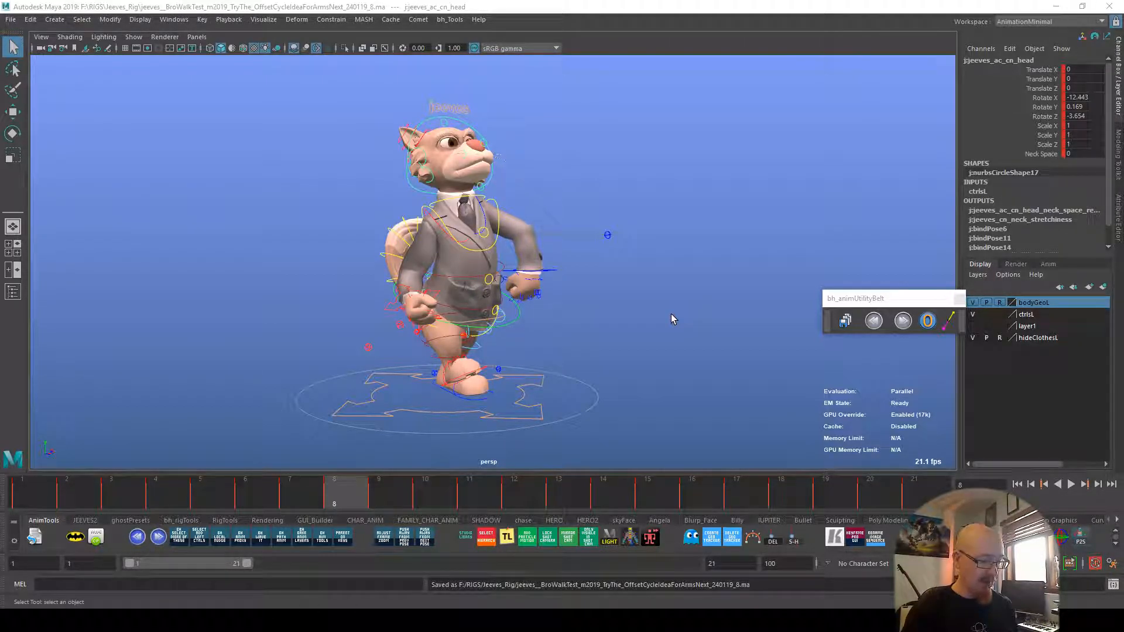
Step: At frame 1, rotate the left foot IK control to -21.969 in Rotate X and check the foot pose at frame 21
{"action": "left_click_drag", "start_coordinate": [728, 435], "coordinate": [769, 417], "text": "alt"}
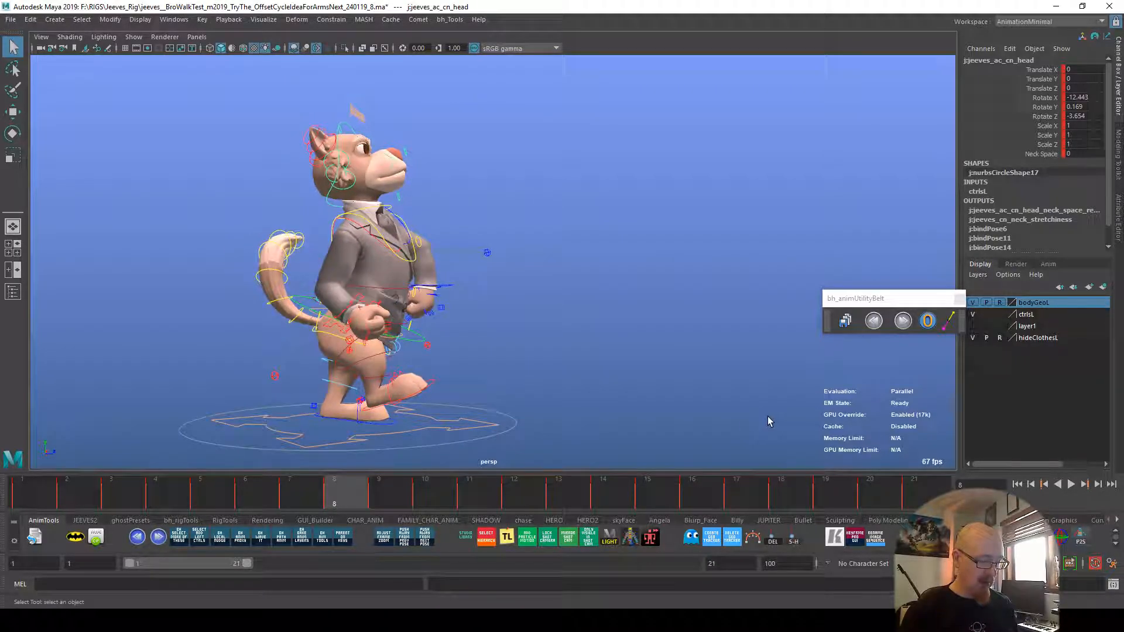
{"action": "left_click", "coordinate": [17, 504]}
{"action": "middle_click_drag", "start_coordinate": [515, 403], "coordinate": [612, 364], "text": "alt"}
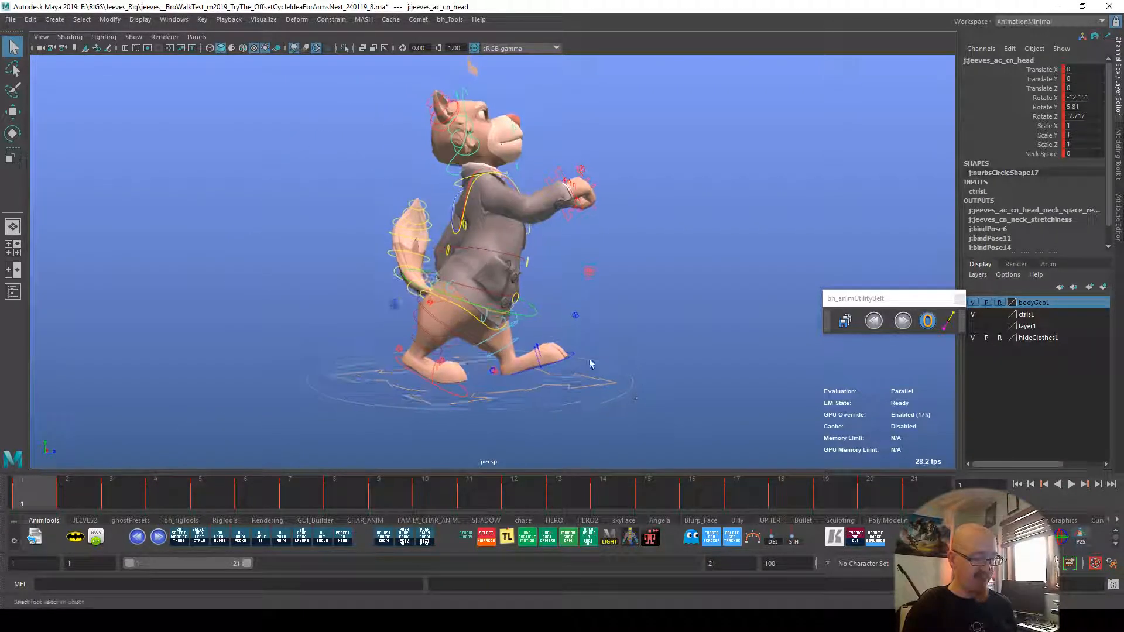
{"action": "middle_click_drag", "start_coordinate": [449, 345], "coordinate": [474, 329], "text": "alt"}
{"action": "left_click_drag", "start_coordinate": [495, 404], "coordinate": [501, 379], "text": "alt"}
{"action": "right_click_drag", "start_coordinate": [502, 379], "coordinate": [727, 394], "text": "alt"}
{"action": "left_click_drag", "start_coordinate": [728, 394], "coordinate": [668, 381], "text": "alt"}
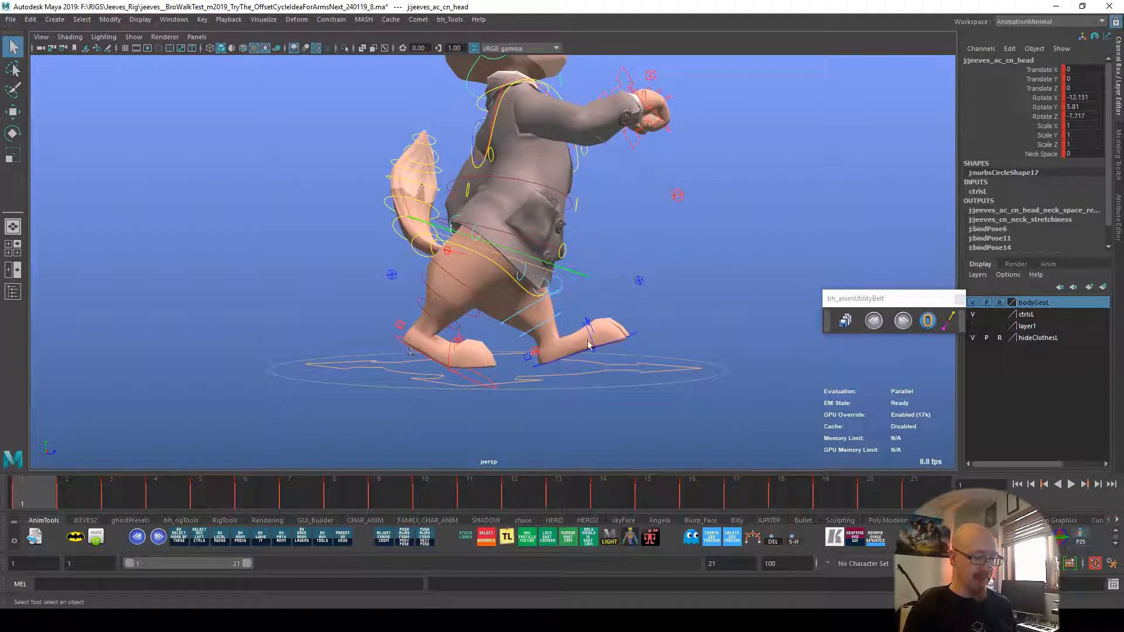
{"action": "left_click", "coordinate": [640, 337]}
{"action": "key", "text": "e"}
{"action": "left_click_drag", "start_coordinate": [644, 291], "coordinate": [642, 304]}
{"action": "left_click", "coordinate": [916, 496]}
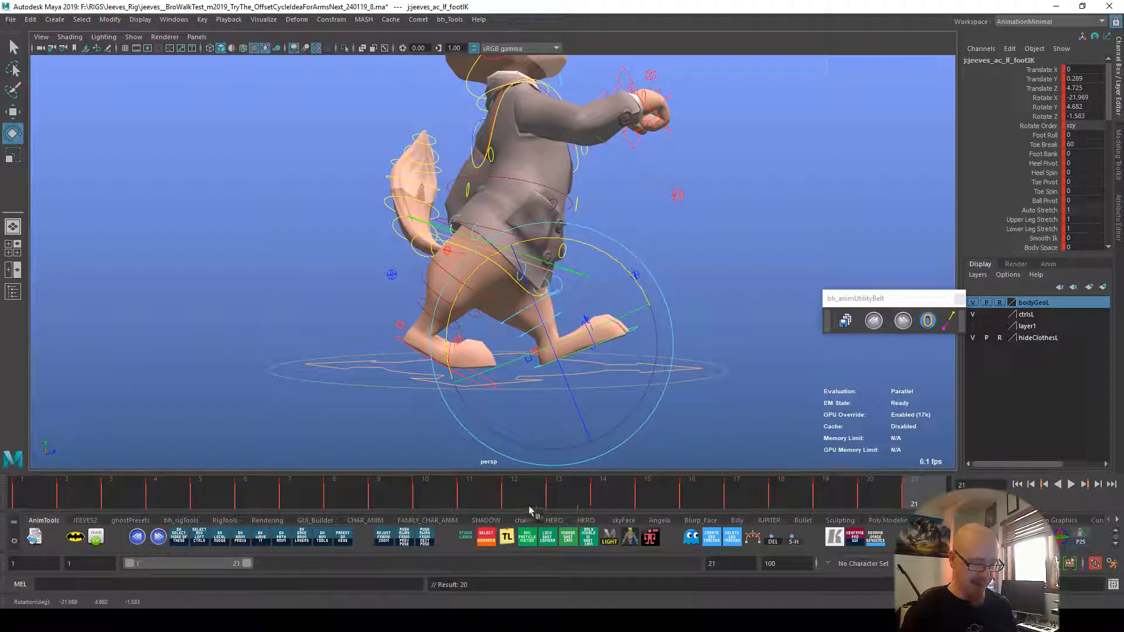
Step: At frame 11, select the right foot IK control and set a keyframe on it
{"action": "left_click_drag", "start_coordinate": [420, 498], "coordinate": [484, 493]}
{"action": "left_click", "coordinate": [630, 332]}
{"action": "key", "text": "s"}
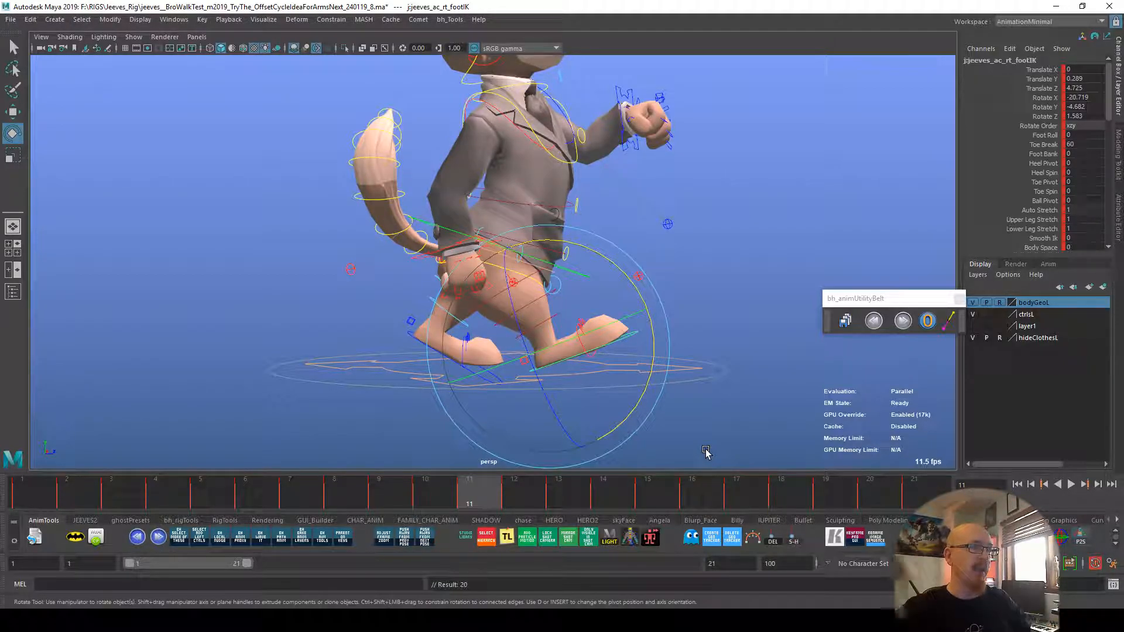
Step: Play the walk cycle from frame 1 to frame 3 to examine the down pose
{"action": "left_click", "coordinate": [34, 492]}
{"action": "key", "text": "alt+v"}
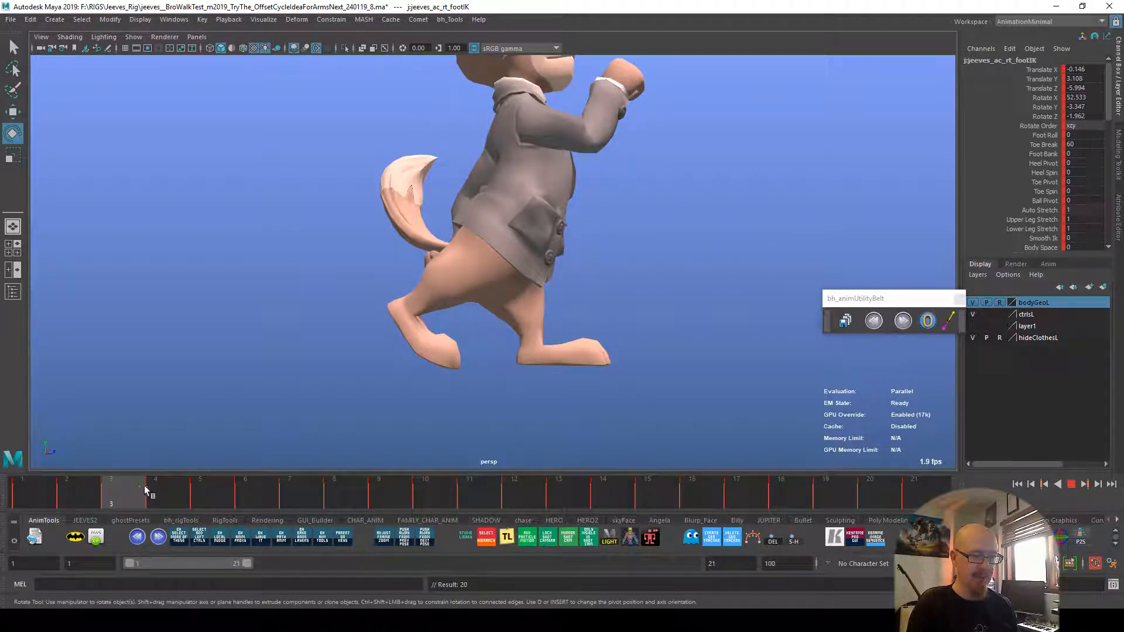
{"action": "key", "text": "alt+v"}
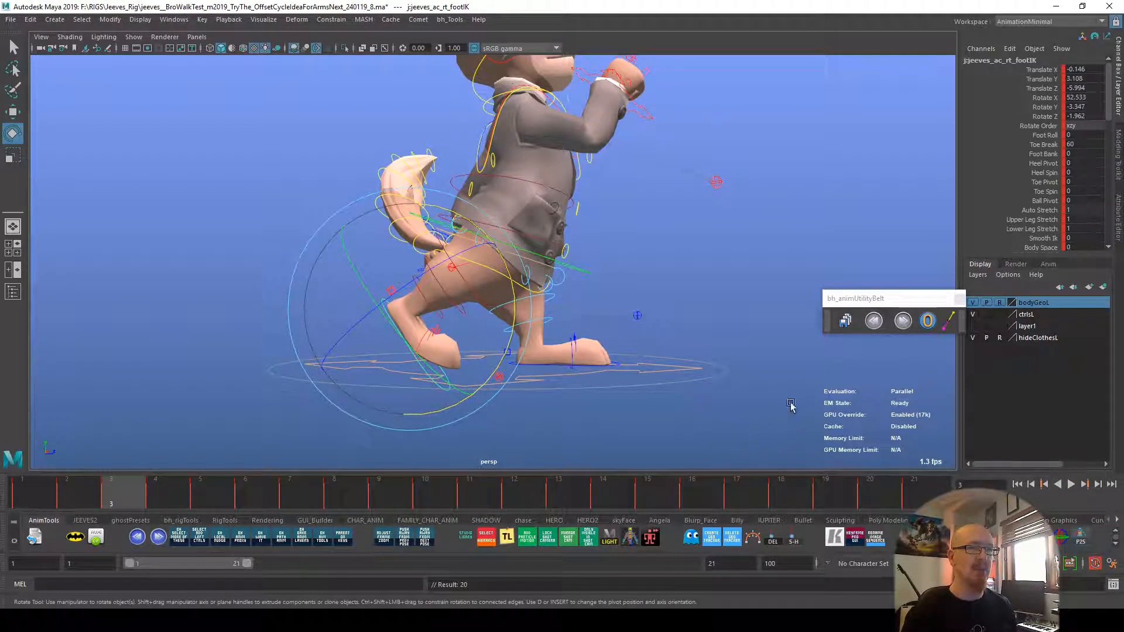
Step: Select the right hand IK control at frame 3, inspect only its Translate Z curve in the Graph Editor, and minimize the editor
{"action": "middle_click_drag", "start_coordinate": [798, 379], "coordinate": [818, 434], "text": "alt"}
{"action": "right_click_drag", "start_coordinate": [817, 433], "coordinate": [689, 376], "text": "alt"}
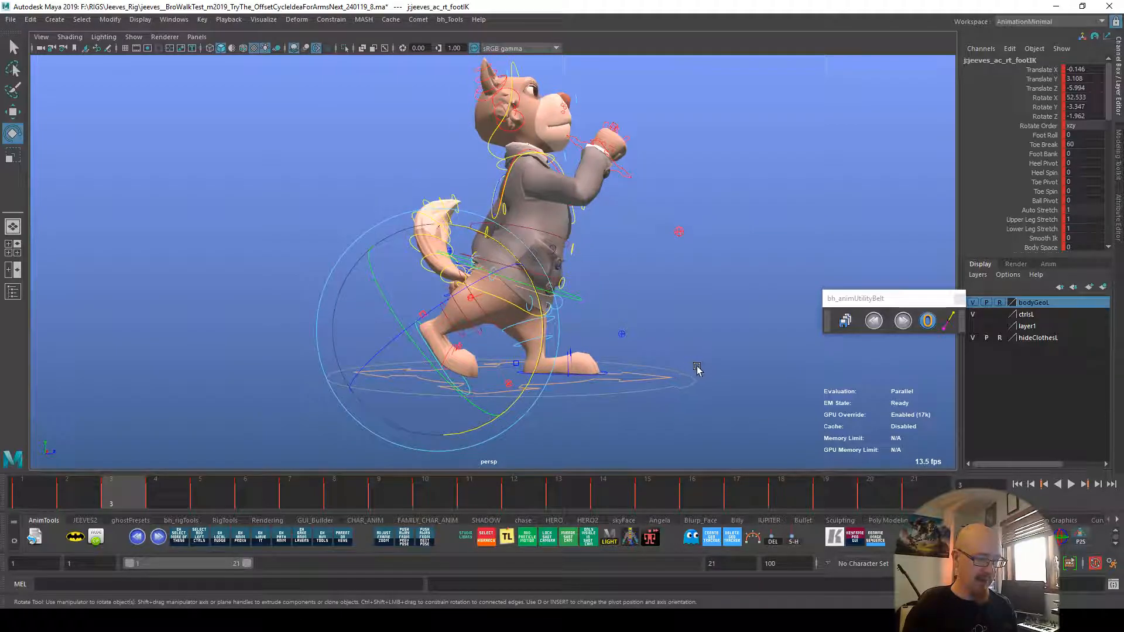
{"action": "left_click", "coordinate": [679, 334]}
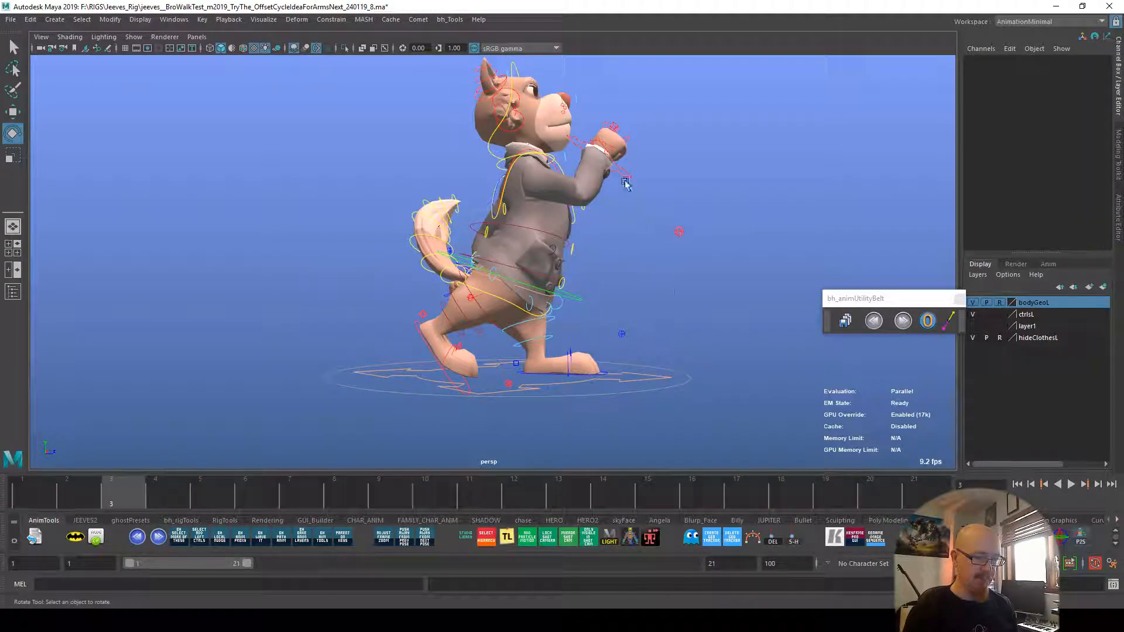
{"action": "left_click", "coordinate": [630, 176]}
{"action": "left_click", "coordinate": [667, 537]}
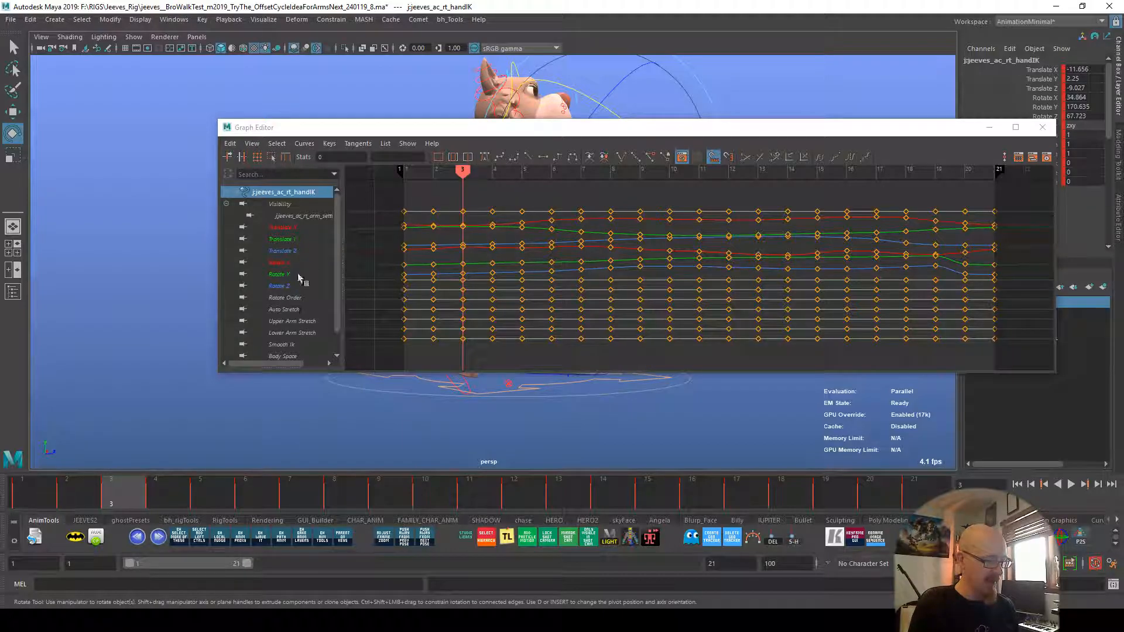
{"action": "left_click", "coordinate": [283, 252]}
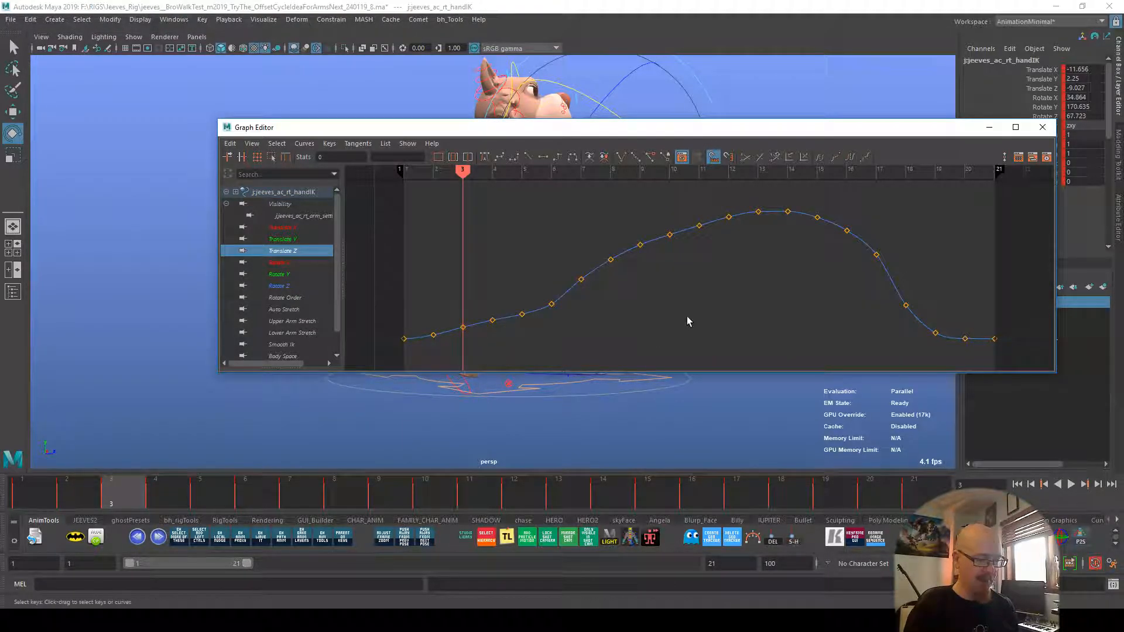
{"action": "left_click_drag", "start_coordinate": [629, 120], "coordinate": [482, 238]}
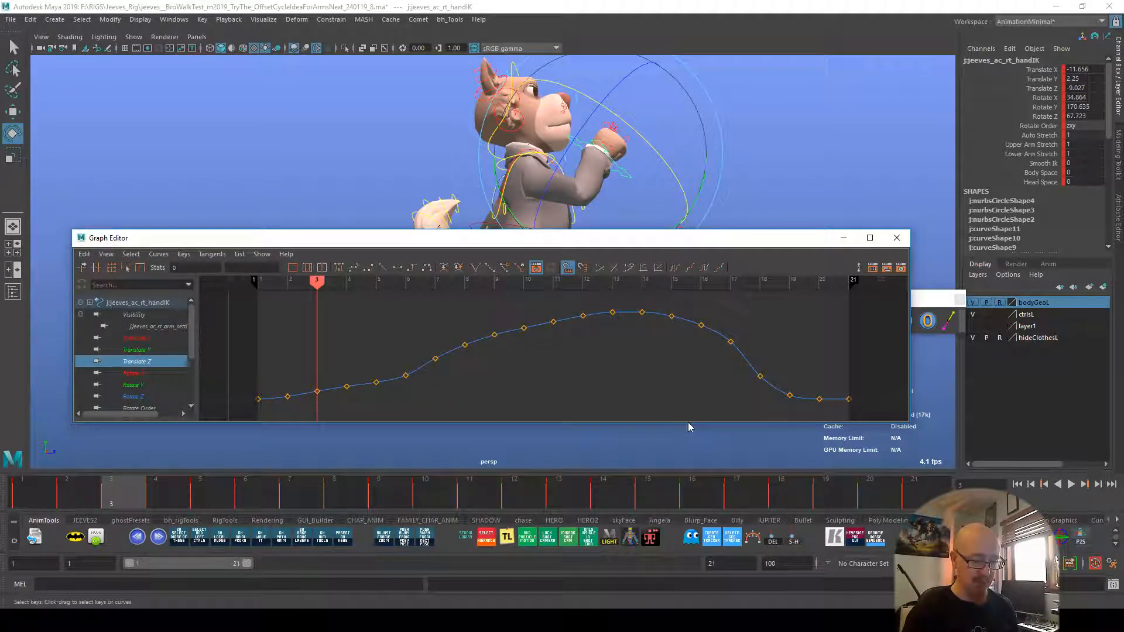
{"action": "left_click_drag", "start_coordinate": [693, 425], "coordinate": [687, 466]}
{"action": "right_click_drag", "start_coordinate": [858, 181], "coordinate": [791, 194], "text": "alt"}
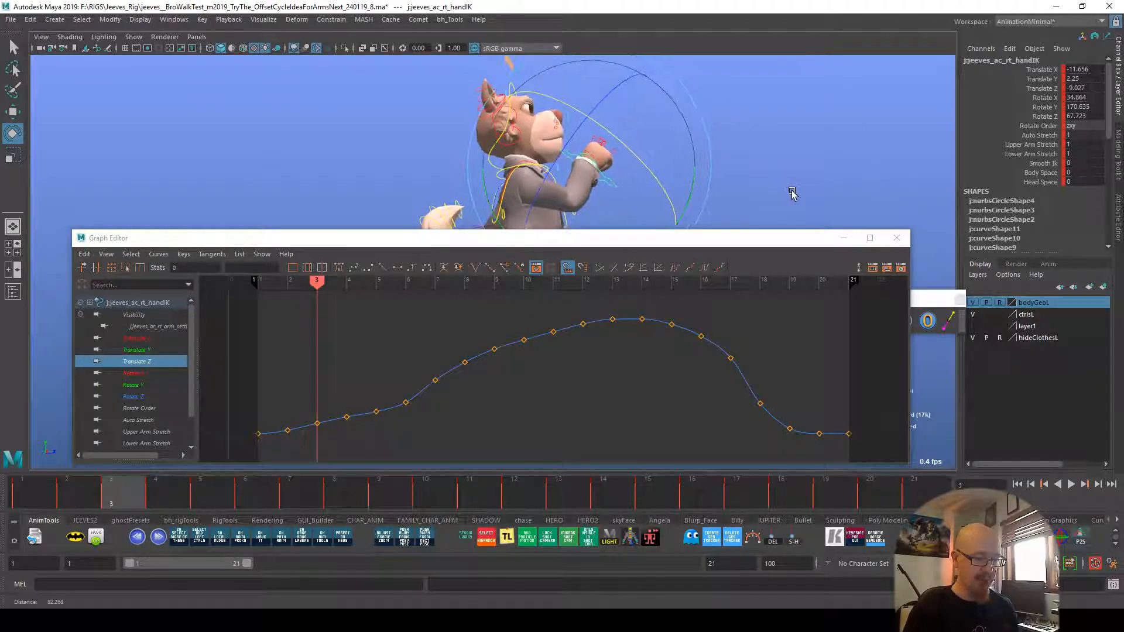
{"action": "left_click", "coordinate": [841, 240]}
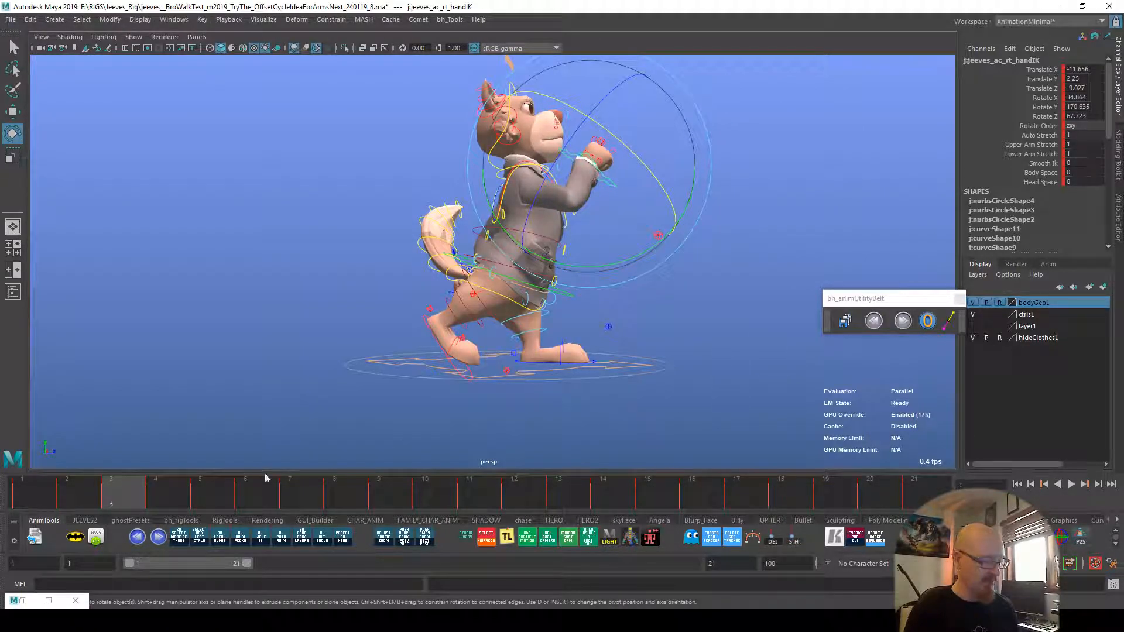
Step: Play and scrub the walk cycle, comparing the right arm's position with the body's poses at frames 1, 3 and 13
{"action": "key", "text": "alt+v"}
{"action": "key", "text": "alt+v"}
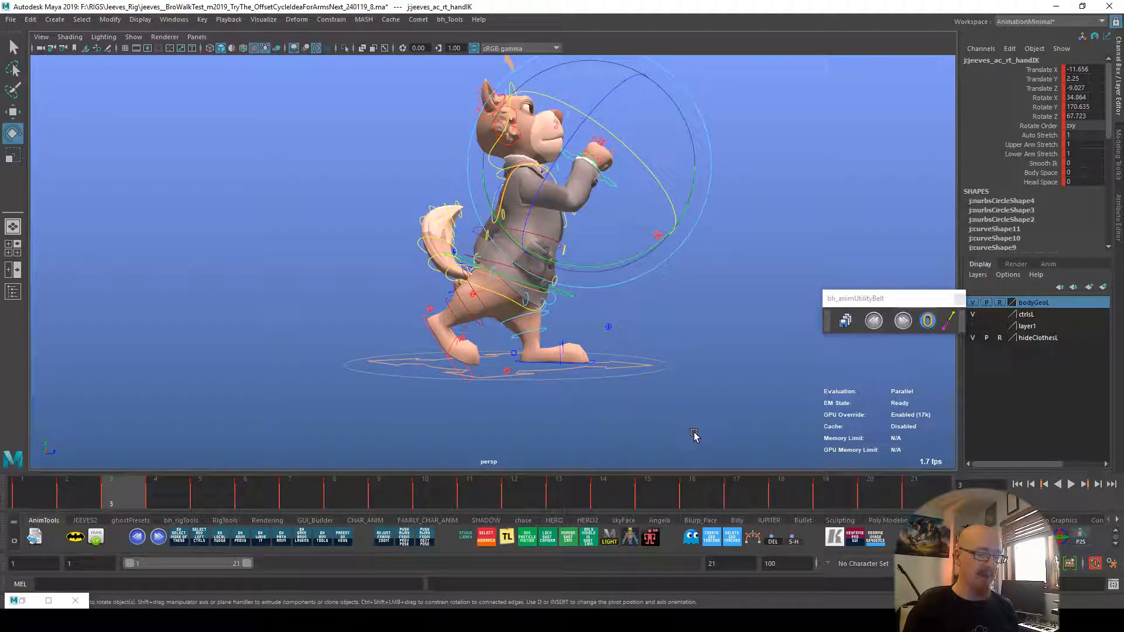
{"action": "left_click_drag", "start_coordinate": [173, 503], "coordinate": [740, 500]}
{"action": "left_click_drag", "start_coordinate": [780, 431], "coordinate": [731, 413], "text": "alt"}
{"action": "key", "text": "alt+v"}
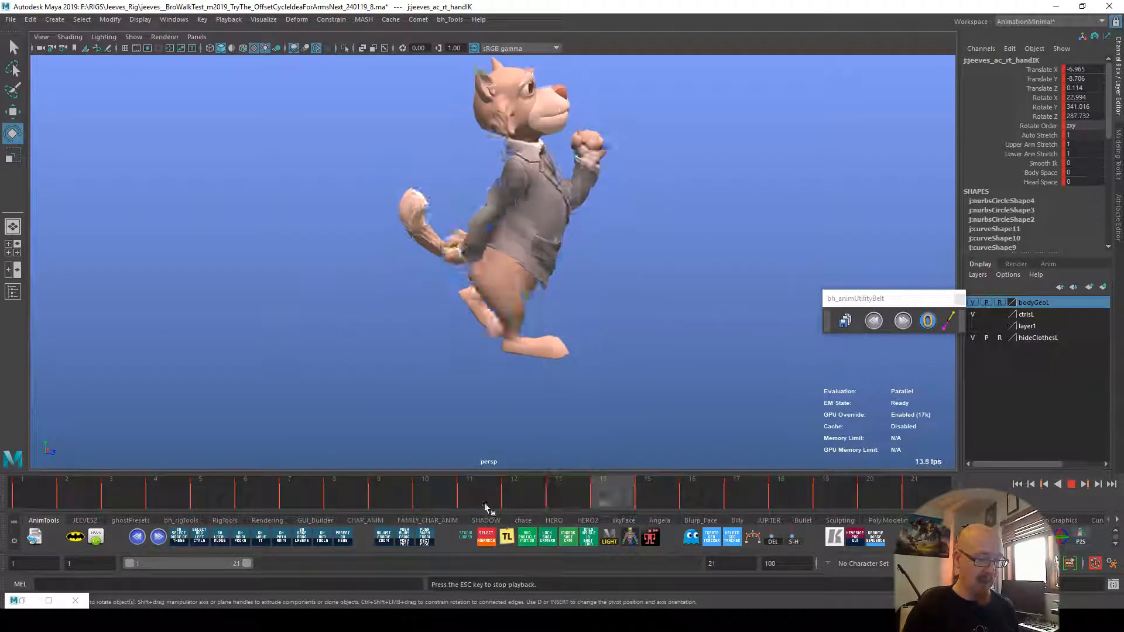
{"action": "left_click_drag", "start_coordinate": [591, 498], "coordinate": [558, 493]}
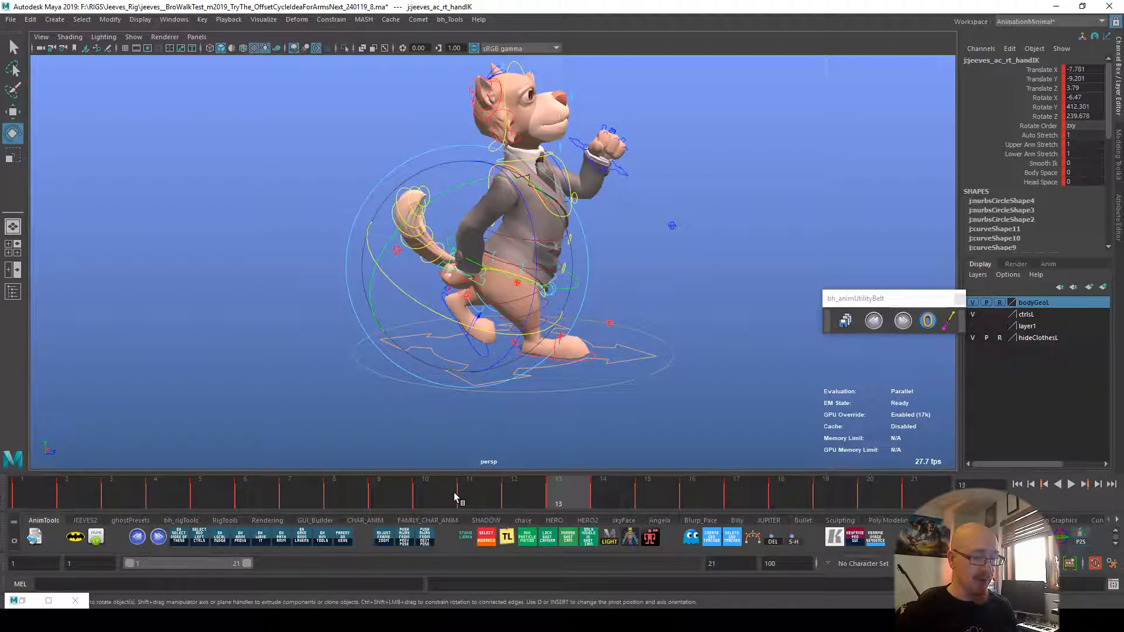
{"action": "left_click", "coordinate": [33, 492]}
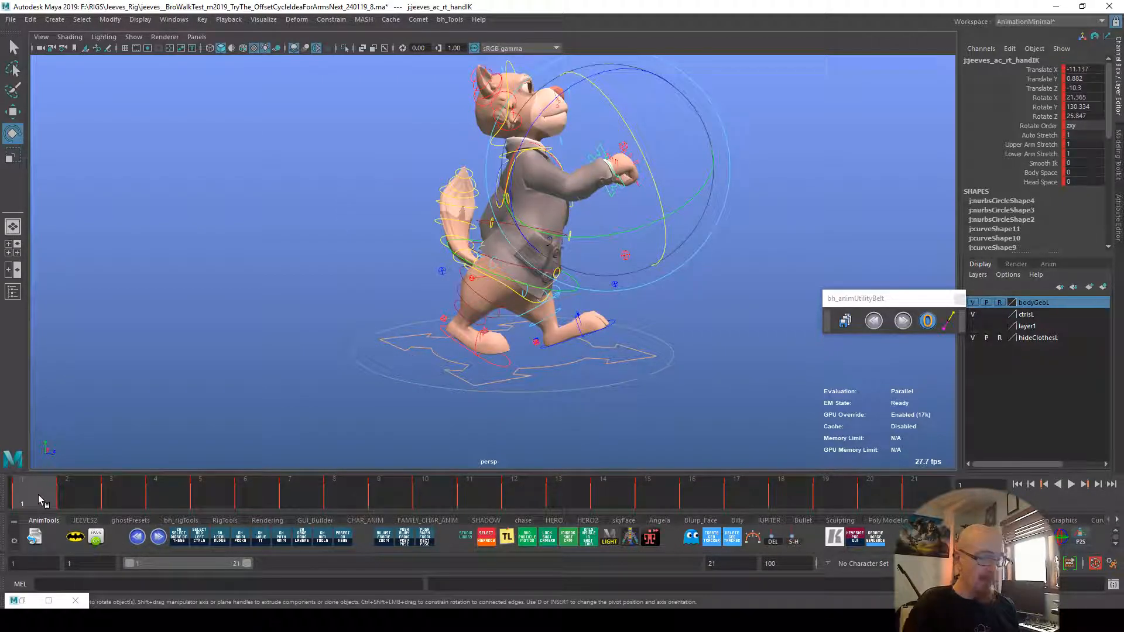
{"action": "left_click_drag", "start_coordinate": [50, 499], "coordinate": [120, 498]}
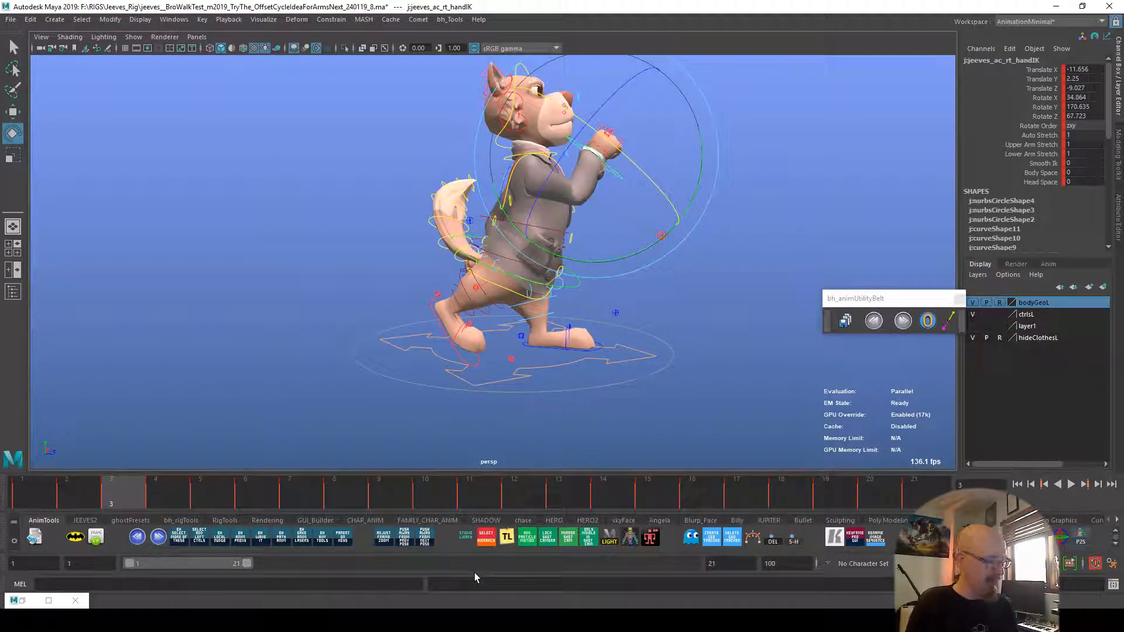
{"action": "left_click_drag", "start_coordinate": [38, 487], "coordinate": [117, 492]}
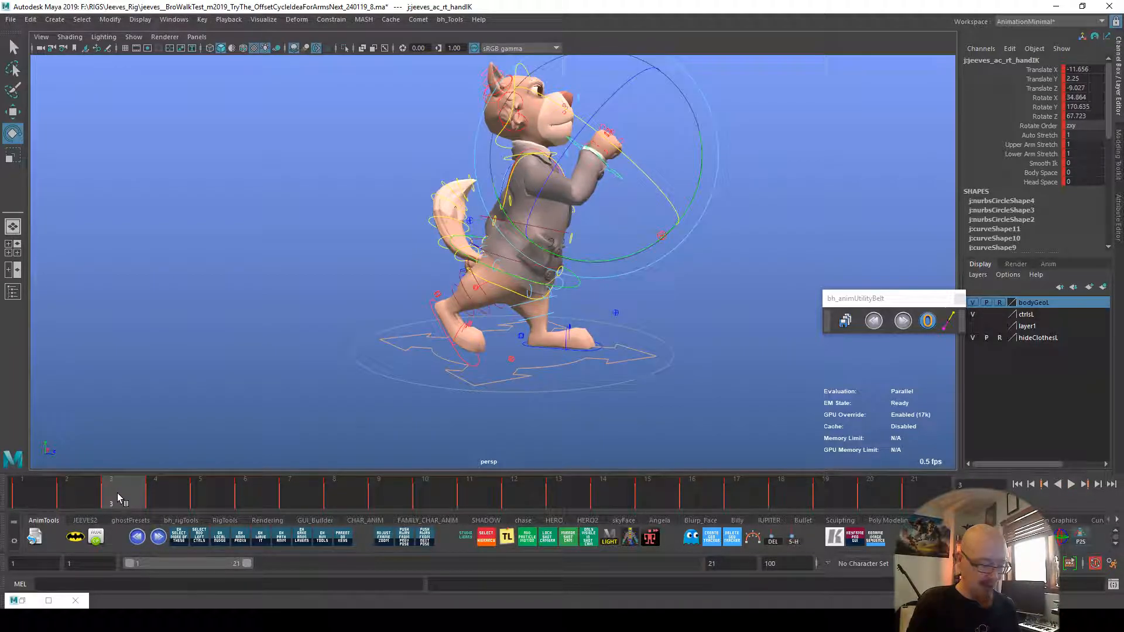
Step: Extend the playback range to frame 26 and reopen the Graph Editor for the right hand IK control
{"action": "left_click_drag", "start_coordinate": [247, 563], "coordinate": [276, 563]}
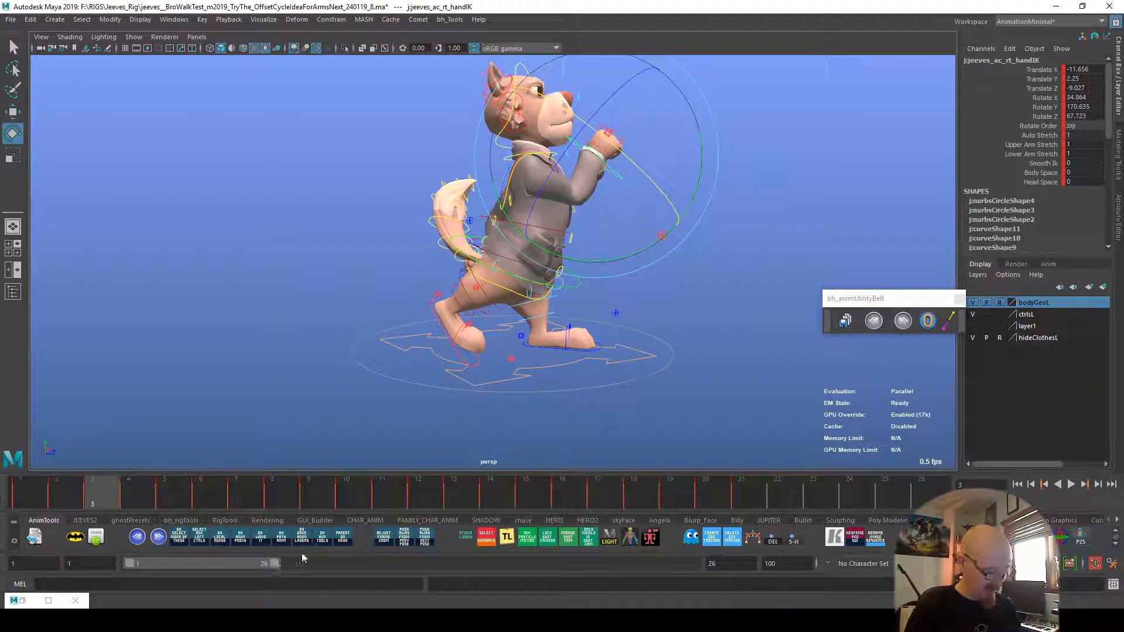
{"action": "key", "text": "ctrl+g"}
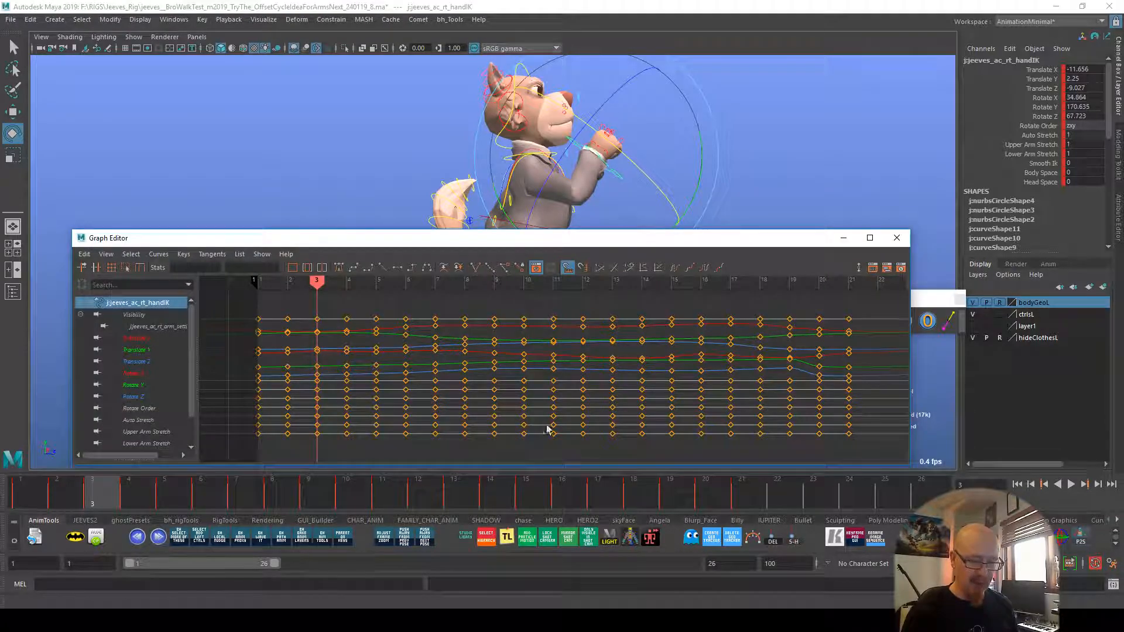
{"action": "left_click_drag", "start_coordinate": [687, 238], "coordinate": [710, 181]}
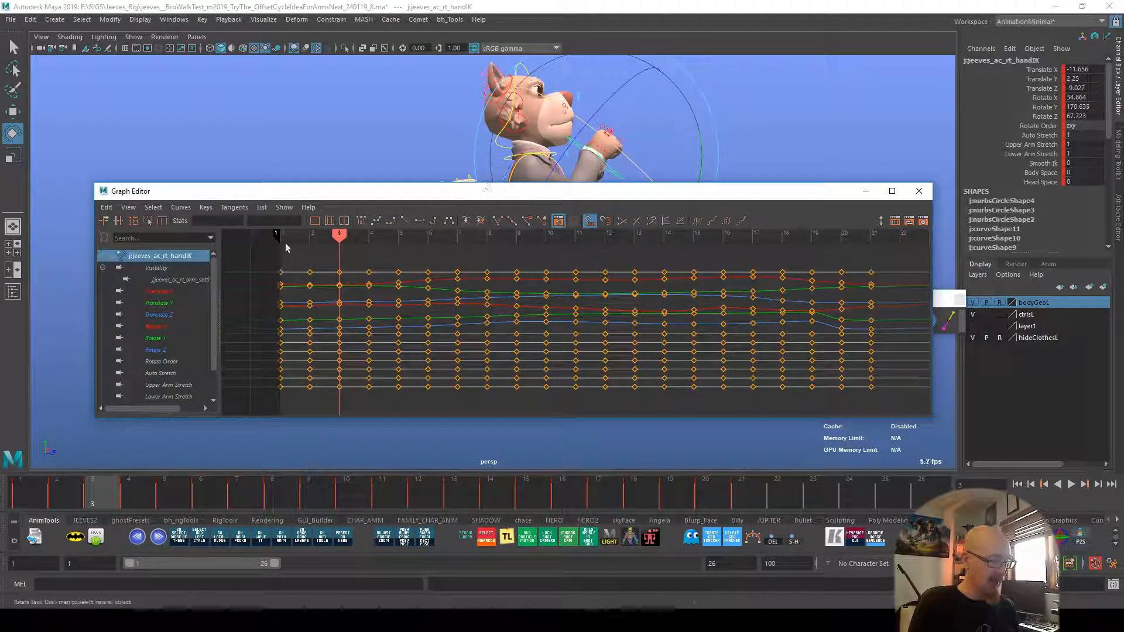
Step: Review the Graph Editor's Pre Infinity curve options and its Infinity display setting
{"action": "left_click", "coordinate": [180, 208]}
{"action": "mouse_move", "coordinate": [221, 240]}
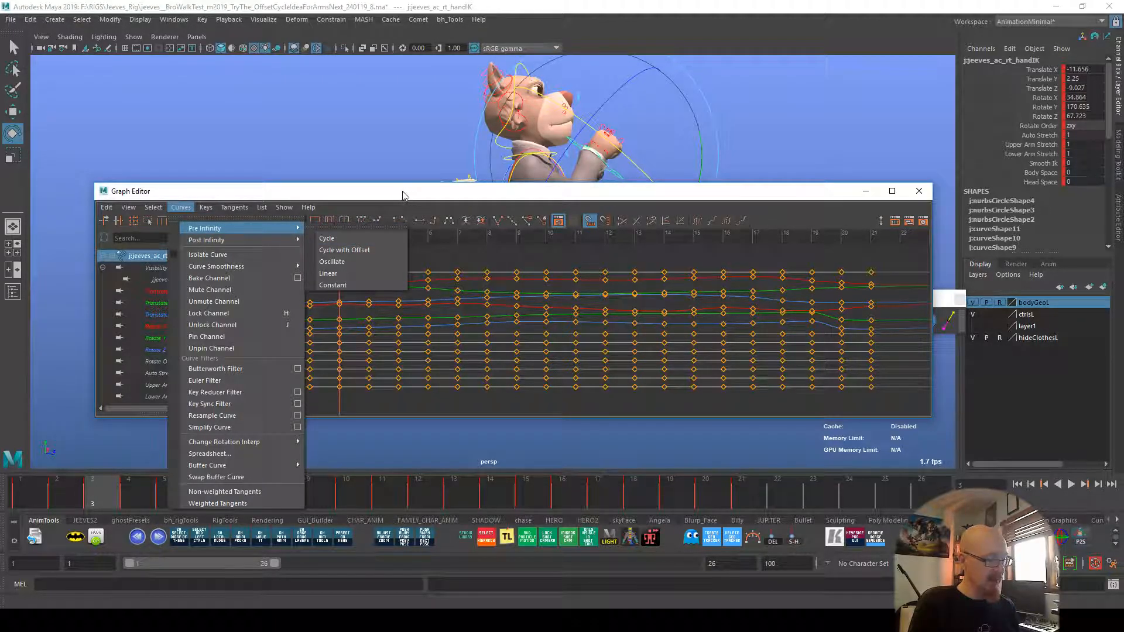
{"action": "left_click", "coordinate": [408, 195]}
{"action": "left_click", "coordinate": [128, 207]}
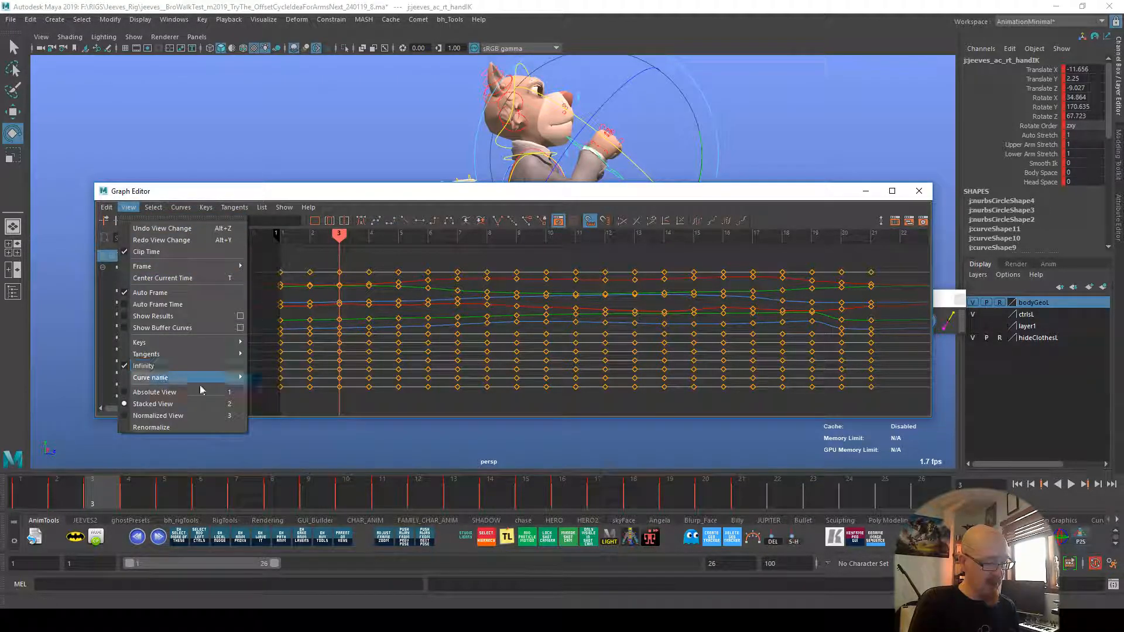
{"action": "left_click", "coordinate": [387, 388]}
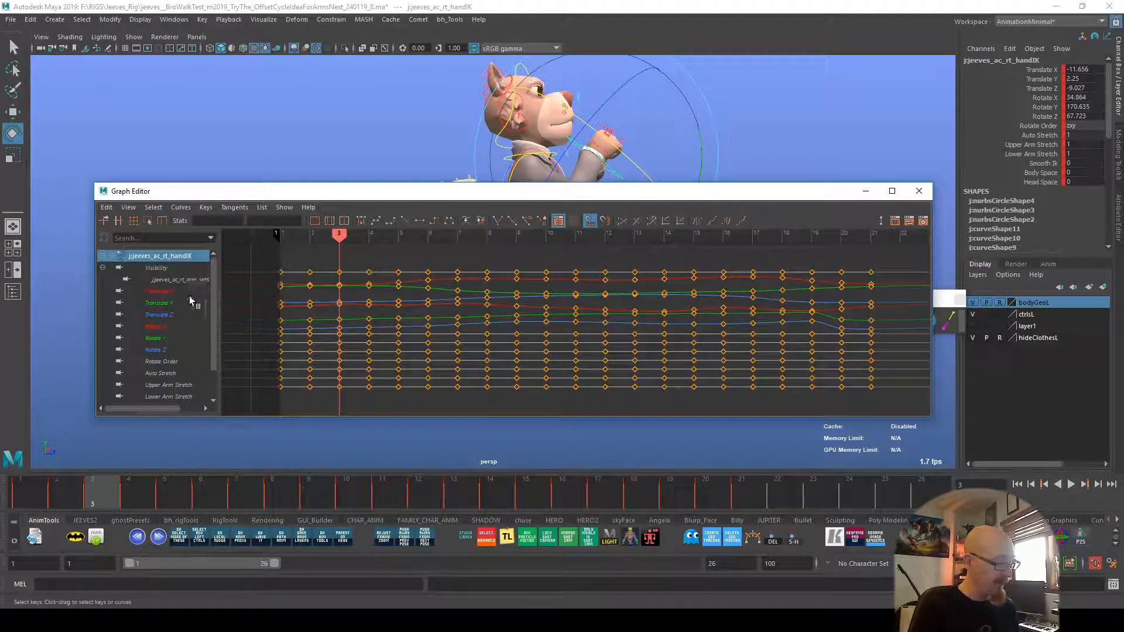
Step: Isolate the right hand's Translate Z curve and examine how it continues beyond the last key
{"action": "left_click", "coordinate": [159, 316]}
{"action": "middle_click_drag", "start_coordinate": [822, 375], "coordinate": [878, 377], "text": "alt"}
{"action": "right_click_drag", "start_coordinate": [878, 378], "coordinate": [750, 366], "text": "alt"}
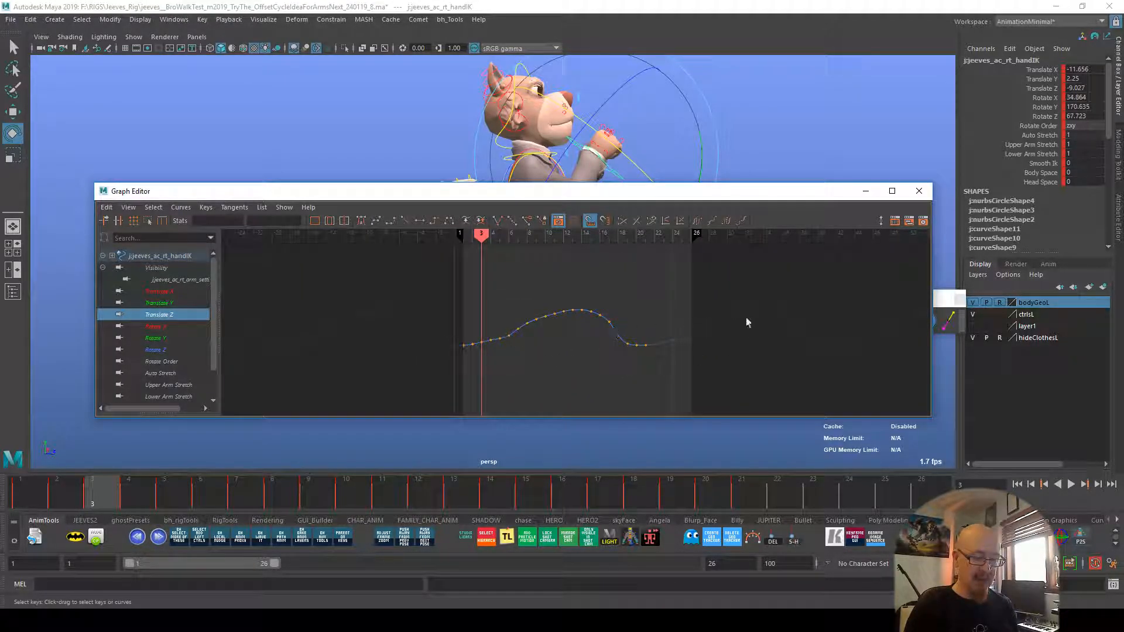
{"action": "middle_click_drag", "start_coordinate": [731, 319], "coordinate": [528, 328], "text": "alt"}
{"action": "middle_click_drag", "start_coordinate": [844, 323], "coordinate": [672, 336], "text": "alt"}
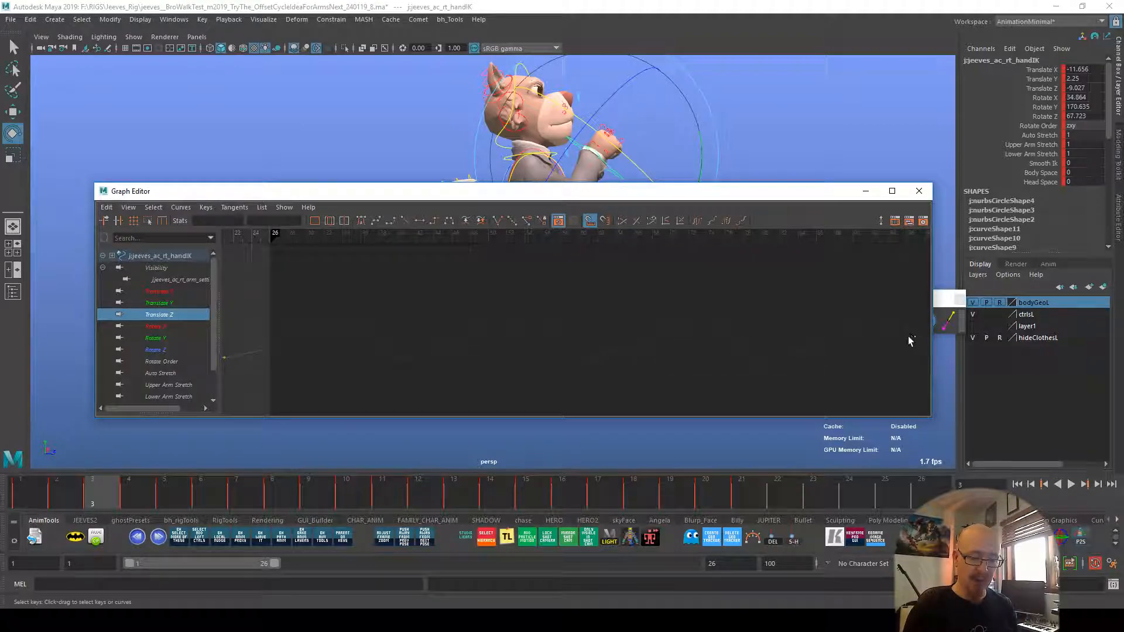
{"action": "middle_click_drag", "start_coordinate": [383, 373], "coordinate": [757, 325], "text": "alt"}
{"action": "middle_click_drag", "start_coordinate": [560, 345], "coordinate": [638, 427], "text": "alt"}
{"action": "scroll", "coordinate": [579, 348], "scroll_direction": "up", "scroll_amount": 7}
{"action": "right_click_drag", "start_coordinate": [638, 427], "coordinate": [673, 349], "text": "alt"}
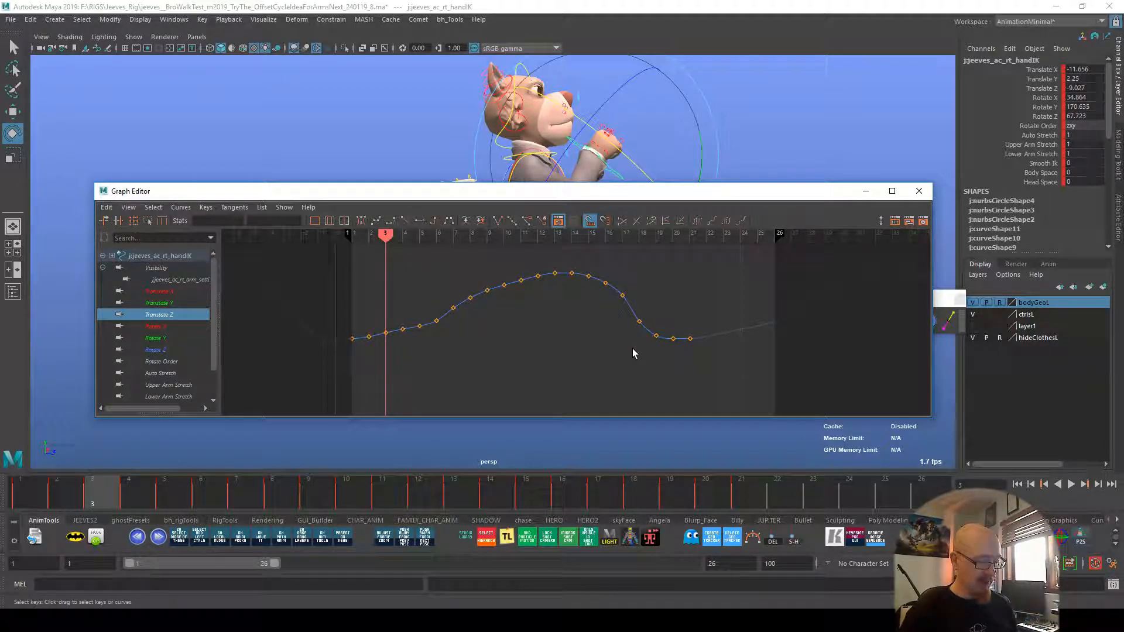
Step: Open the control picker, rearrange the floating windows, and select every arm control with the AllArms set
{"action": "left_click", "coordinate": [96, 536]}
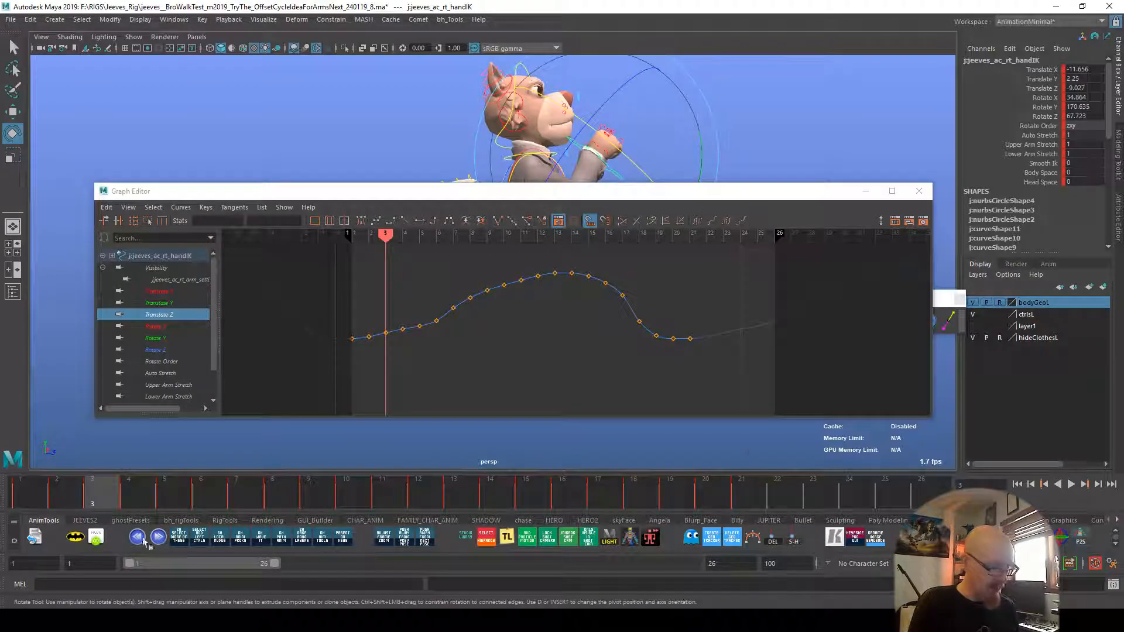
{"action": "left_click_drag", "start_coordinate": [826, 194], "coordinate": [711, 320]}
{"action": "left_click_drag", "start_coordinate": [791, 266], "coordinate": [910, 135]}
{"action": "left_click_drag", "start_coordinate": [724, 316], "coordinate": [715, 184]}
{"action": "left_click_drag", "start_coordinate": [882, 320], "coordinate": [639, 486]}
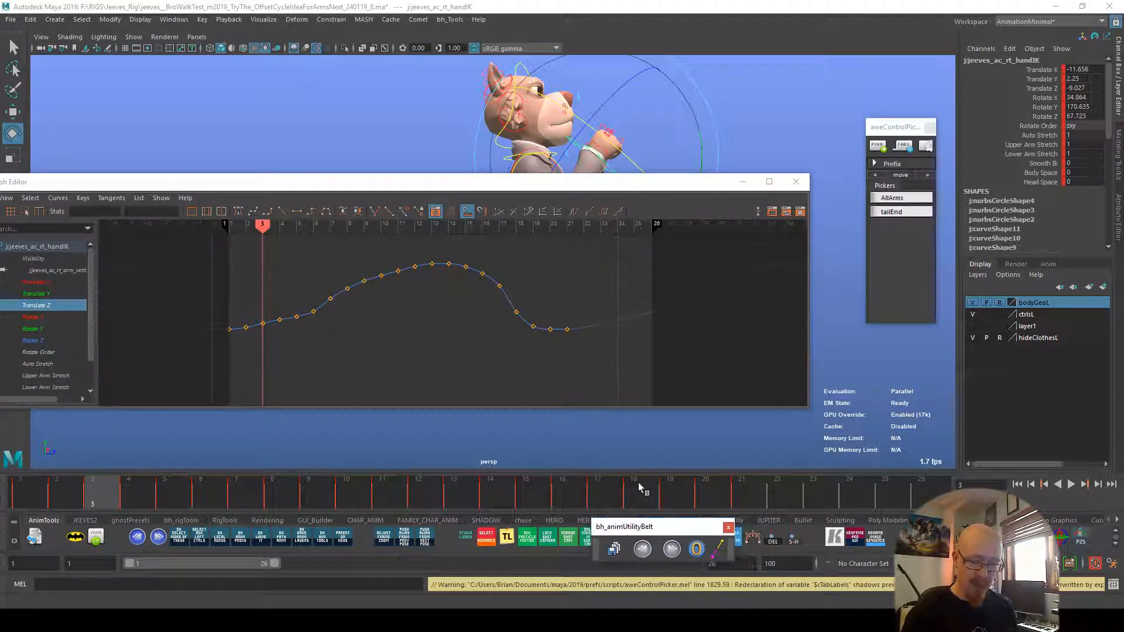
{"action": "left_click", "coordinate": [918, 198]}
{"action": "left_click_drag", "start_coordinate": [708, 174], "coordinate": [738, 220]}
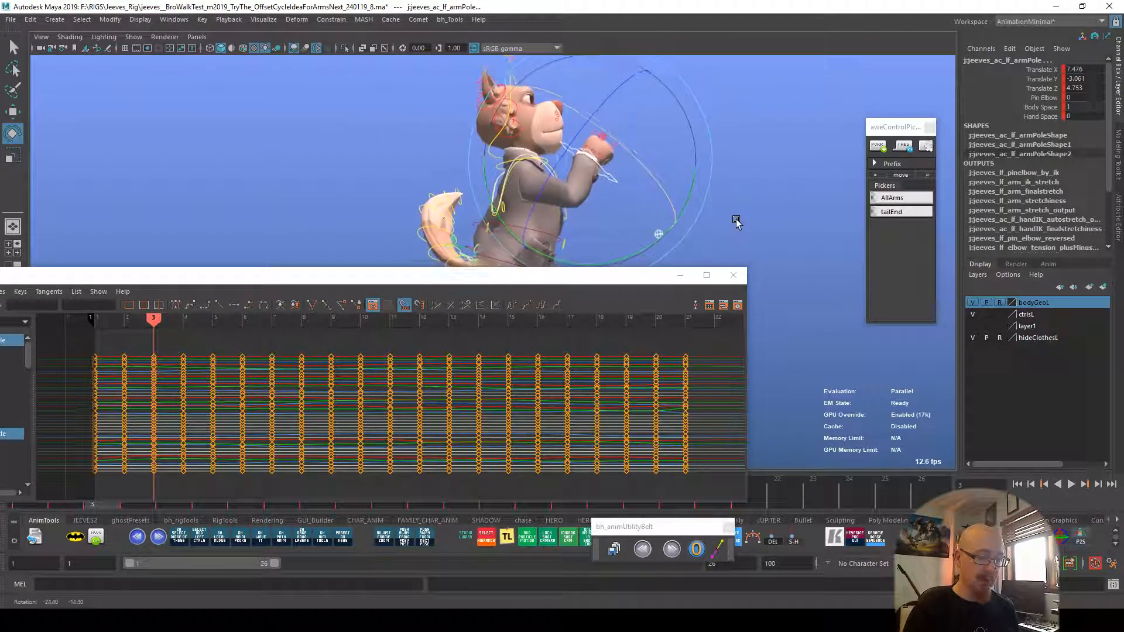
Step: Try the Move tool on the right arm pole and right hand IK controls, and undo the move
{"action": "left_click", "coordinate": [691, 229]}
{"action": "left_click", "coordinate": [660, 234]}
{"action": "key", "text": "w"}
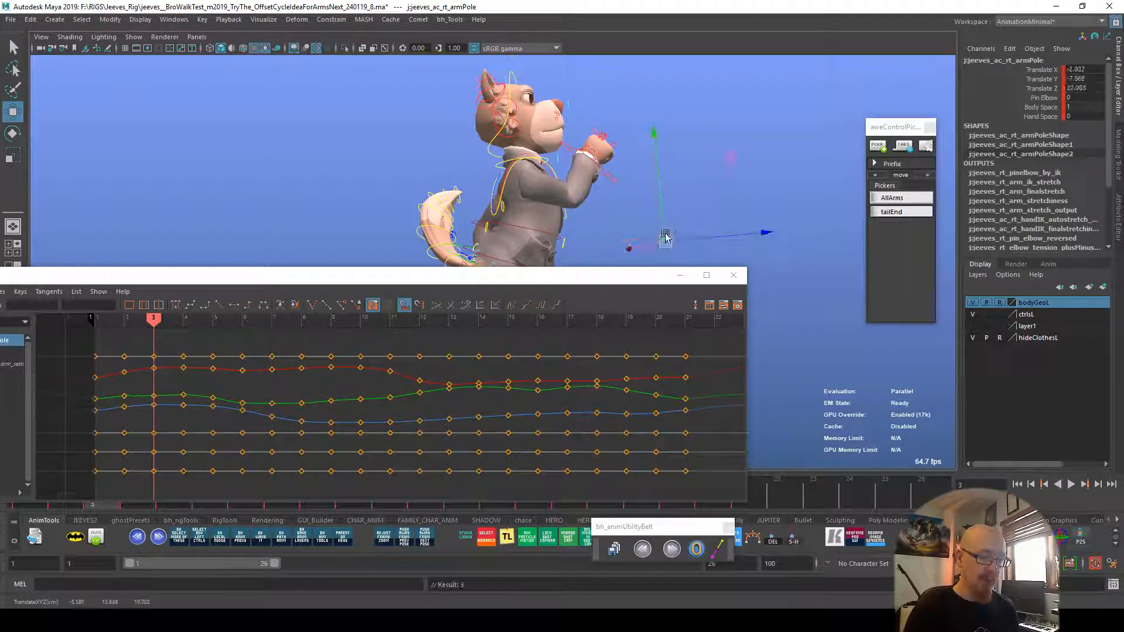
{"action": "left_click", "coordinate": [589, 155]}
{"action": "key", "text": "ctrl+z"}
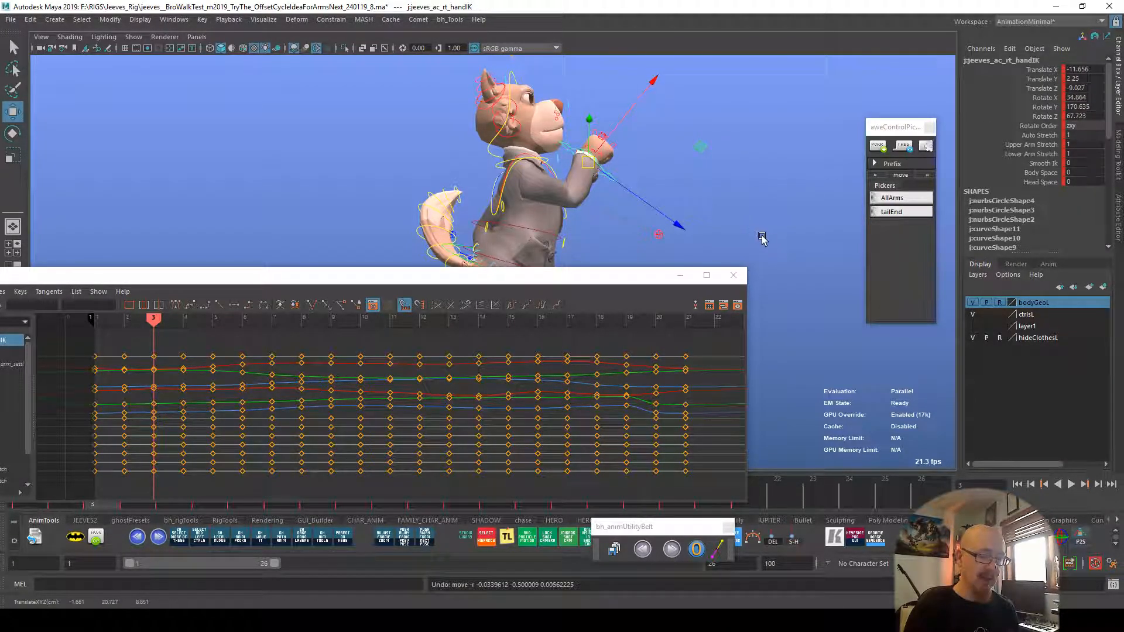
Step: Reselect all arm controls with the AllArms set and set a keyframe on them at frame 3
{"action": "left_click", "coordinate": [892, 198]}
{"action": "left_click_drag", "start_coordinate": [641, 275], "coordinate": [660, 220]}
{"action": "key", "text": "s"}
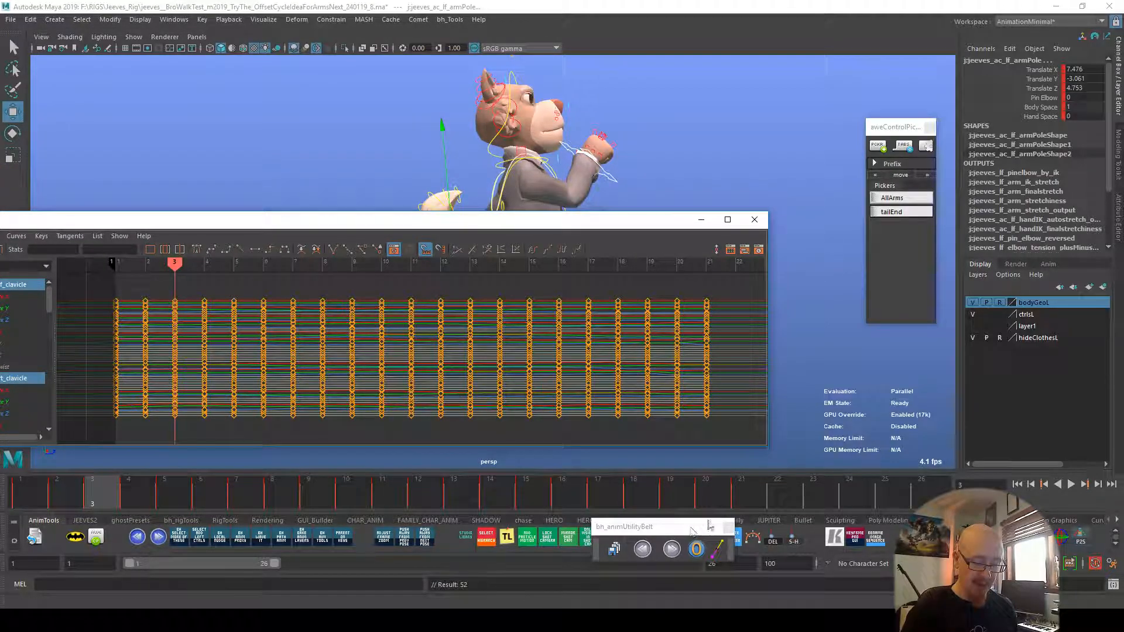
Step: Compare the arm pose at frames 1 and 21 and play back the walk cycle to check how the loop joins
{"action": "left_click", "coordinate": [741, 494]}
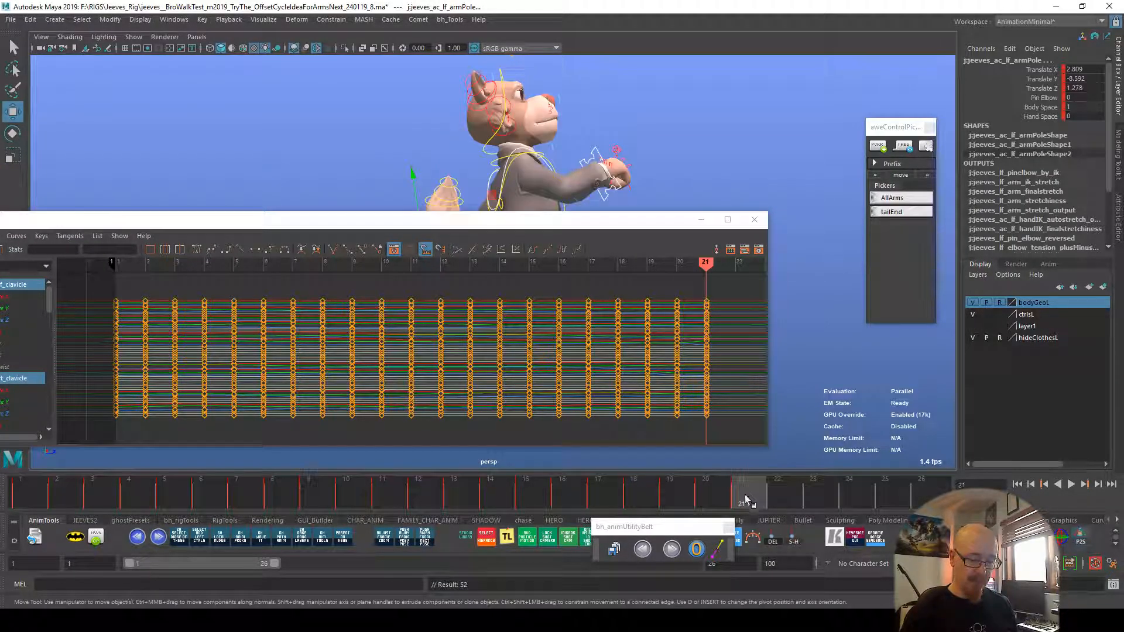
{"action": "left_click", "coordinate": [30, 496]}
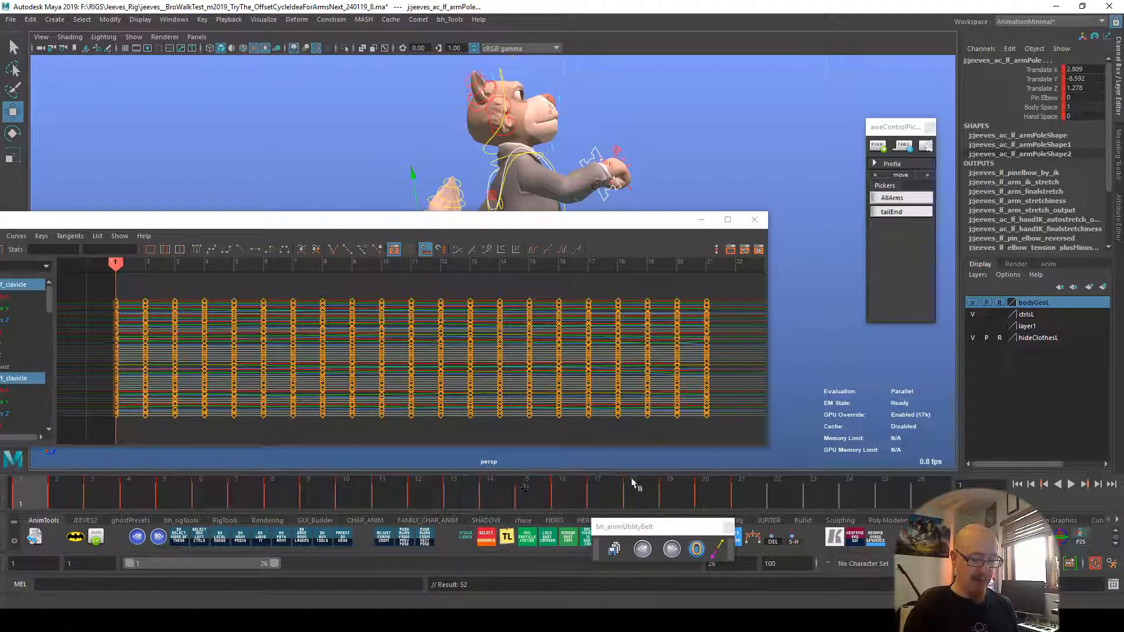
{"action": "left_click", "coordinate": [743, 493]}
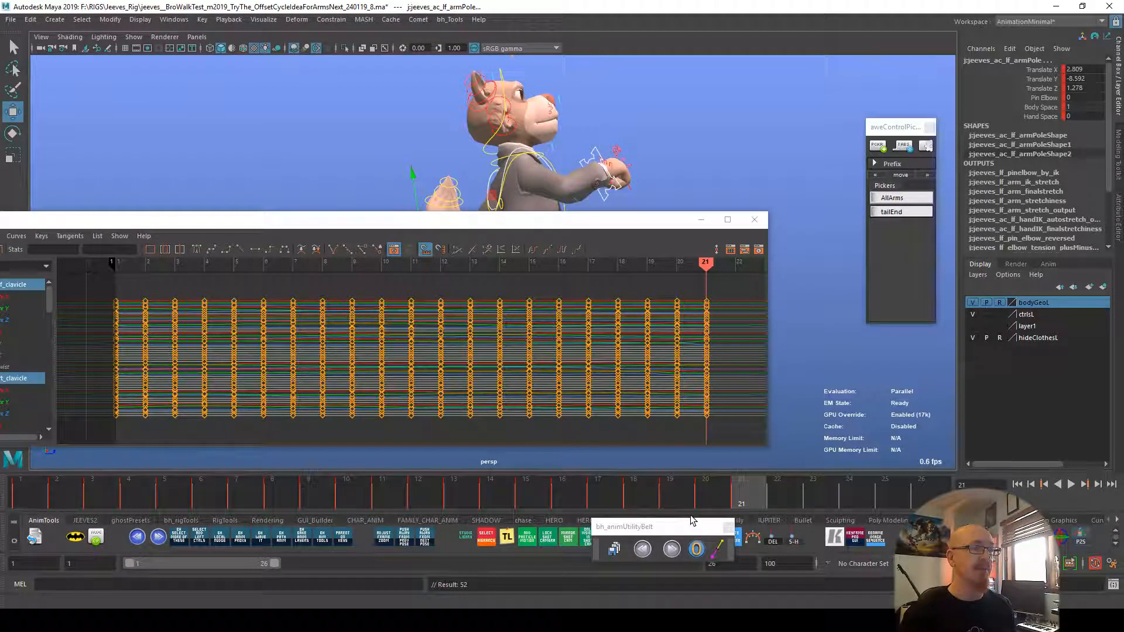
{"action": "key", "text": "alt+v"}
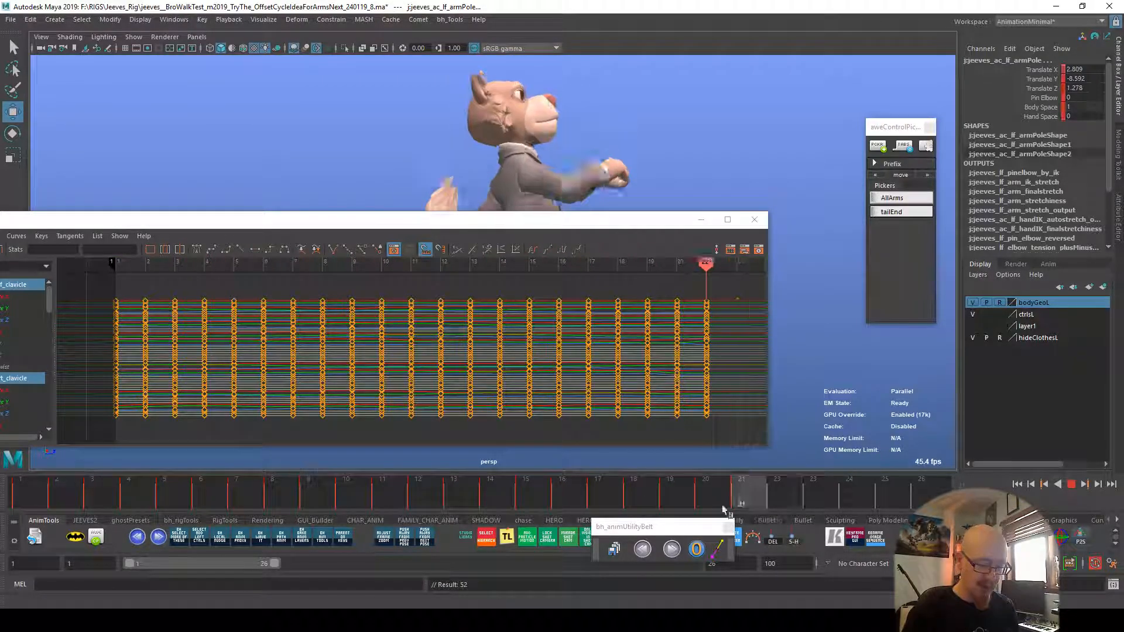
{"action": "key", "text": "alt+v"}
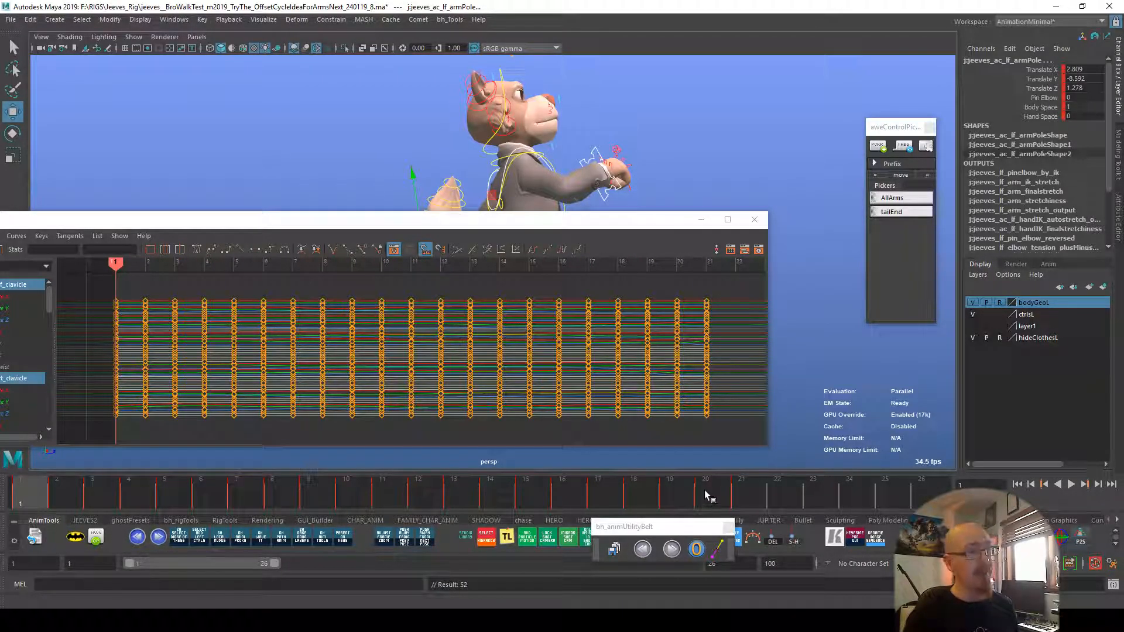
{"action": "left_click", "coordinate": [741, 494]}
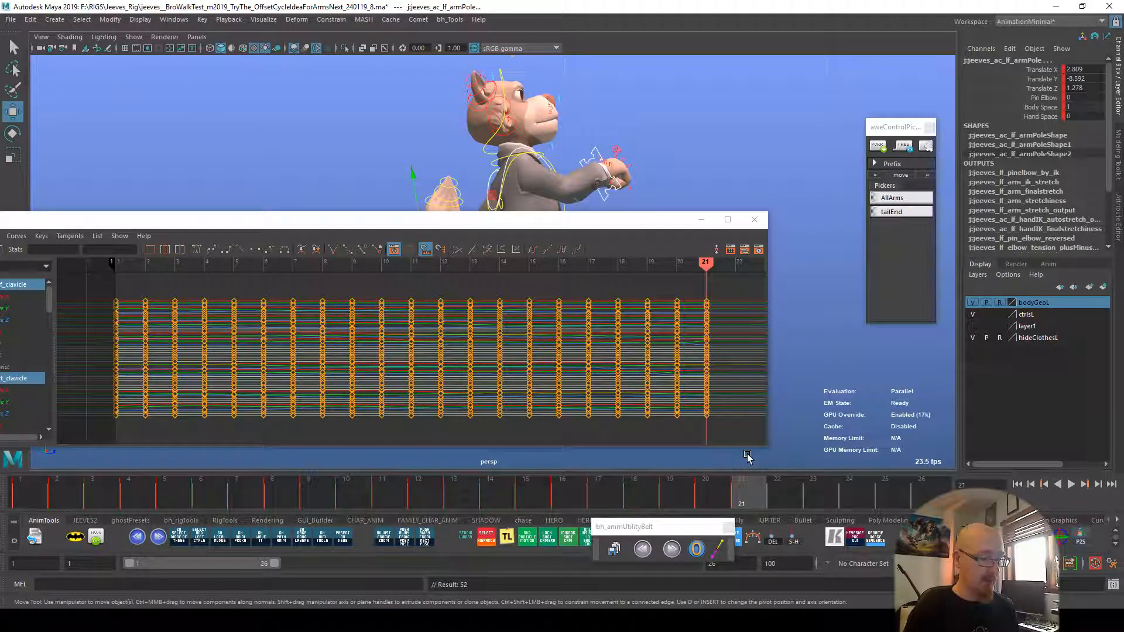
{"action": "left_click", "coordinate": [28, 497]}
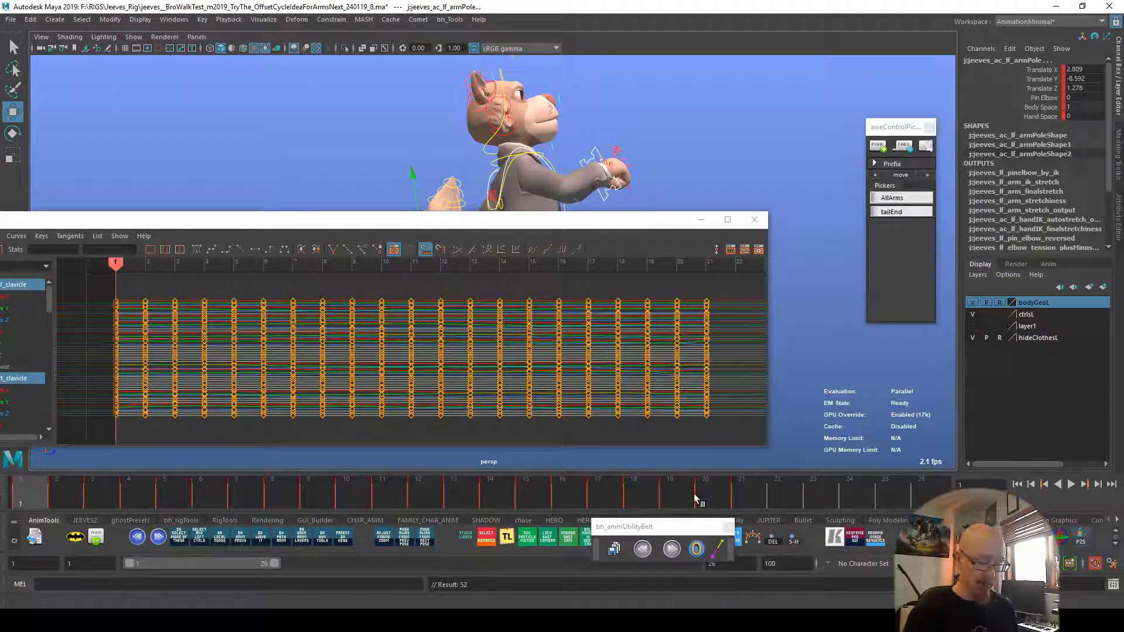
{"action": "left_click", "coordinate": [761, 494]}
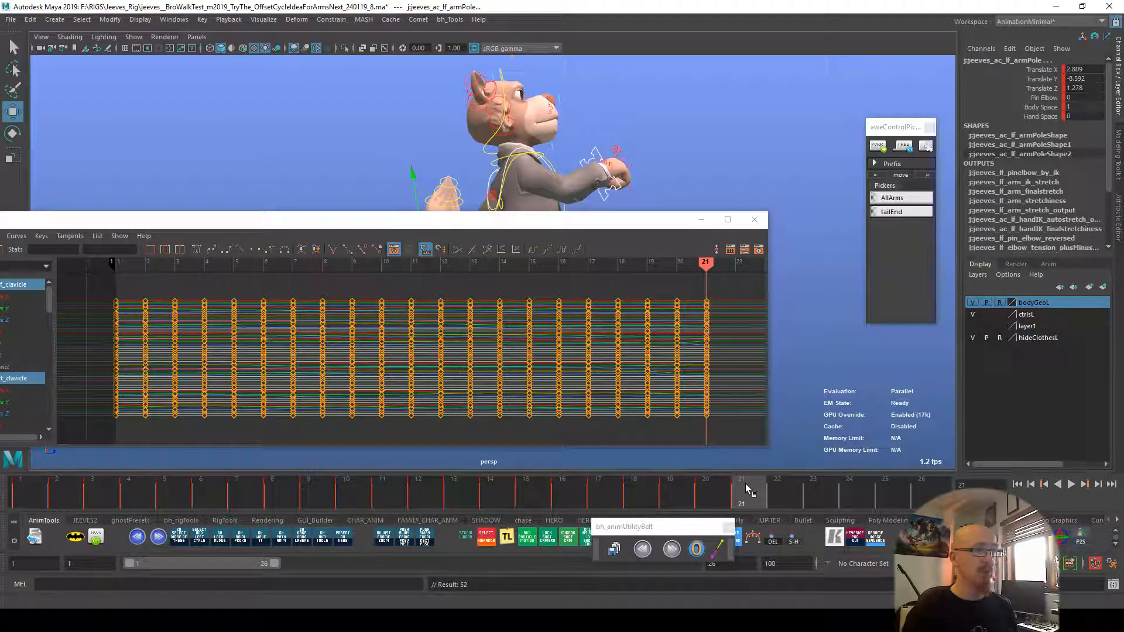
Step: Copy the arm controls' frame 3 pose to a key at frame 23, and delete their keys at frames 1 and 2
{"action": "left_click_drag", "start_coordinate": [34, 491], "coordinate": [96, 503]}
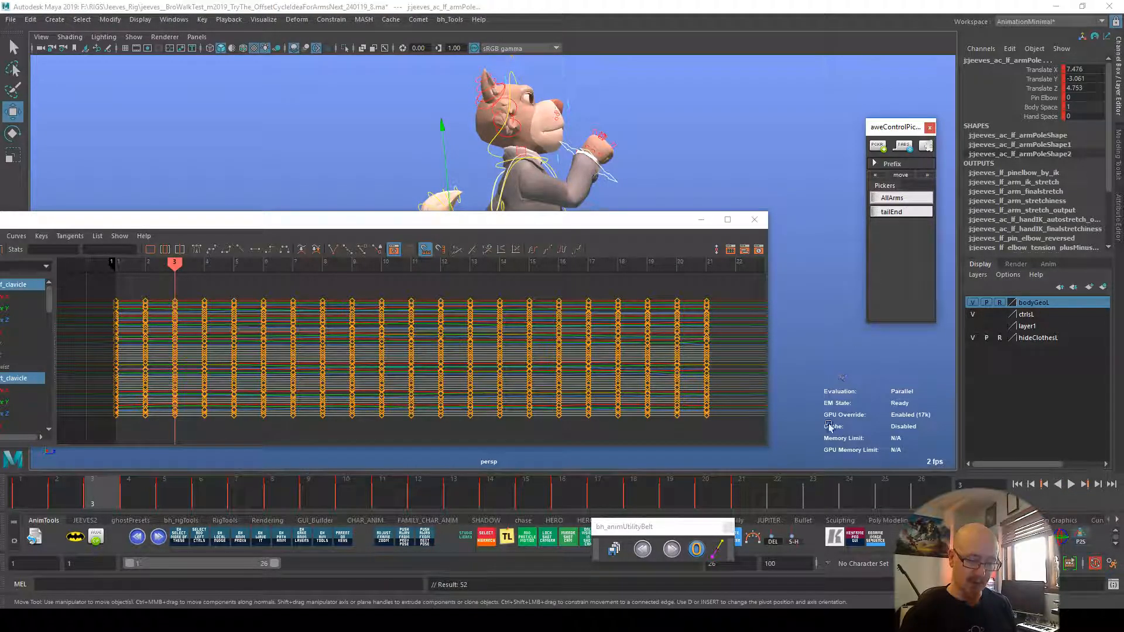
{"action": "left_click", "coordinate": [822, 494]}
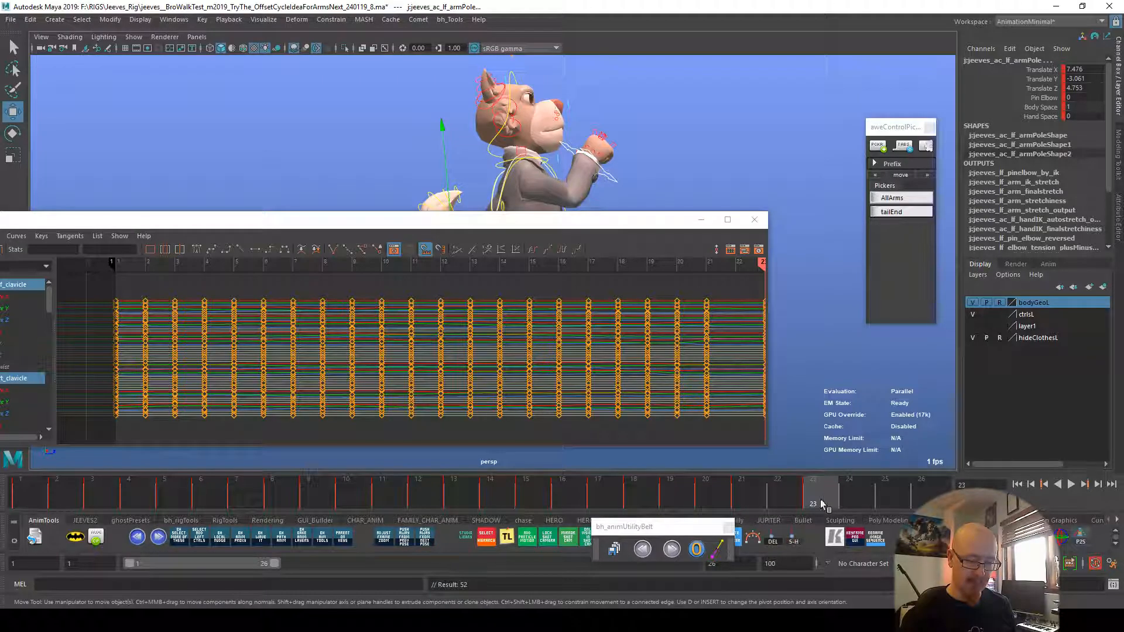
{"action": "left_click", "coordinate": [73, 495]}
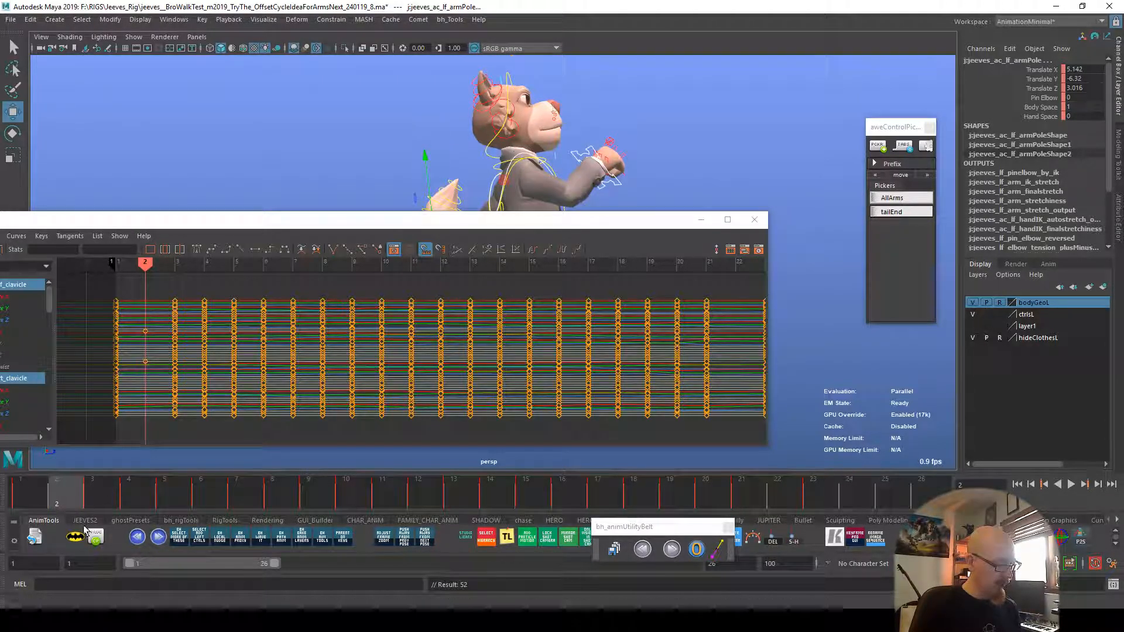
{"action": "left_click", "coordinate": [32, 506]}
{"action": "key", "text": "Delete"}
{"action": "middle_click_drag", "start_coordinate": [135, 369], "coordinate": [297, 365], "text": "alt"}
{"action": "left_click_drag", "start_coordinate": [260, 295], "coordinate": [371, 351]}
{"action": "key", "text": "Delete"}
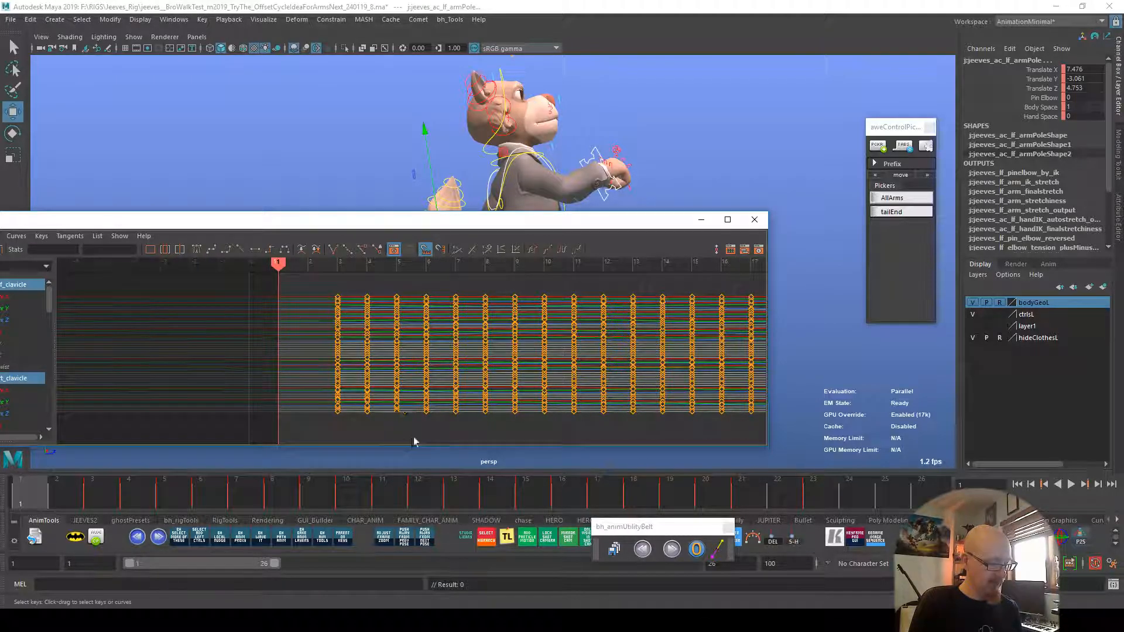
Step: Minimize the Graph Editor to clear the view and play back the full walk cycle
{"action": "middle_click_drag", "start_coordinate": [439, 395], "coordinate": [640, 402], "text": "alt"}
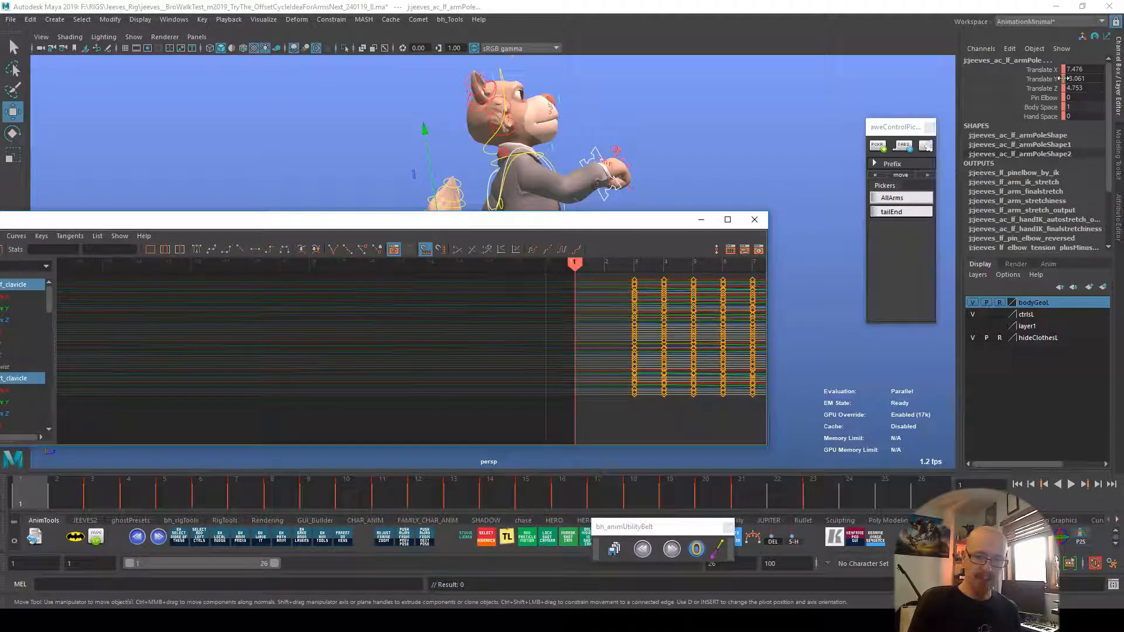
{"action": "left_click_drag", "start_coordinate": [430, 224], "coordinate": [418, 157]}
{"action": "left_click_drag", "start_coordinate": [66, 500], "coordinate": [92, 500]}
{"action": "middle_click_drag", "start_coordinate": [656, 316], "coordinate": [431, 364], "text": "alt"}
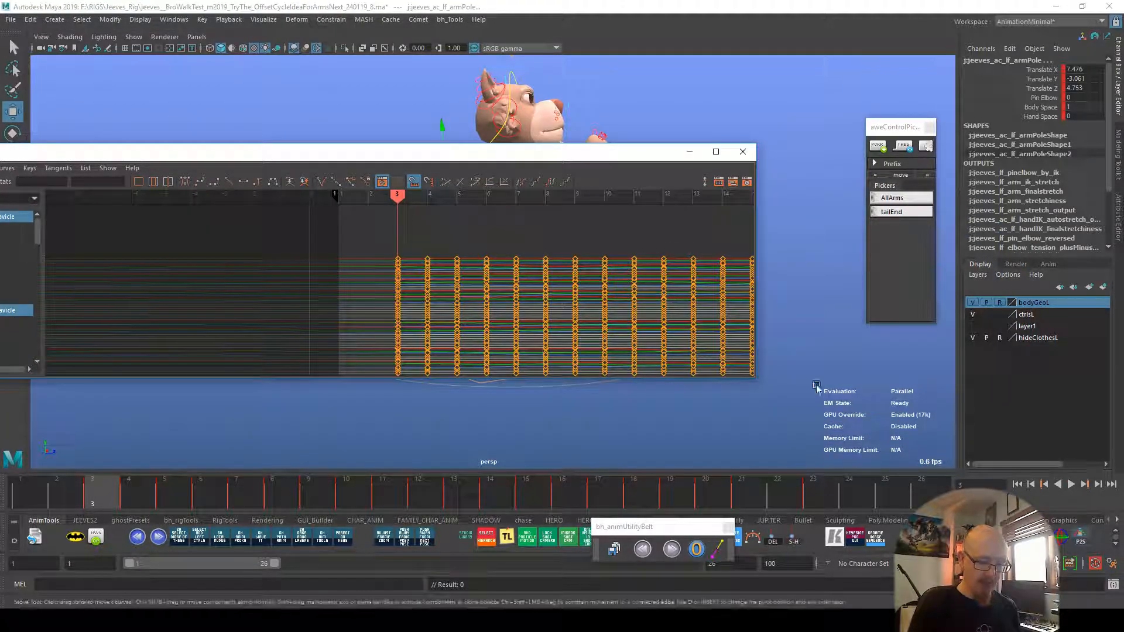
{"action": "left_click", "coordinate": [690, 152]}
{"action": "key", "text": "alt+v"}
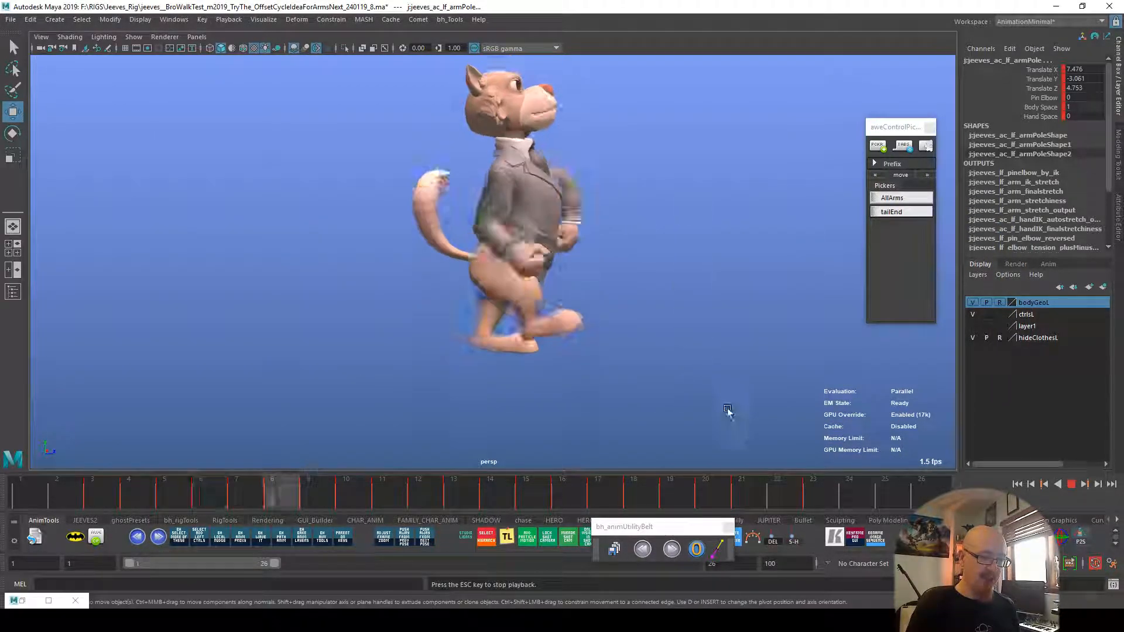
{"action": "key", "text": "Escape"}
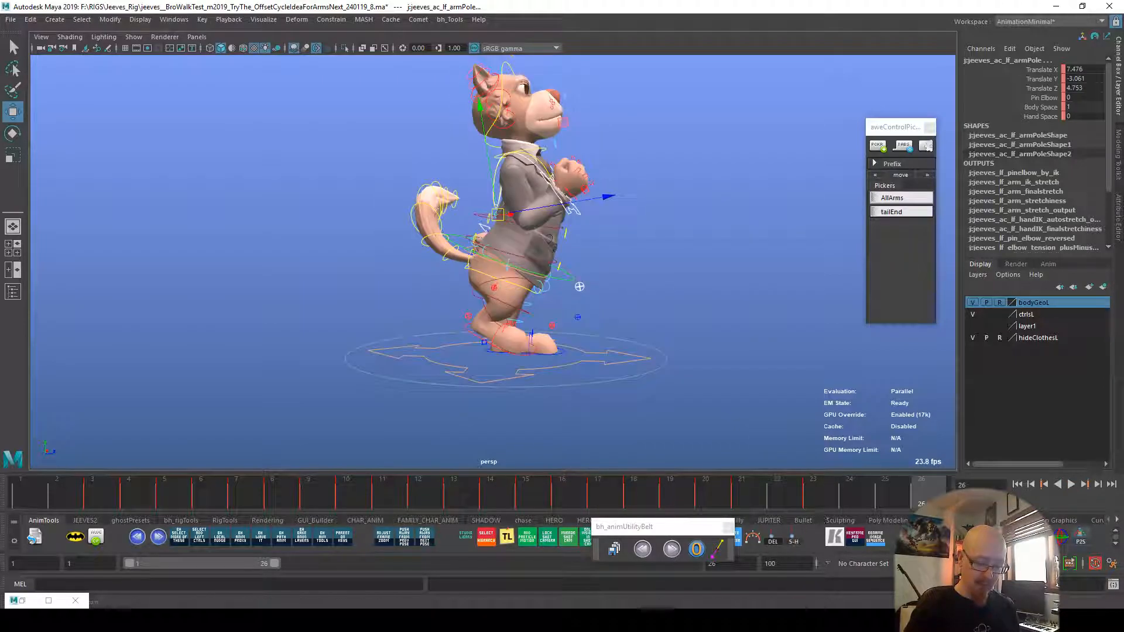
{"action": "left_click_drag", "start_coordinate": [65, 496], "coordinate": [21, 501]}
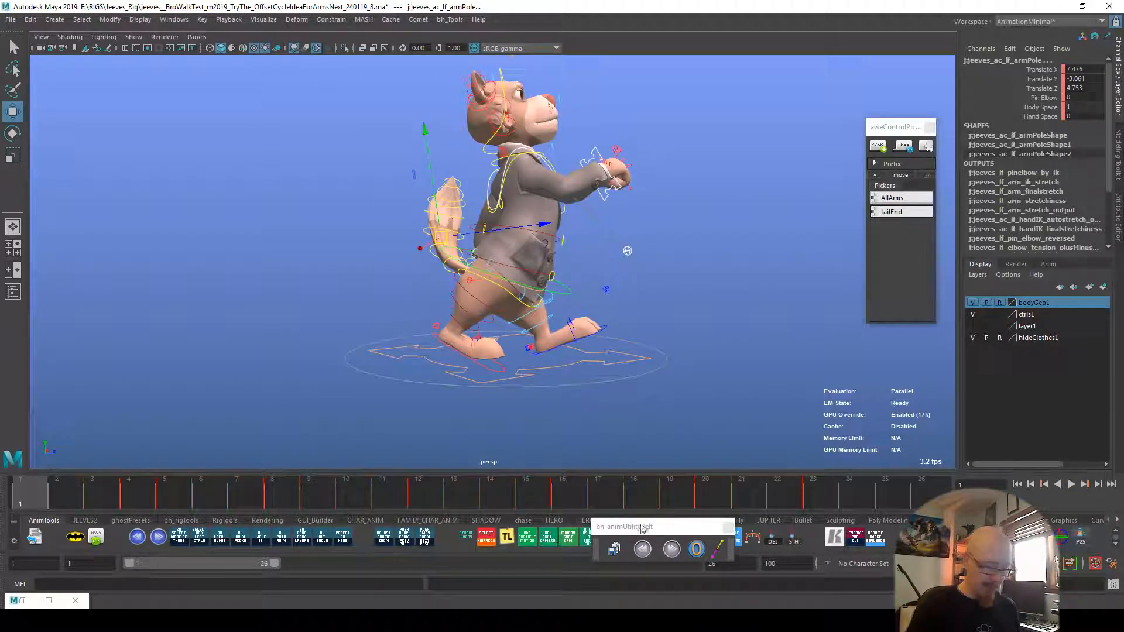
Step: Set the playback range to end at frame 20 and examine the looping walk in the viewport
{"action": "double_click", "coordinate": [720, 563]}
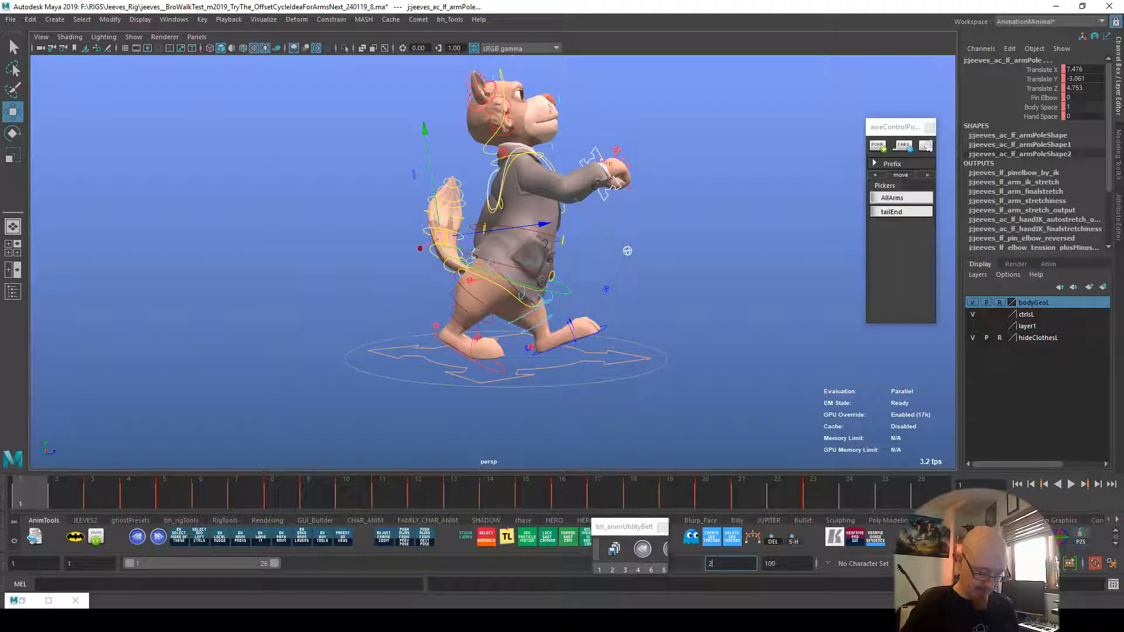
{"action": "type", "text": "20"}
{"action": "key", "text": "Return"}
{"action": "key", "text": "alt+v"}
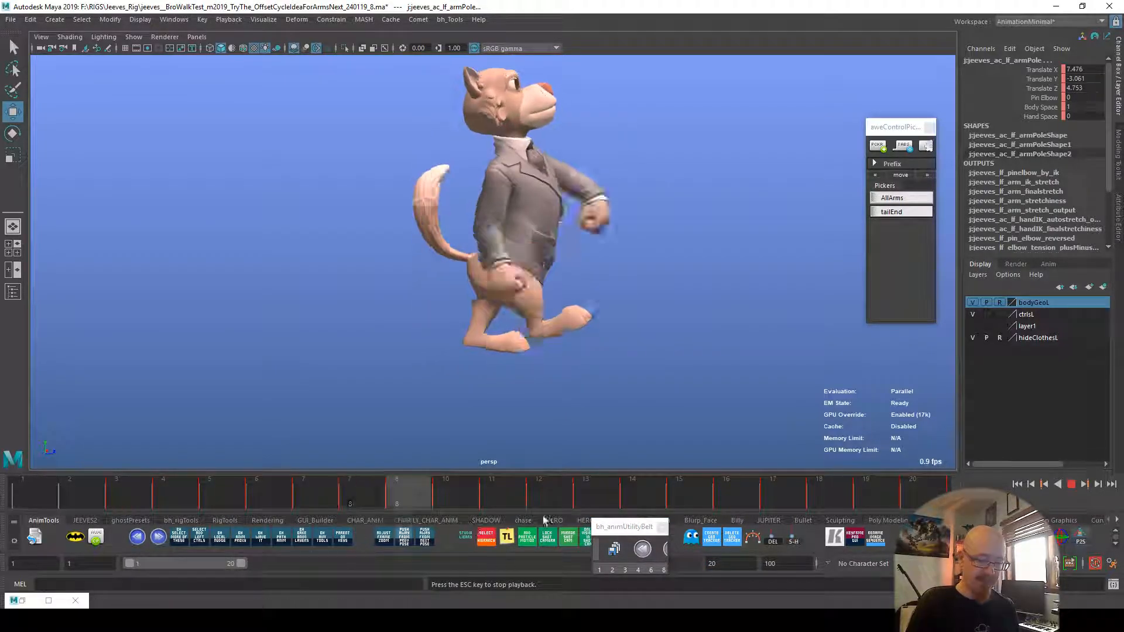
{"action": "right_click_drag", "start_coordinate": [732, 410], "coordinate": [762, 416], "text": "alt"}
{"action": "middle_click_drag", "start_coordinate": [762, 417], "coordinate": [555, 344], "text": "alt"}
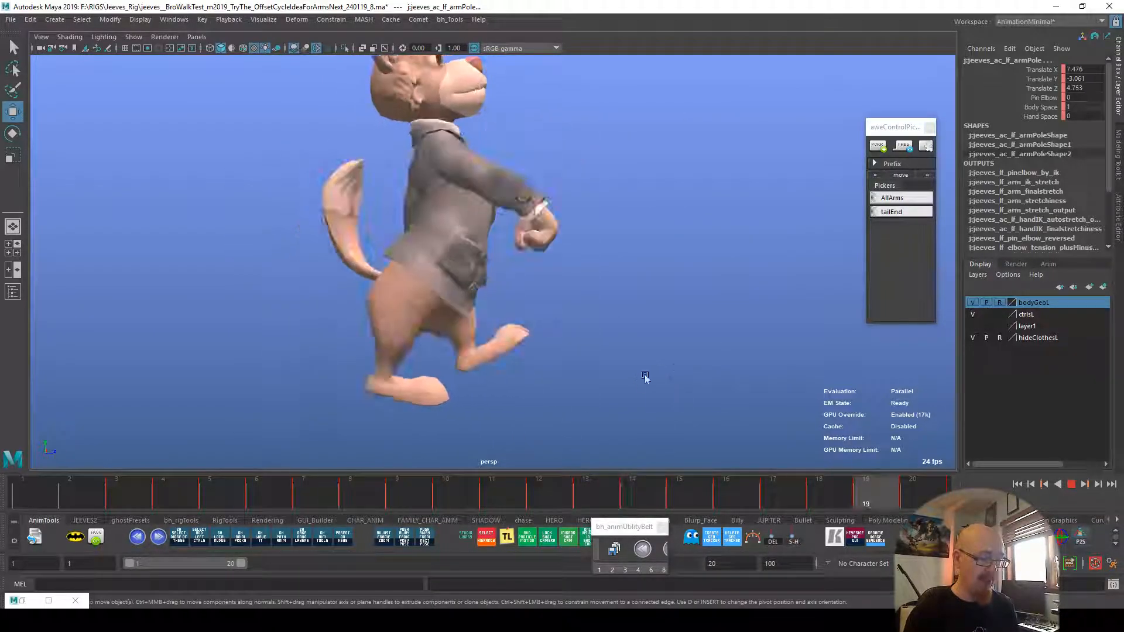
{"action": "right_click_drag", "start_coordinate": [662, 374], "coordinate": [592, 410], "text": "alt"}
{"action": "key", "text": "alt+v"}
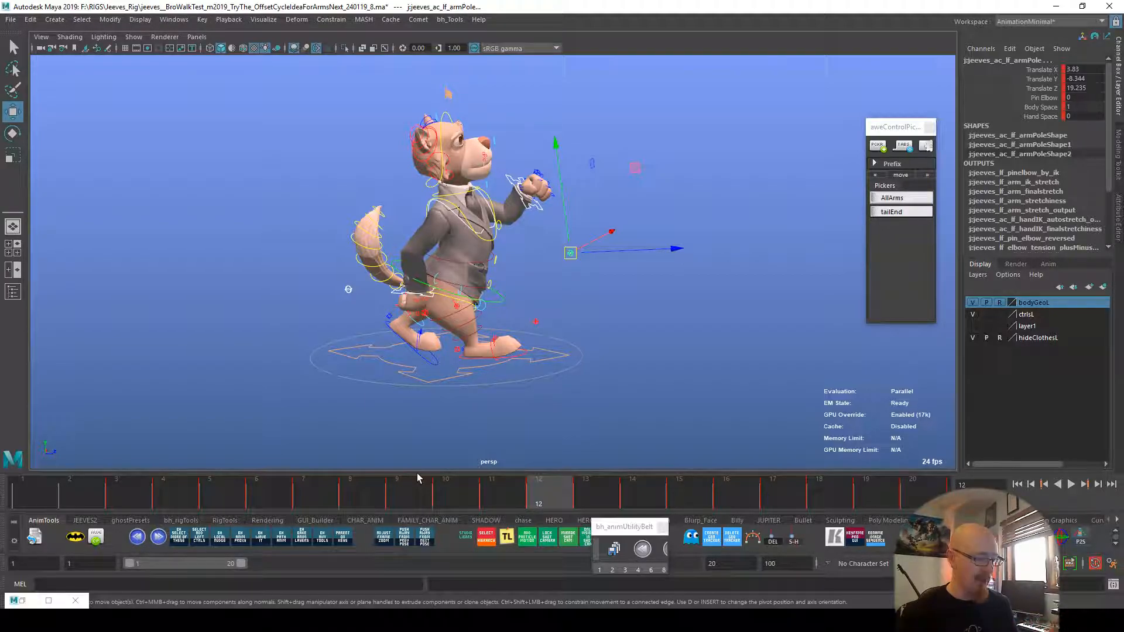
Step: Set the playback range to start at frame 3 and end at frame 23
{"action": "left_click", "coordinate": [117, 495]}
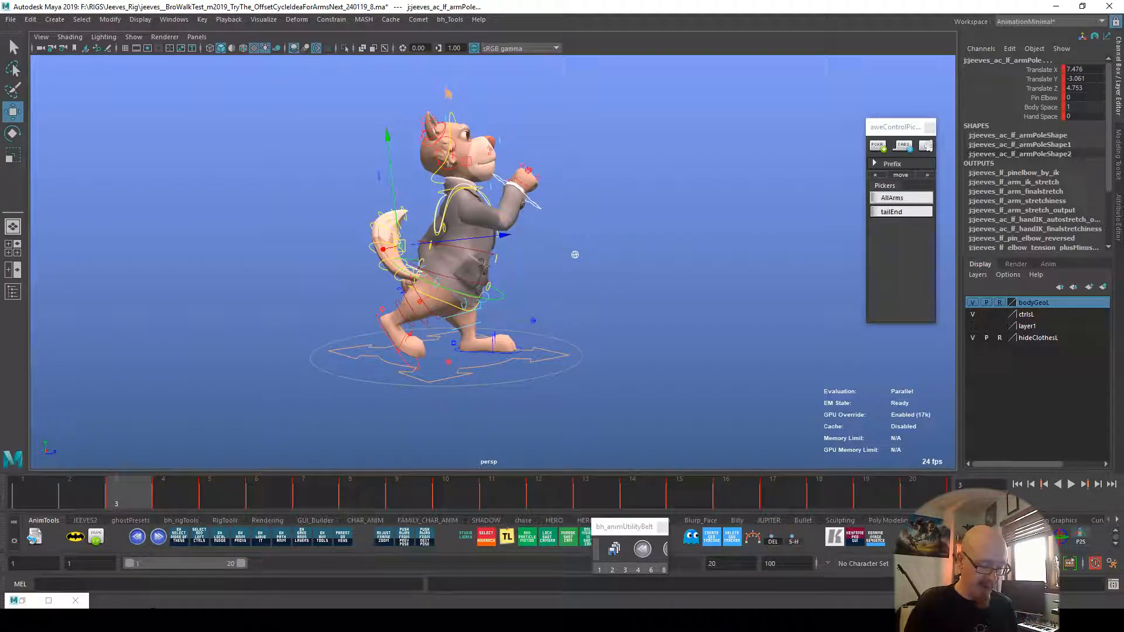
{"action": "left_click", "coordinate": [69, 563]}
{"action": "type", "text": "3"}
{"action": "key", "text": "Return"}
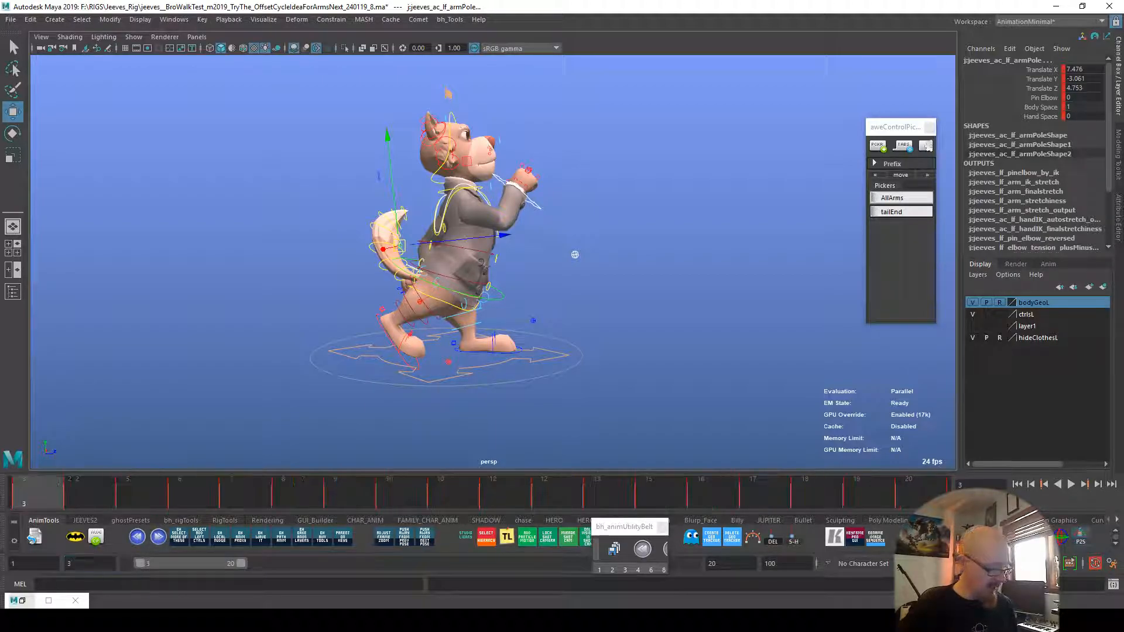
{"action": "type", "text": "32"}
{"action": "key", "text": "Return"}
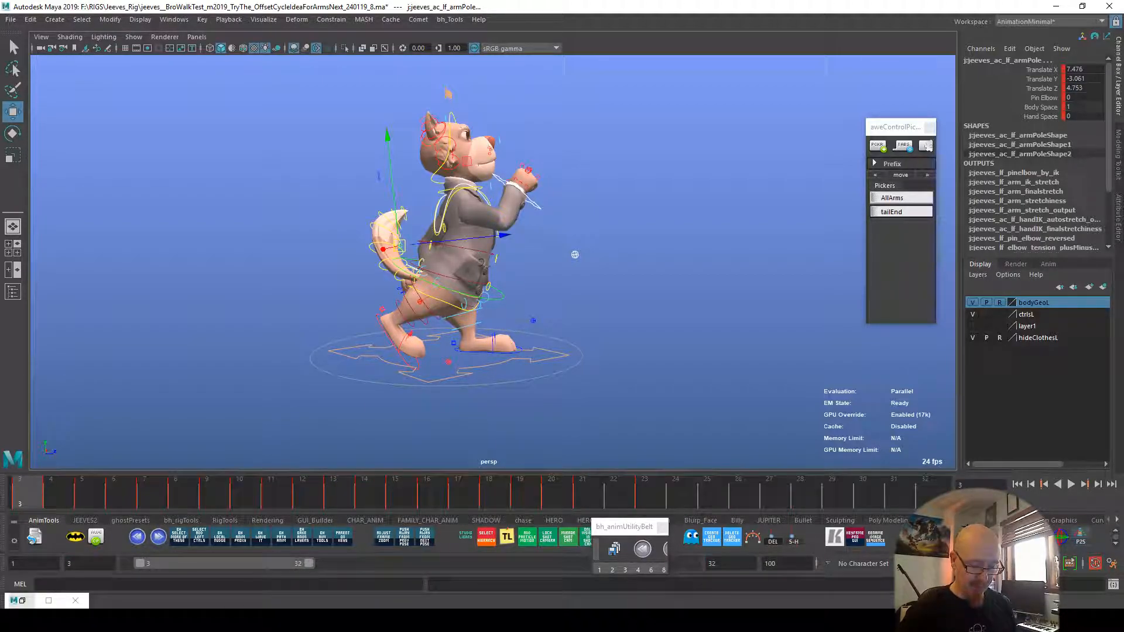
{"action": "double_click", "coordinate": [719, 563]}
{"action": "type", "text": "23"}
{"action": "key", "text": "Return"}
Step: Compare the character's poses at frames 3, 8, 13 and 23 of the shifted cycle
{"action": "left_click_drag", "start_coordinate": [813, 501], "coordinate": [22, 497]}
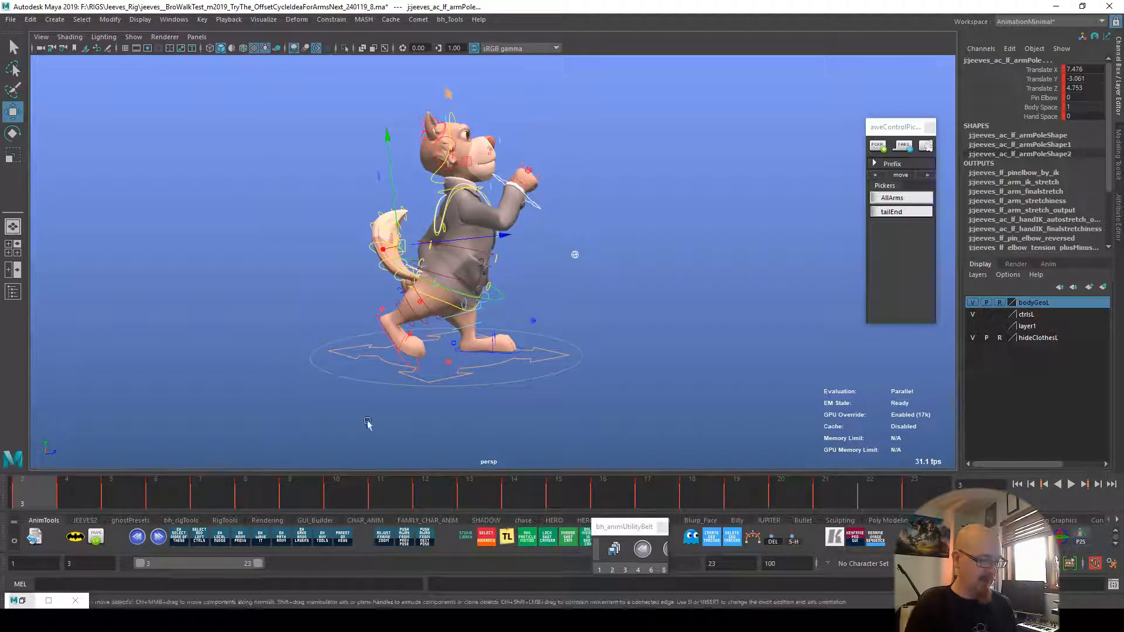
{"action": "left_click", "coordinate": [907, 496]}
{"action": "key", "text": "alt+shift+v"}
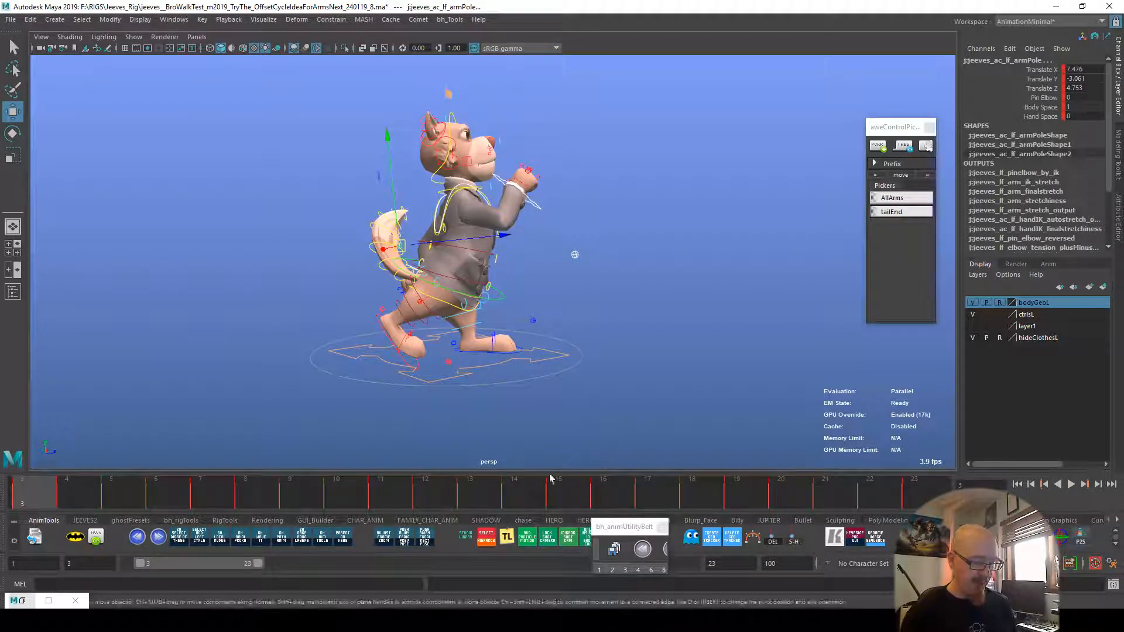
{"action": "left_click", "coordinate": [475, 495]}
{"action": "left_click_drag", "start_coordinate": [496, 494], "coordinate": [23, 501]}
{"action": "left_click", "coordinate": [484, 496]}
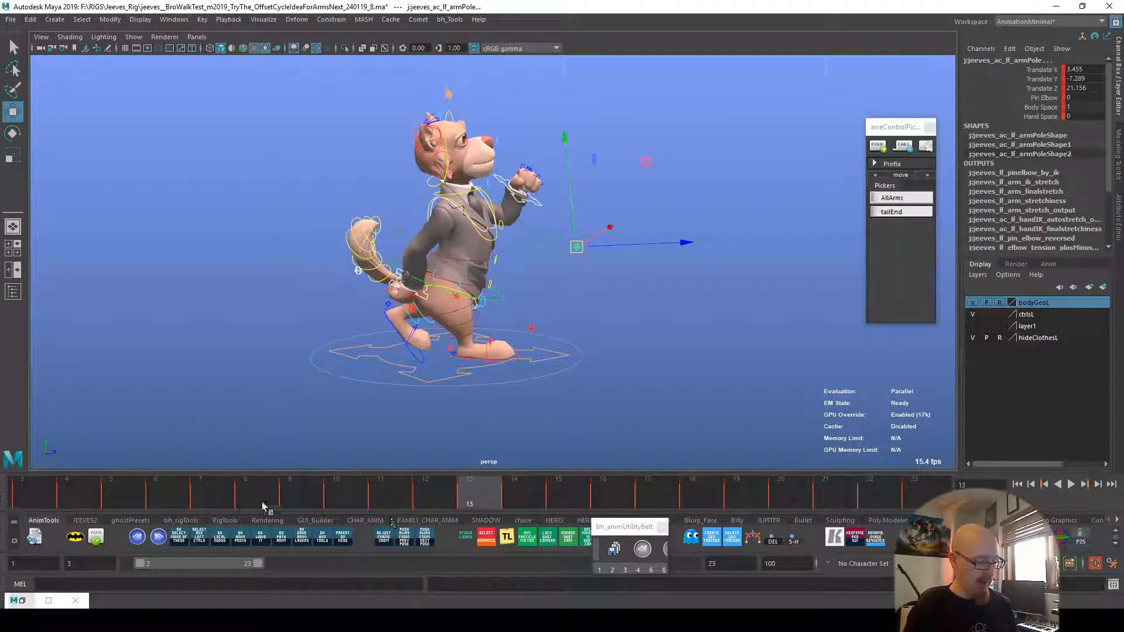
{"action": "left_click", "coordinate": [248, 504]}
{"action": "key", "text": "alt+v"}
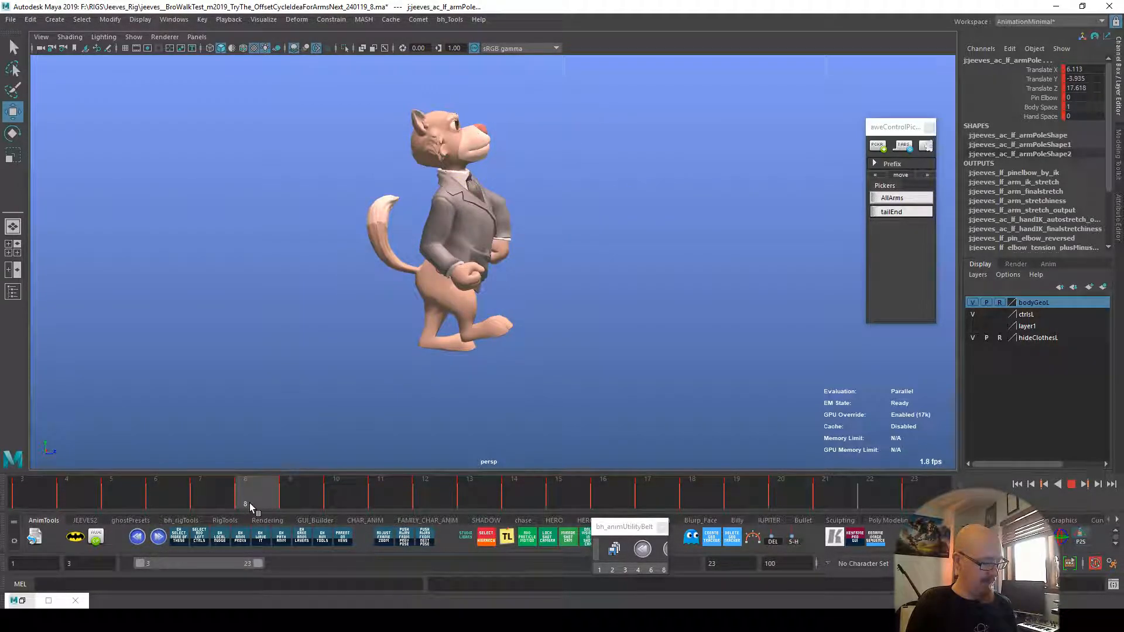
{"action": "left_click_drag", "start_coordinate": [243, 506], "coordinate": [35, 490]}
Step: Play back the frame 3 to 23 loop and examine the arm motion at different viewing distances
{"action": "right_click_drag", "start_coordinate": [609, 394], "coordinate": [677, 386], "text": "alt"}
{"action": "middle_click_drag", "start_coordinate": [677, 386], "coordinate": [668, 445], "text": "alt"}
{"action": "right_click_drag", "start_coordinate": [667, 394], "coordinate": [733, 408], "text": "alt"}
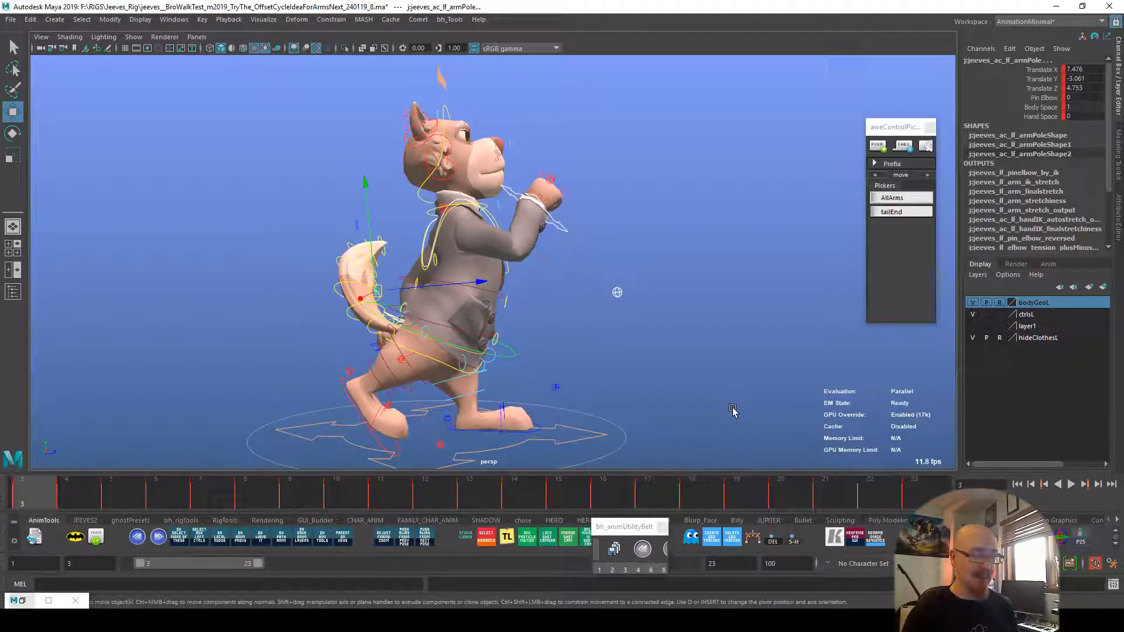
{"action": "key", "text": "alt+v"}
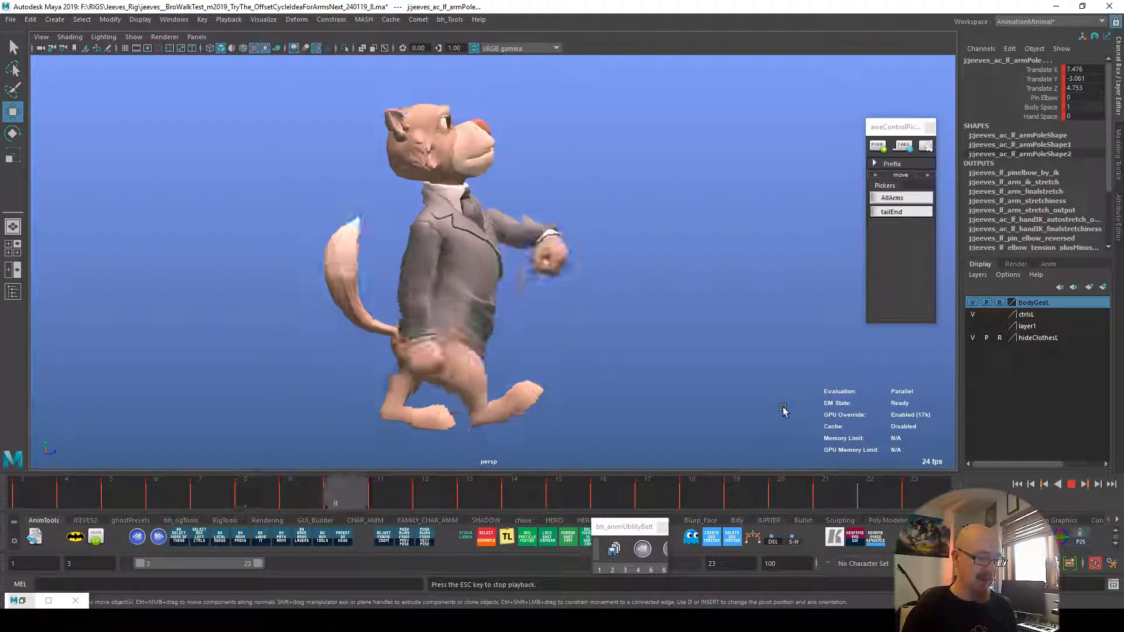
{"action": "left_click_drag", "start_coordinate": [768, 414], "coordinate": [816, 436], "text": "alt"}
{"action": "key", "text": "alt+v"}
{"action": "key", "text": "alt+v"}
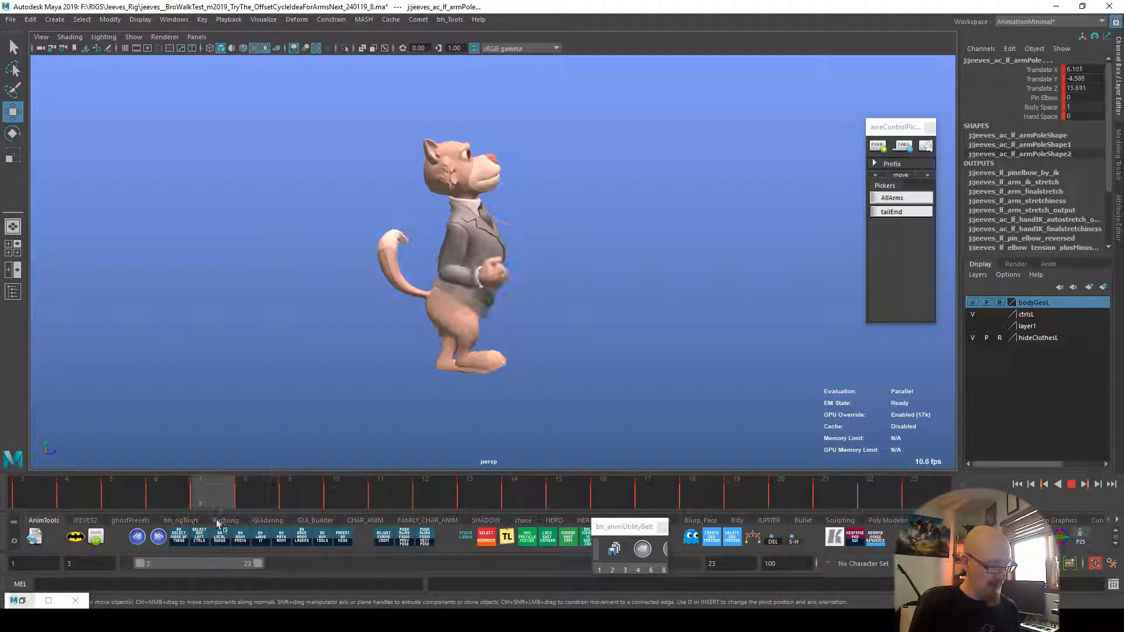
Step: Delete the arm controls' in-between keys, keeping keys only on frames 3, 8, 13, 18 and 23
{"action": "left_click", "coordinate": [469, 497]}
{"action": "left_click_drag", "start_coordinate": [459, 504], "coordinate": [88, 504]}
{"action": "left_click", "coordinate": [129, 501]}
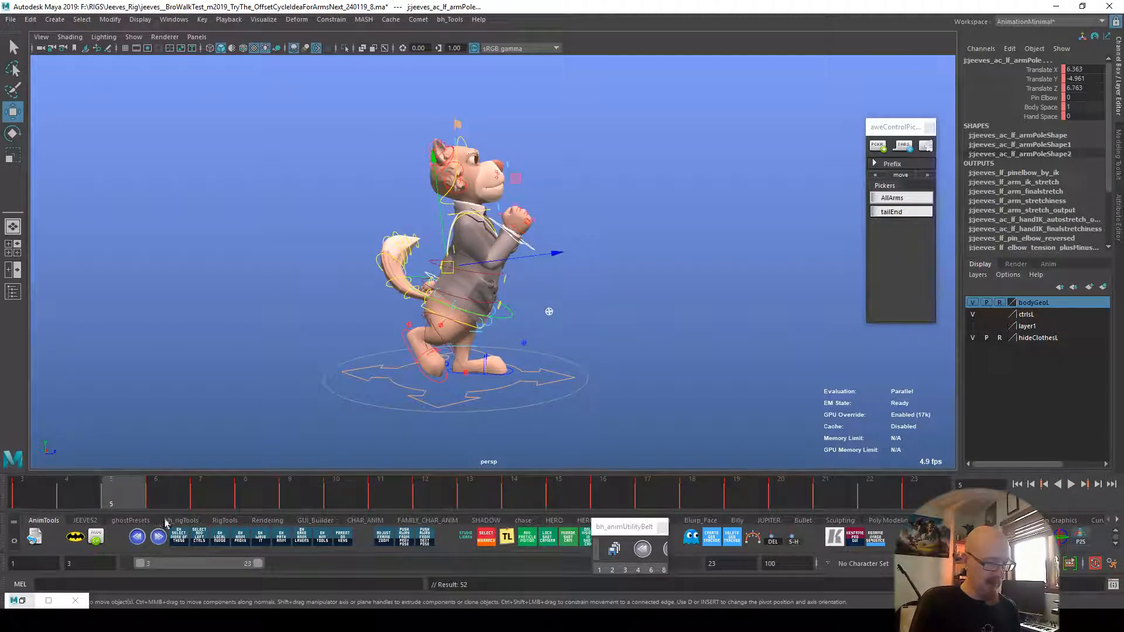
{"action": "left_click_drag", "start_coordinate": [206, 493], "coordinate": [264, 491]}
{"action": "left_click_drag", "start_coordinate": [335, 501], "coordinate": [642, 497]}
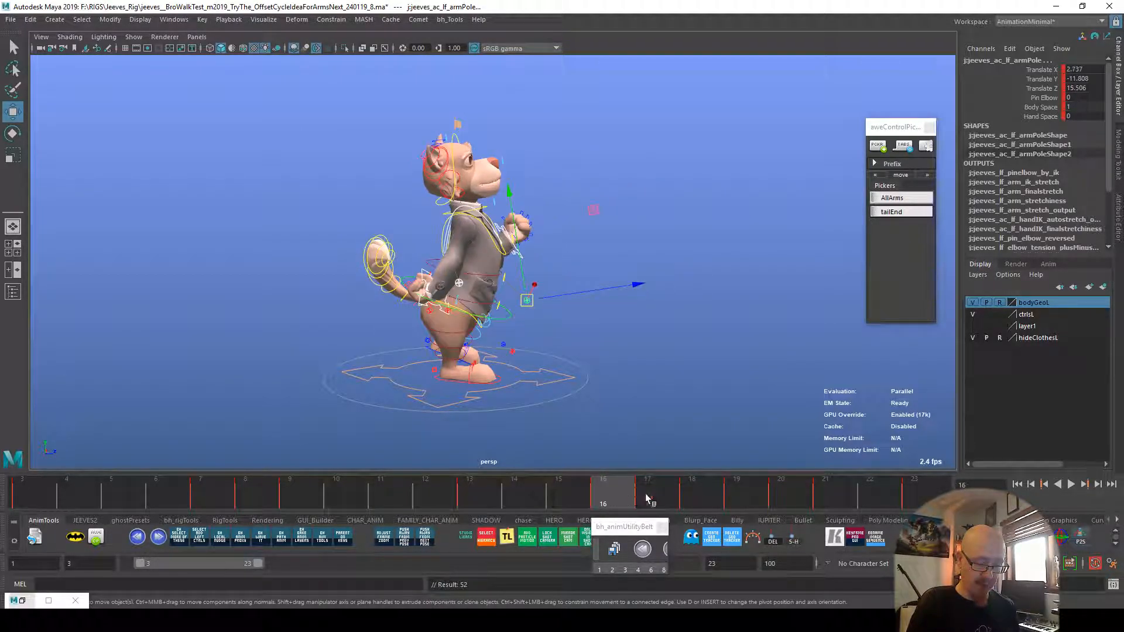
{"action": "left_click", "coordinate": [827, 504]}
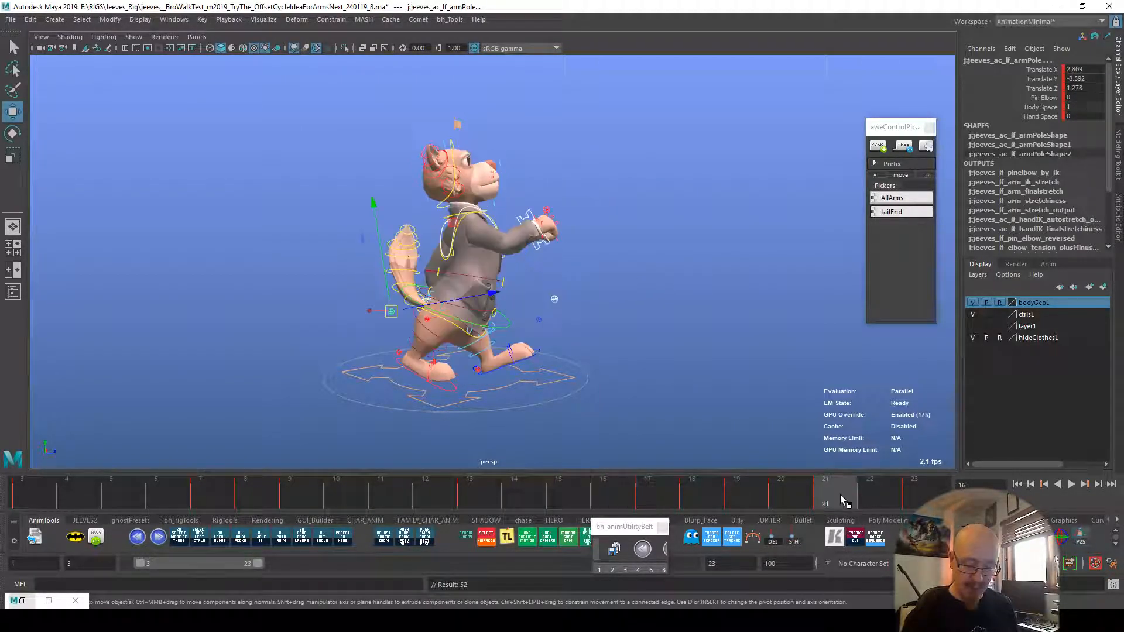
{"action": "left_click", "coordinate": [670, 505]}
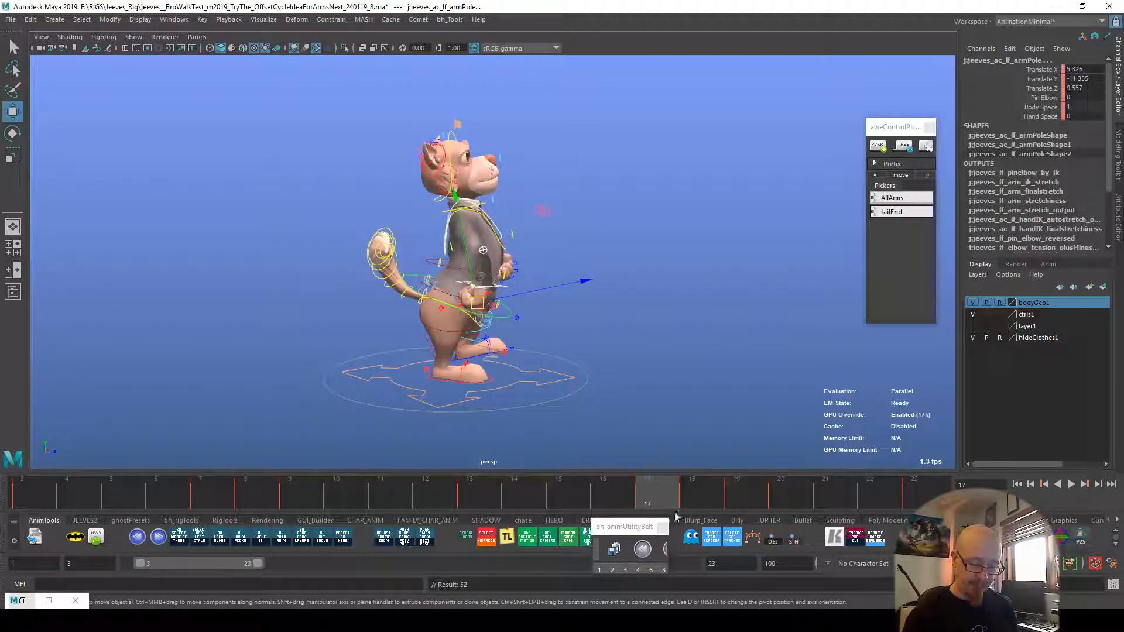
{"action": "left_click", "coordinate": [696, 493]}
{"action": "left_click", "coordinate": [745, 494]}
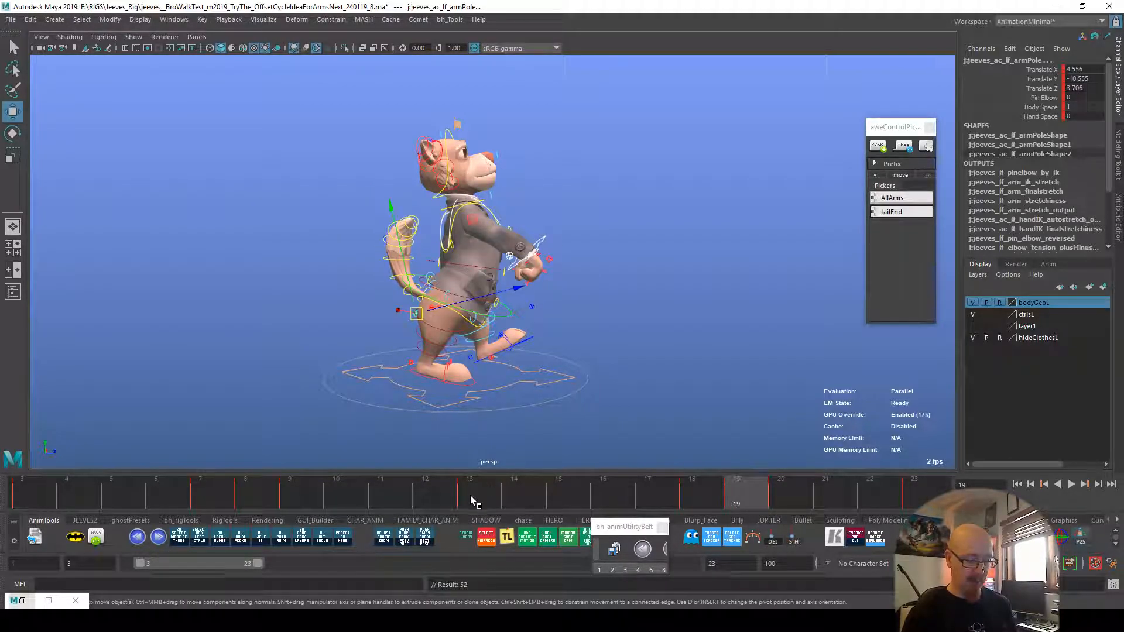
{"action": "key", "text": "alt+v"}
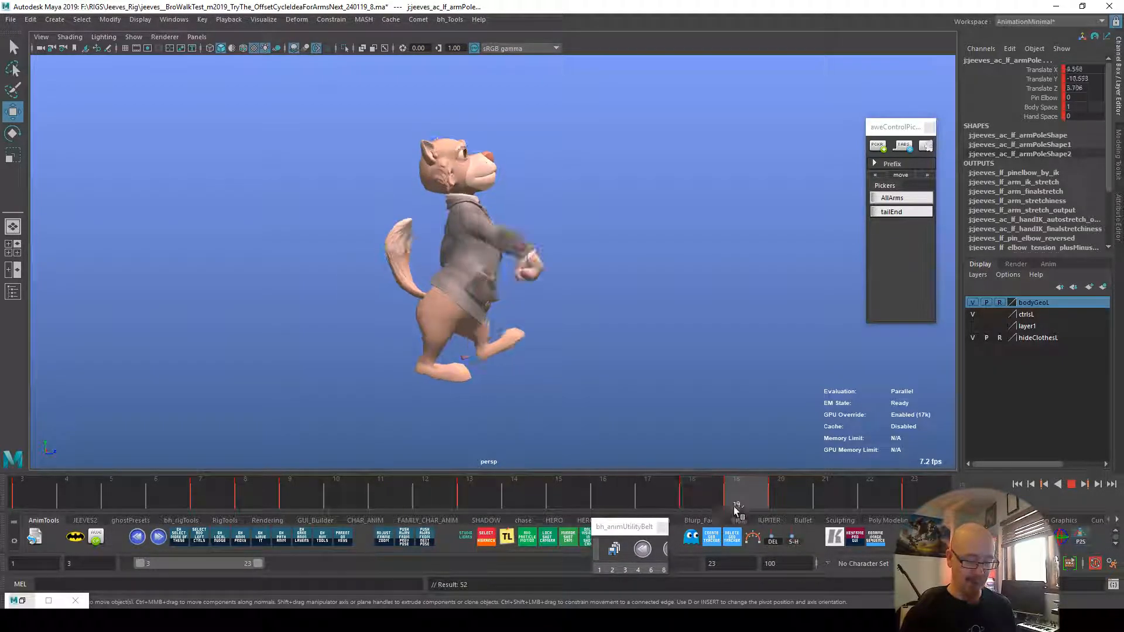
{"action": "left_click", "coordinate": [701, 491]}
{"action": "key", "text": "alt+v"}
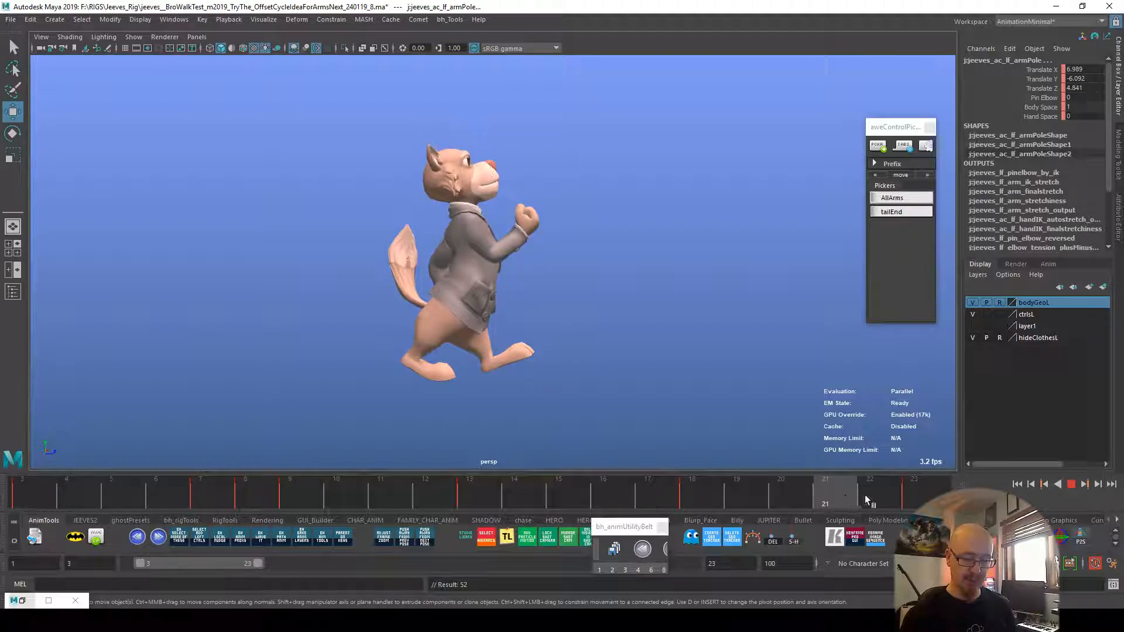
{"action": "mouse_move", "coordinate": [908, 497]}
{"action": "left_mouse_down"}
{"action": "mouse_move", "coordinate": [505, 497]}
{"action": "mouse_move", "coordinate": [536, 499]}
{"action": "left_mouse_up"}
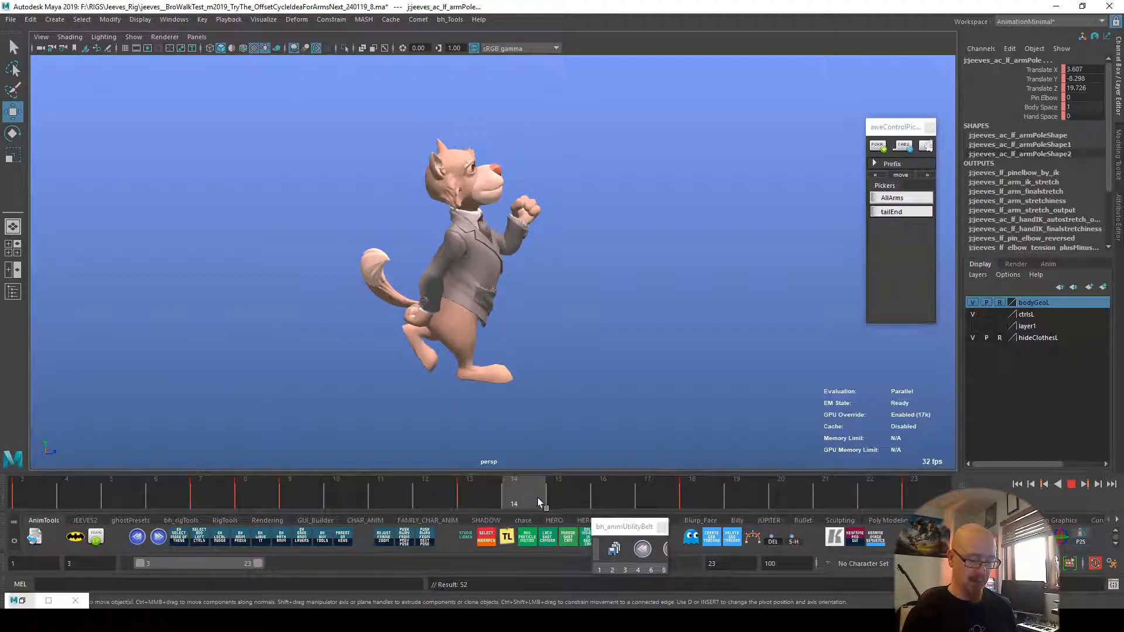
{"action": "mouse_move", "coordinate": [646, 495]}
{"action": "left_mouse_down"}
{"action": "mouse_move", "coordinate": [790, 496]}
{"action": "mouse_move", "coordinate": [11, 507]}
{"action": "mouse_move", "coordinate": [289, 497]}
{"action": "left_mouse_up"}
Step: Compare the character's poses at frames 3, 8, 13 and 18 and play back the thinned arm animation
{"action": "right_click_drag", "start_coordinate": [804, 425], "coordinate": [677, 438], "text": "alt"}
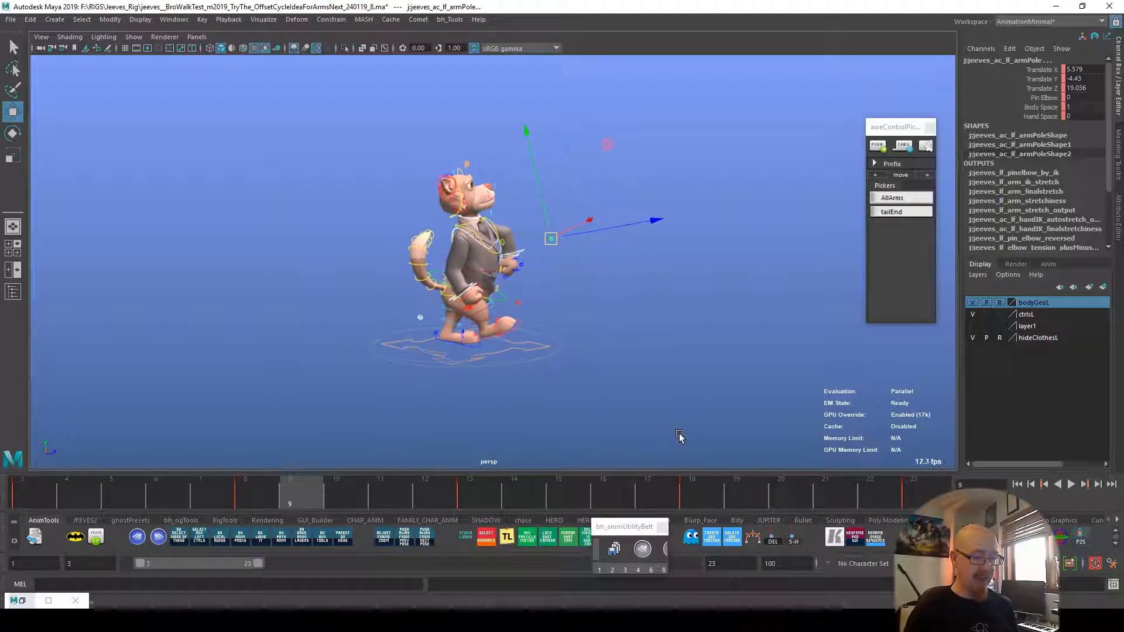
{"action": "left_click", "coordinate": [24, 493]}
{"action": "right_click_drag", "start_coordinate": [581, 384], "coordinate": [714, 427], "text": "alt"}
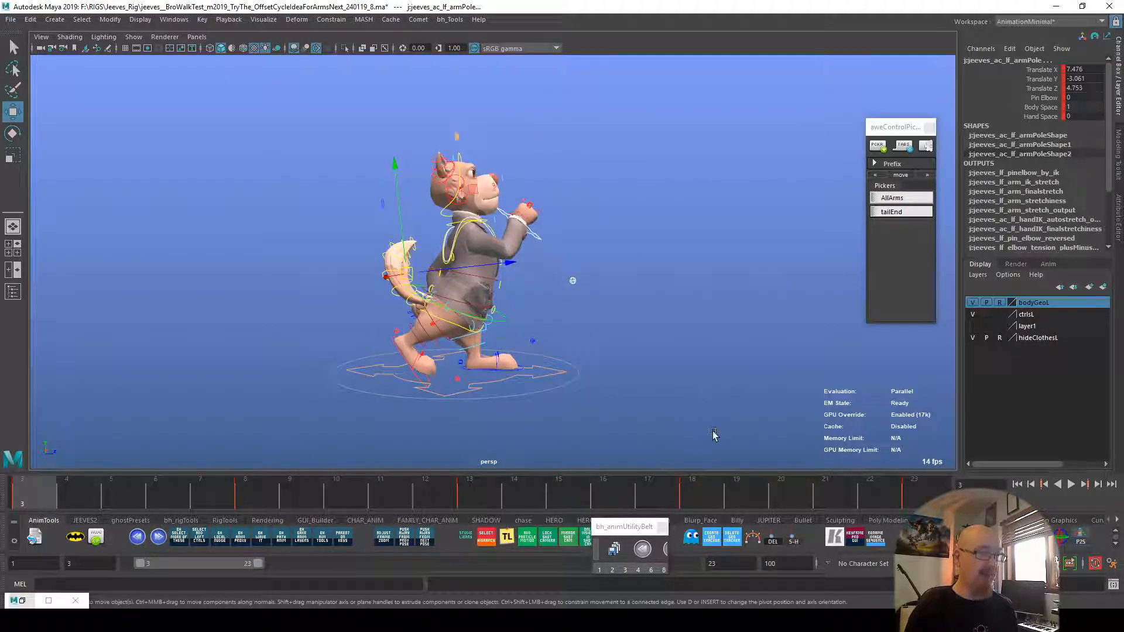
{"action": "key", "text": "period"}
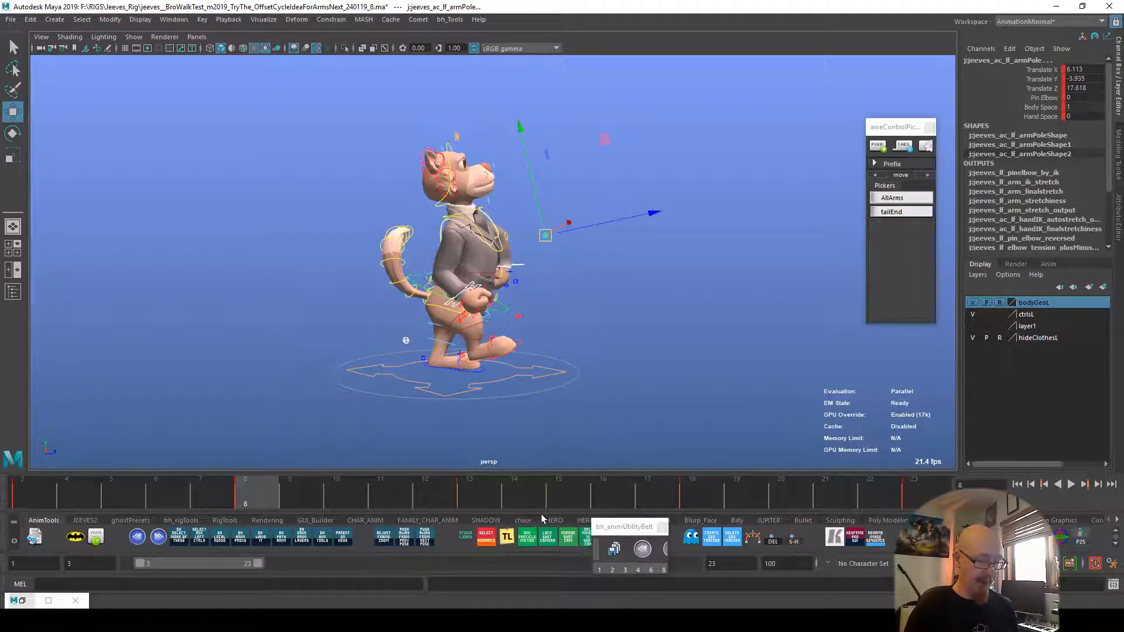
{"action": "left_click", "coordinate": [474, 494]}
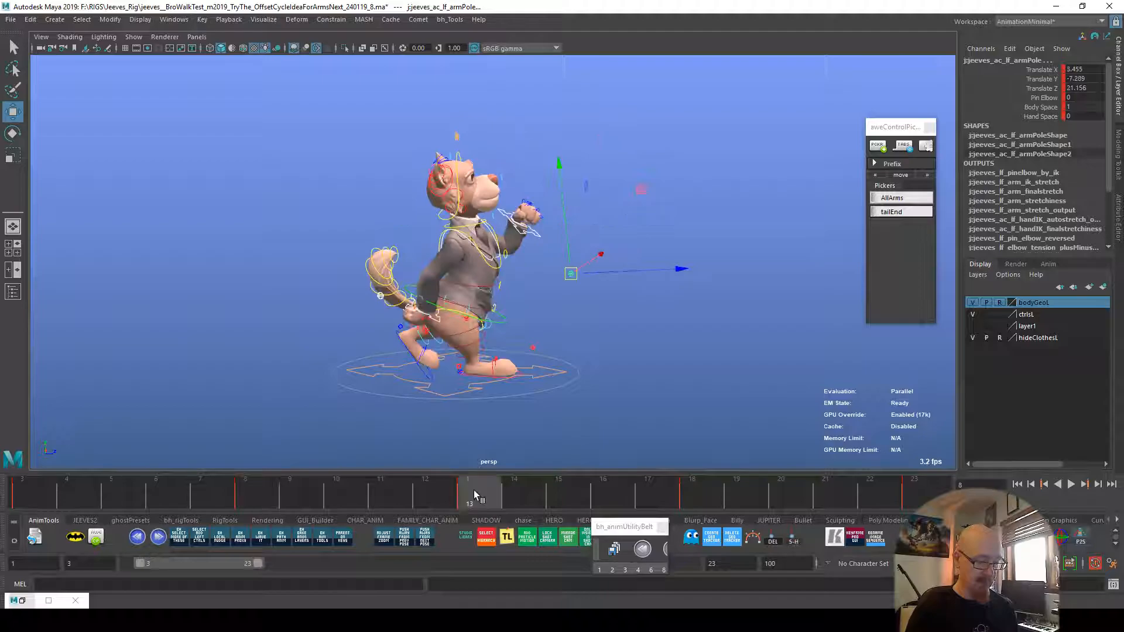
{"action": "left_click", "coordinate": [714, 494]}
{"action": "key", "text": "alt+v"}
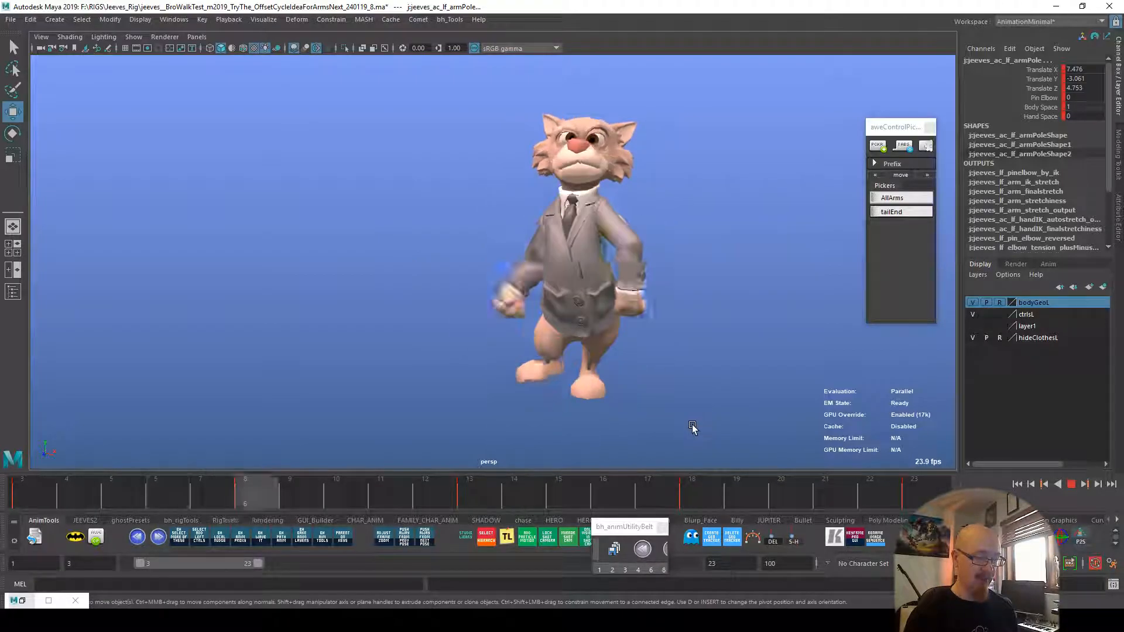
{"action": "key", "text": "Escape"}
Step: Shift the right arm's pole control sideways in the frame 3 pose
{"action": "left_click_drag", "start_coordinate": [278, 497], "coordinate": [21, 497]}
{"action": "mouse_move", "coordinate": [673, 409]}
{"action": "left_mouse_down", "text": "alt"}
{"action": "mouse_move", "coordinate": [681, 396]}
{"action": "mouse_move", "coordinate": [661, 400]}
{"action": "left_mouse_up", "text": "alt"}
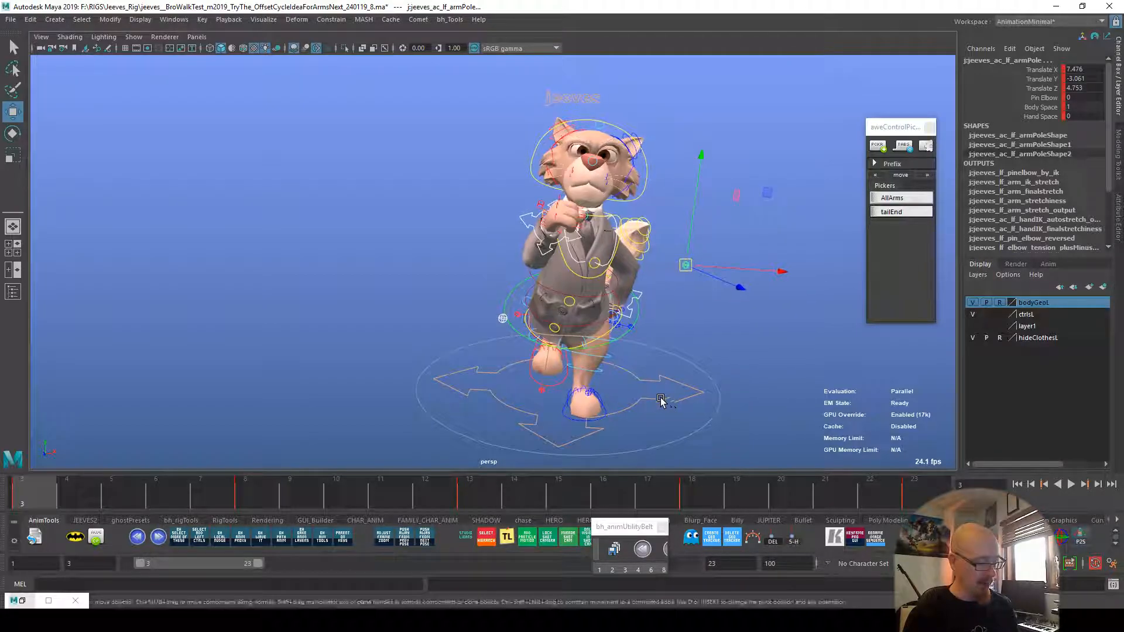
{"action": "left_click", "coordinate": [498, 319]}
{"action": "left_click_drag", "start_coordinate": [497, 319], "coordinate": [504, 312], "text": "alt"}
{"action": "left_click_drag", "start_coordinate": [607, 318], "coordinate": [582, 321]}
{"action": "left_click_drag", "start_coordinate": [644, 332], "coordinate": [657, 308], "text": "alt"}
Step: Move the left arm's pole control behind the body at frame 3, to about X 6.4, Y 0.6, Z -4.4
{"action": "left_click", "coordinate": [696, 271]}
{"action": "left_click_drag", "start_coordinate": [781, 282], "coordinate": [649, 293]}
{"action": "left_click_drag", "start_coordinate": [735, 307], "coordinate": [788, 328]}
{"action": "left_click_drag", "start_coordinate": [659, 269], "coordinate": [674, 259]}
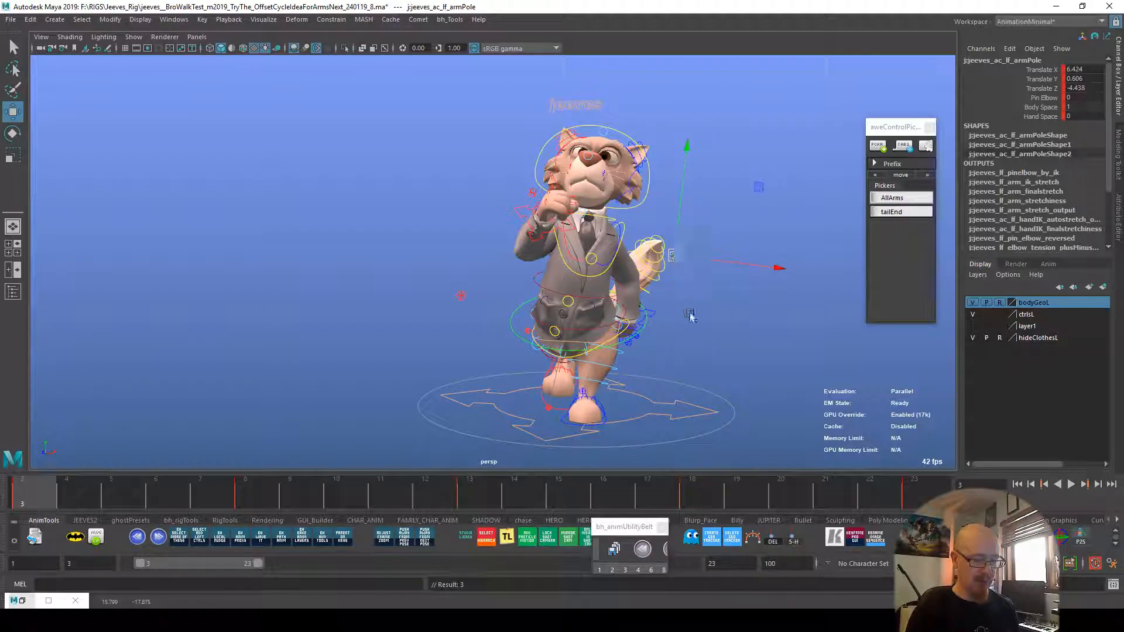
Step: Rotate the left hand IK control at frame 3 to about X 6.5, Y -43.9, Z -97 and adjust its position behind the hip
{"action": "left_click_drag", "start_coordinate": [689, 313], "coordinate": [673, 315], "text": "alt"}
{"action": "left_click", "coordinate": [662, 317]}
{"action": "left_click", "coordinate": [651, 317]}
{"action": "left_click_drag", "start_coordinate": [749, 353], "coordinate": [643, 331], "text": "alt"}
{"action": "left_click_drag", "start_coordinate": [716, 345], "coordinate": [570, 338], "text": "alt"}
{"action": "left_click_drag", "start_coordinate": [437, 346], "coordinate": [372, 334]}
{"action": "key", "text": "e"}
{"action": "left_click_drag", "start_coordinate": [457, 346], "coordinate": [431, 394]}
{"action": "left_click_drag", "start_coordinate": [470, 321], "coordinate": [622, 322]}
{"action": "mouse_move", "coordinate": [736, 356]}
{"action": "left_mouse_down"}
{"action": "mouse_move", "coordinate": [717, 351]}
{"action": "mouse_move", "coordinate": [732, 358]}
{"action": "left_mouse_up"}
{"action": "key", "text": "w"}
{"action": "left_click_drag", "start_coordinate": [646, 322], "coordinate": [652, 321]}
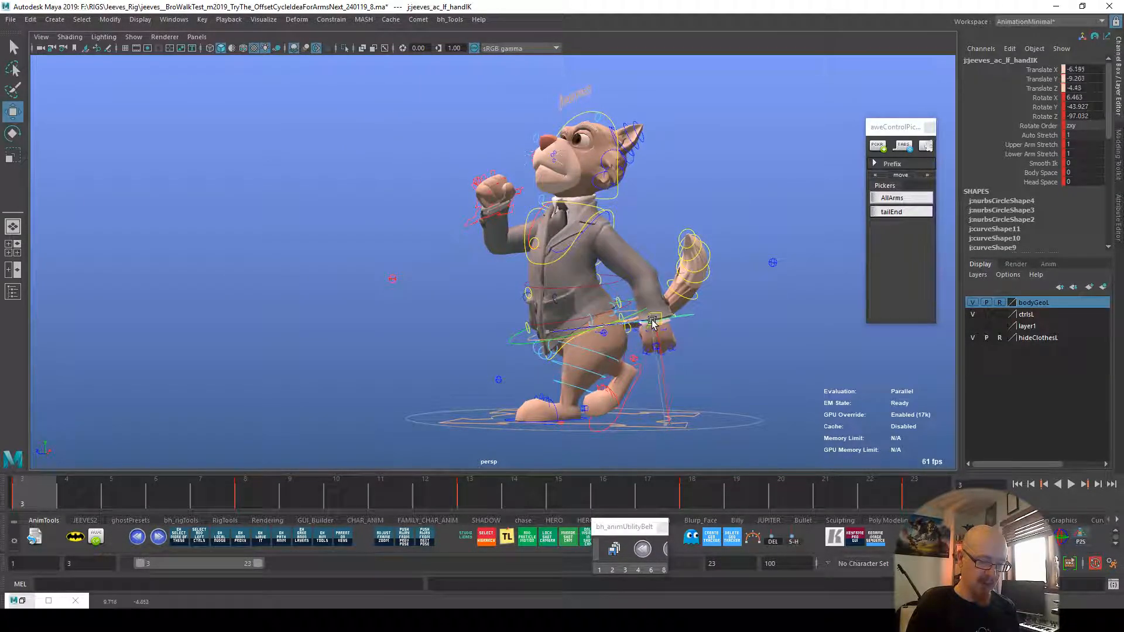
Step: Rotate both clavicle controls at frame 3, the right one to about X -1.1, Y -9.3, Z 13.6
{"action": "left_click", "coordinate": [599, 217]}
{"action": "key", "text": "e"}
{"action": "left_click_drag", "start_coordinate": [665, 232], "coordinate": [871, 269]}
{"action": "left_click", "coordinate": [703, 246]}
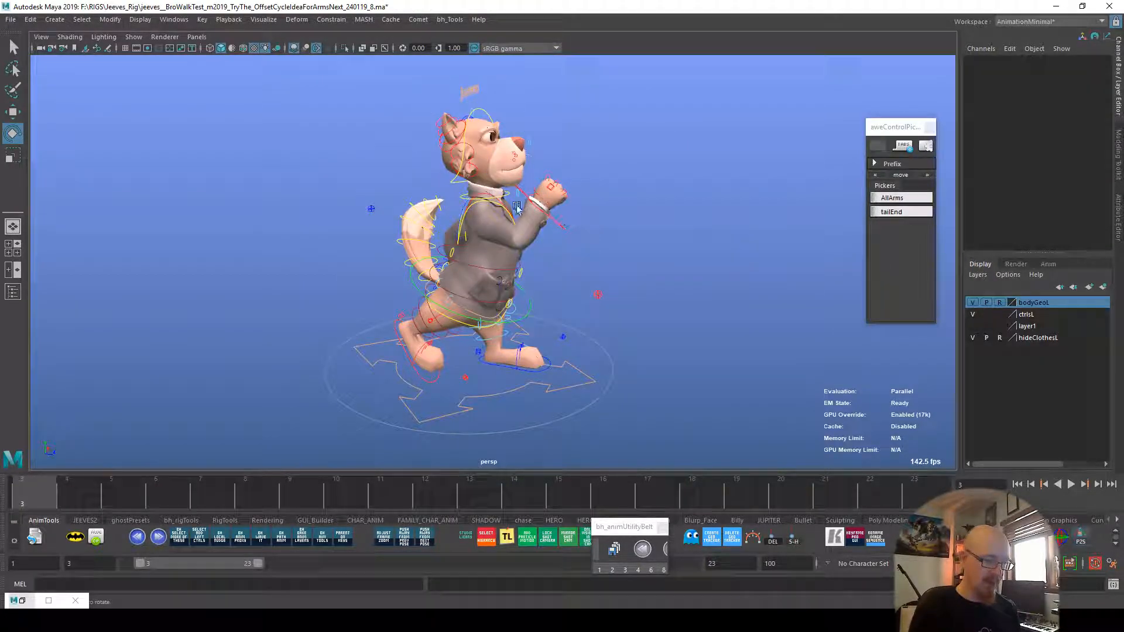
{"action": "left_click", "coordinate": [485, 194]}
{"action": "left_click_drag", "start_coordinate": [609, 238], "coordinate": [504, 225], "text": "alt"}
{"action": "left_click_drag", "start_coordinate": [705, 260], "coordinate": [648, 286], "text": "alt"}
{"action": "left_click_drag", "start_coordinate": [510, 329], "coordinate": [588, 314]}
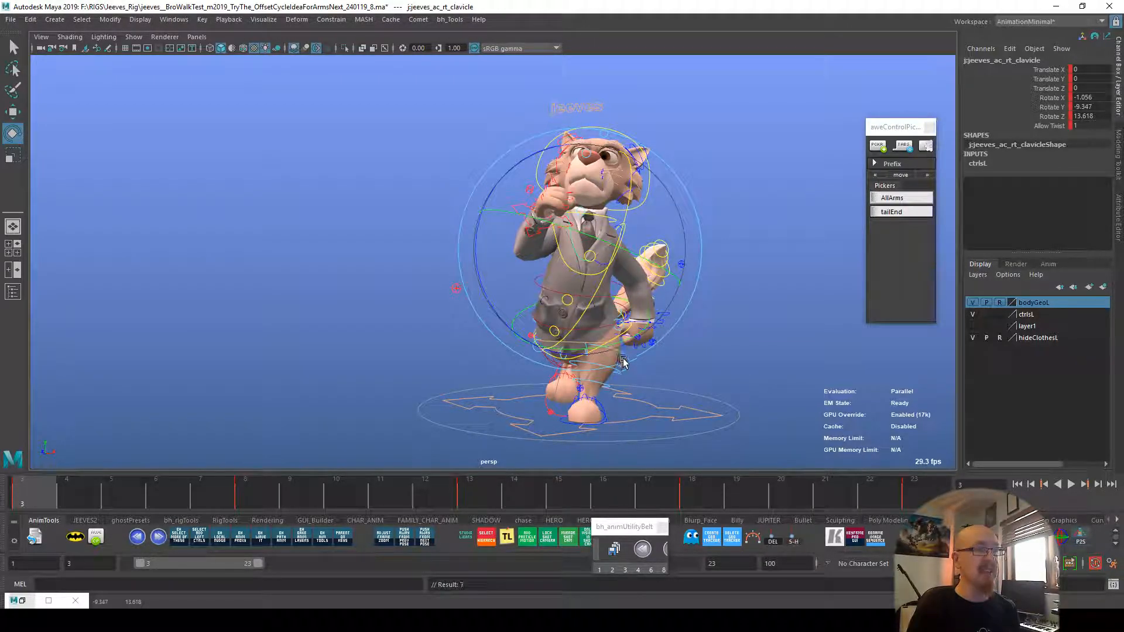
{"action": "left_click", "coordinate": [737, 346]}
Step: Adjust the right hand IK control's position and rotation near the chin and key it at frame 3
{"action": "left_click_drag", "start_coordinate": [702, 326], "coordinate": [471, 264], "text": "alt"}
{"action": "left_click", "coordinate": [543, 199]}
{"action": "key", "text": "w"}
{"action": "left_click_drag", "start_coordinate": [529, 217], "coordinate": [531, 215]}
{"action": "key", "text": "e"}
{"action": "left_click_drag", "start_coordinate": [602, 261], "coordinate": [612, 254]}
{"action": "key", "text": "ctrl+z"}
{"action": "key", "text": "ctrl+z"}
{"action": "key", "text": "ctrl+z"}
{"action": "left_click_drag", "start_coordinate": [595, 297], "coordinate": [616, 309]}
{"action": "key", "text": "ctrl+y"}
{"action": "key", "text": "s"}
{"action": "left_click_drag", "start_coordinate": [621, 301], "coordinate": [655, 310], "text": "alt"}
Step: Move the right arm's pole control at frame 3 to about X -3.8, Y -6.9, Z 21.5
{"action": "left_click", "coordinate": [429, 318]}
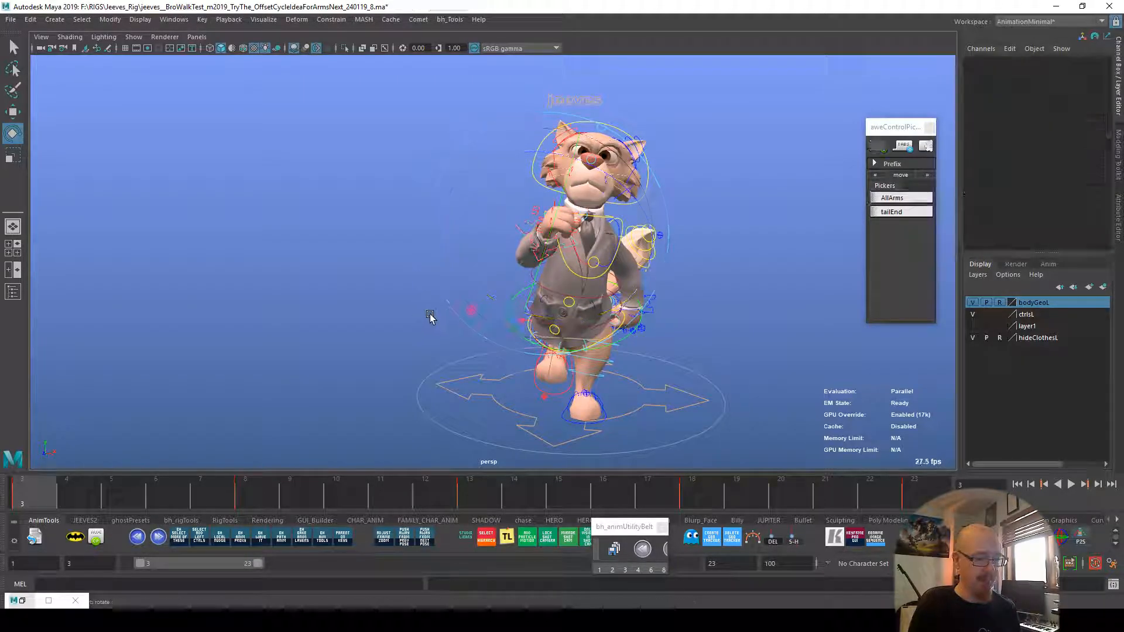
{"action": "left_click", "coordinate": [471, 310]}
{"action": "key", "text": "w"}
{"action": "left_click_drag", "start_coordinate": [572, 320], "coordinate": [579, 326]}
{"action": "left_click_drag", "start_coordinate": [643, 359], "coordinate": [739, 393], "text": "alt"}
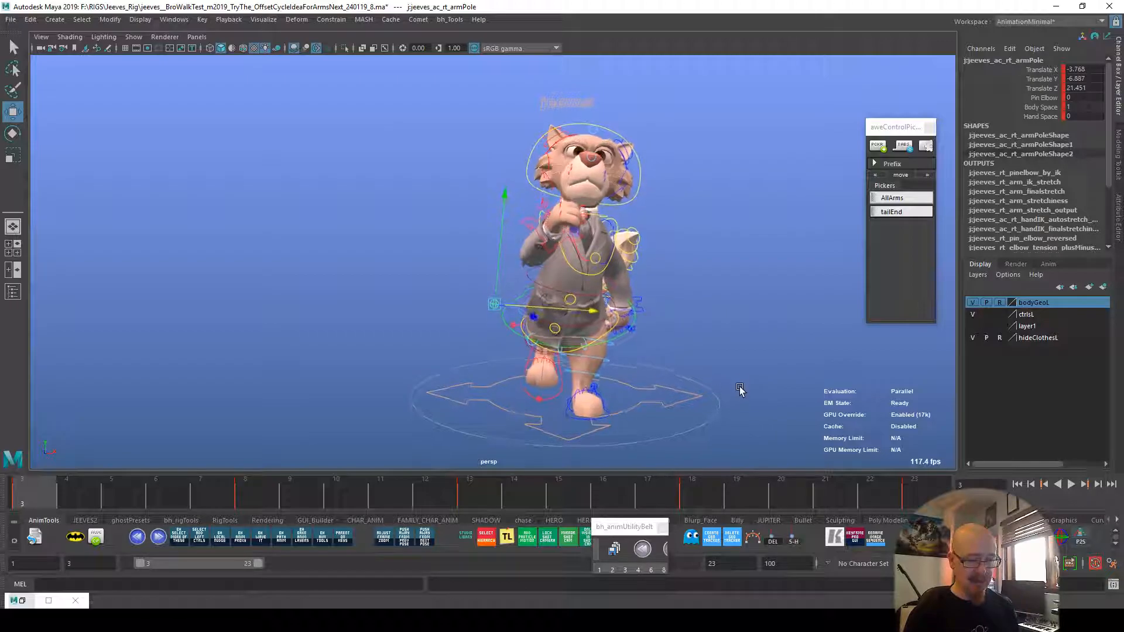
Step: Carry the frame 3 pose of all arm controls over to frame 13 and open the utility belt's mirror functions
{"action": "left_click", "coordinate": [902, 200]}
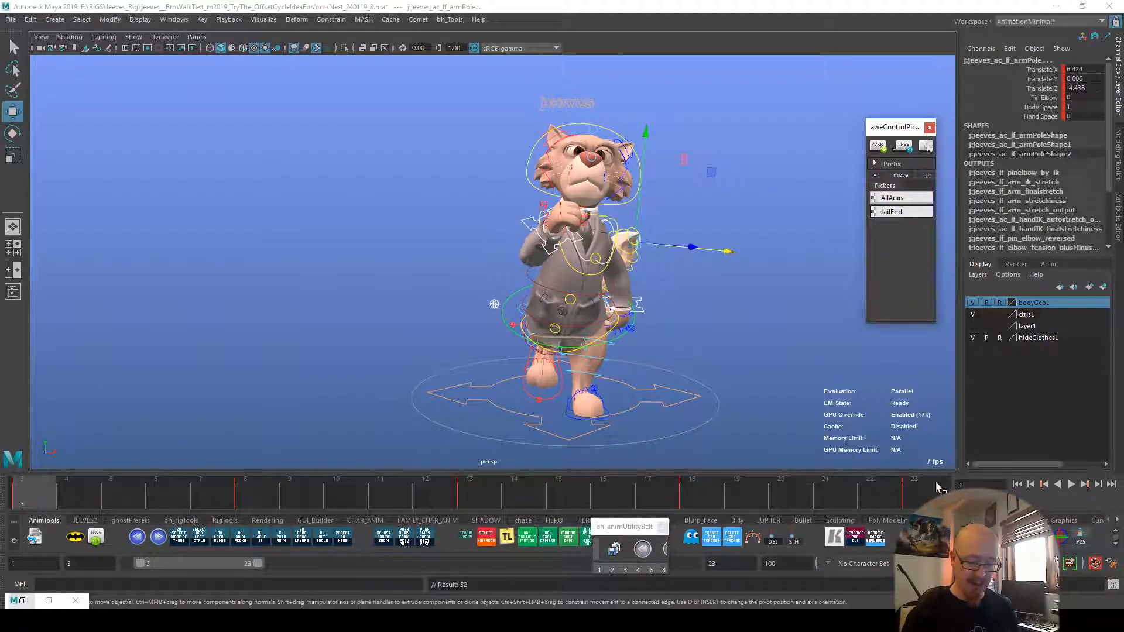
{"action": "left_click", "coordinate": [469, 492]}
{"action": "left_click_drag", "start_coordinate": [643, 527], "coordinate": [718, 332]}
{"action": "left_click", "coordinate": [675, 356]}
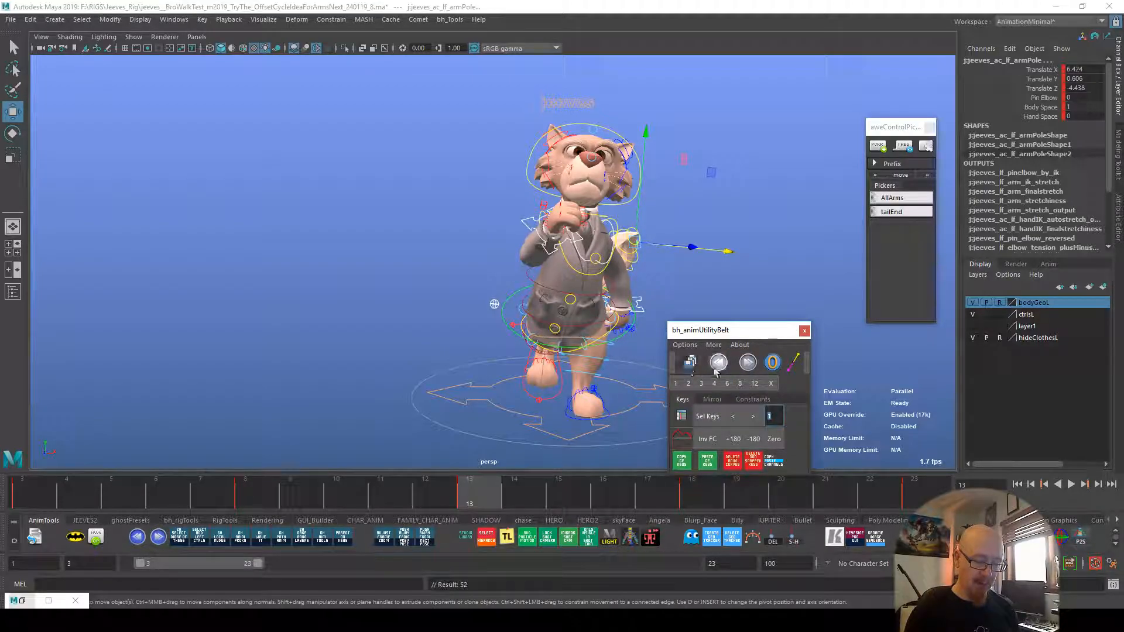
{"action": "left_click", "coordinate": [715, 399]}
{"action": "left_click_drag", "start_coordinate": [765, 331], "coordinate": [835, 327]}
Step: Swap the rotations of the left and right clavicle controls at frame 13
{"action": "left_click", "coordinate": [704, 288]}
{"action": "left_click_drag", "start_coordinate": [705, 289], "coordinate": [691, 293], "text": "alt"}
{"action": "left_click", "coordinate": [689, 316]}
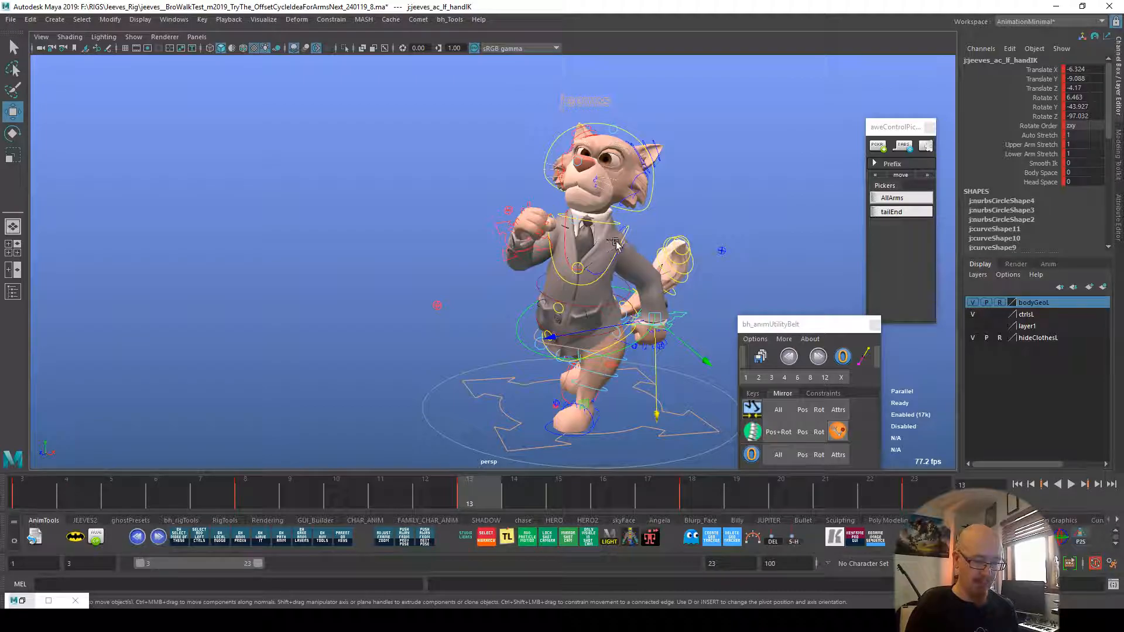
{"action": "left_click", "coordinate": [565, 253]}
{"action": "right_click_drag", "start_coordinate": [565, 254], "coordinate": [563, 366], "text": "alt"}
{"action": "left_click", "coordinate": [655, 281], "text": "shift"}
{"action": "left_click", "coordinate": [837, 433]}
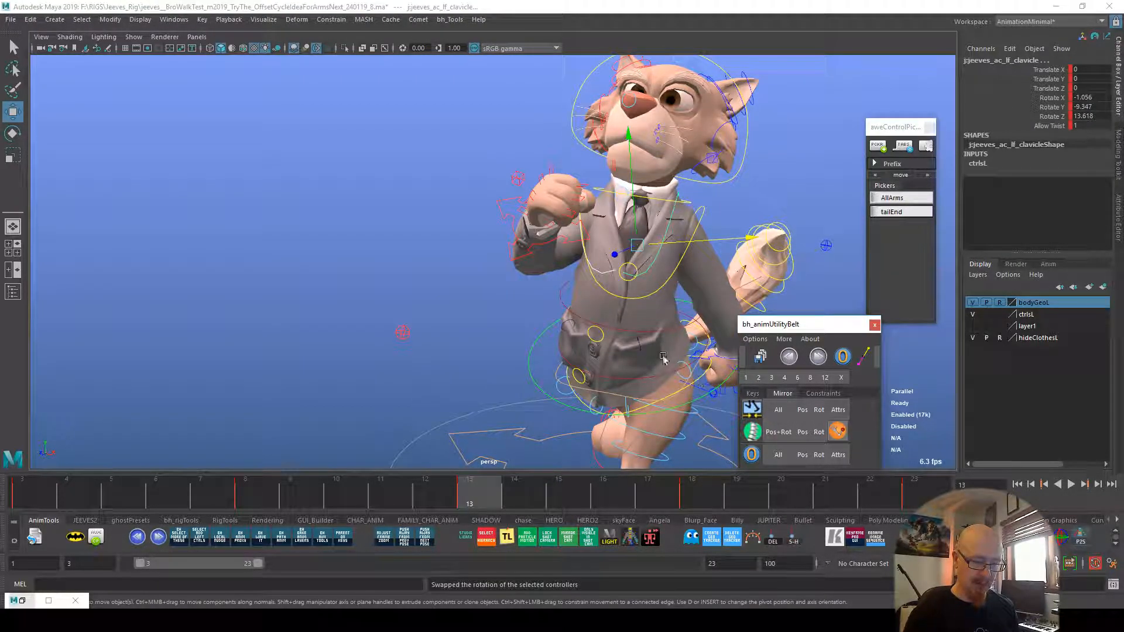
{"action": "left_click", "coordinate": [474, 311]}
Step: Swap all values between the left and right arm pole controls at frame 13
{"action": "left_click_drag", "start_coordinate": [522, 319], "coordinate": [603, 285], "text": "alt"}
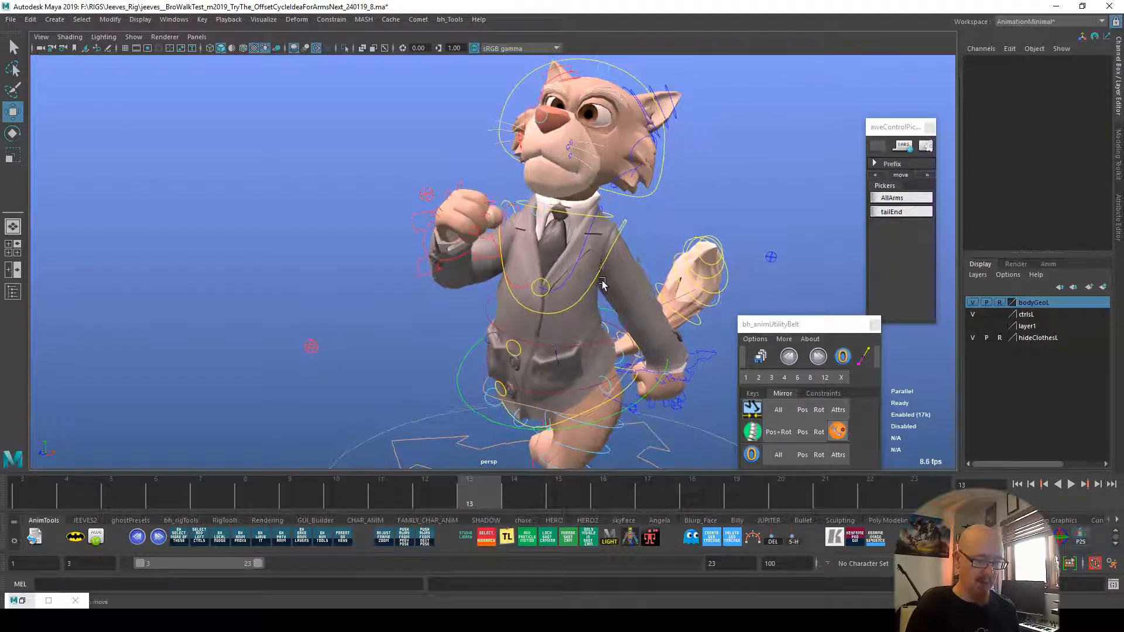
{"action": "mouse_move", "coordinate": [513, 301]}
{"action": "left_mouse_down", "text": "alt"}
{"action": "mouse_move", "coordinate": [542, 301]}
{"action": "mouse_move", "coordinate": [530, 298]}
{"action": "left_mouse_up", "text": "alt"}
{"action": "left_click", "coordinate": [353, 354]}
{"action": "middle_click_drag", "start_coordinate": [610, 427], "coordinate": [538, 416], "text": "alt"}
{"action": "left_click_drag", "start_coordinate": [669, 371], "coordinate": [658, 358], "text": "alt"}
{"action": "left_click", "coordinate": [653, 250], "text": "shift"}
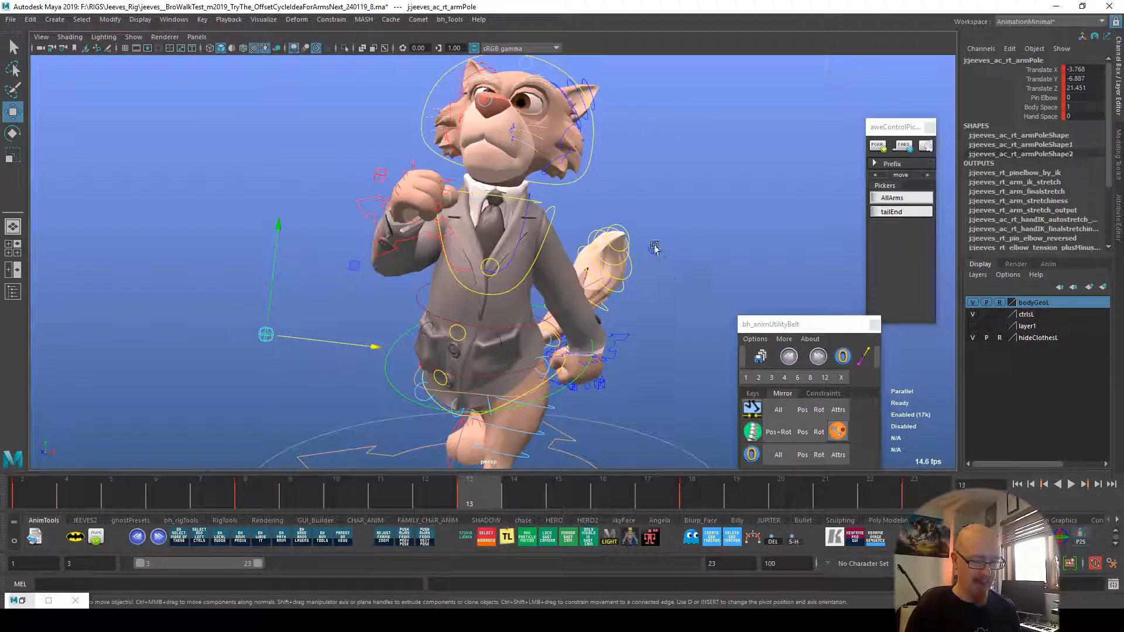
{"action": "left_click", "coordinate": [777, 412]}
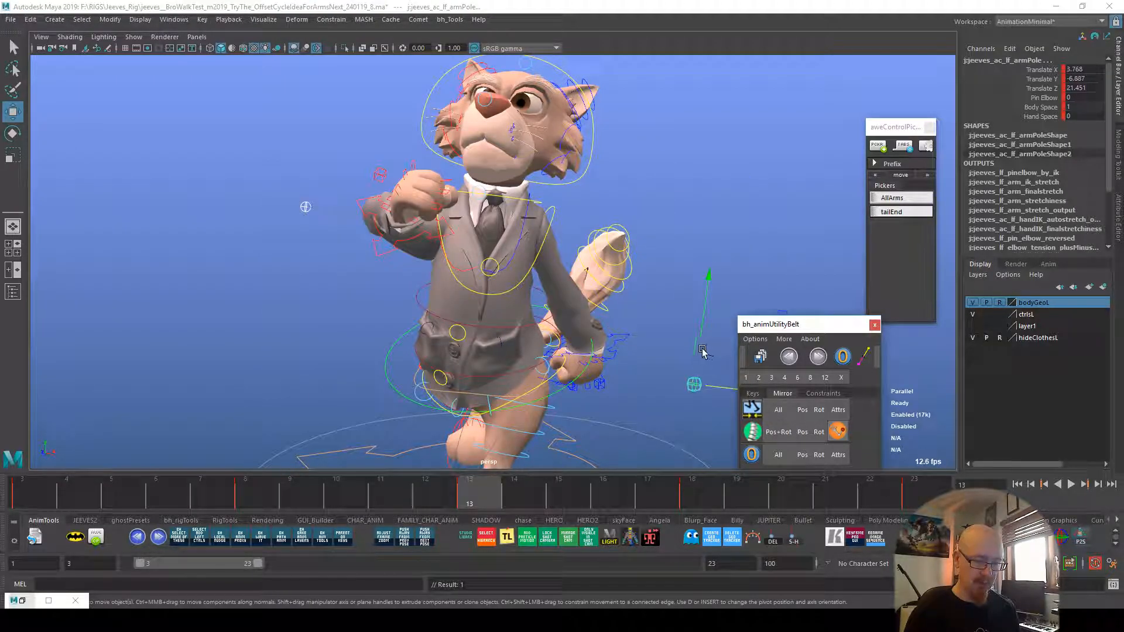
Step: Try swapping all values, positions only and rotations only between the two hand IK controls at frame 13, undoing each attempt
{"action": "left_click", "coordinate": [611, 338]}
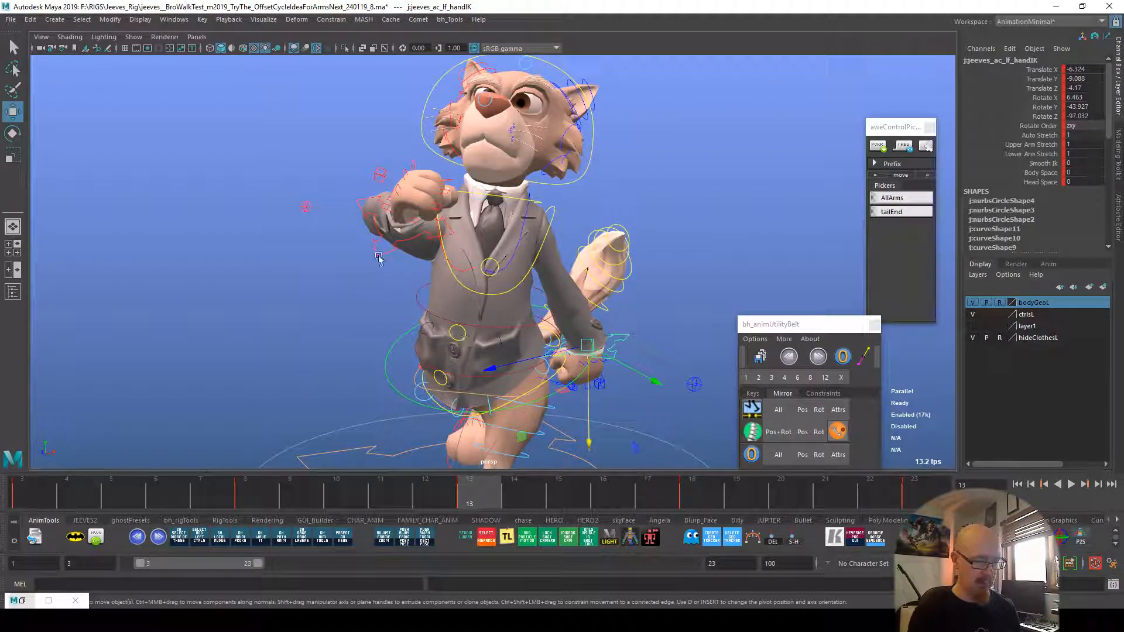
{"action": "left_click", "coordinate": [778, 409]}
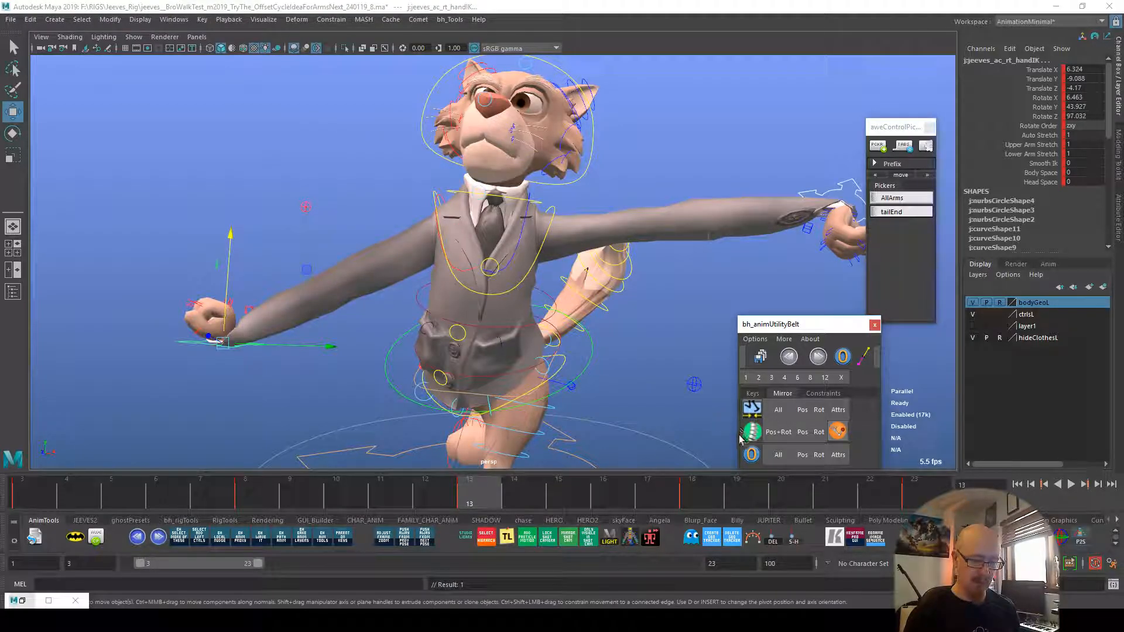
{"action": "key", "text": "ctrl+z"}
{"action": "left_click", "coordinate": [623, 358]}
{"action": "left_click", "coordinate": [375, 252]}
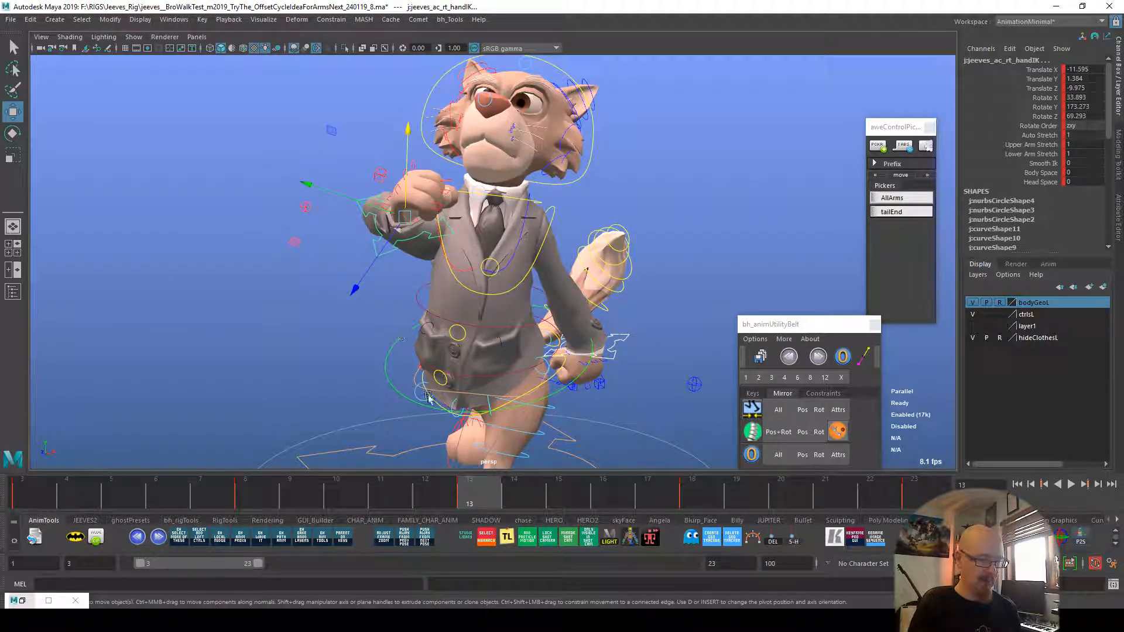
{"action": "left_click", "coordinate": [803, 410]}
{"action": "key", "text": "ctrl+z"}
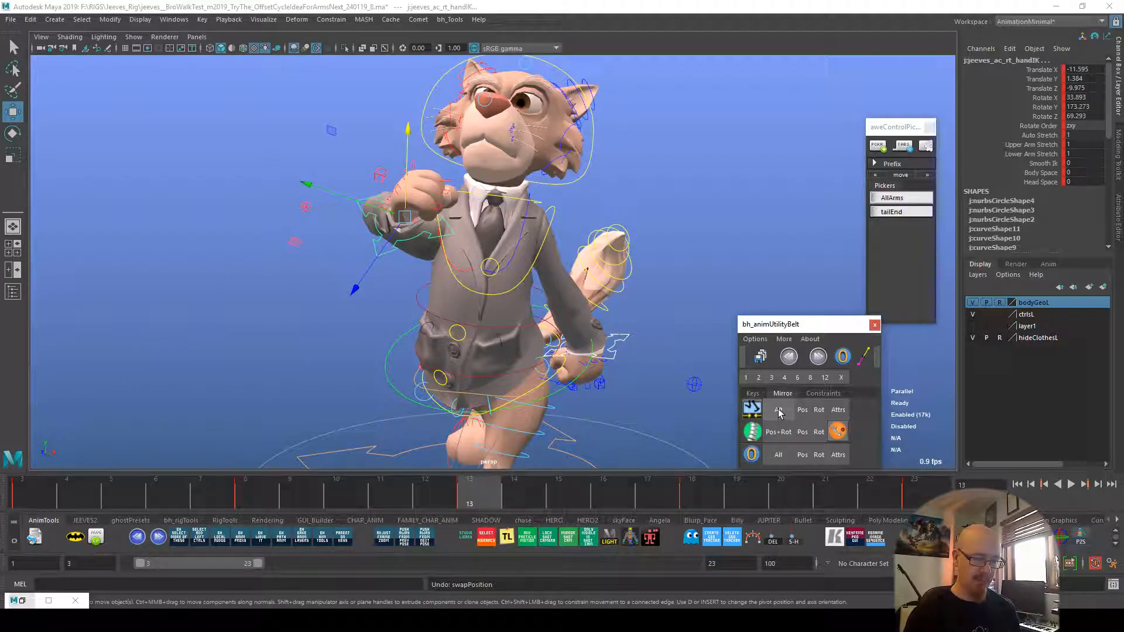
{"action": "left_click", "coordinate": [778, 412]}
{"action": "key", "text": "ctrl+z"}
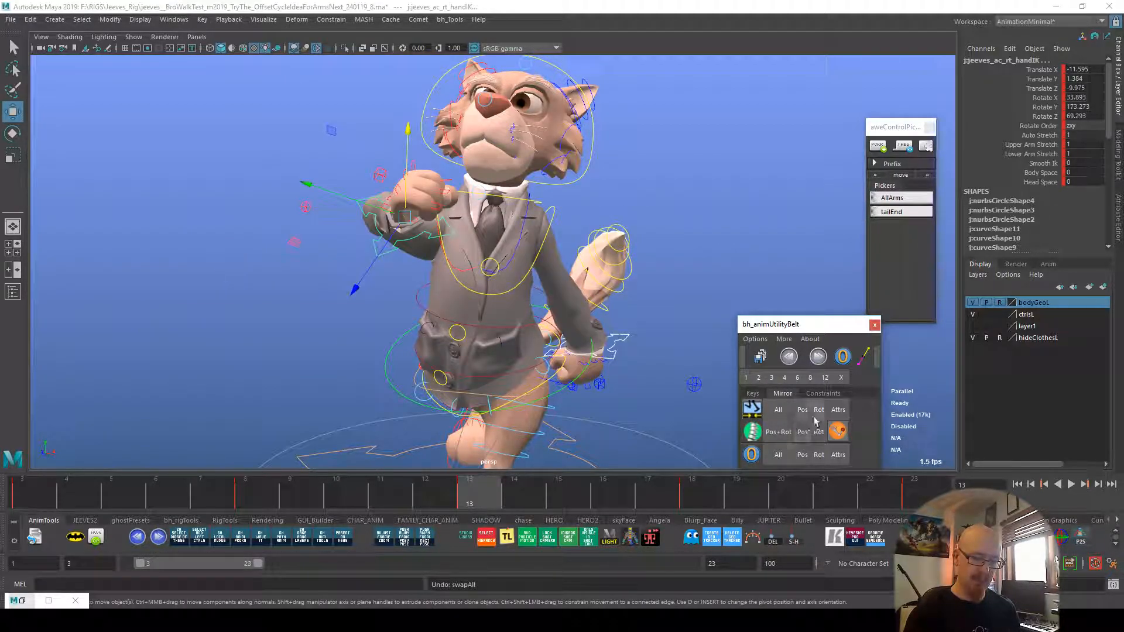
{"action": "left_click", "coordinate": [838, 432]}
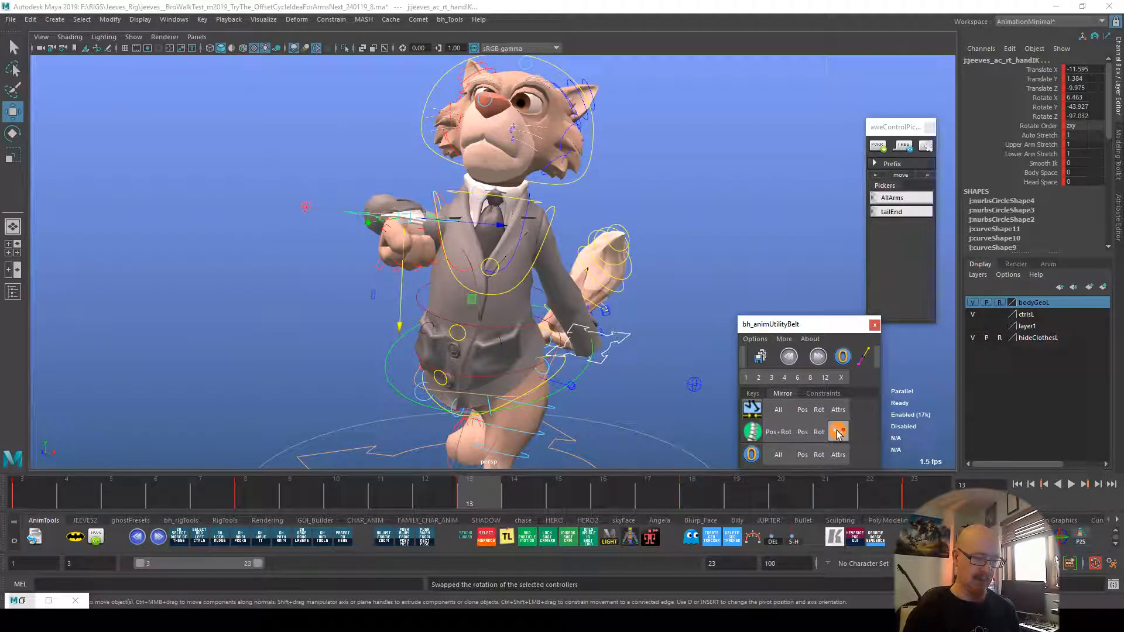
{"action": "key", "text": "ctrl+z"}
Step: Return to frame 3 and examine the arm pose from a wider front view
{"action": "key", "text": "alt+v"}
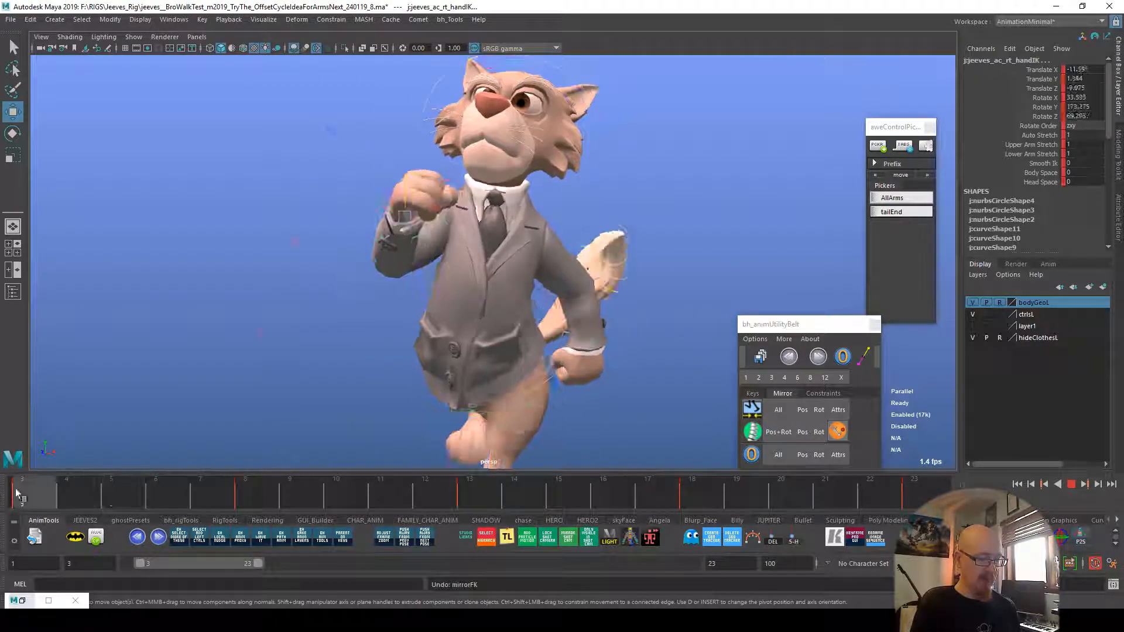
{"action": "left_click", "coordinate": [37, 497]}
{"action": "mouse_move", "coordinate": [562, 422]}
{"action": "left_mouse_down", "text": "alt"}
{"action": "mouse_move", "coordinate": [521, 431]}
{"action": "mouse_move", "coordinate": [562, 409]}
{"action": "left_mouse_up", "text": "alt"}
{"action": "right_click_drag", "start_coordinate": [527, 404], "coordinate": [415, 404], "text": "alt"}
{"action": "left_click_drag", "start_coordinate": [413, 405], "coordinate": [572, 410], "text": "alt"}
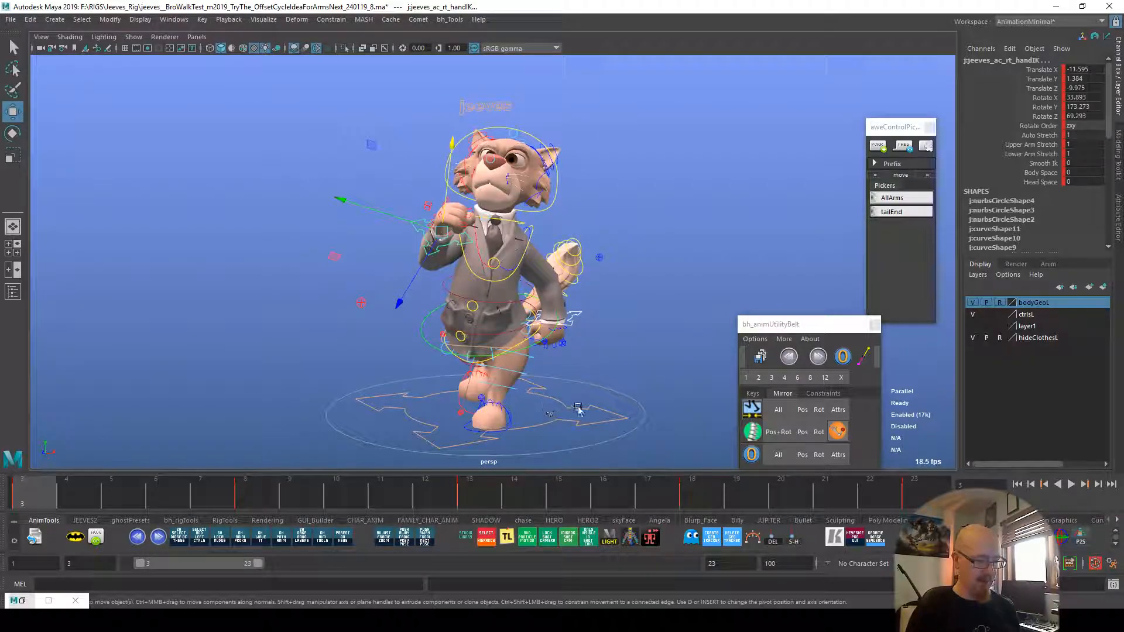
Step: At frame 13, move the left hand IK control forward and up in front of the chest, to about -10.5, 2.3, 9.6
{"action": "left_click", "coordinate": [481, 493]}
{"action": "left_click", "coordinate": [556, 319]}
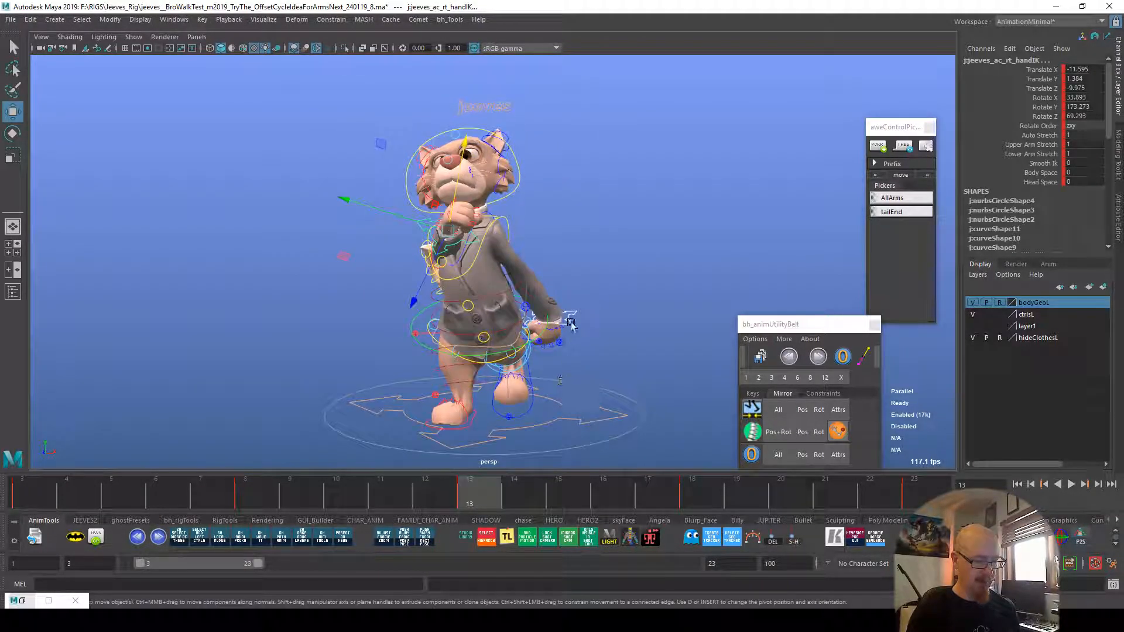
{"action": "left_click_drag", "start_coordinate": [653, 351], "coordinate": [508, 275], "text": "alt"}
{"action": "key", "text": "e"}
{"action": "key", "text": "w"}
{"action": "middle_click_drag", "start_coordinate": [441, 236], "coordinate": [427, 242]}
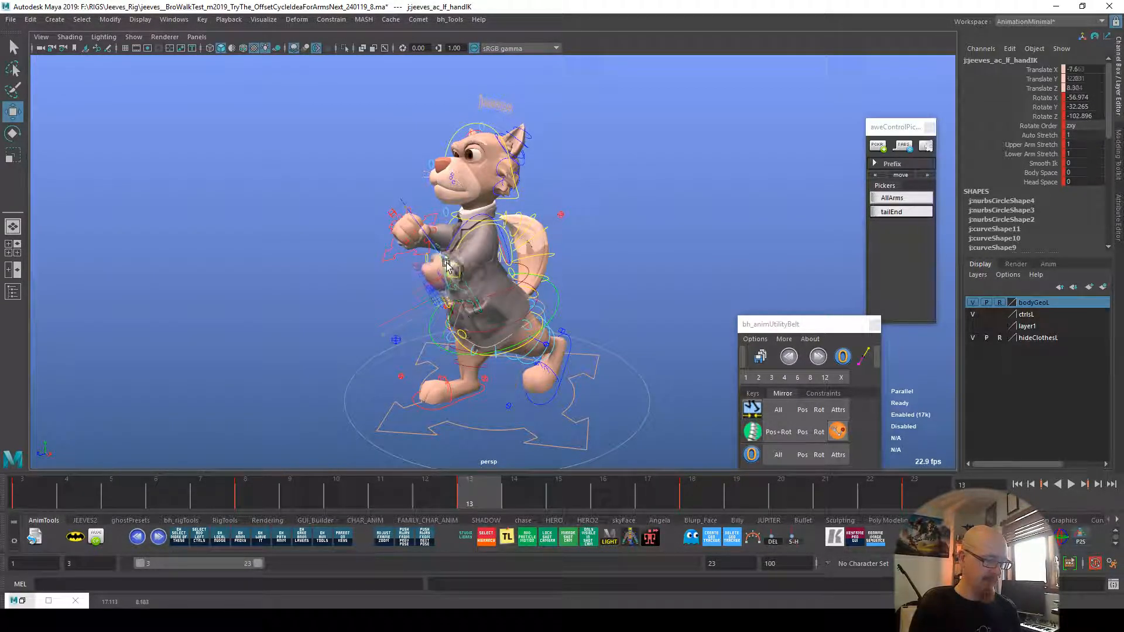
{"action": "left_click_drag", "start_coordinate": [431, 239], "coordinate": [429, 236]}
{"action": "left_click_drag", "start_coordinate": [429, 235], "coordinate": [542, 244], "text": "alt"}
Step: Rotate the left hand IK control to about -57, 172, -257 and nudge it to about -10.7, 1.0, 9.8
{"action": "key", "text": "e"}
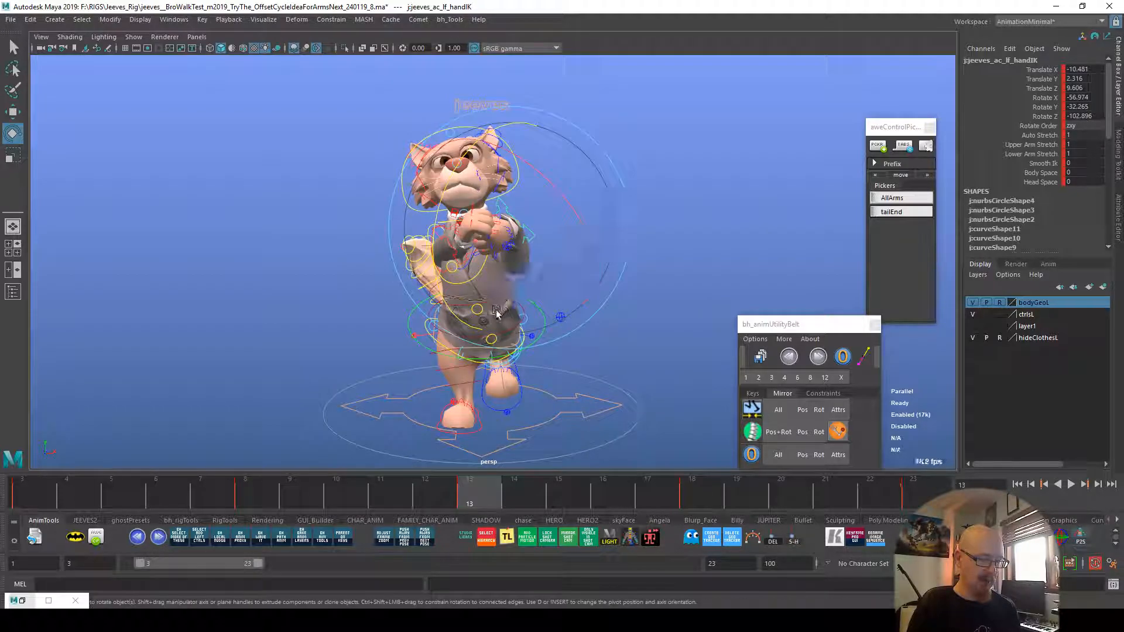
{"action": "left_click_drag", "start_coordinate": [459, 320], "coordinate": [442, 255]}
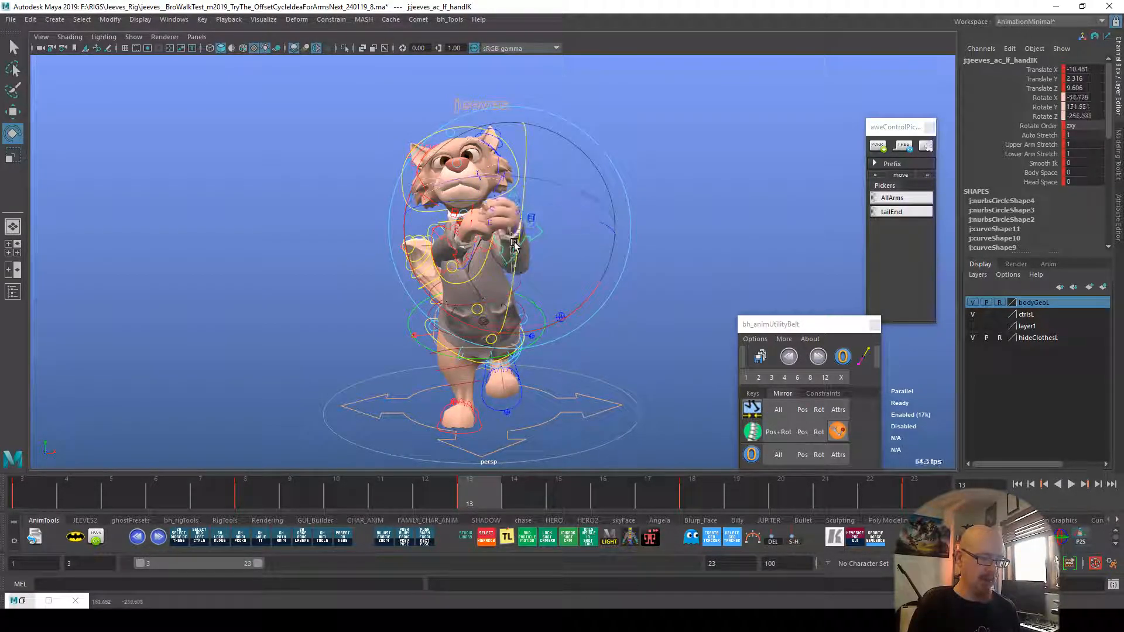
{"action": "key", "text": "w"}
{"action": "left_click_drag", "start_coordinate": [514, 246], "coordinate": [497, 239]}
{"action": "mouse_move", "coordinate": [566, 238]}
{"action": "left_mouse_down", "text": "alt"}
{"action": "mouse_move", "coordinate": [537, 233]}
{"action": "mouse_move", "coordinate": [571, 240]}
{"action": "left_mouse_up", "text": "alt"}
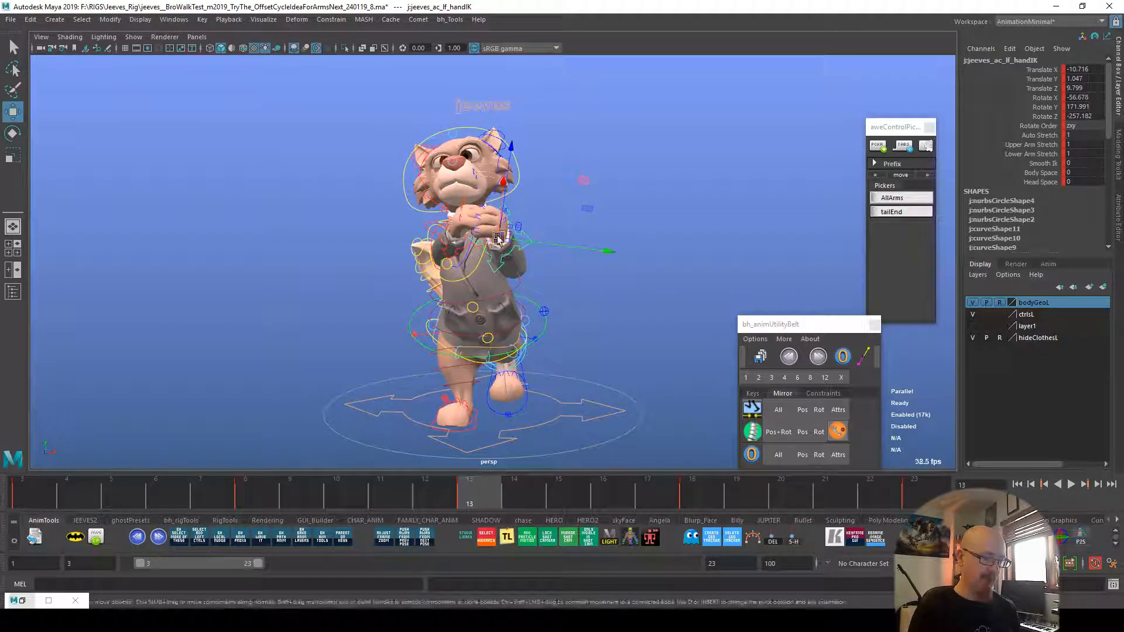
Step: Move the left arm pole control slightly outward and upward to adjust the elbow at frame 13
{"action": "left_click", "coordinate": [542, 311]}
{"action": "left_click_drag", "start_coordinate": [543, 312], "coordinate": [557, 303]}
{"action": "left_click_drag", "start_coordinate": [597, 347], "coordinate": [644, 357], "text": "alt"}
Step: Reposition the right hand IK control behind the hip at frame 13 and rotate the hand to point downward
{"action": "left_click", "coordinate": [530, 250]}
{"action": "left_click_drag", "start_coordinate": [530, 251], "coordinate": [482, 296], "text": "alt"}
{"action": "left_click", "coordinate": [535, 233]}
{"action": "key", "text": "e"}
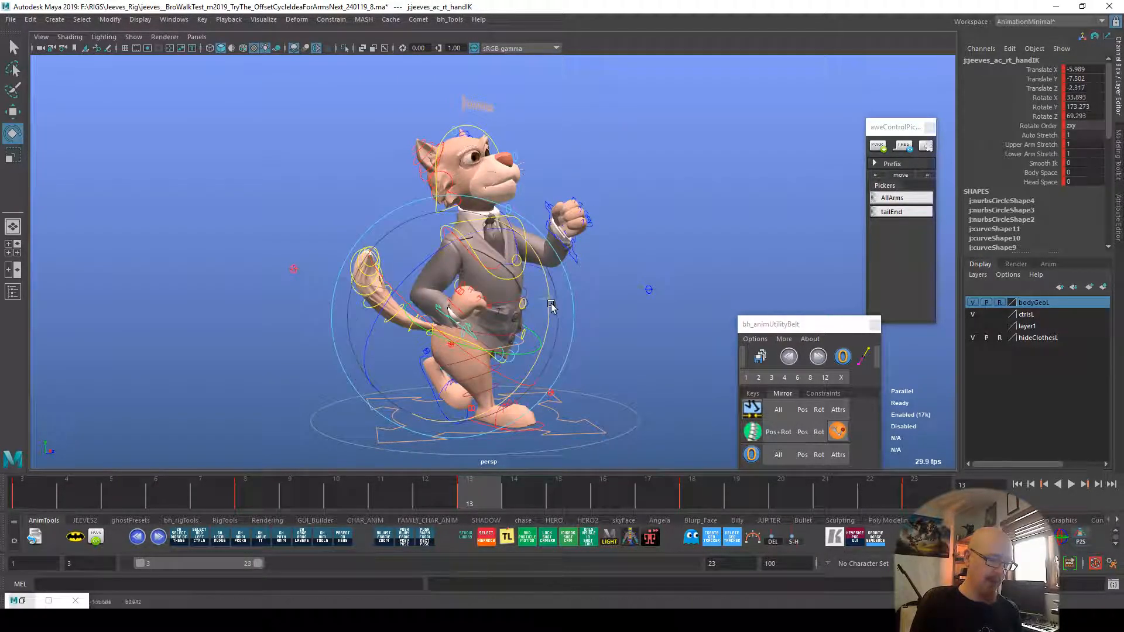
{"action": "left_click_drag", "start_coordinate": [472, 410], "coordinate": [479, 423]}
{"action": "left_click_drag", "start_coordinate": [553, 338], "coordinate": [485, 375], "text": "alt"}
{"action": "key", "text": "w"}
{"action": "key", "text": "e"}
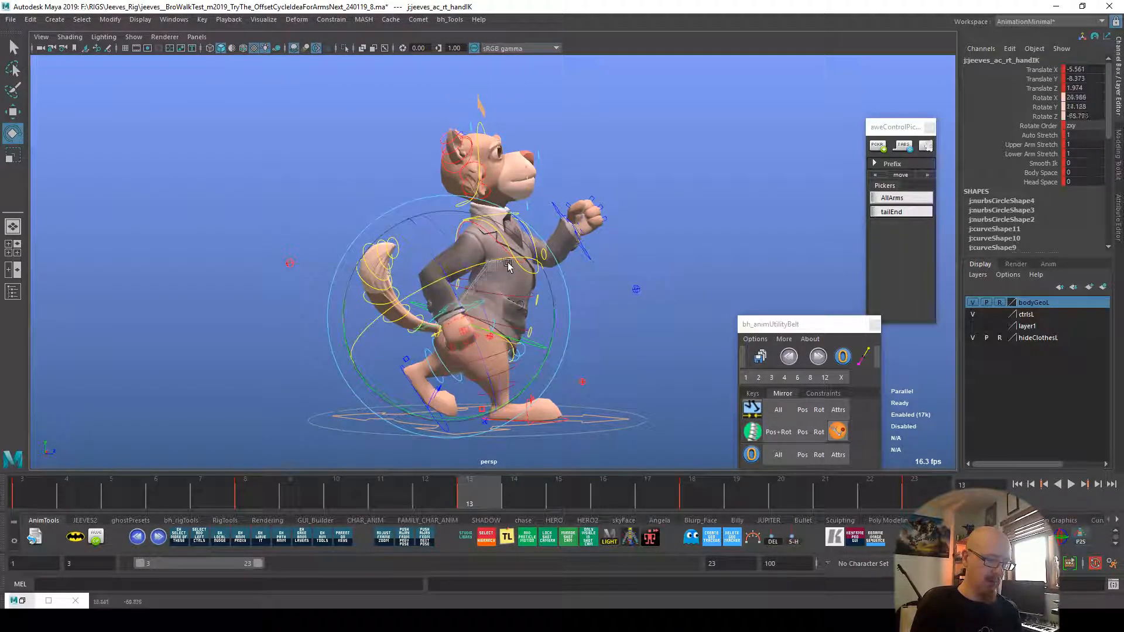
Step: Move the right hand IK control from the rear view to about -6.1, -7.6, 2.1 beside the hip
{"action": "left_click_drag", "start_coordinate": [519, 329], "coordinate": [703, 350], "text": "alt"}
{"action": "key", "text": "w"}
{"action": "left_click_drag", "start_coordinate": [566, 324], "coordinate": [561, 318]}
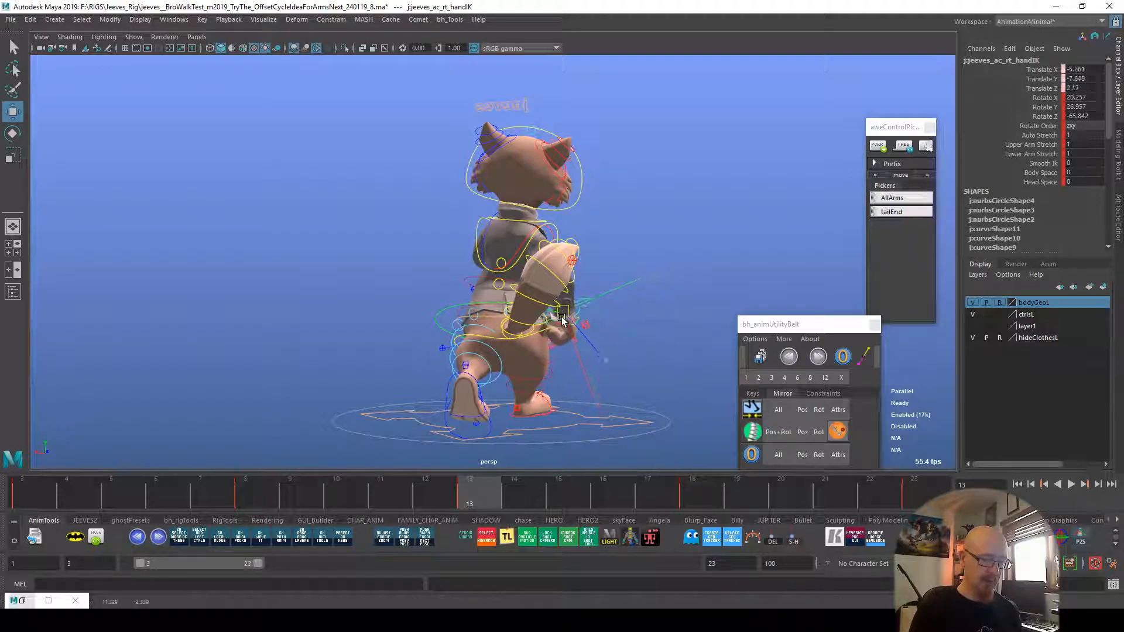
{"action": "left_click_drag", "start_coordinate": [648, 349], "coordinate": [598, 368], "text": "alt"}
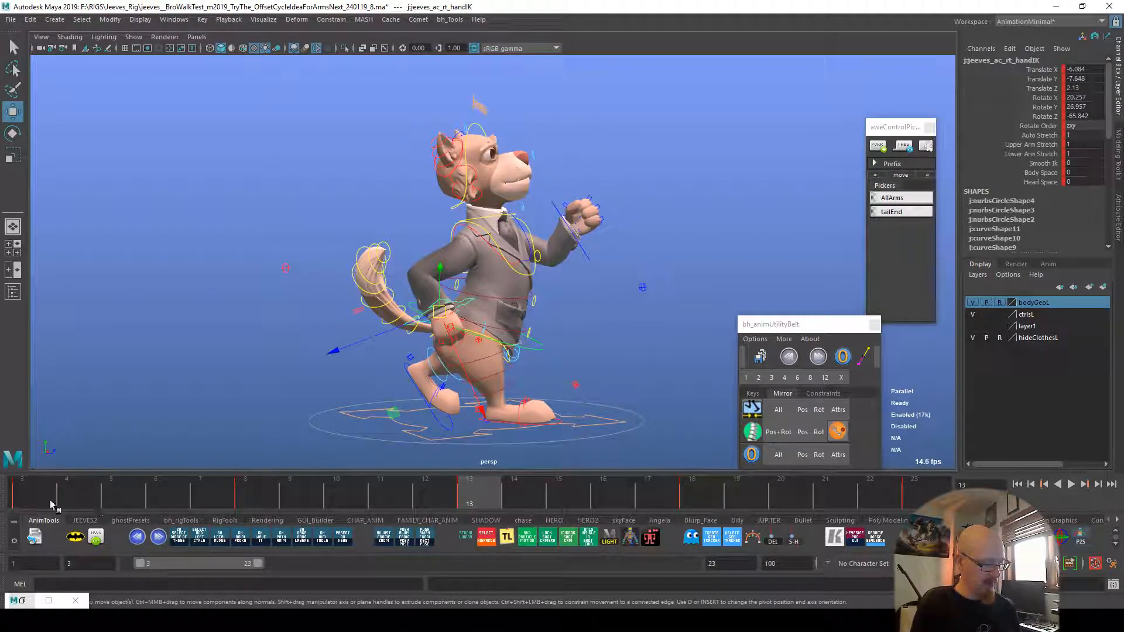
Step: Compare the arm poses at frames 3 and 13 from the side views
{"action": "left_click", "coordinate": [36, 500]}
{"action": "left_click_drag", "start_coordinate": [608, 432], "coordinate": [936, 427], "text": "alt"}
{"action": "left_click_drag", "start_coordinate": [650, 423], "coordinate": [688, 418], "text": "alt"}
{"action": "left_click", "coordinate": [472, 501]}
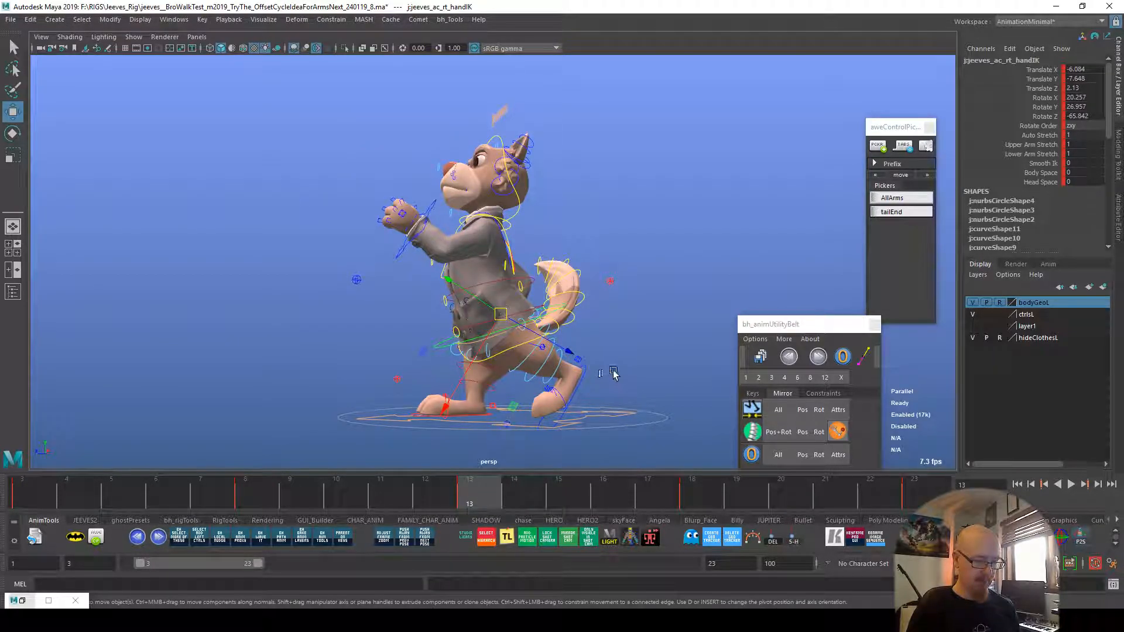
{"action": "left_click_drag", "start_coordinate": [612, 373], "coordinate": [594, 379], "text": "alt"}
{"action": "left_click_drag", "start_coordinate": [487, 340], "coordinate": [536, 319]}
{"action": "left_click_drag", "start_coordinate": [94, 494], "coordinate": [29, 495]}
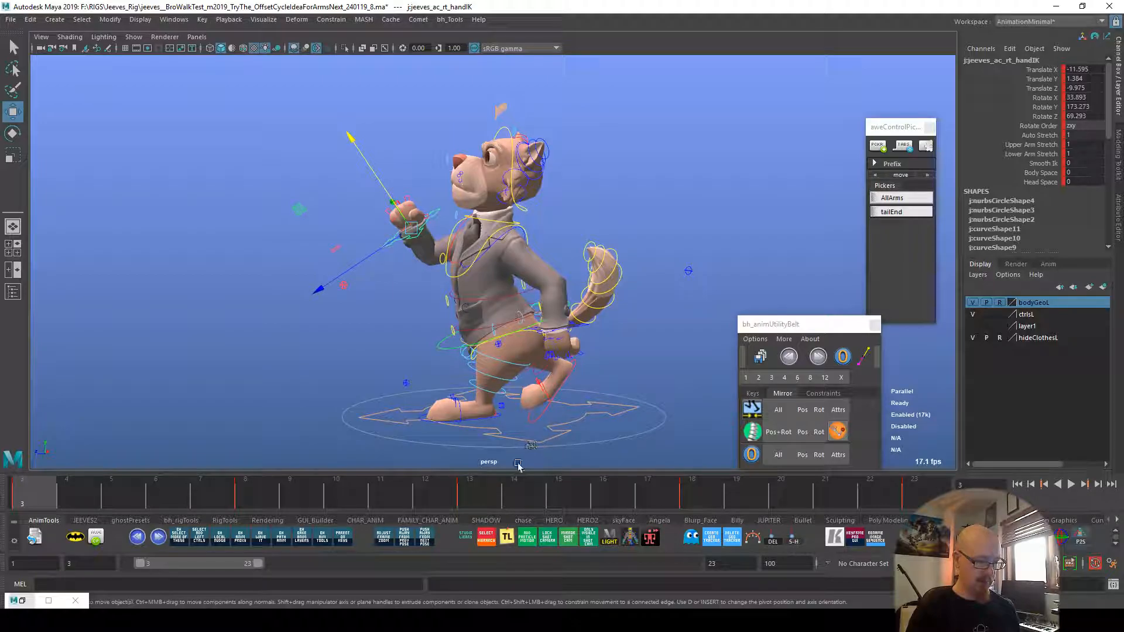
{"action": "left_click", "coordinate": [476, 493]}
{"action": "left_click", "coordinate": [32, 493]}
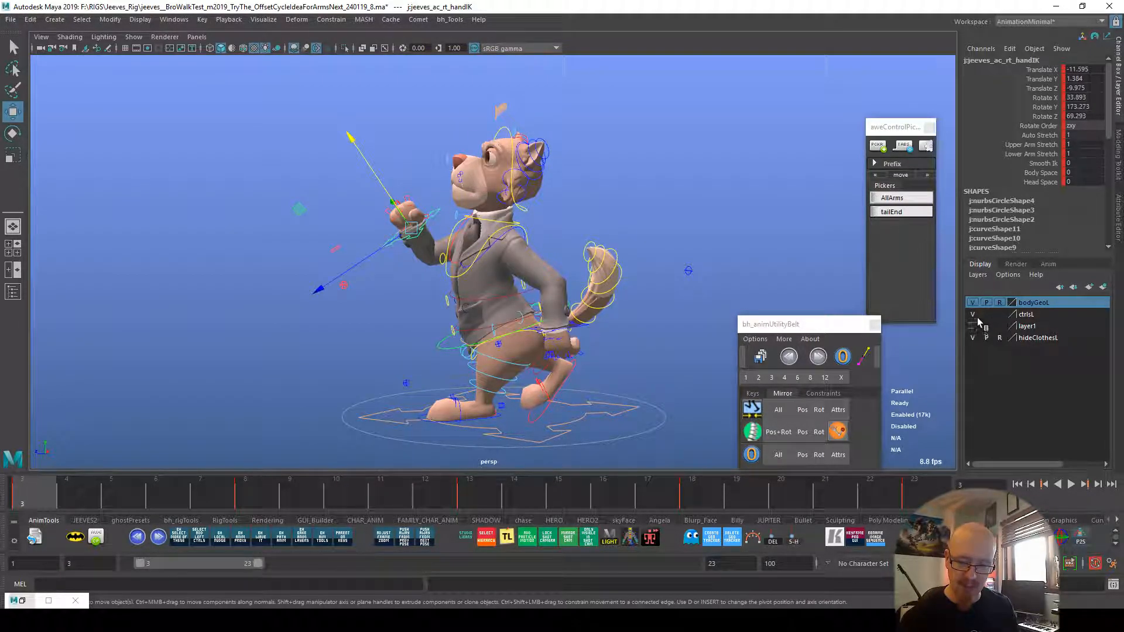
Step: Hide the hideClothesL layer and save the scene as the next version, ending in 240119_9
{"action": "left_click", "coordinate": [972, 338]}
{"action": "left_click", "coordinate": [777, 269]}
{"action": "left_click", "coordinate": [760, 357]}
Step: Select the body mesh, create its bhGhost outline at frame 3 and try the ghost outline slider
{"action": "left_click_drag", "start_coordinate": [515, 409], "coordinate": [655, 423], "text": "alt"}
{"action": "left_click", "coordinate": [515, 316]}
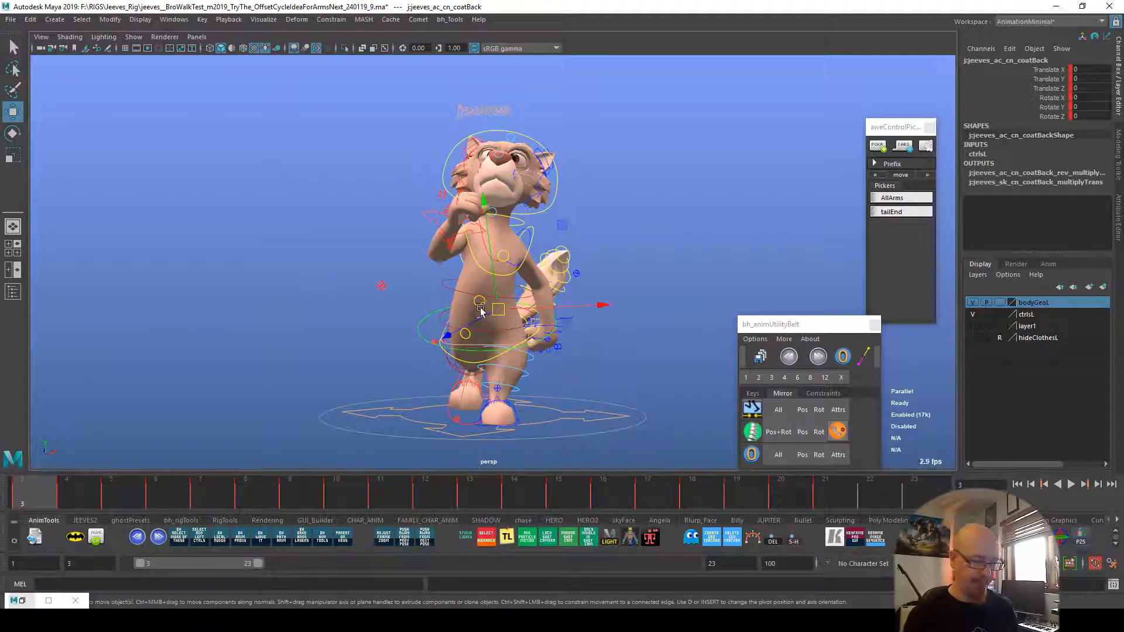
{"action": "left_click", "coordinate": [490, 338]}
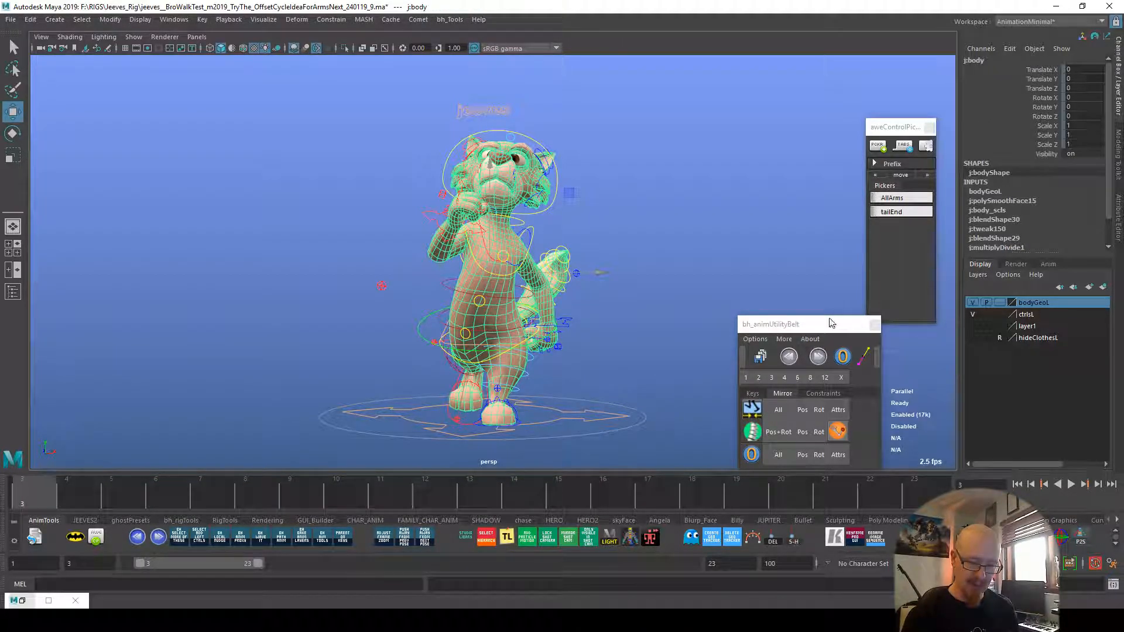
{"action": "left_click_drag", "start_coordinate": [830, 319], "coordinate": [814, 266]}
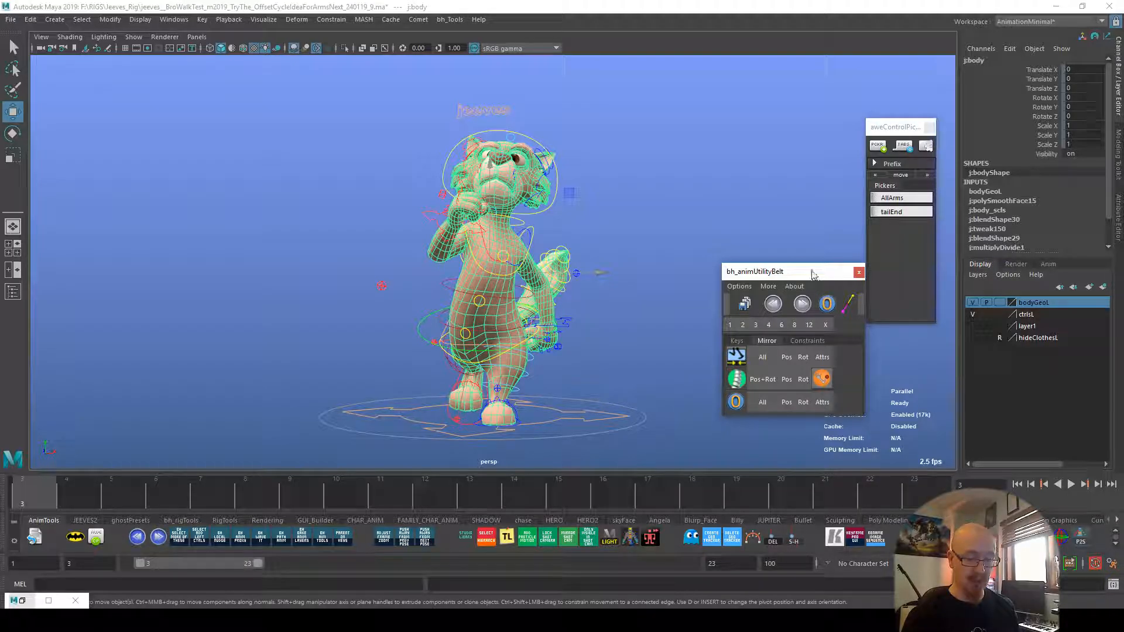
{"action": "left_click_drag", "start_coordinate": [813, 271], "coordinate": [813, 273]}
{"action": "left_click", "coordinate": [691, 537]}
{"action": "left_click", "coordinate": [728, 195]}
{"action": "left_click", "coordinate": [662, 366]}
{"action": "left_click_drag", "start_coordinate": [705, 183], "coordinate": [741, 184]}
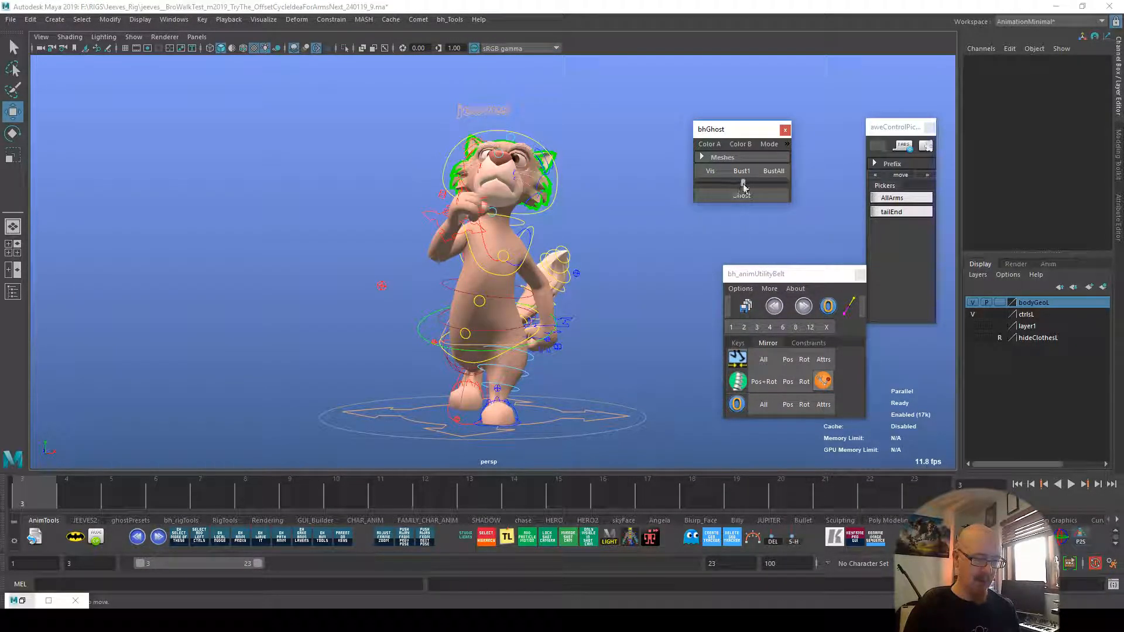
Step: Delete ghostSet in the Outliner and generate the character's ghost at frame 3 again
{"action": "left_click", "coordinate": [13, 291]}
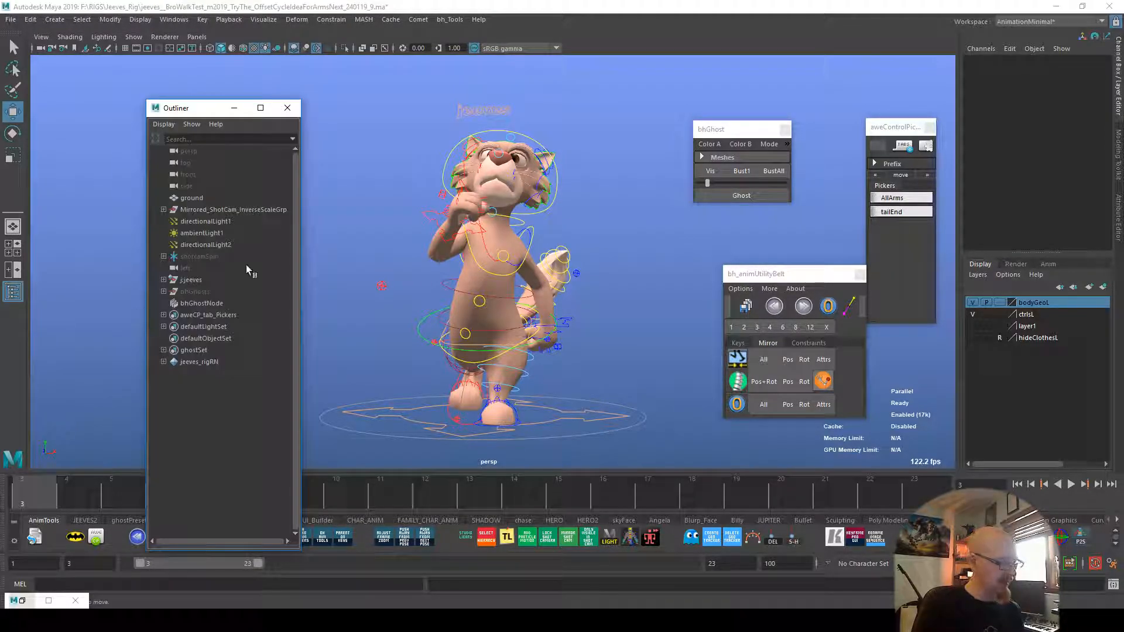
{"action": "left_click", "coordinate": [199, 351]}
{"action": "key", "text": "Delete"}
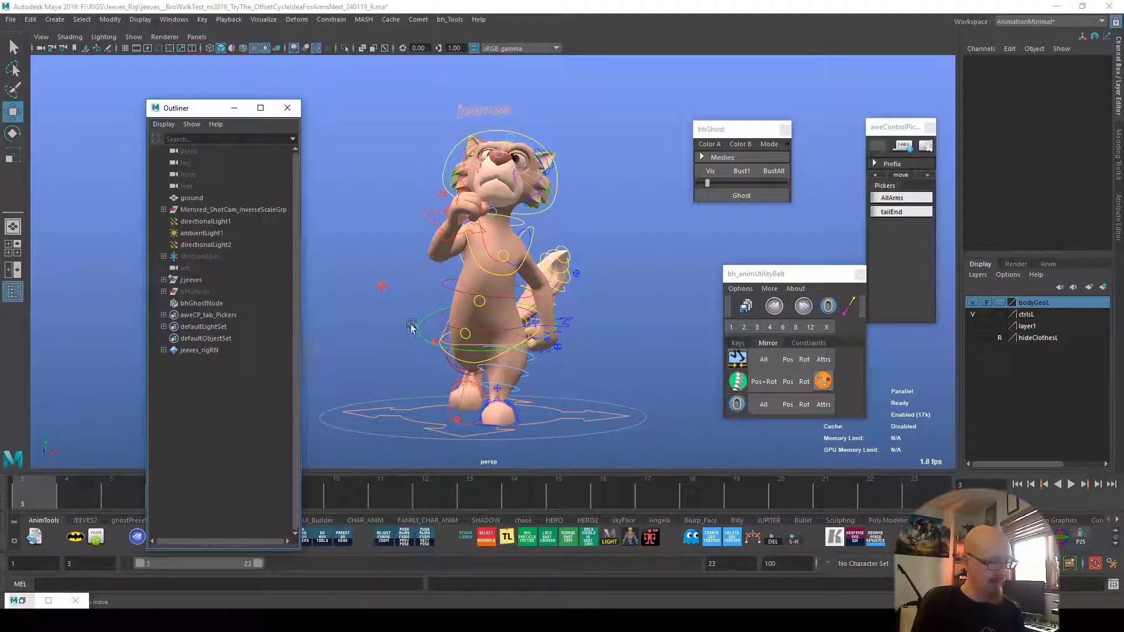
{"action": "left_click", "coordinate": [741, 195]}
{"action": "mouse_move", "coordinate": [646, 362]}
{"action": "left_mouse_down", "text": "alt"}
{"action": "mouse_move", "coordinate": [559, 381]}
{"action": "mouse_move", "coordinate": [639, 376]}
{"action": "left_mouse_up", "text": "alt"}
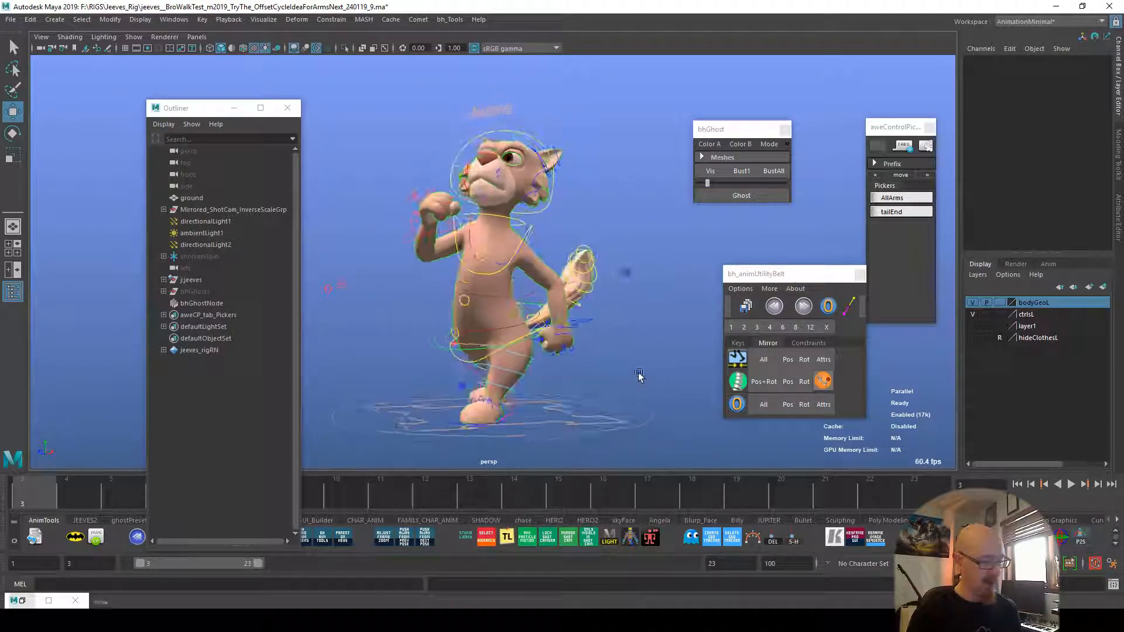
Step: Mirror the bhGhosts group by setting its Scale X to -1, go to frame 13 and close the Outliner
{"action": "left_click", "coordinate": [192, 292]}
{"action": "left_click", "coordinate": [1082, 126]}
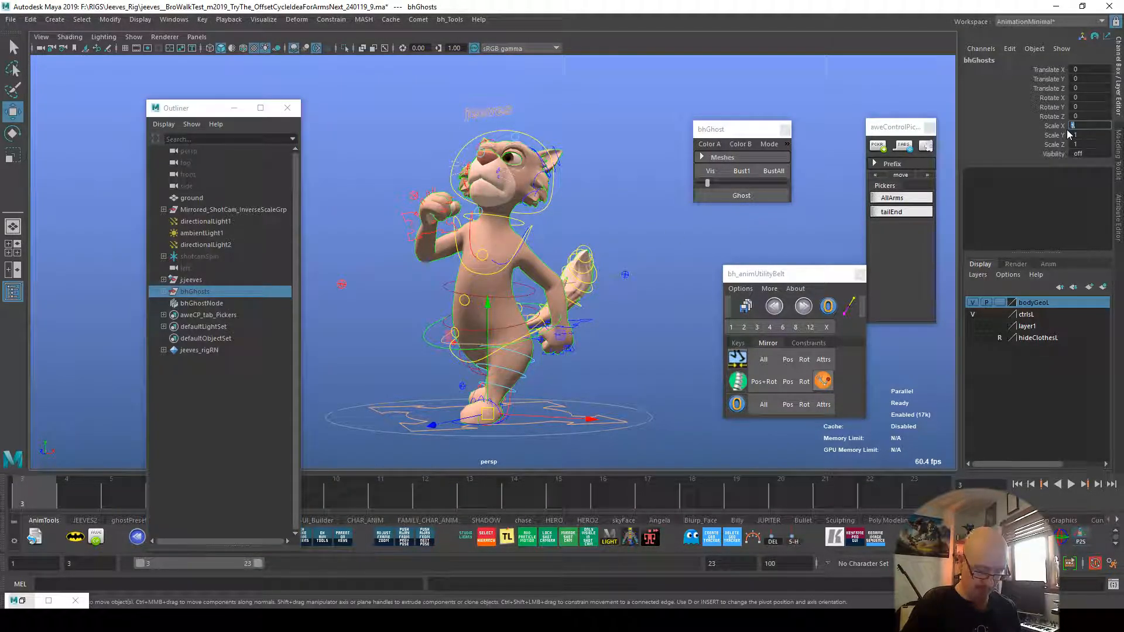
{"action": "key", "text": "Return"}
{"action": "left_click_drag", "start_coordinate": [641, 423], "coordinate": [465, 418], "text": "alt"}
{"action": "left_click", "coordinate": [485, 494]}
{"action": "left_click_drag", "start_coordinate": [656, 426], "coordinate": [523, 421], "text": "alt"}
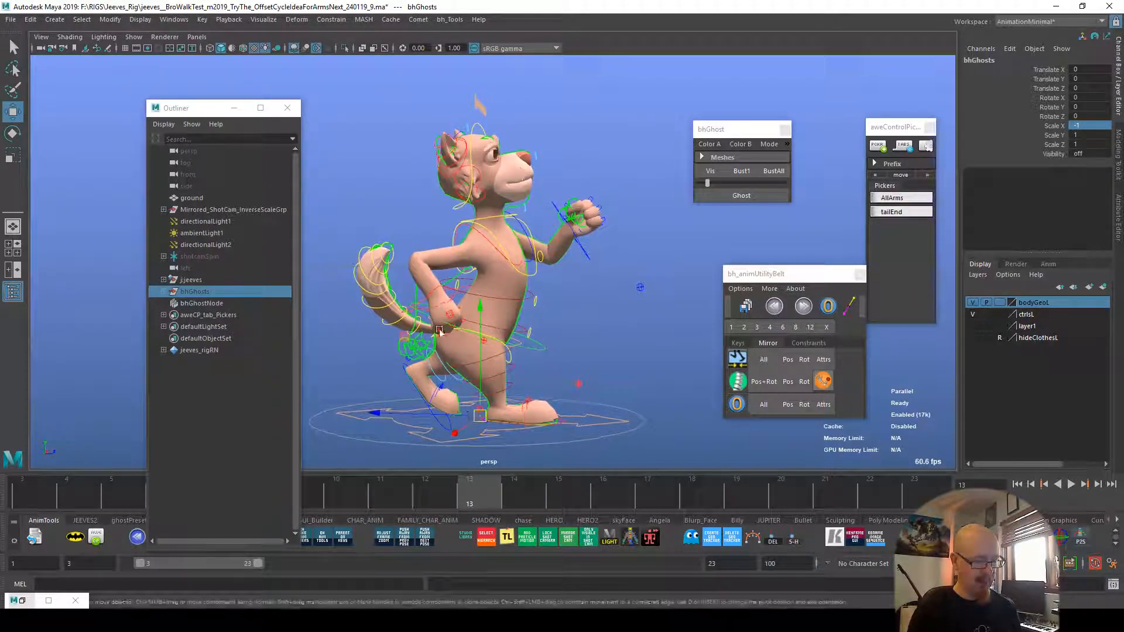
{"action": "left_click", "coordinate": [286, 107]}
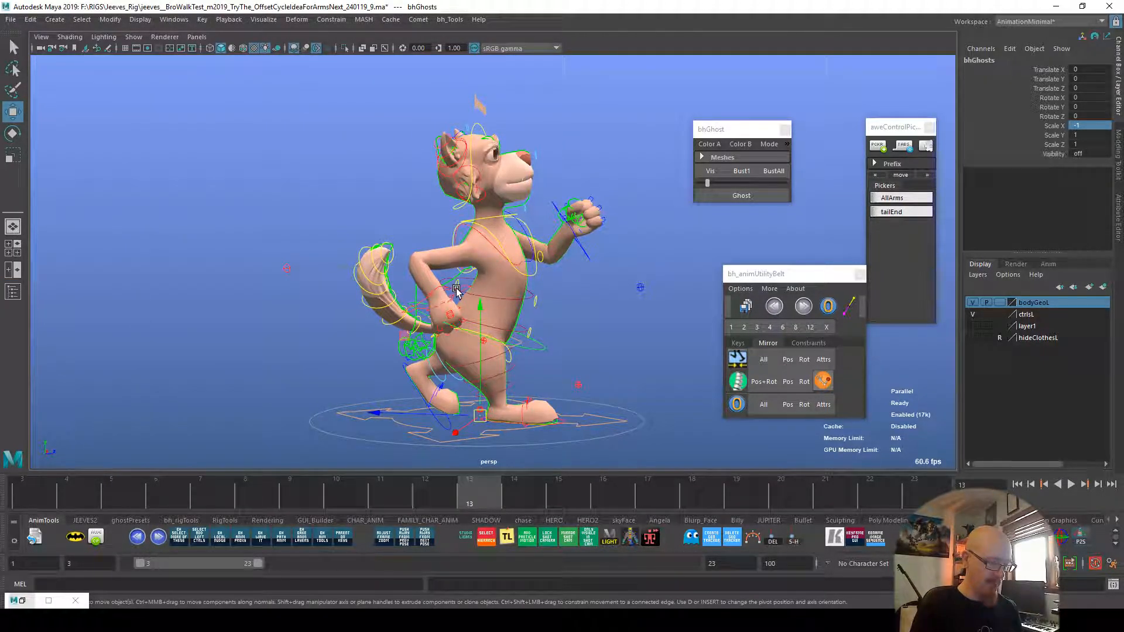
{"action": "left_click", "coordinate": [456, 294]}
{"action": "left_click_drag", "start_coordinate": [457, 294], "coordinate": [459, 323], "text": "alt"}
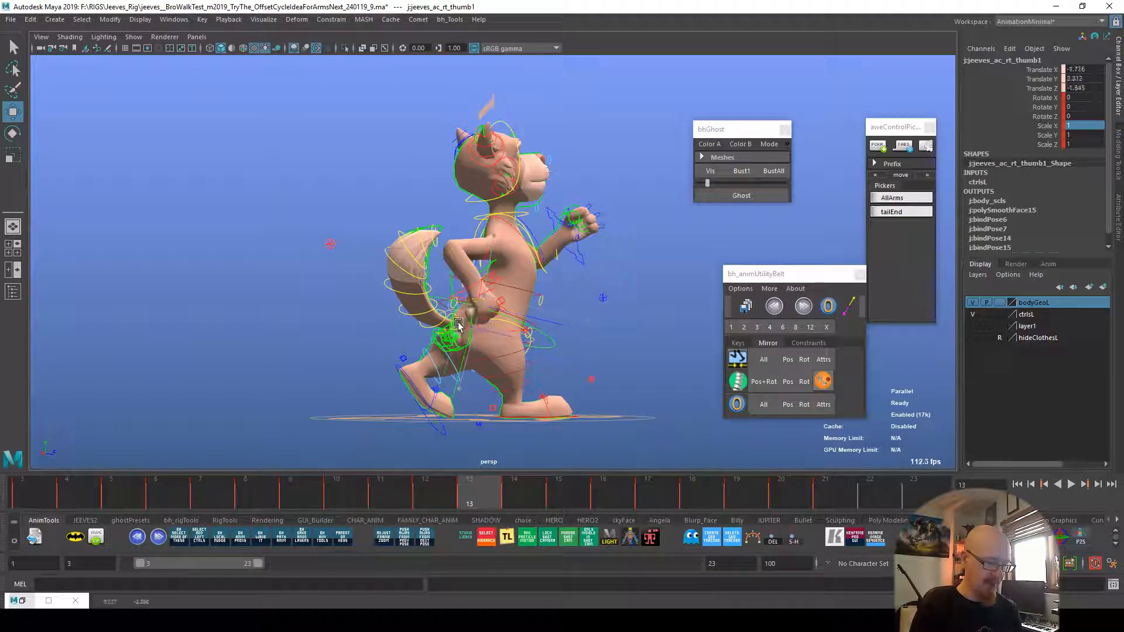
{"action": "key", "text": "ctrl+z"}
Step: Clear the selection and set the bodyGeoL layer to Reference
{"action": "left_click", "coordinate": [632, 271]}
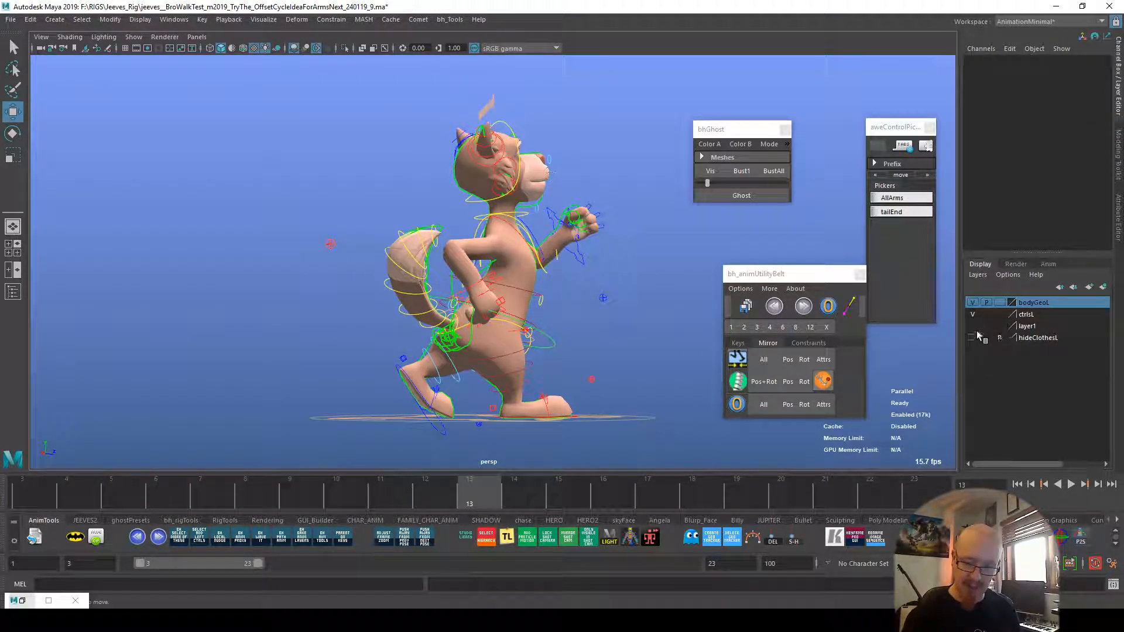
{"action": "left_click", "coordinate": [999, 302]}
{"action": "left_click", "coordinate": [999, 302]}
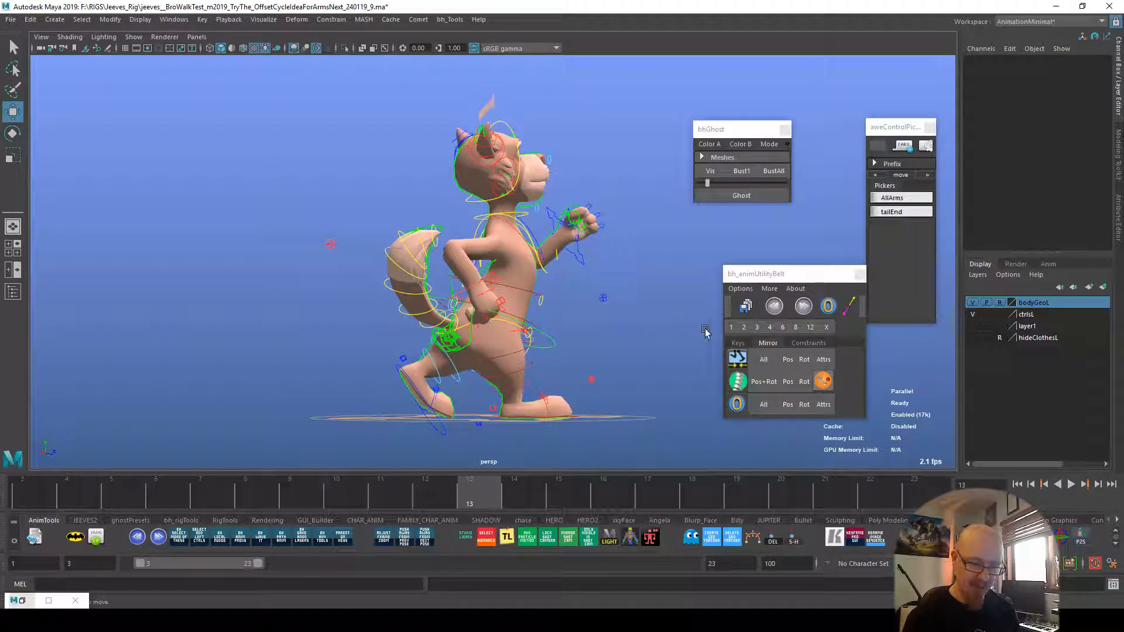
Step: Match the right hand IK control to the mirrored ghost, moving it to about -6.8, -8.3, 4.4 and rotating it to about -3, 70, -73
{"action": "left_click_drag", "start_coordinate": [630, 306], "coordinate": [513, 298], "text": "alt"}
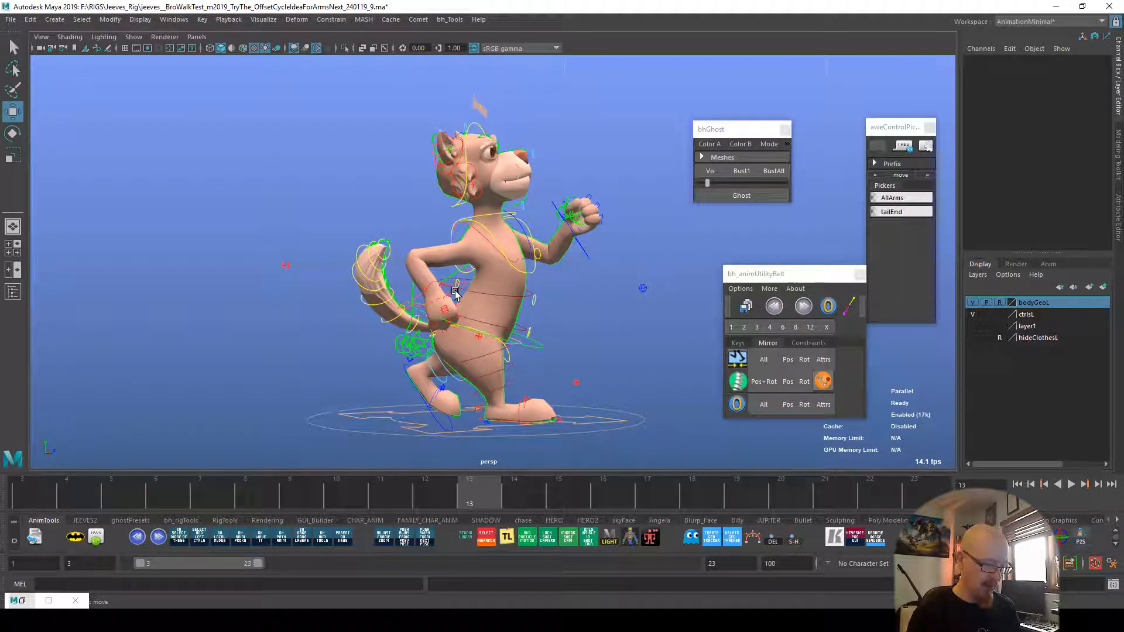
{"action": "left_click", "coordinate": [433, 282]}
{"action": "left_click_drag", "start_coordinate": [433, 282], "coordinate": [571, 298], "text": "alt"}
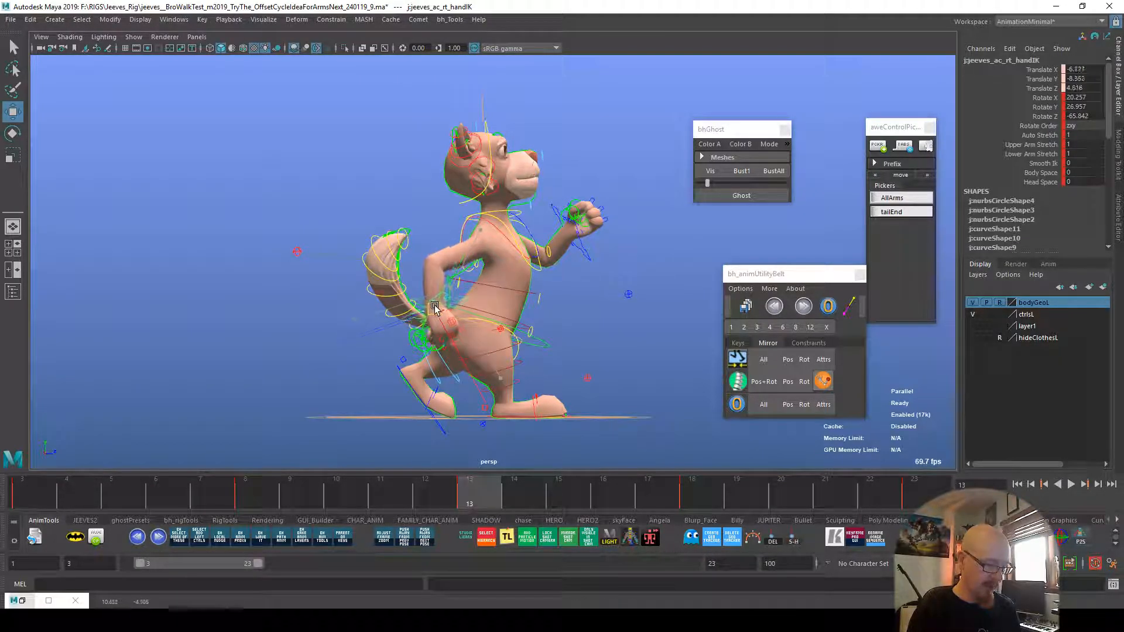
{"action": "key", "text": "e"}
{"action": "middle_click_drag", "start_coordinate": [597, 291], "coordinate": [619, 258]}
{"action": "left_click_drag", "start_coordinate": [619, 258], "coordinate": [519, 327], "text": "alt"}
{"action": "middle_click_drag", "start_coordinate": [519, 327], "coordinate": [477, 377]}
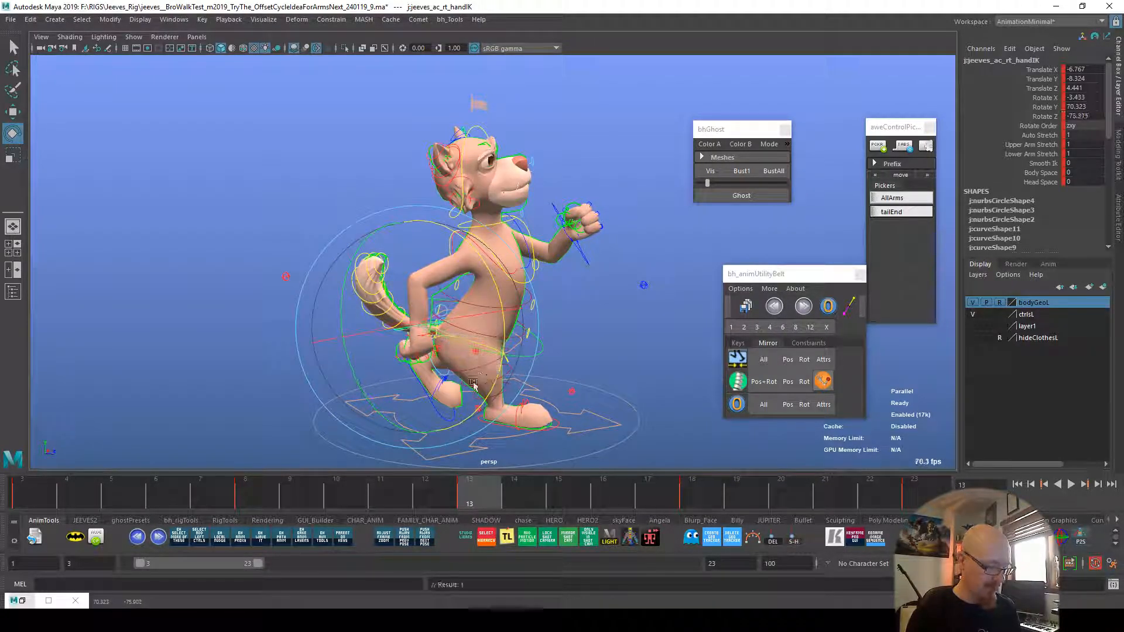
Step: Check frame 3 against frame 13, lower the right hand IK control to about -6.8, -9.0, 4.8 and adjust its rotation
{"action": "left_click", "coordinate": [268, 496]}
{"action": "left_click_drag", "start_coordinate": [257, 502], "coordinate": [31, 510]}
{"action": "left_click", "coordinate": [487, 493]}
{"action": "left_click_drag", "start_coordinate": [543, 439], "coordinate": [602, 411], "text": "alt"}
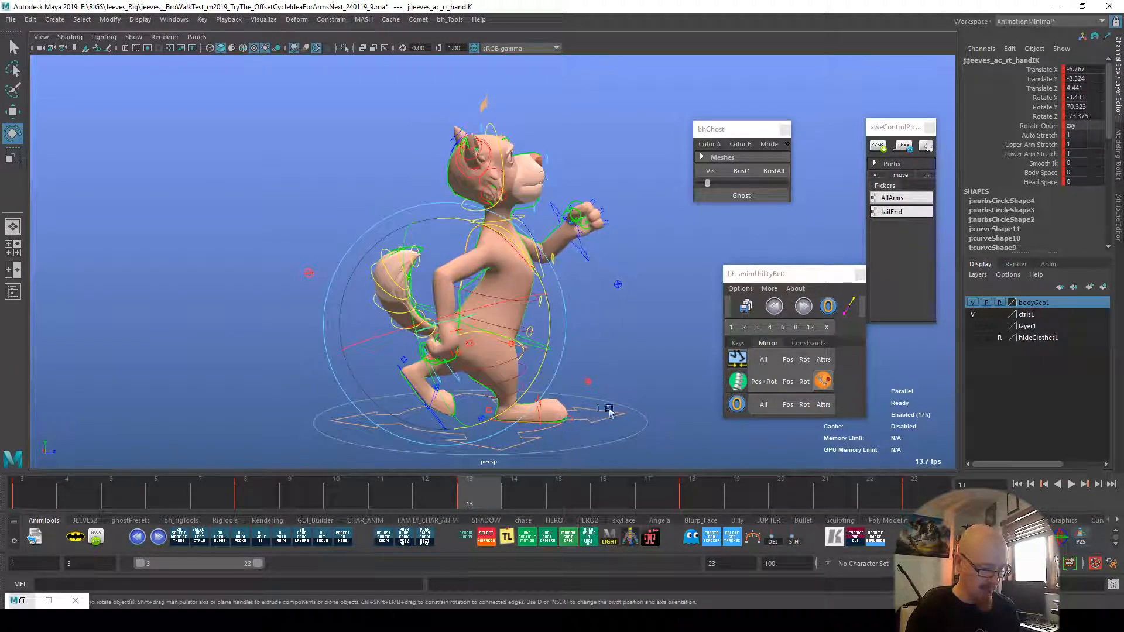
{"action": "scroll", "coordinate": [602, 412], "scroll_direction": "up", "scroll_amount": 3}
{"action": "key", "text": "w"}
{"action": "left_click_drag", "start_coordinate": [426, 351], "coordinate": [427, 355]}
{"action": "key", "text": "e"}
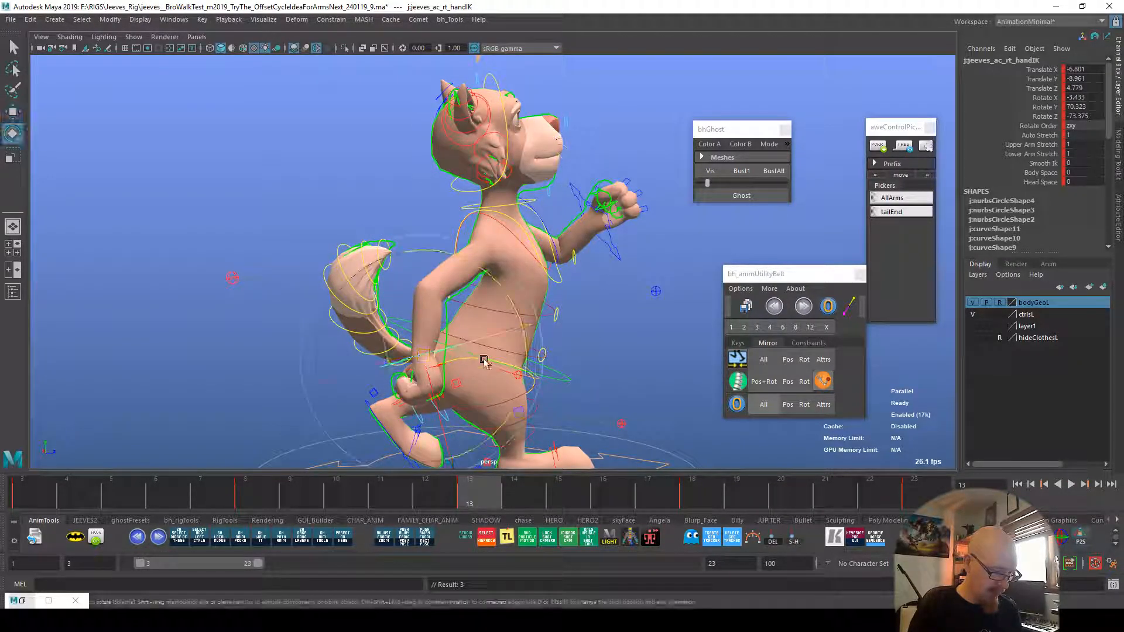
{"action": "left_click_drag", "start_coordinate": [521, 381], "coordinate": [496, 433]}
Step: Refine the right hand IK control from behind to about -6.5, -9.1, 4.1, with rotation about -4, 49, -91
{"action": "key", "text": "w"}
{"action": "left_click_drag", "start_coordinate": [422, 355], "coordinate": [551, 338]}
{"action": "left_click_drag", "start_coordinate": [556, 351], "coordinate": [621, 352], "text": "alt"}
{"action": "key", "text": "e"}
{"action": "left_click_drag", "start_coordinate": [673, 298], "coordinate": [639, 303]}
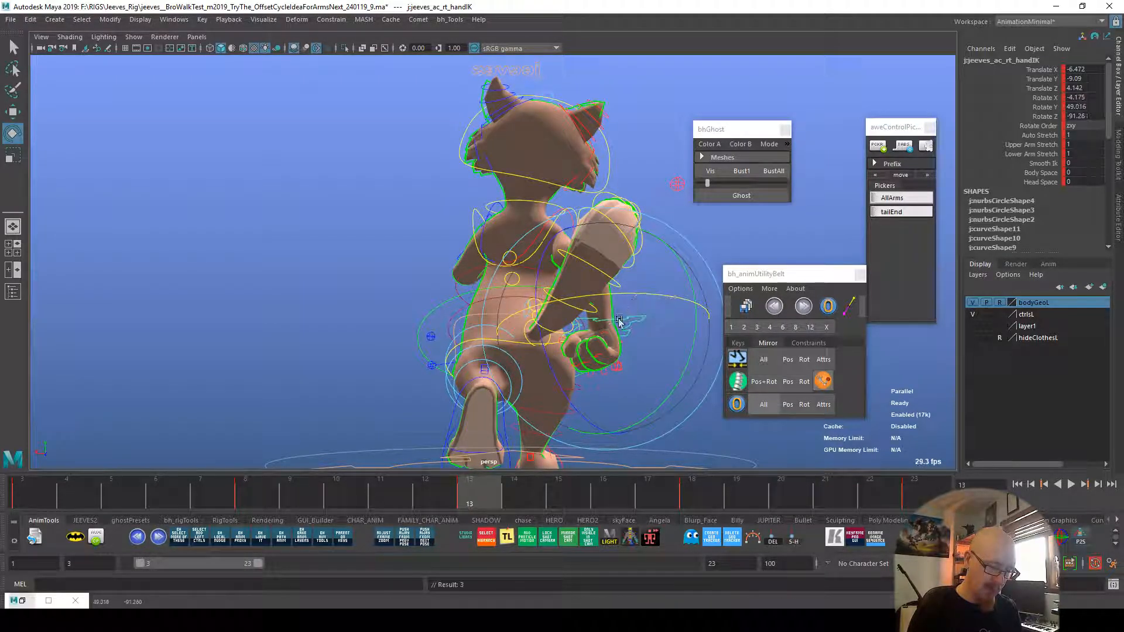
Step: Align the left hand IK control with the mirrored ghost at about -11.3, 1.4, 10.2, rotated to about -44, 164, -288
{"action": "left_click_drag", "start_coordinate": [567, 403], "coordinate": [452, 372], "text": "alt"}
{"action": "left_click", "coordinate": [556, 183]}
{"action": "left_click_drag", "start_coordinate": [613, 210], "coordinate": [587, 125], "text": "alt"}
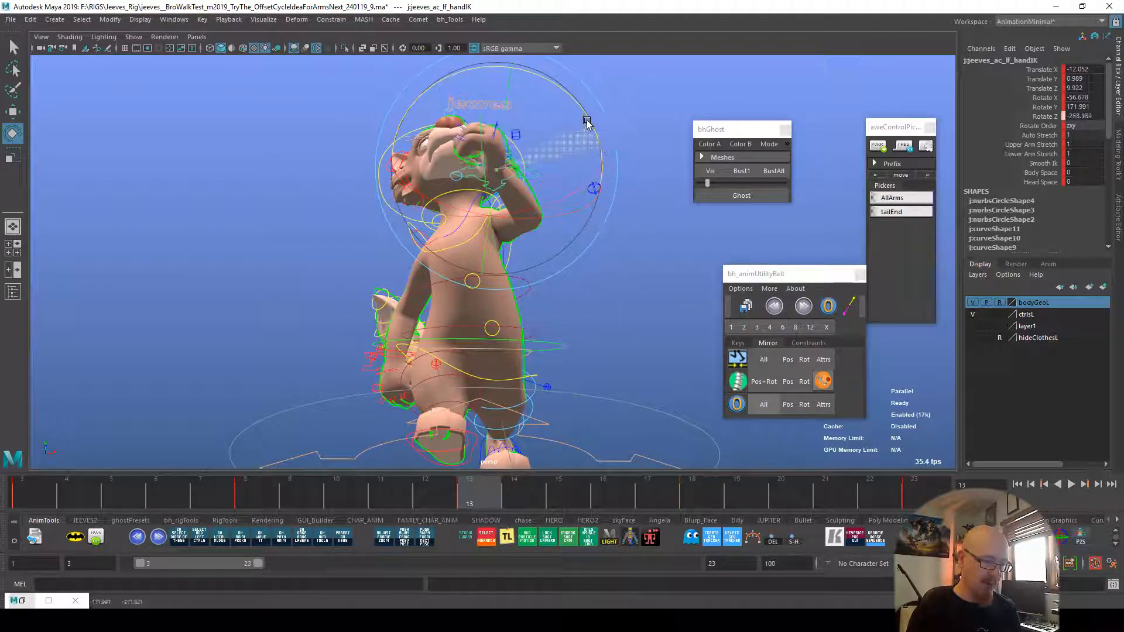
{"action": "key", "text": "w"}
{"action": "left_click_drag", "start_coordinate": [497, 169], "coordinate": [508, 162]}
{"action": "key", "text": "e"}
{"action": "left_click_drag", "start_coordinate": [602, 122], "coordinate": [609, 131]}
{"action": "left_click_drag", "start_coordinate": [505, 186], "coordinate": [691, 210], "text": "alt"}
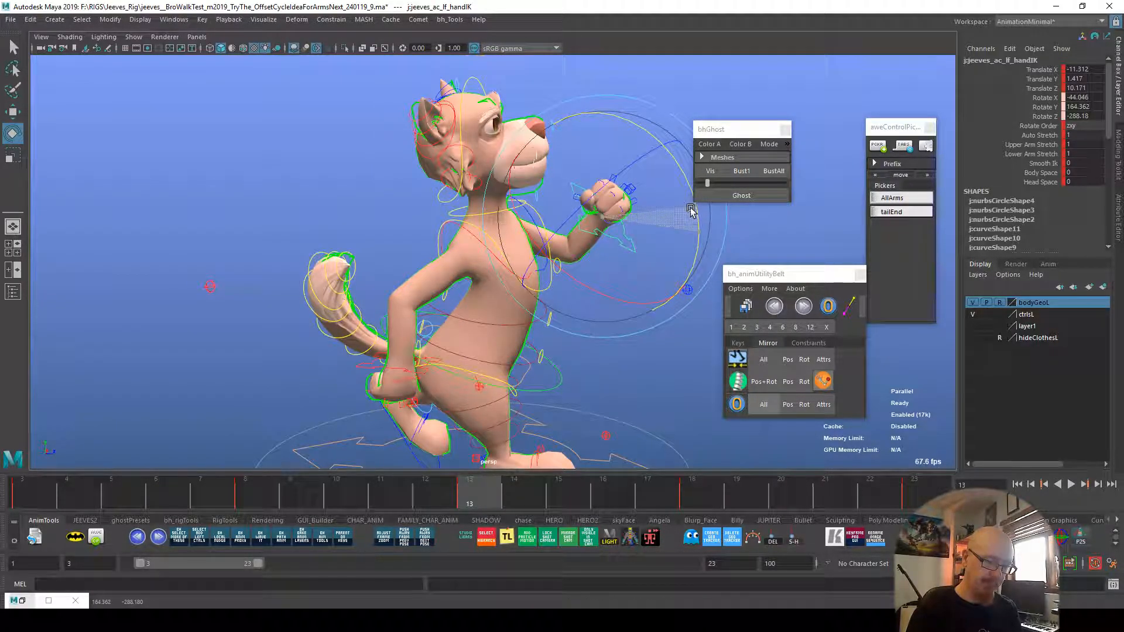
Step: Adjust the left hand IK control against the ghost at frame 13 to about -11.4, 1.6, 10.0, rotated to about -42, 181, -292
{"action": "left_click_drag", "start_coordinate": [616, 299], "coordinate": [584, 221]}
{"action": "left_click_drag", "start_coordinate": [604, 183], "coordinate": [473, 204]}
{"action": "left_click_drag", "start_coordinate": [467, 167], "coordinate": [597, 266]}
{"action": "key", "text": "ctrl+z"}
{"action": "key", "text": "ctrl+z"}
{"action": "key", "text": "ctrl+z"}
{"action": "key", "text": "ctrl+z"}
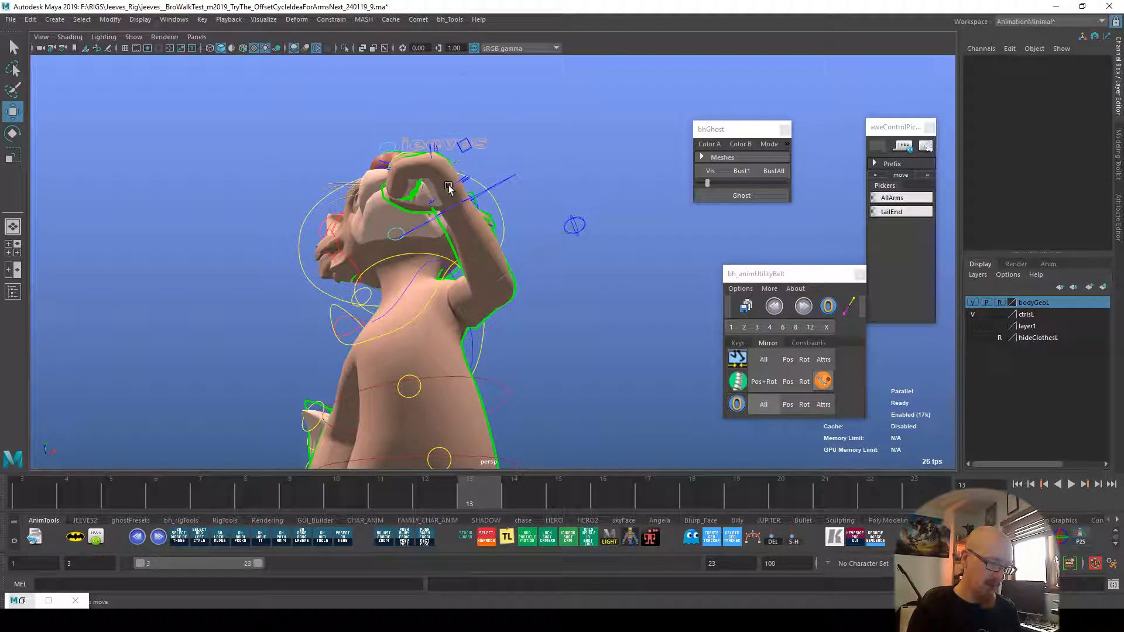
{"action": "left_click_drag", "start_coordinate": [449, 183], "coordinate": [444, 186]}
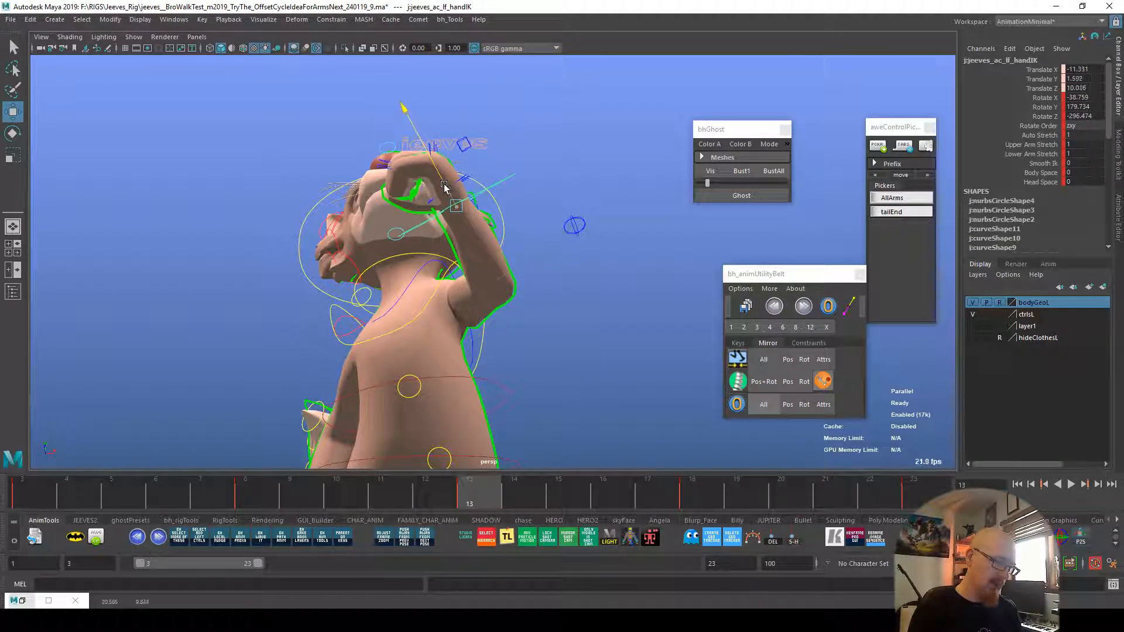
{"action": "left_click_drag", "start_coordinate": [523, 168], "coordinate": [515, 173]}
{"action": "left_click_drag", "start_coordinate": [468, 190], "coordinate": [560, 159], "text": "alt"}
{"action": "key", "text": "e"}
{"action": "left_click_drag", "start_coordinate": [504, 227], "coordinate": [473, 241]}
{"action": "left_click_drag", "start_coordinate": [473, 241], "coordinate": [710, 286], "text": "alt"}
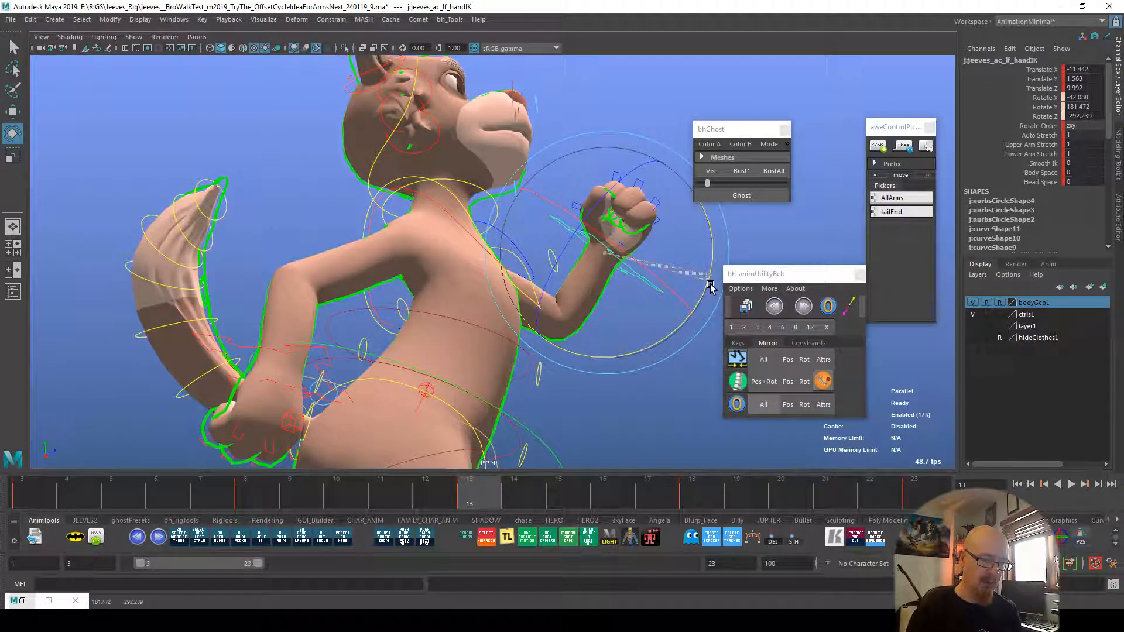
Step: Fine-tune the left hand IK control from several angles to about -11.4, 1.5, 10.0, with rotation about -39, 180, -293
{"action": "key", "text": "w"}
{"action": "left_click_drag", "start_coordinate": [610, 244], "coordinate": [581, 258]}
{"action": "key", "text": "e"}
{"action": "left_click_drag", "start_coordinate": [557, 166], "coordinate": [553, 155]}
{"action": "left_click_drag", "start_coordinate": [564, 315], "coordinate": [570, 311]}
{"action": "left_click_drag", "start_coordinate": [571, 310], "coordinate": [376, 389], "text": "alt"}
{"action": "left_click_drag", "start_coordinate": [409, 255], "coordinate": [404, 262]}
{"action": "left_click_drag", "start_coordinate": [468, 369], "coordinate": [634, 371], "text": "alt"}
{"action": "right_click_drag", "start_coordinate": [634, 371], "coordinate": [563, 403], "text": "alt"}
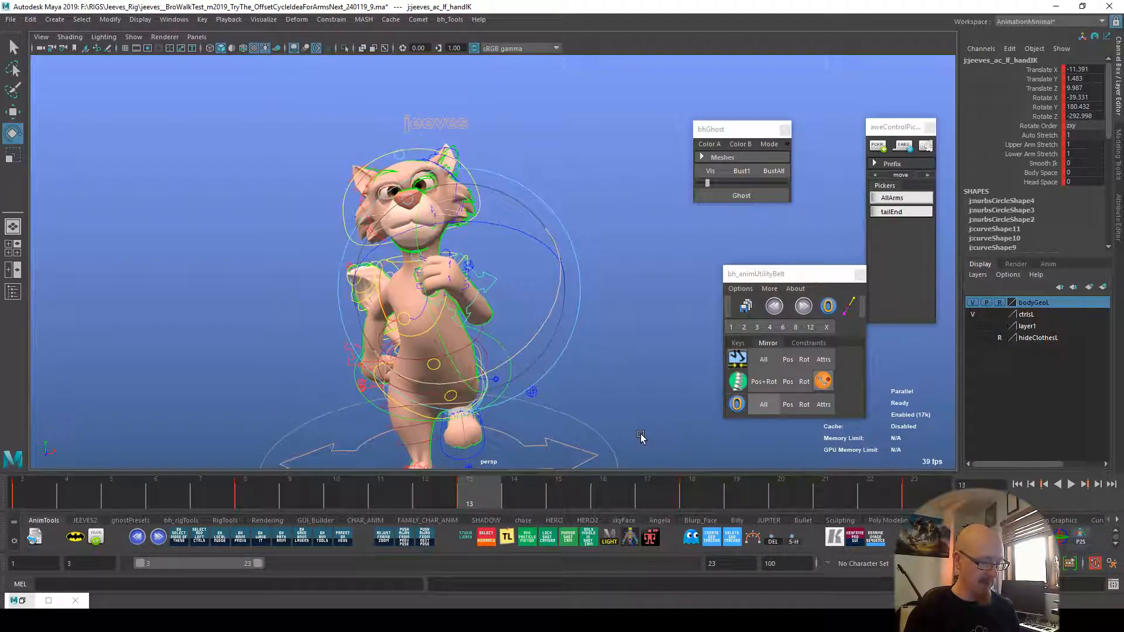
Step: Deselect the hand control and remove all ghosts from the scene
{"action": "left_click", "coordinate": [636, 423]}
{"action": "right_click_drag", "start_coordinate": [636, 423], "coordinate": [541, 427], "text": "alt"}
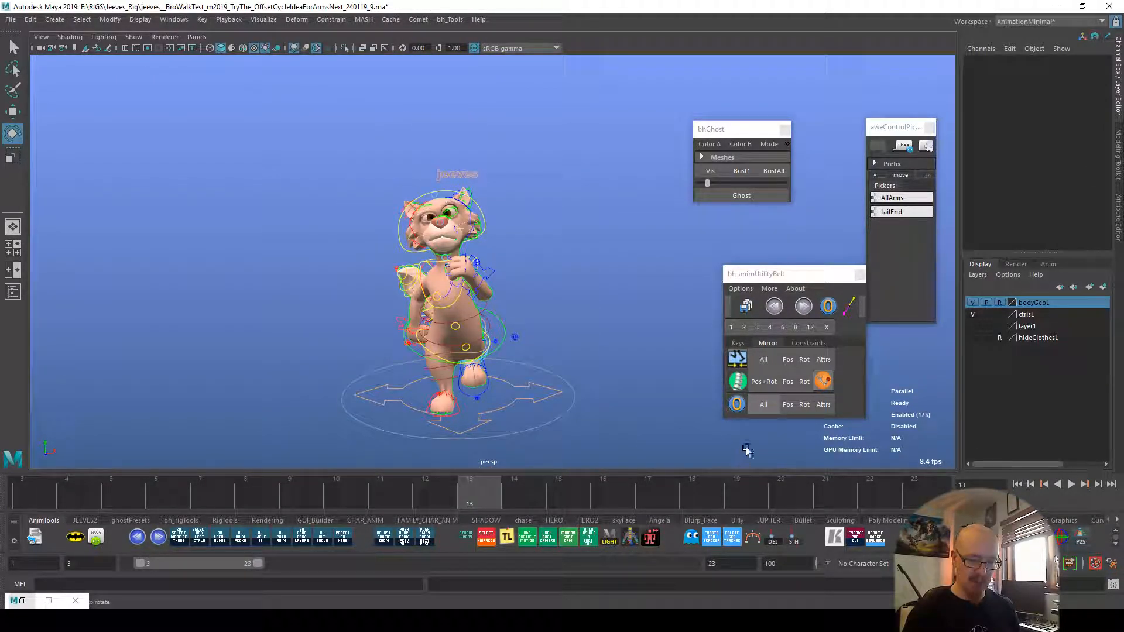
{"action": "left_click", "coordinate": [775, 174]}
{"action": "left_click_drag", "start_coordinate": [609, 405], "coordinate": [707, 417], "text": "alt"}
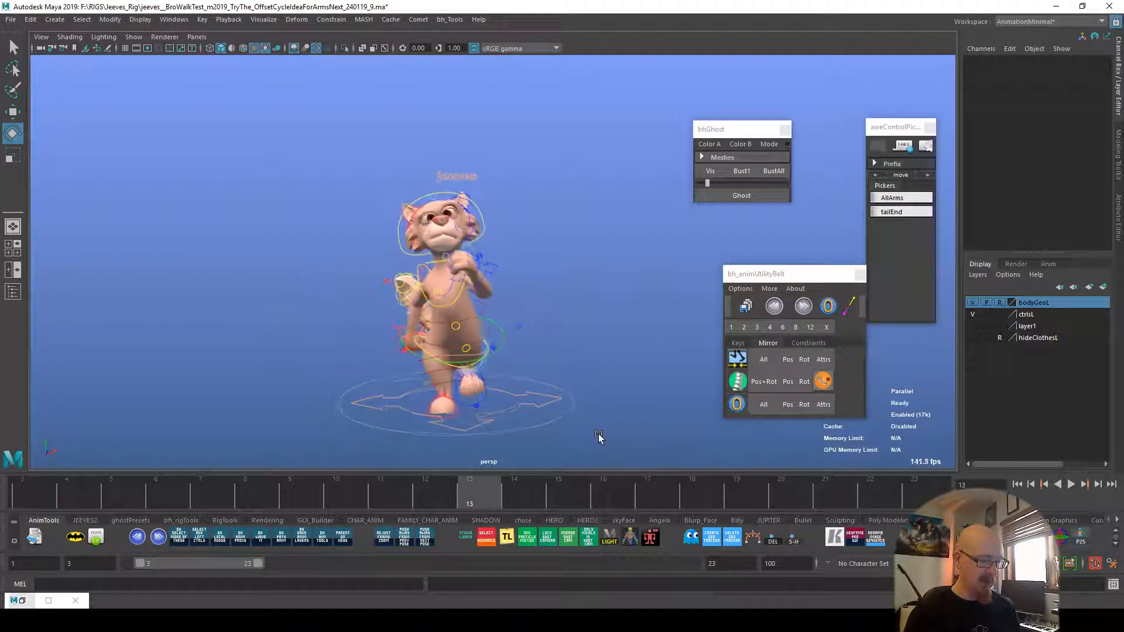
{"action": "mouse_move", "coordinate": [616, 439]}
{"action": "right_mouse_down", "text": "alt"}
{"action": "mouse_move", "coordinate": [646, 435]}
{"action": "mouse_move", "coordinate": [638, 439]}
{"action": "right_mouse_up", "text": "alt"}
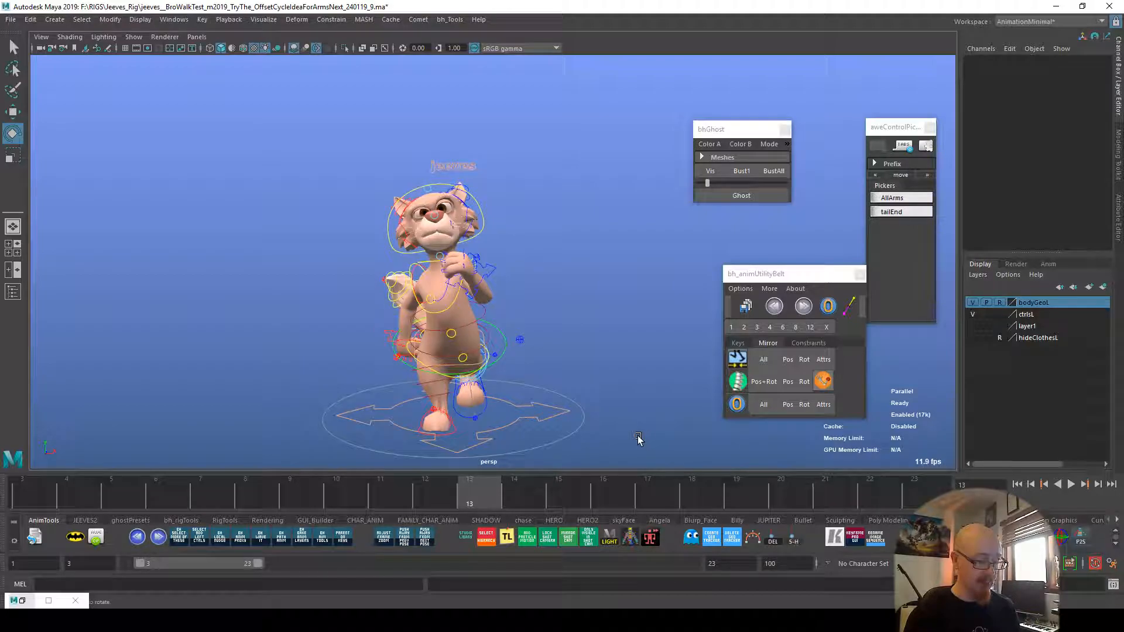
{"action": "left_click_drag", "start_coordinate": [644, 438], "coordinate": [618, 419], "text": "alt"}
Step: Select all arm controls and scrub through frames 3 to 8 to examine the arm swing
{"action": "left_click", "coordinate": [892, 198]}
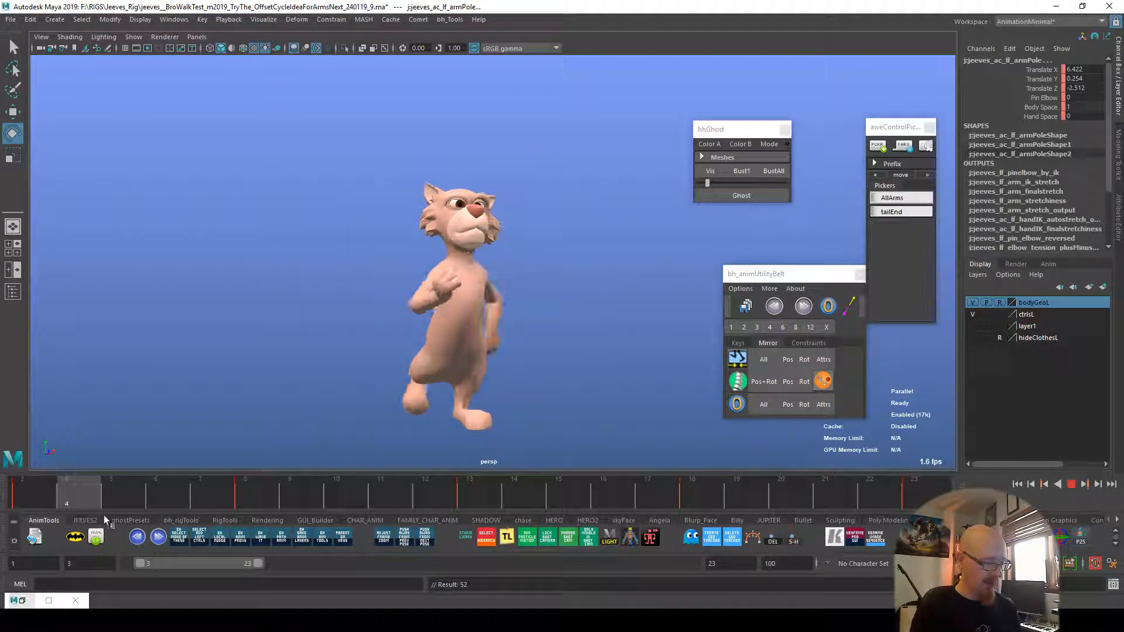
{"action": "left_click_drag", "start_coordinate": [251, 500], "coordinate": [107, 493]}
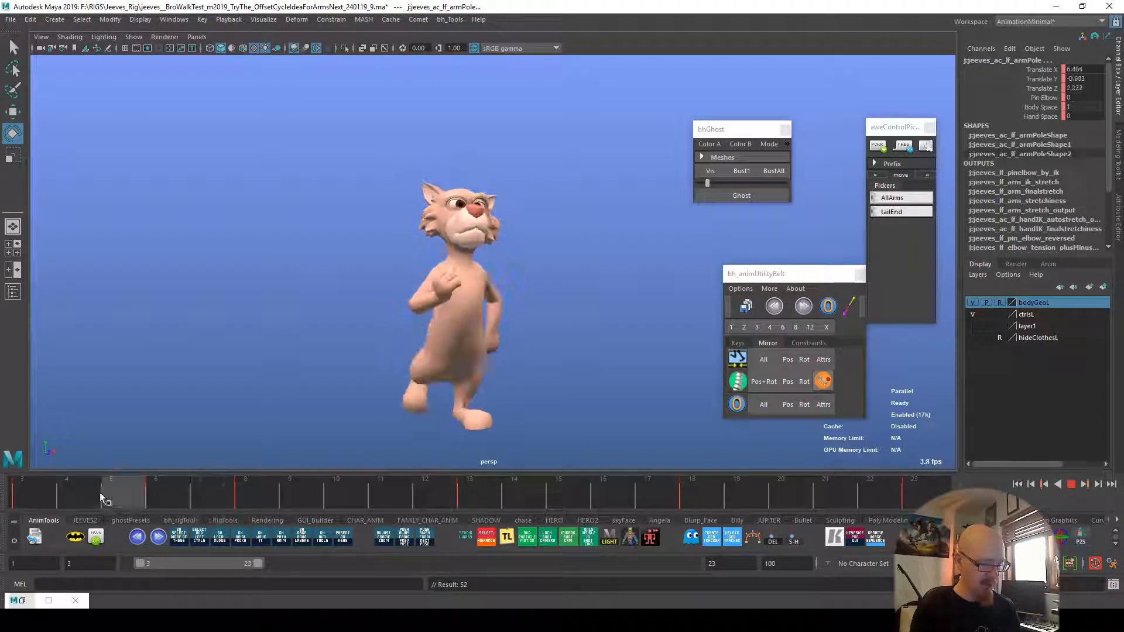
{"action": "left_click_drag", "start_coordinate": [206, 505], "coordinate": [51, 479]}
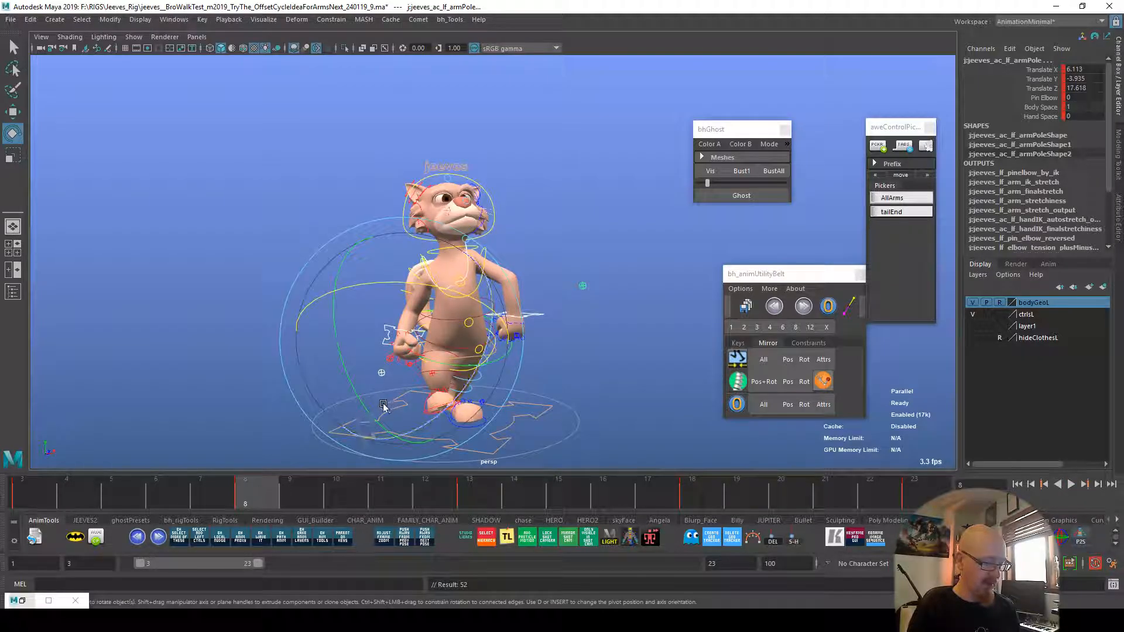
Step: At frame 8, move the right hand IK control to about -6.6, -7.4, -2.7
{"action": "left_click_drag", "start_coordinate": [386, 404], "coordinate": [364, 409], "text": "alt"}
{"action": "left_click", "coordinate": [377, 328]}
{"action": "left_click_drag", "start_coordinate": [477, 345], "coordinate": [566, 325], "text": "alt"}
{"action": "left_click", "coordinate": [492, 352]}
{"action": "key", "text": "w"}
{"action": "left_click_drag", "start_coordinate": [493, 354], "coordinate": [587, 343]}
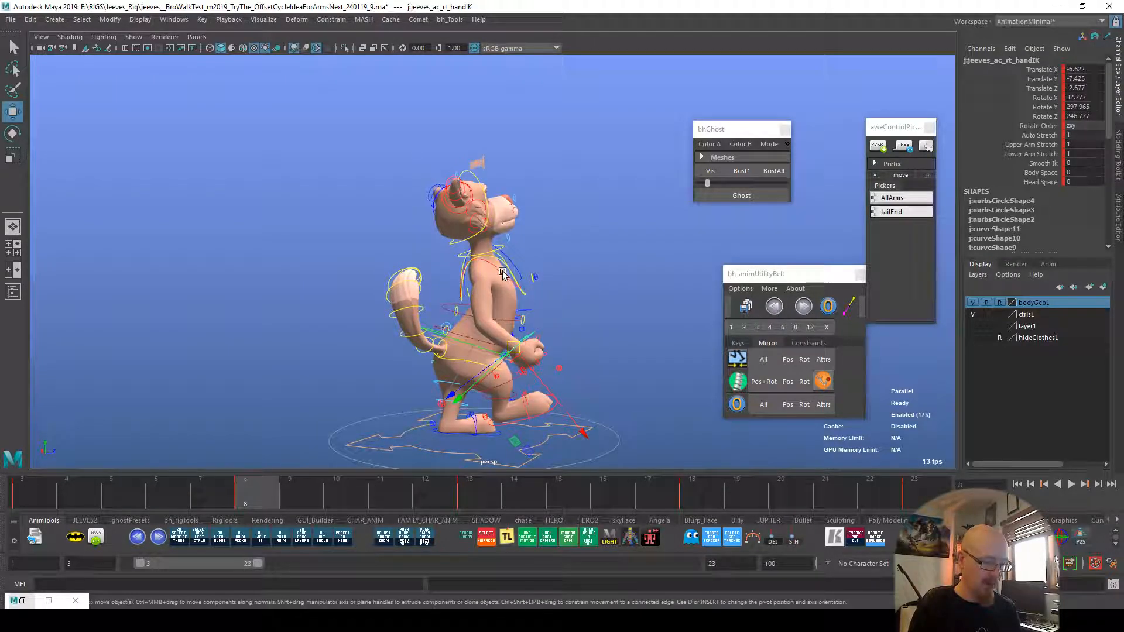
Step: Rotate the right clavicle control at frame 8 to about 2, 14, -5 and select the right arm pole control for moving
{"action": "left_click", "coordinate": [544, 282]}
{"action": "key", "text": "e"}
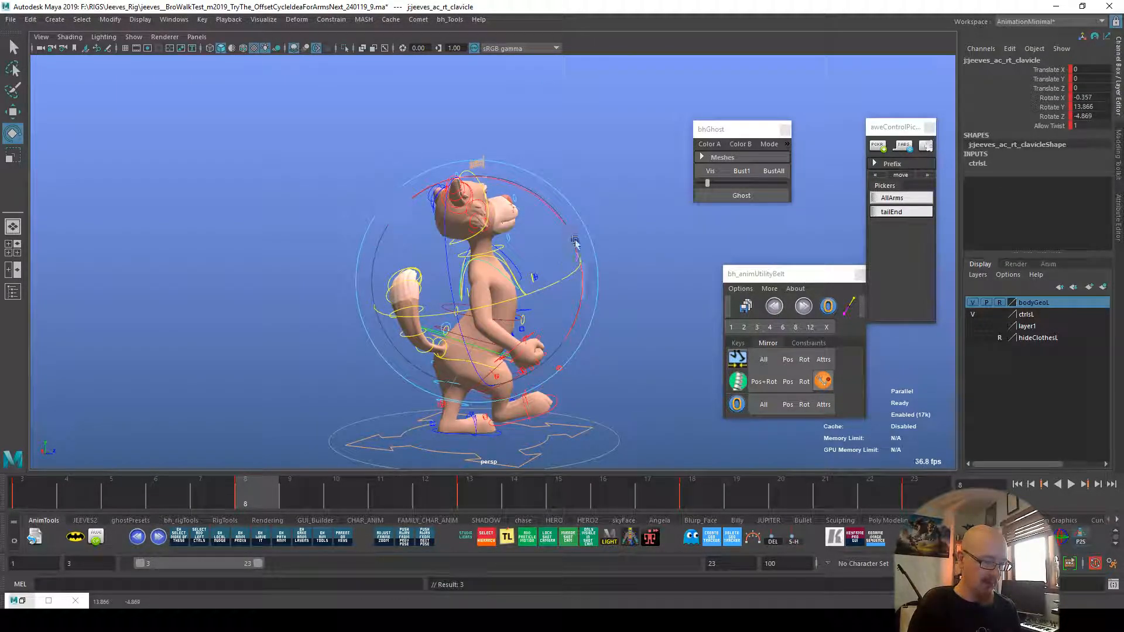
{"action": "left_click_drag", "start_coordinate": [463, 341], "coordinate": [602, 311], "text": "alt"}
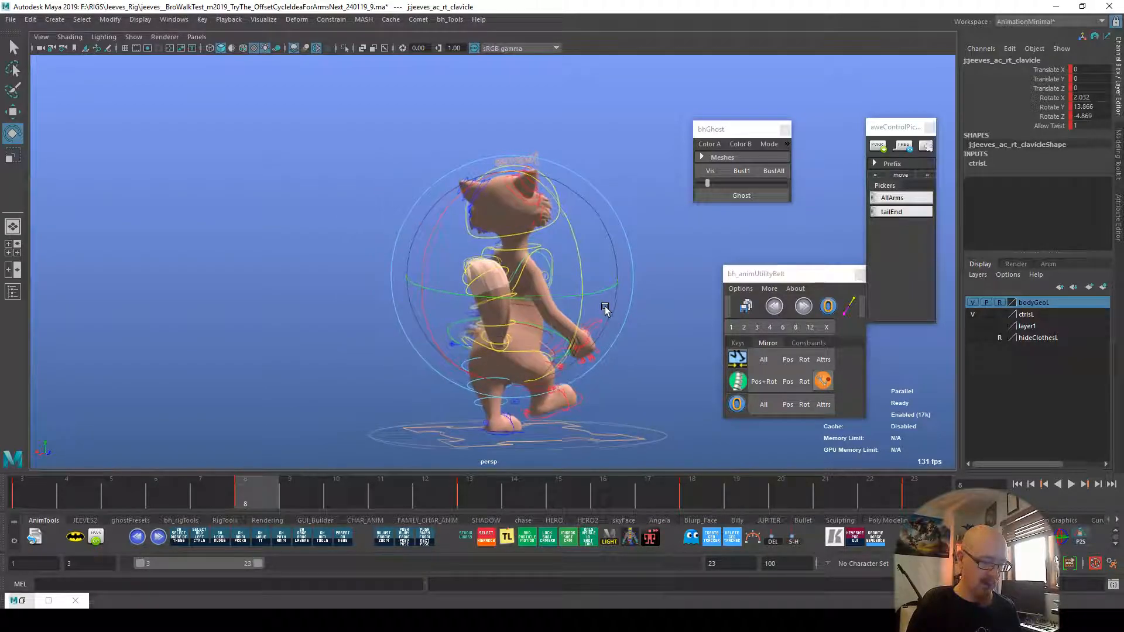
{"action": "left_click", "coordinate": [614, 346]}
{"action": "left_click", "coordinate": [552, 370]}
{"action": "key", "text": "w"}
{"action": "left_click_drag", "start_coordinate": [552, 372], "coordinate": [383, 473], "text": "alt"}
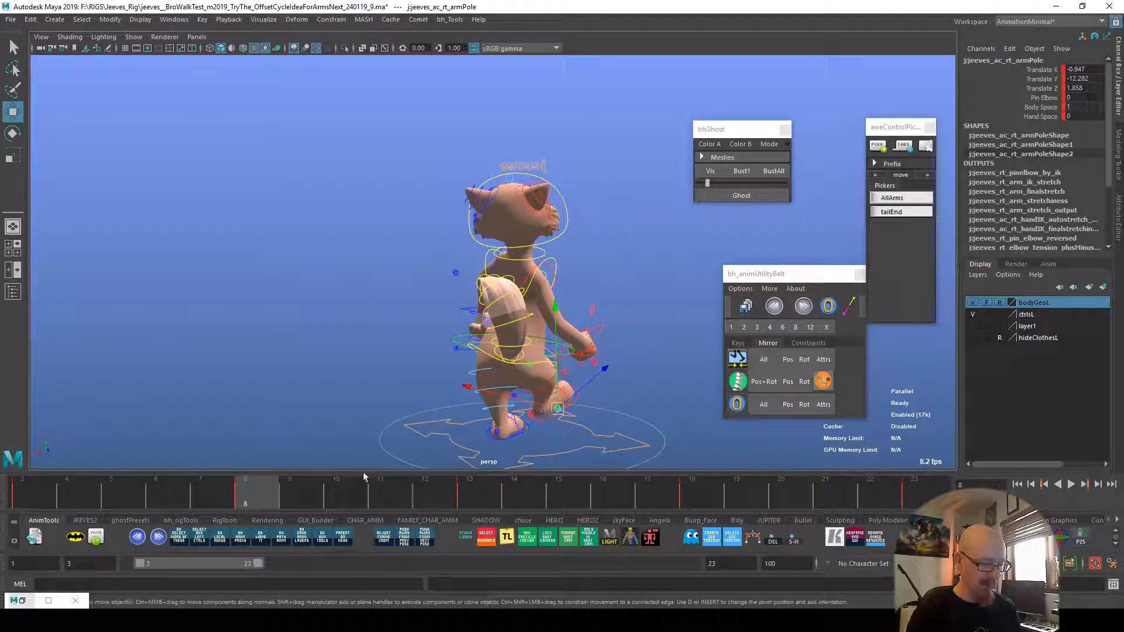
Step: Try posing the right hand IK control at frame 7 at about -7.1, -6.2, -4.2, rotated to about 27, 281, 209
{"action": "left_click_drag", "start_coordinate": [62, 498], "coordinate": [235, 504]}
{"action": "left_click_drag", "start_coordinate": [611, 413], "coordinate": [479, 397], "text": "alt"}
{"action": "left_click", "coordinate": [497, 354]}
{"action": "left_click_drag", "start_coordinate": [555, 363], "coordinate": [465, 348], "text": "alt"}
{"action": "key", "text": "e"}
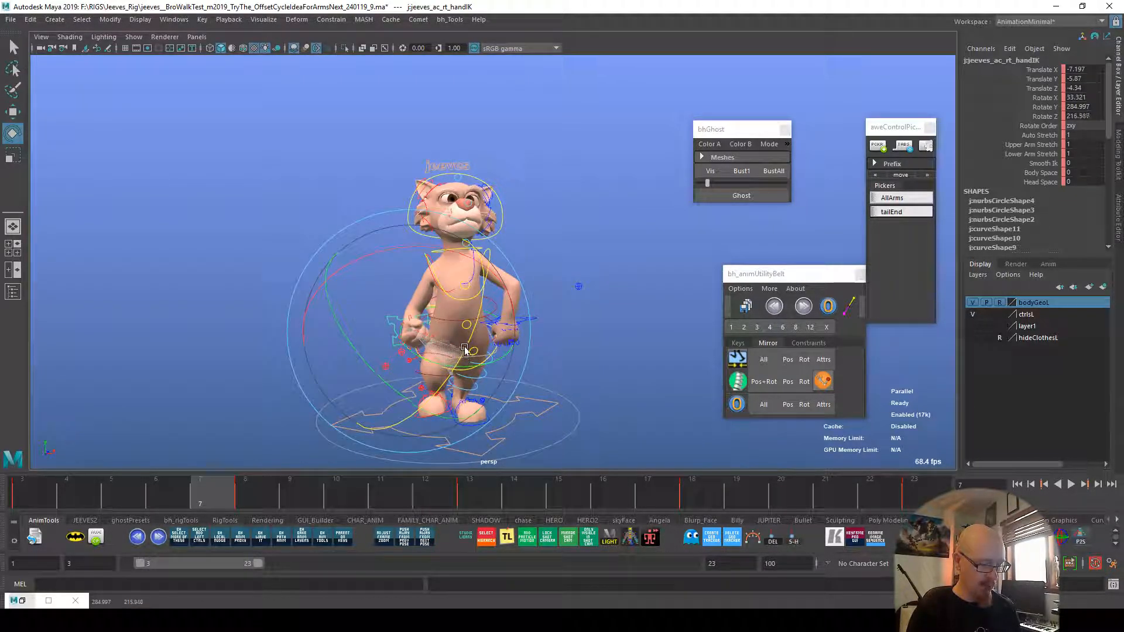
{"action": "left_click_drag", "start_coordinate": [498, 280], "coordinate": [499, 278]}
{"action": "left_click_drag", "start_coordinate": [424, 345], "coordinate": [467, 337], "text": "alt"}
{"action": "key", "text": "w"}
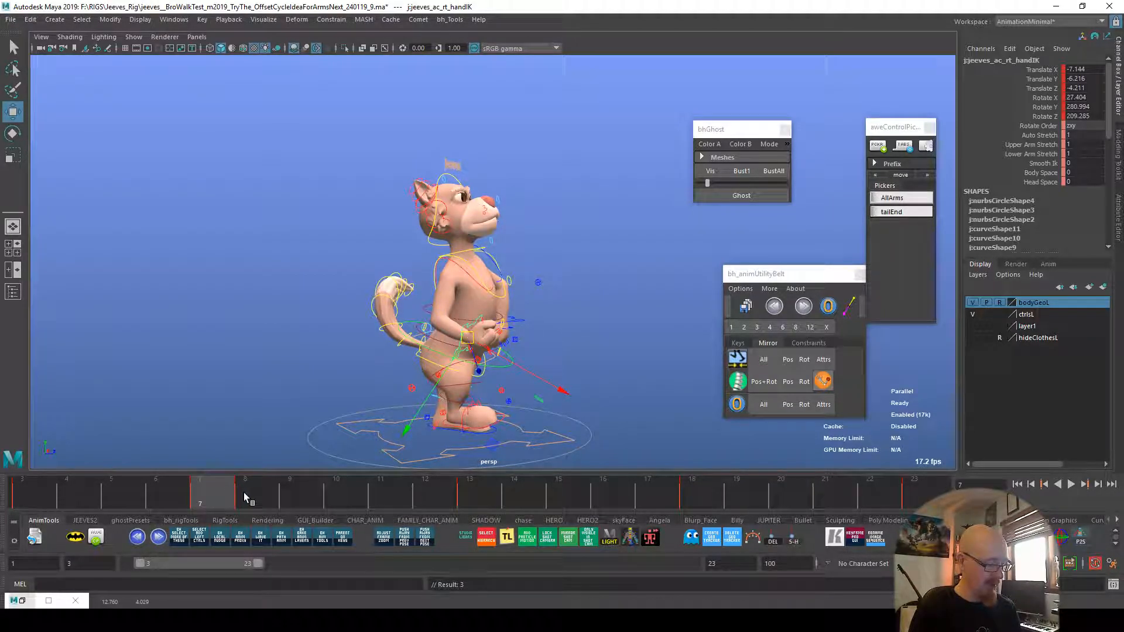
Step: Try copying the right hand's frame 7 pose onto frame 8, undo it and return to frame 8
{"action": "middle_click", "coordinate": [244, 493]}
{"action": "key", "text": "s"}
{"action": "left_click", "coordinate": [209, 493]}
{"action": "key", "text": "ctrl+z"}
{"action": "key", "text": "ctrl+z"}
{"action": "left_click", "coordinate": [224, 502]}
{"action": "left_click", "coordinate": [255, 498]}
Step: At frame 8, rotate the right hand IK control to about 27, 285, 241, move it to about -6.6, -7.3, -2.9 and check the motion
{"action": "key", "text": "e"}
{"action": "left_click_drag", "start_coordinate": [549, 386], "coordinate": [551, 389]}
{"action": "left_click_drag", "start_coordinate": [529, 287], "coordinate": [557, 336]}
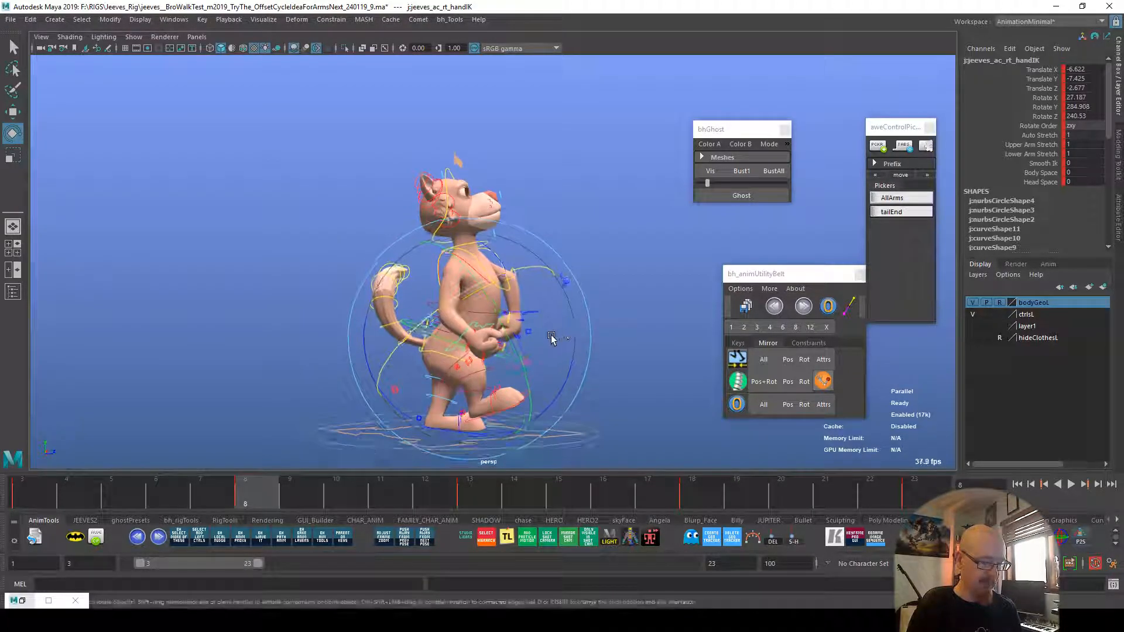
{"action": "key", "text": "w"}
{"action": "left_click_drag", "start_coordinate": [476, 345], "coordinate": [472, 338]}
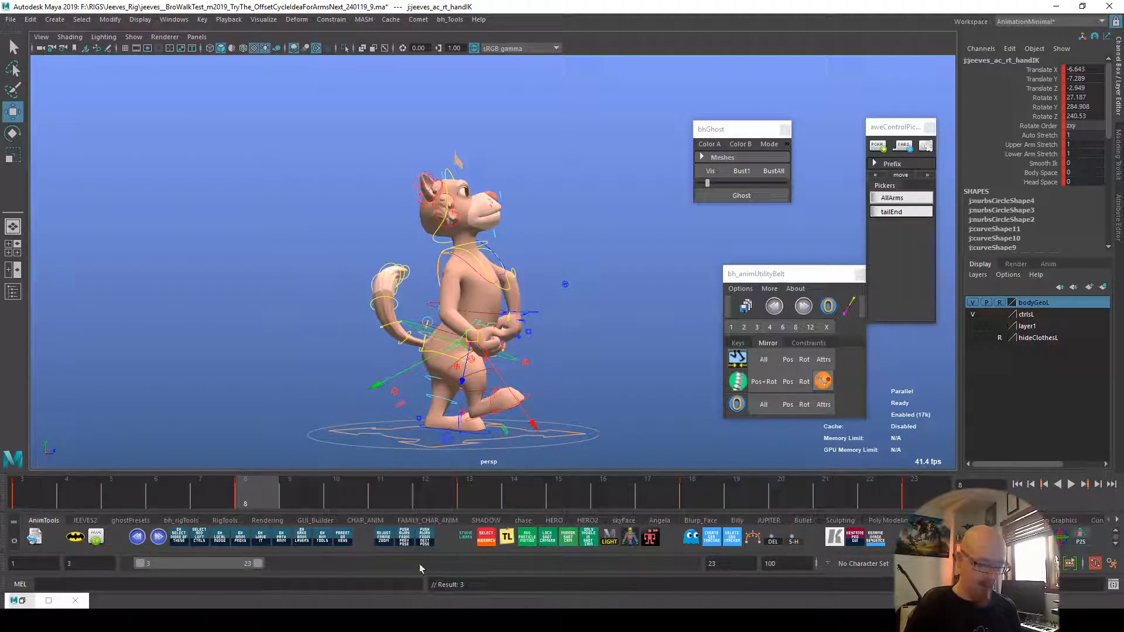
{"action": "key", "text": "alt+v"}
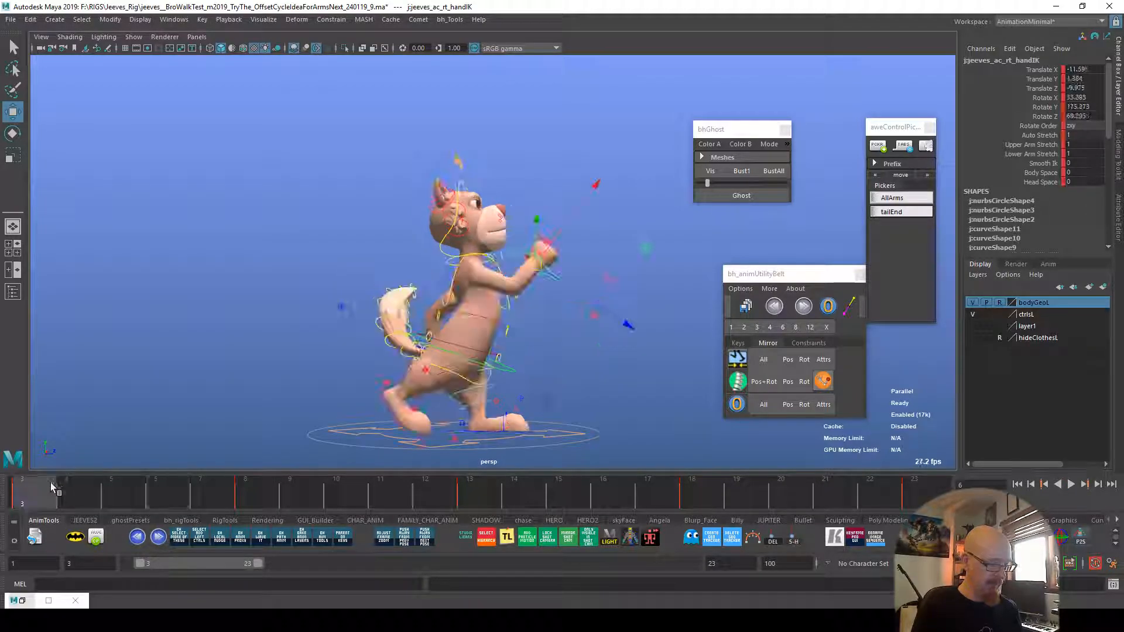
{"action": "left_click_drag", "start_coordinate": [222, 496], "coordinate": [250, 493]}
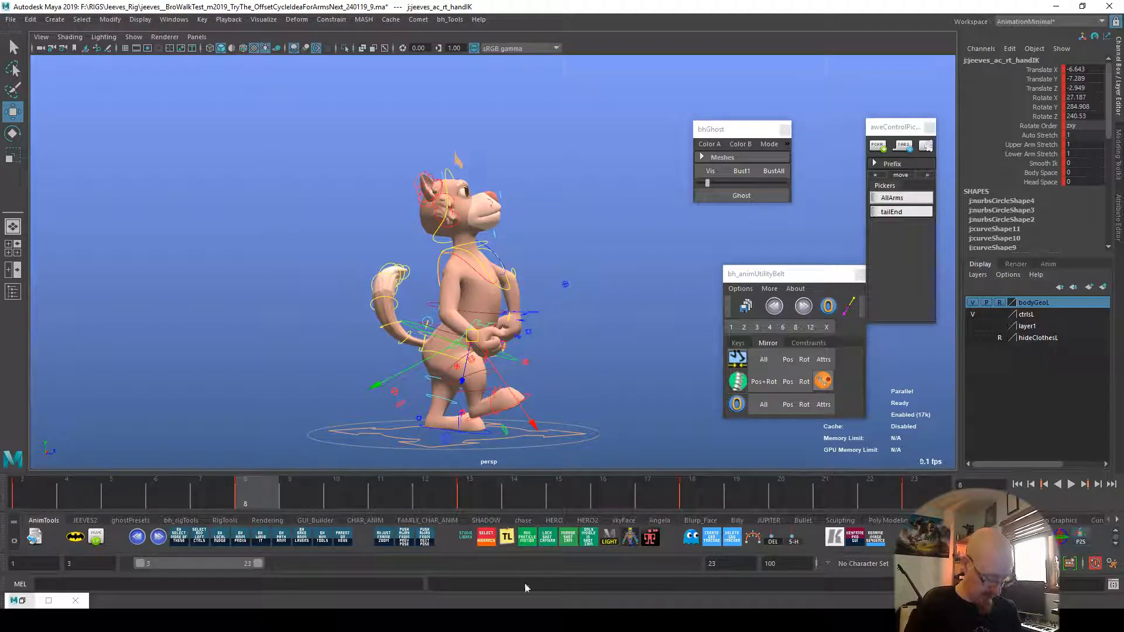
Step: Open the Graph Editor for the right hand IK control and apply the Euler filter to all its curves
{"action": "key", "text": "ctrl+g"}
{"action": "left_click_drag", "start_coordinate": [432, 146], "coordinate": [793, 149]}
{"action": "key", "text": "f"}
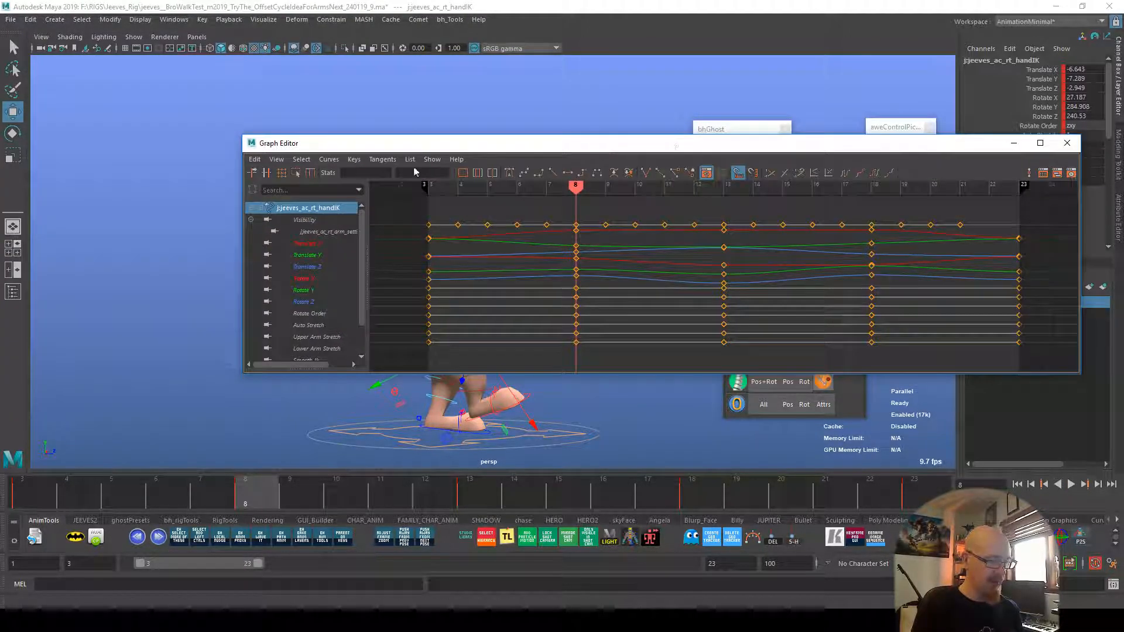
{"action": "left_click", "coordinate": [328, 159]}
{"action": "left_click", "coordinate": [412, 330]}
{"action": "left_click_drag", "start_coordinate": [705, 136], "coordinate": [592, 11]}
Step: Scrub and play back the walk cycle, minimizing the Graph Editor to review the arms from the side and front
{"action": "mouse_move", "coordinate": [55, 496]}
{"action": "left_mouse_down"}
{"action": "mouse_move", "coordinate": [430, 495]}
{"action": "mouse_move", "coordinate": [378, 496]}
{"action": "left_mouse_up"}
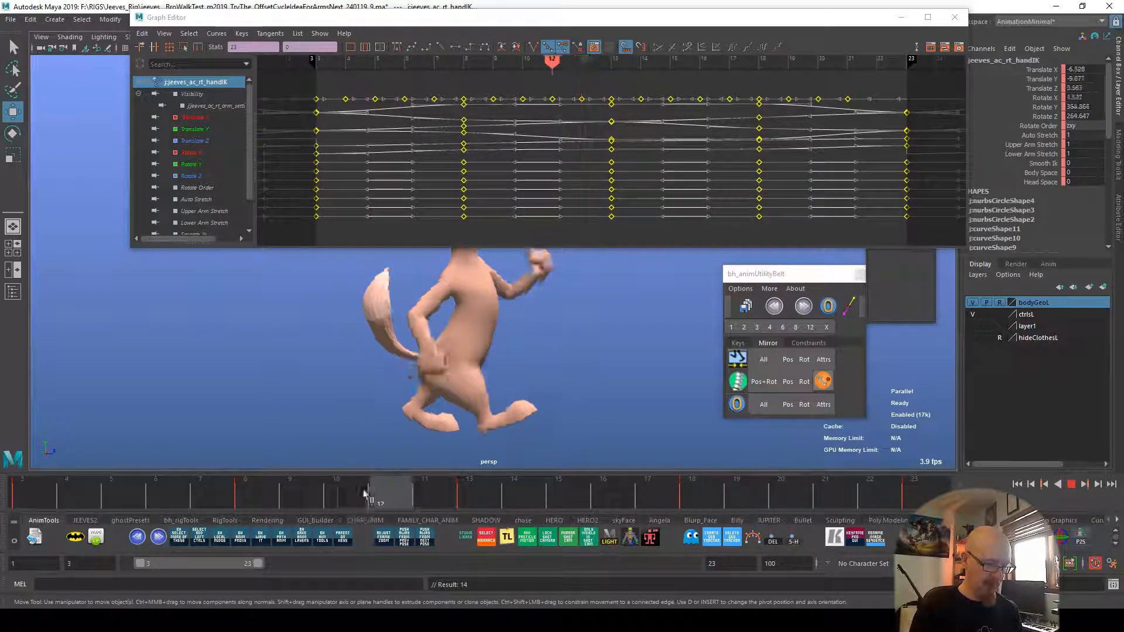
{"action": "key", "text": "alt+v"}
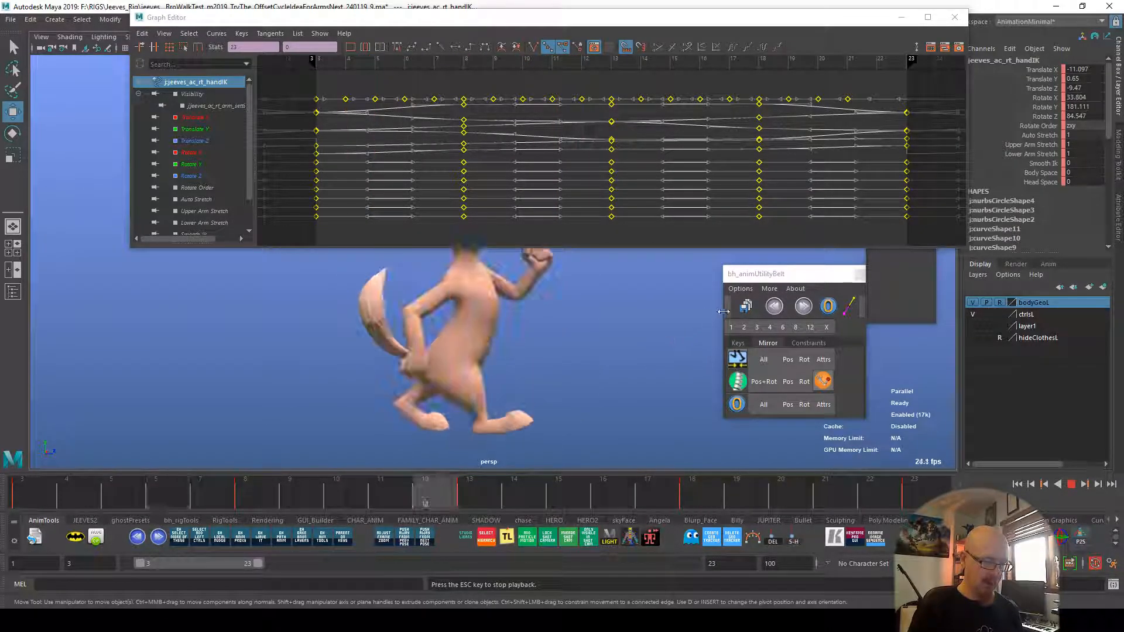
{"action": "left_click", "coordinate": [902, 17]}
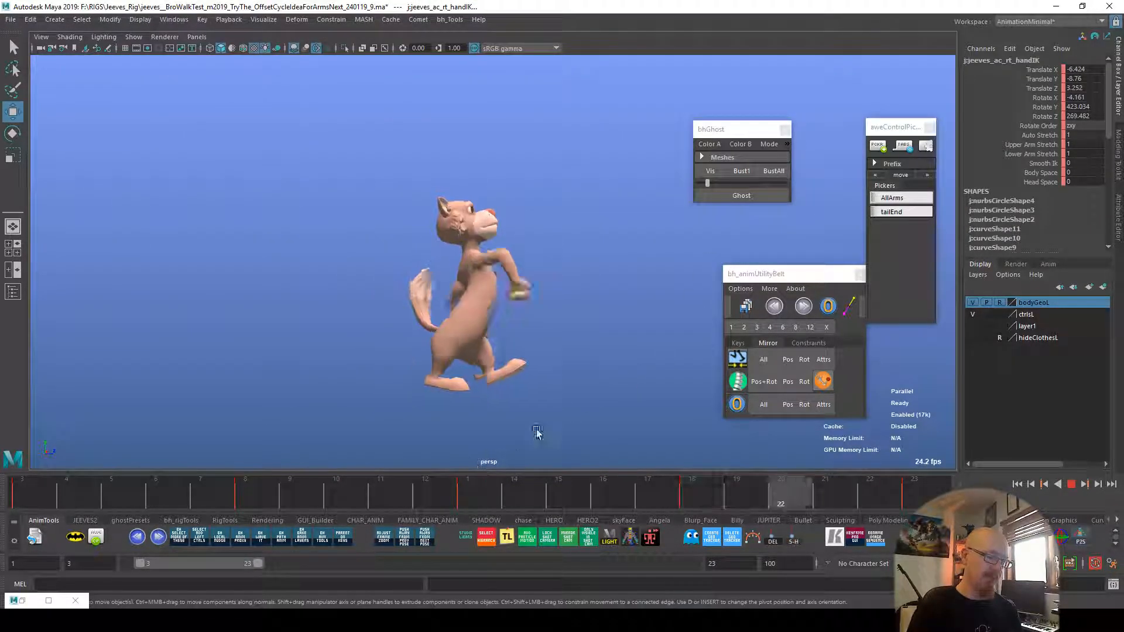
{"action": "left_click_drag", "start_coordinate": [677, 409], "coordinate": [572, 414], "text": "alt"}
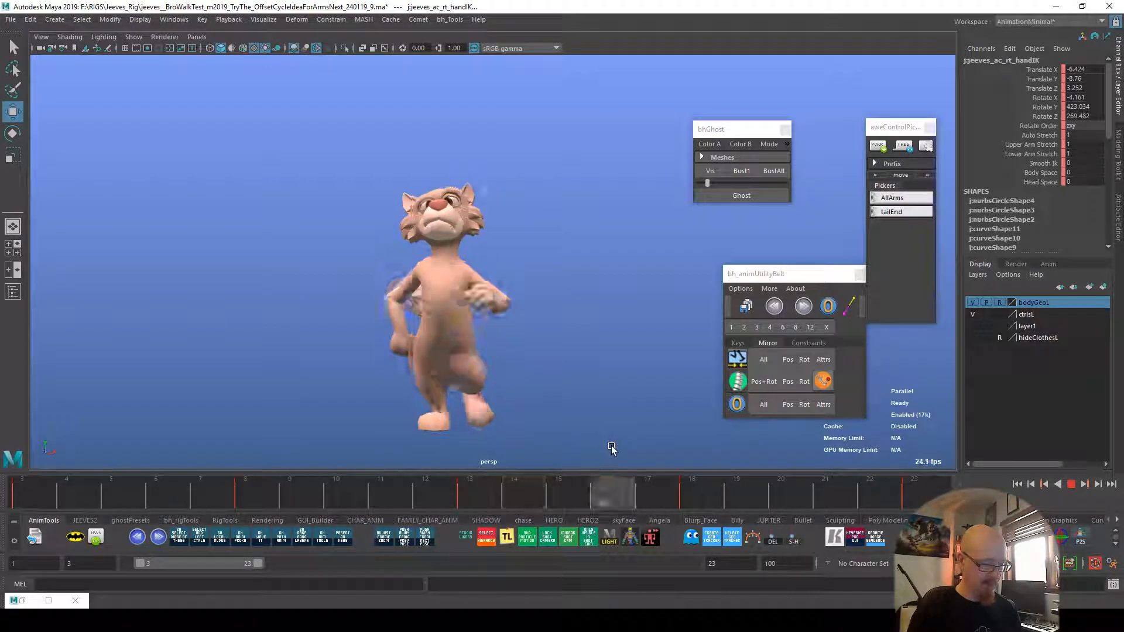
Step: Rotate the right hand IK control at frame 8 to about 42, 274, 232 and check it in playback
{"action": "left_click", "coordinate": [244, 490]}
{"action": "key", "text": "alt+v"}
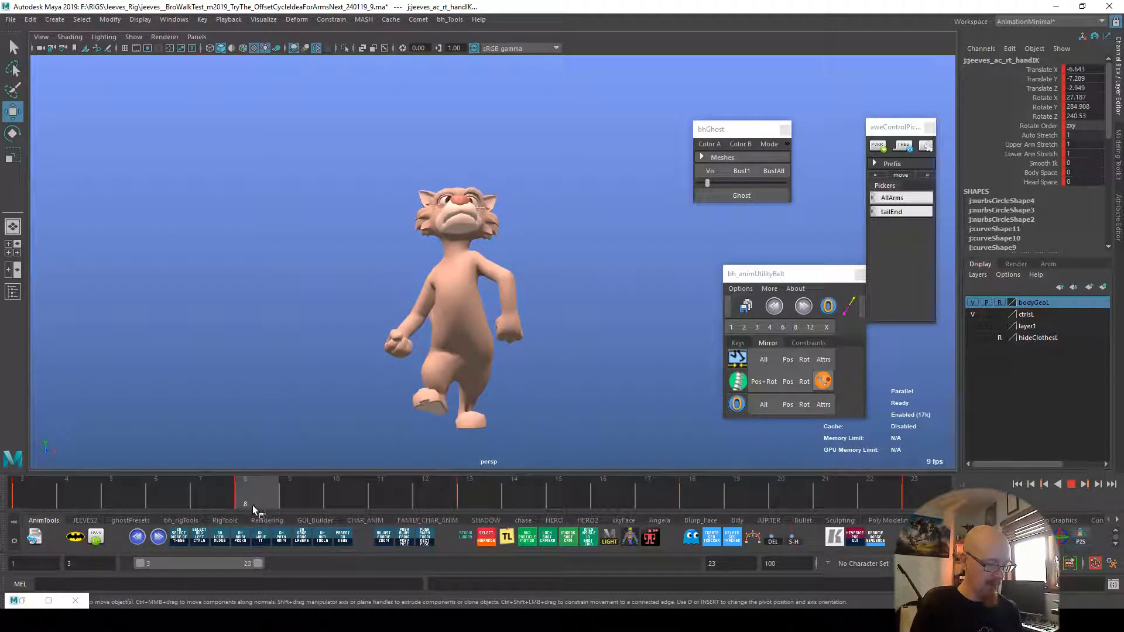
{"action": "key", "text": "e"}
{"action": "left_click_drag", "start_coordinate": [409, 437], "coordinate": [422, 366]}
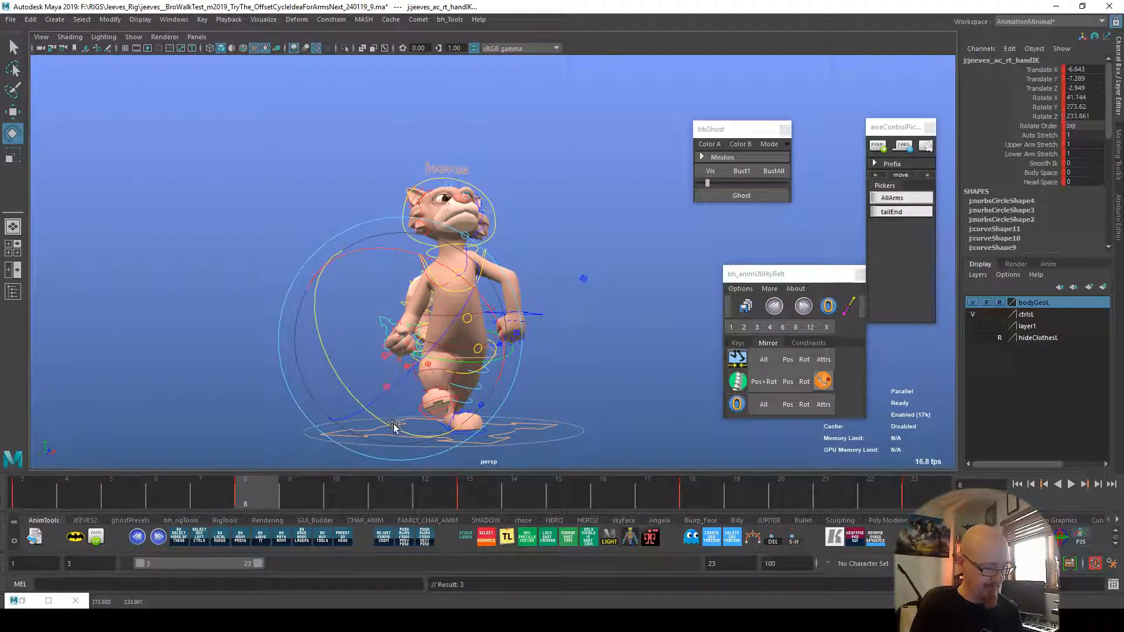
{"action": "key", "text": "alt+v"}
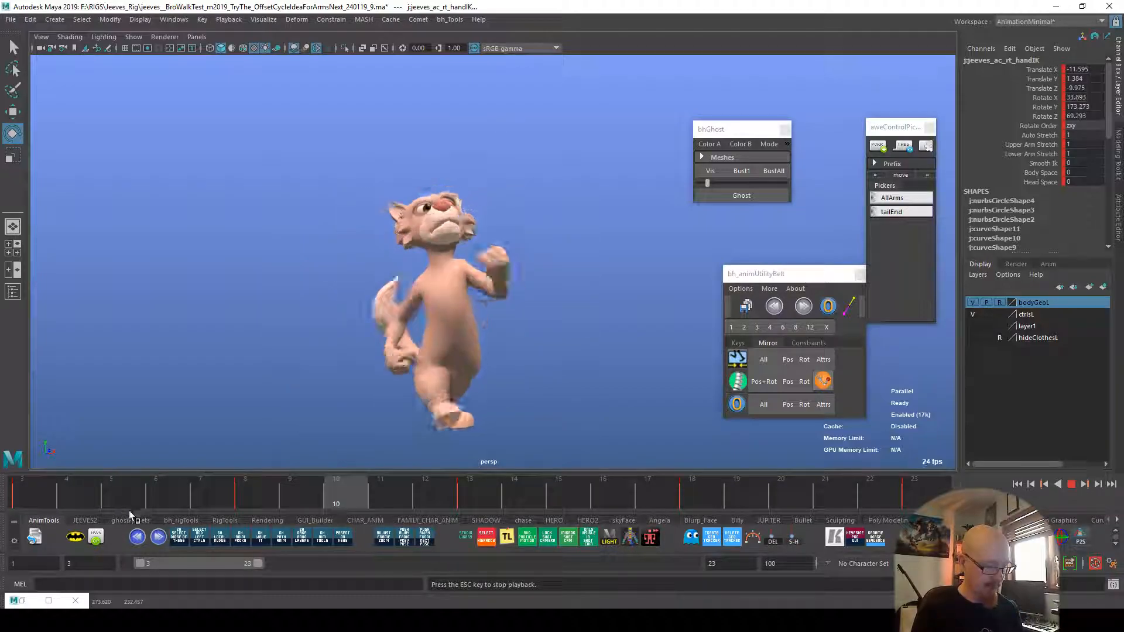
{"action": "key", "text": "alt+v"}
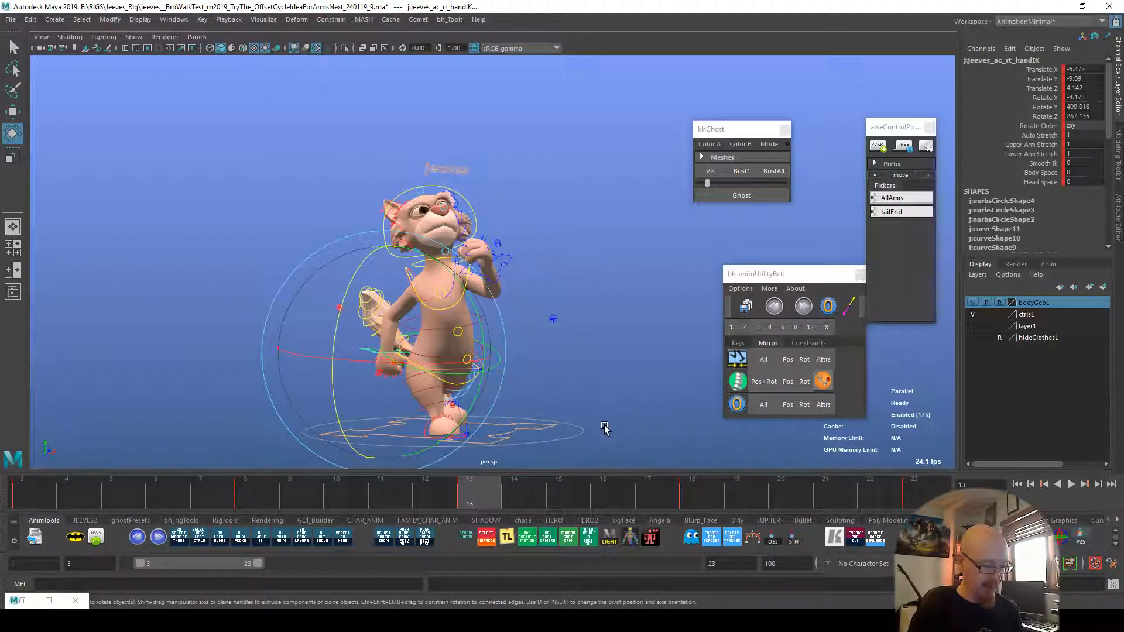
Step: At frame 8, move the left hand IK control to about -5.5, -5.5, 3.7 and rotate it to about 2, -88, -97
{"action": "left_click_drag", "start_coordinate": [538, 423], "coordinate": [522, 431], "text": "alt"}
{"action": "left_click", "coordinate": [539, 314]}
{"action": "left_click_drag", "start_coordinate": [590, 354], "coordinate": [492, 327], "text": "alt"}
{"action": "key", "text": "w"}
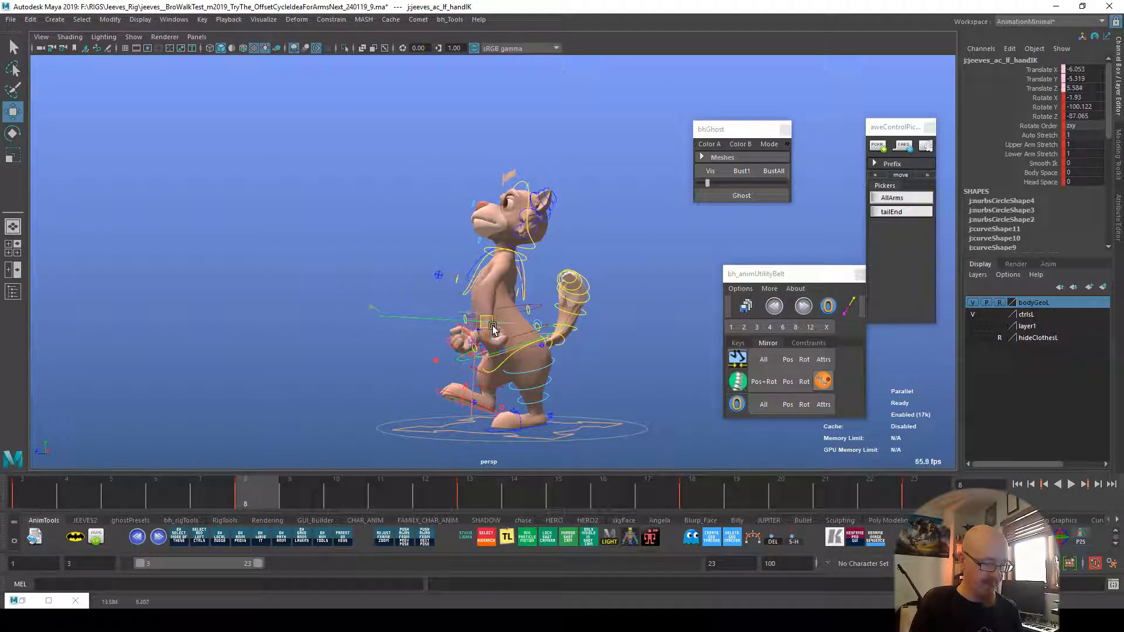
{"action": "key", "text": "e"}
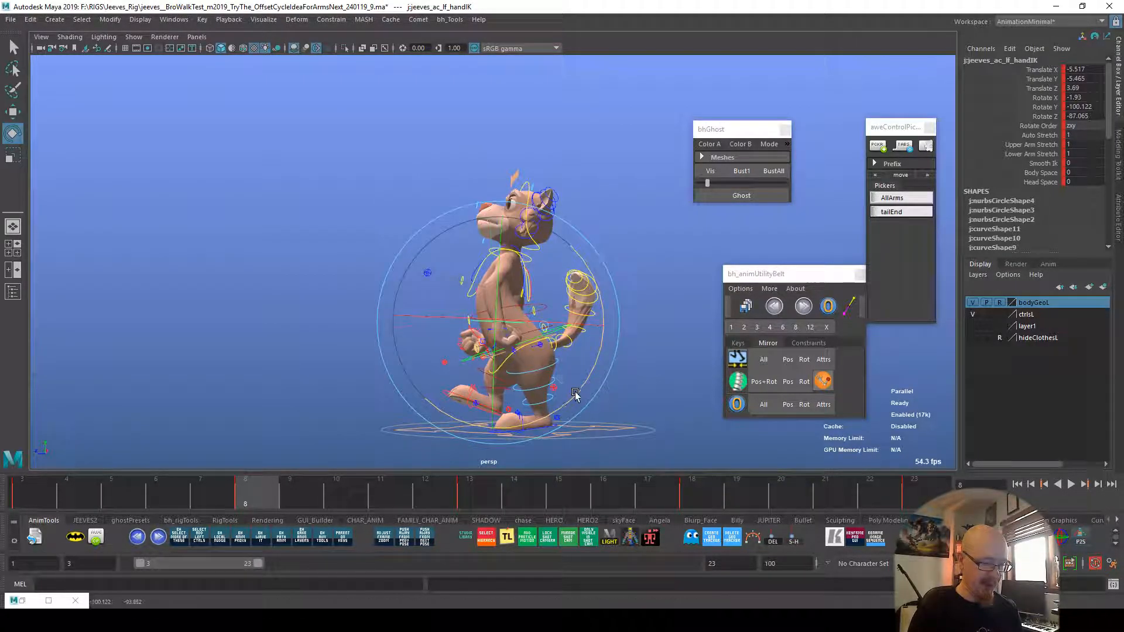
{"action": "left_click_drag", "start_coordinate": [591, 380], "coordinate": [675, 388], "text": "alt"}
{"action": "left_click_drag", "start_coordinate": [595, 341], "coordinate": [613, 342]}
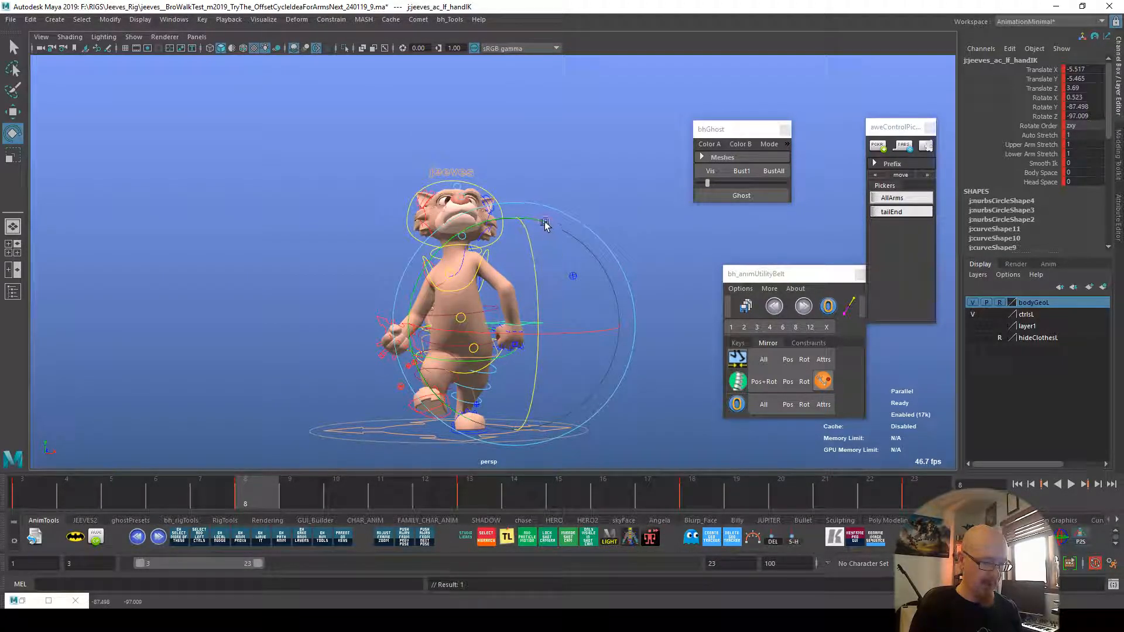
{"action": "left_click_drag", "start_coordinate": [599, 302], "coordinate": [530, 269], "text": "alt"}
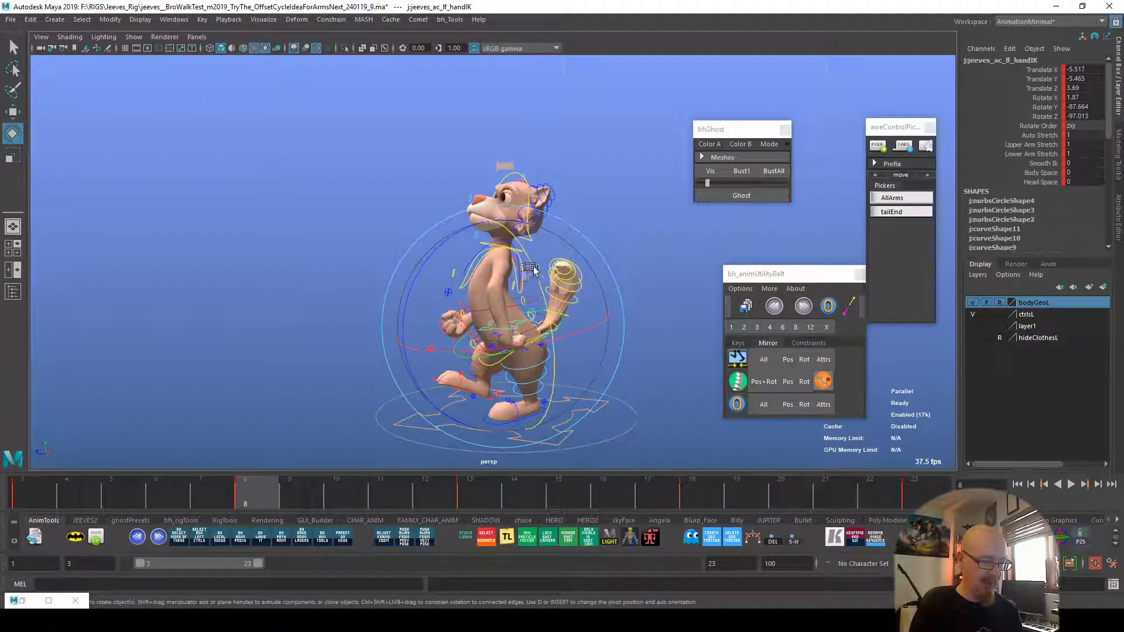
Step: Rotate the left clavicle control at frame 8 to about -5, -26, 22
{"action": "left_click", "coordinate": [646, 251]}
{"action": "left_click_drag", "start_coordinate": [645, 251], "coordinate": [619, 266], "text": "alt"}
{"action": "left_click", "coordinate": [546, 264]}
{"action": "mouse_move", "coordinate": [547, 264]}
{"action": "left_mouse_down", "text": "alt"}
{"action": "mouse_move", "coordinate": [579, 250]}
{"action": "mouse_move", "coordinate": [567, 263]}
{"action": "left_mouse_up", "text": "alt"}
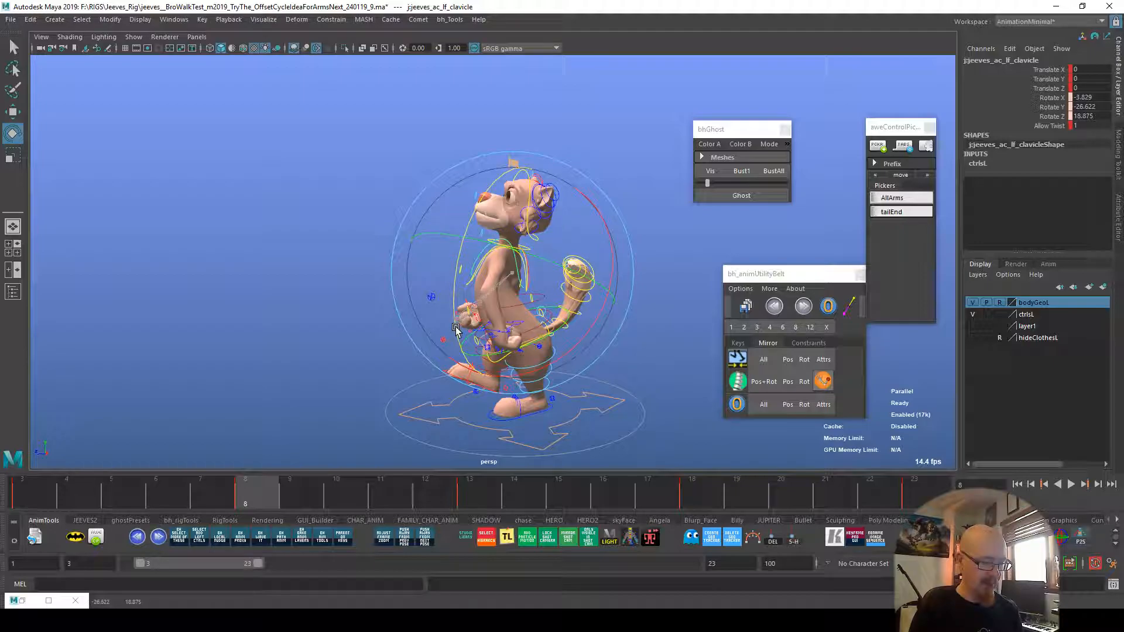
{"action": "left_click_drag", "start_coordinate": [457, 327], "coordinate": [597, 341], "text": "alt"}
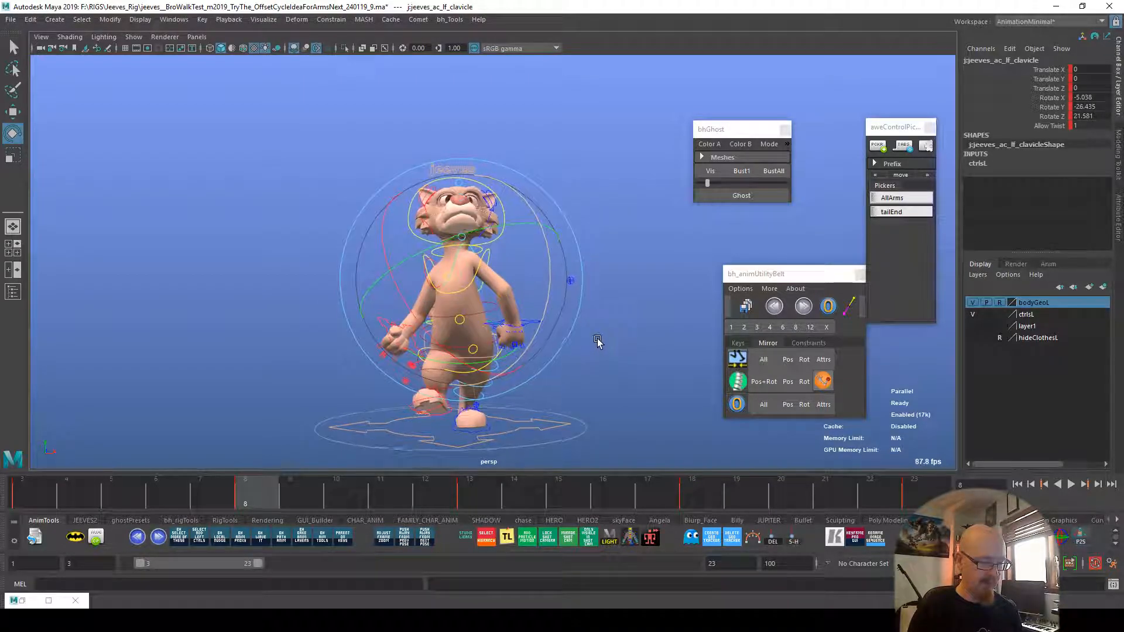
Step: Show the hidden clothing layer and review the walk cycle from the front and side
{"action": "left_click", "coordinate": [632, 351]}
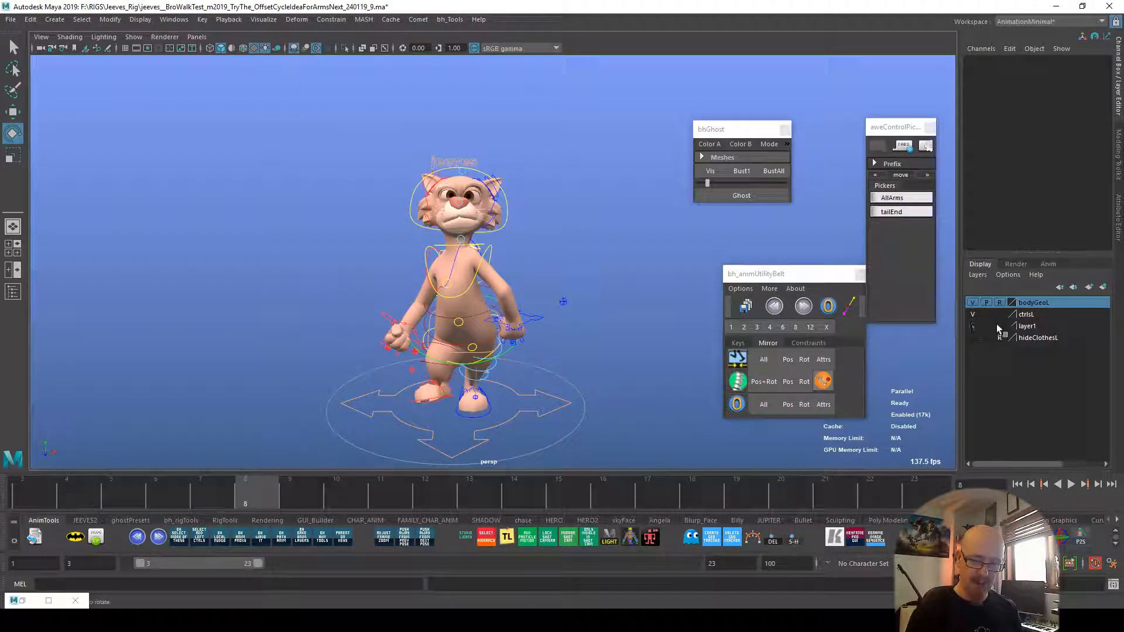
{"action": "left_click", "coordinate": [972, 338]}
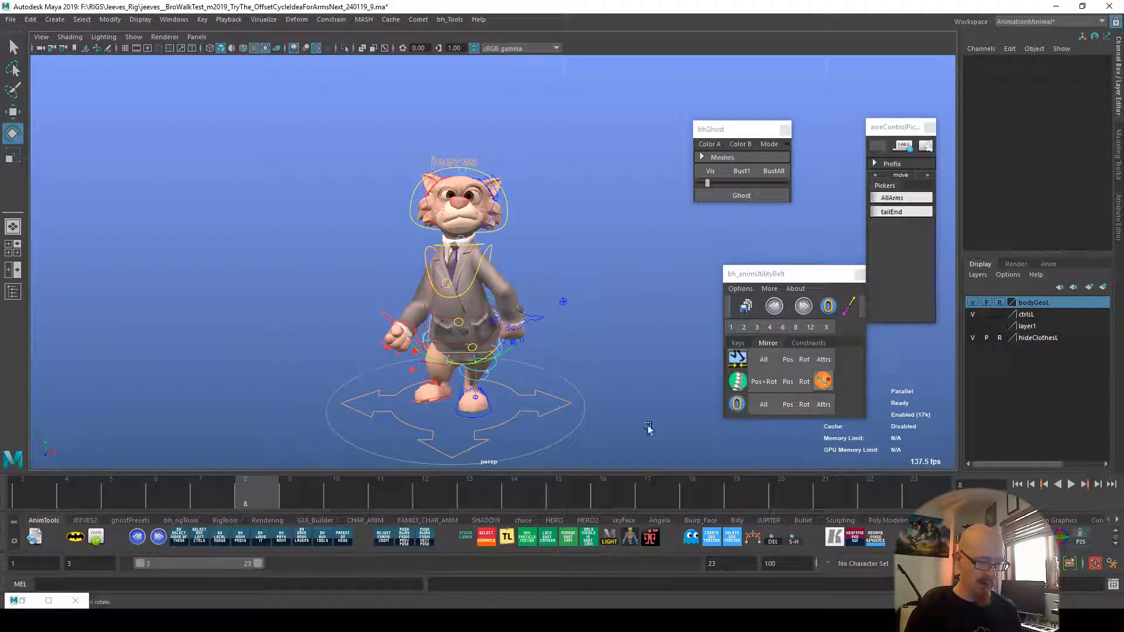
{"action": "left_click_drag", "start_coordinate": [647, 419], "coordinate": [635, 436], "text": "alt"}
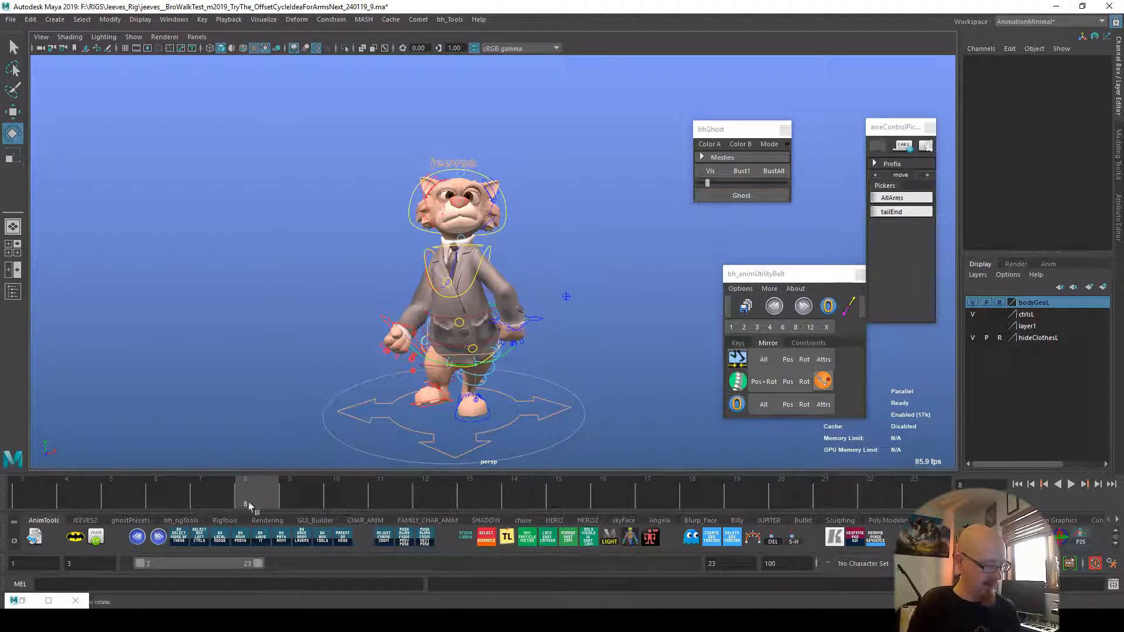
{"action": "key", "text": "alt+v"}
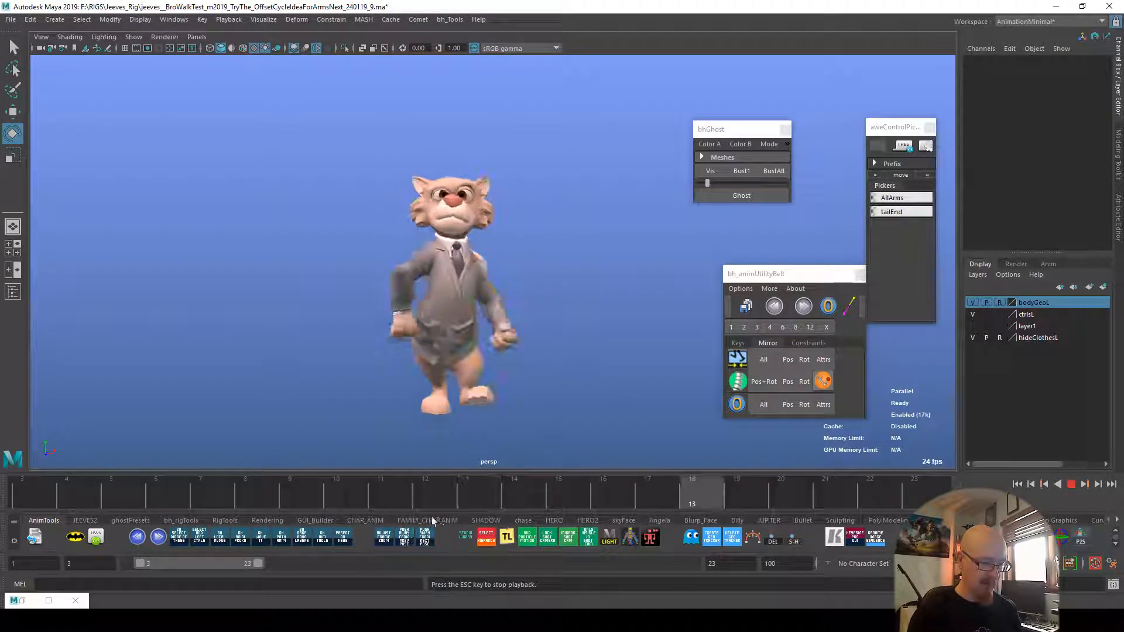
{"action": "left_click_drag", "start_coordinate": [626, 427], "coordinate": [760, 426], "text": "alt"}
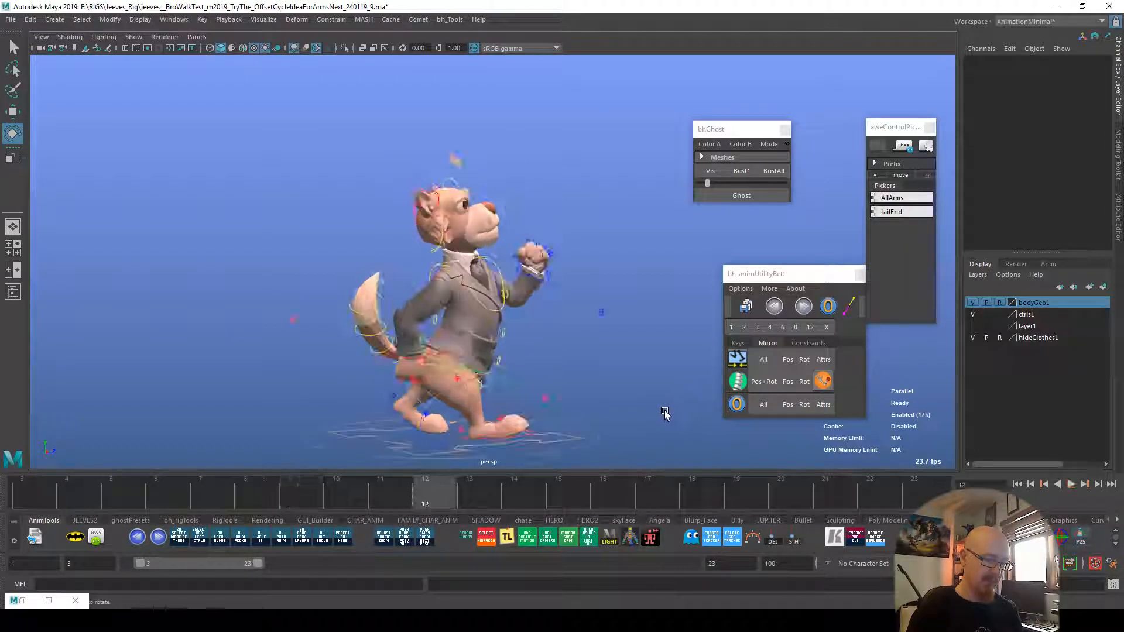
{"action": "left_click_drag", "start_coordinate": [111, 485], "coordinate": [304, 485]}
{"action": "left_click_drag", "start_coordinate": [556, 417], "coordinate": [328, 430], "text": "alt"}
{"action": "left_click_drag", "start_coordinate": [305, 485], "coordinate": [469, 487]}
Step: Apply an Euler filter to the left hand IK control's animation curves and check the motion through frame 13
{"action": "left_click", "coordinate": [493, 262]}
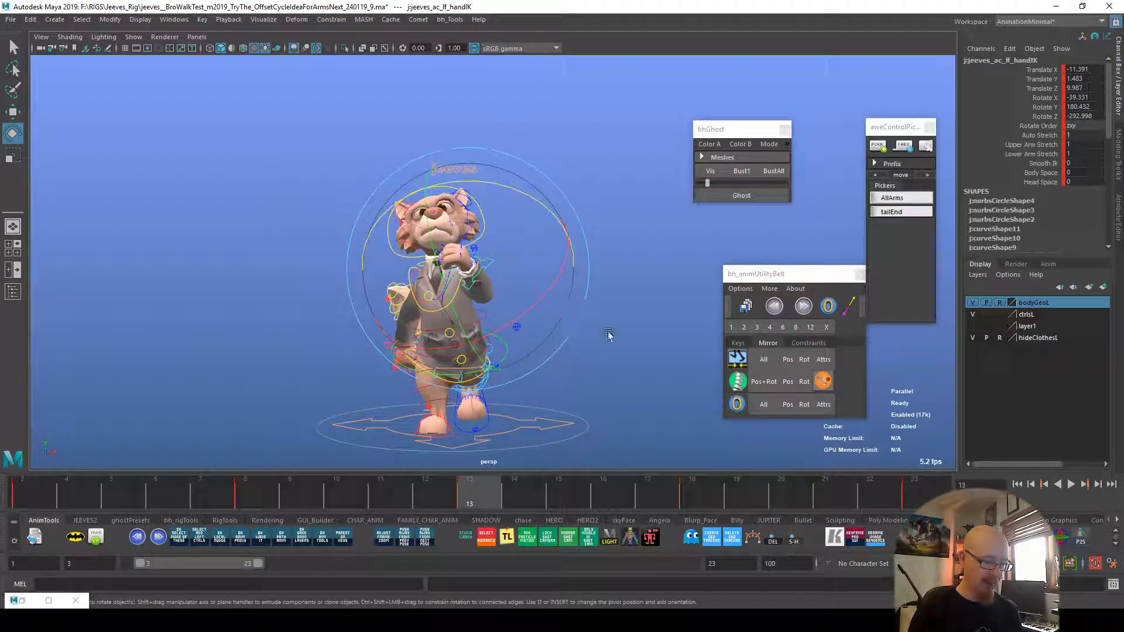
{"action": "left_click", "coordinate": [553, 617]}
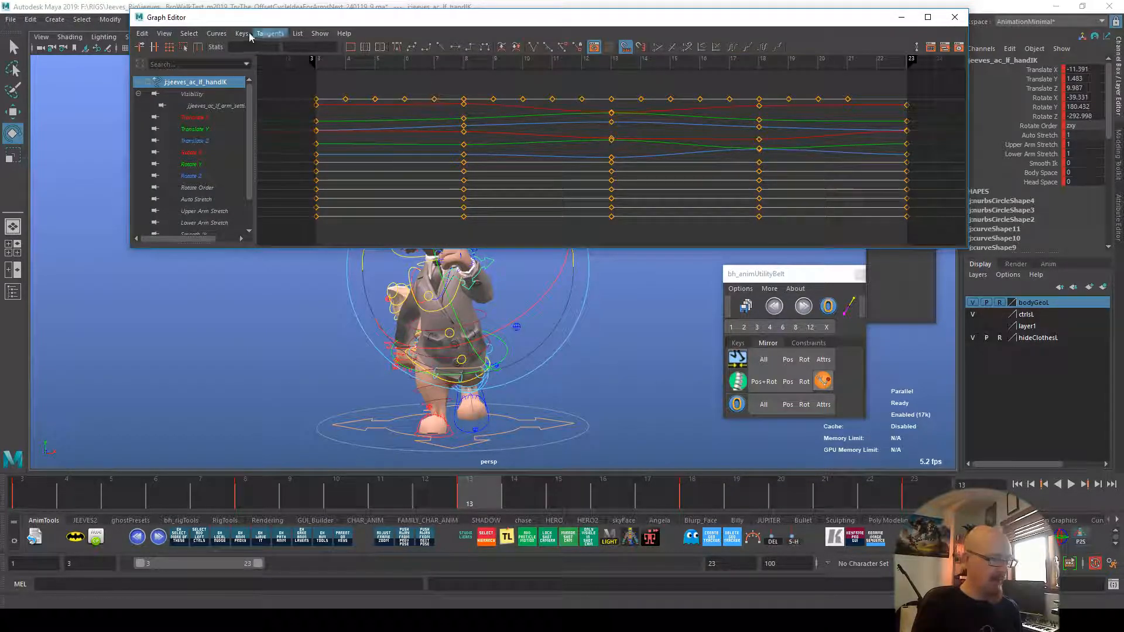
{"action": "left_click", "coordinate": [216, 33]}
{"action": "left_click", "coordinate": [271, 206]}
{"action": "key", "text": "alt+v"}
{"action": "left_click_drag", "start_coordinate": [250, 513], "coordinate": [469, 513]}
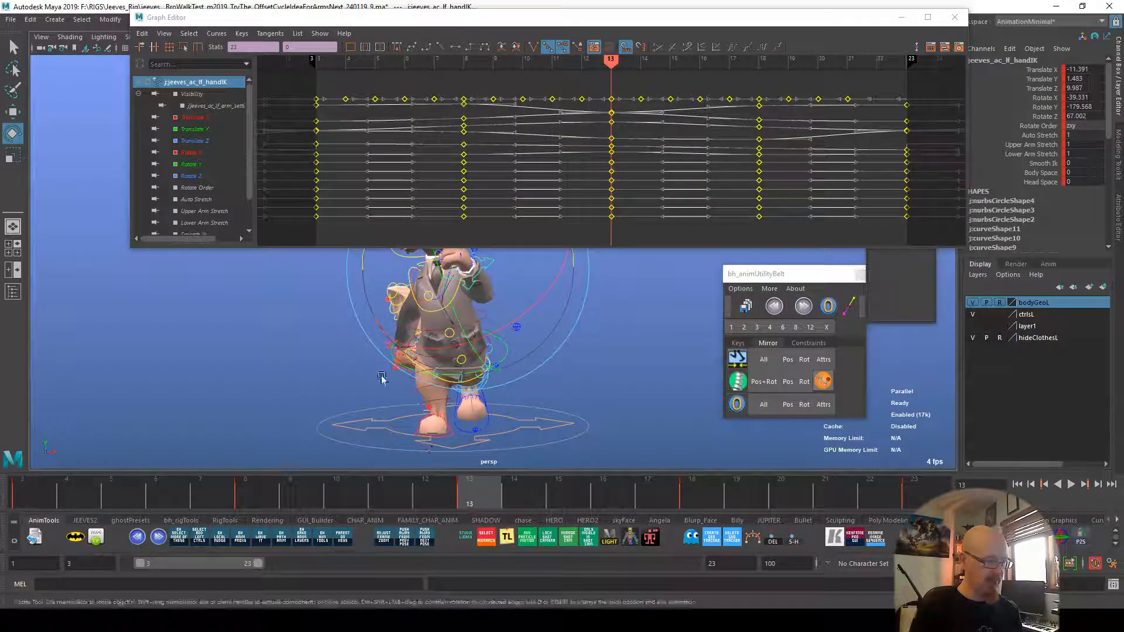
Step: Isolate the left hand IK control's Rotate Y curve and copy its frame 3 pose key onto frame 23
{"action": "left_click", "coordinate": [202, 166]}
{"action": "key", "text": "f"}
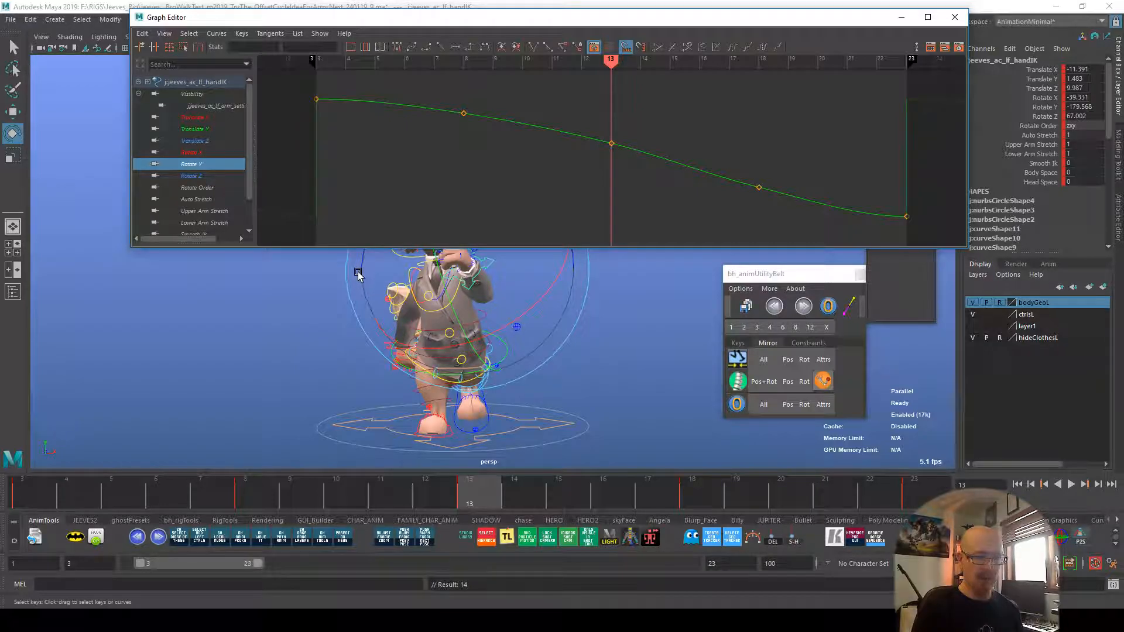
{"action": "left_click", "coordinate": [25, 497]}
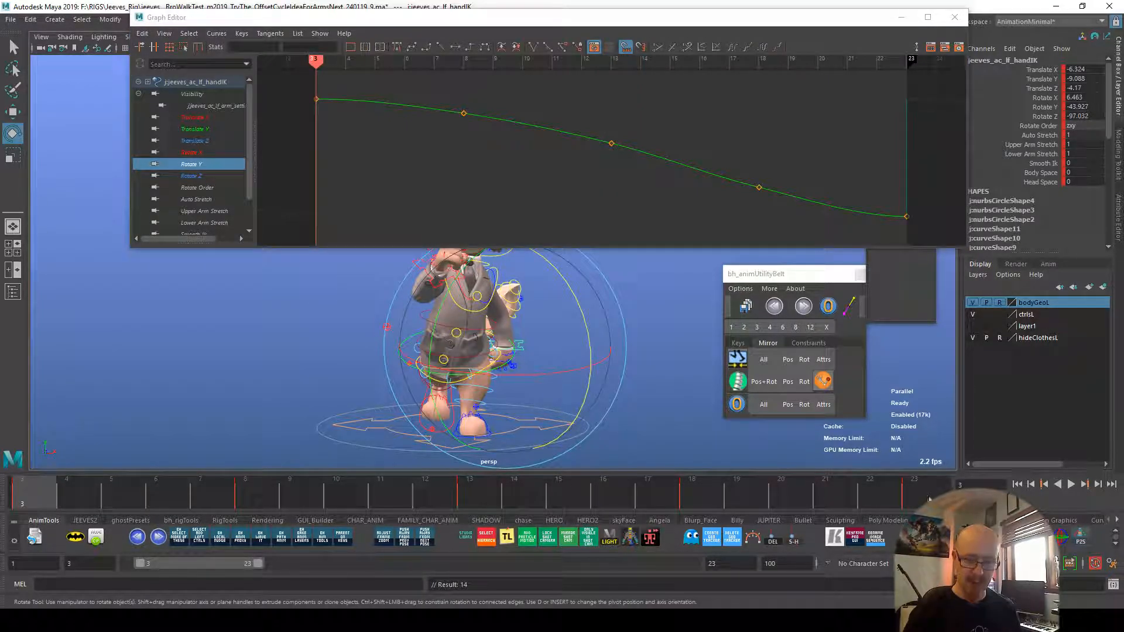
{"action": "left_click", "coordinate": [926, 498]}
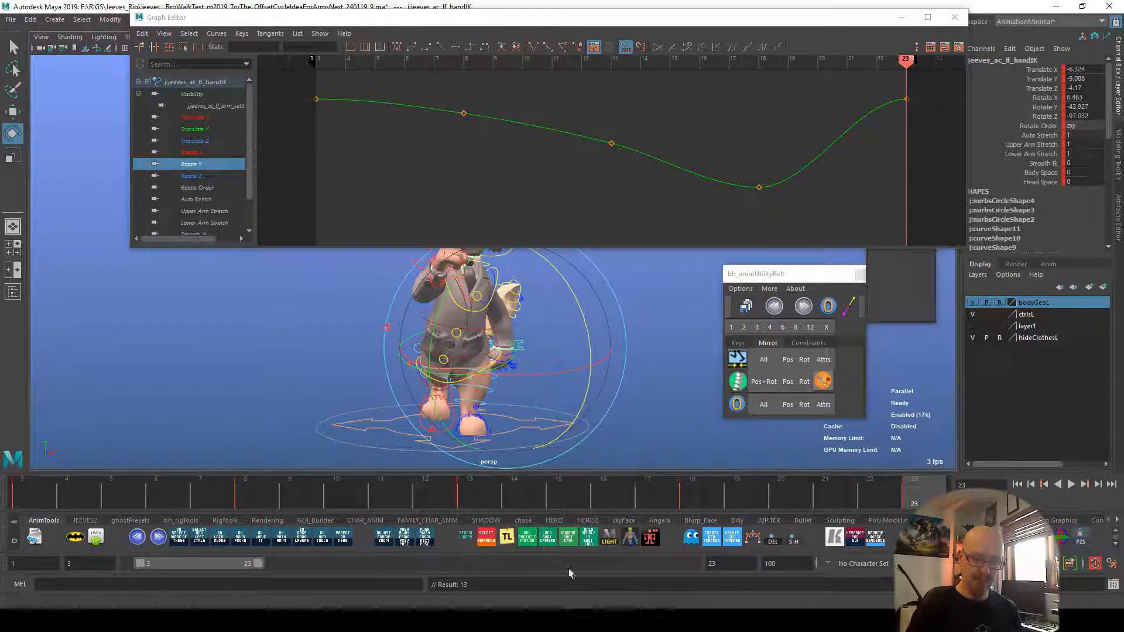
{"action": "left_click", "coordinate": [47, 495]}
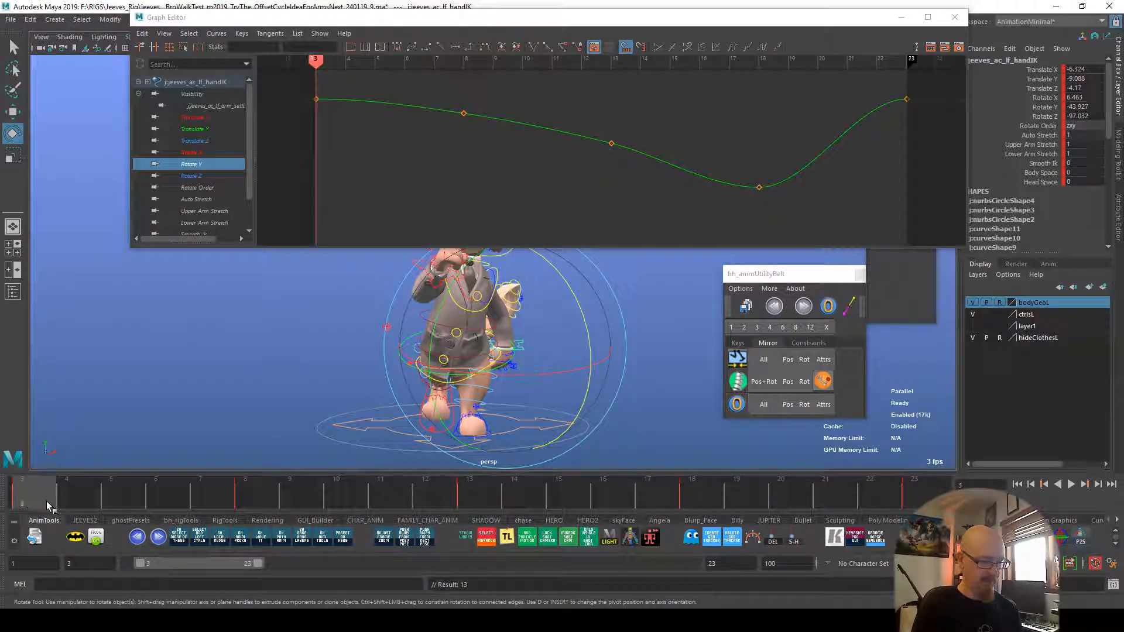
Step: Try the Euler filter again on the Rotate Y curve, play it back, and compare the hand's other rotation curves
{"action": "key", "text": "alt+v"}
{"action": "left_click_drag", "start_coordinate": [264, 488], "coordinate": [1, 491]}
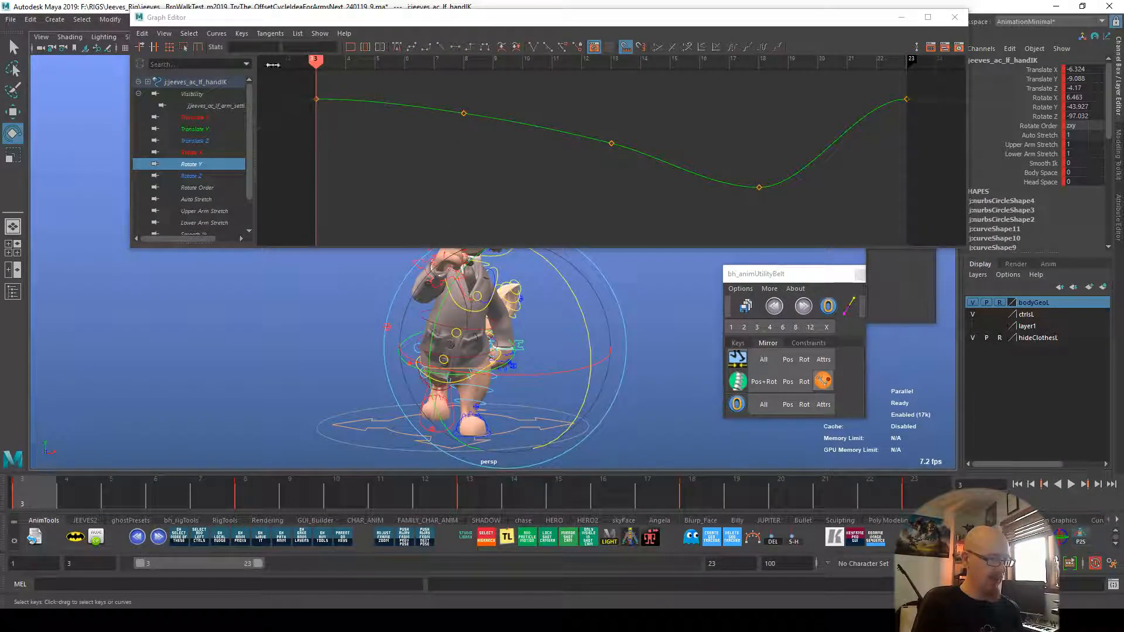
{"action": "left_click", "coordinate": [217, 34]}
{"action": "left_click", "coordinate": [266, 208]}
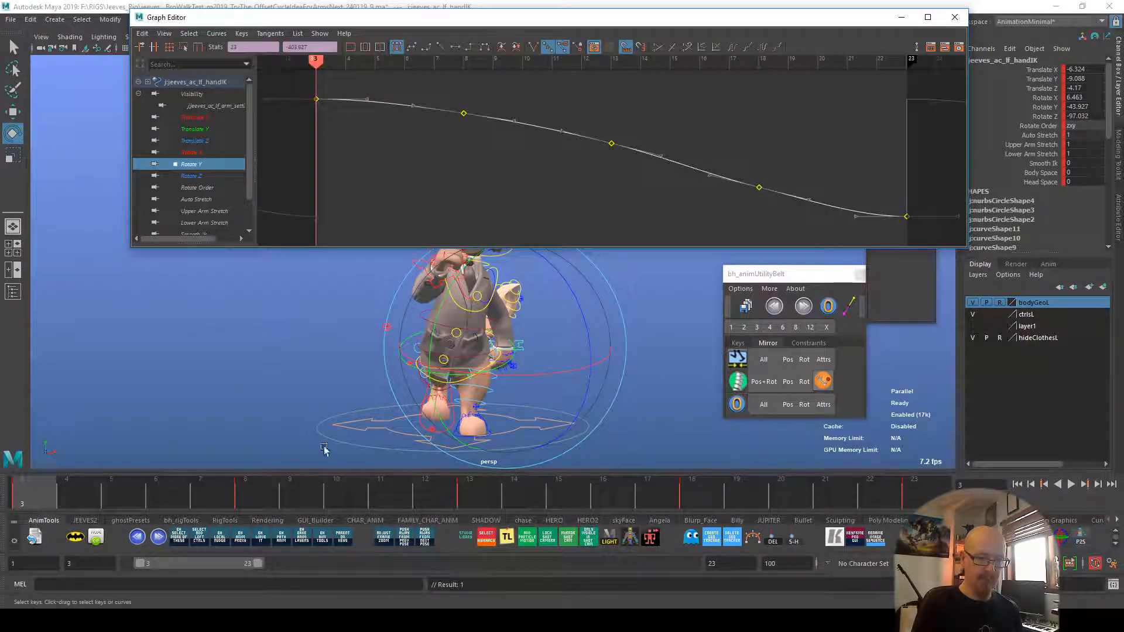
{"action": "key", "text": "alt+v"}
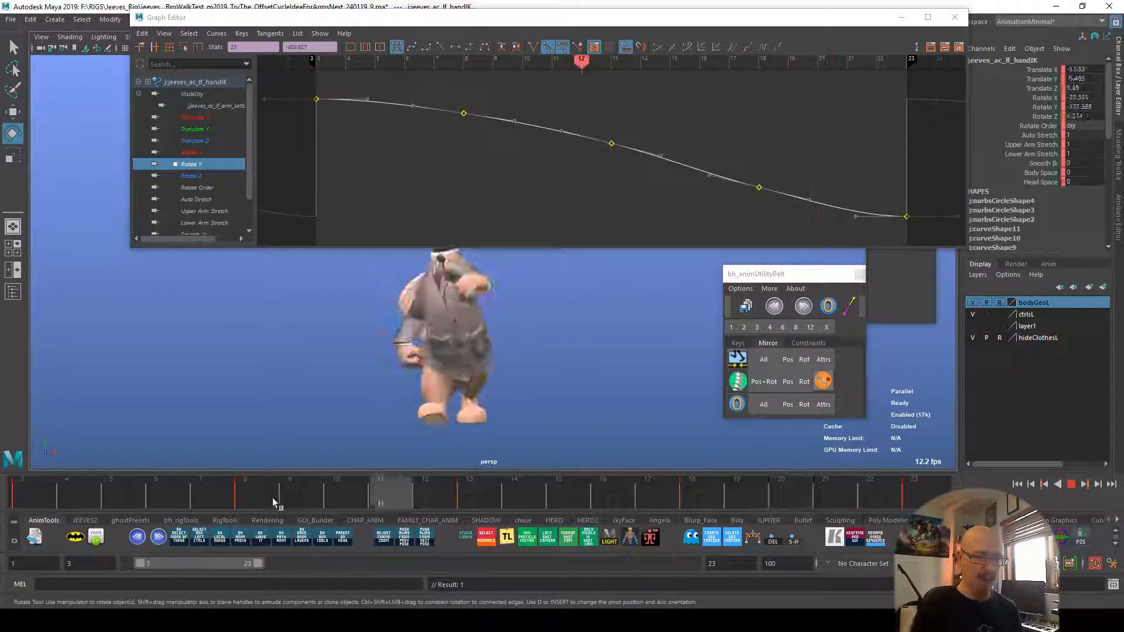
{"action": "key", "text": "Escape"}
{"action": "left_click", "coordinate": [194, 177]}
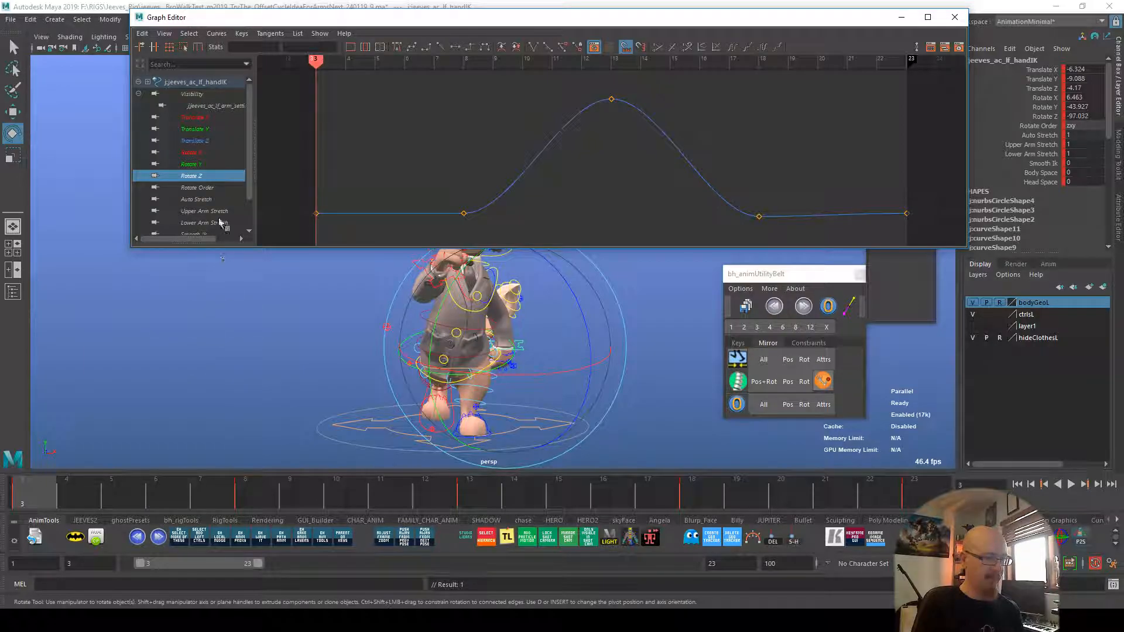
{"action": "left_click", "coordinate": [192, 153]}
{"action": "left_click", "coordinate": [193, 165]}
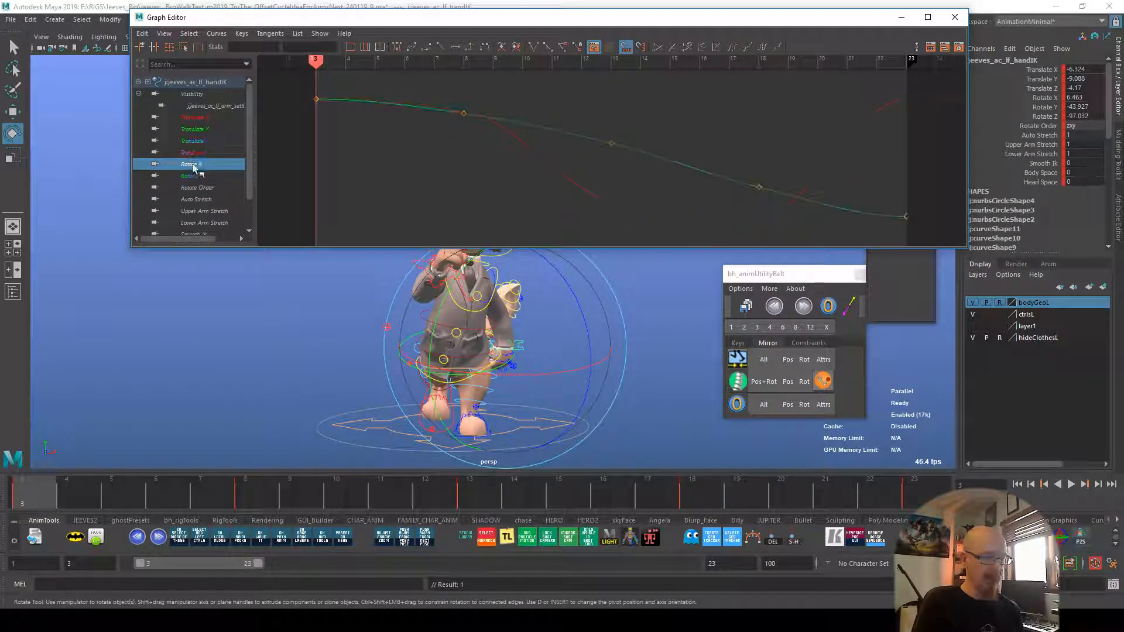
Step: Copy the left hand IK pose from frame 3 to frame 23 again and rotate the control at frame 13 to about -41, -184, 70
{"action": "left_click", "coordinate": [917, 494]}
{"action": "left_click", "coordinate": [39, 498]}
{"action": "key", "text": "alt+v"}
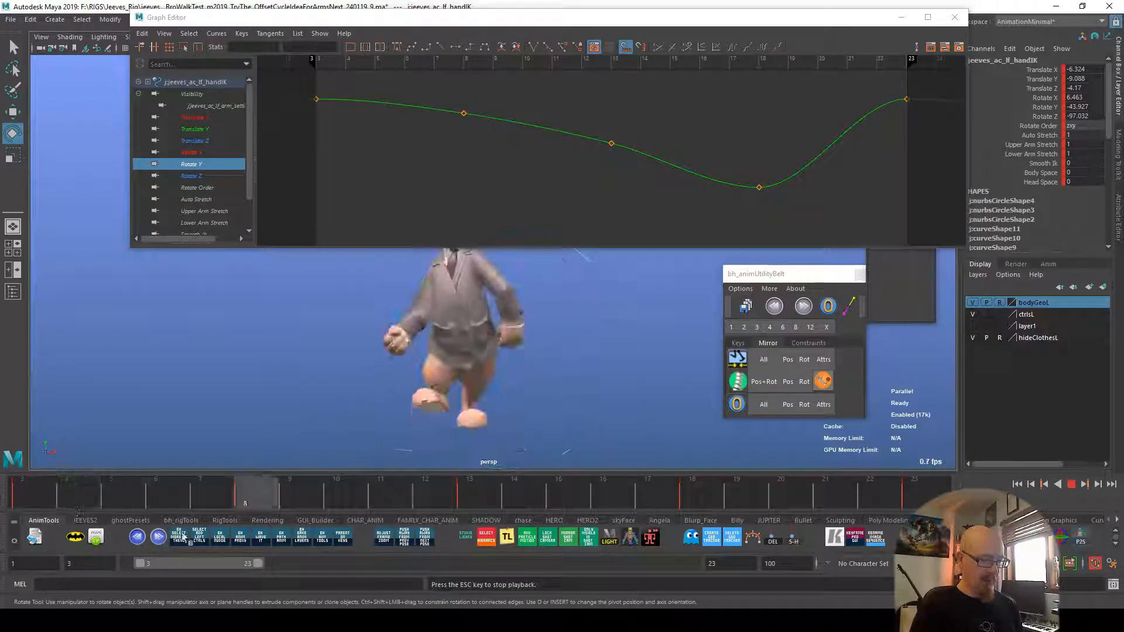
{"action": "key", "text": "alt+v"}
{"action": "mouse_move", "coordinate": [208, 493]}
{"action": "left_mouse_down"}
{"action": "mouse_move", "coordinate": [613, 508]}
{"action": "mouse_move", "coordinate": [479, 508]}
{"action": "left_mouse_up"}
{"action": "left_click_drag", "start_coordinate": [555, 350], "coordinate": [525, 315]}
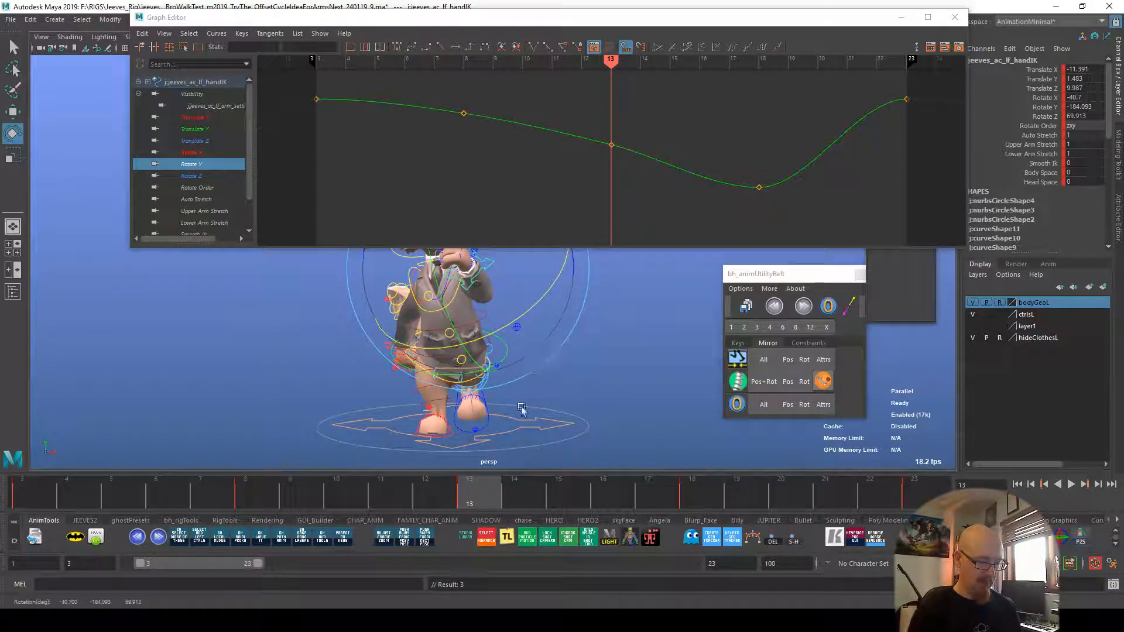
Step: Delete the left hand IK control's Rotate Y keys at frames 8, 13 and 18, keeping the end keys, and play back
{"action": "mouse_move", "coordinate": [504, 501]}
{"action": "left_mouse_down"}
{"action": "mouse_move", "coordinate": [693, 518]}
{"action": "mouse_move", "coordinate": [913, 510]}
{"action": "mouse_move", "coordinate": [713, 515]}
{"action": "left_mouse_up"}
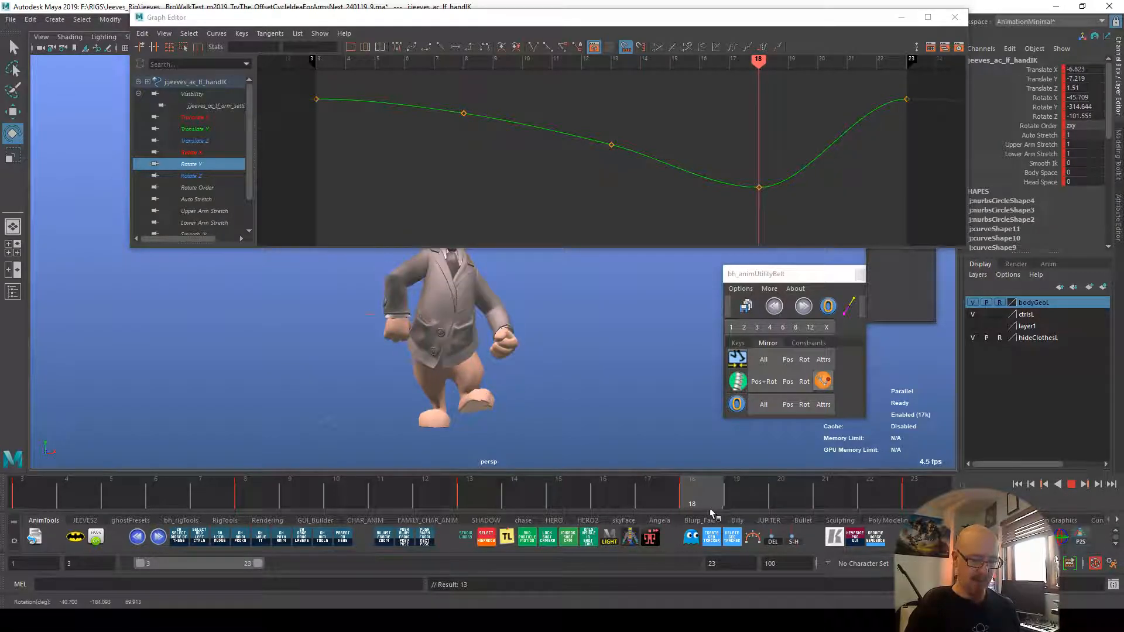
{"action": "left_click", "coordinate": [744, 182]}
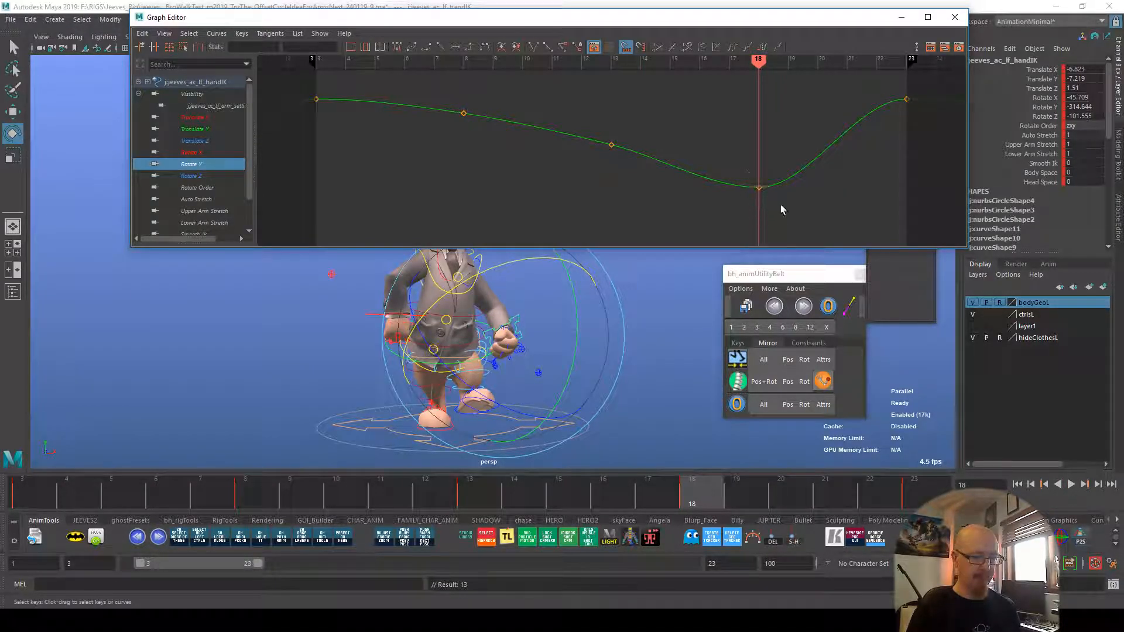
{"action": "left_click_drag", "start_coordinate": [644, 173], "coordinate": [438, 90]}
{"action": "key", "text": "Delete"}
{"action": "left_click_drag", "start_coordinate": [747, 193], "coordinate": [766, 226]}
{"action": "key", "text": "Delete"}
{"action": "key", "text": "alt+v"}
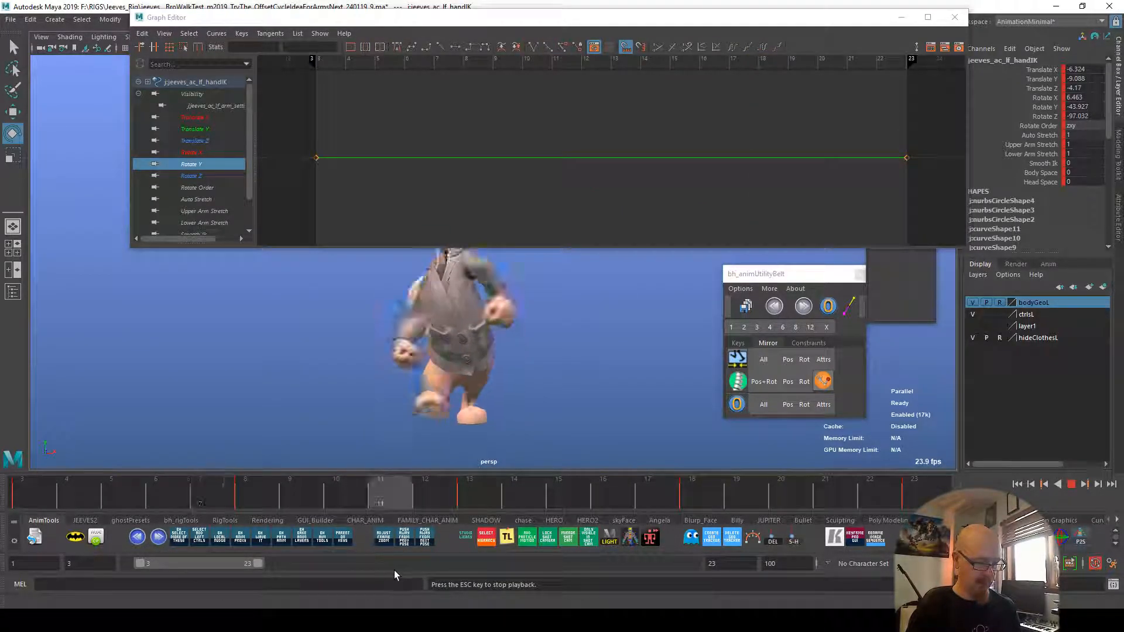
{"action": "key", "text": "alt+v"}
Step: At frame 8, rotate the left hand IK control to about 17, -43, -90
{"action": "left_click", "coordinate": [42, 478]}
{"action": "left_click_drag", "start_coordinate": [42, 477], "coordinate": [247, 500]}
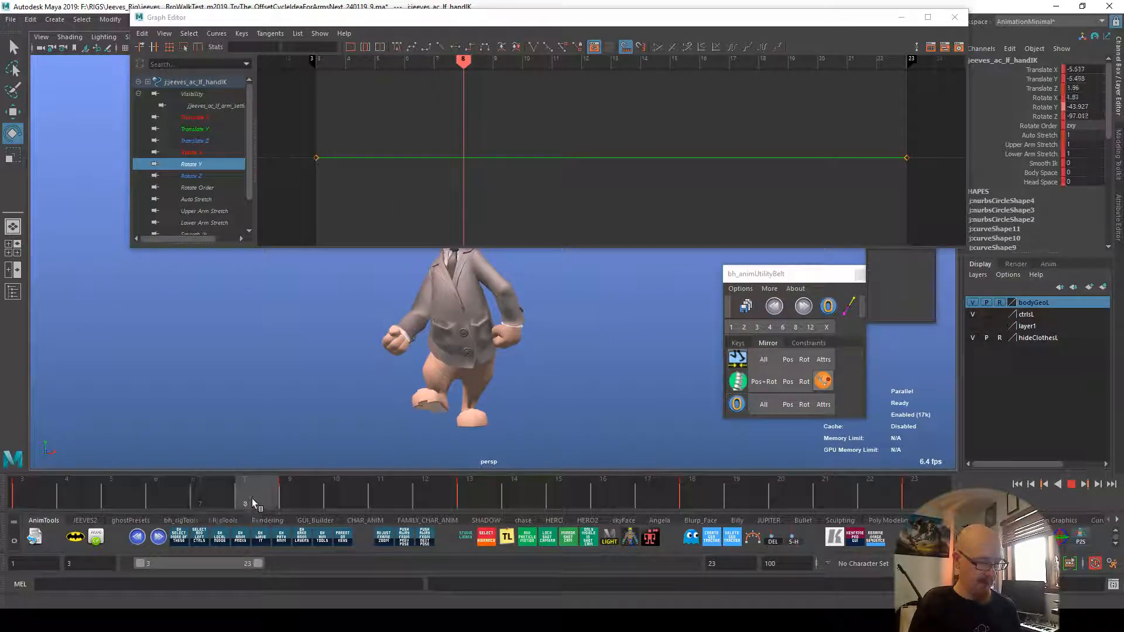
{"action": "left_click_drag", "start_coordinate": [594, 316], "coordinate": [572, 352]}
Step: At frame 13, try rotating the left hand IK control and undo the recent rotation and selection changes
{"action": "left_click_drag", "start_coordinate": [324, 496], "coordinate": [473, 503]}
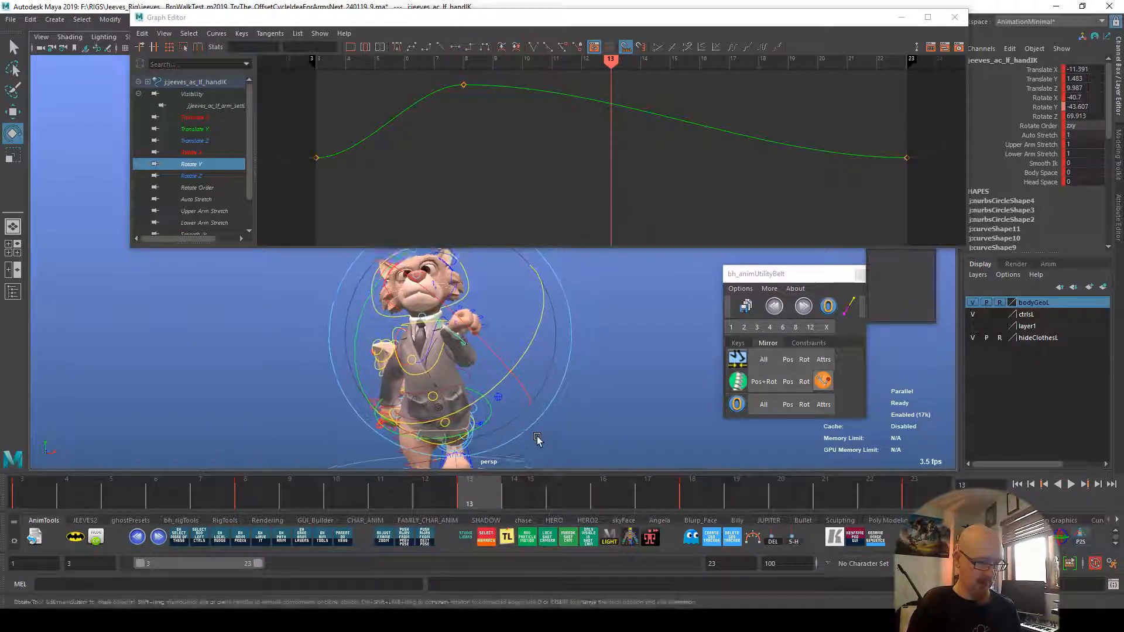
{"action": "left_click_drag", "start_coordinate": [541, 315], "coordinate": [514, 363]}
{"action": "left_click", "coordinate": [502, 268]}
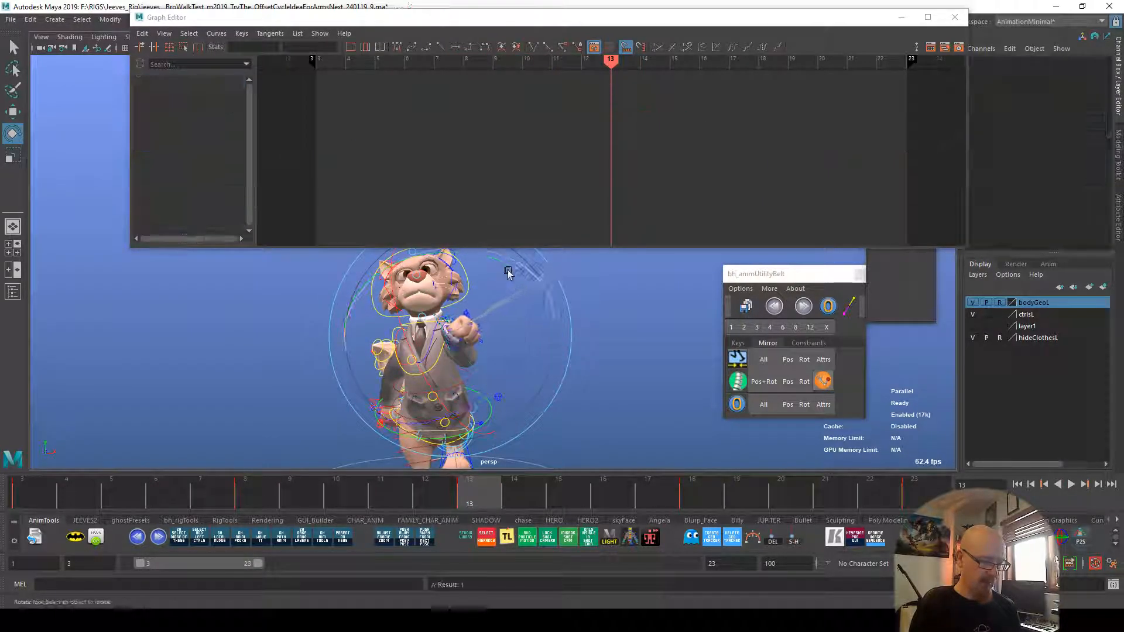
{"action": "left_click", "coordinate": [532, 276]}
{"action": "left_click", "coordinate": [496, 316]}
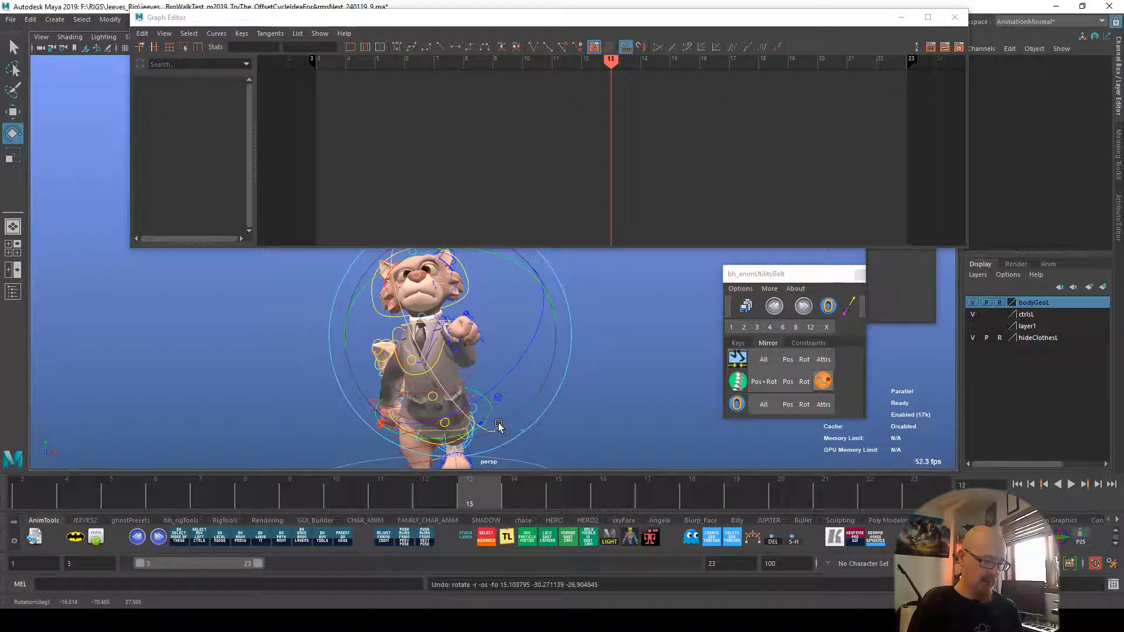
{"action": "key", "text": "ctrl+z"}
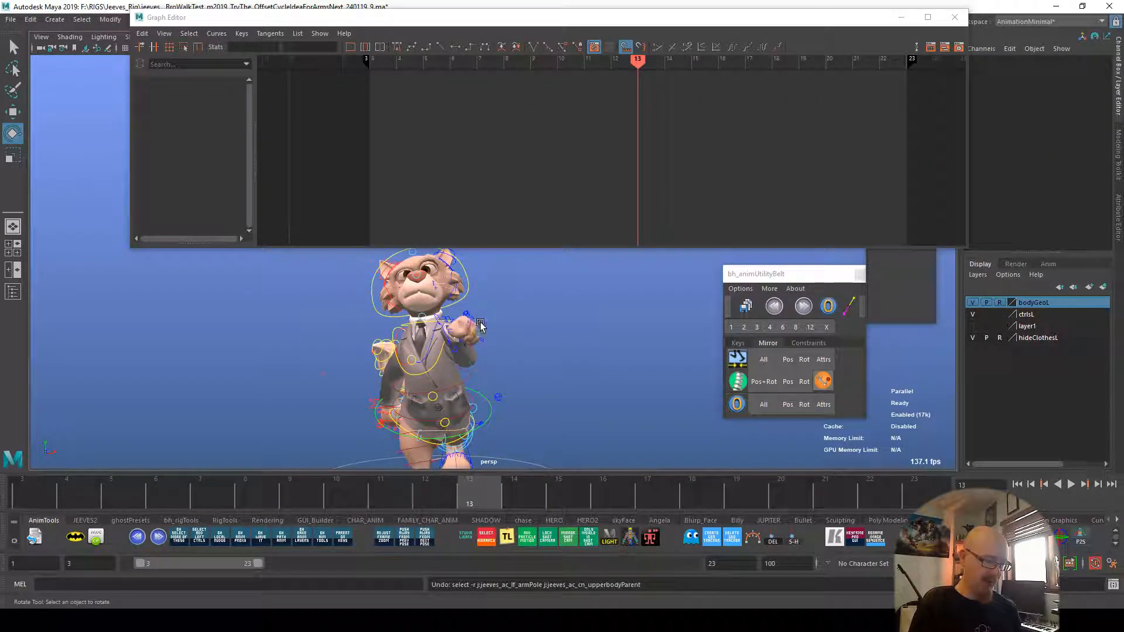
Step: Rotate the left hand IK control at frame 13 to about -33, -152, 71, undoing stray attempts, and check it in playback
{"action": "left_click", "coordinate": [475, 326]}
{"action": "left_click_drag", "start_coordinate": [536, 292], "coordinate": [498, 253]}
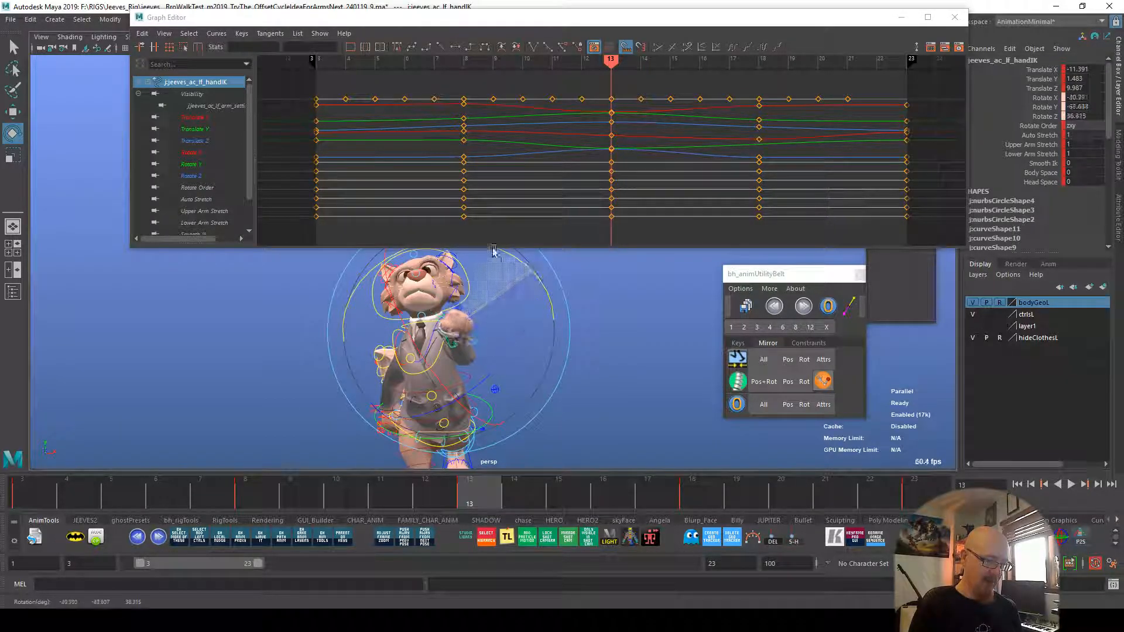
{"action": "key", "text": "ctrl+z"}
{"action": "left_click_drag", "start_coordinate": [529, 372], "coordinate": [475, 401]}
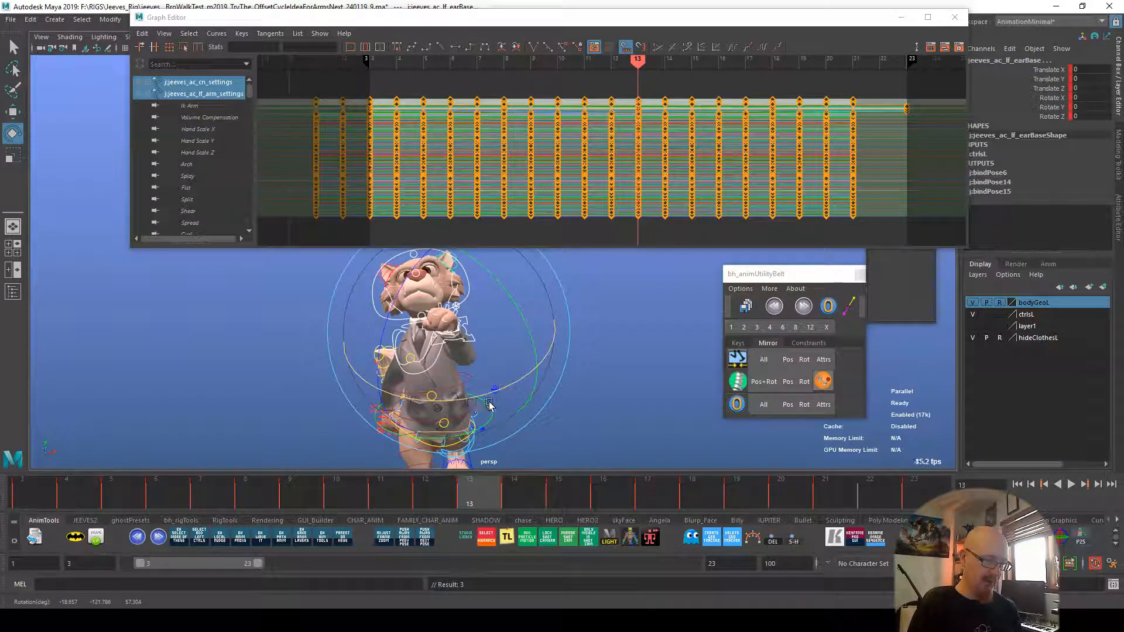
{"action": "key", "text": "ctrl+z"}
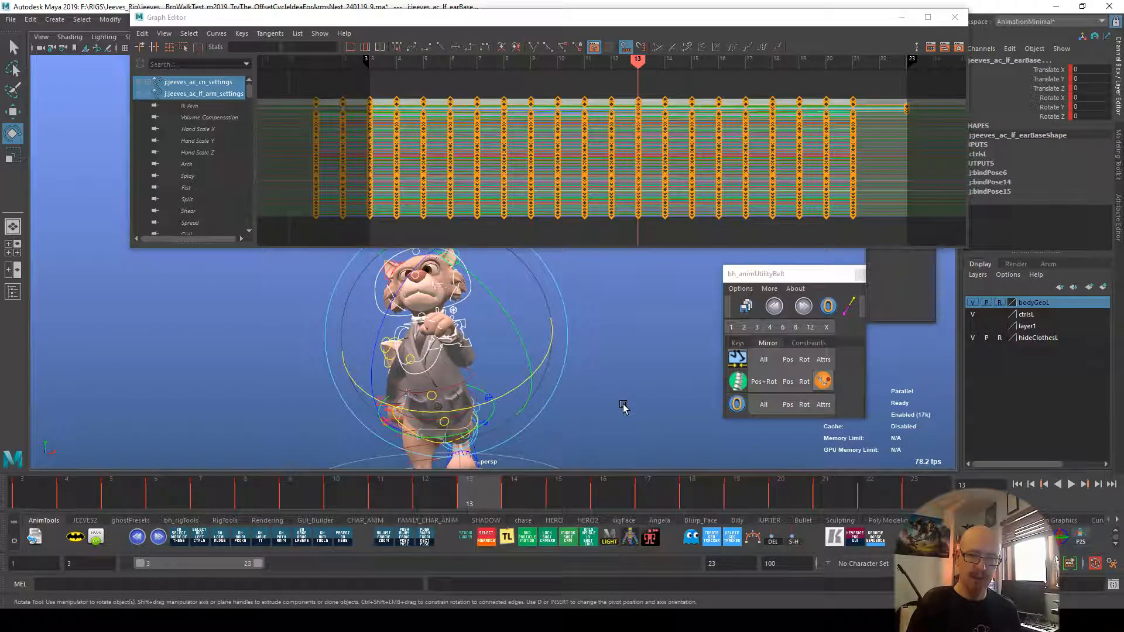
{"action": "key", "text": "ctrl+z"}
{"action": "key", "text": "ctrl+z"}
{"action": "left_click_drag", "start_coordinate": [515, 387], "coordinate": [493, 398]}
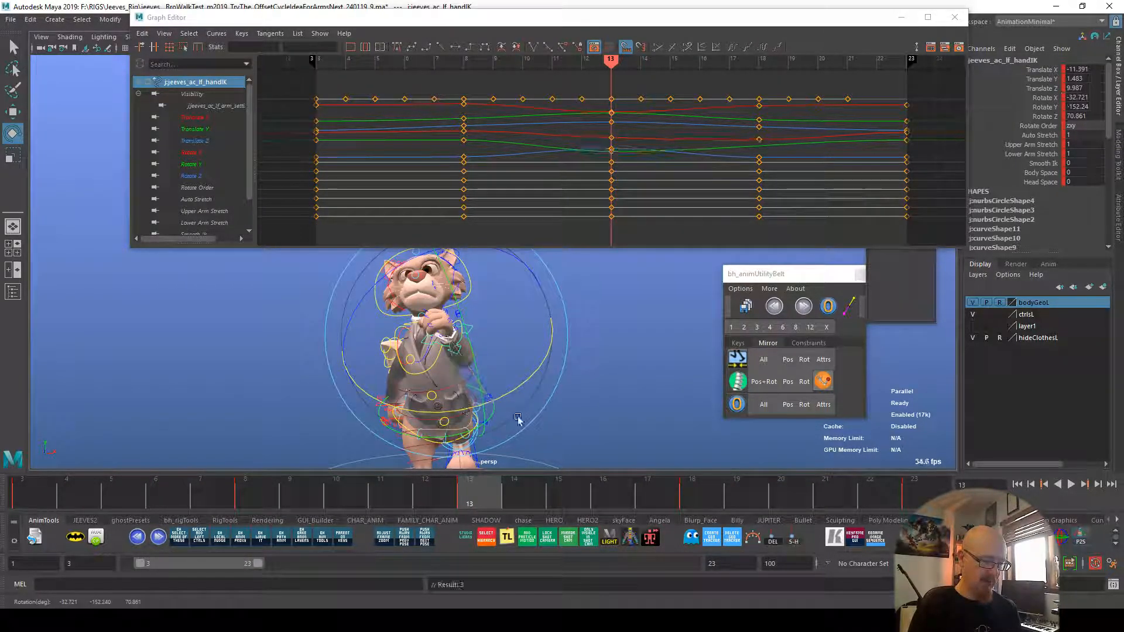
{"action": "key", "text": "alt+v"}
{"action": "key", "text": "alt+v"}
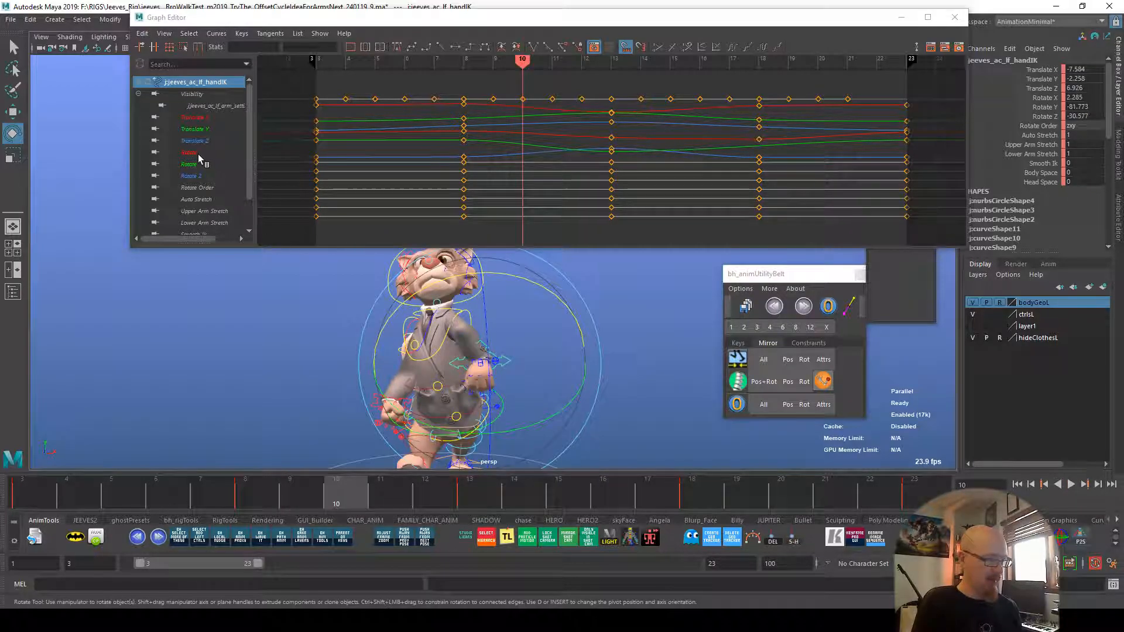
Step: At frame 8, move the left hand IK control to about -5.3, -5.3, 3.7, rotate it to about 19, -54, -93, and play back
{"action": "left_click", "coordinate": [198, 164]}
{"action": "mouse_move", "coordinate": [443, 505]}
{"action": "left_mouse_down"}
{"action": "mouse_move", "coordinate": [43, 483]}
{"action": "mouse_move", "coordinate": [247, 507]}
{"action": "left_mouse_up"}
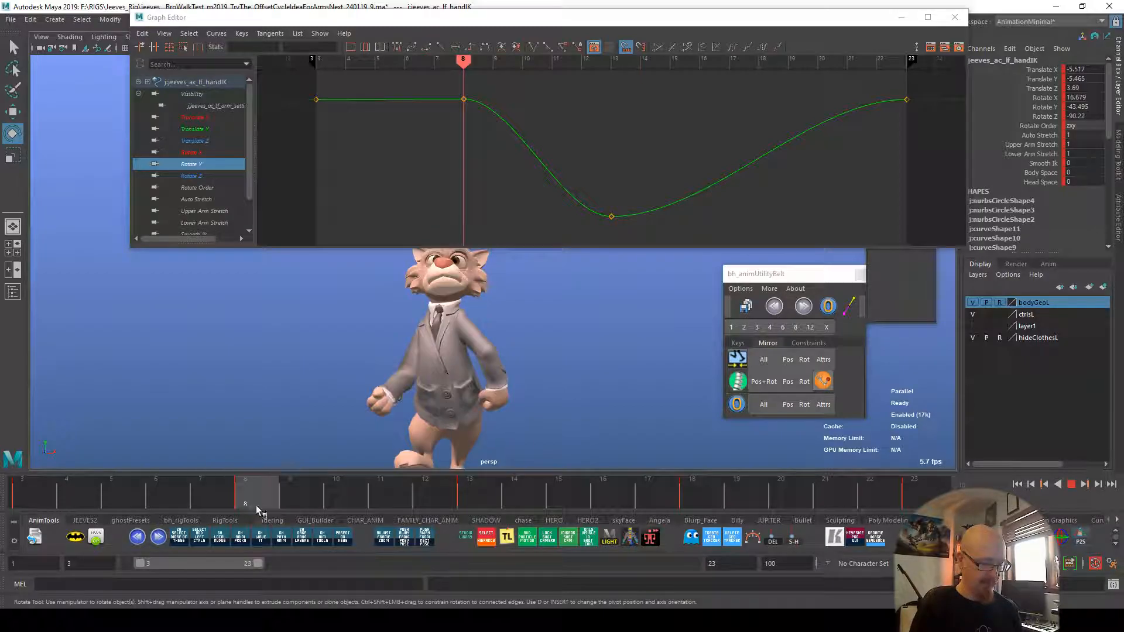
{"action": "key", "text": "w"}
{"action": "key", "text": "e"}
{"action": "left_click_drag", "start_coordinate": [546, 396], "coordinate": [526, 417]}
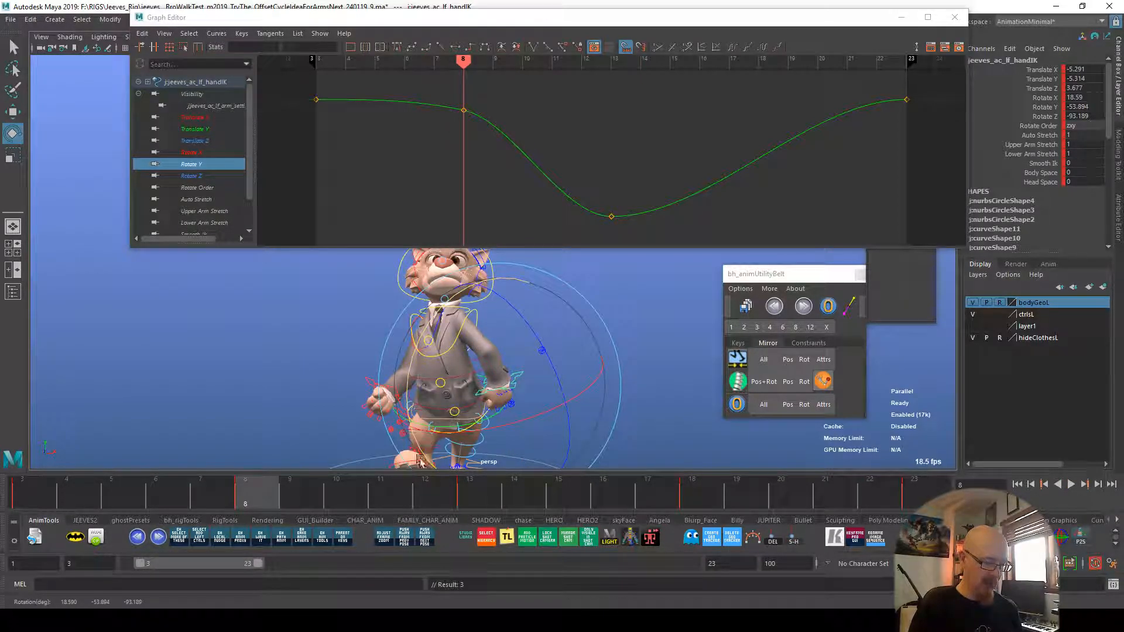
{"action": "key", "text": "alt+v"}
Step: At frame 18, rotate the left hand IK control to about -31, -76, -74
{"action": "left_click_drag", "start_coordinate": [461, 496], "coordinate": [713, 505]}
{"action": "left_click_drag", "start_coordinate": [585, 436], "coordinate": [540, 396]}
{"action": "left_click_drag", "start_coordinate": [543, 449], "coordinate": [519, 436]}
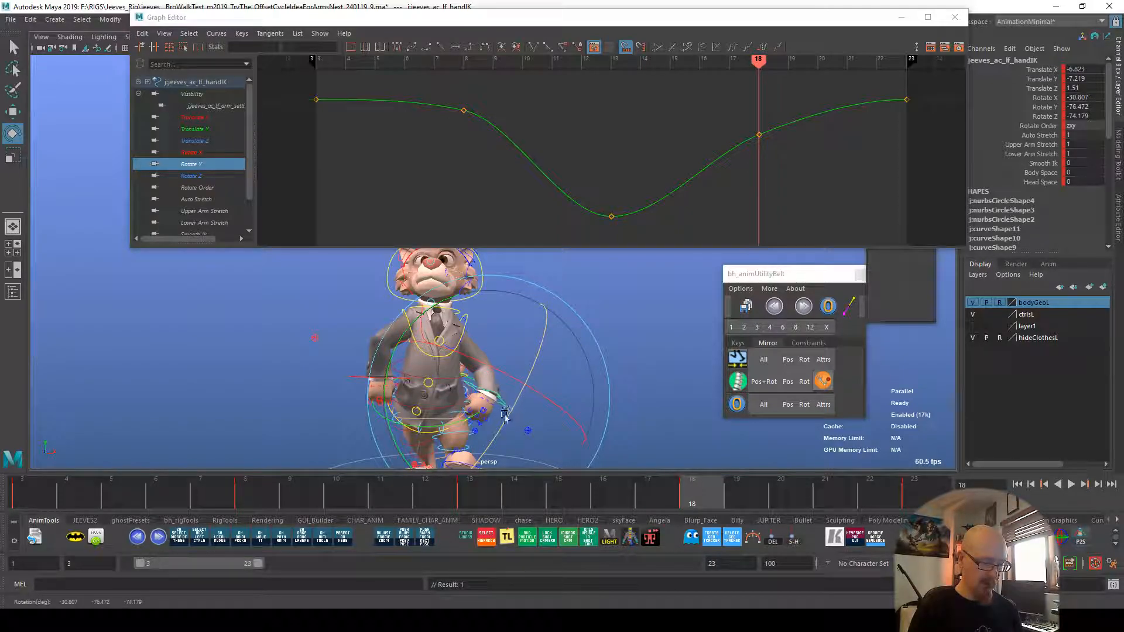
Step: Rotate the left hand IK control at frame 18 to about -14, -30, -67, check it in playback, and close the Graph Editor
{"action": "left_click_drag", "start_coordinate": [587, 398], "coordinate": [543, 426]}
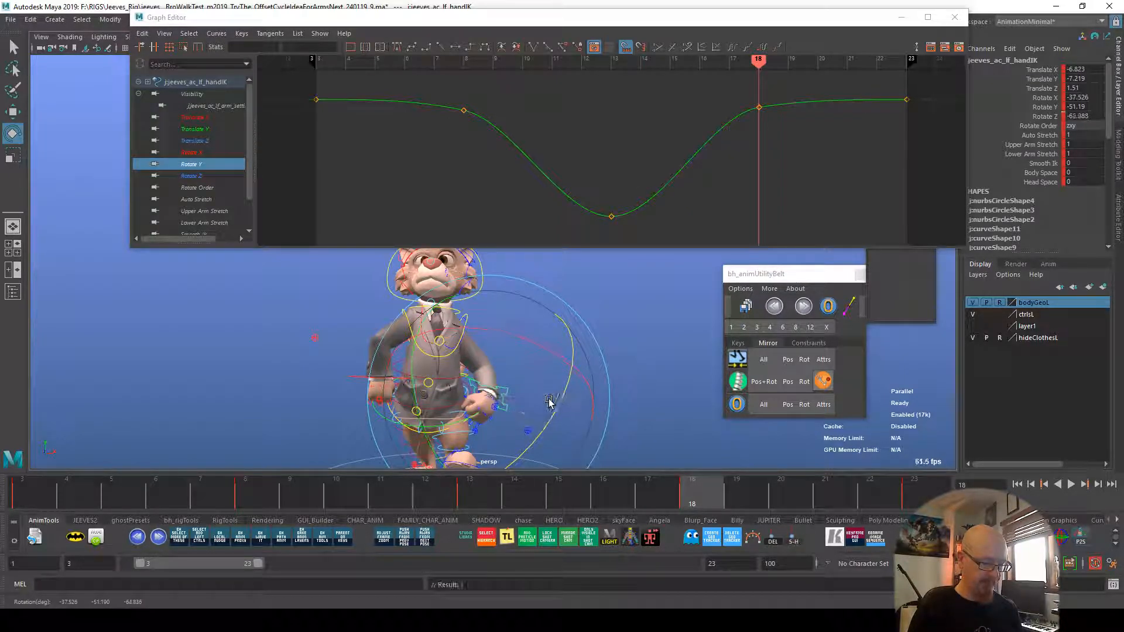
{"action": "left_click_drag", "start_coordinate": [439, 456], "coordinate": [467, 456]}
{"action": "mouse_move", "coordinate": [578, 405]}
{"action": "left_mouse_down"}
{"action": "mouse_move", "coordinate": [572, 359]}
{"action": "mouse_move", "coordinate": [578, 402]}
{"action": "left_mouse_up"}
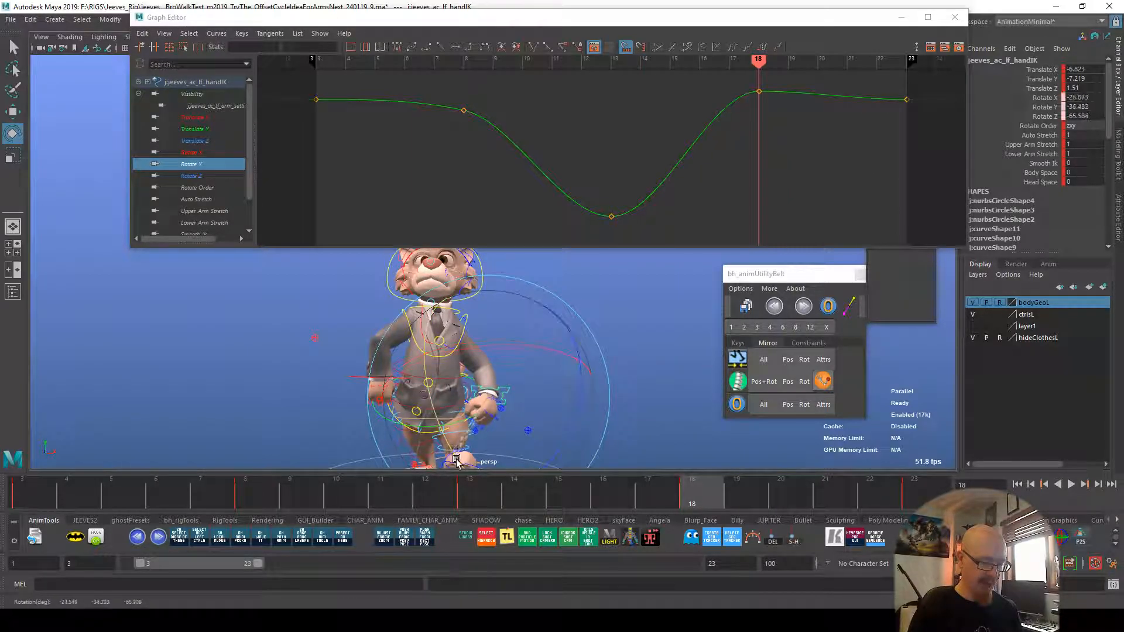
{"action": "key", "text": "alt+v"}
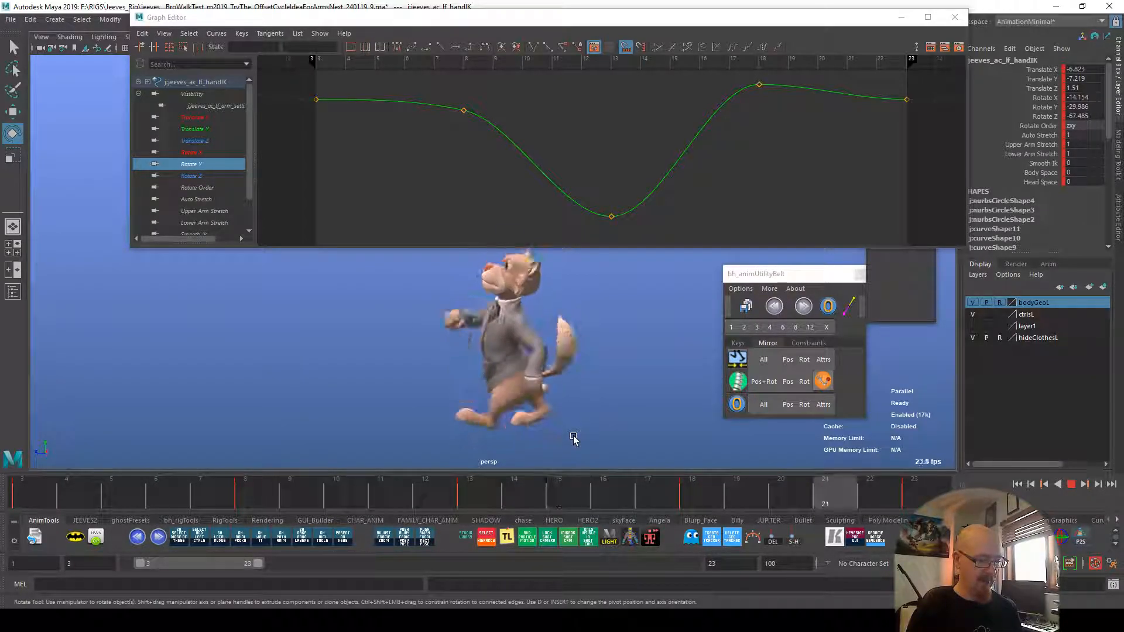
{"action": "key", "text": "alt+v"}
{"action": "left_click", "coordinate": [954, 17]}
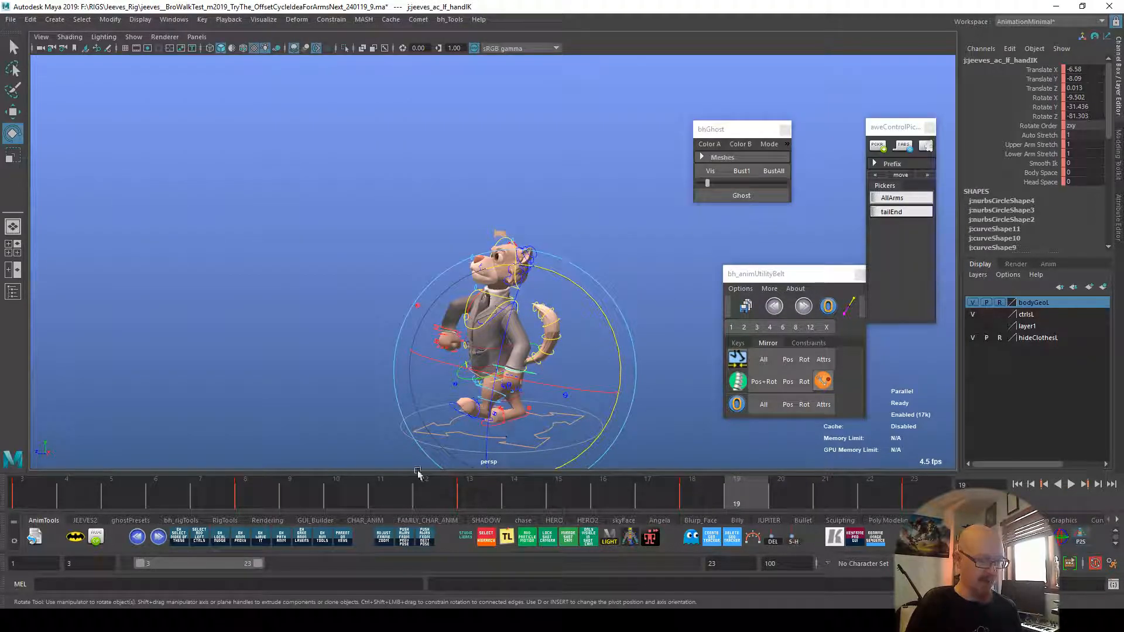
Step: Show the character from the front at frame 8 and save the scene as the incremental version ending in 240119_10.ma
{"action": "left_click", "coordinate": [13, 507]}
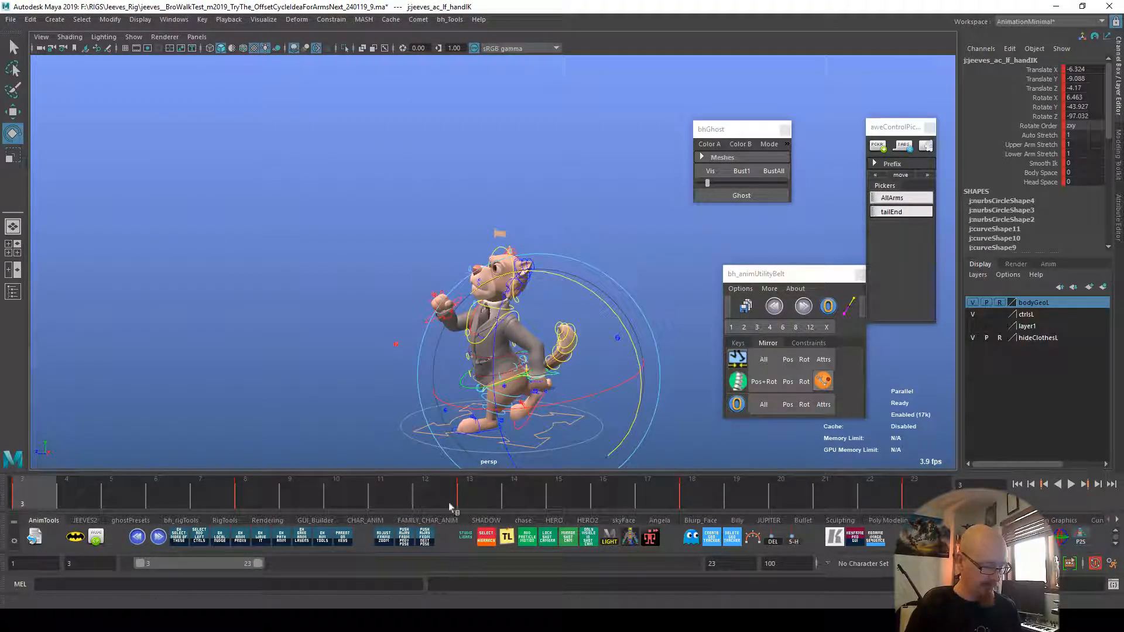
{"action": "left_click", "coordinate": [258, 503]}
{"action": "left_click_drag", "start_coordinate": [414, 446], "coordinate": [546, 435], "text": "alt"}
{"action": "right_click_drag", "start_coordinate": [547, 435], "coordinate": [709, 434], "text": "alt"}
{"action": "middle_click_drag", "start_coordinate": [708, 434], "coordinate": [688, 352], "text": "alt"}
{"action": "left_click", "coordinate": [689, 354]}
{"action": "key", "text": "ctrl+alt+s"}
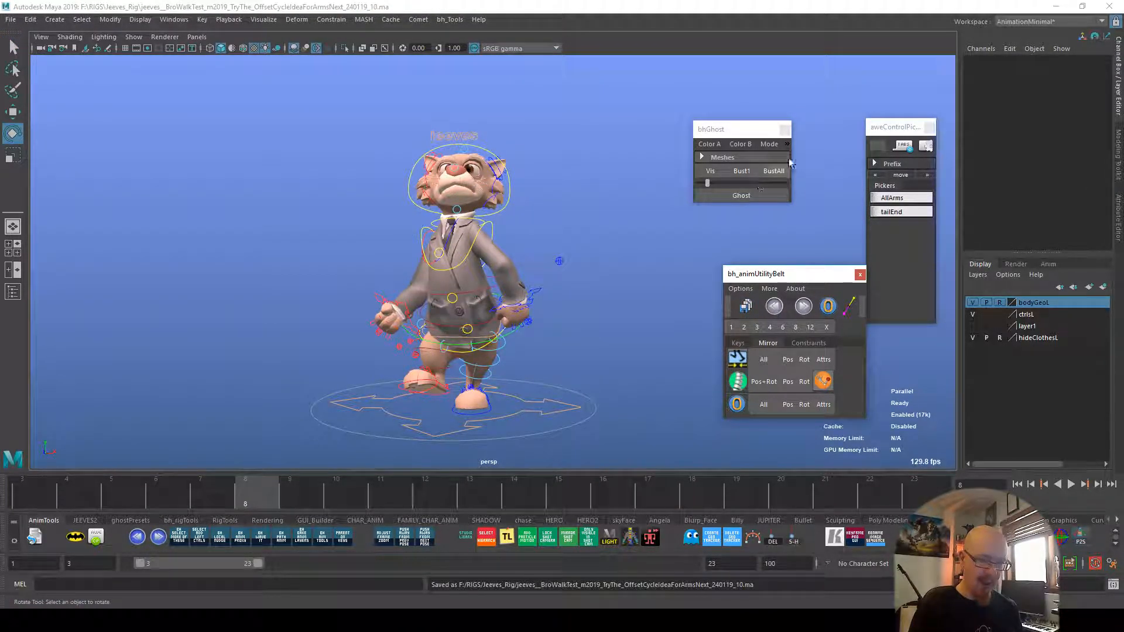
Step: Select all the arm controls, review the arm swing by playing and scrubbing, and deselect them at frame 8
{"action": "left_click", "coordinate": [891, 198]}
{"action": "key", "text": "alt+v"}
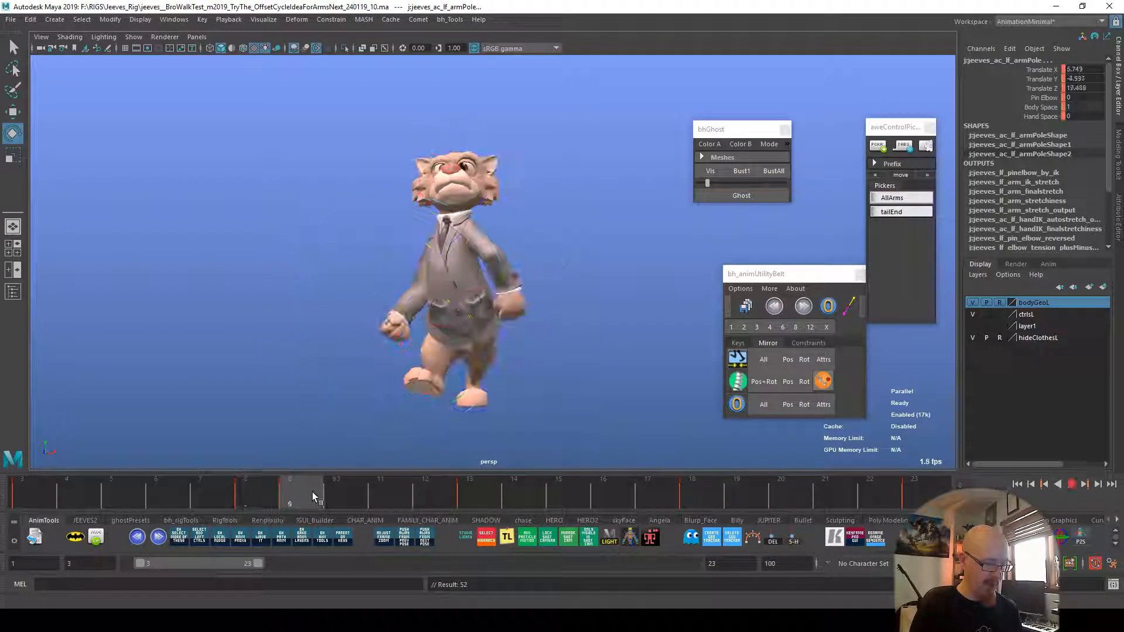
{"action": "mouse_move", "coordinate": [571, 508]}
{"action": "left_mouse_down"}
{"action": "mouse_move", "coordinate": [711, 493]}
{"action": "mouse_move", "coordinate": [581, 482]}
{"action": "mouse_move", "coordinate": [256, 498]}
{"action": "left_mouse_up"}
{"action": "key", "text": "alt+v"}
{"action": "left_click", "coordinate": [452, 455]}
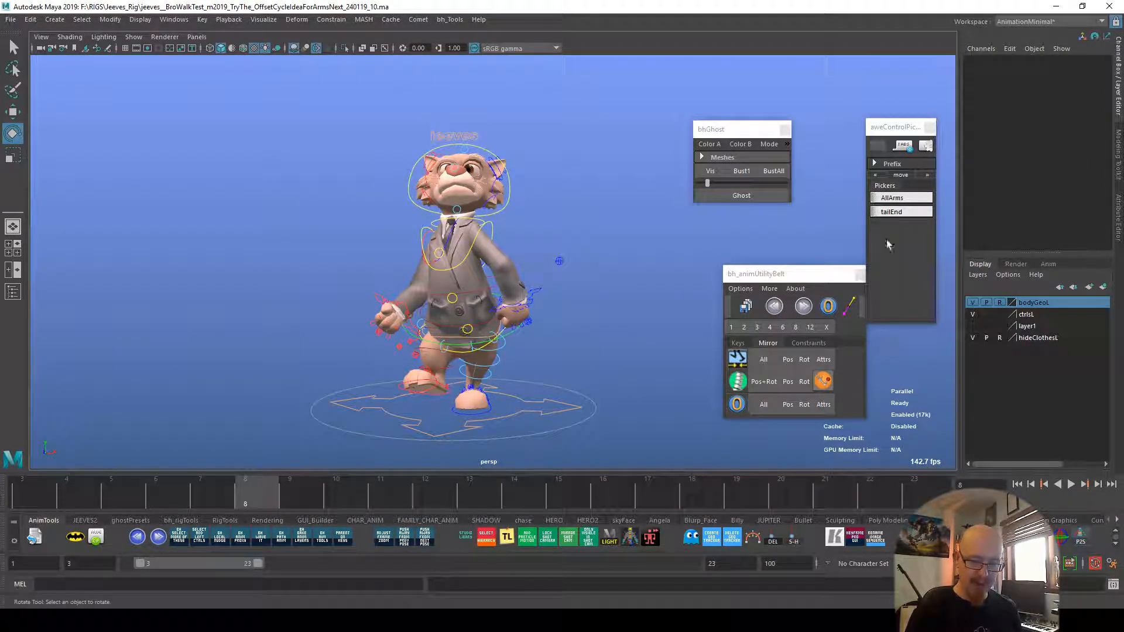
Step: Create a ghost of the frame 8 pose, mirror it by setting the bhGhosts group's Scale X to -1, and hide the clothes layer
{"action": "left_click", "coordinate": [757, 194]}
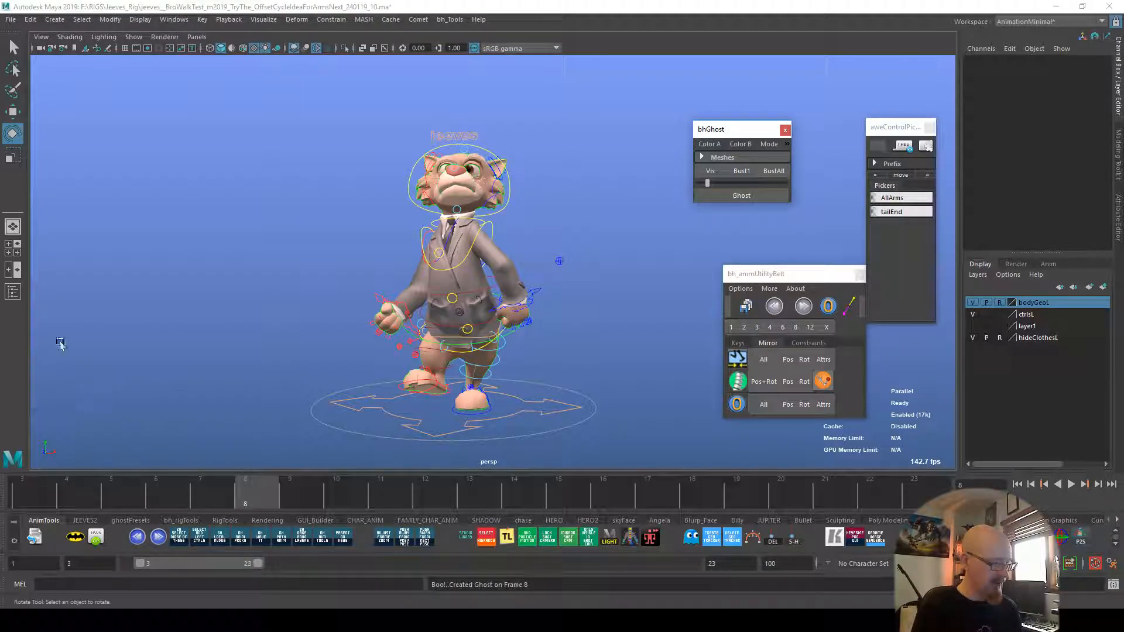
{"action": "left_click", "coordinate": [13, 291]}
{"action": "left_click", "coordinate": [202, 291]}
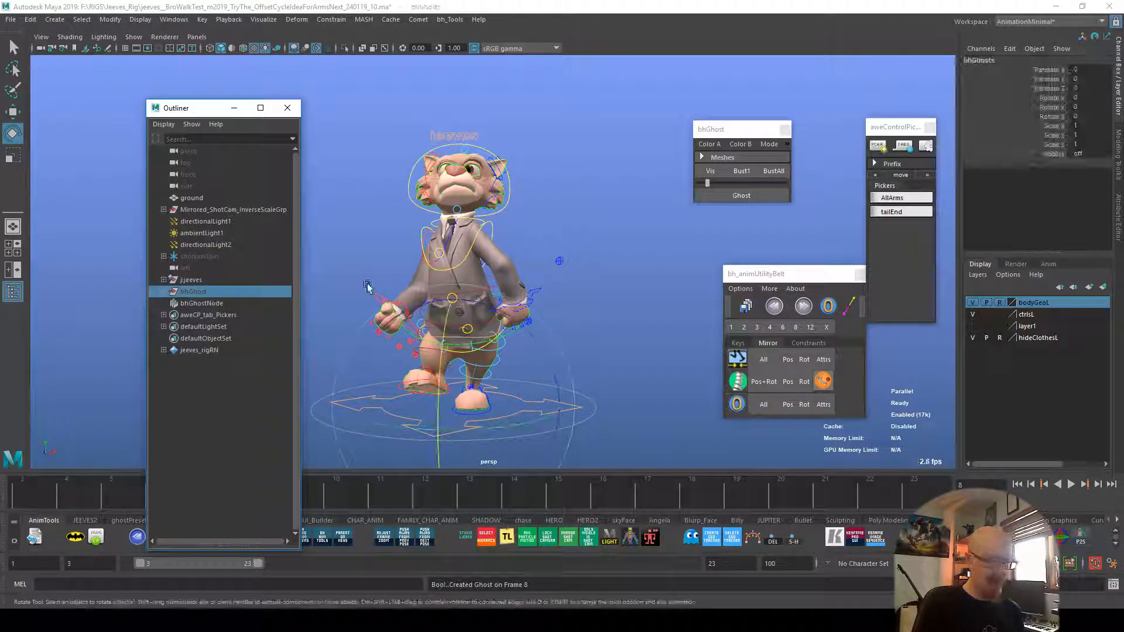
{"action": "type", "text": "-1"}
{"action": "key", "text": "Return"}
{"action": "left_click", "coordinate": [972, 338]}
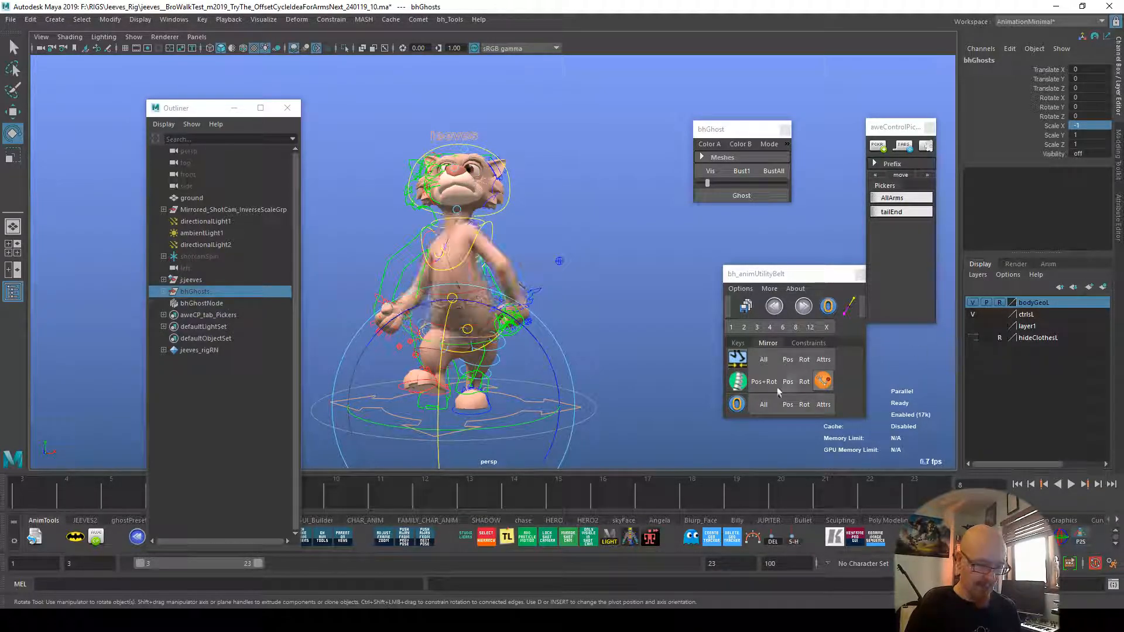
{"action": "left_click", "coordinate": [287, 107]}
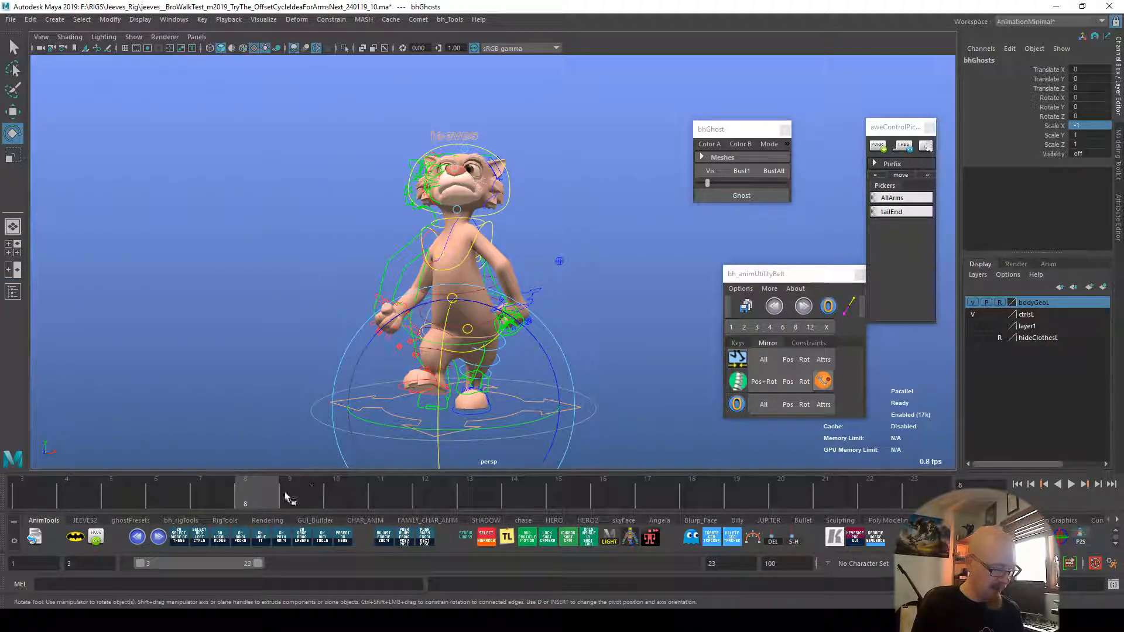
Step: At frame 18, move the right hand IK control to about -5.8, -5.3, -3.4 to match the mirrored ghost
{"action": "key", "text": "alt+v"}
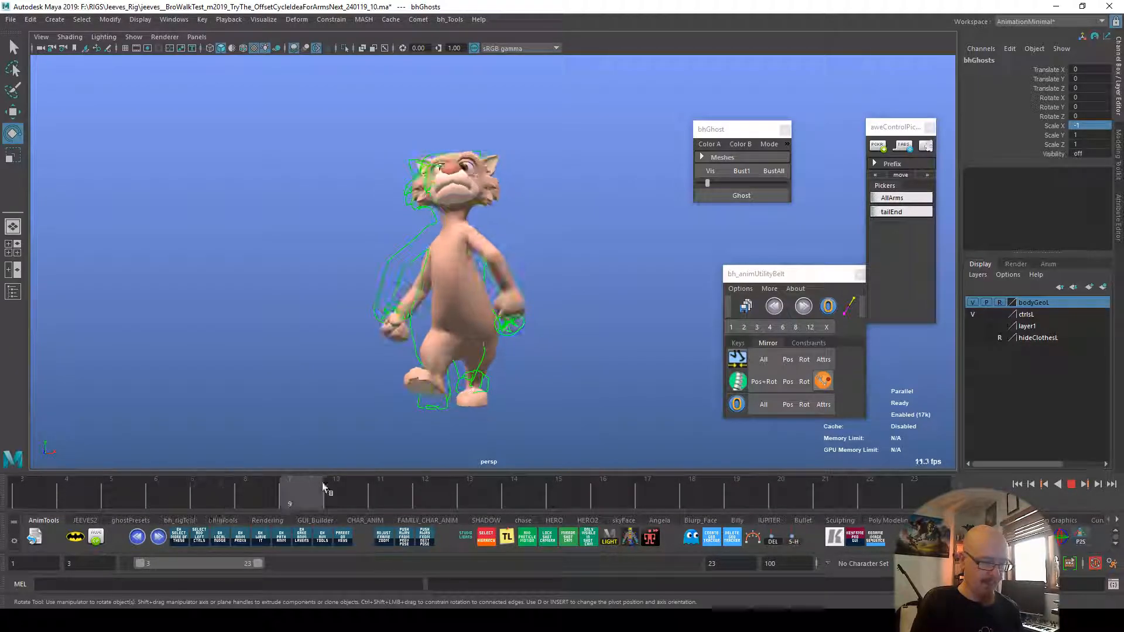
{"action": "left_click_drag", "start_coordinate": [663, 513], "coordinate": [697, 496]}
{"action": "left_click", "coordinate": [608, 284]}
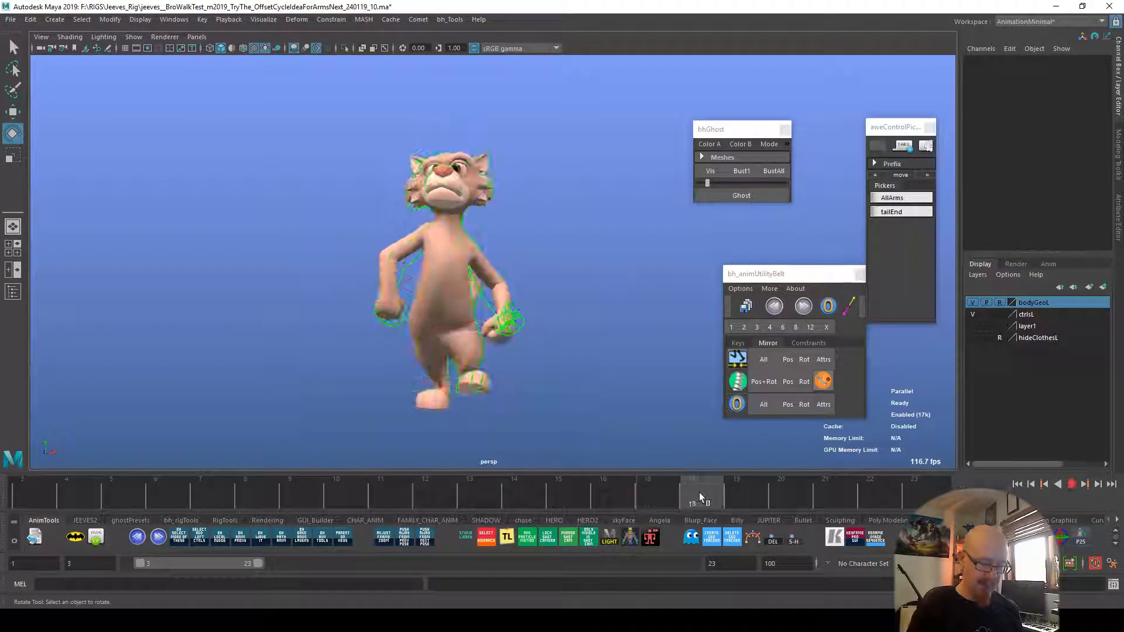
{"action": "right_click_drag", "start_coordinate": [578, 380], "coordinate": [700, 353], "text": "alt"}
{"action": "left_click_drag", "start_coordinate": [624, 376], "coordinate": [746, 381], "text": "alt"}
{"action": "left_click", "coordinate": [543, 327]}
{"action": "middle_click_drag", "start_coordinate": [619, 401], "coordinate": [650, 356], "text": "alt"}
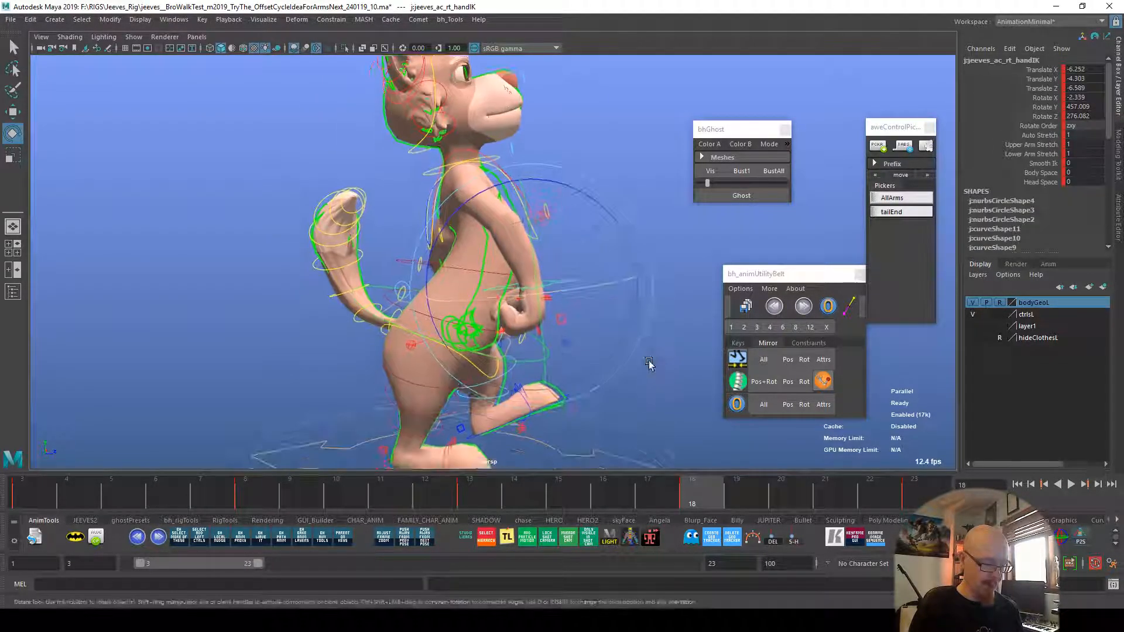
{"action": "key", "text": "w"}
{"action": "left_click_drag", "start_coordinate": [537, 281], "coordinate": [496, 296]}
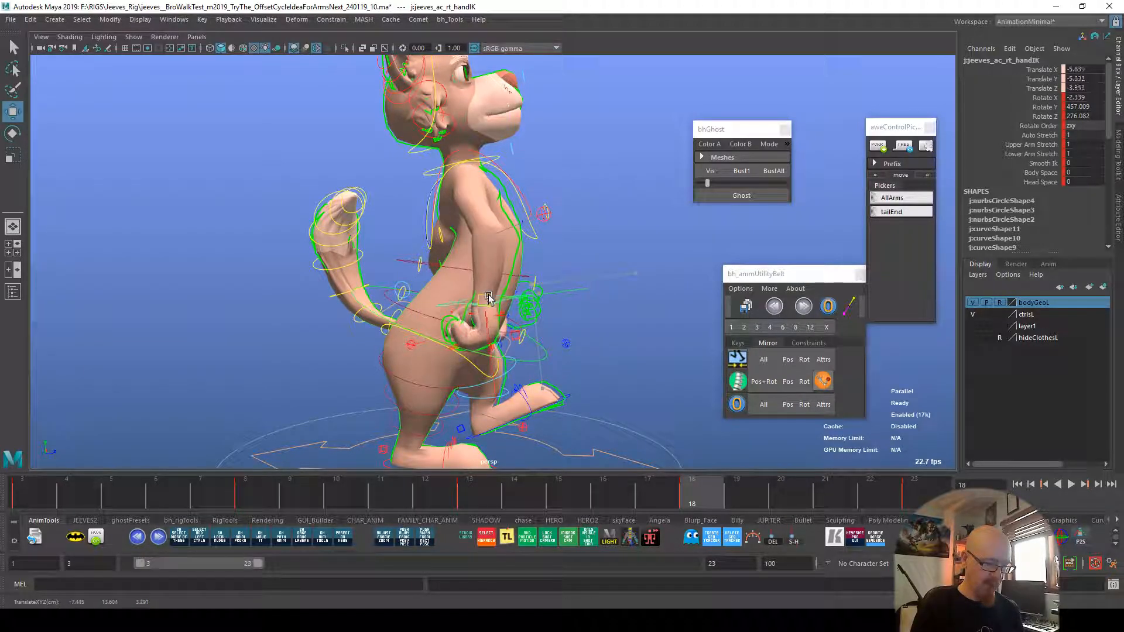
Step: Move the right arm pole control to about -6.7, -2.3, 15.7 and rotate the chest control to about -12.9, 23.9, -4.1
{"action": "left_click", "coordinate": [544, 214]}
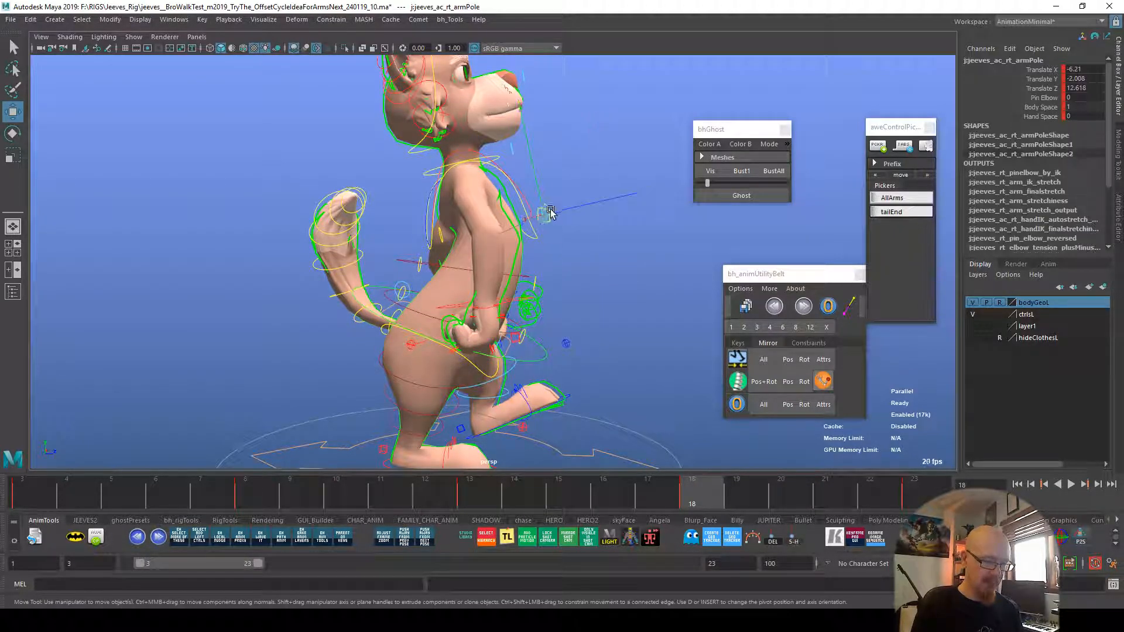
{"action": "left_click_drag", "start_coordinate": [544, 214], "coordinate": [503, 179], "text": "alt"}
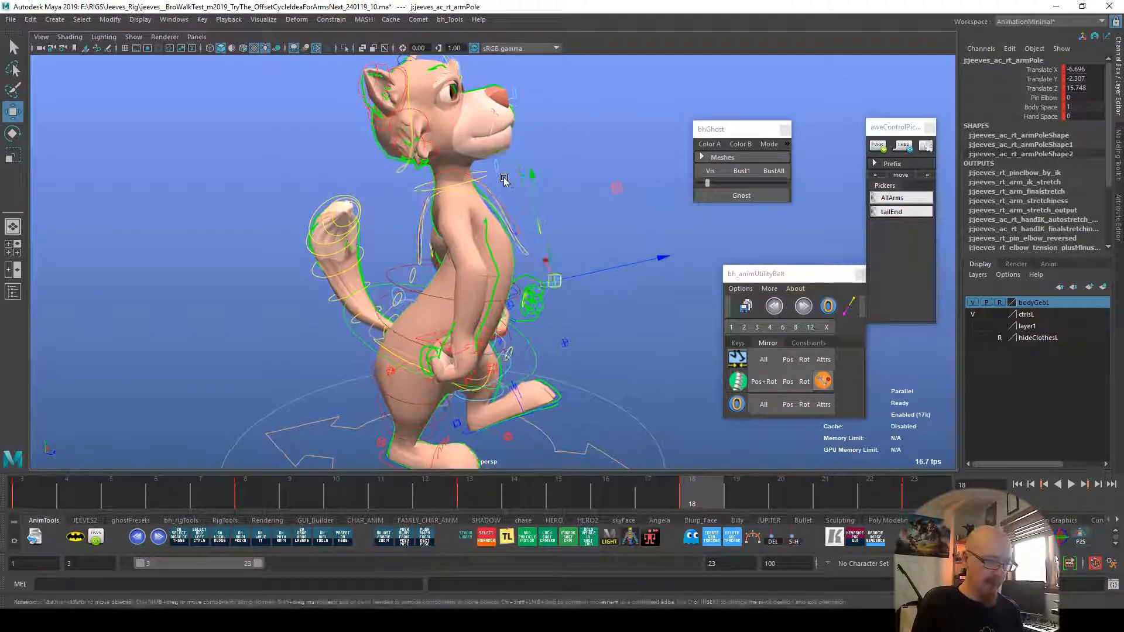
{"action": "left_click", "coordinate": [477, 193]}
{"action": "key", "text": "e"}
{"action": "mouse_move", "coordinate": [539, 223]}
{"action": "left_mouse_down", "text": "alt"}
{"action": "mouse_move", "coordinate": [549, 209]}
{"action": "mouse_move", "coordinate": [555, 220]}
{"action": "left_mouse_up", "text": "alt"}
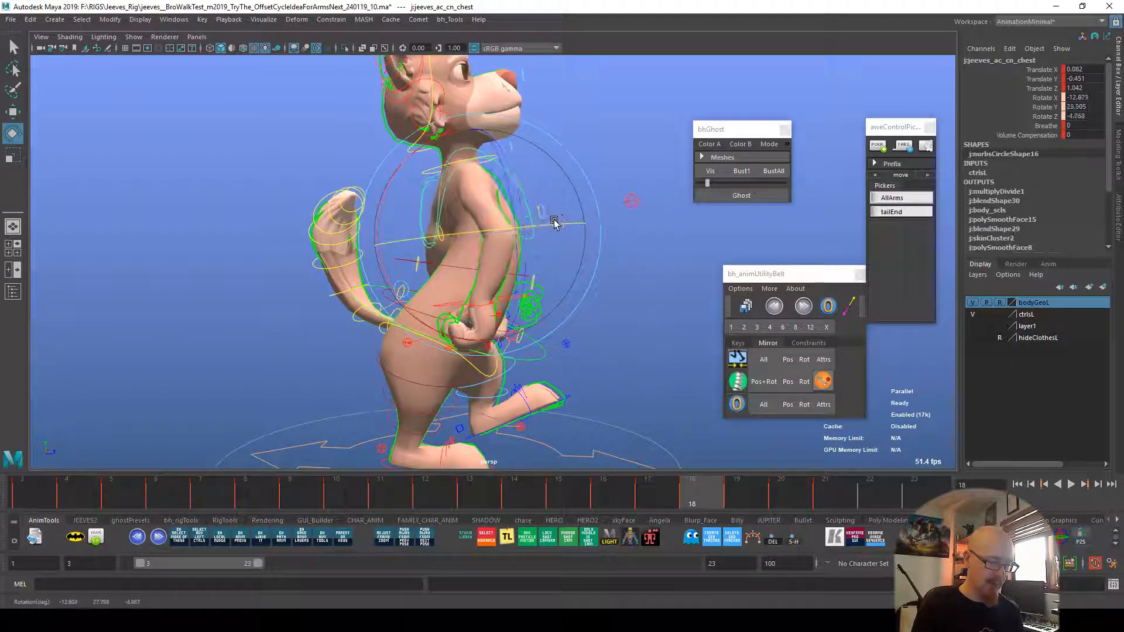
Step: Rotate the right clavicle control to about -0.7, -29.3, 24.9 to line the shoulder up with the ghost
{"action": "left_click", "coordinate": [602, 181]}
{"action": "left_click_drag", "start_coordinate": [602, 181], "coordinate": [422, 170], "text": "alt"}
{"action": "left_click", "coordinate": [417, 166]}
{"action": "left_click_drag", "start_coordinate": [454, 214], "coordinate": [537, 176], "text": "alt"}
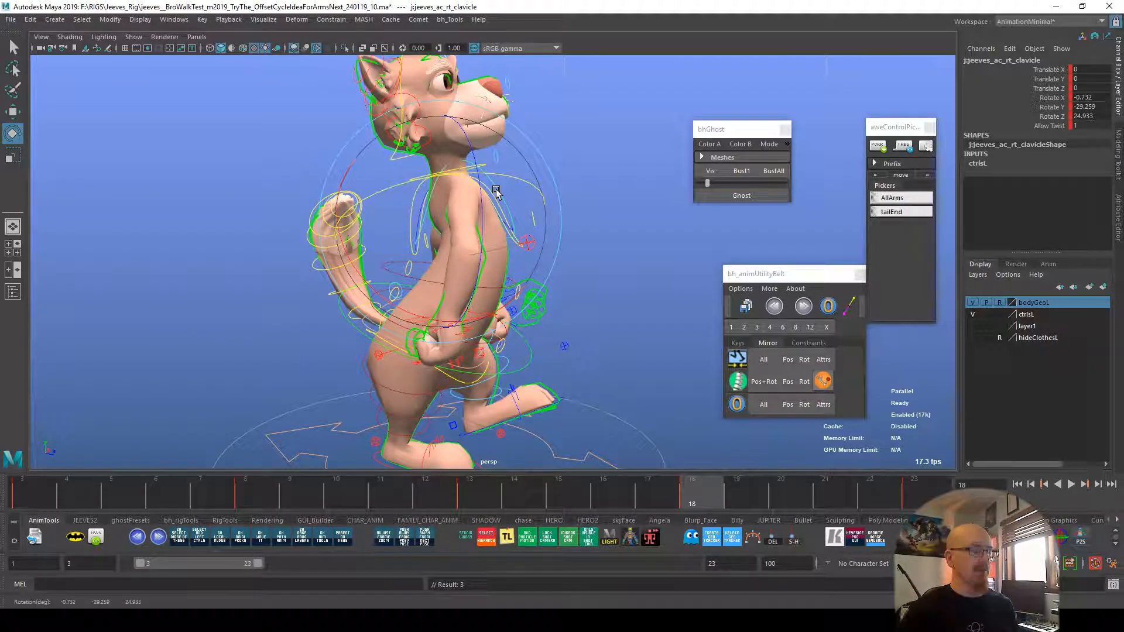
{"action": "left_click_drag", "start_coordinate": [531, 206], "coordinate": [572, 281], "text": "alt"}
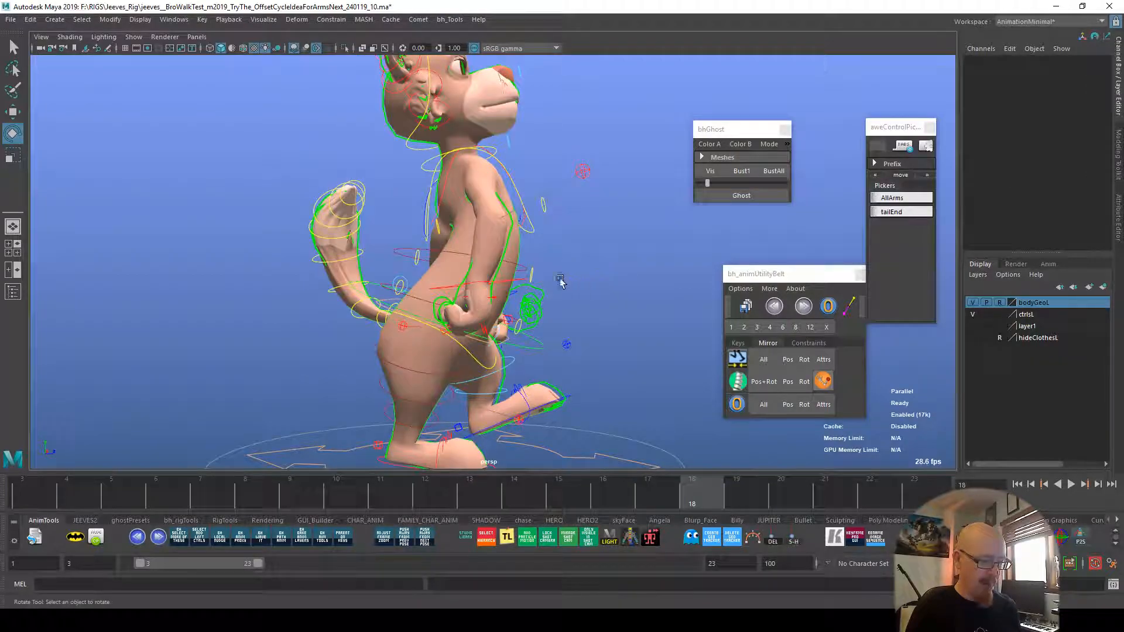
Step: Move the right hand IK control to about -5.4, -5.4, -3.6 and rotate it to about -4, 435, 274 against the ghost
{"action": "left_click", "coordinate": [538, 305]}
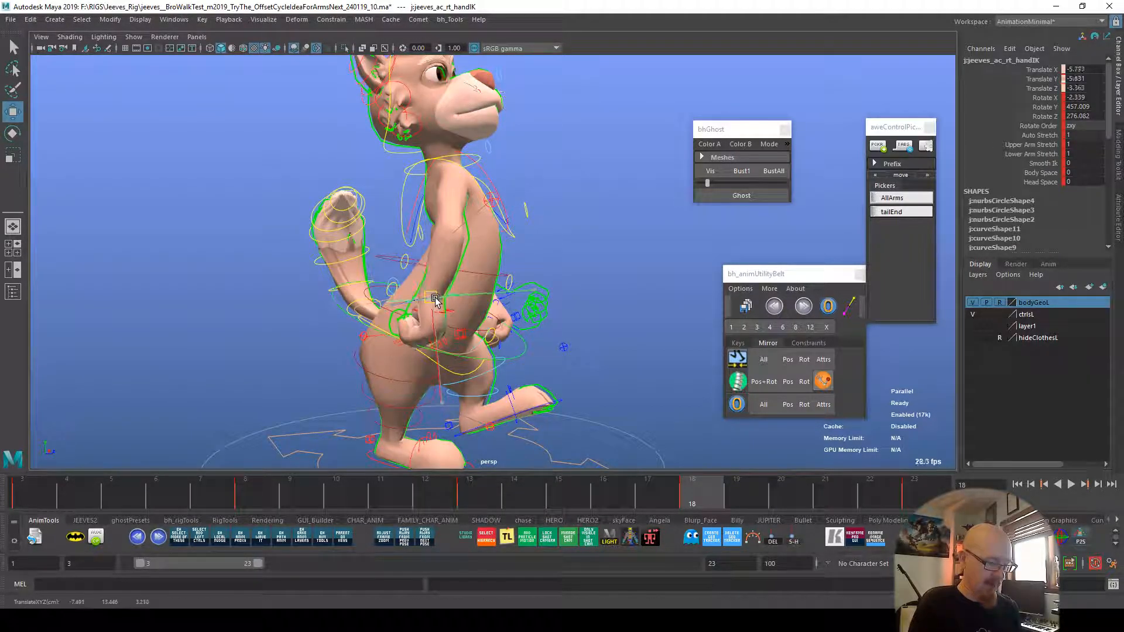
{"action": "key", "text": "e"}
{"action": "left_click_drag", "start_coordinate": [507, 313], "coordinate": [435, 302]}
{"action": "key", "text": "w"}
{"action": "left_click_drag", "start_coordinate": [566, 316], "coordinate": [426, 297], "text": "alt"}
{"action": "left_click_drag", "start_coordinate": [349, 286], "coordinate": [337, 283]}
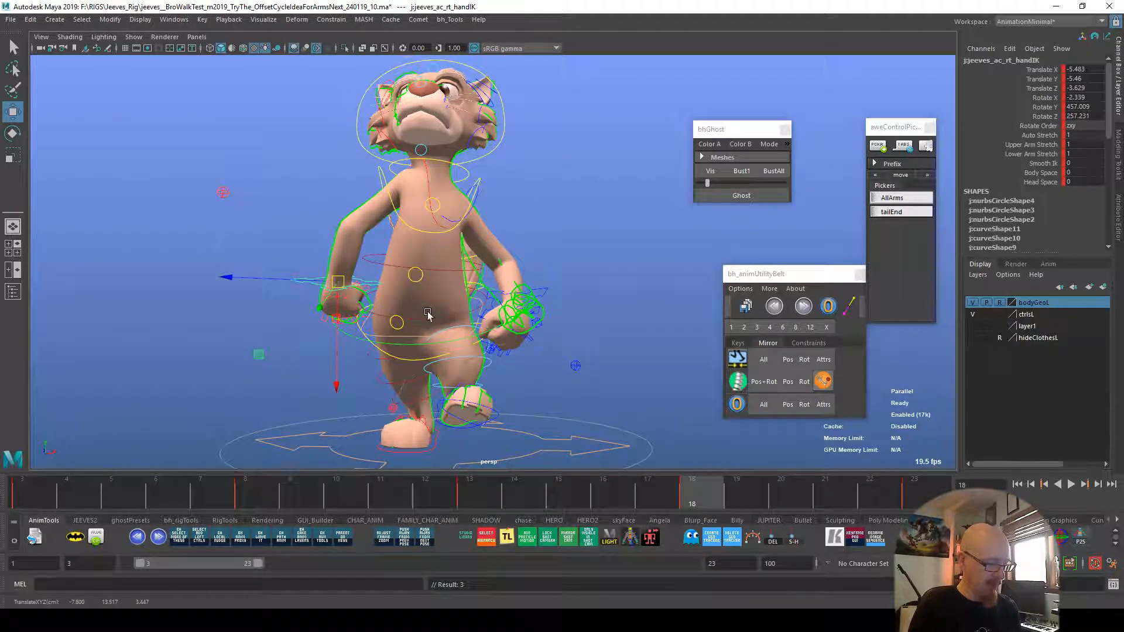
{"action": "key", "text": "e"}
{"action": "left_click_drag", "start_coordinate": [404, 308], "coordinate": [383, 306]}
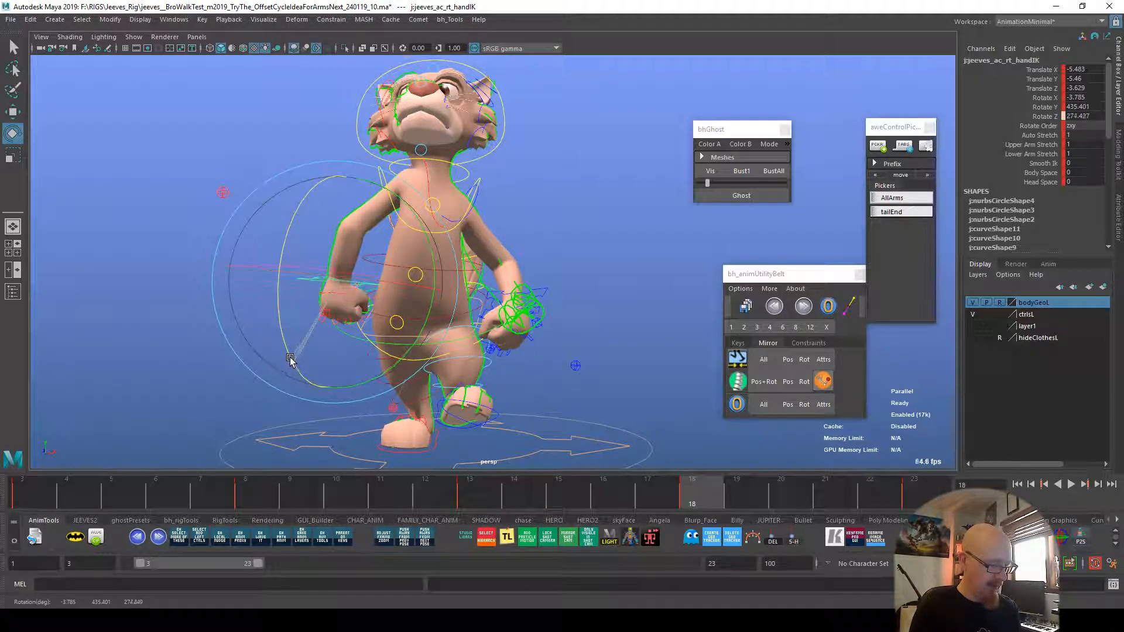
{"action": "key", "text": "w"}
{"action": "left_click_drag", "start_coordinate": [342, 284], "coordinate": [597, 328]}
Step: Move the left hand IK control at frame 18 to about -6.2, -6.9, 2.7 and rotate it to about -43, 30, -90
{"action": "left_click_drag", "start_coordinate": [518, 308], "coordinate": [584, 346]}
{"action": "key", "text": "e"}
{"action": "left_click_drag", "start_coordinate": [421, 375], "coordinate": [546, 344]}
{"action": "key", "text": "w"}
{"action": "left_click_drag", "start_coordinate": [508, 307], "coordinate": [521, 303]}
{"action": "left_click_drag", "start_coordinate": [593, 330], "coordinate": [673, 377], "text": "alt"}
{"action": "left_click", "coordinate": [604, 369]}
Step: Move the right arm pole control slightly so the elbow follows the ghost's outline
{"action": "left_click", "coordinate": [507, 246]}
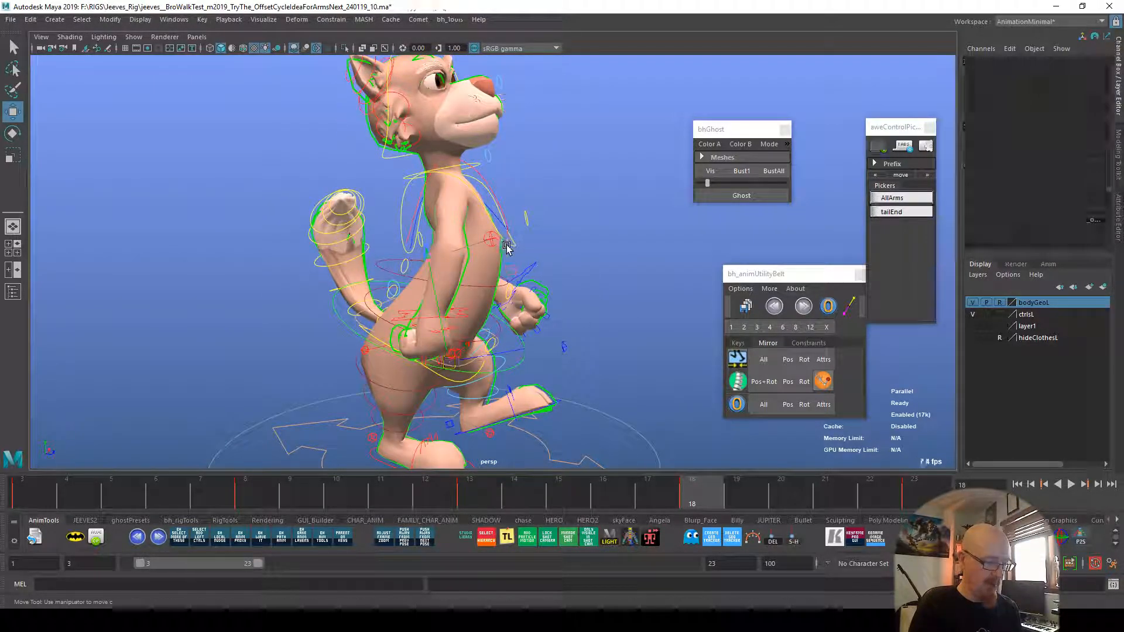
{"action": "left_click", "coordinate": [507, 246]}
{"action": "left_click_drag", "start_coordinate": [514, 238], "coordinate": [523, 237]}
Step: Rotate the left hand IK control further, to about -47, 58, -109, to match the ghost's hand
{"action": "left_click_drag", "start_coordinate": [659, 325], "coordinate": [550, 307], "text": "alt"}
{"action": "left_click", "coordinate": [565, 300]}
{"action": "left_click", "coordinate": [545, 300]}
{"action": "left_click_drag", "start_coordinate": [611, 332], "coordinate": [554, 314], "text": "alt"}
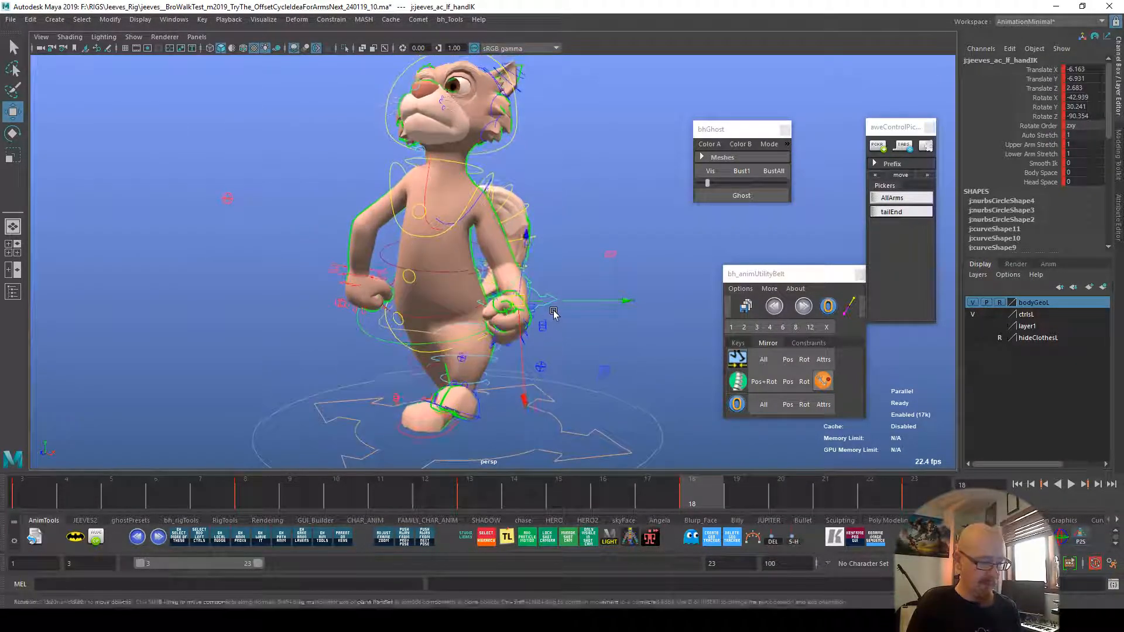
{"action": "key", "text": "e"}
{"action": "left_click_drag", "start_coordinate": [572, 266], "coordinate": [604, 256]}
{"action": "left_click_drag", "start_coordinate": [563, 321], "coordinate": [612, 304], "text": "alt"}
{"action": "left_click_drag", "start_coordinate": [593, 354], "coordinate": [608, 342]}
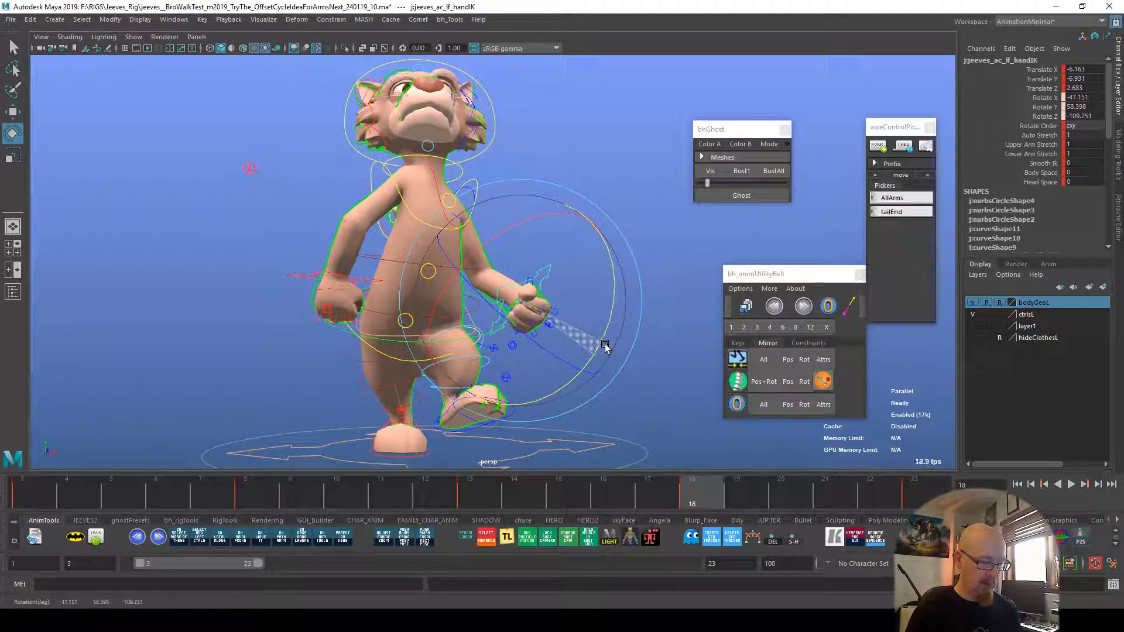
{"action": "left_click_drag", "start_coordinate": [531, 222], "coordinate": [557, 218]}
{"action": "mouse_move", "coordinate": [613, 309]}
{"action": "left_mouse_down", "text": "alt"}
{"action": "mouse_move", "coordinate": [511, 320]}
{"action": "mouse_move", "coordinate": [609, 293]}
{"action": "left_mouse_up", "text": "alt"}
Step: Fine-tune the left hand IK control's position to about -6.6, -7.2, 2.8 and its rotation to about -50, 73, -119
{"action": "key", "text": "w"}
{"action": "left_click_drag", "start_coordinate": [510, 287], "coordinate": [508, 289]}
{"action": "left_click_drag", "start_coordinate": [647, 337], "coordinate": [477, 300], "text": "alt"}
{"action": "key", "text": "e"}
{"action": "left_click_drag", "start_coordinate": [576, 319], "coordinate": [640, 331]}
{"action": "key", "text": "w"}
{"action": "left_click_drag", "start_coordinate": [514, 305], "coordinate": [515, 299]}
{"action": "left_click_drag", "start_coordinate": [553, 378], "coordinate": [602, 284], "text": "alt"}
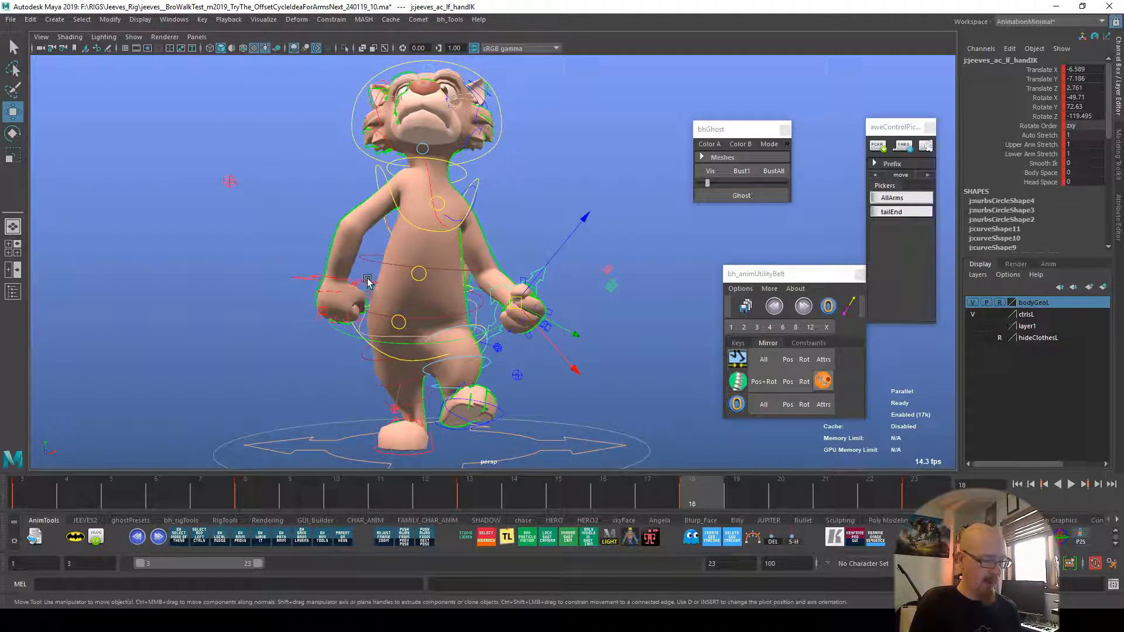
Step: Rotate the right hand IK control to about -5, 433, 275 and deselect it to check the pose
{"action": "key", "text": "e"}
{"action": "left_click_drag", "start_coordinate": [435, 311], "coordinate": [428, 321]}
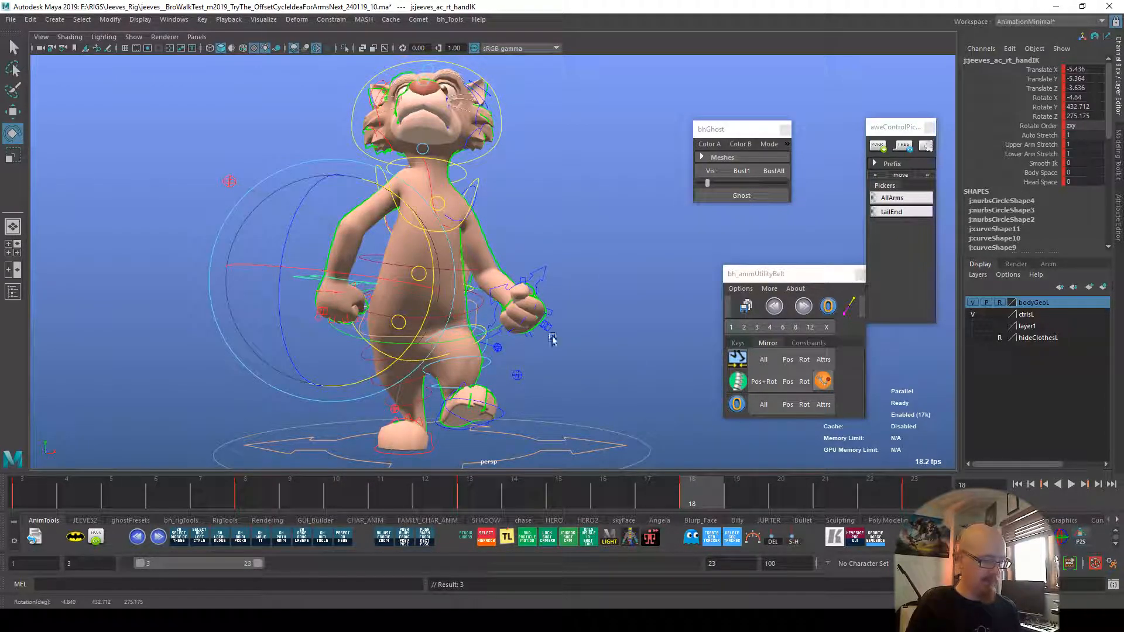
{"action": "left_click", "coordinate": [647, 381]}
{"action": "left_click_drag", "start_coordinate": [647, 381], "coordinate": [706, 381], "text": "alt"}
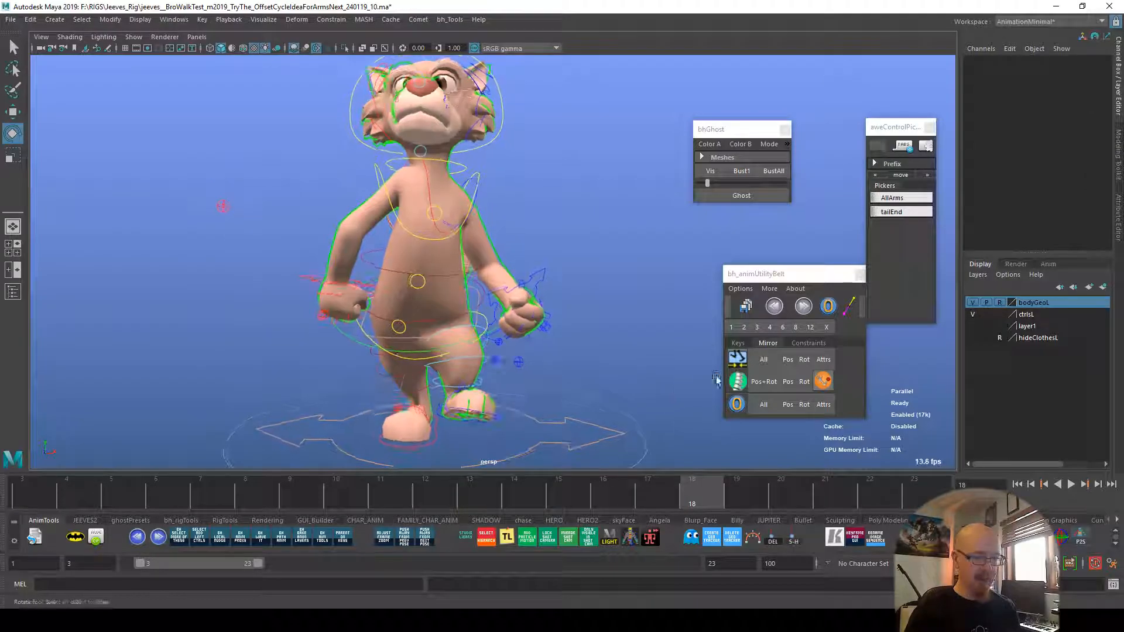
Step: Remove all ghosts, then select all the arm controls and review the walk cycle in playback
{"action": "left_click", "coordinate": [776, 176]}
{"action": "right_click_drag", "start_coordinate": [693, 401], "coordinate": [375, 445], "text": "alt"}
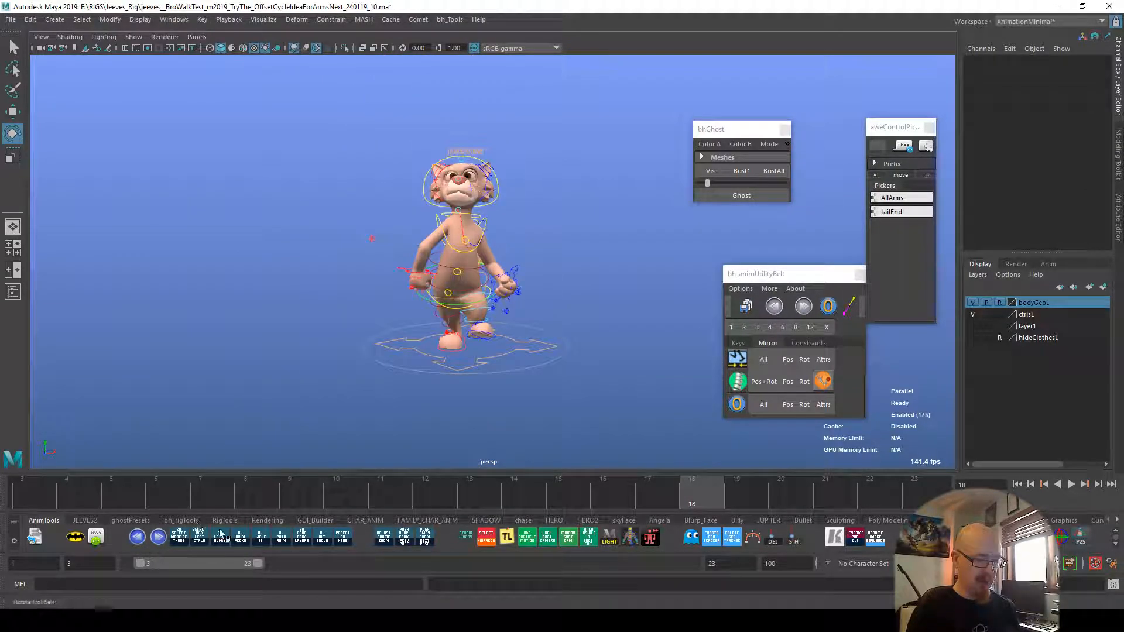
{"action": "left_click", "coordinate": [906, 202]}
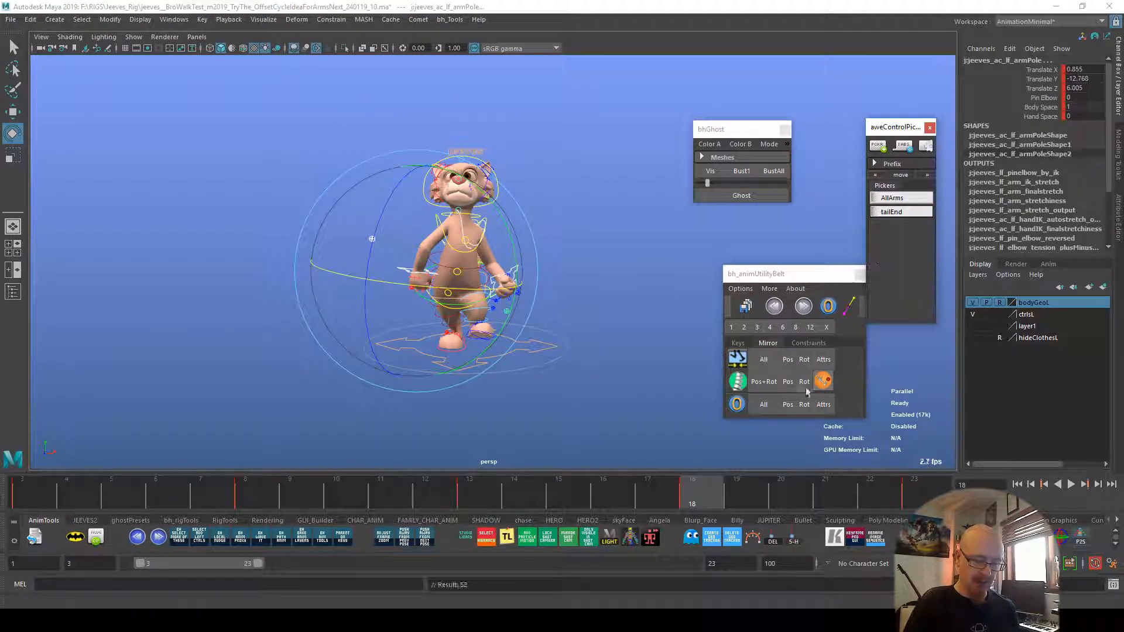
{"action": "key", "text": "alt+v"}
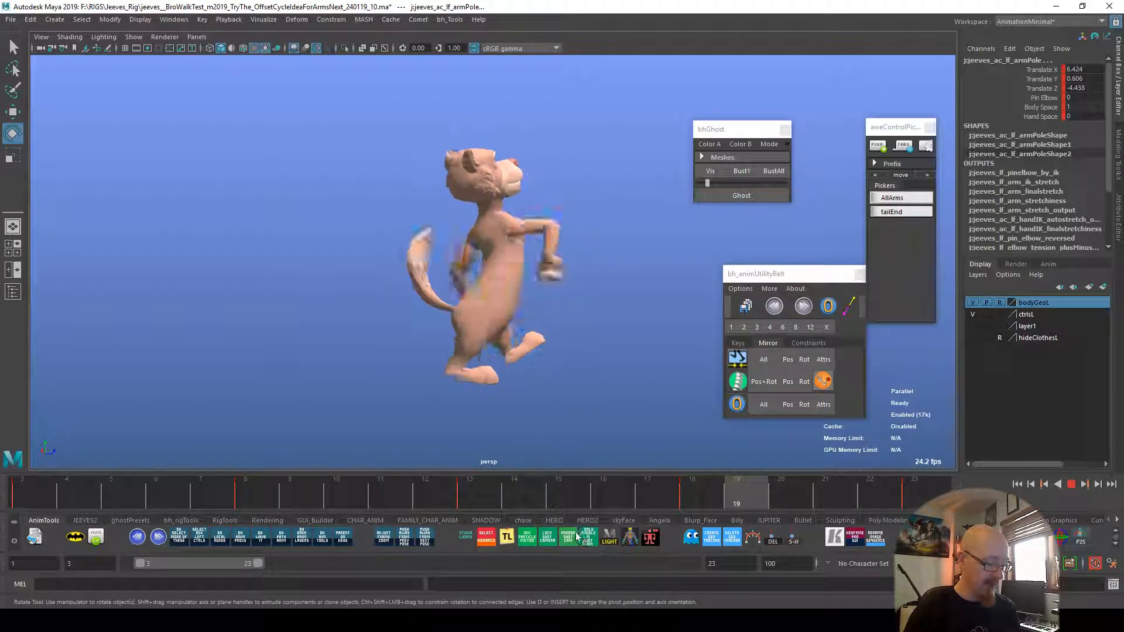
{"action": "key", "text": "alt+v"}
Step: At frame 5, nudge all the arm controls back 50%, then collapse the bh_animUtilityBelt window and place it over the shelf
{"action": "left_click", "coordinate": [36, 487]}
{"action": "key", "text": "alt+v"}
{"action": "left_click_drag", "start_coordinate": [114, 482], "coordinate": [137, 502]}
{"action": "left_click", "coordinate": [904, 195]}
{"action": "left_click", "coordinate": [775, 306]}
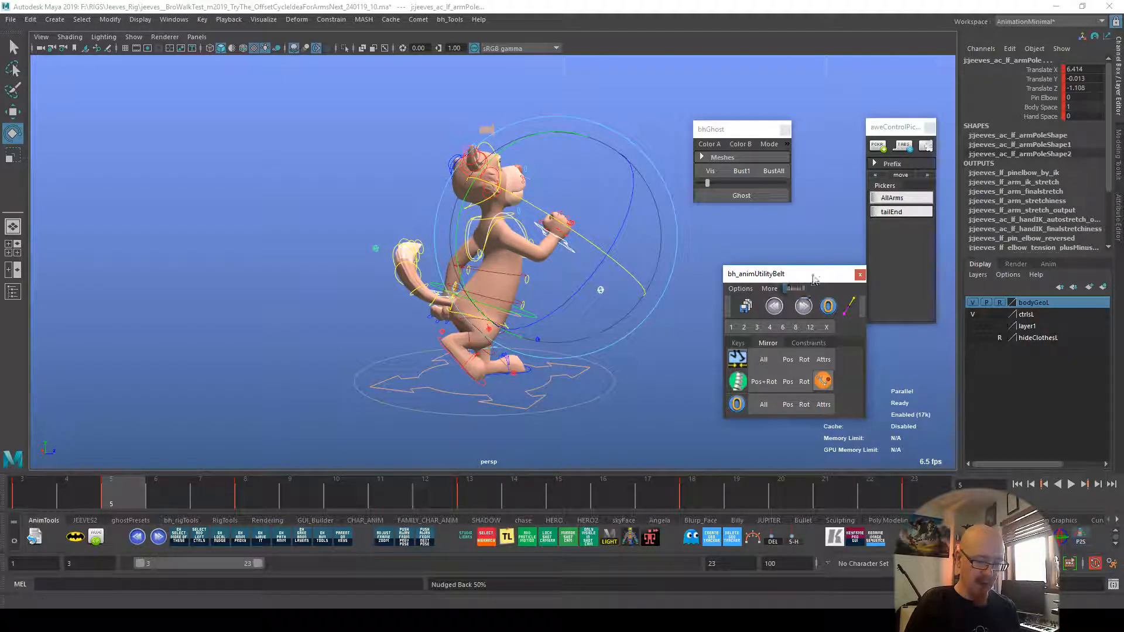
{"action": "left_click", "coordinate": [729, 313]}
{"action": "left_click_drag", "start_coordinate": [810, 273], "coordinate": [560, 530]}
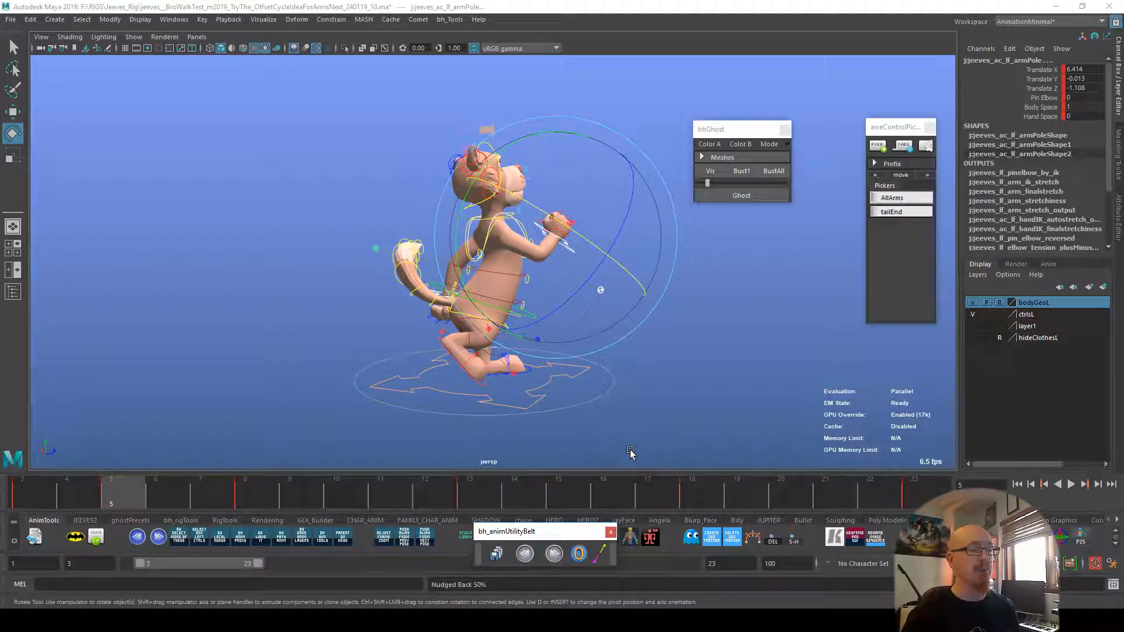
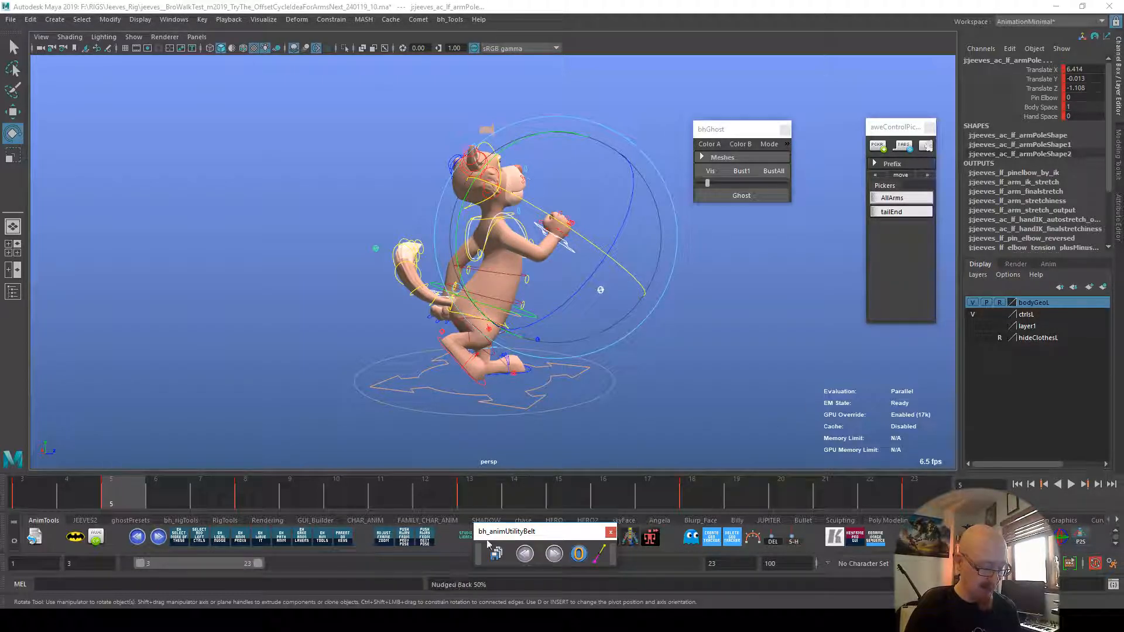
Step: Select the right hand IK control at frame 5, move the bh_animUtilityBelt window off the shelf and create an editable motion trail for the control
{"action": "left_click_drag", "start_coordinate": [38, 494], "coordinate": [131, 500]}
{"action": "left_click", "coordinate": [627, 308]}
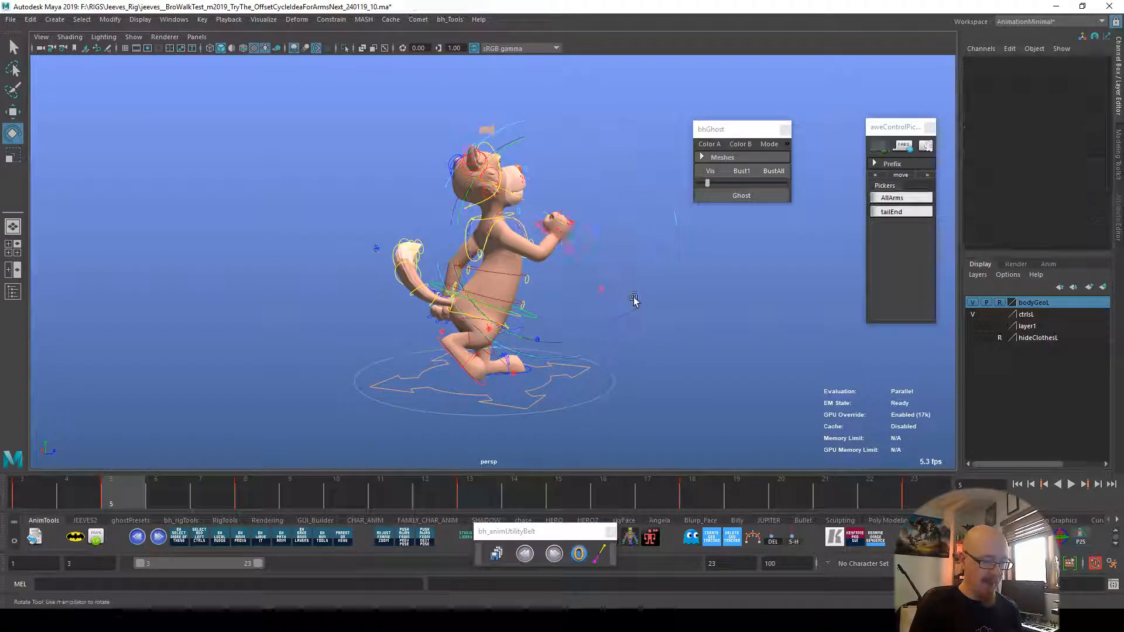
{"action": "left_click", "coordinate": [572, 243]}
{"action": "left_click_drag", "start_coordinate": [557, 532], "coordinate": [691, 451]}
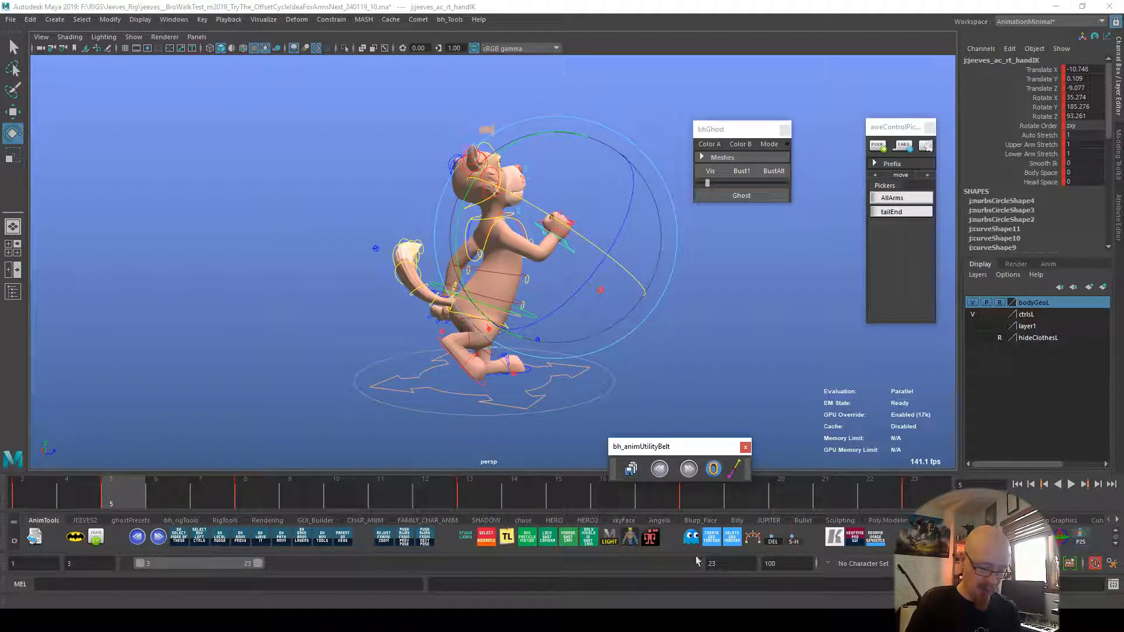
{"action": "left_click", "coordinate": [754, 540]}
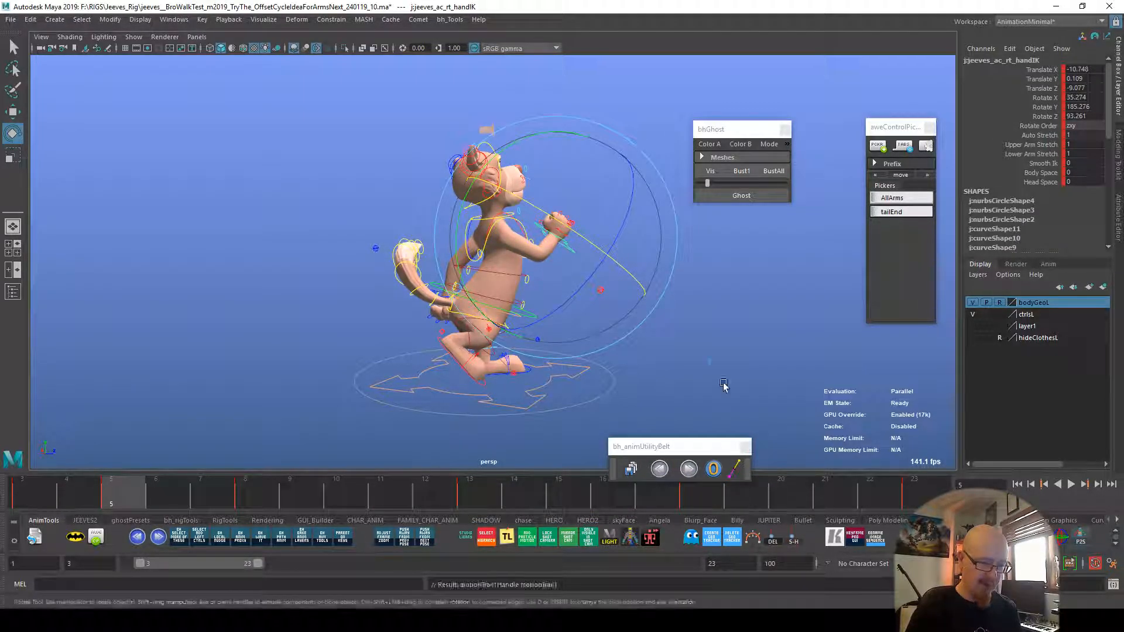
Step: At frame 5, rotate the right hand IK control to about 33, 225, 99 and move it to about -10.6, -0.1, -9.5
{"action": "right_click_drag", "start_coordinate": [697, 347], "coordinate": [878, 366], "text": "alt"}
{"action": "left_click_drag", "start_coordinate": [14, 501], "coordinate": [117, 499]}
{"action": "left_click_drag", "start_coordinate": [661, 251], "coordinate": [687, 225]}
{"action": "left_click_drag", "start_coordinate": [16, 500], "coordinate": [127, 502]}
{"action": "mouse_move", "coordinate": [689, 250]}
{"action": "left_mouse_down"}
{"action": "mouse_move", "coordinate": [684, 241]}
{"action": "mouse_move", "coordinate": [679, 261]}
{"action": "left_mouse_up"}
{"action": "key", "text": "w"}
{"action": "left_click_drag", "start_coordinate": [590, 224], "coordinate": [594, 228]}
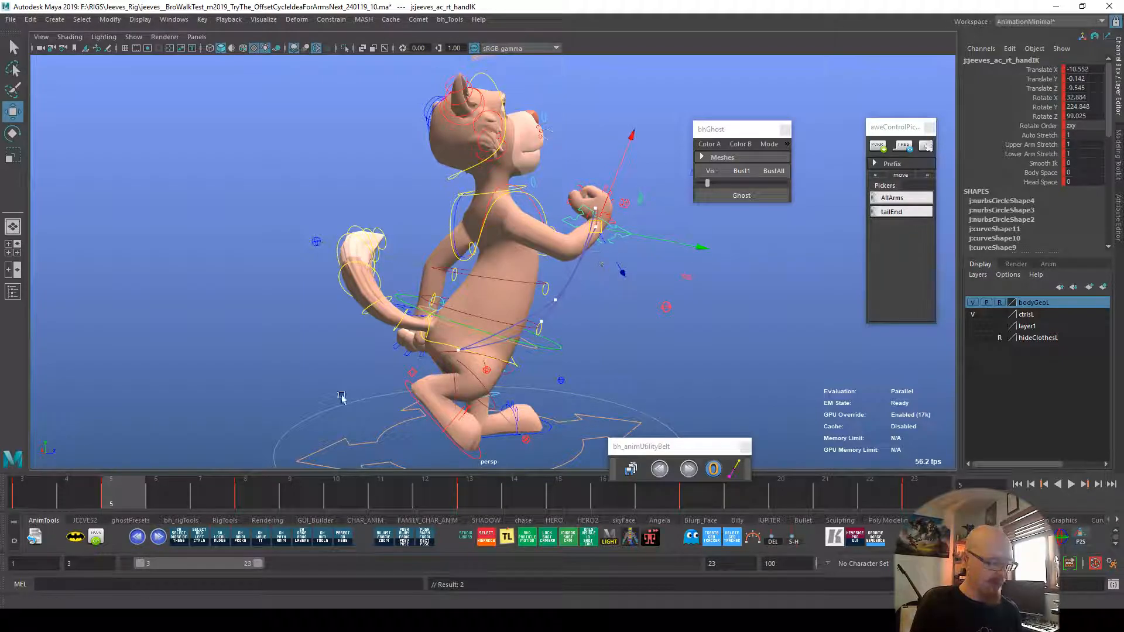
Step: At frame 11, adjust the right hand IK control's position to about -6.5, -9.0, 2.1 and its rotation to about 29, 320, 242
{"action": "key", "text": "alt+v"}
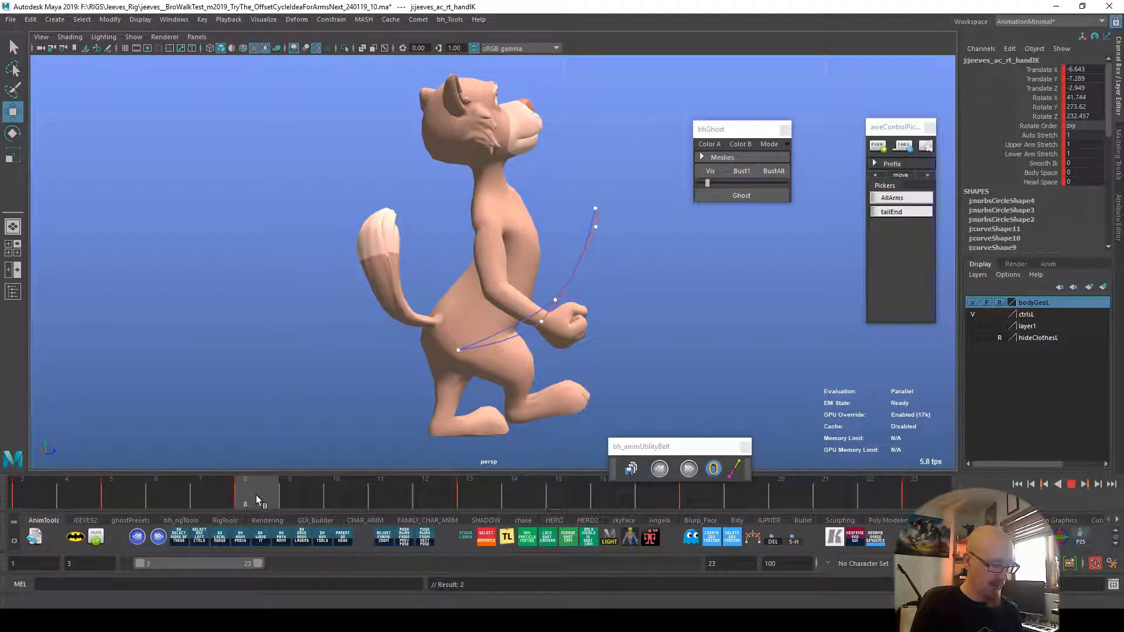
{"action": "left_click_drag", "start_coordinate": [258, 500], "coordinate": [379, 498]}
{"action": "left_click_drag", "start_coordinate": [484, 355], "coordinate": [488, 350]}
{"action": "key", "text": "e"}
{"action": "left_click_drag", "start_coordinate": [538, 258], "coordinate": [505, 407]}
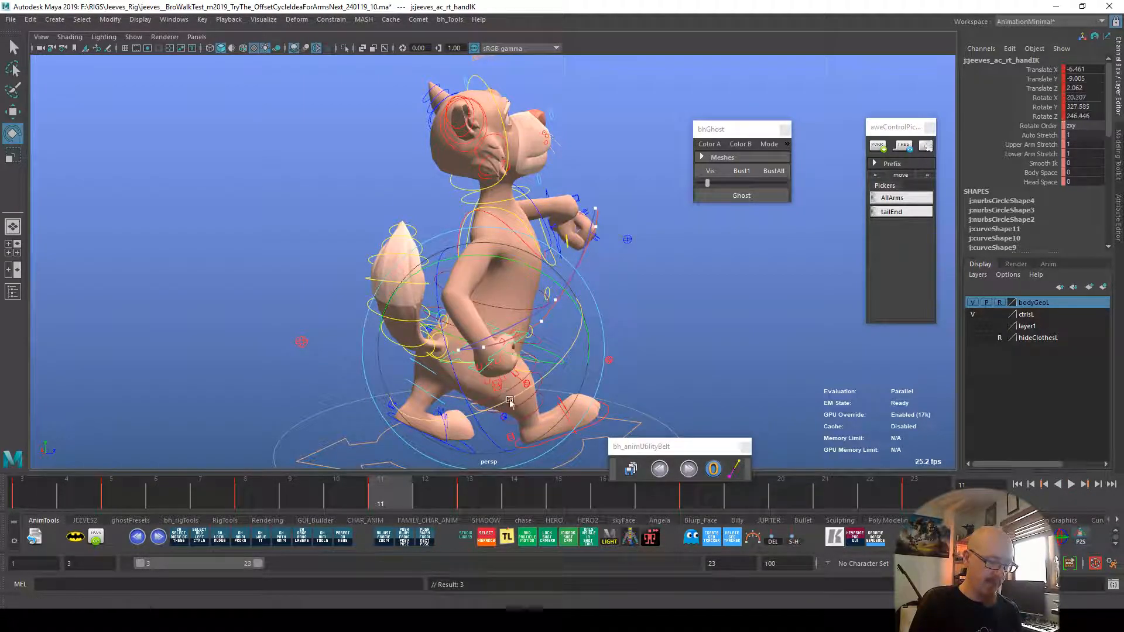
{"action": "left_click_drag", "start_coordinate": [586, 331], "coordinate": [495, 425]}
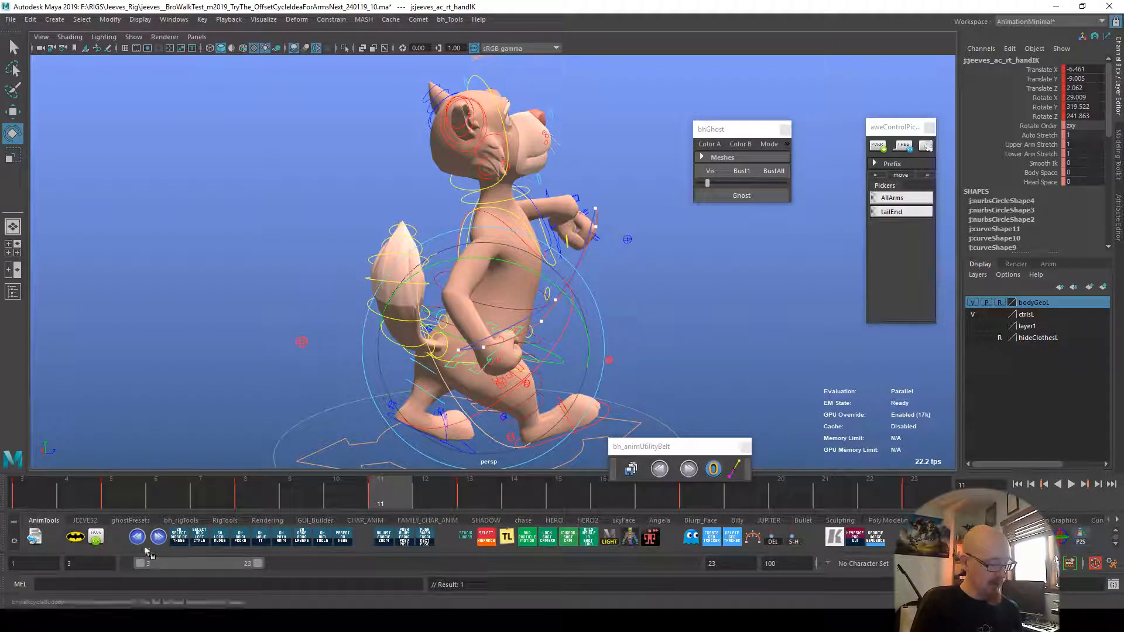
Step: Place the bh_animUtilityBelt window over the shelf and play the walk cycle to check the right hand's arc from the side and front
{"action": "left_click_drag", "start_coordinate": [687, 448], "coordinate": [741, 498]}
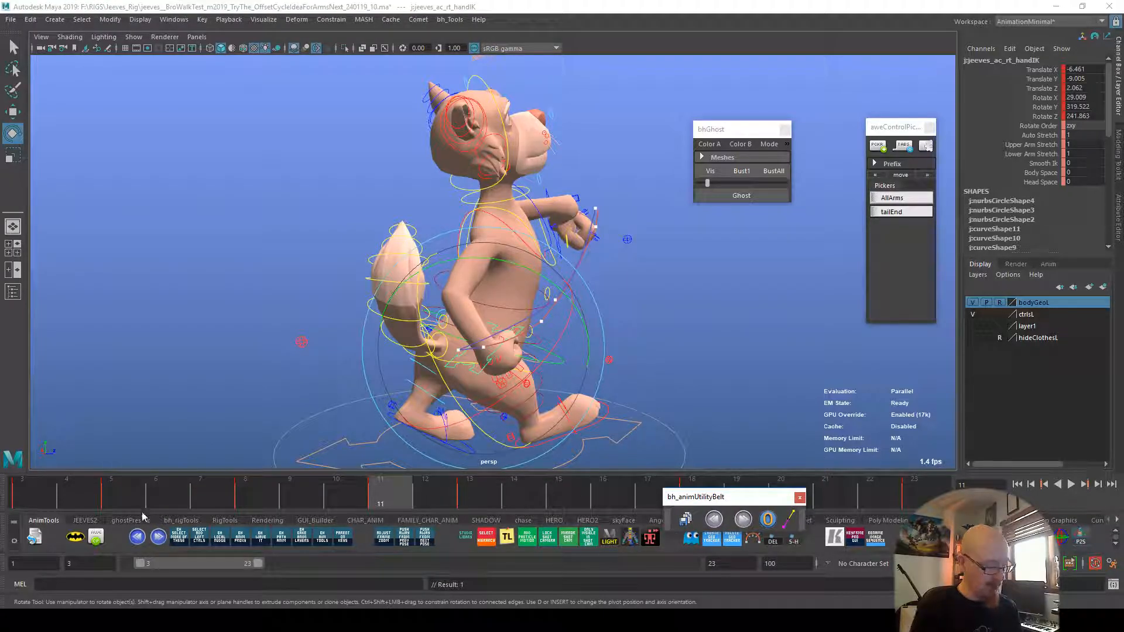
{"action": "left_click", "coordinate": [113, 497]}
{"action": "left_click", "coordinate": [383, 499]}
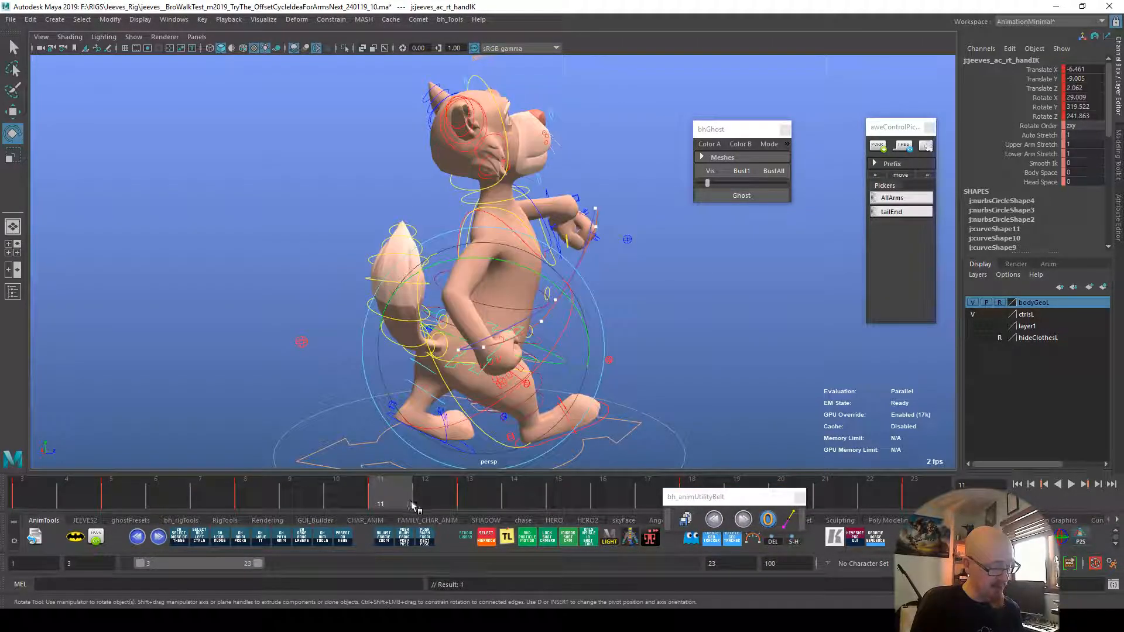
{"action": "key", "text": "alt+v"}
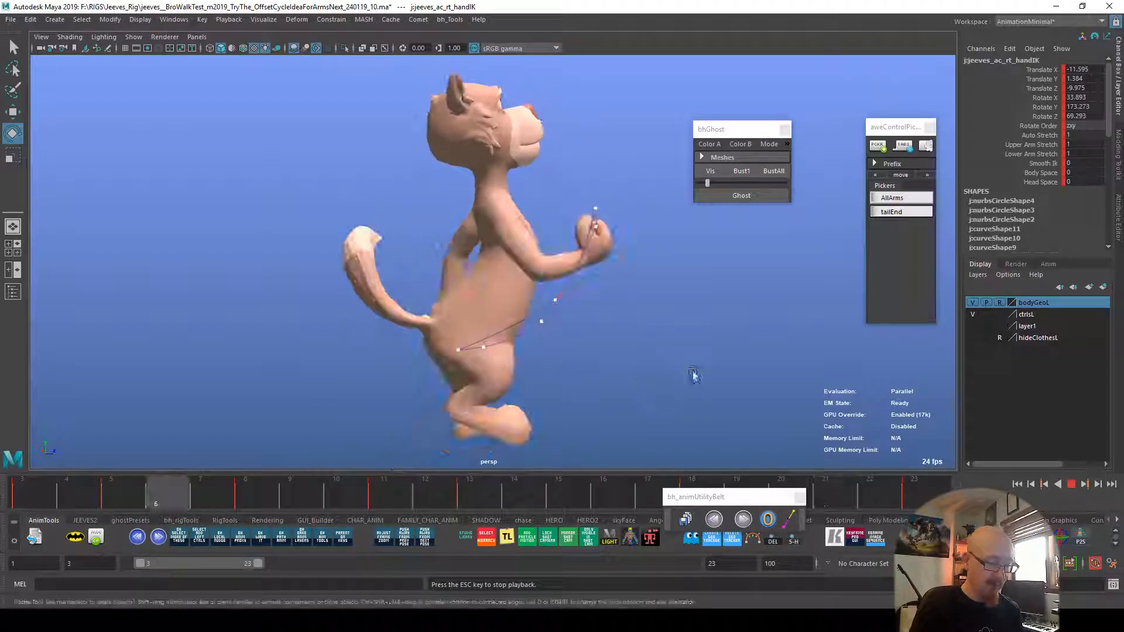
{"action": "left_click_drag", "start_coordinate": [752, 409], "coordinate": [632, 398], "text": "alt"}
{"action": "left_click_drag", "start_coordinate": [705, 396], "coordinate": [652, 404], "text": "alt"}
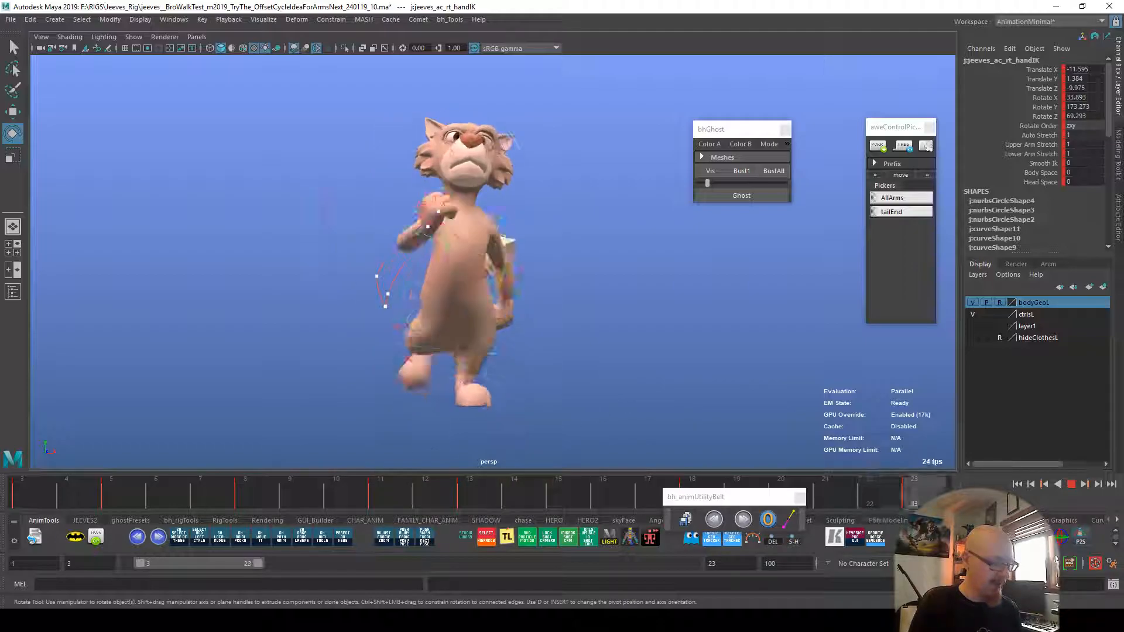
{"action": "key", "text": "alt+v"}
Step: At frame 5, rotate the right hand IK control to about 40, 274, 117 and play back the cycle
{"action": "left_click_drag", "start_coordinate": [28, 502], "coordinate": [109, 504]}
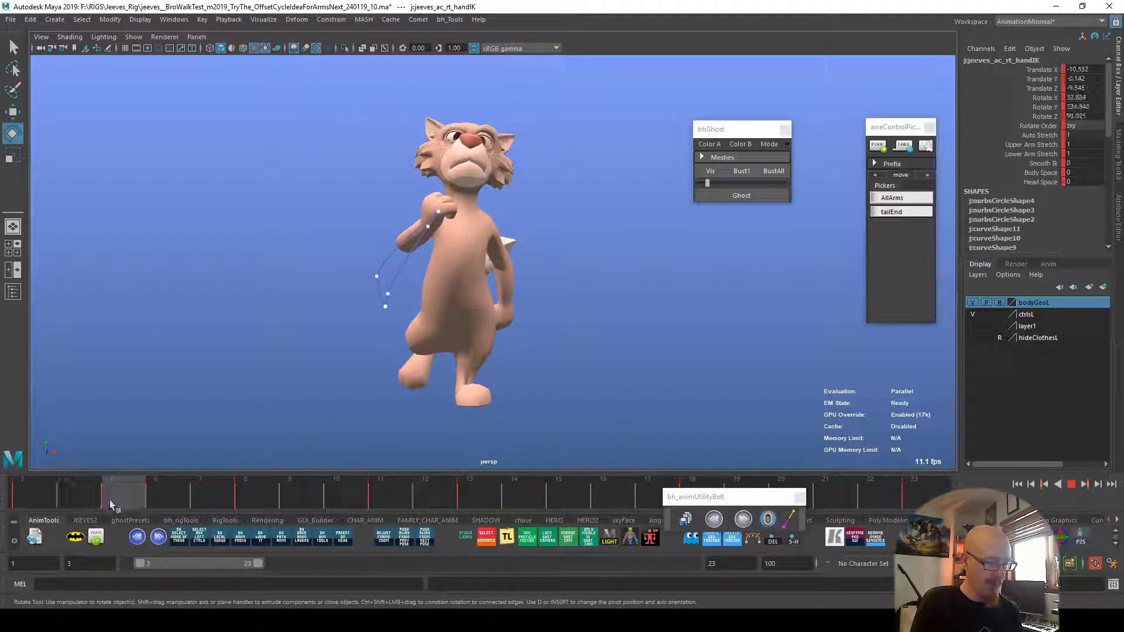
{"action": "left_click_drag", "start_coordinate": [483, 291], "coordinate": [407, 288]}
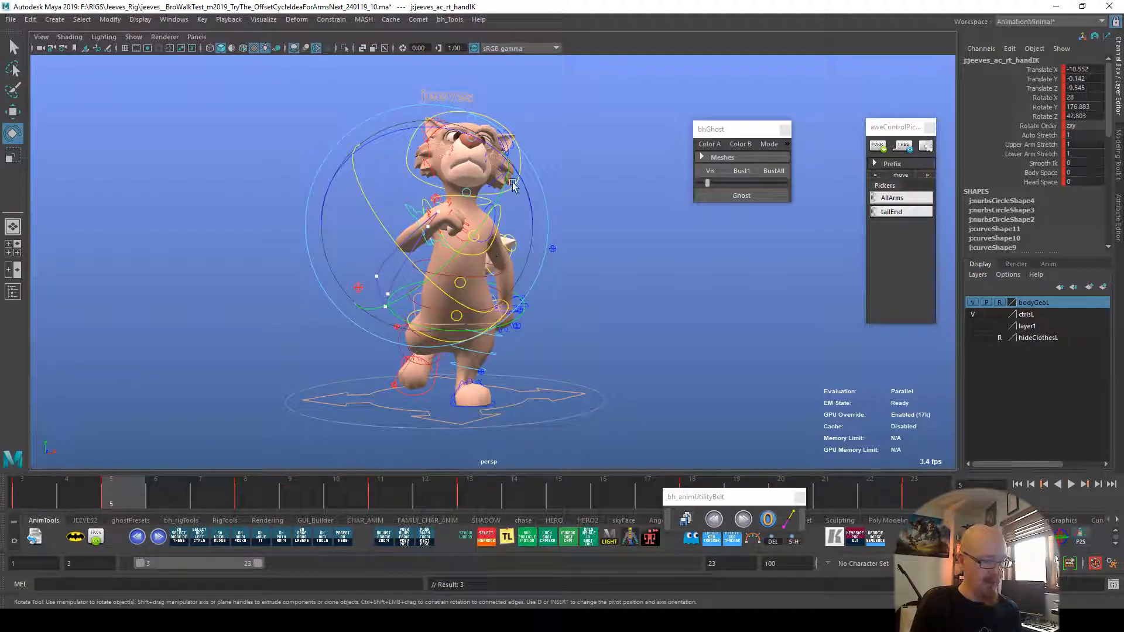
{"action": "left_click_drag", "start_coordinate": [512, 185], "coordinate": [502, 166]}
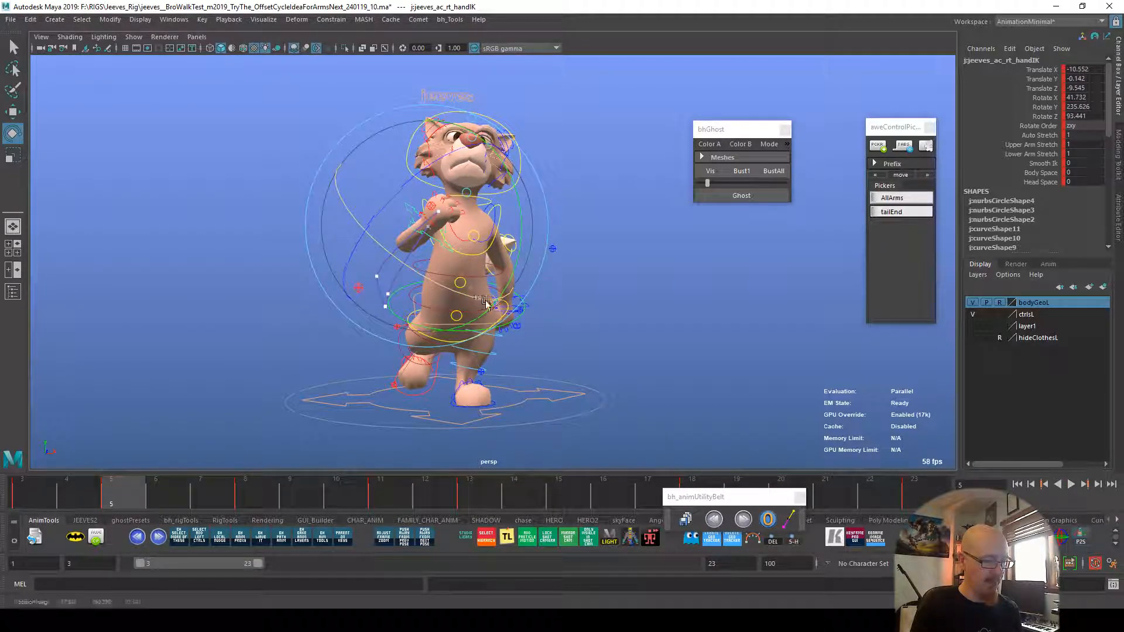
{"action": "left_click_drag", "start_coordinate": [561, 279], "coordinate": [685, 379], "text": "alt"}
{"action": "key", "text": "alt+v"}
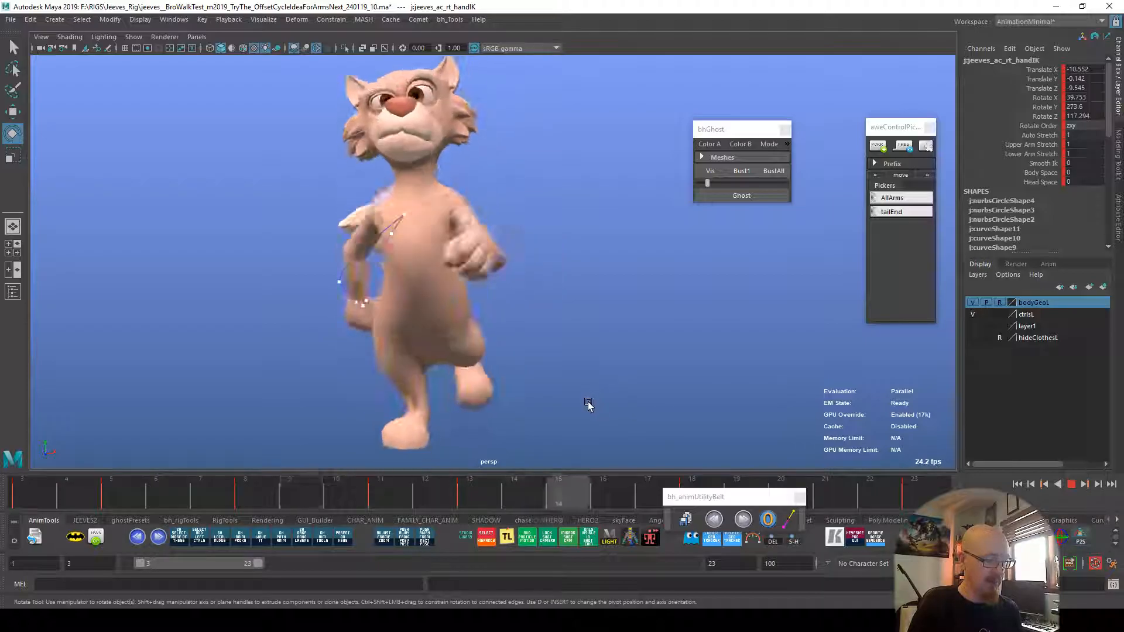
Step: Refine the right hand IK control's rotation at frame 5 to about 52, 273, 117 and check the motion up to frame 11
{"action": "key", "text": "alt+v"}
{"action": "left_click", "coordinate": [51, 494]}
{"action": "key", "text": "alt+v"}
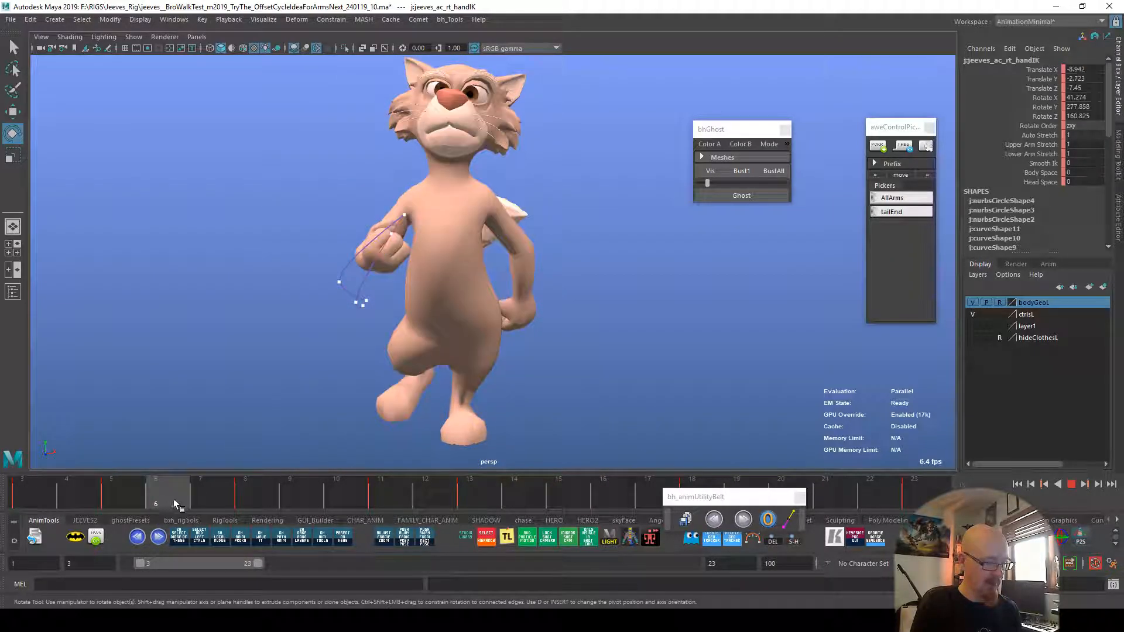
{"action": "left_click_drag", "start_coordinate": [199, 504], "coordinate": [119, 505]}
{"action": "left_click_drag", "start_coordinate": [431, 320], "coordinate": [473, 261]}
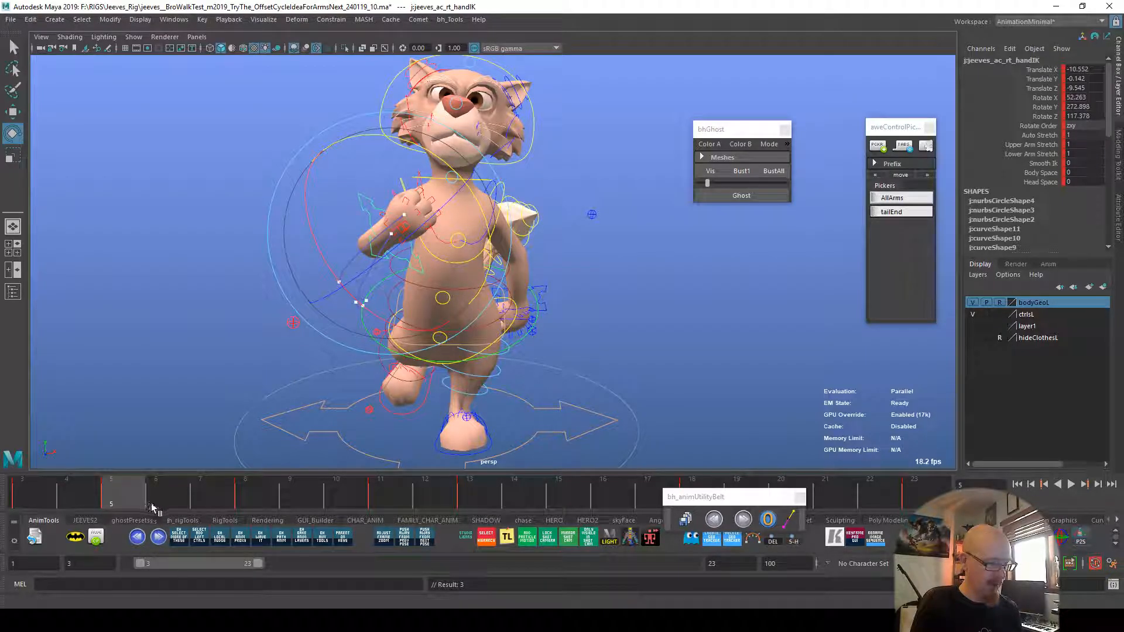
{"action": "key", "text": "alt+v"}
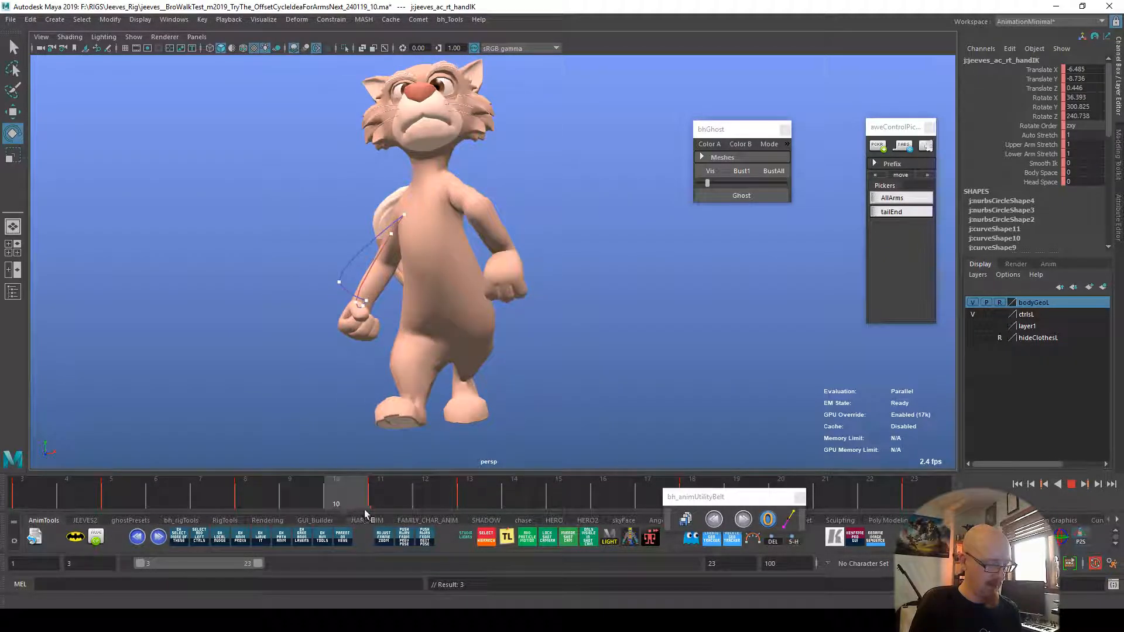
{"action": "key", "text": "alt+v"}
Step: At frame 11, nudge the right hand IK control forward and review the walk cycle in playback from different angles
{"action": "left_click_drag", "start_coordinate": [586, 409], "coordinate": [714, 408], "text": "alt"}
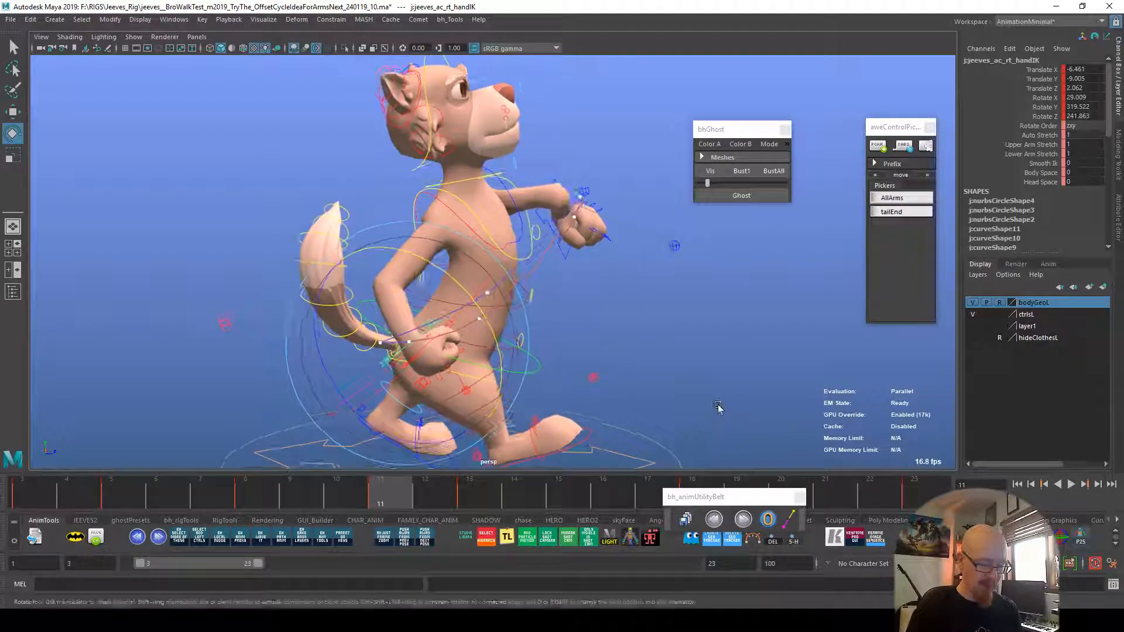
{"action": "left_click", "coordinate": [743, 519]}
{"action": "middle_click_drag", "start_coordinate": [732, 424], "coordinate": [752, 351], "text": "alt"}
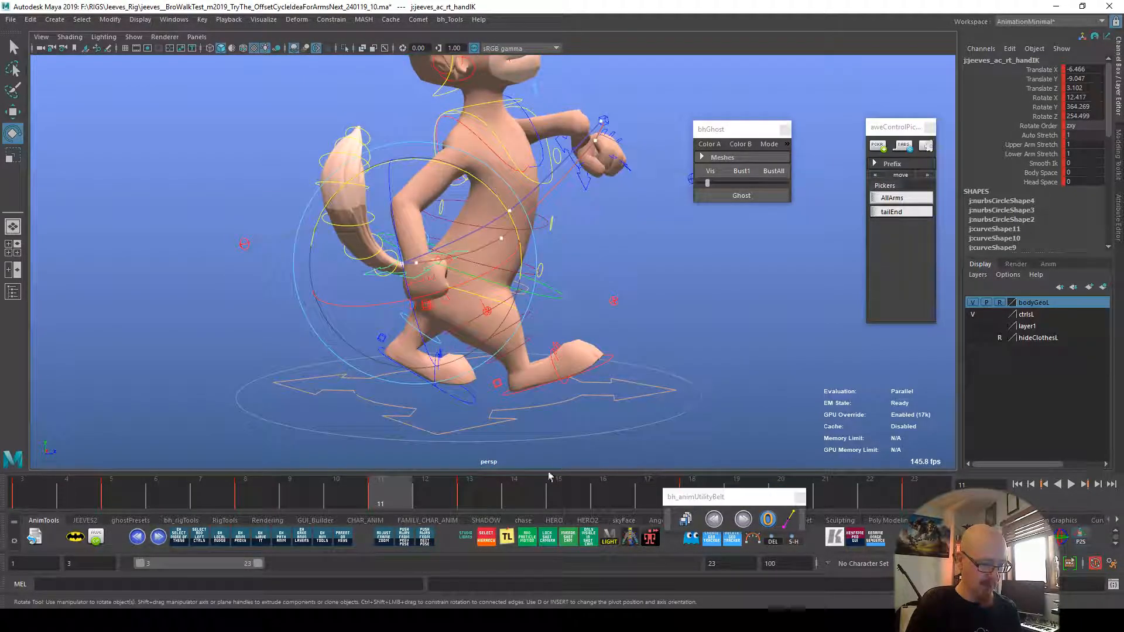
{"action": "key", "text": "alt+v"}
{"action": "right_click_drag", "start_coordinate": [710, 371], "coordinate": [331, 492], "text": "alt"}
{"action": "left_click_drag", "start_coordinate": [827, 381], "coordinate": [687, 377], "text": "alt"}
{"action": "key", "text": "bracketleft"}
{"action": "key", "text": "alt+v"}
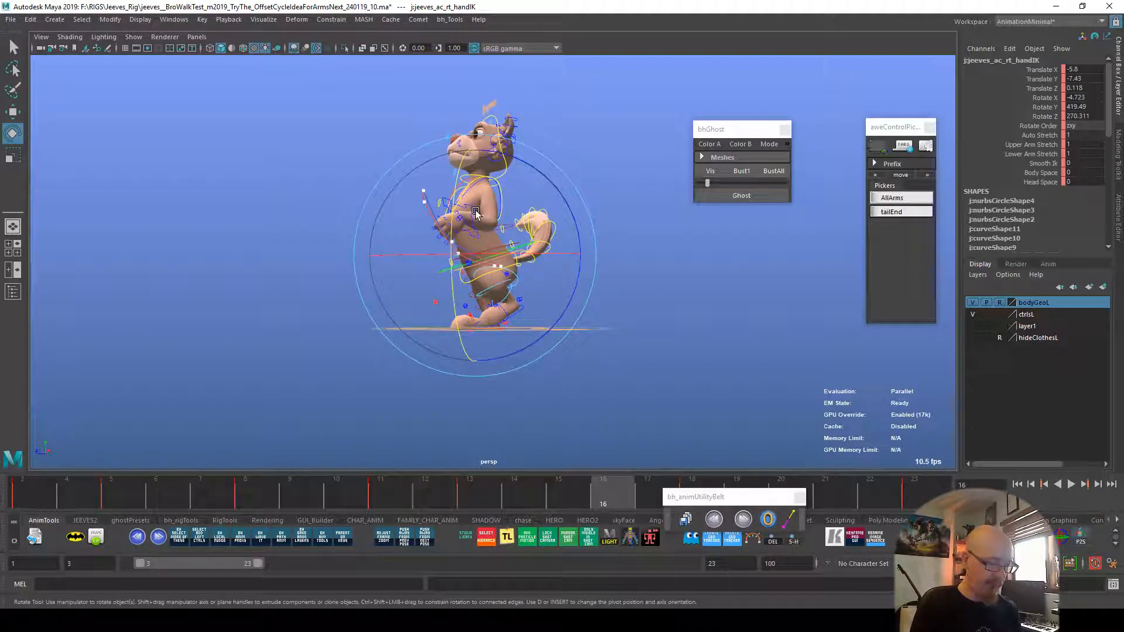
Step: Select the left hand IK control and examine the arm swing from several angles by scrubbing and playing the cycle
{"action": "left_click", "coordinate": [390, 253]}
{"action": "left_click", "coordinate": [474, 208]}
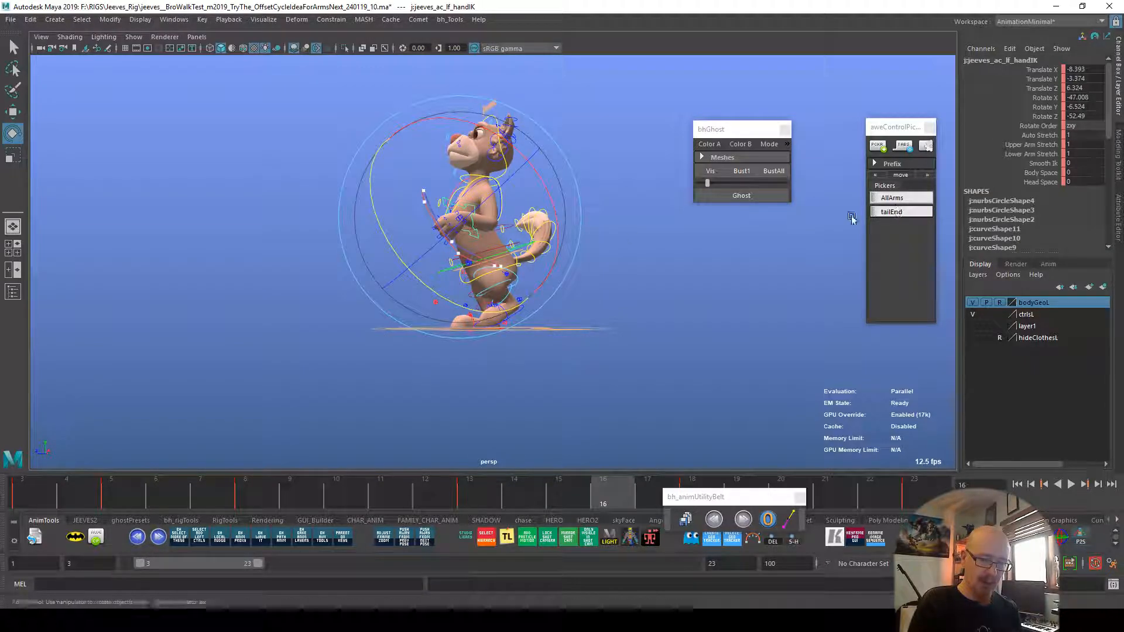
{"action": "left_click", "coordinate": [100, 491]}
{"action": "key", "text": "alt+v"}
{"action": "left_click_drag", "start_coordinate": [107, 493], "coordinate": [374, 514]}
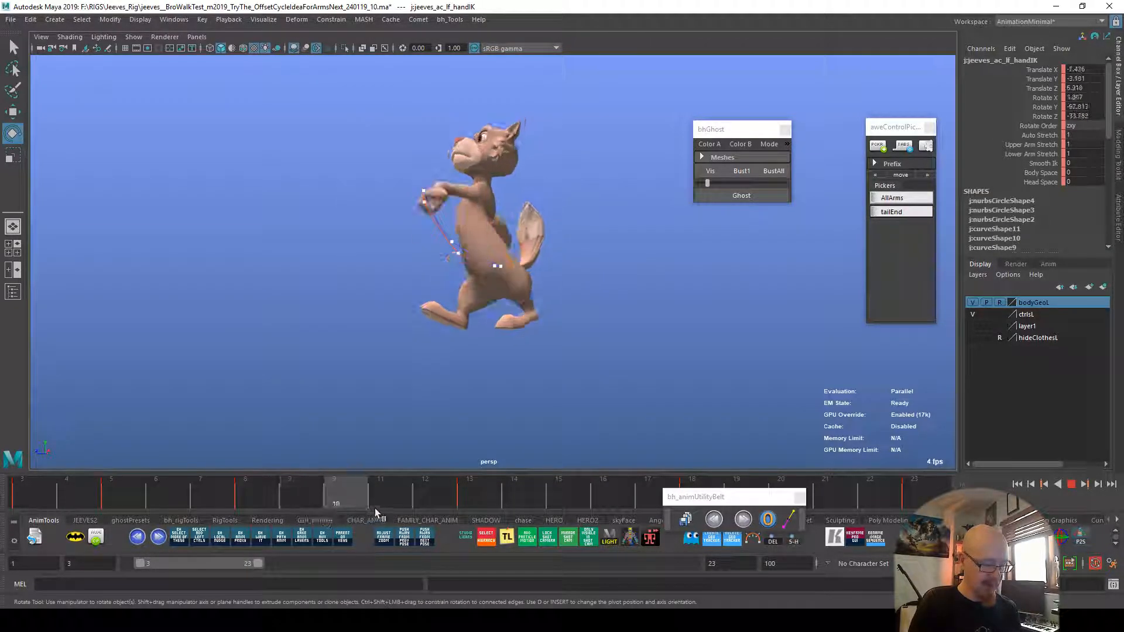
{"action": "left_click_drag", "start_coordinate": [645, 427], "coordinate": [658, 444], "text": "alt"}
{"action": "left_click_drag", "start_coordinate": [351, 491], "coordinate": [72, 502]}
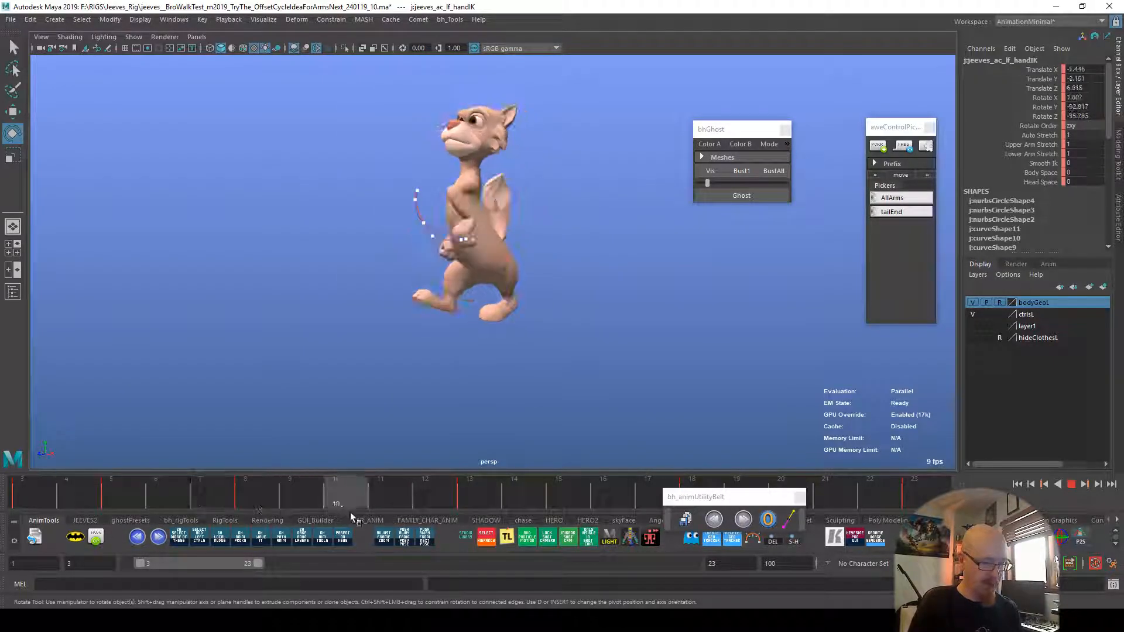
{"action": "left_click_drag", "start_coordinate": [442, 527], "coordinate": [506, 525]}
{"action": "left_click_drag", "start_coordinate": [477, 317], "coordinate": [485, 235], "text": "alt"}
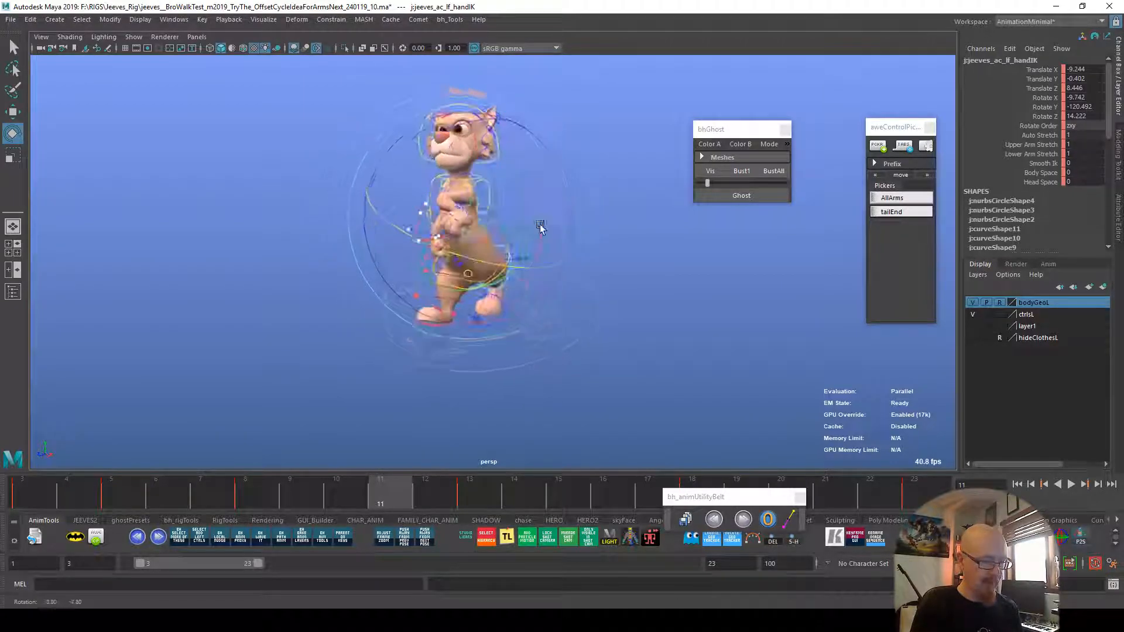
{"action": "left_click_drag", "start_coordinate": [649, 215], "coordinate": [586, 248], "text": "alt"}
{"action": "left_click_drag", "start_coordinate": [366, 496], "coordinate": [17, 498]}
{"action": "key", "text": "alt+v"}
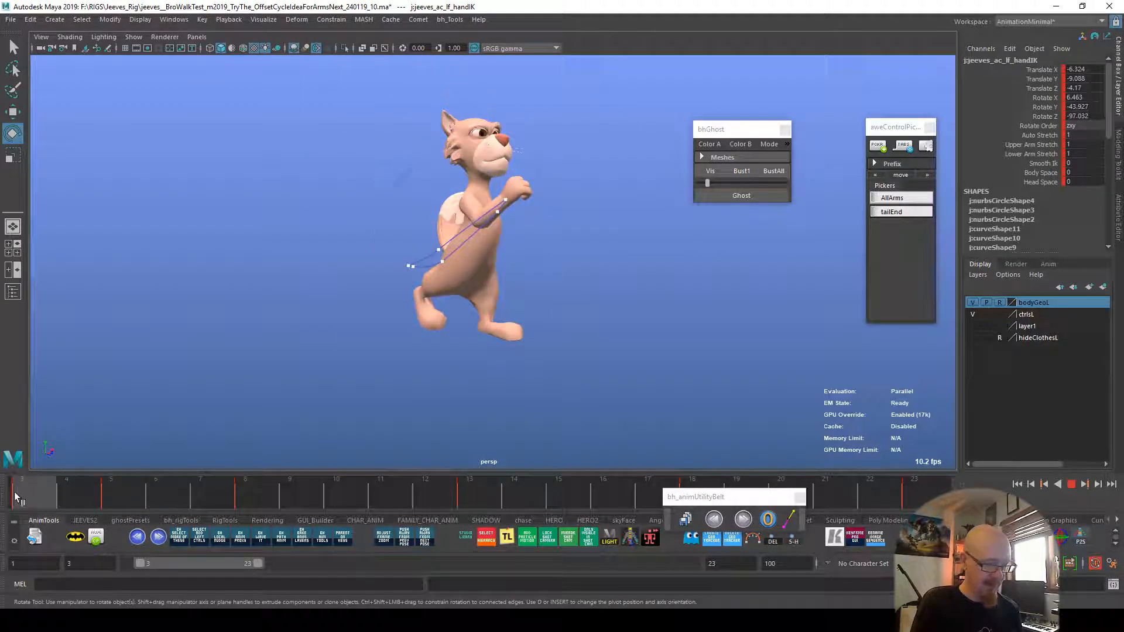
{"action": "left_click_drag", "start_coordinate": [446, 398], "coordinate": [333, 397], "text": "alt"}
Step: At frame 21, select the right arm pole control and shift it slightly downward to adjust the elbow
{"action": "left_click_drag", "start_coordinate": [122, 486], "coordinate": [715, 430]}
{"action": "left_click_drag", "start_coordinate": [749, 350], "coordinate": [404, 314], "text": "alt"}
{"action": "left_click", "coordinate": [564, 269]}
{"action": "left_click", "coordinate": [527, 248]}
{"action": "key", "text": "w"}
{"action": "left_click_drag", "start_coordinate": [327, 269], "coordinate": [332, 282]}
Step: At frame 11, move the left arm pole control to about 12.6, -12.2, 16.5 and check the elbow motion in the surrounding frames
{"action": "left_click_drag", "start_coordinate": [844, 496], "coordinate": [383, 496]}
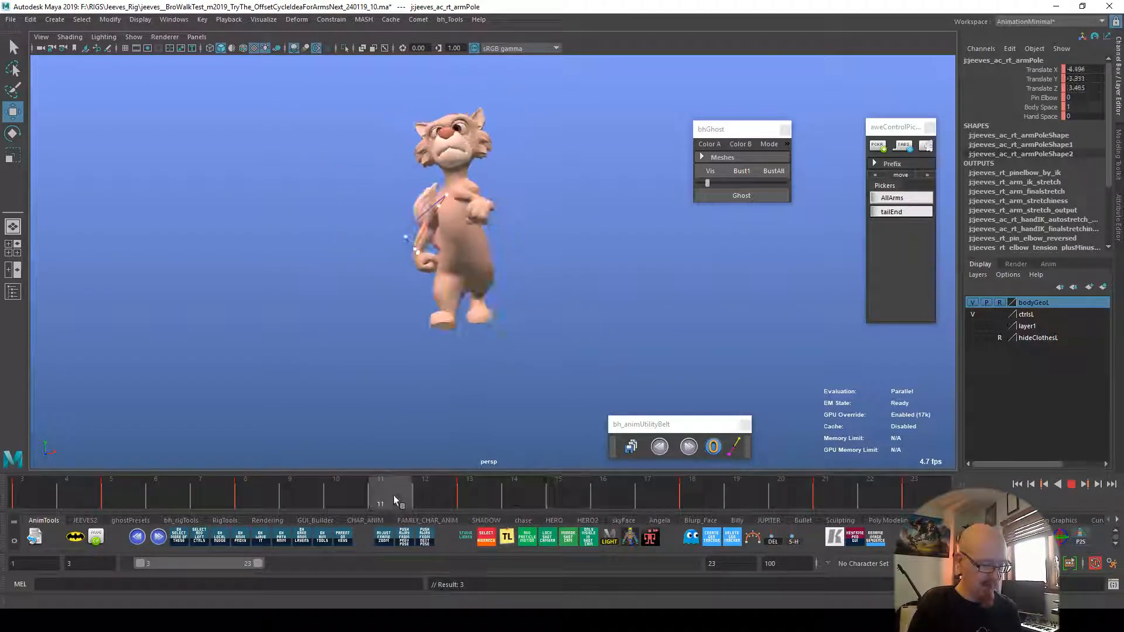
{"action": "left_click", "coordinate": [518, 235]}
{"action": "left_click_drag", "start_coordinate": [520, 239], "coordinate": [572, 270]}
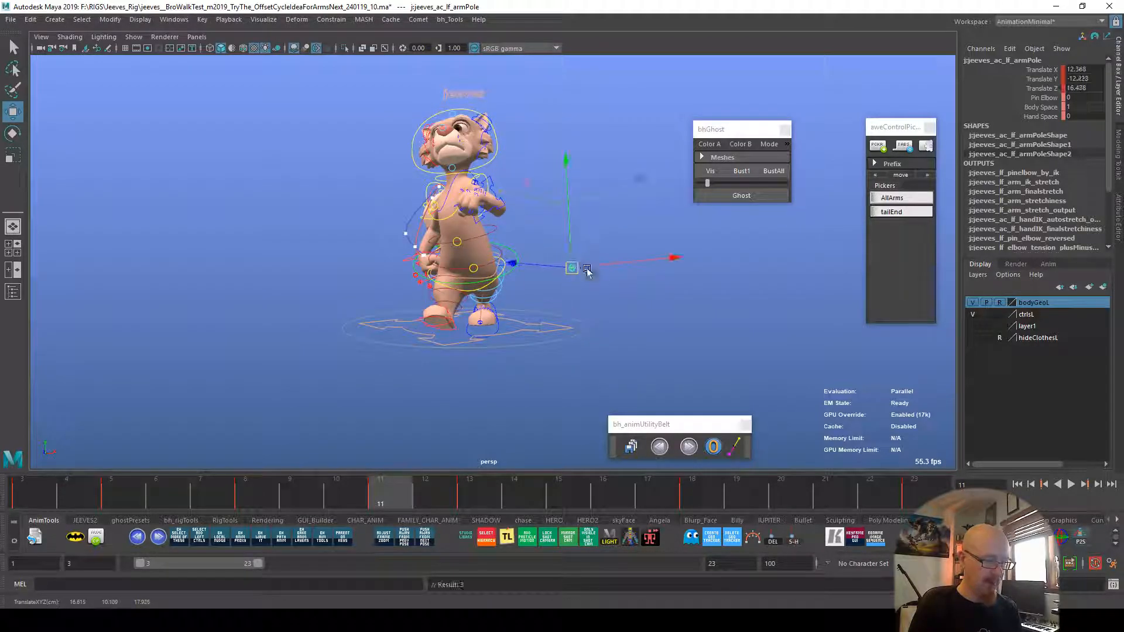
{"action": "left_click", "coordinate": [146, 492]}
{"action": "key", "text": "alt+v"}
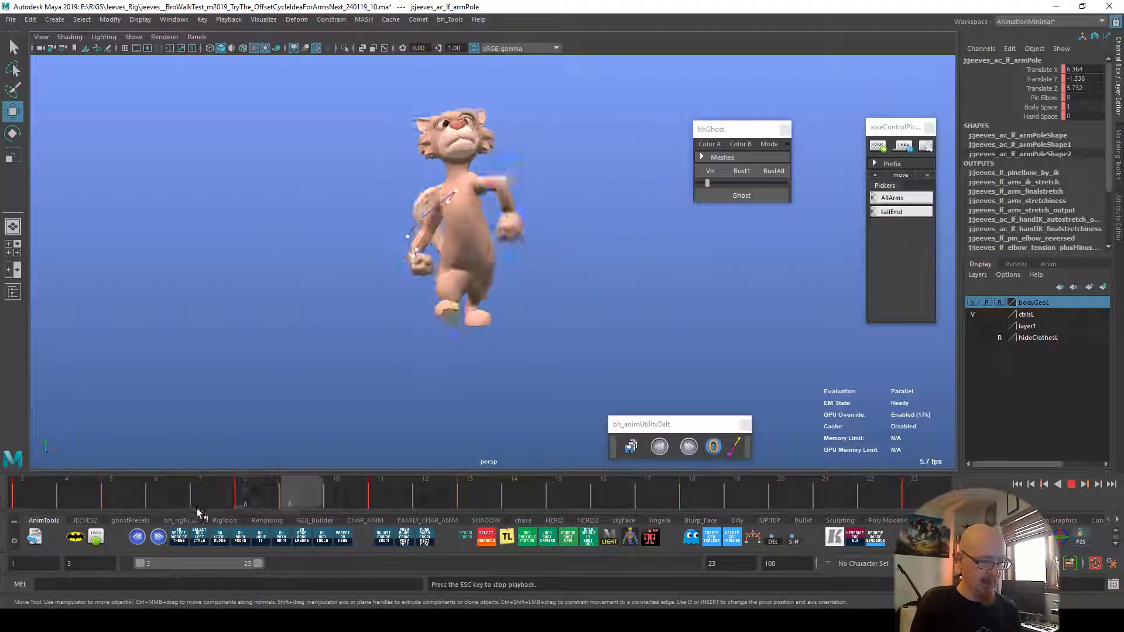
{"action": "left_click", "coordinate": [247, 491]}
{"action": "key", "text": "alt+v"}
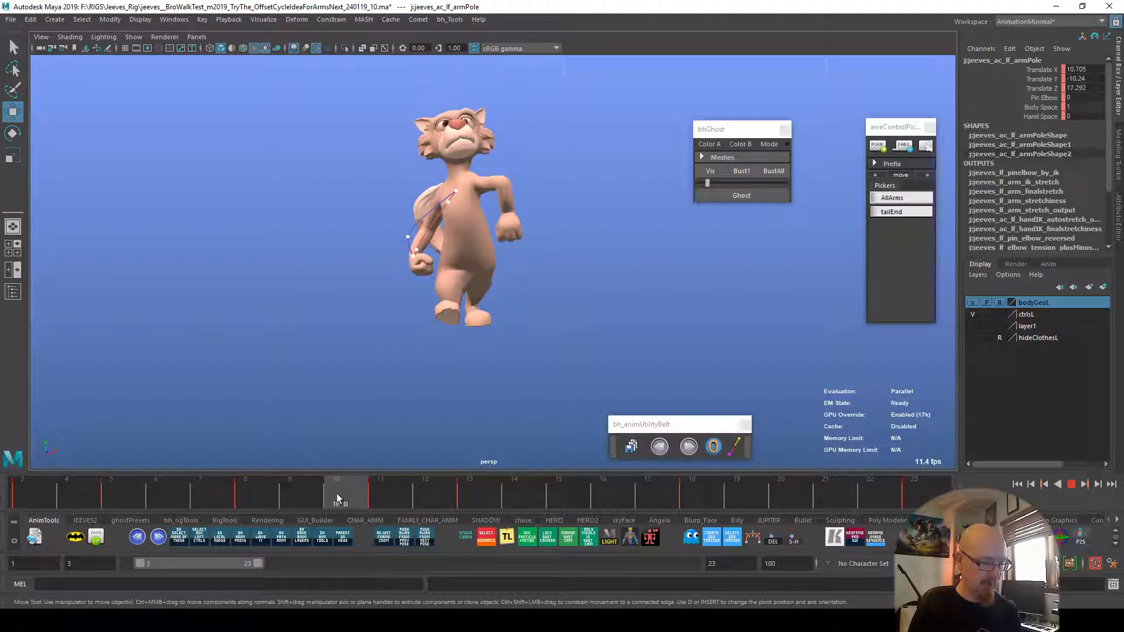
Step: At frame 10, reposition the left arm pole control to adjust the elbow, then review the walk cycle up close and from farther back
{"action": "mouse_move", "coordinate": [586, 238]}
{"action": "left_mouse_down"}
{"action": "mouse_move", "coordinate": [635, 233]}
{"action": "mouse_move", "coordinate": [570, 233]}
{"action": "left_mouse_up"}
{"action": "left_click_drag", "start_coordinate": [487, 222], "coordinate": [602, 301]}
{"action": "right_click_drag", "start_coordinate": [602, 301], "coordinate": [702, 343], "text": "alt"}
{"action": "left_click_drag", "start_coordinate": [703, 344], "coordinate": [678, 357], "text": "alt"}
{"action": "key", "text": "alt+v"}
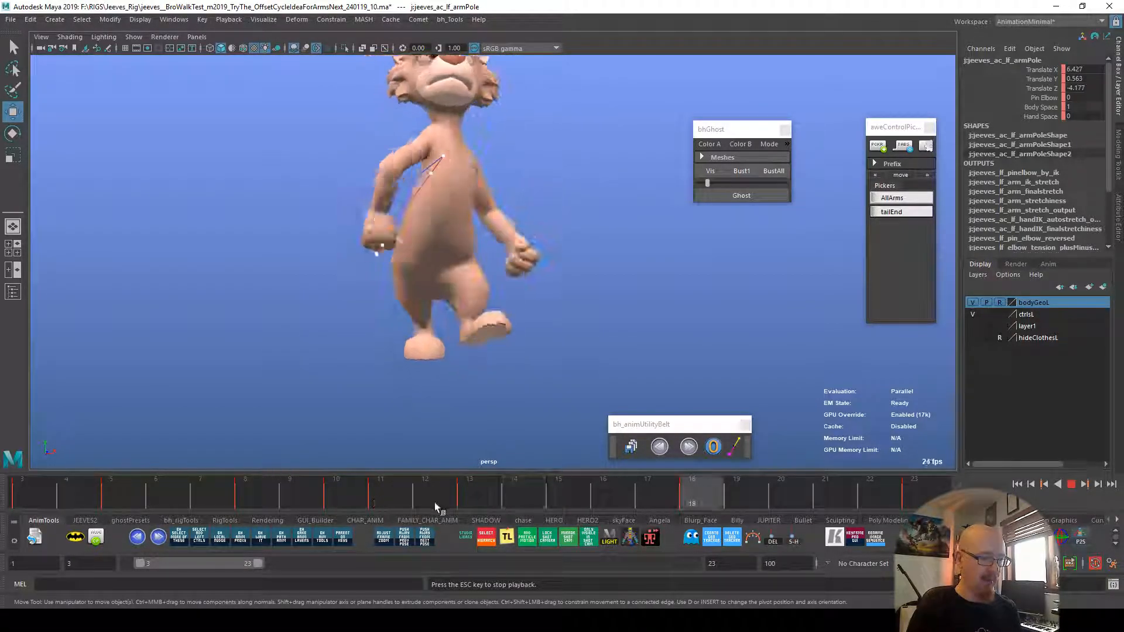
{"action": "right_click_drag", "start_coordinate": [609, 381], "coordinate": [324, 454], "text": "alt"}
{"action": "middle_click_drag", "start_coordinate": [323, 454], "coordinate": [361, 401], "text": "alt"}
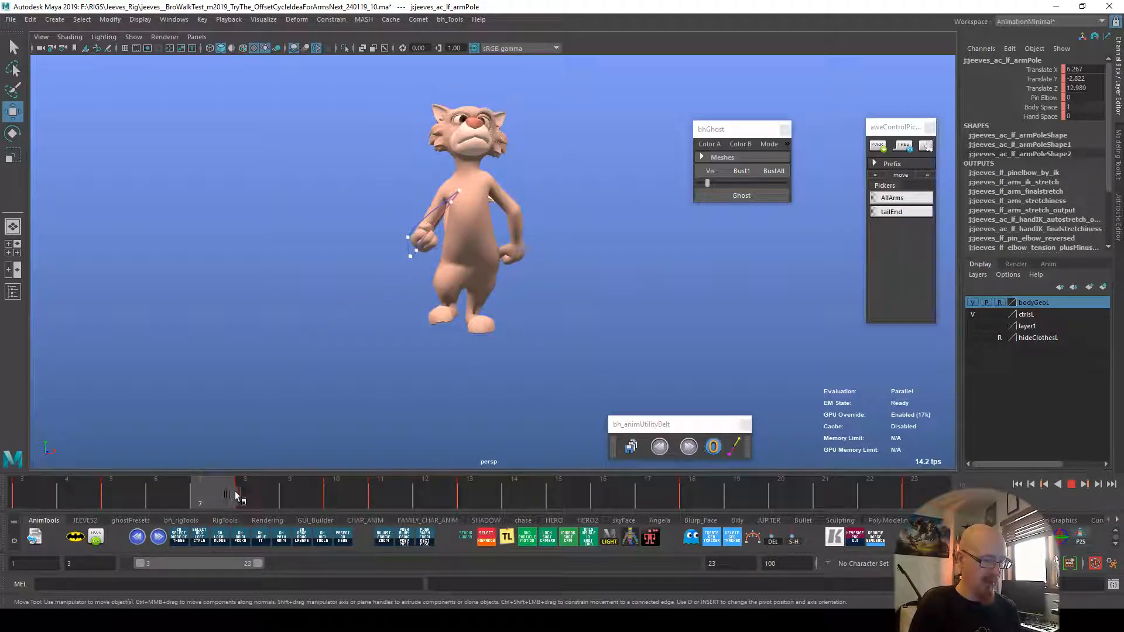
Step: Using a ghost of frame 10 as reference, move the left arm pole at frame 11 to about 15.0, -7.1, 15.7, then clear all ghosts
{"action": "left_click_drag", "start_coordinate": [303, 493], "coordinate": [385, 493]}
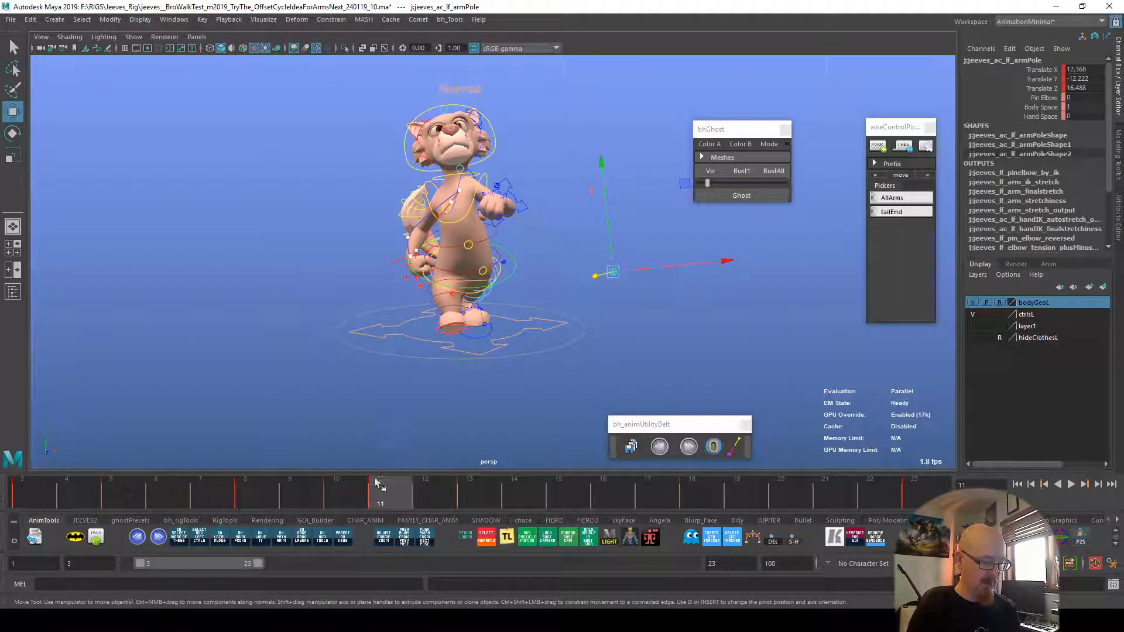
{"action": "key", "text": "comma"}
{"action": "left_click", "coordinate": [756, 197]}
{"action": "left_click", "coordinate": [377, 493]}
{"action": "left_click_drag", "start_coordinate": [633, 252], "coordinate": [630, 228]}
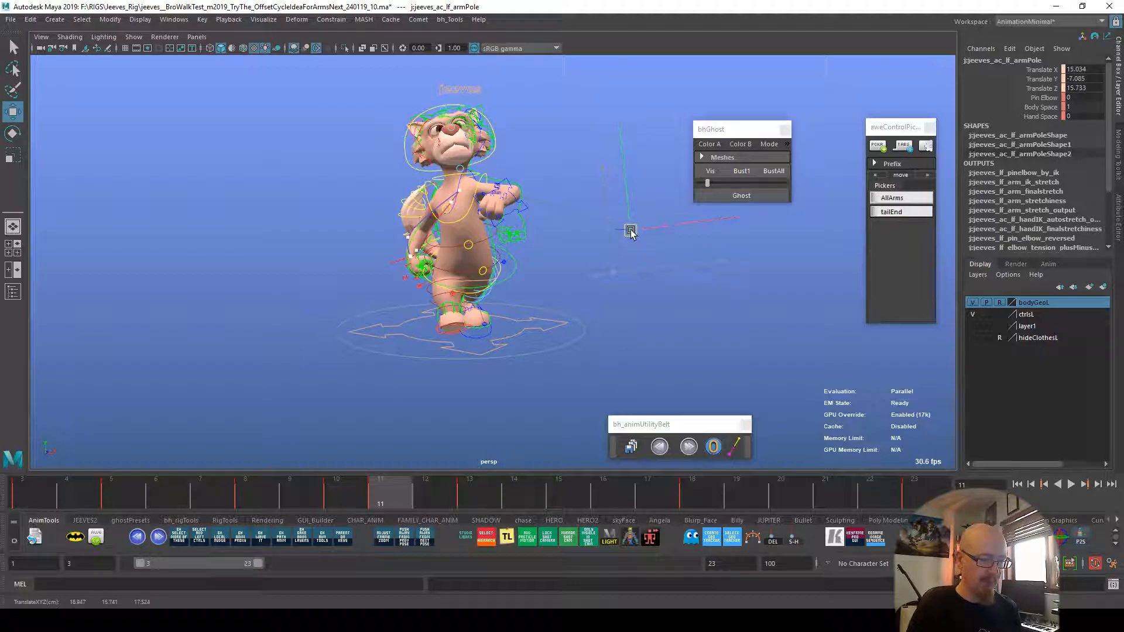
{"action": "key", "text": "alt+v"}
{"action": "key", "text": "alt+v"}
{"action": "left_click_drag", "start_coordinate": [389, 500], "coordinate": [336, 504]}
{"action": "left_click", "coordinate": [773, 172]}
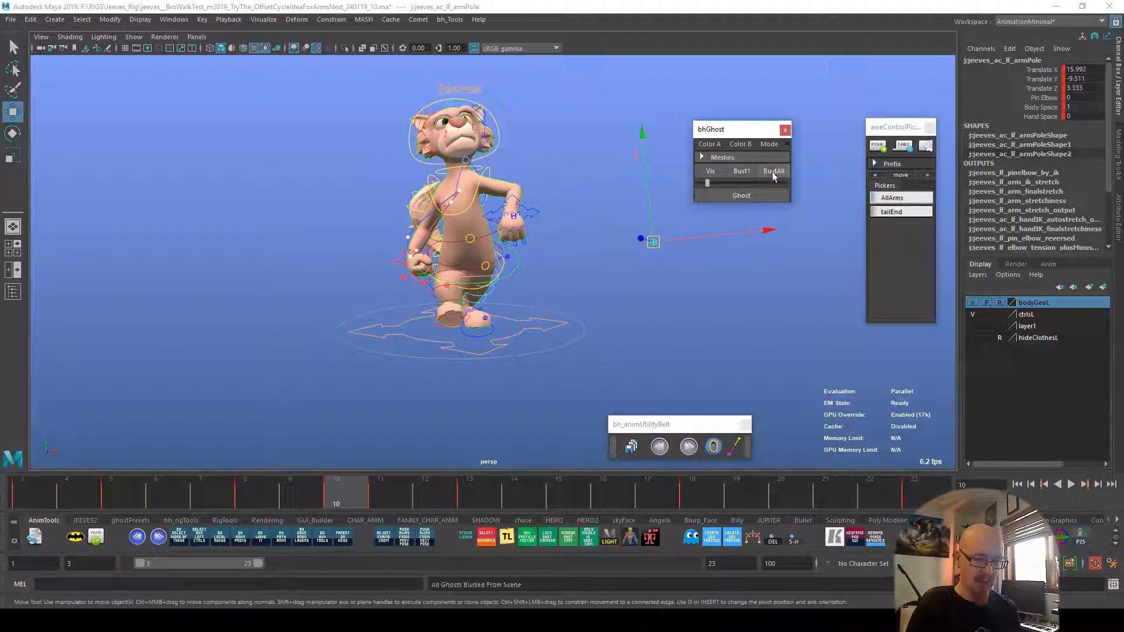
Step: Using a ghost of frame 20 as reference, raise the right arm pole at frame 21 to about -10.6, -6.2, 6.7, then clear all ghosts
{"action": "left_click_drag", "start_coordinate": [690, 496], "coordinate": [785, 497]}
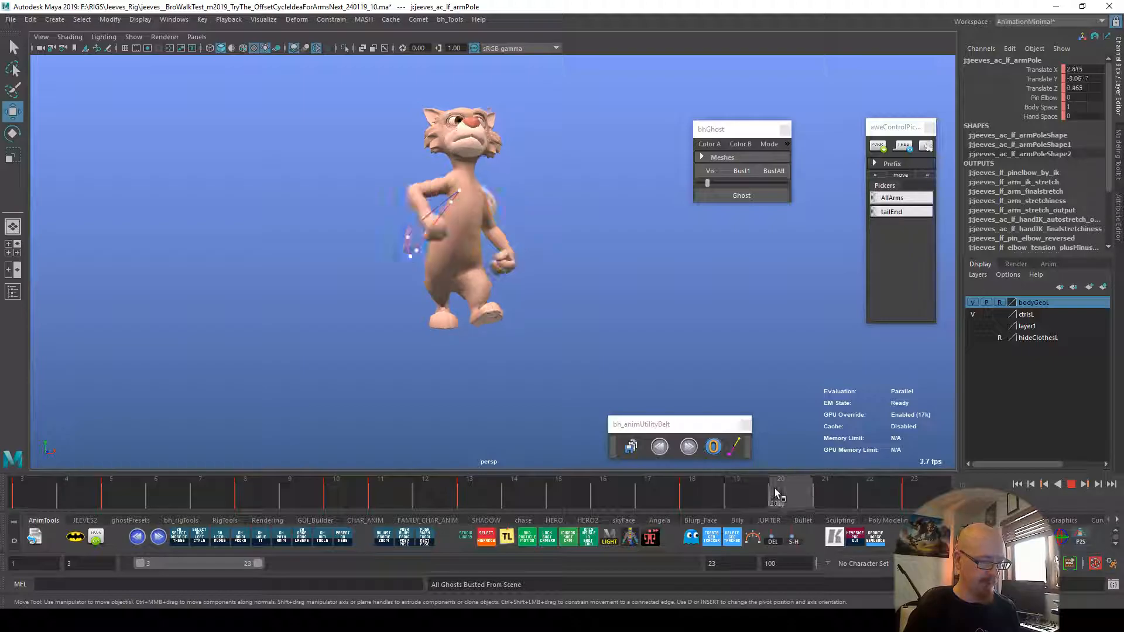
{"action": "left_click", "coordinate": [349, 262]}
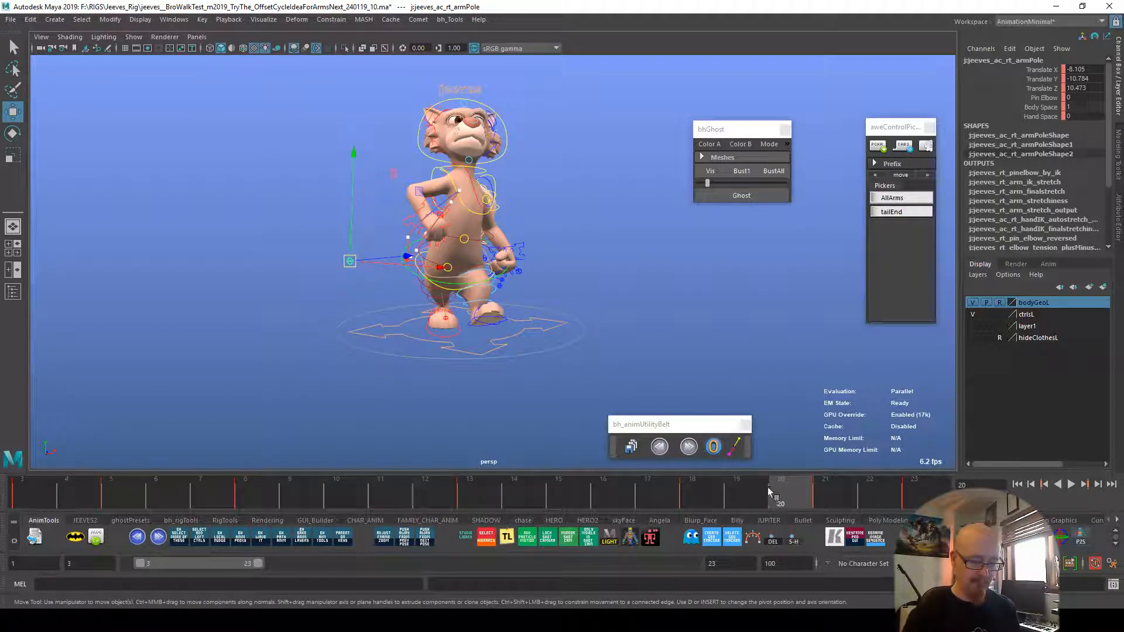
{"action": "left_click_drag", "start_coordinate": [765, 487], "coordinate": [795, 491]}
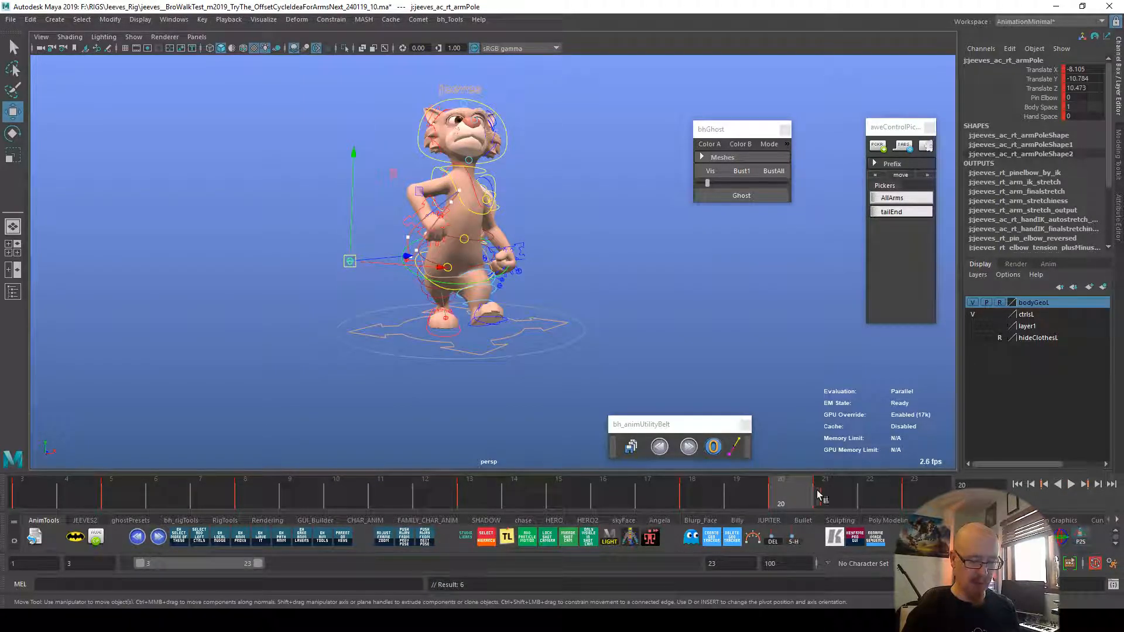
{"action": "left_click", "coordinate": [740, 195]}
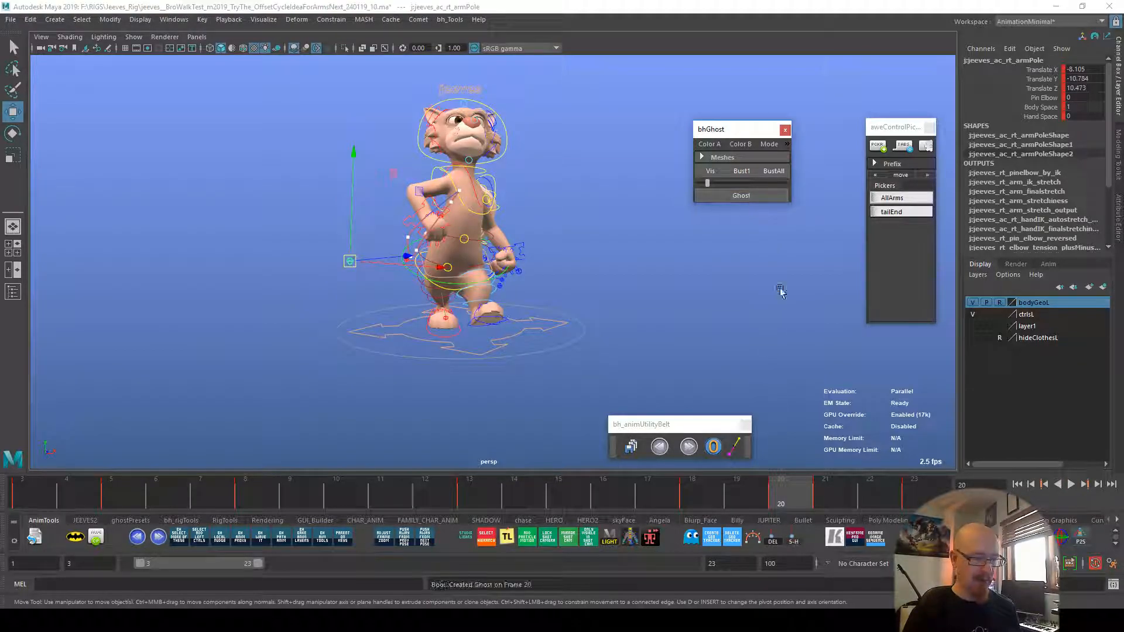
{"action": "left_click", "coordinate": [818, 490]}
{"action": "left_click_drag", "start_coordinate": [335, 286], "coordinate": [319, 217]}
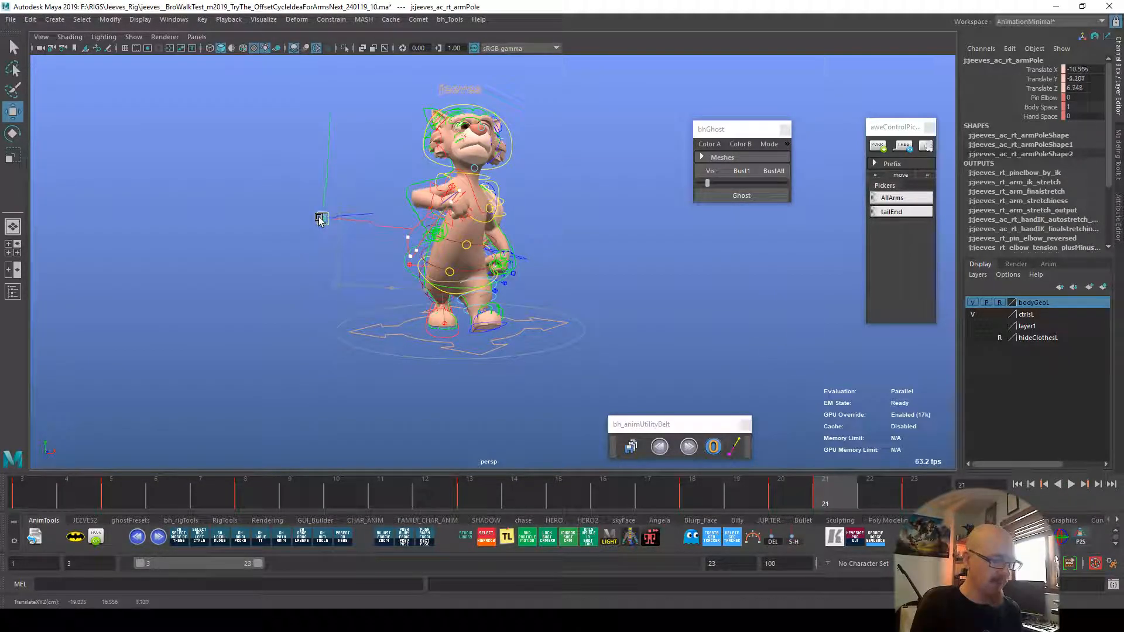
{"action": "key", "text": "alt+v"}
{"action": "left_click", "coordinate": [778, 170]}
Step: Play the walk cycle and examine the arm swing from the front and the character's left side, ending at frame 7
{"action": "right_click_drag", "start_coordinate": [799, 258], "coordinate": [714, 496], "text": "alt"}
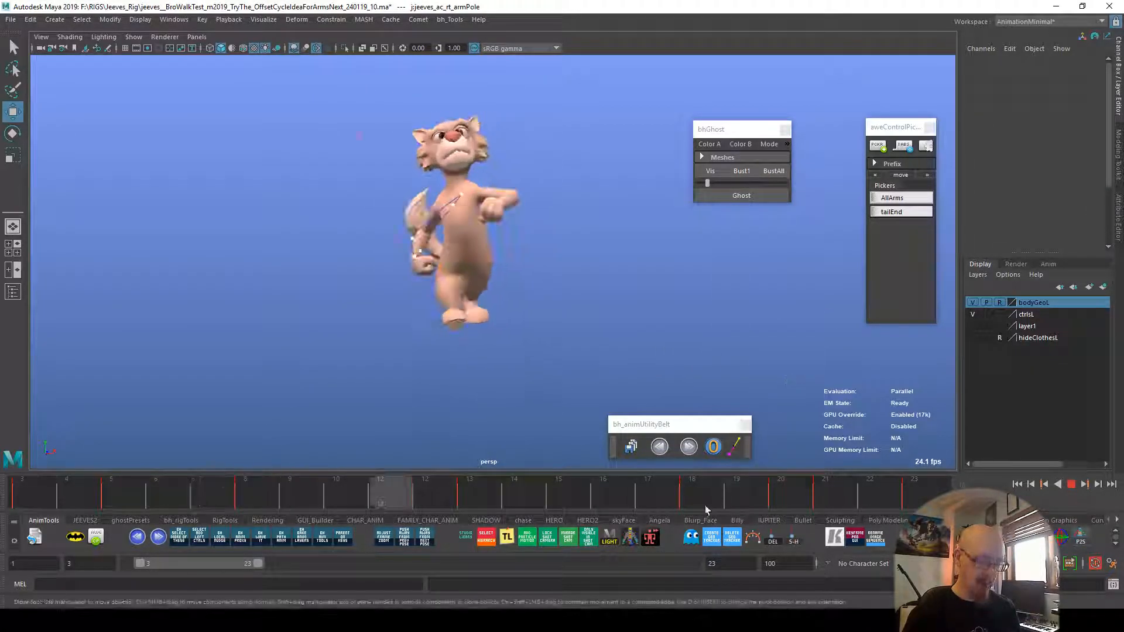
{"action": "key", "text": "alt+v"}
{"action": "key", "text": "alt+v"}
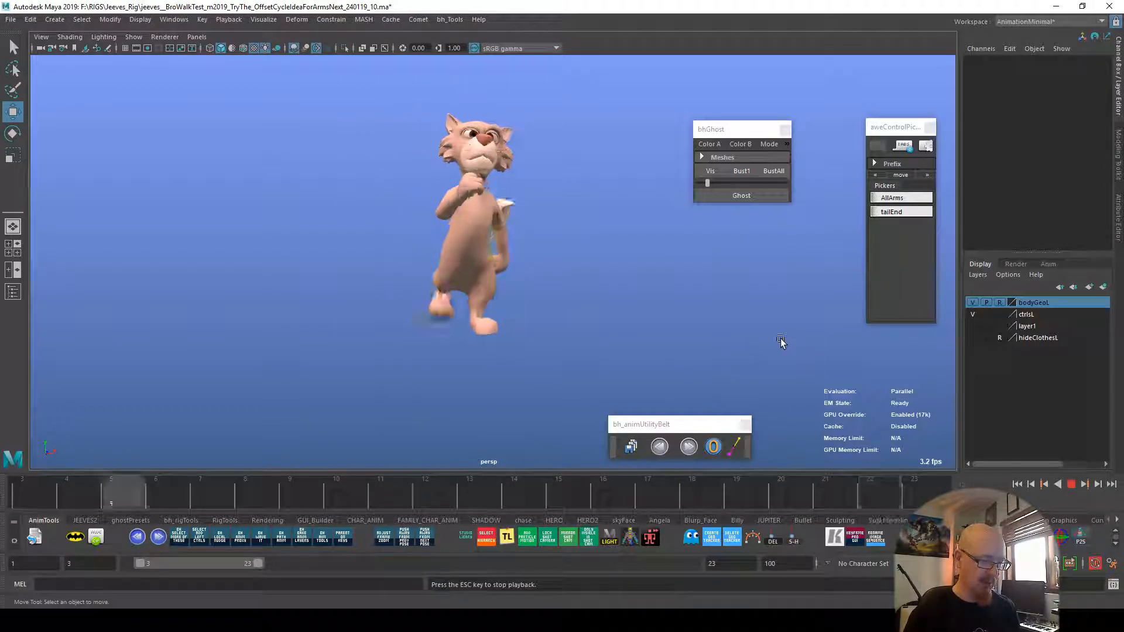
{"action": "right_click_drag", "start_coordinate": [788, 332], "coordinate": [822, 310], "text": "alt"}
{"action": "left_click_drag", "start_coordinate": [822, 310], "coordinate": [632, 322], "text": "alt"}
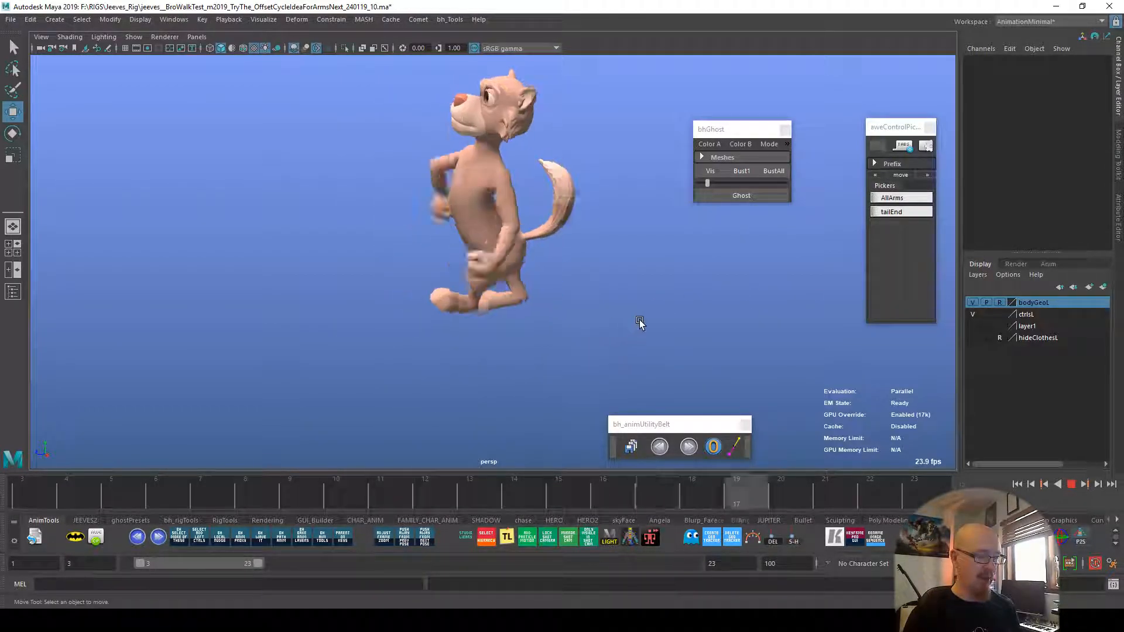
{"action": "right_click_drag", "start_coordinate": [637, 313], "coordinate": [756, 361], "text": "alt"}
{"action": "key", "text": "alt+v"}
{"action": "left_click_drag", "start_coordinate": [41, 493], "coordinate": [200, 499]}
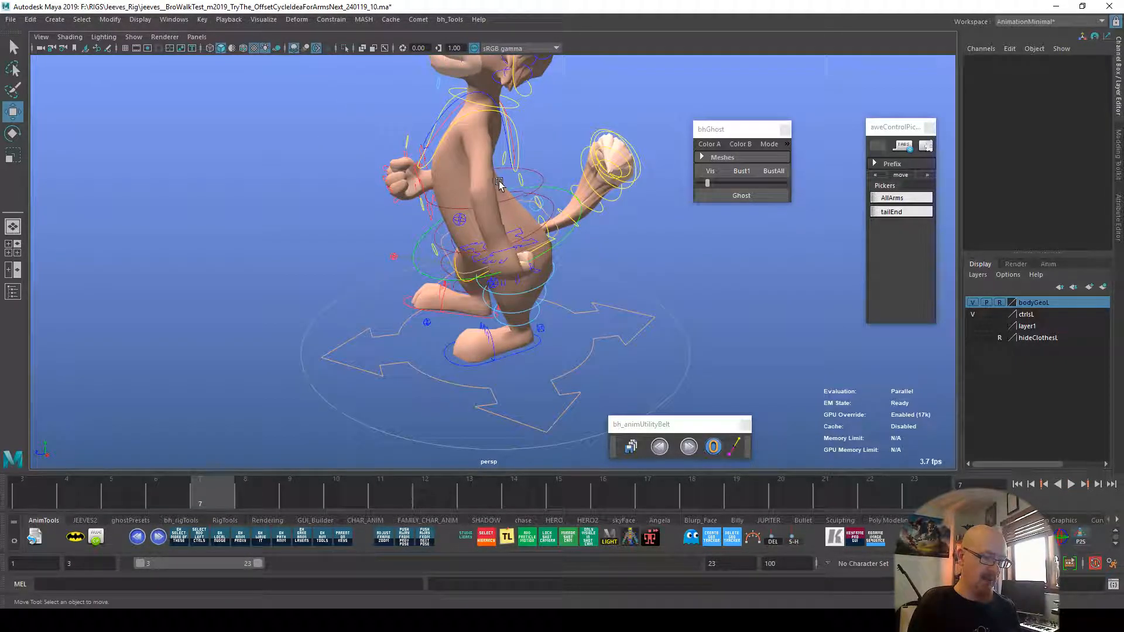
Step: Select the left clavicle control and check the shoulder motion from the side, stopping at frame 11
{"action": "left_click_drag", "start_coordinate": [498, 108], "coordinate": [480, 194], "text": "alt"}
{"action": "left_click", "coordinate": [539, 152]}
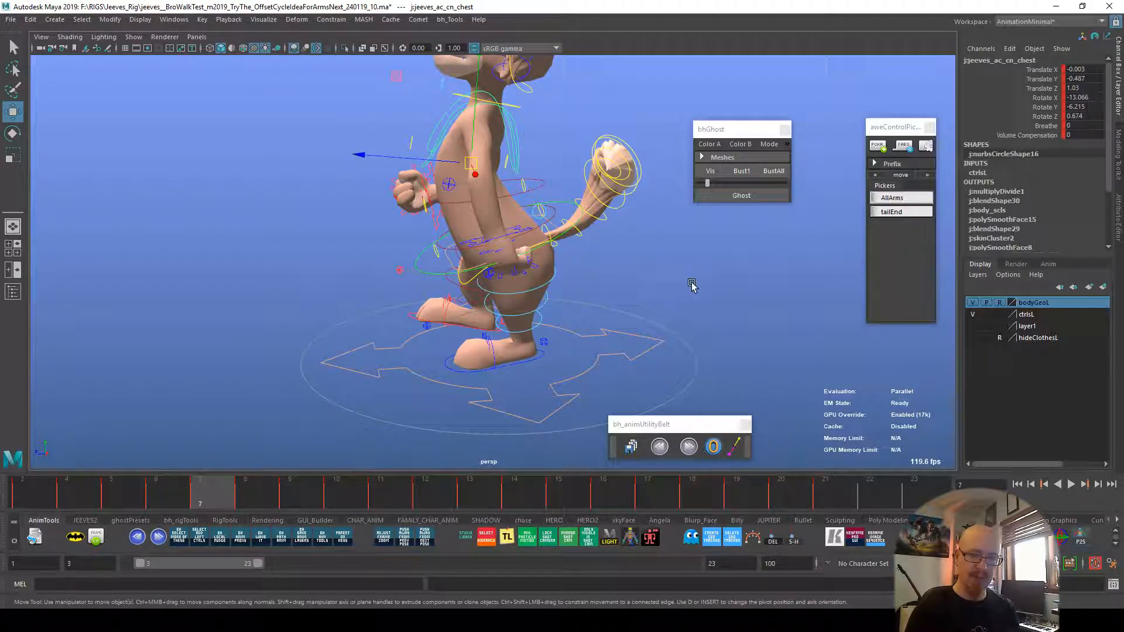
{"action": "left_click", "coordinate": [715, 283]}
{"action": "left_click_drag", "start_coordinate": [526, 142], "coordinate": [556, 199], "text": "alt"}
{"action": "left_click", "coordinate": [451, 167]}
{"action": "left_click", "coordinate": [661, 286]}
{"action": "left_click_drag", "start_coordinate": [661, 287], "coordinate": [608, 296], "text": "alt"}
{"action": "left_click", "coordinate": [514, 159]}
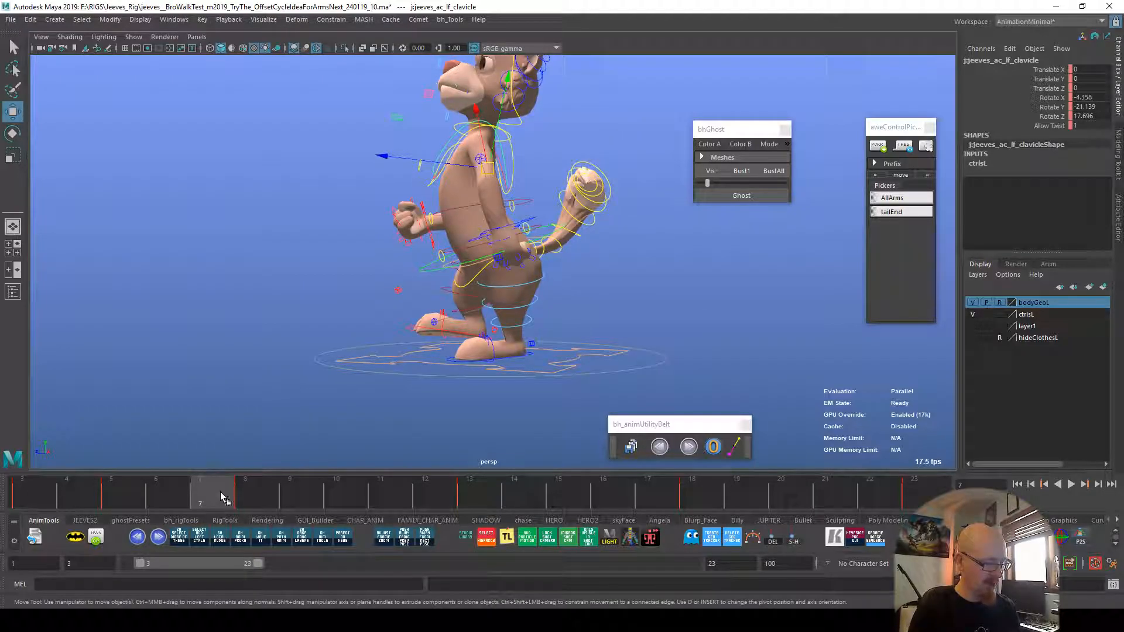
{"action": "key", "text": "alt+v"}
{"action": "key", "text": "alt+v"}
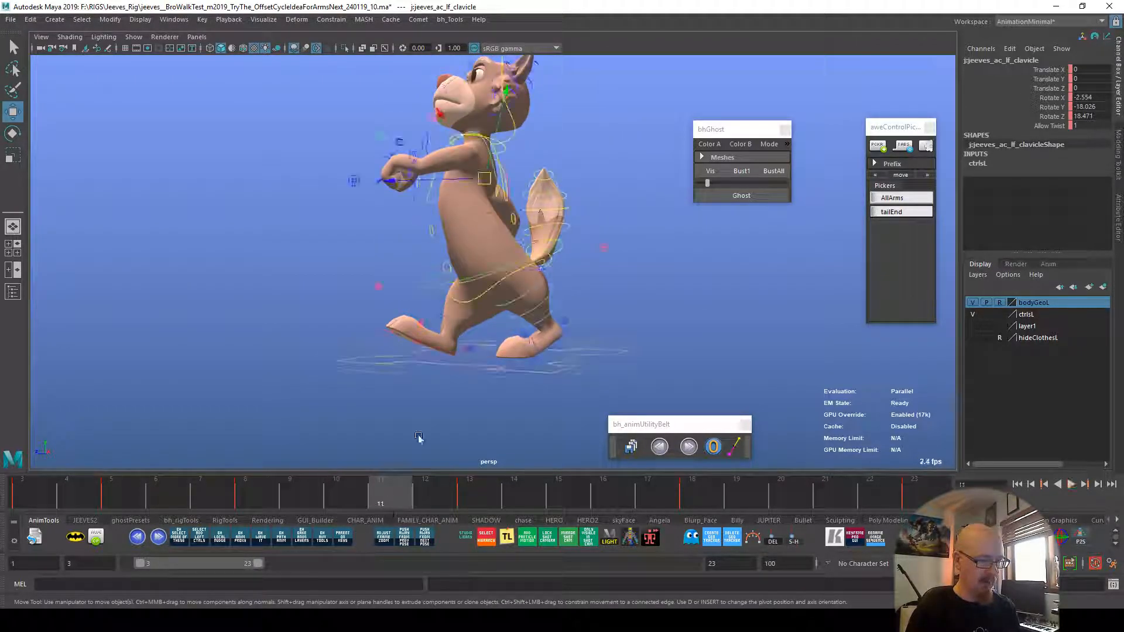
Step: At frame 11, rotate the left clavicle to about -9.4, -19.3, 28.3 so the shoulder follows the forward arm swing
{"action": "key", "text": "e"}
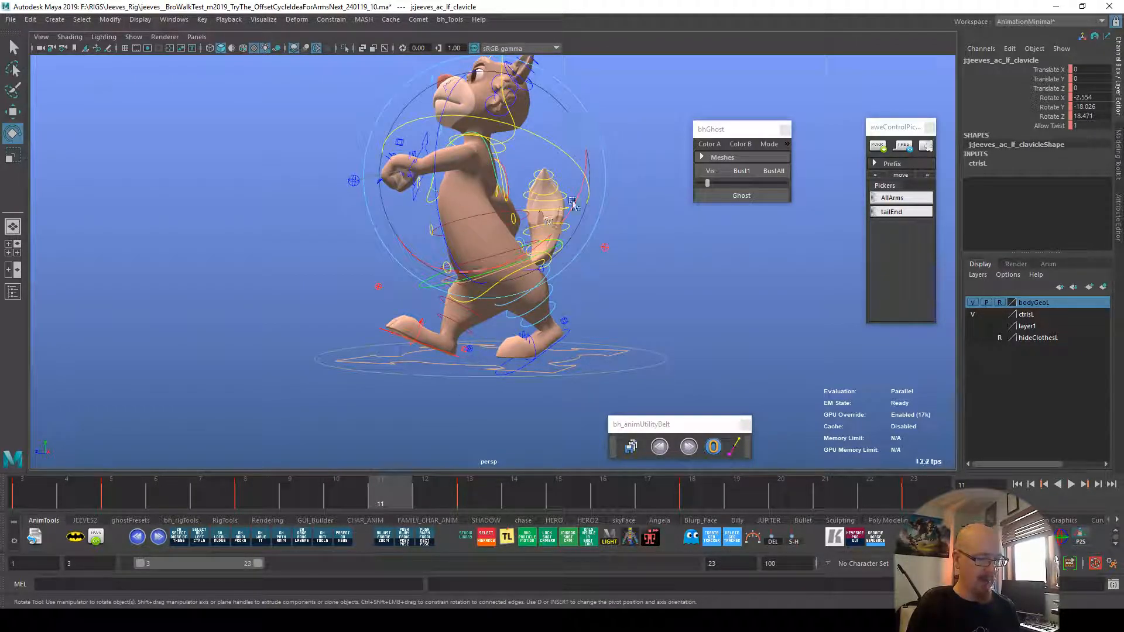
{"action": "left_click_drag", "start_coordinate": [702, 360], "coordinate": [725, 393], "text": "alt"}
{"action": "left_click", "coordinate": [660, 446]}
{"action": "left_click_drag", "start_coordinate": [525, 225], "coordinate": [532, 214]}
{"action": "left_click_drag", "start_coordinate": [609, 237], "coordinate": [481, 240], "text": "alt"}
{"action": "left_click_drag", "start_coordinate": [562, 225], "coordinate": [553, 229]}
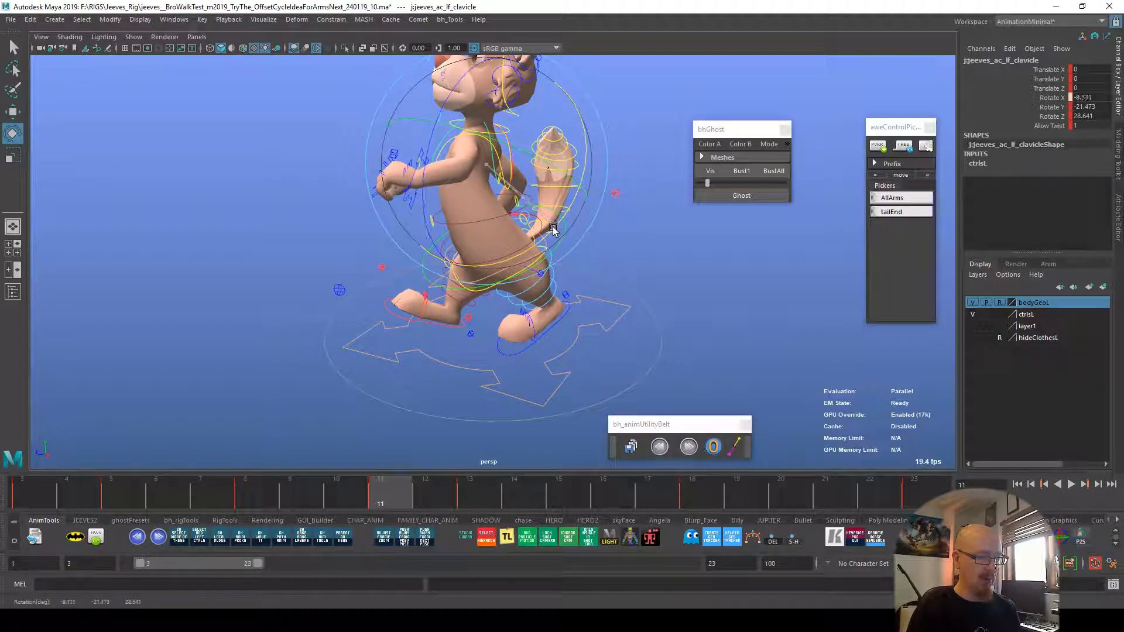
{"action": "left_click_drag", "start_coordinate": [566, 174], "coordinate": [571, 177]}
{"action": "left_click_drag", "start_coordinate": [609, 263], "coordinate": [723, 263], "text": "alt"}
Step: Show the clothing layer temporarily and inspect the jacket around the shoulders at frames 11 and 21
{"action": "left_click", "coordinate": [973, 338]}
{"action": "left_click_drag", "start_coordinate": [831, 350], "coordinate": [685, 376], "text": "alt"}
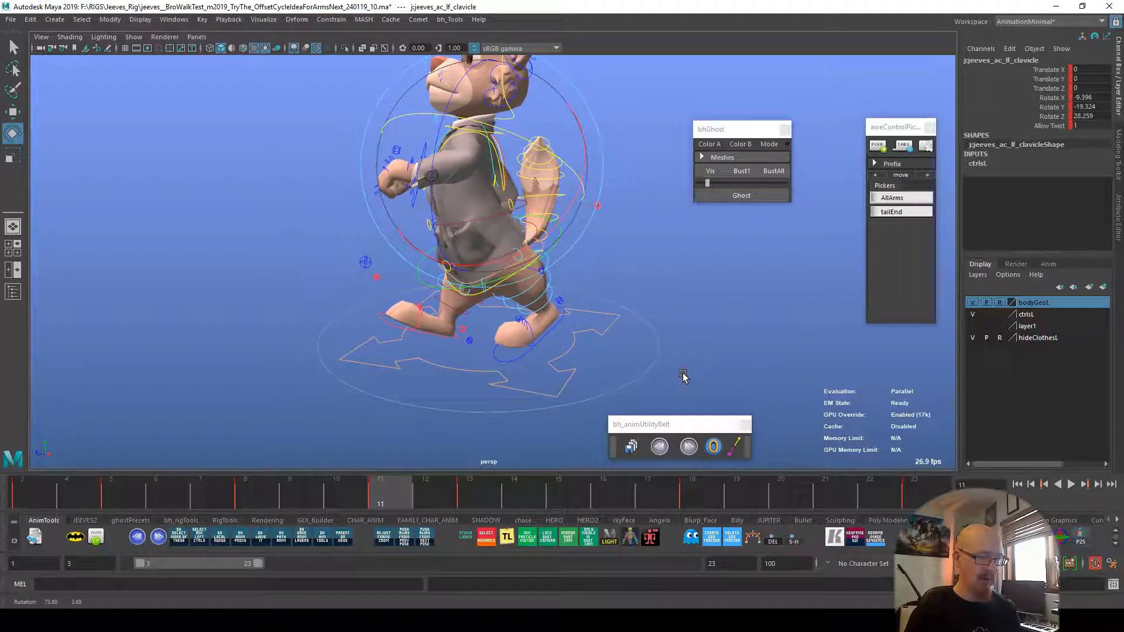
{"action": "left_click", "coordinate": [841, 505]}
{"action": "left_click", "coordinate": [998, 338]}
{"action": "left_click", "coordinate": [997, 337]}
{"action": "left_click_drag", "start_coordinate": [632, 342], "coordinate": [785, 354], "text": "alt"}
{"action": "left_click", "coordinate": [999, 337]}
{"action": "left_click", "coordinate": [598, 258]}
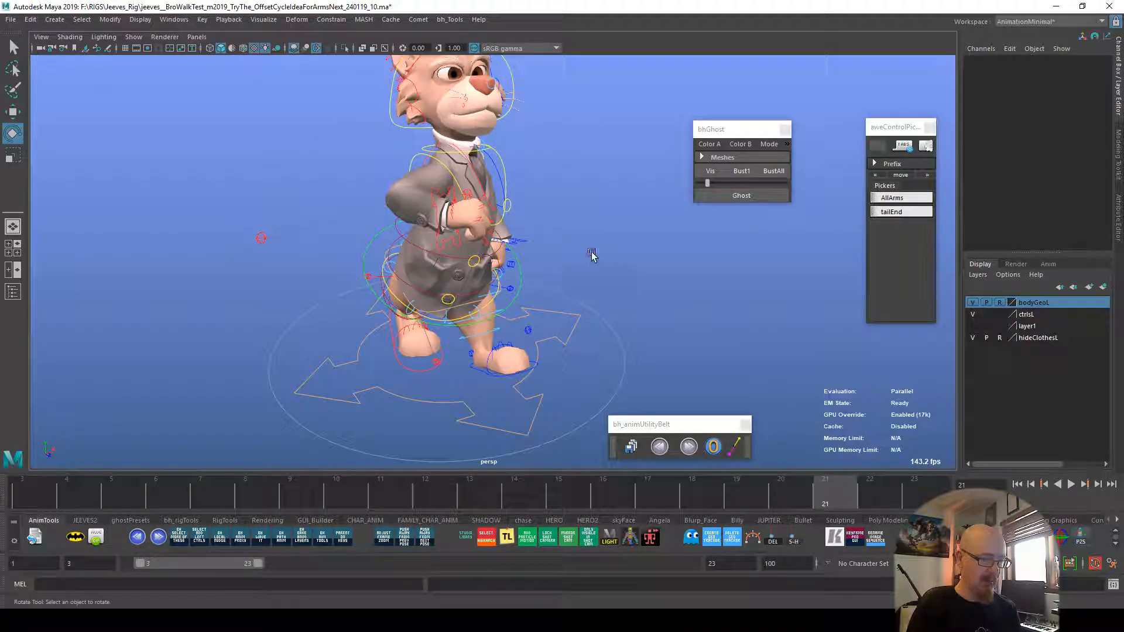
{"action": "left_click", "coordinate": [973, 338]}
Step: At frame 21, select the right clavicle control and rotate it to about -2.4, -17.1, 24.2
{"action": "left_click_drag", "start_coordinate": [491, 197], "coordinate": [728, 205], "text": "alt"}
{"action": "left_click", "coordinate": [483, 194]}
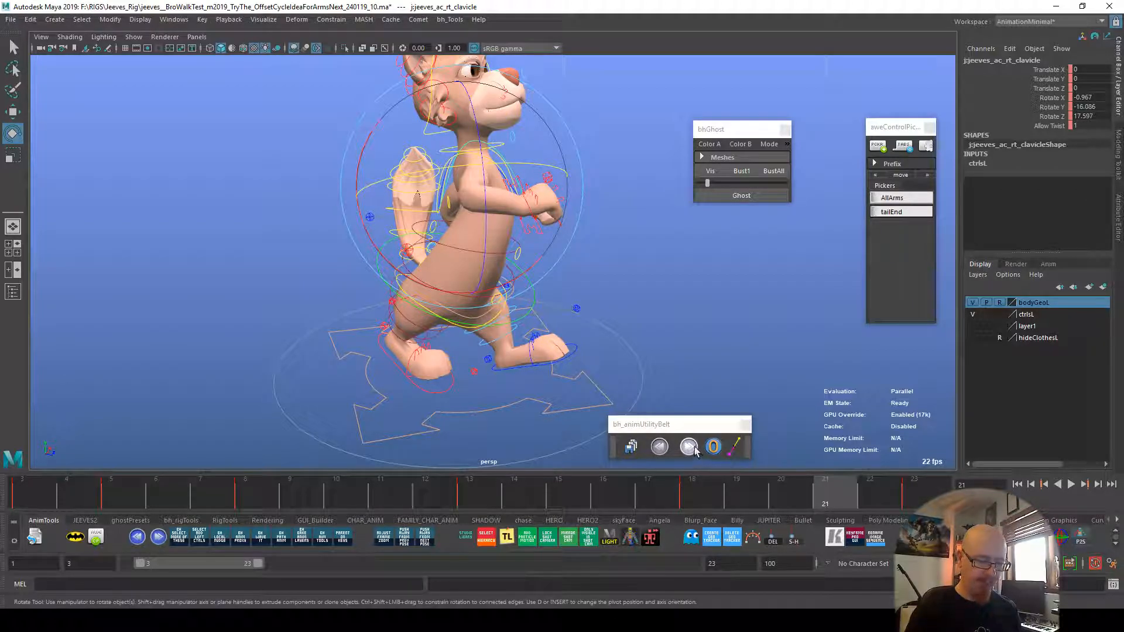
{"action": "left_click", "coordinate": [662, 447]}
{"action": "left_click_drag", "start_coordinate": [547, 161], "coordinate": [550, 162]}
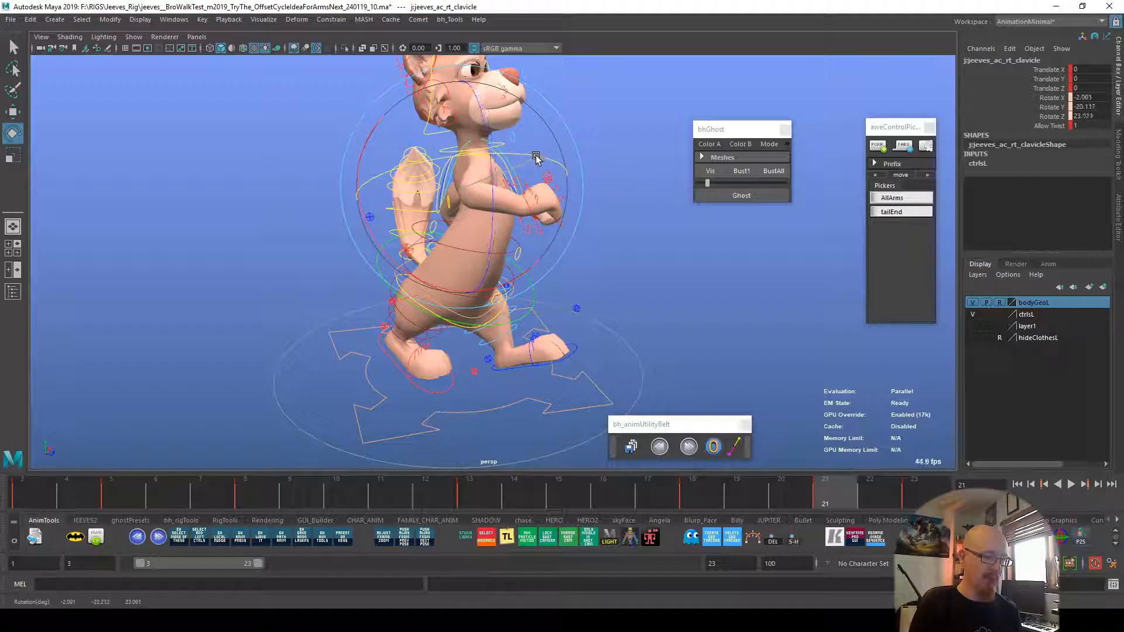
{"action": "left_click_drag", "start_coordinate": [610, 284], "coordinate": [607, 321], "text": "alt"}
{"action": "left_click_drag", "start_coordinate": [384, 257], "coordinate": [375, 248]}
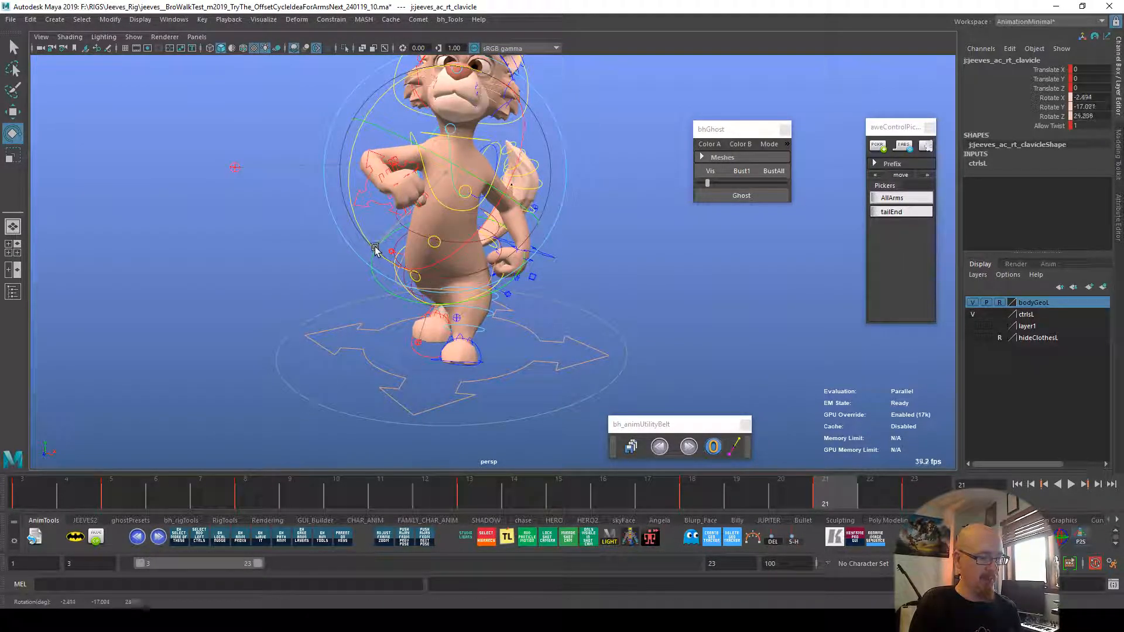
Step: Show the clothing layer and play the cycle from the front and both sides to examine the shoulder motion
{"action": "left_click", "coordinate": [972, 338]}
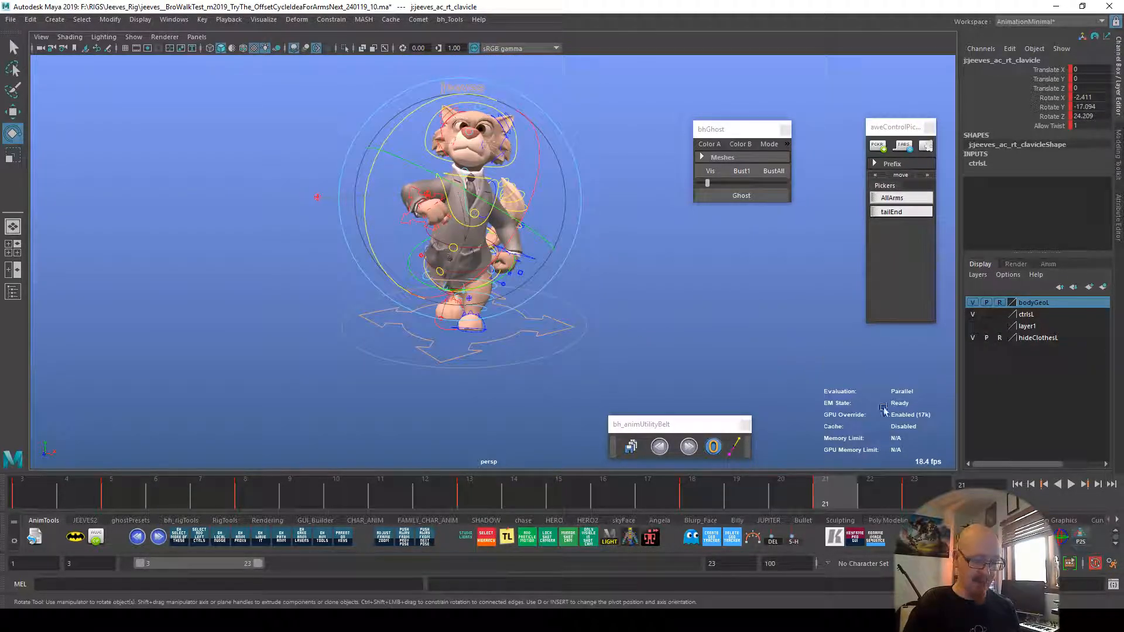
{"action": "key", "text": "alt+v"}
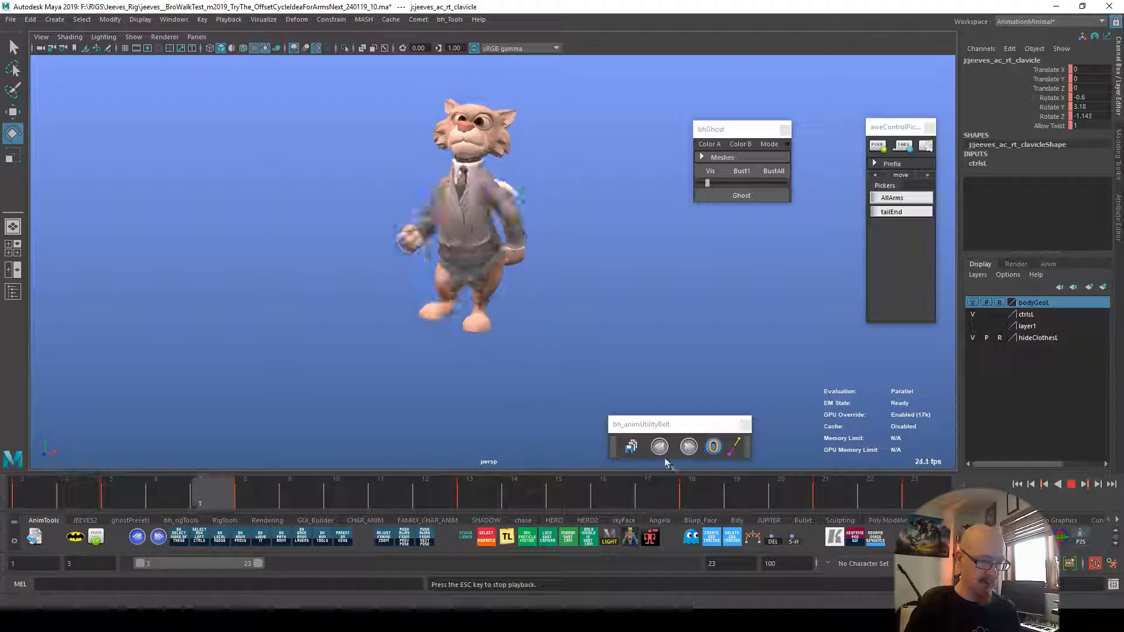
{"action": "left_click_drag", "start_coordinate": [679, 345], "coordinate": [848, 339], "text": "alt"}
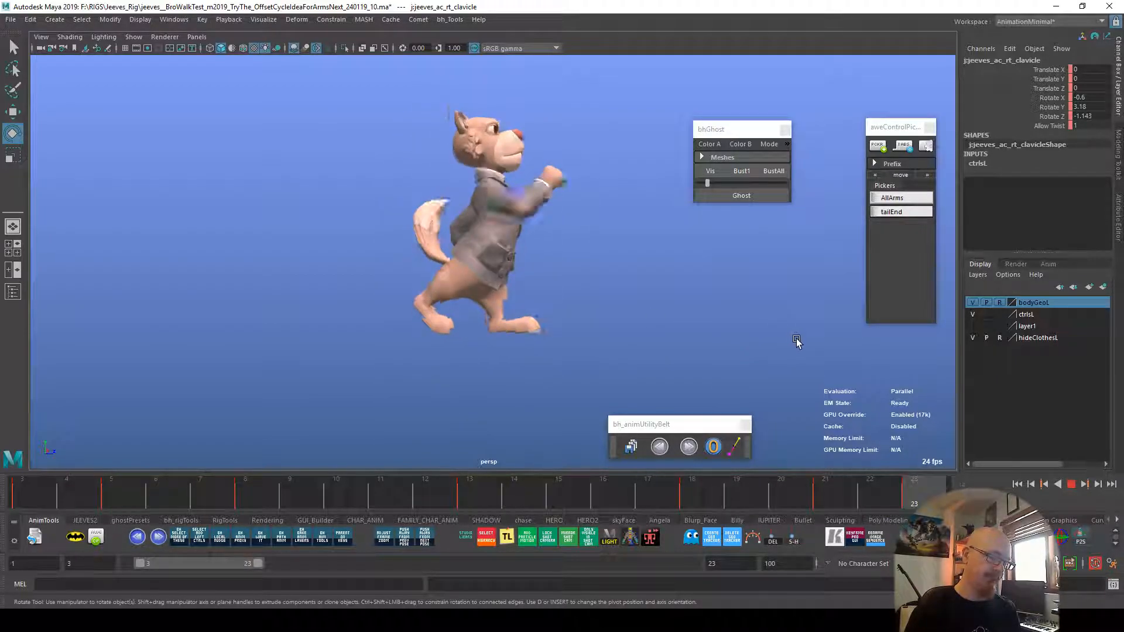
{"action": "left_click_drag", "start_coordinate": [840, 349], "coordinate": [742, 341], "text": "alt"}
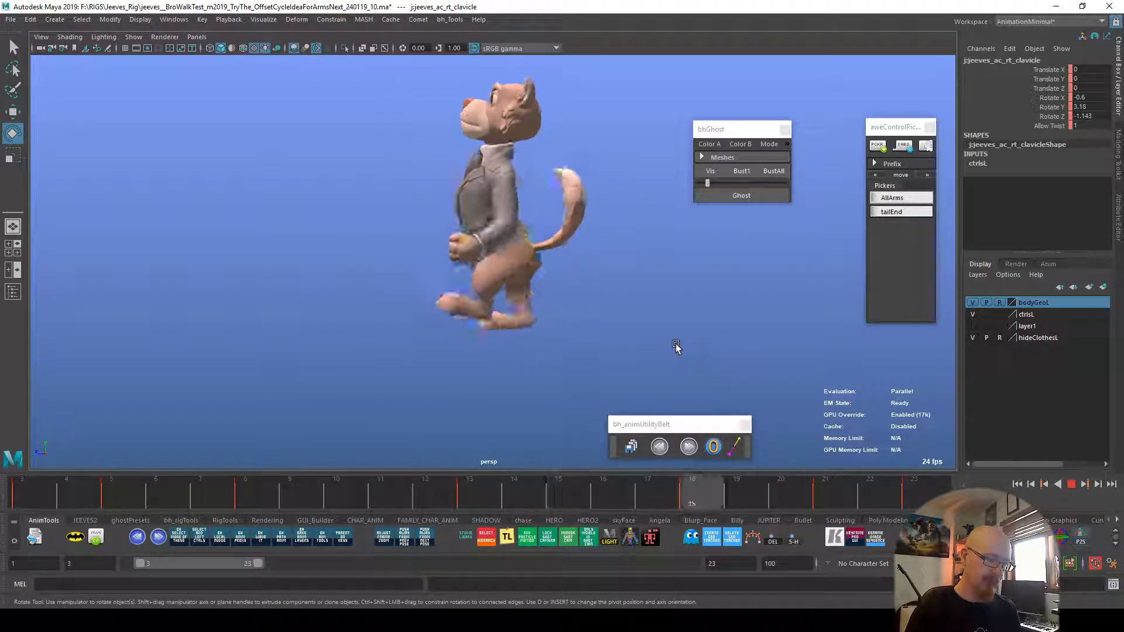
{"action": "right_click_drag", "start_coordinate": [675, 345], "coordinate": [890, 366], "text": "alt"}
{"action": "key", "text": "alt+v"}
{"action": "mouse_move", "coordinate": [145, 491]}
{"action": "left_mouse_down"}
{"action": "mouse_move", "coordinate": [20, 489]}
{"action": "mouse_move", "coordinate": [458, 502]}
{"action": "mouse_move", "coordinate": [282, 507]}
{"action": "left_mouse_up"}
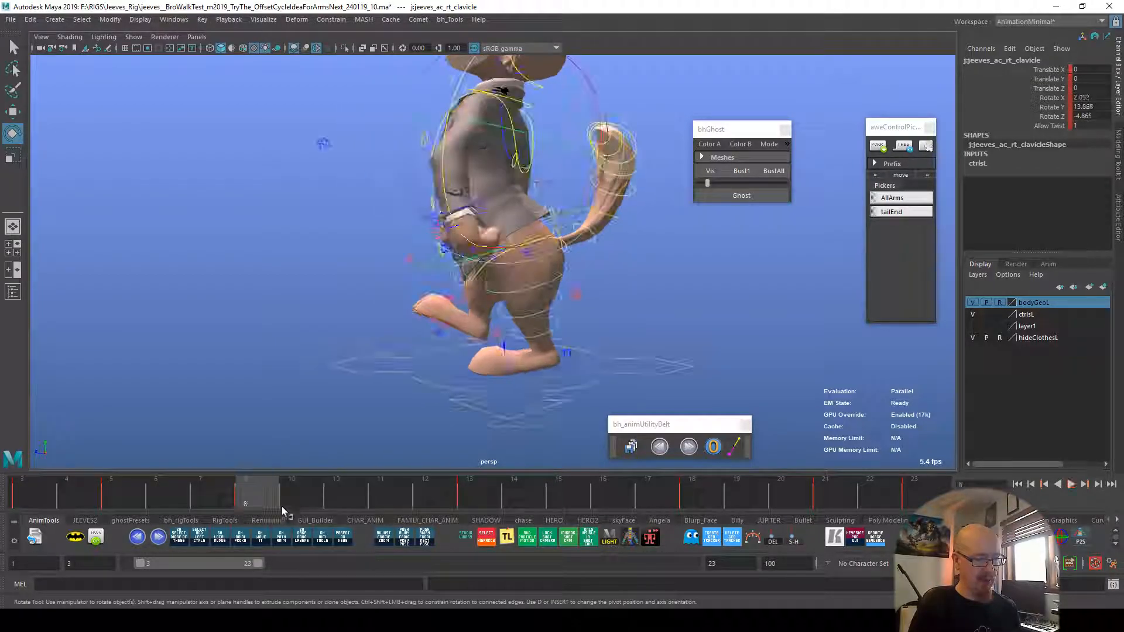
Step: Hide the clothing layer, review the cycle once more and save the scene incrementally as version 240119_11
{"action": "left_click", "coordinate": [975, 338]}
{"action": "key", "text": "alt+v"}
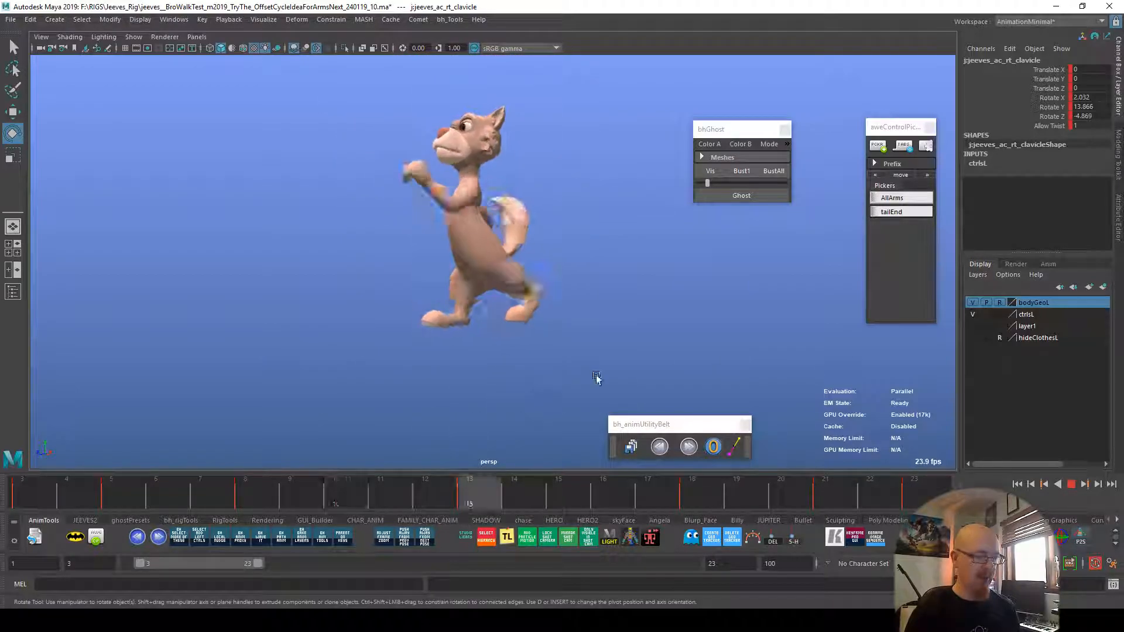
{"action": "key", "text": "alt+v"}
{"action": "left_click_drag", "start_coordinate": [492, 489], "coordinate": [24, 509]}
{"action": "left_click", "coordinate": [631, 448]}
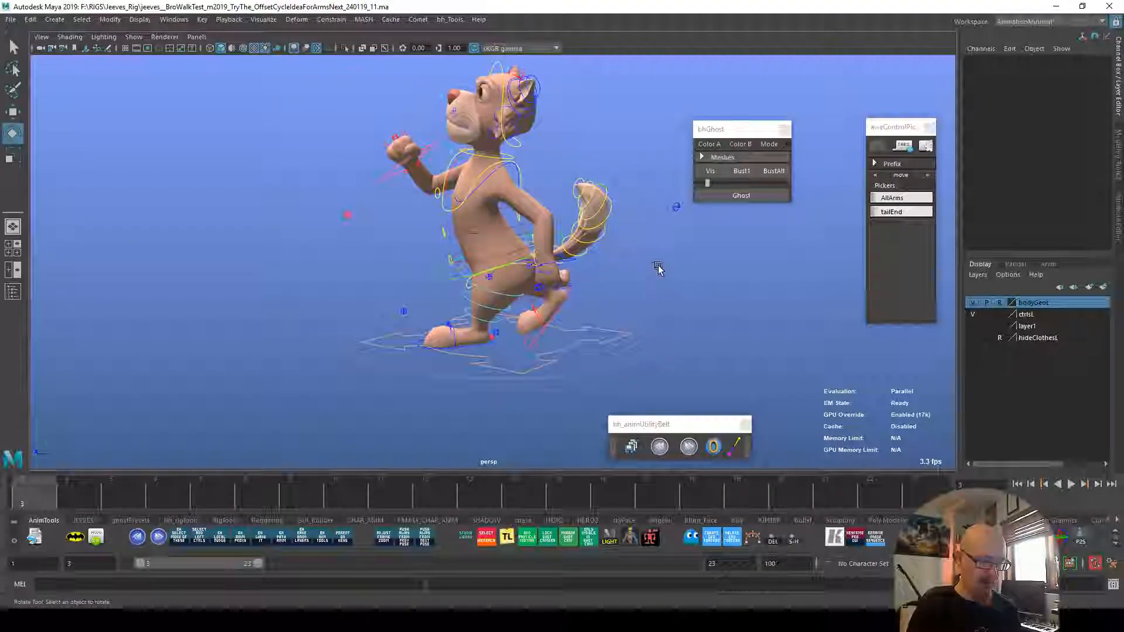
Step: Examine the left arm and shoulder up close with and without clothes, then scrub the cycle in side view around frames 7 and 8
{"action": "right_click_drag", "start_coordinate": [627, 250], "coordinate": [784, 300], "text": "alt"}
{"action": "middle_click_drag", "start_coordinate": [784, 300], "coordinate": [670, 374], "text": "alt"}
{"action": "mouse_move", "coordinate": [670, 374]}
{"action": "left_mouse_down", "text": "alt"}
{"action": "mouse_move", "coordinate": [649, 371]}
{"action": "mouse_move", "coordinate": [755, 361]}
{"action": "mouse_move", "coordinate": [672, 384]}
{"action": "left_mouse_up", "text": "alt"}
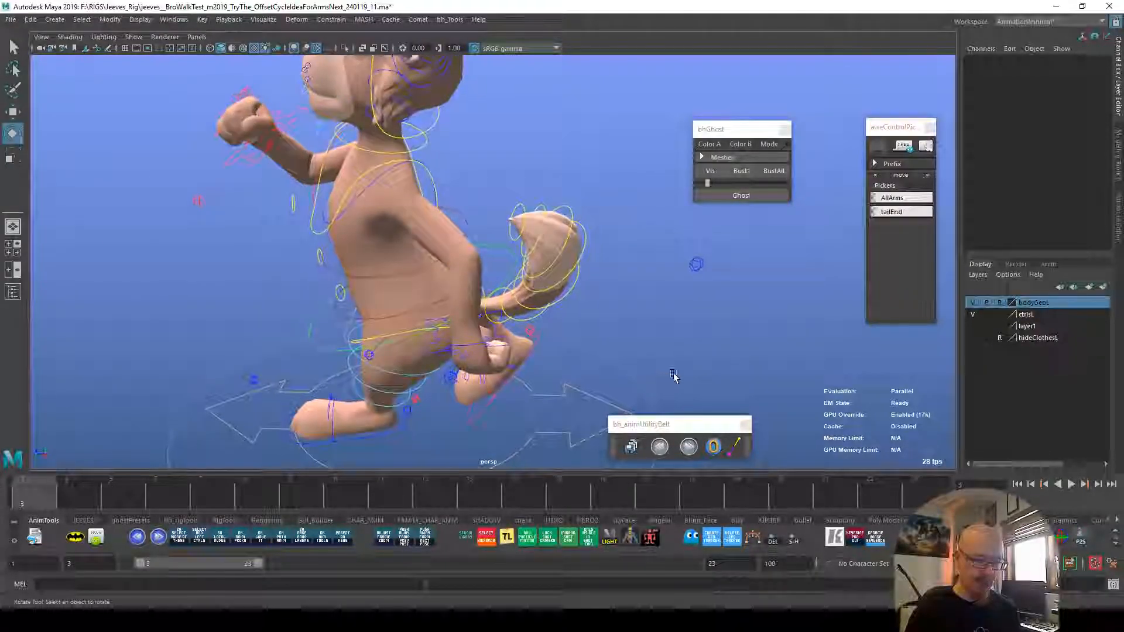
{"action": "left_click", "coordinate": [972, 338]}
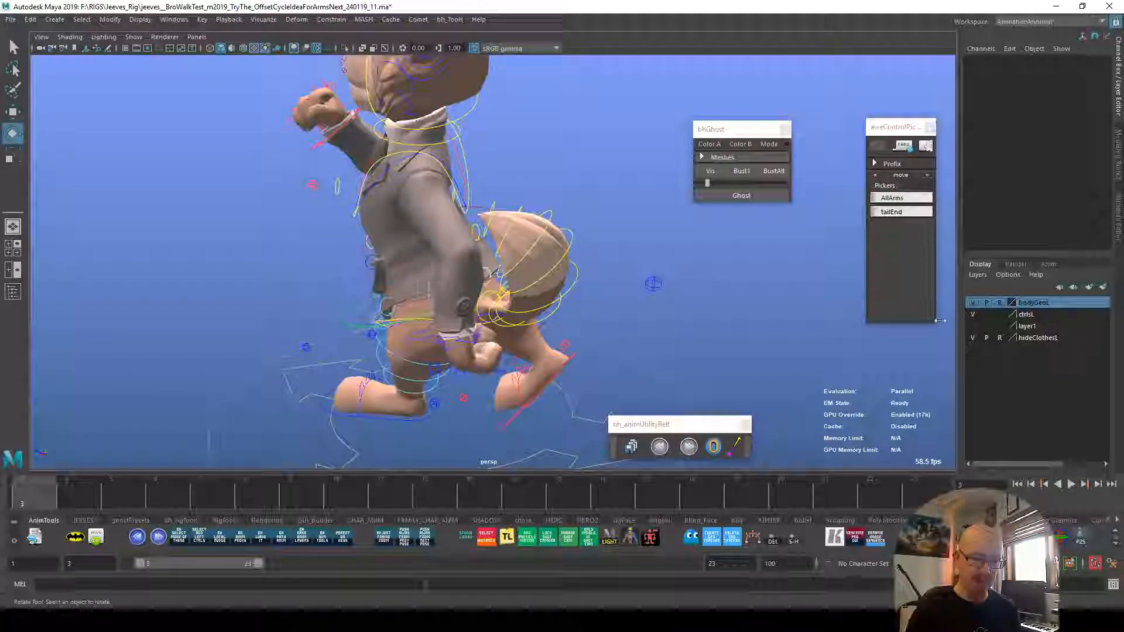
{"action": "left_click", "coordinate": [972, 338]}
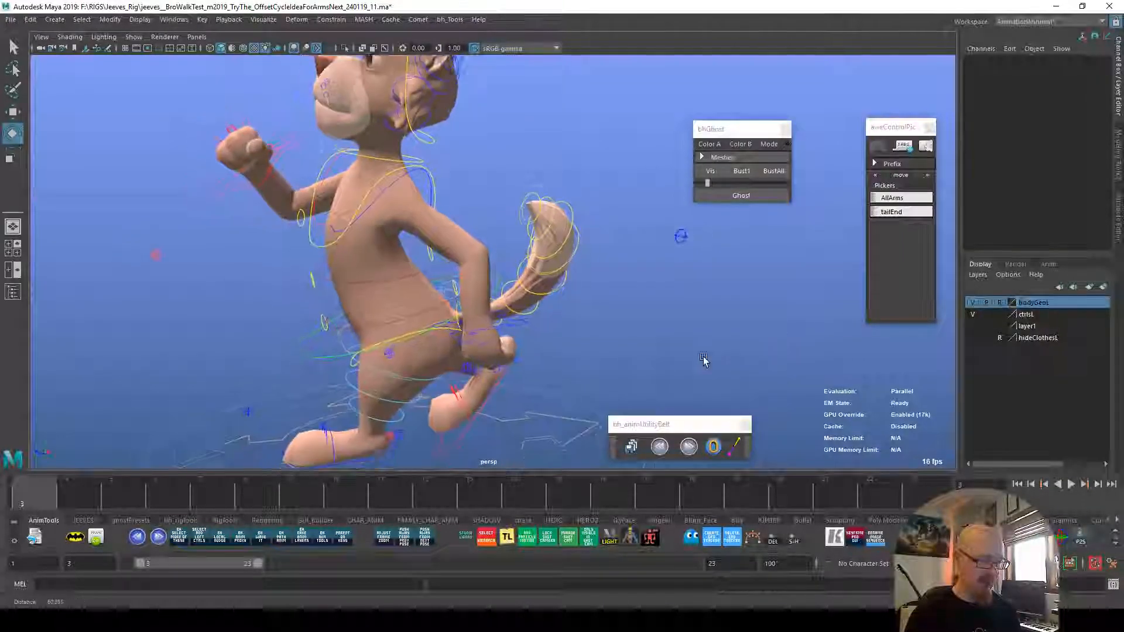
{"action": "left_click_drag", "start_coordinate": [152, 490], "coordinate": [259, 495]}
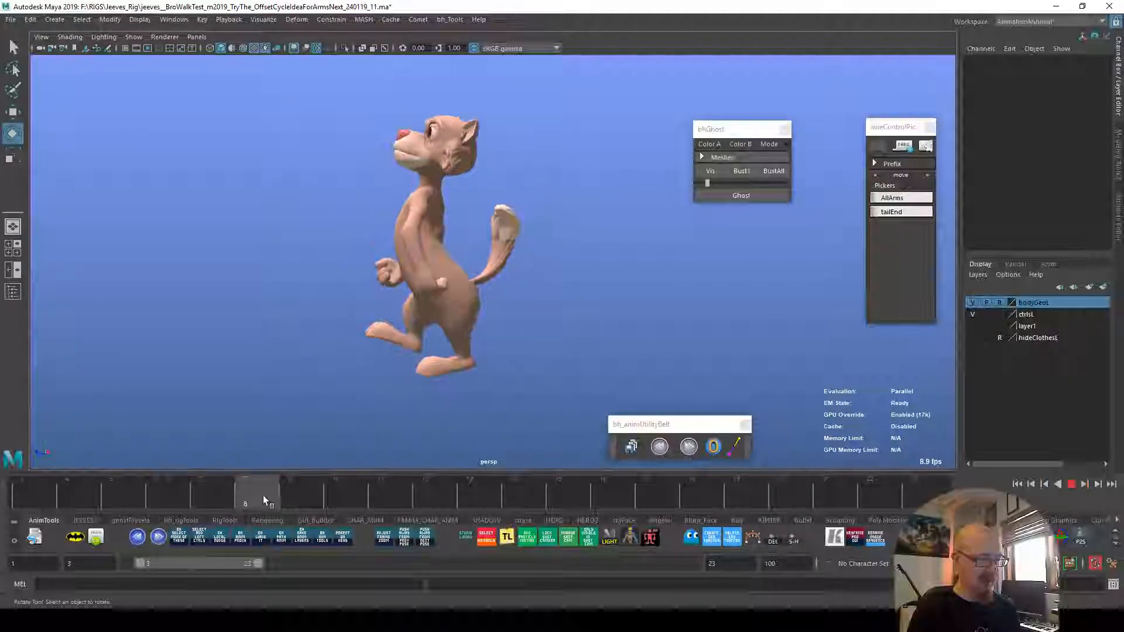
{"action": "left_click_drag", "start_coordinate": [526, 500], "coordinate": [265, 502]}
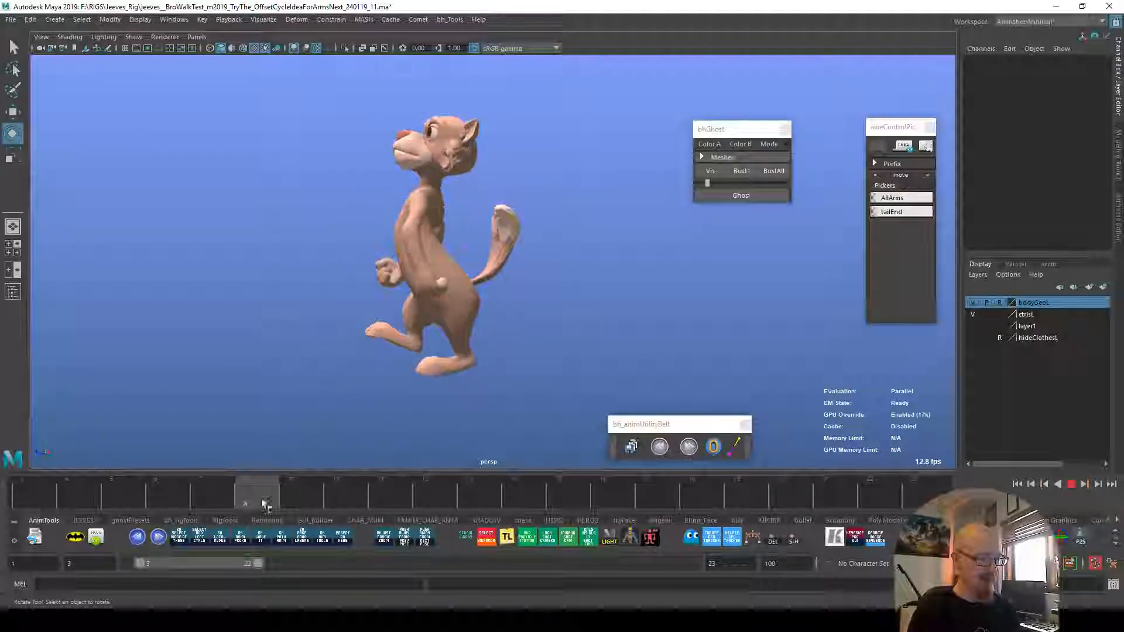
{"action": "left_click_drag", "start_coordinate": [602, 495], "coordinate": [212, 489]}
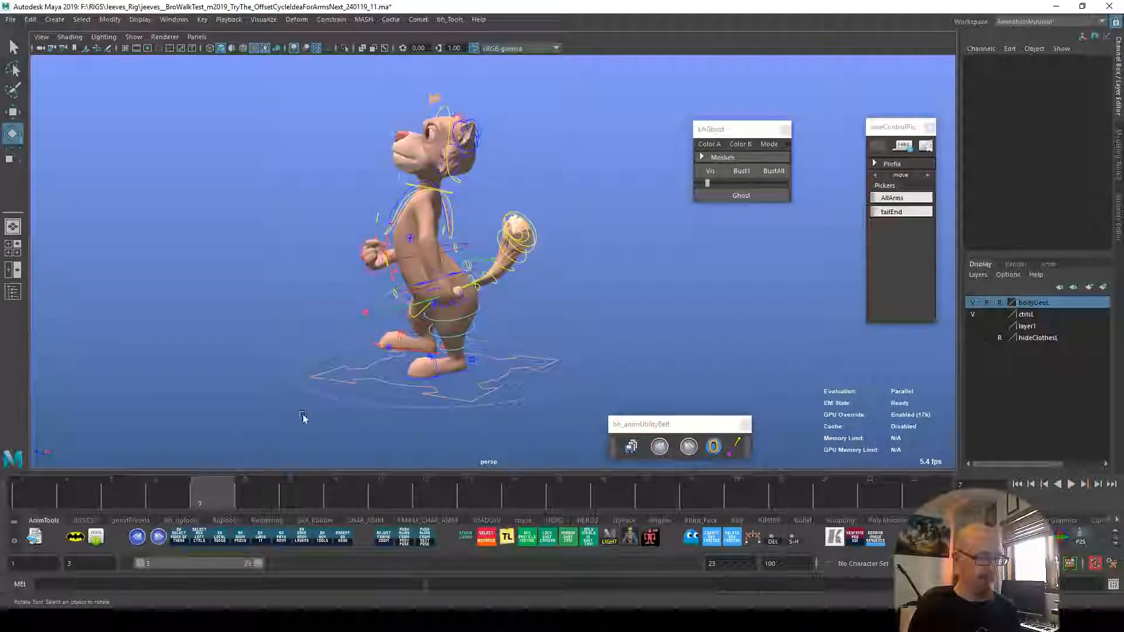
Step: At frame 5, blend the left elbow pole toward its next key, to about 6.3, -2.0, 6.3, and check it in playback
{"action": "left_click", "coordinate": [487, 252]}
{"action": "key", "text": "alt+v"}
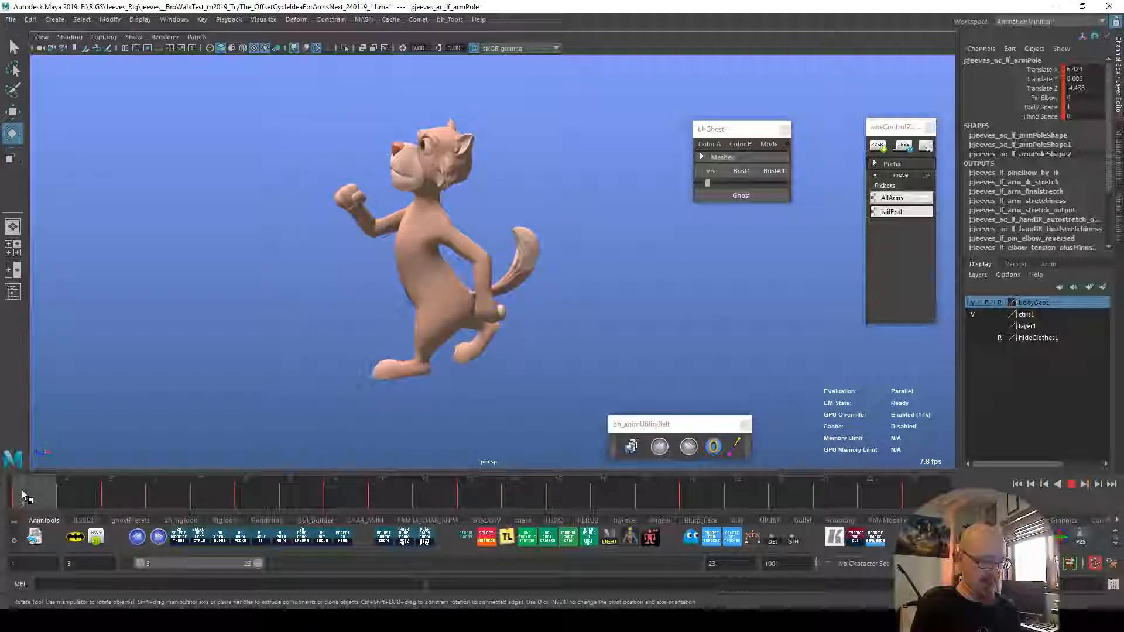
{"action": "left_click_drag", "start_coordinate": [96, 494], "coordinate": [125, 503]}
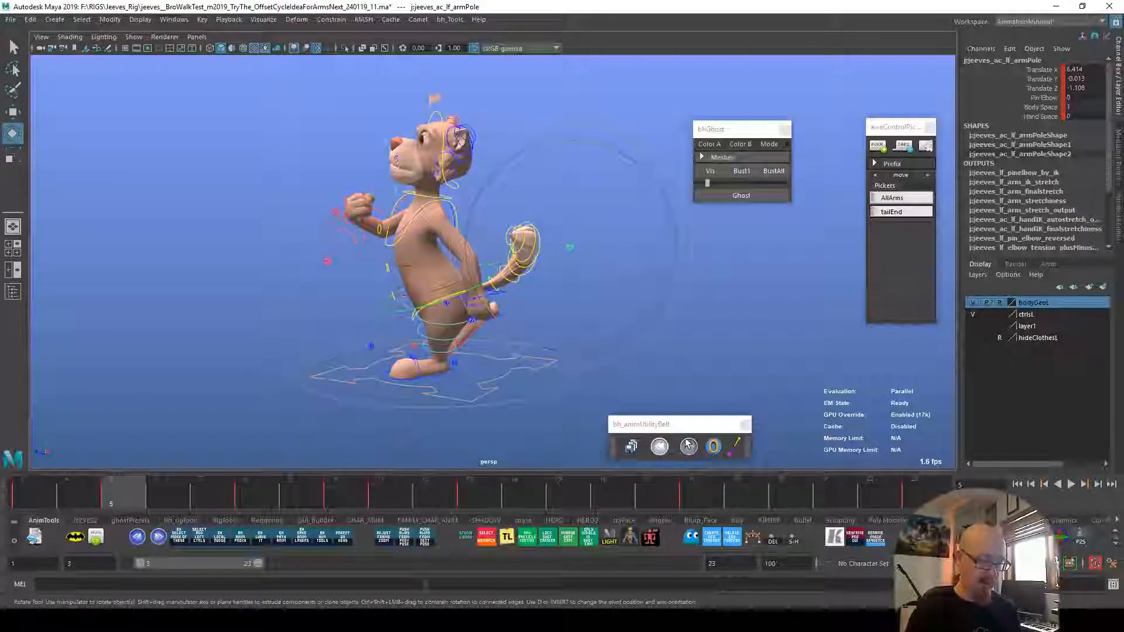
{"action": "left_click", "coordinate": [690, 447]}
{"action": "key", "text": "alt+v"}
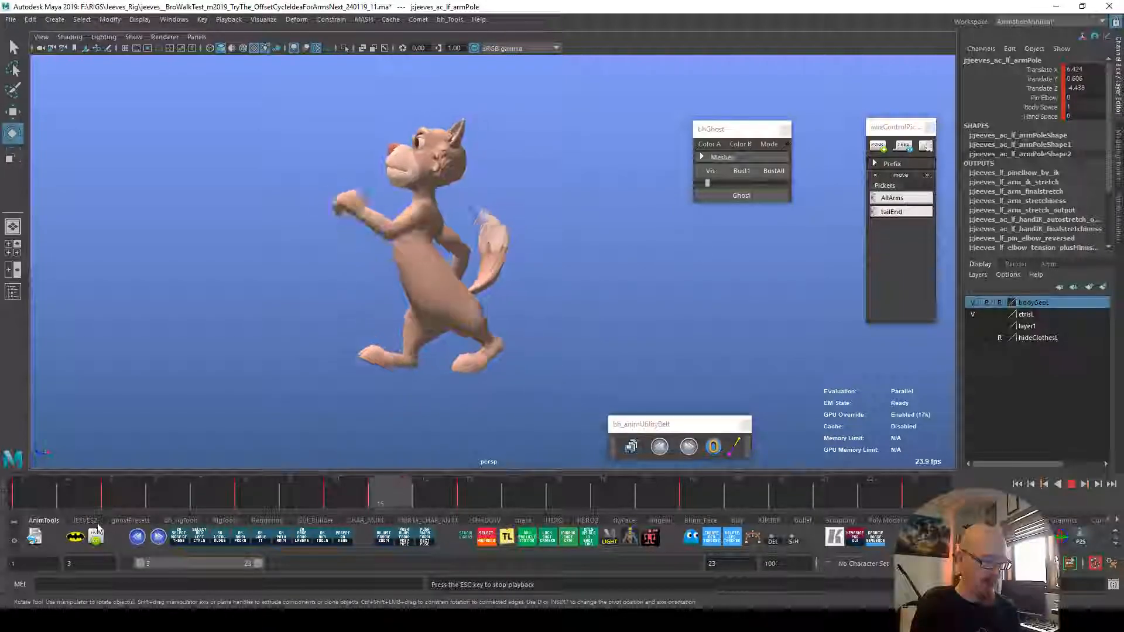
{"action": "left_click", "coordinate": [119, 483]}
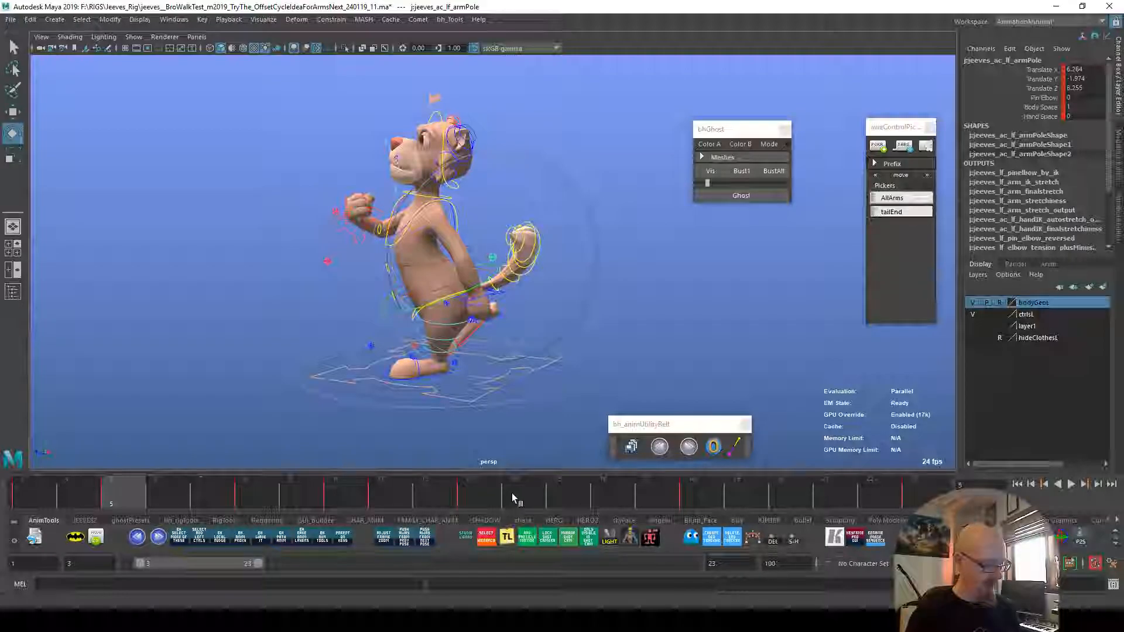
Step: Examine the right arm swing in side view at frame 15 with the right elbow pole selected, playing and scrubbing the cycle
{"action": "key", "text": "alt+v"}
{"action": "left_click", "coordinate": [563, 497]}
{"action": "left_click_drag", "start_coordinate": [539, 326], "coordinate": [825, 326], "text": "alt"}
{"action": "left_click", "coordinate": [522, 289]}
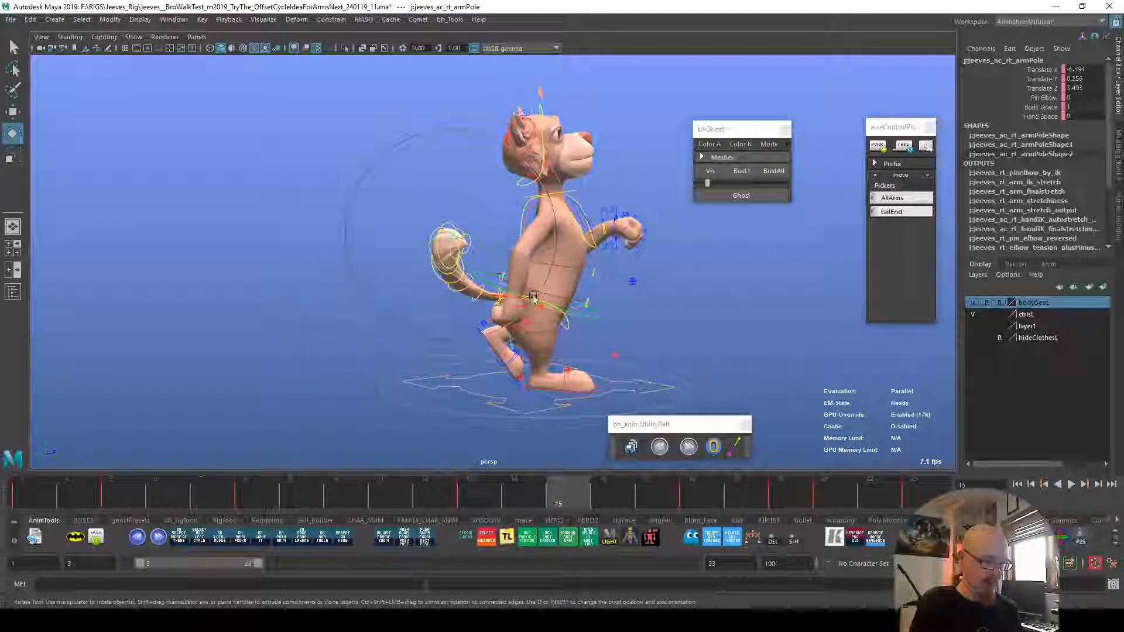
{"action": "left_click_drag", "start_coordinate": [523, 289], "coordinate": [723, 381], "text": "alt"}
{"action": "key", "text": "alt+v"}
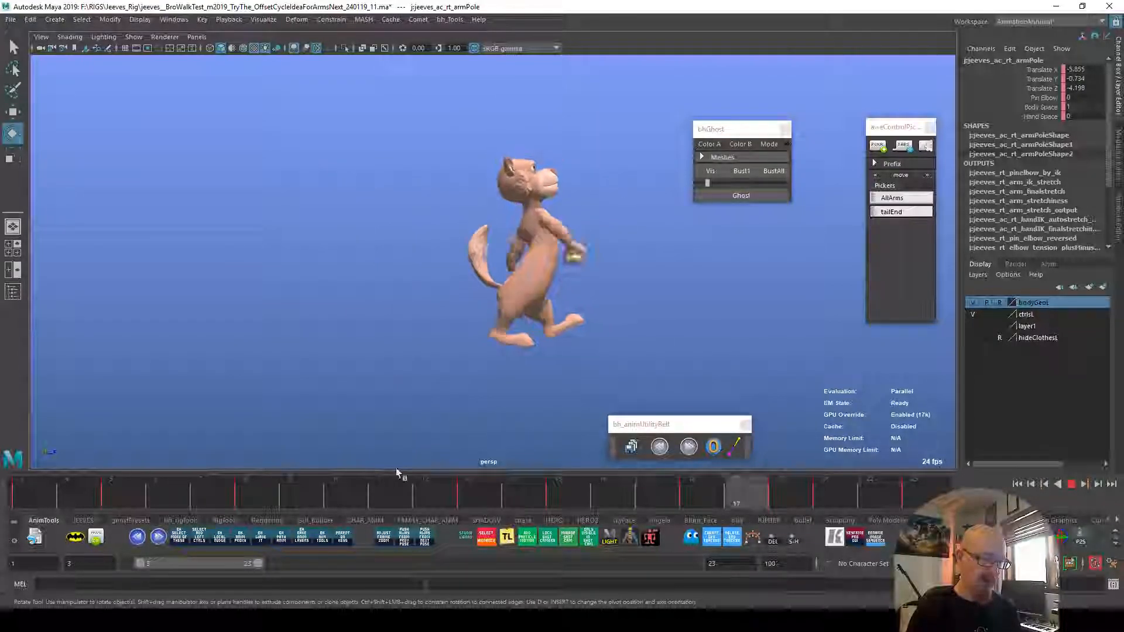
{"action": "left_click_drag", "start_coordinate": [374, 492], "coordinate": [152, 496]}
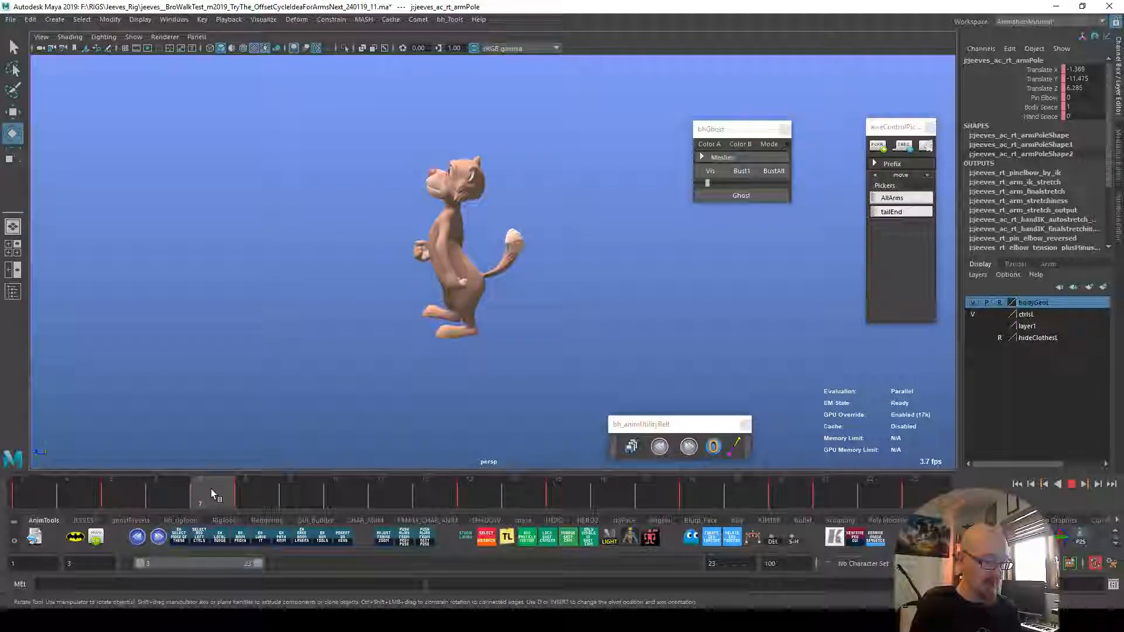
Step: Select the left elbow pole for moving and create ghosts of the character at frames 8 and 10
{"action": "left_click", "coordinate": [387, 242]}
{"action": "key", "text": "w"}
{"action": "right_click_drag", "start_coordinate": [307, 454], "coordinate": [711, 377], "text": "alt"}
{"action": "mouse_move", "coordinate": [271, 493]}
{"action": "left_mouse_down"}
{"action": "mouse_move", "coordinate": [88, 496]}
{"action": "mouse_move", "coordinate": [264, 498]}
{"action": "left_mouse_up"}
{"action": "key", "text": "alt+v"}
{"action": "left_click_drag", "start_coordinate": [303, 494], "coordinate": [332, 496]}
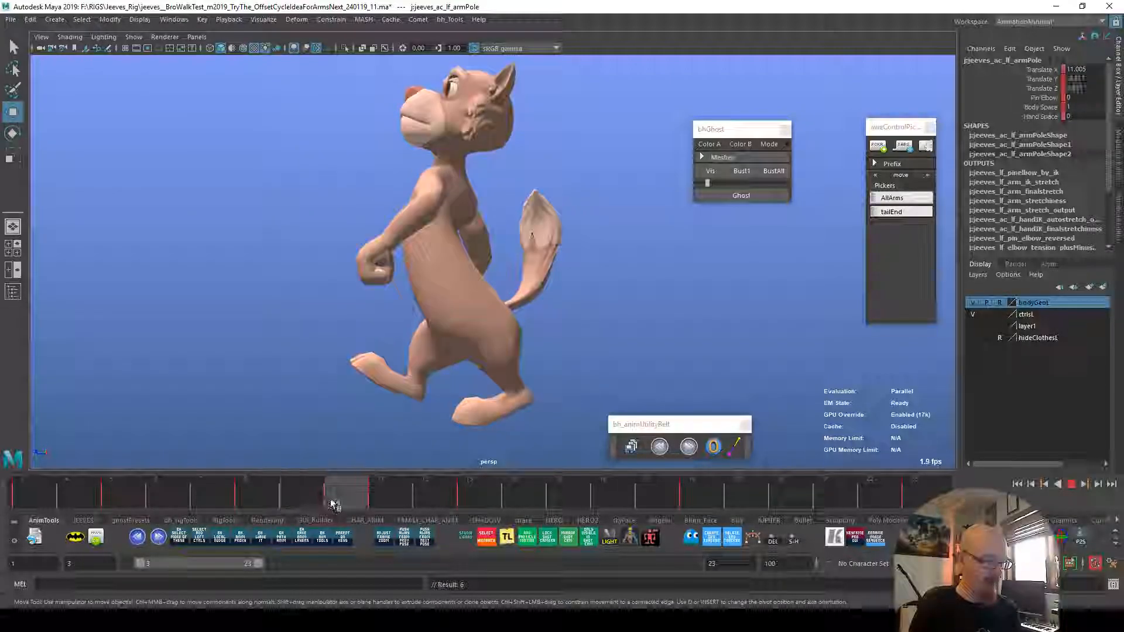
{"action": "left_click", "coordinate": [252, 496]}
{"action": "left_click", "coordinate": [745, 199]}
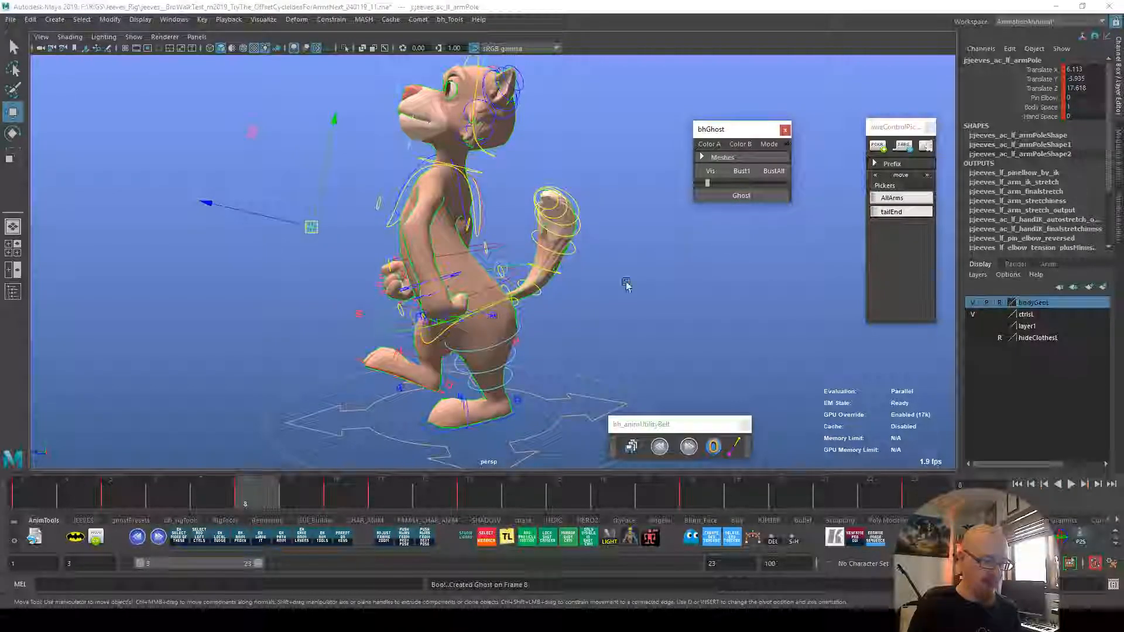
{"action": "left_click", "coordinate": [323, 493]}
{"action": "left_click", "coordinate": [728, 195]}
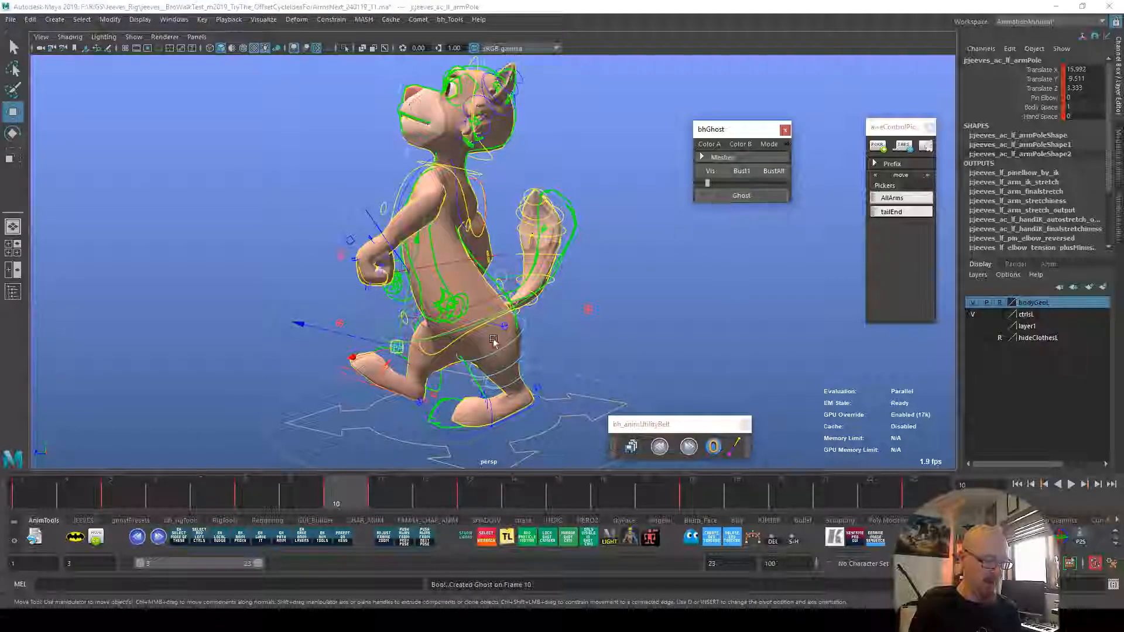
Step: At frame 9, move the left elbow pole to about 10.1, -2.8, 6.9, key its translation and scrub the neighbouring frames
{"action": "left_click", "coordinate": [272, 495]}
{"action": "left_click", "coordinate": [281, 496]}
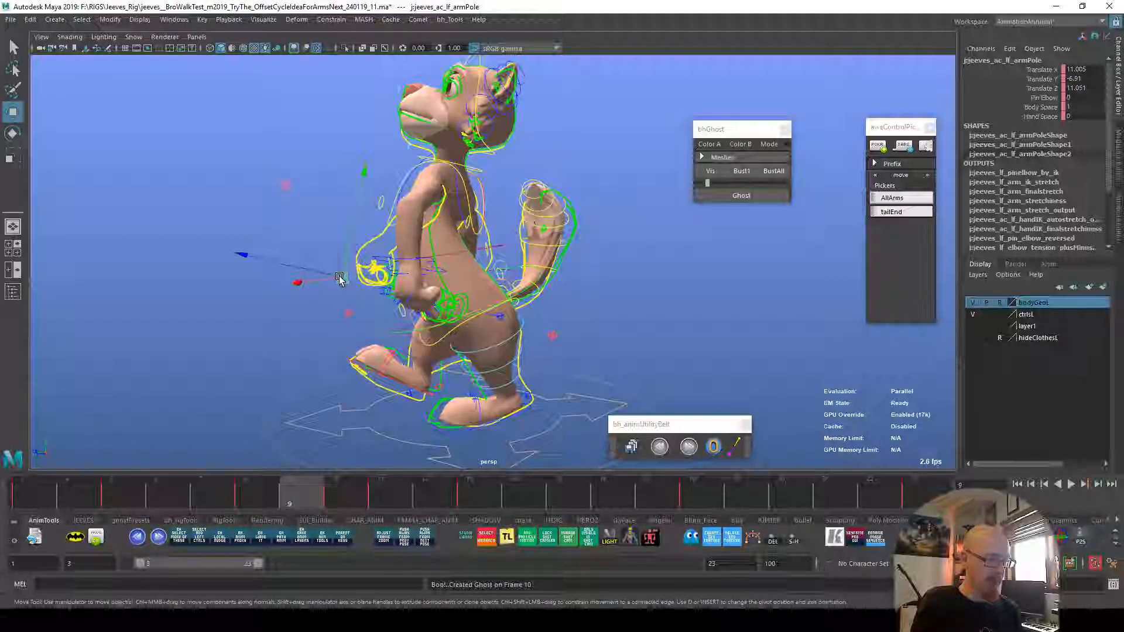
{"action": "left_click_drag", "start_coordinate": [402, 245], "coordinate": [479, 276], "text": "alt"}
{"action": "left_click_drag", "start_coordinate": [443, 233], "coordinate": [450, 223]}
{"action": "key", "text": "shift+w"}
{"action": "key", "text": "alt+v"}
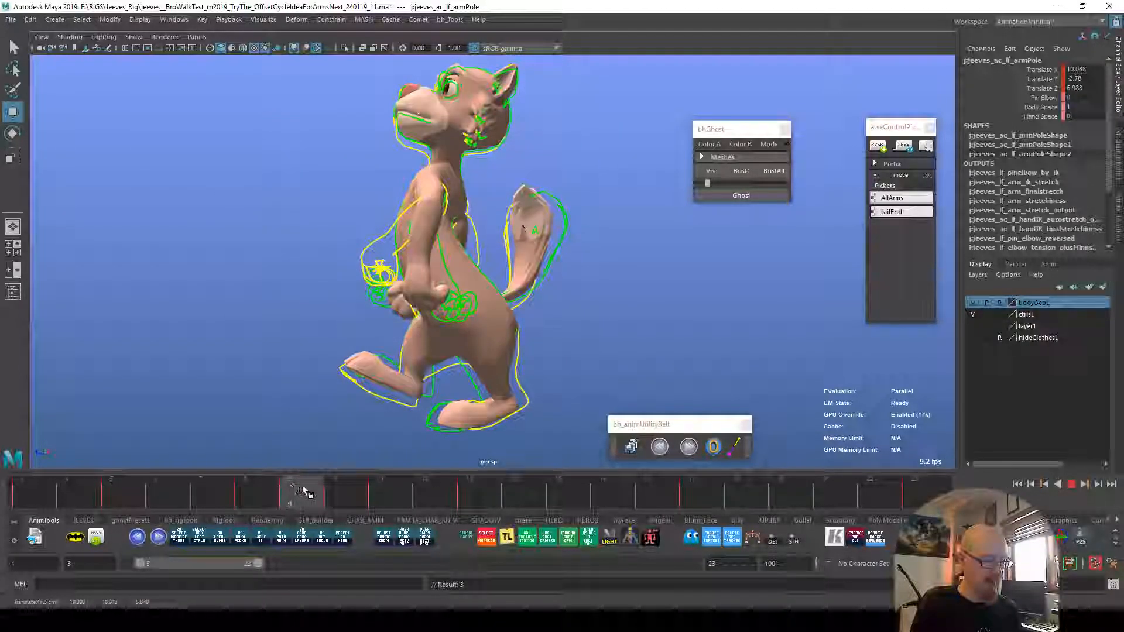
{"action": "left_click_drag", "start_coordinate": [341, 487], "coordinate": [339, 486]}
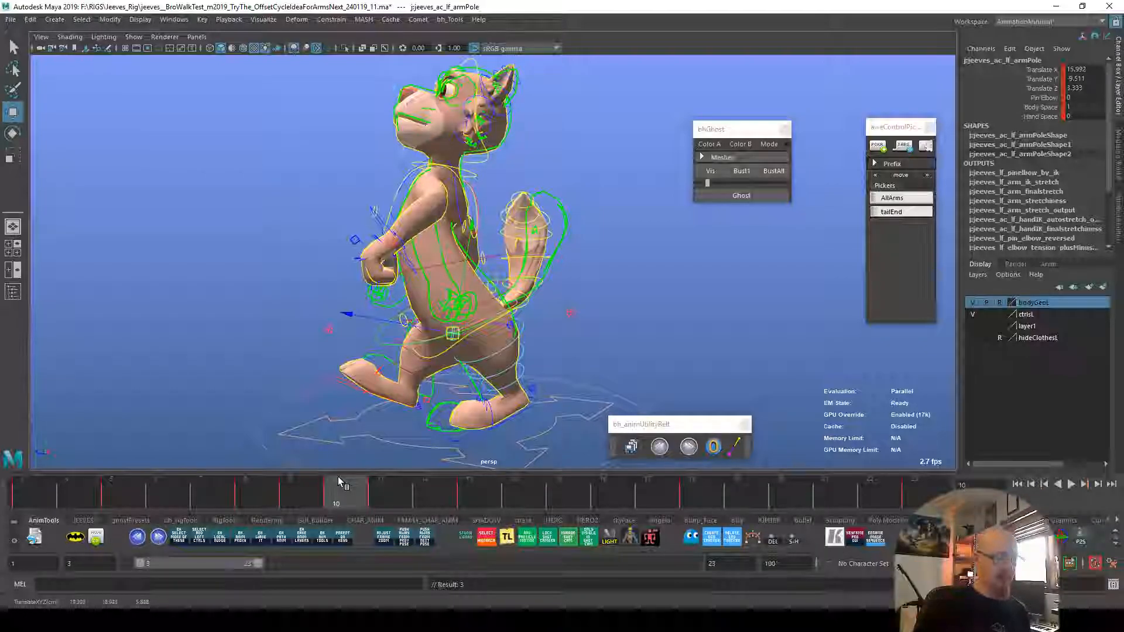
{"action": "left_click", "coordinate": [296, 488]}
Step: Clear all ghosts, go to frame 20 and select the right elbow pole in a view from the character's right side
{"action": "left_click_drag", "start_coordinate": [296, 488], "coordinate": [790, 495]}
{"action": "left_click", "coordinate": [765, 174]}
{"action": "left_click_drag", "start_coordinate": [677, 269], "coordinate": [881, 346], "text": "alt"}
{"action": "left_click_drag", "start_coordinate": [631, 374], "coordinate": [666, 344], "text": "alt"}
{"action": "left_click", "coordinate": [664, 343]}
{"action": "left_click_drag", "start_coordinate": [937, 386], "coordinate": [894, 389], "text": "alt"}
Step: Create ghosts of the character at frames 18 and 20 as references for the right arm
{"action": "key", "text": "alt+v"}
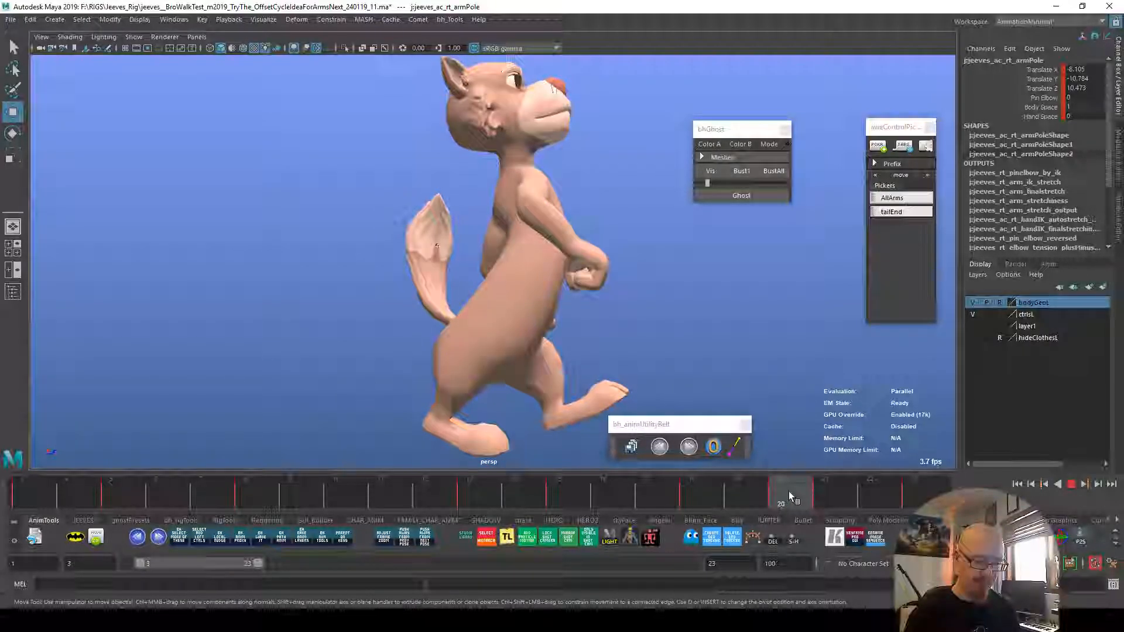
{"action": "left_click", "coordinate": [719, 486]}
{"action": "left_click", "coordinate": [753, 198]}
{"action": "mouse_move", "coordinate": [731, 497]}
{"action": "left_mouse_down"}
{"action": "mouse_move", "coordinate": [790, 487]}
{"action": "mouse_move", "coordinate": [711, 491]}
{"action": "mouse_move", "coordinate": [779, 491]}
{"action": "mouse_move", "coordinate": [714, 492]}
{"action": "mouse_move", "coordinate": [745, 489]}
{"action": "left_mouse_up"}
{"action": "left_click", "coordinate": [741, 196]}
{"action": "left_click_drag", "start_coordinate": [808, 345], "coordinate": [825, 344], "text": "alt"}
Step: At frame 19, move the right elbow pole to about Y 1.2, Z 11.7 and compare the arm with the ghosted poses
{"action": "left_click", "coordinate": [704, 489]}
{"action": "left_click_drag", "start_coordinate": [706, 494], "coordinate": [818, 498]}
{"action": "mouse_move", "coordinate": [688, 493]}
{"action": "left_mouse_down"}
{"action": "mouse_move", "coordinate": [841, 493]}
{"action": "mouse_move", "coordinate": [674, 501]}
{"action": "left_mouse_up"}
{"action": "left_click_drag", "start_coordinate": [822, 496], "coordinate": [736, 496]}
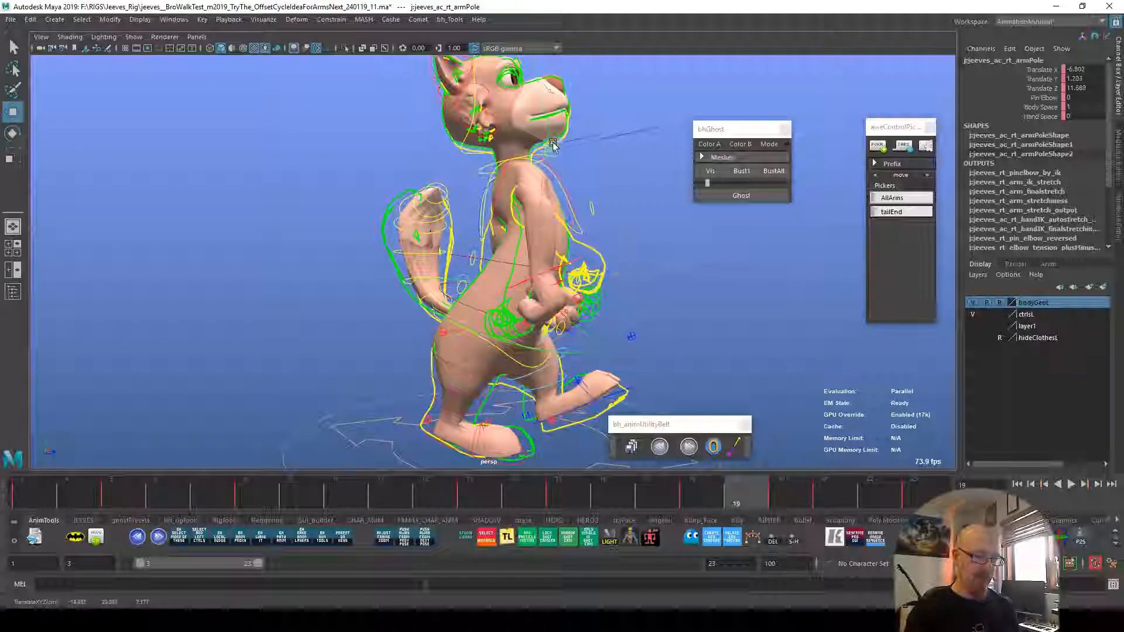
{"action": "left_click_drag", "start_coordinate": [714, 492], "coordinate": [790, 486]}
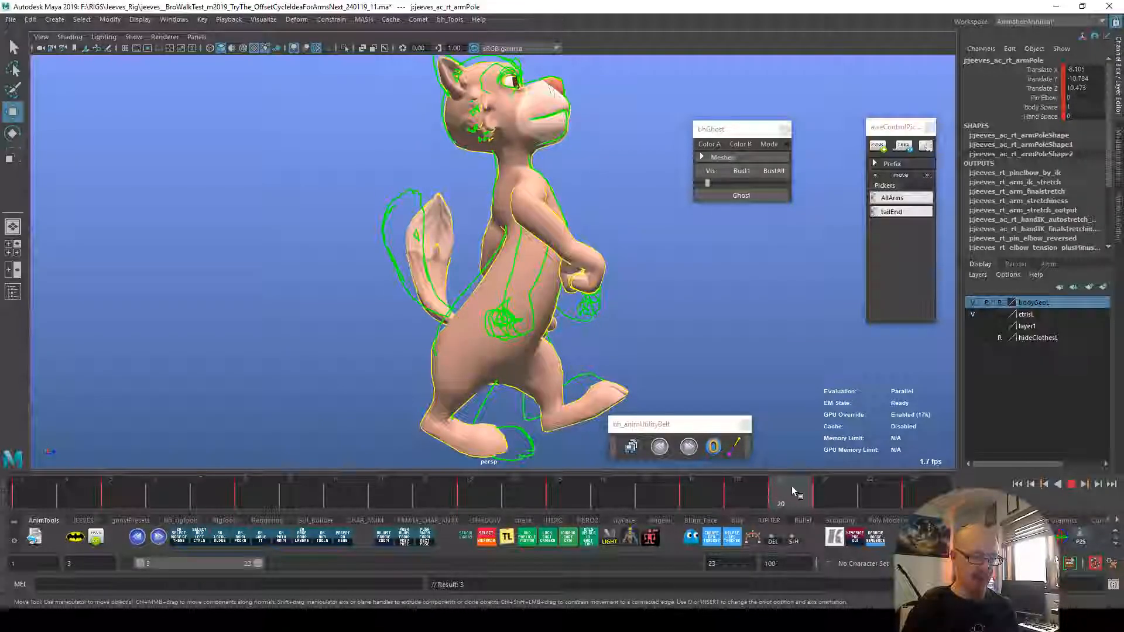
Step: At frame 20, move the right elbow pole to about -12.4, -11.7, 8.4
{"action": "left_click_drag", "start_coordinate": [630, 319], "coordinate": [665, 351], "text": "alt"}
{"action": "left_click_drag", "start_coordinate": [323, 349], "coordinate": [433, 347]}
{"action": "left_click_drag", "start_coordinate": [695, 323], "coordinate": [663, 349]}
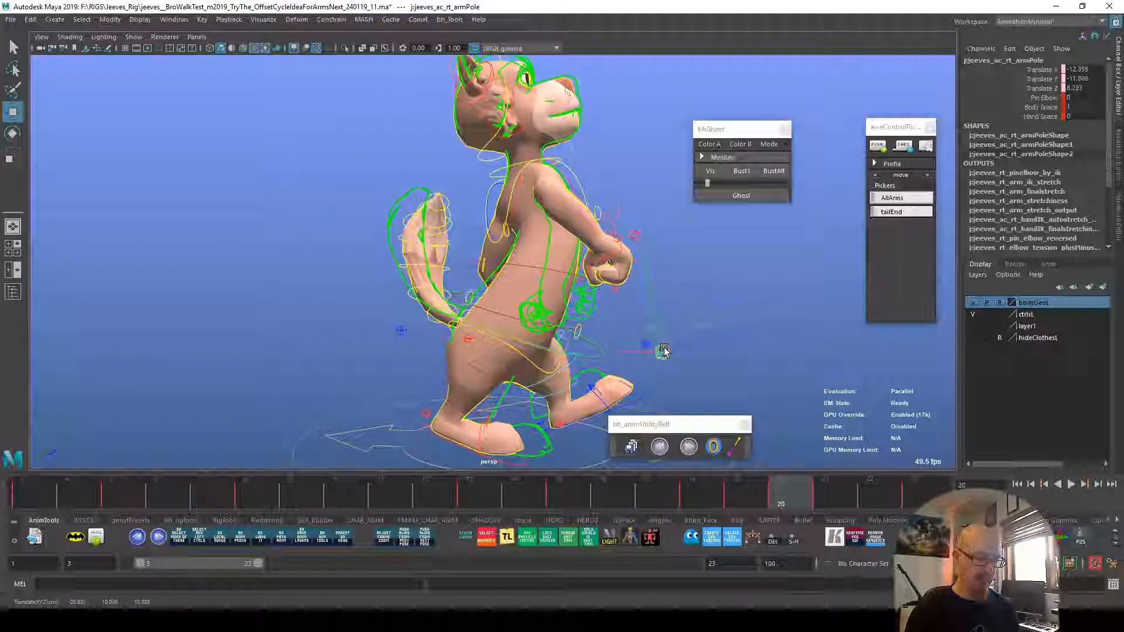
Step: At frame 21, move the right elbow pole to about -10.1, -4.7, 5.6 and compare the arm with frames 23 and 20
{"action": "left_click", "coordinate": [818, 495]}
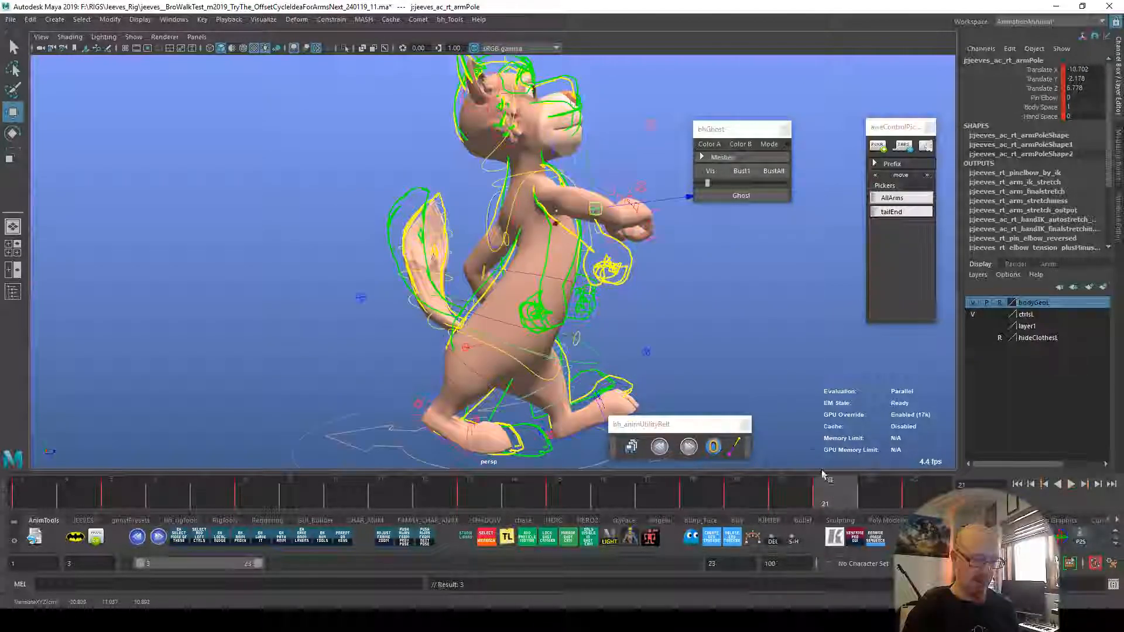
{"action": "left_click_drag", "start_coordinate": [579, 253], "coordinate": [577, 255]}
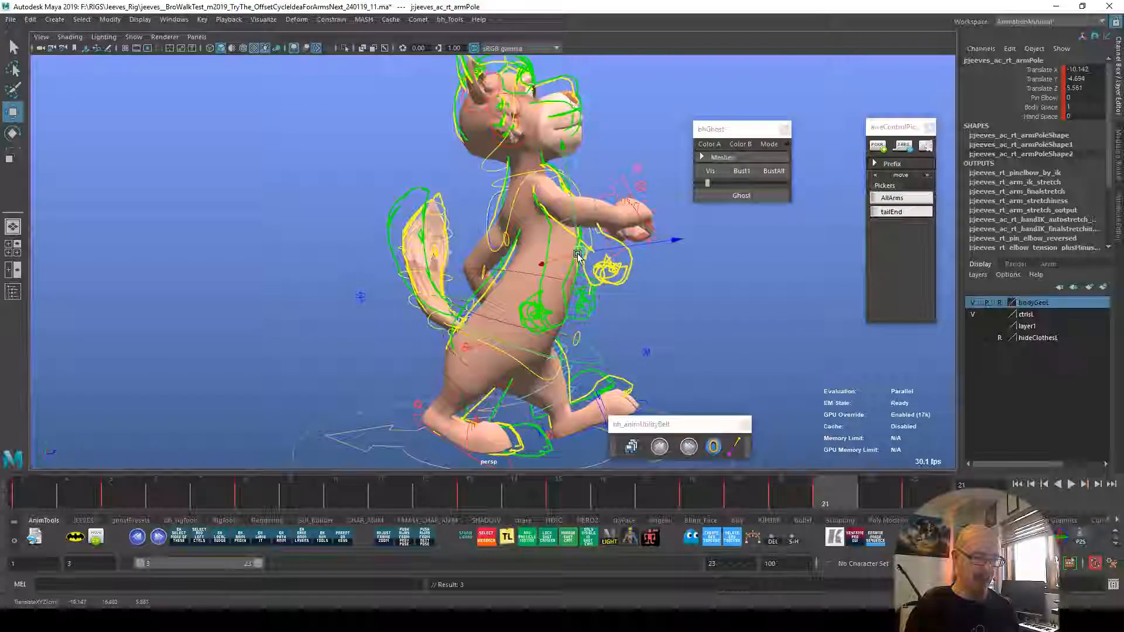
{"action": "left_click", "coordinate": [904, 494]}
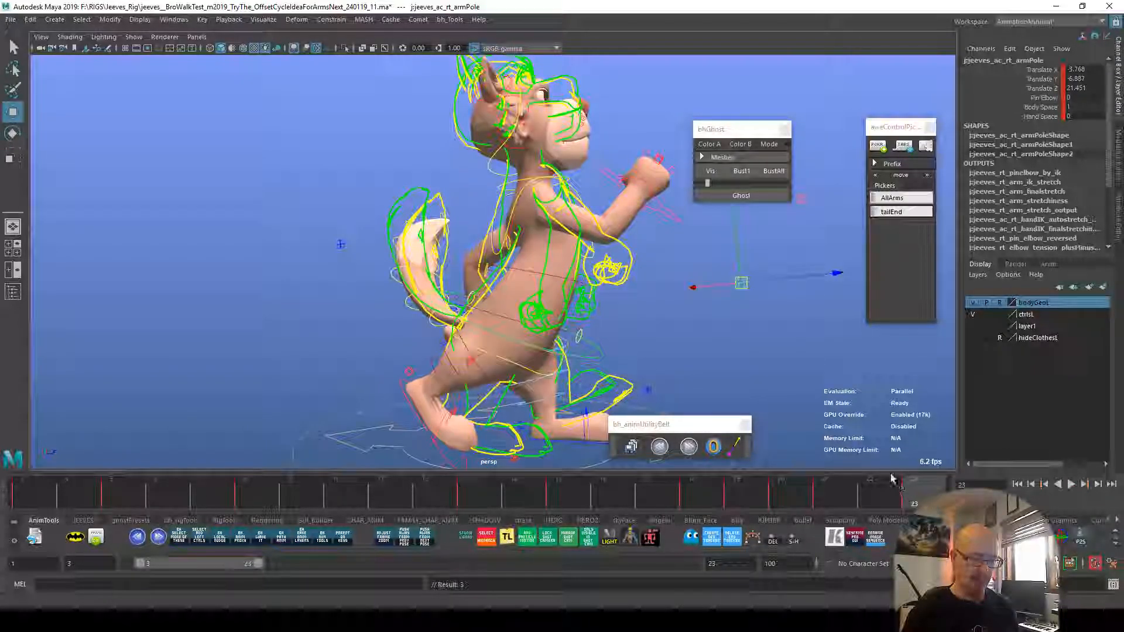
{"action": "left_click", "coordinate": [799, 496]}
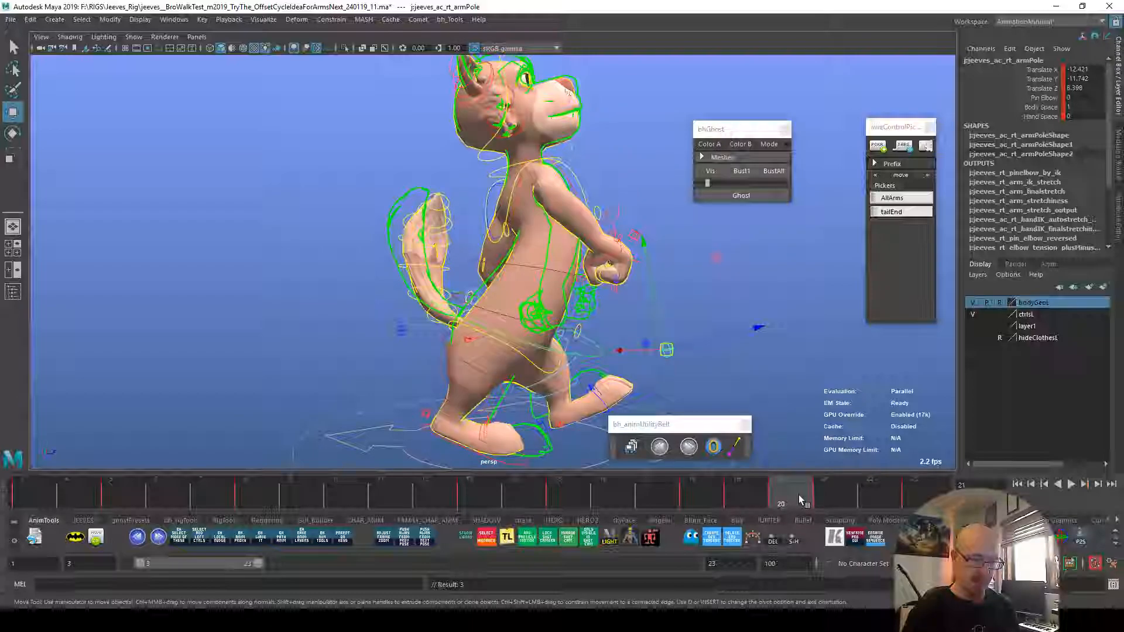
{"action": "key", "text": "alt+v"}
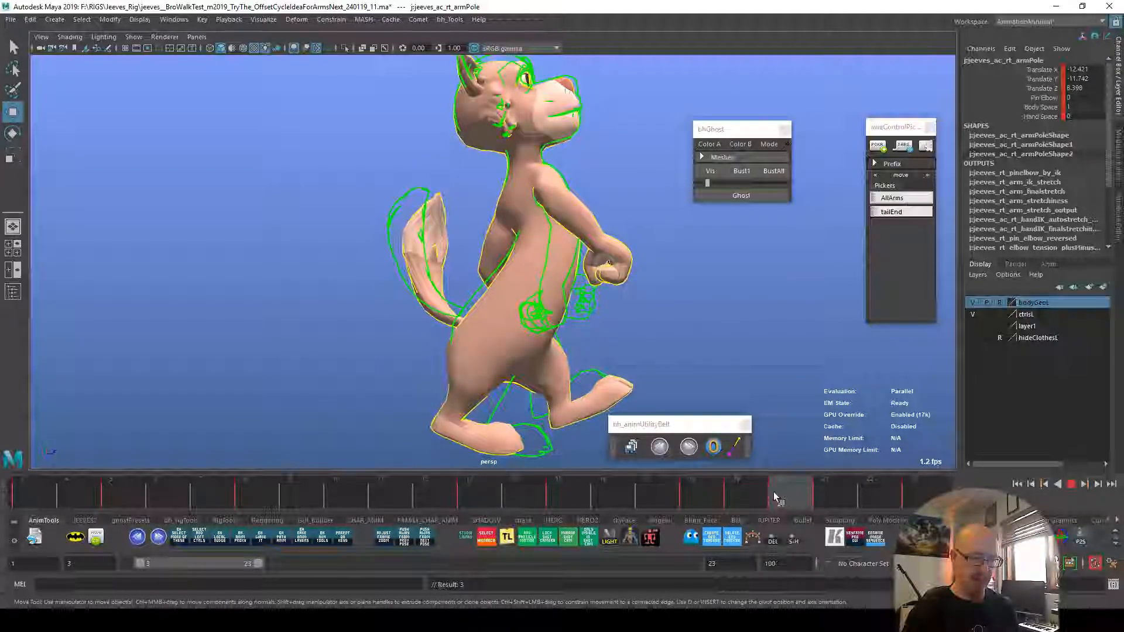
Step: At frame 19, reposition the right elbow pole to about -6.2, 4.7, 6.5, checking the arm against frames 18 and 20
{"action": "left_click_drag", "start_coordinate": [724, 490], "coordinate": [749, 492]}
{"action": "left_click_drag", "start_coordinate": [595, 119], "coordinate": [533, 111]}
{"action": "left_click", "coordinate": [714, 489]}
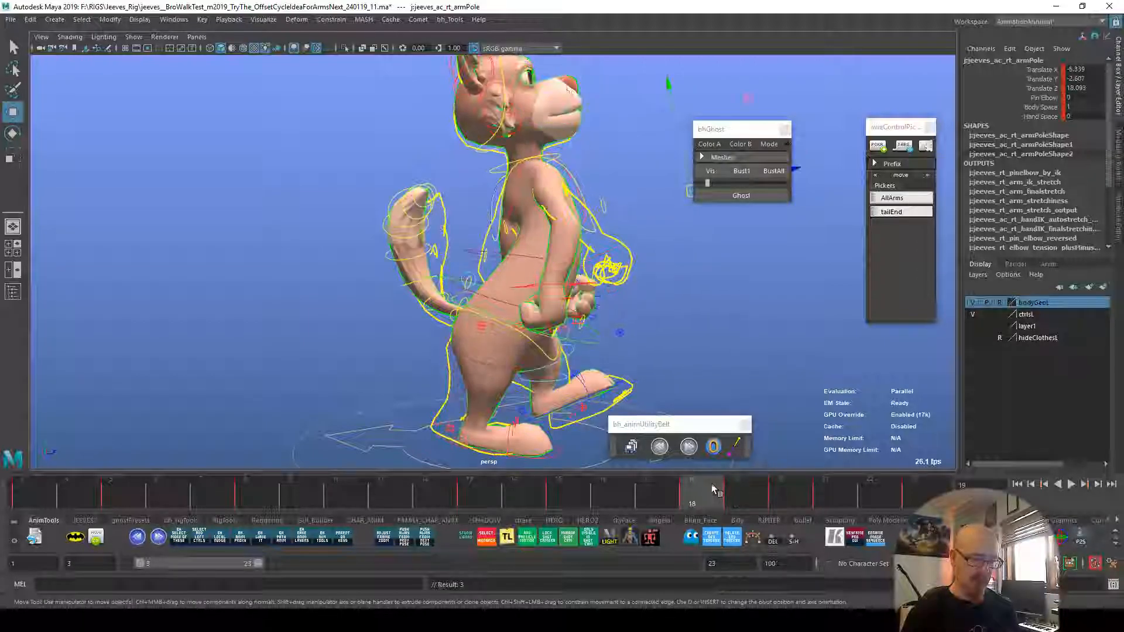
{"action": "key", "text": "alt+v"}
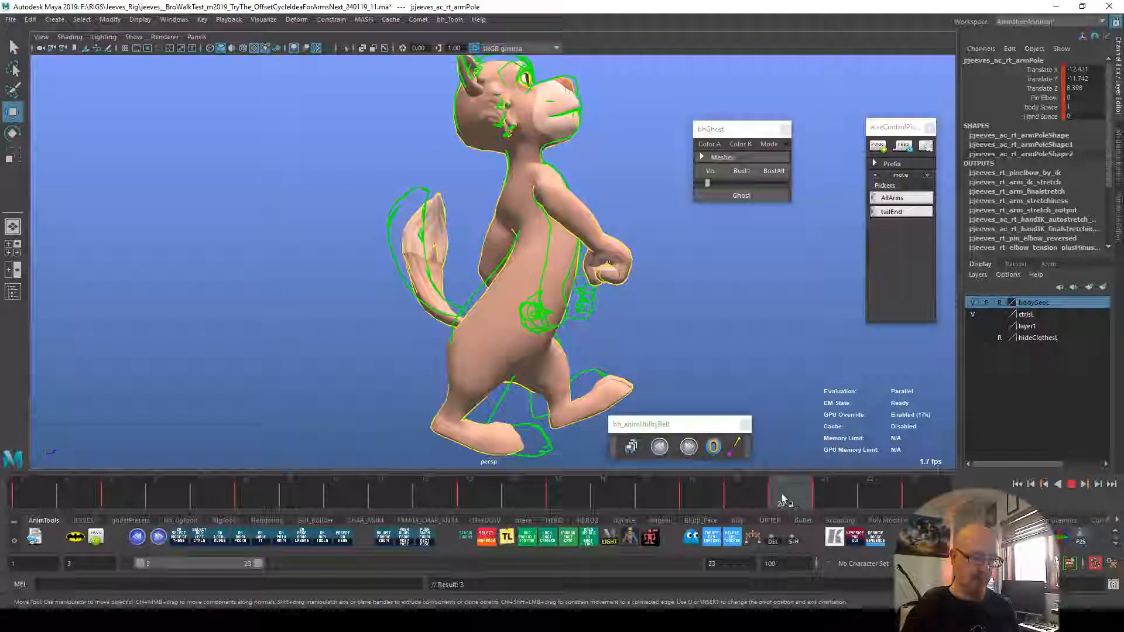
{"action": "key", "text": "alt+v"}
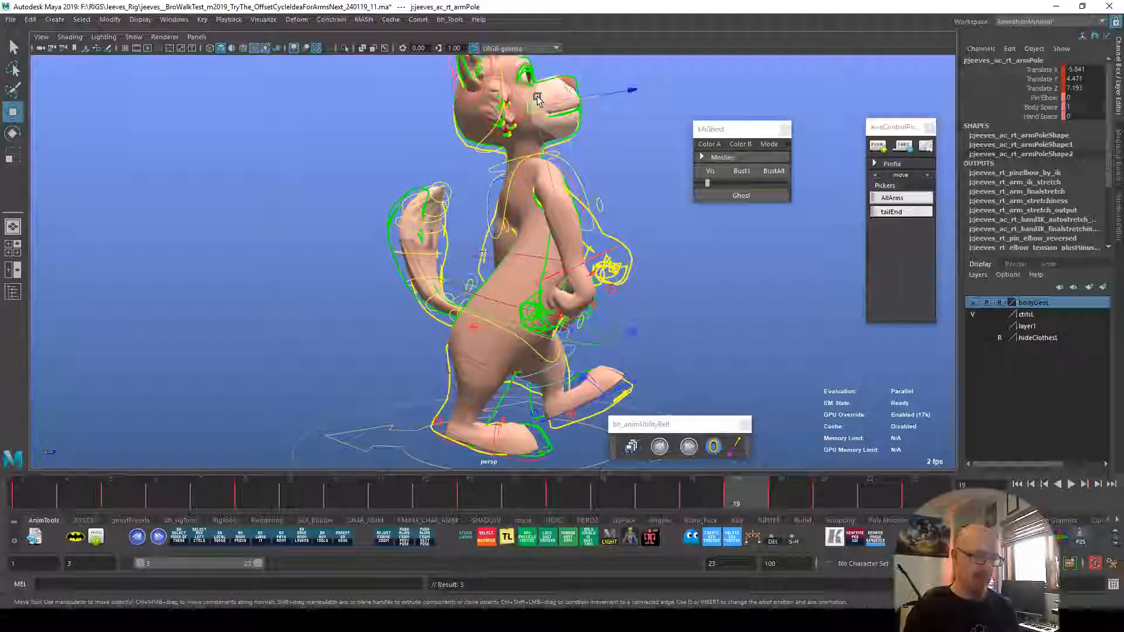
{"action": "key", "text": "alt+v"}
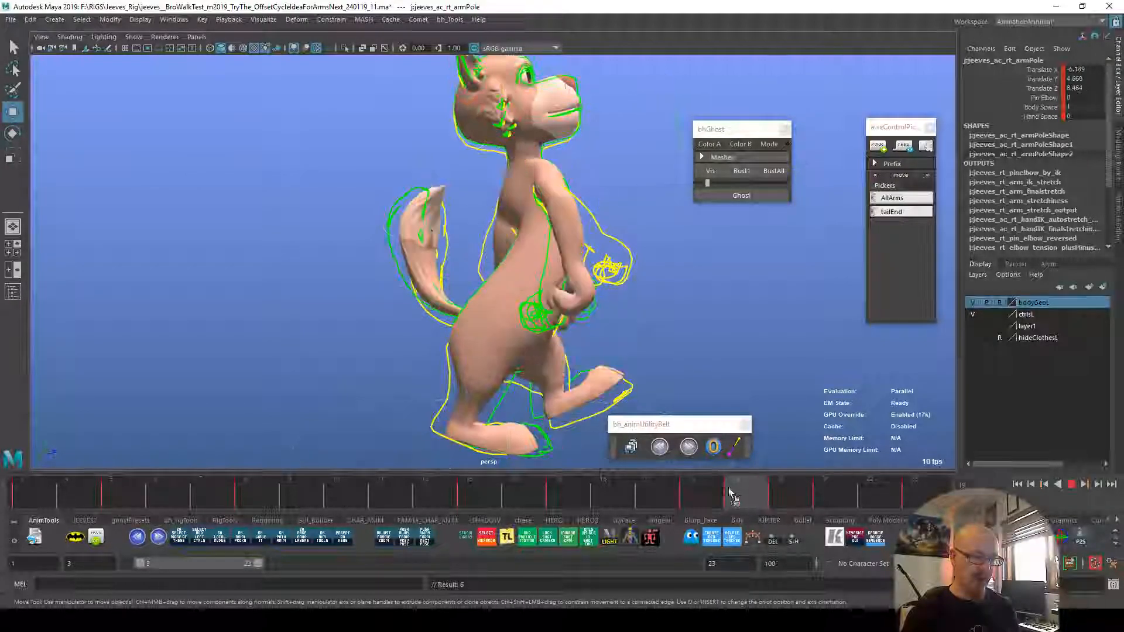
{"action": "left_click", "coordinate": [729, 493]}
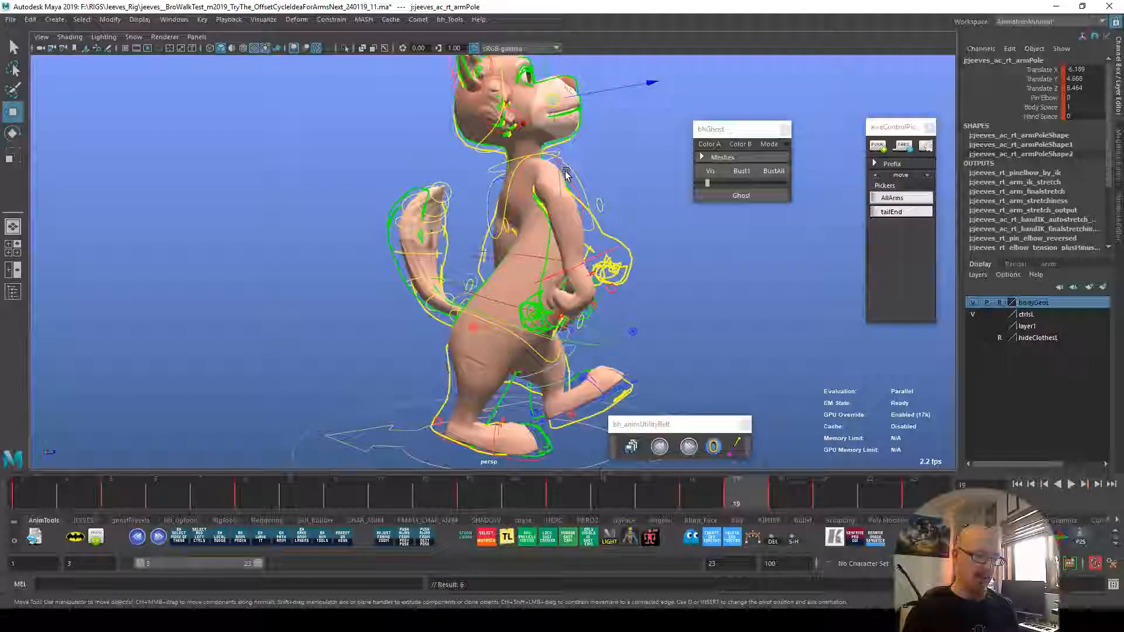
{"action": "key", "text": "alt+v"}
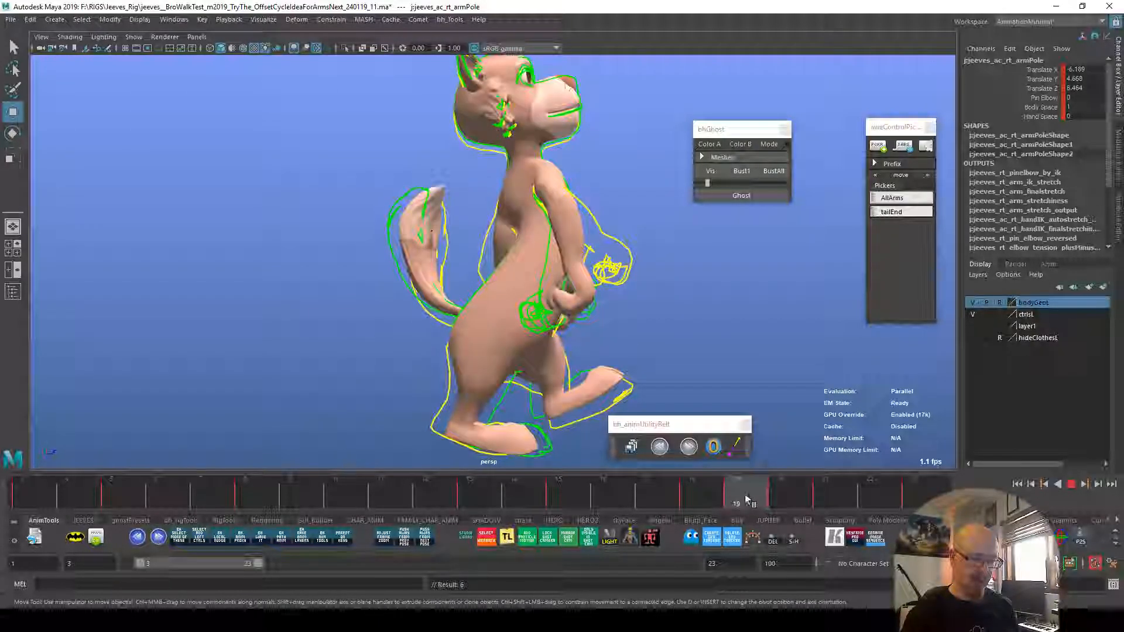
Step: Move the right elbow pole to about -10.1, -3.9, 5.4 at frame 21 and to about Y -9.4, Z 9.7 at frame 22
{"action": "left_click_drag", "start_coordinate": [722, 499], "coordinate": [819, 496]}
{"action": "left_click_drag", "start_coordinate": [591, 237], "coordinate": [579, 240]}
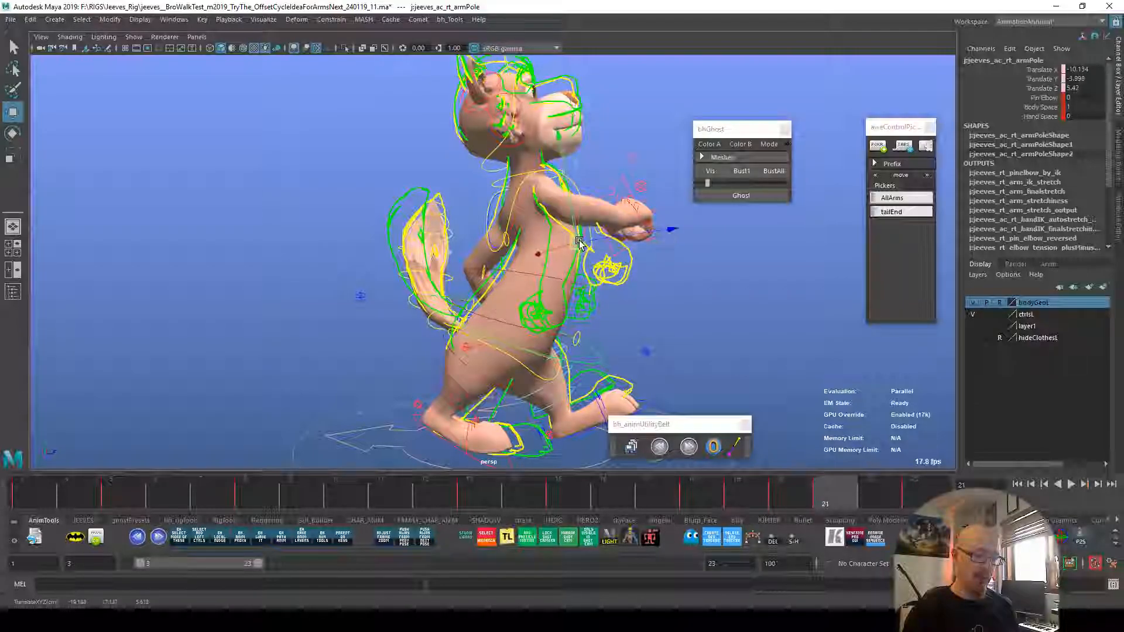
{"action": "key", "text": "alt+period"}
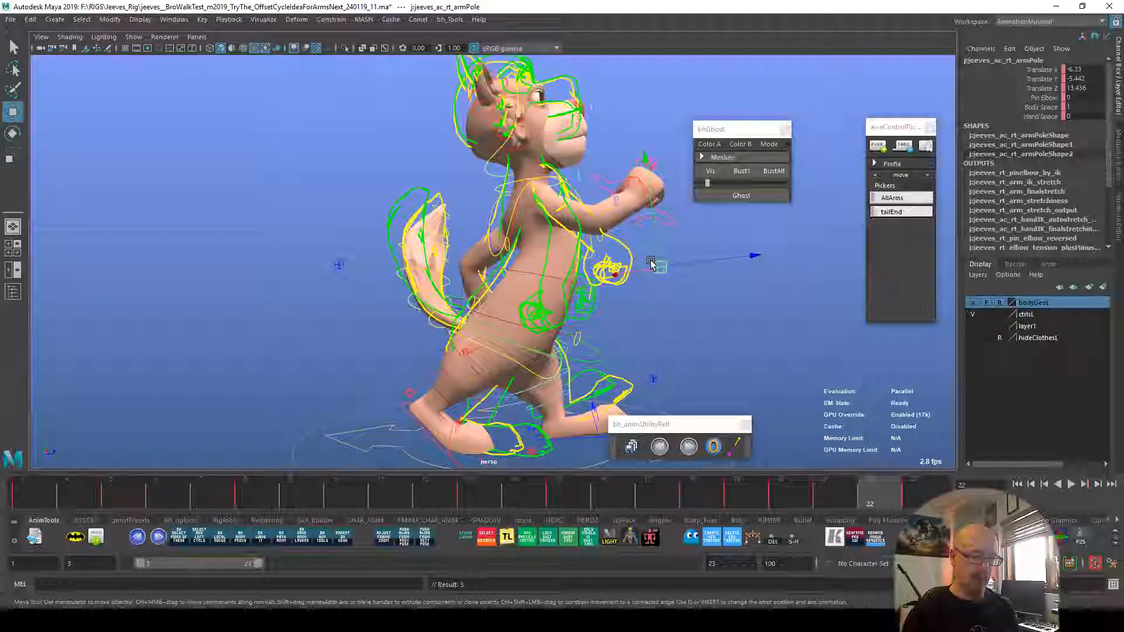
{"action": "left_click_drag", "start_coordinate": [885, 481], "coordinate": [909, 476]}
{"action": "key", "text": "alt+comma"}
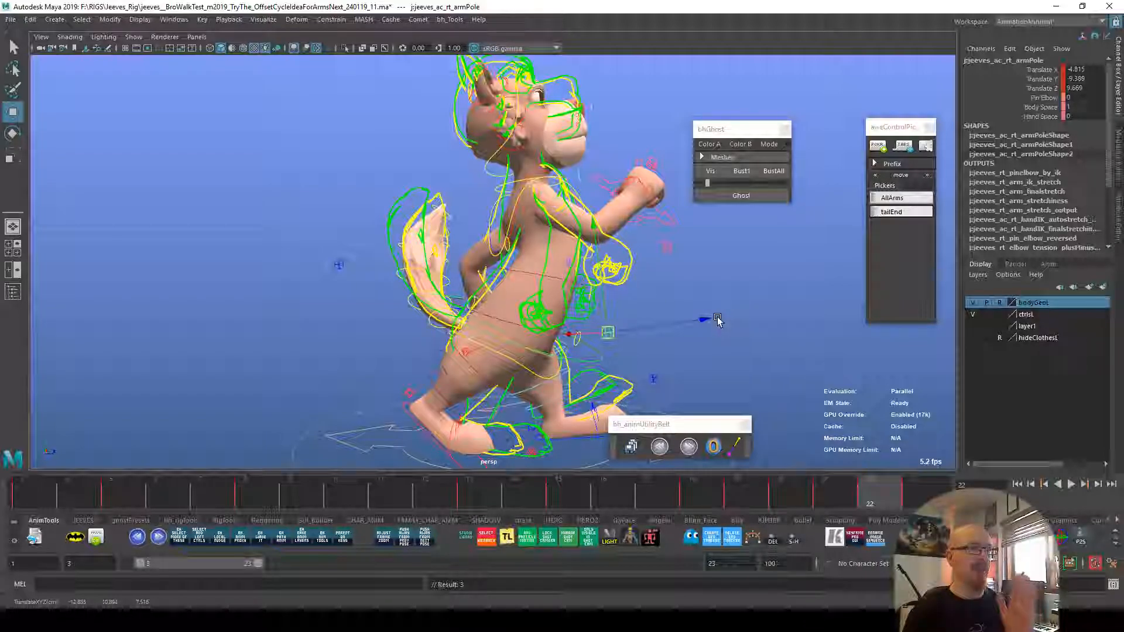
Step: Clear the ghosts and play the whole walk cycle to review the arm swing from both sides
{"action": "key", "text": "alt+v"}
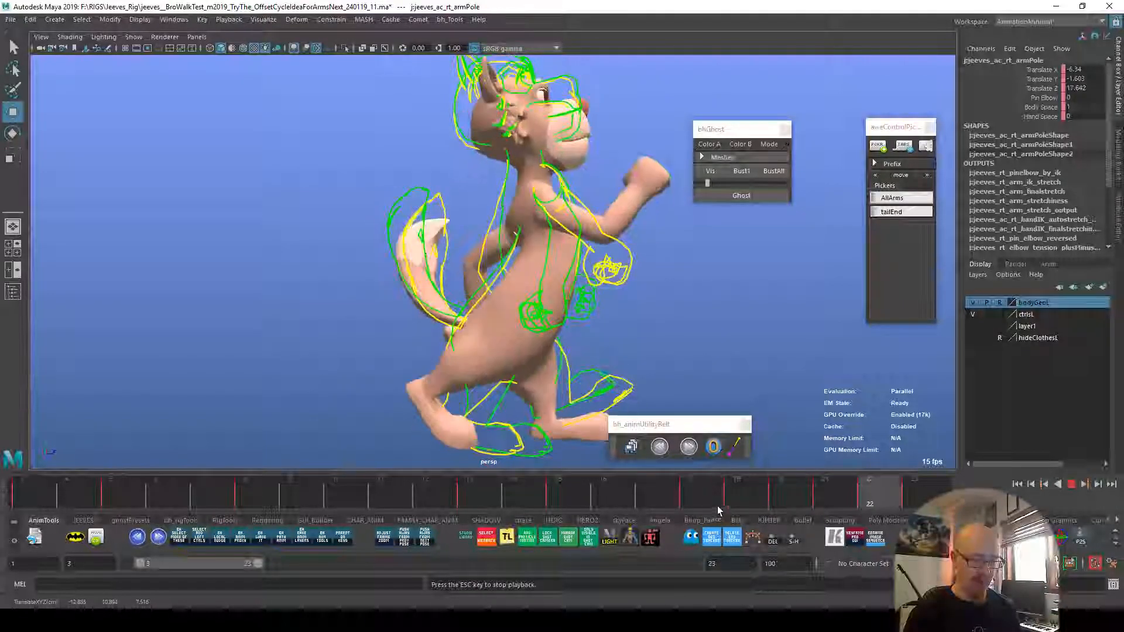
{"action": "key", "text": "alt+1"}
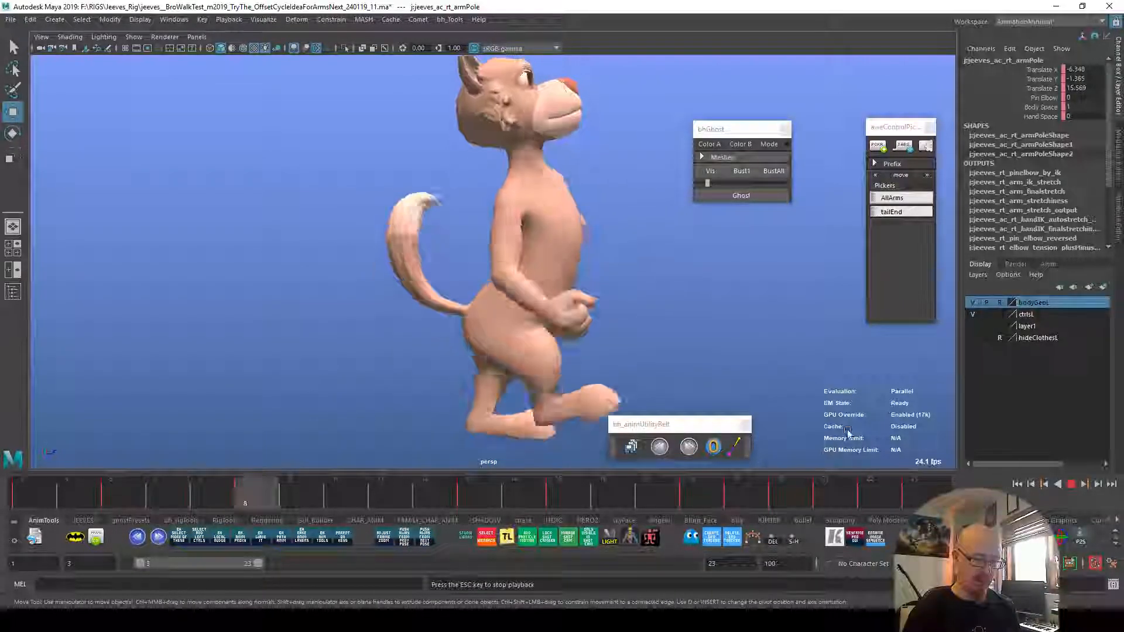
{"action": "right_click_drag", "start_coordinate": [792, 386], "coordinate": [480, 451], "text": "alt"}
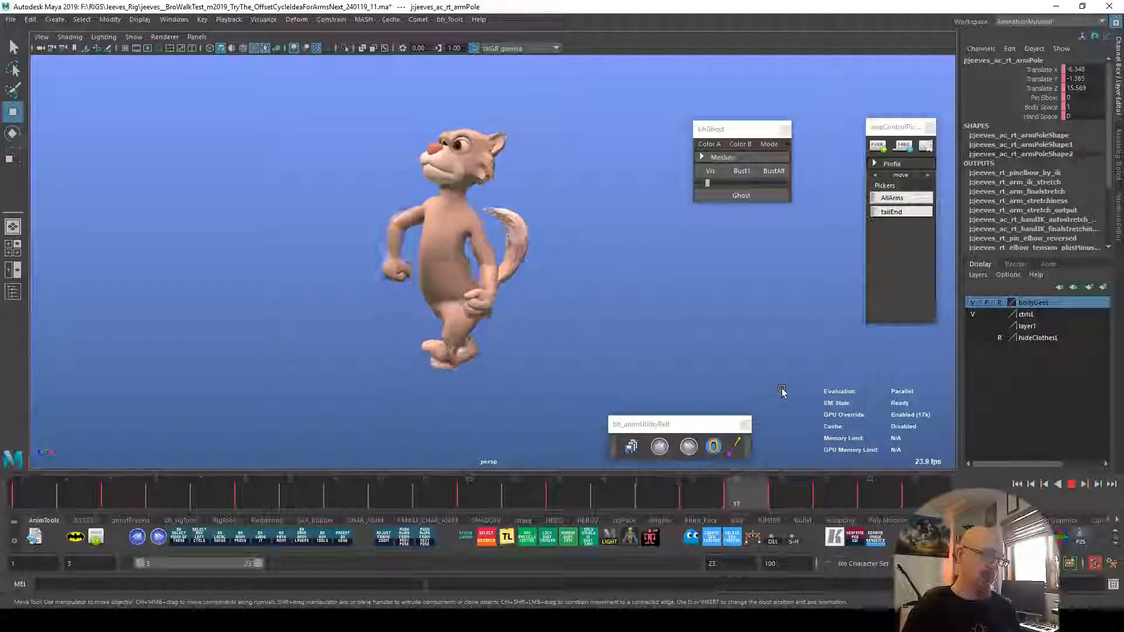
Step: Stop playback at frame 17 and select the left arm pole control from a side view
{"action": "key", "text": "Escape"}
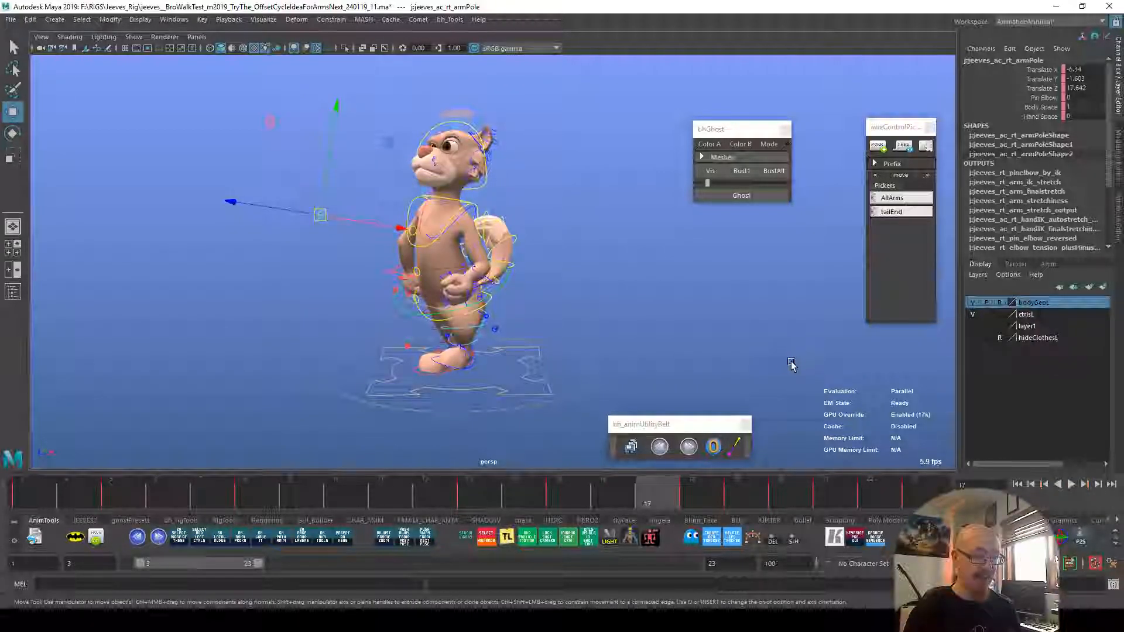
{"action": "left_click_drag", "start_coordinate": [795, 368], "coordinate": [734, 352], "text": "alt"}
{"action": "left_click", "coordinate": [462, 350]}
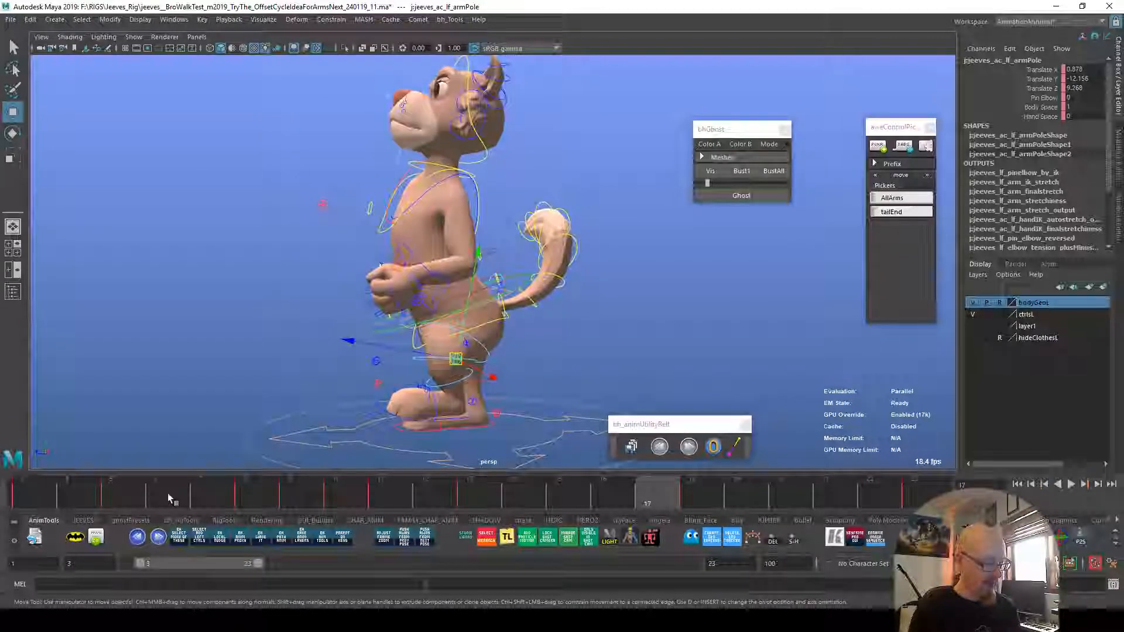
Step: Create outline ghosts of the character at frames 8 and 10 to compare the left arm's motion
{"action": "key", "text": "alt+v"}
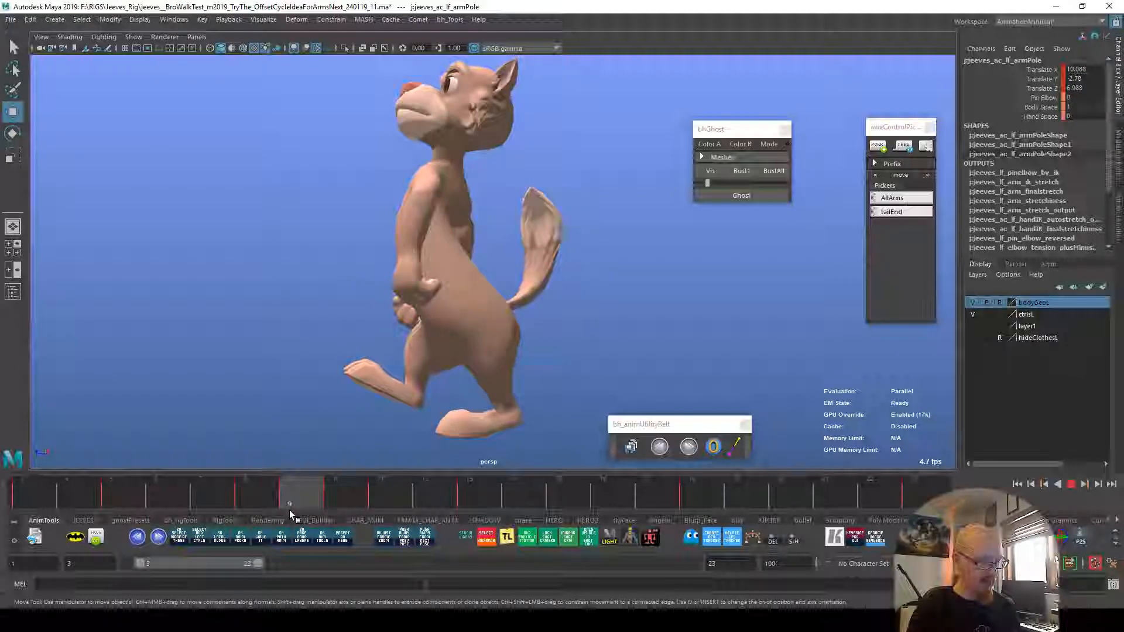
{"action": "key", "text": "alt+v"}
{"action": "left_click", "coordinate": [740, 196]}
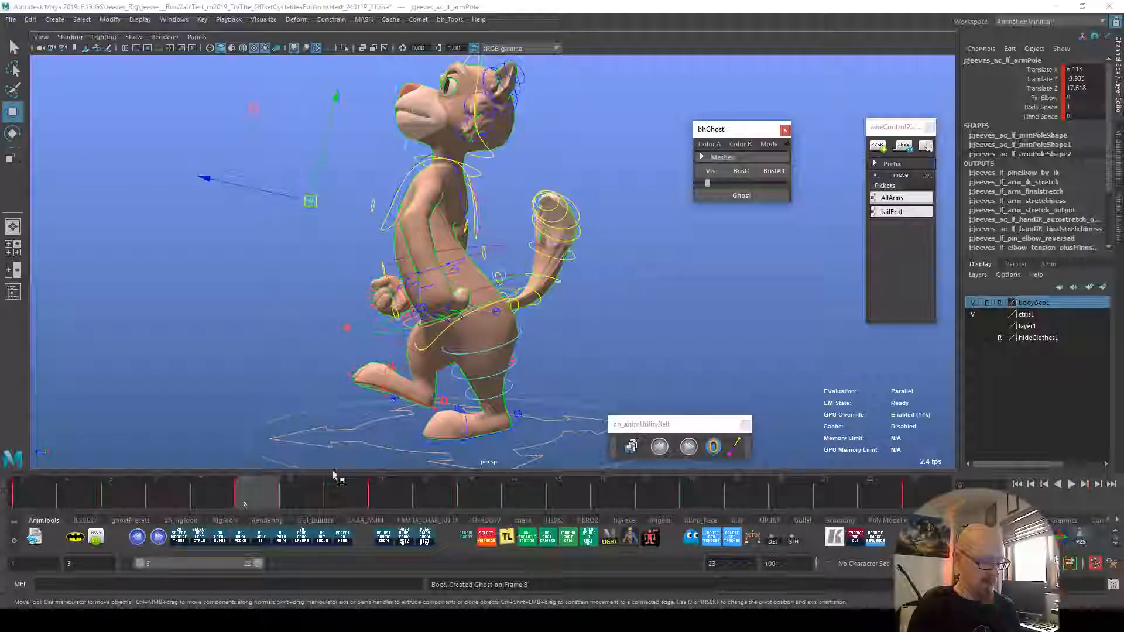
{"action": "key", "text": "alt+period"}
{"action": "key", "text": "alt+period"}
{"action": "left_click", "coordinate": [731, 198]}
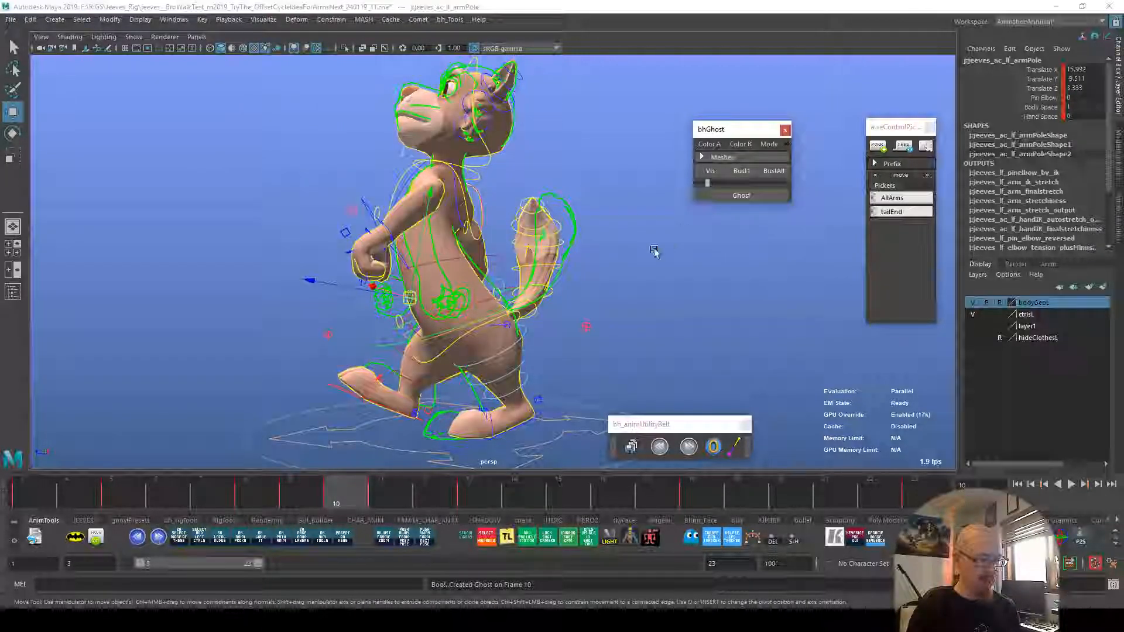
Step: Lower the left arm pole control and bring it closer to the body at frames 11 and 12, checking against the ghosts
{"action": "left_click", "coordinate": [281, 503]}
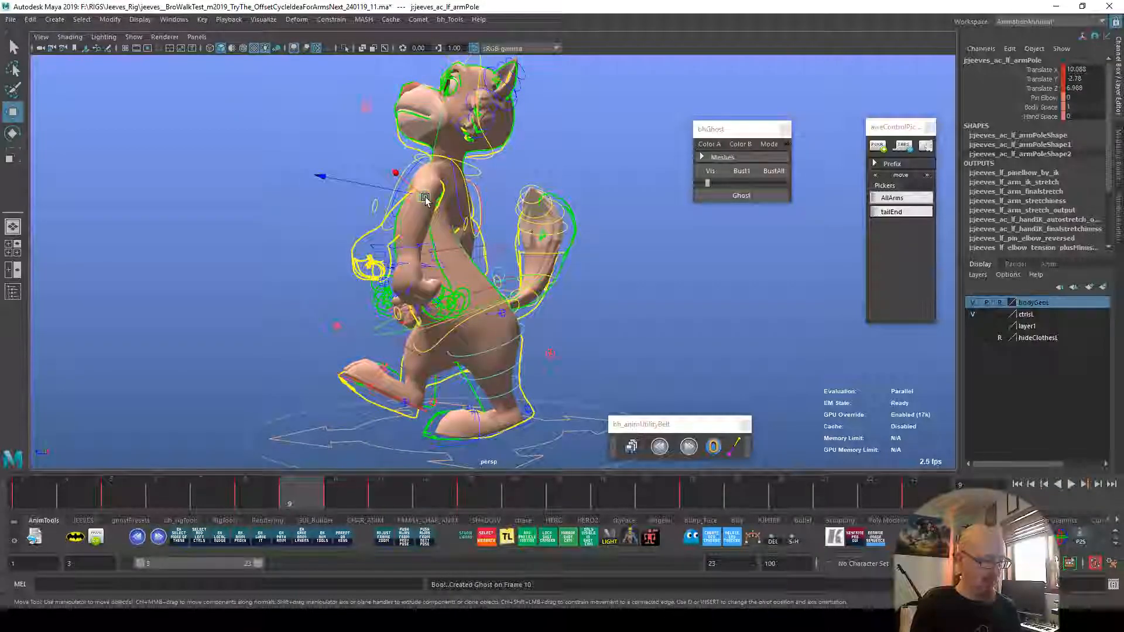
{"action": "left_click", "coordinate": [262, 498]}
{"action": "left_click", "coordinate": [287, 499]}
{"action": "left_click", "coordinate": [331, 505]}
{"action": "left_click", "coordinate": [379, 510]}
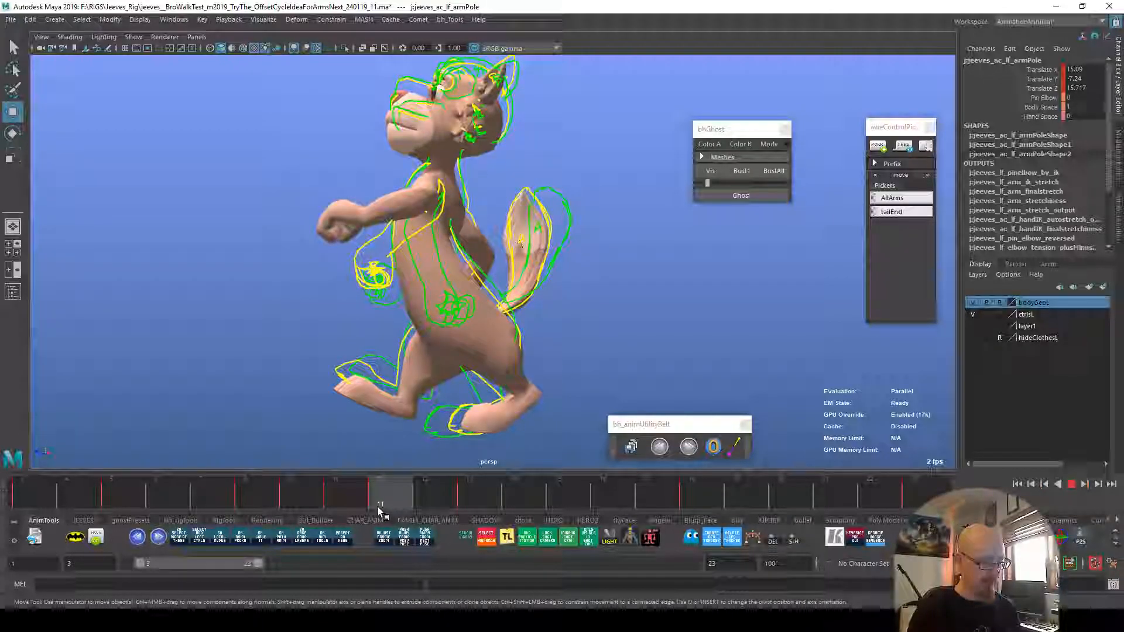
{"action": "left_click_drag", "start_coordinate": [405, 506], "coordinate": [388, 491]}
{"action": "left_click_drag", "start_coordinate": [256, 290], "coordinate": [316, 314]}
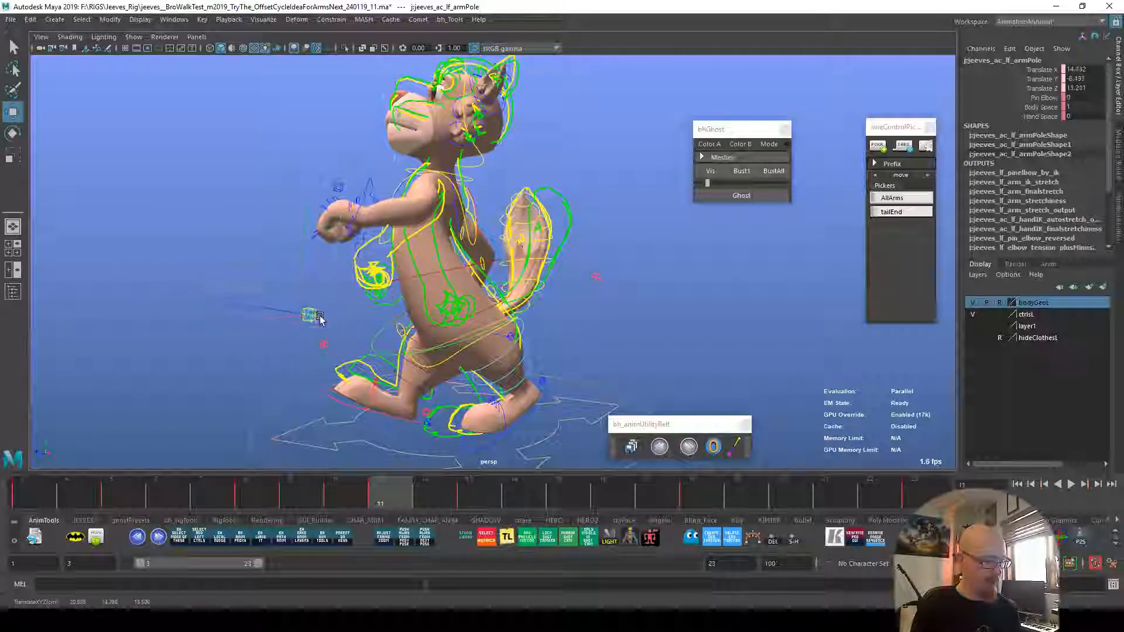
{"action": "left_click", "coordinate": [426, 508]}
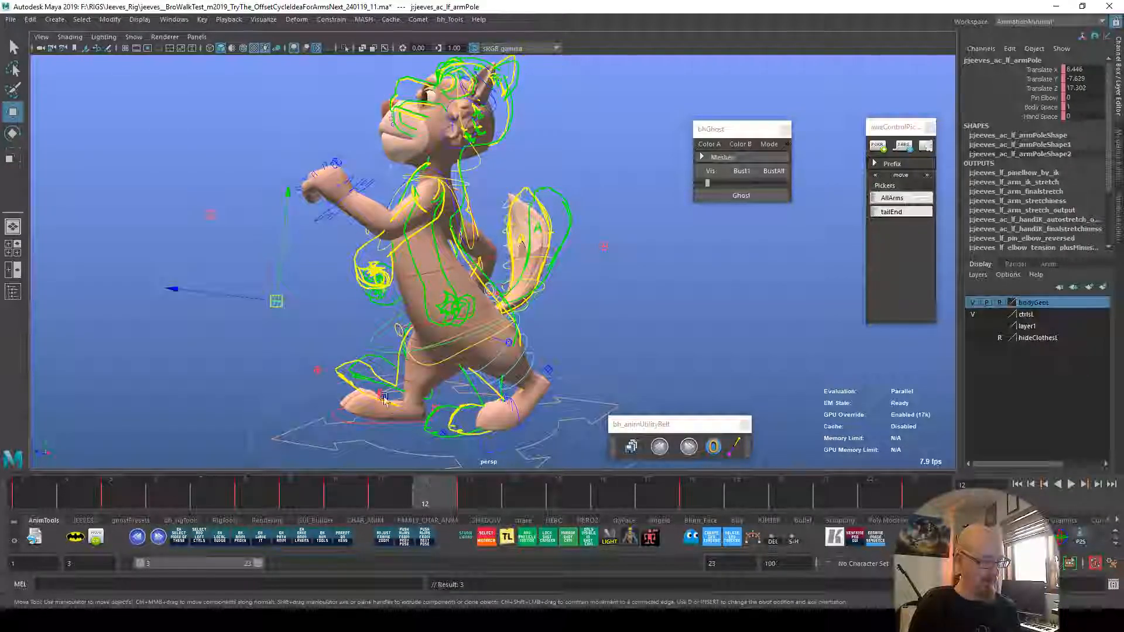
{"action": "left_click_drag", "start_coordinate": [293, 309], "coordinate": [346, 334]}
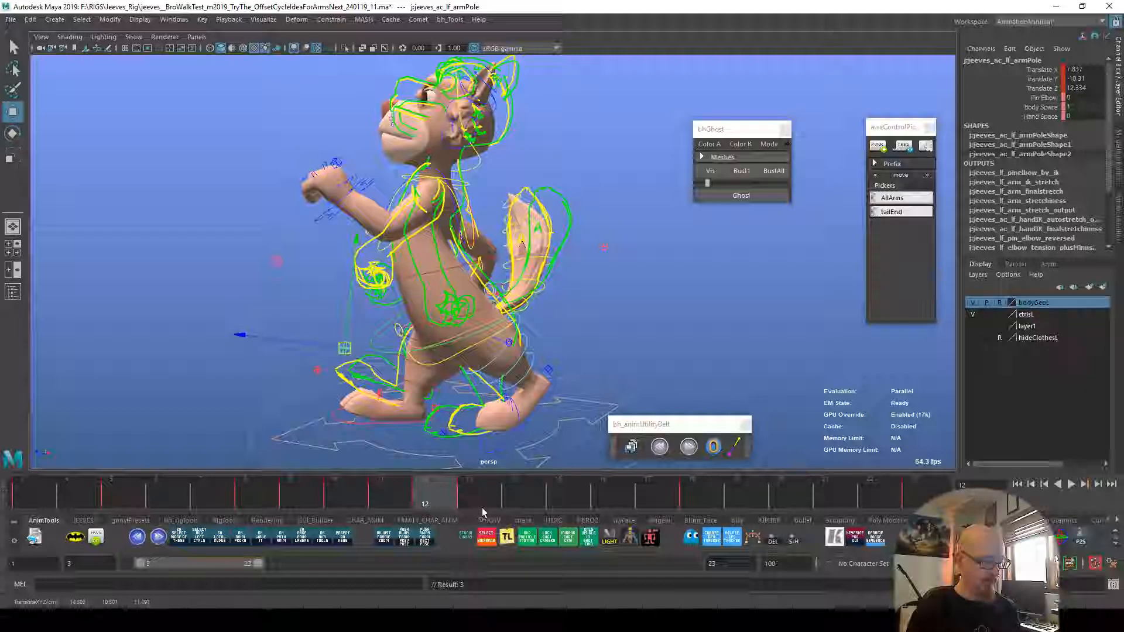
{"action": "key", "text": "alt+v"}
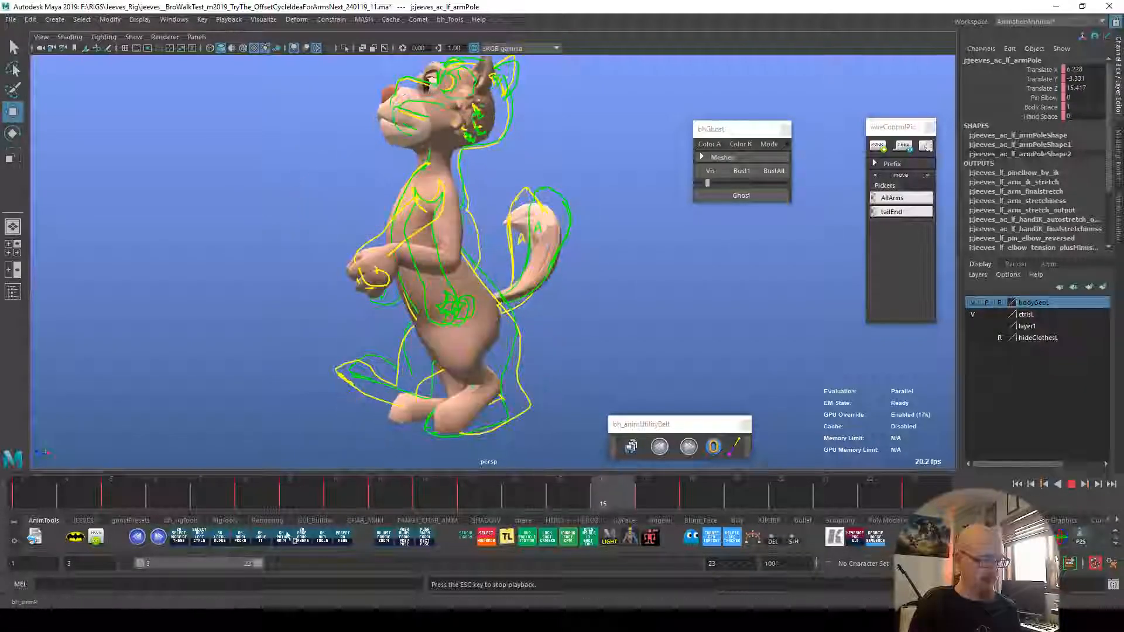
Step: Reposition the left arm pole control at frame 9 and pull it further back toward the body at frames 11 and 12
{"action": "left_click_drag", "start_coordinate": [264, 492], "coordinate": [296, 495]}
{"action": "left_click_drag", "start_coordinate": [383, 239], "coordinate": [434, 203]}
{"action": "key", "text": "alt+v"}
{"action": "left_click_drag", "start_coordinate": [307, 472], "coordinate": [383, 476]}
{"action": "left_click_drag", "start_coordinate": [382, 279], "coordinate": [425, 279]}
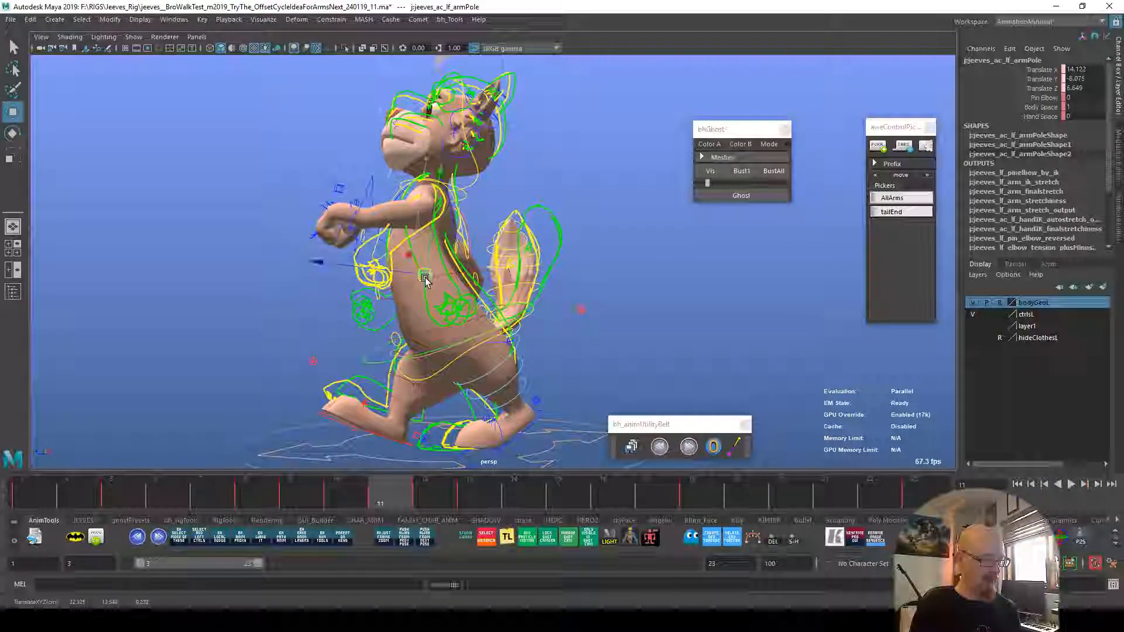
{"action": "left_click", "coordinate": [430, 496]}
{"action": "left_click_drag", "start_coordinate": [358, 322], "coordinate": [377, 316]}
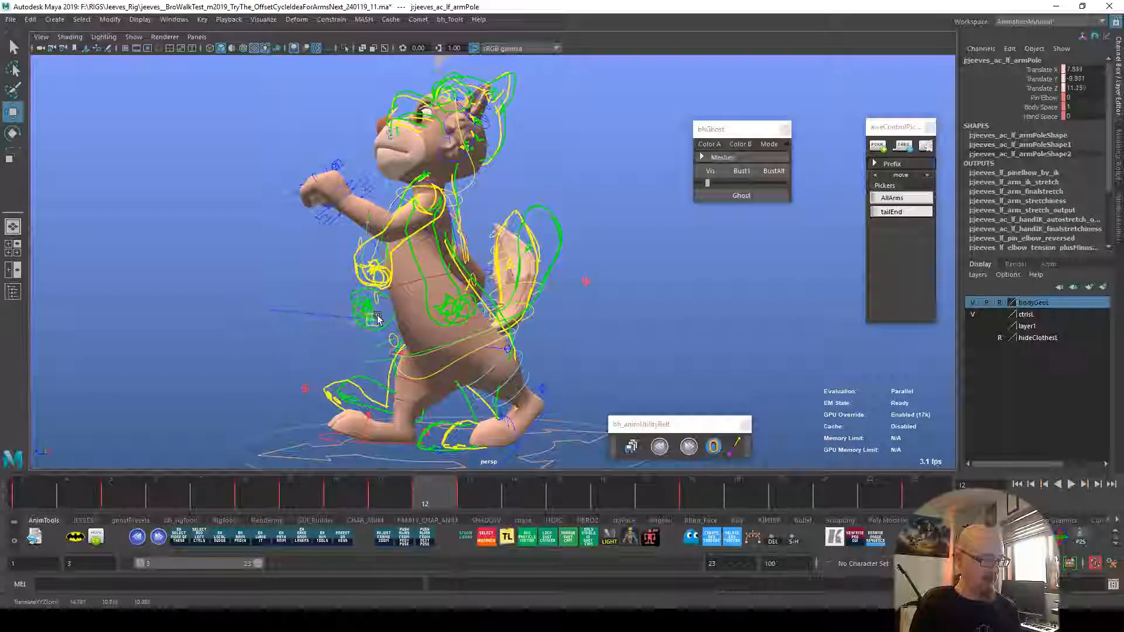
{"action": "key", "text": "alt+v"}
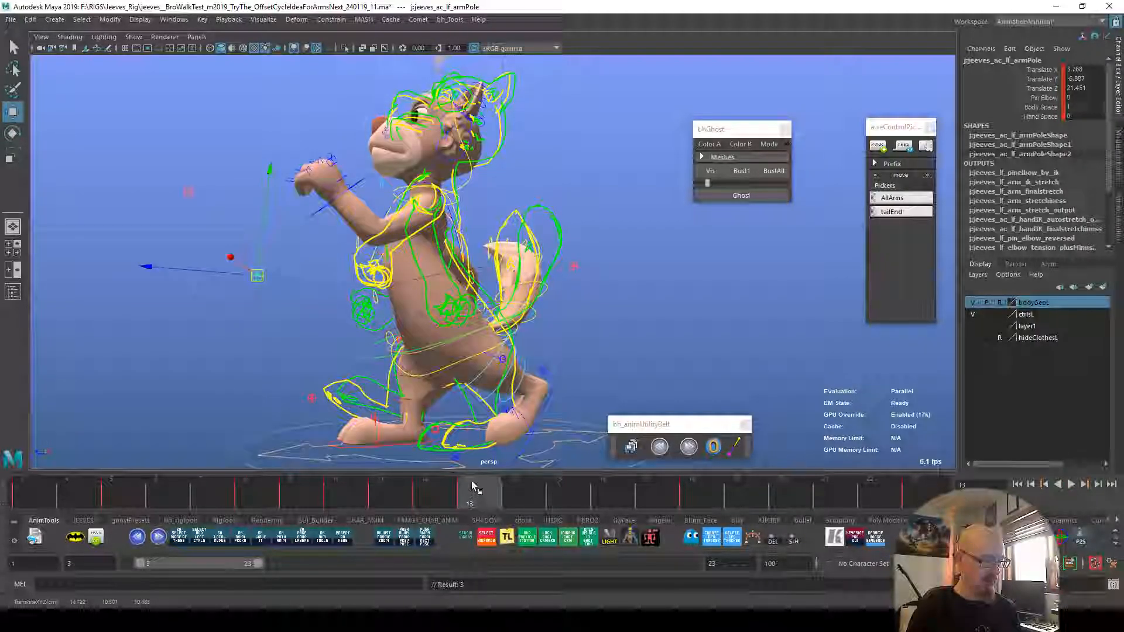
Step: Remove all ghosts, deselect the arm control and review the walk cycle from the front
{"action": "left_click", "coordinate": [773, 171]}
{"action": "left_click", "coordinate": [702, 263]}
{"action": "right_click_drag", "start_coordinate": [702, 263], "coordinate": [528, 403], "text": "alt"}
{"action": "left_click_drag", "start_coordinate": [527, 405], "coordinate": [825, 383], "text": "alt"}
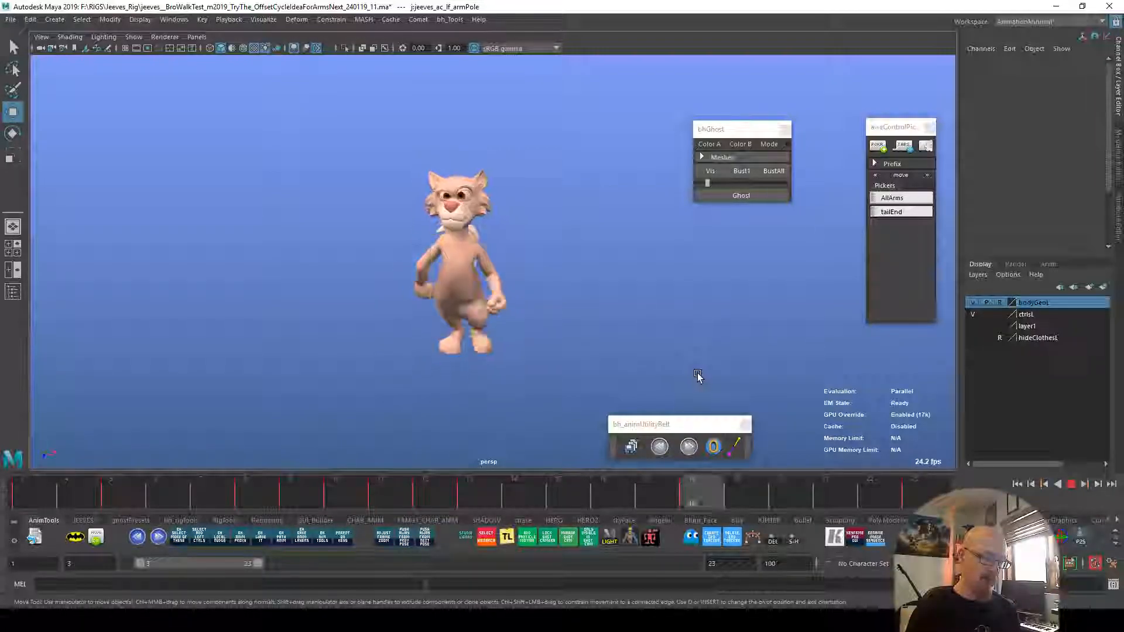
{"action": "left_click_drag", "start_coordinate": [705, 366], "coordinate": [778, 361], "text": "alt"}
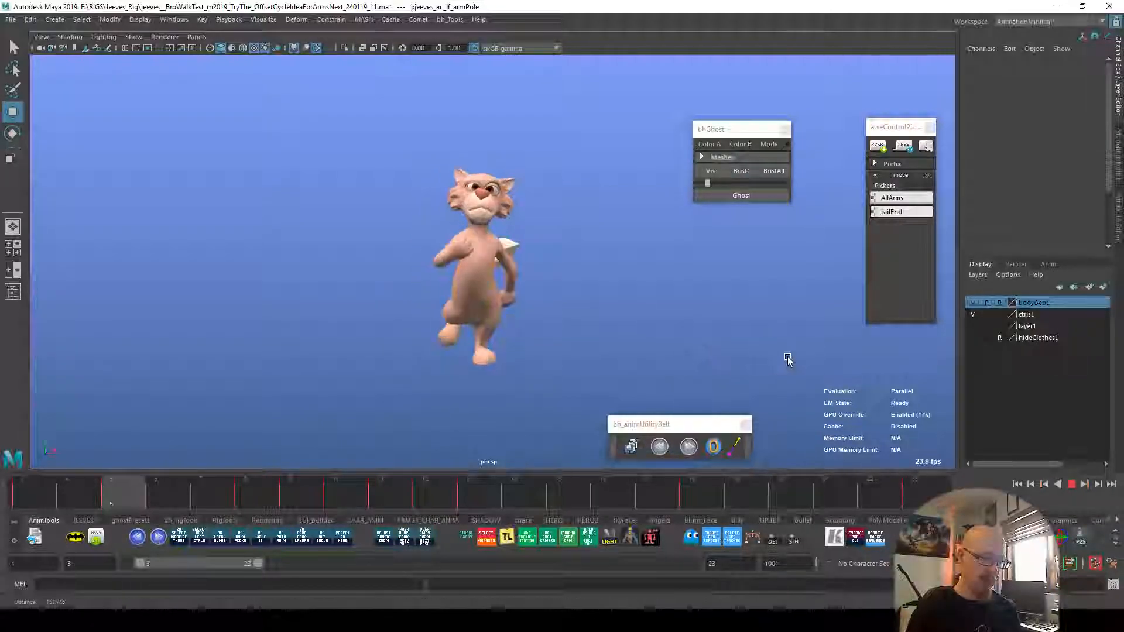
{"action": "scroll", "coordinate": [777, 360], "scroll_direction": "up", "scroll_amount": 2}
{"action": "key", "text": "alt+v"}
Step: Select all arm controls, apply the utility belt's curve tool to them and save the scene incrementally as version 12
{"action": "left_click", "coordinate": [718, 373]}
{"action": "left_click", "coordinate": [907, 198]}
{"action": "left_click", "coordinate": [734, 446]}
{"action": "left_click", "coordinate": [753, 385]}
{"action": "left_click", "coordinate": [628, 446]}
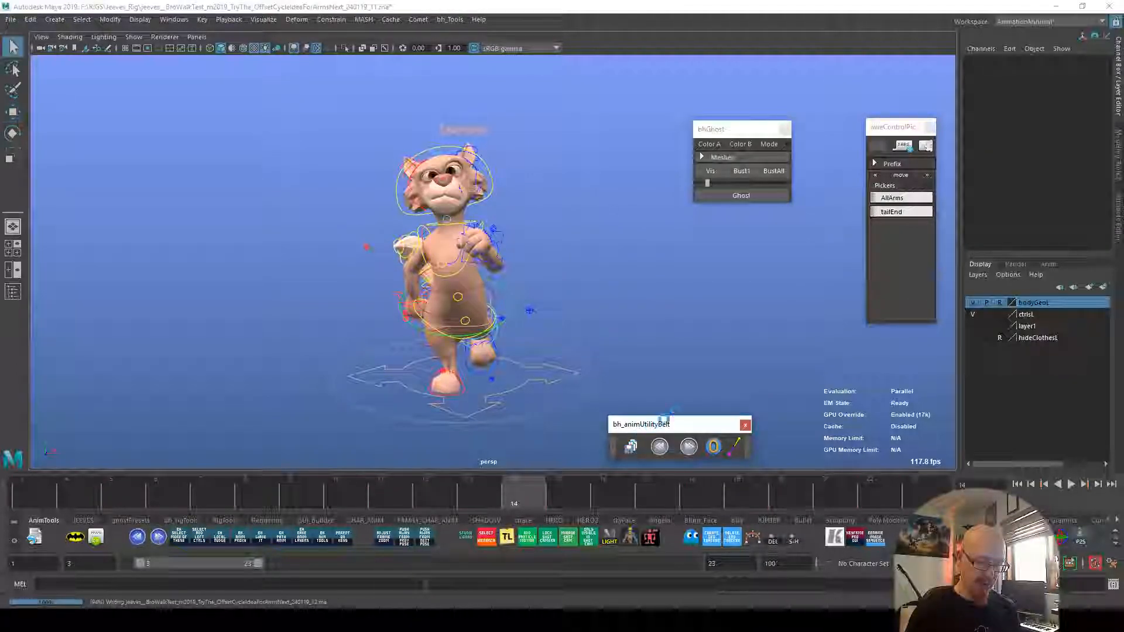
Step: Play the walk back briefly and show the character's clothes by turning on the hideClothesL layer for display and playback
{"action": "key", "text": "alt+v"}
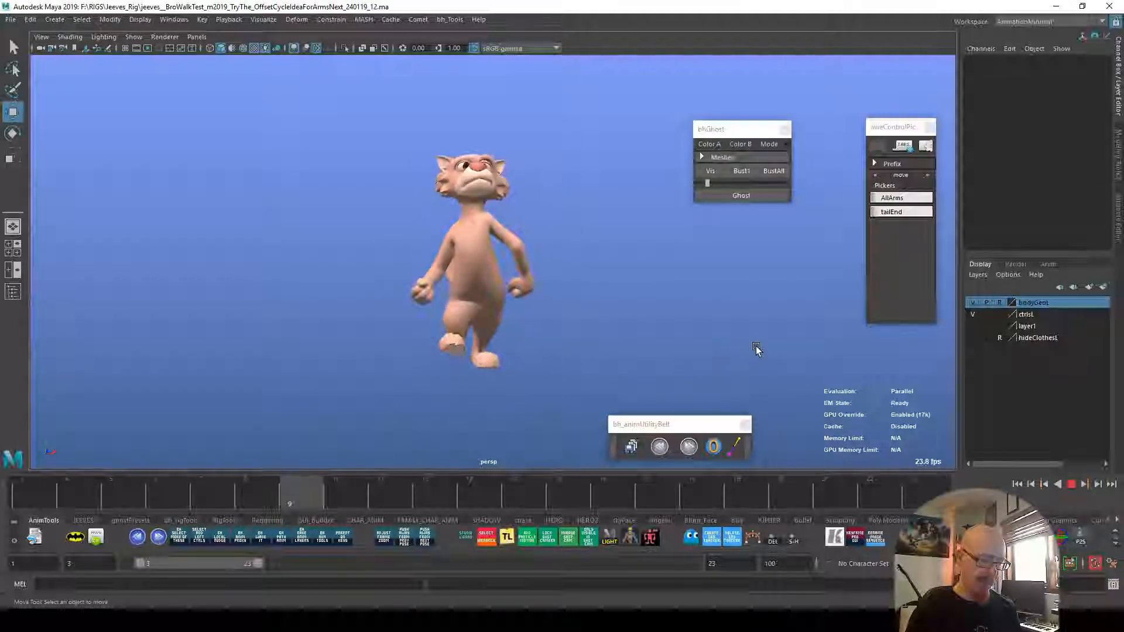
{"action": "key", "text": "Escape"}
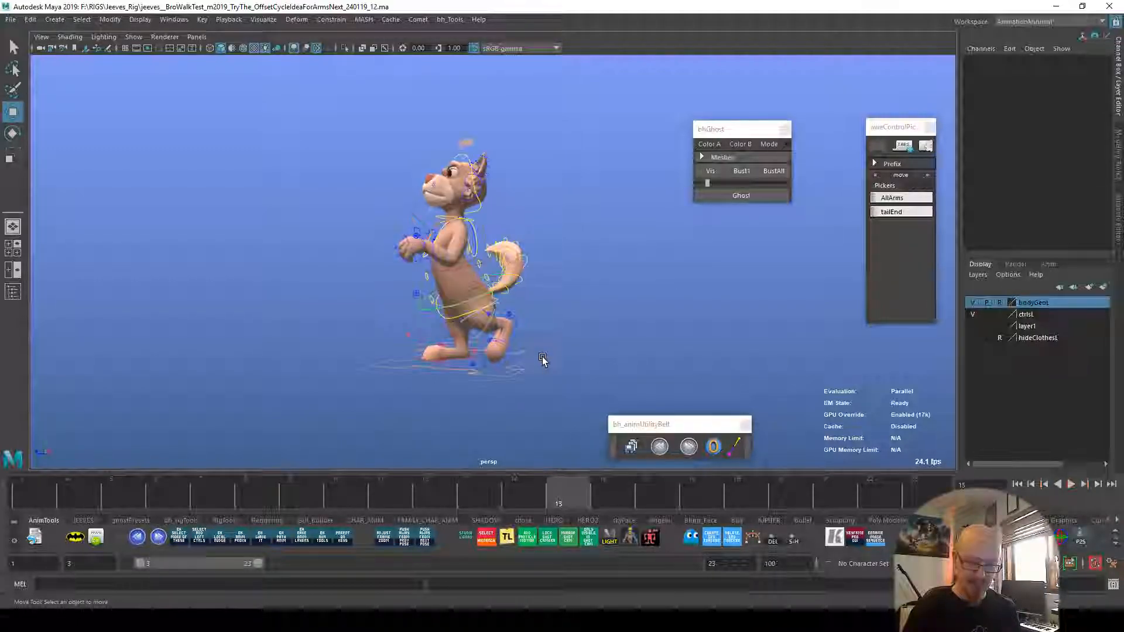
{"action": "left_click", "coordinate": [977, 337]}
{"action": "left_click", "coordinate": [971, 337]}
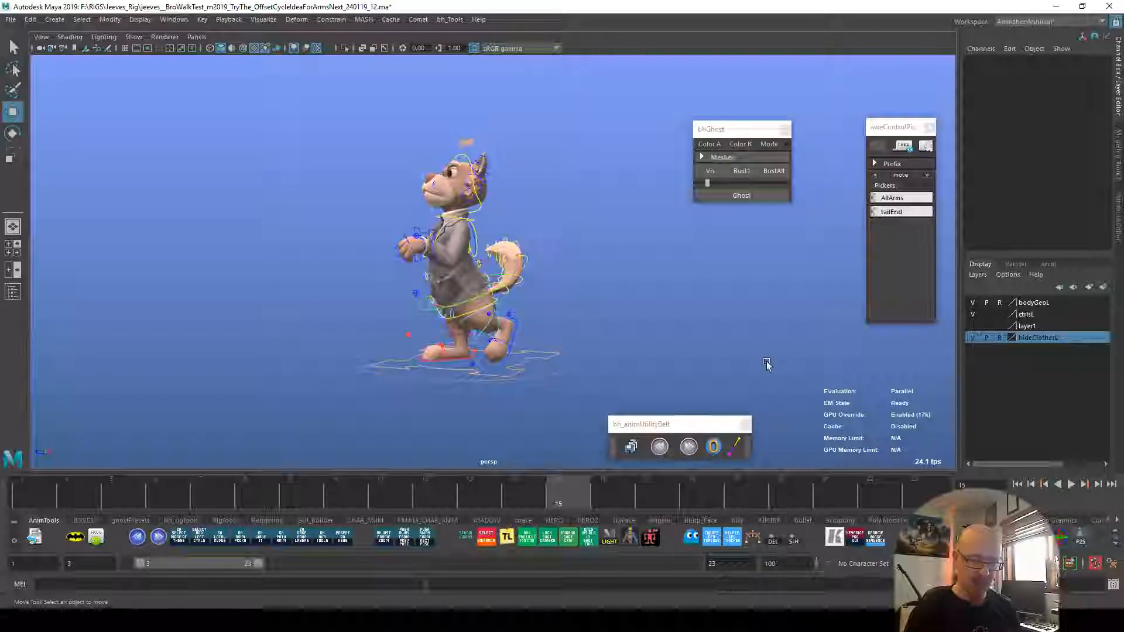
Step: Examine the clothed character's walk cycle from the side, back and front, playing it and scrubbing through the frames
{"action": "key", "text": "alt+v"}
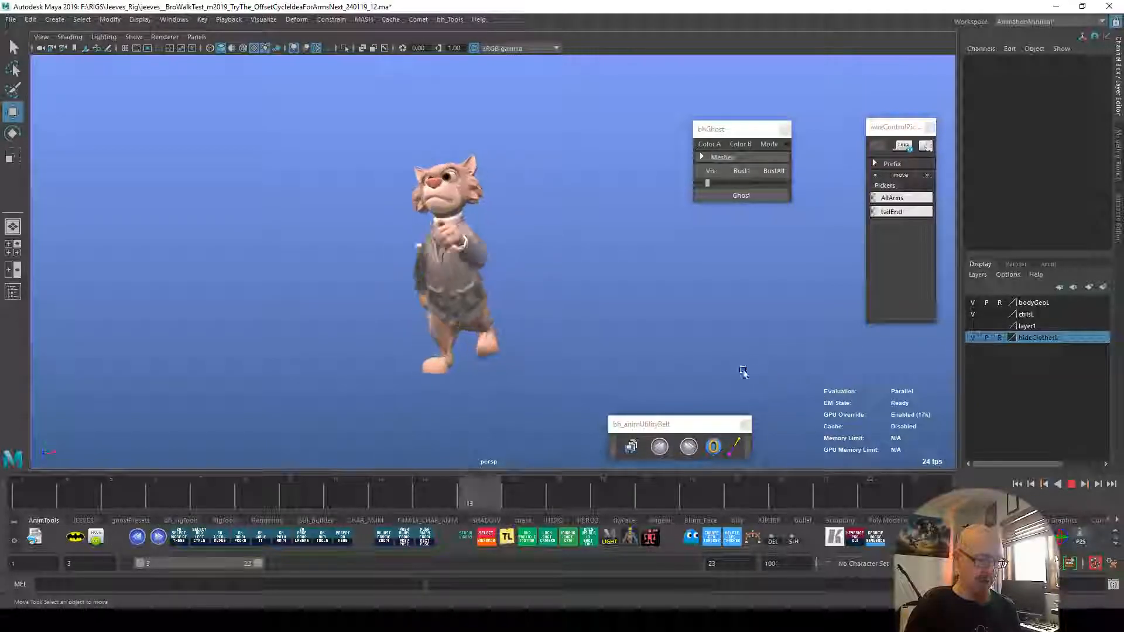
{"action": "left_click_drag", "start_coordinate": [724, 368], "coordinate": [817, 366], "text": "alt"}
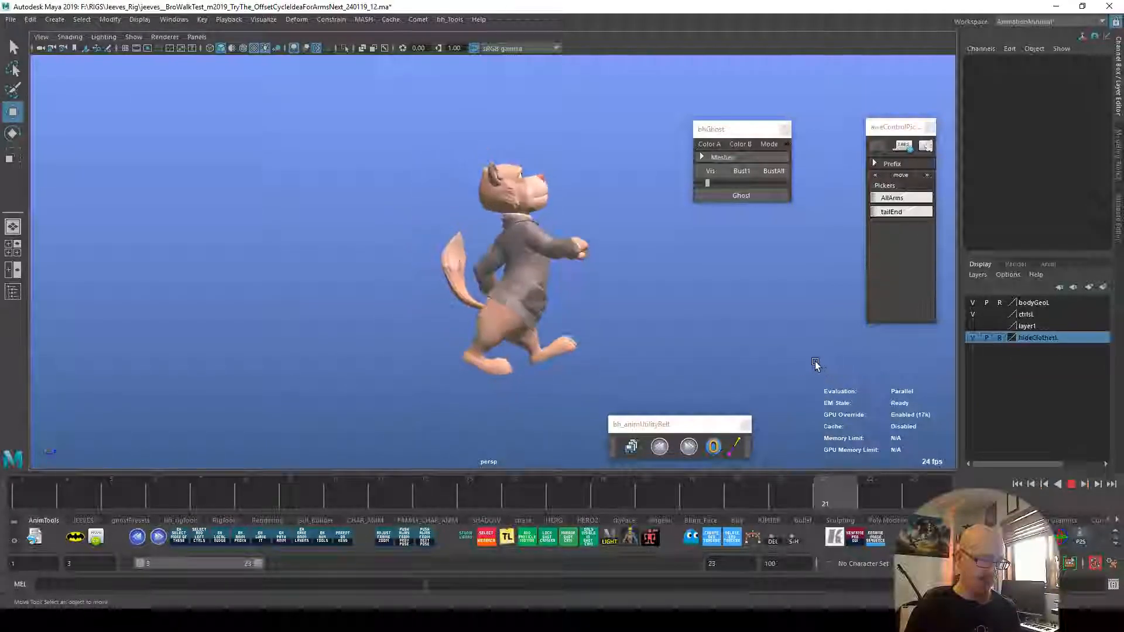
{"action": "left_click_drag", "start_coordinate": [747, 373], "coordinate": [845, 354], "text": "alt"}
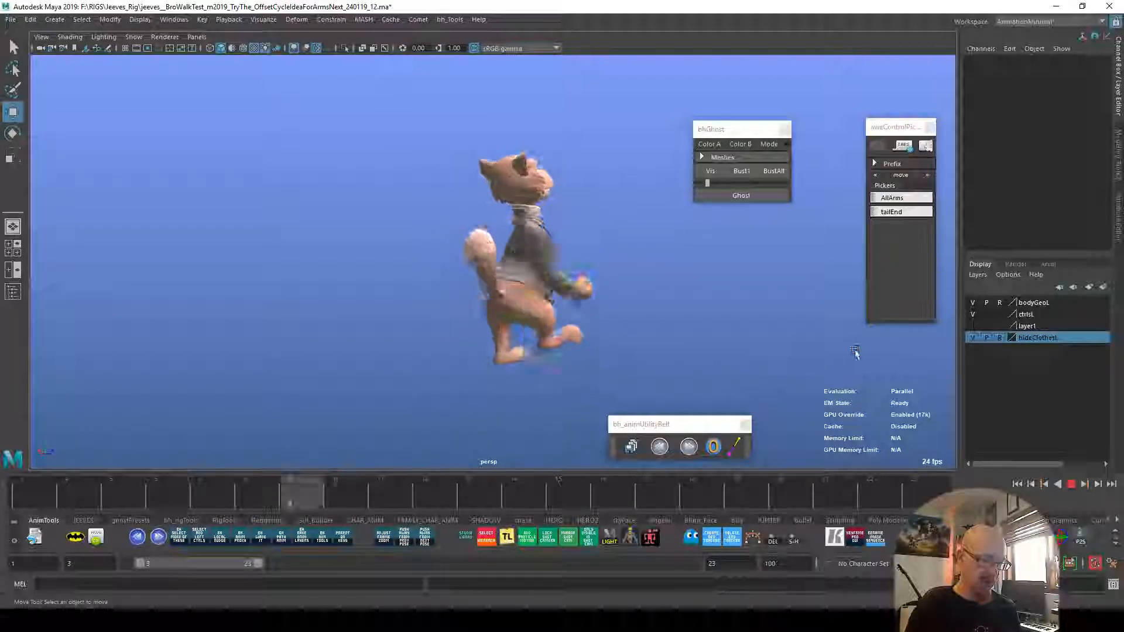
{"action": "right_click_drag", "start_coordinate": [641, 336], "coordinate": [692, 333], "text": "alt"}
{"action": "key", "text": "alt+v"}
{"action": "left_click_drag", "start_coordinate": [324, 490], "coordinate": [902, 480]}
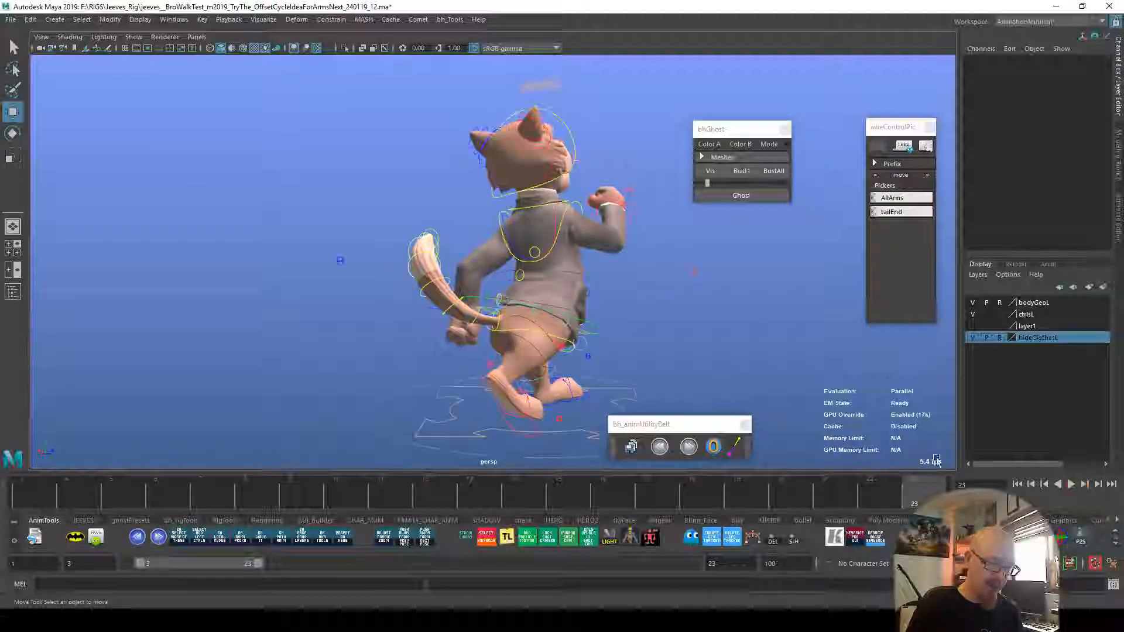
{"action": "key", "text": "alt+v"}
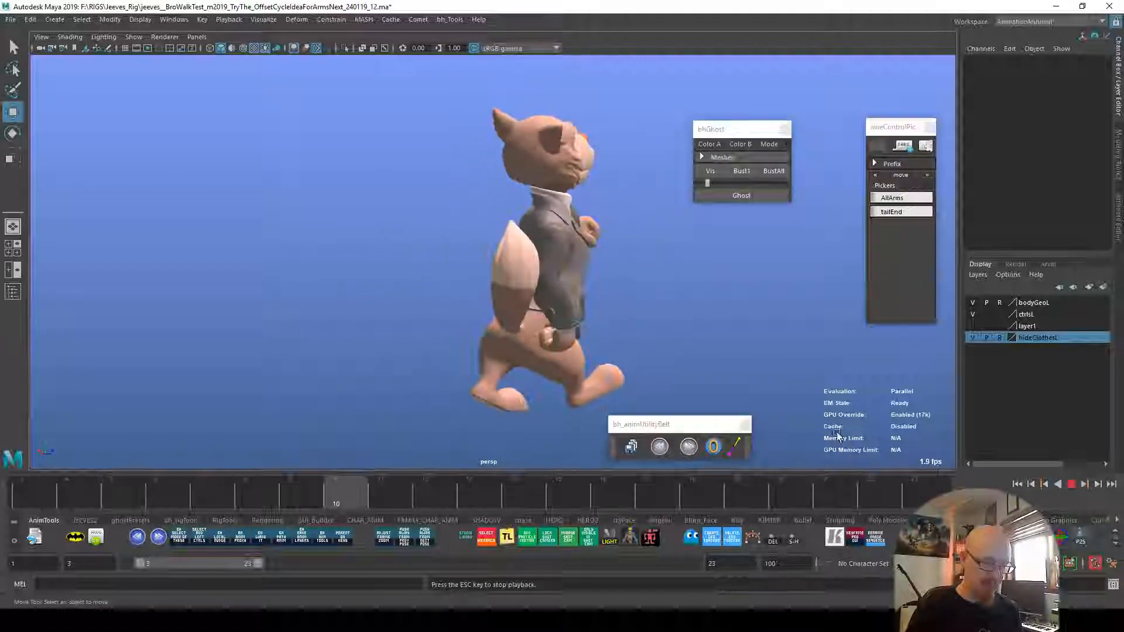
{"action": "left_click_drag", "start_coordinate": [756, 373], "coordinate": [692, 373], "text": "alt"}
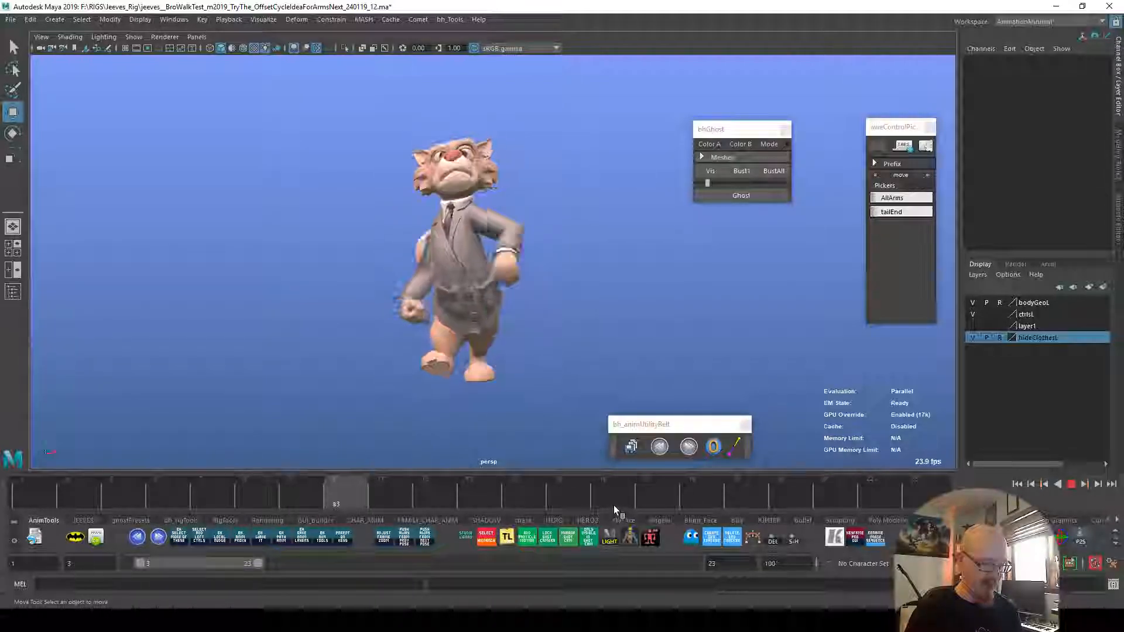
{"action": "key", "text": "Escape"}
{"action": "left_click", "coordinate": [41, 487]}
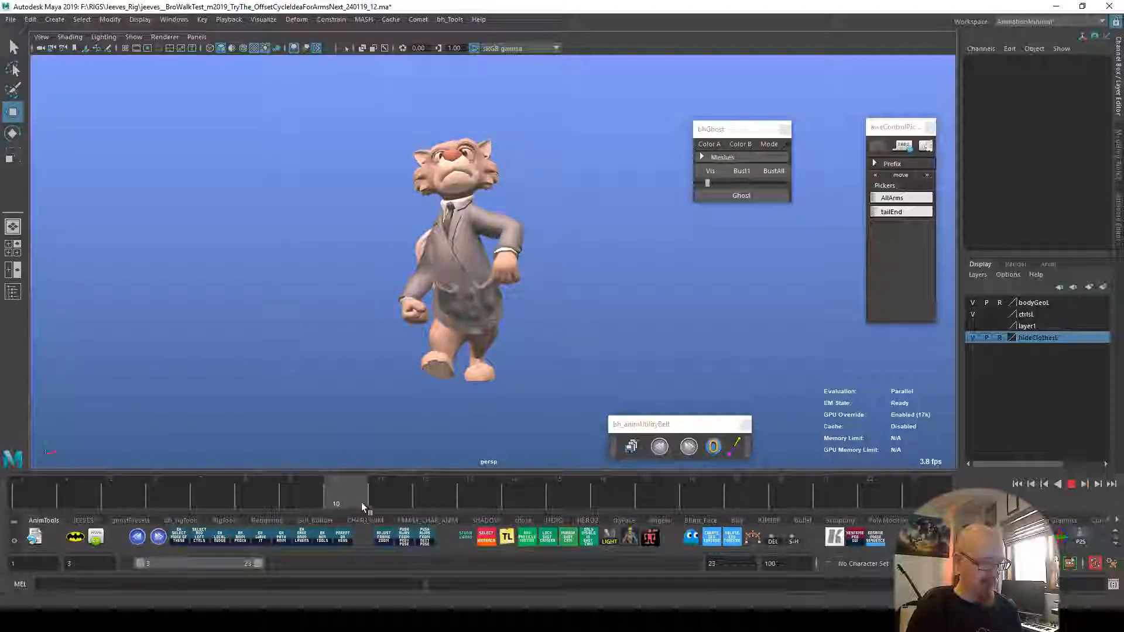
{"action": "left_click_drag", "start_coordinate": [708, 498], "coordinate": [883, 498]}
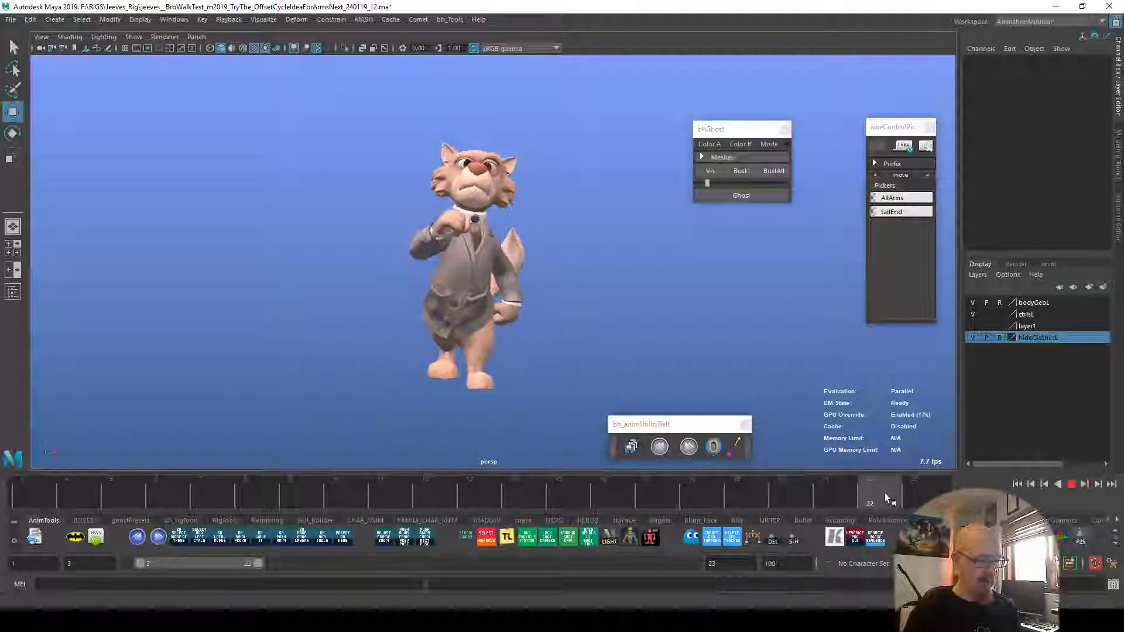
{"action": "key", "text": "Escape"}
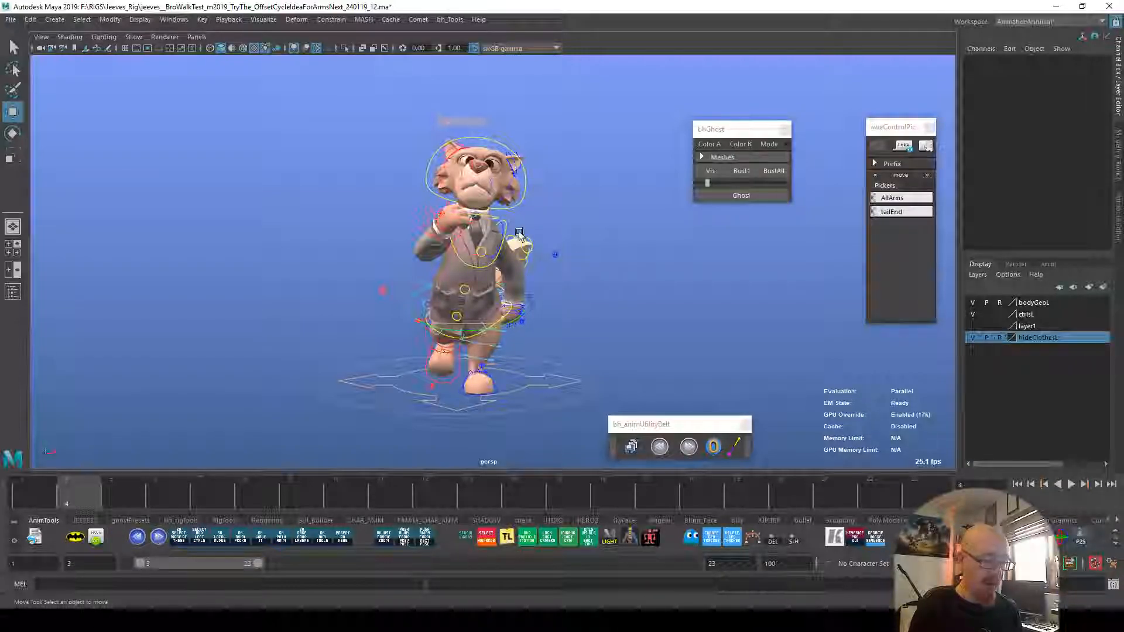
Step: Show the left clavicle's animation curves in the Graph Editor, checking Rotate Y and isolating Rotate Z
{"action": "left_click", "coordinate": [502, 228]}
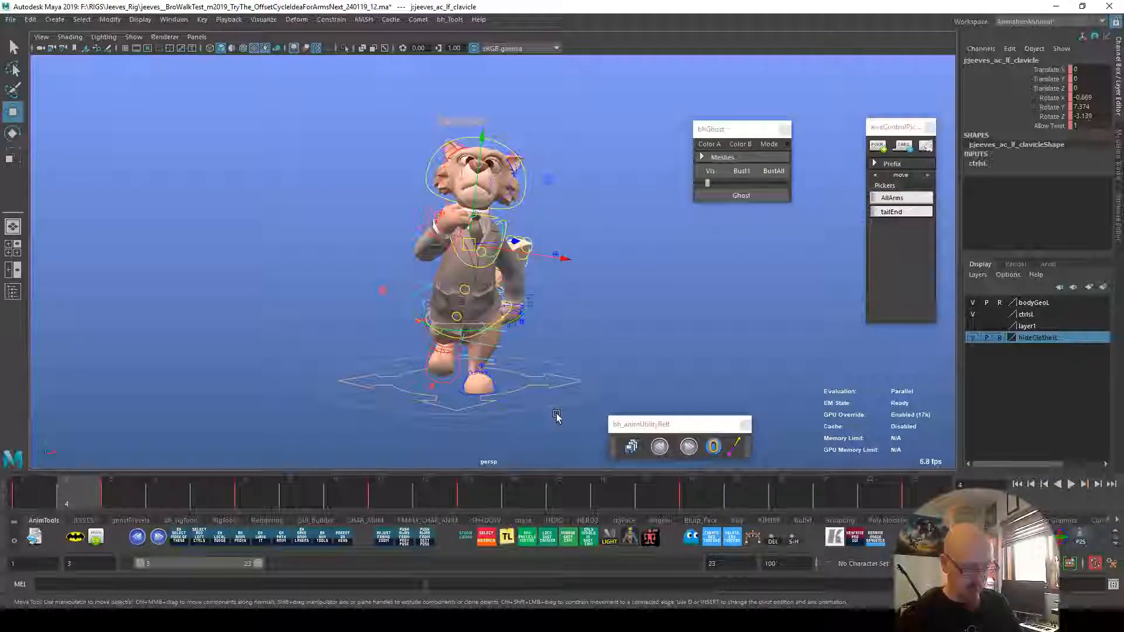
{"action": "key", "text": "ctrl+g"}
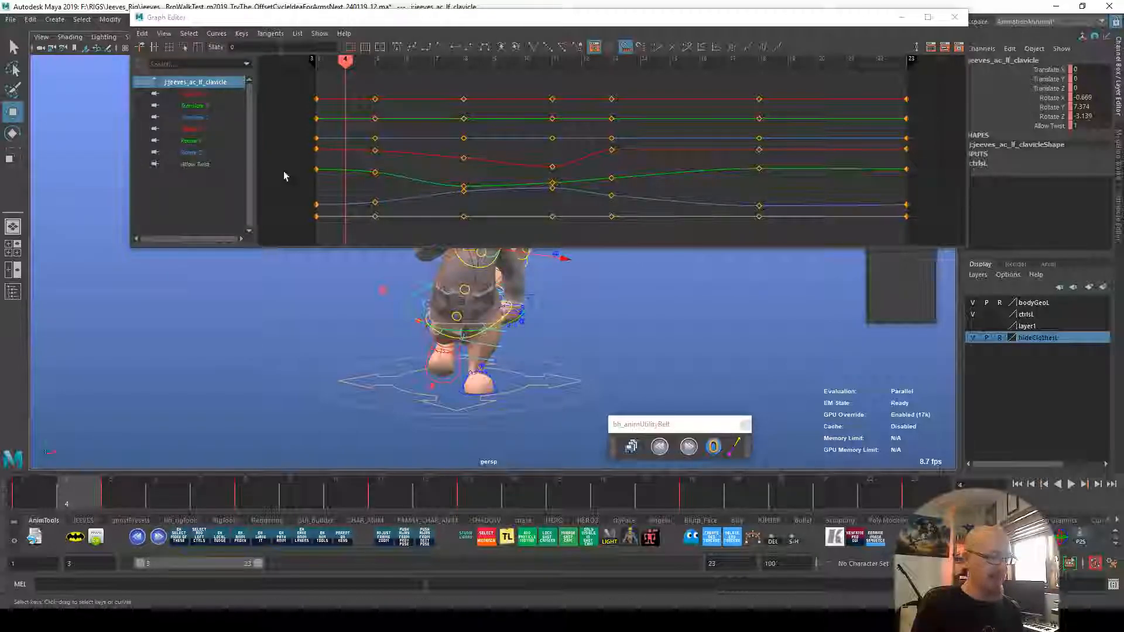
{"action": "left_click", "coordinate": [190, 140]}
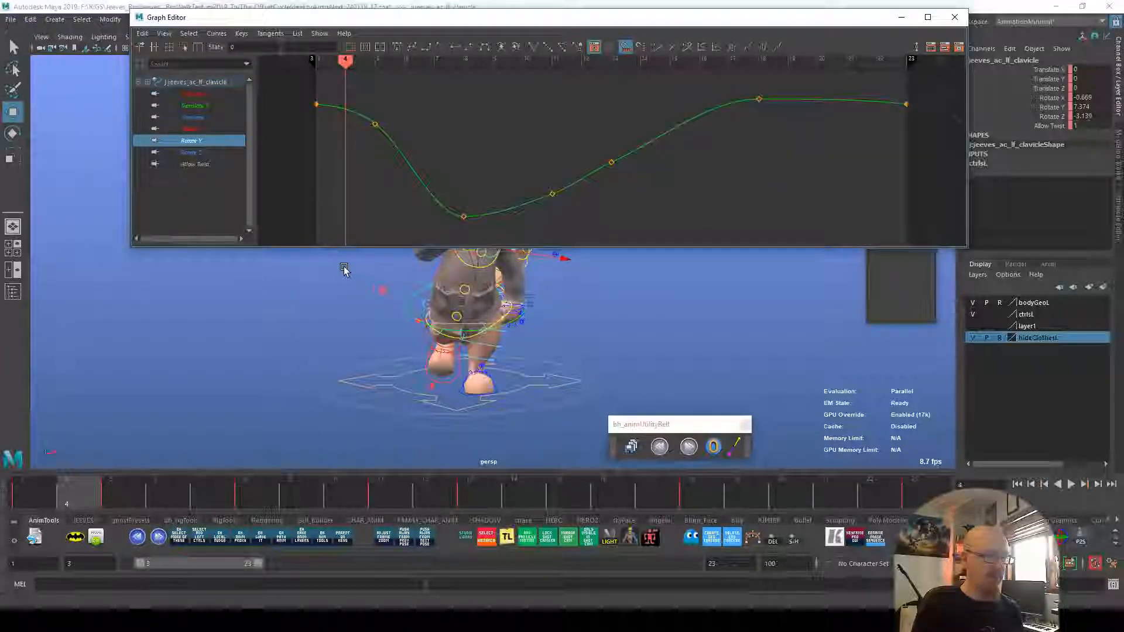
{"action": "left_click", "coordinate": [192, 152]}
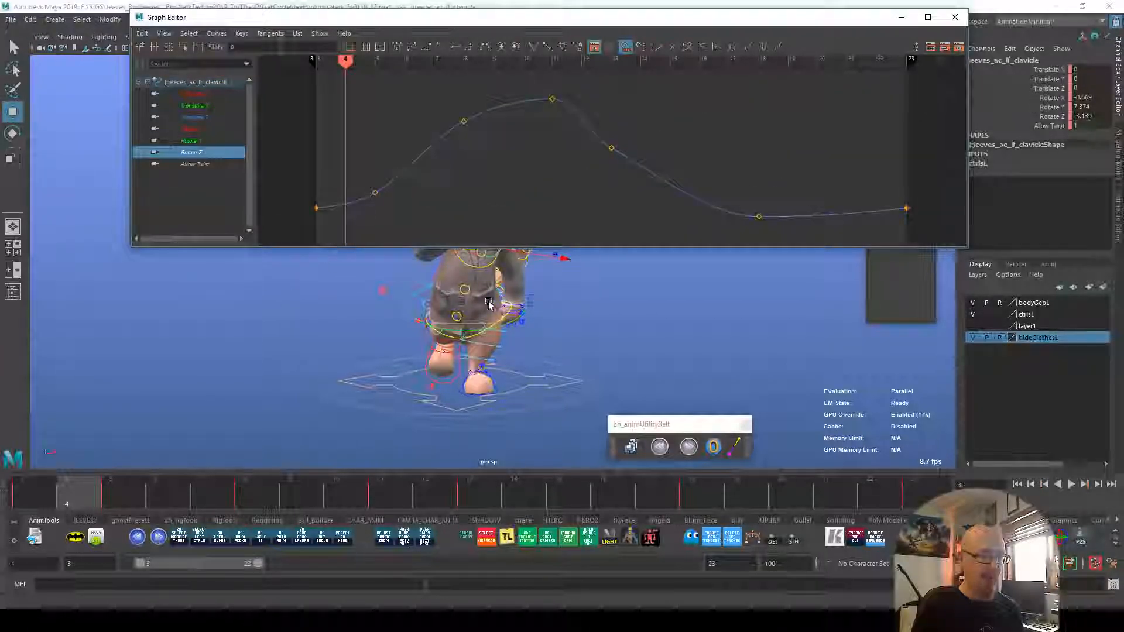
Step: Raise the left clavicle's Rotate Z key at frame 13 to about 17.65 to smooth the curve
{"action": "mouse_move", "coordinate": [443, 496]}
{"action": "left_mouse_down"}
{"action": "mouse_move", "coordinate": [402, 507]}
{"action": "mouse_move", "coordinate": [487, 506]}
{"action": "left_mouse_up"}
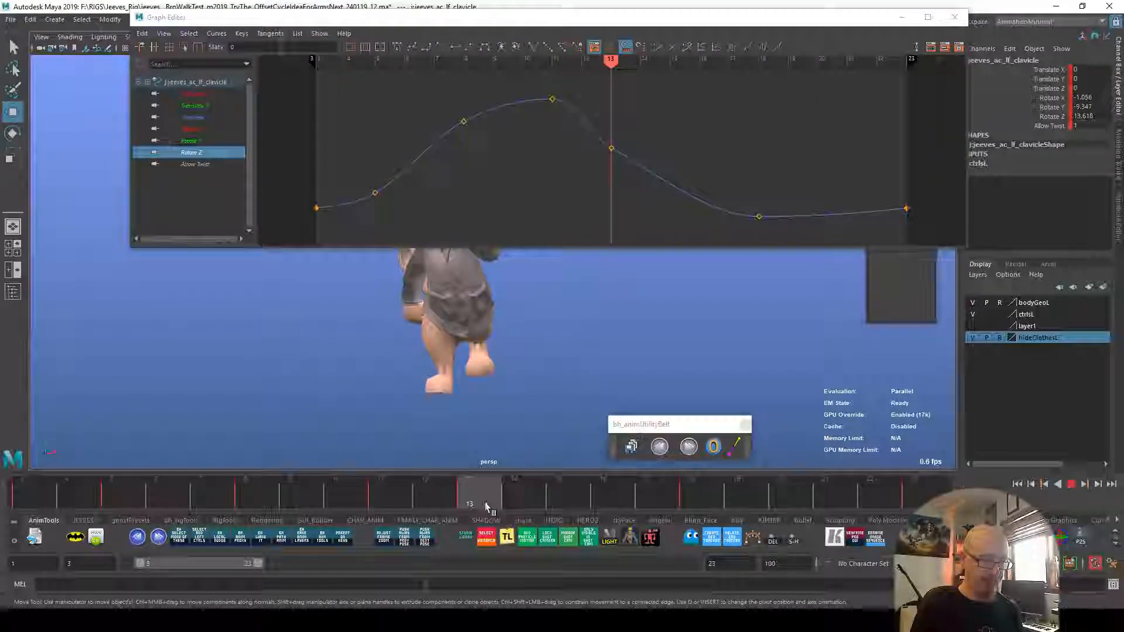
{"action": "left_click_drag", "start_coordinate": [671, 27], "coordinate": [698, 30]}
{"action": "left_click_drag", "start_coordinate": [630, 134], "coordinate": [649, 168]}
{"action": "middle_click_drag", "start_coordinate": [663, 170], "coordinate": [663, 163], "text": "shift"}
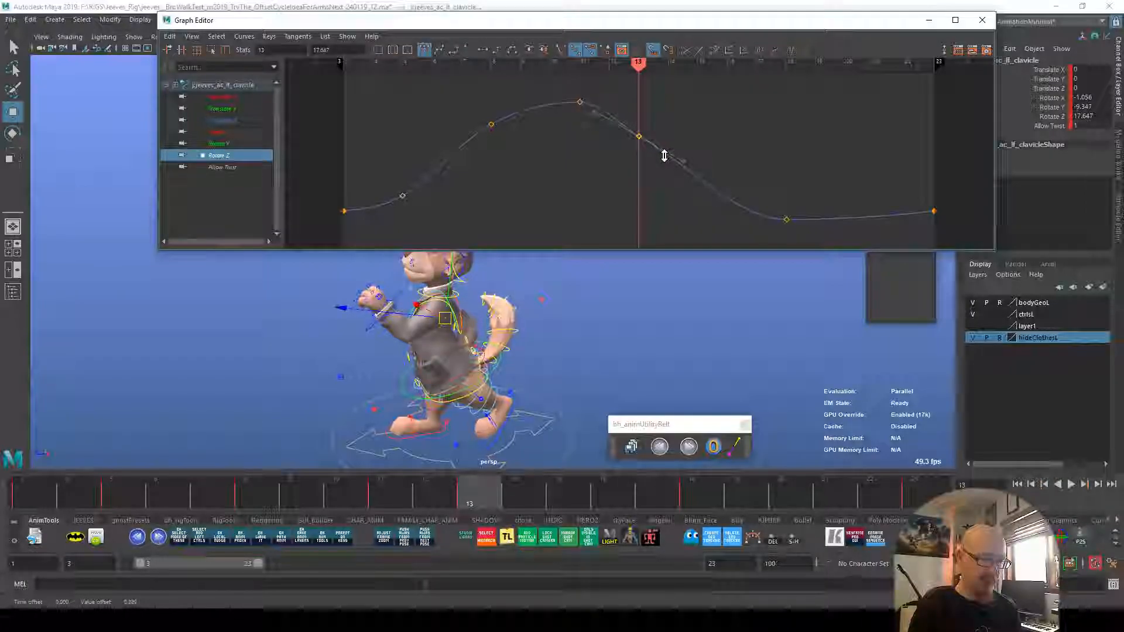
Step: Delete the left clavicle's Rotate Y key at frame 13 and look over its Rotate X and translate curves
{"action": "left_click", "coordinate": [220, 144]}
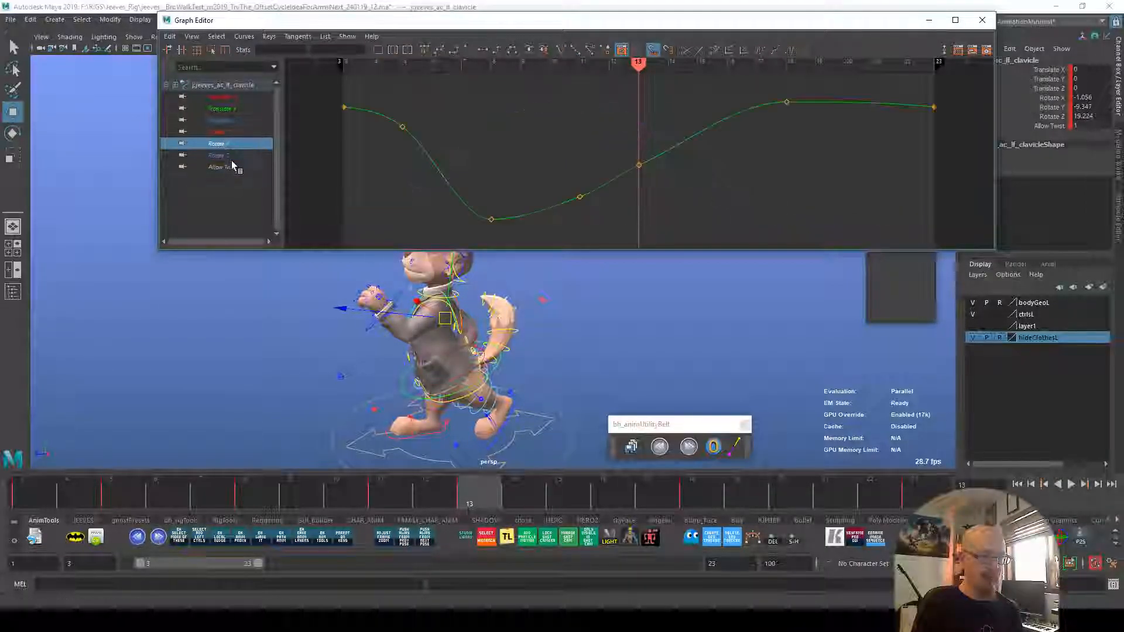
{"action": "key", "text": "Delete"}
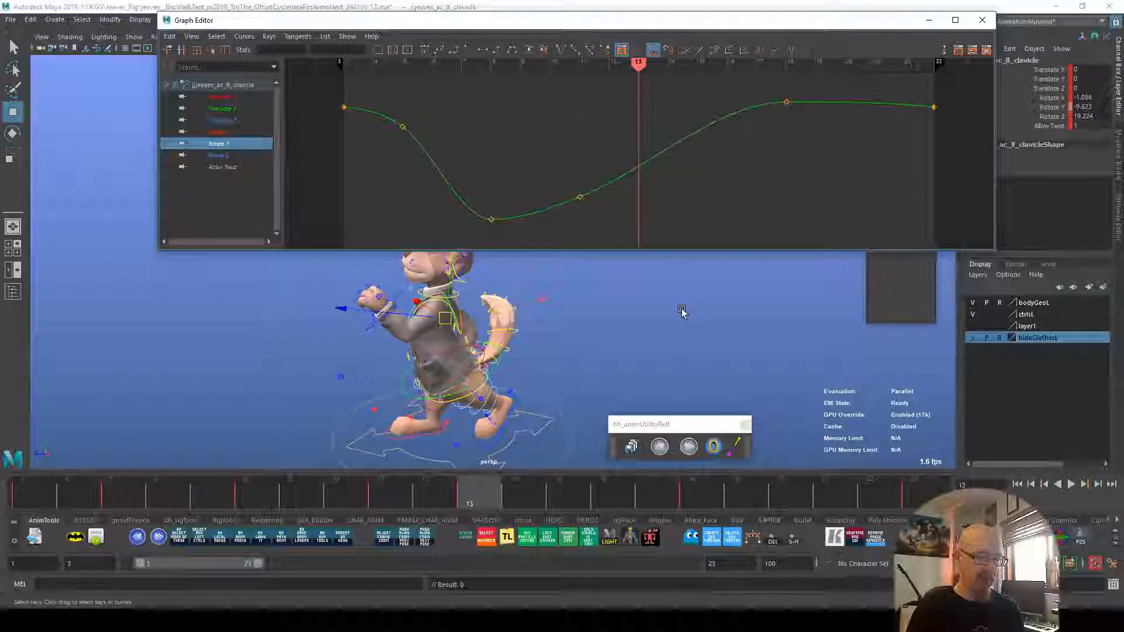
{"action": "key", "text": "Up"}
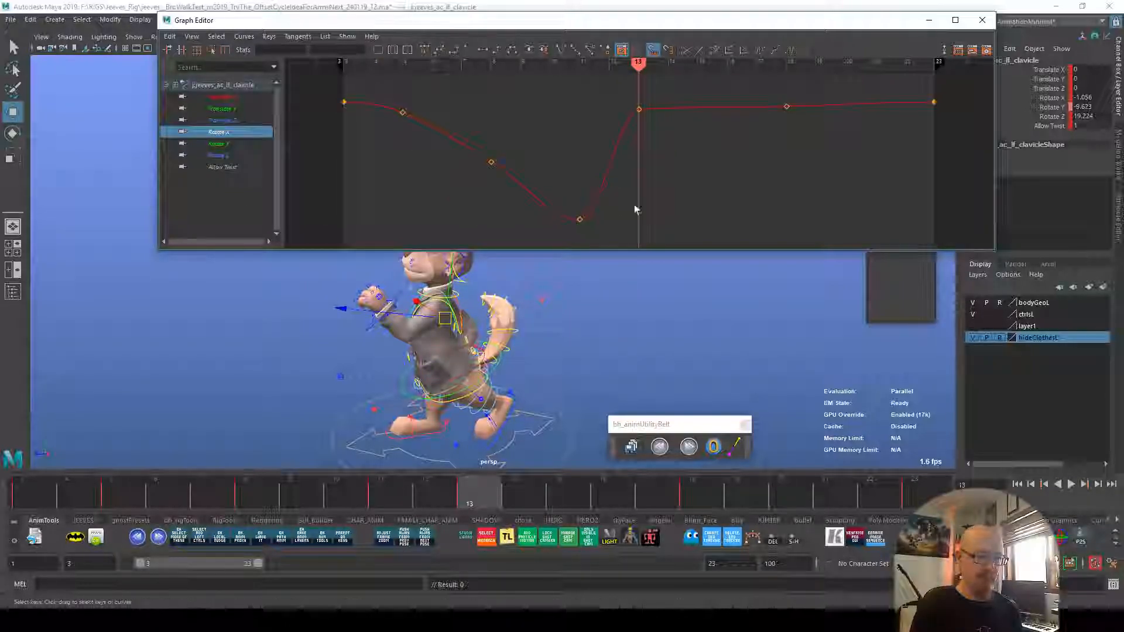
{"action": "left_click", "coordinate": [226, 110]}
{"action": "key", "text": "Up"}
Step: Select the right clavicle control and isolate its Rotate X curve in the Graph Editor
{"action": "left_click", "coordinate": [492, 319]}
{"action": "left_click_drag", "start_coordinate": [492, 319], "coordinate": [608, 314], "text": "alt"}
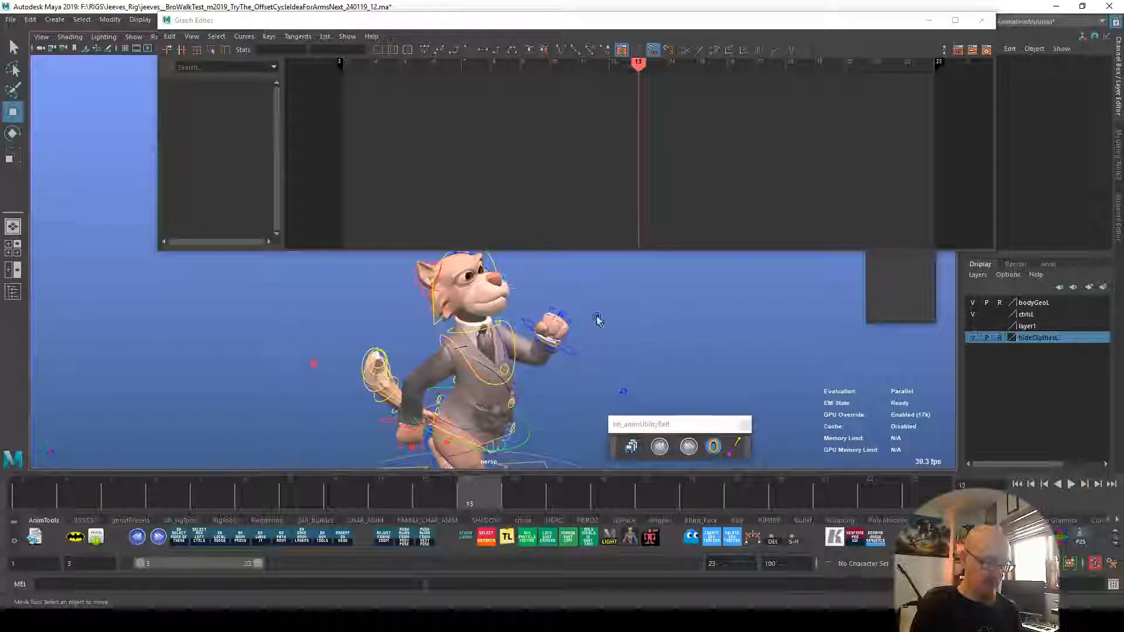
{"action": "left_click", "coordinate": [472, 371]}
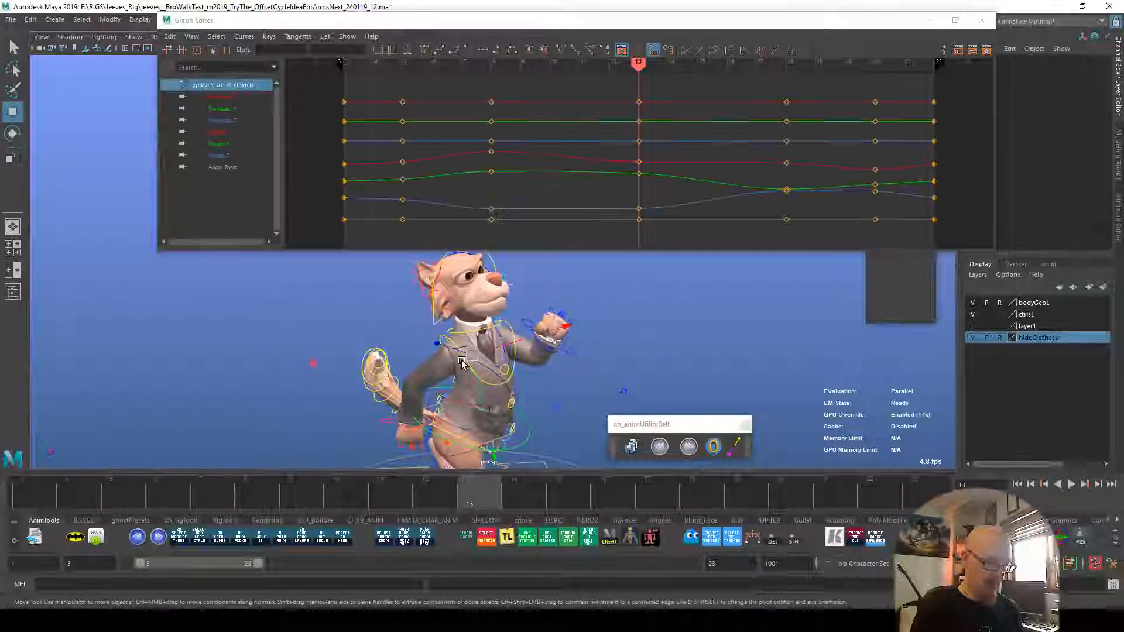
{"action": "left_click", "coordinate": [218, 131]}
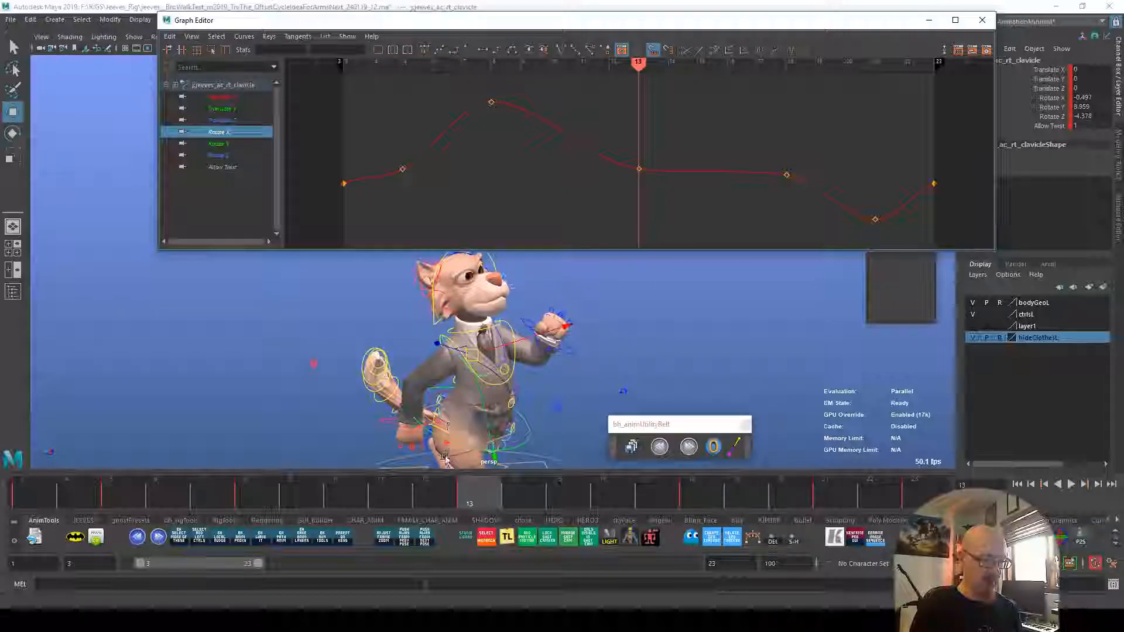
Step: Try lowering the right clavicle's Rotate X key at frame 21 to about -2.7
{"action": "mouse_move", "coordinate": [479, 496]}
{"action": "left_mouse_down"}
{"action": "mouse_move", "coordinate": [913, 497]}
{"action": "mouse_move", "coordinate": [820, 493]}
{"action": "left_mouse_up"}
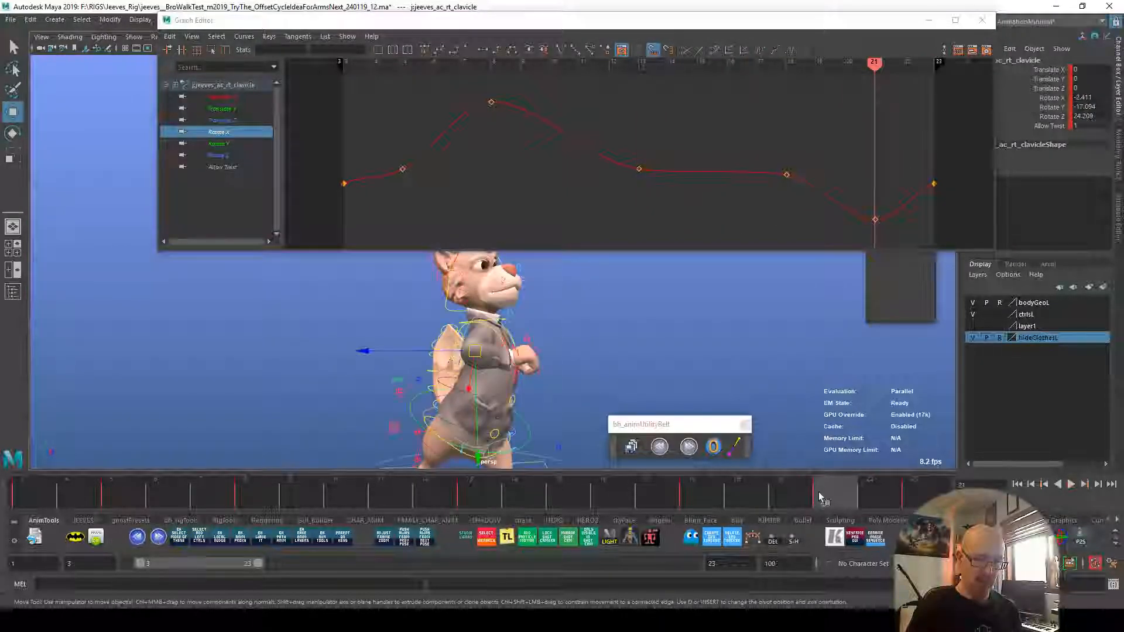
{"action": "left_click_drag", "start_coordinate": [863, 207], "coordinate": [881, 225]}
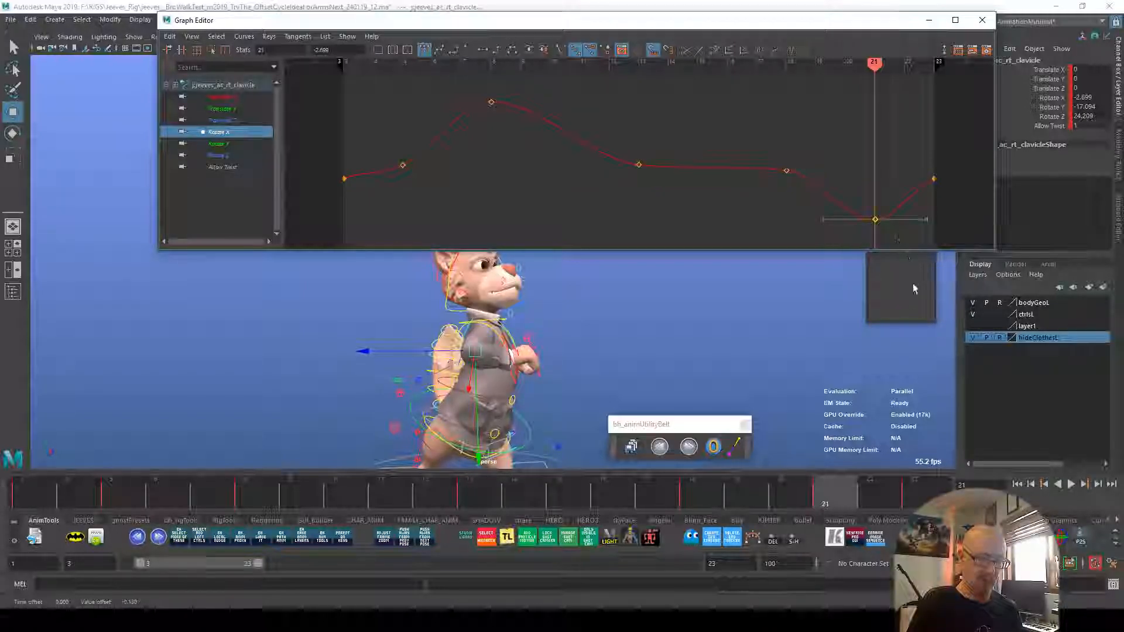
{"action": "key", "text": "ctrl+z"}
Step: Adjust the right clavicle's Rotate X key at frame 5 slightly to about -0.51
{"action": "left_click_drag", "start_coordinate": [839, 497], "coordinate": [924, 497]}
{"action": "left_click_drag", "start_coordinate": [40, 500], "coordinate": [125, 500]}
{"action": "left_click", "coordinate": [402, 169]}
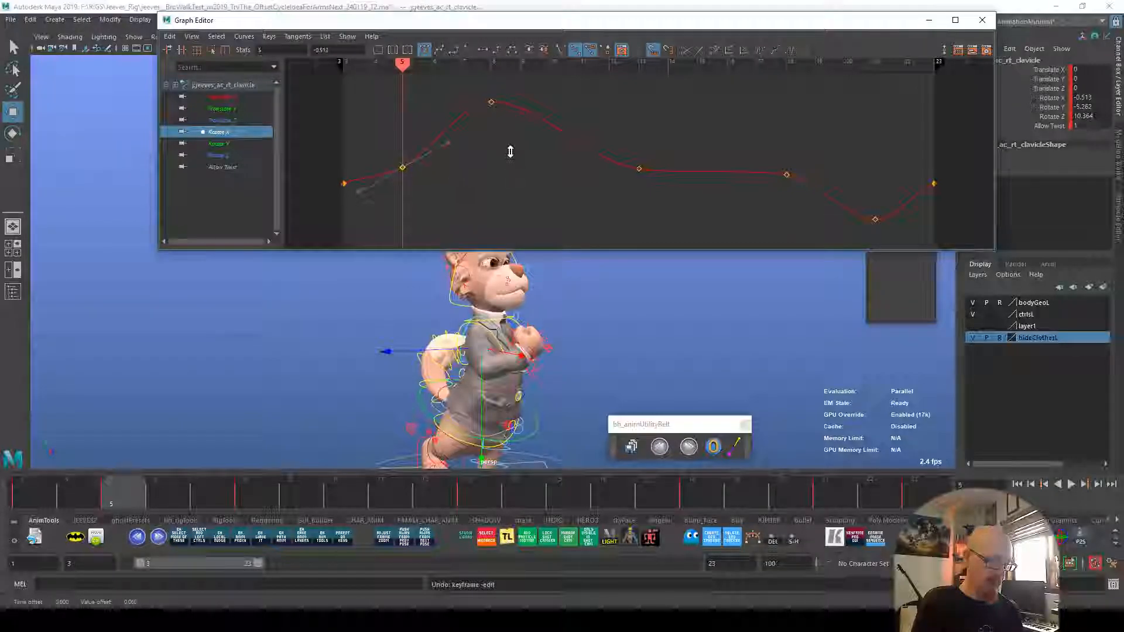
{"action": "mouse_move", "coordinate": [506, 171]}
{"action": "middle_mouse_down", "text": "shift"}
{"action": "mouse_move", "coordinate": [504, 161]}
{"action": "mouse_move", "coordinate": [504, 185]}
{"action": "middle_mouse_up", "text": "shift"}
Step: Isolate the right clavicle's Rotate Y curve and try raising its key at frame 18 to about -28.49
{"action": "left_click", "coordinate": [223, 145]}
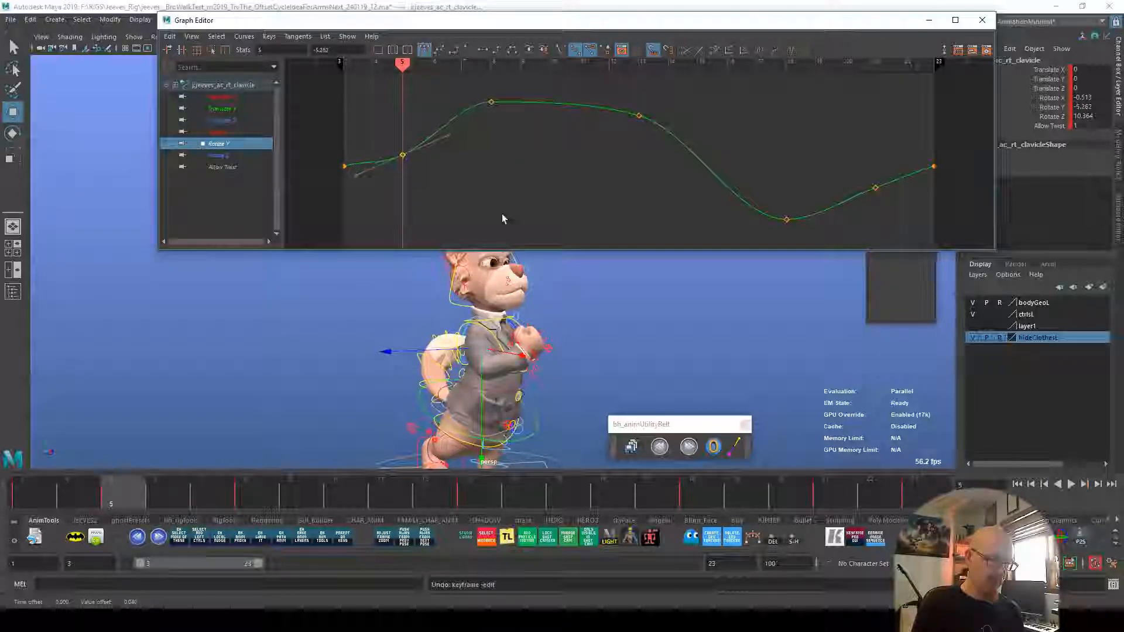
{"action": "mouse_move", "coordinate": [98, 502]}
{"action": "left_mouse_down"}
{"action": "mouse_move", "coordinate": [913, 506]}
{"action": "mouse_move", "coordinate": [642, 498]}
{"action": "mouse_move", "coordinate": [781, 503]}
{"action": "mouse_move", "coordinate": [652, 500]}
{"action": "mouse_move", "coordinate": [693, 500]}
{"action": "left_mouse_up"}
{"action": "mouse_move", "coordinate": [774, 390]}
{"action": "left_mouse_down", "text": "alt"}
{"action": "mouse_move", "coordinate": [687, 376]}
{"action": "mouse_move", "coordinate": [778, 389]}
{"action": "left_mouse_up", "text": "alt"}
{"action": "left_click", "coordinate": [785, 217]}
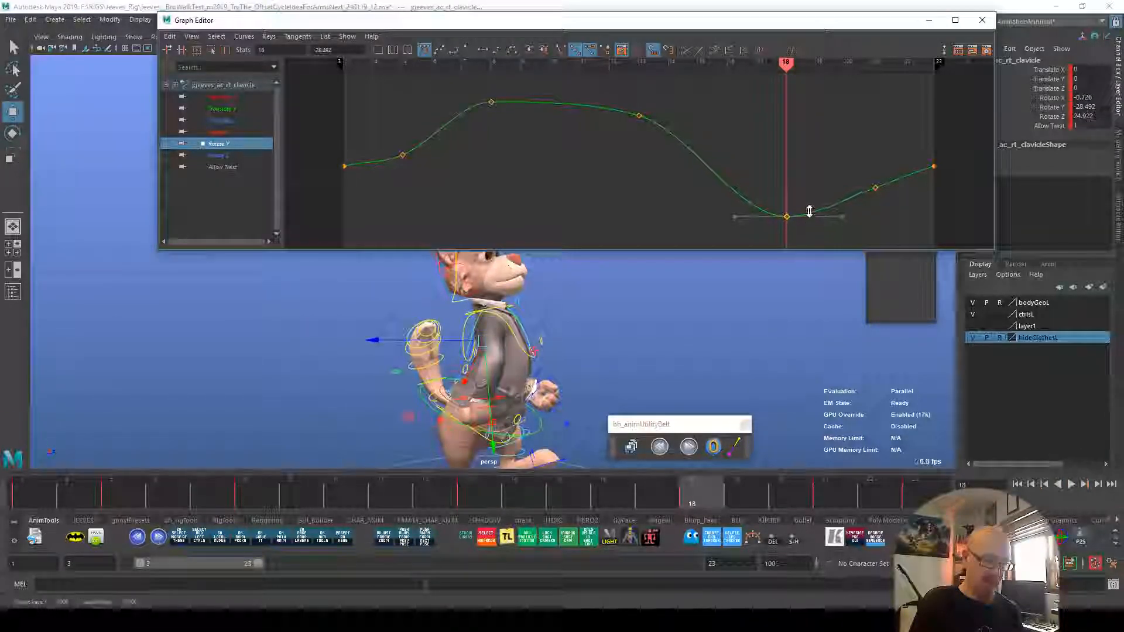
{"action": "key", "text": "ctrl+z"}
Step: Try deleting the right clavicle's Rotate Y key at frame 21
{"action": "left_click_drag", "start_coordinate": [789, 502], "coordinate": [828, 504]}
{"action": "left_click_drag", "start_coordinate": [861, 175], "coordinate": [888, 217]}
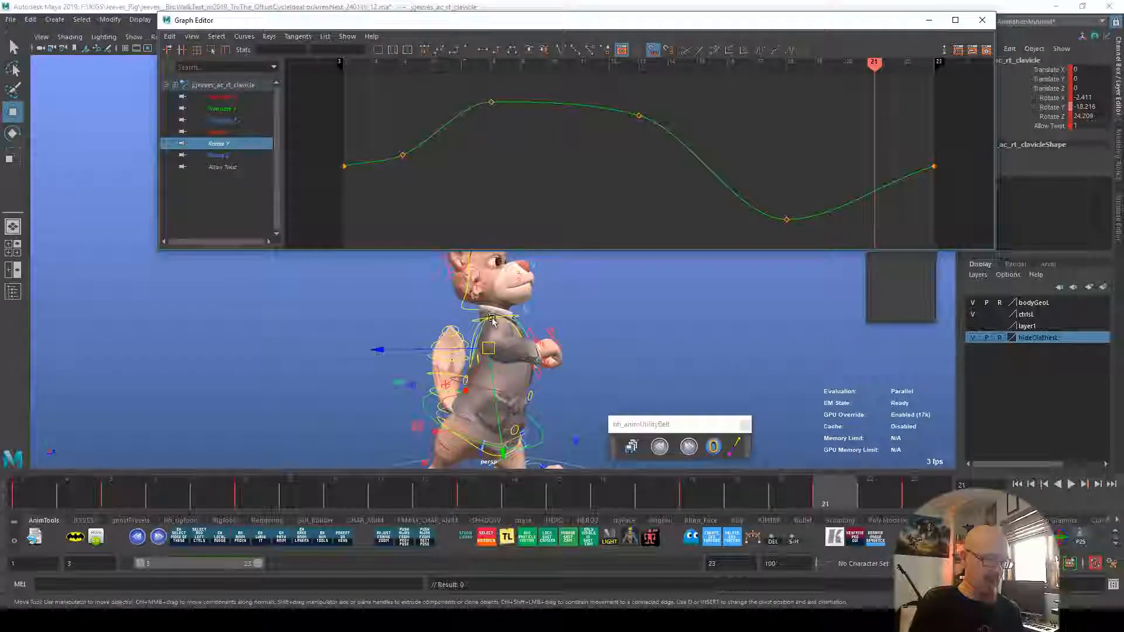
{"action": "key", "text": "ctrl+z"}
Step: Isolate the right clavicle's Rotate Z curve and try adjusting its key at frame 5
{"action": "left_click", "coordinate": [220, 155]}
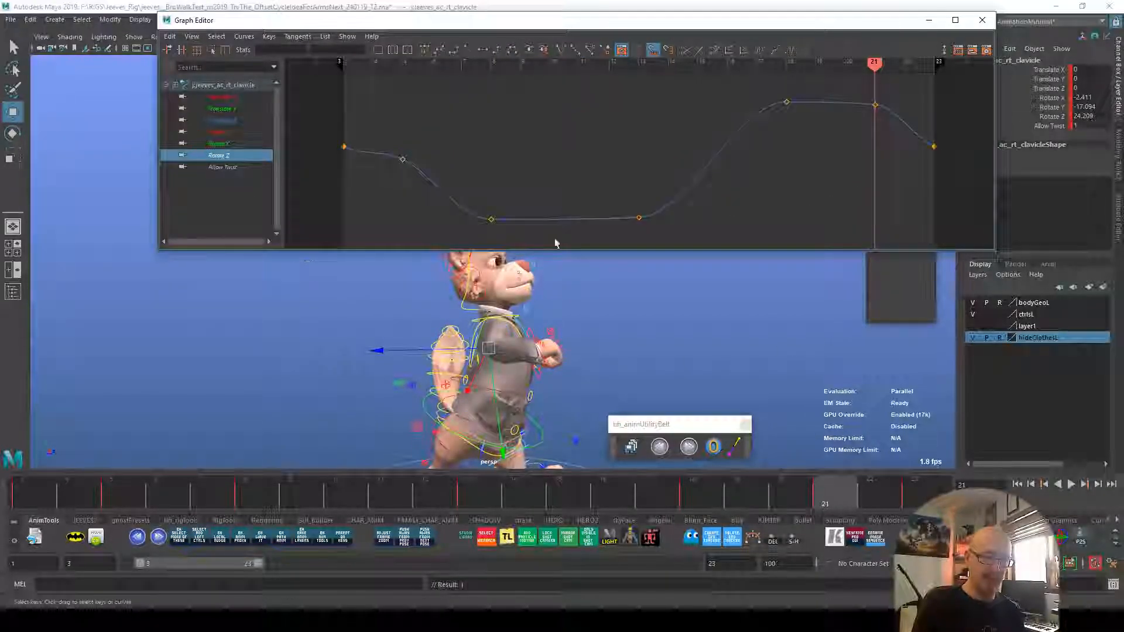
{"action": "left_click_drag", "start_coordinate": [66, 503], "coordinate": [111, 503]}
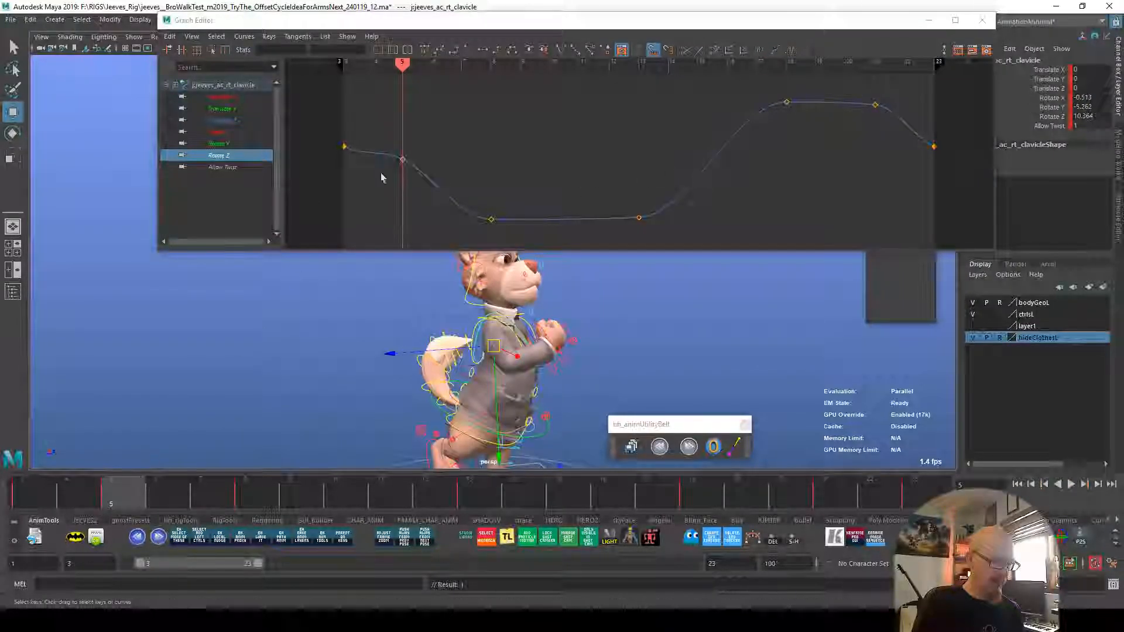
{"action": "left_click_drag", "start_coordinate": [370, 188], "coordinate": [558, 134]}
{"action": "key", "text": "ctrl+z"}
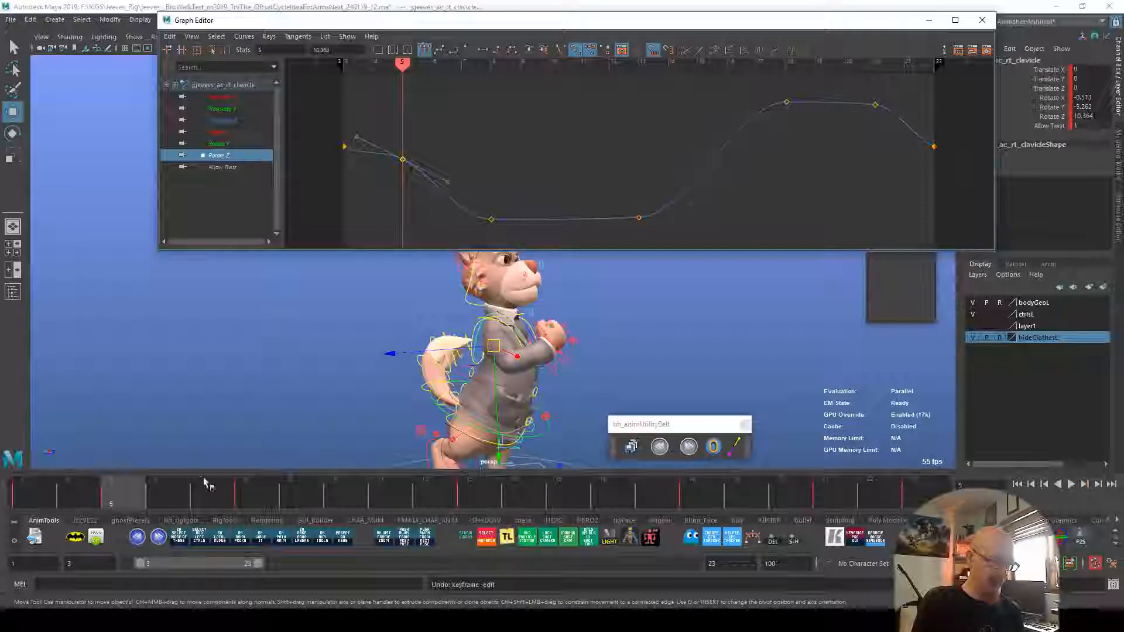
Step: Add a key to the right clavicle's Rotate Z curve at frame 11 and lower it to about -7.14
{"action": "left_click_drag", "start_coordinate": [111, 503], "coordinate": [377, 514]}
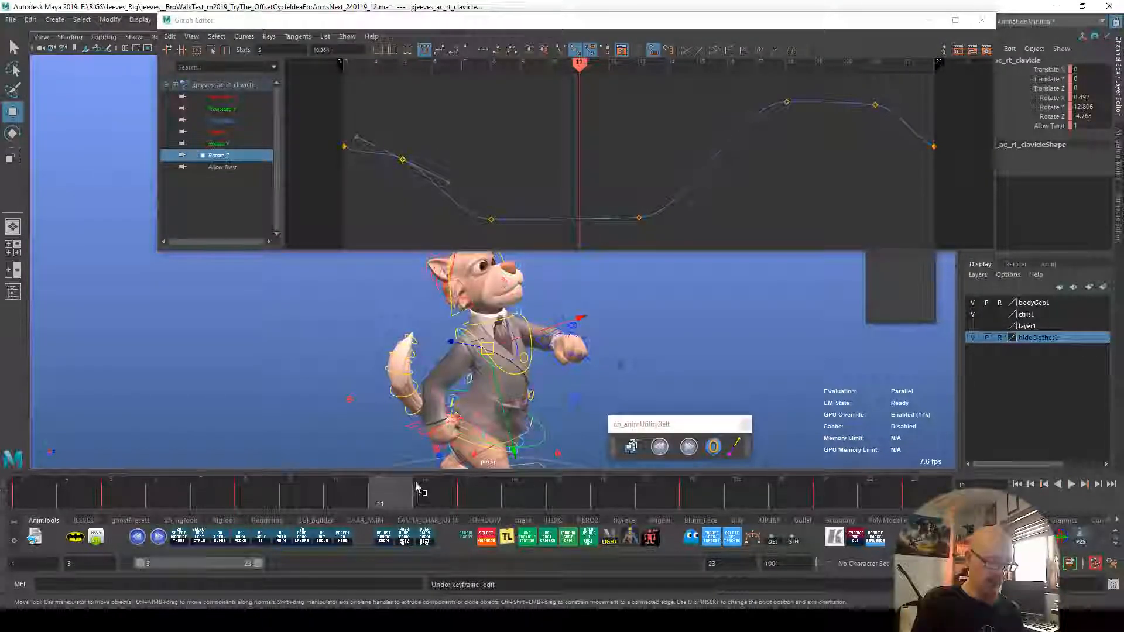
{"action": "left_click", "coordinate": [615, 228]}
{"action": "key", "text": "s"}
{"action": "middle_click_drag", "start_coordinate": [617, 232], "coordinate": [616, 237]}
Step: Play and scrub the walk cycle to check the shoulder motion from different angles
{"action": "left_click_drag", "start_coordinate": [688, 333], "coordinate": [638, 333], "text": "alt"}
{"action": "key", "text": "alt+v"}
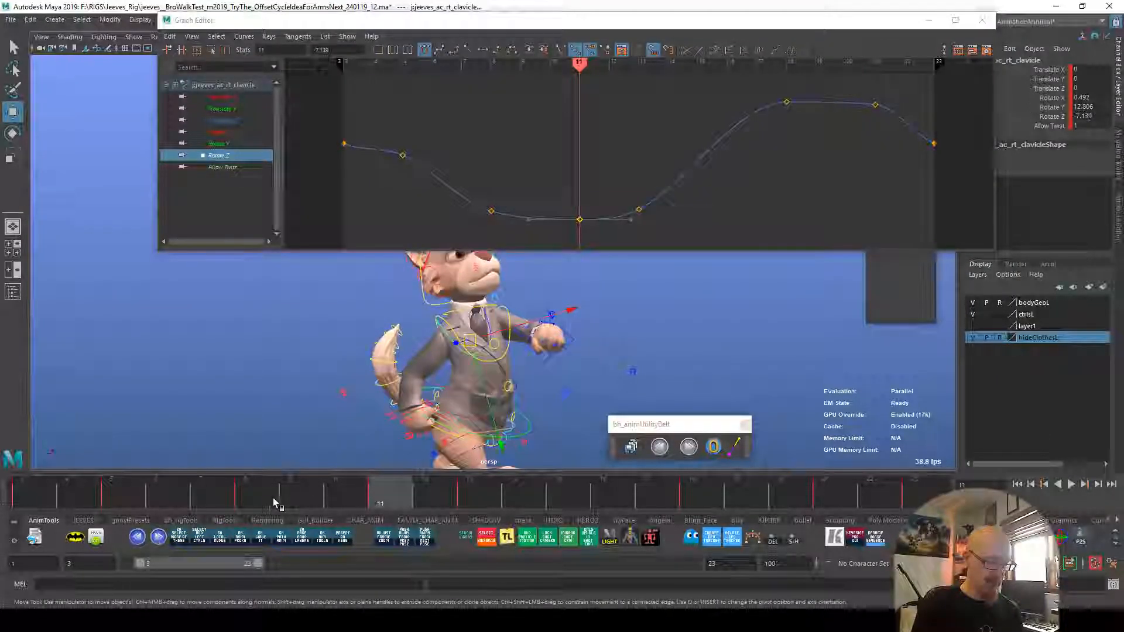
{"action": "left_click_drag", "start_coordinate": [318, 501], "coordinate": [391, 508]}
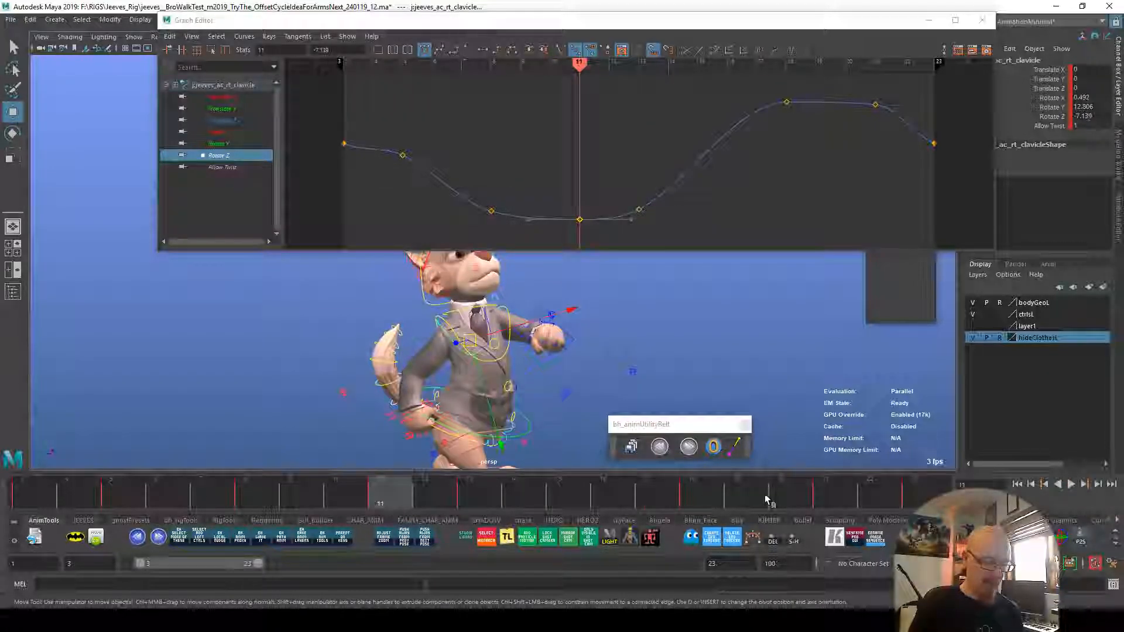
{"action": "key", "text": "alt+v"}
{"action": "left_click", "coordinate": [668, 369]}
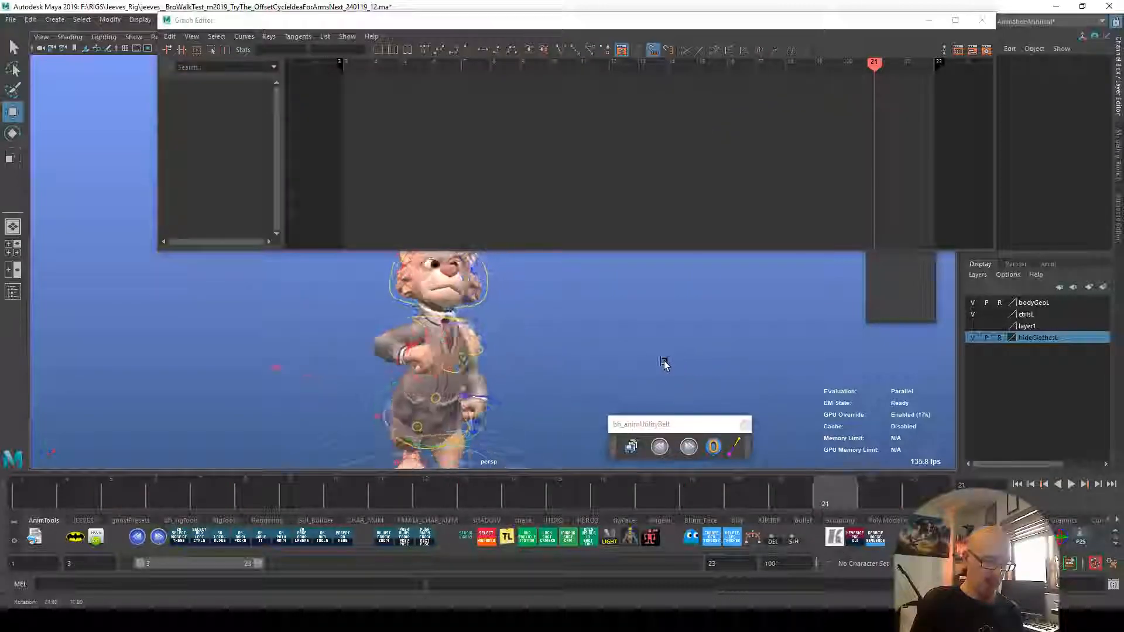
Step: Key the left clavicle at frame 21 and lower its Rotate Z value to about -10.37
{"action": "left_click", "coordinate": [449, 328]}
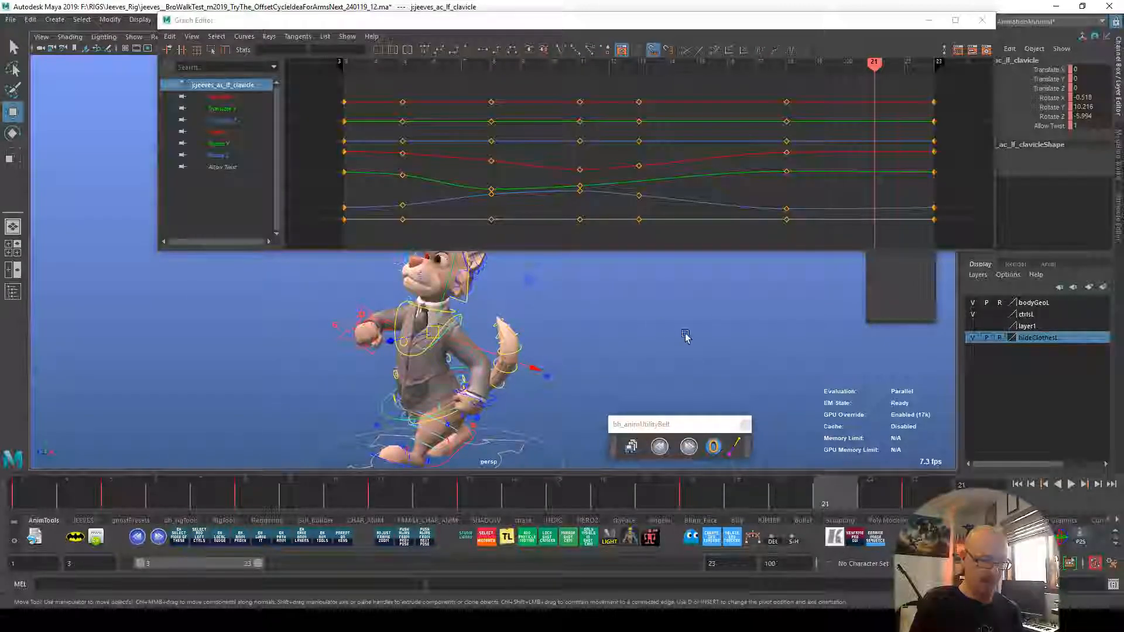
{"action": "left_click", "coordinate": [218, 155]}
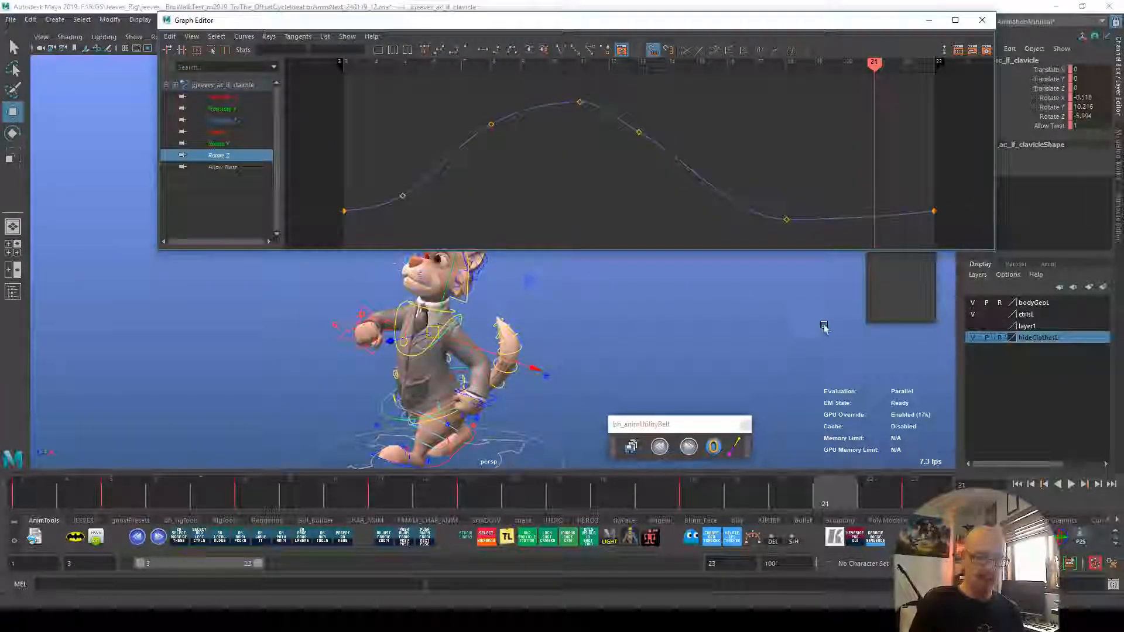
{"action": "key", "text": "s"}
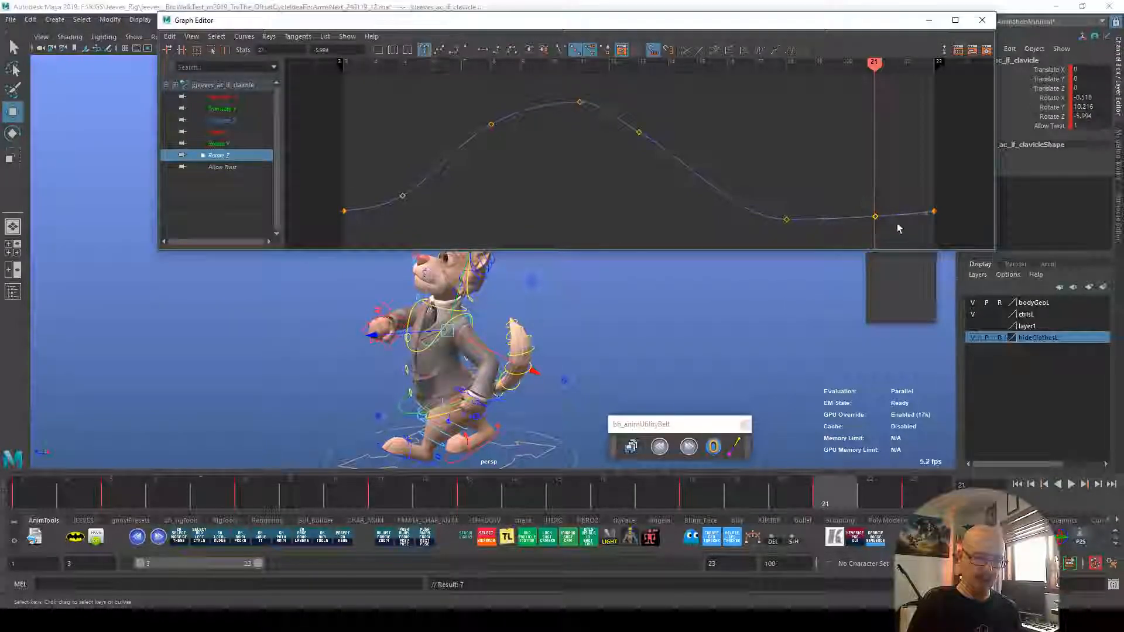
{"action": "key", "text": "a"}
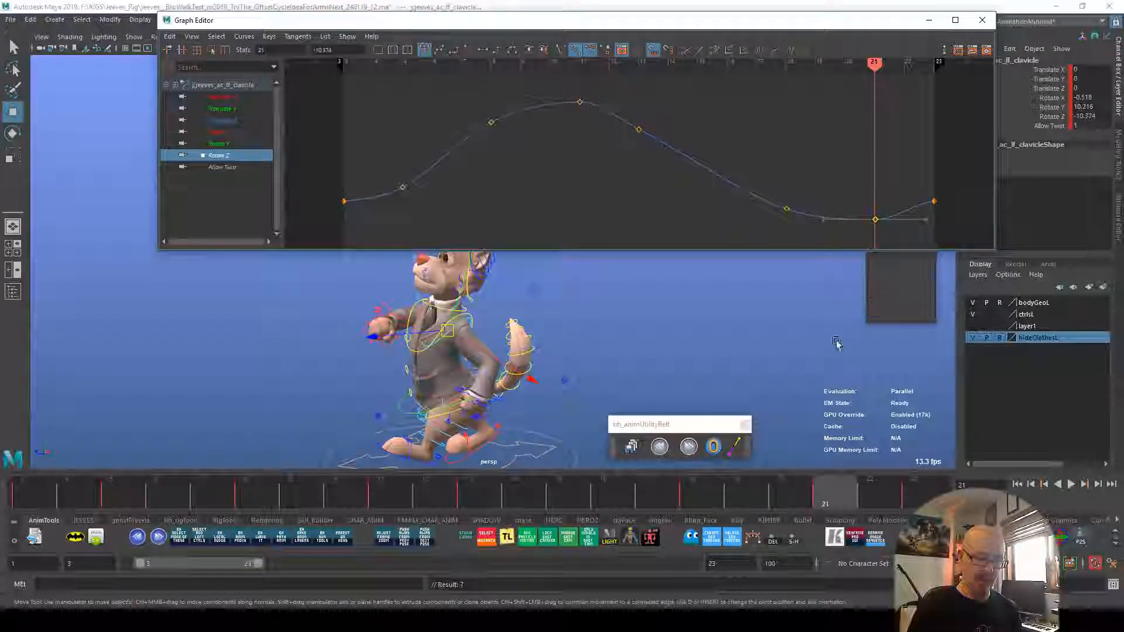
Step: Fix the loop tangents on all of the left clavicle's curves with the bh_animUtilityBelt tool
{"action": "left_click", "coordinate": [845, 332]}
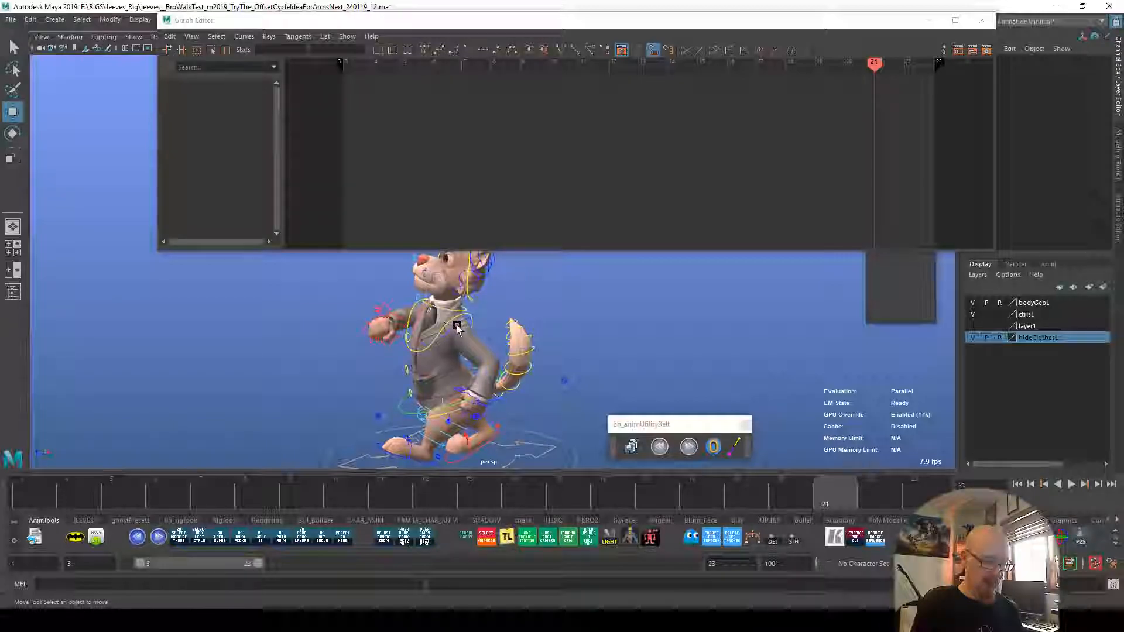
{"action": "left_click", "coordinate": [457, 327]}
{"action": "left_click", "coordinate": [716, 447]}
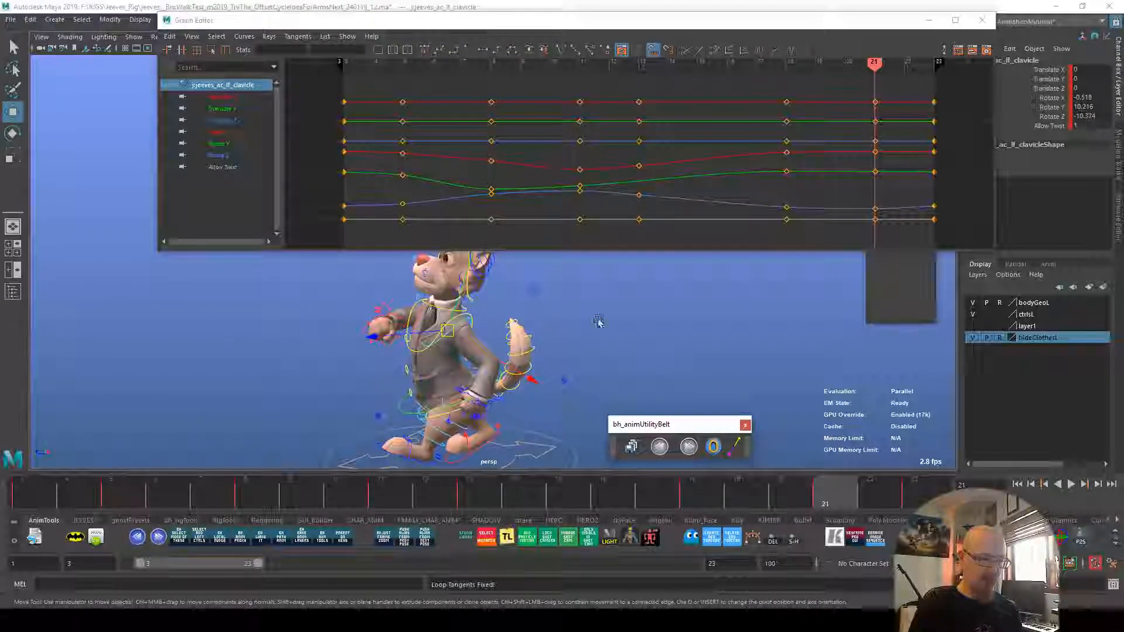
Step: Smooth the left clavicle's Rotate Z loop by lowering the keys at frames 3 and 23 and raising the frame 5 key slightly
{"action": "left_click", "coordinate": [219, 155]}
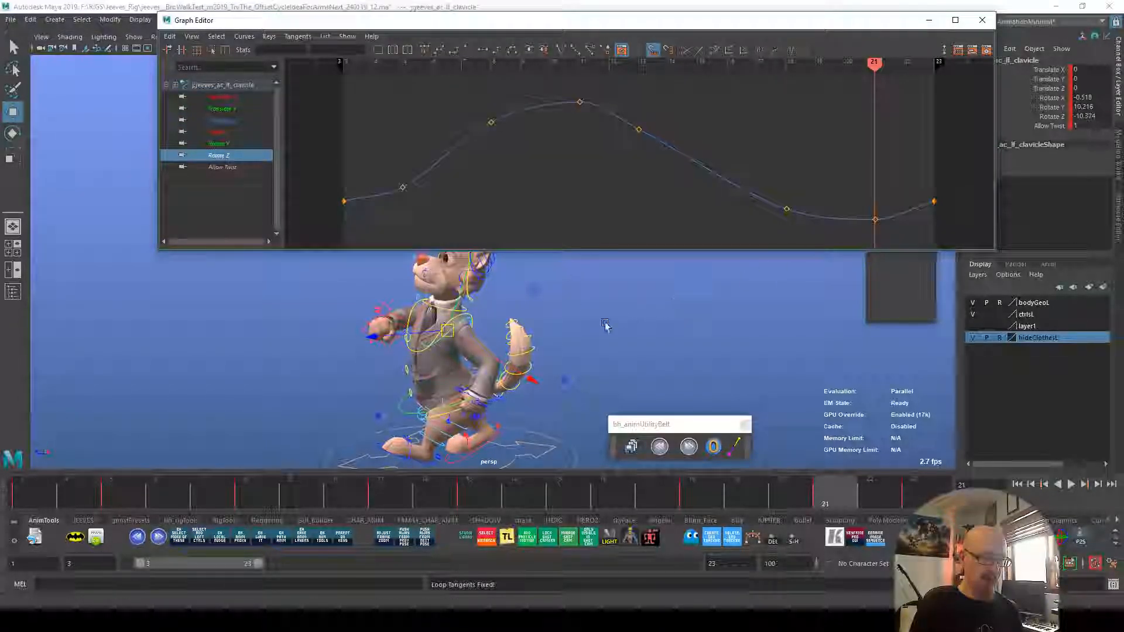
{"action": "left_click", "coordinate": [345, 202], "text": "shift"}
{"action": "middle_click_drag", "start_coordinate": [577, 199], "coordinate": [577, 203], "text": "shift"}
{"action": "left_click", "coordinate": [578, 220]}
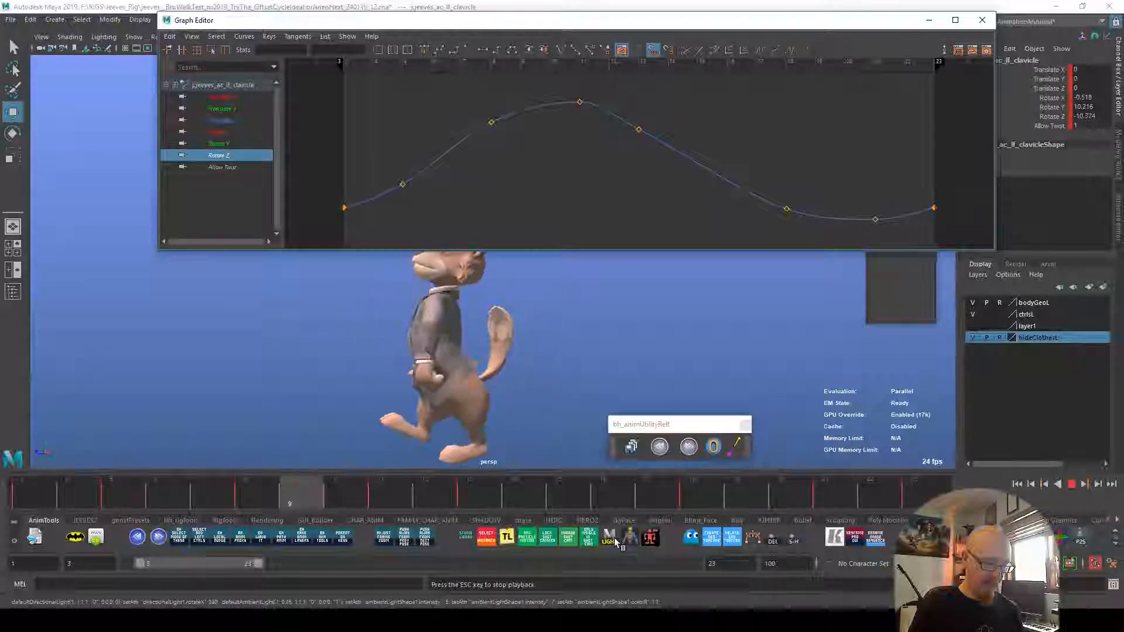
Step: Raise the right clavicle's Rotate Z keys at frames 3 and 23 to about 16.2 and lower the frame 5 key to smooth the curve
{"action": "left_click_drag", "start_coordinate": [534, 415], "coordinate": [658, 333], "text": "alt"}
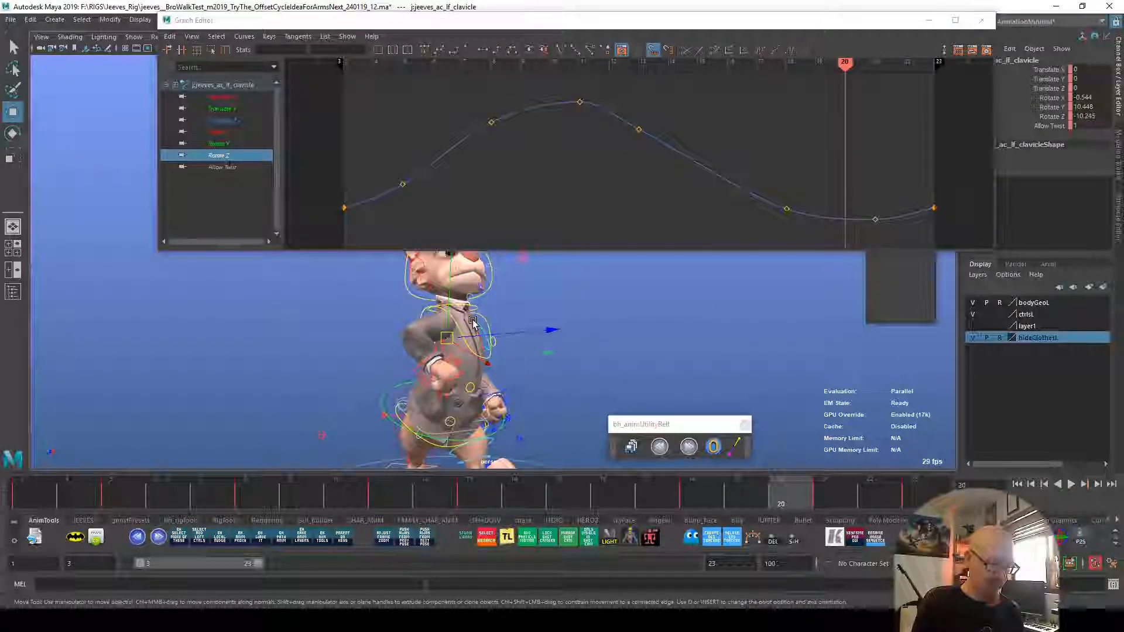
{"action": "left_click", "coordinate": [473, 323]}
{"action": "left_click", "coordinate": [233, 156]}
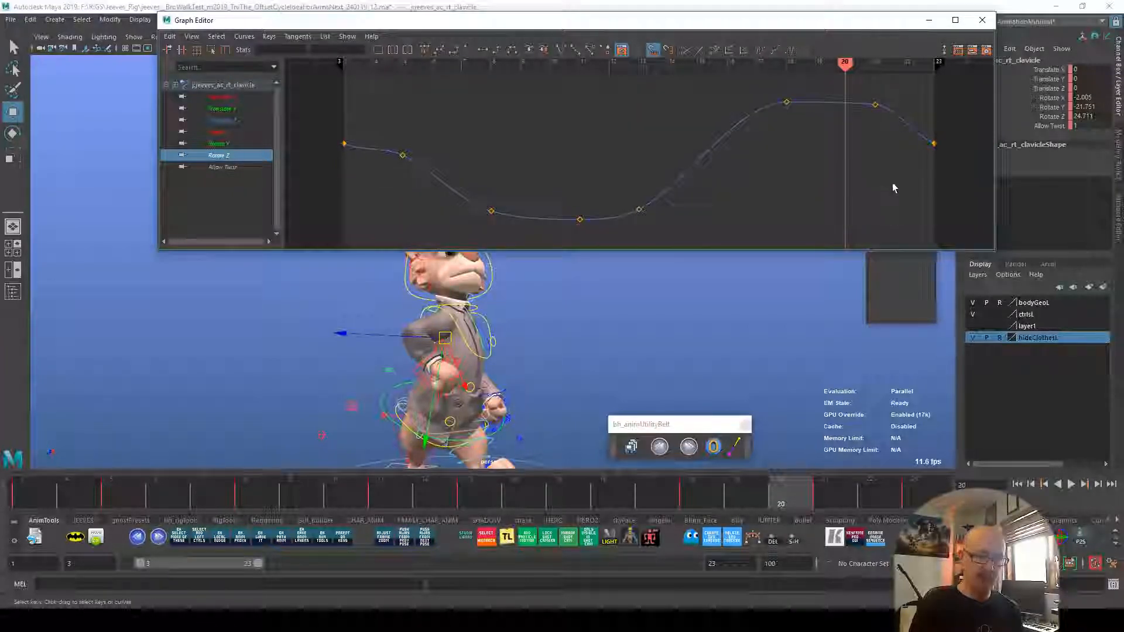
{"action": "scroll", "coordinate": [894, 188], "scroll_direction": "down", "scroll_amount": 3}
{"action": "scroll", "coordinate": [882, 190], "scroll_direction": "up", "scroll_amount": 2}
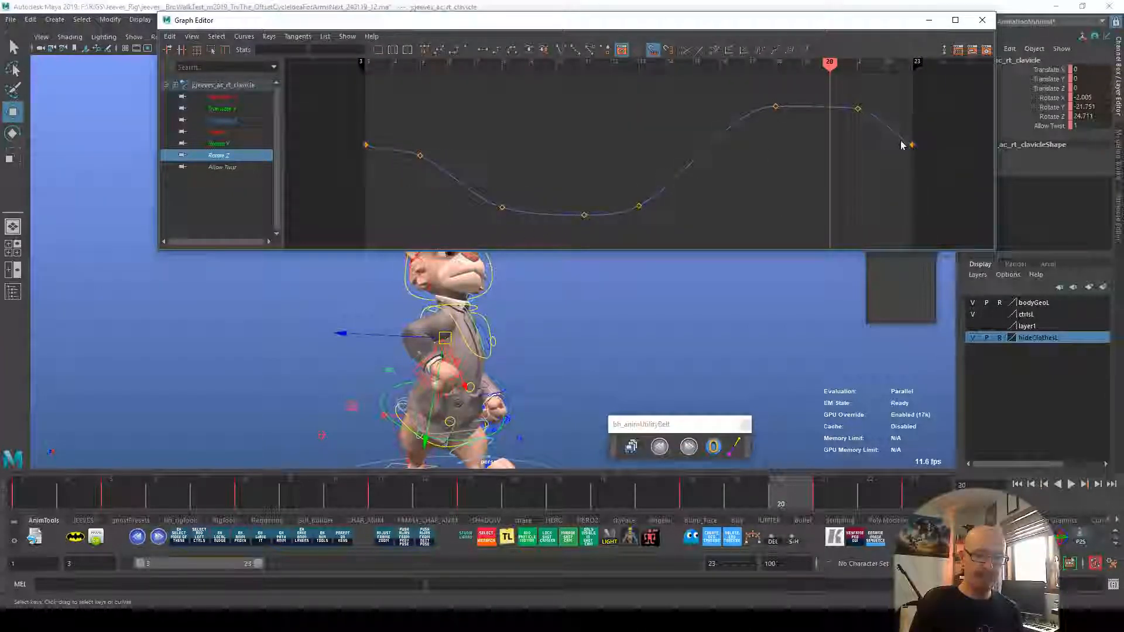
{"action": "left_click_drag", "start_coordinate": [402, 157], "coordinate": [358, 127], "text": "shift"}
{"action": "key", "text": "."}
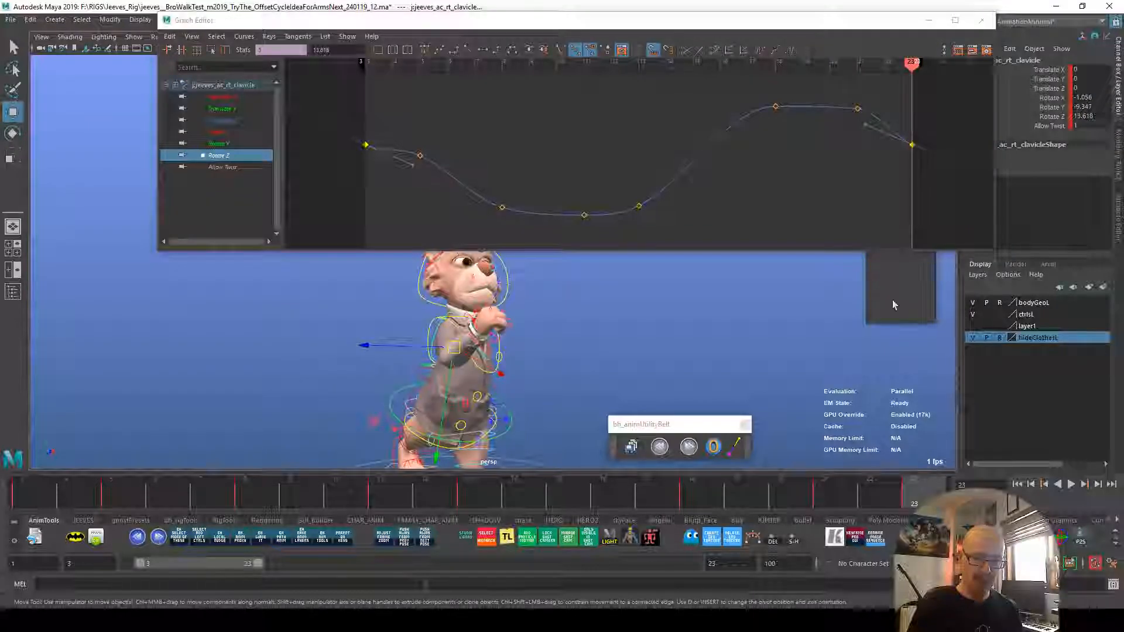
{"action": "middle_click_drag", "start_coordinate": [843, 176], "coordinate": [847, 172], "text": "shift"}
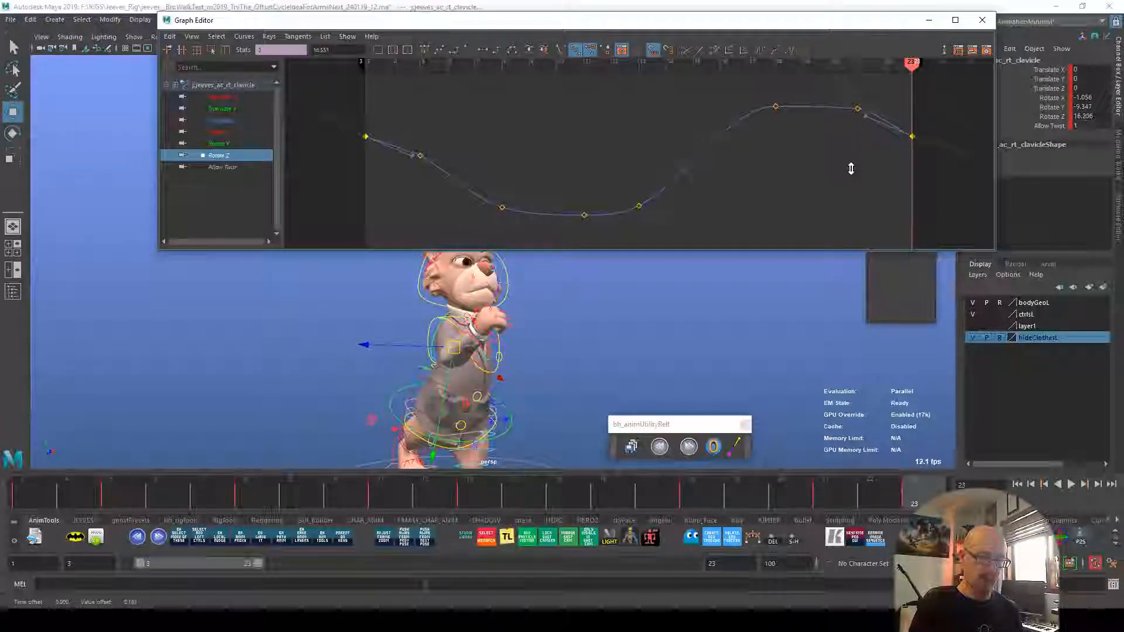
{"action": "middle_click_drag", "start_coordinate": [851, 168], "coordinate": [817, 183], "text": "shift"}
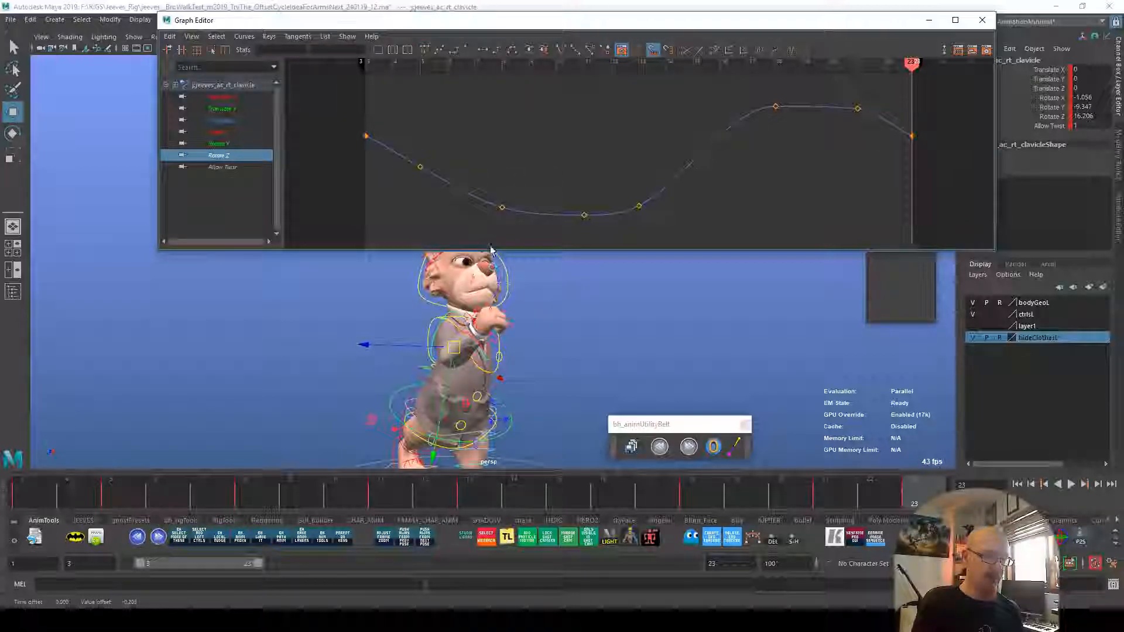
Step: Play the walk cycle back and review the revised shoulder motion from the side and front
{"action": "key", "text": "alt+v"}
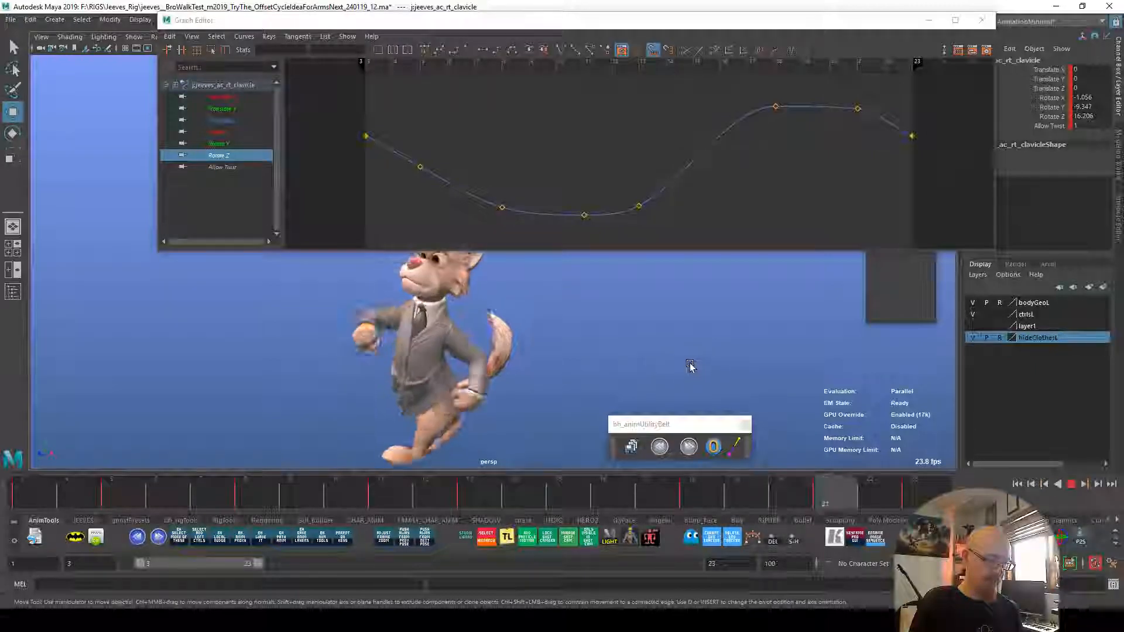
{"action": "key", "text": "alt+v"}
{"action": "key", "text": "alt+v"}
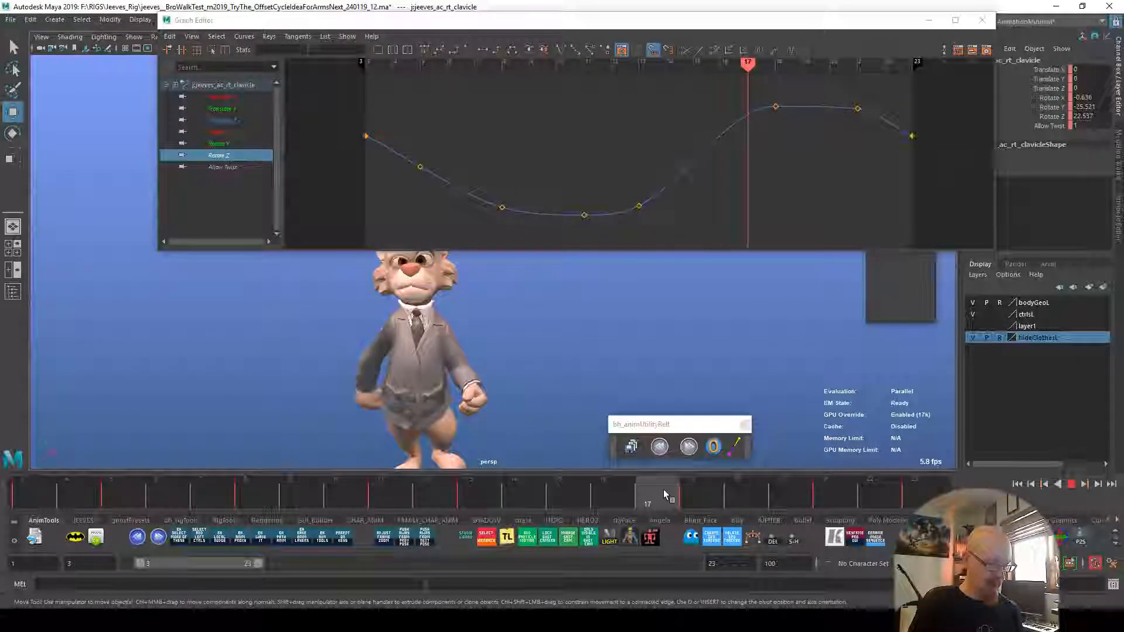
Step: Play and scrub the walk cycle to review the right shoulder's motion, and close the Graph Editor
{"action": "left_click_drag", "start_coordinate": [731, 391], "coordinate": [784, 398], "text": "alt"}
{"action": "key", "text": "alt+v"}
{"action": "left_click_drag", "start_coordinate": [756, 491], "coordinate": [689, 499]}
{"action": "left_click_drag", "start_coordinate": [782, 381], "coordinate": [679, 377], "text": "alt"}
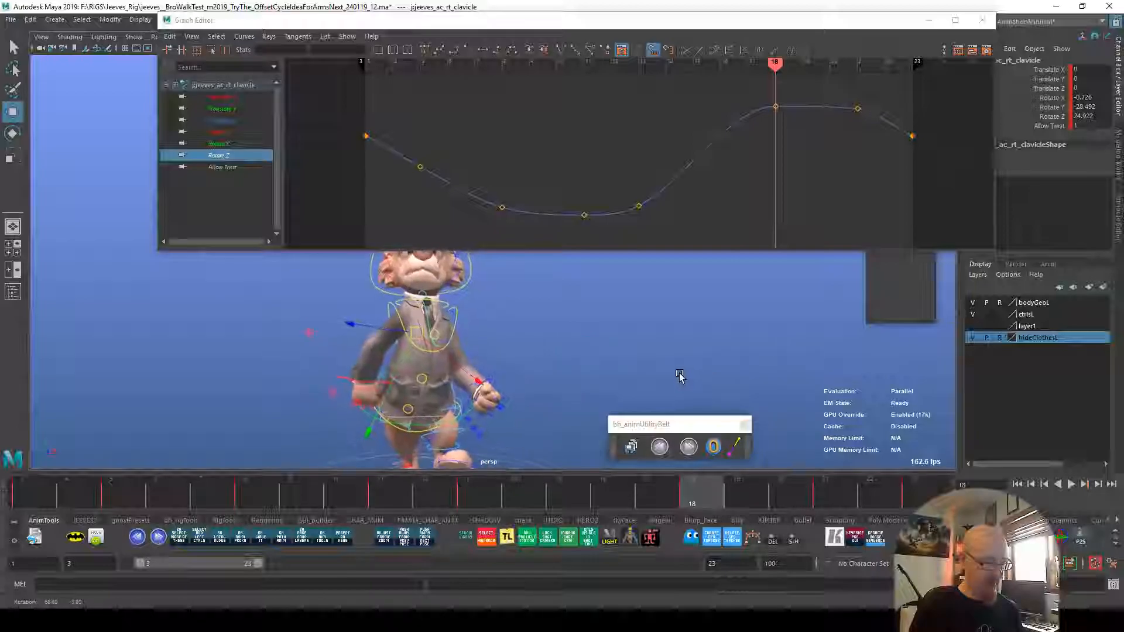
{"action": "left_click_drag", "start_coordinate": [713, 500], "coordinate": [507, 502]}
{"action": "key", "text": "alt+v"}
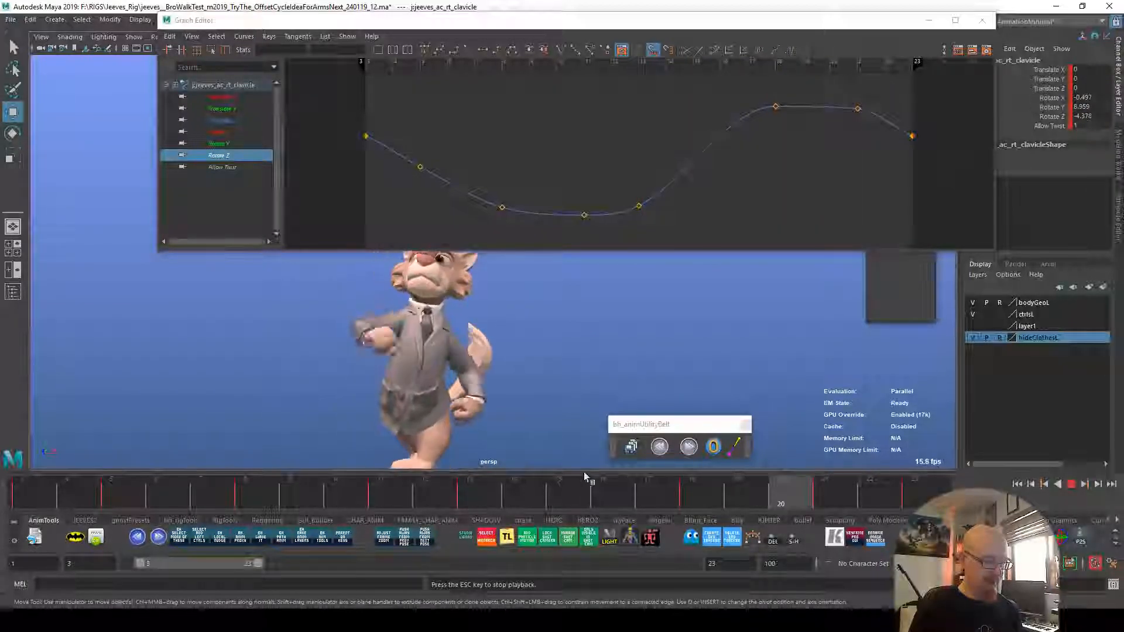
{"action": "right_click_drag", "start_coordinate": [838, 374], "coordinate": [431, 452], "text": "alt"}
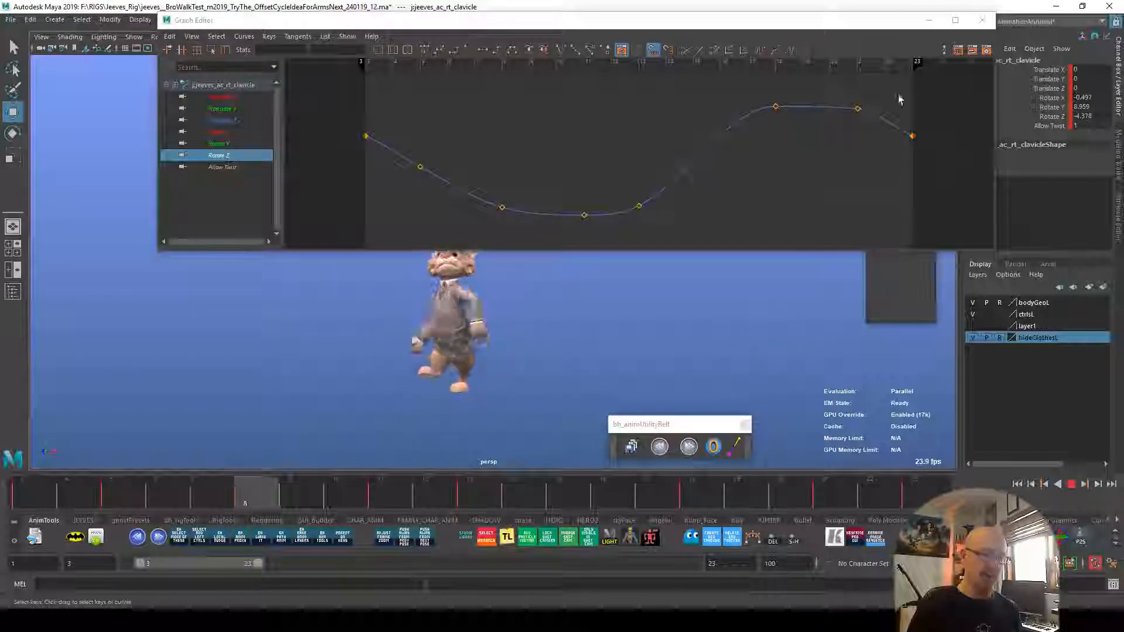
{"action": "left_click", "coordinate": [981, 20]}
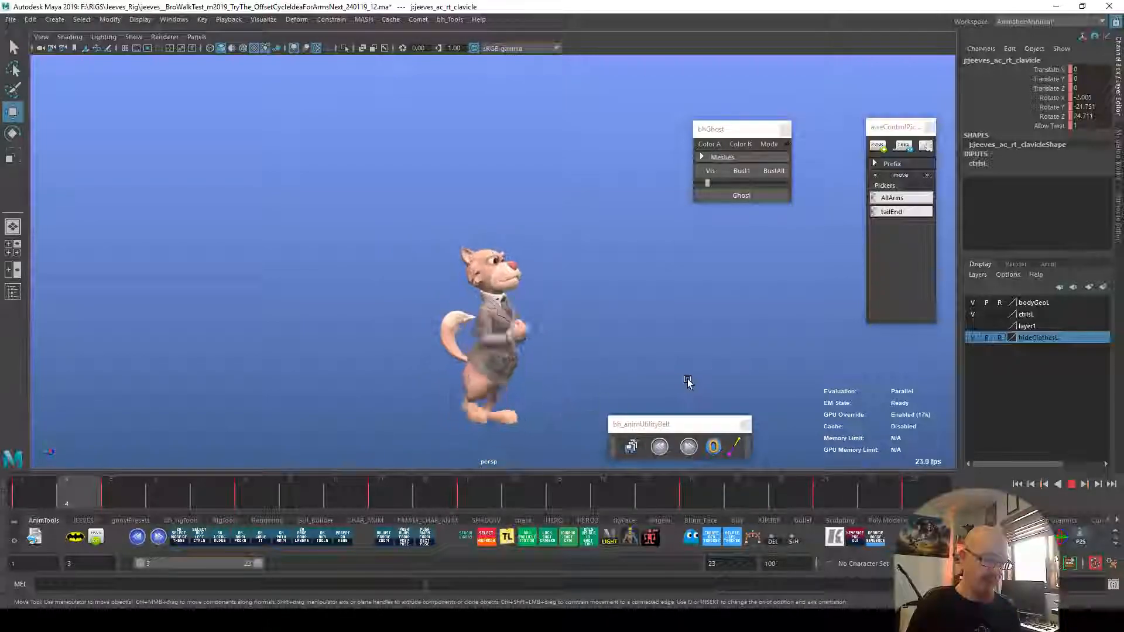
Step: Review the looping walk from the front, side and back, both close up and at a distance
{"action": "left_click_drag", "start_coordinate": [722, 348], "coordinate": [630, 400], "text": "alt"}
{"action": "right_click_drag", "start_coordinate": [760, 381], "coordinate": [891, 367], "text": "alt"}
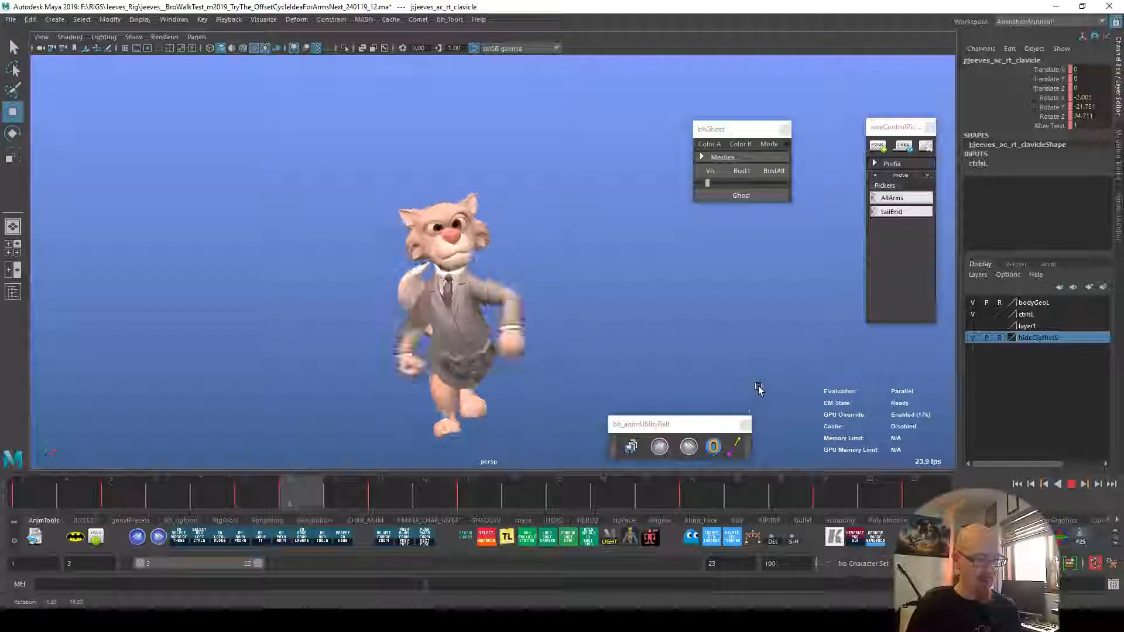
{"action": "right_click_drag", "start_coordinate": [715, 384], "coordinate": [937, 415], "text": "alt"}
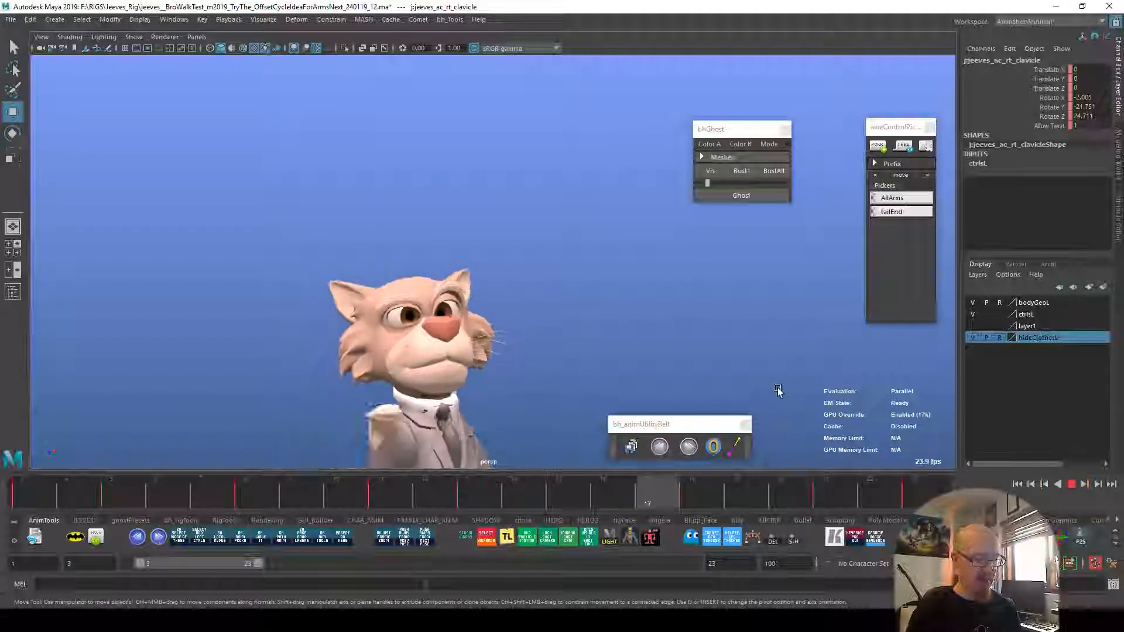
{"action": "left_click_drag", "start_coordinate": [783, 310], "coordinate": [798, 366], "text": "alt"}
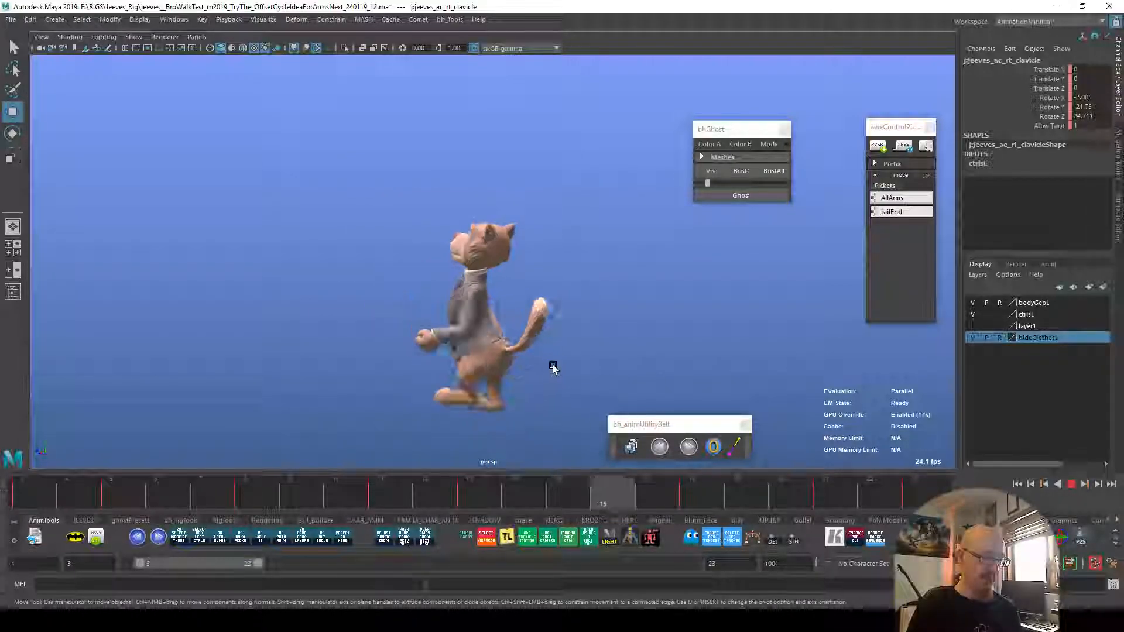
{"action": "left_click_drag", "start_coordinate": [655, 361], "coordinate": [622, 368], "text": "alt"}
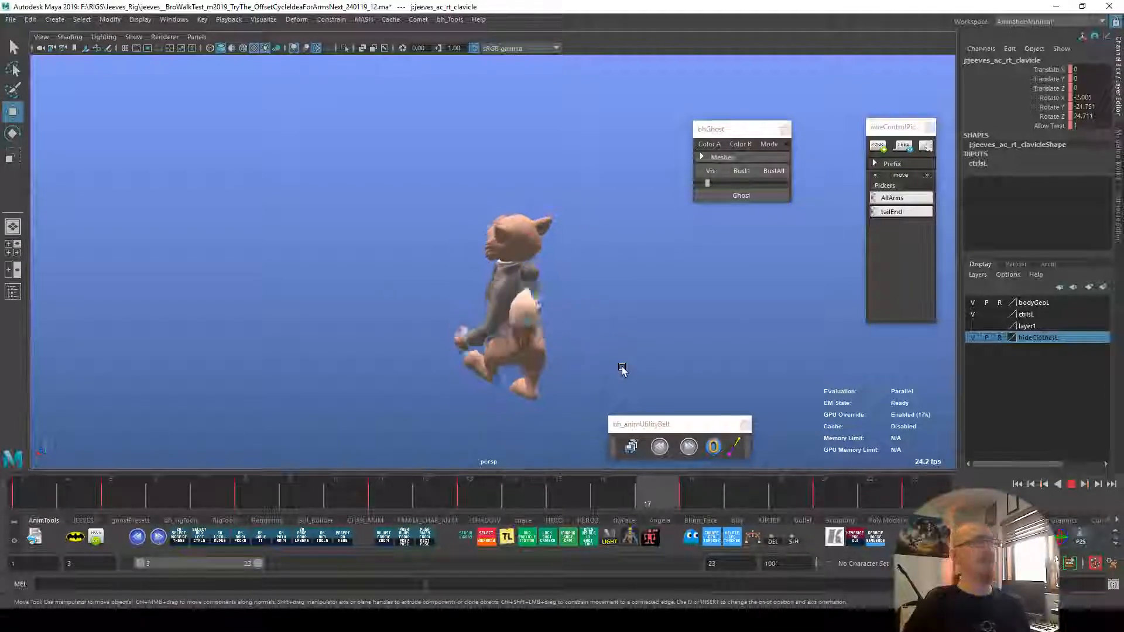
{"action": "left_click_drag", "start_coordinate": [622, 369], "coordinate": [696, 358], "text": "alt"}
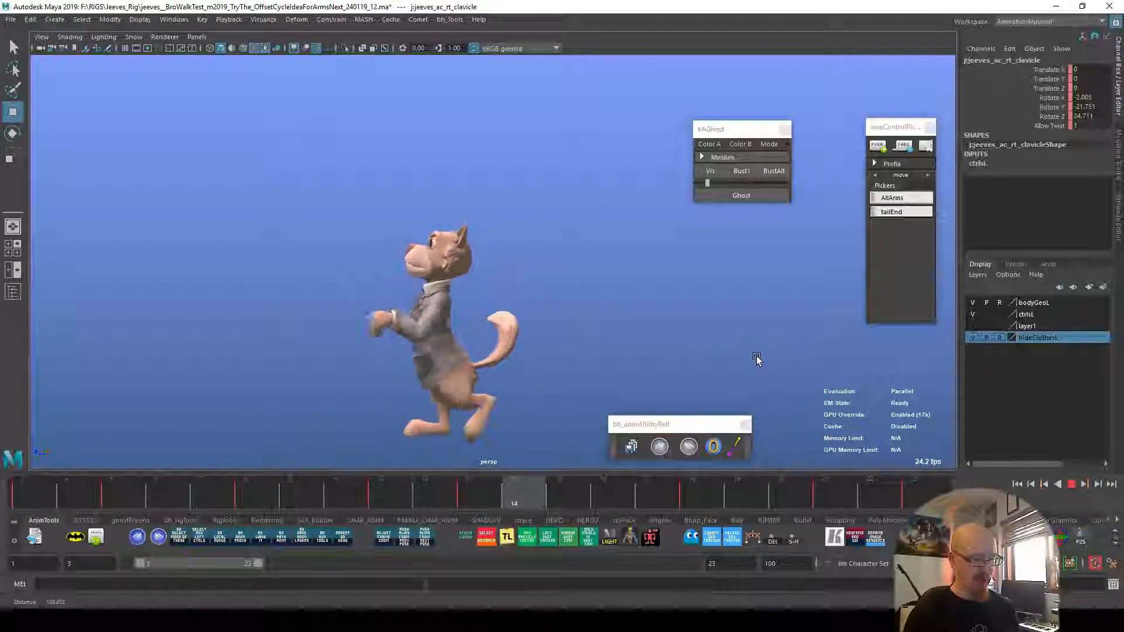
{"action": "left_click_drag", "start_coordinate": [657, 399], "coordinate": [736, 381], "text": "alt"}
{"action": "scroll", "coordinate": [737, 381], "scroll_direction": "up", "scroll_amount": 5}
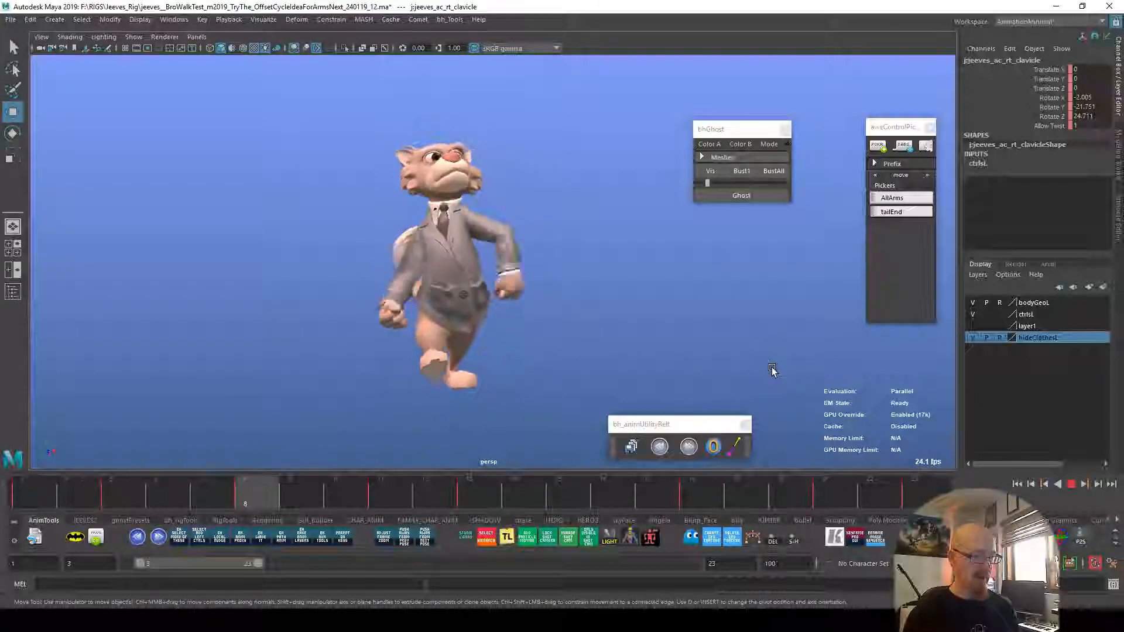
Step: Save the scene as the next incremental version, ending in 240119_13
{"action": "key", "text": "alt+v"}
{"action": "left_click", "coordinate": [625, 445]}
{"action": "left_click", "coordinate": [21, 492]}
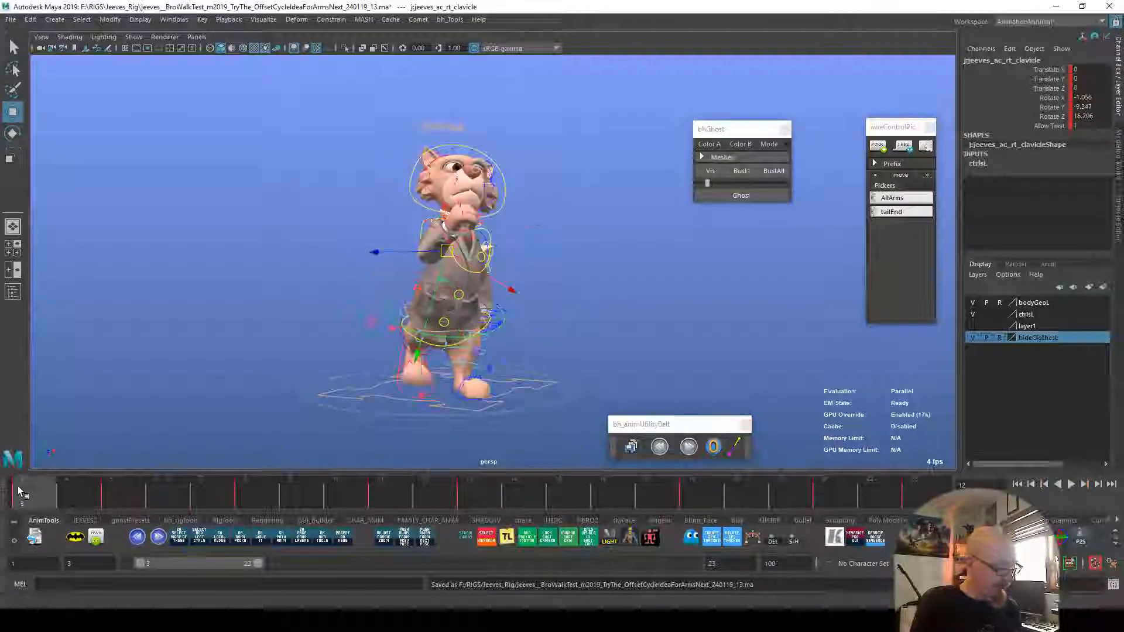
Step: Nudge the right hand IK control's frame 5 pose back by 50% with bh_animUtilityBelt
{"action": "left_click_drag", "start_coordinate": [540, 364], "coordinate": [597, 361], "text": "alt"}
{"action": "left_click", "coordinate": [582, 234]}
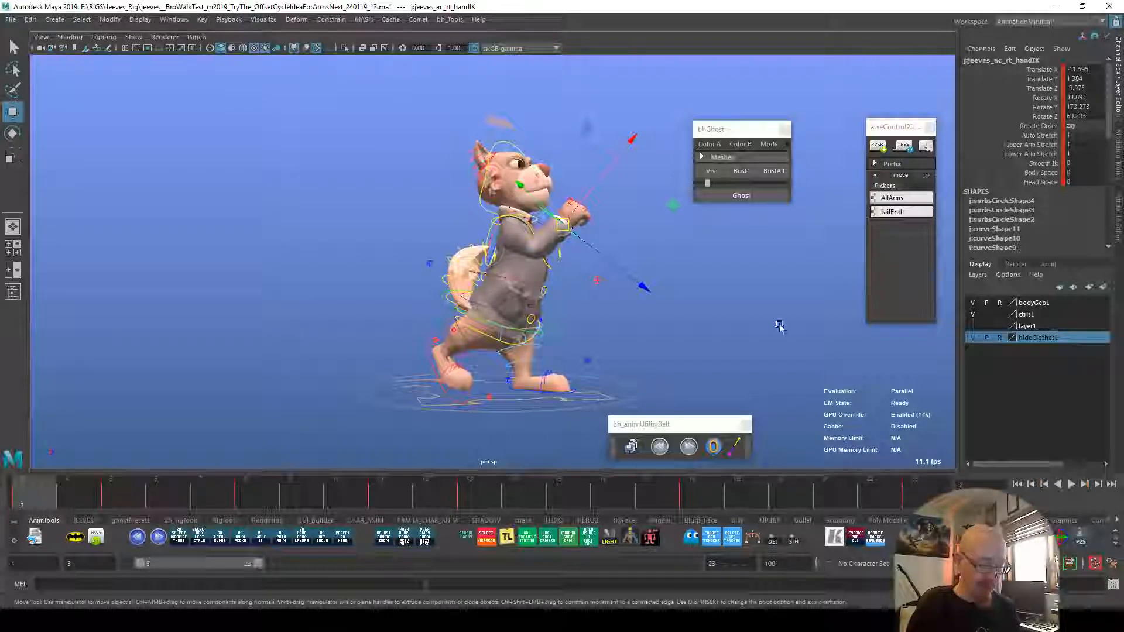
{"action": "left_click_drag", "start_coordinate": [674, 359], "coordinate": [632, 384], "text": "alt"}
{"action": "mouse_move", "coordinate": [95, 504]}
{"action": "left_mouse_down"}
{"action": "mouse_move", "coordinate": [208, 506]}
{"action": "mouse_move", "coordinate": [38, 503]}
{"action": "mouse_move", "coordinate": [111, 506]}
{"action": "left_mouse_up"}
{"action": "left_click_drag", "start_coordinate": [231, 437], "coordinate": [504, 396], "text": "alt"}
{"action": "left_click", "coordinate": [660, 448]}
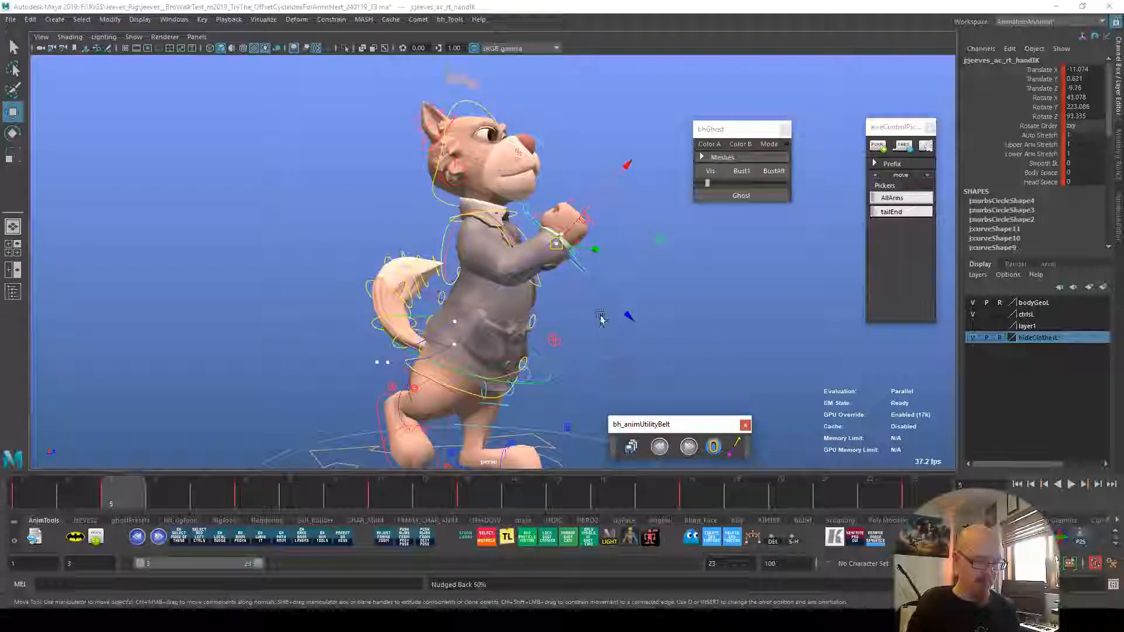
Step: Rotate the right hand IK control at frame 5 to about 36.3, 277.5, 110.1 and play the result
{"action": "key", "text": "e"}
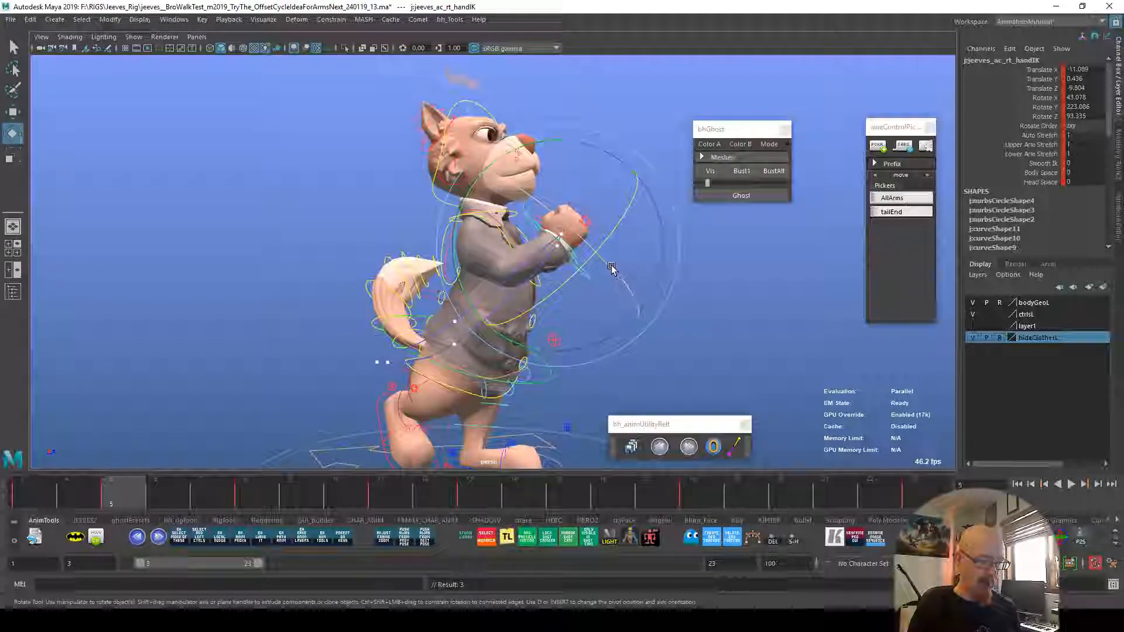
{"action": "left_click_drag", "start_coordinate": [35, 499], "coordinate": [134, 490]}
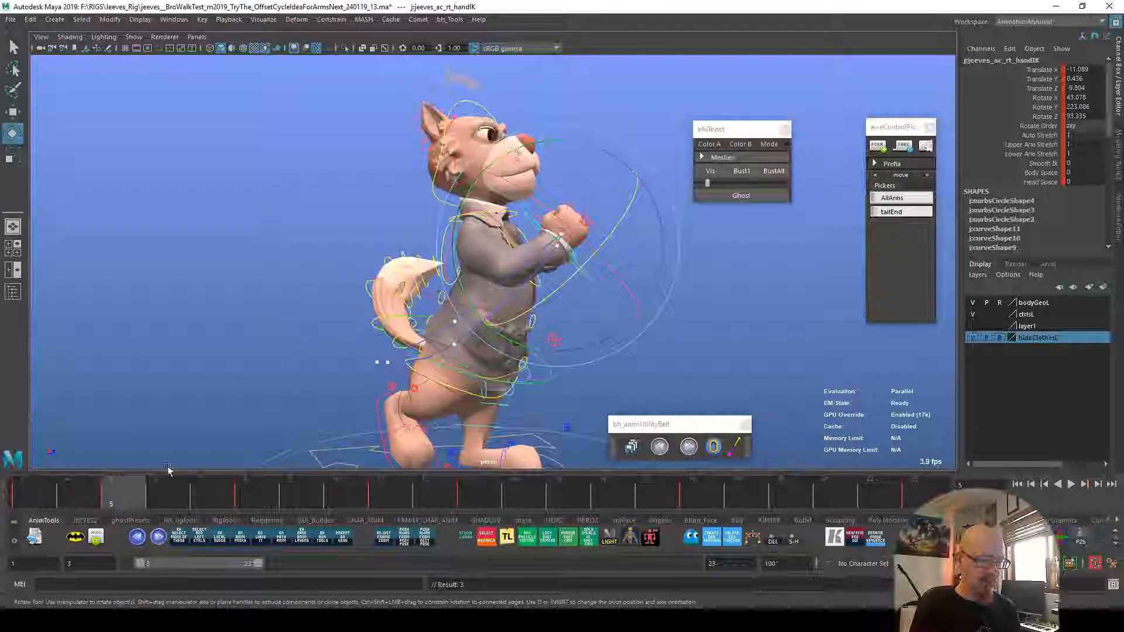
{"action": "left_click_drag", "start_coordinate": [630, 284], "coordinate": [663, 270]}
{"action": "left_click", "coordinate": [22, 496]}
{"action": "key", "text": "alt+v"}
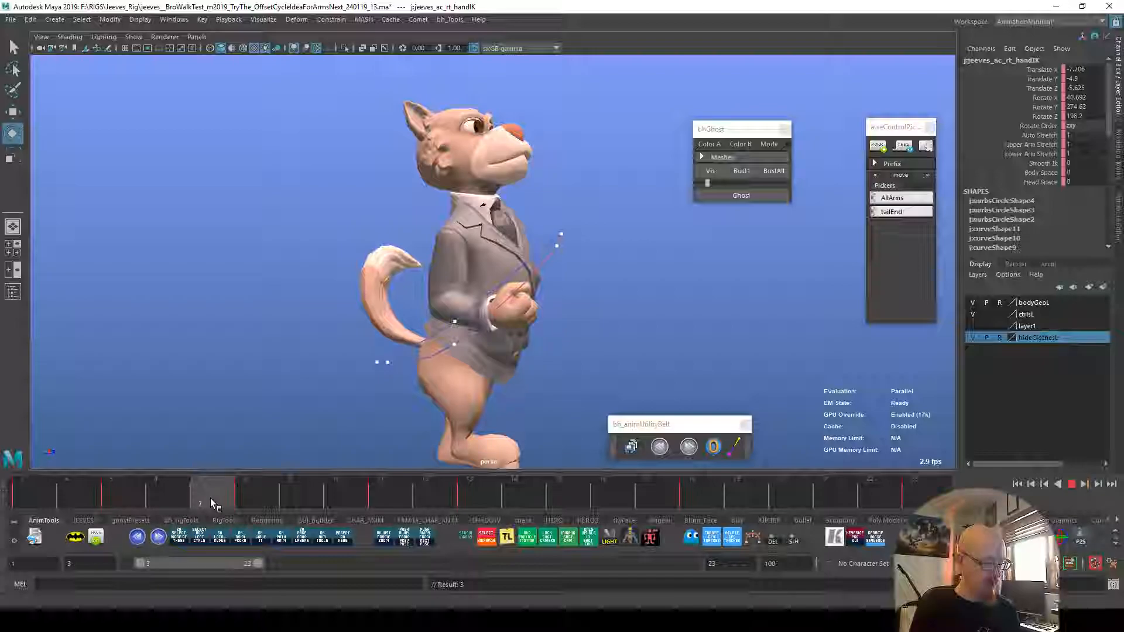
Step: Rotate the right hand IK control at frame 8 to about 44.4, 277.1, 225.1
{"action": "key", "text": "alt+v"}
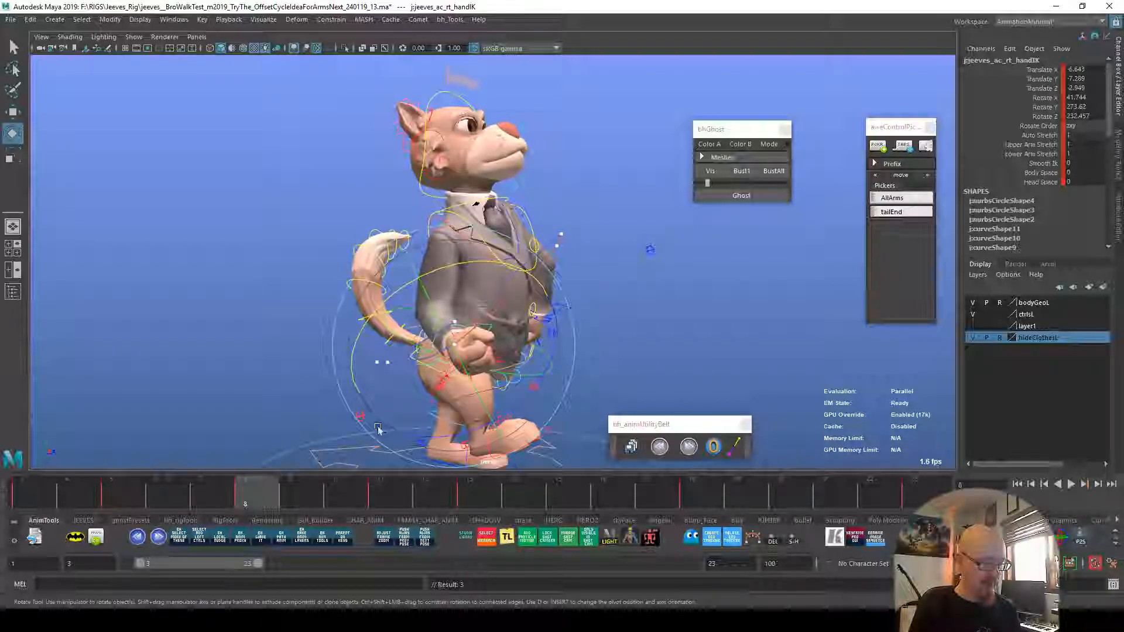
{"action": "left_click_drag", "start_coordinate": [511, 401], "coordinate": [530, 391]}
{"action": "left_click_drag", "start_coordinate": [608, 386], "coordinate": [413, 358], "text": "alt"}
{"action": "key", "text": "alt+v"}
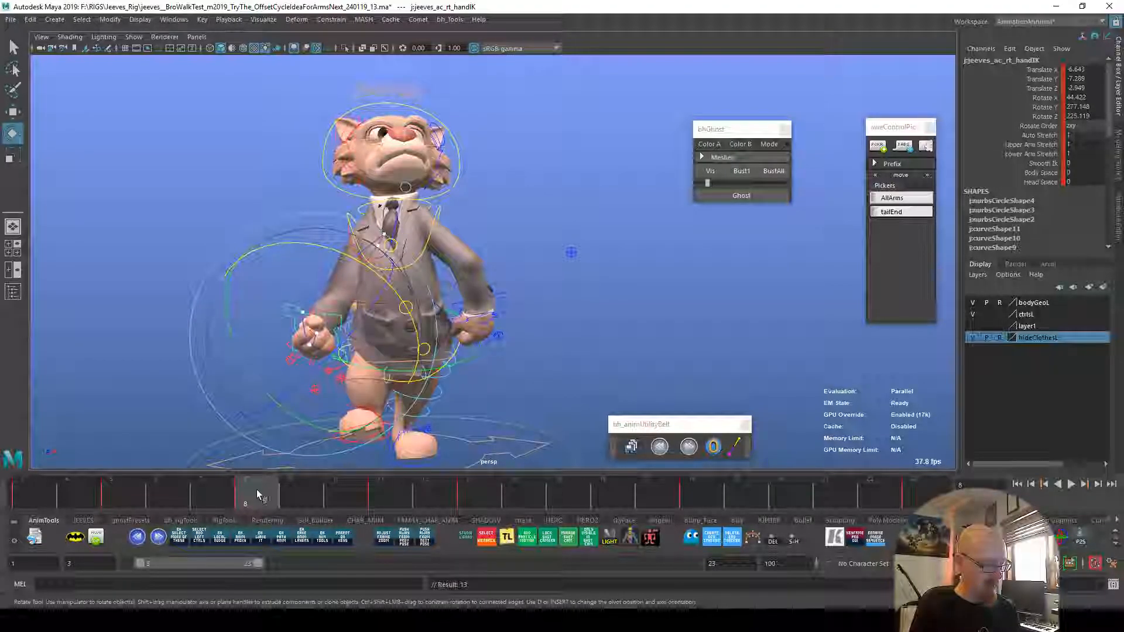
Step: Adjust the right hand IK control's rotation at frame 11 and check the wrist motion across the cycle
{"action": "left_click", "coordinate": [384, 494]}
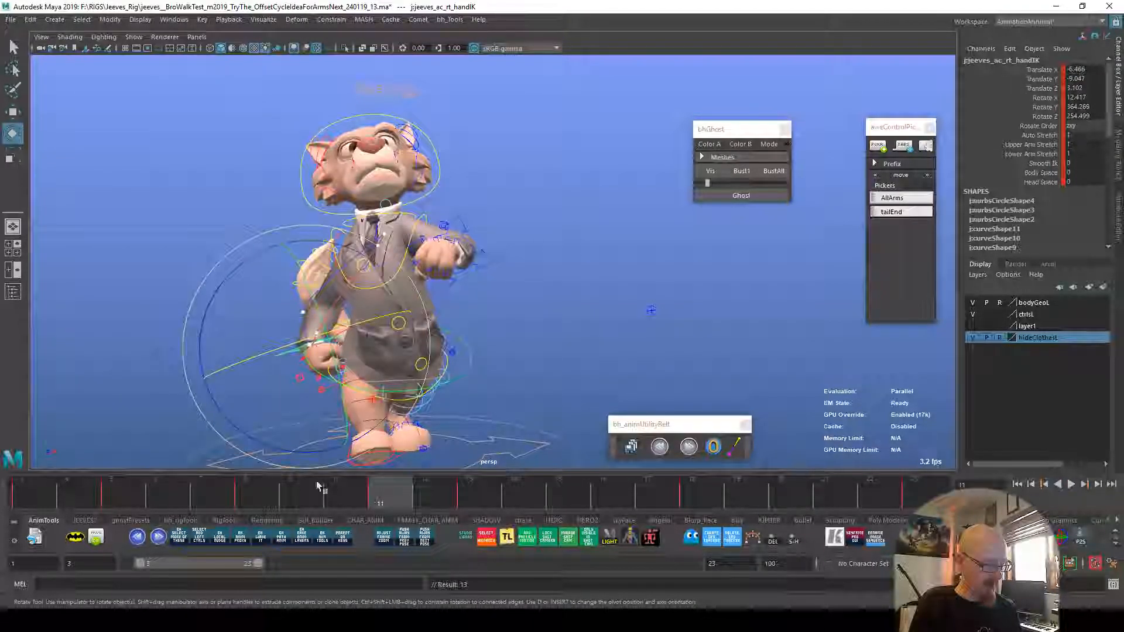
{"action": "left_click_drag", "start_coordinate": [328, 375], "coordinate": [379, 356]}
{"action": "key", "text": "alt+v"}
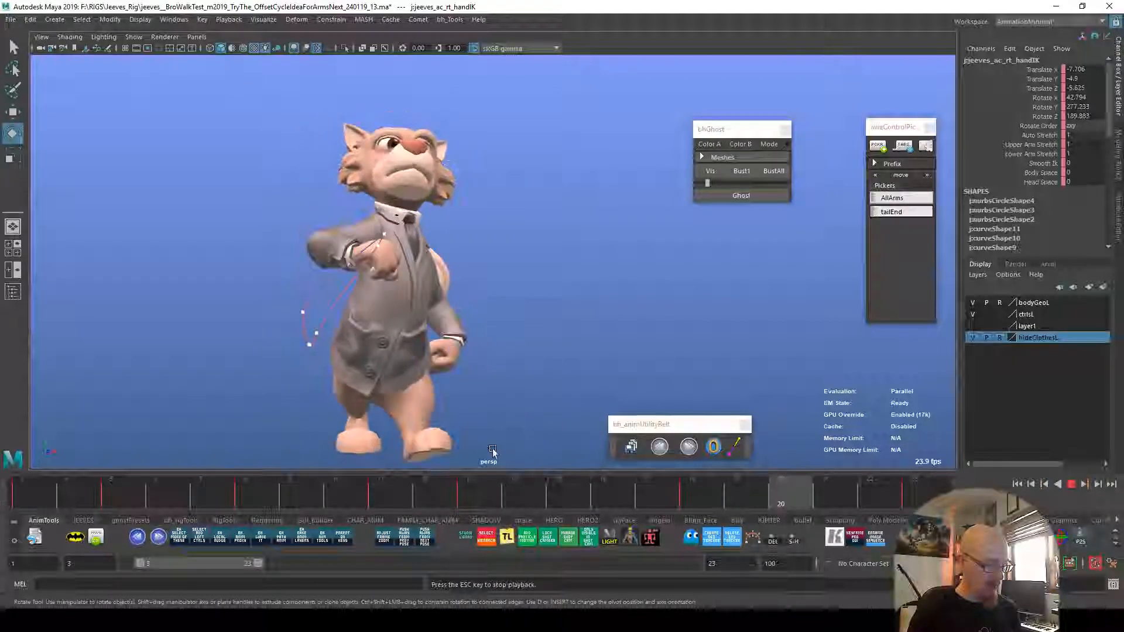
{"action": "key", "text": "Escape"}
{"action": "left_click_drag", "start_coordinate": [37, 497], "coordinate": [906, 503]}
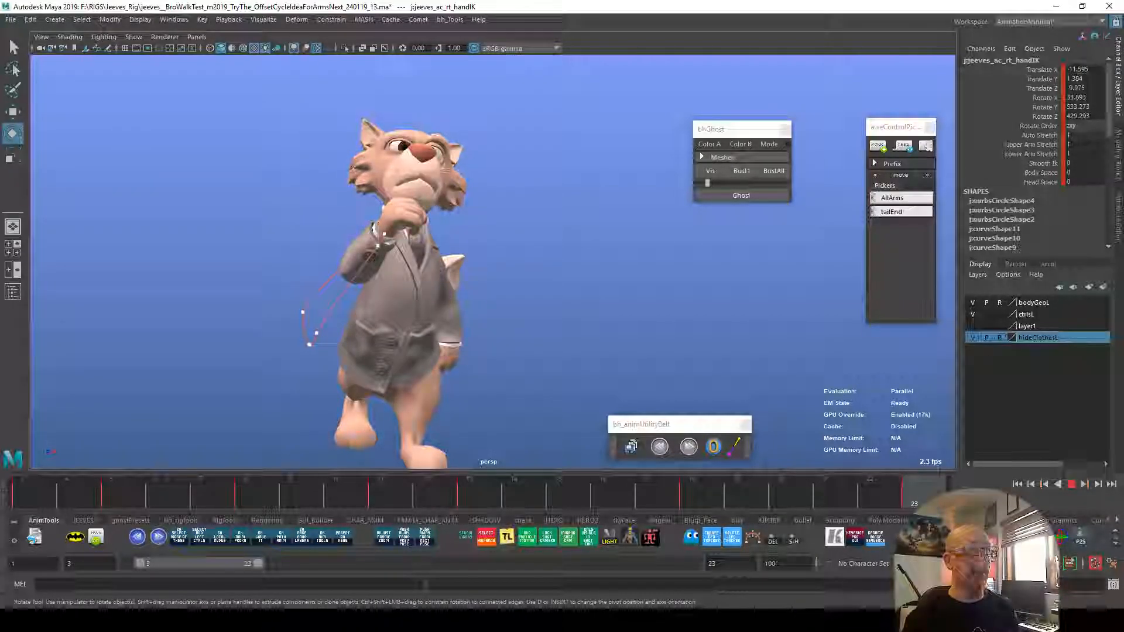
{"action": "left_click_drag", "start_coordinate": [906, 502], "coordinate": [919, 484]}
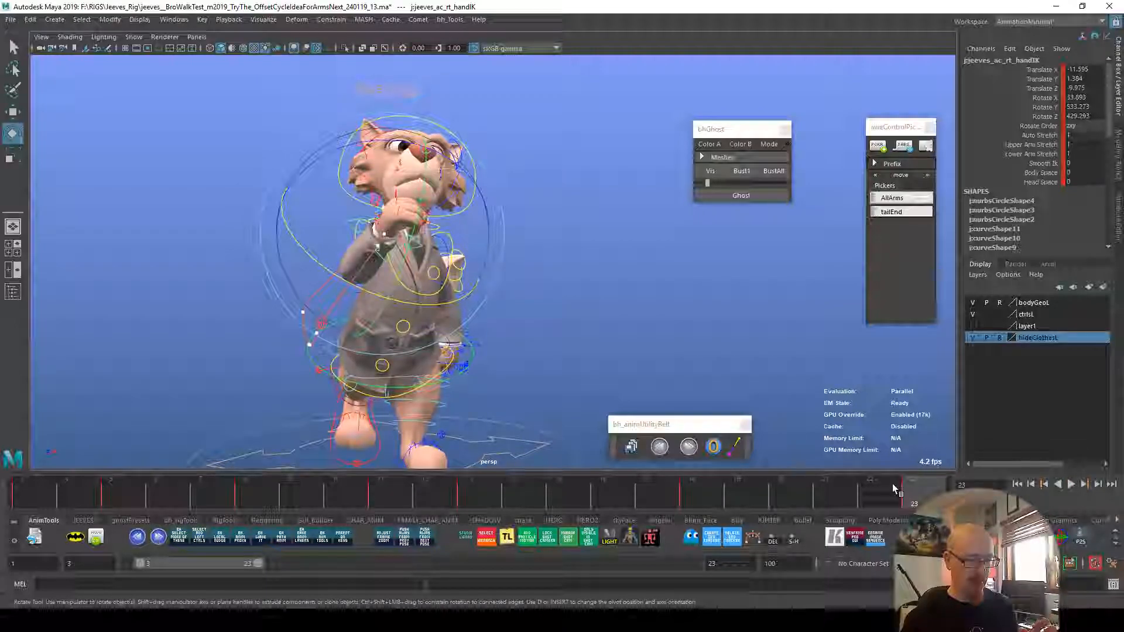
Step: Rotate the right hand IK control at frame 21 to about -6, 479.5, 312.7 and key only its rotation
{"action": "left_click", "coordinate": [834, 490]}
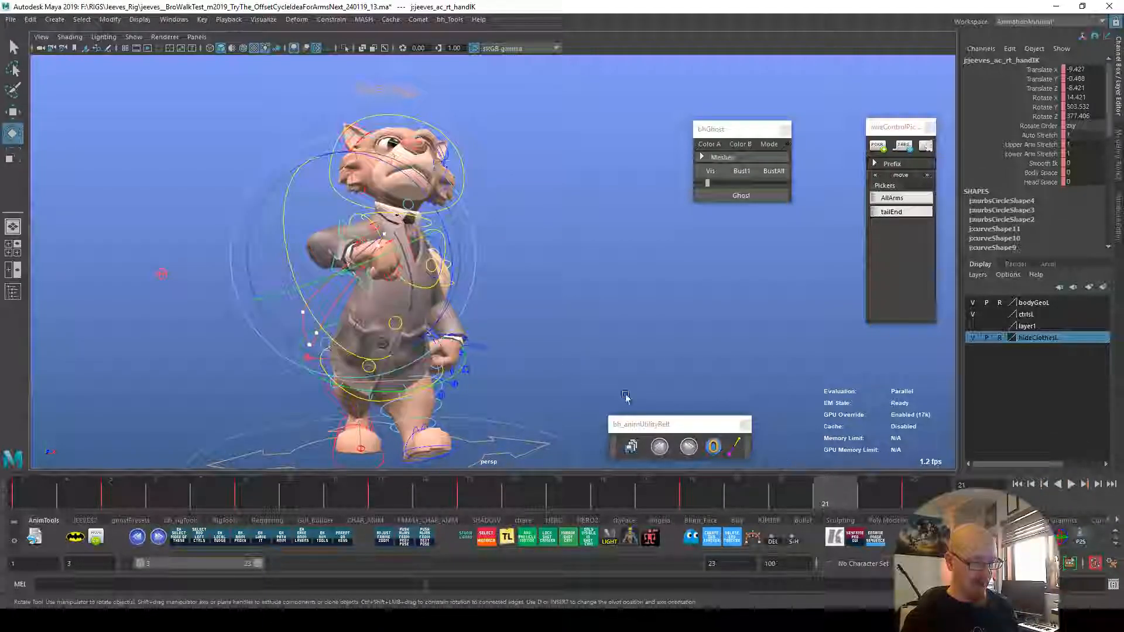
{"action": "left_click_drag", "start_coordinate": [452, 282], "coordinate": [446, 258]}
{"action": "mouse_move", "coordinate": [391, 310]}
{"action": "left_mouse_down"}
{"action": "mouse_move", "coordinate": [417, 302]}
{"action": "mouse_move", "coordinate": [403, 306]}
{"action": "mouse_move", "coordinate": [410, 318]}
{"action": "left_mouse_up"}
{"action": "left_click_drag", "start_coordinate": [423, 328], "coordinate": [439, 275], "text": "alt"}
{"action": "left_click_drag", "start_coordinate": [389, 257], "coordinate": [379, 261]}
{"action": "left_click_drag", "start_coordinate": [413, 221], "coordinate": [415, 228]}
{"action": "key", "text": "shift+e"}
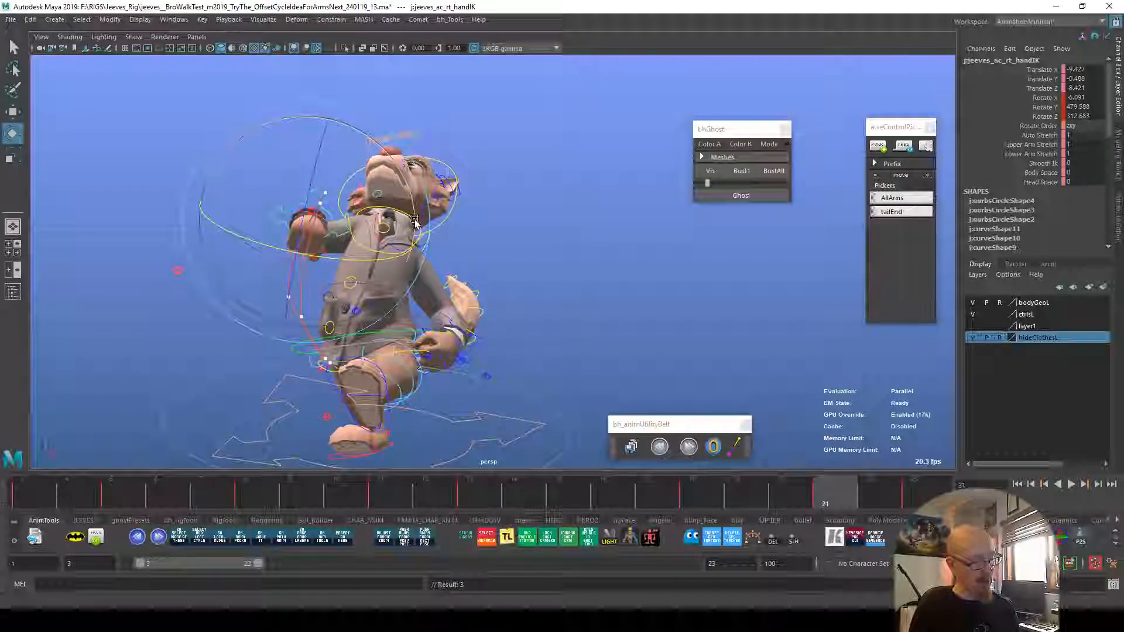
Step: Adjust the right hand IK control's rotation at frame 18 to about -15.2, 433.6, 274.8 and key only the rotation
{"action": "left_click_drag", "start_coordinate": [627, 487], "coordinate": [702, 494]}
{"action": "left_click_drag", "start_coordinate": [720, 381], "coordinate": [822, 355], "text": "alt"}
{"action": "left_click_drag", "start_coordinate": [387, 252], "coordinate": [378, 261]}
{"action": "left_click_drag", "start_coordinate": [414, 205], "coordinate": [410, 215]}
{"action": "key", "text": "shift+e"}
Step: Rotate the right hand IK control at frame 20 to about -12.5, 460.6, 282.2
{"action": "left_click_drag", "start_coordinate": [716, 495], "coordinate": [774, 486]}
{"action": "left_click_drag", "start_coordinate": [726, 410], "coordinate": [712, 360], "text": "alt"}
{"action": "left_click_drag", "start_coordinate": [653, 341], "coordinate": [648, 351]}
{"action": "left_click_drag", "start_coordinate": [715, 297], "coordinate": [726, 301], "text": "alt"}
Step: Key the right hand IK control at frame 21 and shift its frame 20 position to about -7.8, -3.1, -6.8
{"action": "key", "text": "w"}
{"action": "left_click", "coordinate": [824, 492]}
{"action": "key", "text": "s"}
{"action": "left_click", "coordinate": [782, 489]}
{"action": "left_click_drag", "start_coordinate": [546, 277], "coordinate": [551, 282]}
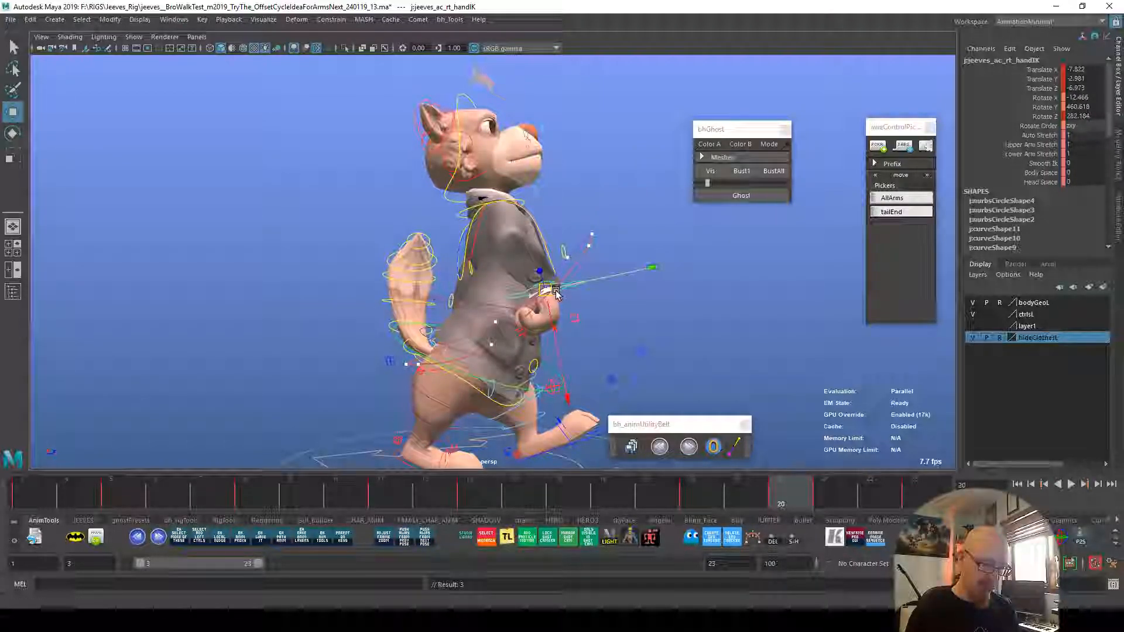
Step: Move the right hand IK control at frame 21 to about -9.5, -1.1, -8.8 and play the cycle
{"action": "left_click", "coordinate": [818, 494]}
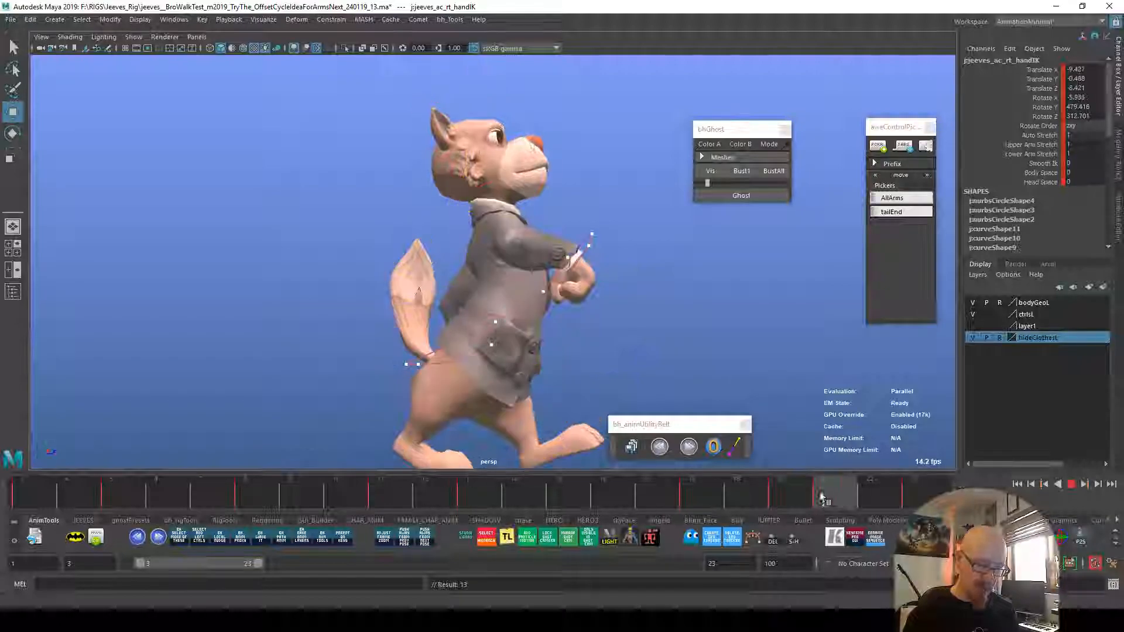
{"action": "left_click_drag", "start_coordinate": [576, 258], "coordinate": [570, 263]}
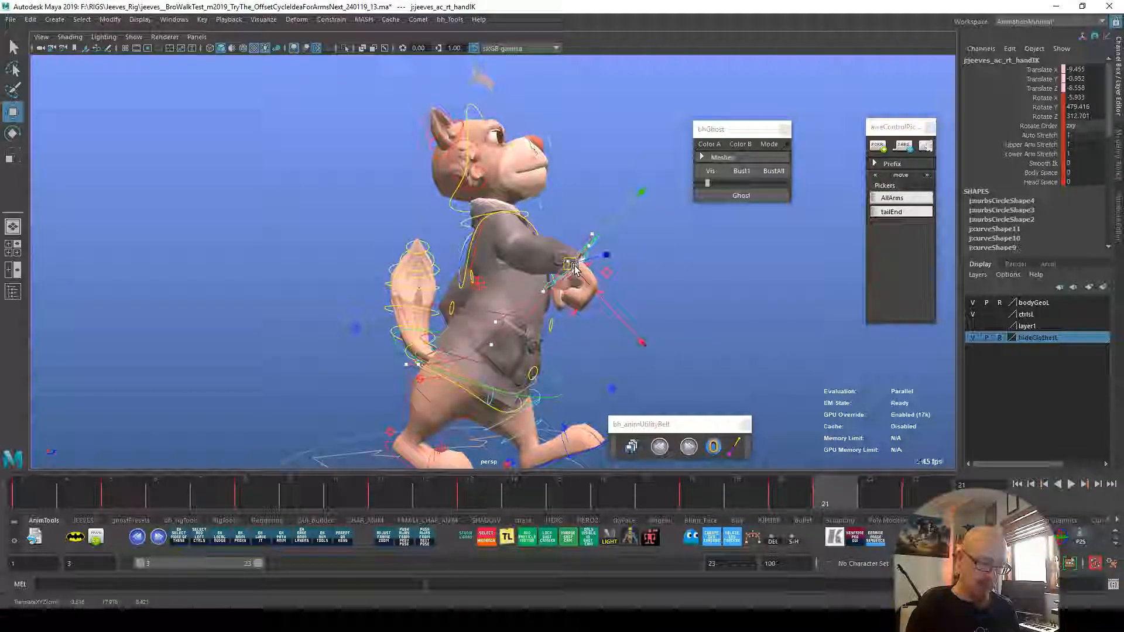
{"action": "key", "text": "alt+v"}
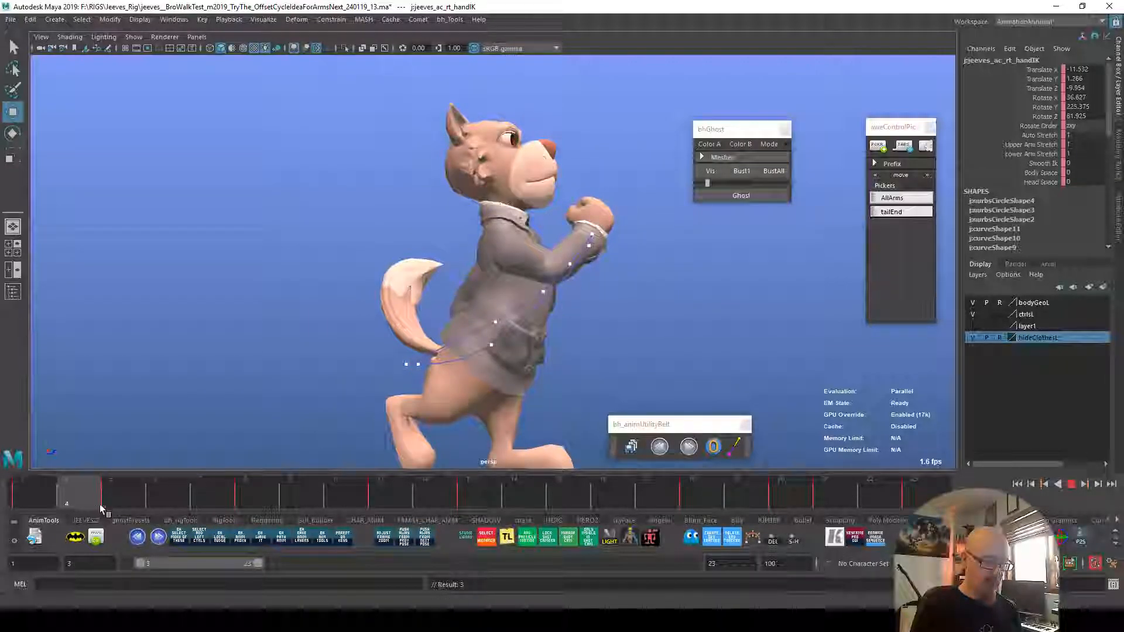
Step: Move the right hand IK control at frame 5 to about -10.8, 0.6, -8.9 and check the motion around it
{"action": "key", "text": "alt+v"}
{"action": "left_click_drag", "start_coordinate": [593, 250], "coordinate": [585, 244]}
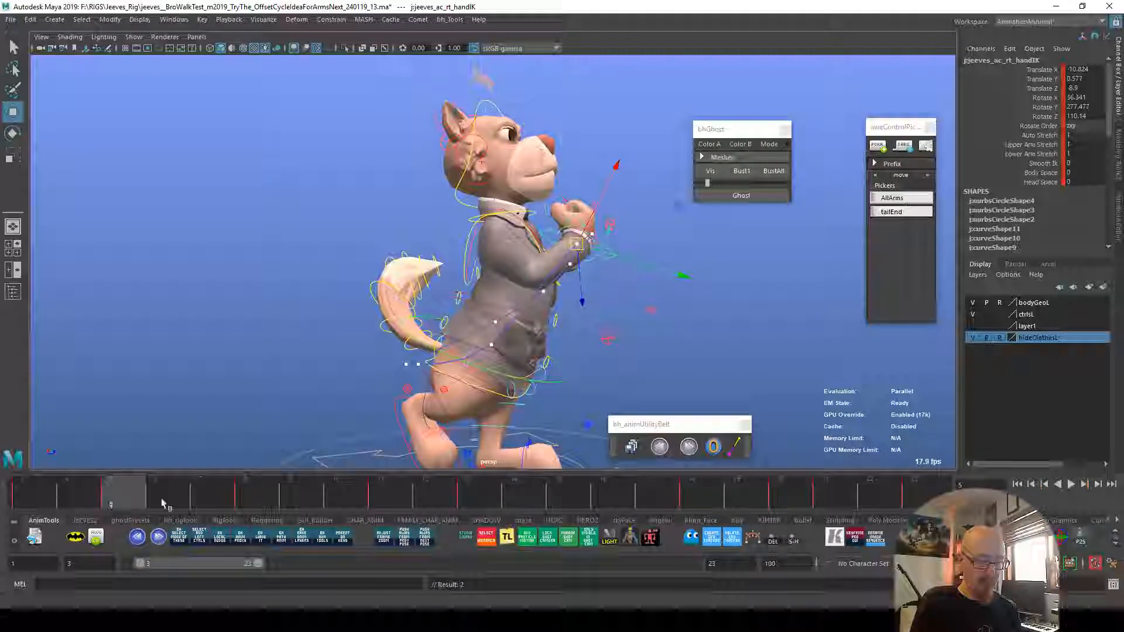
{"action": "key", "text": "alt+v"}
{"action": "left_click_drag", "start_coordinate": [37, 492], "coordinate": [147, 488]}
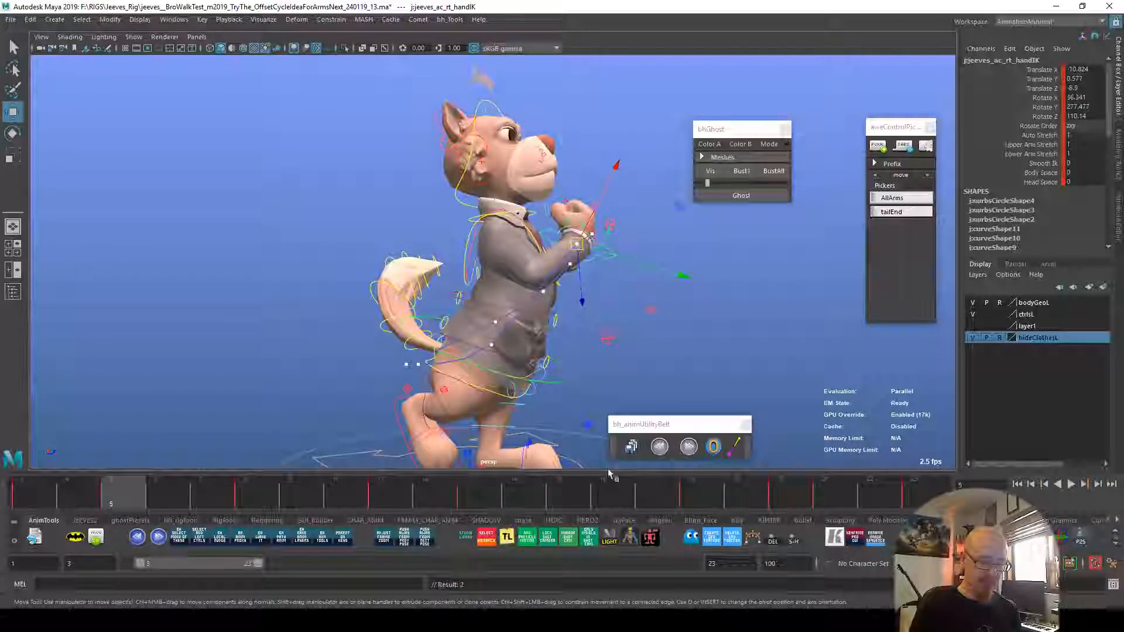
Step: Examine the right hand's arc at frames 21, 3, 20 and 18 from the front and from low angles
{"action": "left_click", "coordinate": [826, 489]}
{"action": "left_click_drag", "start_coordinate": [619, 301], "coordinate": [587, 328], "text": "alt"}
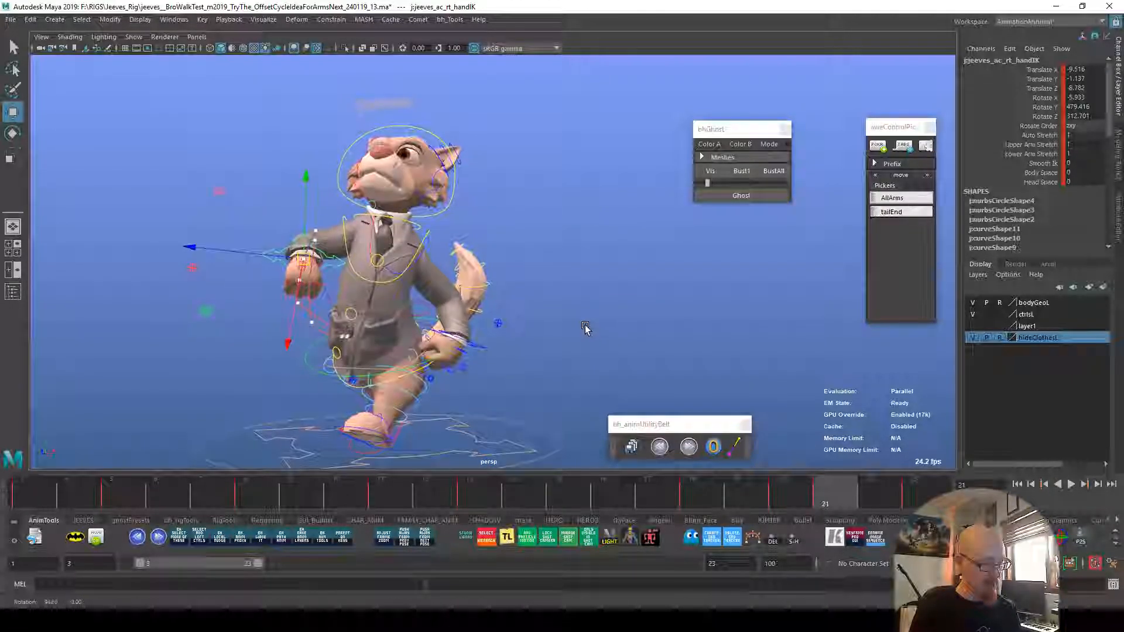
{"action": "left_click", "coordinate": [25, 501]}
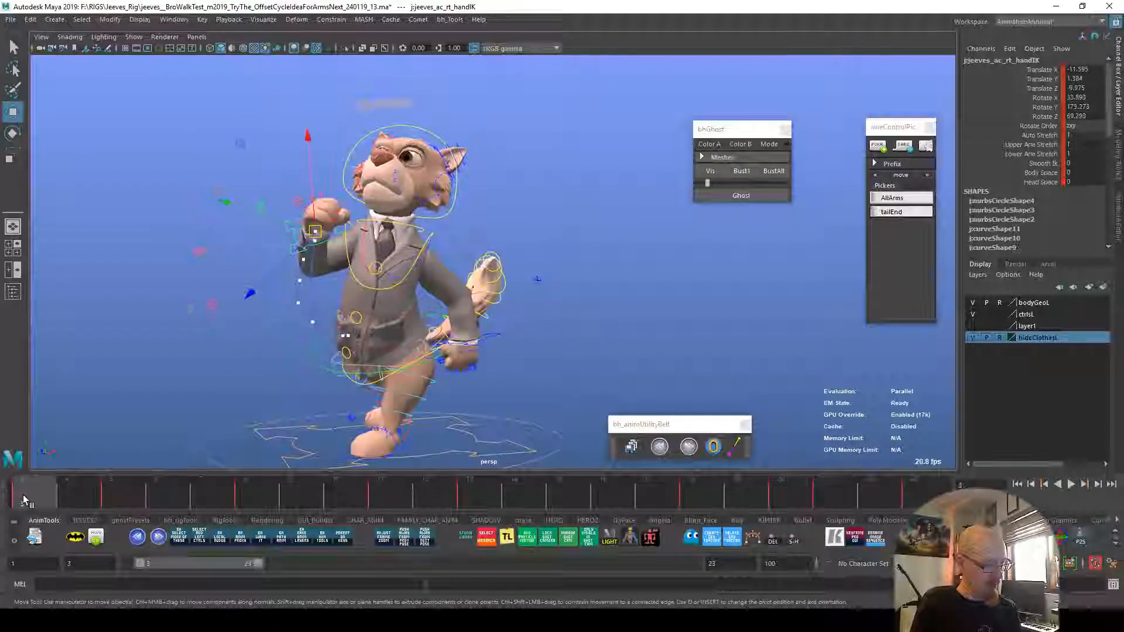
{"action": "left_click", "coordinate": [806, 500]}
{"action": "left_click_drag", "start_coordinate": [675, 386], "coordinate": [753, 371], "text": "alt"}
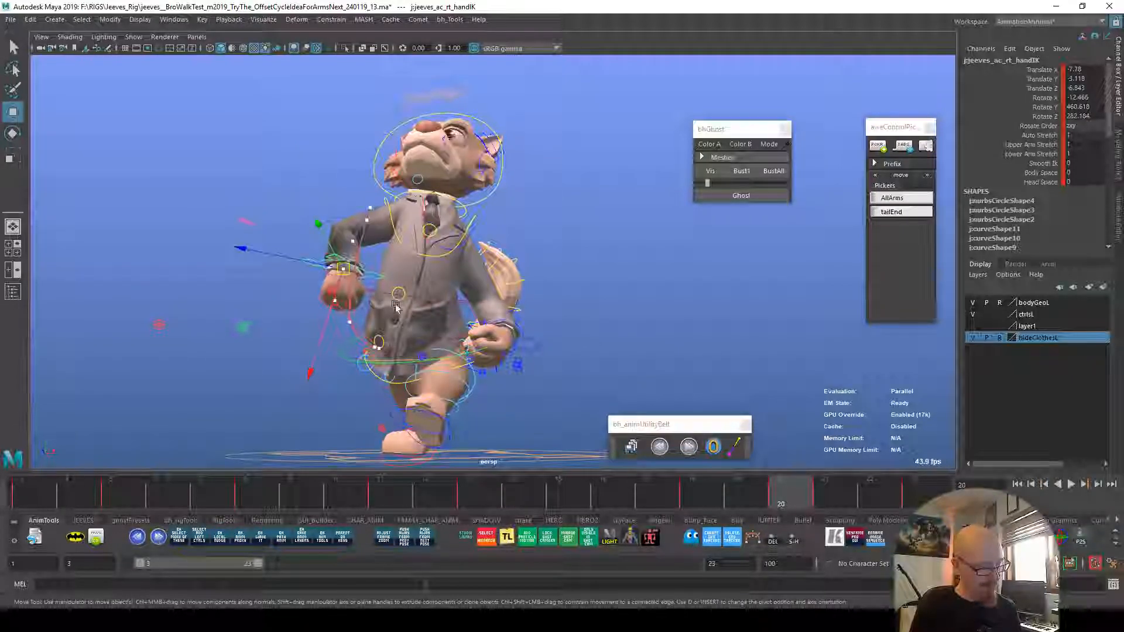
{"action": "right_click_drag", "start_coordinate": [448, 329], "coordinate": [552, 400], "text": "alt"}
{"action": "left_click", "coordinate": [834, 487]}
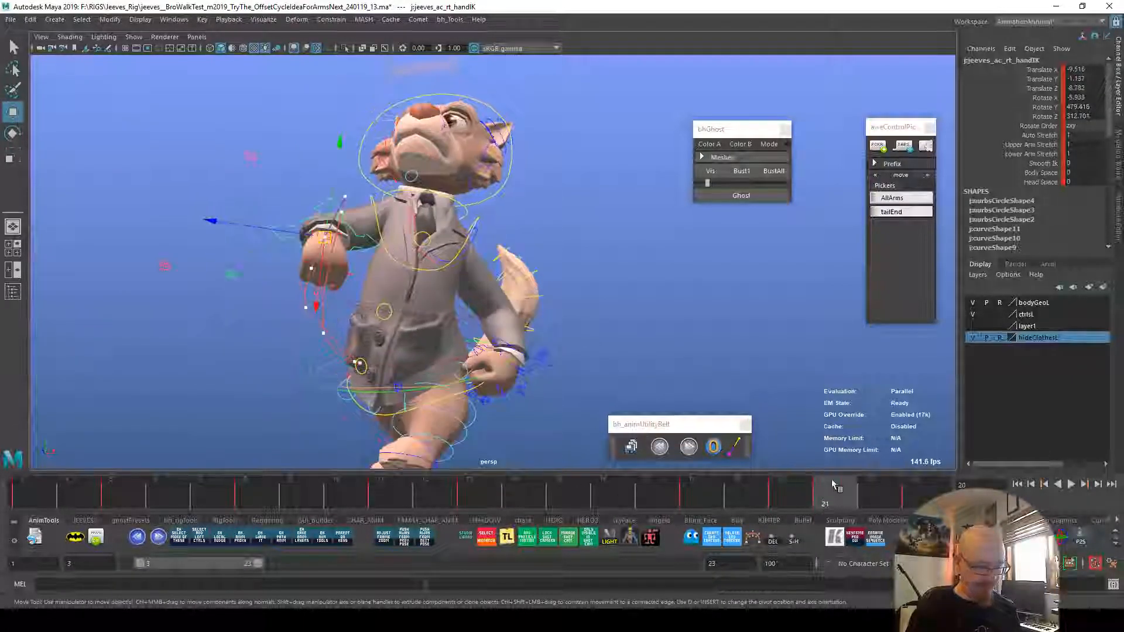
{"action": "left_click_drag", "start_coordinate": [514, 324], "coordinate": [632, 326], "text": "alt"}
{"action": "left_click", "coordinate": [696, 500]}
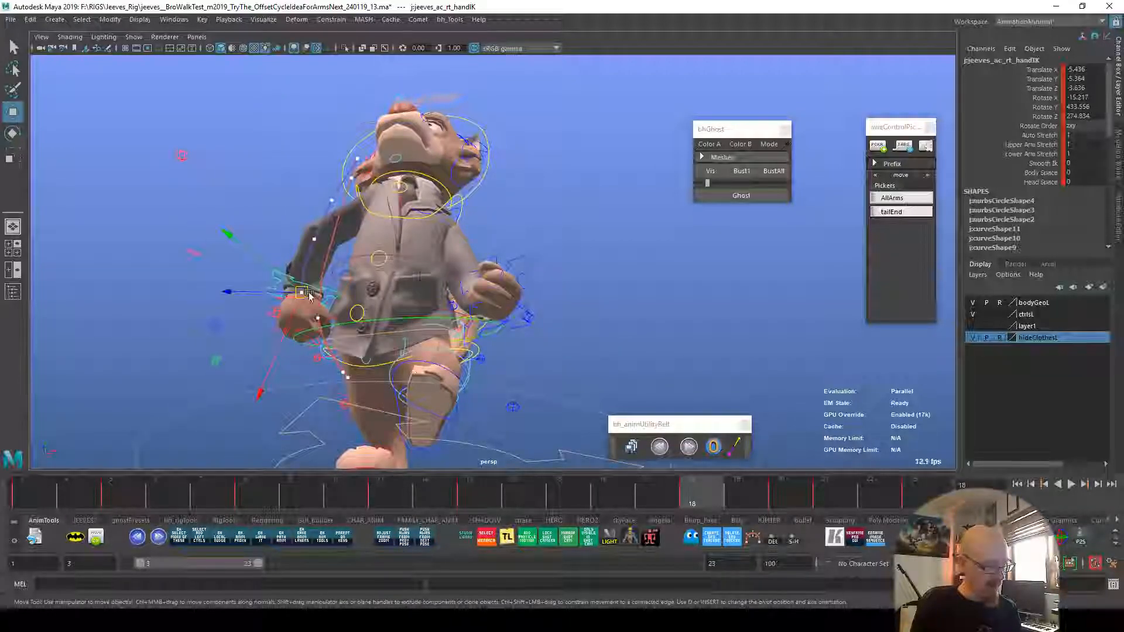
Step: Play the cycle, view the character side-on, and move the right hand IK control at frame 19 to about -6.3, -4.8, -5.2
{"action": "left_click_drag", "start_coordinate": [344, 300], "coordinate": [308, 302], "text": "alt"}
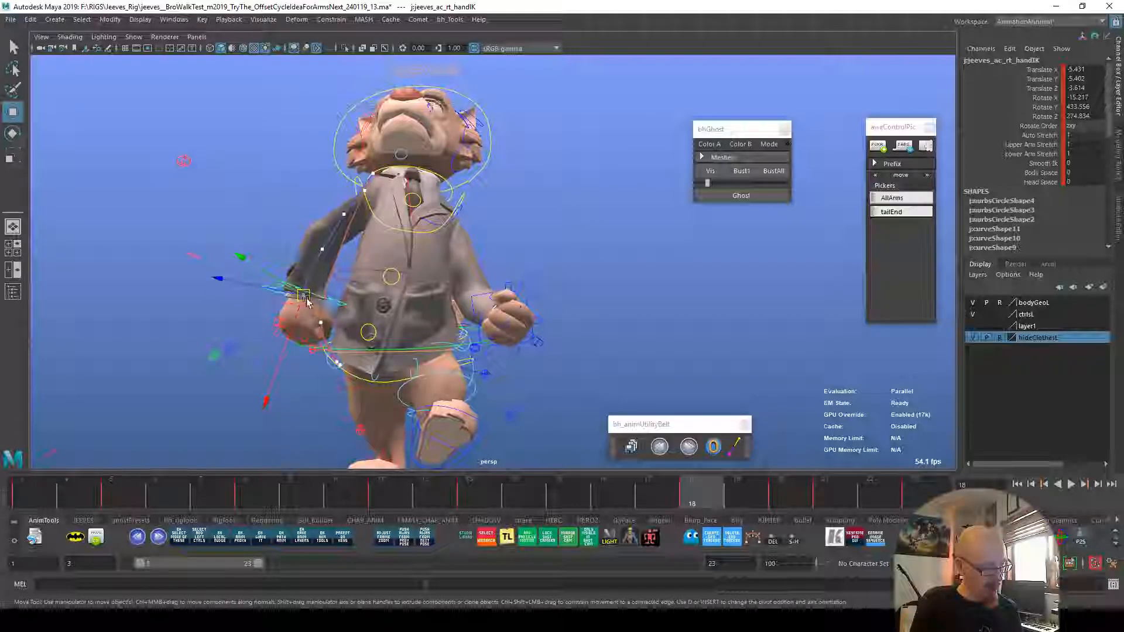
{"action": "key", "text": "e"}
{"action": "left_click_drag", "start_coordinate": [391, 332], "coordinate": [655, 336], "text": "alt"}
{"action": "key", "text": "alt+v"}
{"action": "key", "text": "alt+v"}
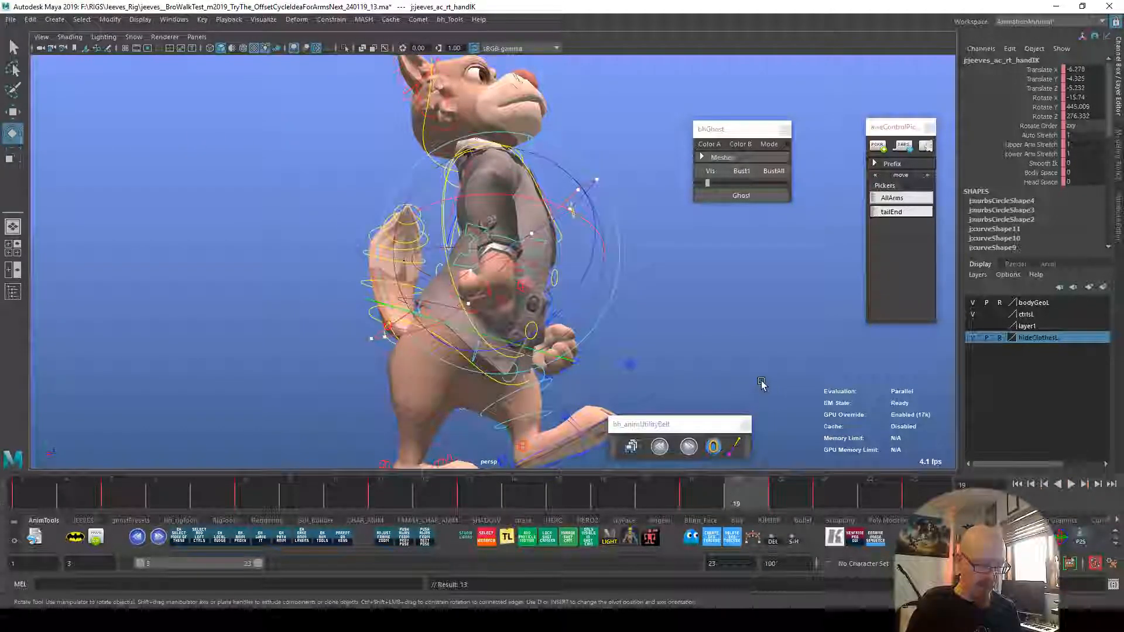
{"action": "key", "text": "w"}
{"action": "left_click_drag", "start_coordinate": [558, 298], "coordinate": [585, 308]}
Step: Move the right hand IK control at frame 21 to about -9.5, -0.9, -9.3
{"action": "left_click", "coordinate": [784, 495]}
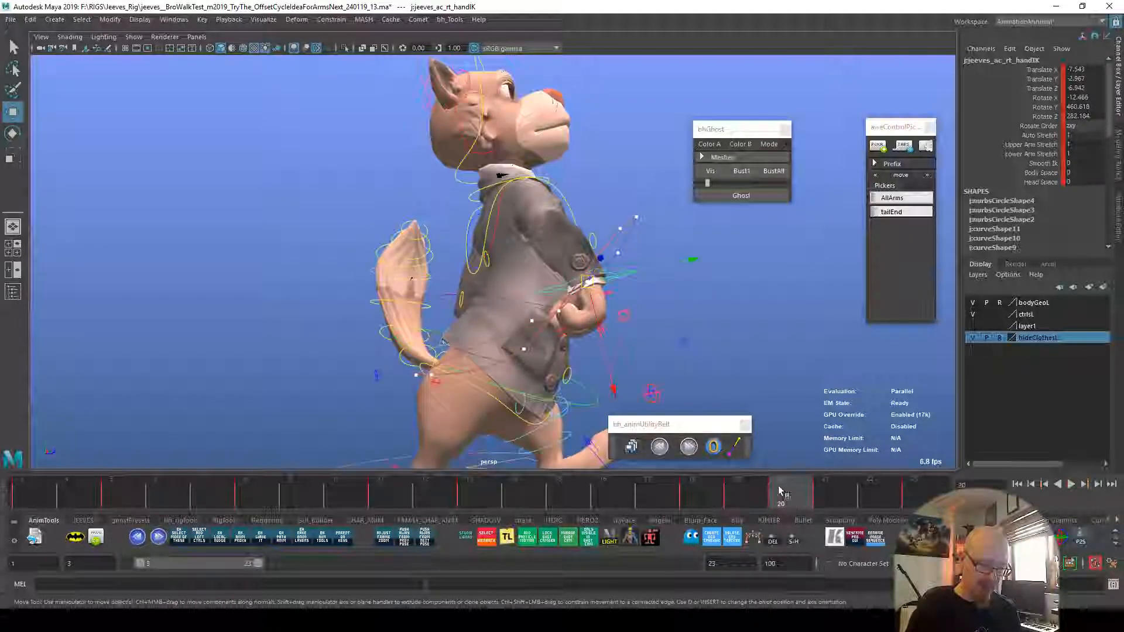
{"action": "left_click", "coordinate": [811, 491]}
{"action": "left_click_drag", "start_coordinate": [619, 253], "coordinate": [628, 255]}
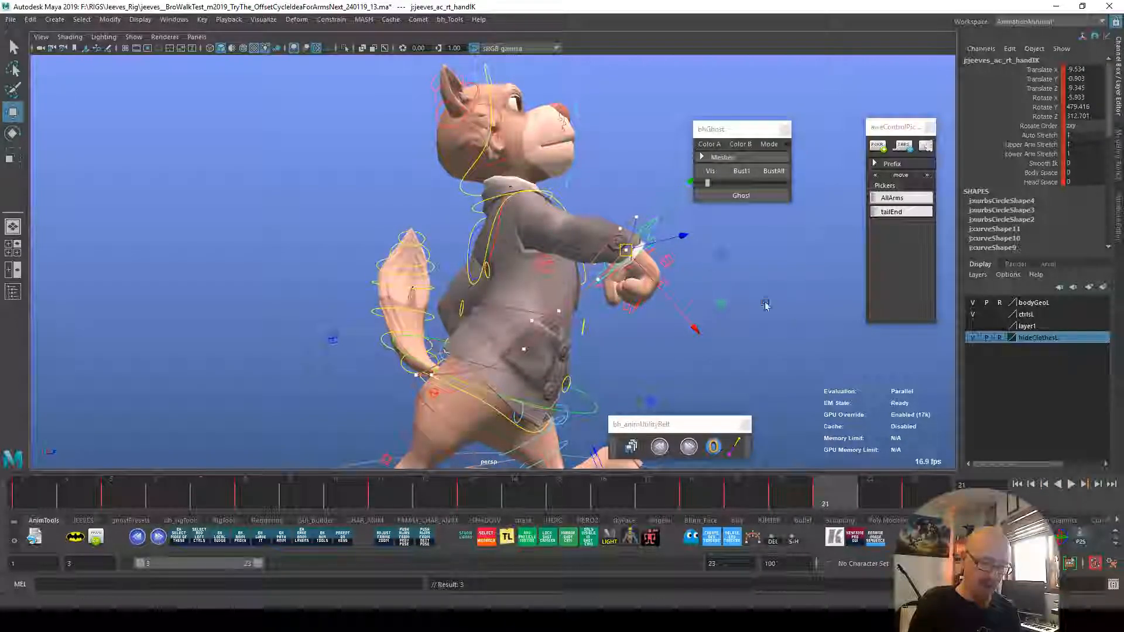
Step: Rotate the right hand IK control at frame 22 to about 13.9, 507.8, 364.6
{"action": "key", "text": "period"}
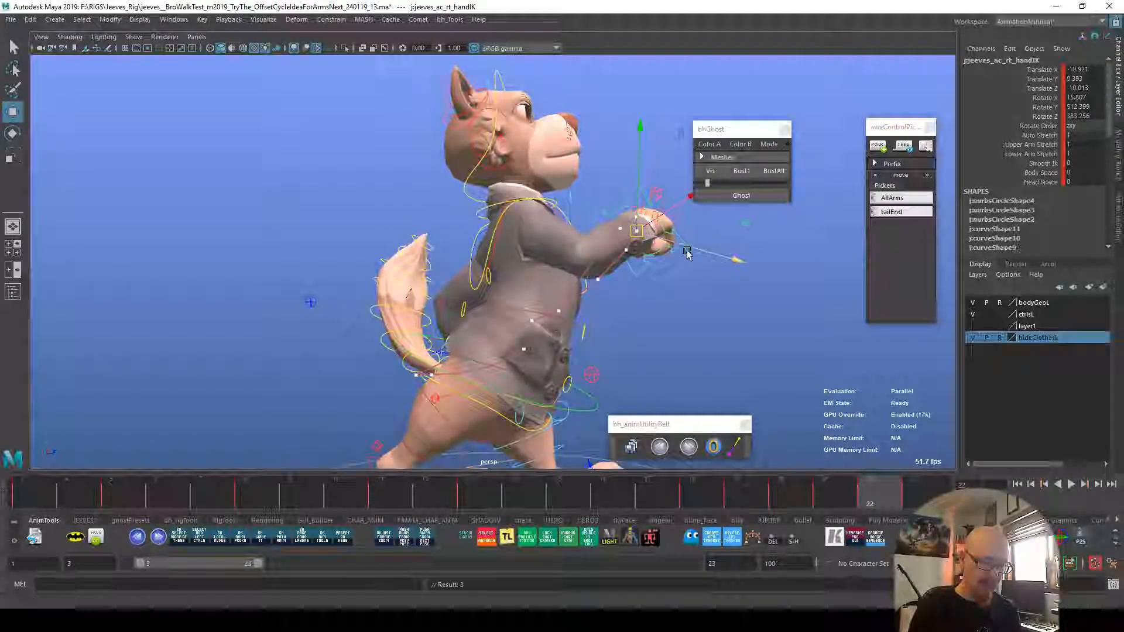
{"action": "key", "text": "e"}
{"action": "left_click_drag", "start_coordinate": [798, 314], "coordinate": [685, 327], "text": "alt"}
{"action": "left_click_drag", "start_coordinate": [481, 250], "coordinate": [383, 263]}
{"action": "left_click_drag", "start_coordinate": [350, 199], "coordinate": [388, 316]}
{"action": "key", "text": "e"}
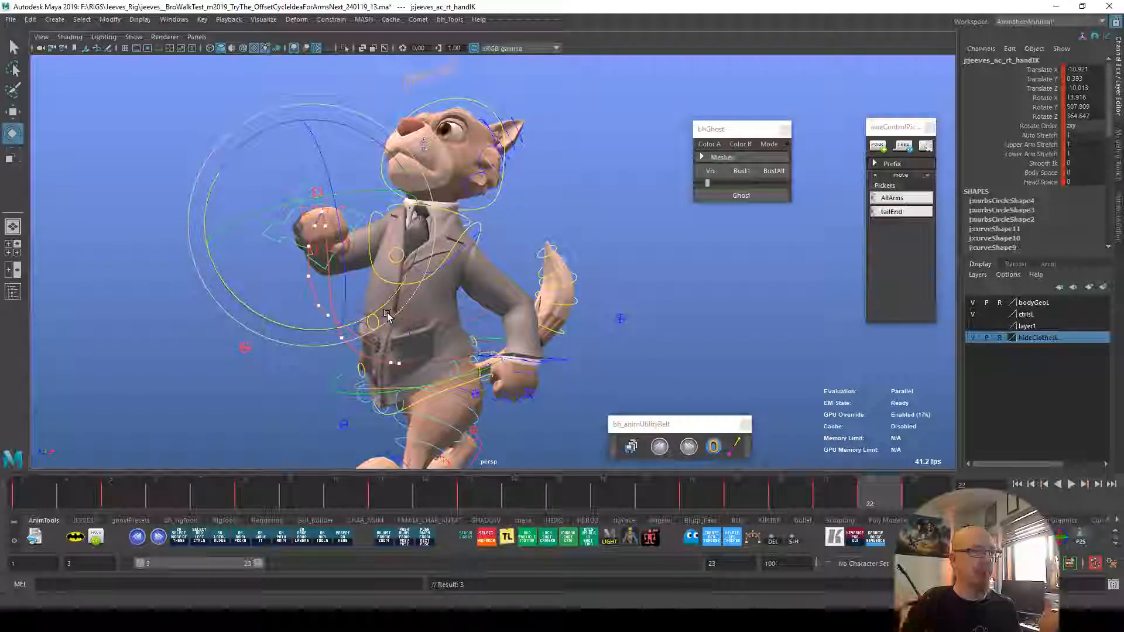
Step: Play and scrub the cycle, then refine the right hand IK control's wrist rotation at frame 20
{"action": "left_click", "coordinate": [643, 499]}
{"action": "key", "text": "alt+v"}
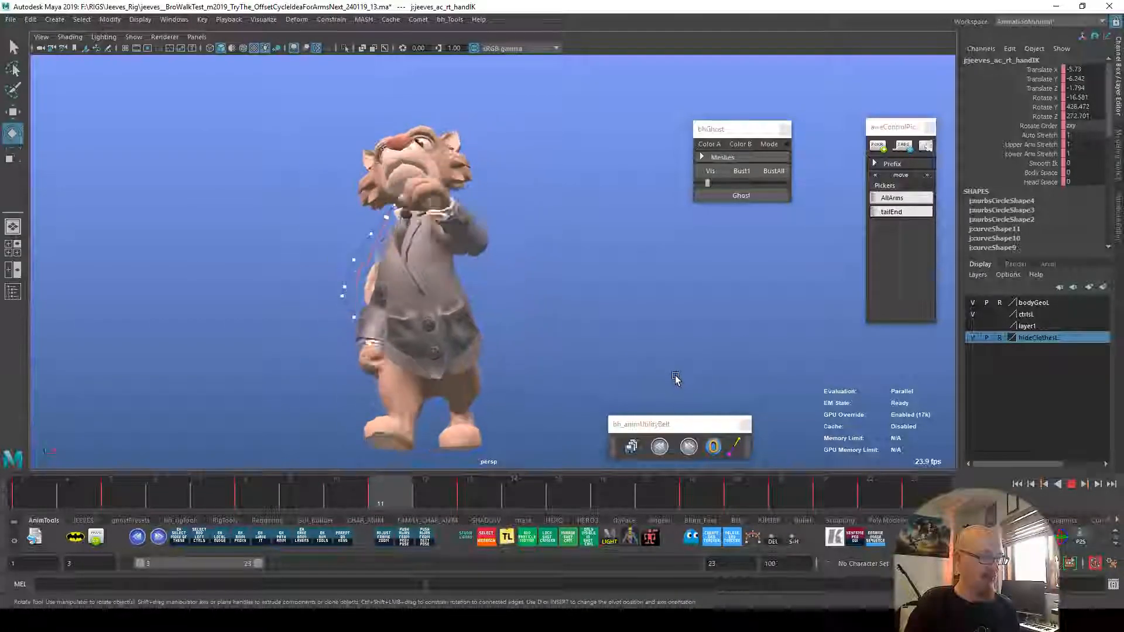
{"action": "key", "text": "alt+v"}
{"action": "key", "text": "alt+v"}
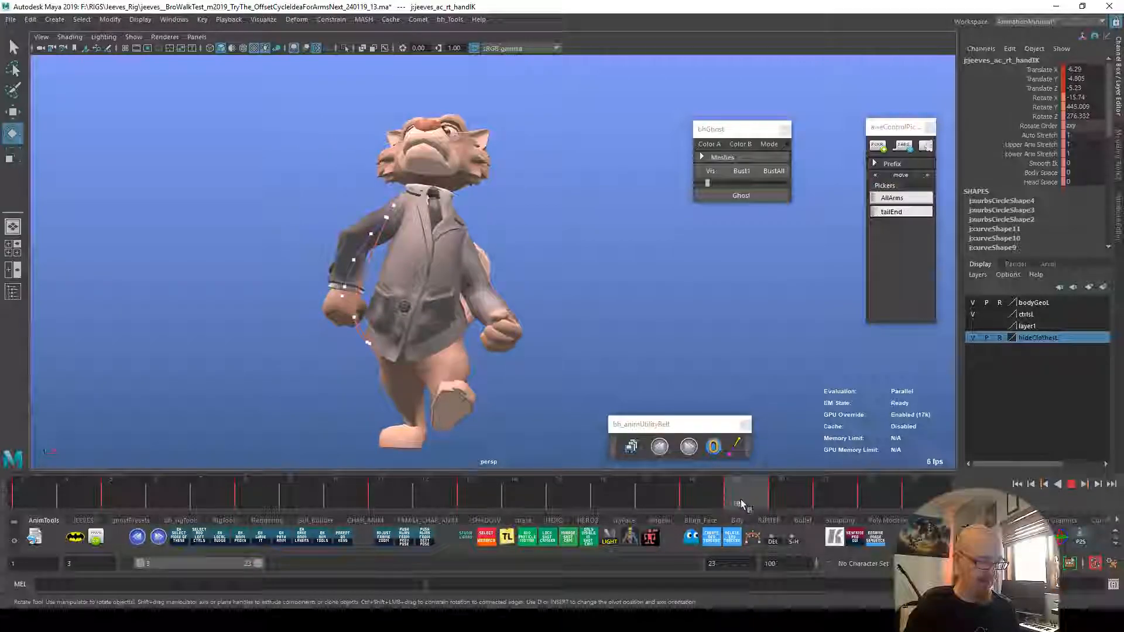
{"action": "key", "text": "alt+v"}
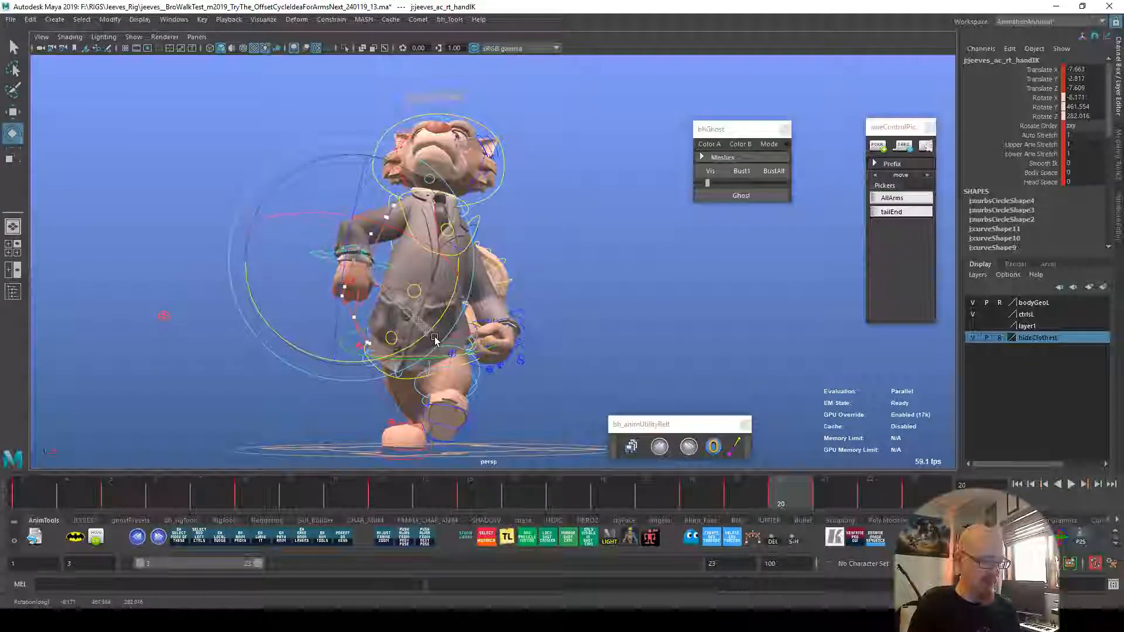
{"action": "mouse_move", "coordinate": [447, 300]}
{"action": "left_mouse_down"}
{"action": "mouse_move", "coordinate": [456, 258]}
{"action": "mouse_move", "coordinate": [439, 300]}
{"action": "left_mouse_up"}
Step: Rotate the right hand IK control at frame 21 to about -12.6, 473.1, 313.7 and compare with the following frame
{"action": "left_click", "coordinate": [826, 492]}
{"action": "left_click_drag", "start_coordinate": [539, 310], "coordinate": [533, 342], "text": "alt"}
{"action": "left_click_drag", "start_coordinate": [434, 345], "coordinate": [446, 333]}
{"action": "left_click_drag", "start_coordinate": [446, 342], "coordinate": [424, 360], "text": "alt"}
{"action": "key", "text": "period"}
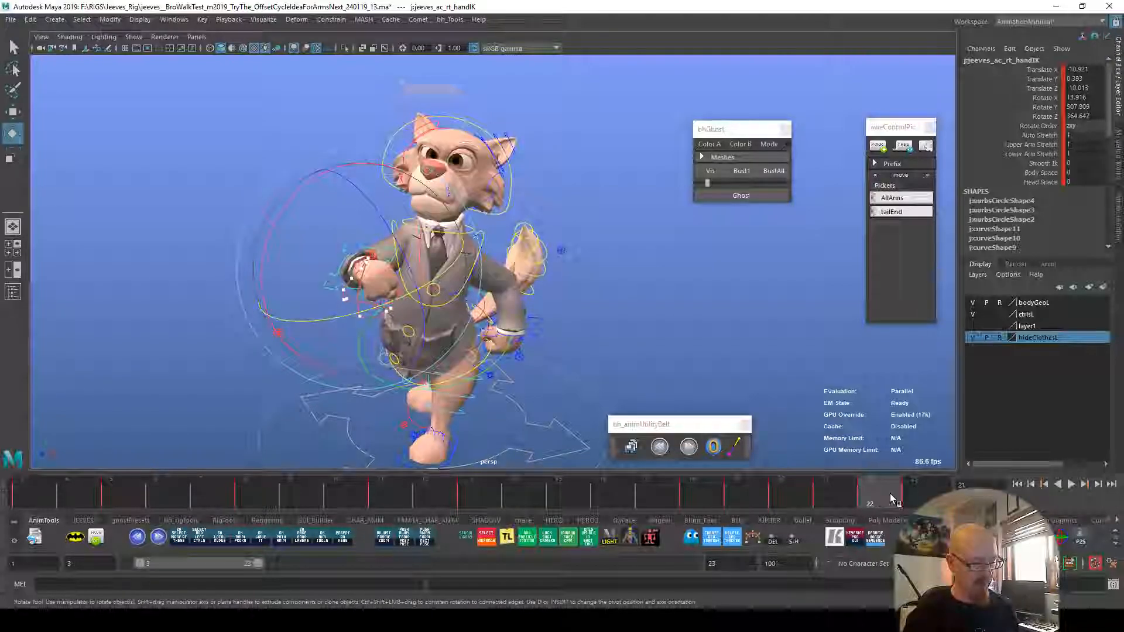
Step: Shift the right hand IK control to about -11.0, 0.2, -10.0 at frame 22 and about -9.8, -1.2, -9.5 at frame 21
{"action": "key", "text": "alt+v"}
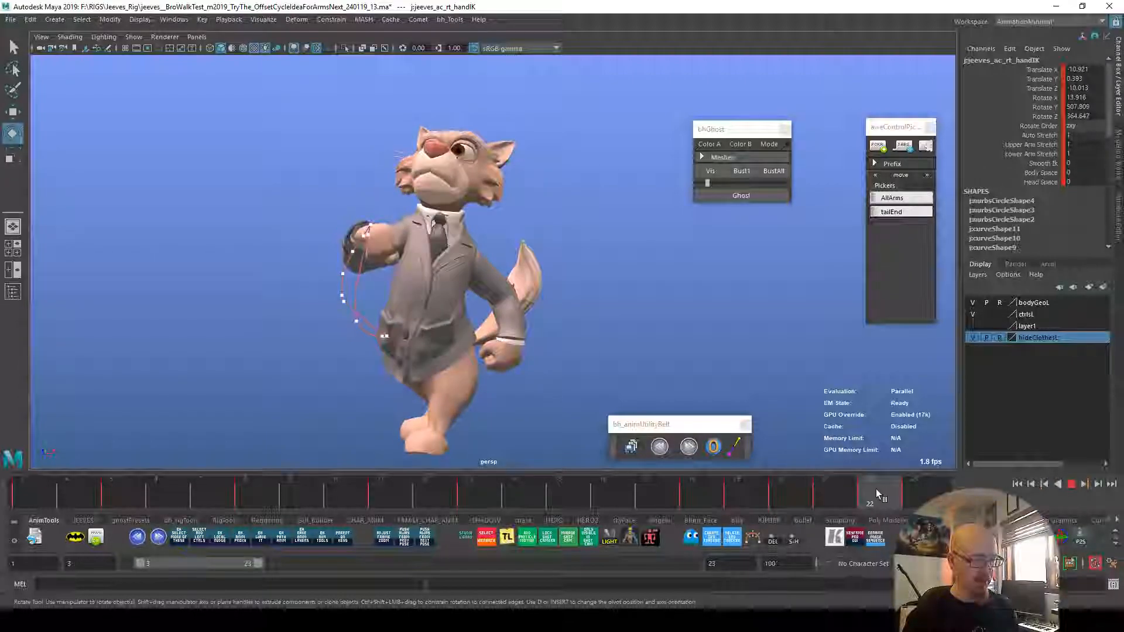
{"action": "key", "text": "ctrl+z"}
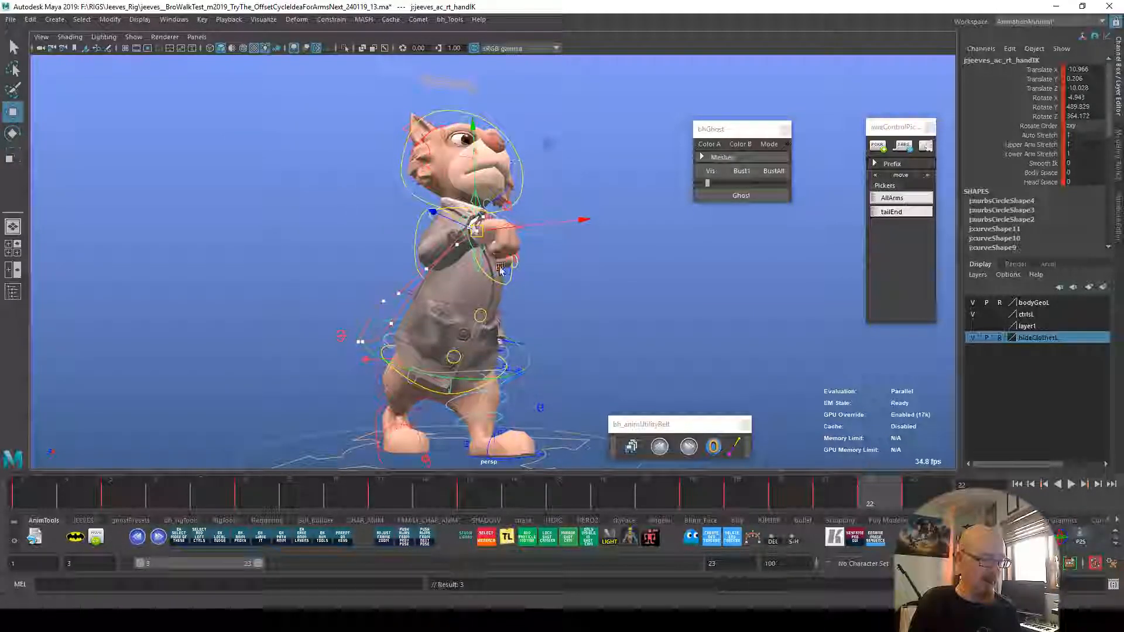
{"action": "key", "text": "alt+comma"}
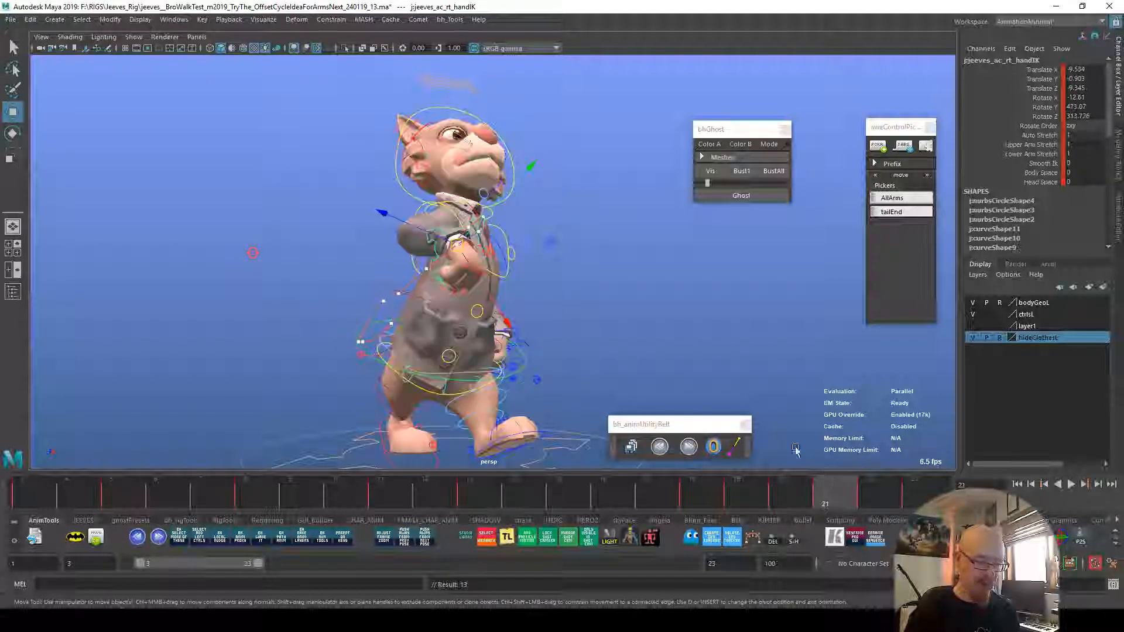
{"action": "left_click_drag", "start_coordinate": [623, 293], "coordinate": [648, 334], "text": "alt"}
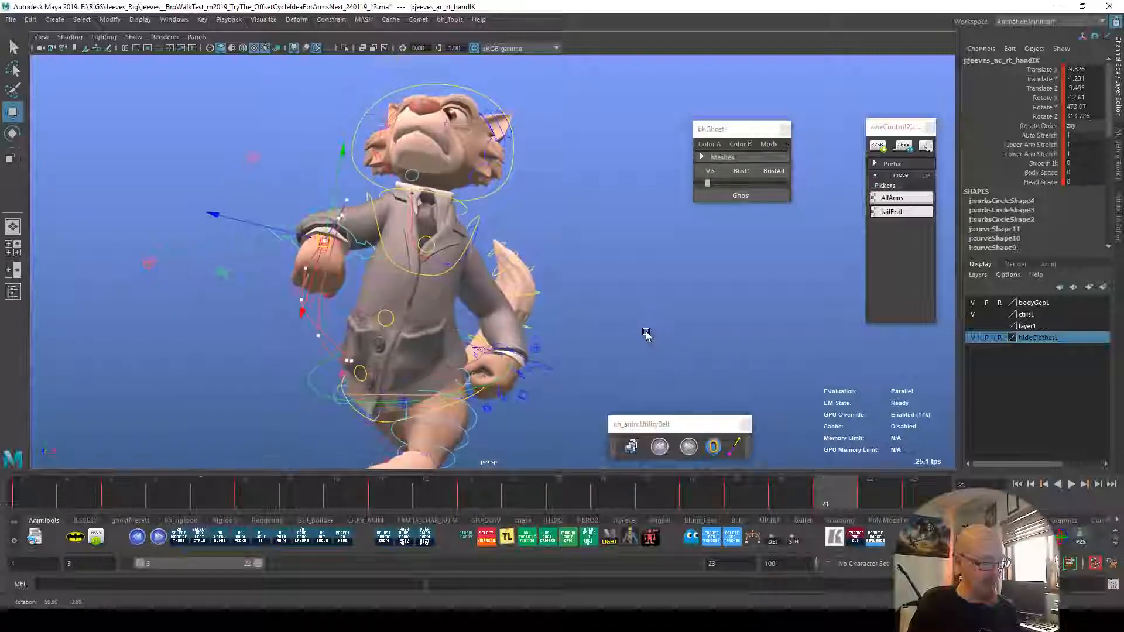
{"action": "left_click_drag", "start_coordinate": [326, 247], "coordinate": [327, 244]}
Step: Rotate the right hand IK control at frame 23 to about 28.3, 522.4, 416.2
{"action": "left_click", "coordinate": [928, 487]}
{"action": "left_click", "coordinate": [839, 490]}
{"action": "left_click_drag", "start_coordinate": [860, 490], "coordinate": [911, 492]}
{"action": "key", "text": "e"}
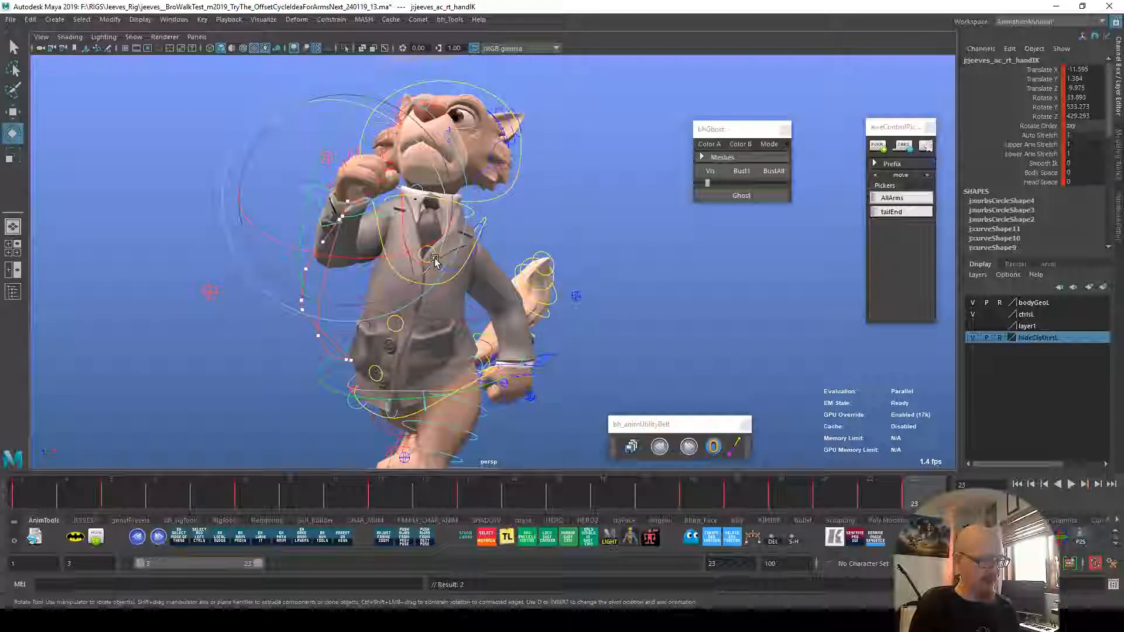
{"action": "left_click_drag", "start_coordinate": [453, 228], "coordinate": [436, 278], "text": "alt"}
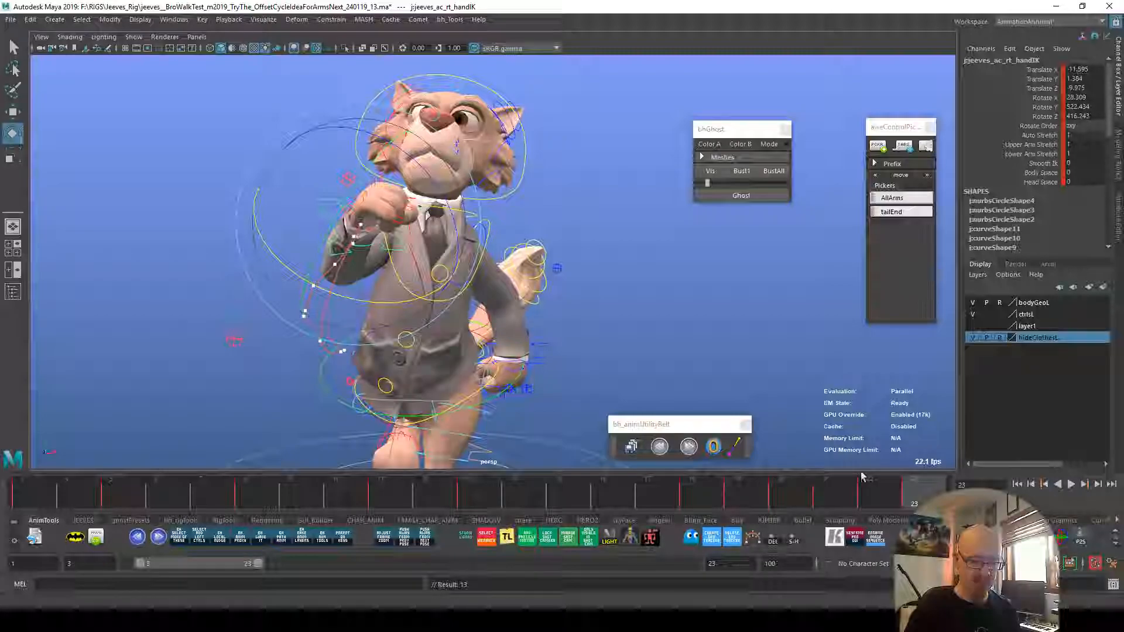
Step: Rotate the right hand IK control at frame 5 to about 33.9, 212.9, 69.7 and scrub frames 3 to 5
{"action": "left_click_drag", "start_coordinate": [42, 499], "coordinate": [111, 498]}
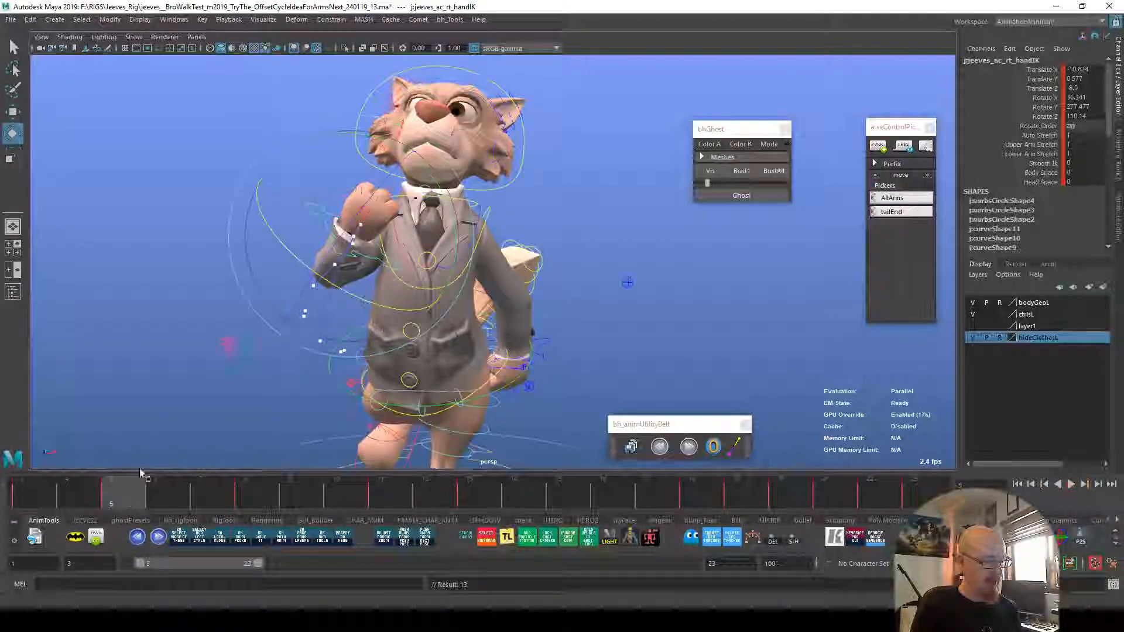
{"action": "left_click_drag", "start_coordinate": [396, 309], "coordinate": [386, 309]}
{"action": "left_click_drag", "start_coordinate": [70, 494], "coordinate": [111, 501]}
{"action": "left_click_drag", "start_coordinate": [408, 286], "coordinate": [360, 299]}
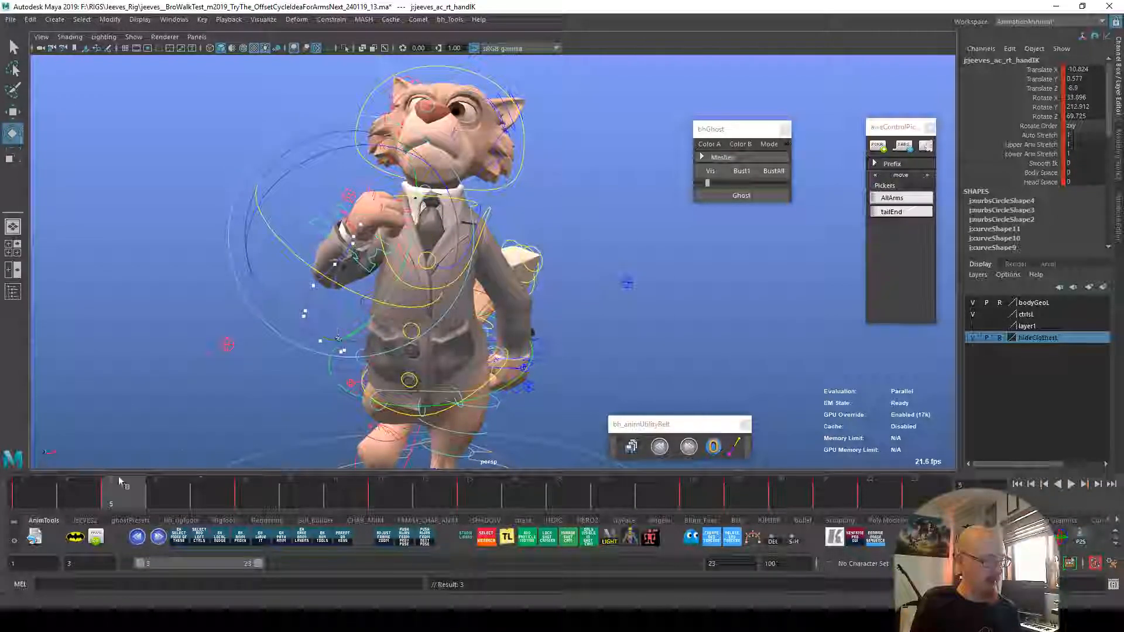
{"action": "left_click", "coordinate": [37, 502]}
{"action": "left_click_drag", "start_coordinate": [37, 498], "coordinate": [120, 498]}
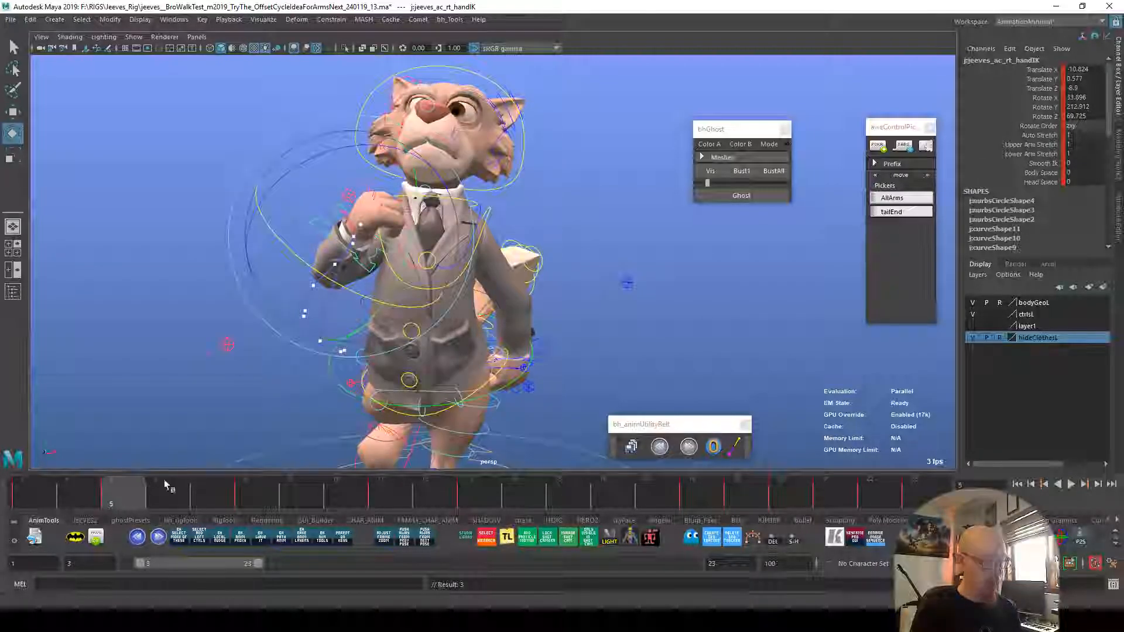
Step: Apply an Euler filter to the right hand IK control's curves in the Graph Editor, minimize the editor and play the cycle
{"action": "key", "text": "ctrl+g"}
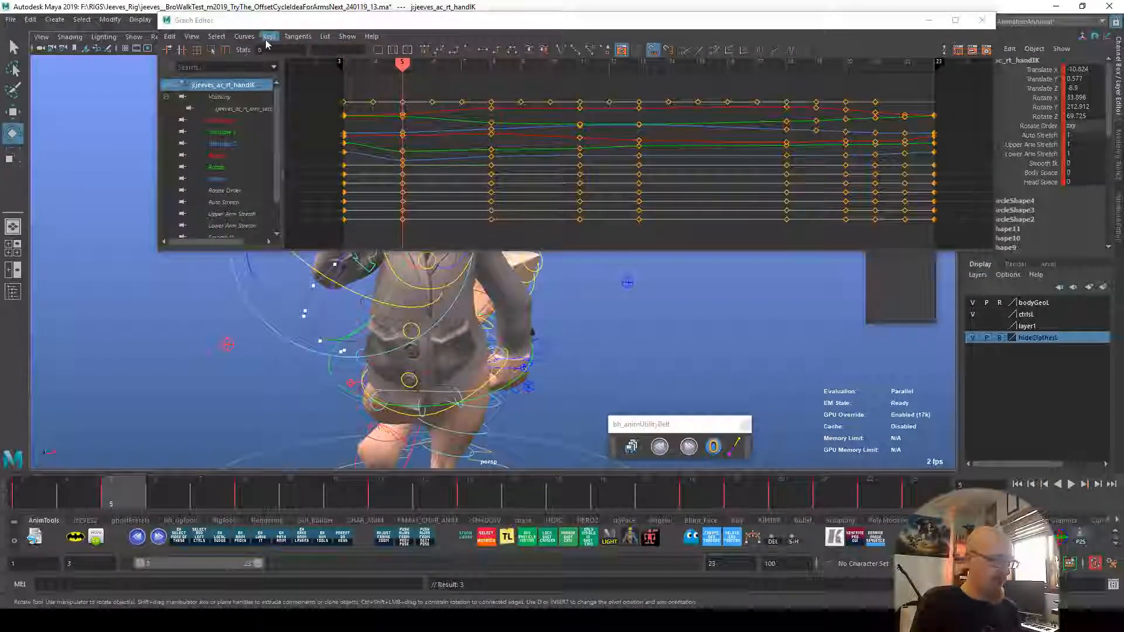
{"action": "left_click", "coordinate": [243, 37]}
{"action": "left_click", "coordinate": [298, 209]}
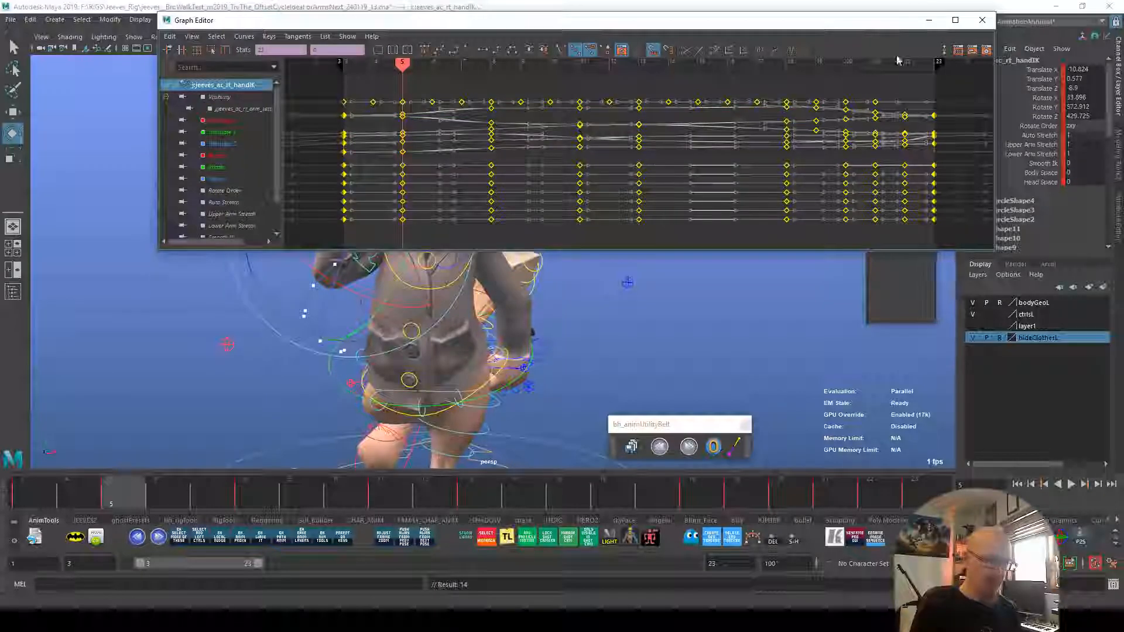
{"action": "left_click", "coordinate": [930, 21]}
{"action": "key", "text": "alt+v"}
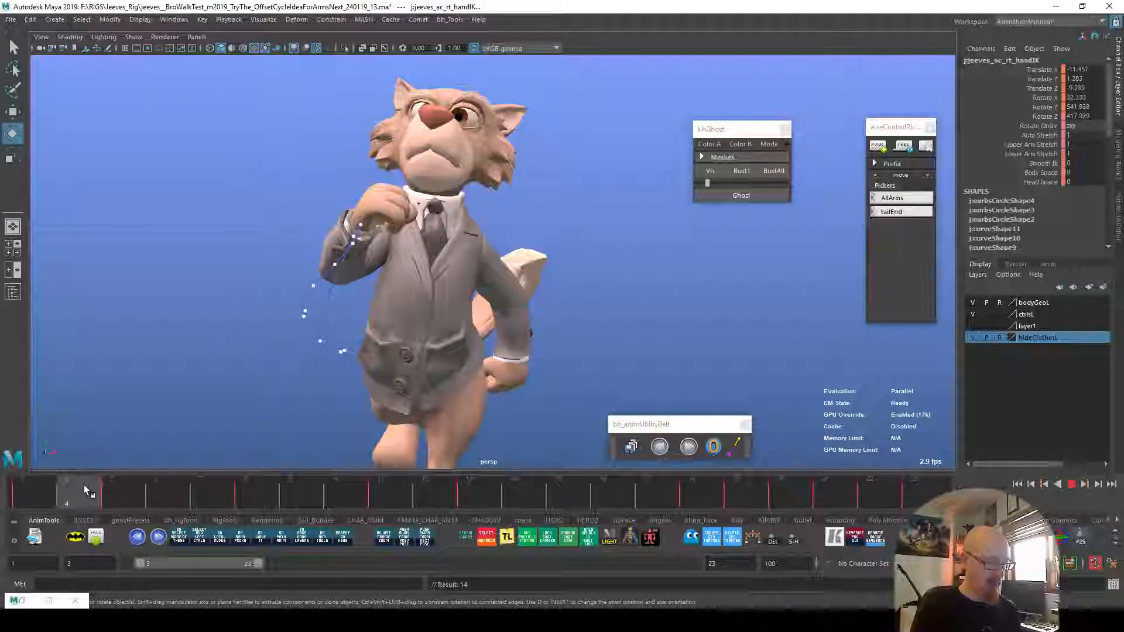
Step: Rotate the right hand IK control at frame 7 to about 40.4, 611.3, 530.0 and nudge its position
{"action": "left_click", "coordinate": [206, 500]}
{"action": "left_click_drag", "start_coordinate": [410, 365], "coordinate": [405, 371]}
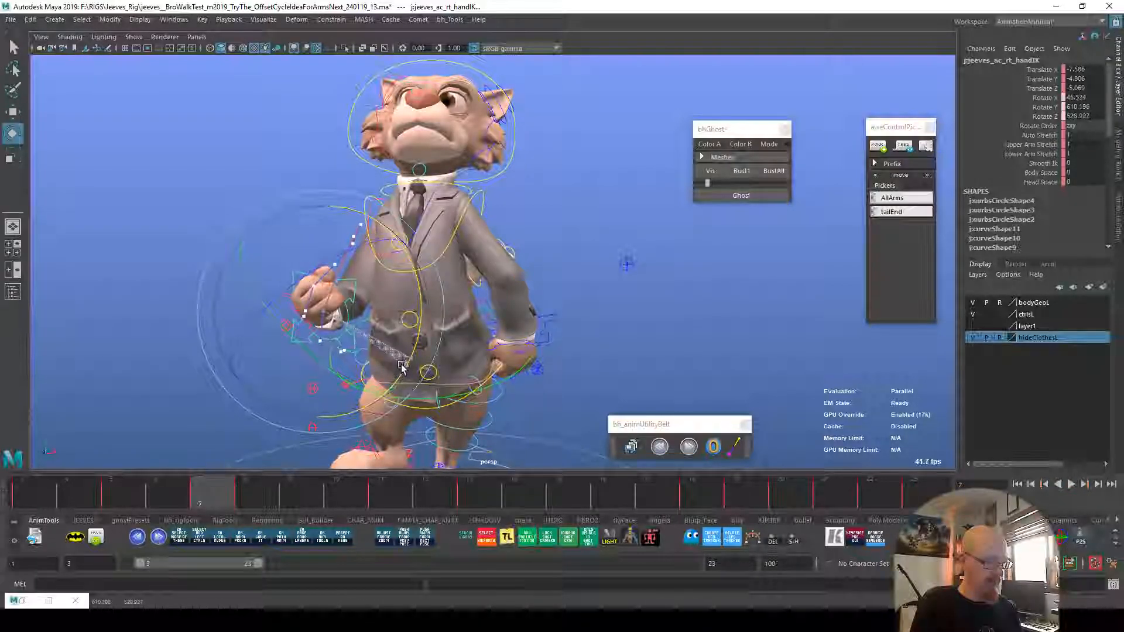
{"action": "key", "text": "w"}
{"action": "left_click_drag", "start_coordinate": [325, 314], "coordinate": [330, 316]}
{"action": "key", "text": "e"}
{"action": "left_click_drag", "start_coordinate": [410, 355], "coordinate": [404, 364]}
Step: Check the arc from the side and move the right hand IK control at frame 6 to about -9.7, -1.6, -7.8
{"action": "key", "text": "alt+v"}
{"action": "left_click_drag", "start_coordinate": [315, 335], "coordinate": [604, 387]}
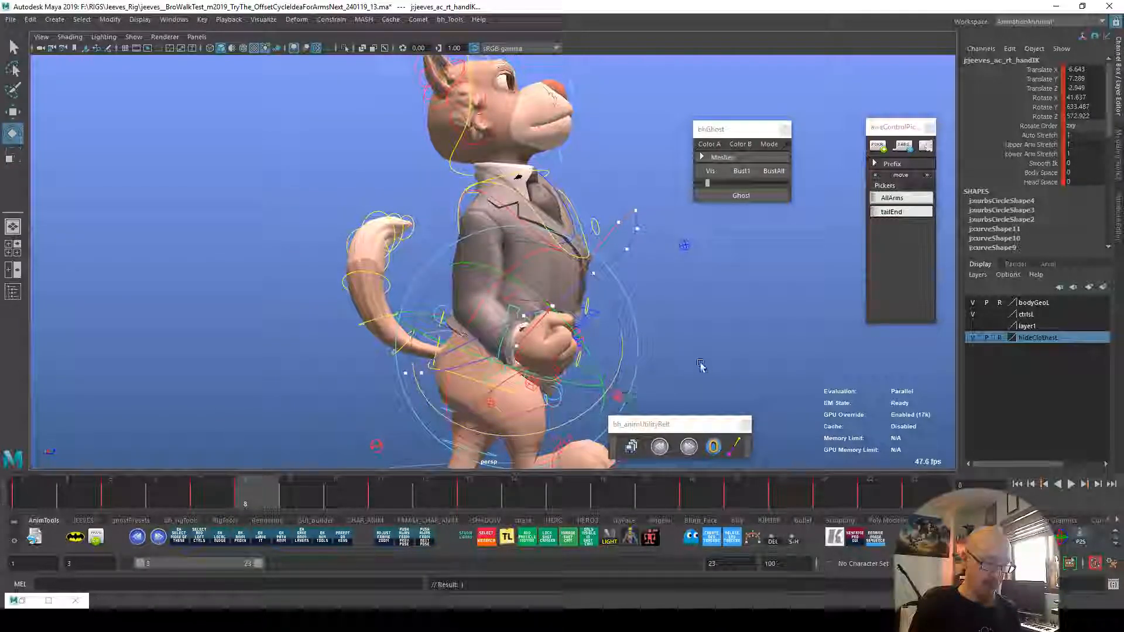
{"action": "key", "text": "alt+v"}
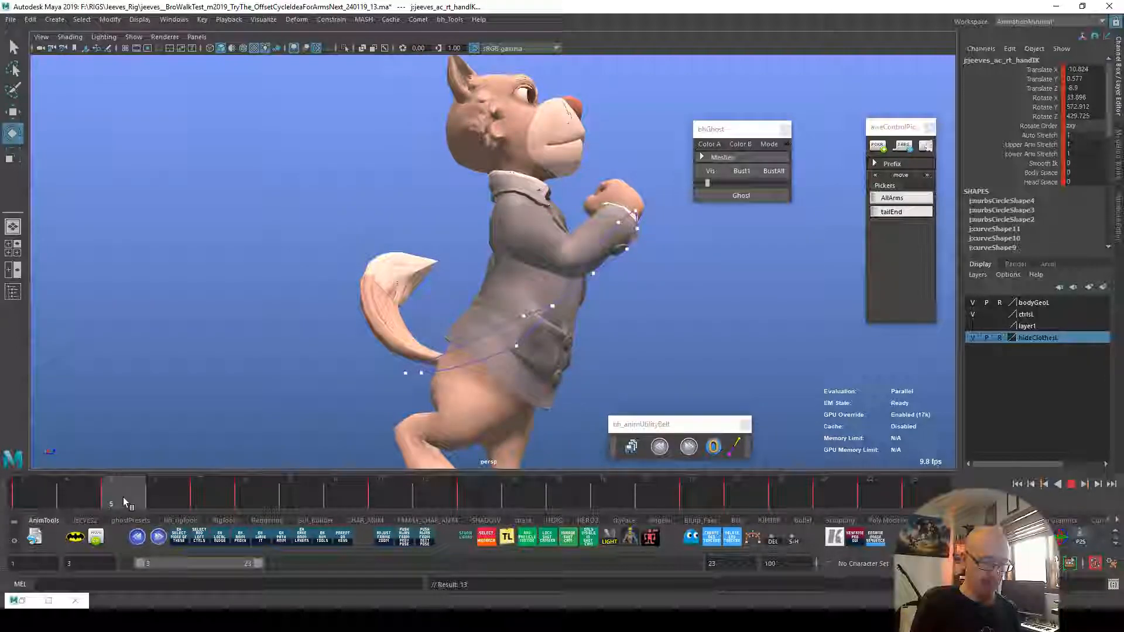
{"action": "key", "text": "alt+v"}
{"action": "key", "text": "w"}
{"action": "left_click_drag", "start_coordinate": [613, 261], "coordinate": [614, 266]}
{"action": "scroll", "coordinate": [613, 269], "scroll_direction": "up", "scroll_amount": 5}
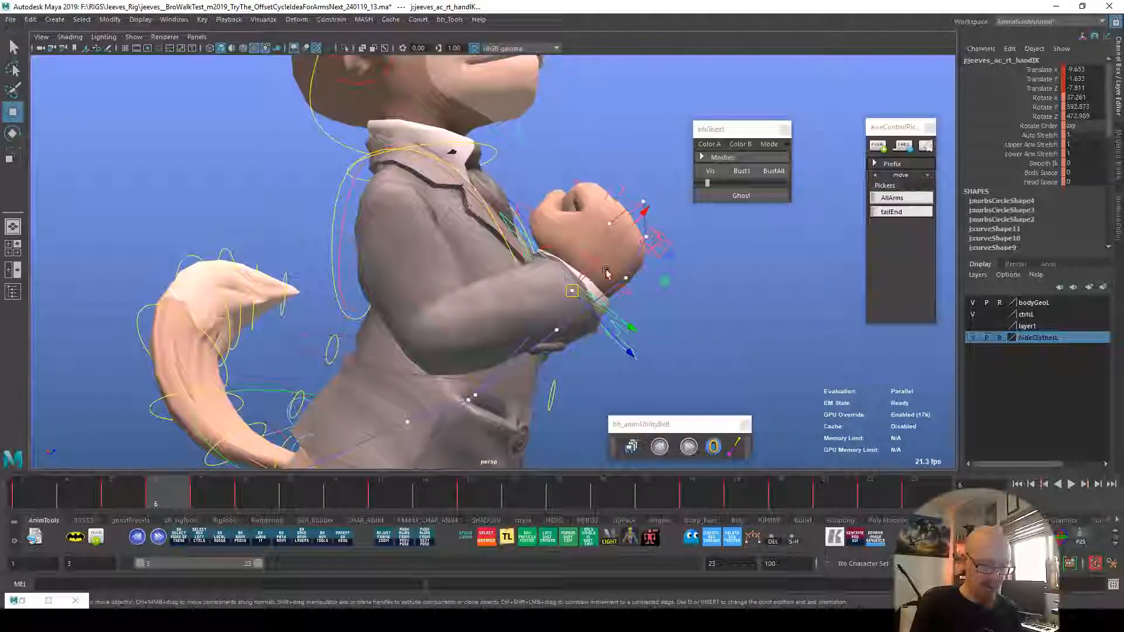
Step: Move the right hand IK control at frame 4 to about -11.35, 1.2, -9.5, placing the bhGhost window clear of the hand
{"action": "mouse_move", "coordinate": [714, 349]}
{"action": "left_mouse_down", "text": "alt"}
{"action": "mouse_move", "coordinate": [739, 345]}
{"action": "mouse_move", "coordinate": [711, 369]}
{"action": "left_mouse_up", "text": "alt"}
{"action": "left_click_drag", "start_coordinate": [33, 504], "coordinate": [99, 507]}
{"action": "left_click_drag", "start_coordinate": [667, 196], "coordinate": [661, 194]}
{"action": "left_click_drag", "start_coordinate": [742, 132], "coordinate": [815, 145]}
{"action": "left_click", "coordinate": [41, 490]}
{"action": "left_click", "coordinate": [64, 492]}
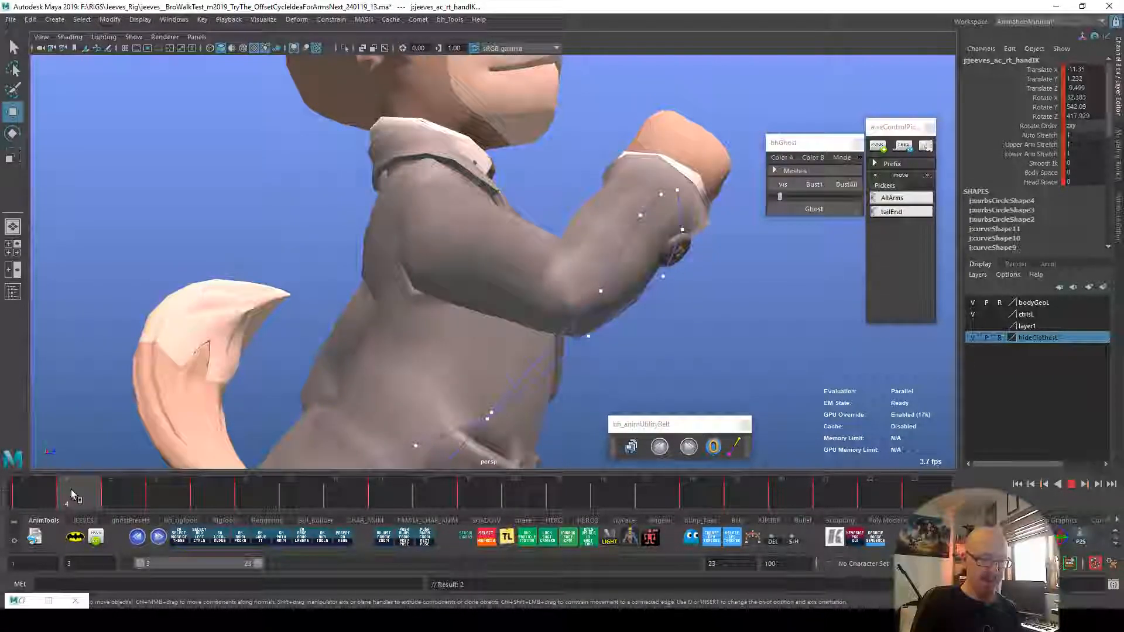
{"action": "key", "text": "alt+v"}
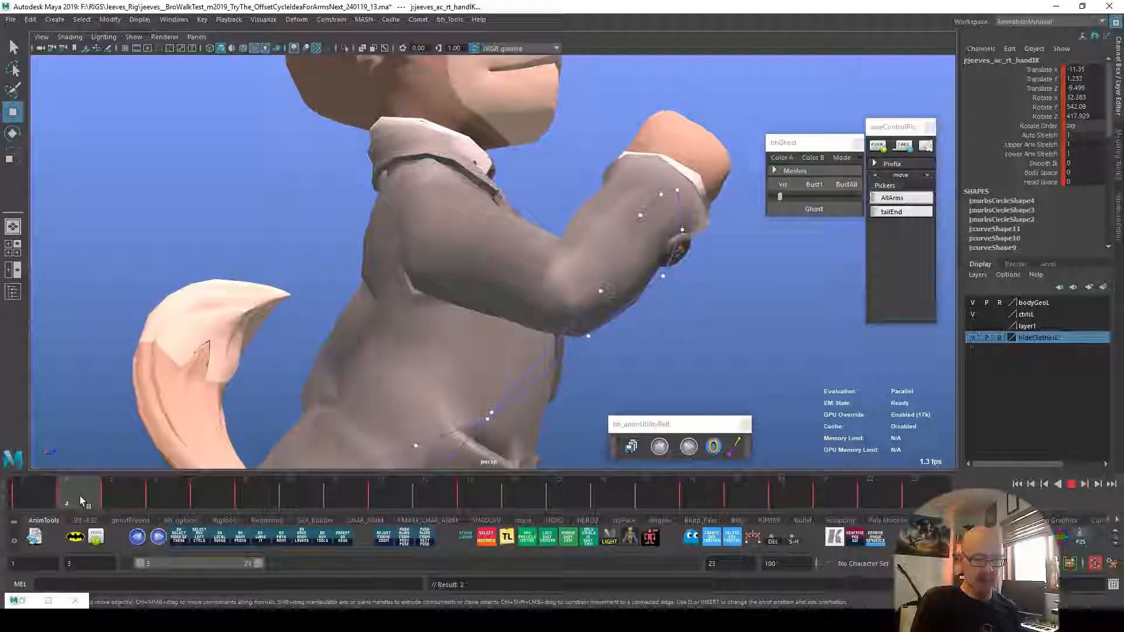
Step: Nudge the right hand IK control to about -10.8, 0.6, -8.9 at frame 5 and about -9.7, -1.6, -7.9 at frame 6
{"action": "left_click", "coordinate": [136, 498]}
{"action": "left_click_drag", "start_coordinate": [639, 213], "coordinate": [638, 213]}
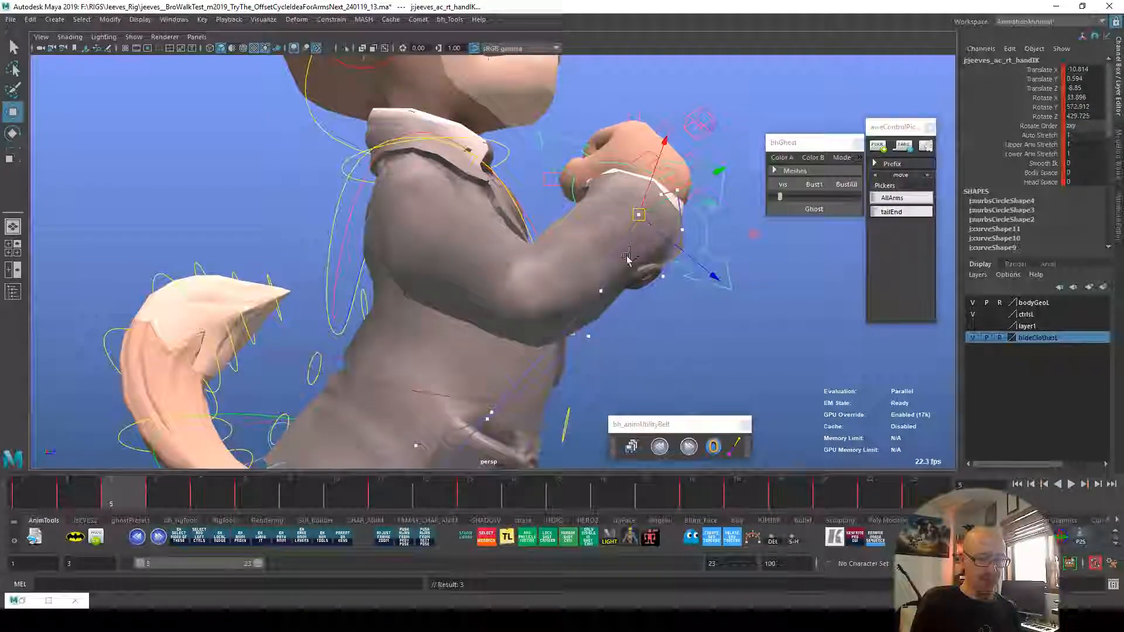
{"action": "left_click", "coordinate": [163, 501]}
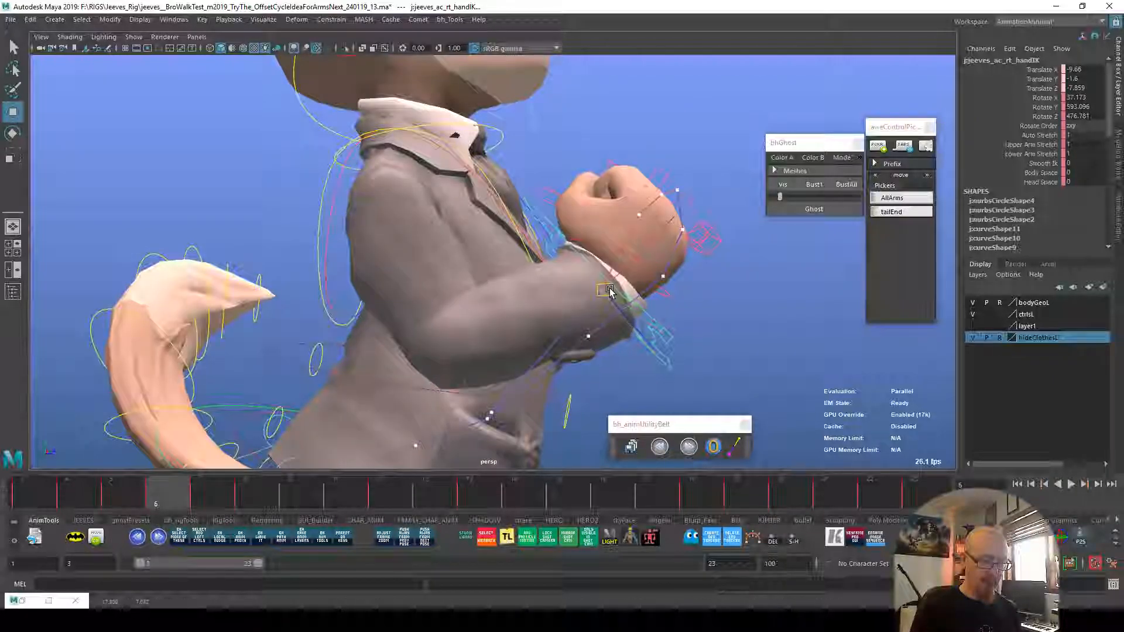
{"action": "right_click_drag", "start_coordinate": [642, 292], "coordinate": [295, 316], "text": "alt"}
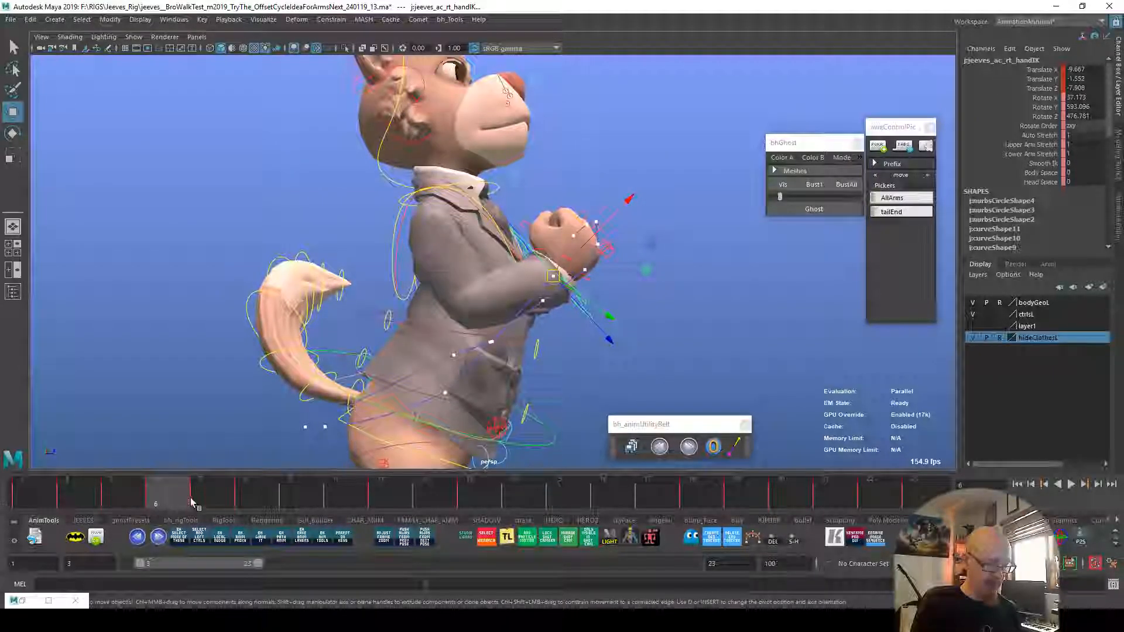
Step: Move the right hand IK control at frame 7 to about -7.9, -4.7, -6.0 and rotate it to about 37.8, 614.6, 527.6
{"action": "left_click", "coordinate": [193, 501]}
{"action": "left_click_drag", "start_coordinate": [492, 341], "coordinate": [510, 347]}
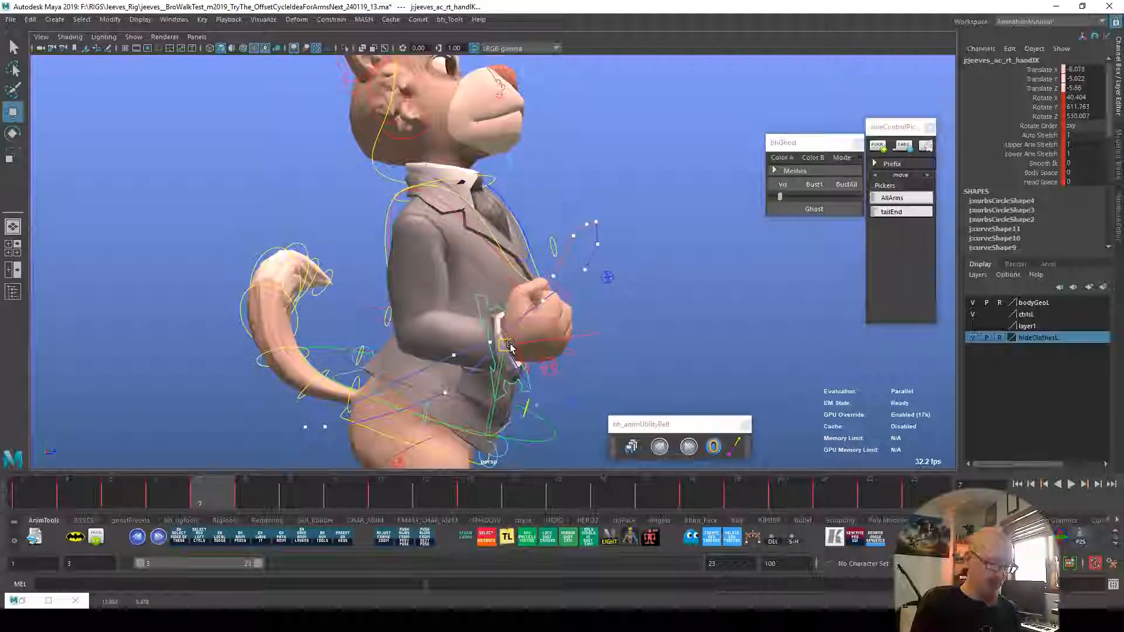
{"action": "left_click", "coordinate": [272, 484]}
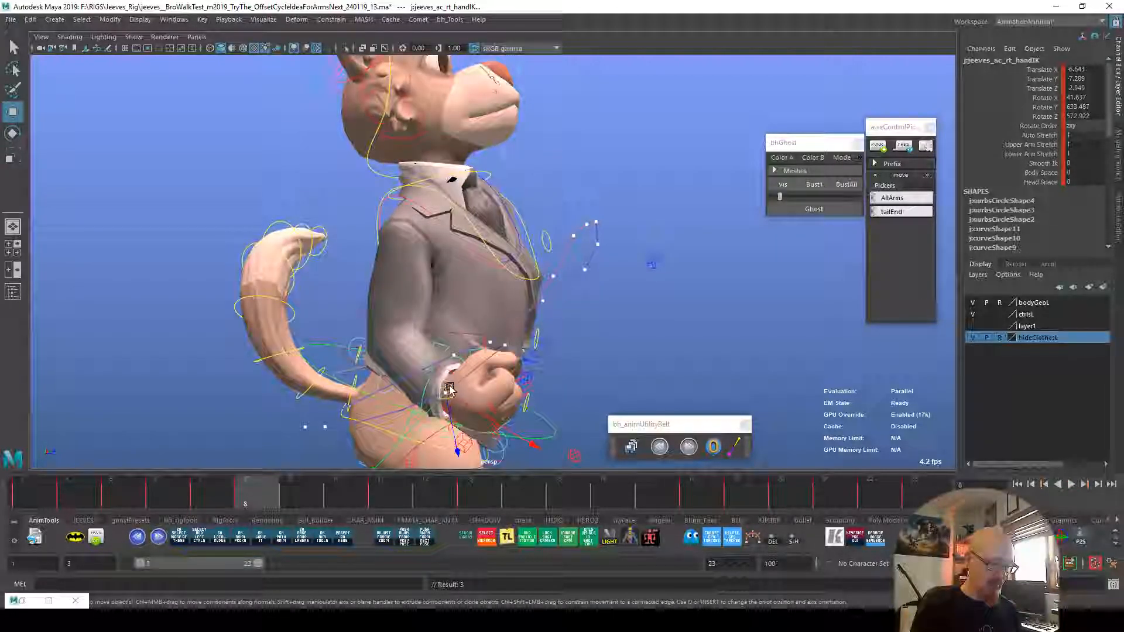
{"action": "left_click_drag", "start_coordinate": [252, 493], "coordinate": [226, 502]}
{"action": "left_click_drag", "start_coordinate": [502, 339], "coordinate": [526, 342]}
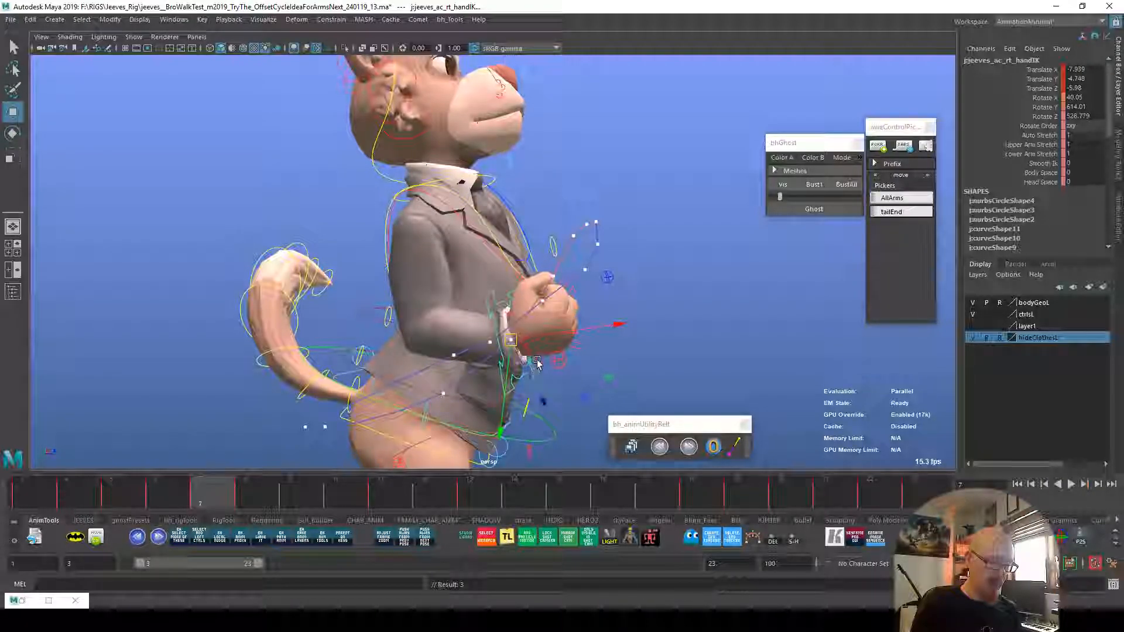
{"action": "key", "text": "e"}
{"action": "left_click_drag", "start_coordinate": [495, 415], "coordinate": [553, 413]}
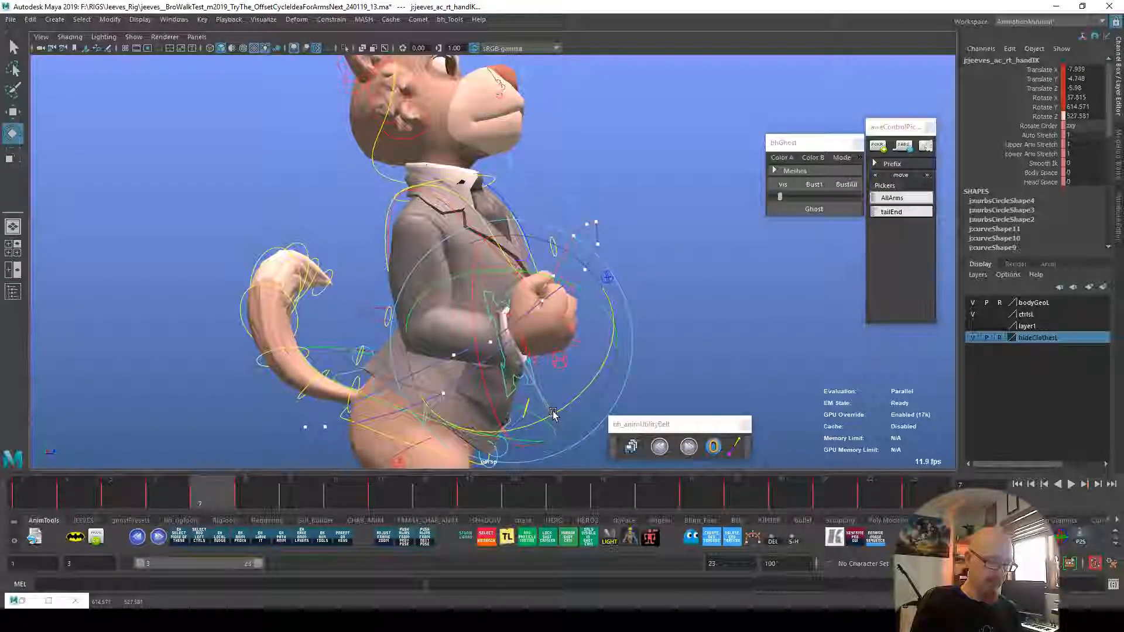
Step: Move the right hand IK control at frame 6 to about -9.6, -1.4, -8.1 and play back the walk cycle
{"action": "left_click", "coordinate": [158, 495]}
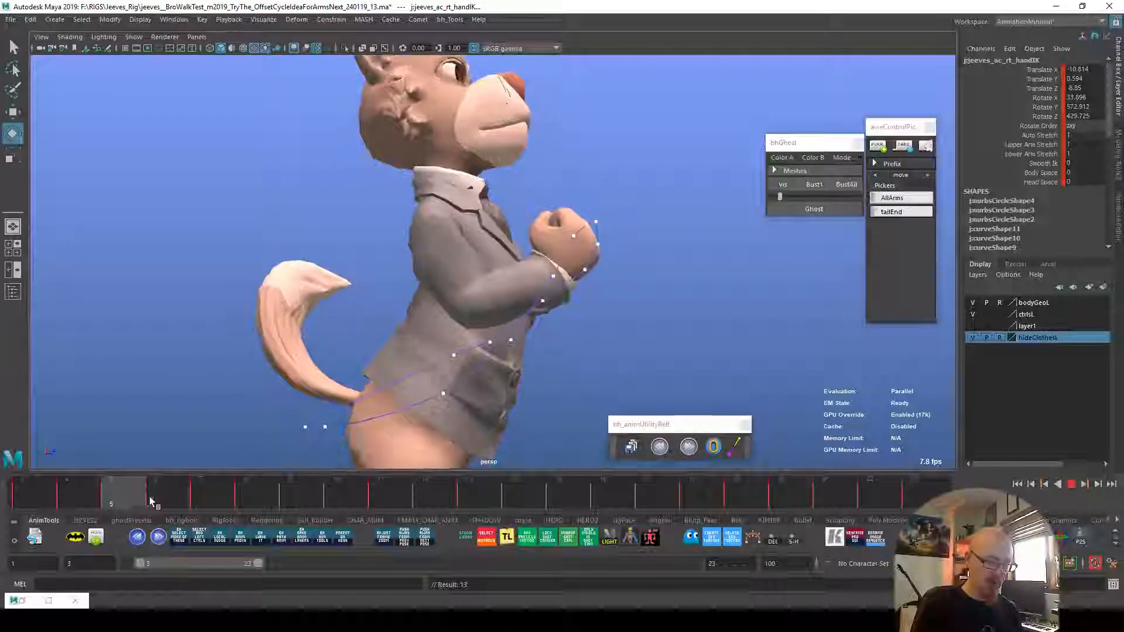
{"action": "key", "text": "w"}
{"action": "left_click_drag", "start_coordinate": [558, 281], "coordinate": [555, 278]}
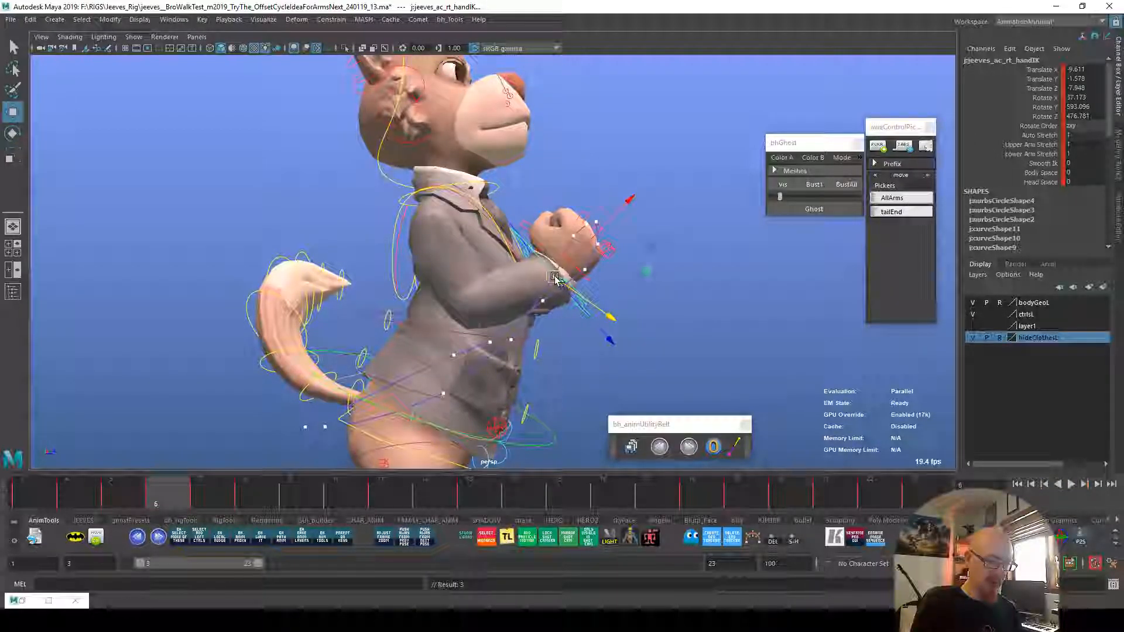
{"action": "left_click_drag", "start_coordinate": [701, 297], "coordinate": [682, 351], "text": "alt"}
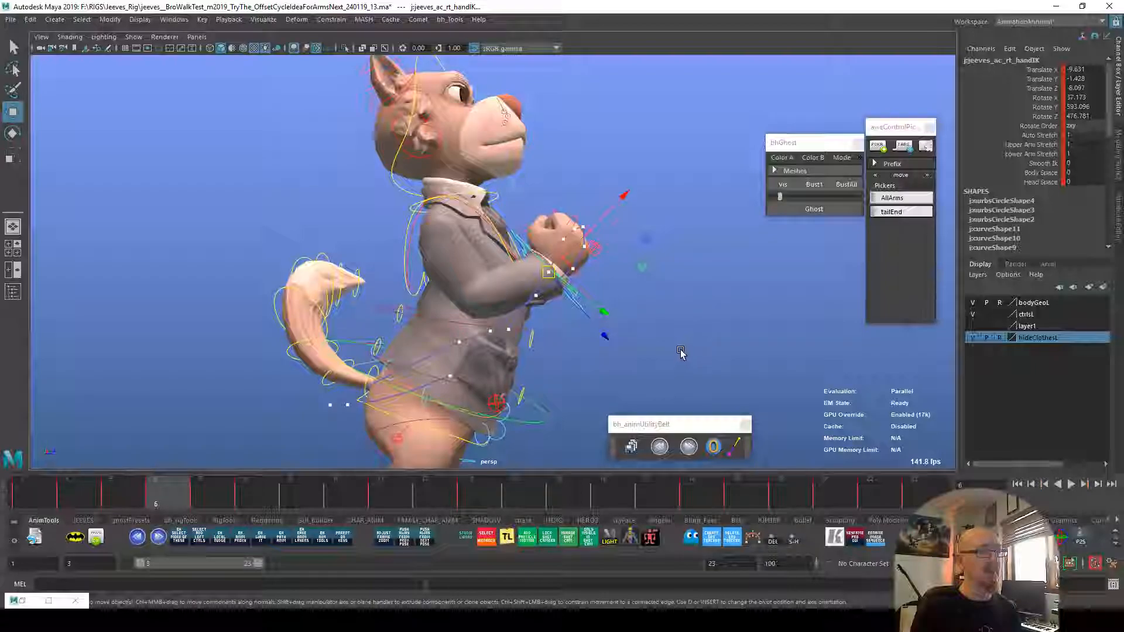
{"action": "key", "text": "alt+v"}
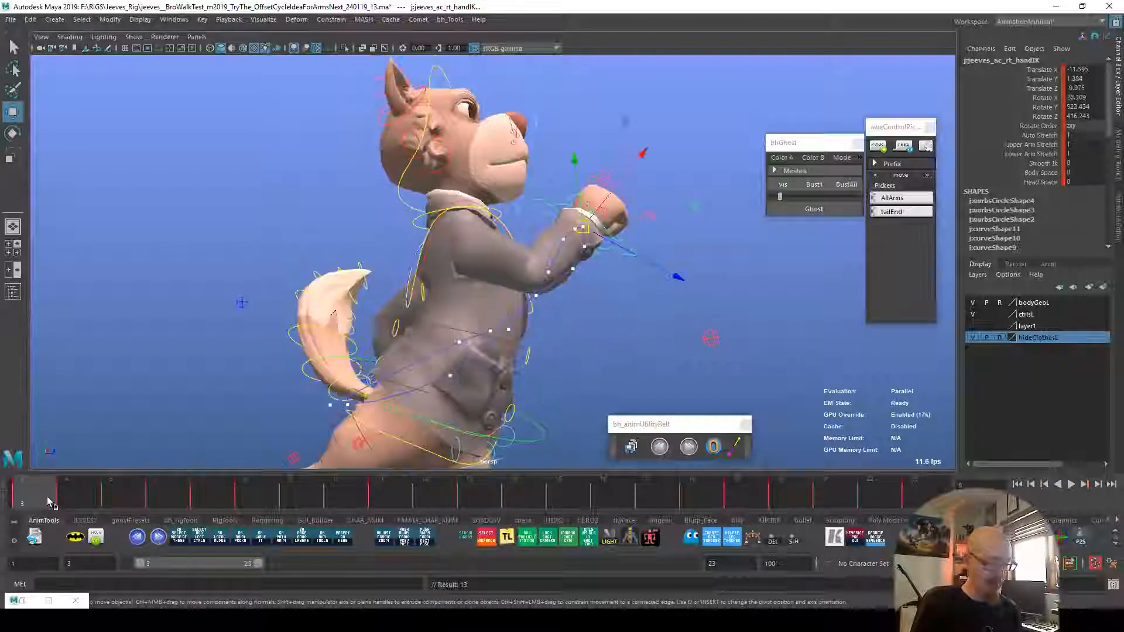
{"action": "scroll", "coordinate": [494, 389], "scroll_direction": "down", "scroll_amount": 4}
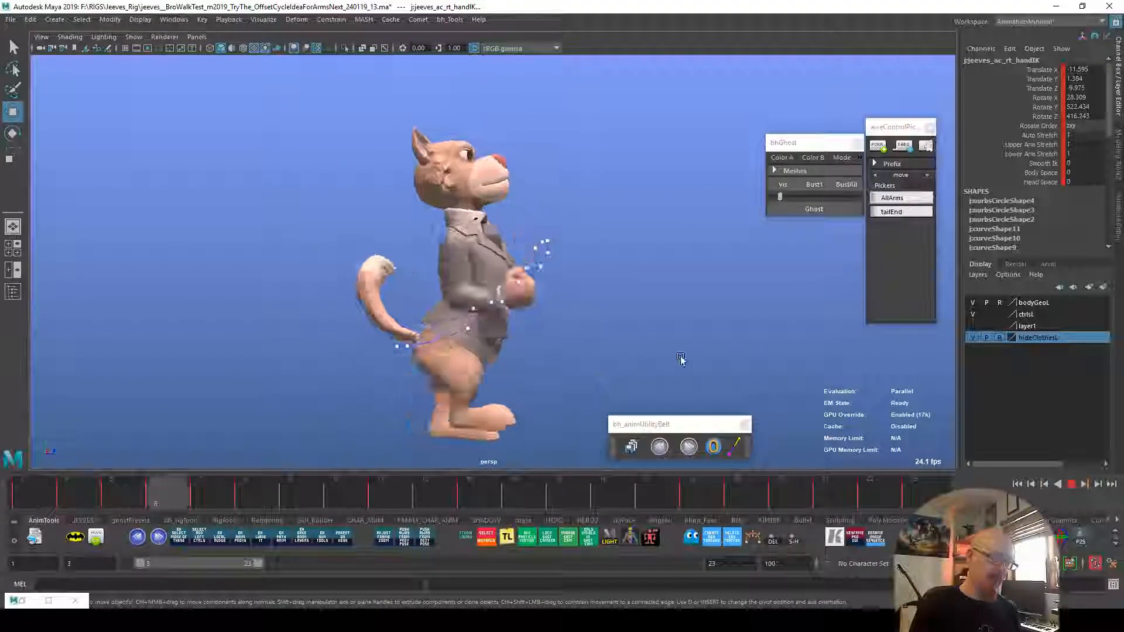
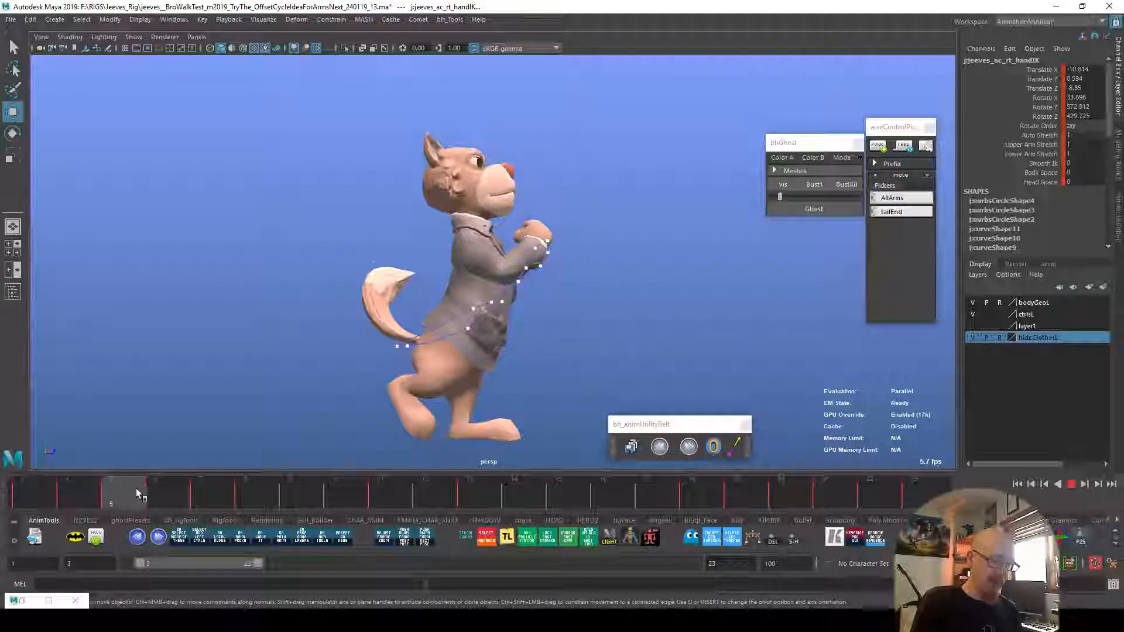
Step: Rotate the right hand IK control at frame 5 to about 35.8, 572.7, 444.9, key it and play the cycle
{"action": "left_click_drag", "start_coordinate": [57, 494], "coordinate": [113, 490]}
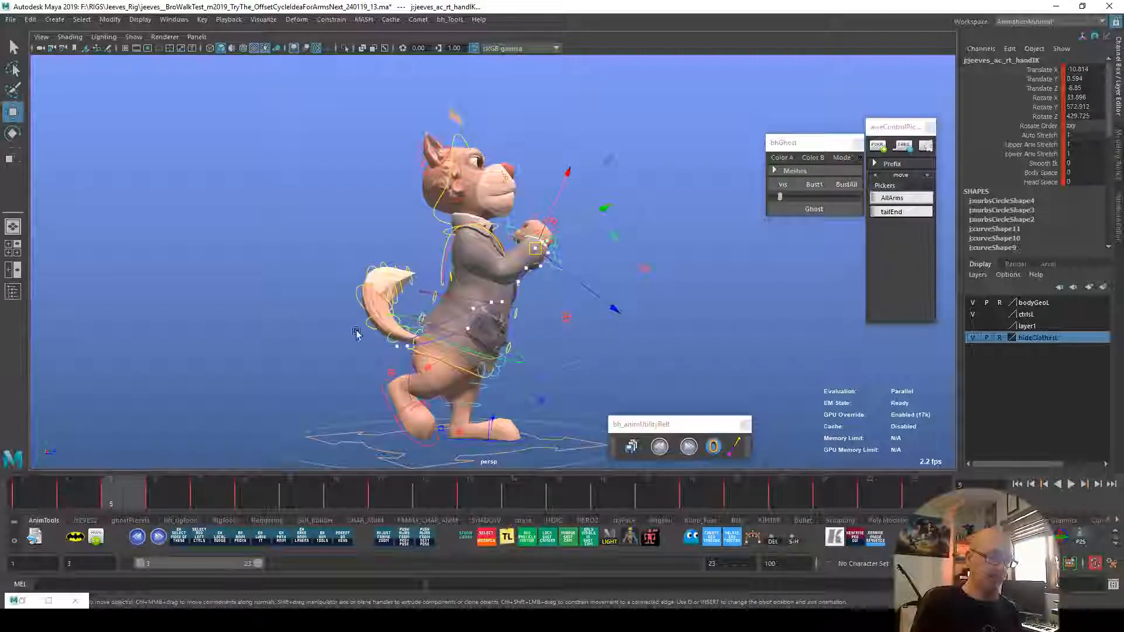
{"action": "key", "text": "e"}
{"action": "key", "text": "s"}
{"action": "left_click_drag", "start_coordinate": [510, 338], "coordinate": [501, 347]}
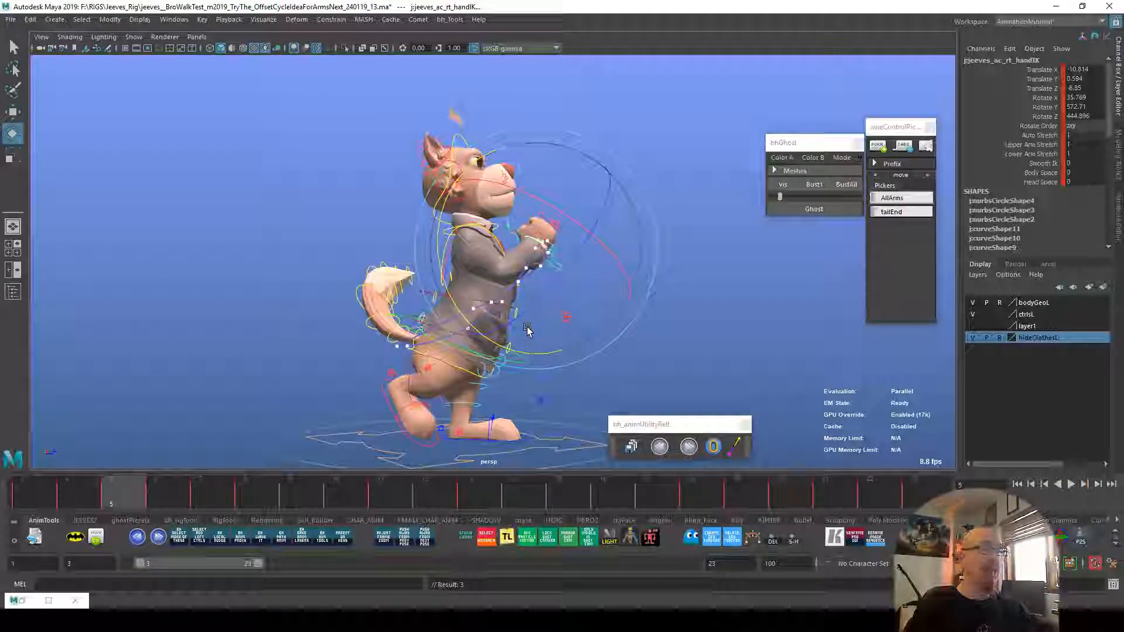
{"action": "key", "text": "alt+v"}
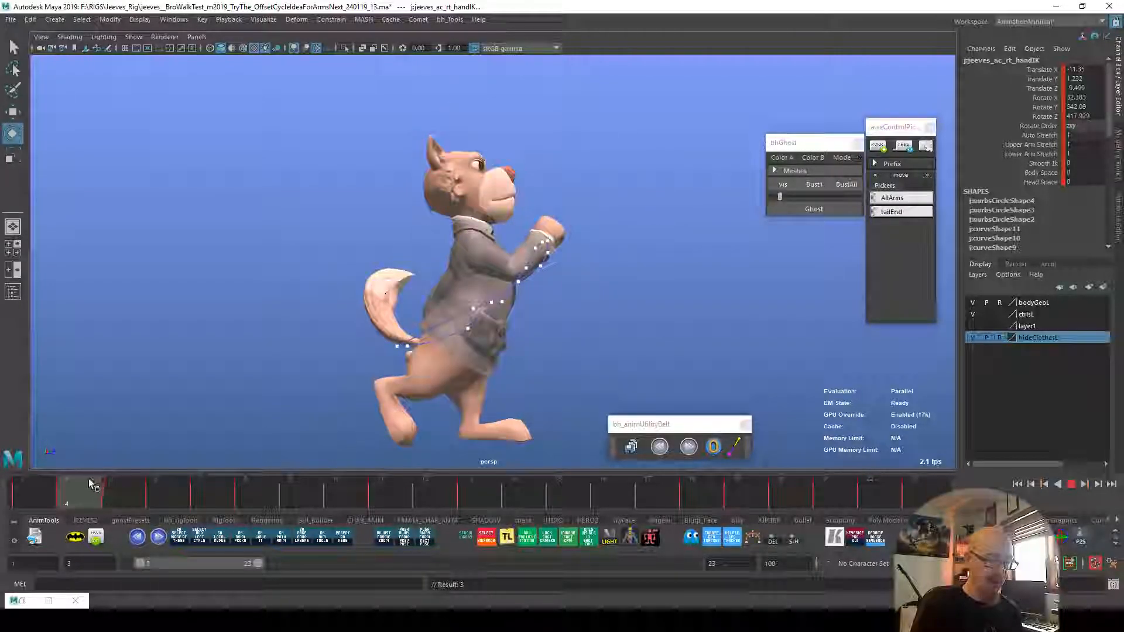
Step: Nudge the right hand IK control's pose forward by 50% at frame 9 and review the walk in playback from the side
{"action": "mouse_move", "coordinate": [132, 476]}
{"action": "left_mouse_down"}
{"action": "mouse_move", "coordinate": [191, 469]}
{"action": "mouse_move", "coordinate": [64, 471]}
{"action": "mouse_move", "coordinate": [222, 486]}
{"action": "mouse_move", "coordinate": [796, 495]}
{"action": "mouse_move", "coordinate": [263, 497]}
{"action": "mouse_move", "coordinate": [247, 520]}
{"action": "mouse_move", "coordinate": [307, 504]}
{"action": "mouse_move", "coordinate": [207, 504]}
{"action": "mouse_move", "coordinate": [296, 501]}
{"action": "left_mouse_up"}
{"action": "key", "text": "w"}
{"action": "left_click", "coordinate": [688, 446]}
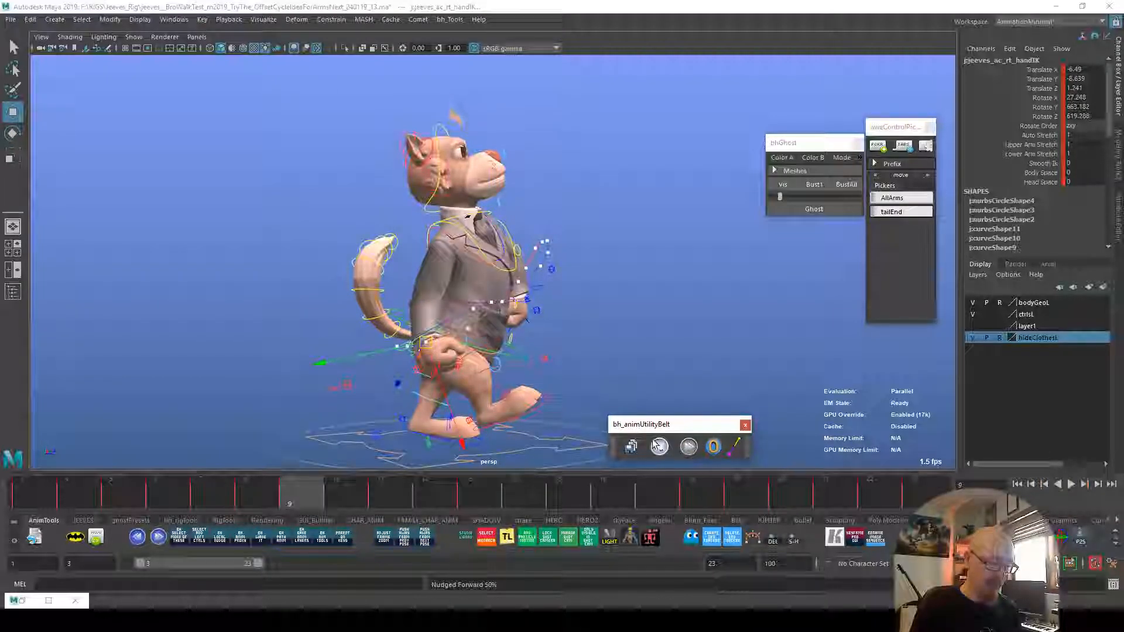
{"action": "key", "text": "e"}
{"action": "key", "text": "alt+v"}
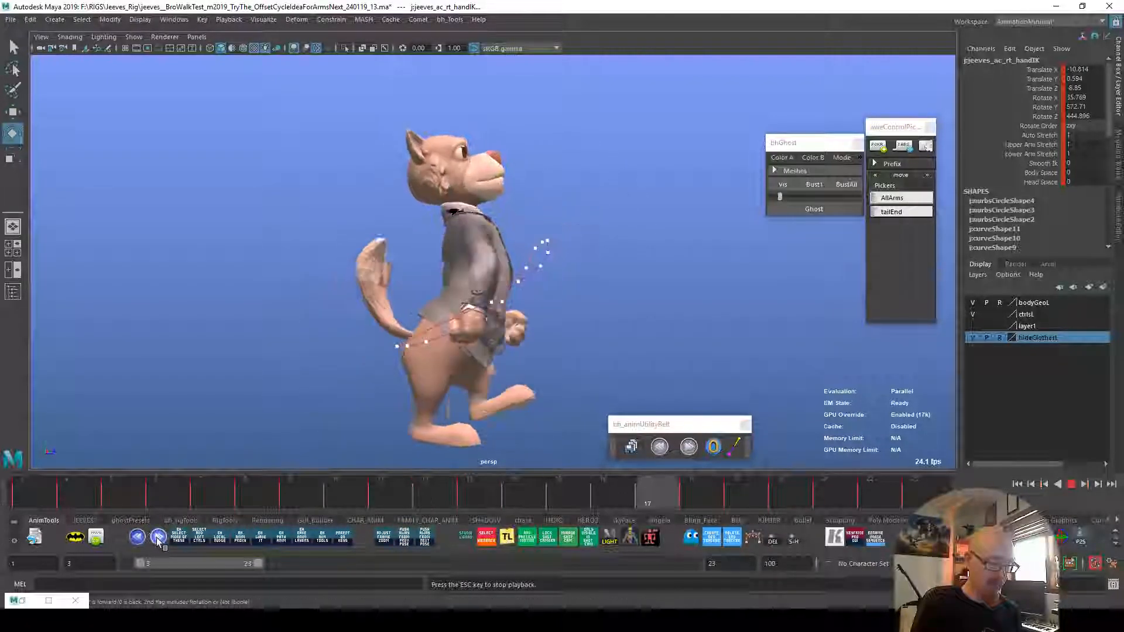
{"action": "right_click_drag", "start_coordinate": [690, 326], "coordinate": [815, 356], "text": "alt"}
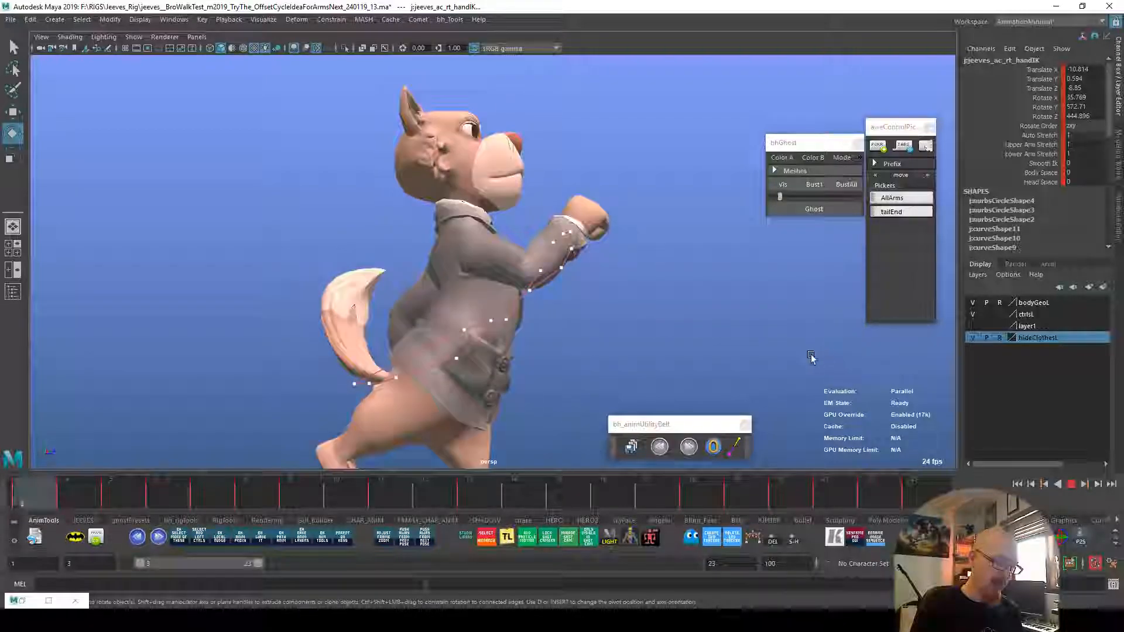
{"action": "middle_click_drag", "start_coordinate": [815, 356], "coordinate": [742, 377], "text": "alt"}
{"action": "key", "text": "Escape"}
Step: Move the right hand IK control at frame 7 to about -8.0, -4.6, -6.4 and review the motion in playback
{"action": "mouse_move", "coordinate": [212, 502]}
{"action": "left_mouse_down"}
{"action": "mouse_move", "coordinate": [153, 500]}
{"action": "mouse_move", "coordinate": [212, 496]}
{"action": "left_mouse_up"}
{"action": "key", "text": "w"}
{"action": "left_click_drag", "start_coordinate": [509, 323], "coordinate": [517, 322]}
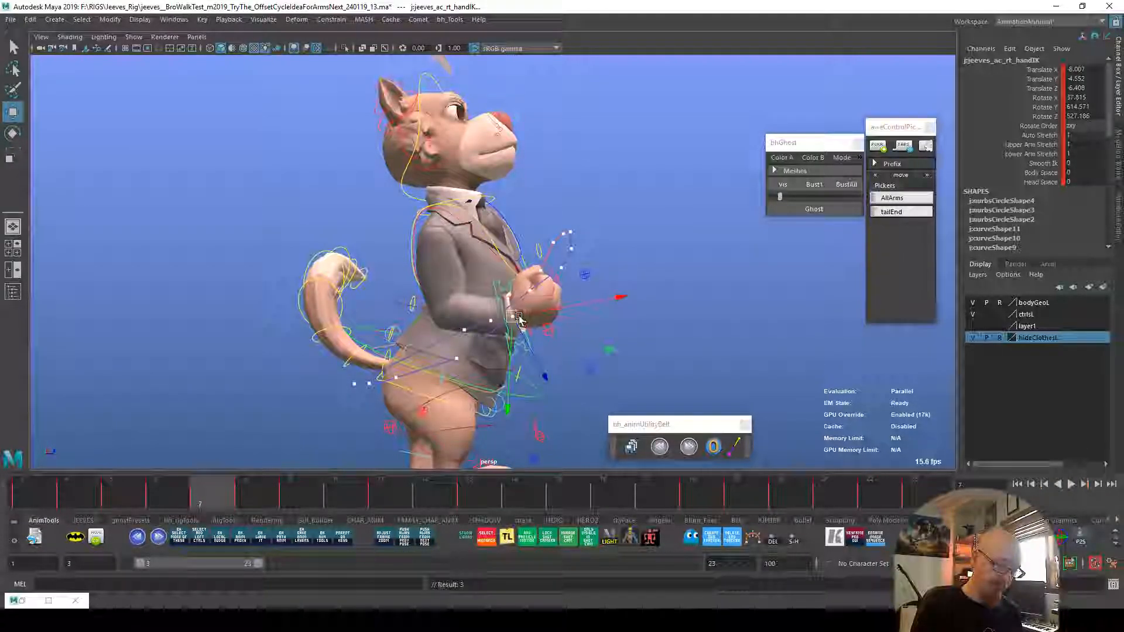
{"action": "key", "text": "alt+v"}
{"action": "key", "text": "alt+v"}
Step: At frame 8, key the right hand IK control at about -7.1, -7.2, -2.8 with rotation about 32.9, 643.9, 583.4
{"action": "left_click", "coordinate": [257, 504]}
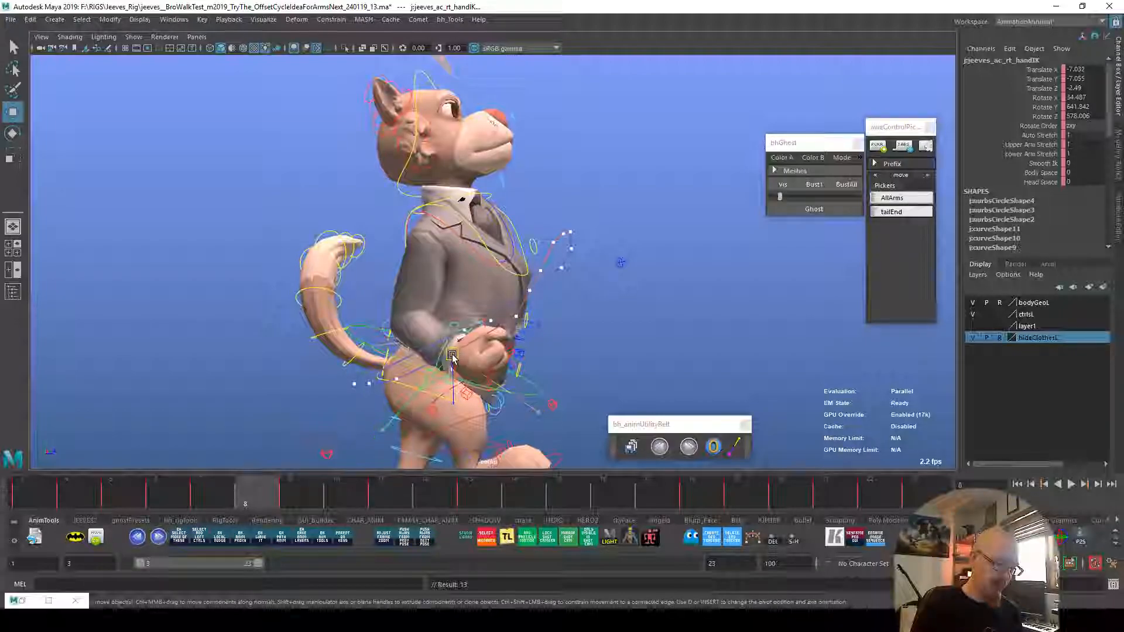
{"action": "key", "text": "e"}
{"action": "left_click_drag", "start_coordinate": [517, 421], "coordinate": [492, 380]}
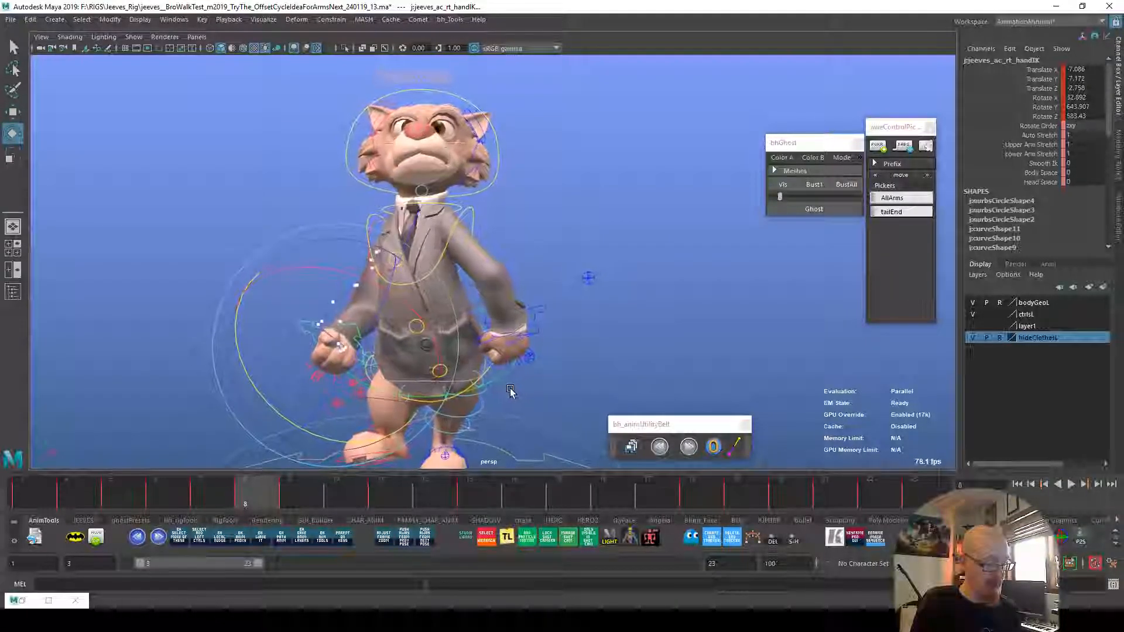
{"action": "key", "text": "s"}
{"action": "left_click_drag", "start_coordinate": [220, 500], "coordinate": [271, 495]}
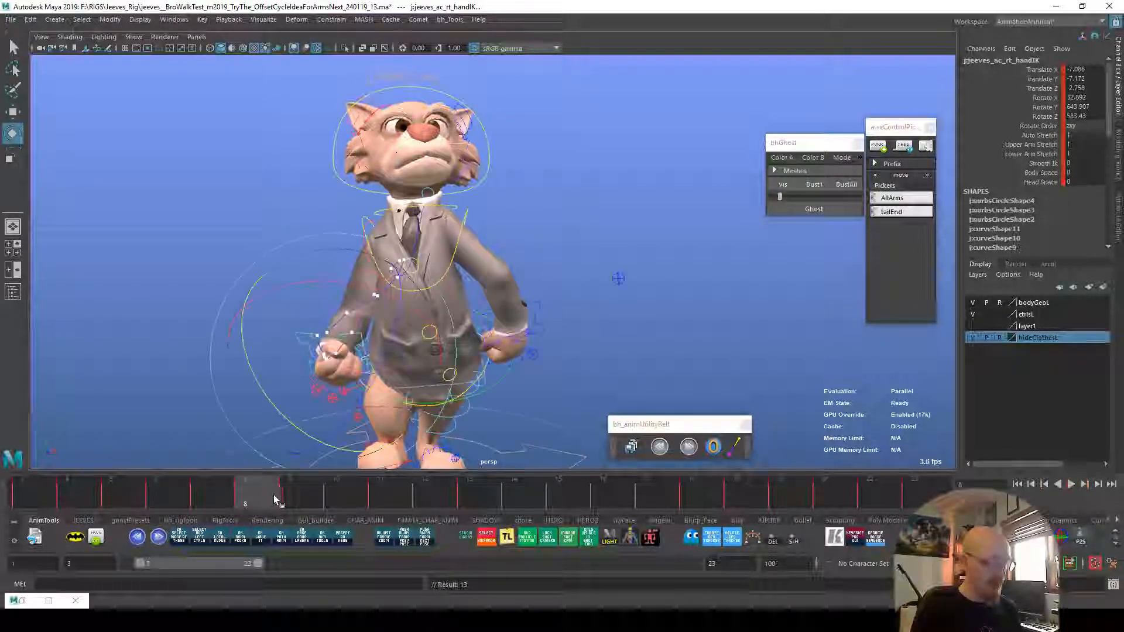
{"action": "right_click", "coordinate": [403, 496]}
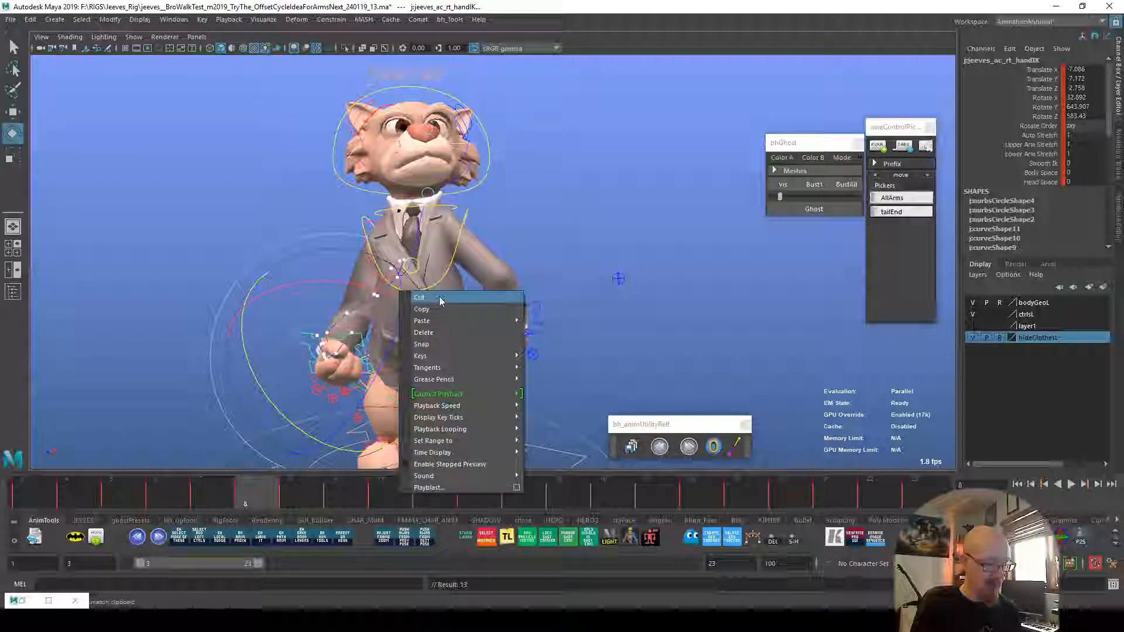
{"action": "left_click", "coordinate": [674, 310]}
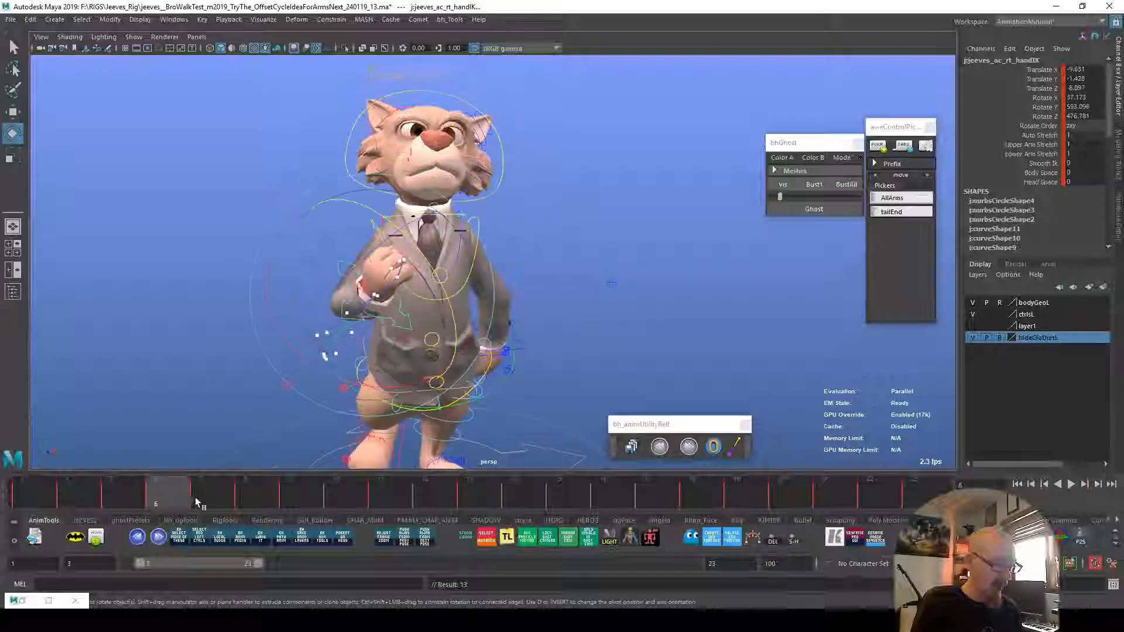
Step: Check the hand's arc from the front and move the right hand IK control at frame 18 to about -5.8 in X and -3.7 in Z
{"action": "mouse_move", "coordinate": [222, 489]}
{"action": "left_mouse_down"}
{"action": "mouse_move", "coordinate": [331, 507]}
{"action": "mouse_move", "coordinate": [487, 498]}
{"action": "left_mouse_up"}
{"action": "left_click_drag", "start_coordinate": [623, 505], "coordinate": [623, 505]}
{"action": "right_click_drag", "start_coordinate": [594, 328], "coordinate": [675, 459], "text": "alt"}
{"action": "left_click_drag", "start_coordinate": [635, 493], "coordinate": [709, 488]}
{"action": "key", "text": "w"}
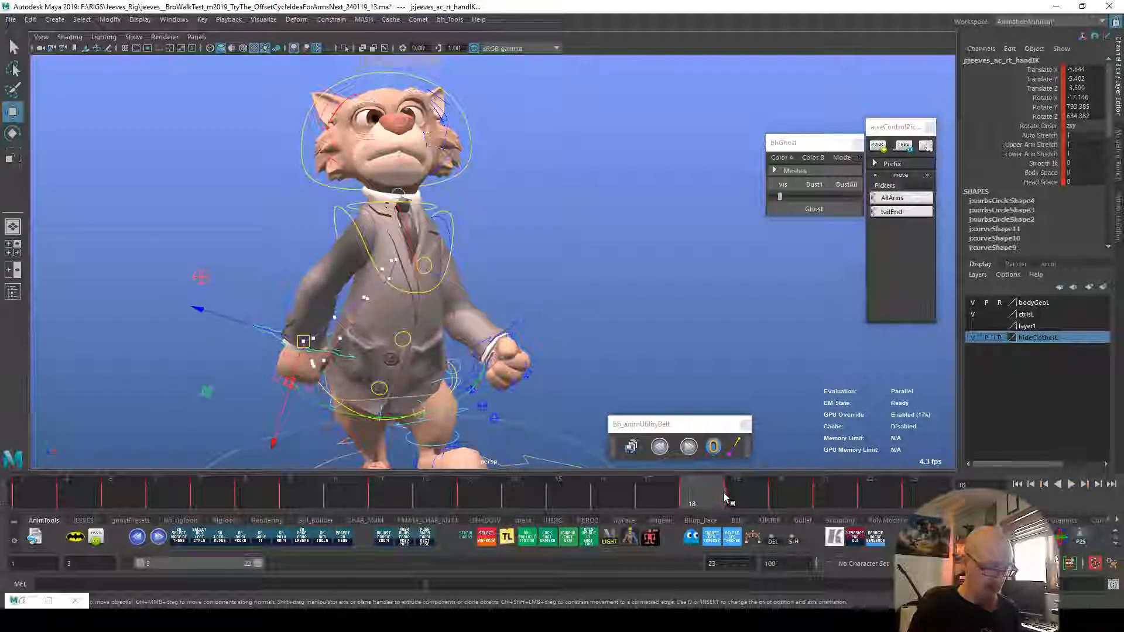
{"action": "left_click", "coordinate": [726, 496]}
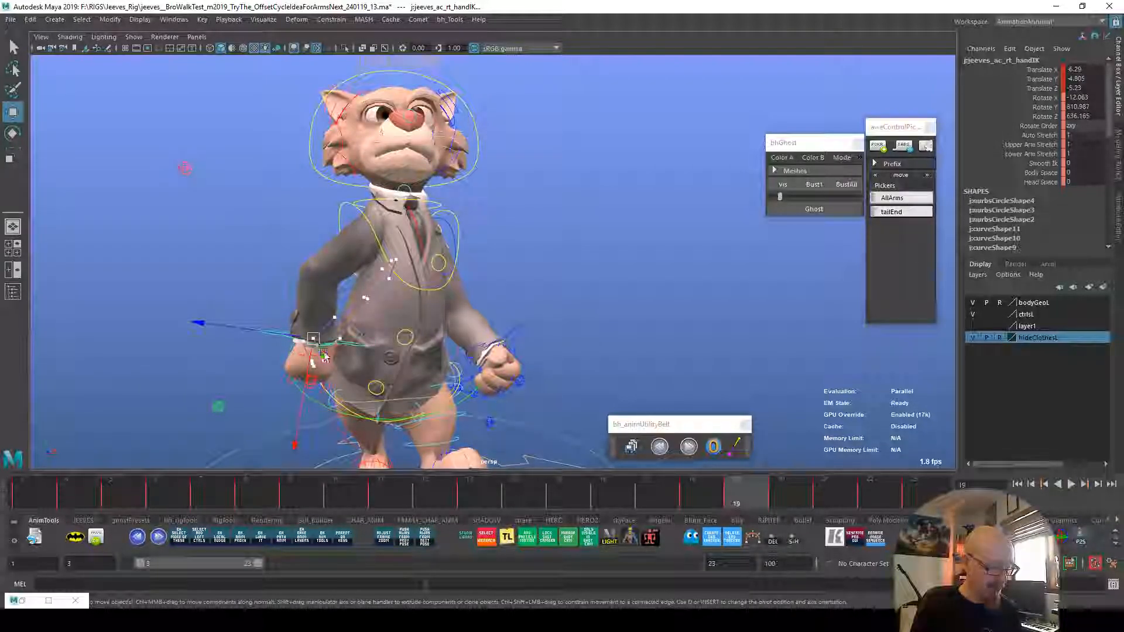
{"action": "key", "text": "alt+comma"}
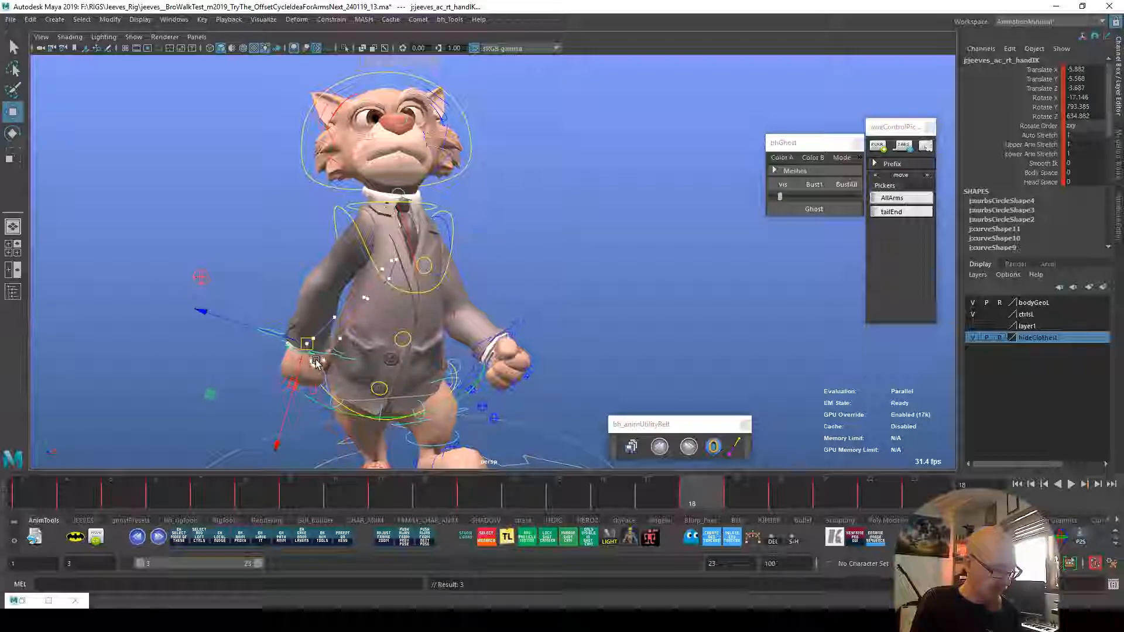
{"action": "left_click_drag", "start_coordinate": [644, 390], "coordinate": [619, 371], "text": "alt"}
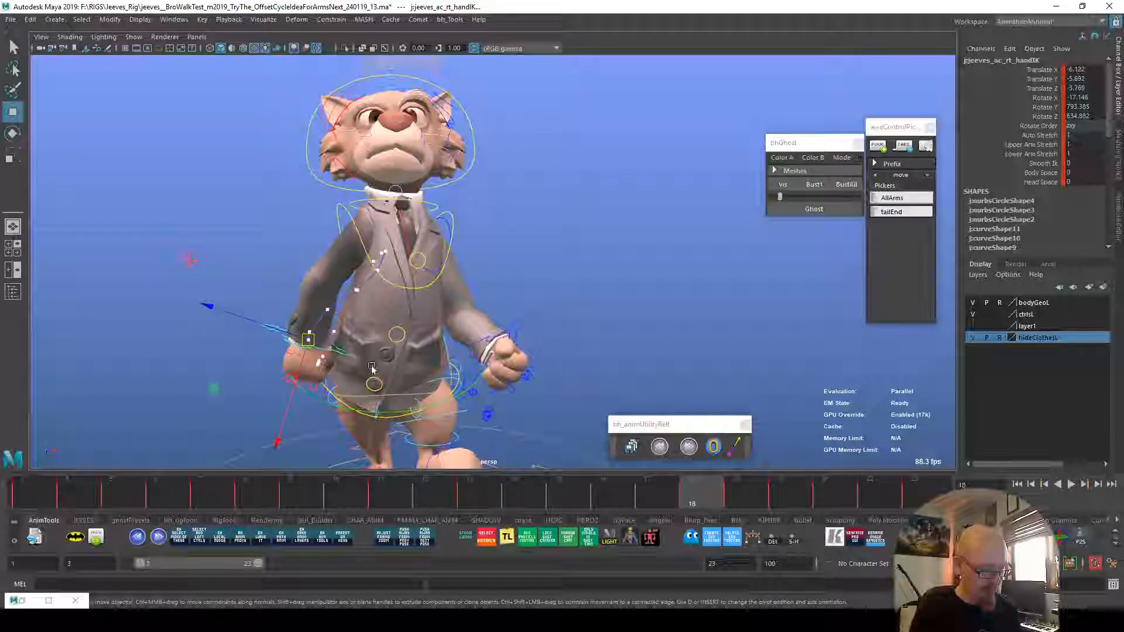
{"action": "left_click_drag", "start_coordinate": [304, 341], "coordinate": [391, 446]}
{"action": "left_click_drag", "start_coordinate": [306, 343], "coordinate": [429, 420]}
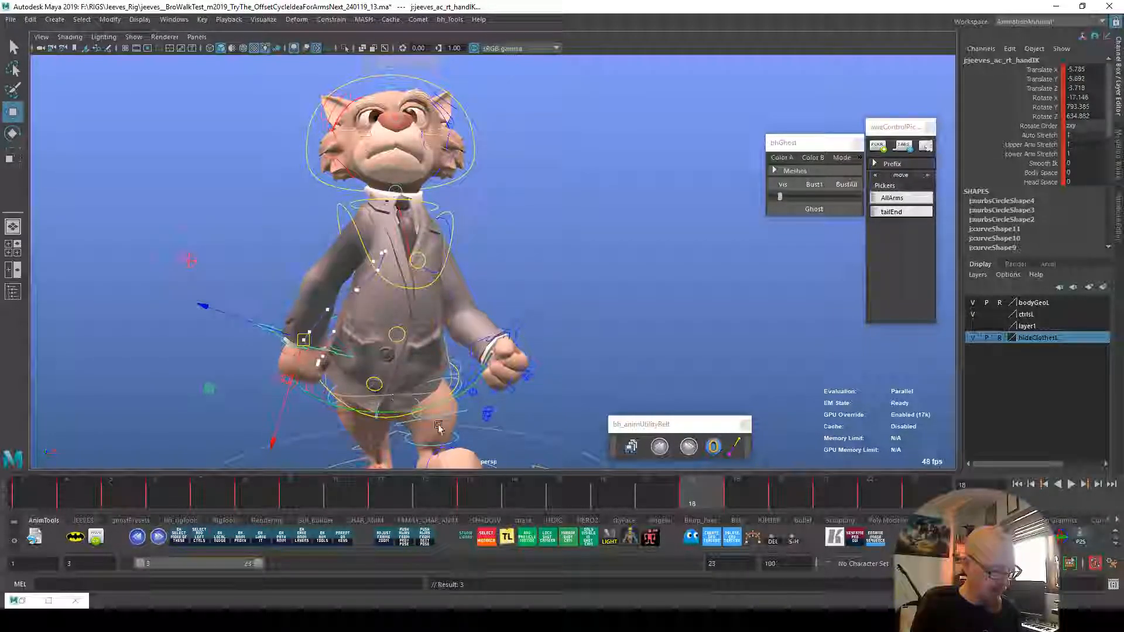
Step: Move the right hand IK control at frame 19 to about -6.1, -4.6, -5.2 and check the result against the following frame
{"action": "left_click", "coordinate": [735, 495]}
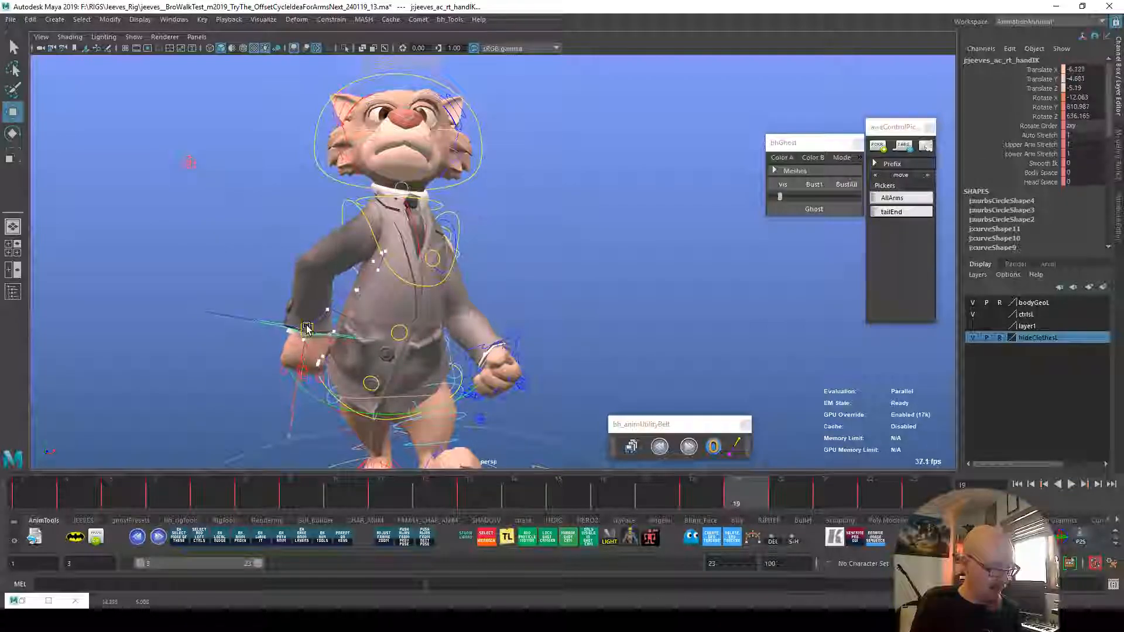
{"action": "key", "text": "alt+v"}
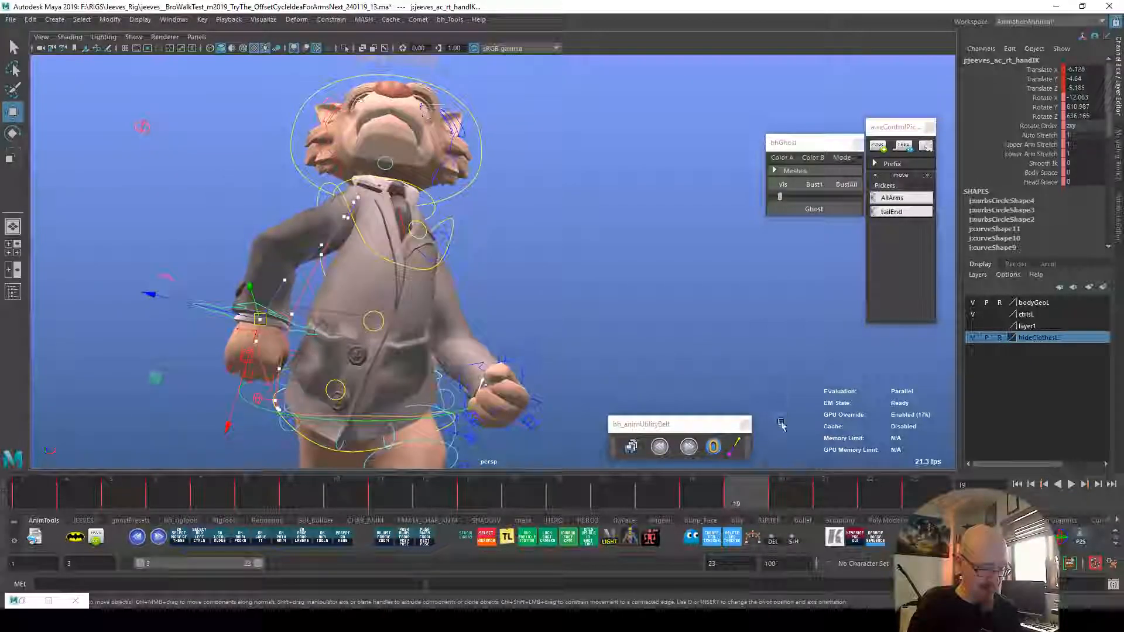
{"action": "left_click", "coordinate": [781, 496]}
Step: From the side, move the right hand IK control at frame 14 to about -6.4, -8.6, 3.6 and rotate it to about 611.2 in Z
{"action": "left_click_drag", "start_coordinate": [369, 304], "coordinate": [691, 366], "text": "alt"}
{"action": "mouse_move", "coordinate": [647, 493]}
{"action": "left_mouse_down"}
{"action": "mouse_move", "coordinate": [450, 492]}
{"action": "mouse_move", "coordinate": [513, 492]}
{"action": "left_mouse_up"}
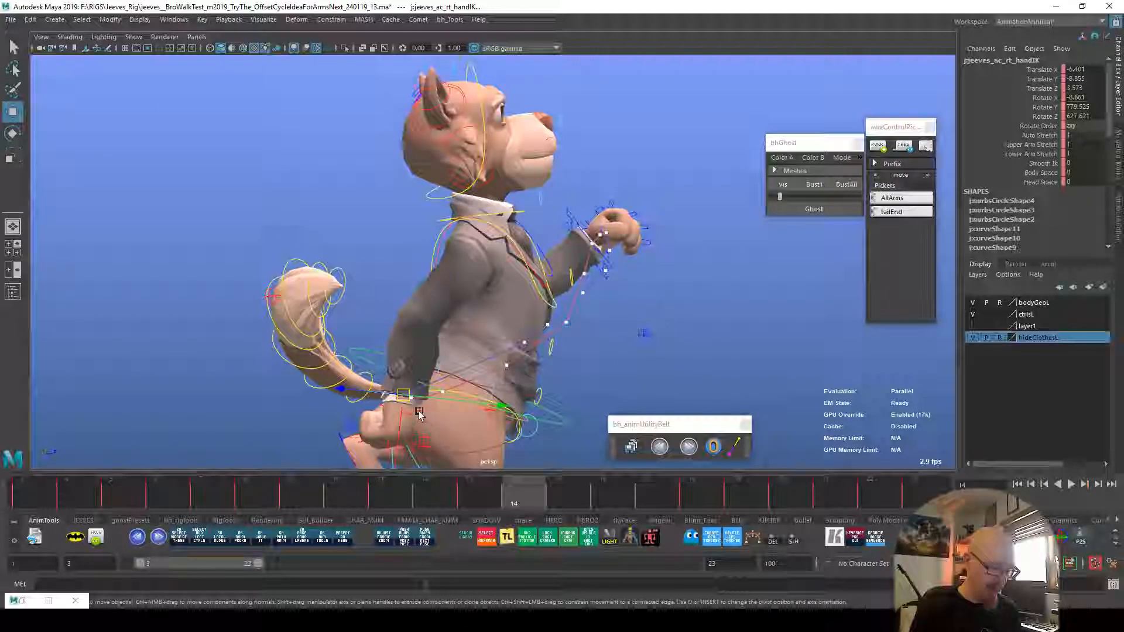
{"action": "key", "text": "e"}
{"action": "left_click_drag", "start_coordinate": [492, 428], "coordinate": [480, 446]}
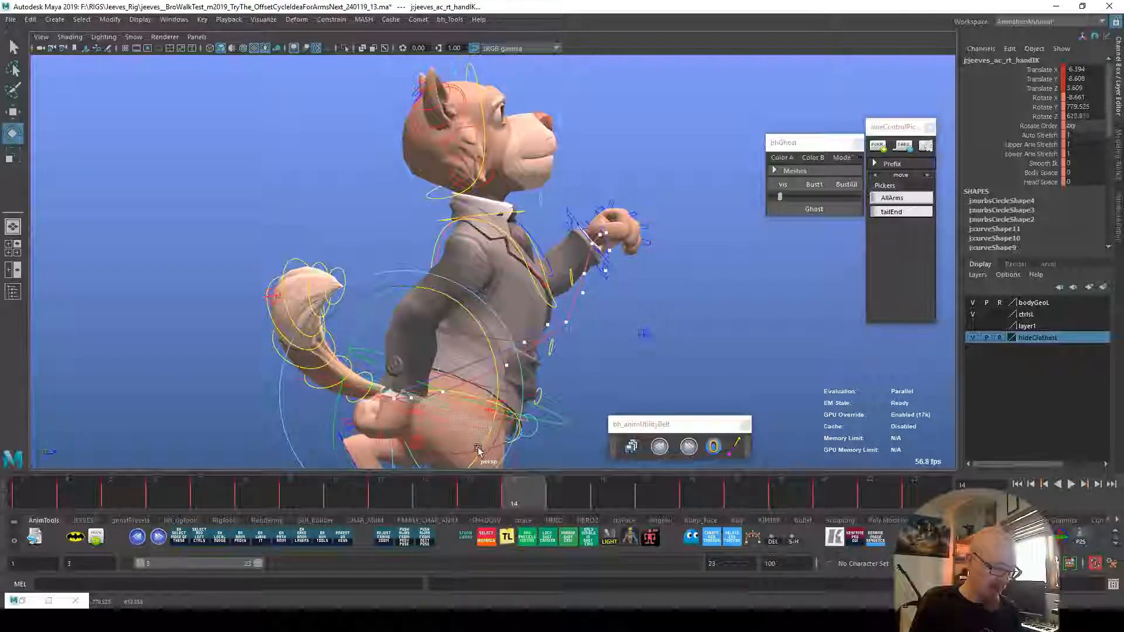
{"action": "key", "text": "alt+v"}
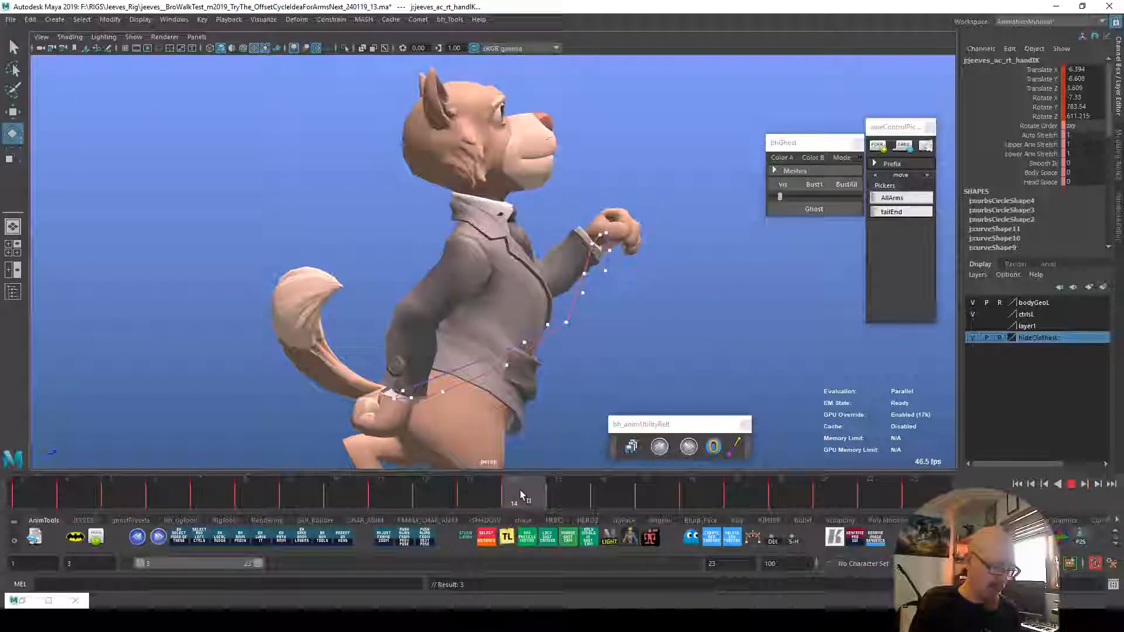
Step: Rotate the right hand IK control at frame 15 to about -11.8, 787.8, 587.7
{"action": "left_click", "coordinate": [579, 499]}
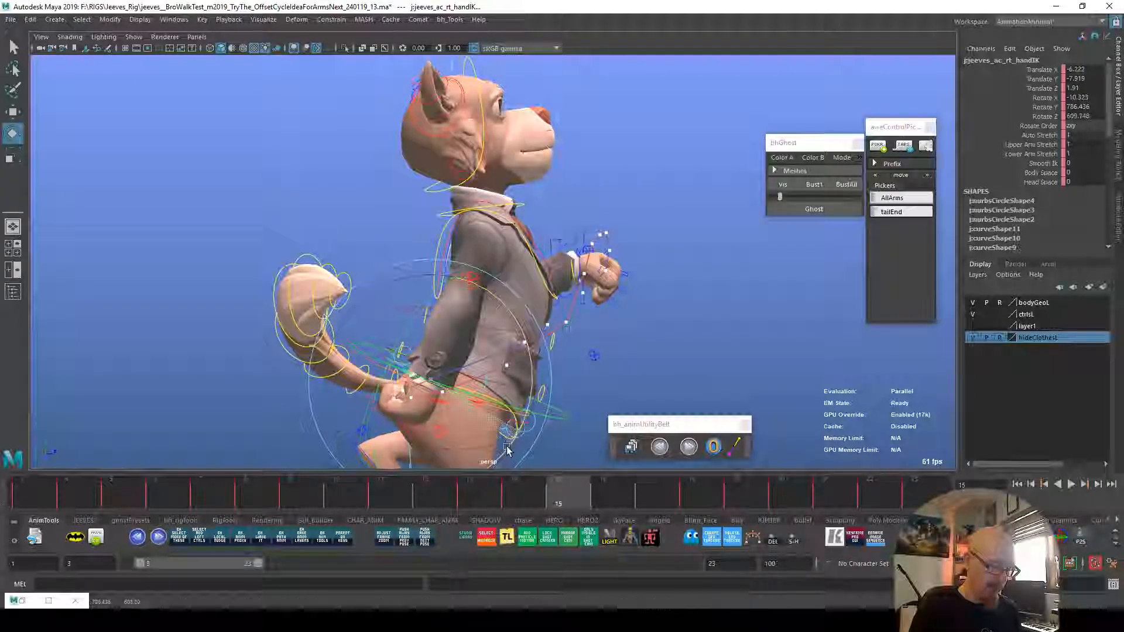
{"action": "left_click_drag", "start_coordinate": [479, 466], "coordinate": [487, 456]}
{"action": "left_click_drag", "start_coordinate": [468, 306], "coordinate": [496, 317]}
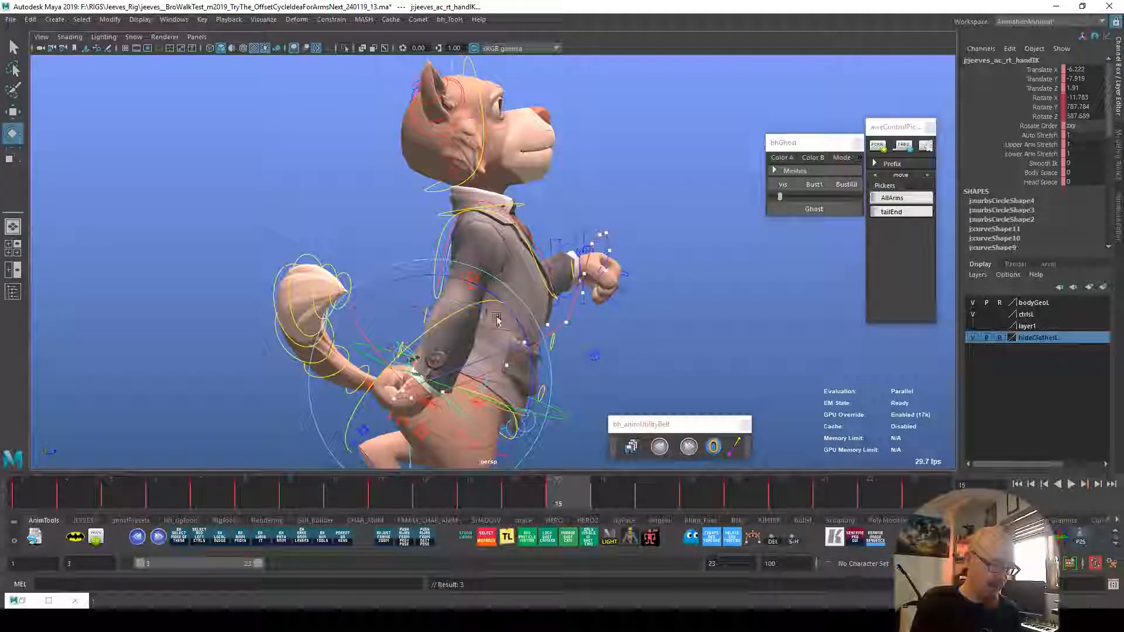
Step: Compare the hand spacing across frames 14 to 16 and move the right hand IK control at frame 15 to about -6.2, -8.0, 2.1
{"action": "left_click", "coordinate": [585, 497]}
{"action": "key", "text": "w"}
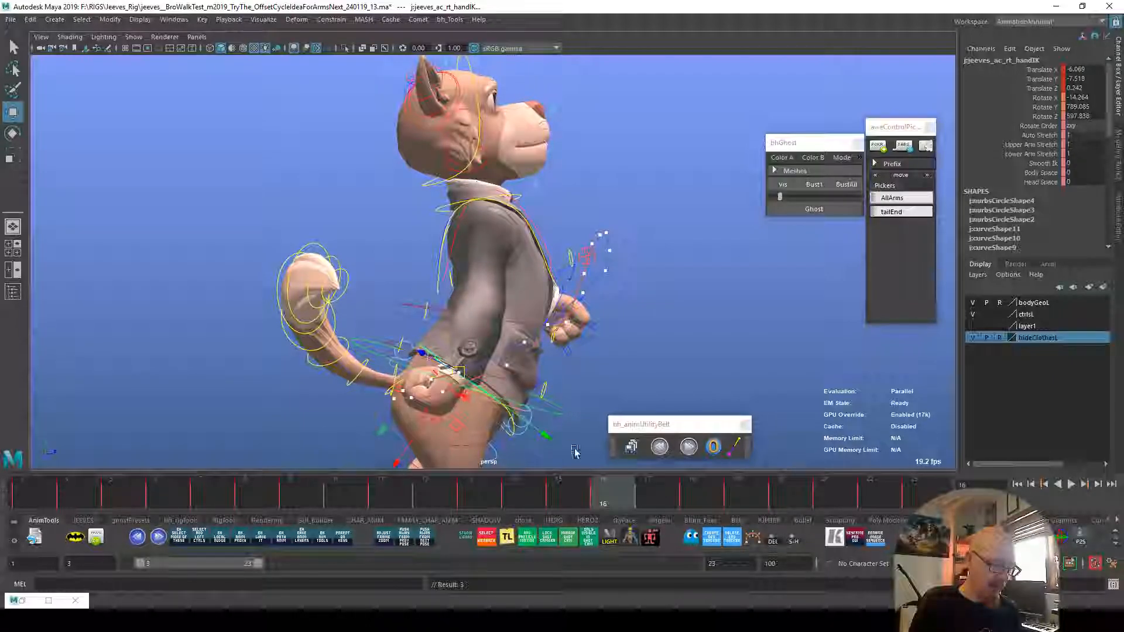
{"action": "left_click", "coordinate": [567, 498]}
{"action": "left_click", "coordinate": [598, 492]}
{"action": "left_click", "coordinate": [530, 488]}
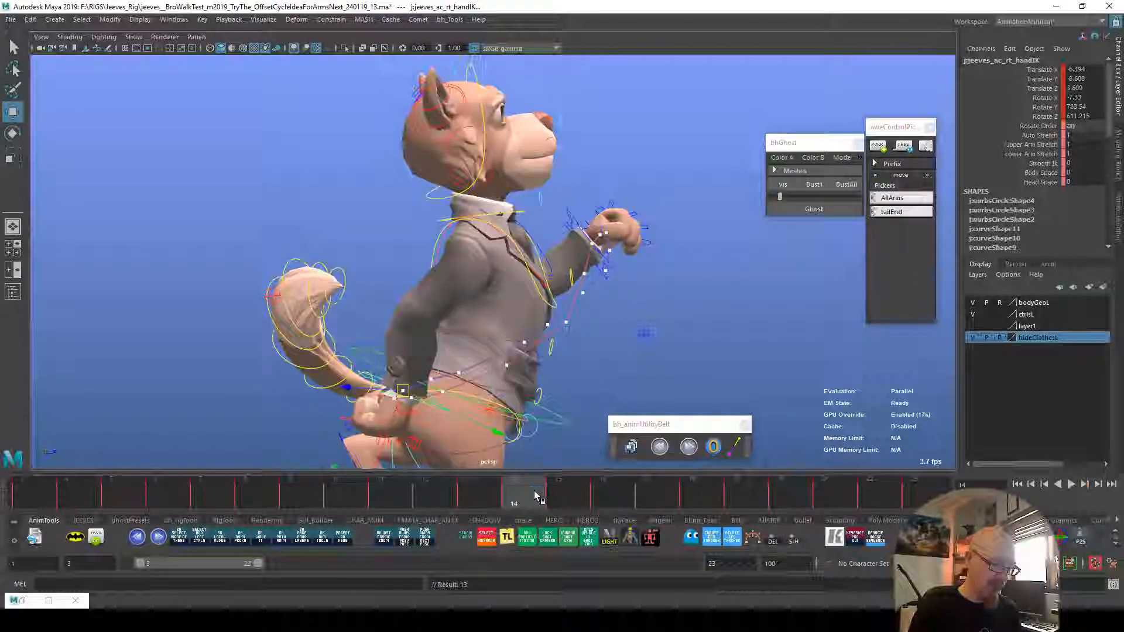
{"action": "left_click", "coordinate": [561, 493]}
{"action": "left_click_drag", "start_coordinate": [432, 385], "coordinate": [440, 389]}
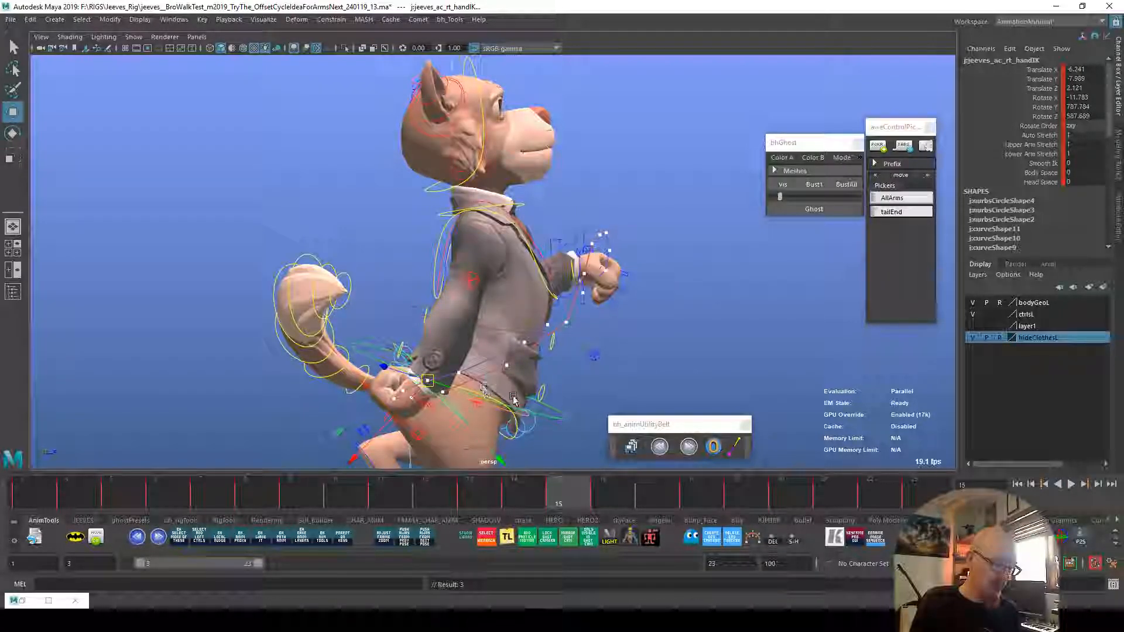
Step: At frame 15, rotate the right hand IK control to about 580.8 in Z, nudge its position slightly and play the cycle
{"action": "key", "text": "e"}
{"action": "left_click_drag", "start_coordinate": [518, 414], "coordinate": [515, 429]}
{"action": "key", "text": "w"}
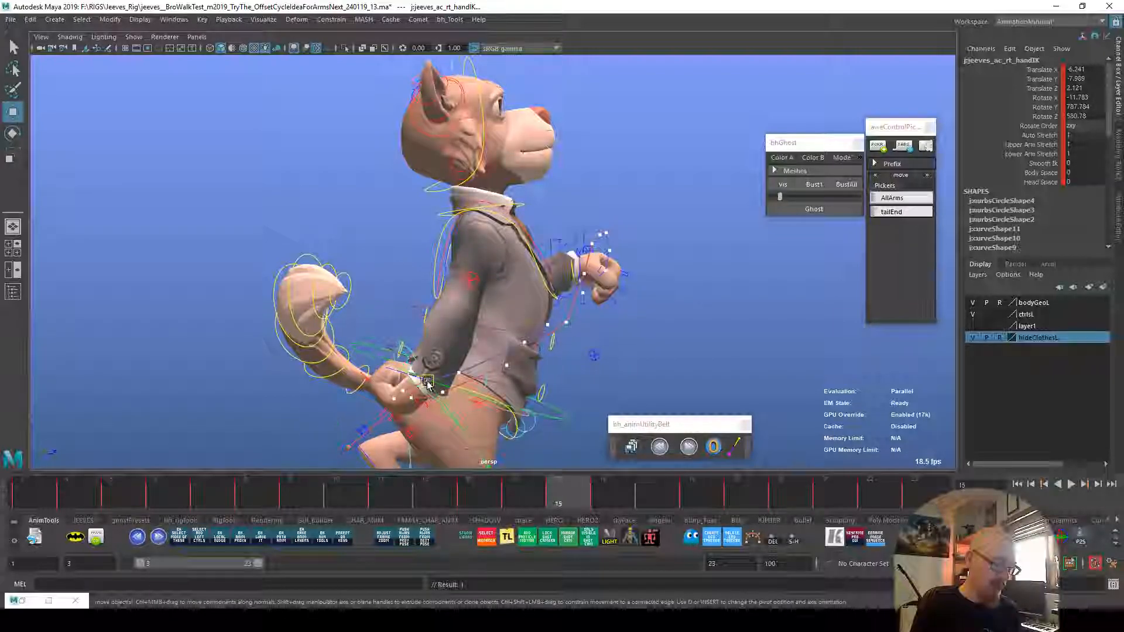
{"action": "left_click_drag", "start_coordinate": [428, 382], "coordinate": [426, 386]}
{"action": "key", "text": "alt+v"}
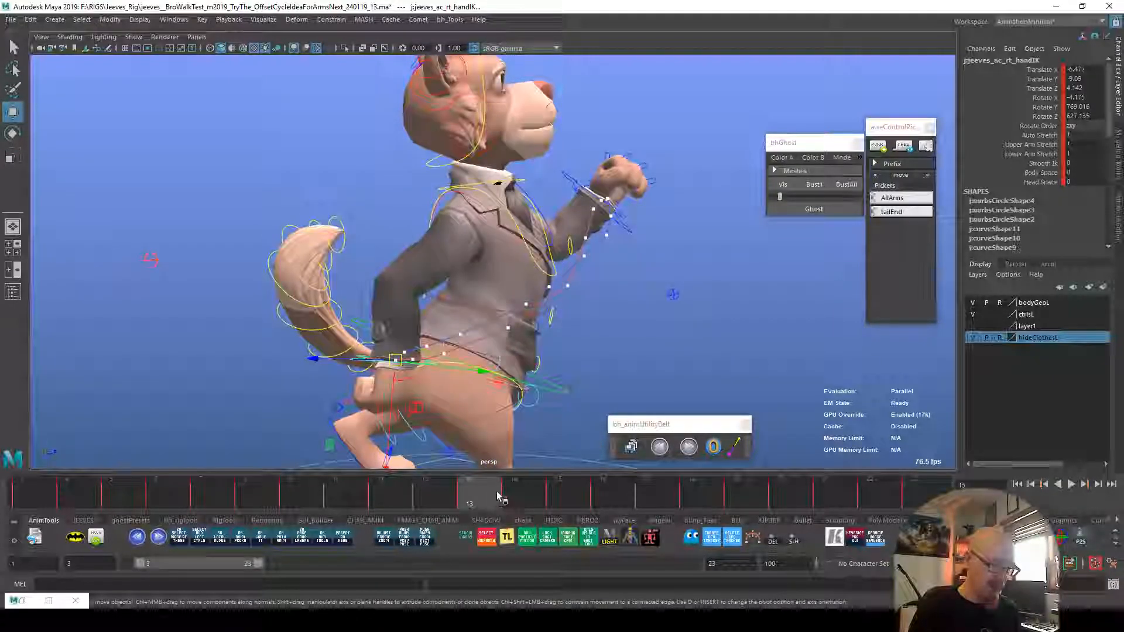
Step: Refine the rotation of the right hand IK control at frame 11
{"action": "key", "text": "alt+v"}
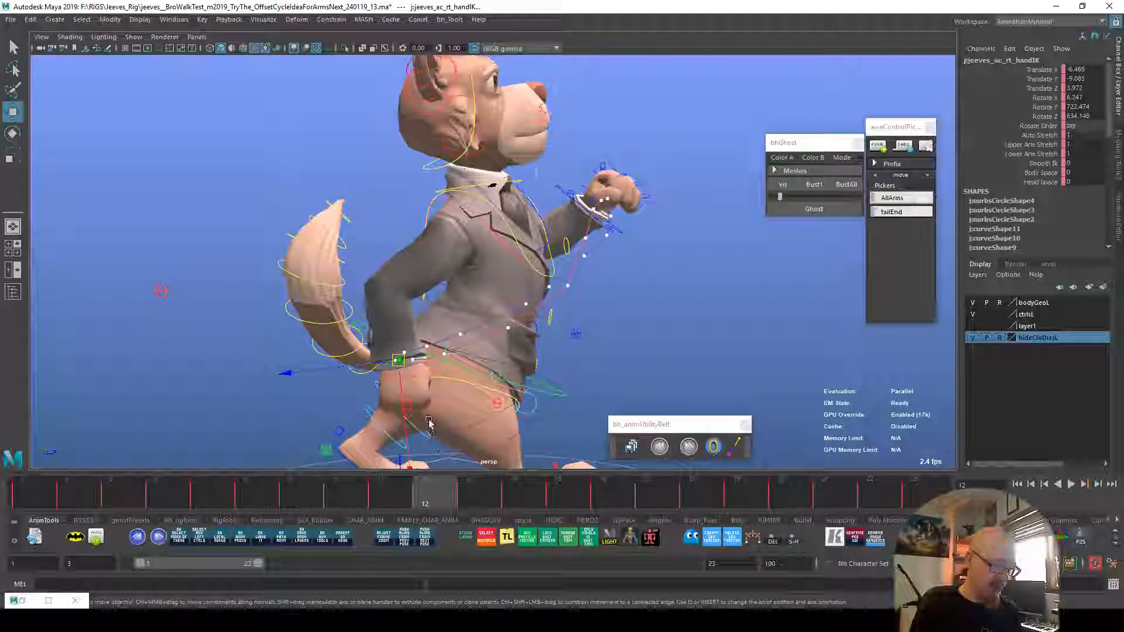
{"action": "left_click", "coordinate": [408, 496]}
{"action": "key", "text": "e"}
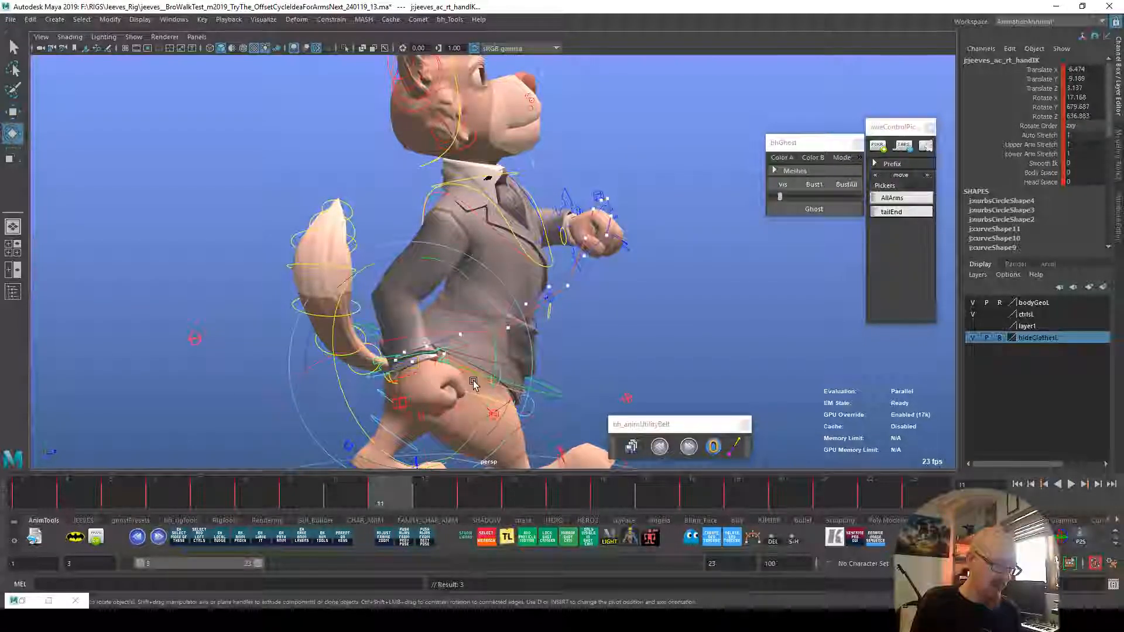
{"action": "left_click", "coordinate": [484, 388]}
{"action": "key", "text": "ctrl+z"}
{"action": "left_click_drag", "start_coordinate": [494, 388], "coordinate": [490, 398]}
{"action": "key", "text": "w"}
Step: Check the right hand across frames 15 to 17 and reposition its IK control at frame 17 to about -5.9, -6.8, -1.5
{"action": "left_click_drag", "start_coordinate": [368, 490], "coordinate": [558, 493]}
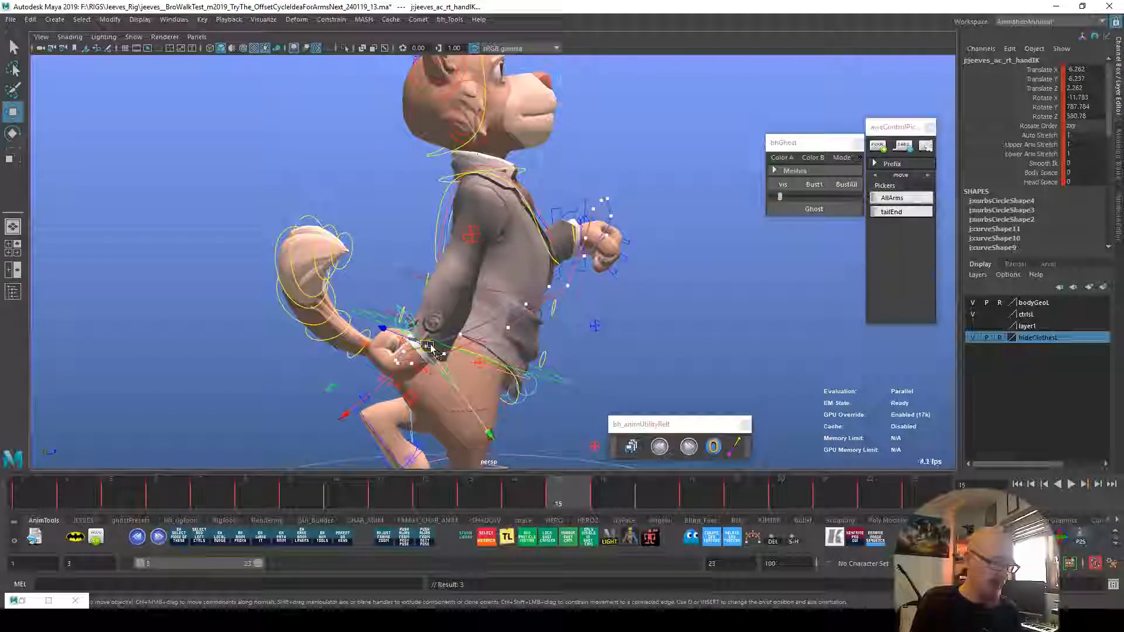
{"action": "key", "text": "alt+period"}
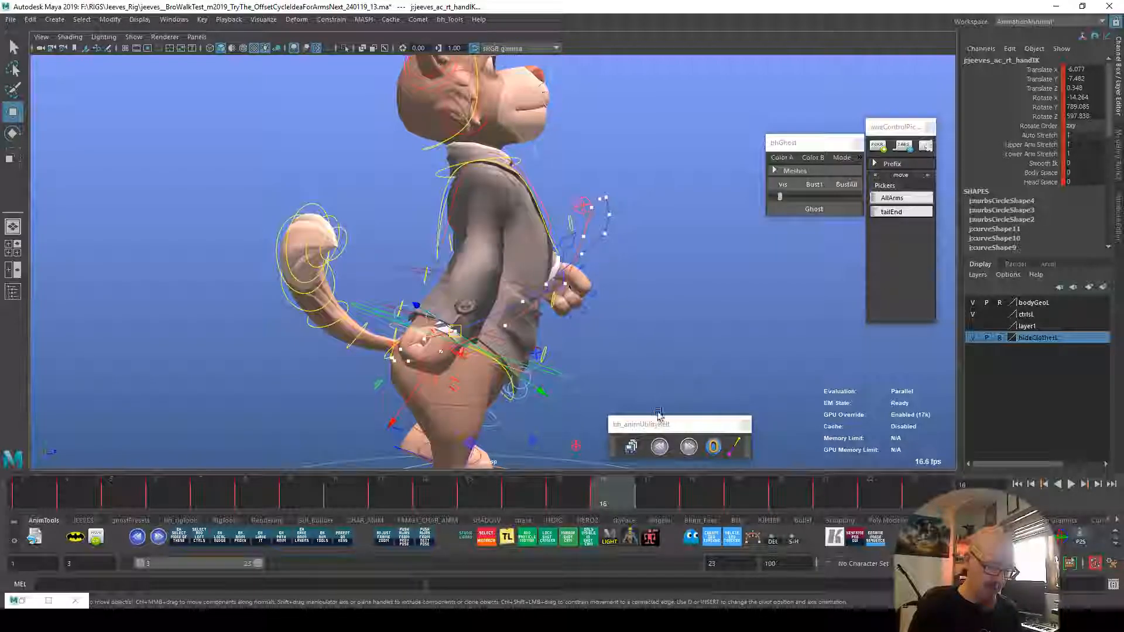
{"action": "key", "text": "alt+period"}
{"action": "left_click_drag", "start_coordinate": [487, 323], "coordinate": [486, 319]}
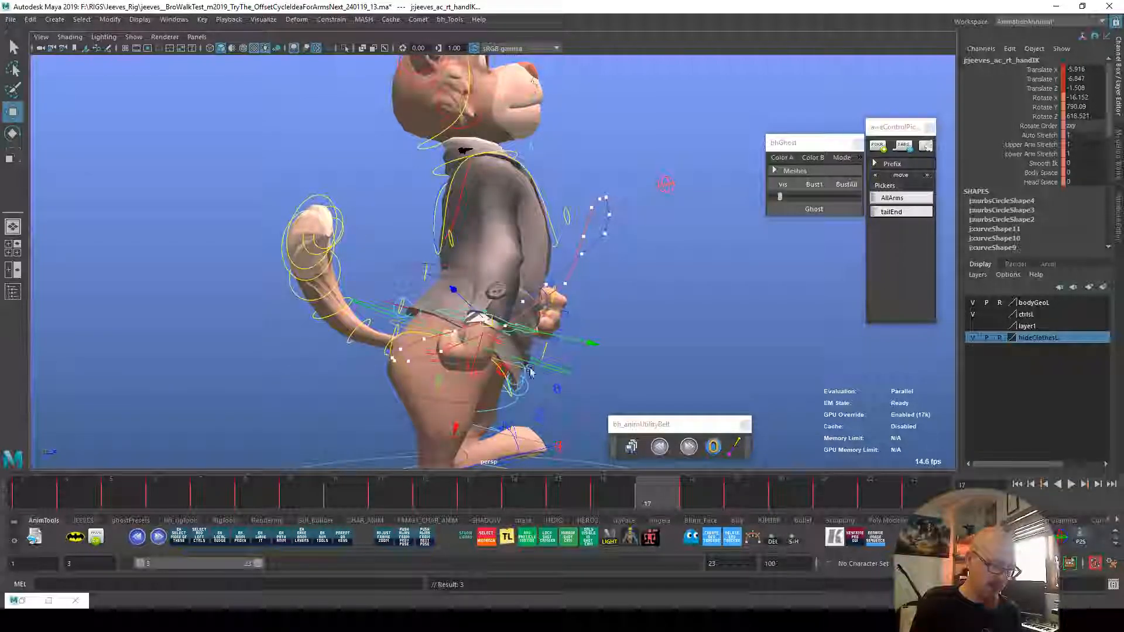
Step: Move the right hand IK control to about -6.1, -7.5, 0.7 at frame 16 and about -5.9, -6.9, -1.4 at frame 17
{"action": "scroll", "coordinate": [636, 291], "scroll_direction": "up", "scroll_amount": 5}
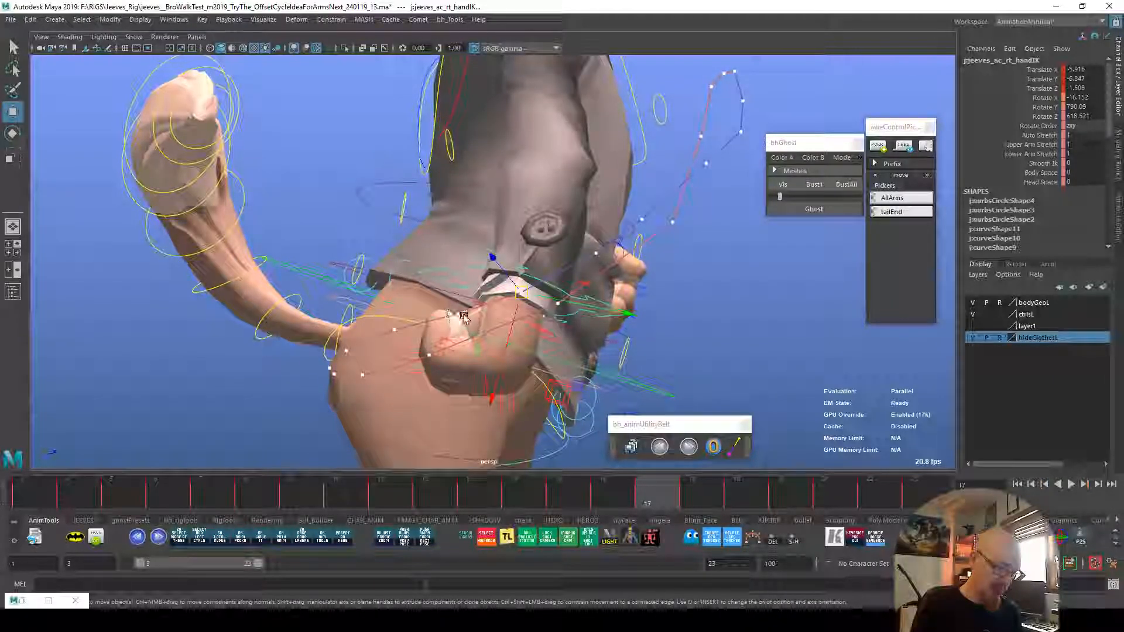
{"action": "left_click", "coordinate": [542, 500]}
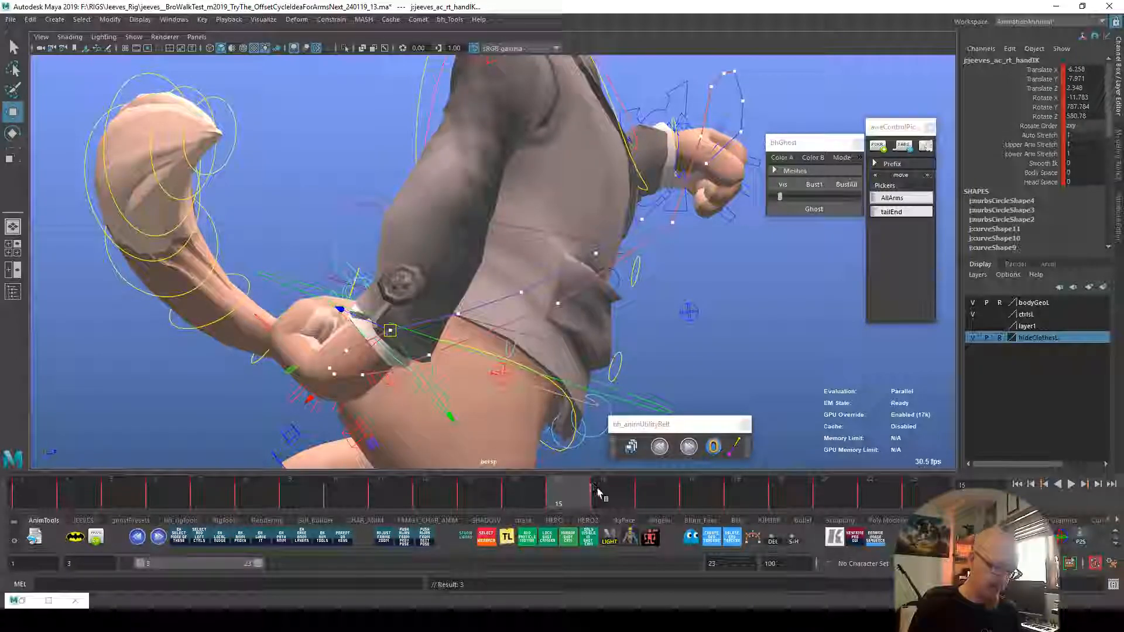
{"action": "left_click_drag", "start_coordinate": [638, 489], "coordinate": [607, 498]}
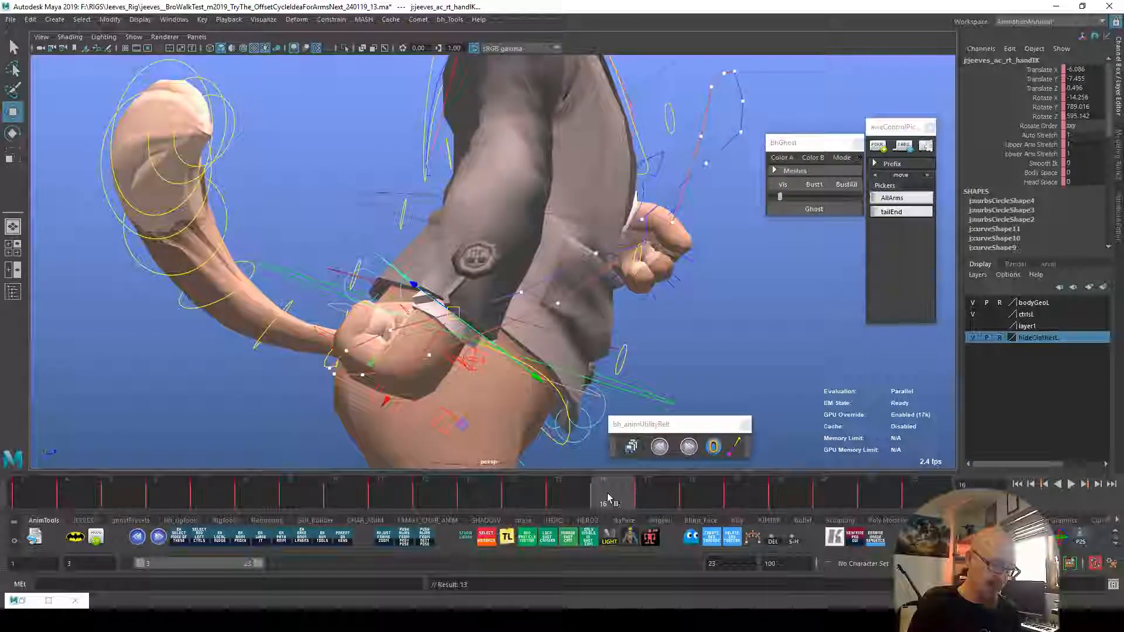
{"action": "left_click_drag", "start_coordinate": [451, 307], "coordinate": [456, 319]}
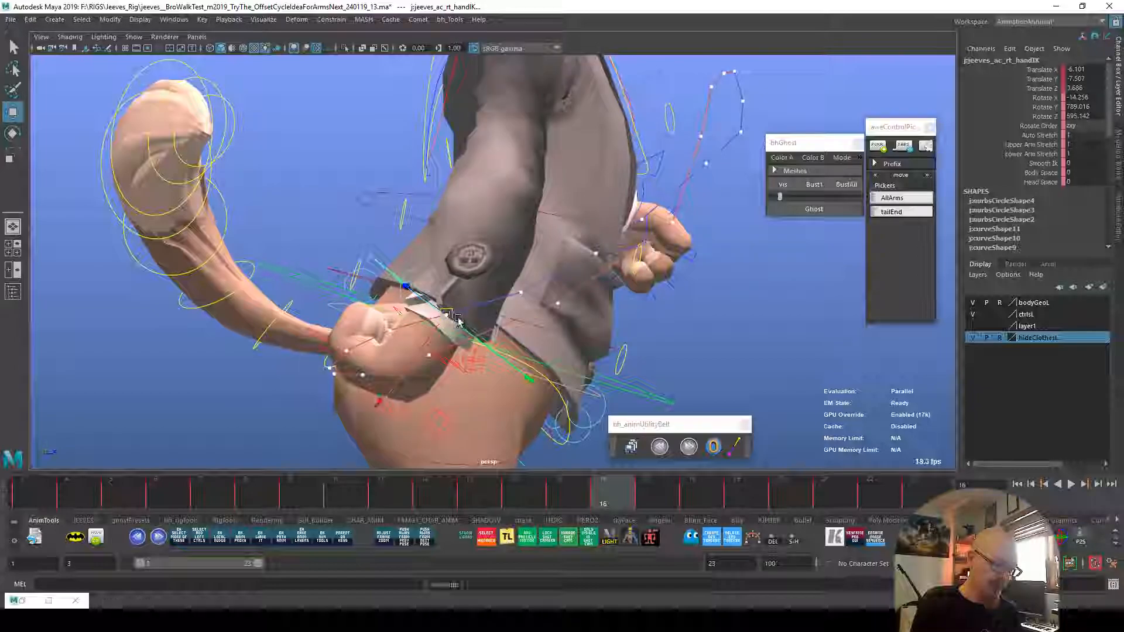
{"action": "left_click", "coordinate": [638, 487]}
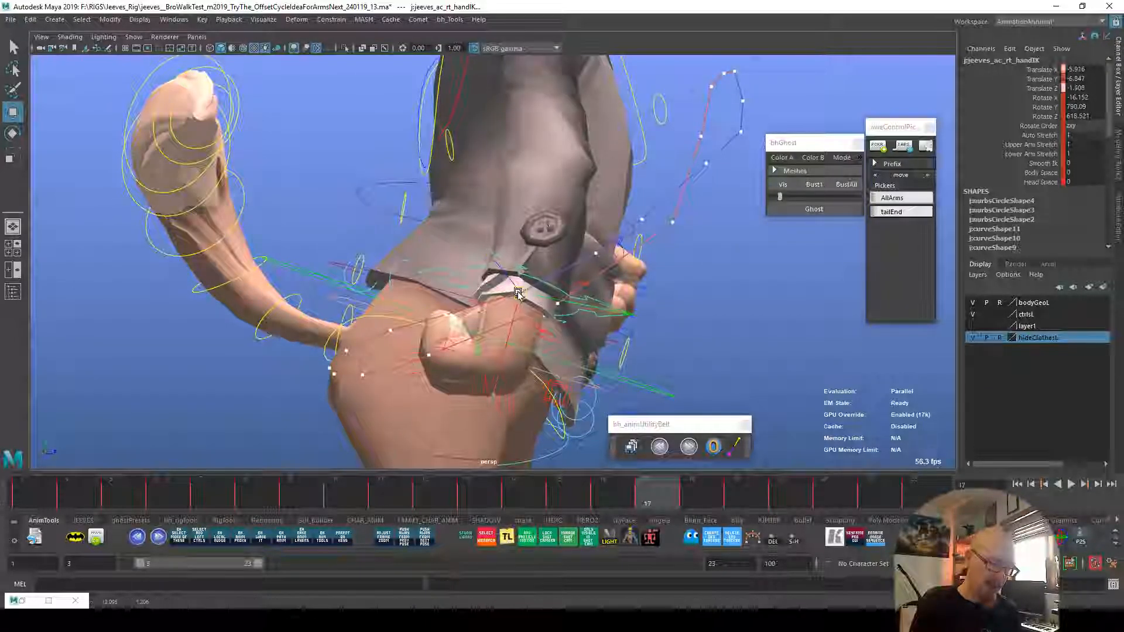
{"action": "left_click_drag", "start_coordinate": [519, 296], "coordinate": [513, 297]}
Step: Delete the right hand IK control's key at frame 18 and reposition the control slightly to smooth the arc
{"action": "left_click", "coordinate": [684, 493]}
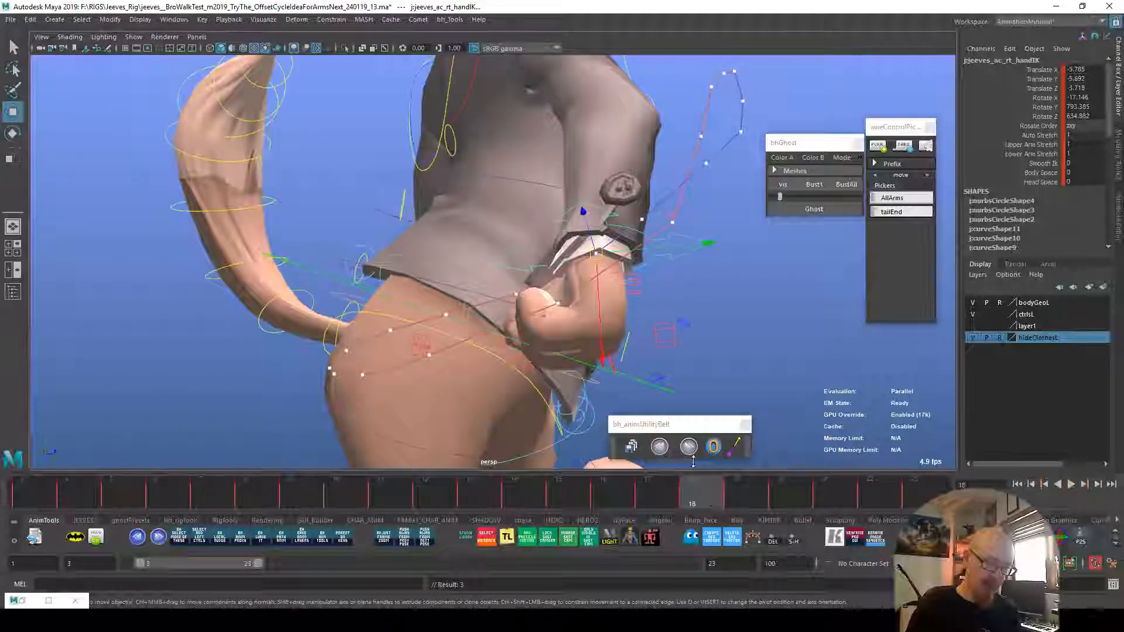
{"action": "key", "text": "Delete"}
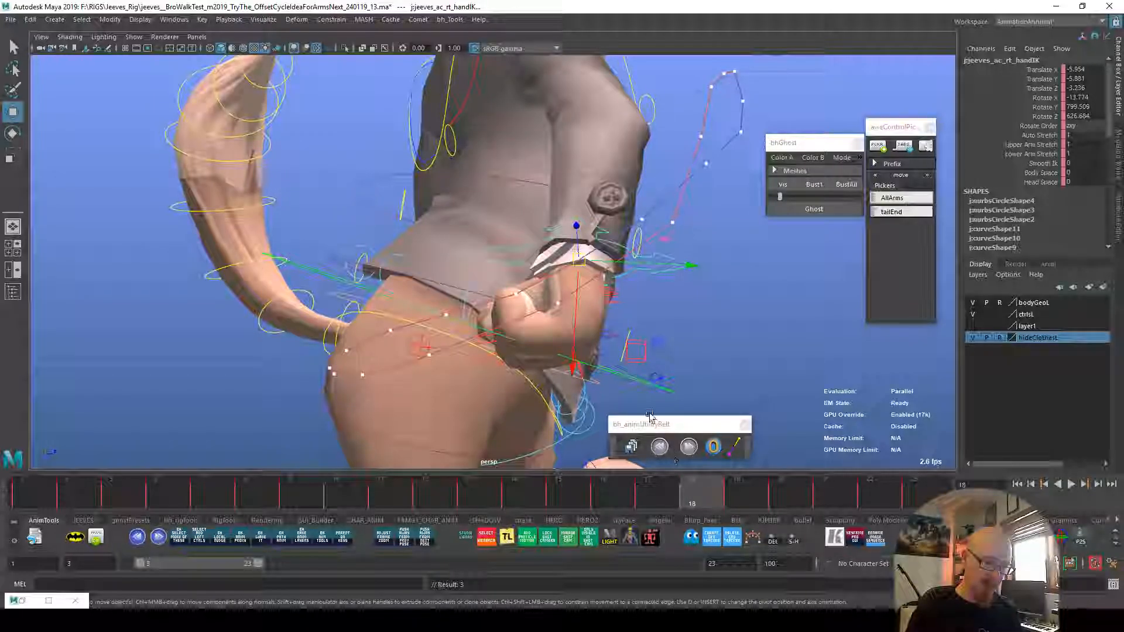
{"action": "left_click_drag", "start_coordinate": [581, 264], "coordinate": [588, 267]}
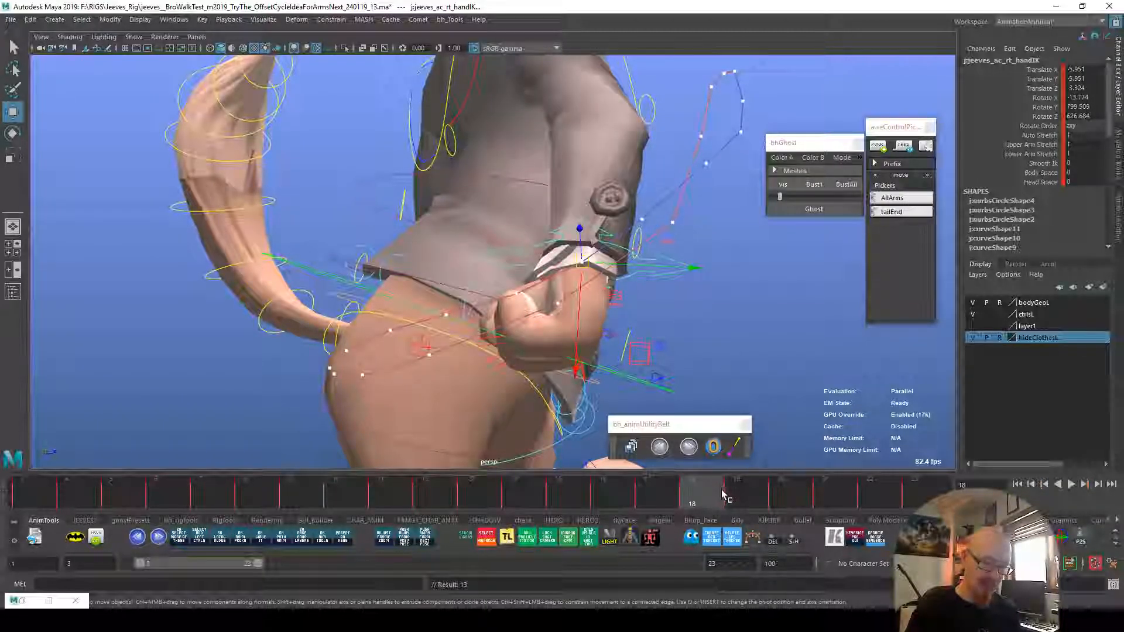
Step: Nudge the right hand's pose forward 5% at frames 18 and 19, and move it at frame 18 to about -6.0, -5.9, -3.4
{"action": "left_click", "coordinate": [733, 492]}
{"action": "left_click", "coordinate": [688, 447]}
{"action": "left_click", "coordinate": [689, 447]}
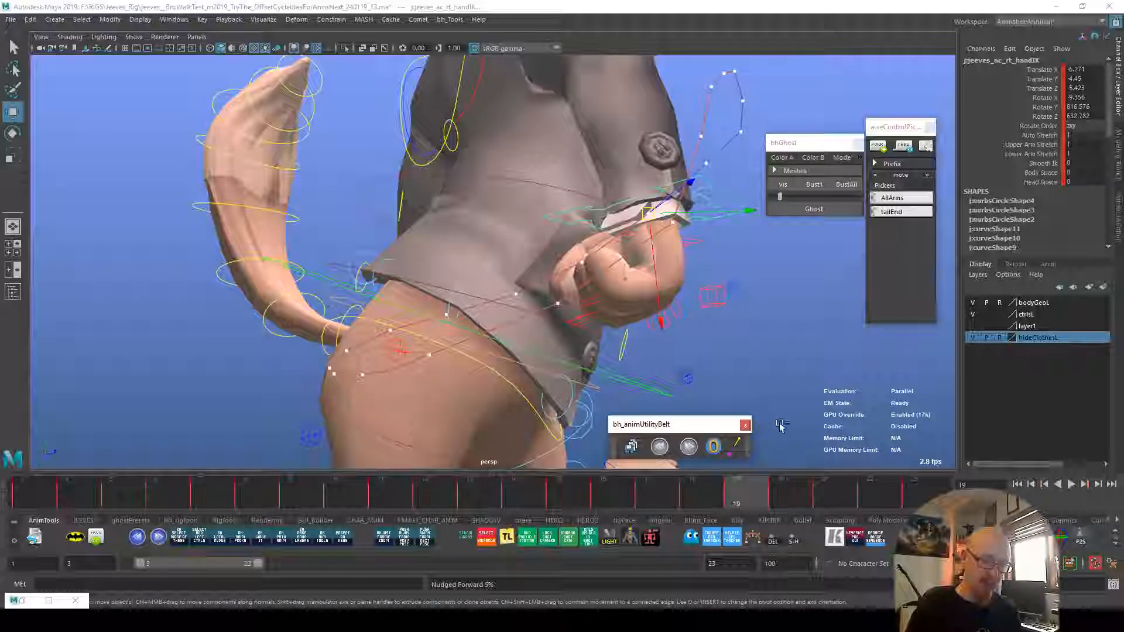
{"action": "left_click", "coordinate": [722, 496]}
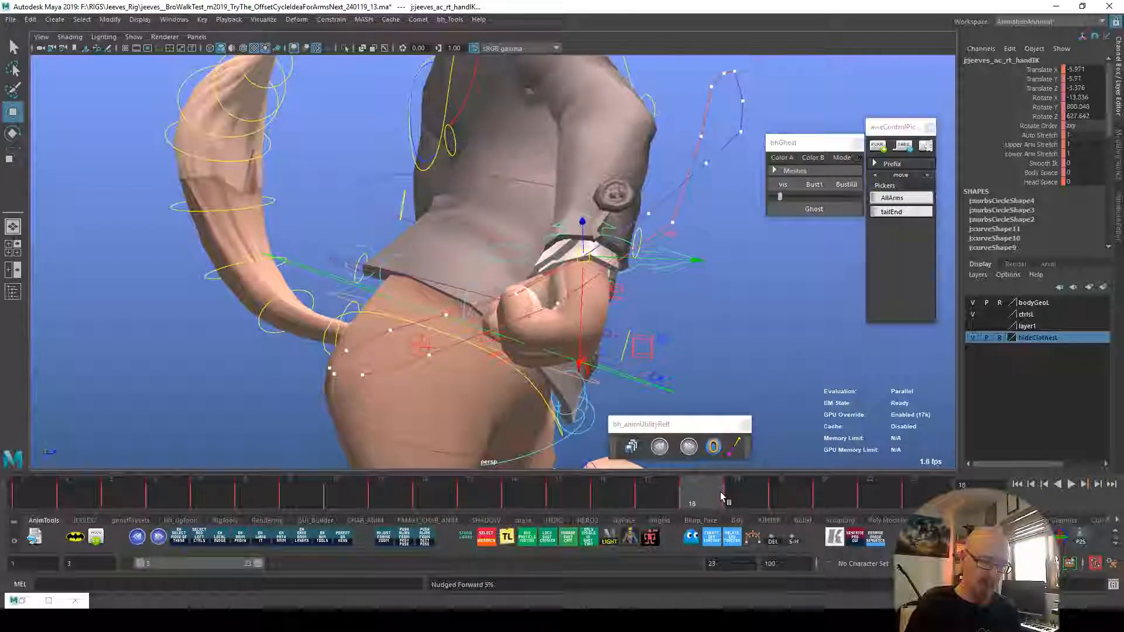
{"action": "left_click_drag", "start_coordinate": [593, 285], "coordinate": [589, 266]}
{"action": "key", "text": "alt+v"}
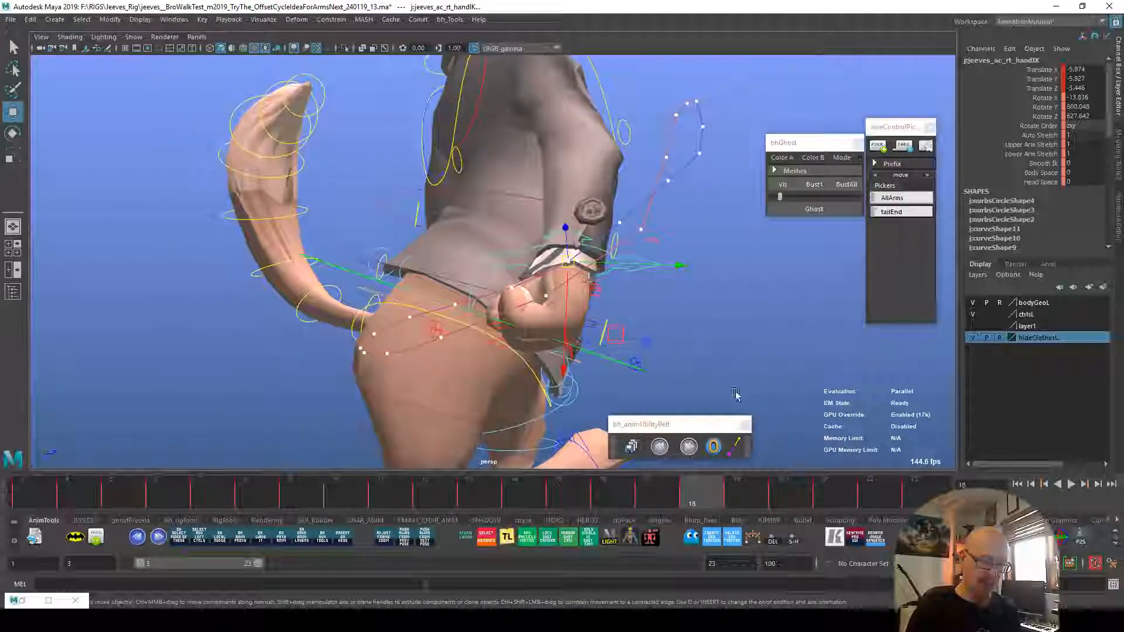
Step: Nudge the right hand's pose forward 5% at frames 20 and 19, and move it at frame 19 to about -6.3, -4.5, -5.7
{"action": "left_click", "coordinate": [787, 501]}
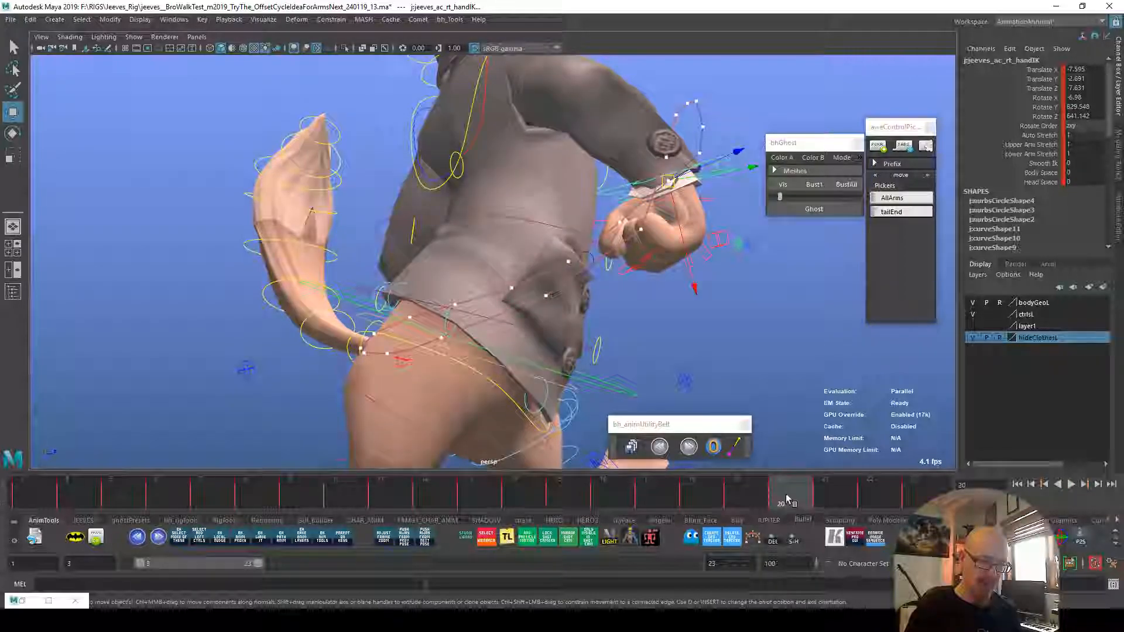
{"action": "left_click", "coordinate": [688, 446]}
{"action": "left_click", "coordinate": [736, 494]}
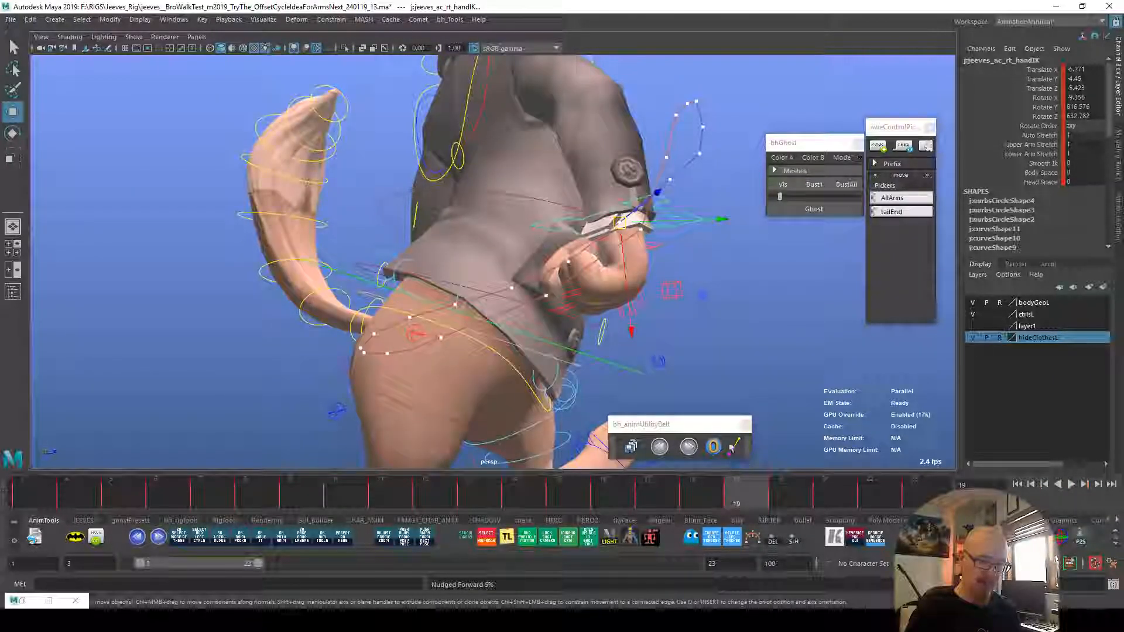
{"action": "left_click", "coordinate": [688, 448]}
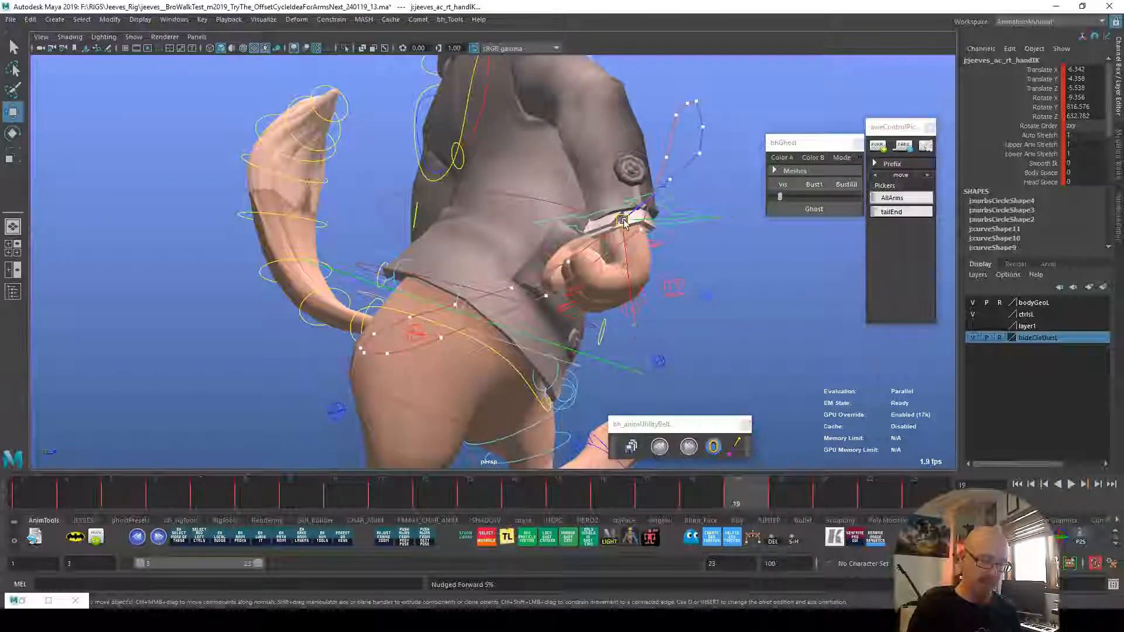
{"action": "left_click_drag", "start_coordinate": [623, 220], "coordinate": [628, 225]}
{"action": "left_click_drag", "start_coordinate": [819, 360], "coordinate": [791, 383], "text": "alt"}
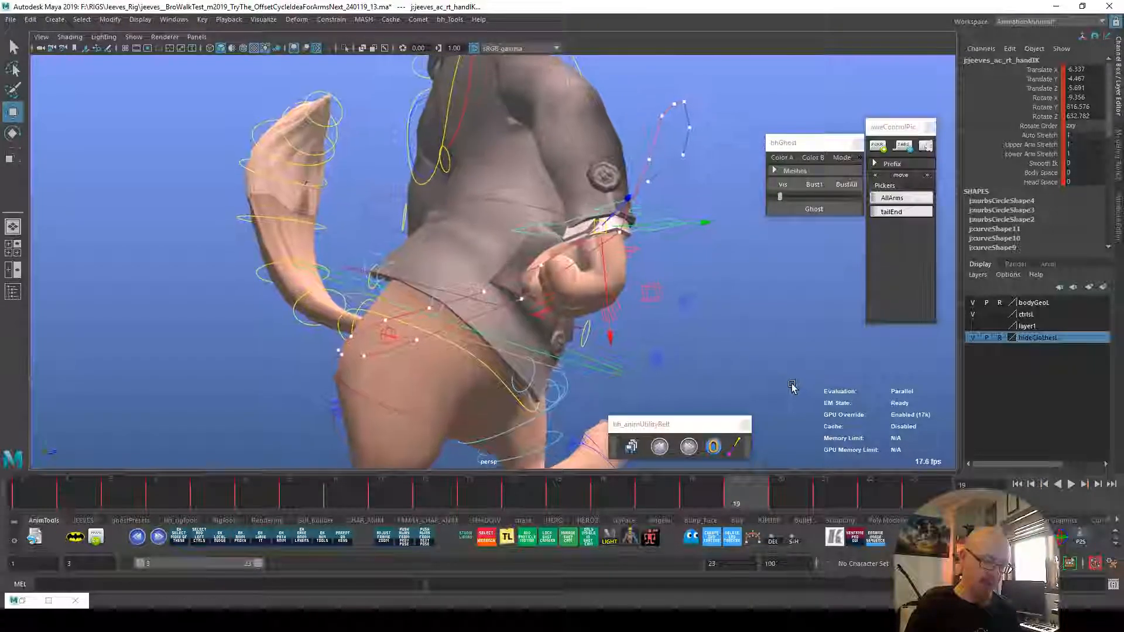
Step: Nudge the right hand's pose back 5% at frames 17, 16 and 15
{"action": "left_click", "coordinate": [671, 498]}
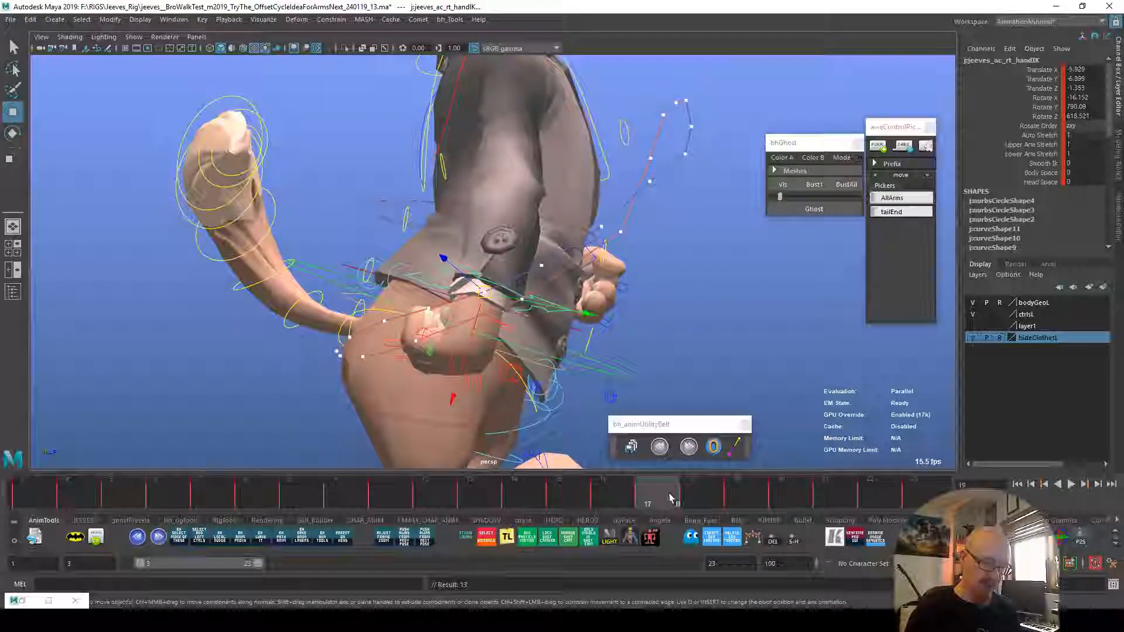
{"action": "left_click", "coordinate": [659, 446]}
{"action": "left_click", "coordinate": [624, 498]}
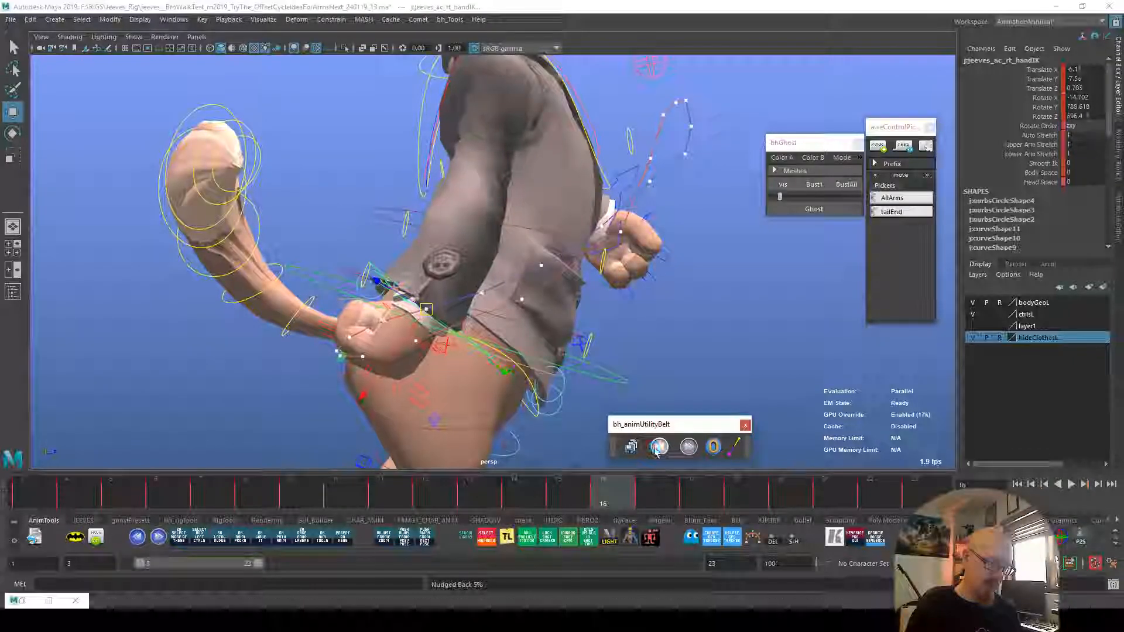
{"action": "left_click", "coordinate": [581, 495]}
{"action": "left_click", "coordinate": [659, 447]}
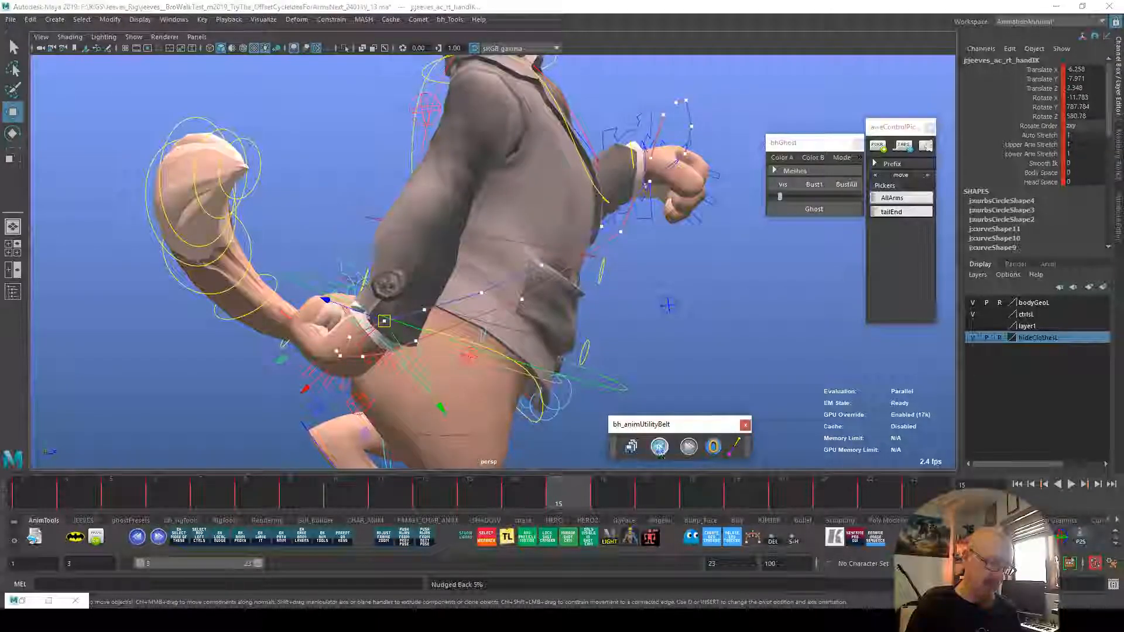
{"action": "left_click", "coordinate": [659, 448]}
Step: Play the walk cycle with the rig controls hidden and examine the arm swing from the front
{"action": "left_click", "coordinate": [483, 492]}
{"action": "key", "text": "alt+v"}
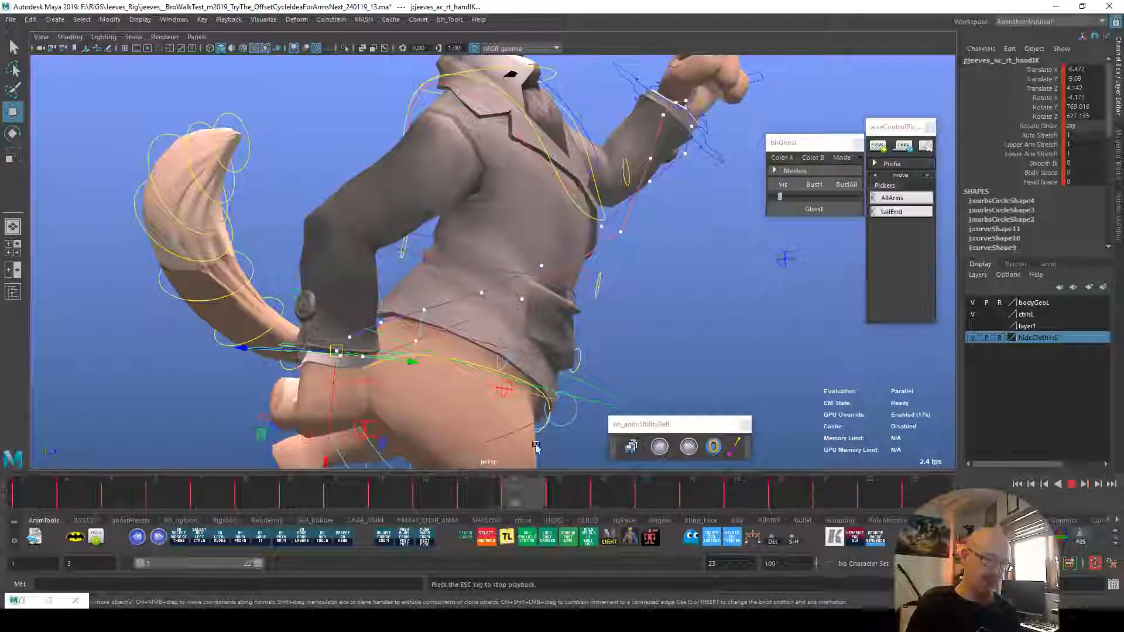
{"action": "key", "text": "alt+1"}
{"action": "right_click_drag", "start_coordinate": [778, 370], "coordinate": [577, 408], "text": "alt"}
{"action": "left_click_drag", "start_coordinate": [685, 384], "coordinate": [504, 359], "text": "alt"}
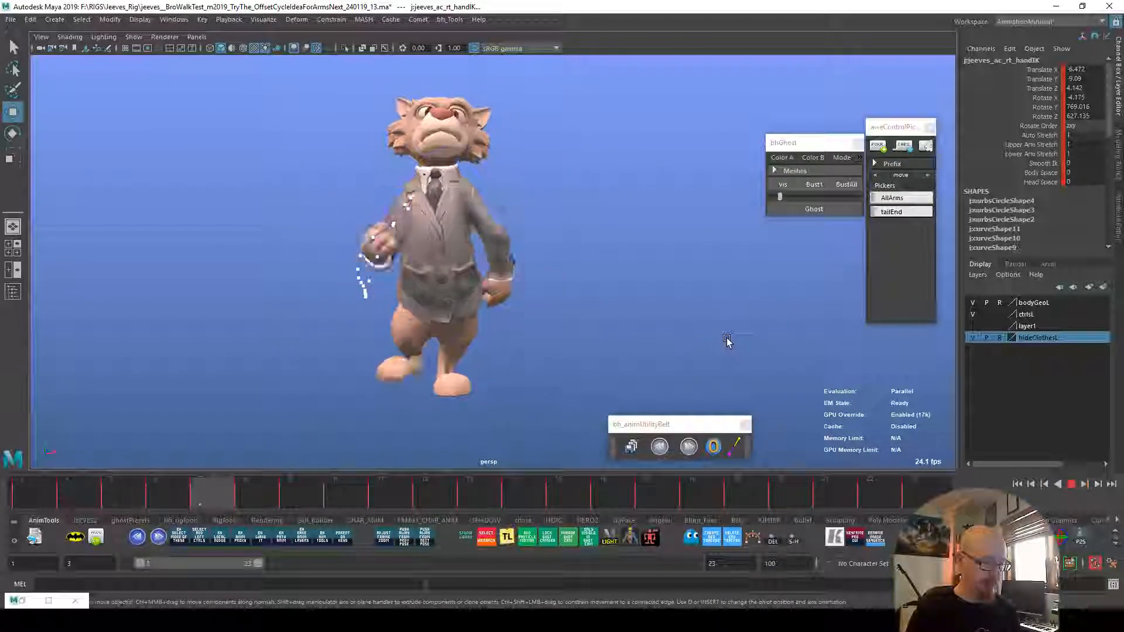
{"action": "right_click_drag", "start_coordinate": [685, 336], "coordinate": [756, 403], "text": "alt"}
Step: Stop playback, save the scene as the next version ending in _14 and remove the right hand's motion trail
{"action": "key", "text": "alt+v"}
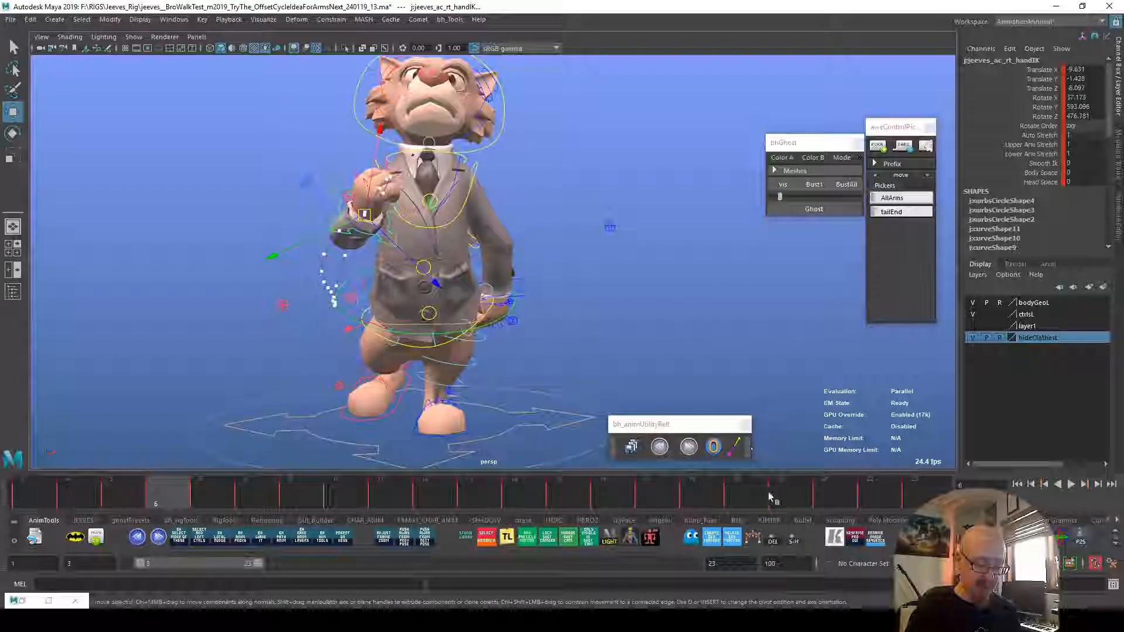
{"action": "left_click", "coordinate": [750, 374]}
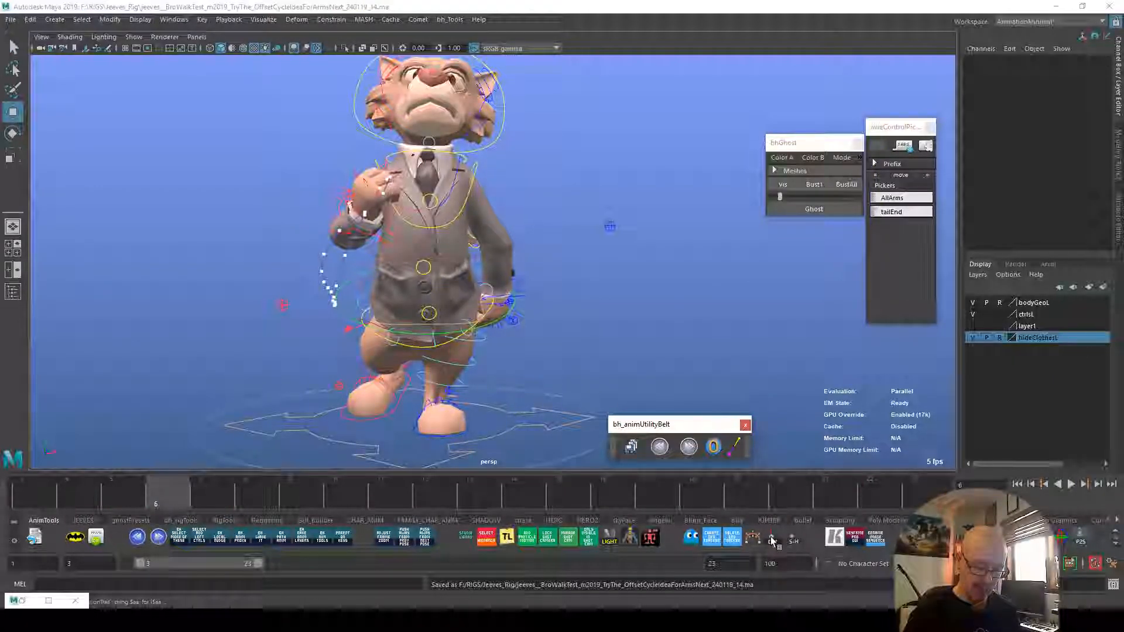
{"action": "right_click_drag", "start_coordinate": [746, 361], "coordinate": [672, 351], "text": "alt"}
Step: Play the walk cycle and examine the arm motion from the front, both sides and at different distances
{"action": "key", "text": "alt+v"}
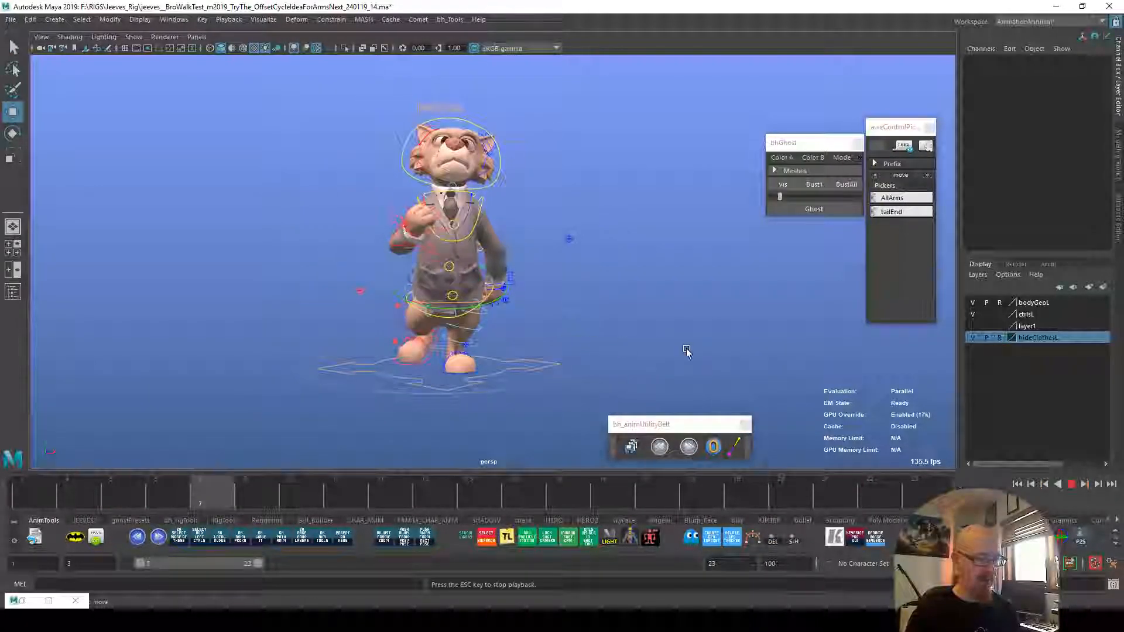
{"action": "right_click_drag", "start_coordinate": [819, 365], "coordinate": [524, 391], "text": "alt"}
{"action": "left_click_drag", "start_coordinate": [524, 391], "coordinate": [808, 355], "text": "alt"}
{"action": "middle_click_drag", "start_coordinate": [576, 391], "coordinate": [622, 391], "text": "alt"}
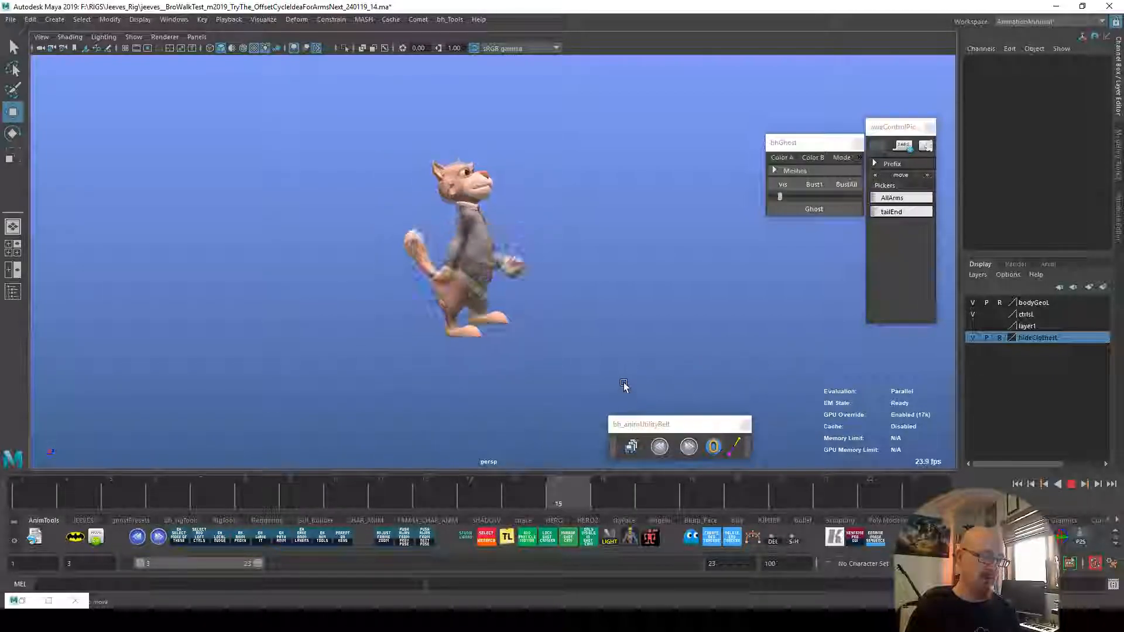
{"action": "right_click_drag", "start_coordinate": [660, 329], "coordinate": [797, 354], "text": "alt"}
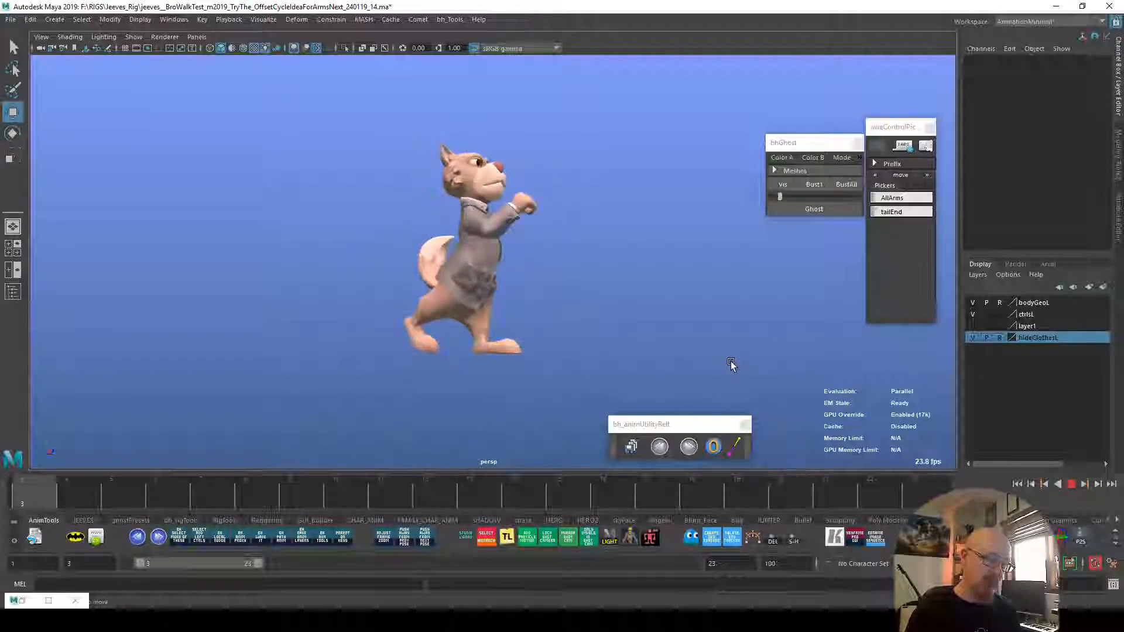
{"action": "right_click_drag", "start_coordinate": [662, 349], "coordinate": [884, 374], "text": "alt"}
{"action": "right_click_drag", "start_coordinate": [747, 381], "coordinate": [650, 351], "text": "alt"}
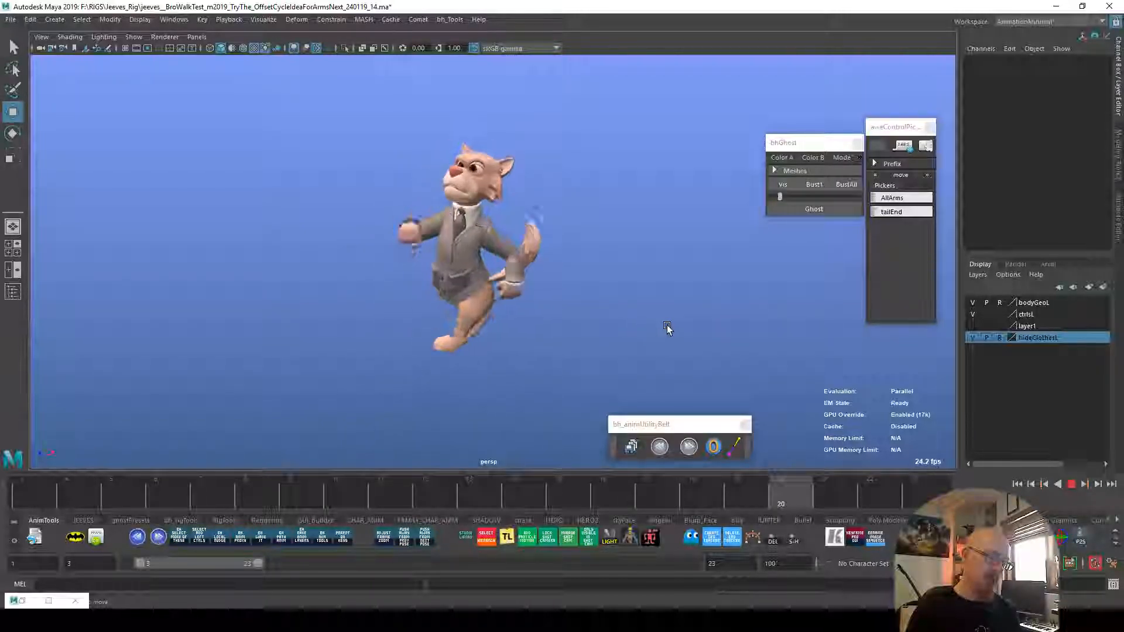
{"action": "left_click_drag", "start_coordinate": [667, 330], "coordinate": [839, 336], "text": "alt"}
{"action": "right_click_drag", "start_coordinate": [642, 358], "coordinate": [785, 351], "text": "alt"}
{"action": "key", "text": "alt+v"}
Step: Create a motion trail for the right hand IK control and frame the raised hand from the side at frame 4
{"action": "left_click", "coordinate": [13, 490]}
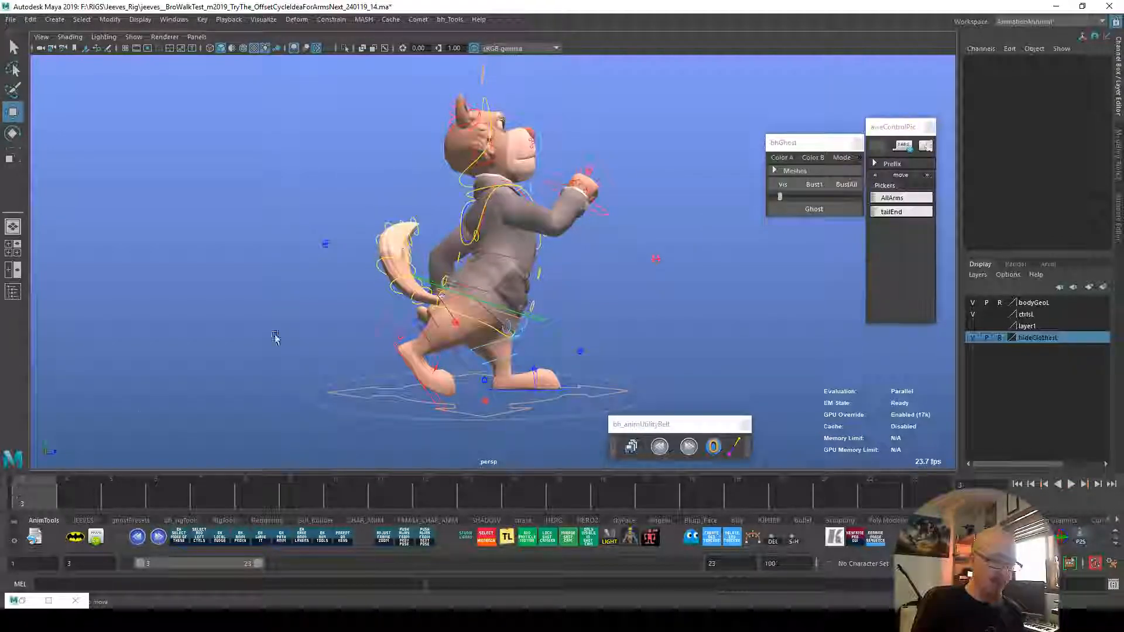
{"action": "left_click", "coordinate": [602, 213]}
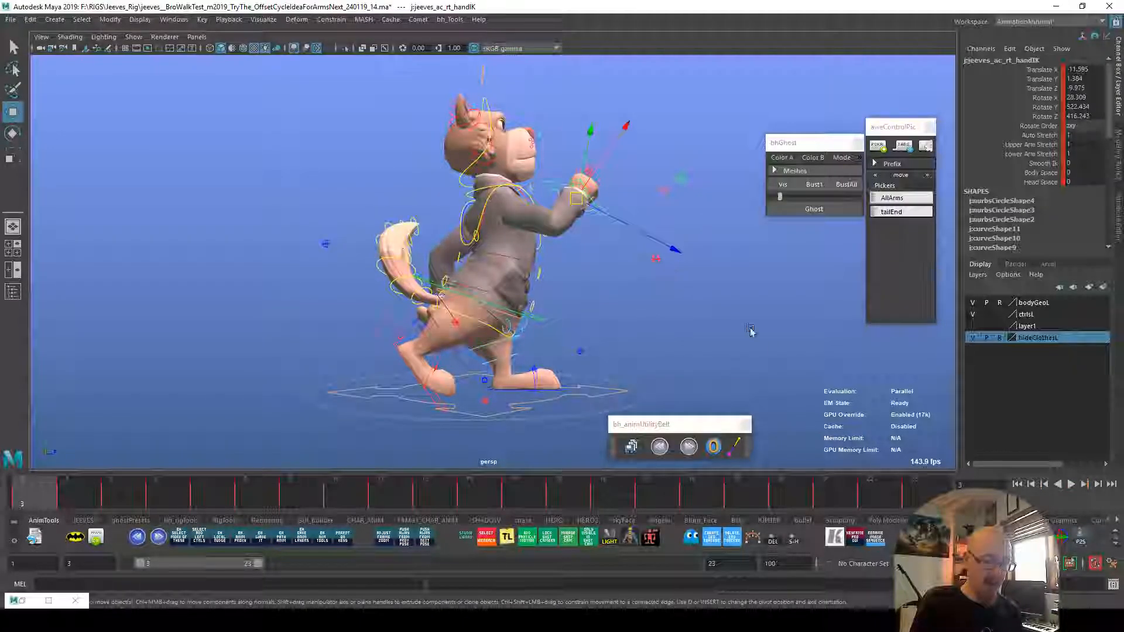
{"action": "left_click", "coordinate": [753, 540]}
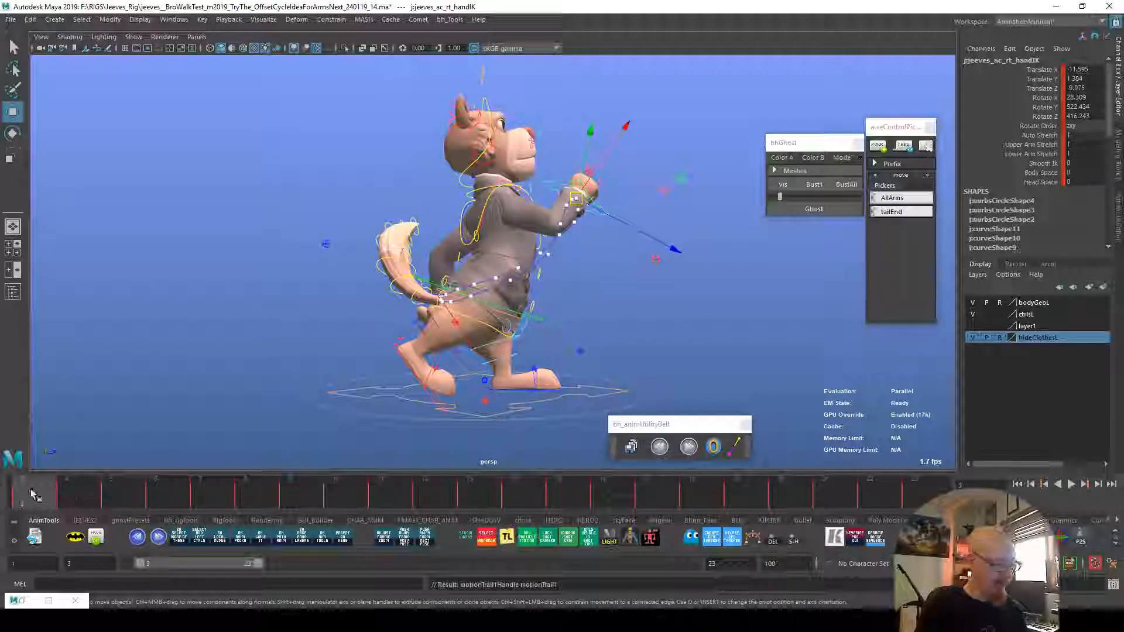
{"action": "key", "text": "alt+v"}
{"action": "mouse_move", "coordinate": [58, 493]}
{"action": "left_mouse_down"}
{"action": "mouse_move", "coordinate": [47, 496]}
{"action": "mouse_move", "coordinate": [70, 493]}
{"action": "left_mouse_up"}
{"action": "right_click_drag", "start_coordinate": [608, 310], "coordinate": [726, 332], "text": "alt"}
{"action": "middle_click_drag", "start_coordinate": [726, 331], "coordinate": [686, 379], "text": "alt"}
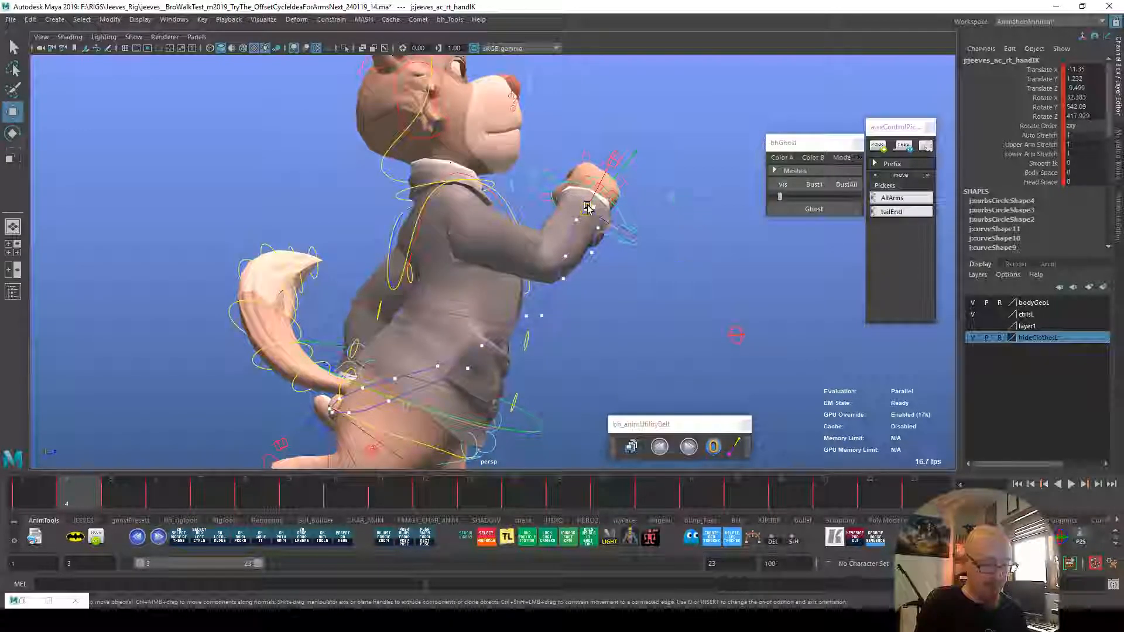
Step: Nudge the right hand IK control along its arc at frame 4 and rotate the wrist at frame 5
{"action": "left_click_drag", "start_coordinate": [586, 209], "coordinate": [581, 204]}
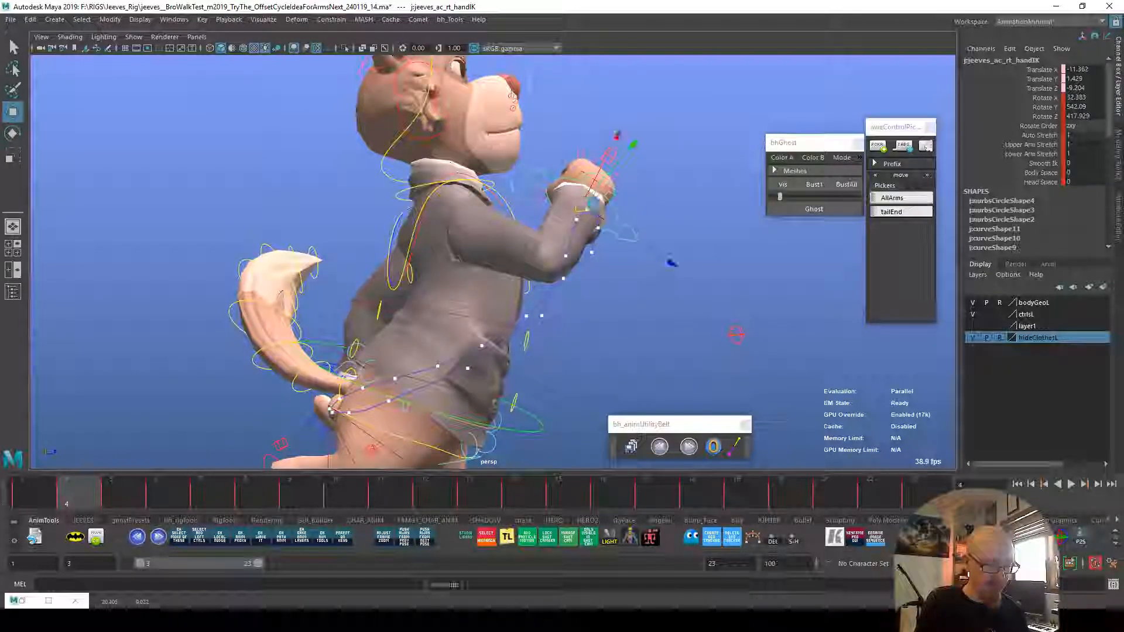
{"action": "left_click", "coordinate": [108, 493]}
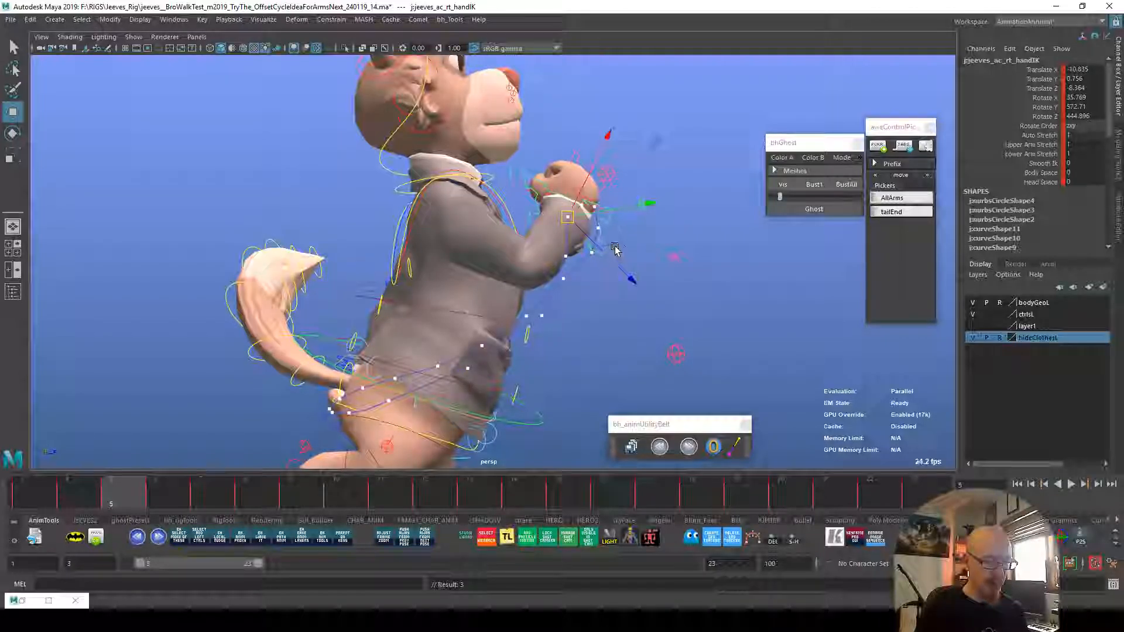
{"action": "key", "text": "e"}
{"action": "left_click_drag", "start_coordinate": [612, 275], "coordinate": [608, 265]}
{"action": "left_click_drag", "start_coordinate": [560, 319], "coordinate": [567, 319]}
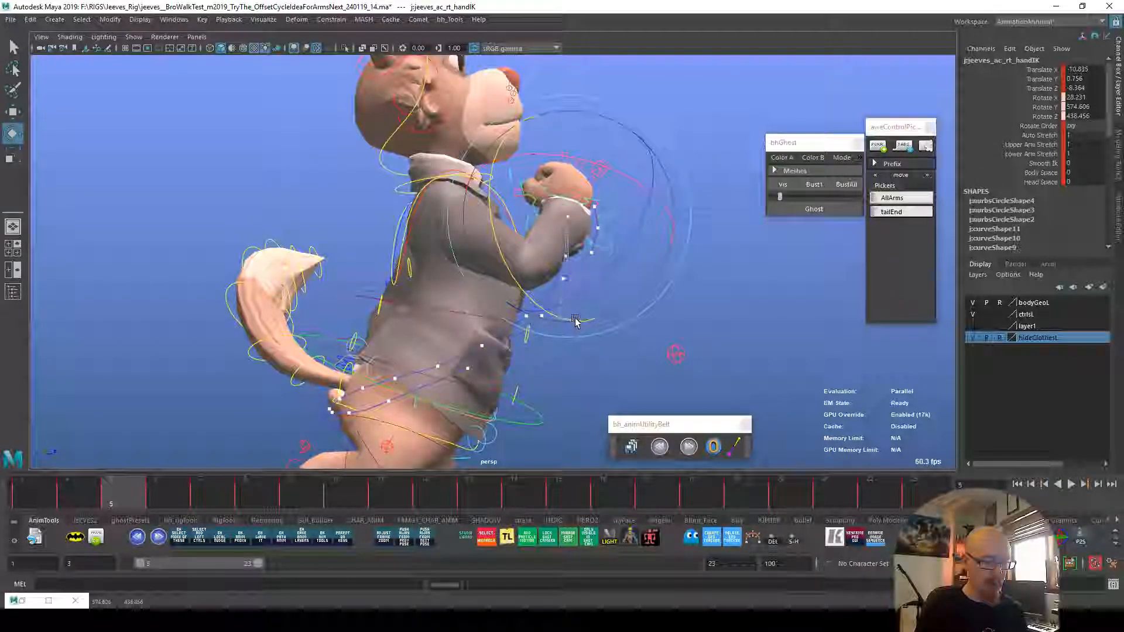
Step: Reposition the right hand at frame 21 to refine the upward part of its arc
{"action": "left_click_drag", "start_coordinate": [117, 494], "coordinate": [846, 489]}
{"action": "key", "text": "w"}
{"action": "left_click_drag", "start_coordinate": [594, 263], "coordinate": [595, 256]}
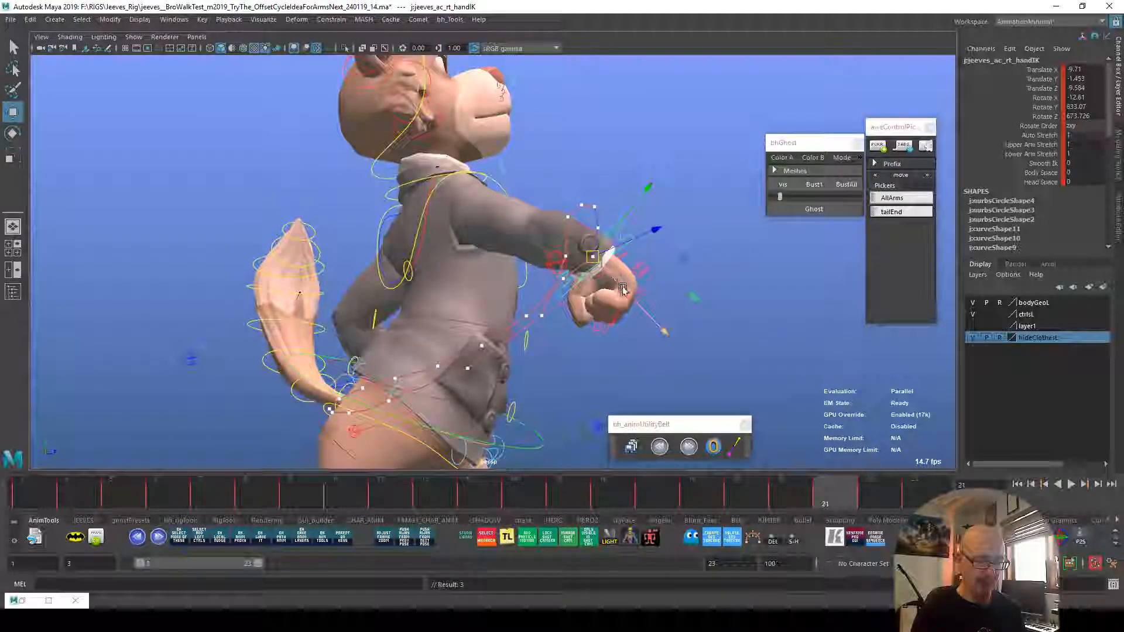
Step: Reposition the right hand at frame 22 and adjust its wrist rotation from the side and from the front
{"action": "left_click", "coordinate": [871, 493]}
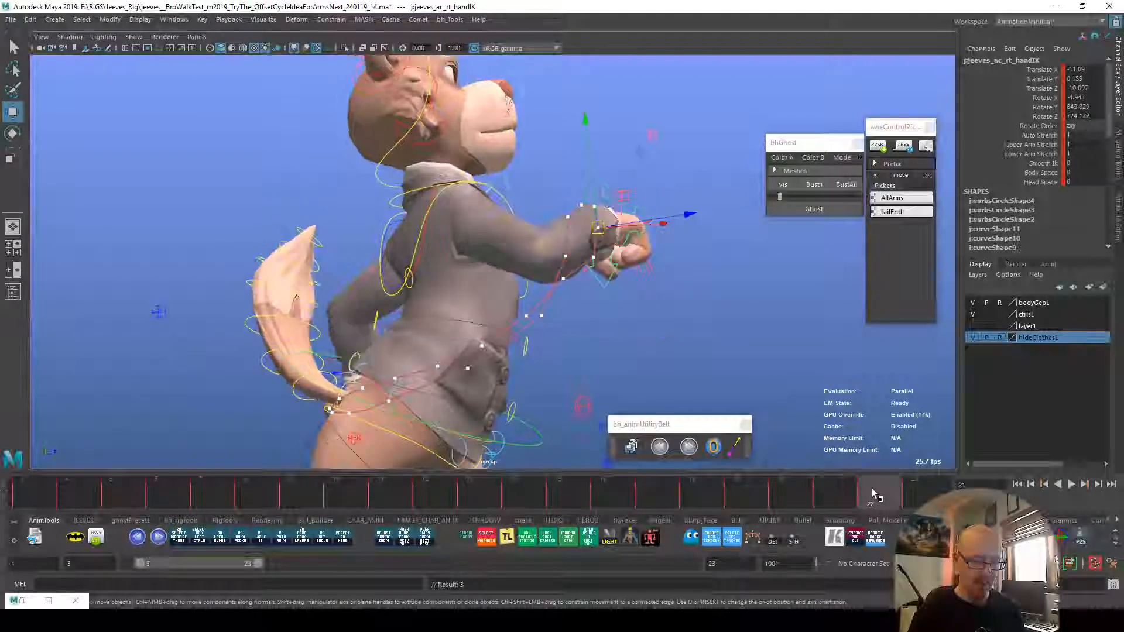
{"action": "middle_click_drag", "start_coordinate": [611, 245], "coordinate": [617, 250]}
{"action": "key", "text": "e"}
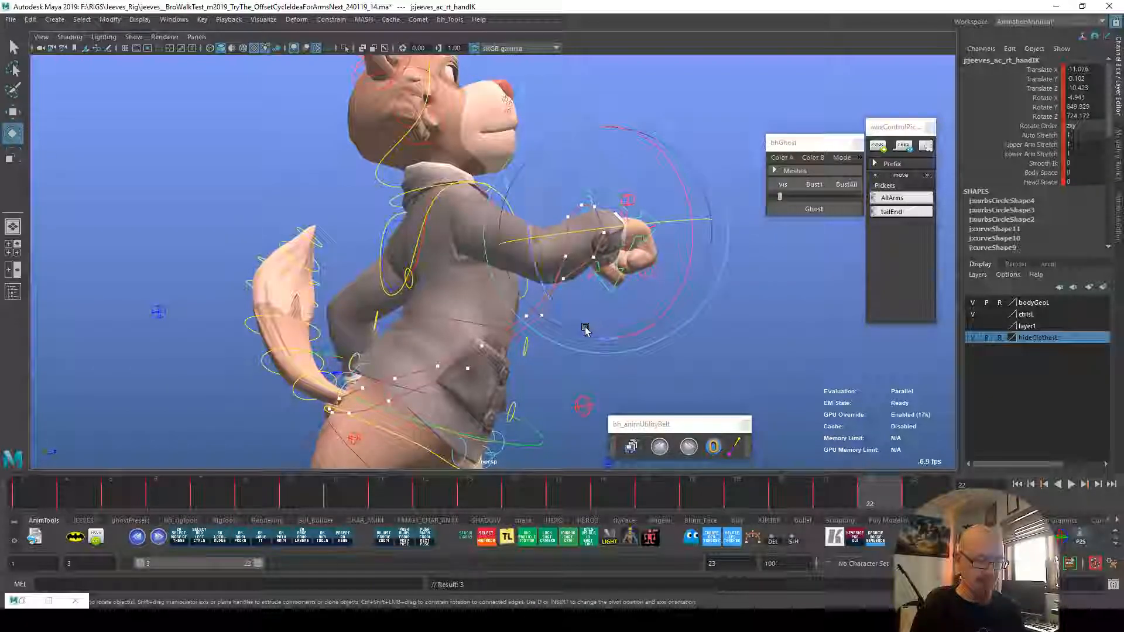
{"action": "left_click_drag", "start_coordinate": [585, 327], "coordinate": [575, 323]}
{"action": "left_click_drag", "start_coordinate": [660, 316], "coordinate": [608, 332], "text": "alt"}
{"action": "left_click_drag", "start_coordinate": [374, 250], "coordinate": [387, 252]}
{"action": "left_click_drag", "start_coordinate": [498, 252], "coordinate": [537, 261], "text": "alt"}
Step: Nudge the right hand at frame 4, key its translation, and reposition it at frame 5
{"action": "left_click_drag", "start_coordinate": [873, 487], "coordinate": [919, 497]}
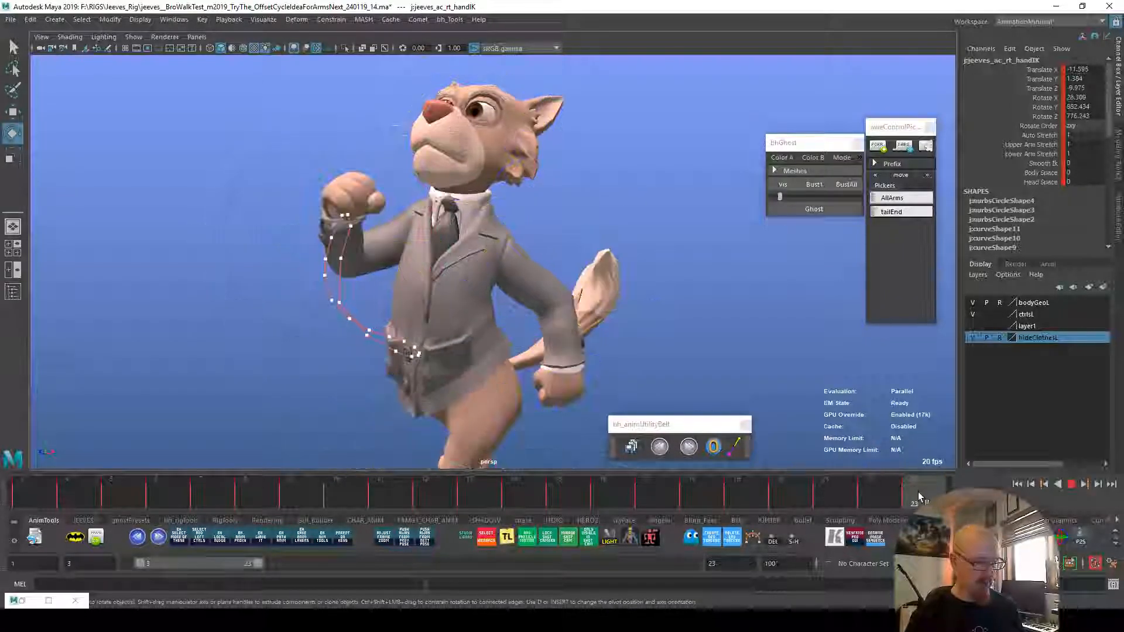
{"action": "left_click_drag", "start_coordinate": [297, 489], "coordinate": [66, 491]}
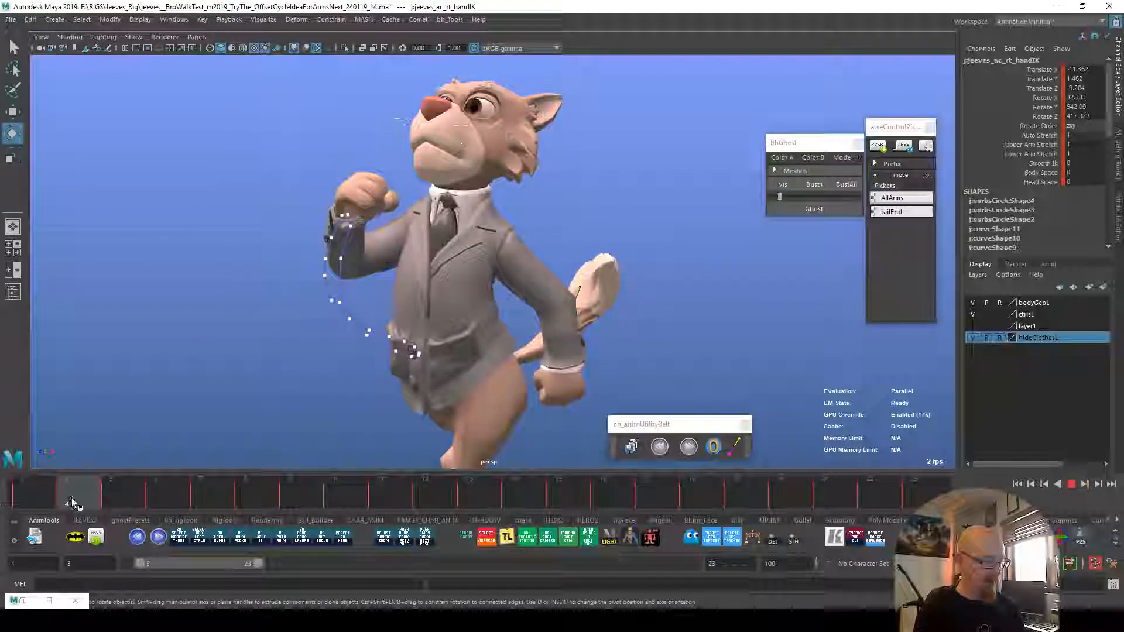
{"action": "key", "text": "w"}
{"action": "left_click_drag", "start_coordinate": [353, 218], "coordinate": [356, 218]}
{"action": "key", "text": "shift+w"}
{"action": "left_click", "coordinate": [103, 491]}
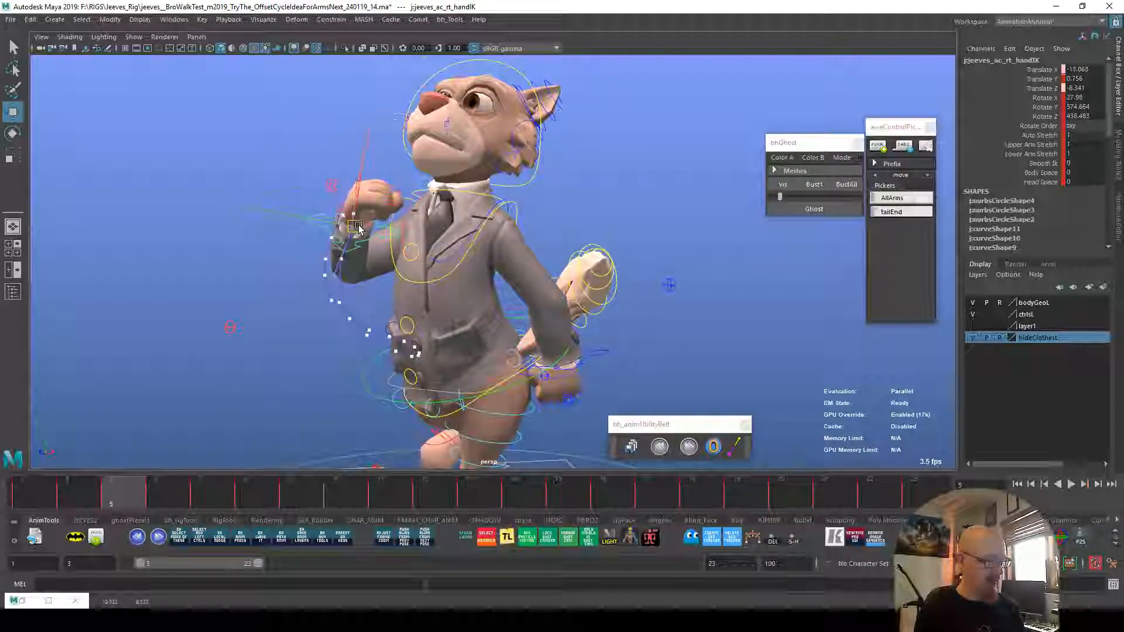
Step: From the front, refine and key the right hand's position at frame 4 and rotate the wrist at frame 5
{"action": "left_click_drag", "start_coordinate": [403, 253], "coordinate": [452, 248], "text": "alt"}
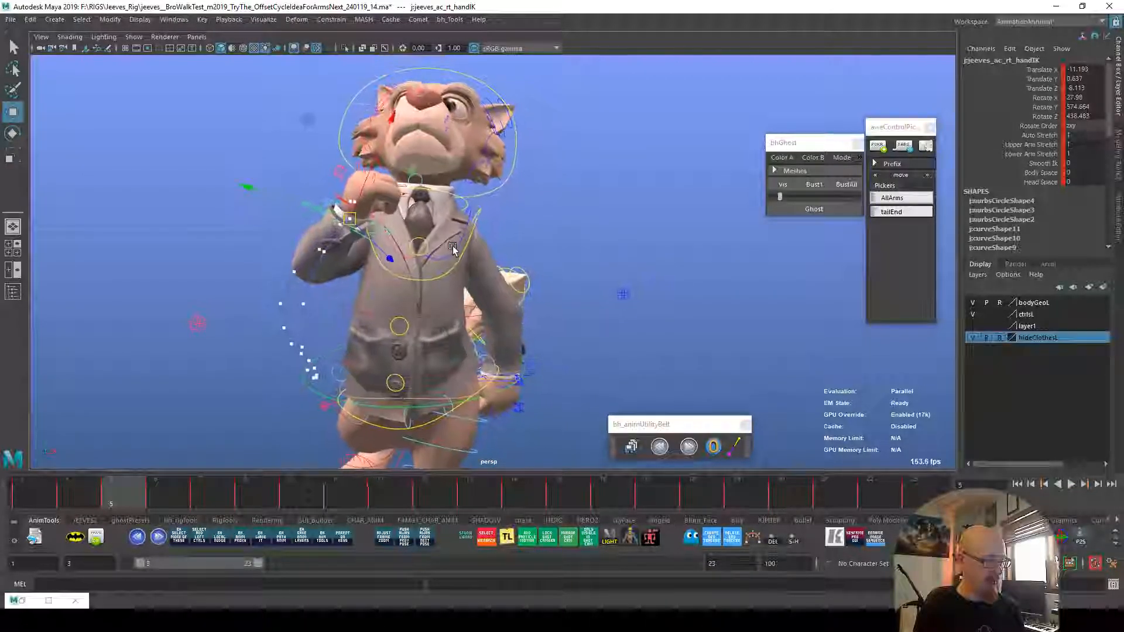
{"action": "left_click", "coordinate": [88, 490]}
{"action": "left_click_drag", "start_coordinate": [352, 205], "coordinate": [355, 208]}
{"action": "key", "text": "shift+w"}
{"action": "left_click", "coordinate": [107, 496]}
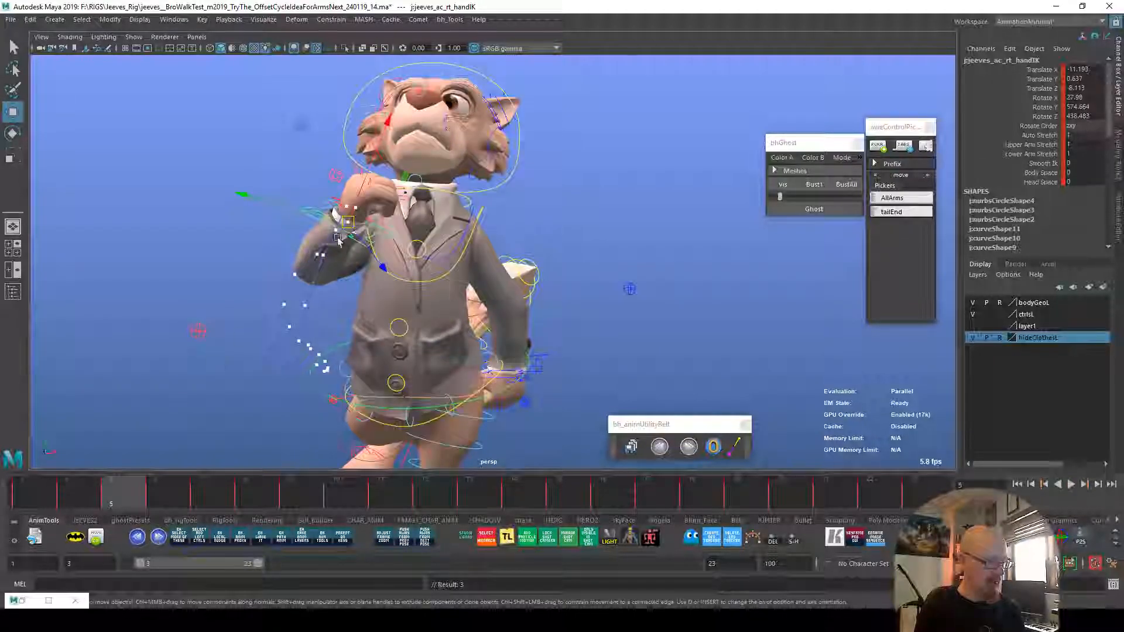
{"action": "key", "text": "e"}
{"action": "left_click_drag", "start_coordinate": [335, 320], "coordinate": [320, 334]}
Step: Rotate the right hand at frame 6 so the wrist follows on from frame 5
{"action": "left_click", "coordinate": [149, 498]}
{"action": "key", "text": "w"}
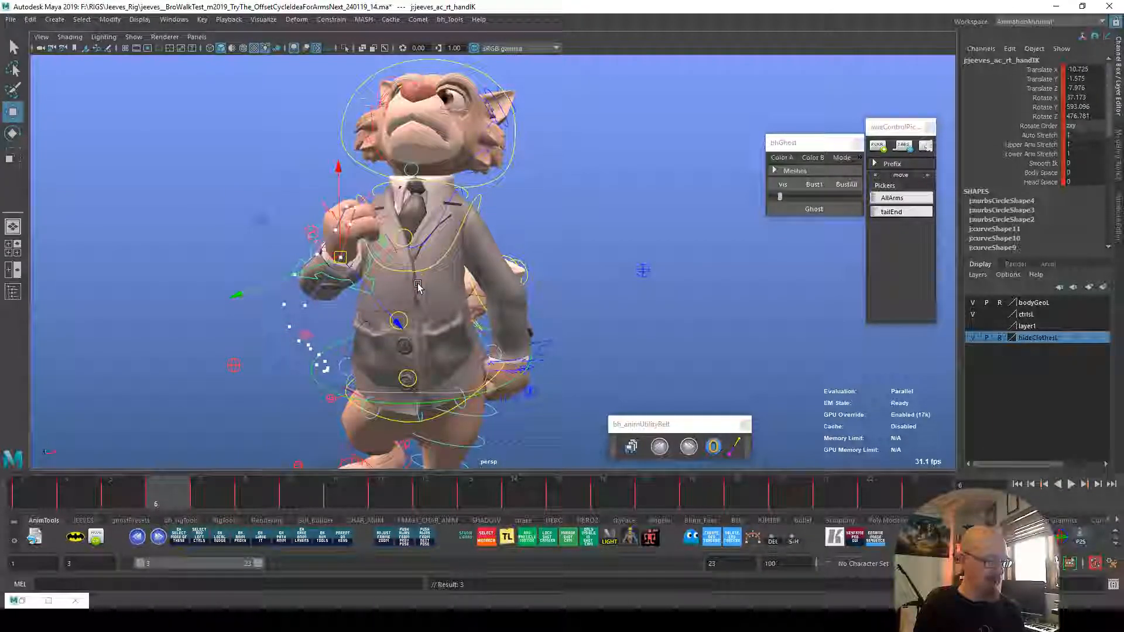
{"action": "key", "text": "e"}
{"action": "left_click_drag", "start_coordinate": [380, 310], "coordinate": [352, 329]}
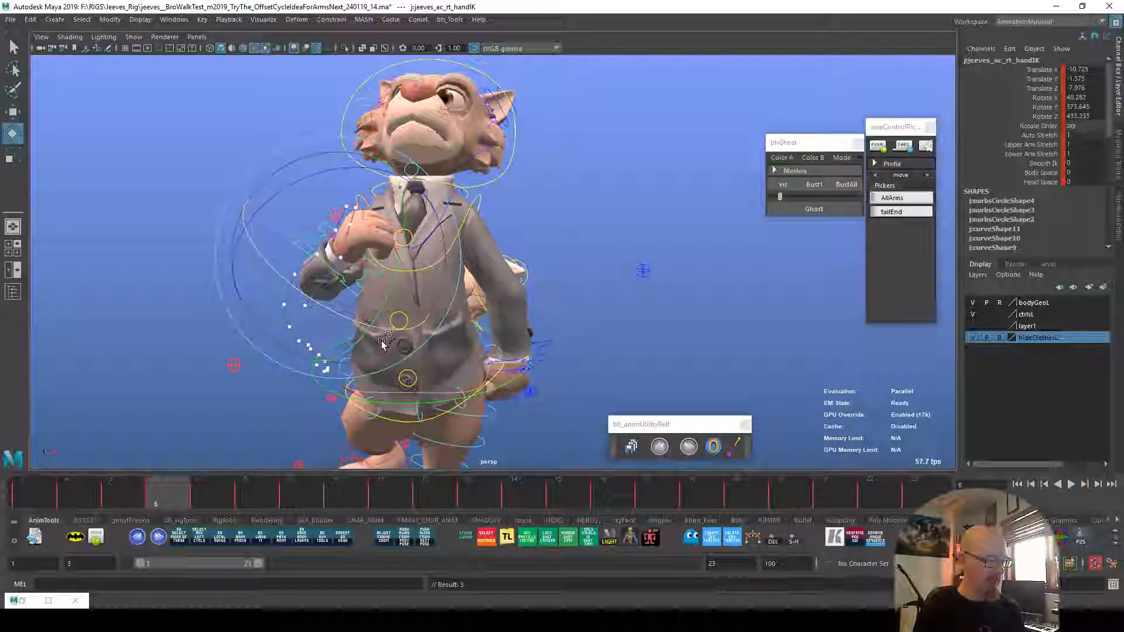
Step: Compare the poses around frame 7, and reposition and rotate the right hand at frame 6
{"action": "key", "text": "alt+v"}
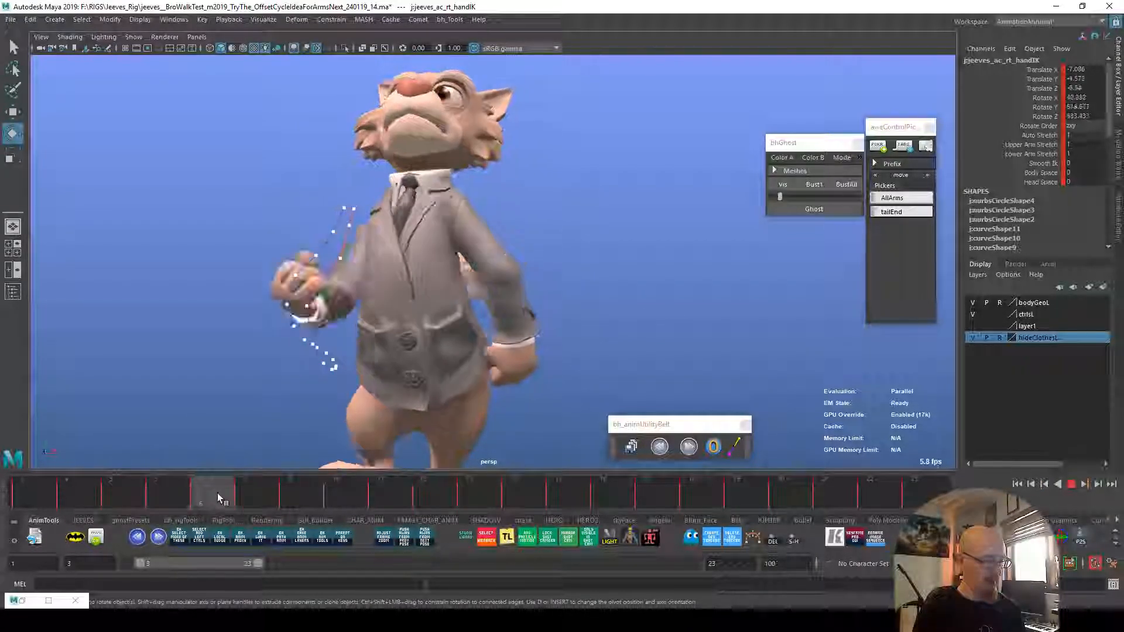
{"action": "left_click", "coordinate": [247, 489]}
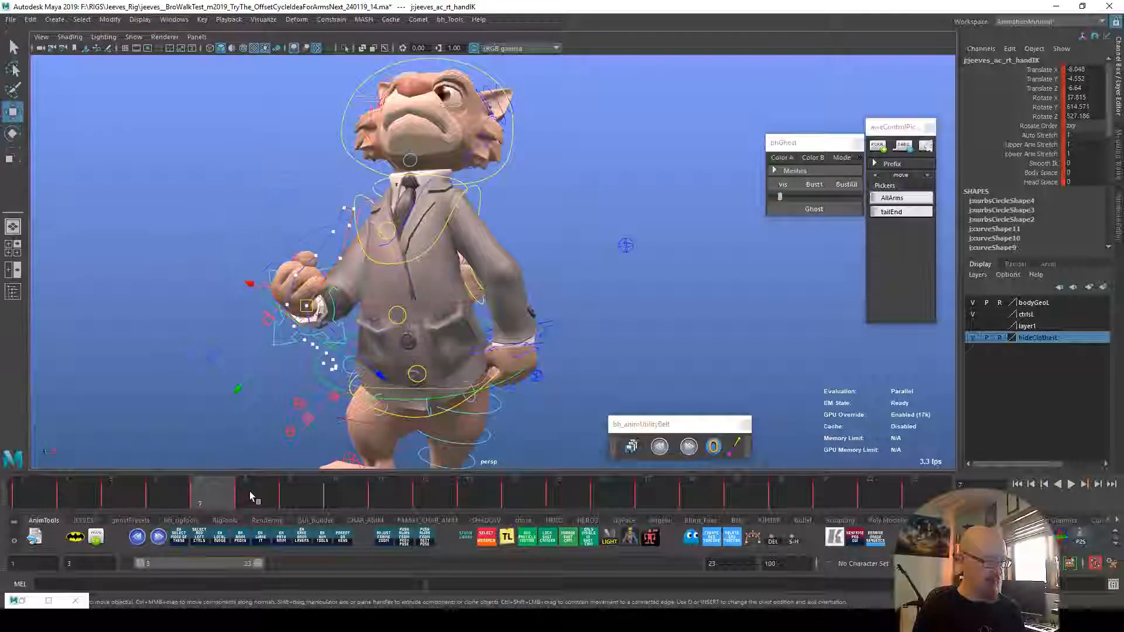
{"action": "key", "text": "w"}
{"action": "mouse_move", "coordinate": [246, 489]}
{"action": "left_mouse_down"}
{"action": "mouse_move", "coordinate": [291, 488]}
{"action": "mouse_move", "coordinate": [174, 485]}
{"action": "left_mouse_up"}
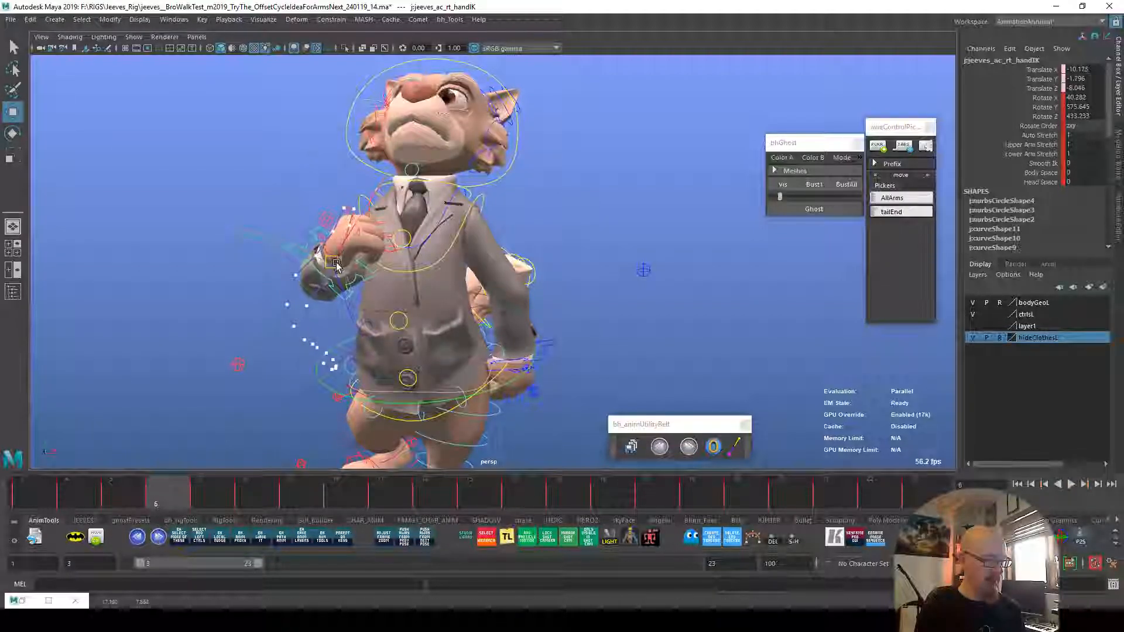
{"action": "key", "text": "e"}
{"action": "left_click", "coordinate": [99, 487]}
{"action": "left_click_drag", "start_coordinate": [100, 486], "coordinate": [163, 487]}
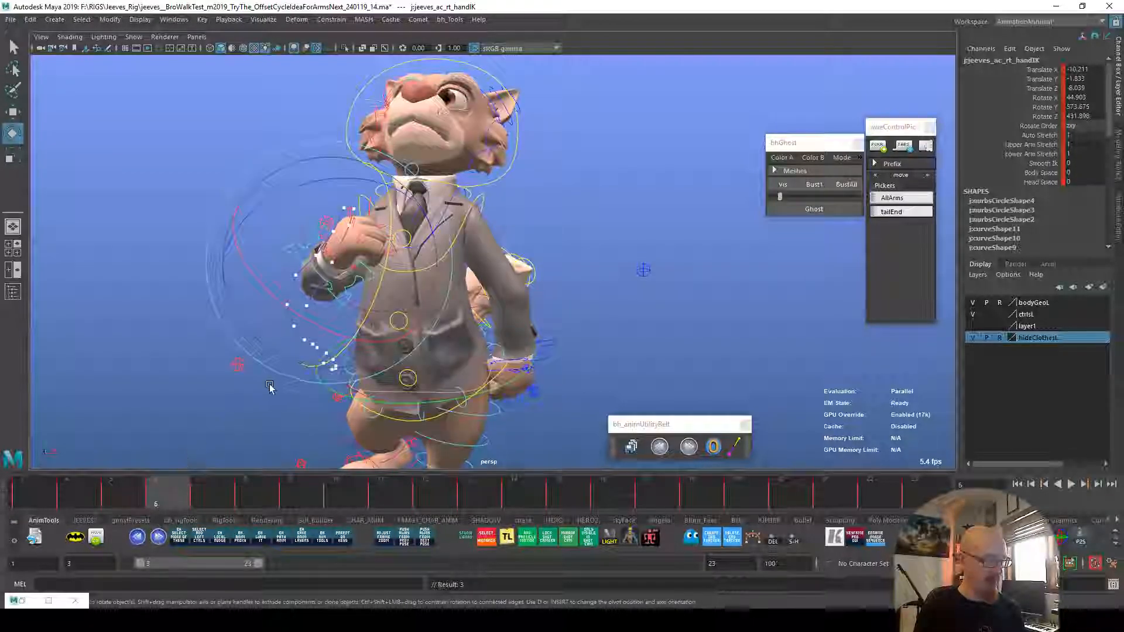
Step: Nudge the right hand's position at frames 5 and 6 to even out the spacing on its motion trail
{"action": "left_click", "coordinate": [130, 493]}
{"action": "key", "text": "w"}
{"action": "left_click_drag", "start_coordinate": [334, 231], "coordinate": [347, 227]}
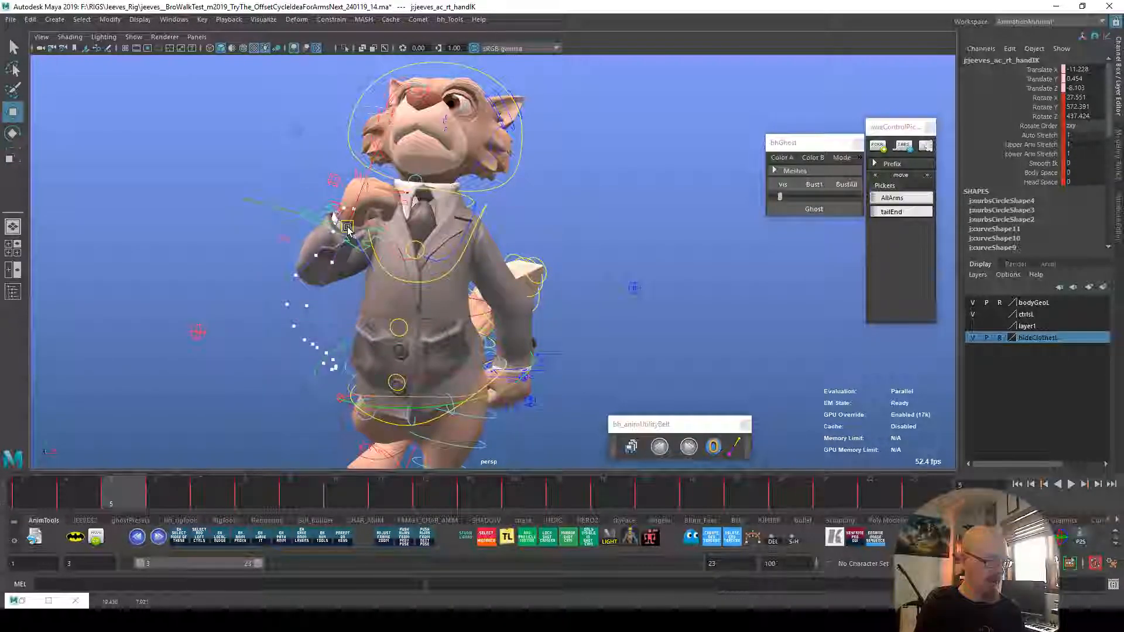
{"action": "left_click", "coordinate": [166, 491]}
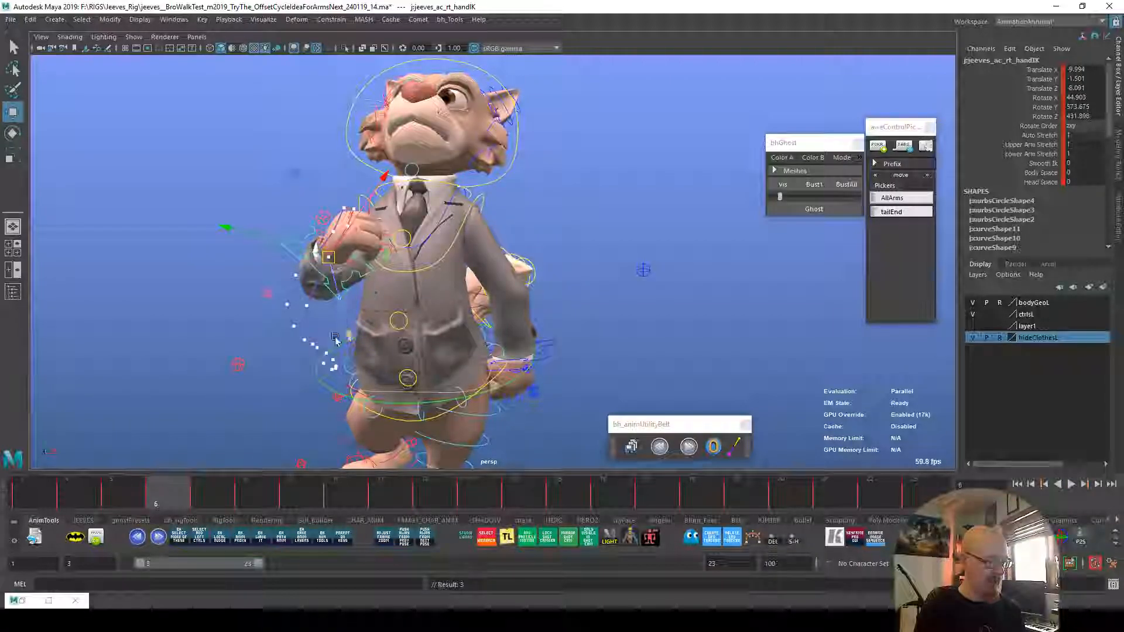
Step: Move the right hand inward at frame 7 and rotate its wrist to match the preceding frames
{"action": "left_click", "coordinate": [201, 497]}
{"action": "left_click_drag", "start_coordinate": [306, 305], "coordinate": [314, 301]}
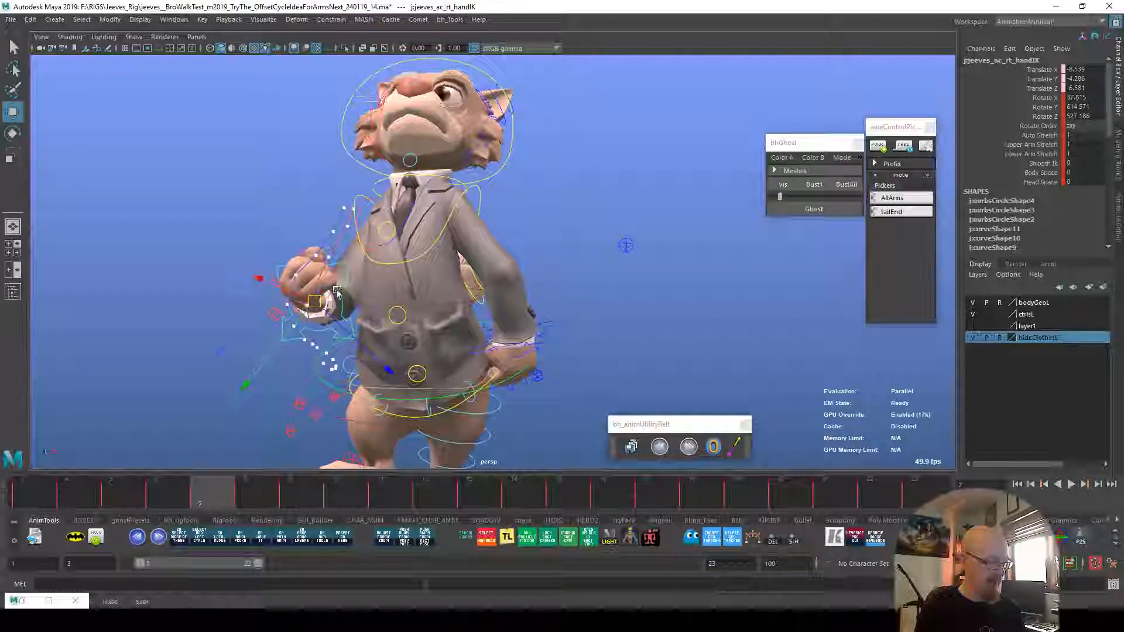
{"action": "key", "text": "e"}
{"action": "left_click_drag", "start_coordinate": [392, 355], "coordinate": [372, 343]}
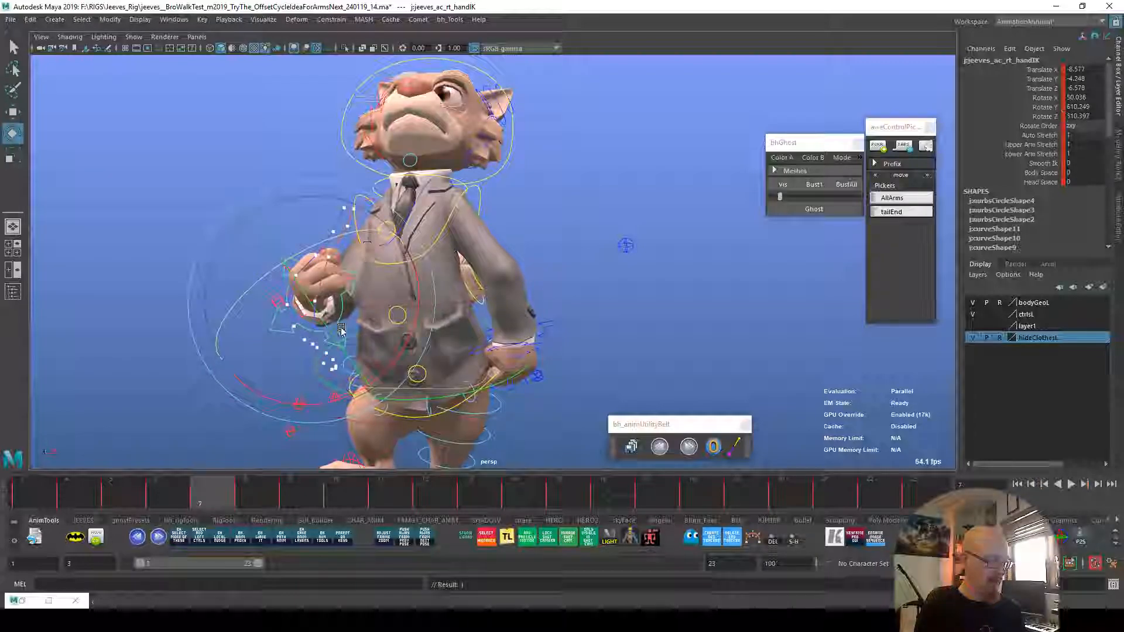
Step: Check the rising arm through frames 20 to 22 and reposition the right hand to smooth its arc
{"action": "key", "text": "alt+v"}
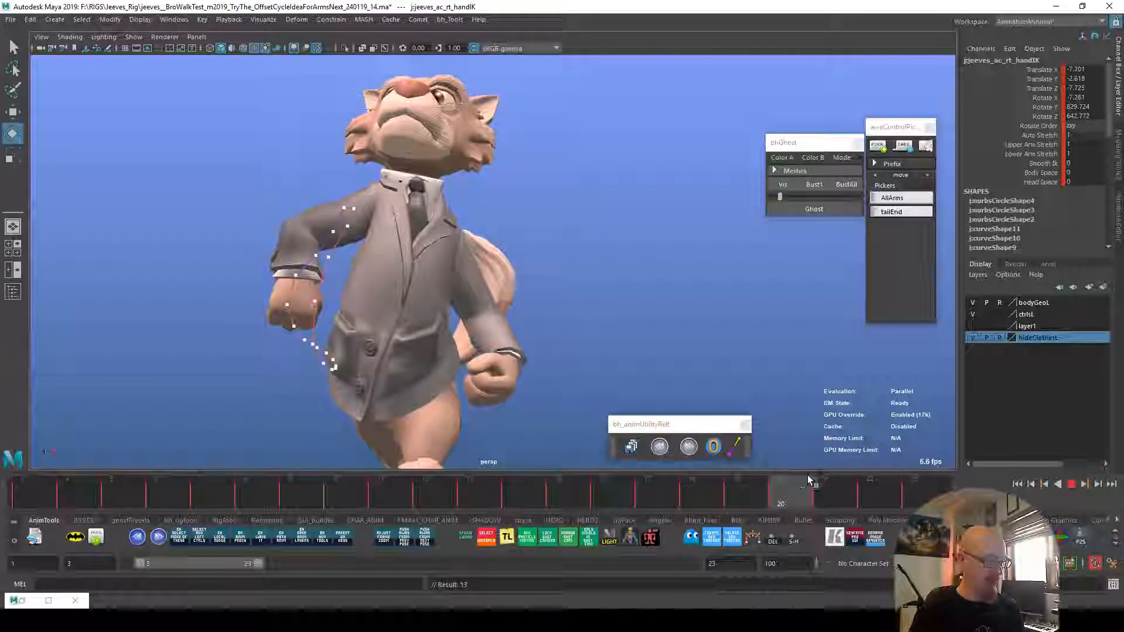
{"action": "key", "text": "alt+v"}
{"action": "key", "text": "w"}
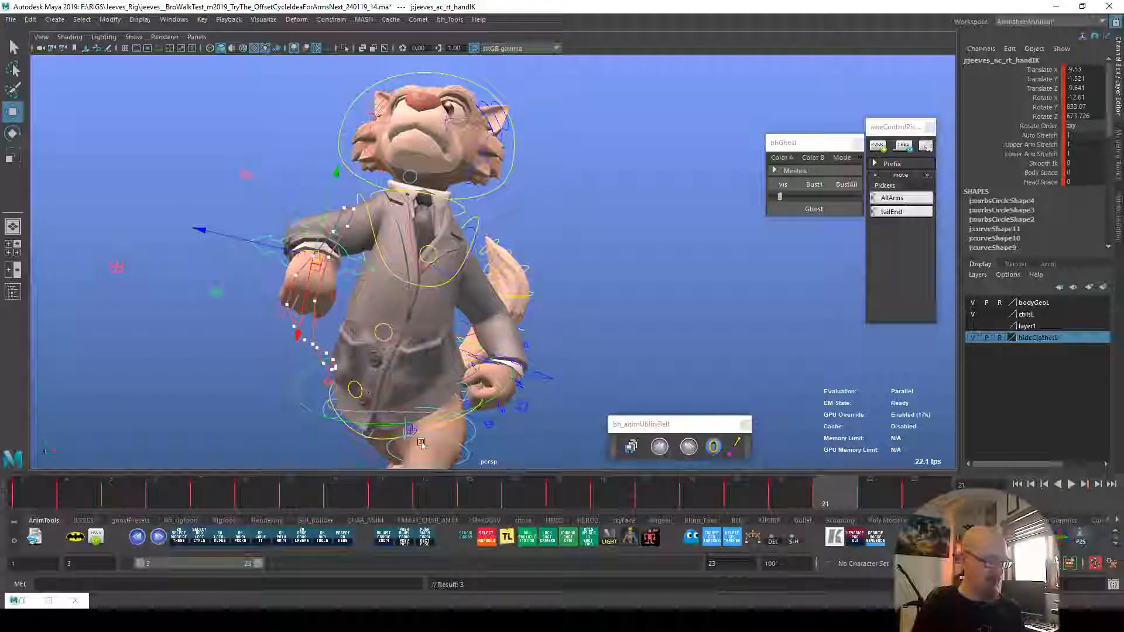
{"action": "left_click", "coordinate": [810, 495]}
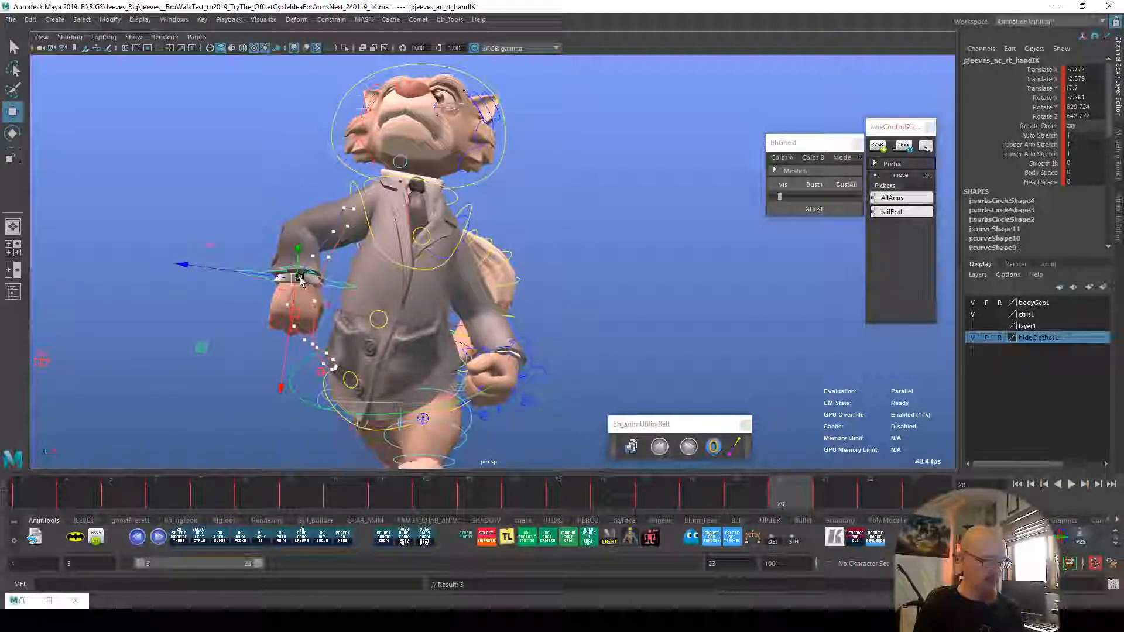
{"action": "key", "text": "alt+period"}
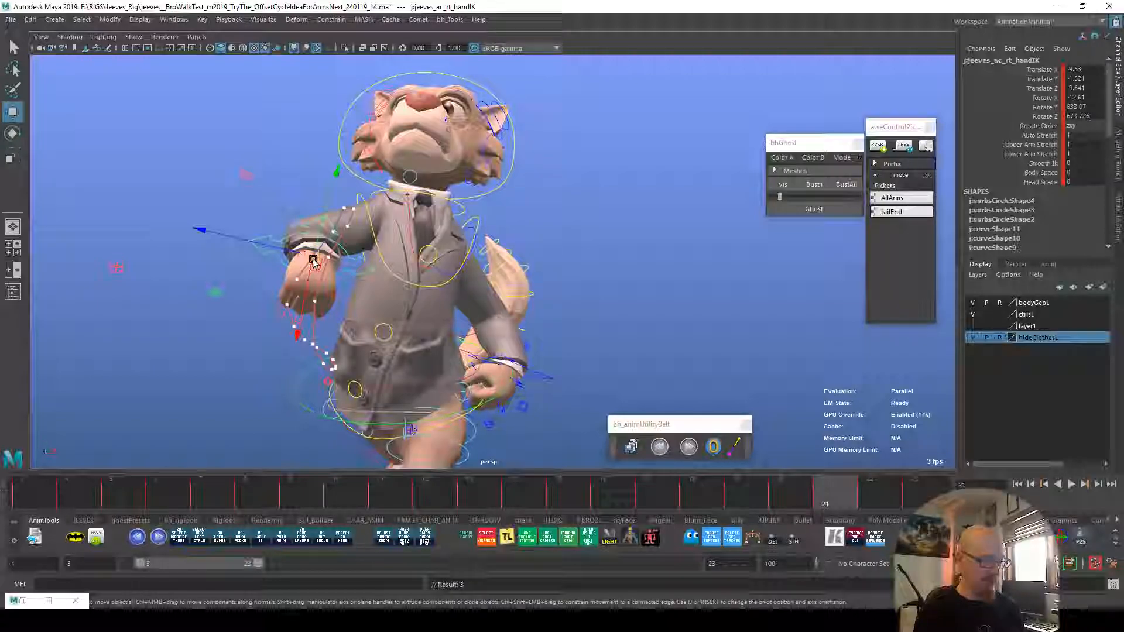
{"action": "key", "text": "alt+period"}
{"action": "left_click_drag", "start_coordinate": [337, 232], "coordinate": [325, 231]}
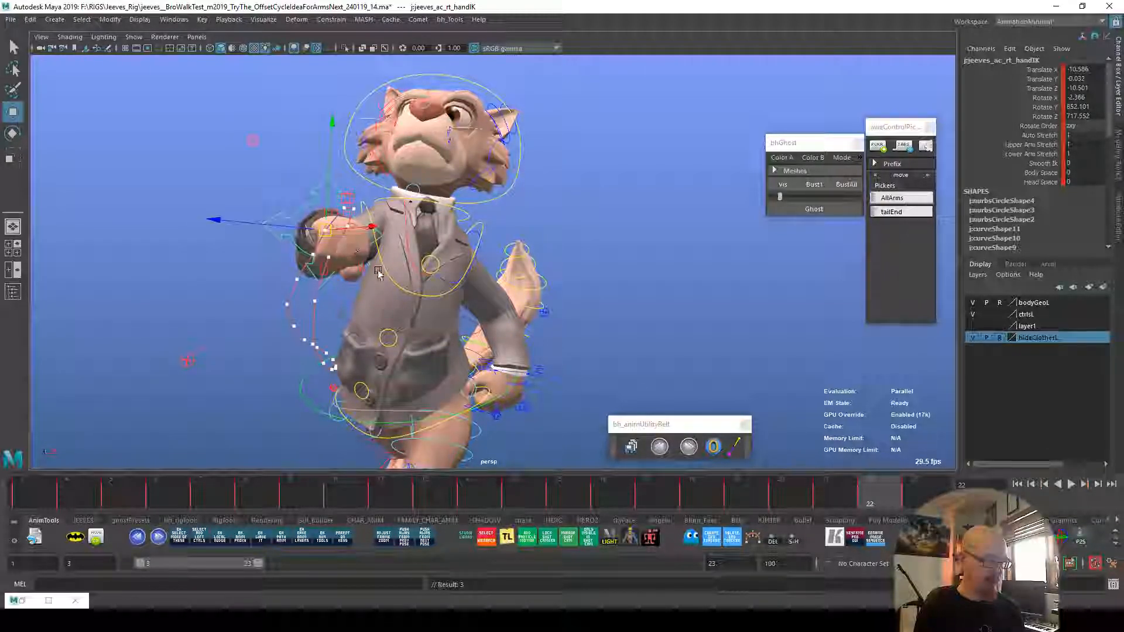
Step: Reposition the right hand at frames 6 and 7 to smooth the downward arc of its motion trail
{"action": "left_click_drag", "start_coordinate": [24, 497], "coordinate": [122, 496]}
{"action": "left_click_drag", "start_coordinate": [345, 228], "coordinate": [336, 258]}
{"action": "left_click", "coordinate": [155, 494]}
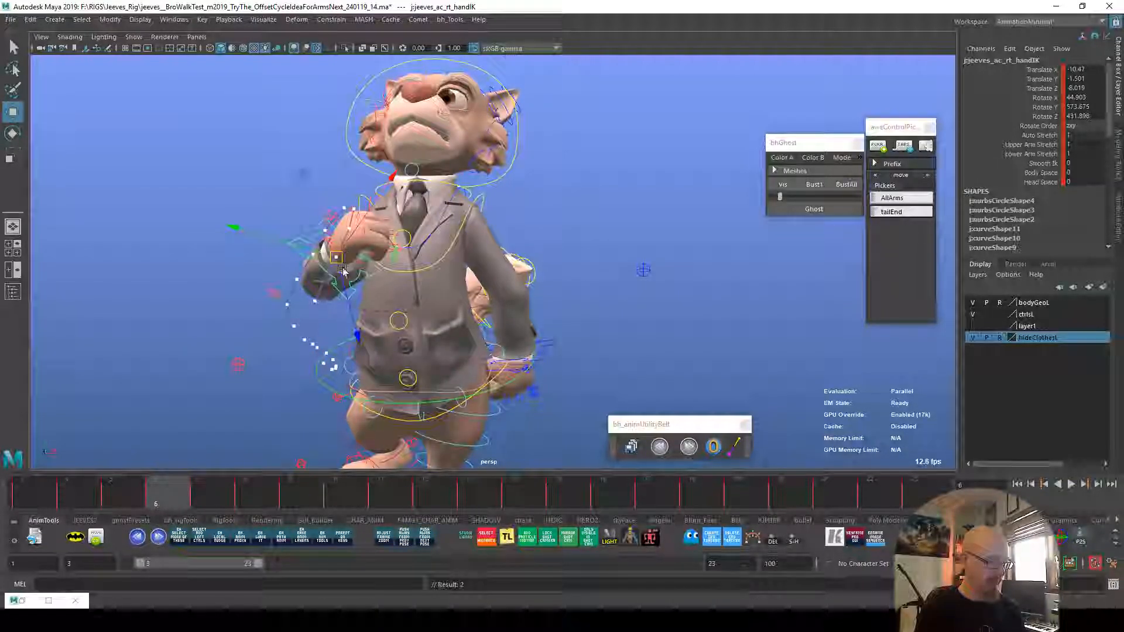
{"action": "left_click", "coordinate": [200, 501]}
{"action": "left_click_drag", "start_coordinate": [315, 302], "coordinate": [319, 302]}
Step: Deselect the hand, play the walk cycle and examine the arm swing from the front and from above
{"action": "right_click_drag", "start_coordinate": [632, 317], "coordinate": [398, 378], "text": "alt"}
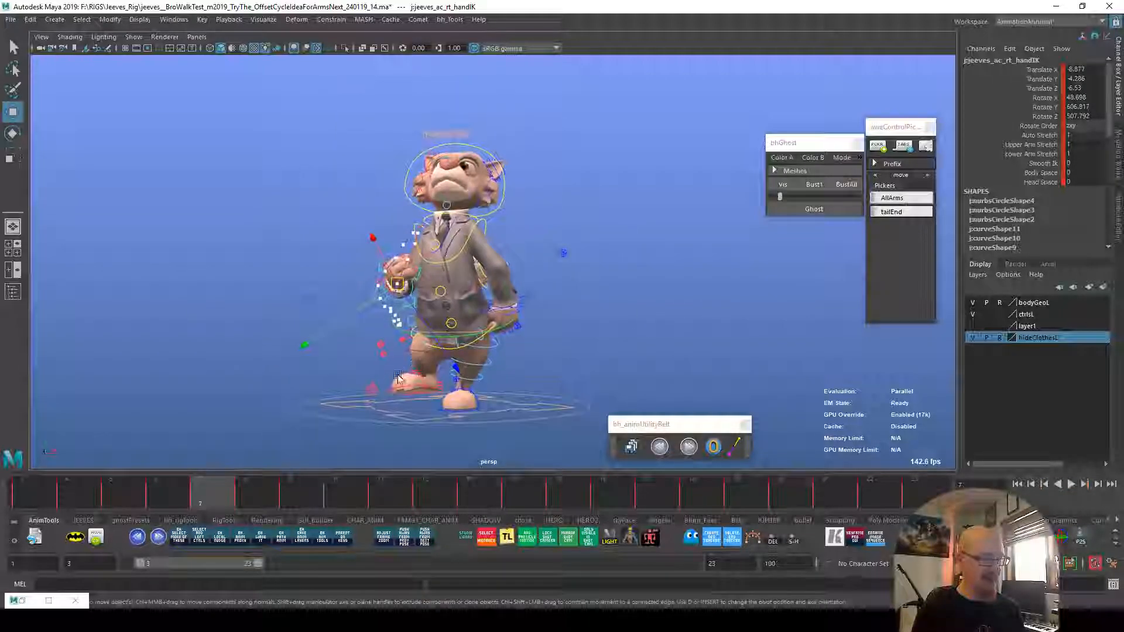
{"action": "left_click", "coordinate": [648, 361]}
{"action": "key", "text": "alt+v"}
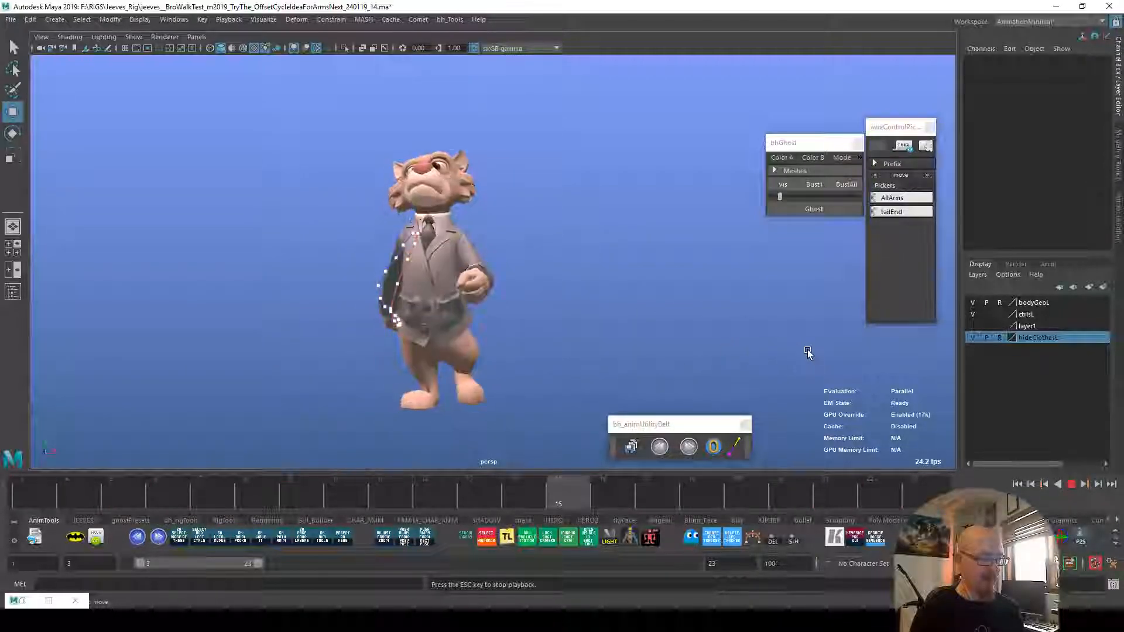
{"action": "left_click_drag", "start_coordinate": [832, 373], "coordinate": [745, 369], "text": "alt"}
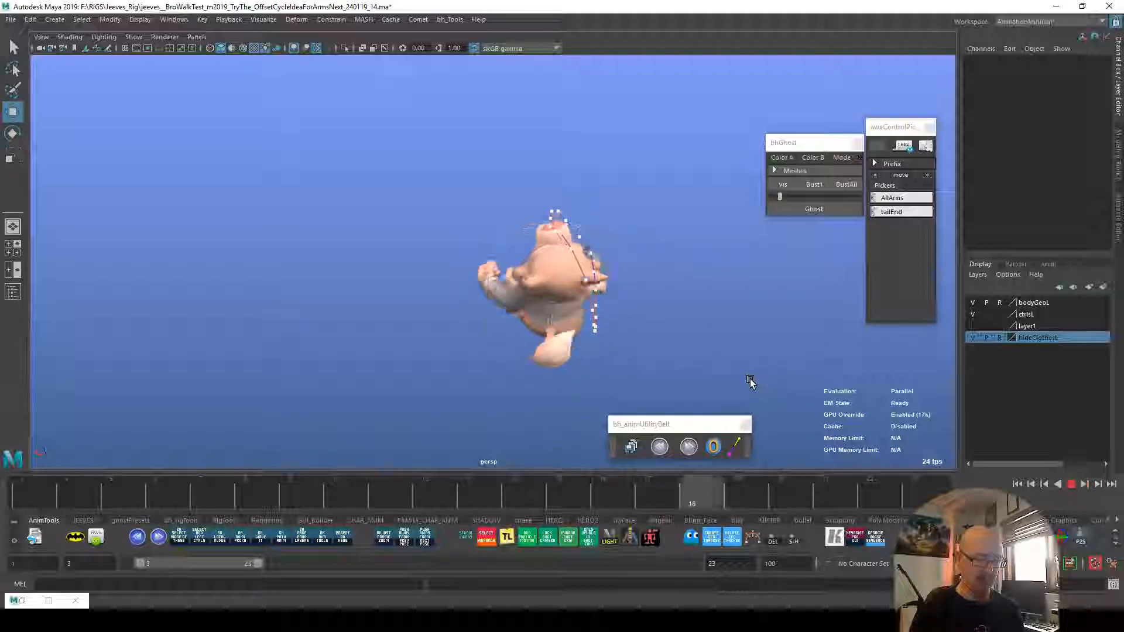
{"action": "left_click_drag", "start_coordinate": [738, 381], "coordinate": [709, 355], "text": "alt"}
{"action": "right_click_drag", "start_coordinate": [704, 359], "coordinate": [755, 387], "text": "alt"}
Step: Stop playback and nudge the right hand IK control slightly at frame 21
{"action": "left_click", "coordinate": [444, 496]}
{"action": "mouse_move", "coordinate": [443, 497]}
{"action": "left_mouse_down"}
{"action": "mouse_move", "coordinate": [250, 507]}
{"action": "mouse_move", "coordinate": [788, 485]}
{"action": "mouse_move", "coordinate": [723, 487]}
{"action": "mouse_move", "coordinate": [817, 473]}
{"action": "left_mouse_up"}
{"action": "left_click", "coordinate": [374, 265]}
{"action": "left_click_drag", "start_coordinate": [374, 265], "coordinate": [371, 261]}
Step: Rotate the right wrist at frame 22 and check how the hand carries through frame 23 into frame 3
{"action": "key", "text": "period"}
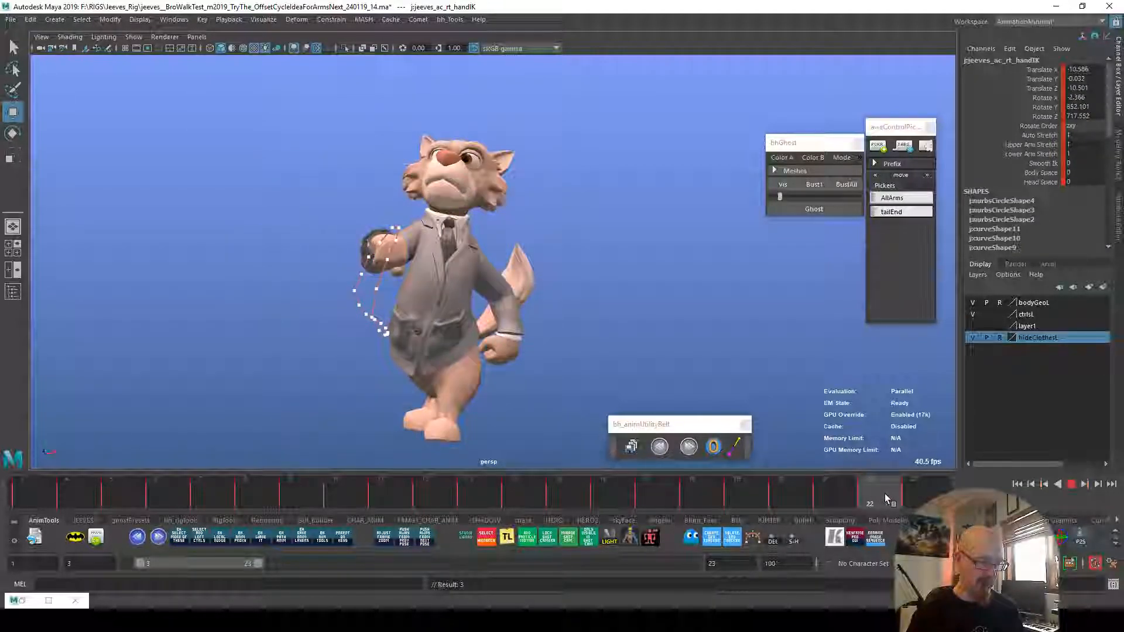
{"action": "key", "text": "e"}
{"action": "left_click_drag", "start_coordinate": [476, 249], "coordinate": [481, 272]}
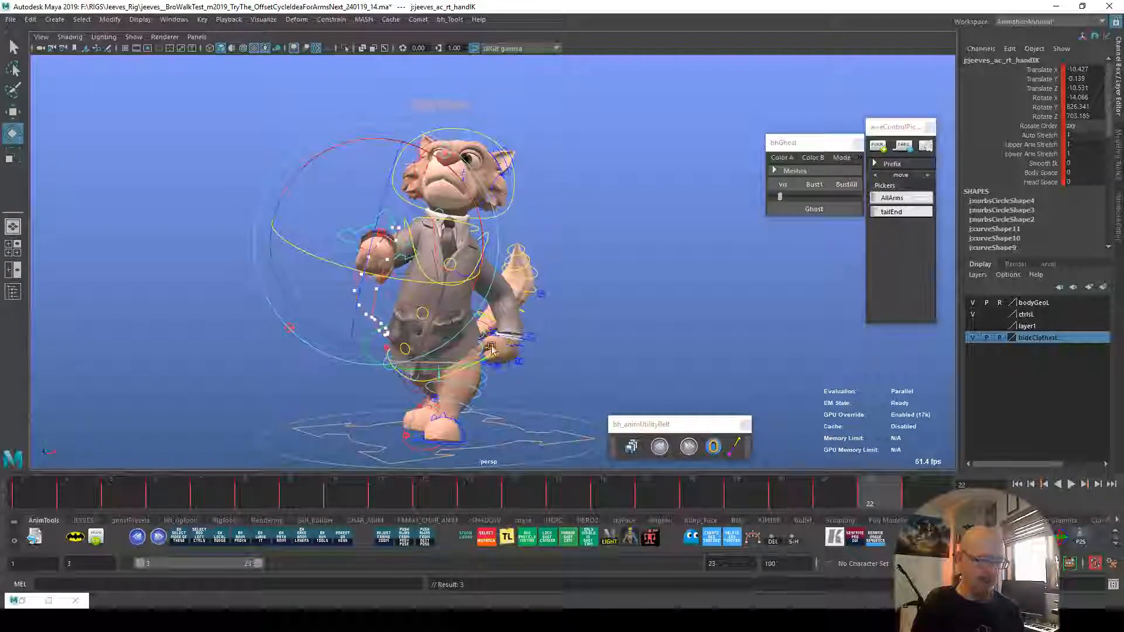
{"action": "key", "text": "alt+v"}
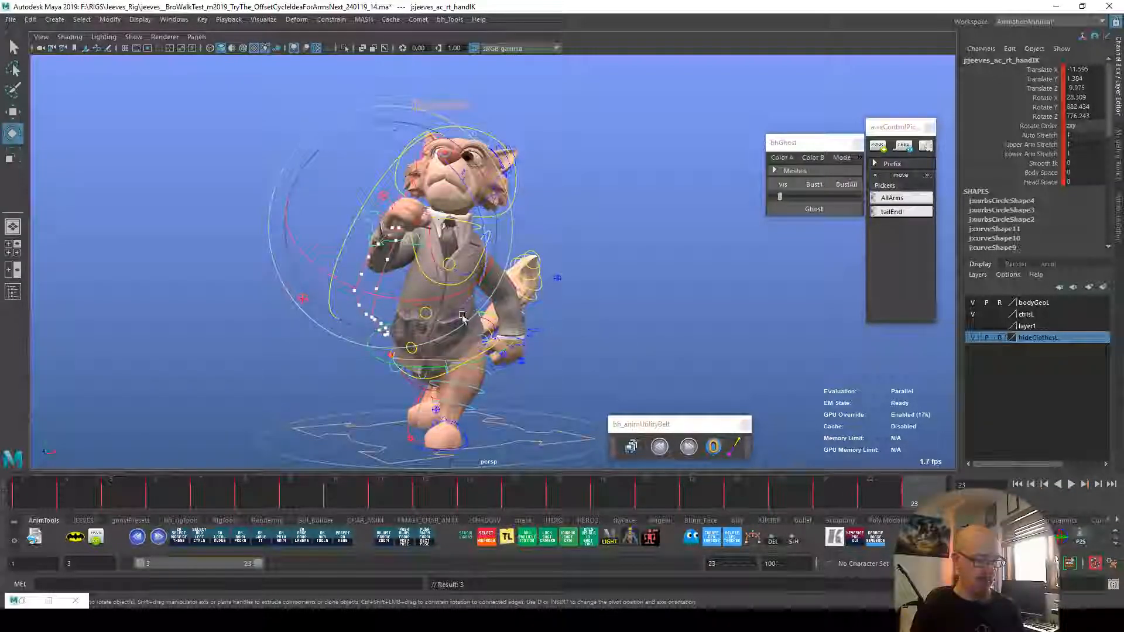
{"action": "key", "text": "alt+v"}
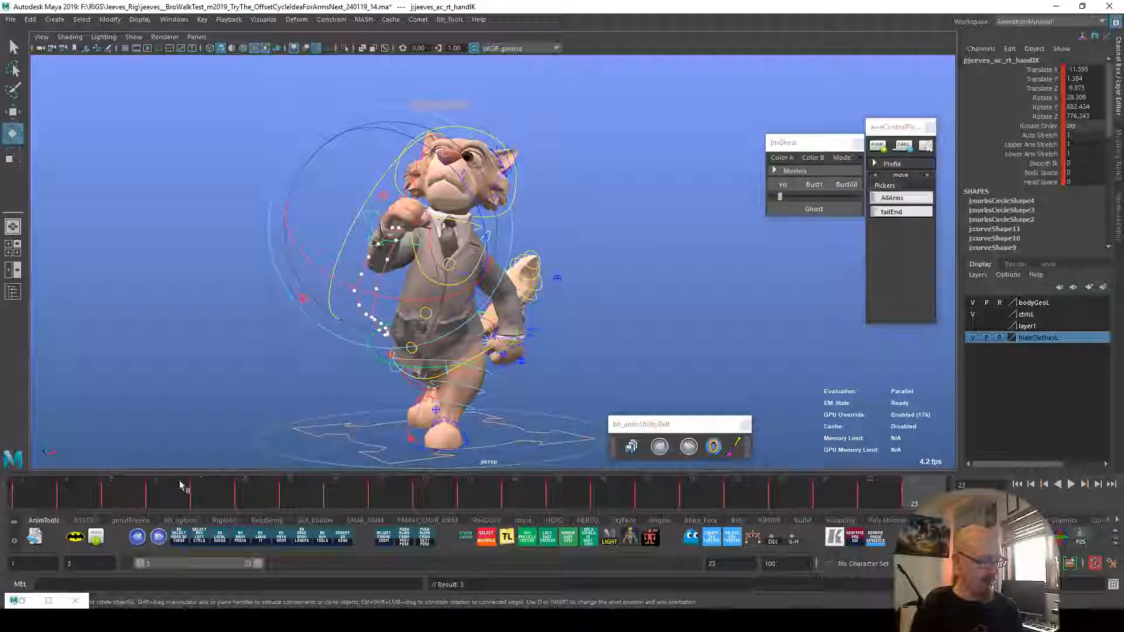
{"action": "key", "text": "alt+v"}
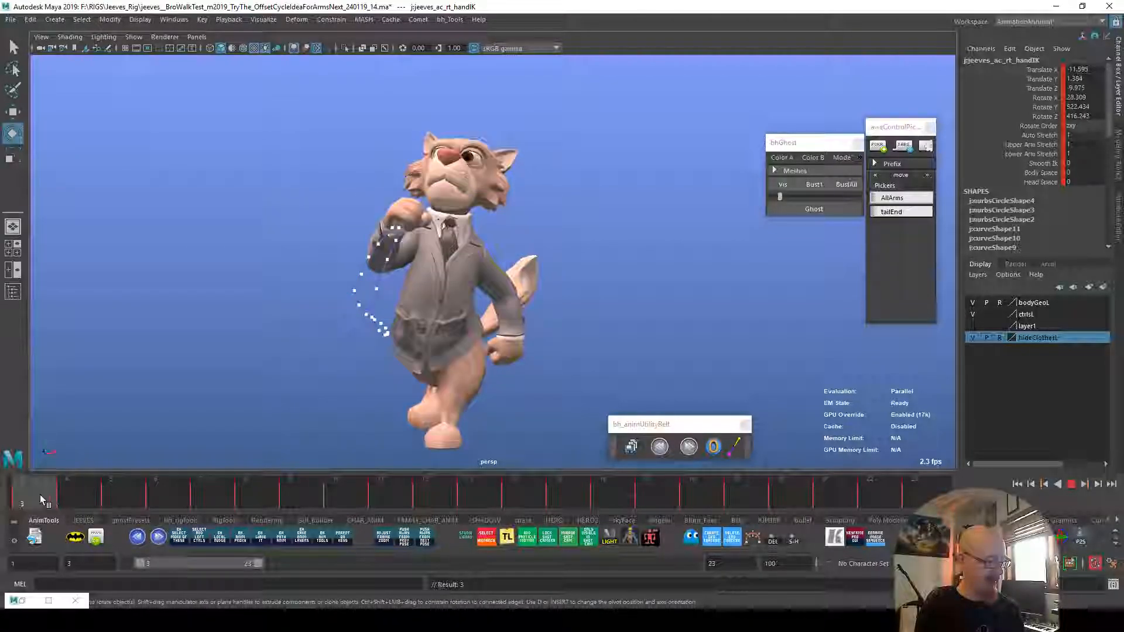
Step: Nudge only the right hand IK control's rotation channels back 50% at frame 23 and check the walk in playback
{"action": "key", "text": "alt+v"}
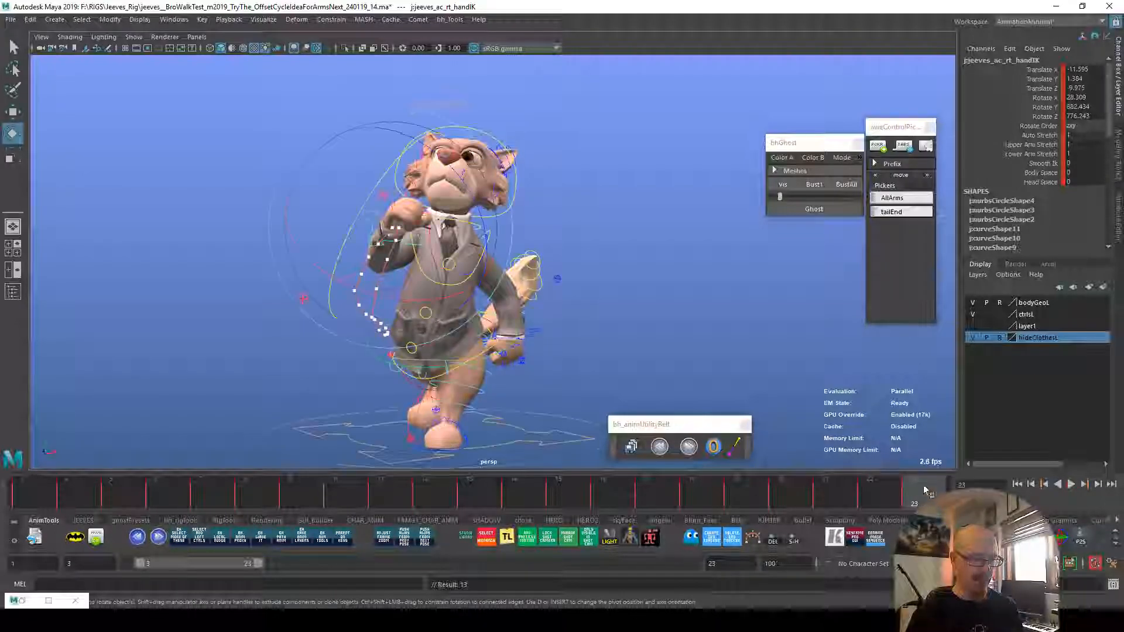
{"action": "left_click_drag", "start_coordinate": [1046, 98], "coordinate": [1044, 115]}
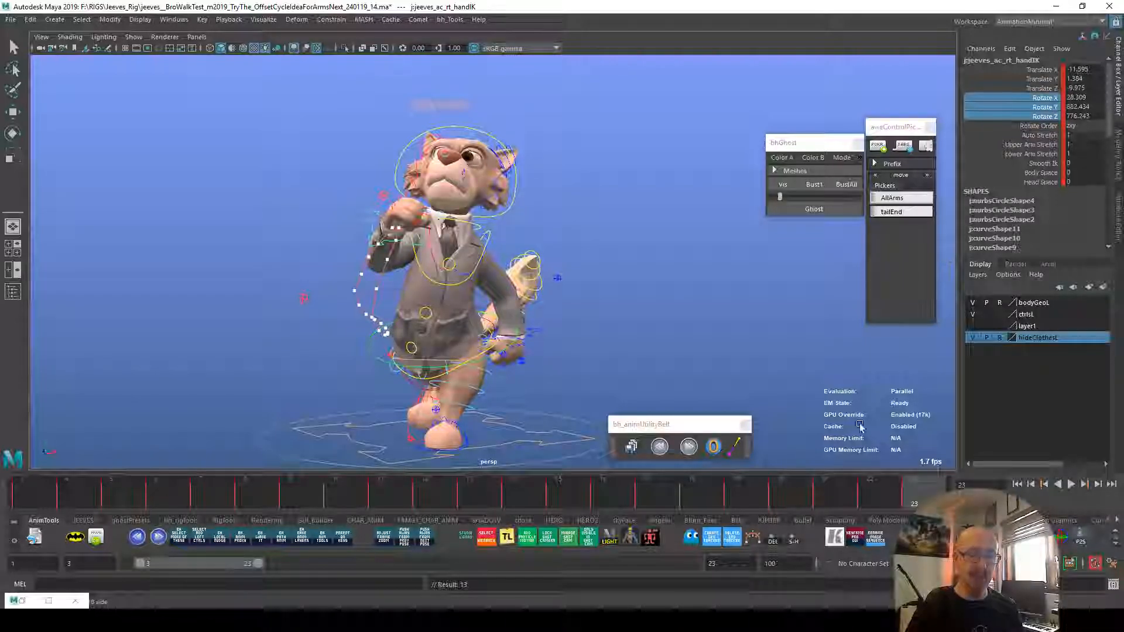
{"action": "left_click", "coordinate": [659, 447]}
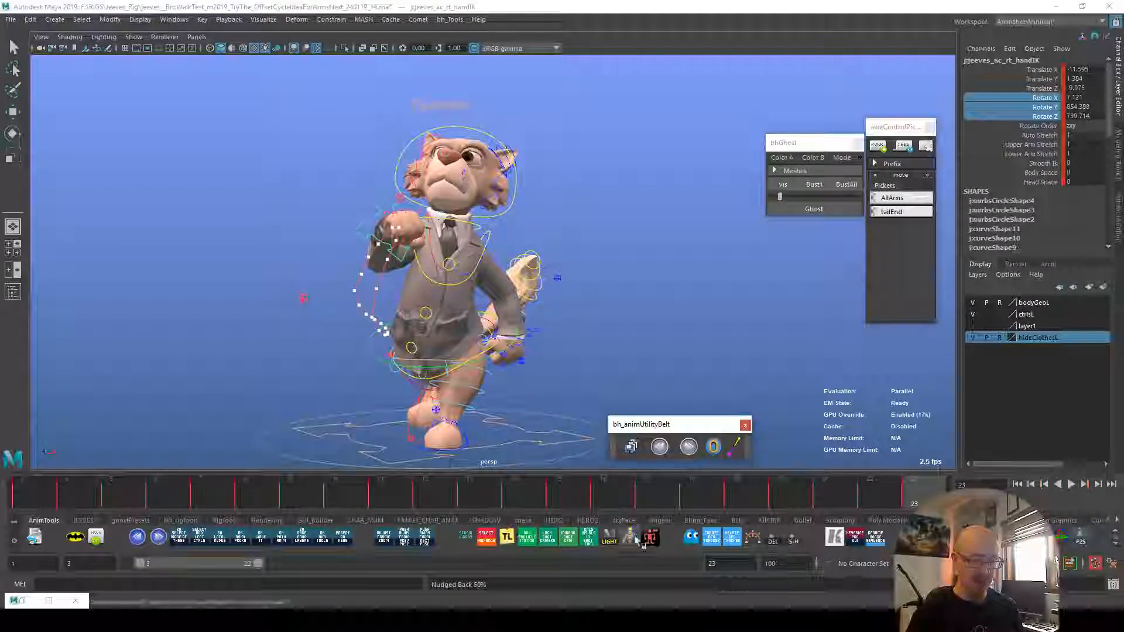
{"action": "key", "text": "alt+v"}
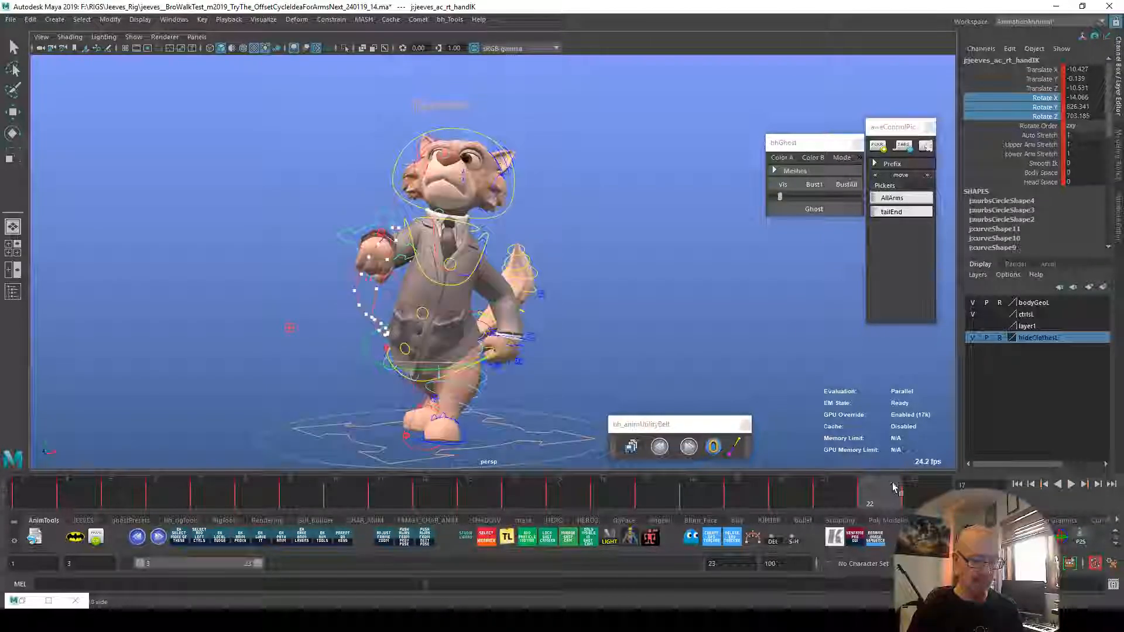
{"action": "key", "text": "Escape"}
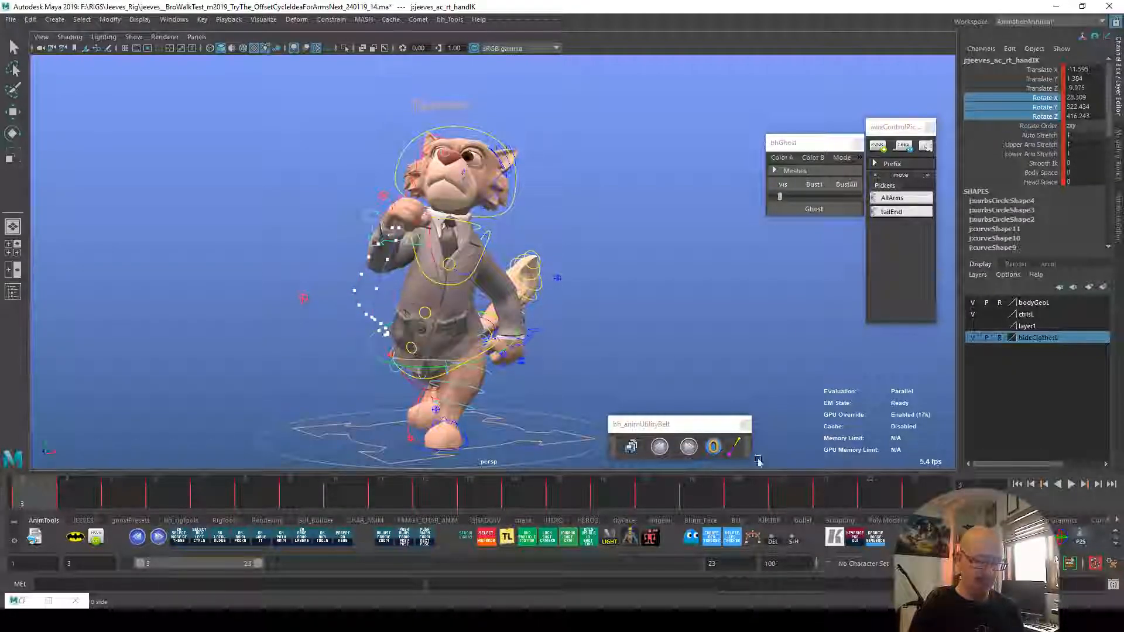
{"action": "left_click", "coordinate": [30, 502]}
{"action": "key", "text": "alt+v"}
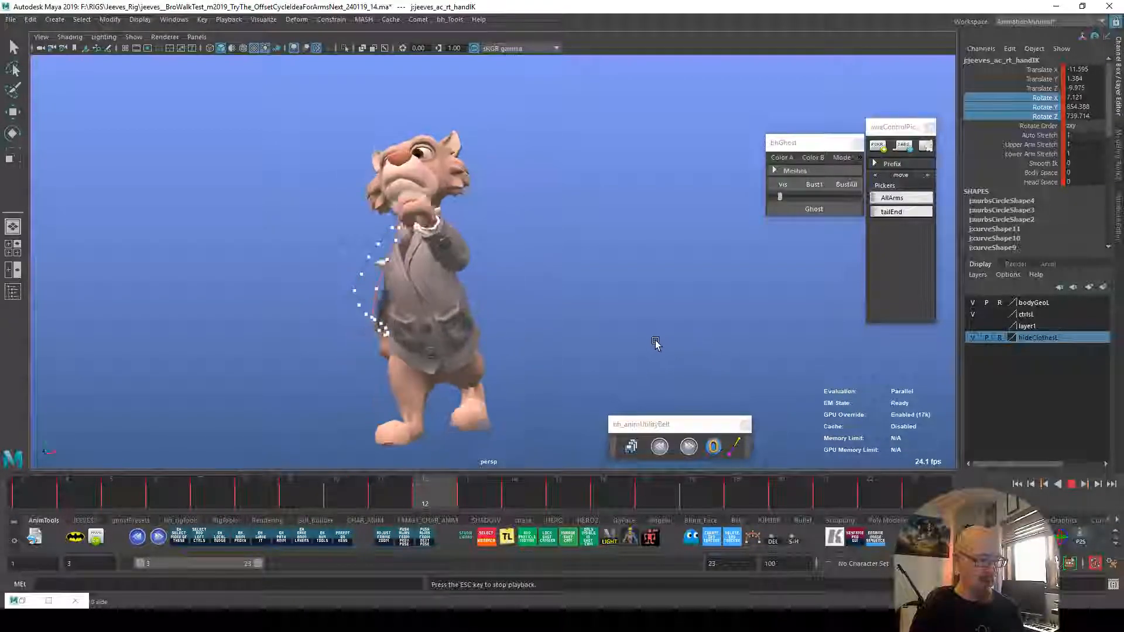
Step: Rebalance the right hand's rotation at frame 22 with a half-way key and a nudge back, and review the arm swing in playback
{"action": "key", "text": "Escape"}
{"action": "left_click_drag", "start_coordinate": [822, 495], "coordinate": [875, 498]}
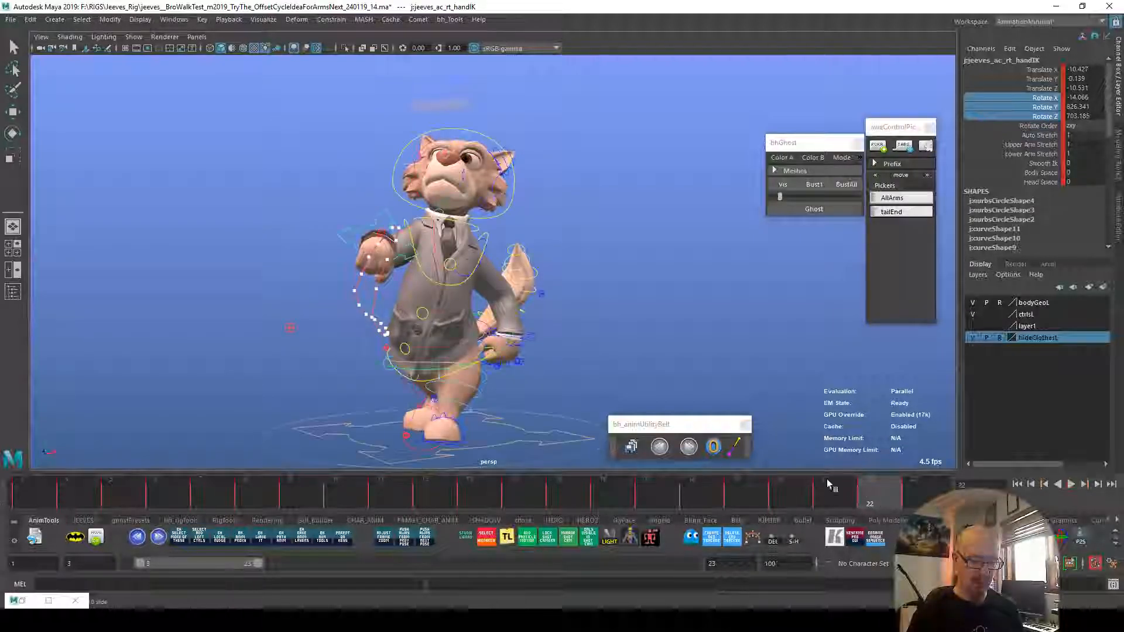
{"action": "left_click", "coordinate": [689, 446]}
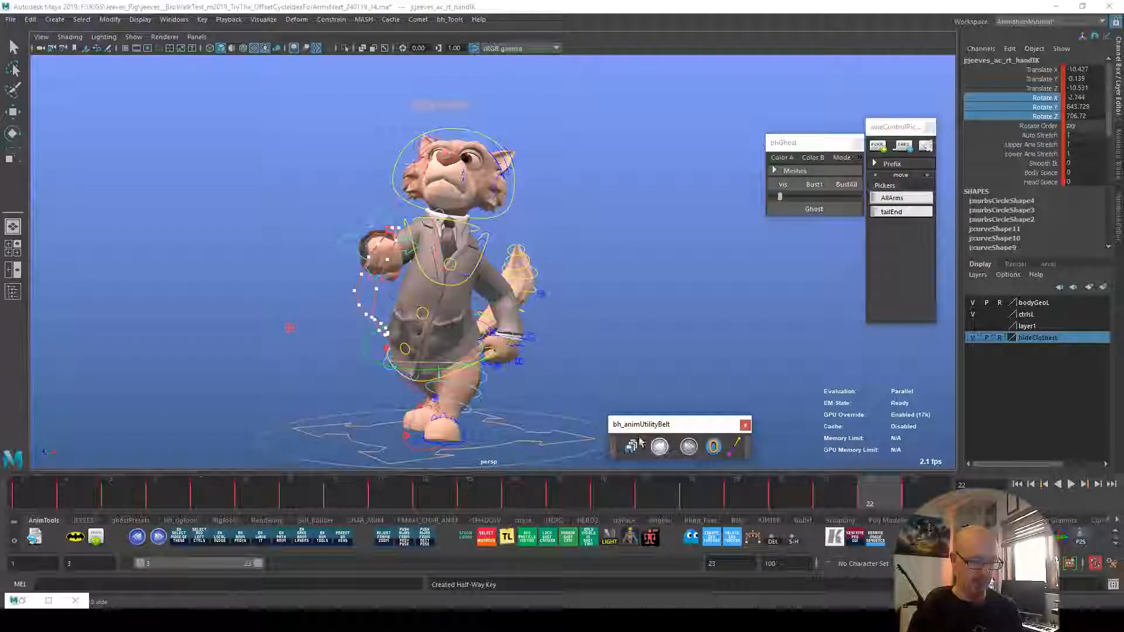
{"action": "left_click", "coordinate": [661, 447]}
{"action": "left_click", "coordinate": [763, 498]}
{"action": "key", "text": "alt+v"}
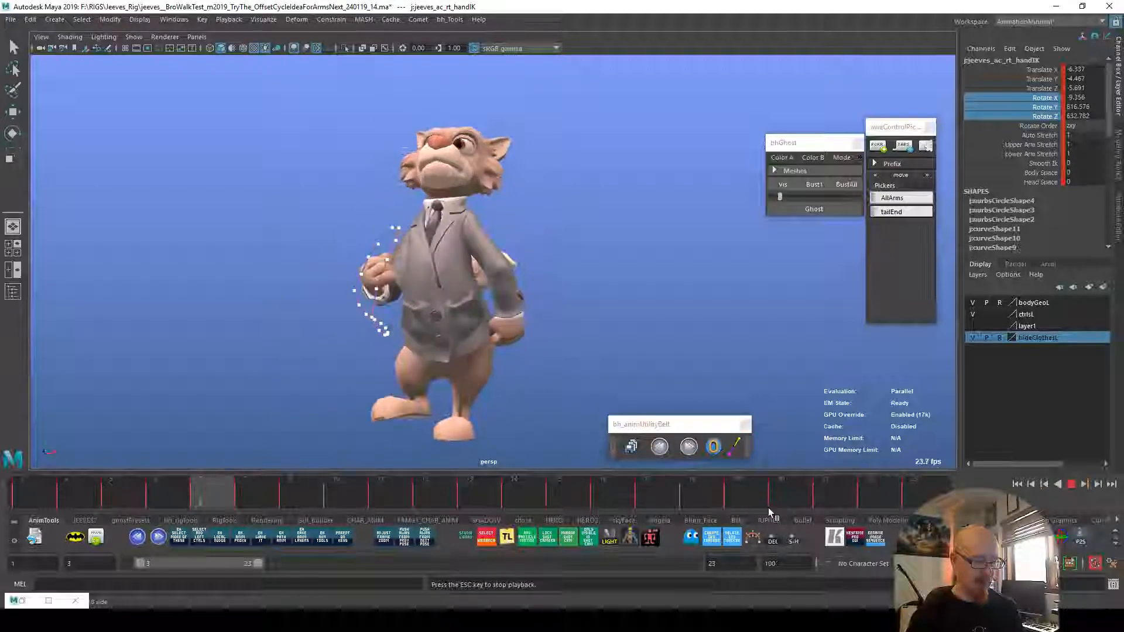
{"action": "right_click_drag", "start_coordinate": [746, 375], "coordinate": [802, 368], "text": "alt"}
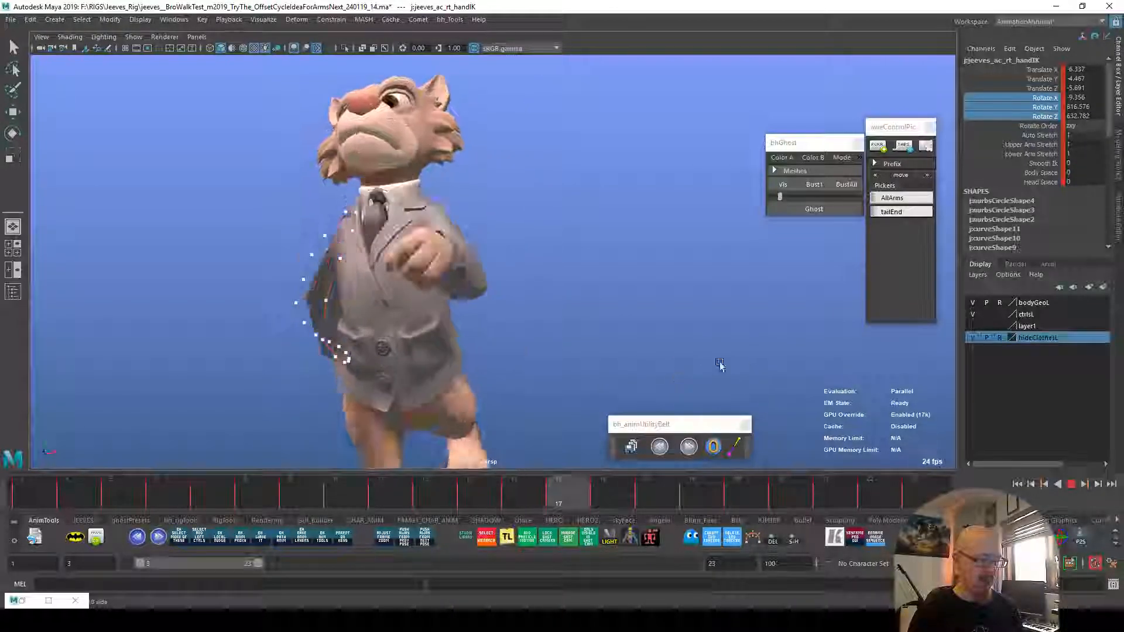
Step: Key the right hand's rotation at frame 5, try nudges and a half-way key at frame 4, and rotate the wrist there by hand
{"action": "left_click", "coordinate": [123, 490]}
{"action": "key", "text": "e"}
{"action": "key", "text": "shift+e"}
{"action": "left_click", "coordinate": [87, 497]}
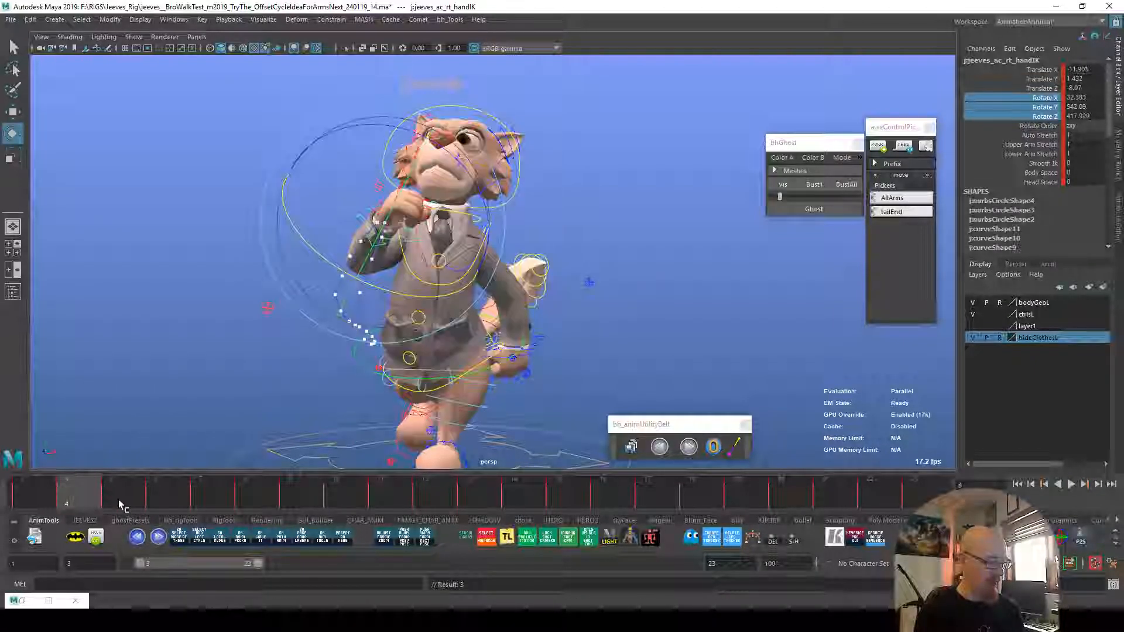
{"action": "left_click", "coordinate": [660, 447]}
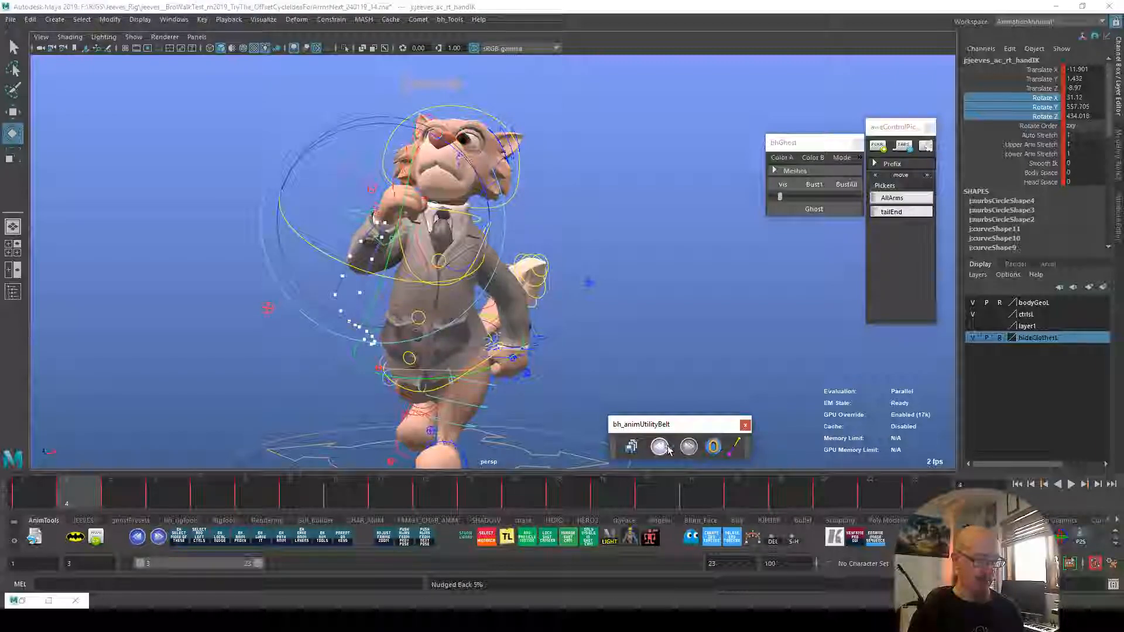
{"action": "left_click", "coordinate": [691, 447]}
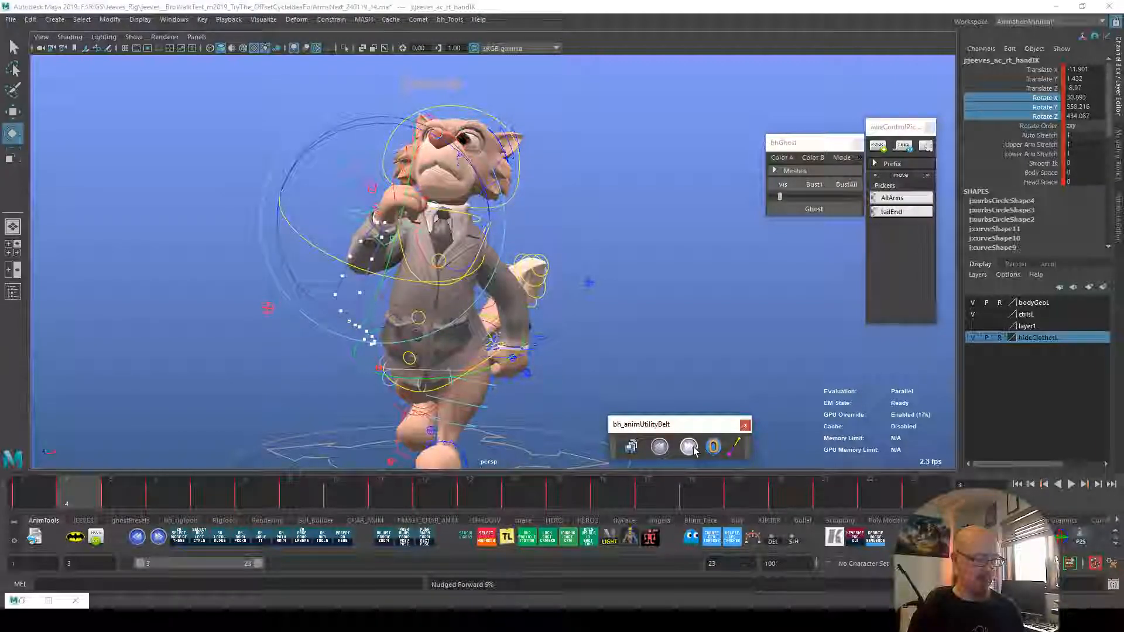
{"action": "key", "text": "ctrl+z"}
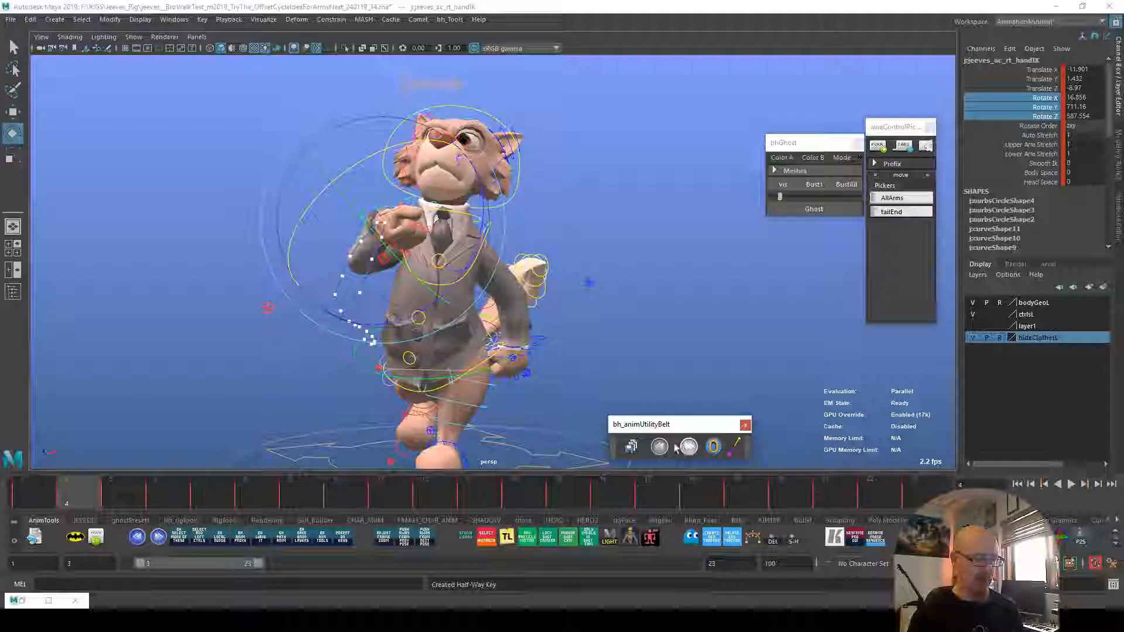
{"action": "left_click_drag", "start_coordinate": [449, 286], "coordinate": [422, 284]}
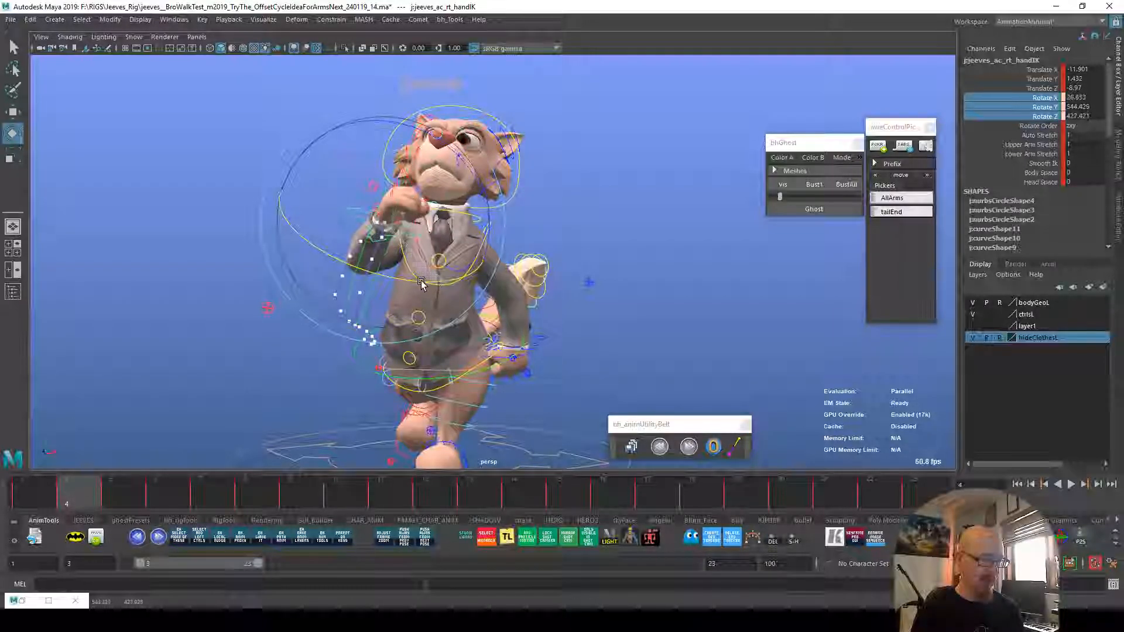
{"action": "key", "text": "alt+v"}
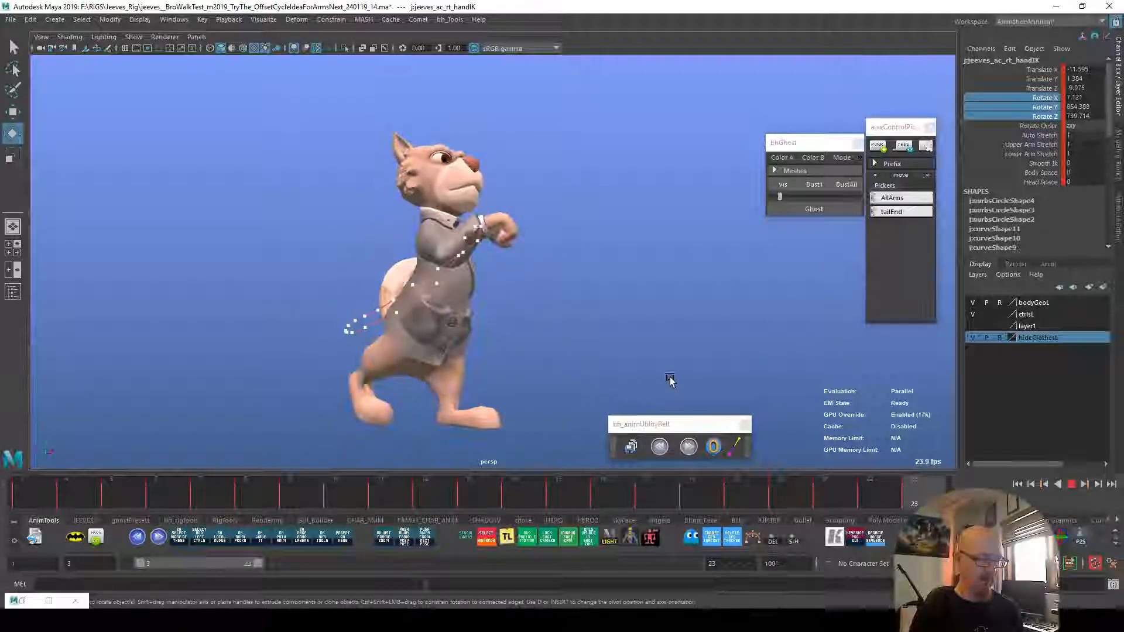
Step: Rotate the right wrist at frames 4 and 3 from a side view and compare the pose with frame 23
{"action": "key", "text": "alt+v"}
{"action": "left_click_drag", "start_coordinate": [55, 494], "coordinate": [85, 490]}
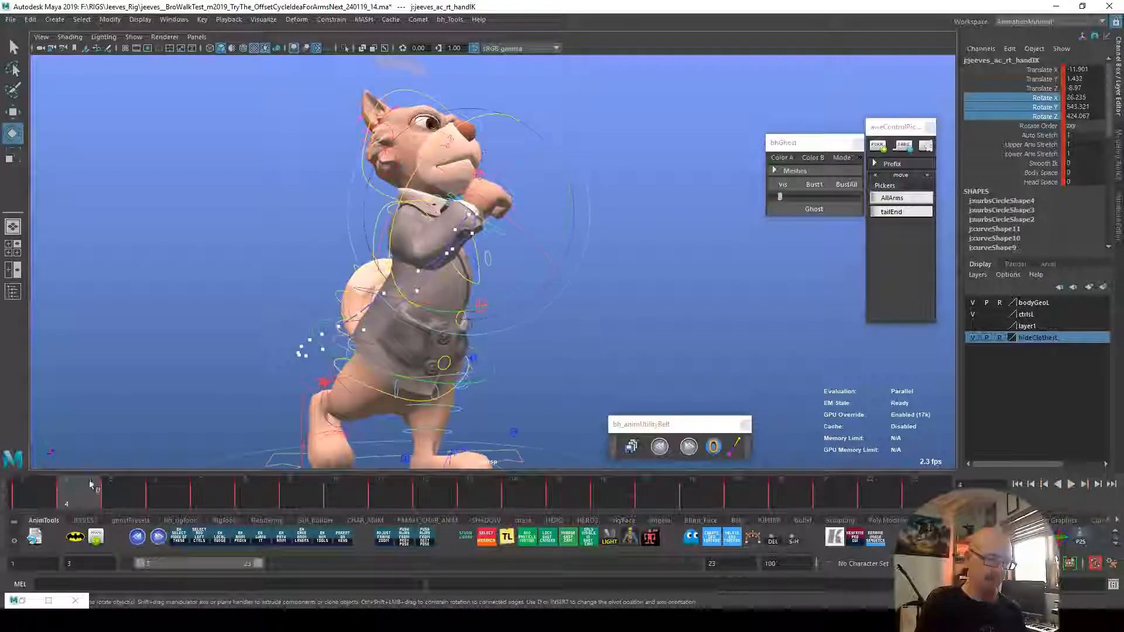
{"action": "left_click_drag", "start_coordinate": [535, 276], "coordinate": [579, 240]}
{"action": "left_click_drag", "start_coordinate": [64, 495], "coordinate": [38, 495]}
{"action": "left_click_drag", "start_coordinate": [578, 235], "coordinate": [614, 330]}
{"action": "left_click", "coordinate": [914, 487]}
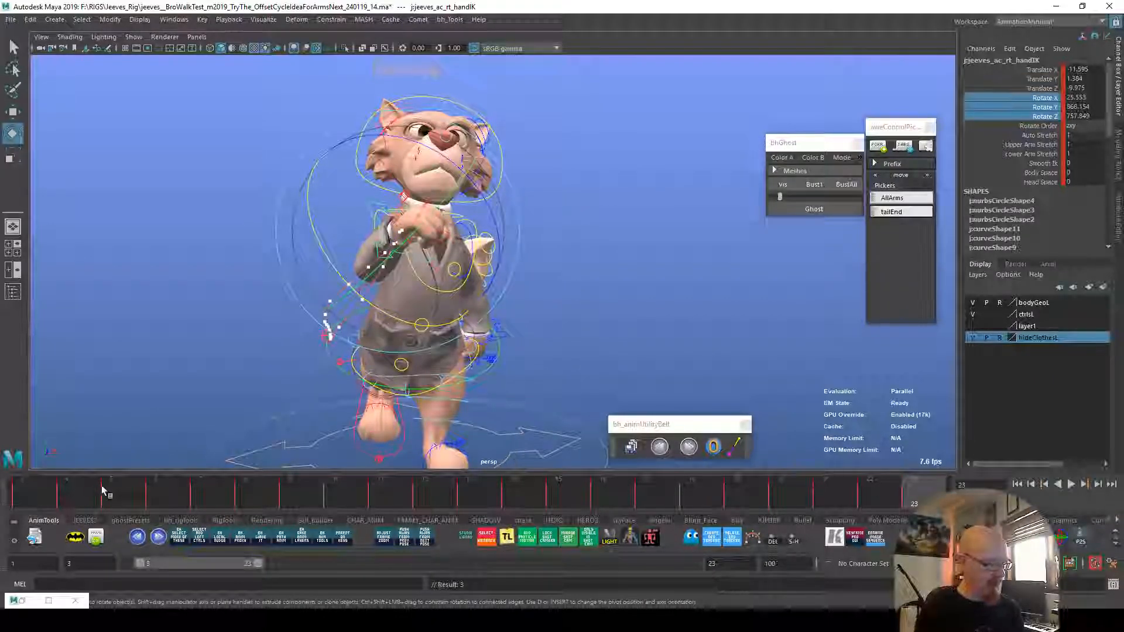
Step: Rotate the right wrist at frame 5 so the hand follows through, and play the cycle to check it
{"action": "left_click", "coordinate": [50, 499]}
{"action": "key", "text": "alt+v"}
{"action": "key", "text": "alt+v"}
{"action": "left_click_drag", "start_coordinate": [454, 286], "coordinate": [468, 322]}
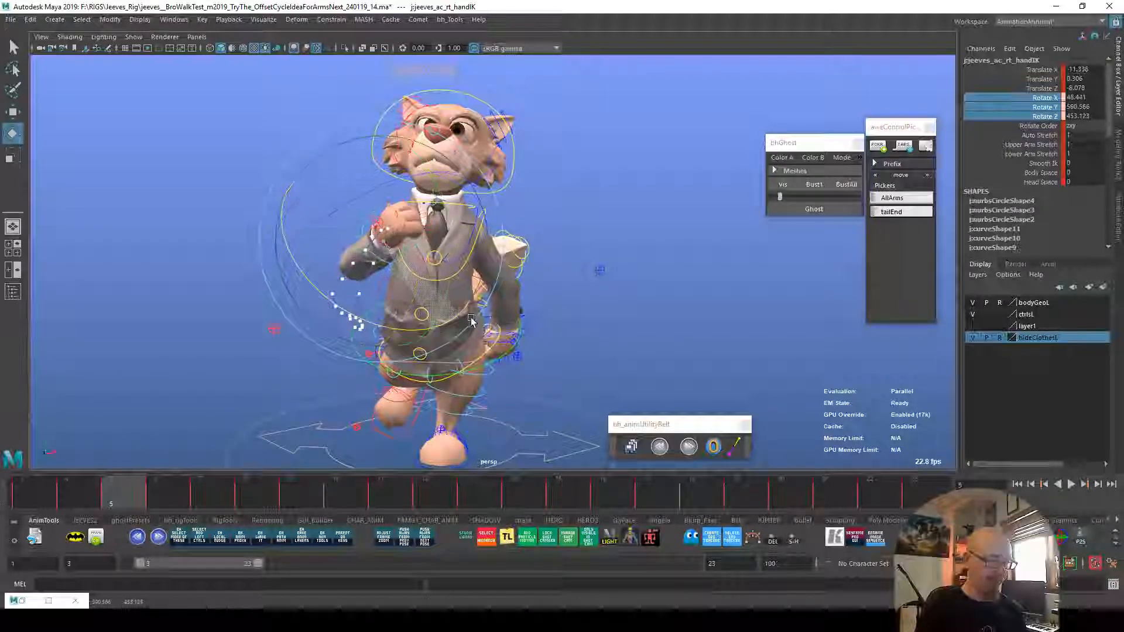
{"action": "key", "text": "alt+v"}
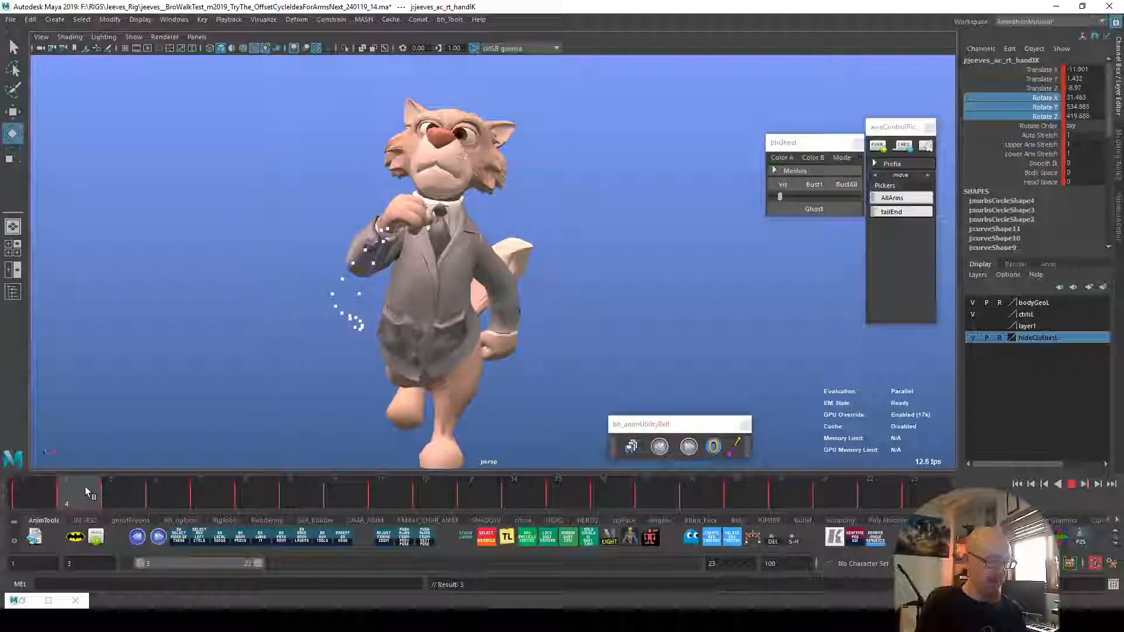
Step: Fine-tune the right wrist's rotation at frame 3 and match it at frame 23, keying the rotation for the loop
{"action": "left_click_drag", "start_coordinate": [123, 483], "coordinate": [29, 489]}
{"action": "left_click_drag", "start_coordinate": [397, 324], "coordinate": [390, 325]}
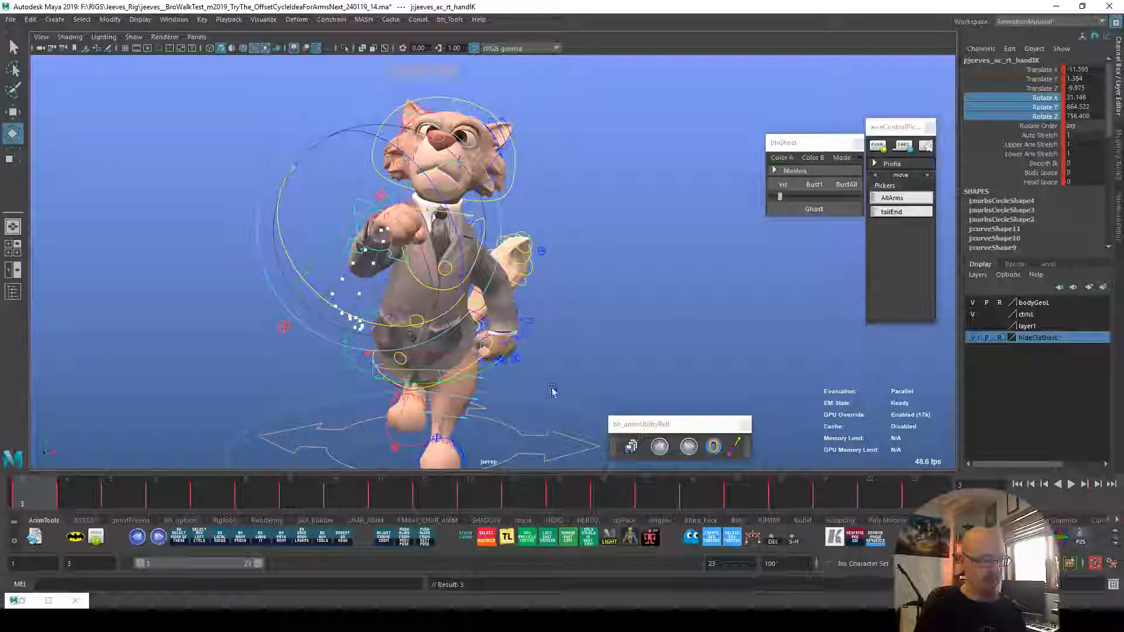
{"action": "left_click", "coordinate": [924, 491]}
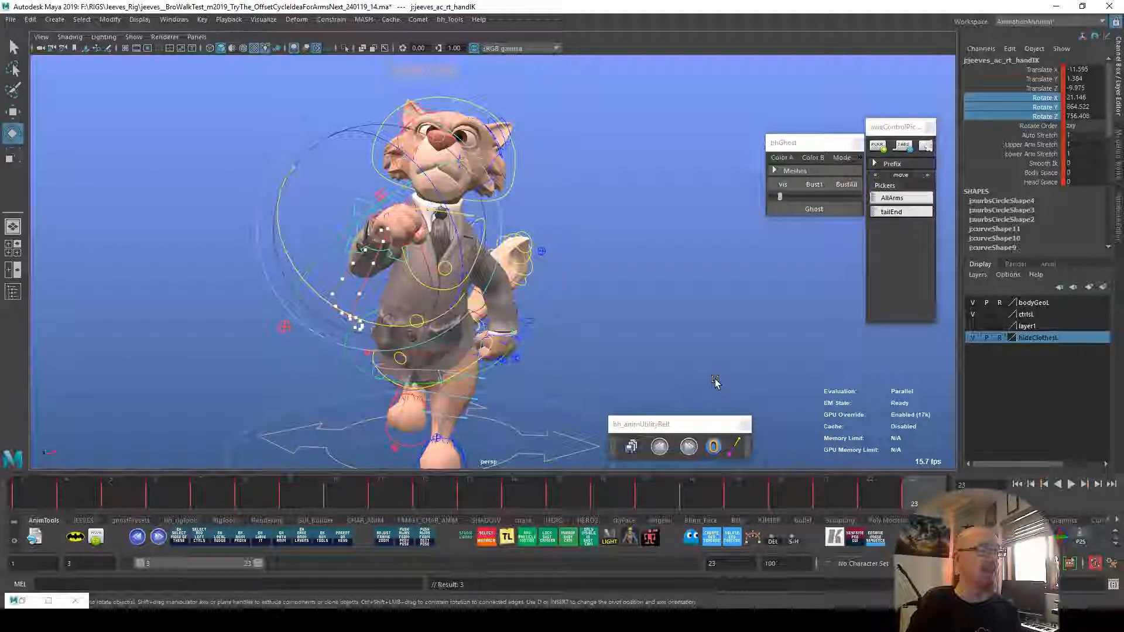
{"action": "right_click_drag", "start_coordinate": [632, 374], "coordinate": [719, 380], "text": "alt"}
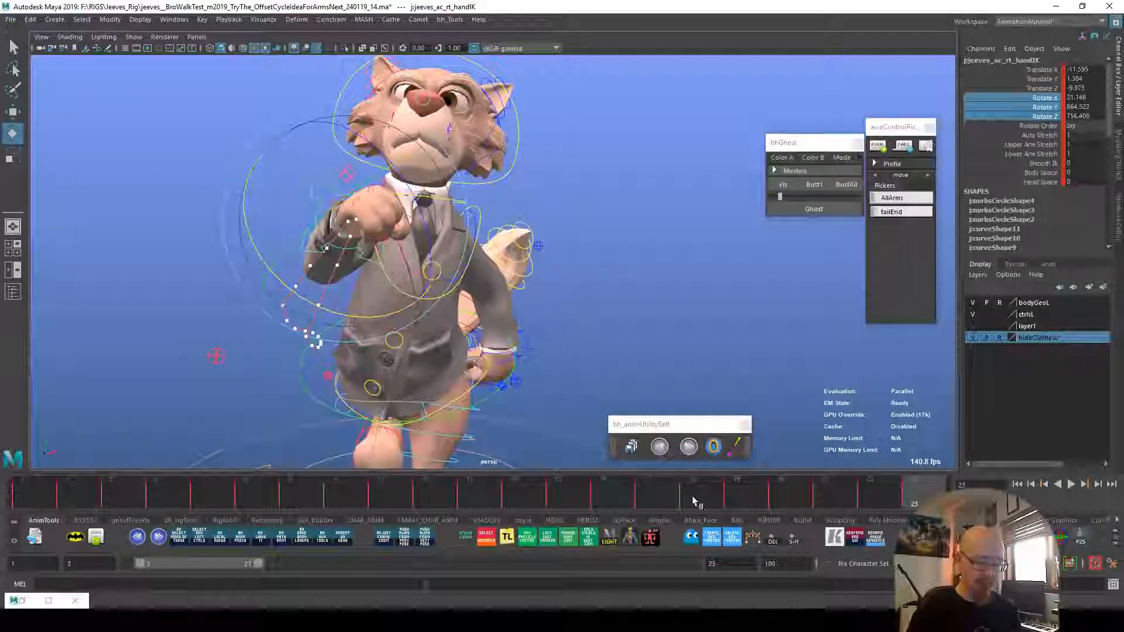
{"action": "left_click", "coordinate": [44, 497]}
{"action": "mouse_move", "coordinate": [44, 497]}
{"action": "left_mouse_down"}
{"action": "mouse_move", "coordinate": [117, 505]}
{"action": "mouse_move", "coordinate": [23, 505]}
{"action": "mouse_move", "coordinate": [64, 504]}
{"action": "mouse_move", "coordinate": [56, 488]}
{"action": "left_mouse_up"}
{"action": "key", "text": "shift+e"}
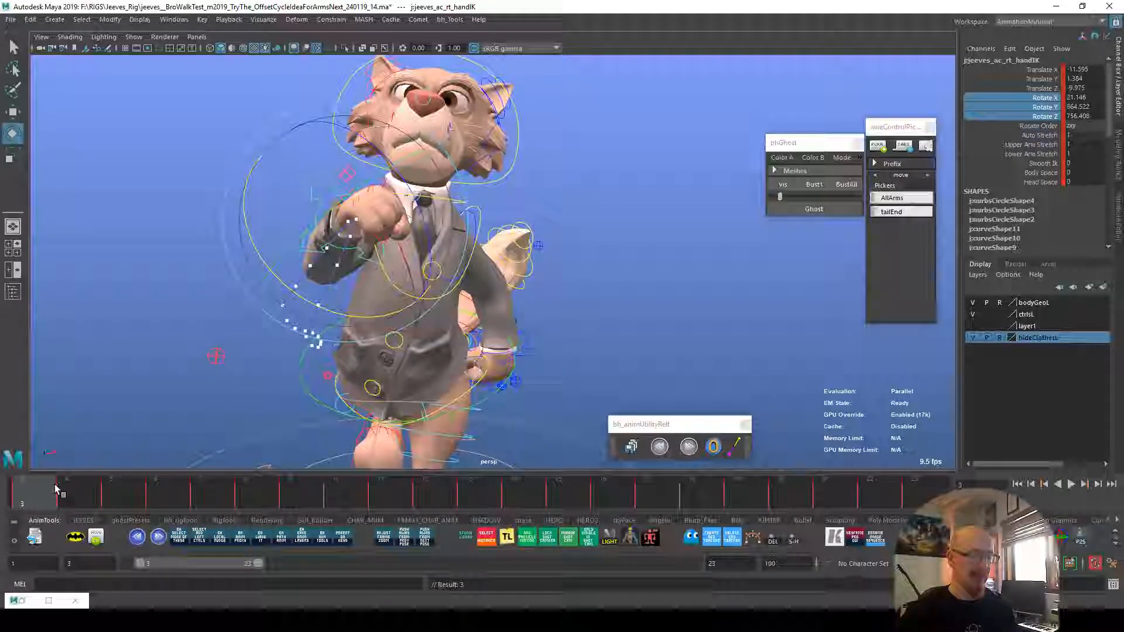
Step: Rotate the right wrist at frame 22 so it leads smoothly from frame 21 into frame 23
{"action": "left_click", "coordinate": [858, 491]}
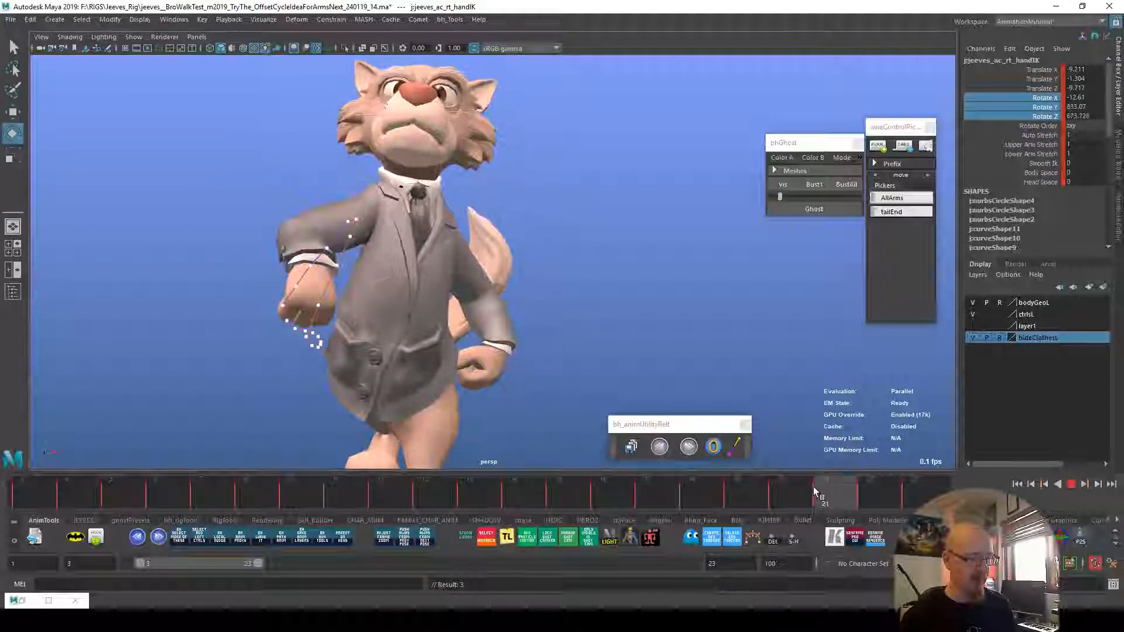
{"action": "left_click_drag", "start_coordinate": [408, 293], "coordinate": [381, 288]}
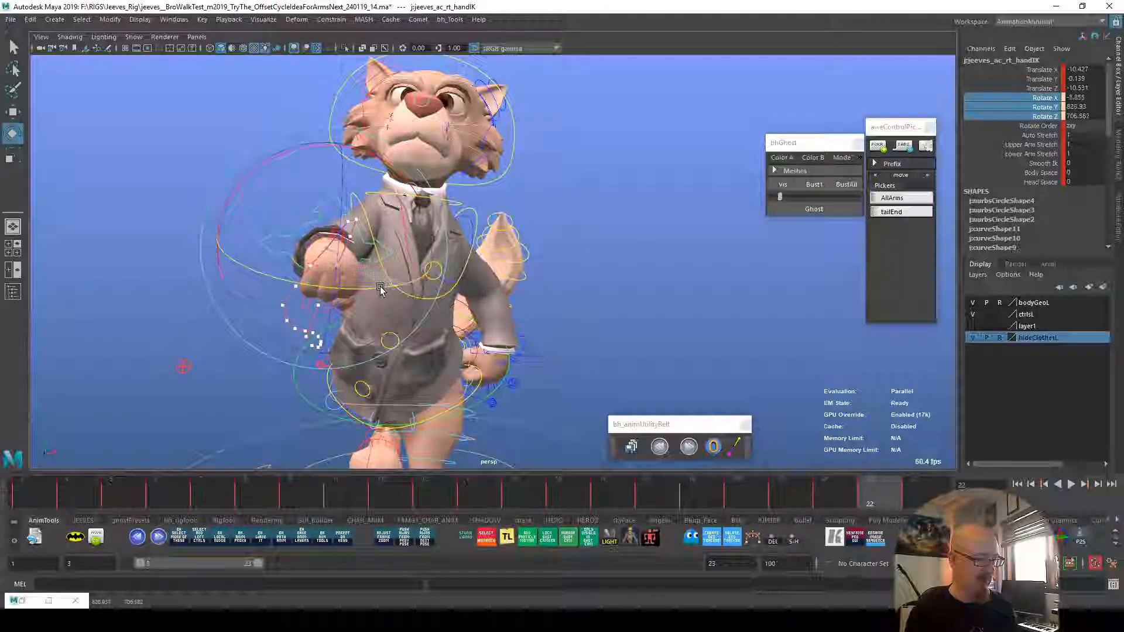
{"action": "left_click_drag", "start_coordinate": [828, 484], "coordinate": [853, 485]}
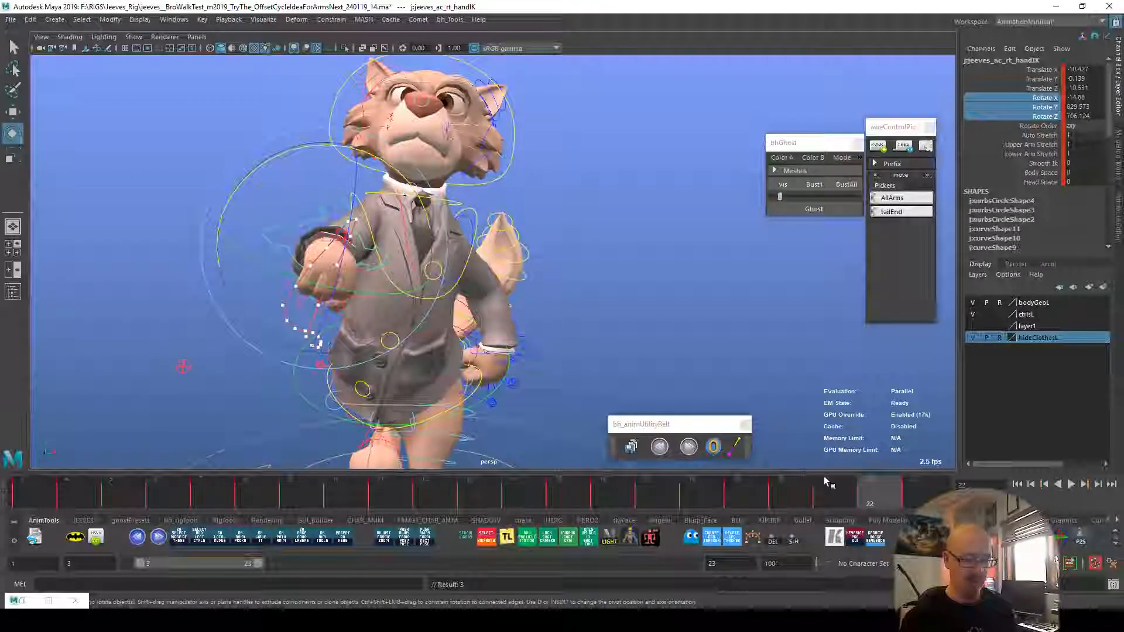
{"action": "left_click_drag", "start_coordinate": [402, 363], "coordinate": [387, 370]}
Step: Adjust the right wrist's rotation slightly at frame 23 and match the loop's start at frame 3
{"action": "left_click_drag", "start_coordinate": [817, 488], "coordinate": [925, 491]}
{"action": "left_click_drag", "start_coordinate": [401, 302], "coordinate": [397, 305]}
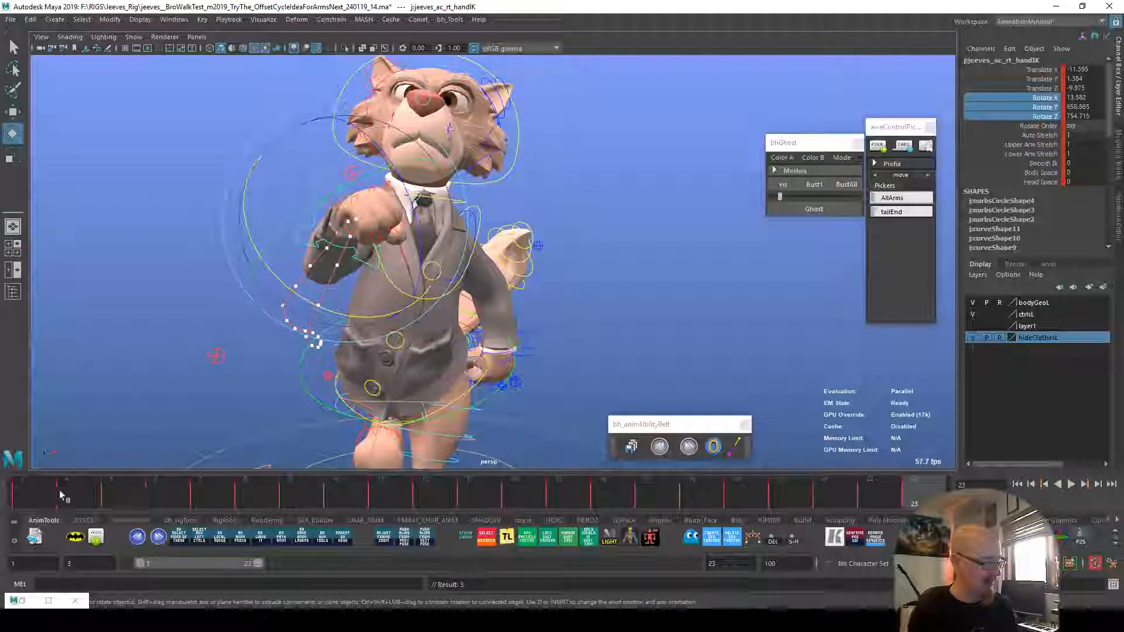
{"action": "left_click", "coordinate": [50, 499]}
Step: Rotate the right wrist at frames 6, 8 and 9 to make the hand drag through the downward swing
{"action": "left_click_drag", "start_coordinate": [49, 498], "coordinate": [155, 491]}
{"action": "left_click_drag", "start_coordinate": [436, 294], "coordinate": [437, 287]}
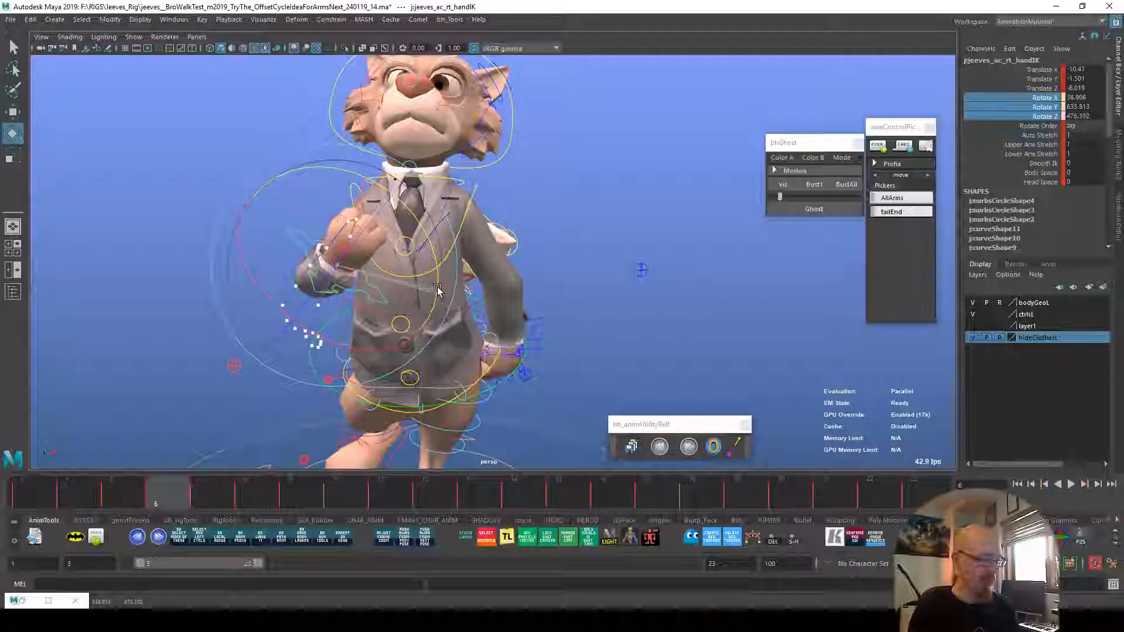
{"action": "left_click_drag", "start_coordinate": [182, 477], "coordinate": [246, 493]}
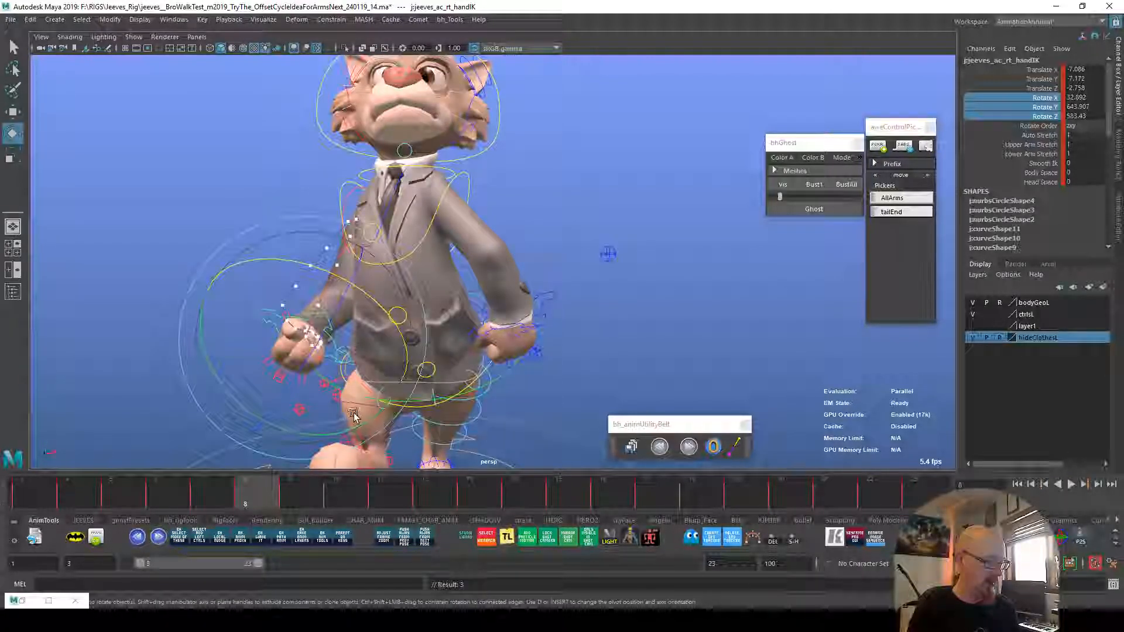
{"action": "left_click", "coordinate": [312, 432]}
{"action": "left_click_drag", "start_coordinate": [310, 437], "coordinate": [368, 389]}
{"action": "left_click", "coordinate": [283, 499]}
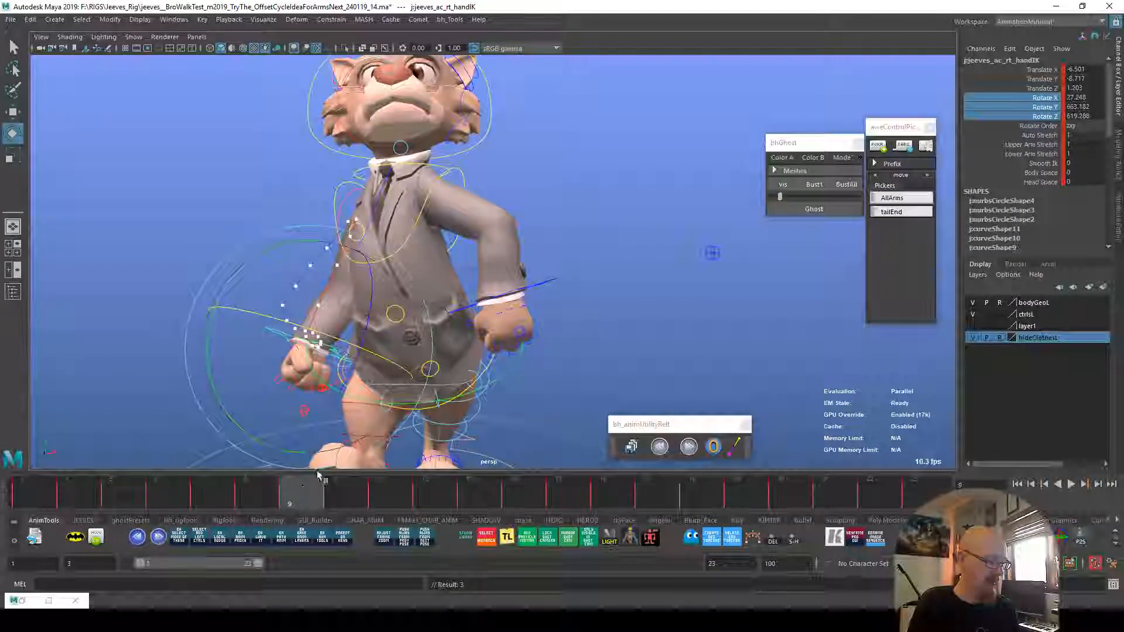
{"action": "left_click_drag", "start_coordinate": [315, 446], "coordinate": [424, 411]}
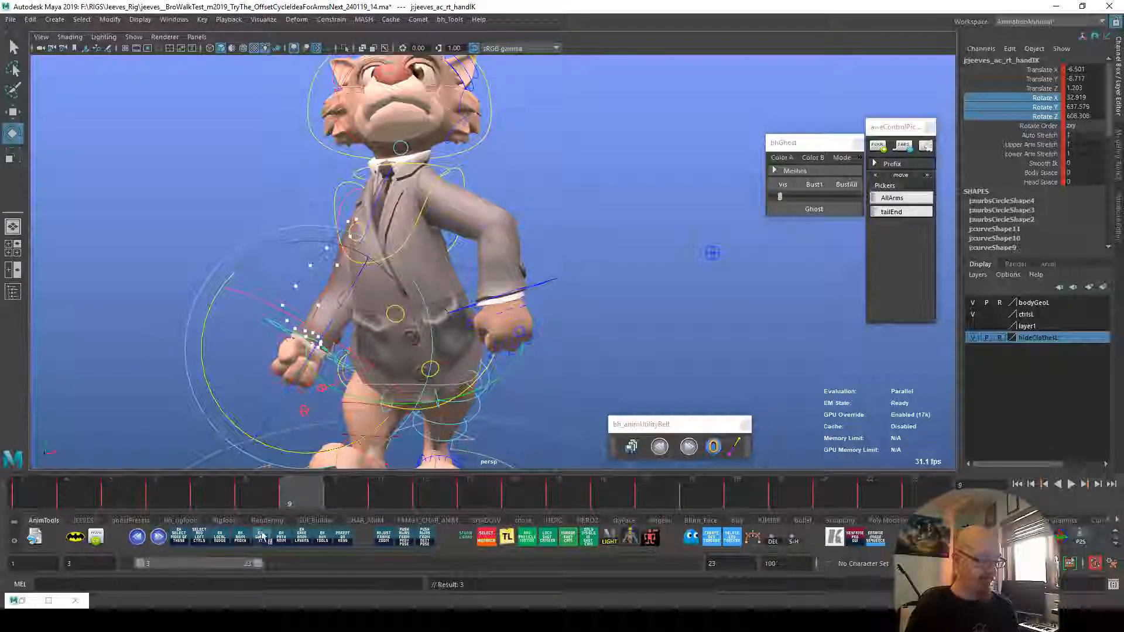
Step: Rotate the right wrist at frame 5 to refine its angle in the raised pose
{"action": "left_click_drag", "start_coordinate": [55, 493], "coordinate": [124, 484]}
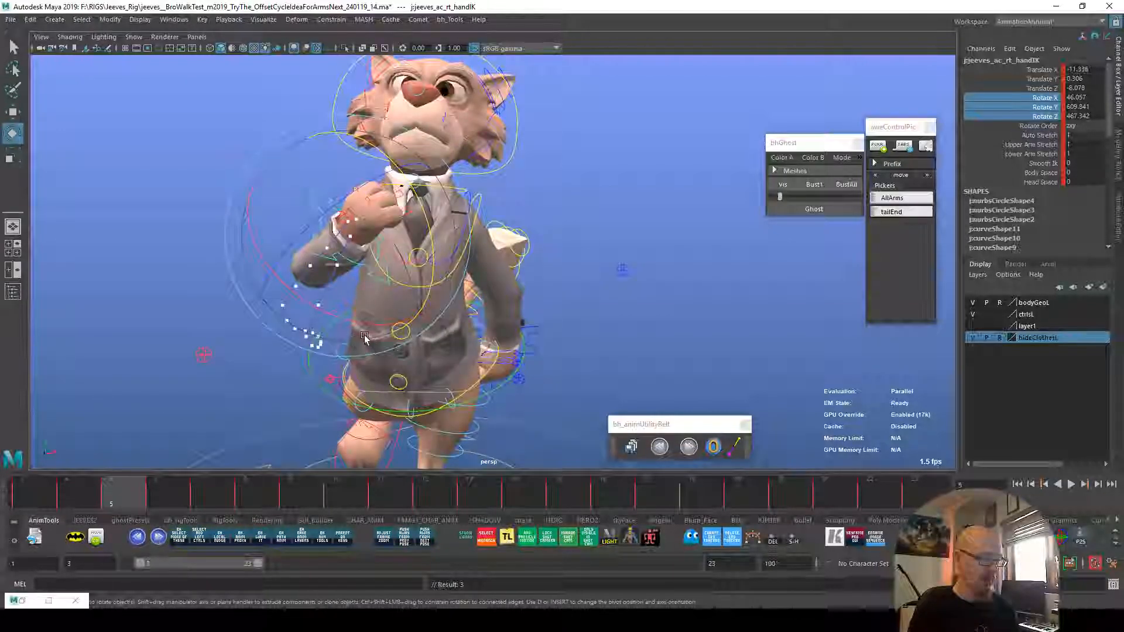
{"action": "middle_click_drag", "start_coordinate": [412, 303], "coordinate": [408, 307]}
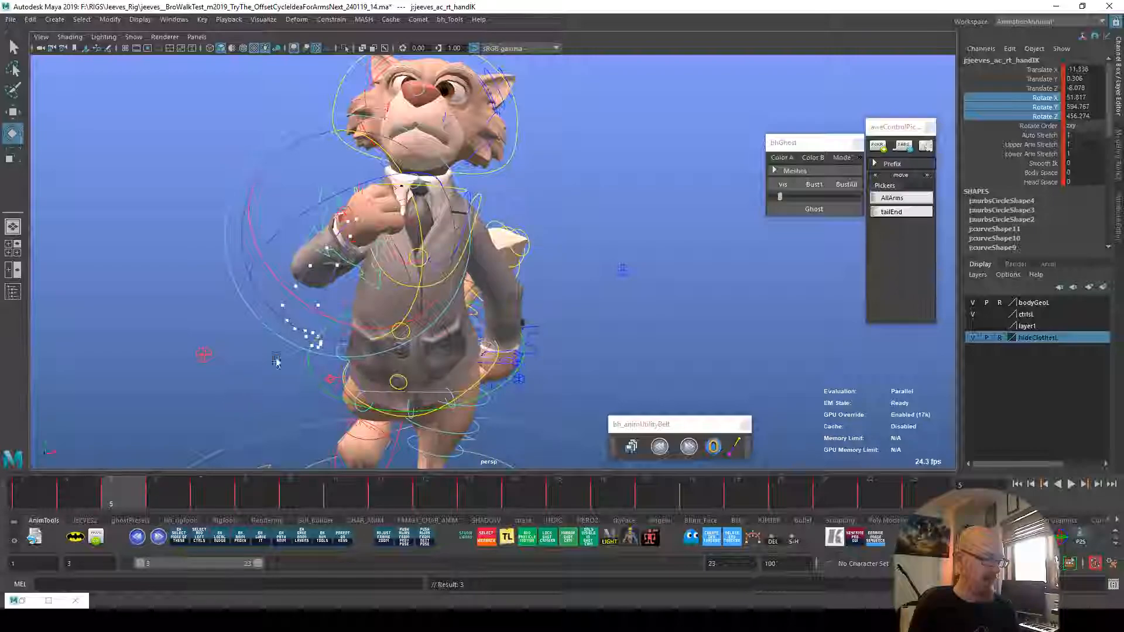
{"action": "left_click_drag", "start_coordinate": [43, 495], "coordinate": [121, 486]}
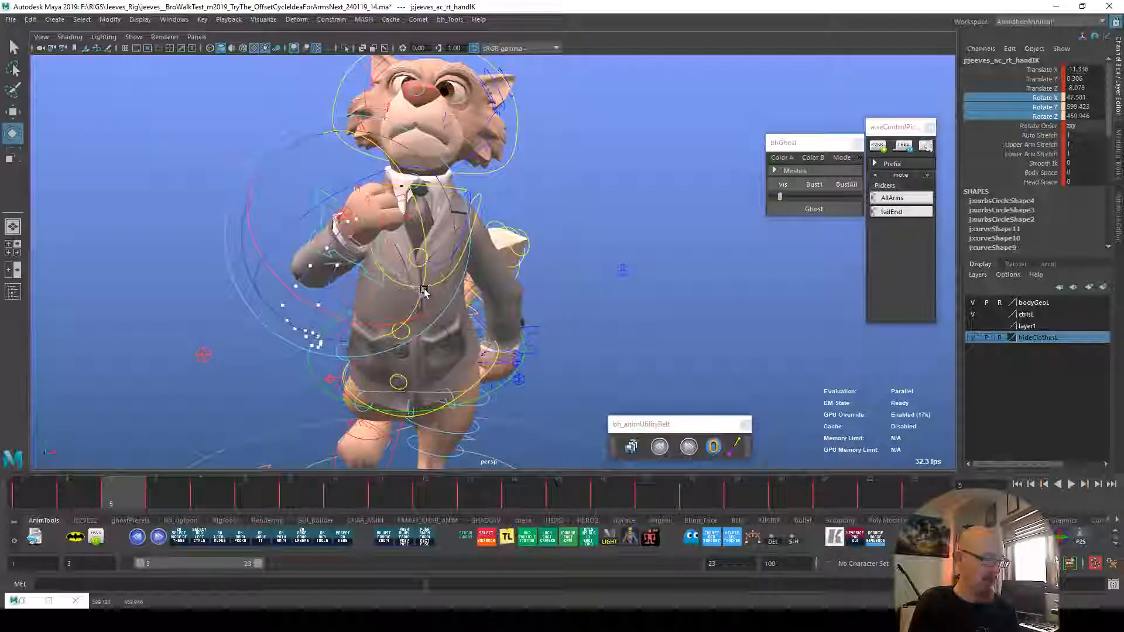
Step: Rotate the right wrist frame by frame from frame 9 to frame 12 to smooth its turn through the low part of the swing
{"action": "left_click_drag", "start_coordinate": [49, 491], "coordinate": [292, 449]}
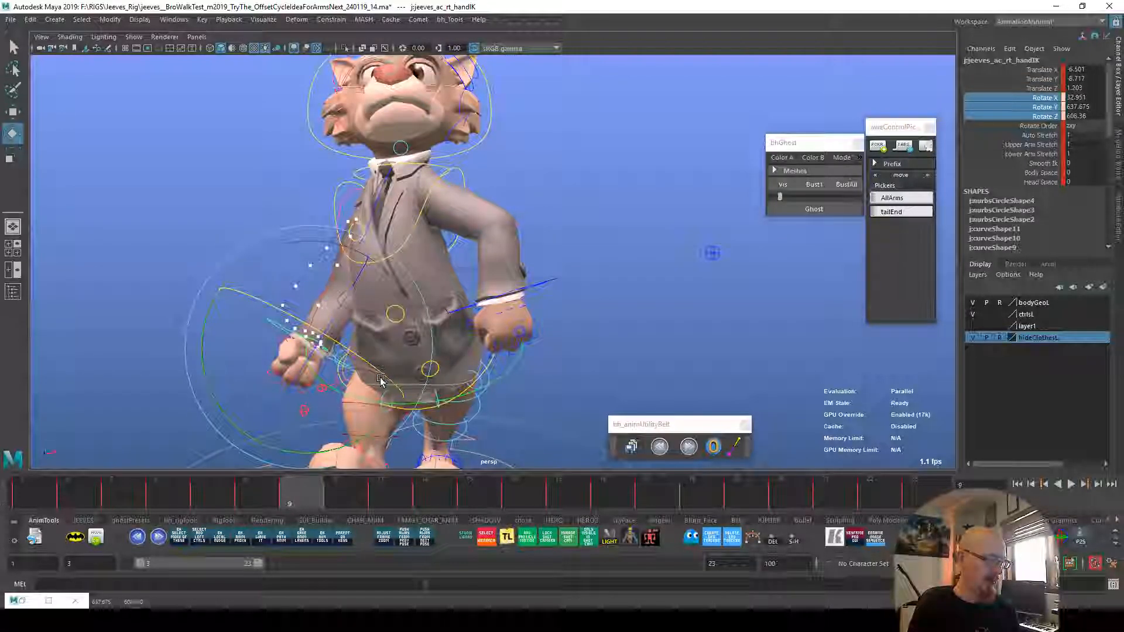
{"action": "left_click_drag", "start_coordinate": [310, 494], "coordinate": [336, 493]}
{"action": "left_click_drag", "start_coordinate": [396, 397], "coordinate": [397, 394]}
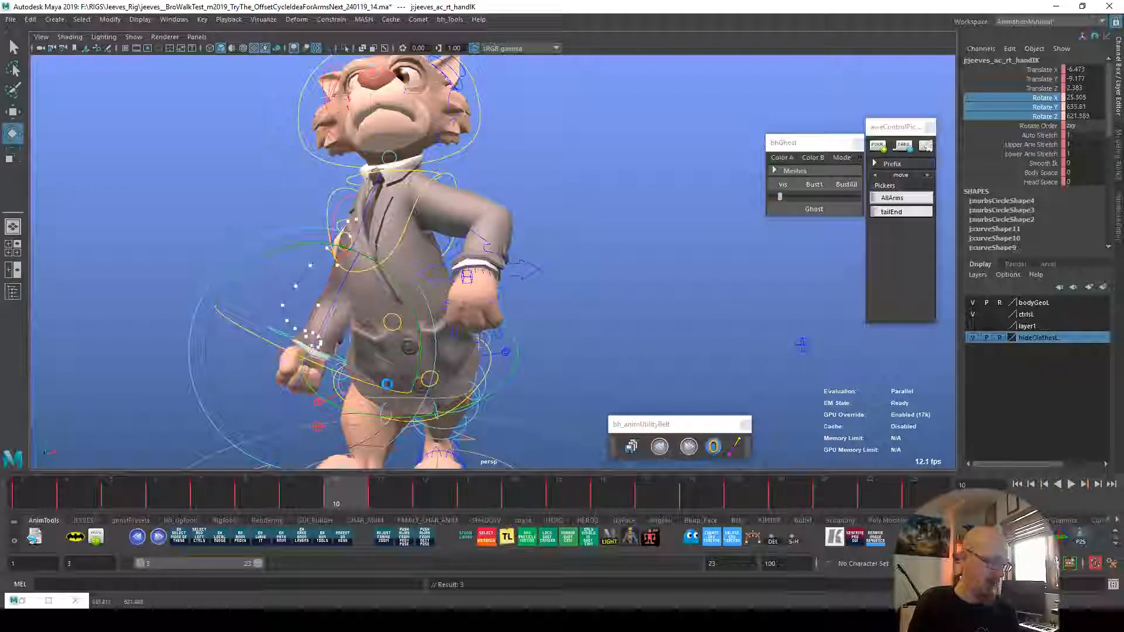
{"action": "key", "text": "period"}
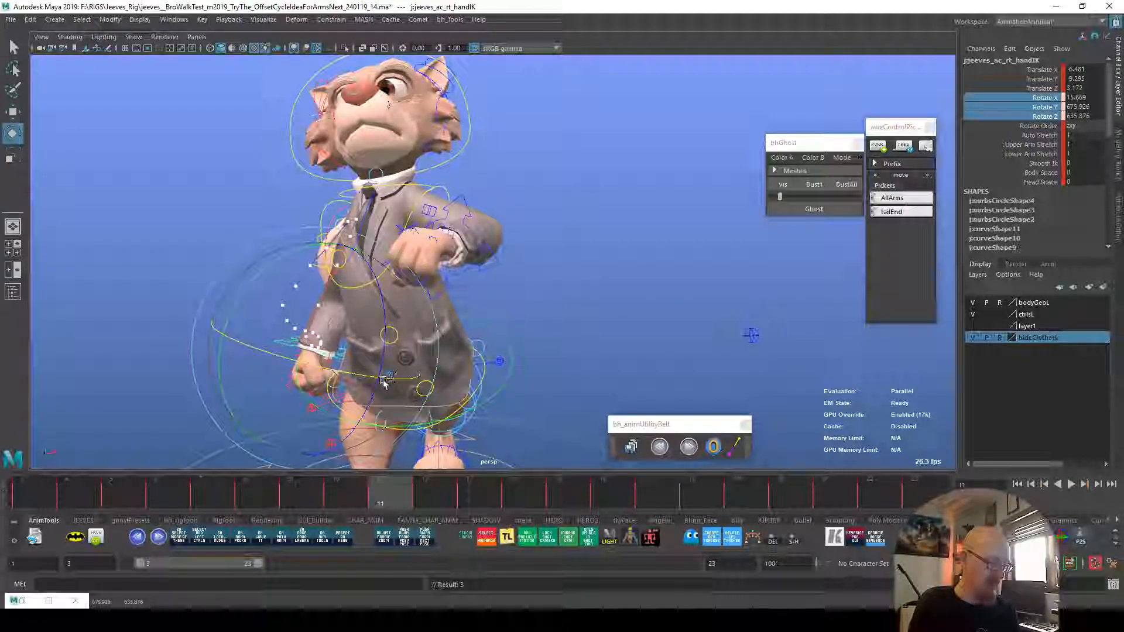
{"action": "left_click_drag", "start_coordinate": [413, 493], "coordinate": [440, 495]}
{"action": "left_click_drag", "start_coordinate": [404, 412], "coordinate": [400, 396]}
{"action": "left_click_drag", "start_coordinate": [475, 365], "coordinate": [390, 370]}
{"action": "left_click", "coordinate": [468, 495]}
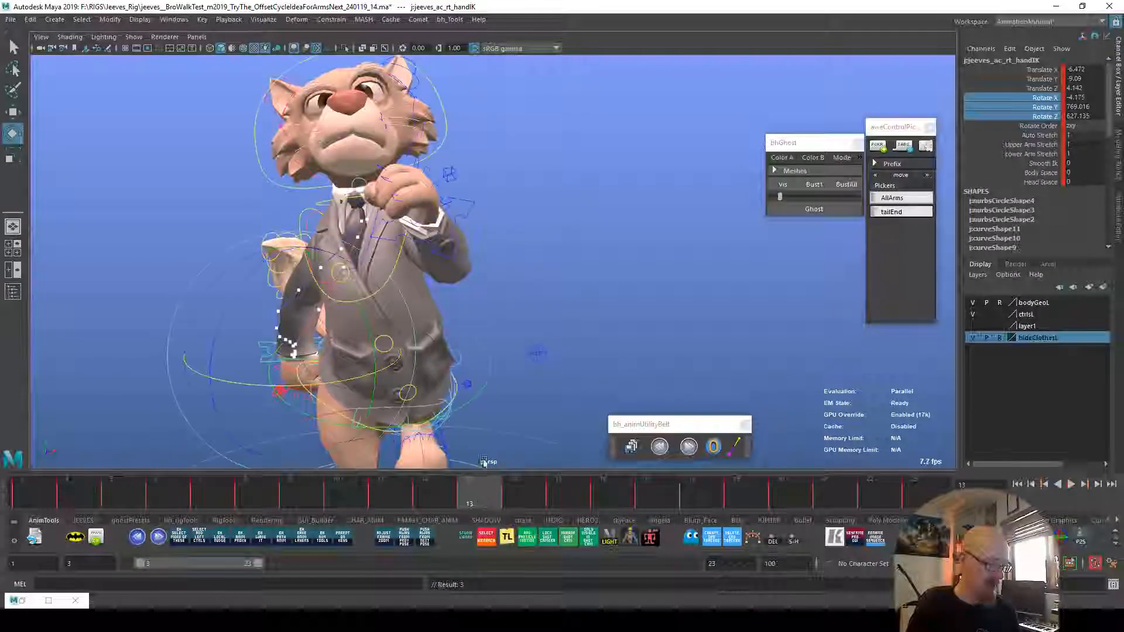
Step: Viewing the character from behind, adjust the right wrist's rotation at frames 15 and 16 of the backswing
{"action": "left_click", "coordinate": [519, 492]}
{"action": "left_click_drag", "start_coordinate": [498, 419], "coordinate": [756, 374], "text": "alt"}
{"action": "middle_click_drag", "start_coordinate": [757, 373], "coordinate": [642, 252], "text": "alt"}
{"action": "left_click_drag", "start_coordinate": [488, 486], "coordinate": [557, 497]}
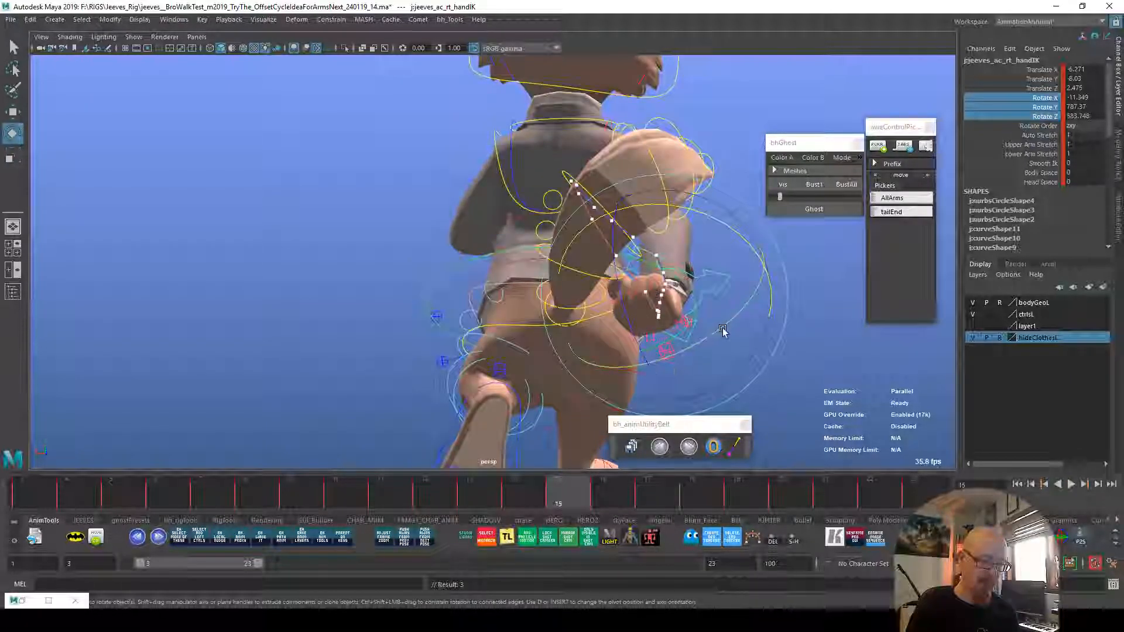
{"action": "left_click_drag", "start_coordinate": [734, 311], "coordinate": [775, 298]}
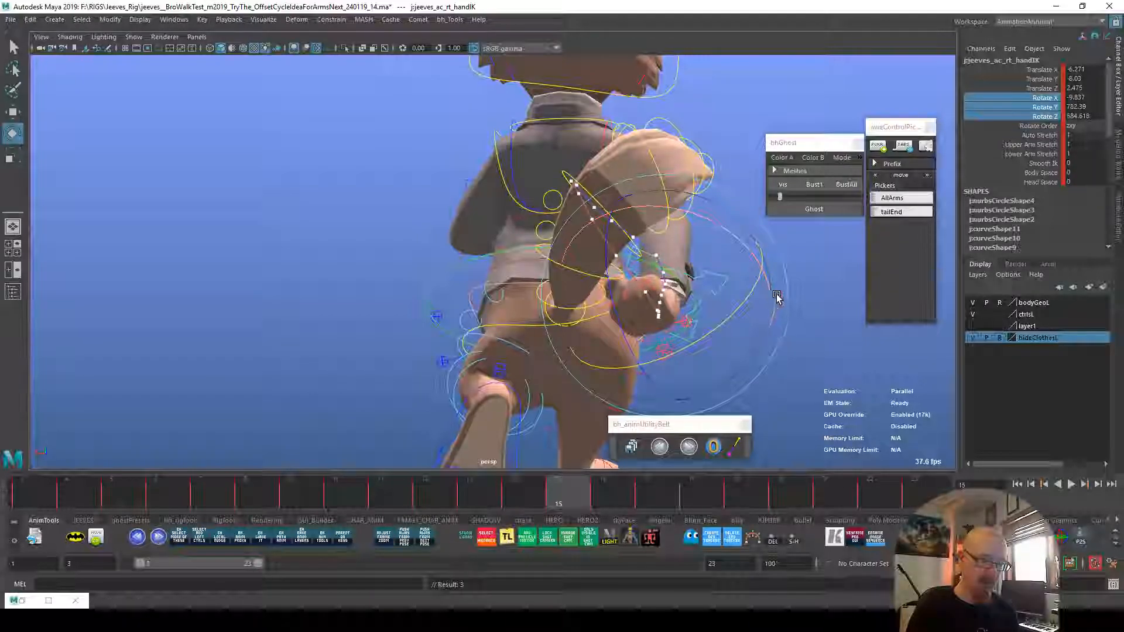
{"action": "left_click_drag", "start_coordinate": [581, 491], "coordinate": [607, 494]}
{"action": "left_click_drag", "start_coordinate": [736, 333], "coordinate": [762, 256]}
Step: Move the right hand slightly at frame 17 to even out its arc
{"action": "left_click_drag", "start_coordinate": [624, 497], "coordinate": [650, 500]}
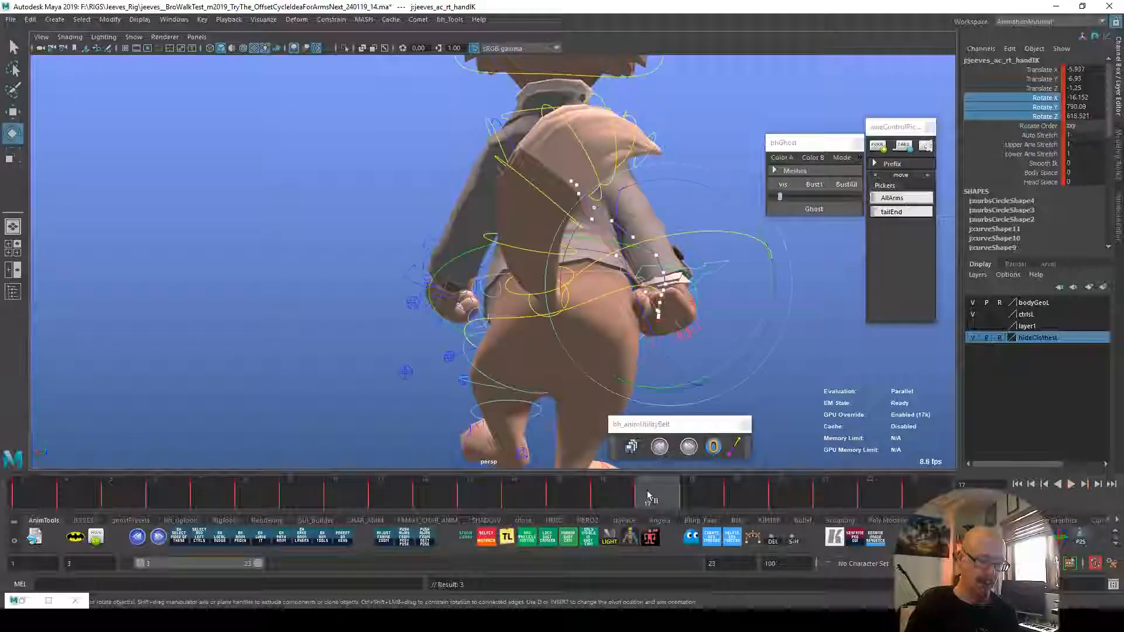
{"action": "key", "text": "w"}
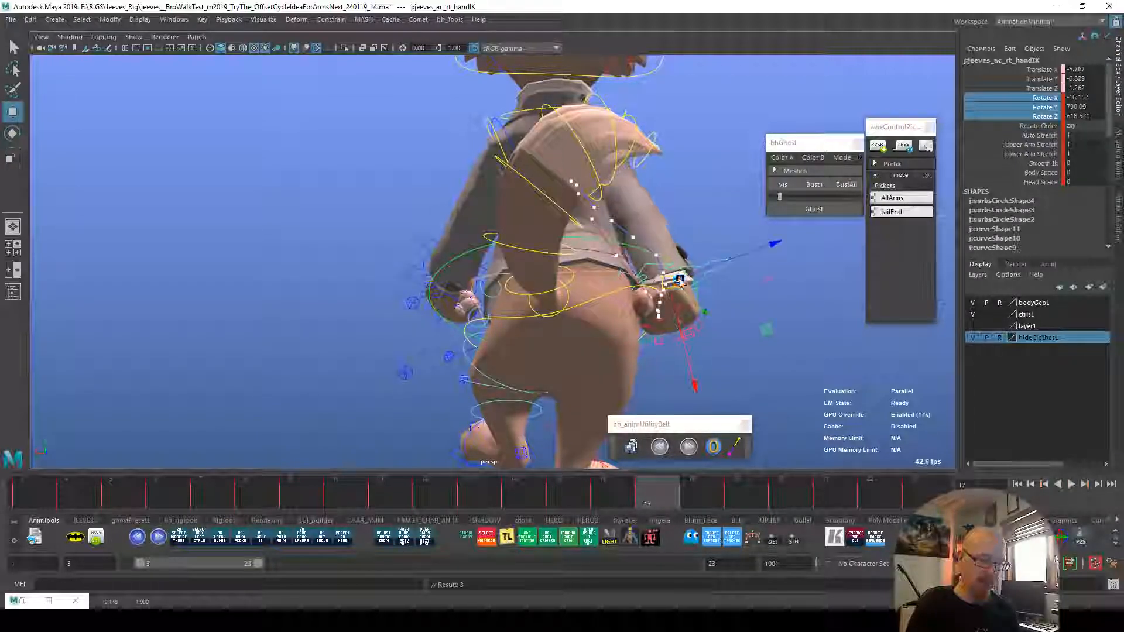
{"action": "mouse_move", "coordinate": [646, 496]}
{"action": "left_mouse_down"}
{"action": "mouse_move", "coordinate": [627, 497]}
{"action": "mouse_move", "coordinate": [637, 497]}
{"action": "left_mouse_up"}
Step: Rotate the right wrist slightly at frame 19 and check the pose from the front
{"action": "left_click", "coordinate": [699, 492]}
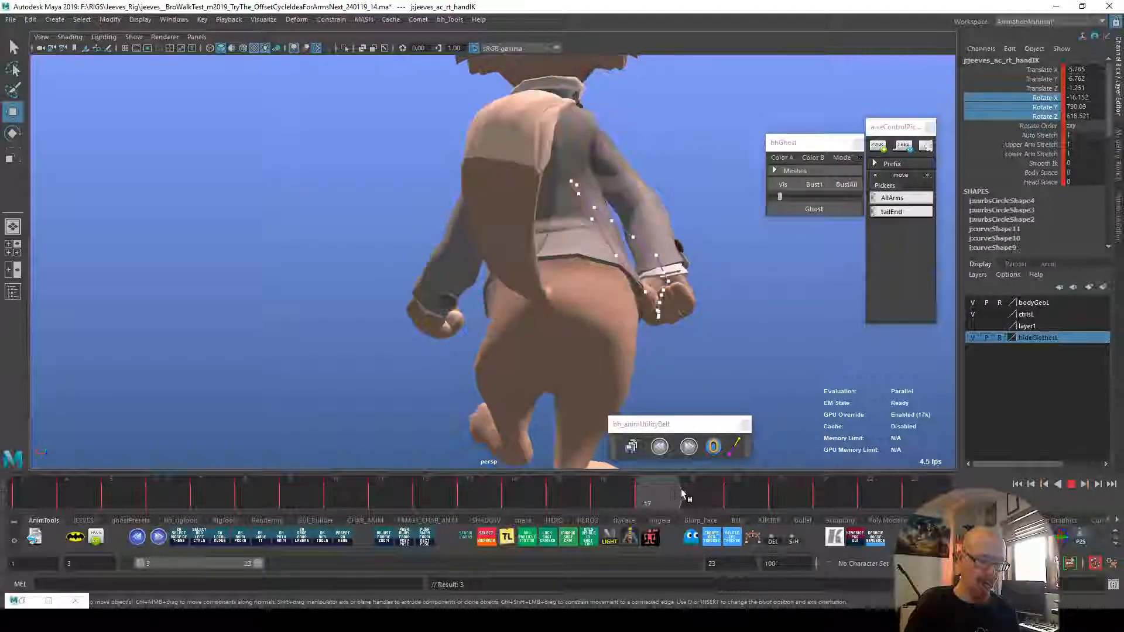
{"action": "left_click_drag", "start_coordinate": [725, 491], "coordinate": [739, 491]}
{"action": "left_click_drag", "start_coordinate": [799, 403], "coordinate": [711, 334], "text": "alt"}
{"action": "key", "text": "e"}
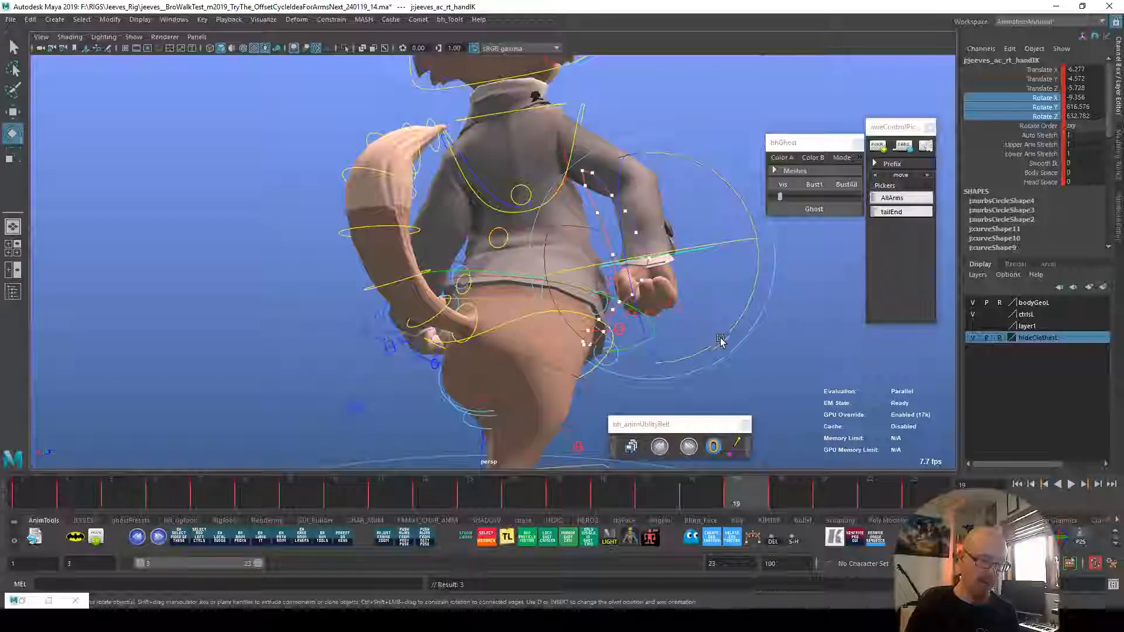
{"action": "left_click_drag", "start_coordinate": [728, 233], "coordinate": [726, 237]}
{"action": "left_click_drag", "start_coordinate": [829, 371], "coordinate": [616, 363], "text": "alt"}
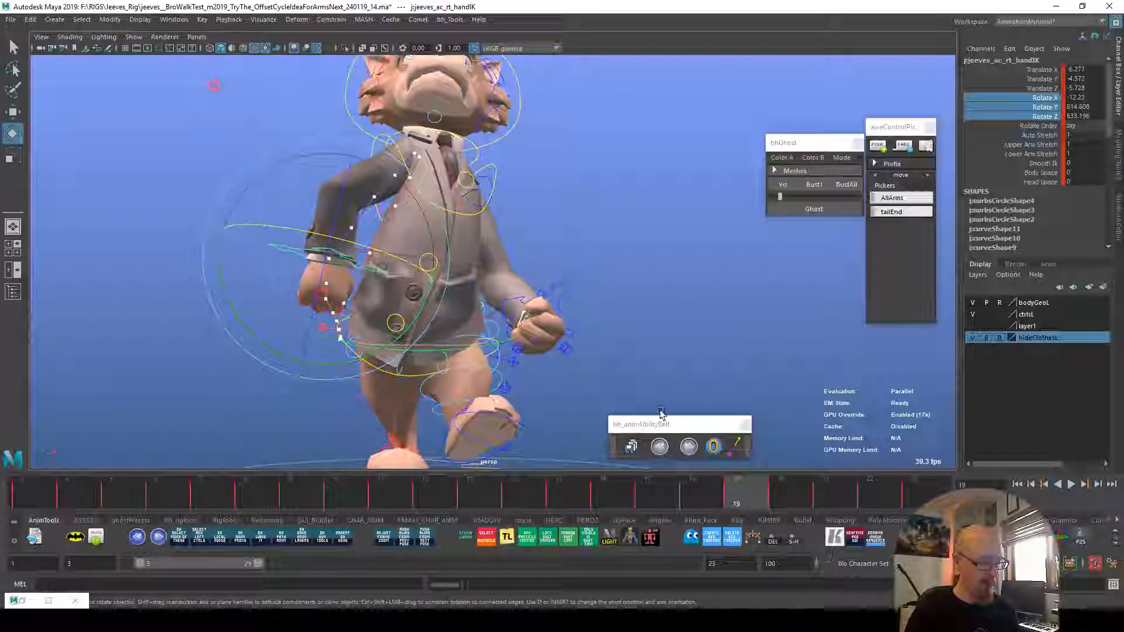
Step: Nudge the right hand's position at frames 14, 15 and 16 to smooth the arc of its motion trail
{"action": "key", "text": "w"}
{"action": "left_click_drag", "start_coordinate": [730, 488], "coordinate": [624, 486]}
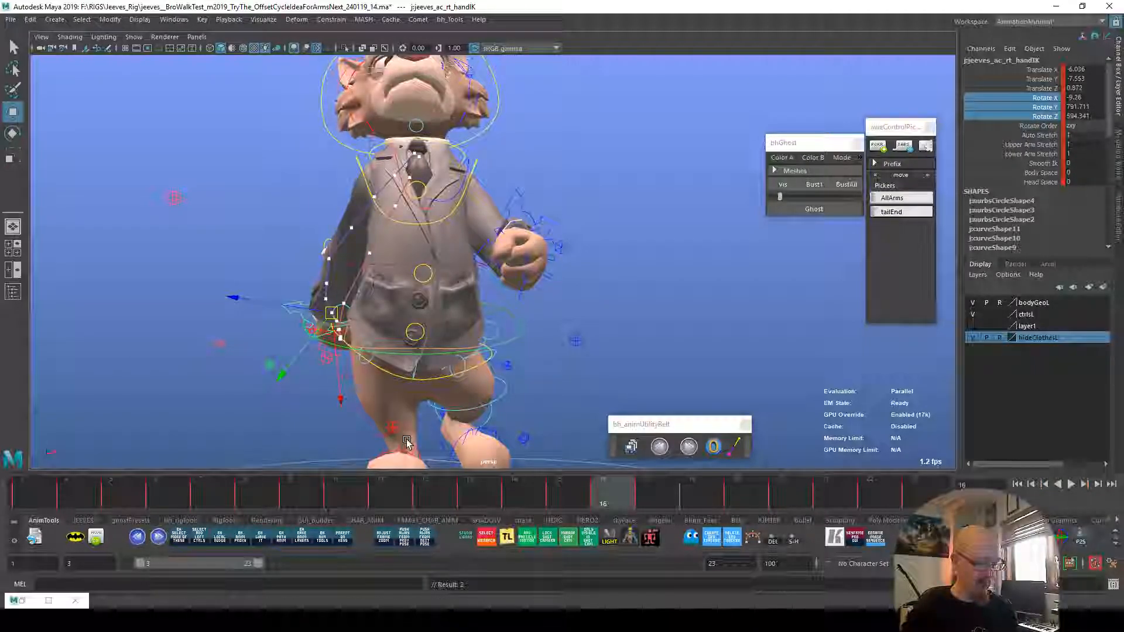
{"action": "left_click", "coordinate": [567, 507]}
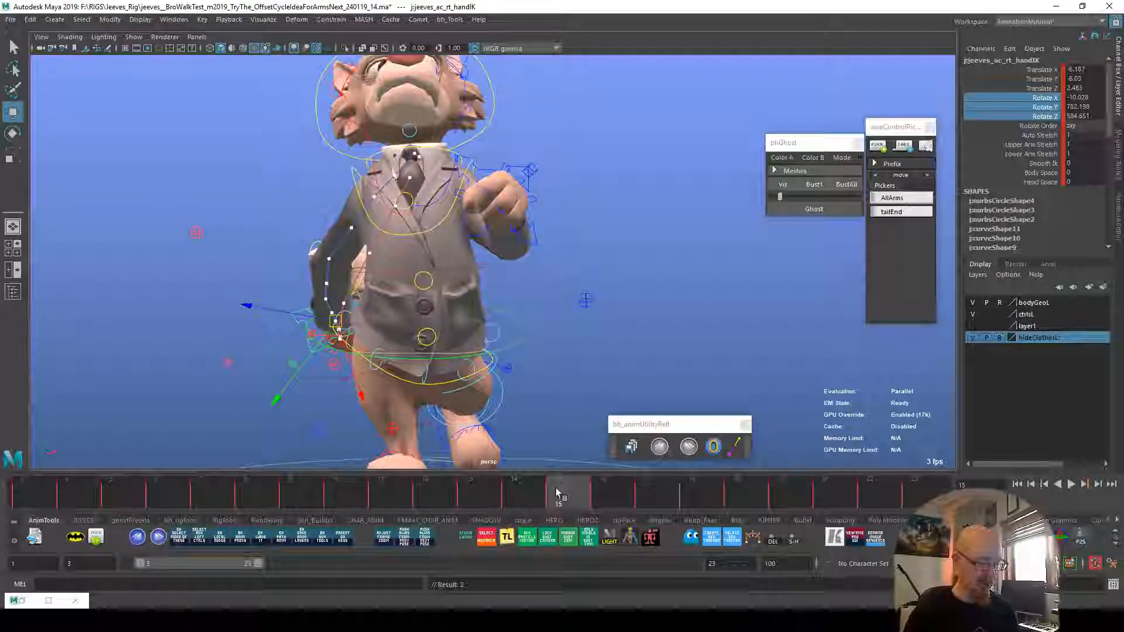
{"action": "left_click", "coordinate": [526, 512]}
{"action": "key", "text": "alt+Left"}
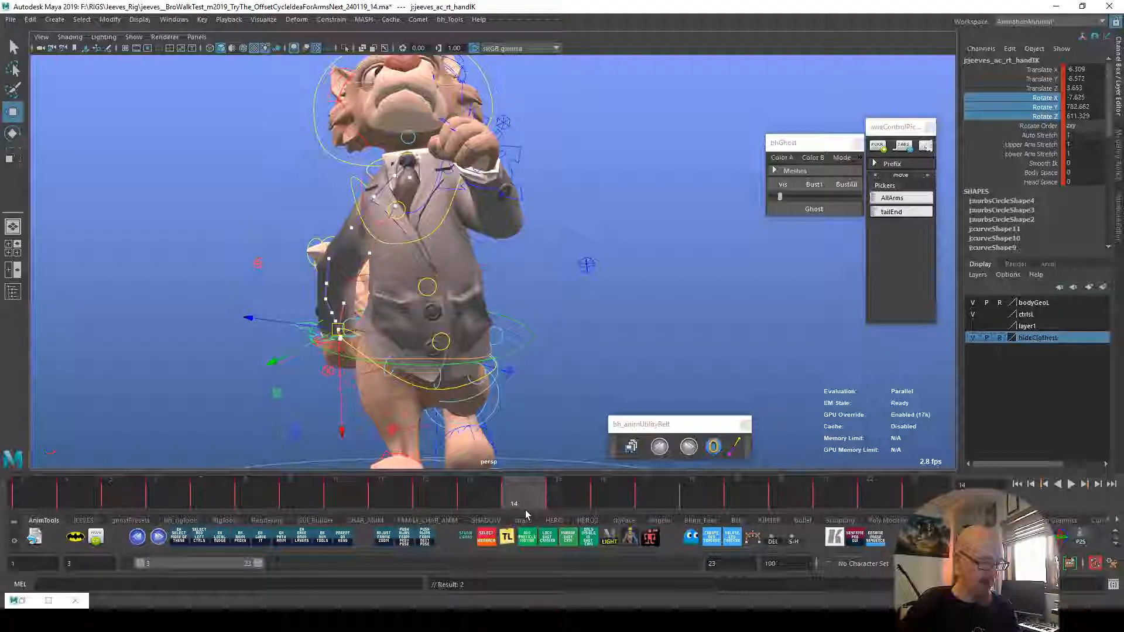
{"action": "key", "text": "alt+v"}
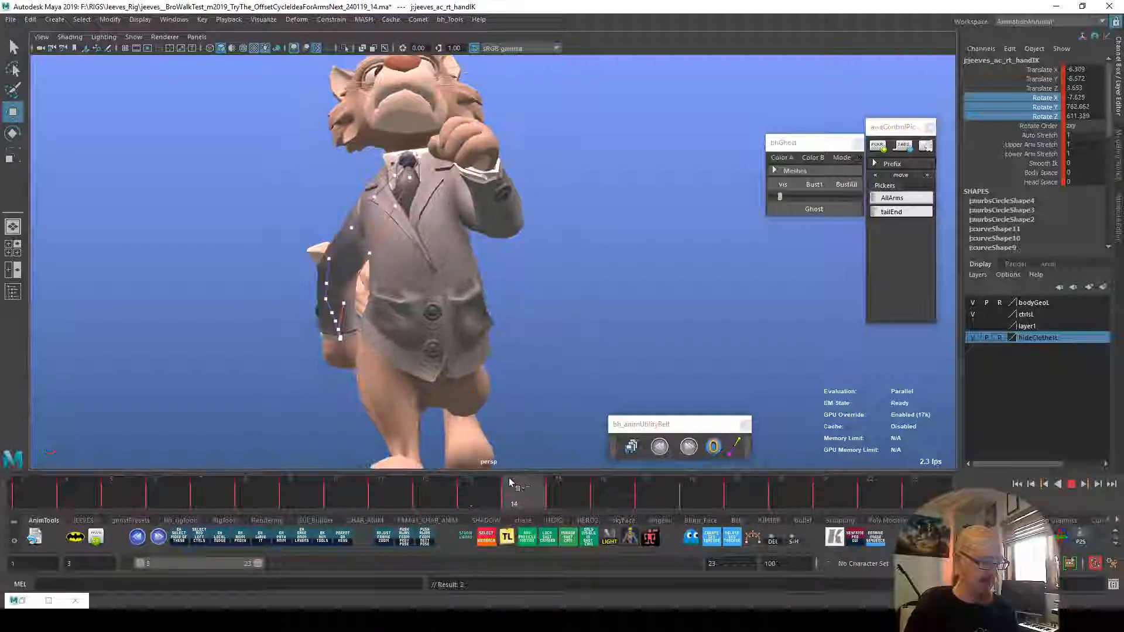
{"action": "key", "text": "alt+v"}
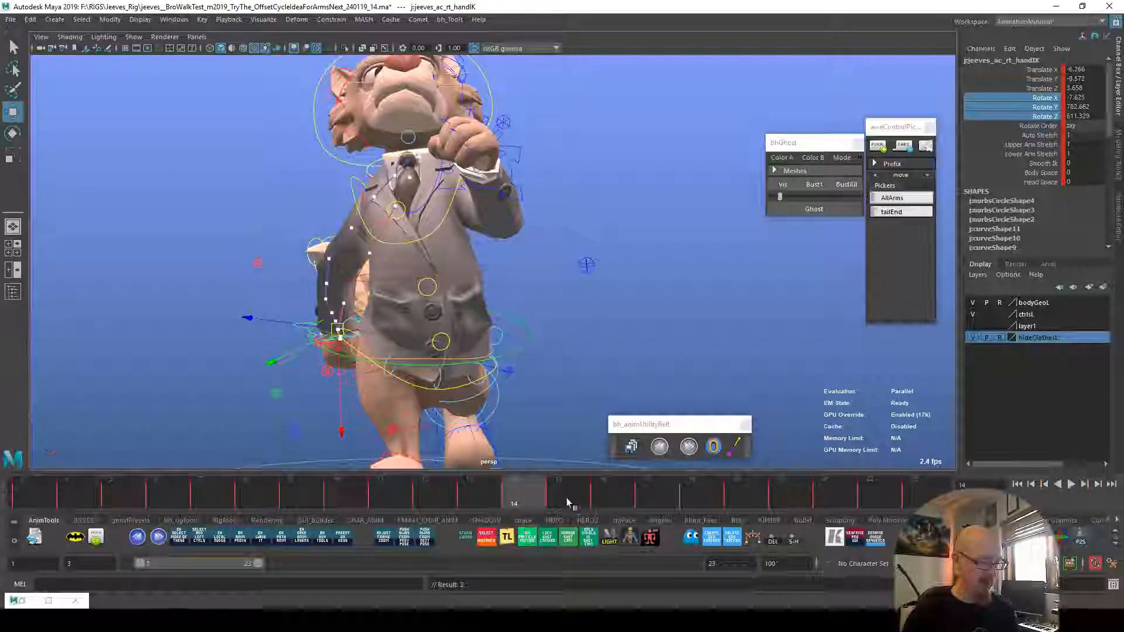
{"action": "left_click", "coordinate": [543, 493]}
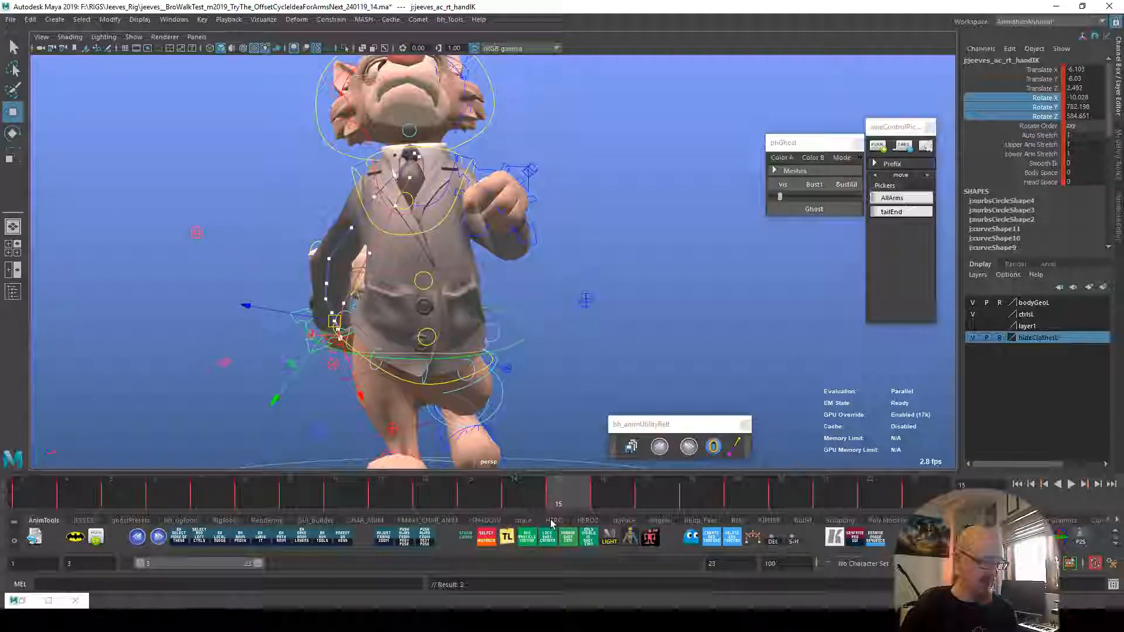
{"action": "left_click", "coordinate": [603, 495]}
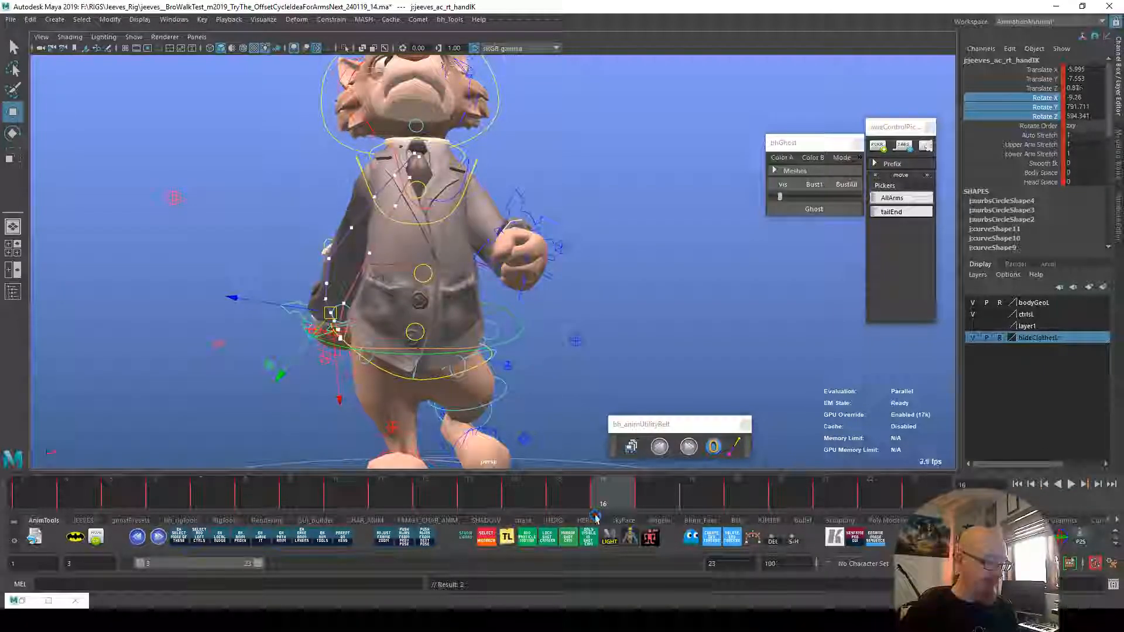
Step: Nudge the right hand's position at frames 19 and 20 to continue the clean arc upward
{"action": "left_click_drag", "start_coordinate": [631, 494], "coordinate": [672, 512]}
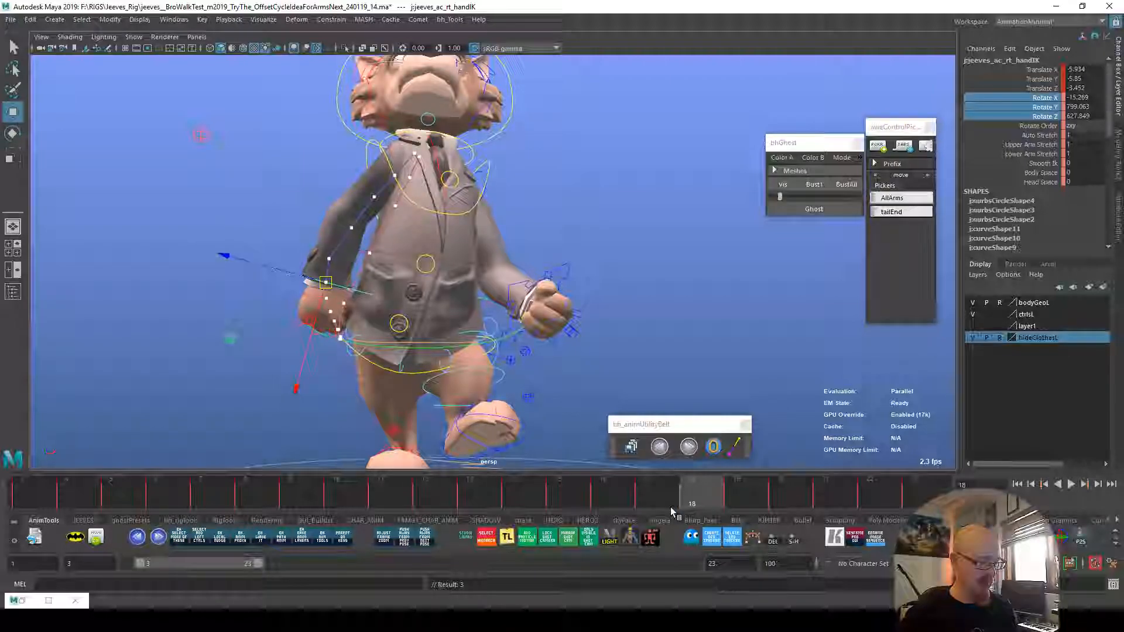
{"action": "left_click_drag", "start_coordinate": [705, 478], "coordinate": [735, 486]}
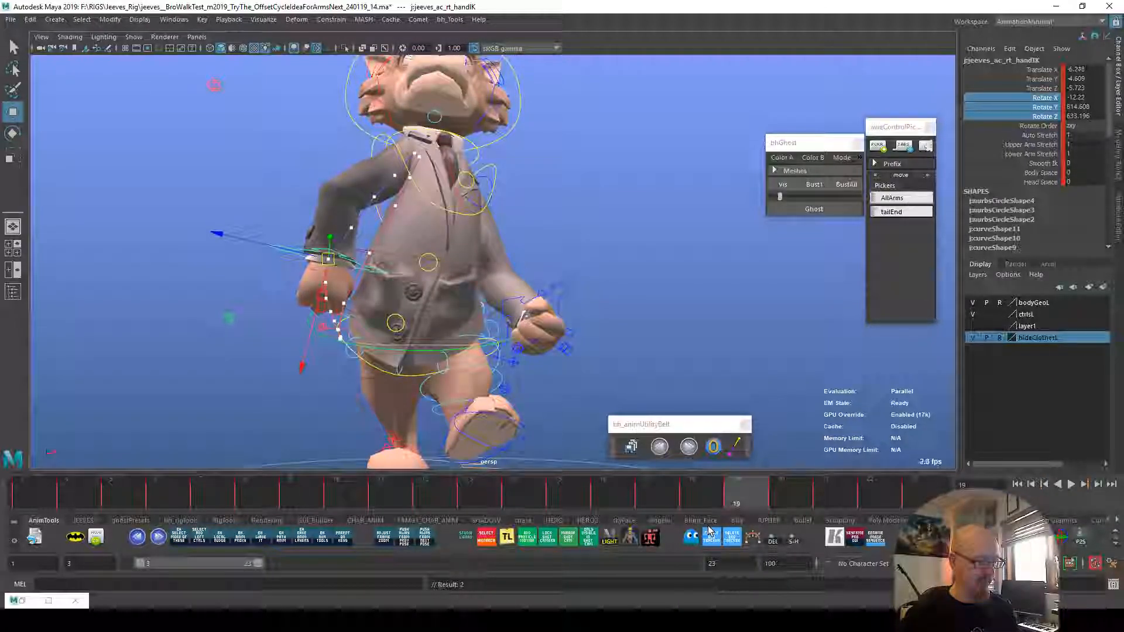
{"action": "left_click_drag", "start_coordinate": [751, 484], "coordinate": [782, 488]}
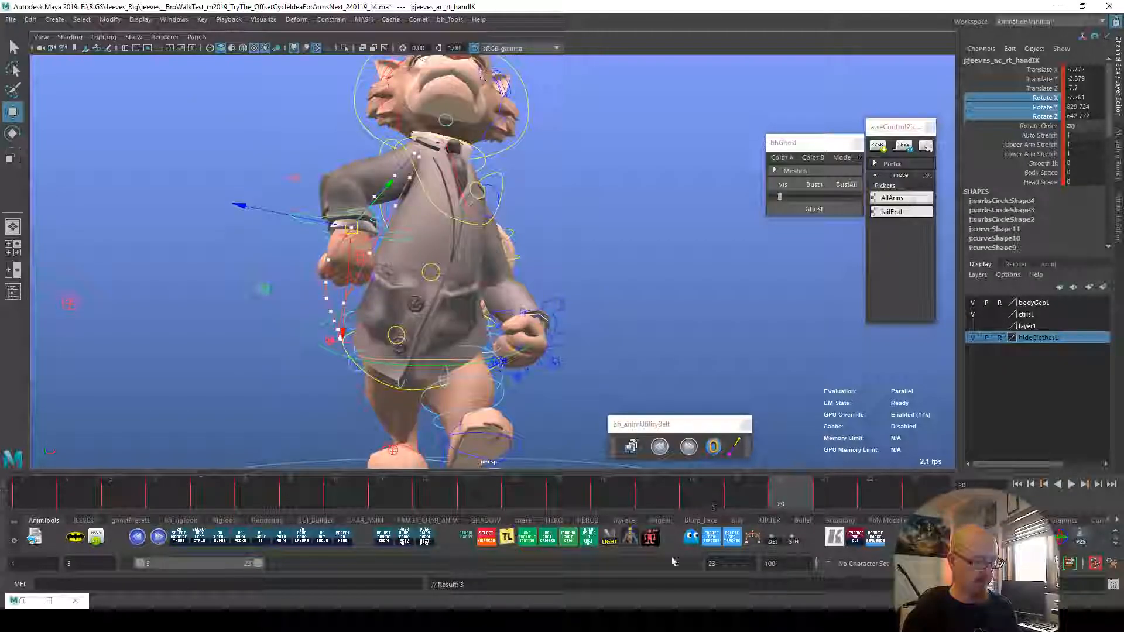
{"action": "key", "text": "alt+Down"}
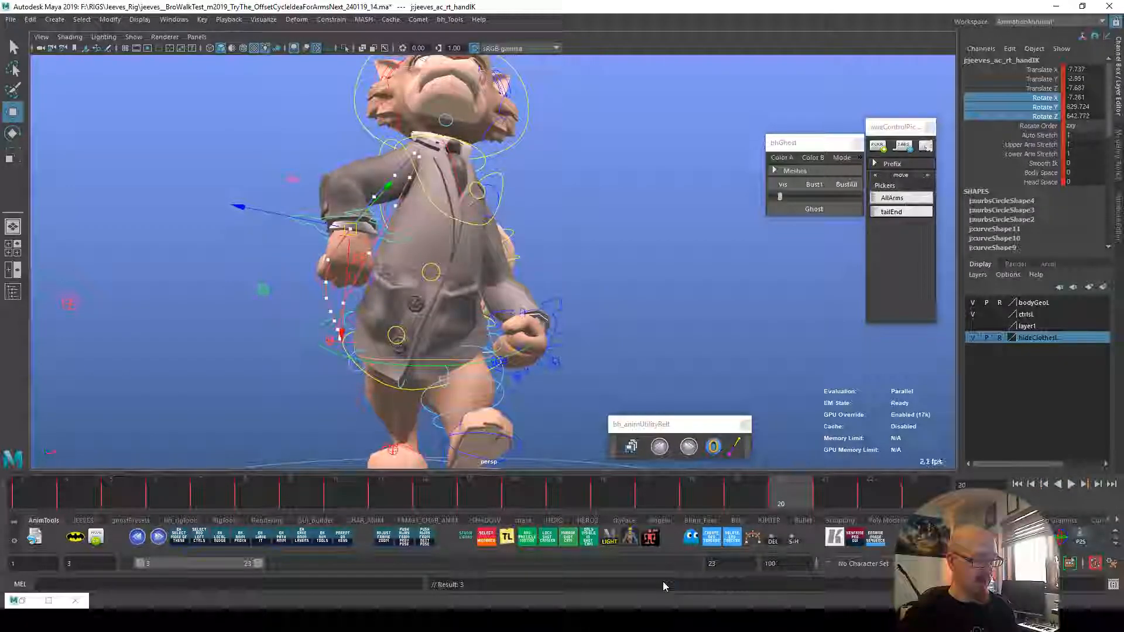
{"action": "key", "text": "alt+Right"}
Step: Rotate the right wrist at frame 20 and shift the hand slightly to keep it on the arc
{"action": "key", "text": "e"}
{"action": "left_click_drag", "start_coordinate": [373, 258], "coordinate": [369, 271]}
{"action": "left_click_drag", "start_coordinate": [388, 325], "coordinate": [384, 327]}
{"action": "left_click_drag", "start_coordinate": [409, 275], "coordinate": [392, 282], "text": "alt"}
{"action": "left_click_drag", "start_coordinate": [428, 227], "coordinate": [433, 229]}
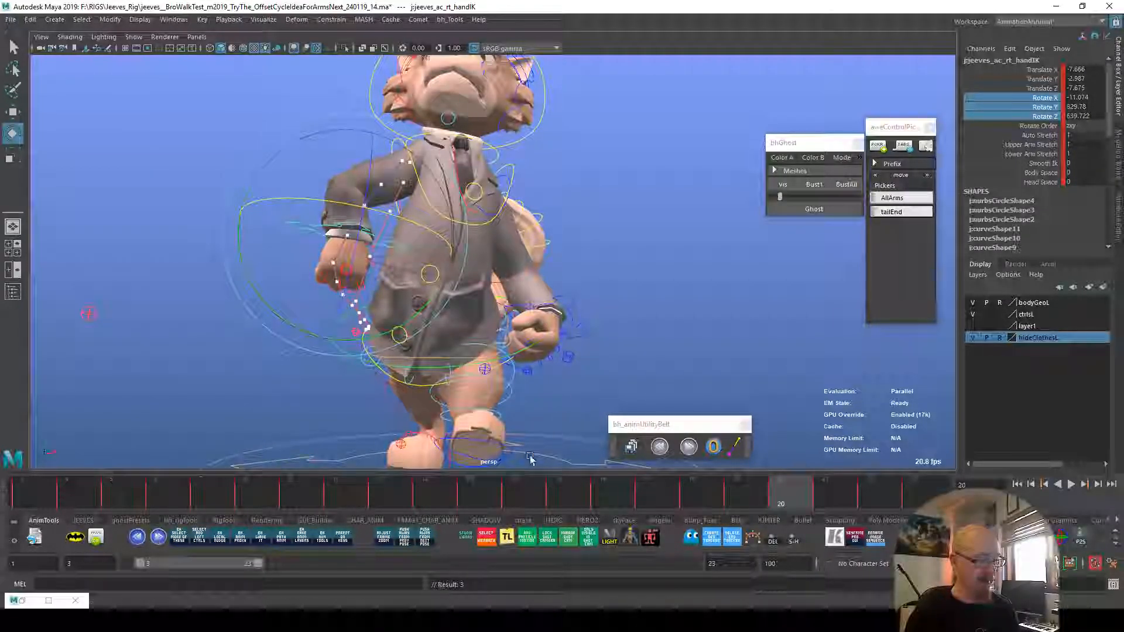
{"action": "key", "text": "w"}
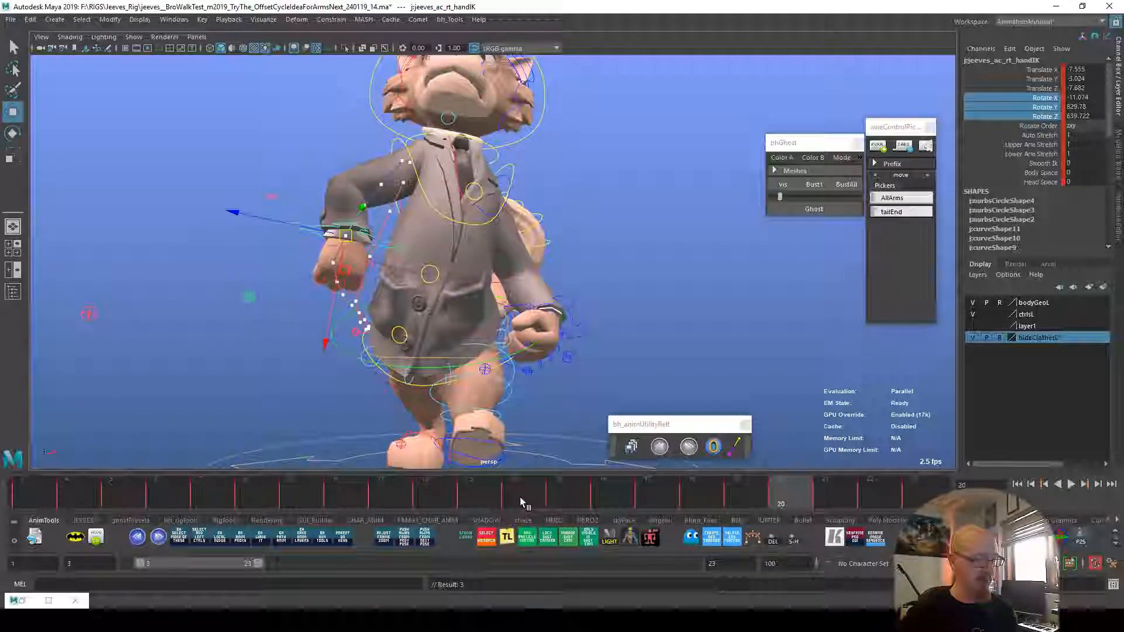
Step: Refine the right wrist's rotation at frames 21 and 22 so the hand drags through the upswing
{"action": "left_click", "coordinate": [746, 479]}
{"action": "left_click", "coordinate": [671, 538]}
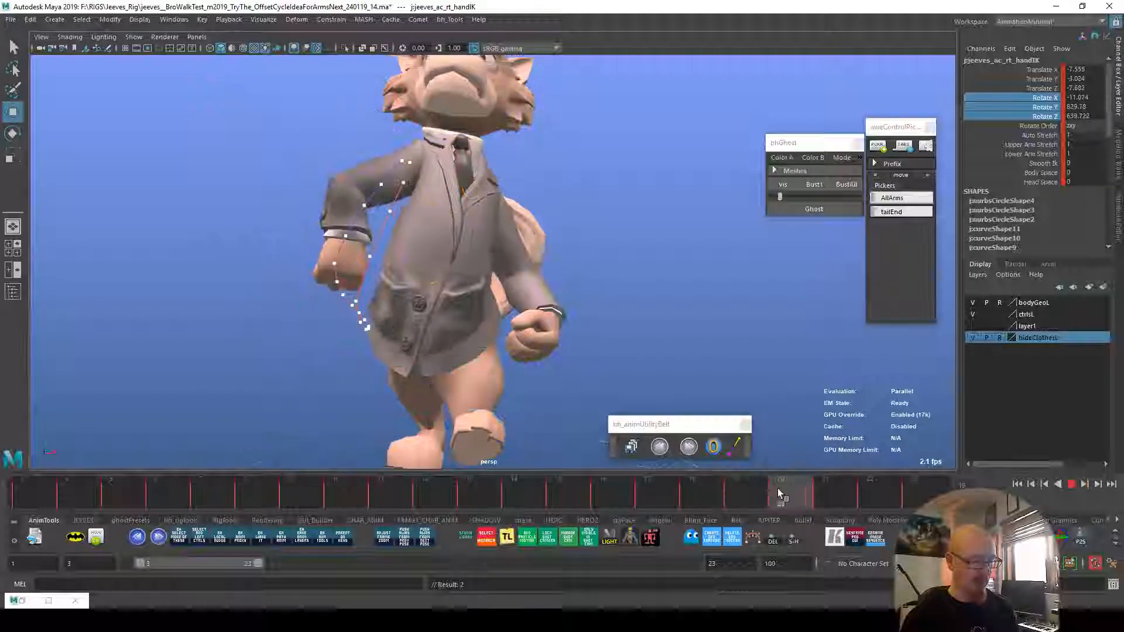
{"action": "left_click", "coordinate": [830, 491]}
{"action": "left_click", "coordinate": [790, 536]}
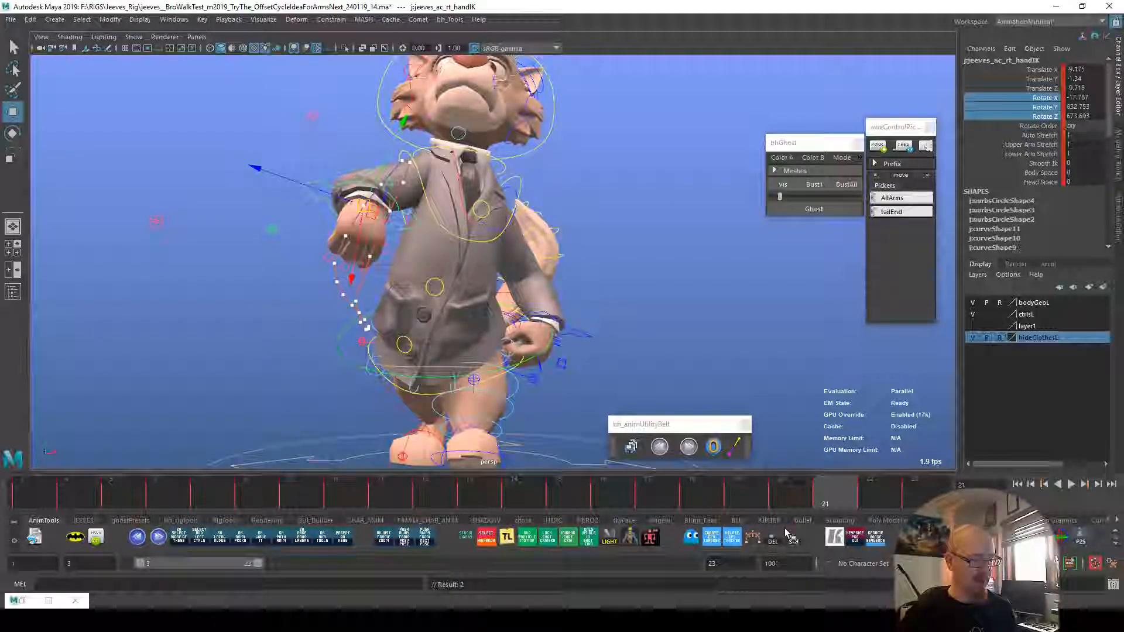
{"action": "key", "text": "e"}
{"action": "left_click_drag", "start_coordinate": [435, 275], "coordinate": [434, 277]}
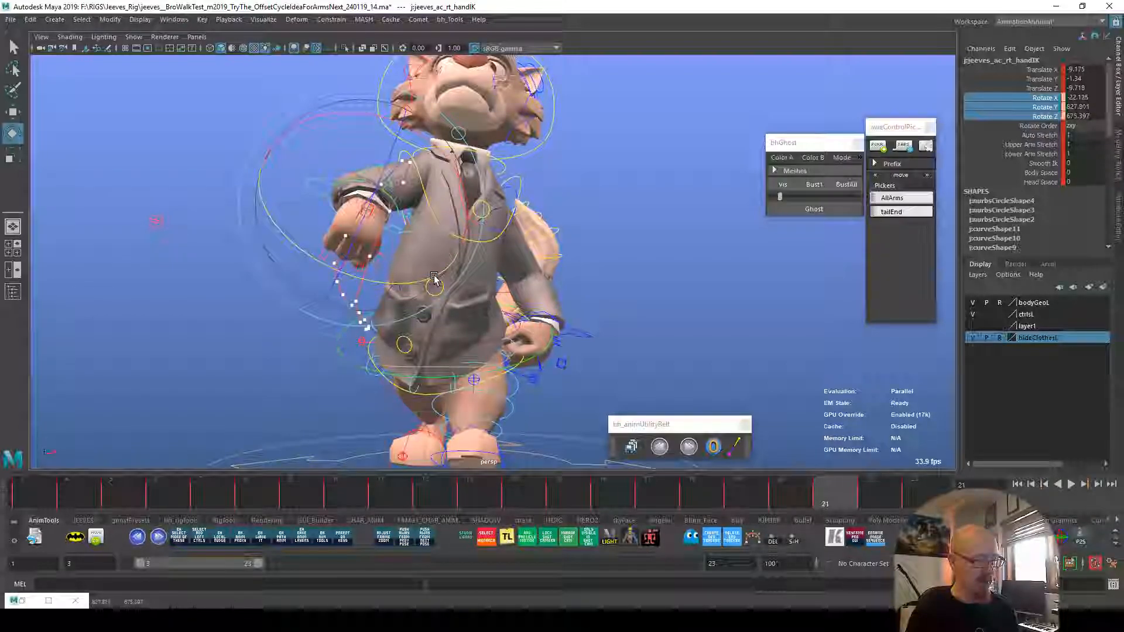
{"action": "left_click", "coordinate": [878, 492]}
{"action": "left_click_drag", "start_coordinate": [461, 215], "coordinate": [469, 220]}
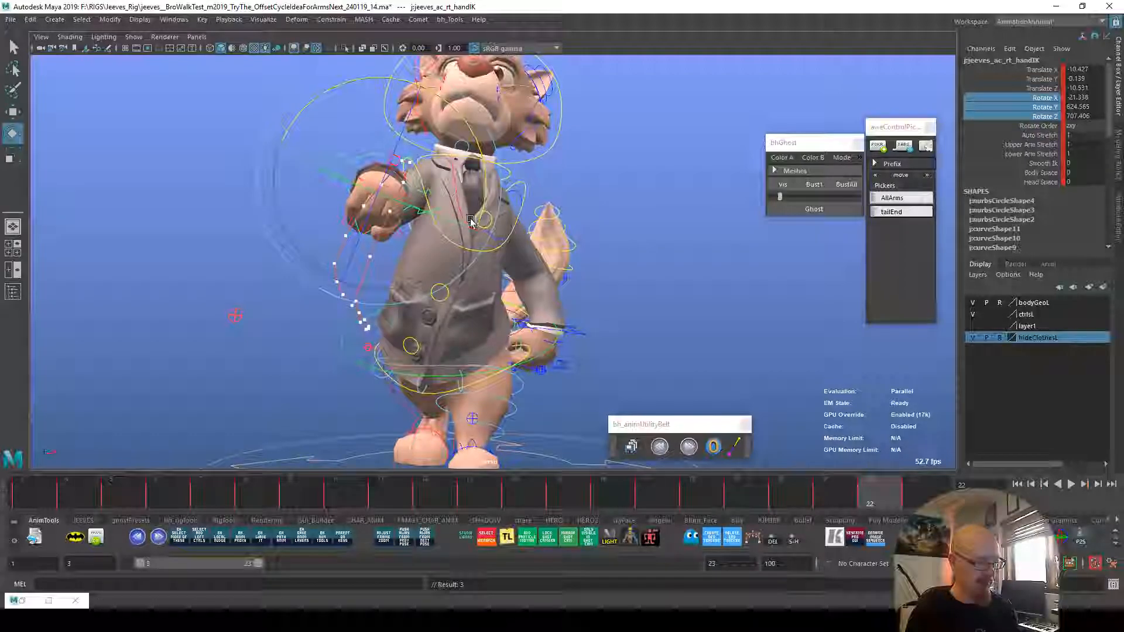
Step: Play back the walk cycle from the front and side to review the right arm's motion
{"action": "left_click", "coordinate": [904, 494]}
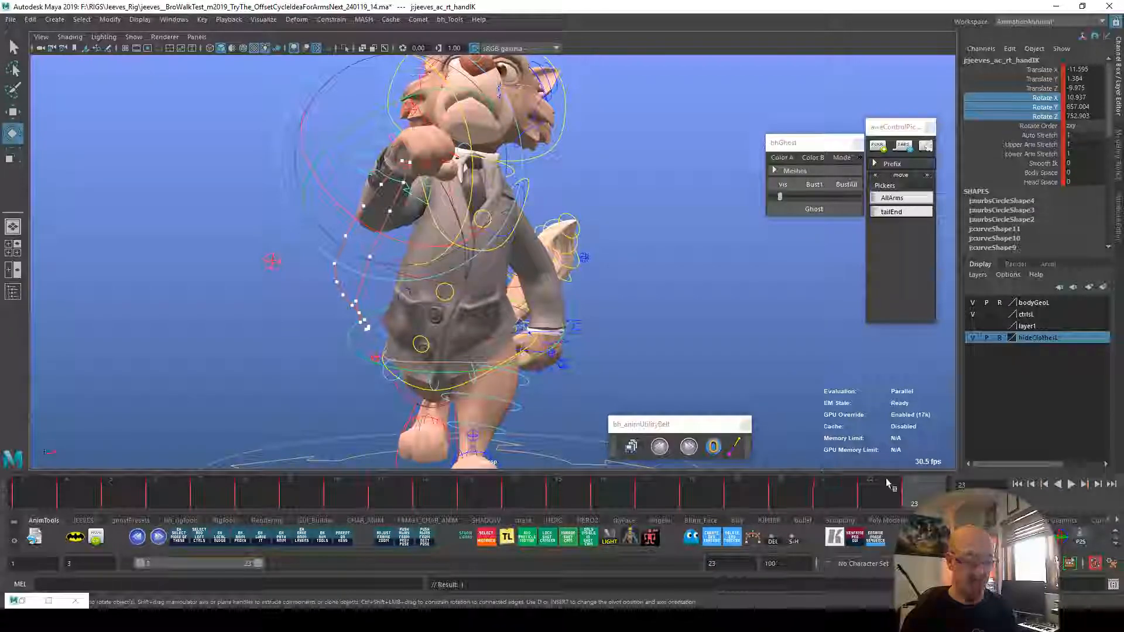
{"action": "key", "text": "alt+v"}
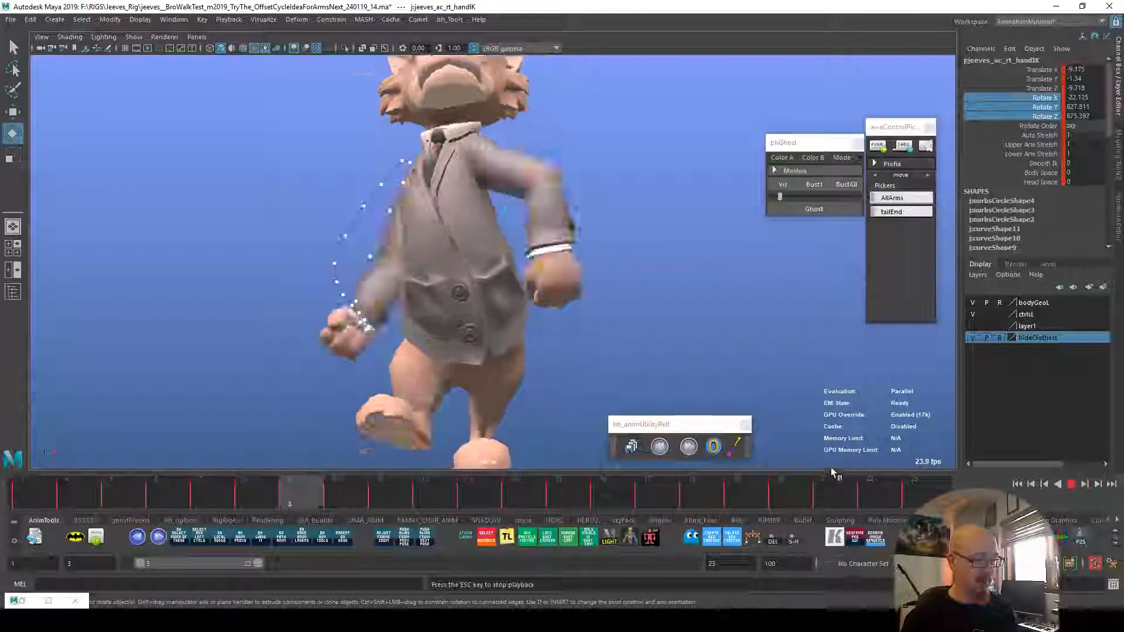
{"action": "left_click_drag", "start_coordinate": [725, 383], "coordinate": [813, 343], "text": "alt"}
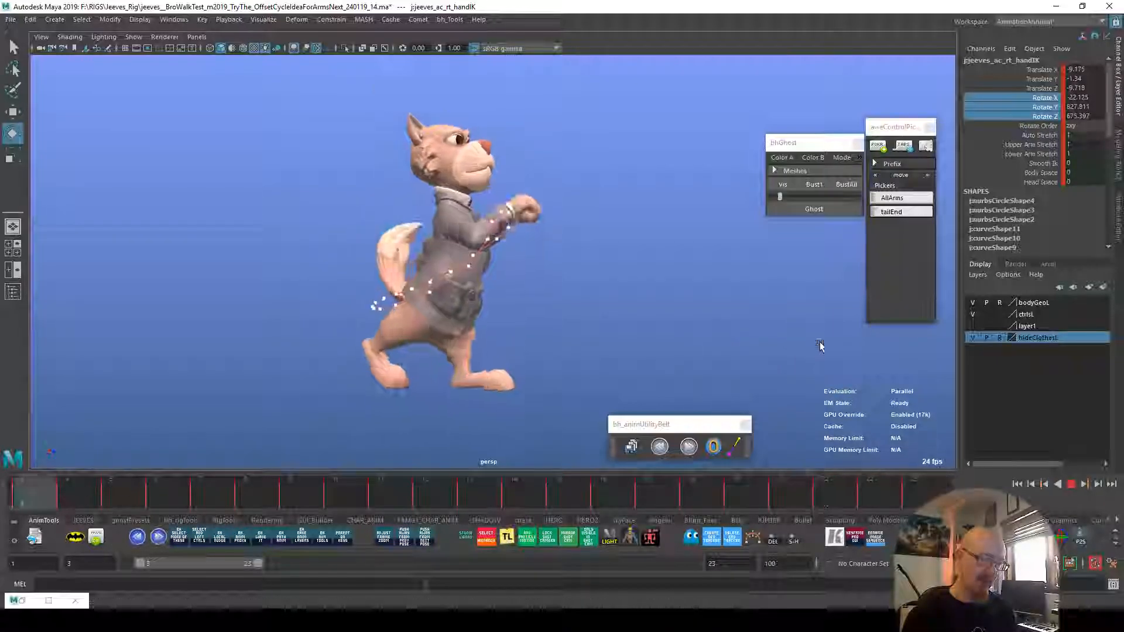
{"action": "key", "text": "Escape"}
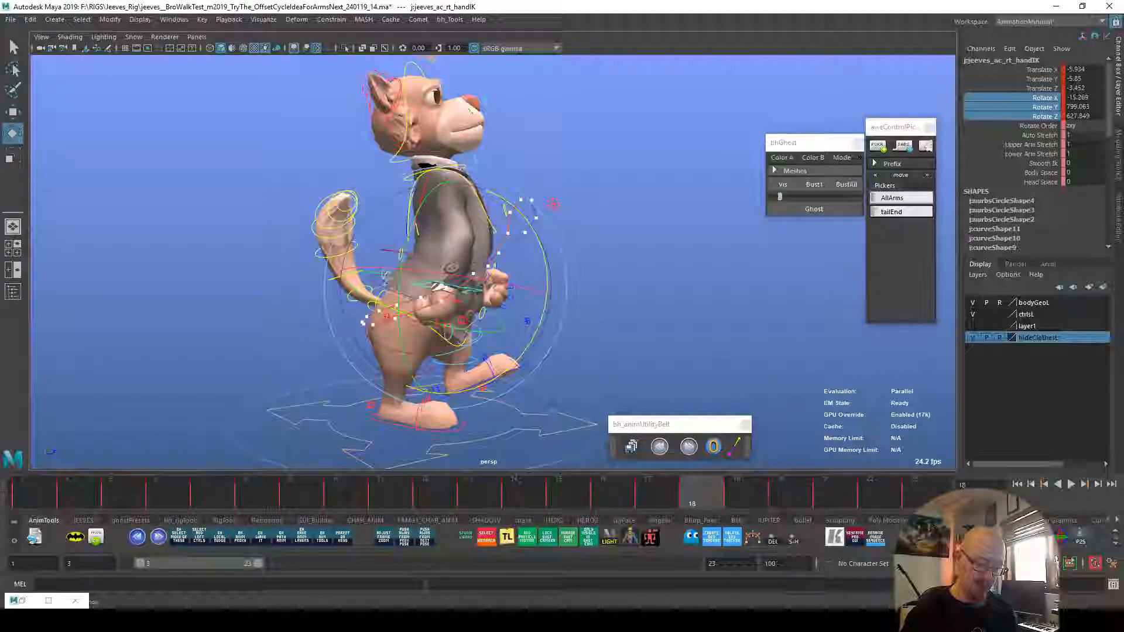
Step: Remove the arc tracking markers and save the scene as the next incremental version, 15
{"action": "left_click", "coordinate": [771, 535]}
{"action": "left_click", "coordinate": [631, 446]}
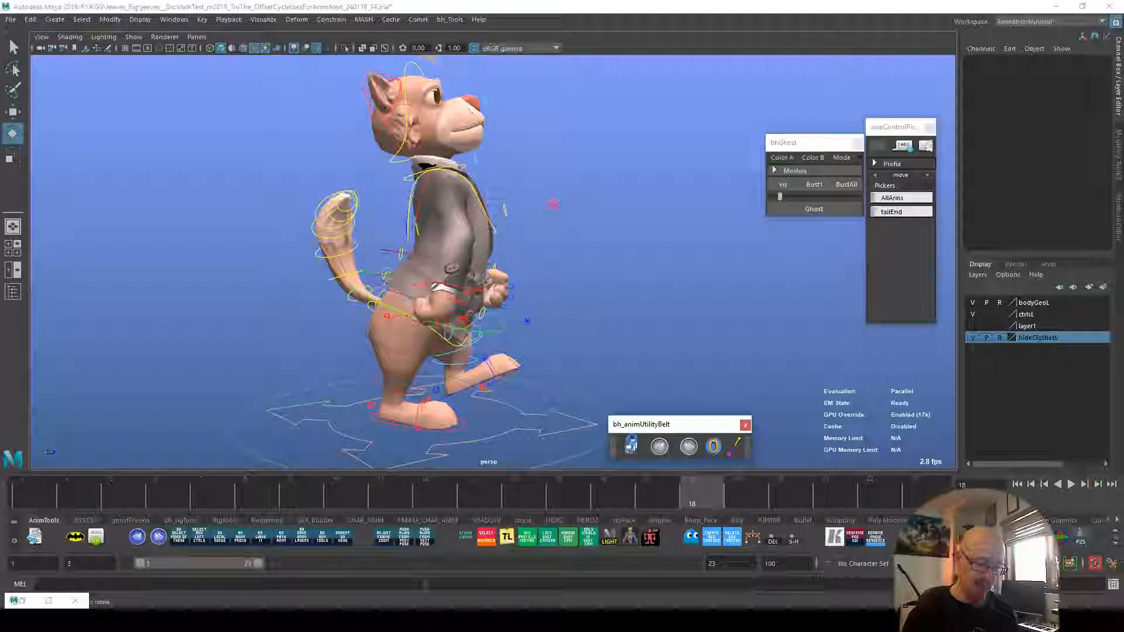
Step: Play back the walk cycle and review the arm swing from both sides of the character at different distances
{"action": "key", "text": "alt+v"}
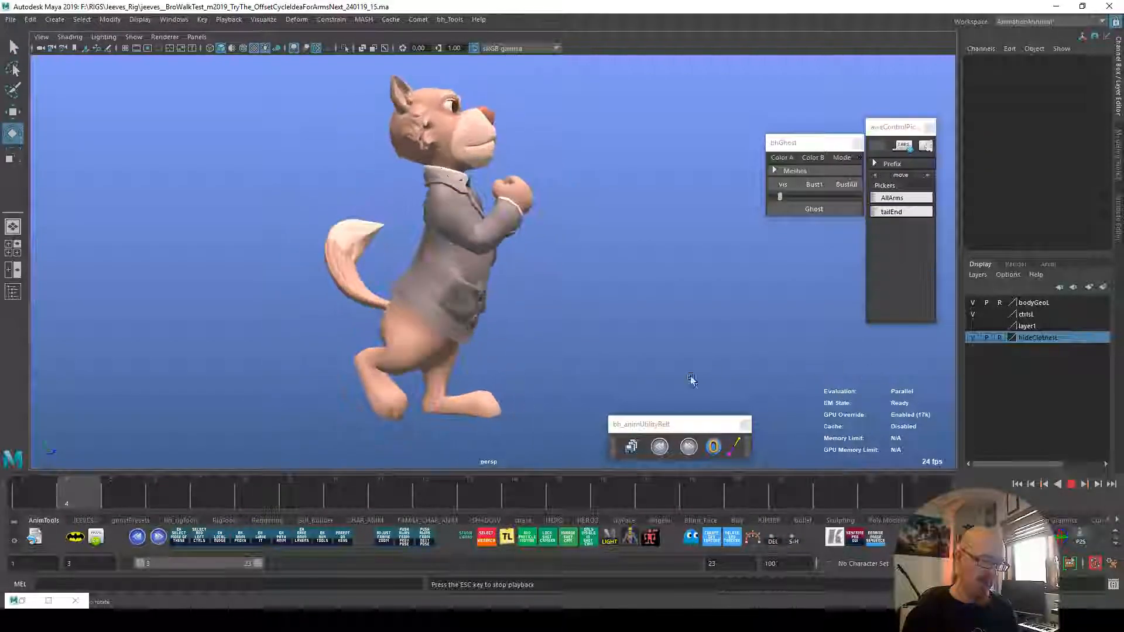
{"action": "right_click_drag", "start_coordinate": [715, 376], "coordinate": [645, 394], "text": "alt"}
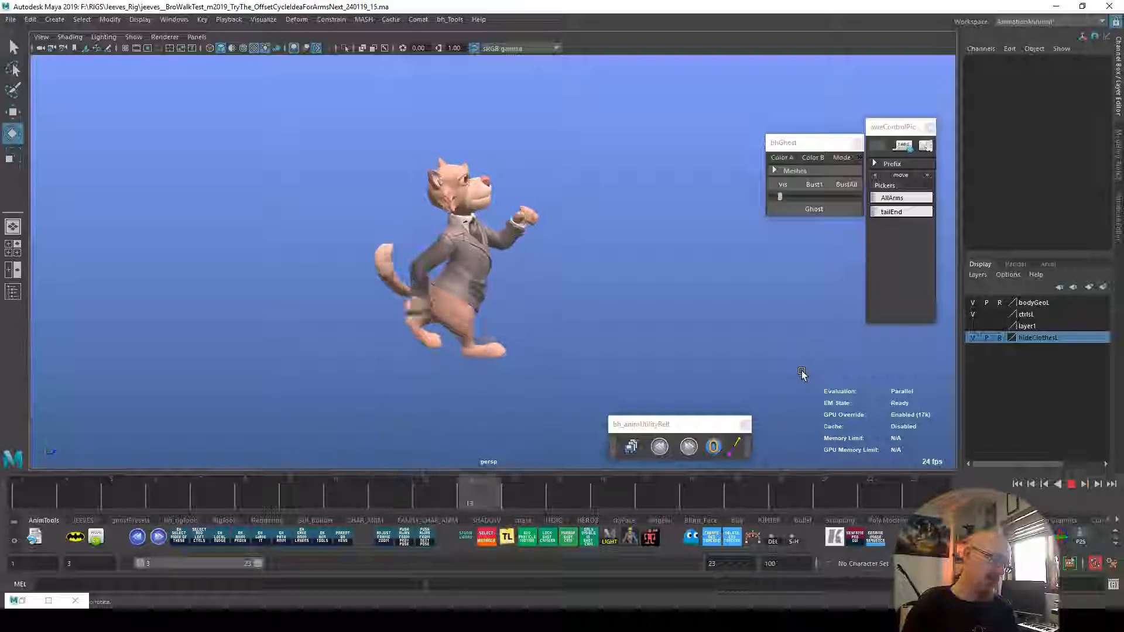
{"action": "right_click_drag", "start_coordinate": [712, 346], "coordinate": [782, 366], "text": "alt"}
{"action": "left_click_drag", "start_coordinate": [782, 367], "coordinate": [659, 374], "text": "alt"}
{"action": "left_click_drag", "start_coordinate": [827, 353], "coordinate": [682, 364], "text": "alt"}
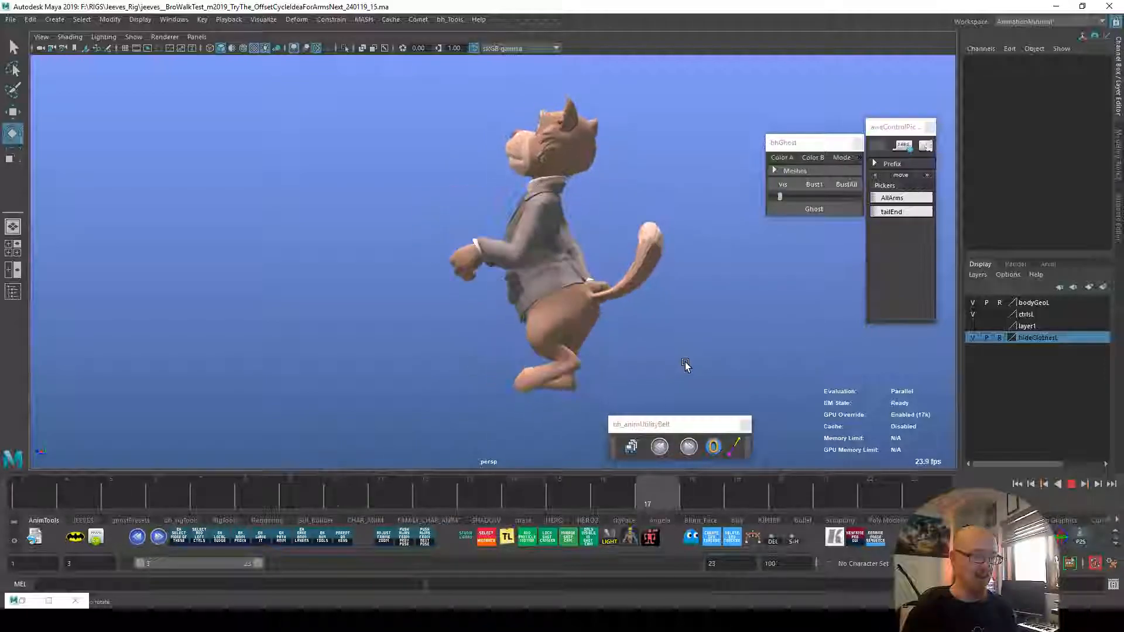
{"action": "mouse_move", "coordinate": [785, 381]}
{"action": "left_mouse_down", "text": "alt"}
{"action": "mouse_move", "coordinate": [835, 394]}
{"action": "mouse_move", "coordinate": [785, 388]}
{"action": "left_mouse_up", "text": "alt"}
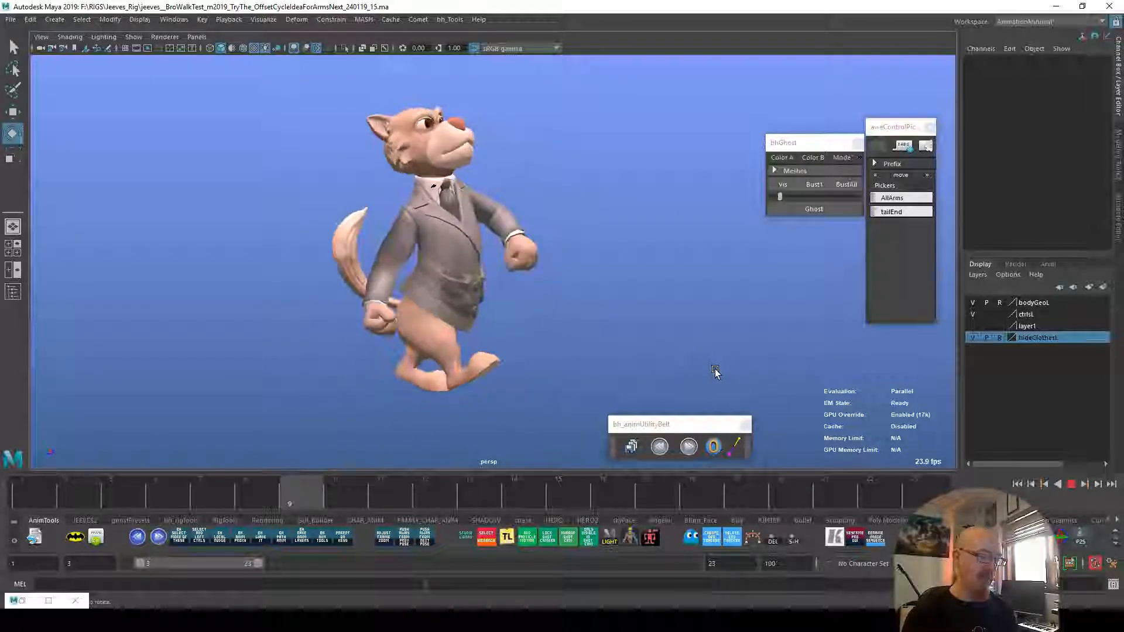
{"action": "key", "text": "Escape"}
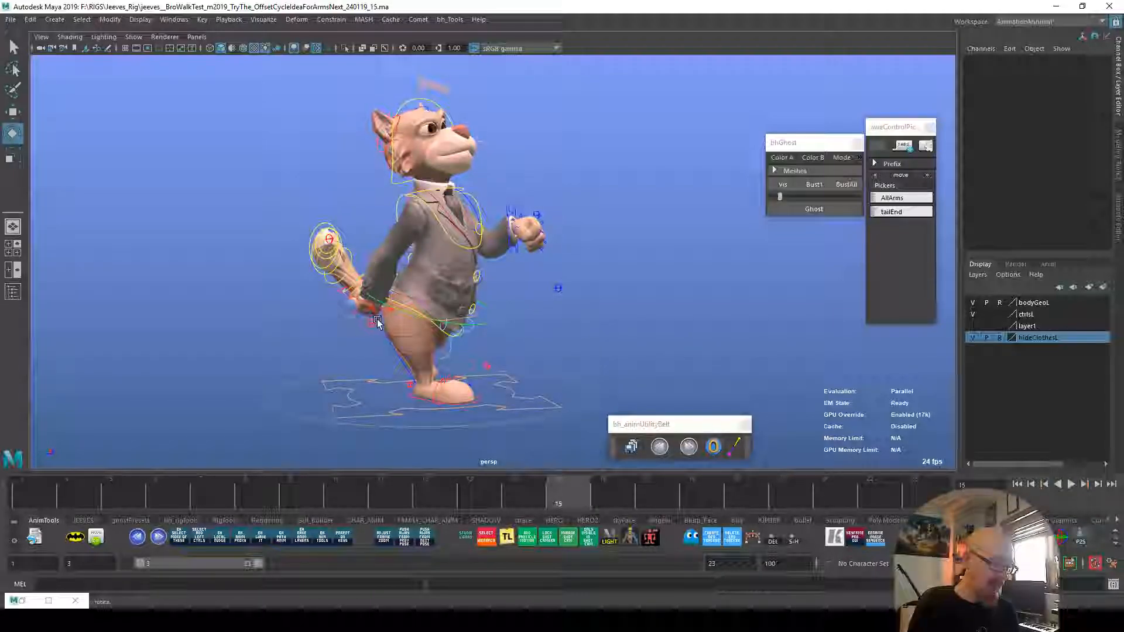
Step: Select the right hand IK control and isolate its Translate Z curve in the Graph Editor, keeping the character in view
{"action": "left_click", "coordinate": [377, 319]}
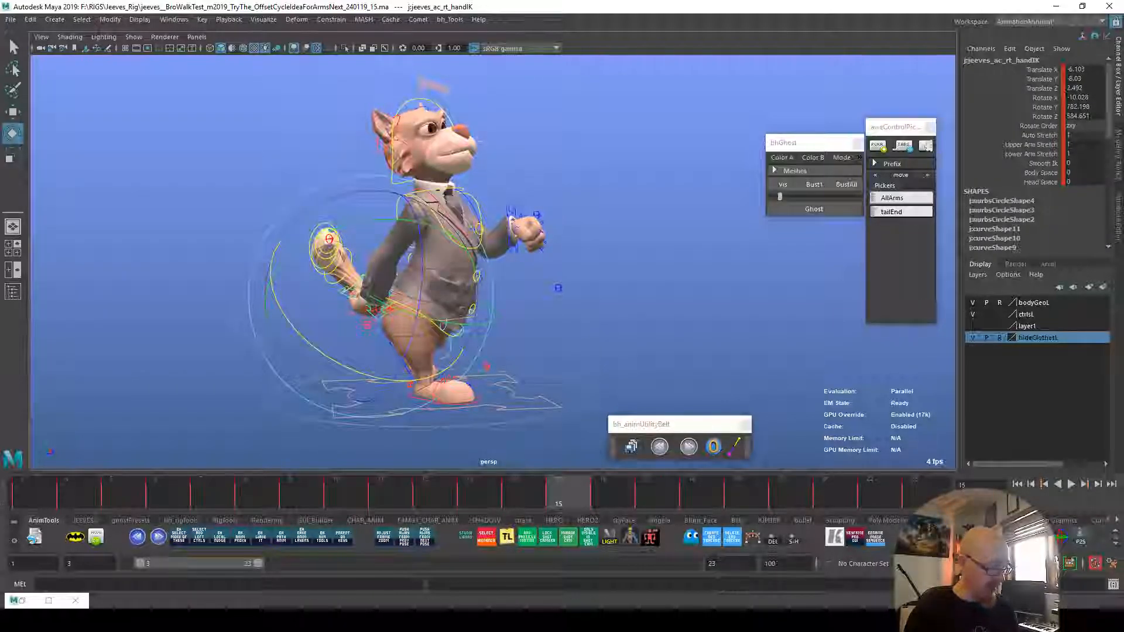
{"action": "left_click", "coordinate": [45, 497]}
{"action": "key", "text": "alt+v"}
{"action": "left_click_drag", "start_coordinate": [70, 500], "coordinate": [97, 499]}
{"action": "key", "text": "ctrl+g"}
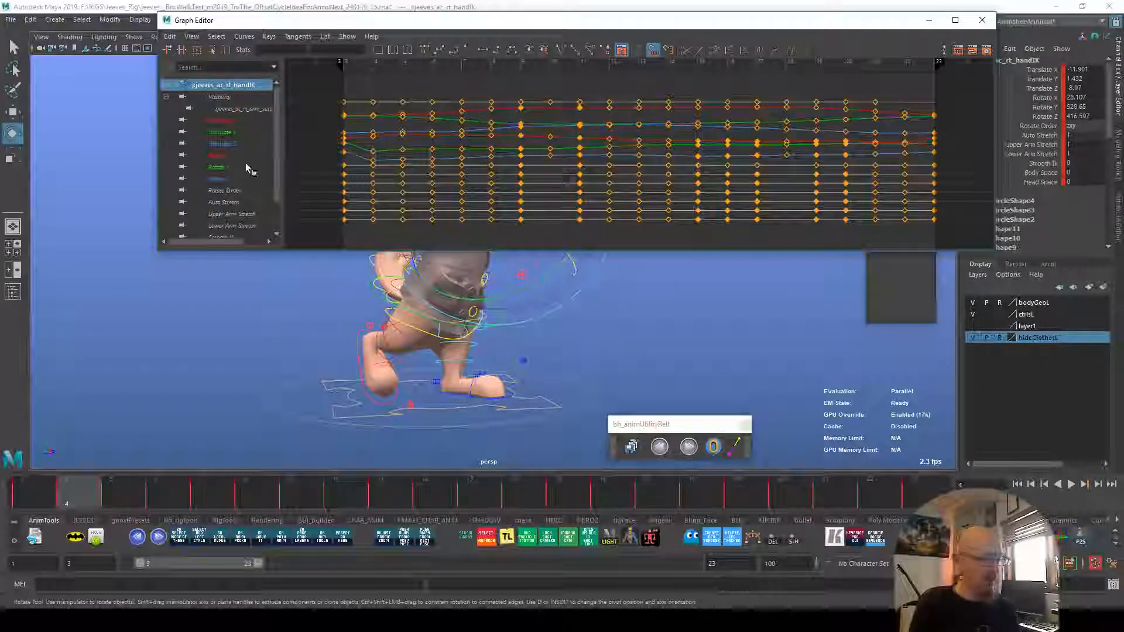
{"action": "left_click", "coordinate": [234, 143]}
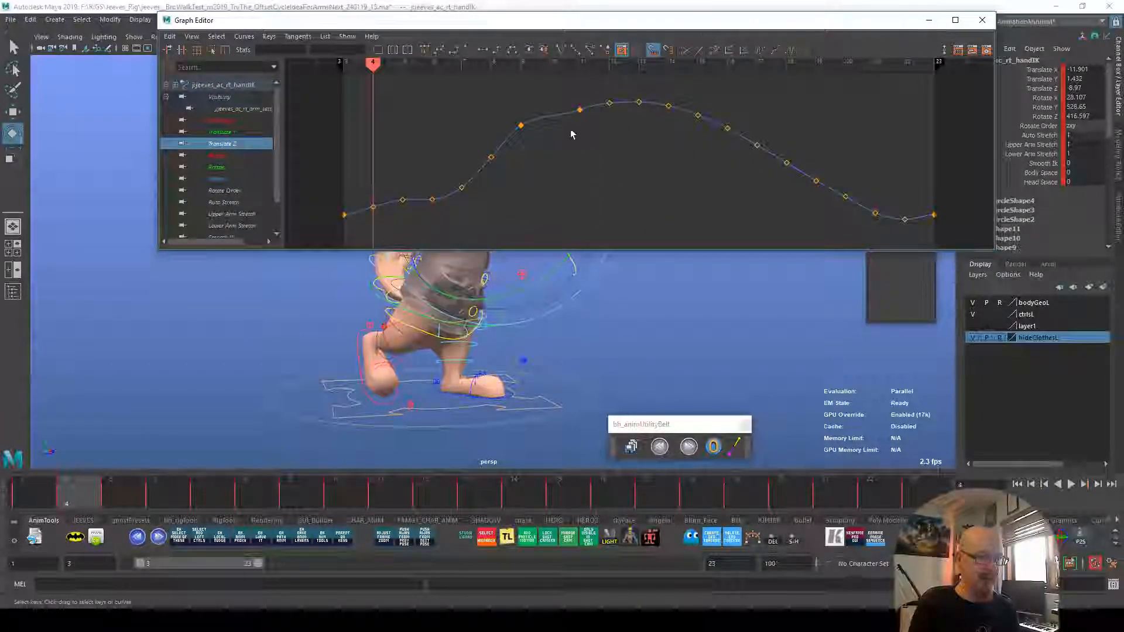
{"action": "left_click_drag", "start_coordinate": [607, 19], "coordinate": [984, 85]}
Step: Lower the right hand's Translate Z key at frame 4 and delete the keys at frames 5 and 7
{"action": "key", "text": "alt+v"}
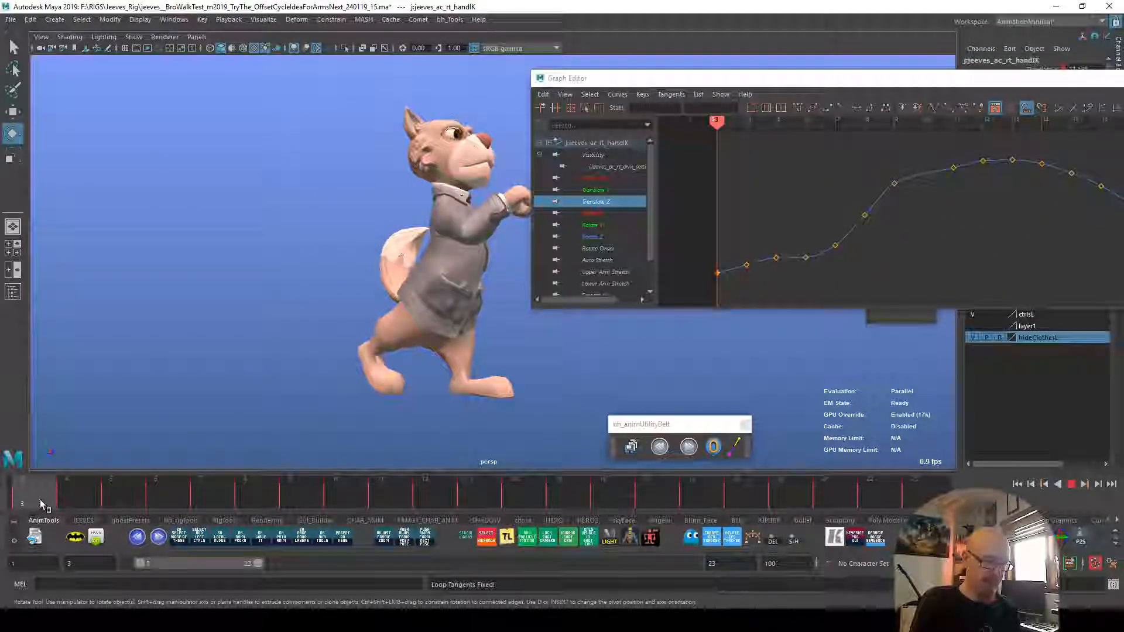
{"action": "left_click", "coordinate": [79, 502]}
{"action": "left_click", "coordinate": [746, 264]}
{"action": "key", "text": "w"}
{"action": "middle_click_drag", "start_coordinate": [766, 276], "coordinate": [769, 282], "text": "shift"}
{"action": "left_click", "coordinate": [777, 291]}
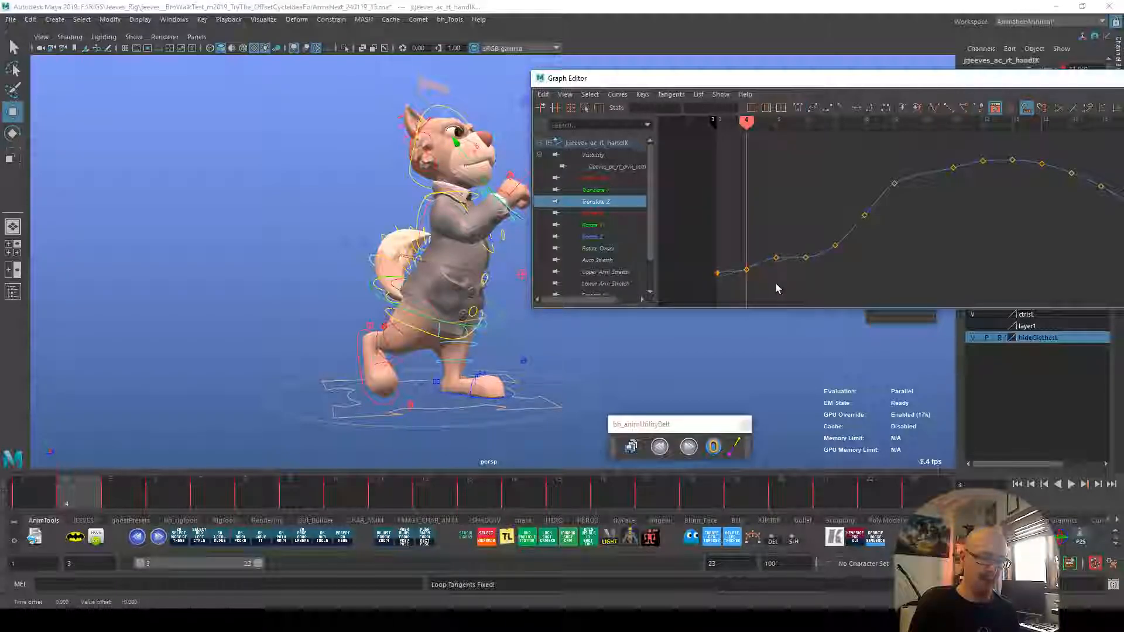
{"action": "key", "text": "Delete"}
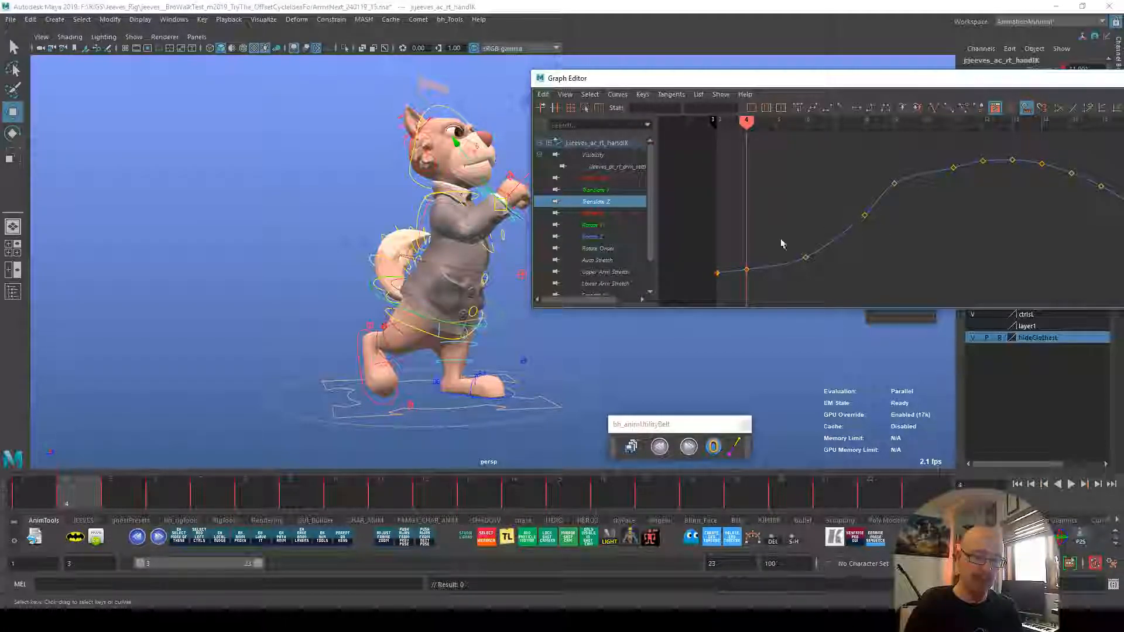
Step: Refine the Translate Z key at frame 4 and slightly lower the key at frame 6 to smooth the ease-out
{"action": "left_click_drag", "start_coordinate": [28, 496], "coordinate": [92, 476]}
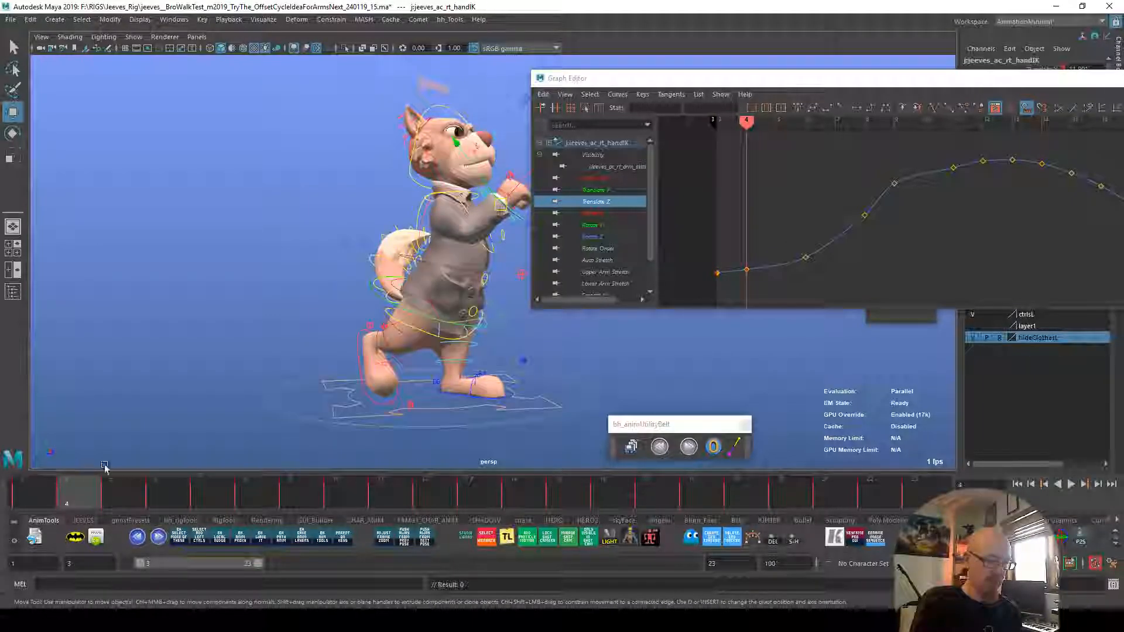
{"action": "left_click", "coordinate": [755, 278]}
{"action": "middle_click_drag", "start_coordinate": [756, 277], "coordinate": [795, 279]}
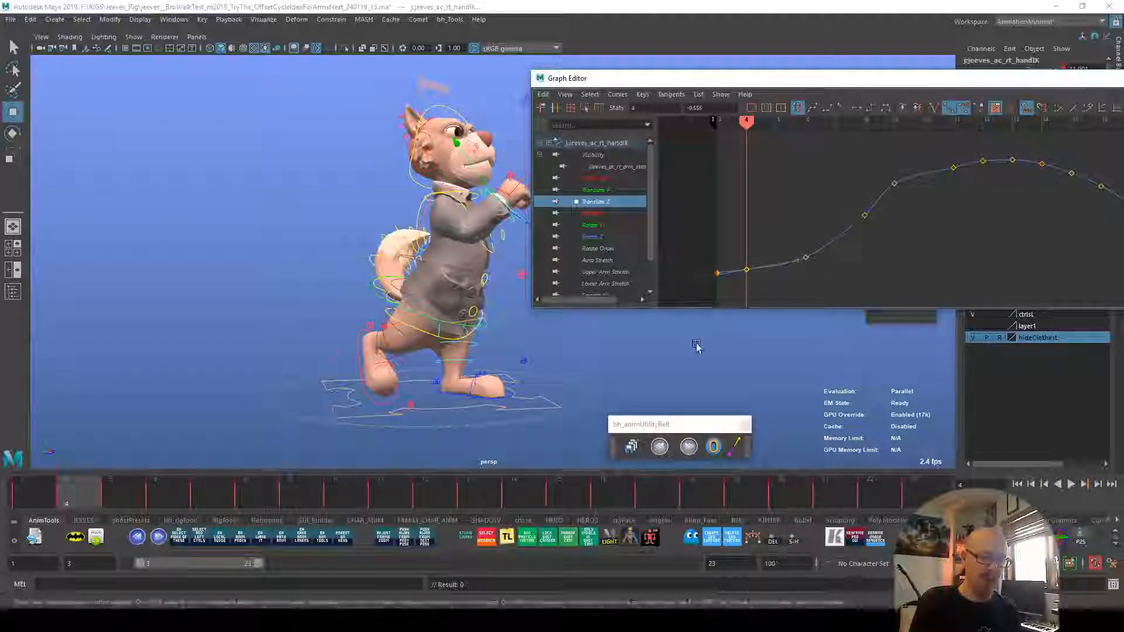
{"action": "middle_click_drag", "start_coordinate": [702, 341], "coordinate": [661, 353], "text": "alt"}
{"action": "middle_click_drag", "start_coordinate": [770, 289], "coordinate": [775, 286], "text": "alt"}
{"action": "left_click_drag", "start_coordinate": [248, 442], "coordinate": [288, 447], "text": "alt"}
{"action": "middle_click_drag", "start_coordinate": [289, 446], "coordinate": [255, 466], "text": "alt"}
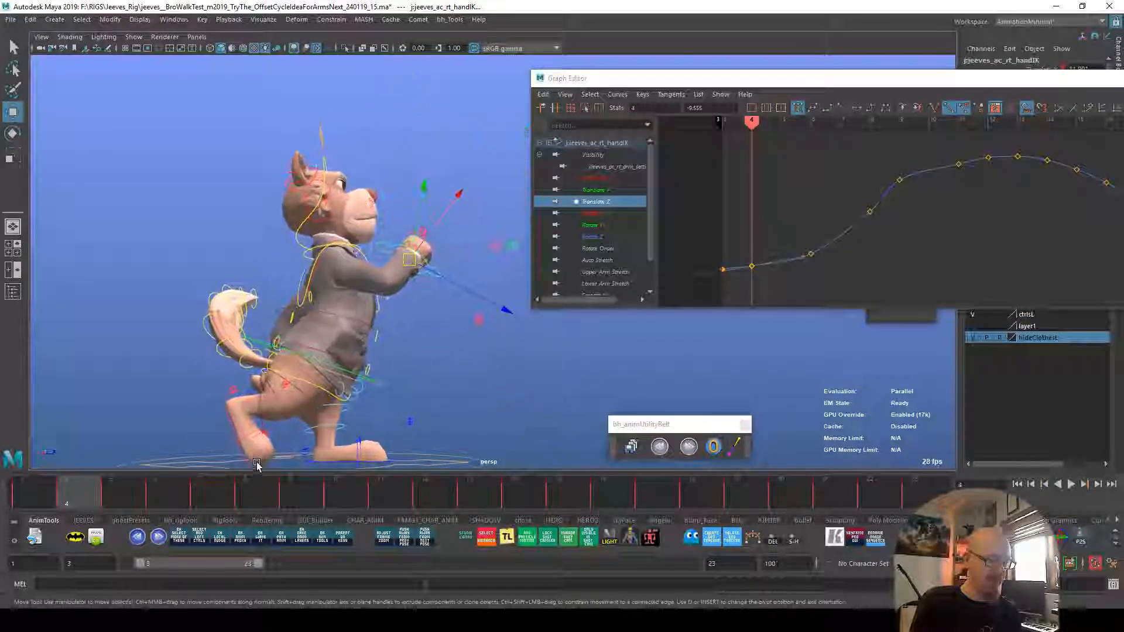
{"action": "key", "text": "alt+v"}
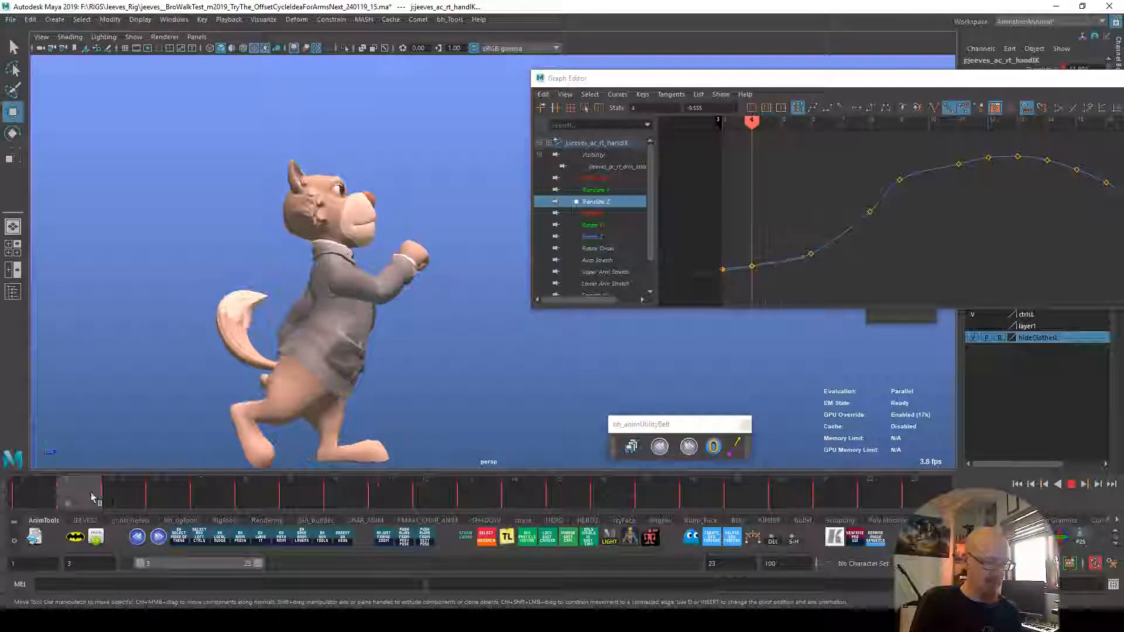
{"action": "left_click_drag", "start_coordinate": [44, 497], "coordinate": [162, 492]}
{"action": "left_click", "coordinate": [811, 253]}
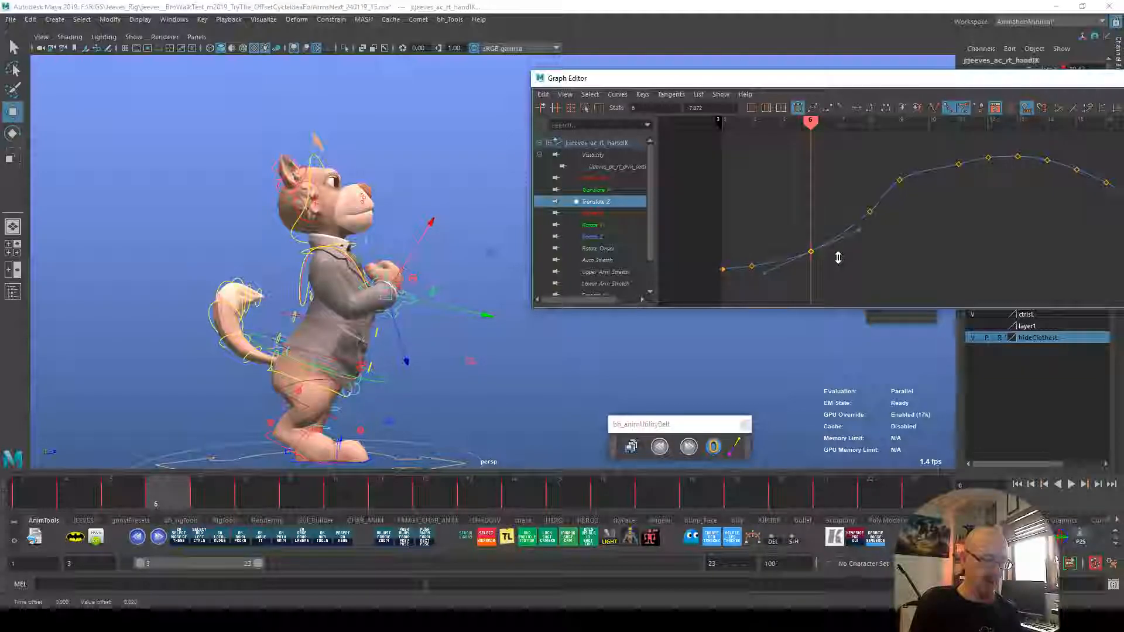
{"action": "left_click", "coordinate": [201, 496]}
{"action": "left_click", "coordinate": [819, 229]}
Step: Lower the Translate Z key at frame 8 slightly, then key the hand at frame 7 and lower its Translate Z value
{"action": "left_click", "coordinate": [245, 496]}
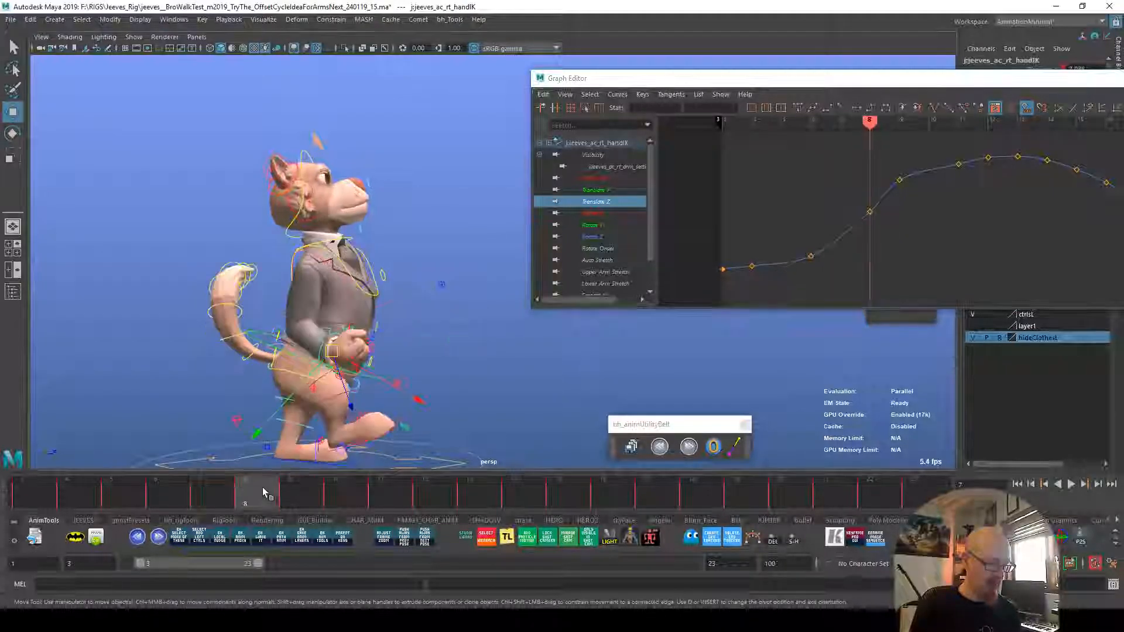
{"action": "left_click", "coordinate": [870, 213]}
{"action": "middle_click_drag", "start_coordinate": [882, 219], "coordinate": [882, 220], "text": "shift"}
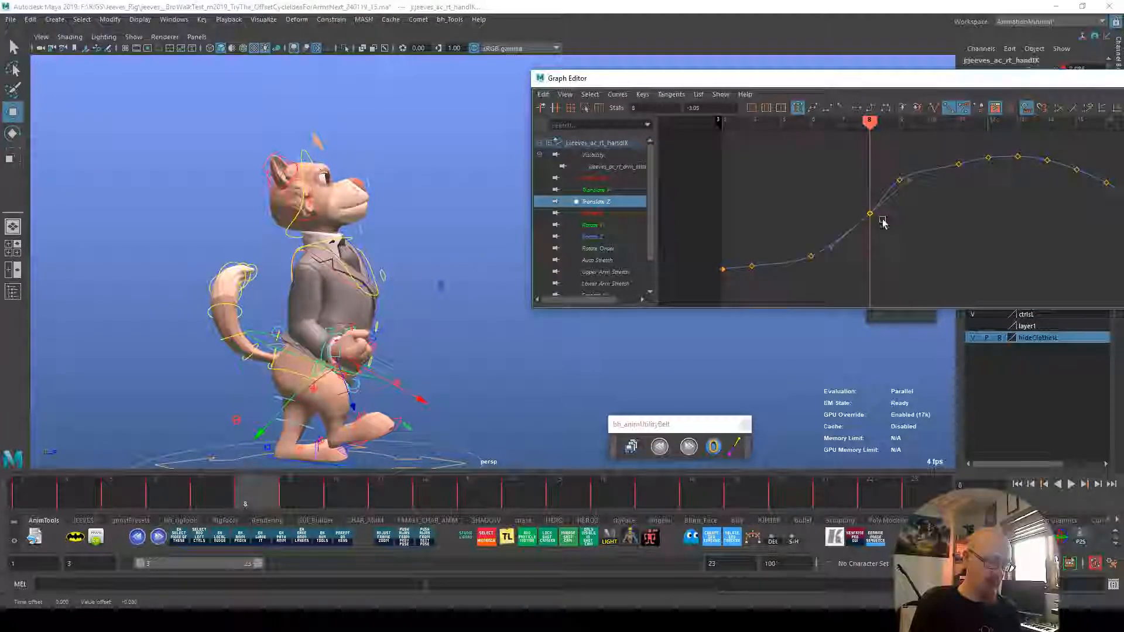
{"action": "left_click", "coordinate": [234, 496]}
{"action": "key", "text": "s"}
{"action": "left_click", "coordinate": [840, 237]}
{"action": "middle_click_drag", "start_coordinate": [858, 246], "coordinate": [873, 257], "text": "shift"}
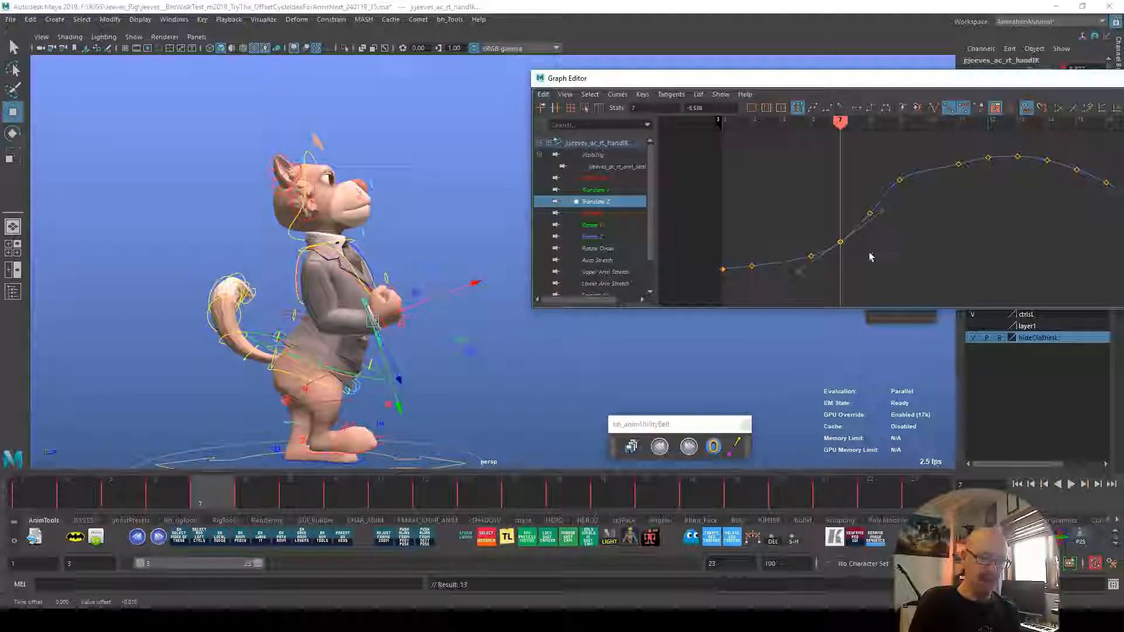
Step: Check the swing in playback and lower the Translate Z keys at frames 8 and 9 slightly
{"action": "key", "text": "alt+v"}
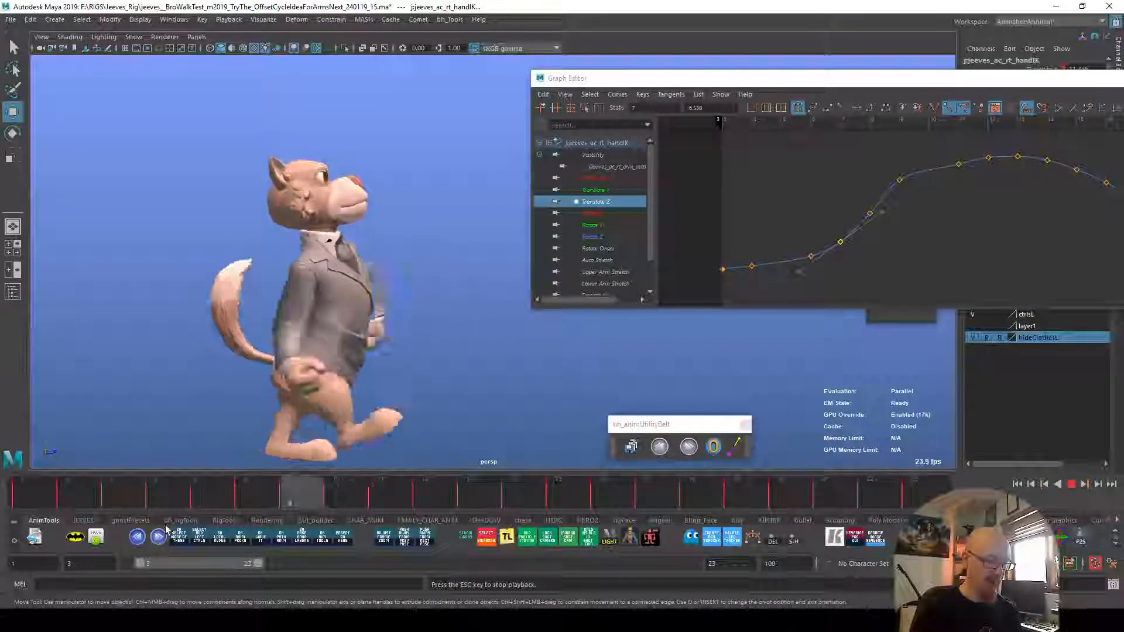
{"action": "left_click", "coordinate": [205, 492]}
{"action": "mouse_move", "coordinate": [233, 492]}
{"action": "left_mouse_down"}
{"action": "mouse_move", "coordinate": [169, 492]}
{"action": "mouse_move", "coordinate": [253, 484]}
{"action": "left_mouse_up"}
{"action": "left_click", "coordinate": [870, 213]}
{"action": "left_click", "coordinate": [289, 492]}
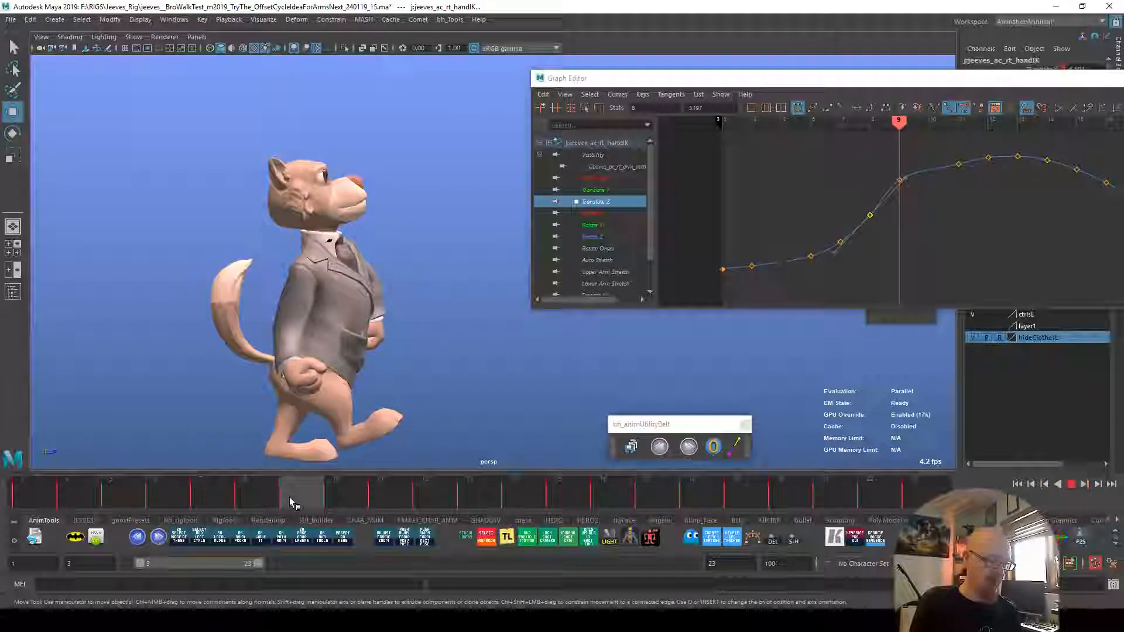
{"action": "left_click", "coordinate": [899, 181]}
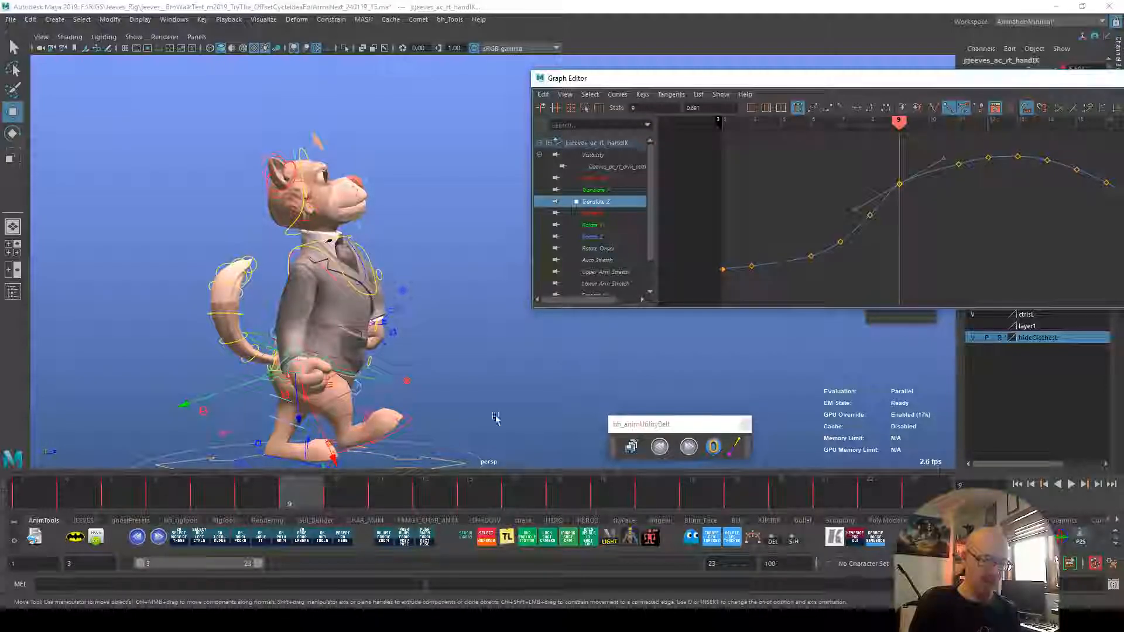
Step: Key the right hand at frame 10 and raise its Translate Z value slightly to round the curve
{"action": "left_click_drag", "start_coordinate": [310, 501], "coordinate": [349, 502]}
{"action": "key", "text": "s"}
{"action": "left_click_drag", "start_coordinate": [919, 159], "coordinate": [943, 185]}
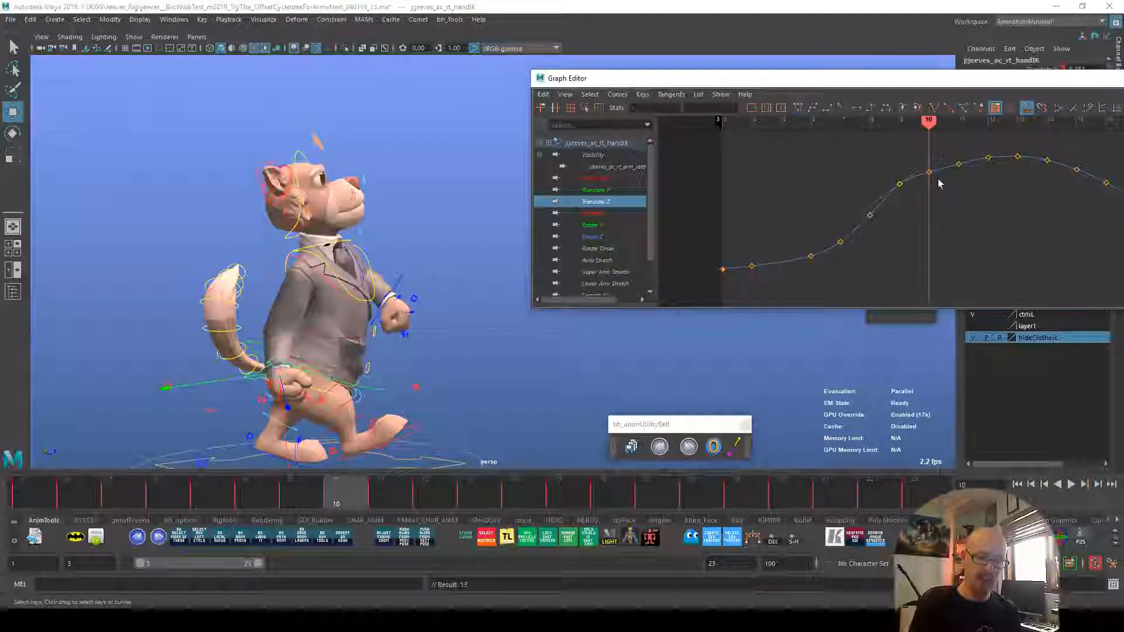
{"action": "middle_click_drag", "start_coordinate": [942, 178], "coordinate": [942, 178], "text": "shift"}
Step: Remove the Translate Z key at frame 11 and fine-tune the curve's peak around frames 12 and 13
{"action": "left_click", "coordinate": [394, 499]}
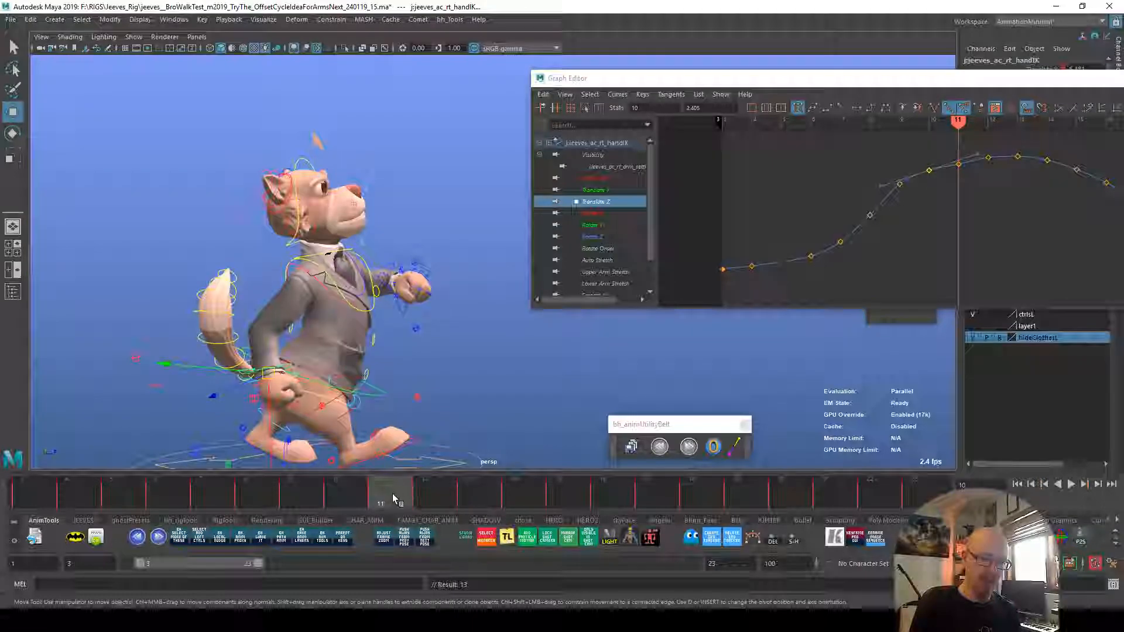
{"action": "left_click_drag", "start_coordinate": [422, 492], "coordinate": [469, 491]}
{"action": "left_click", "coordinate": [997, 159]}
{"action": "middle_click_drag", "start_coordinate": [1030, 158], "coordinate": [1028, 160], "text": "shift"}
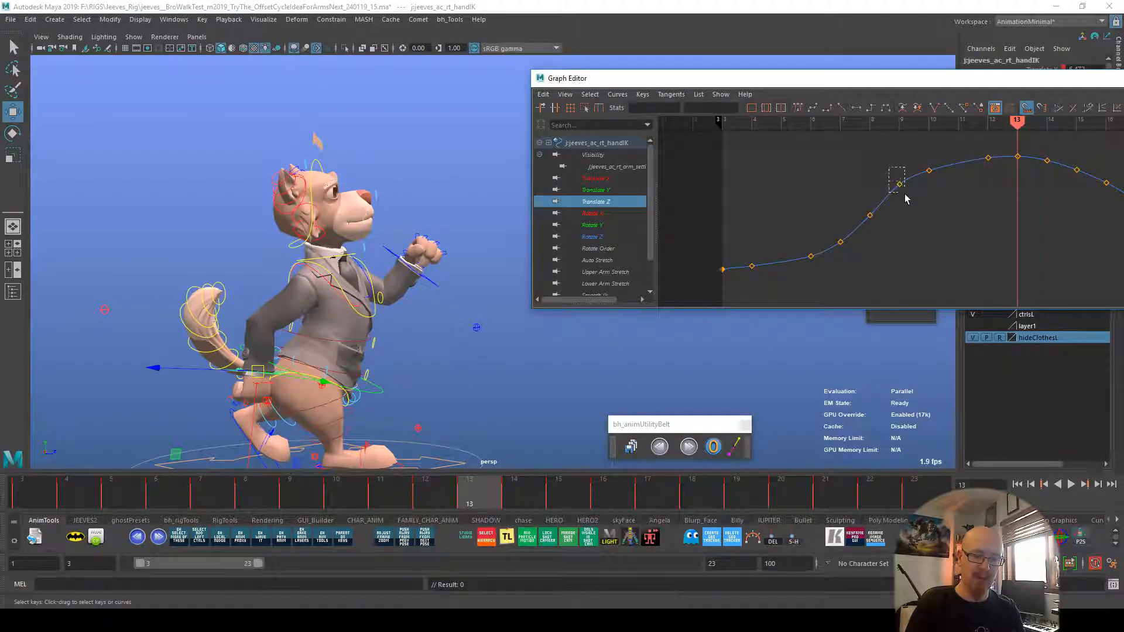
Step: Lower the Translate Z key at frame 20 slightly to smooth the curve's descending slope
{"action": "middle_click_drag", "start_coordinate": [1026, 248], "coordinate": [810, 256], "text": "alt"}
{"action": "middle_click_drag", "start_coordinate": [987, 279], "coordinate": [923, 276], "text": "alt"}
{"action": "left_click_drag", "start_coordinate": [934, 238], "coordinate": [956, 266]}
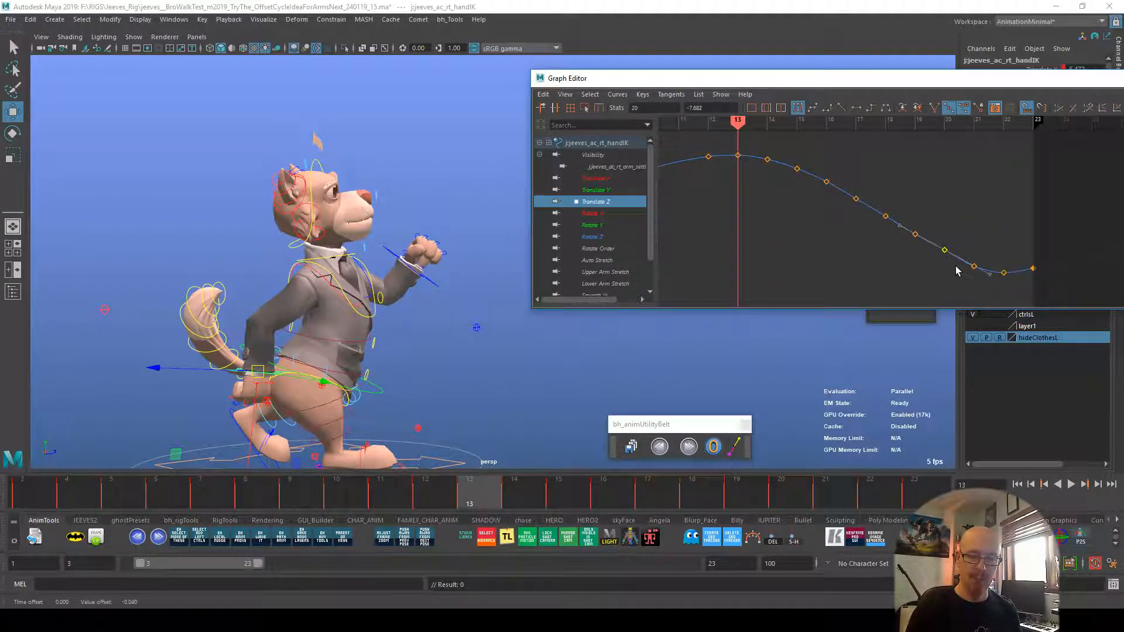
{"action": "left_click", "coordinate": [819, 245]}
{"action": "middle_click_drag", "start_coordinate": [820, 244], "coordinate": [850, 265], "text": "alt"}
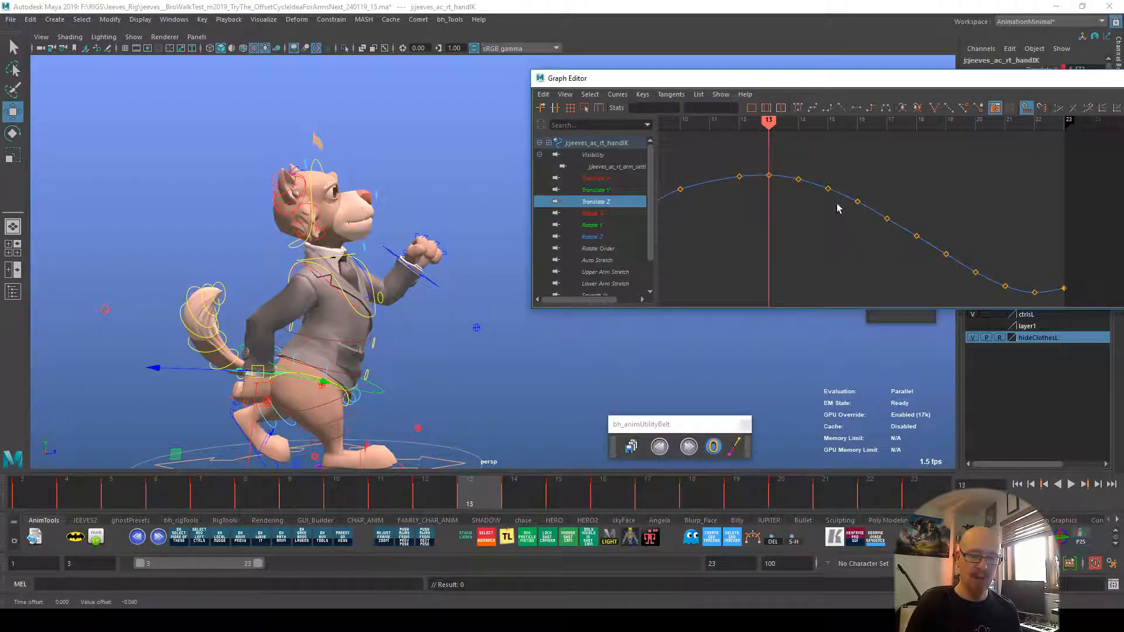
{"action": "middle_click_drag", "start_coordinate": [920, 268], "coordinate": [896, 254], "text": "alt"}
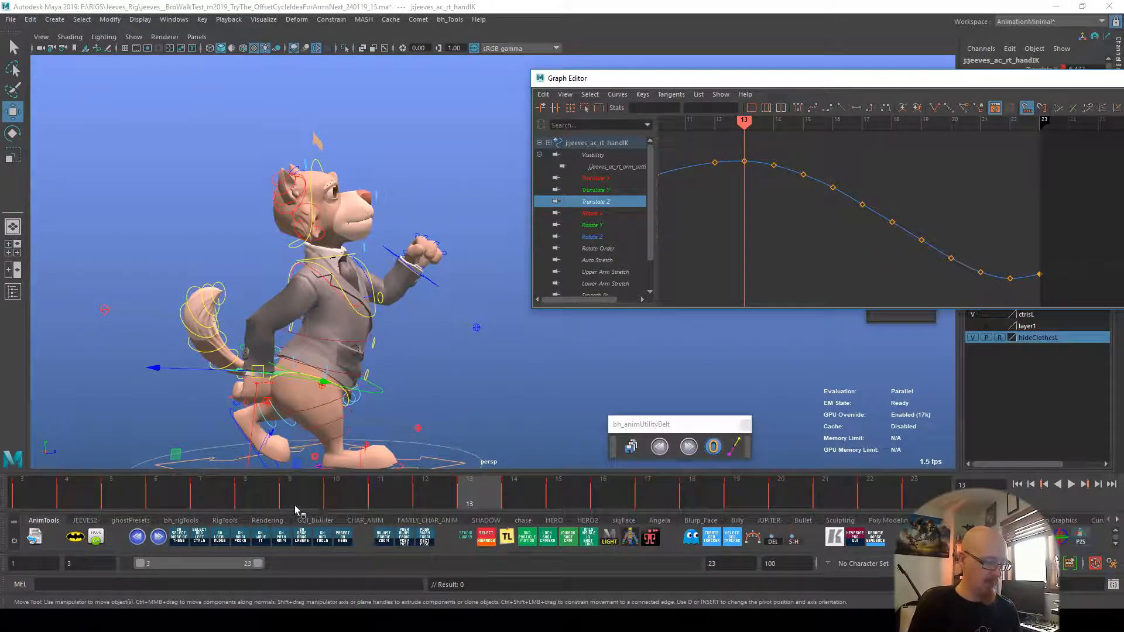
Step: Play back the walk cycle, isolate the right hand IK control's Translate Y curve and fix its loop tangents
{"action": "key", "text": "alt+v"}
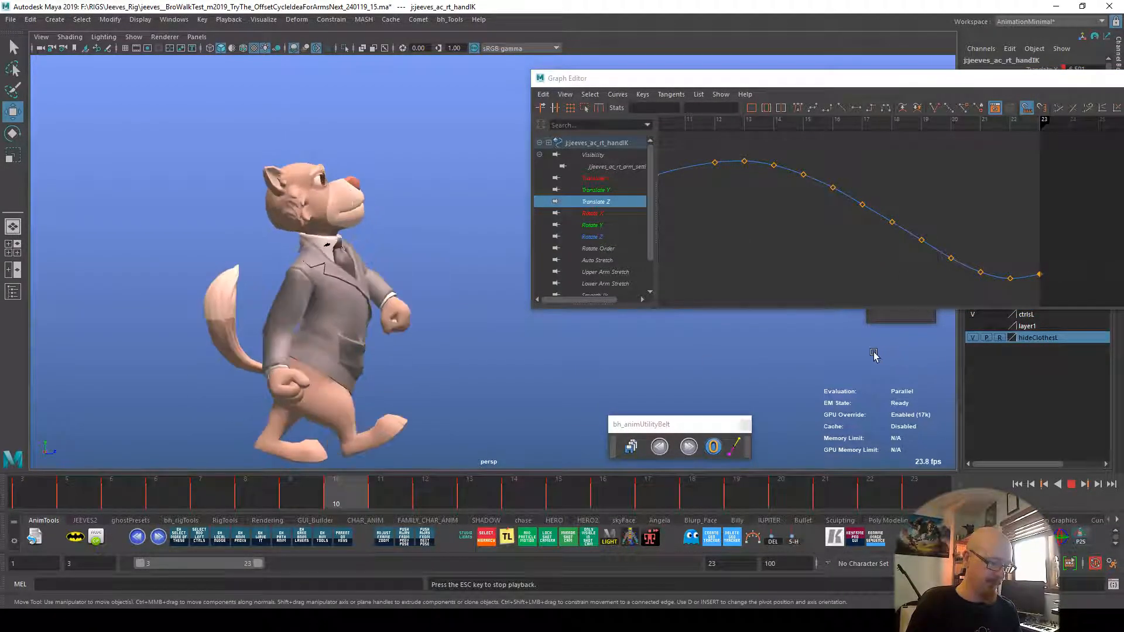
{"action": "key", "text": "Escape"}
{"action": "left_click", "coordinate": [596, 189]}
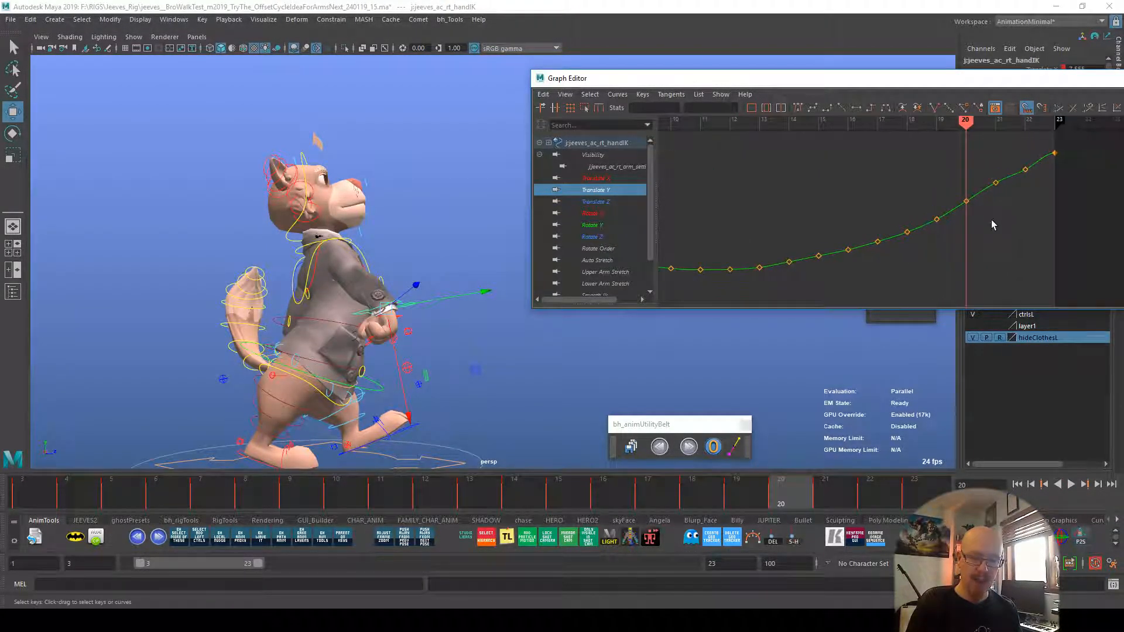
{"action": "left_click", "coordinate": [730, 447]}
{"action": "middle_click_drag", "start_coordinate": [935, 209], "coordinate": [1053, 225], "text": "alt"}
{"action": "middle_click_drag", "start_coordinate": [848, 261], "coordinate": [978, 269], "text": "alt"}
Step: Raise the Translate Y key at frame 4 slightly so the hand peaks just after the first frame
{"action": "left_click", "coordinate": [67, 495]}
{"action": "key", "text": "alt+v"}
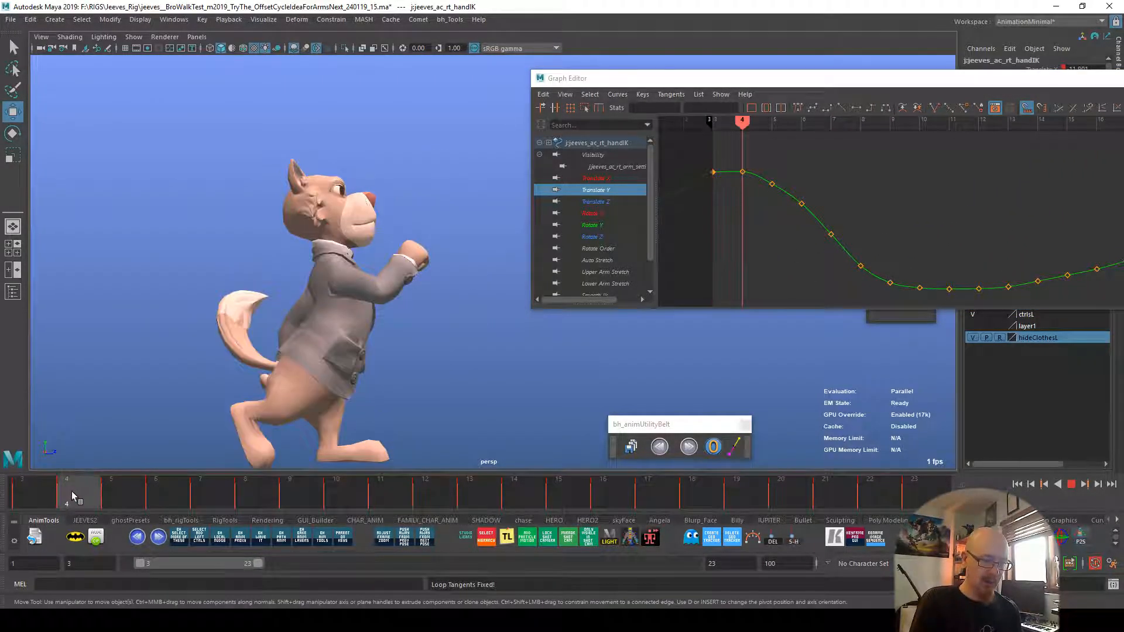
{"action": "left_click_drag", "start_coordinate": [55, 493], "coordinate": [62, 493]}
{"action": "scroll", "coordinate": [722, 195], "scroll_direction": "up", "scroll_amount": 3}
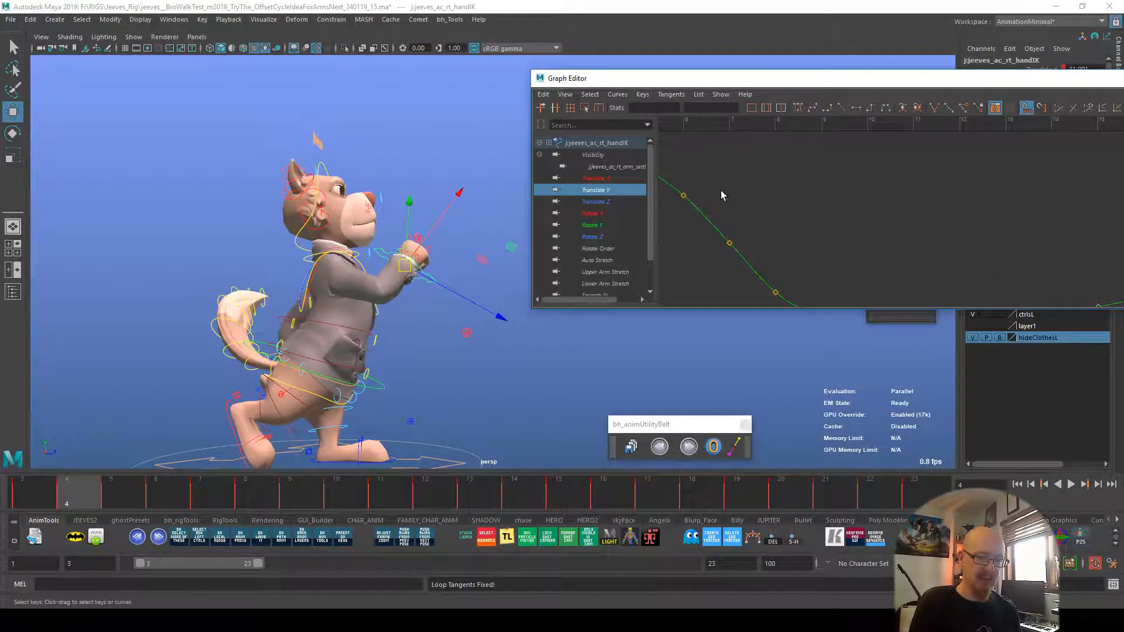
{"action": "middle_click_drag", "start_coordinate": [730, 194], "coordinate": [986, 244], "text": "alt"}
{"action": "left_click", "coordinate": [33, 496]}
{"action": "left_click", "coordinate": [60, 497]}
{"action": "left_click", "coordinate": [846, 196]}
{"action": "middle_click_drag", "start_coordinate": [857, 196], "coordinate": [857, 198], "text": "shift"}
{"action": "left_click_drag", "start_coordinate": [37, 493], "coordinate": [966, 482]}
{"action": "left_click_drag", "start_coordinate": [49, 490], "coordinate": [83, 494]}
{"action": "mouse_move", "coordinate": [838, 190]}
{"action": "left_mouse_down"}
{"action": "mouse_move", "coordinate": [851, 209]}
{"action": "mouse_move", "coordinate": [855, 199]}
{"action": "left_mouse_up"}
{"action": "middle_click_drag", "start_coordinate": [855, 199], "coordinate": [855, 196], "text": "shift"}
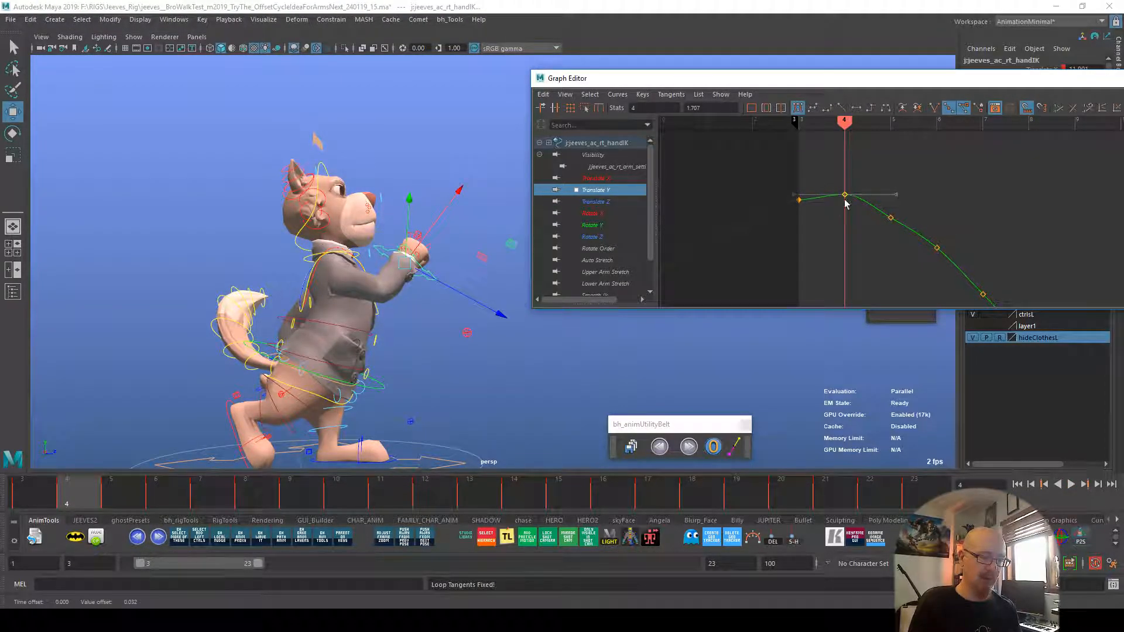
Step: Raise the Translate Y keys at frames 5 and 6 slightly to round off the start of the hand's descent
{"action": "left_click", "coordinate": [120, 492]}
{"action": "left_click_drag", "start_coordinate": [871, 204], "coordinate": [902, 229]}
{"action": "middle_click_drag", "start_coordinate": [899, 220], "coordinate": [900, 214], "text": "shift"}
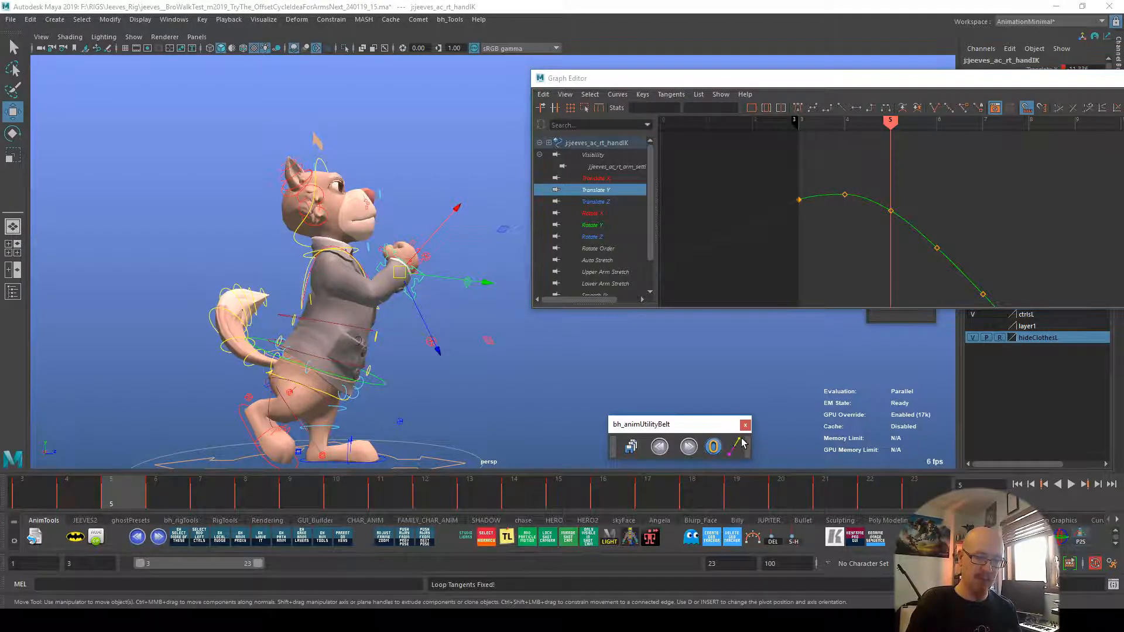
{"action": "middle_click_drag", "start_coordinate": [873, 263], "coordinate": [802, 245], "text": "alt"}
{"action": "left_click", "coordinate": [150, 497]}
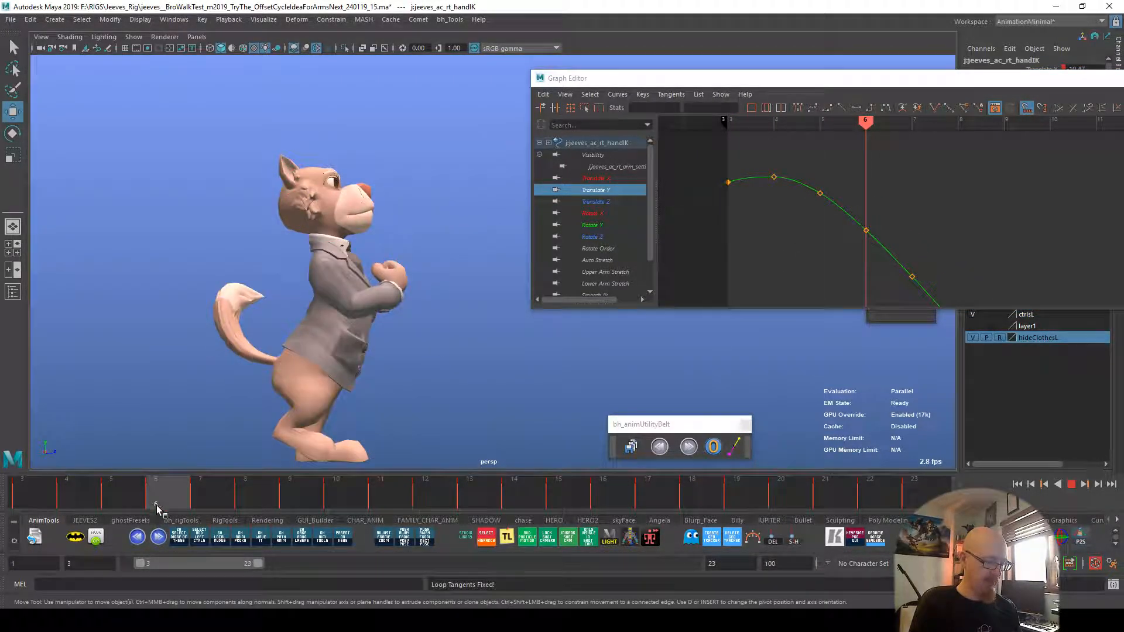
{"action": "left_click_drag", "start_coordinate": [851, 218], "coordinate": [882, 233]}
{"action": "middle_click_drag", "start_coordinate": [881, 232], "coordinate": [939, 232], "text": "shift"}
{"action": "left_click", "coordinate": [804, 211]}
{"action": "left_click", "coordinate": [803, 177]}
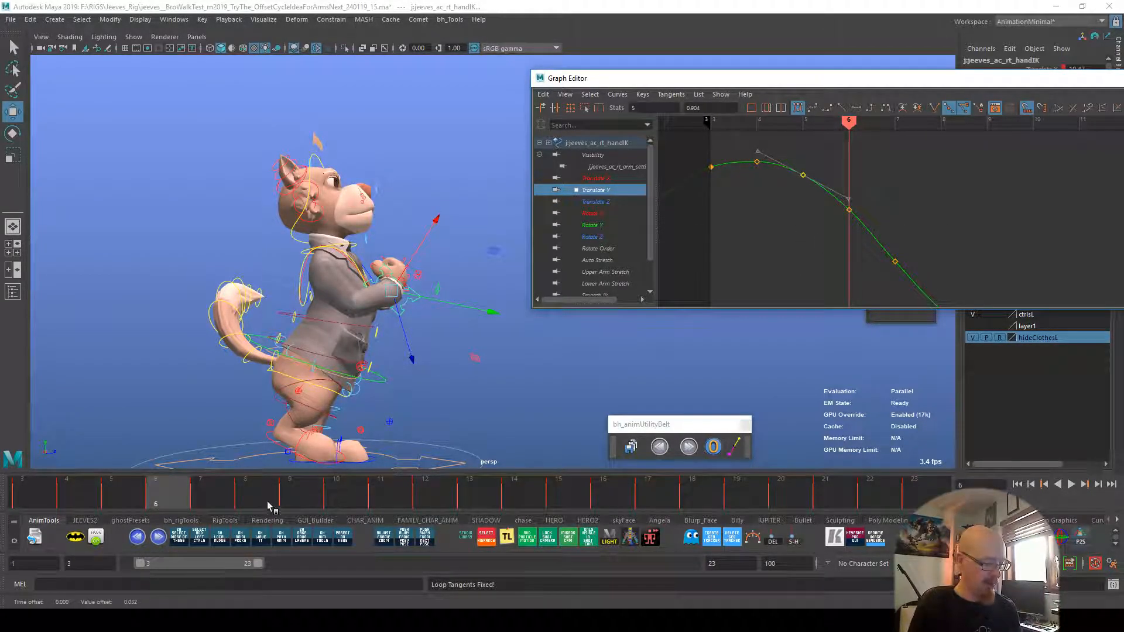
Step: Raise the Translate Y key at frame 7 to about -4.075
{"action": "left_click", "coordinate": [218, 495]}
{"action": "left_click", "coordinate": [896, 260]}
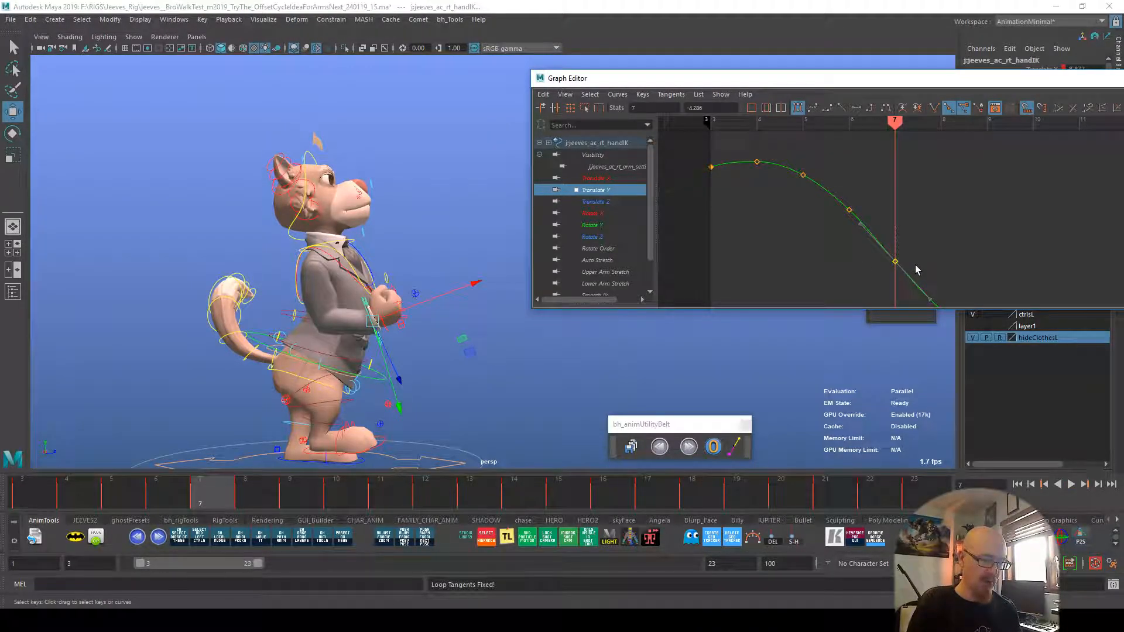
{"action": "middle_click_drag", "start_coordinate": [915, 265], "coordinate": [917, 262], "text": "shift"}
Step: Raise the Translate Y key at frame 9 slightly to ease the curve into its low section
{"action": "middle_click_drag", "start_coordinate": [833, 380], "coordinate": [723, 347], "text": "alt"}
{"action": "middle_click_drag", "start_coordinate": [1006, 239], "coordinate": [979, 161], "text": "alt"}
{"action": "middle_click_drag", "start_coordinate": [1045, 222], "coordinate": [995, 267], "text": "alt"}
{"action": "mouse_move", "coordinate": [254, 505]}
{"action": "left_mouse_down"}
{"action": "mouse_move", "coordinate": [289, 508]}
{"action": "mouse_move", "coordinate": [271, 508]}
{"action": "left_mouse_up"}
{"action": "left_click_drag", "start_coordinate": [413, 385], "coordinate": [448, 415], "text": "alt"}
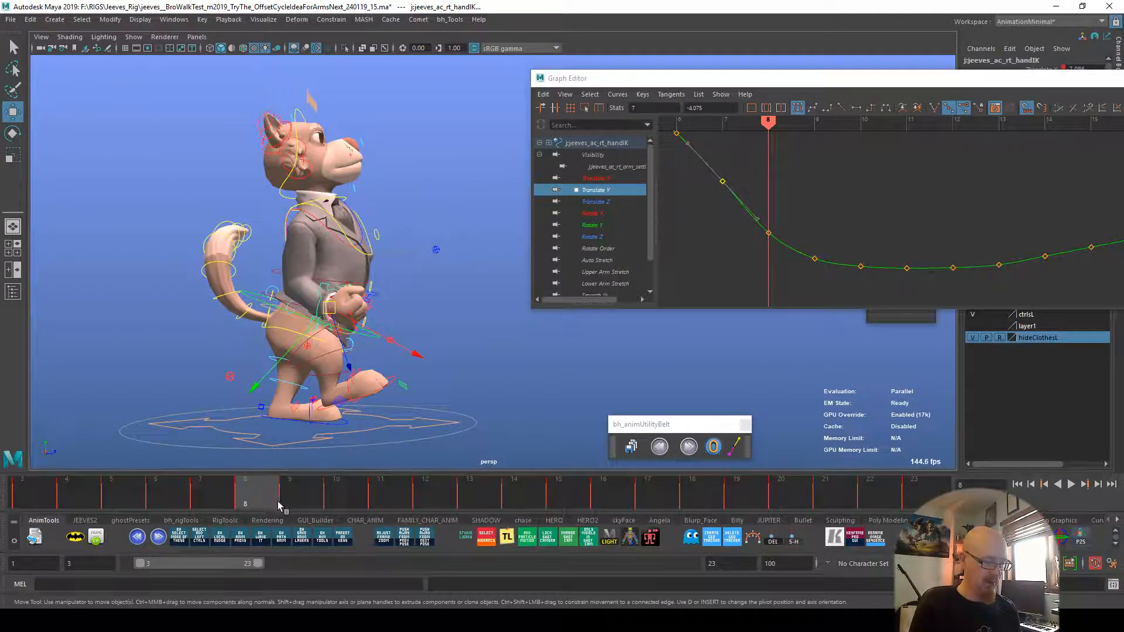
{"action": "left_click_drag", "start_coordinate": [278, 506], "coordinate": [293, 508]}
{"action": "left_click", "coordinate": [819, 259]}
{"action": "middle_click_drag", "start_coordinate": [826, 260], "coordinate": [827, 257], "text": "shift"}
Step: Lower the Translate Y keys at frames 11 and 12 slightly, making frame 12 the curve's lowest point
{"action": "mouse_move", "coordinate": [314, 493]}
{"action": "left_mouse_down"}
{"action": "mouse_move", "coordinate": [260, 495]}
{"action": "mouse_move", "coordinate": [408, 487]}
{"action": "mouse_move", "coordinate": [320, 482]}
{"action": "mouse_move", "coordinate": [385, 486]}
{"action": "left_mouse_up"}
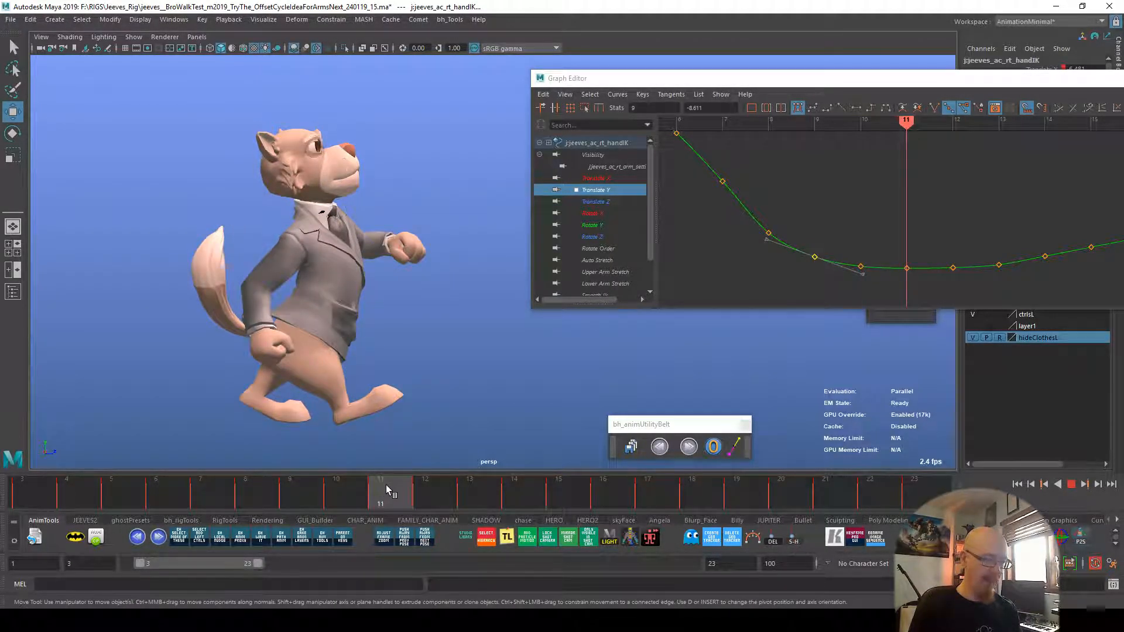
{"action": "left_click_drag", "start_coordinate": [898, 254], "coordinate": [916, 275]}
{"action": "middle_click_drag", "start_coordinate": [917, 273], "coordinate": [917, 275], "text": "shift"}
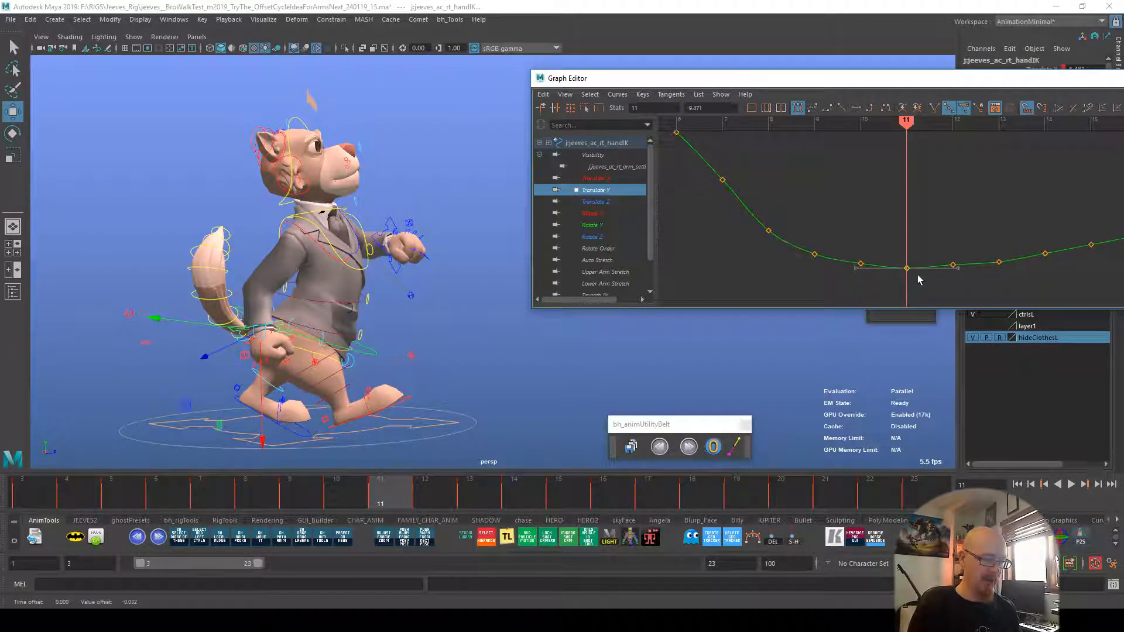
{"action": "key", "text": "alt+v"}
{"action": "left_click_drag", "start_coordinate": [411, 492], "coordinate": [440, 489]}
{"action": "left_click_drag", "start_coordinate": [925, 245], "coordinate": [961, 274]}
{"action": "middle_click_drag", "start_coordinate": [971, 278], "coordinate": [971, 285], "text": "shift"}
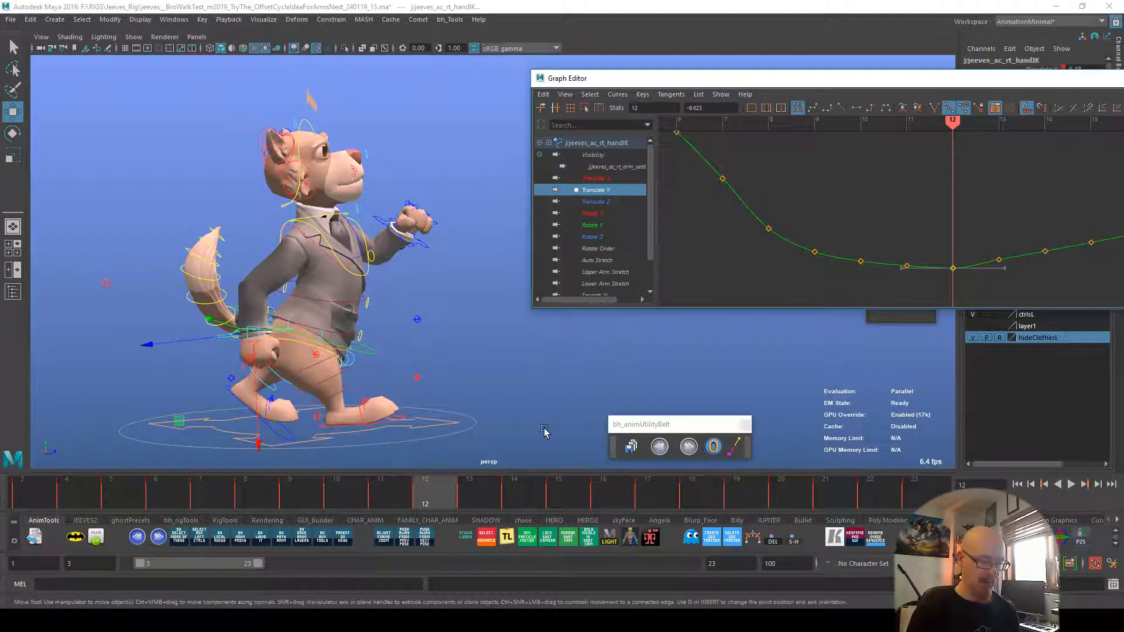
Step: Lower the Translate Y keys at frames 13 and 14 to smooth the curve out of its low point
{"action": "key", "text": "period"}
{"action": "left_click_drag", "start_coordinate": [985, 247], "coordinate": [1010, 267]}
{"action": "middle_click_drag", "start_coordinate": [1011, 263], "coordinate": [1011, 270], "text": "shift"}
{"action": "key", "text": "period"}
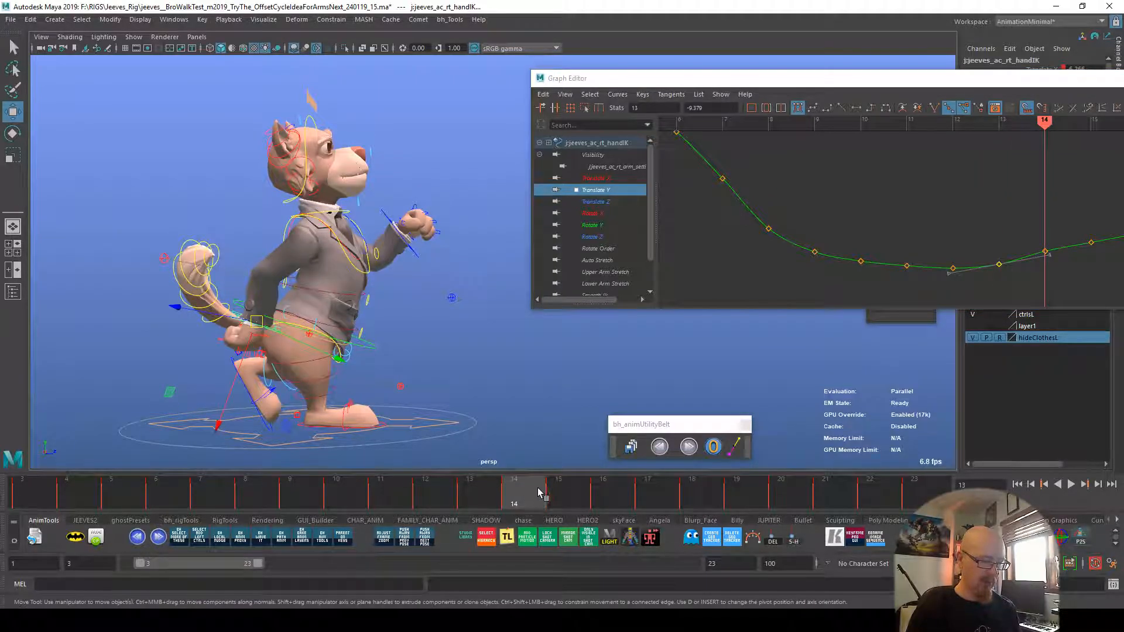
{"action": "left_click_drag", "start_coordinate": [1035, 244], "coordinate": [1051, 263]}
{"action": "middle_click_drag", "start_coordinate": [1050, 264], "coordinate": [921, 285], "text": "shift"}
{"action": "left_click", "coordinate": [949, 287]}
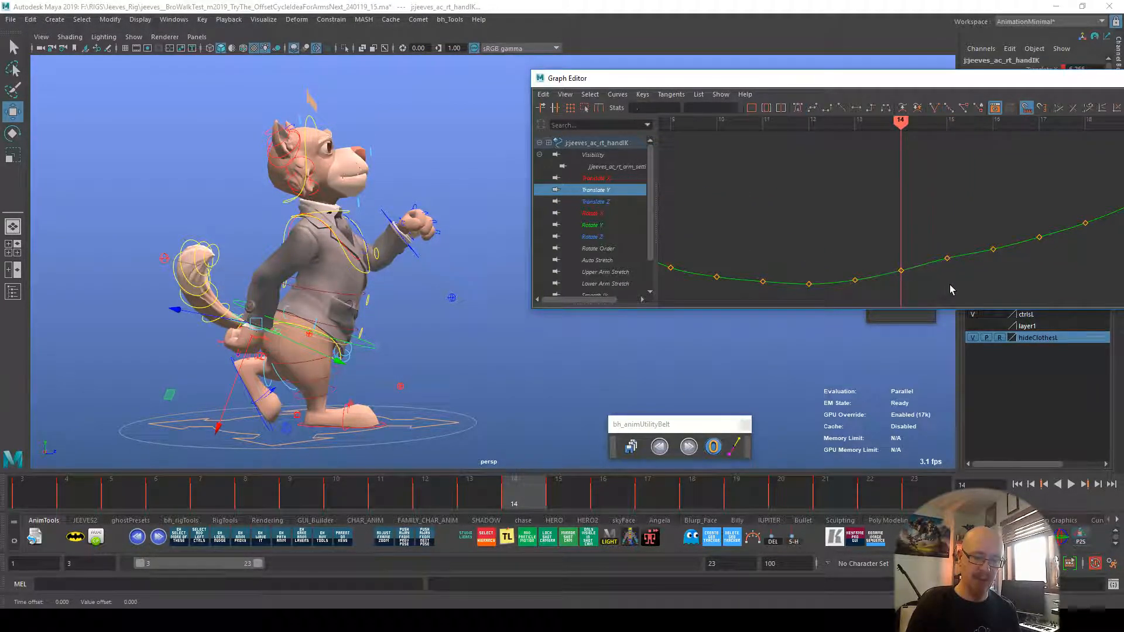
Step: Nudge the Translate Y keys at frames 15 and 16 to even out the spacing of the hand's rise
{"action": "left_click", "coordinate": [544, 504]}
{"action": "left_click_drag", "start_coordinate": [936, 250], "coordinate": [956, 280]}
{"action": "middle_click_drag", "start_coordinate": [957, 277], "coordinate": [870, 293], "text": "shift"}
{"action": "left_click", "coordinate": [972, 285]}
{"action": "mouse_move", "coordinate": [603, 490]}
{"action": "left_mouse_down"}
{"action": "mouse_move", "coordinate": [526, 490]}
{"action": "mouse_move", "coordinate": [644, 496]}
{"action": "mouse_move", "coordinate": [612, 482]}
{"action": "left_mouse_up"}
{"action": "left_click", "coordinate": [880, 261]}
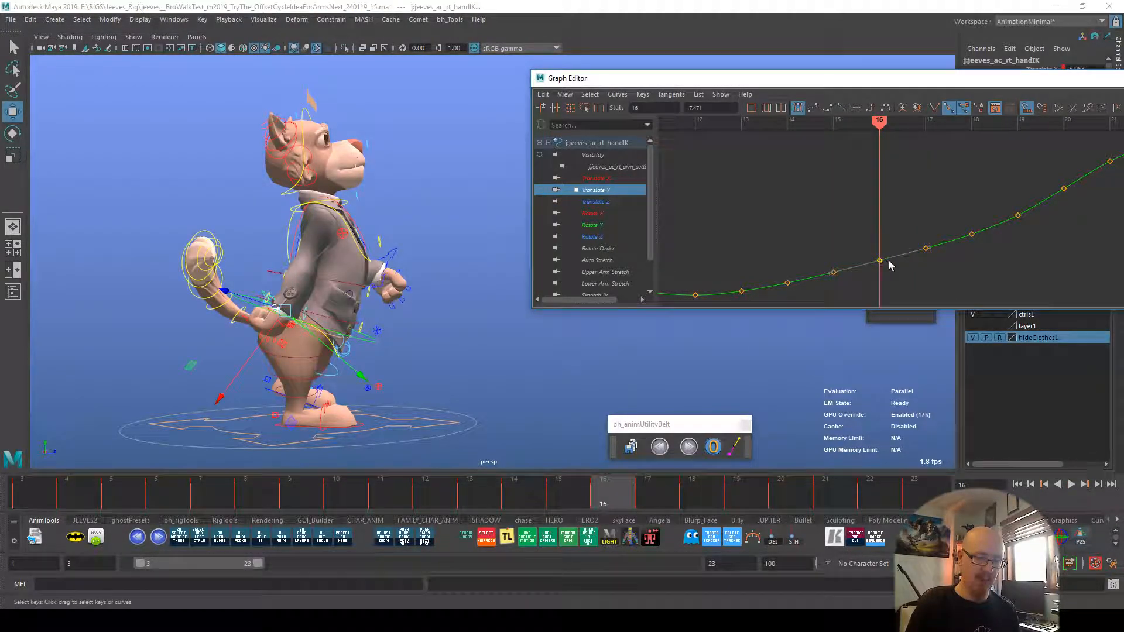
{"action": "middle_click_drag", "start_coordinate": [888, 264], "coordinate": [888, 262], "text": "shift"}
Step: Nudge the Translate Y keys at frames 17, 18 and 19 to smooth the rising part of the curve
{"action": "mouse_move", "coordinate": [625, 497]}
{"action": "left_mouse_down"}
{"action": "mouse_move", "coordinate": [668, 499]}
{"action": "mouse_move", "coordinate": [561, 494]}
{"action": "mouse_move", "coordinate": [664, 497]}
{"action": "mouse_move", "coordinate": [655, 498]}
{"action": "left_mouse_up"}
{"action": "left_click", "coordinate": [925, 249]}
{"action": "middle_click_drag", "start_coordinate": [960, 269], "coordinate": [959, 268], "text": "shift"}
{"action": "left_click_drag", "start_coordinate": [665, 492], "coordinate": [693, 493]}
{"action": "left_click", "coordinate": [973, 237]}
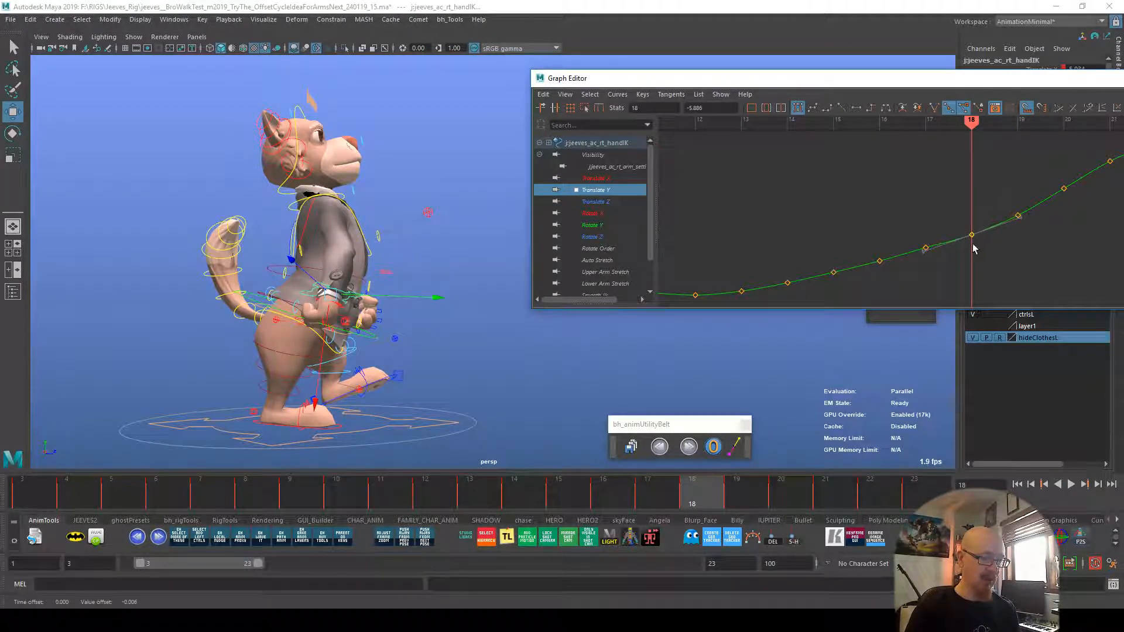
{"action": "key", "text": "period"}
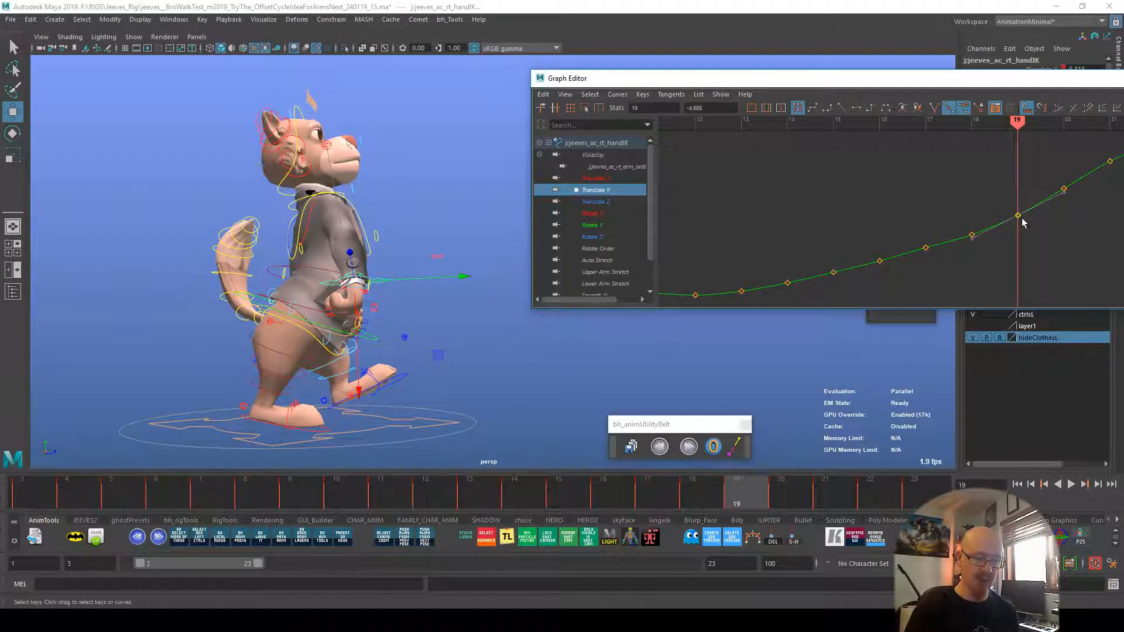
Step: Lower the Translate Y keys at frames 20 and 21 slightly to smooth the climb towards the last frame
{"action": "left_click", "coordinate": [774, 497]}
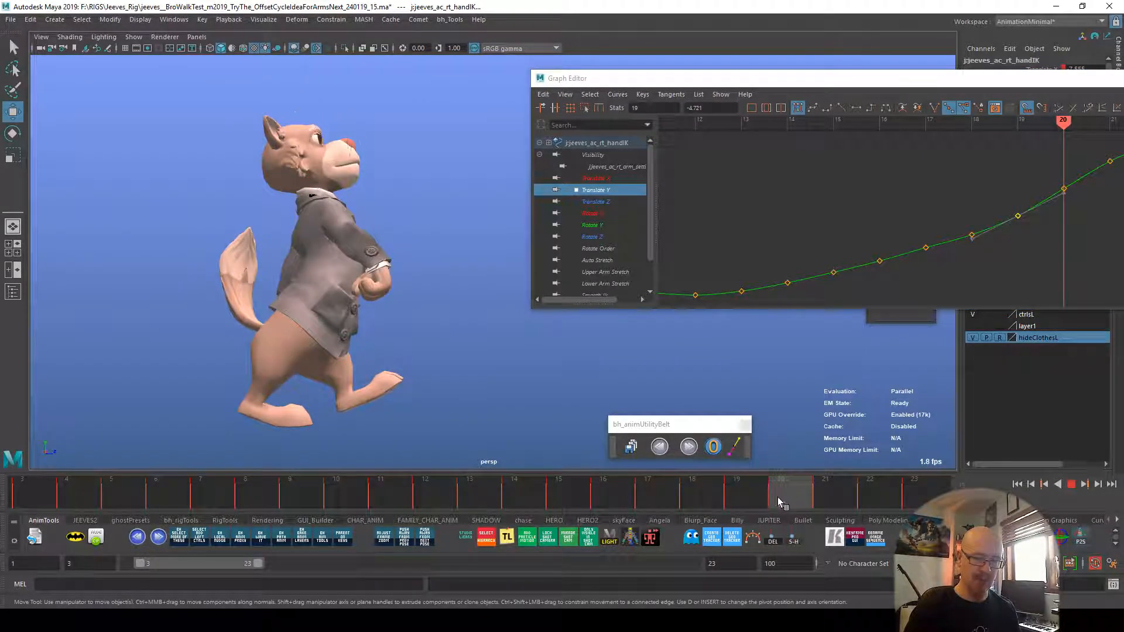
{"action": "middle_click_drag", "start_coordinate": [1099, 229], "coordinate": [1004, 270], "text": "alt"}
{"action": "left_click_drag", "start_coordinate": [980, 243], "coordinate": [981, 244]}
{"action": "middle_click_drag", "start_coordinate": [982, 243], "coordinate": [983, 246]}
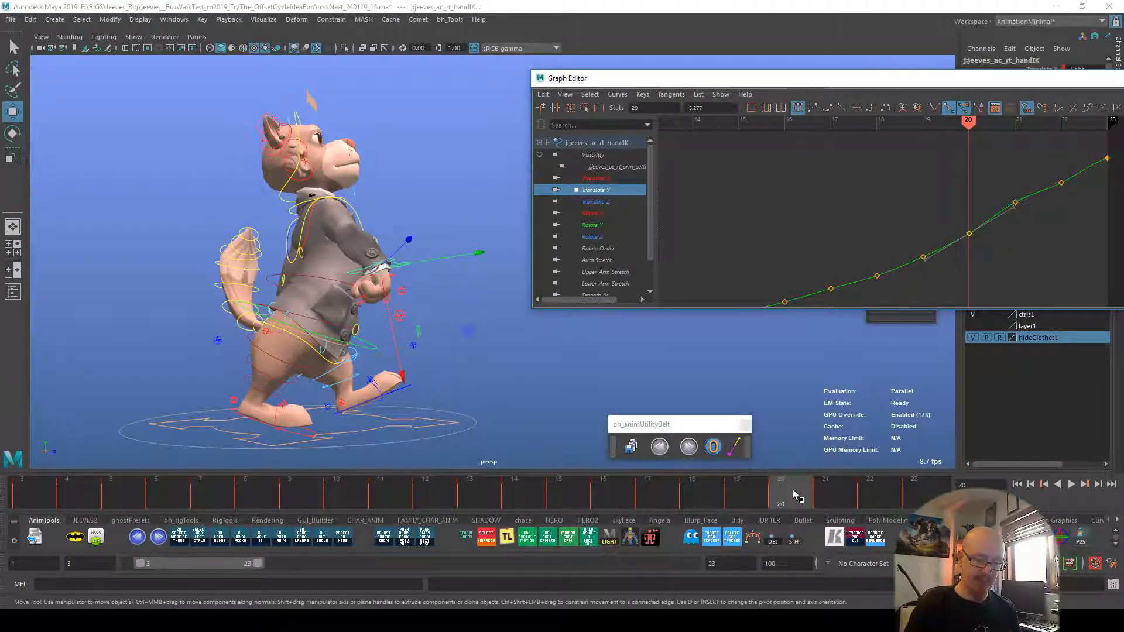
{"action": "left_click", "coordinate": [822, 495]}
{"action": "left_click_drag", "start_coordinate": [1005, 194], "coordinate": [1028, 219]}
{"action": "middle_click_drag", "start_coordinate": [1028, 218], "coordinate": [976, 271]}
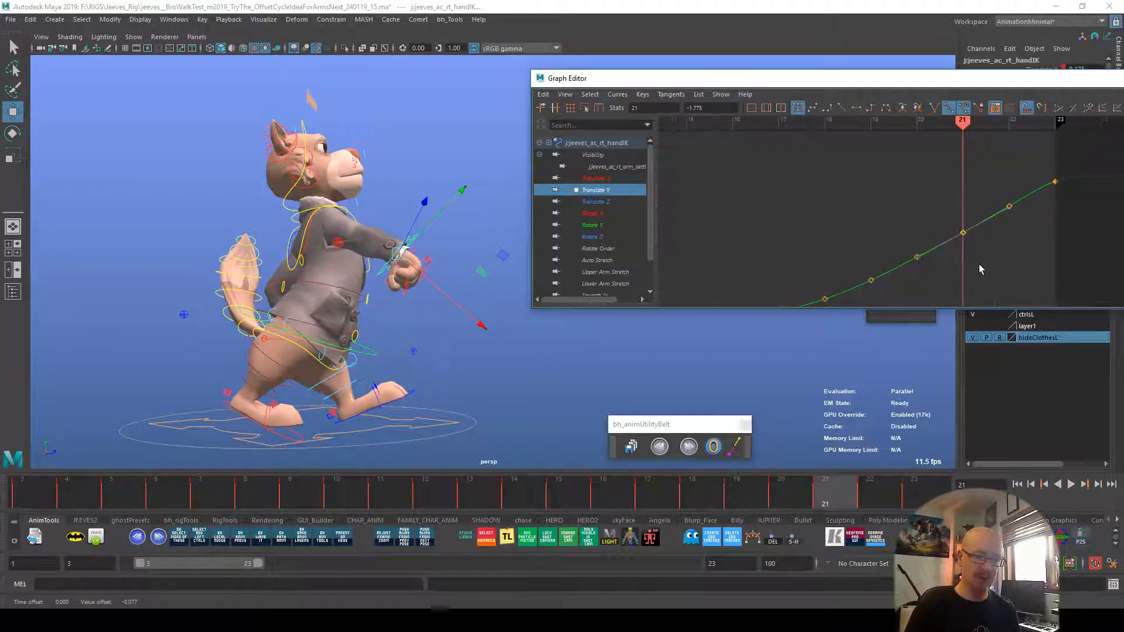
Step: Fix the loop tangents of the edited Translate Y curve and play back the walk cycle
{"action": "left_click", "coordinate": [731, 446]}
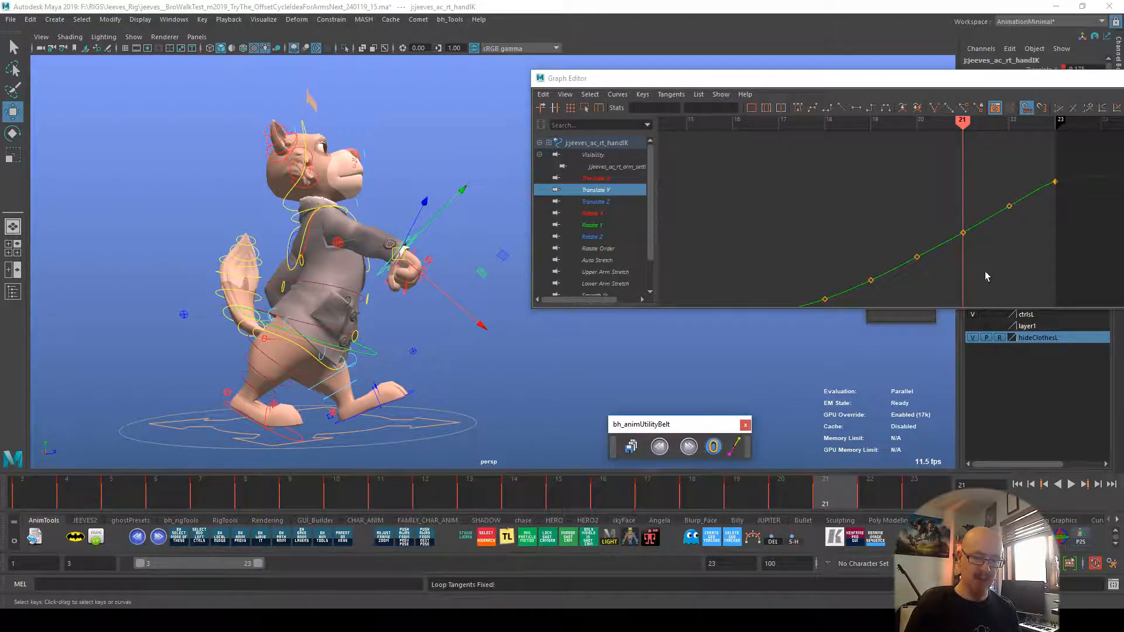
{"action": "key", "text": "e"}
{"action": "key", "text": "w"}
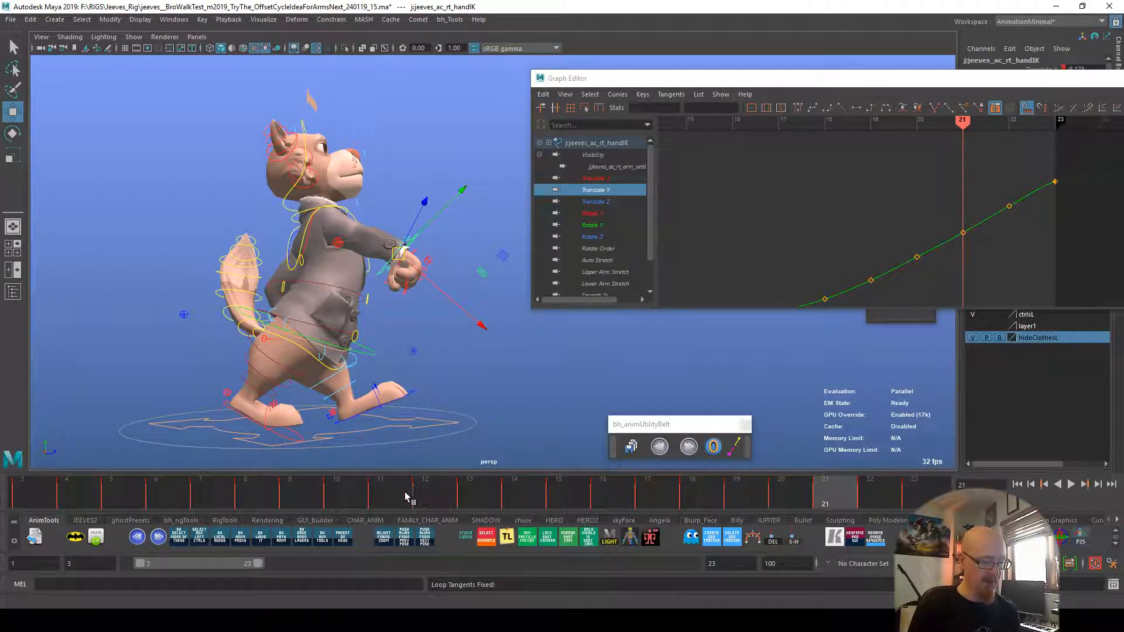
{"action": "key", "text": "alt+v"}
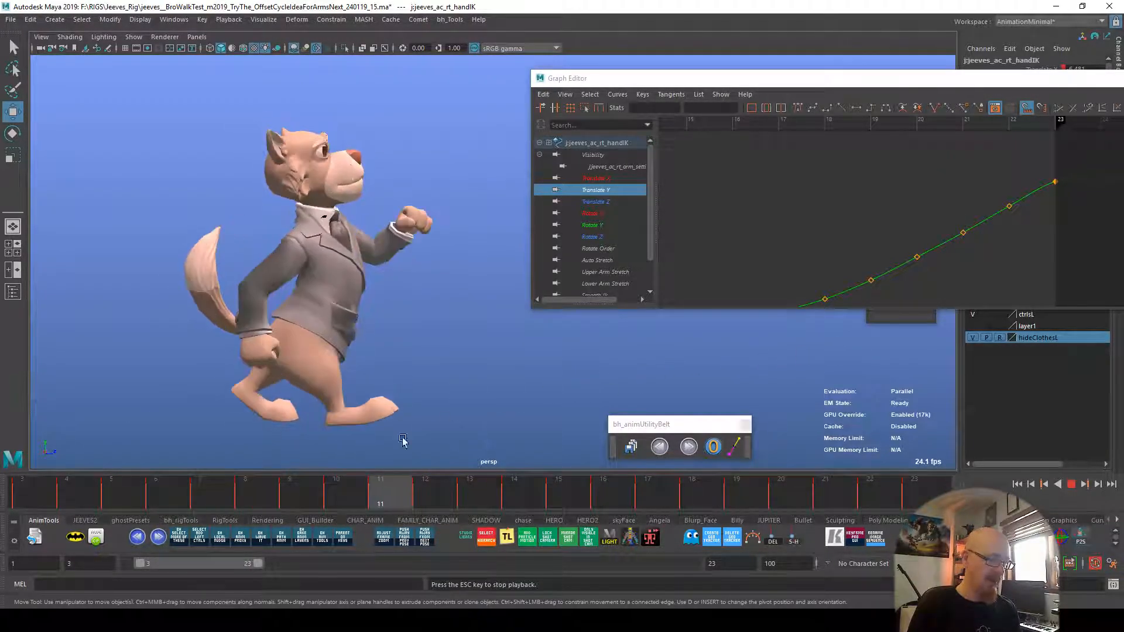
{"action": "key", "text": "Escape"}
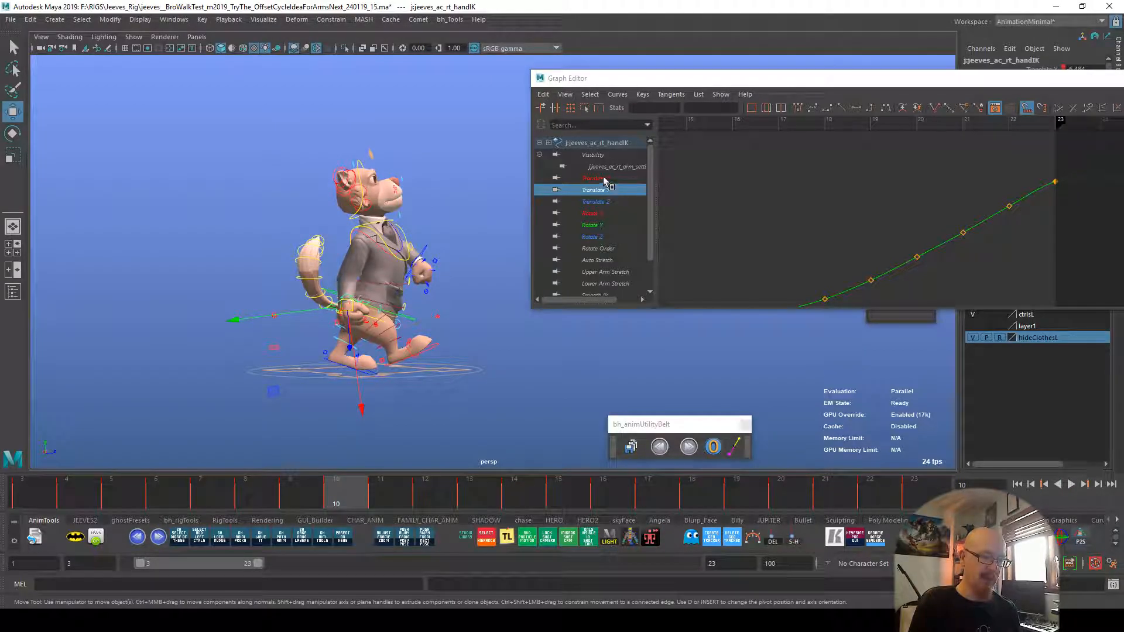
Step: On the Translate X curve, lower the frame 6 key slightly and delete the neighbouring keys at frames 5 and 7
{"action": "left_click", "coordinate": [603, 178]}
{"action": "right_click_drag", "start_coordinate": [944, 251], "coordinate": [762, 259], "text": "alt"}
{"action": "left_click_drag", "start_coordinate": [328, 369], "coordinate": [428, 340], "text": "alt"}
{"action": "left_click", "coordinate": [50, 490]}
{"action": "mouse_move", "coordinate": [50, 491]}
{"action": "left_mouse_down"}
{"action": "mouse_move", "coordinate": [147, 485]}
{"action": "mouse_move", "coordinate": [46, 485]}
{"action": "left_mouse_up"}
{"action": "right_click_drag", "start_coordinate": [129, 414], "coordinate": [562, 367], "text": "alt"}
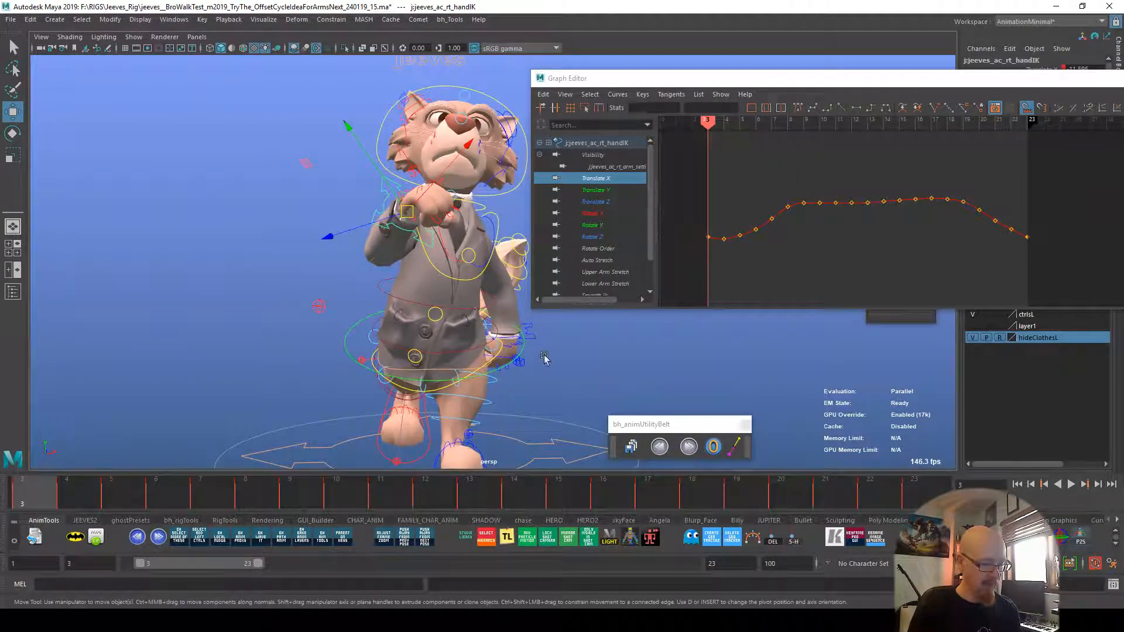
{"action": "left_click_drag", "start_coordinate": [73, 491], "coordinate": [167, 483]}
{"action": "scroll", "coordinate": [753, 233], "scroll_direction": "up", "scroll_amount": 1}
{"action": "middle_click_drag", "start_coordinate": [735, 231], "coordinate": [776, 241], "text": "alt"}
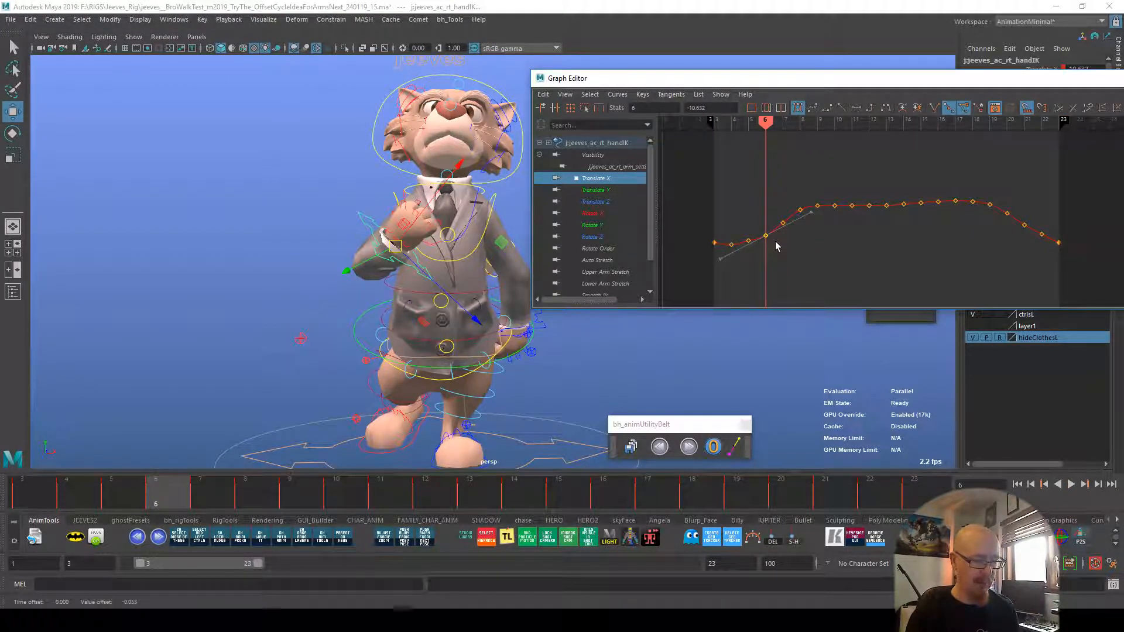
{"action": "left_click", "coordinate": [760, 278]}
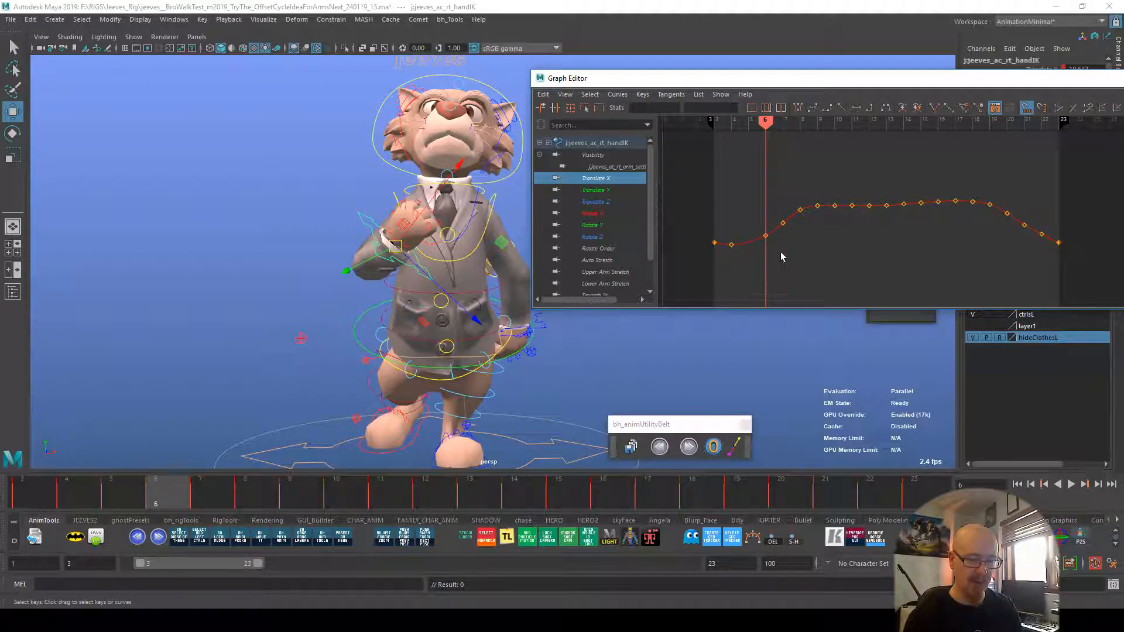
Step: Play back the cycle and scrub from frame 4 to 7 to check the hand's sideways motion
{"action": "key", "text": "alt+v"}
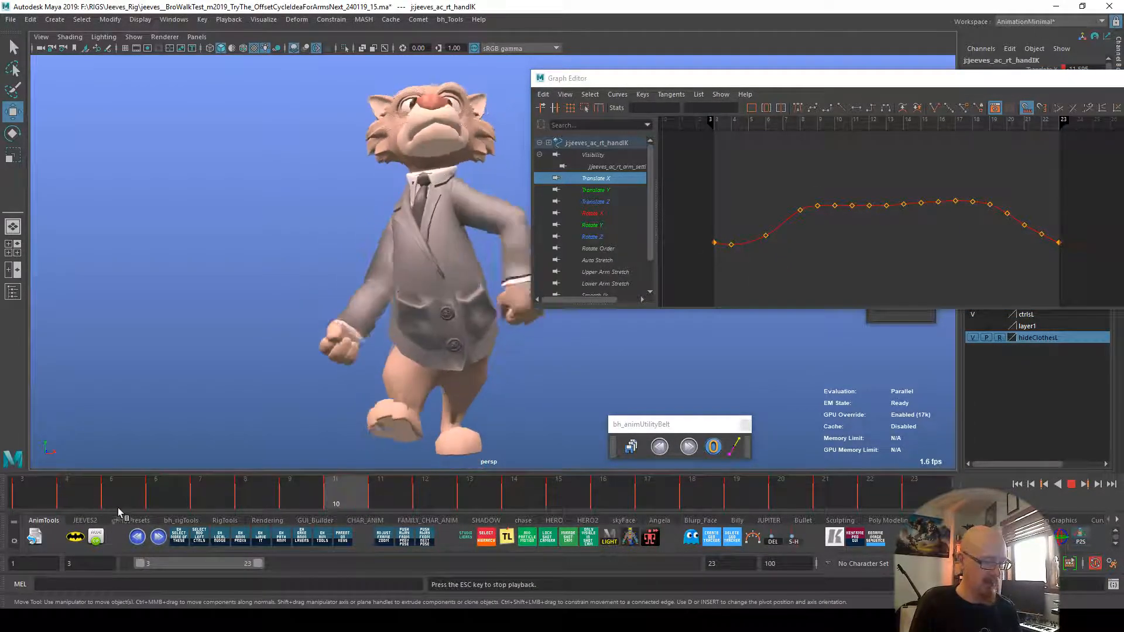
{"action": "left_click_drag", "start_coordinate": [155, 472], "coordinate": [154, 473]}
{"action": "left_click_drag", "start_coordinate": [61, 485], "coordinate": [202, 484]}
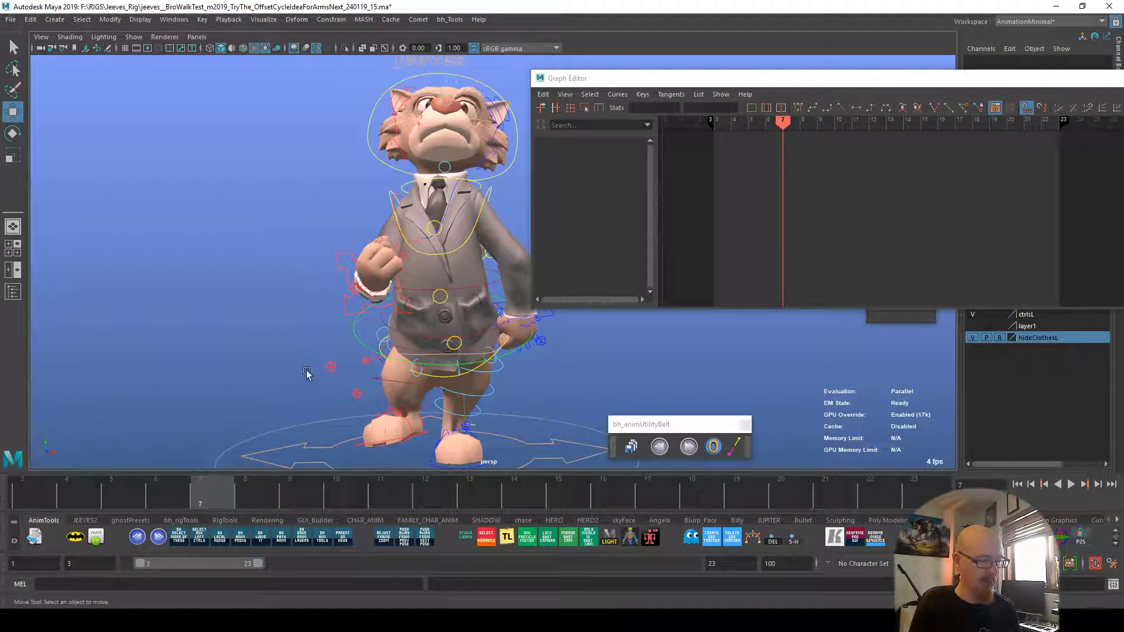
Step: On the right hand IK control's Translate X curve, raise the frame 10 key and delete the frame 9 key
{"action": "left_click", "coordinate": [345, 312]}
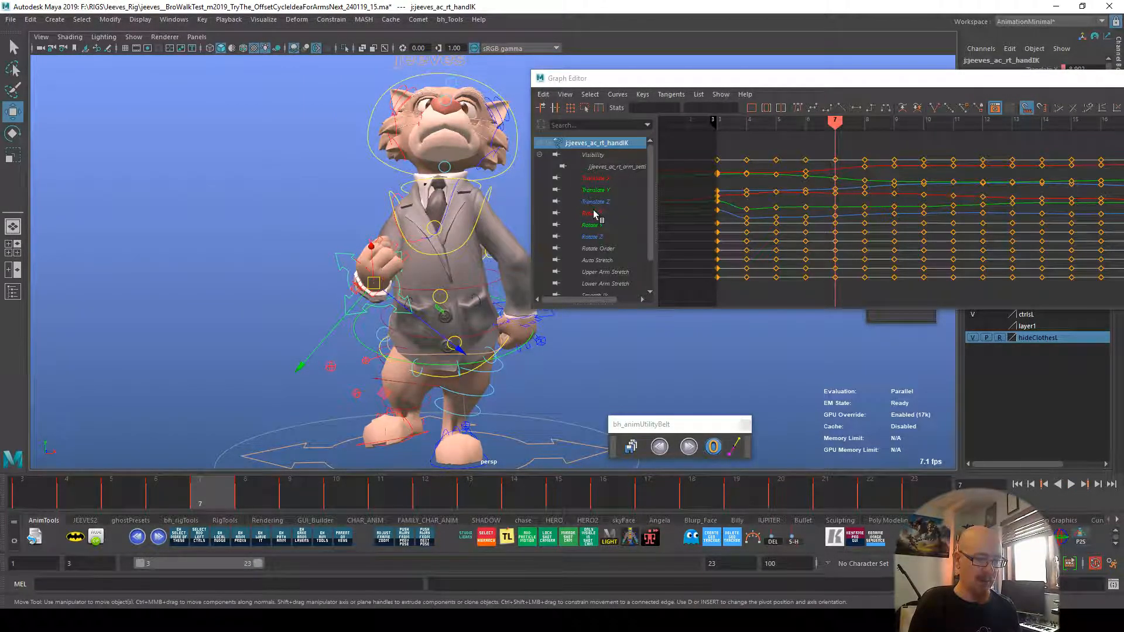
{"action": "left_click", "coordinate": [596, 180]}
{"action": "left_click", "coordinate": [249, 497]}
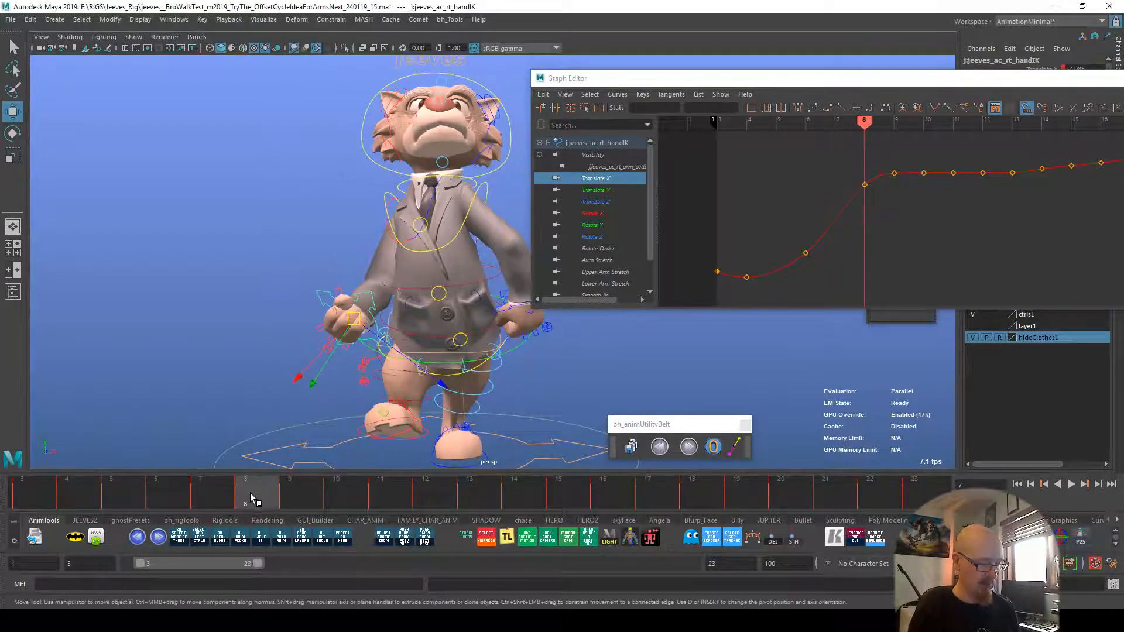
{"action": "left_click", "coordinate": [865, 186]}
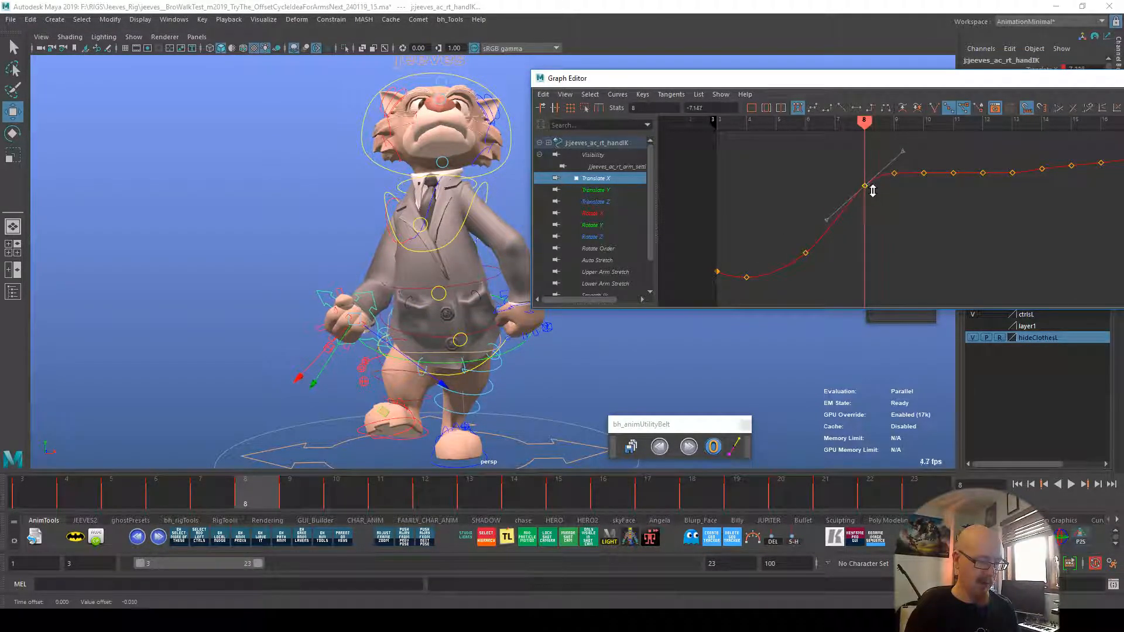
{"action": "left_click_drag", "start_coordinate": [275, 506], "coordinate": [326, 503]}
{"action": "left_click", "coordinate": [924, 173]}
{"action": "middle_click_drag", "start_coordinate": [934, 176], "coordinate": [936, 166], "text": "shift"}
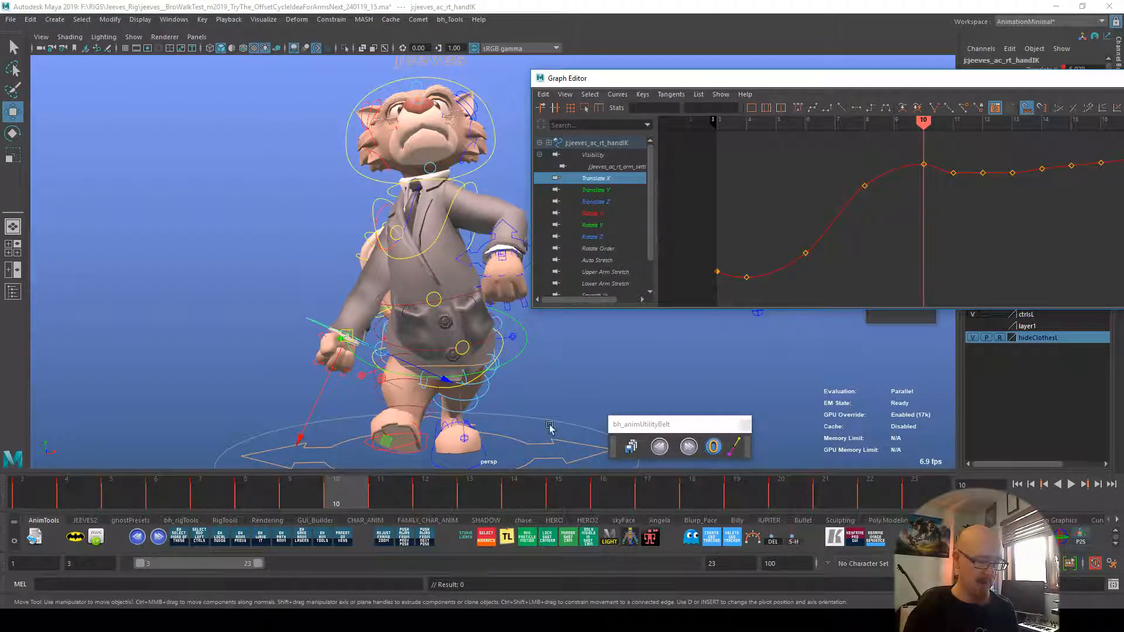
Step: Check the hand's motion up to frame 12 and delete the frame 11 key on the Translate X curve
{"action": "left_click", "coordinate": [388, 503]}
{"action": "left_click_drag", "start_coordinate": [388, 503], "coordinate": [429, 499]}
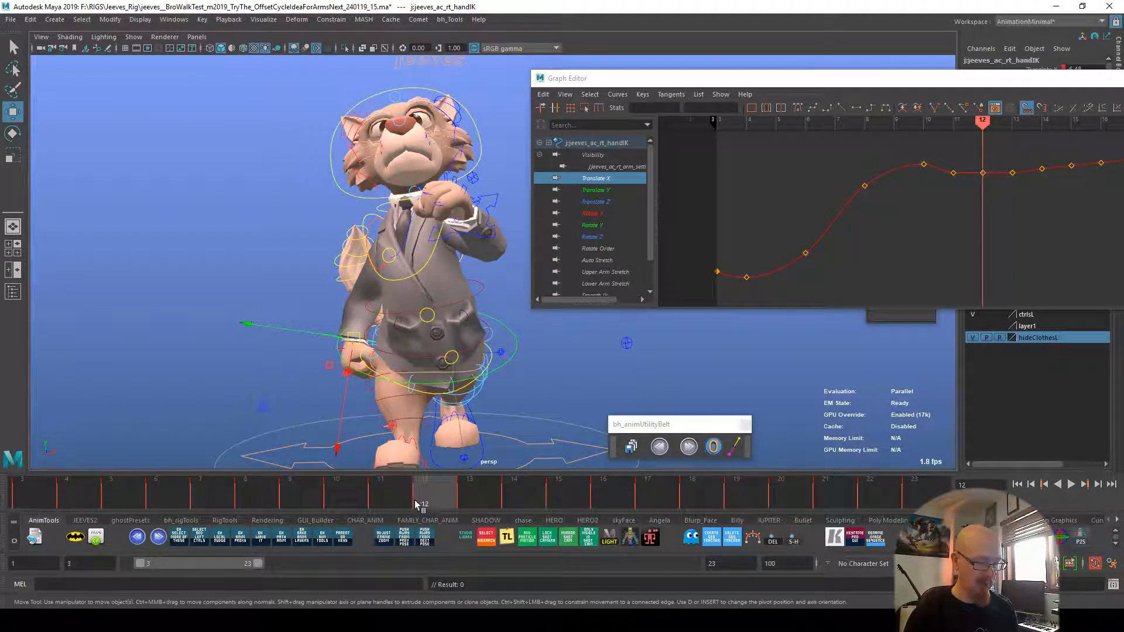
{"action": "left_click", "coordinate": [403, 504]}
{"action": "left_click", "coordinate": [951, 171]}
{"action": "key", "text": "Delete"}
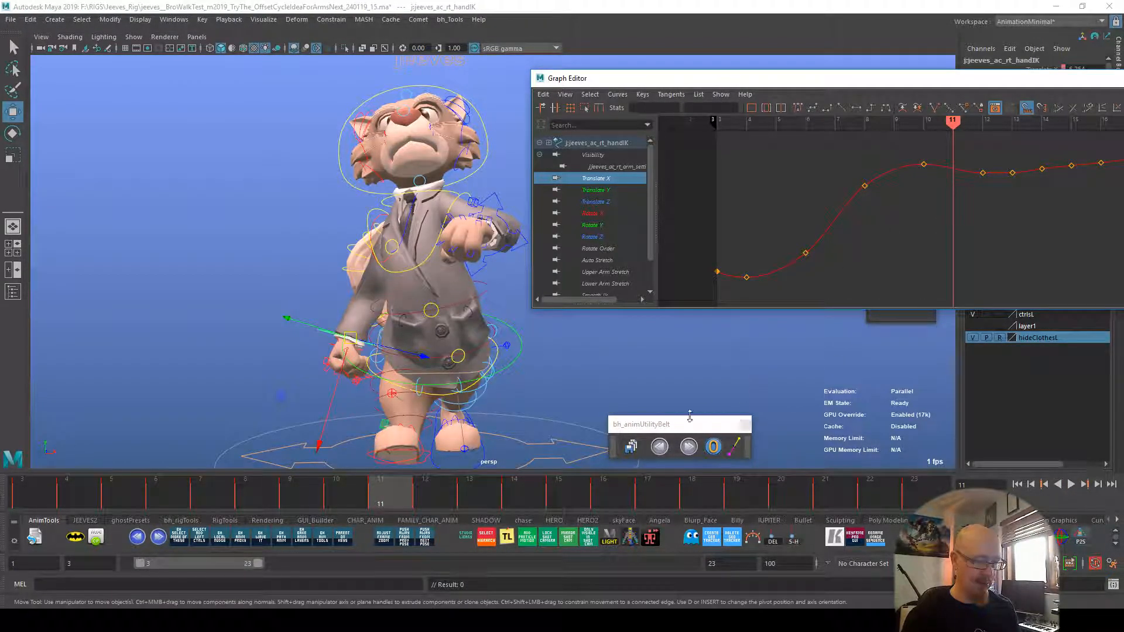
Step: On the Translate X curve, lower the frame 14 key and delete the neighbouring keys at frames 13 and 15
{"action": "left_click_drag", "start_coordinate": [426, 503], "coordinate": [518, 496]}
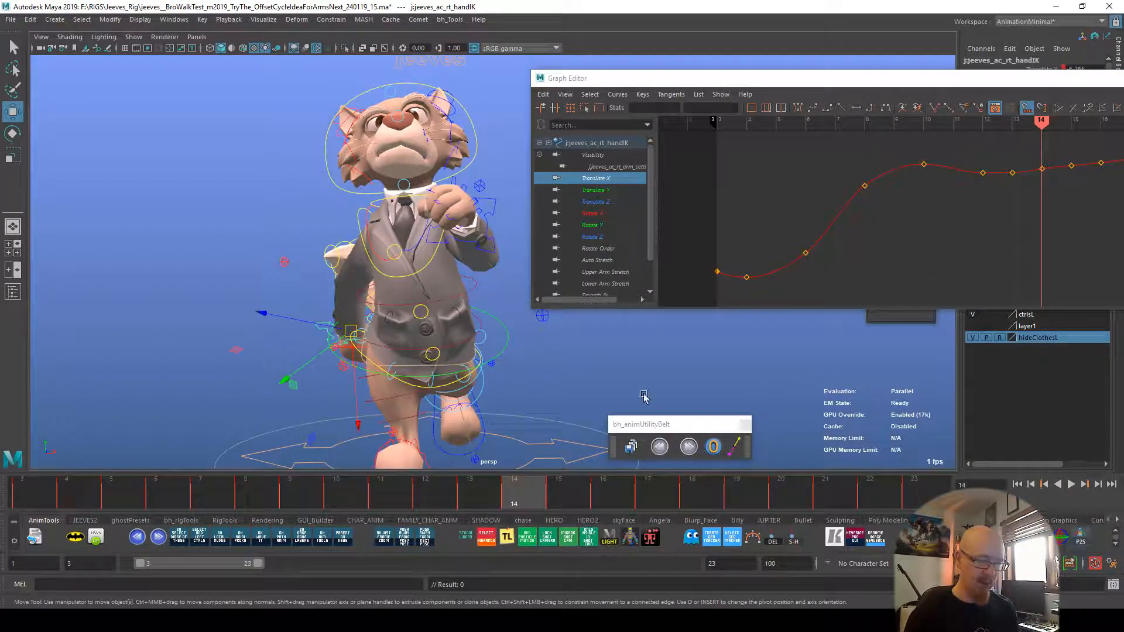
{"action": "left_click", "coordinate": [1042, 169]}
{"action": "middle_click_drag", "start_coordinate": [1045, 173], "coordinate": [1046, 184]}
{"action": "left_click_drag", "start_coordinate": [1002, 163], "coordinate": [1024, 184]}
{"action": "key", "text": "Delete"}
{"action": "middle_click_drag", "start_coordinate": [1060, 216], "coordinate": [937, 215], "text": "alt"}
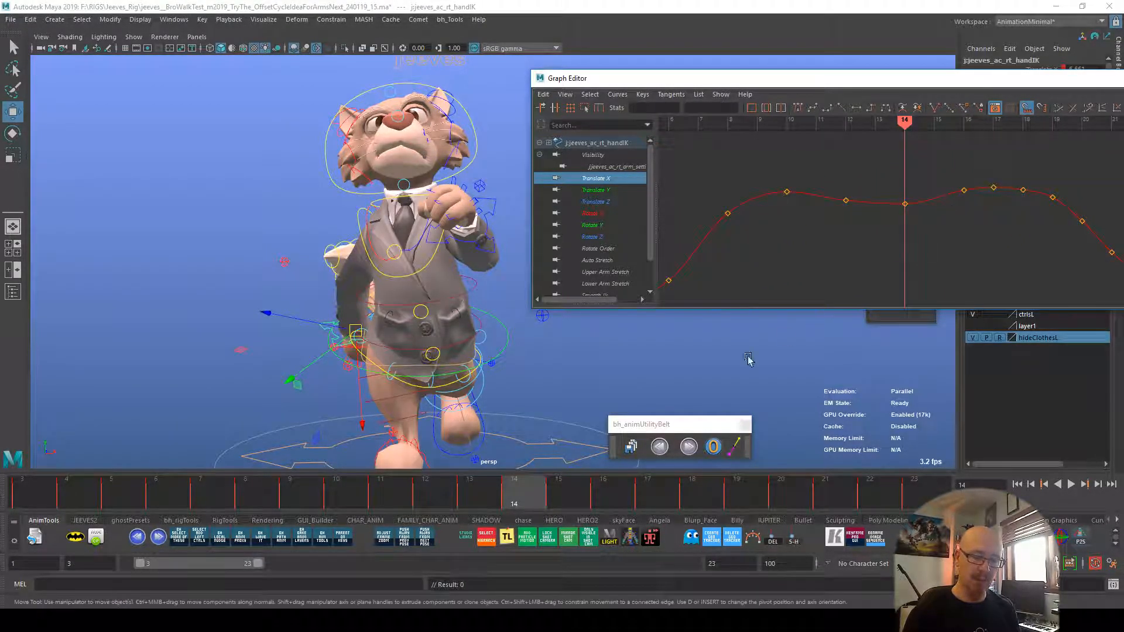
Step: Scrub through the middle of the cycle and lower the frame 16 Translate X key to about -6.07
{"action": "mouse_move", "coordinate": [349, 495]}
{"action": "left_mouse_down"}
{"action": "mouse_move", "coordinate": [525, 487]}
{"action": "mouse_move", "coordinate": [375, 494]}
{"action": "mouse_move", "coordinate": [602, 496]}
{"action": "mouse_move", "coordinate": [584, 494]}
{"action": "mouse_move", "coordinate": [624, 475]}
{"action": "left_mouse_up"}
{"action": "left_click_drag", "start_coordinate": [953, 181], "coordinate": [969, 195]}
{"action": "middle_click_drag", "start_coordinate": [968, 194], "coordinate": [967, 196], "text": "shift"}
{"action": "left_click", "coordinate": [644, 497]}
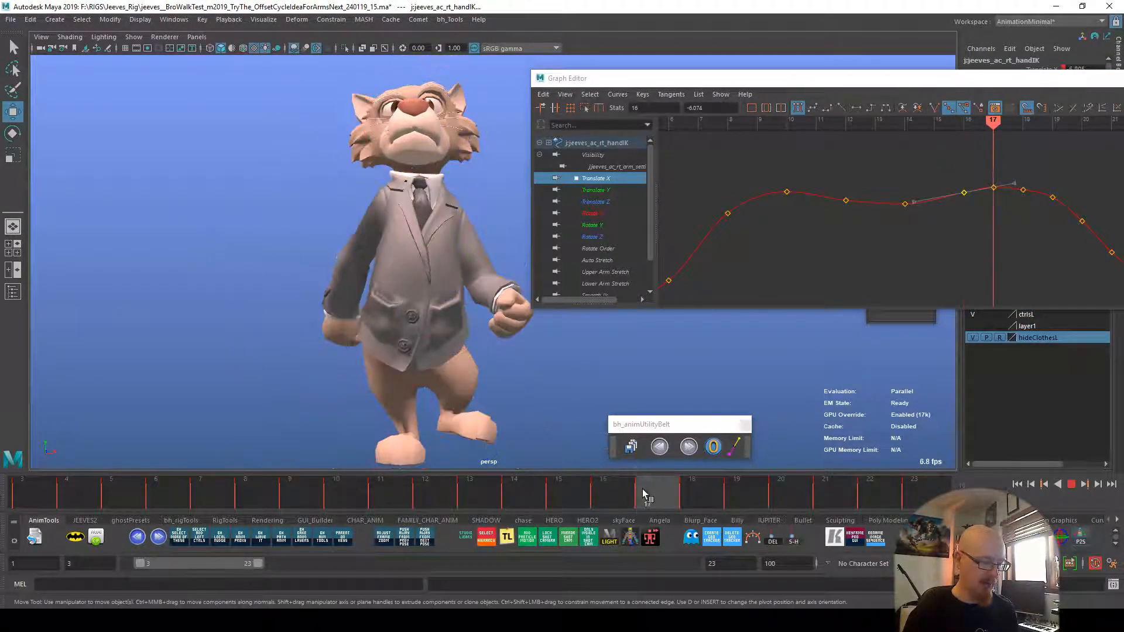
Step: Raise the frame 18 Translate X key to about -5.83, fine-tuning the hand's position in the viewport
{"action": "left_click_drag", "start_coordinate": [657, 492], "coordinate": [694, 493]}
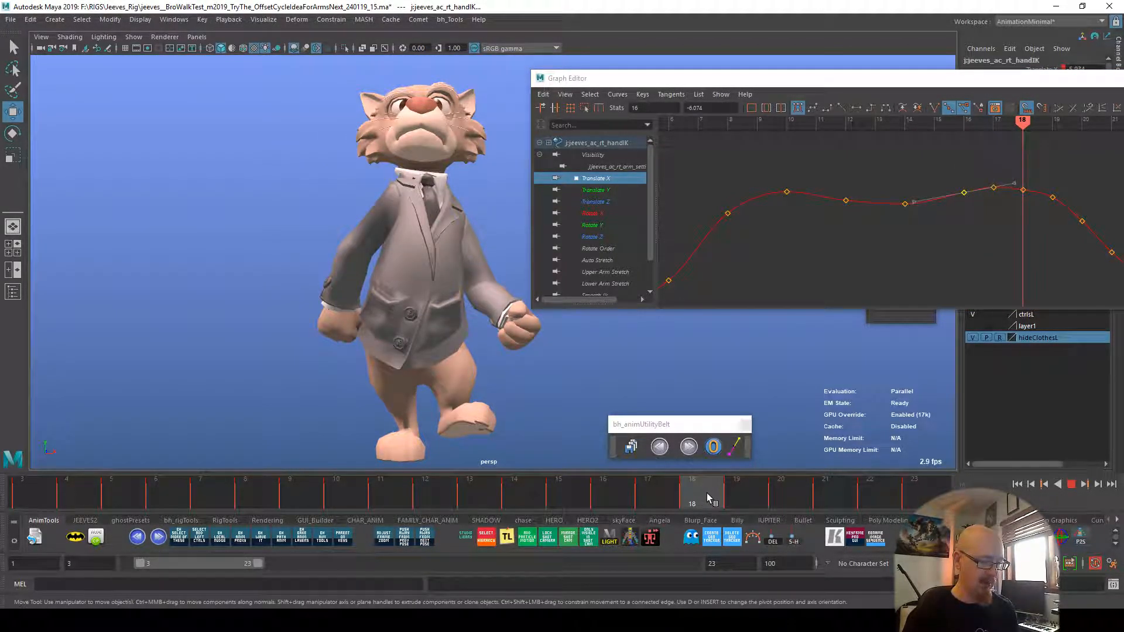
{"action": "left_click", "coordinate": [1023, 190]}
{"action": "middle_click_drag", "start_coordinate": [1032, 193], "coordinate": [1034, 191], "text": "shift"}
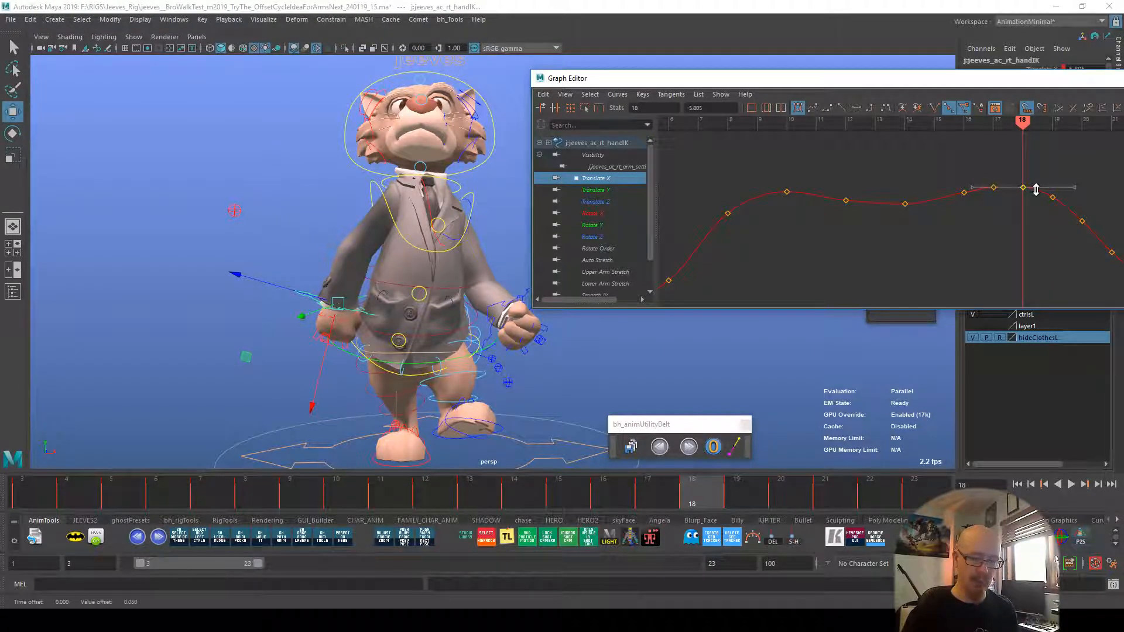
{"action": "left_click_drag", "start_coordinate": [312, 406], "coordinate": [312, 404]}
{"action": "middle_click_drag", "start_coordinate": [982, 253], "coordinate": [950, 262], "text": "alt"}
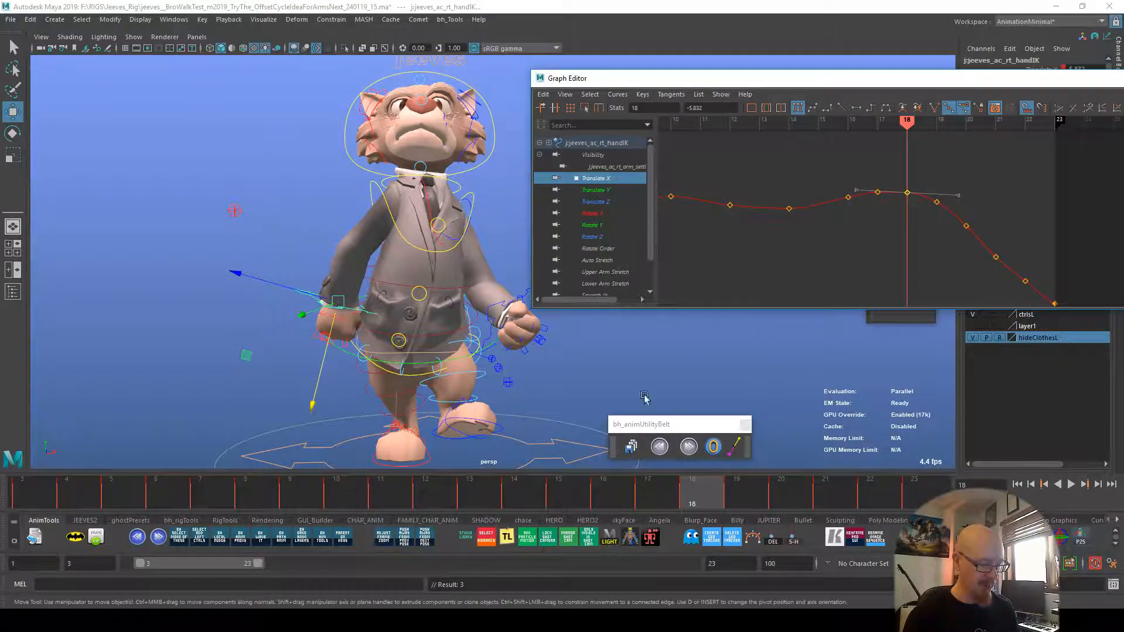
Step: Rotate the right hand IK control slightly at frame 19 and compare it with frame 20
{"action": "mouse_move", "coordinate": [676, 493]}
{"action": "left_mouse_down"}
{"action": "mouse_move", "coordinate": [662, 490]}
{"action": "mouse_move", "coordinate": [752, 491]}
{"action": "left_mouse_up"}
{"action": "key", "text": "e"}
{"action": "left_click_drag", "start_coordinate": [445, 322], "coordinate": [451, 330]}
{"action": "left_click_drag", "start_coordinate": [755, 495], "coordinate": [780, 494]}
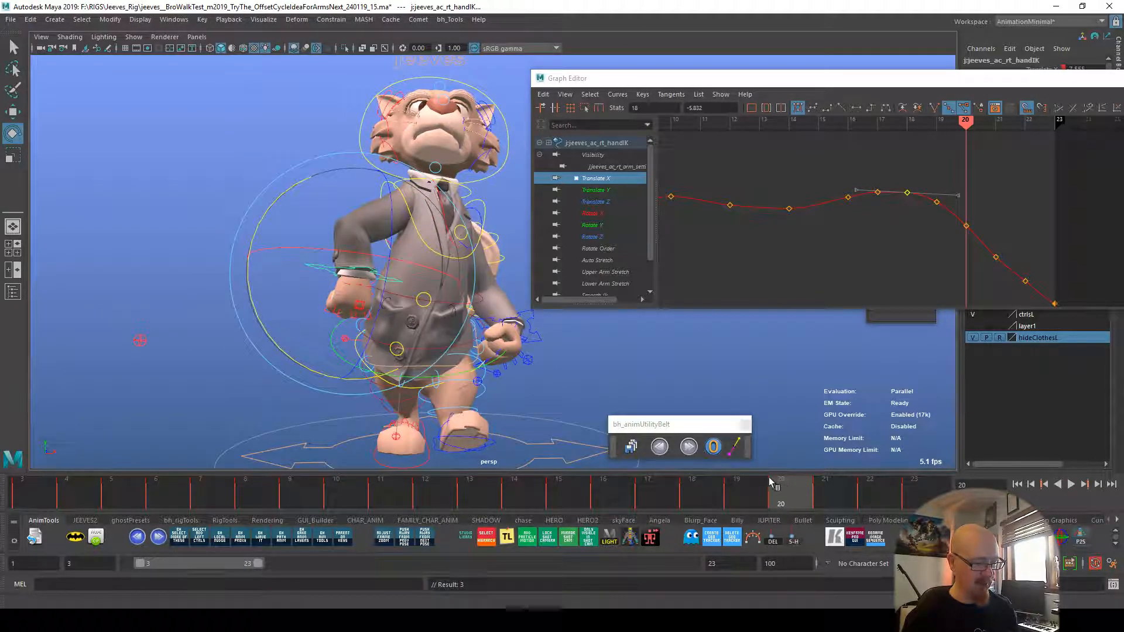
Step: Raise the frame 20 and frame 21 keys slightly on the hand's Translate X curve
{"action": "key", "text": "w"}
{"action": "left_click_drag", "start_coordinate": [956, 210], "coordinate": [973, 227]}
{"action": "middle_click_drag", "start_coordinate": [983, 233], "coordinate": [984, 229], "text": "shift"}
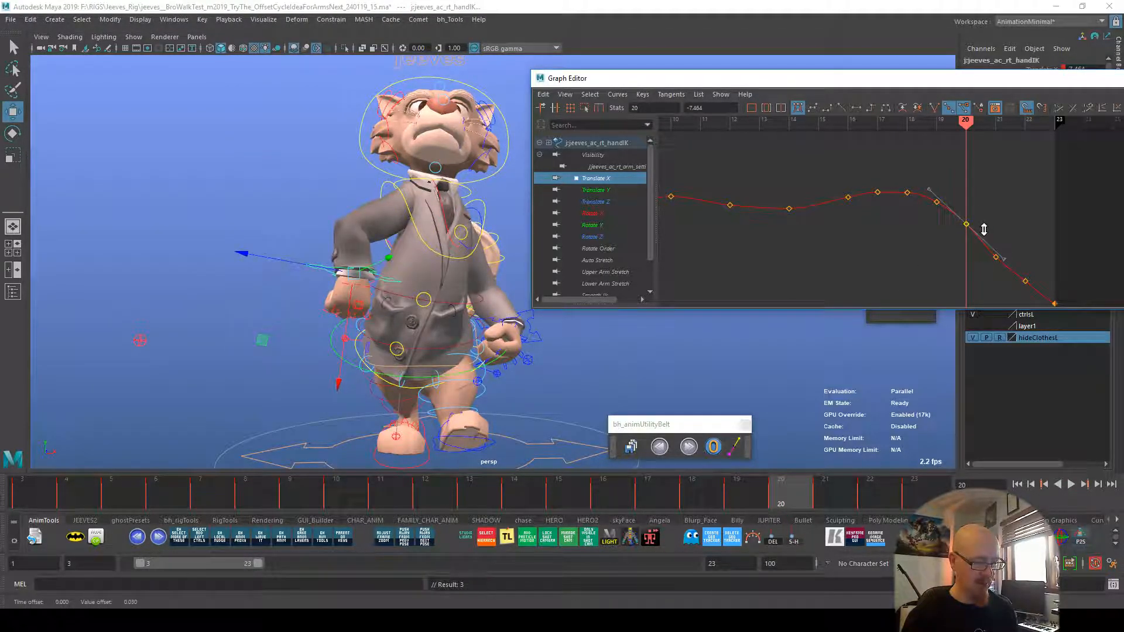
{"action": "left_click", "coordinate": [939, 296]}
{"action": "left_click", "coordinate": [825, 499]}
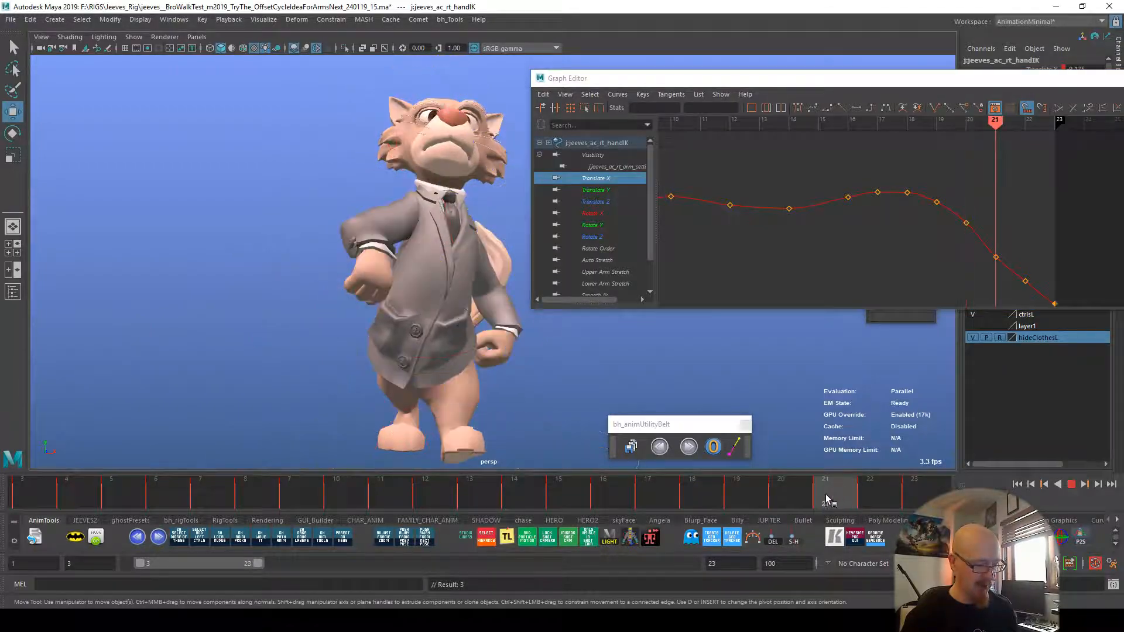
{"action": "left_click_drag", "start_coordinate": [992, 241], "coordinate": [1002, 258]}
{"action": "middle_click_drag", "start_coordinate": [1015, 262], "coordinate": [977, 266], "text": "shift"}
{"action": "left_click", "coordinate": [969, 286]}
{"action": "left_click", "coordinate": [977, 266]}
{"action": "left_click", "coordinate": [899, 294]}
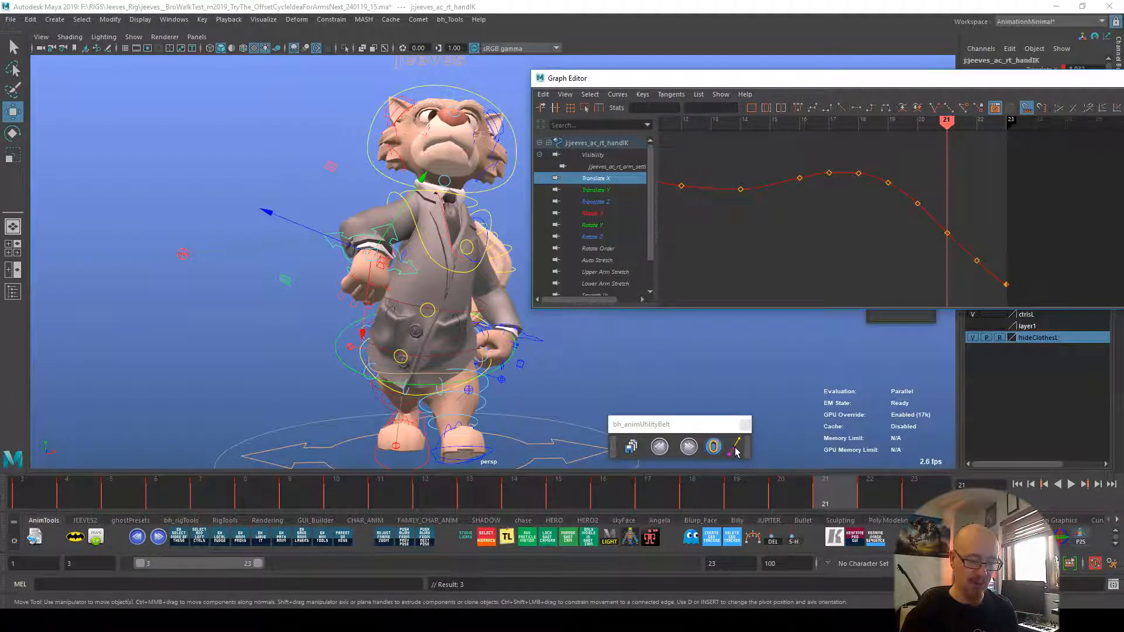
Step: Play back the walk cycle and, from frame 3, save the scene as incremental version 16
{"action": "key", "text": "alt+v"}
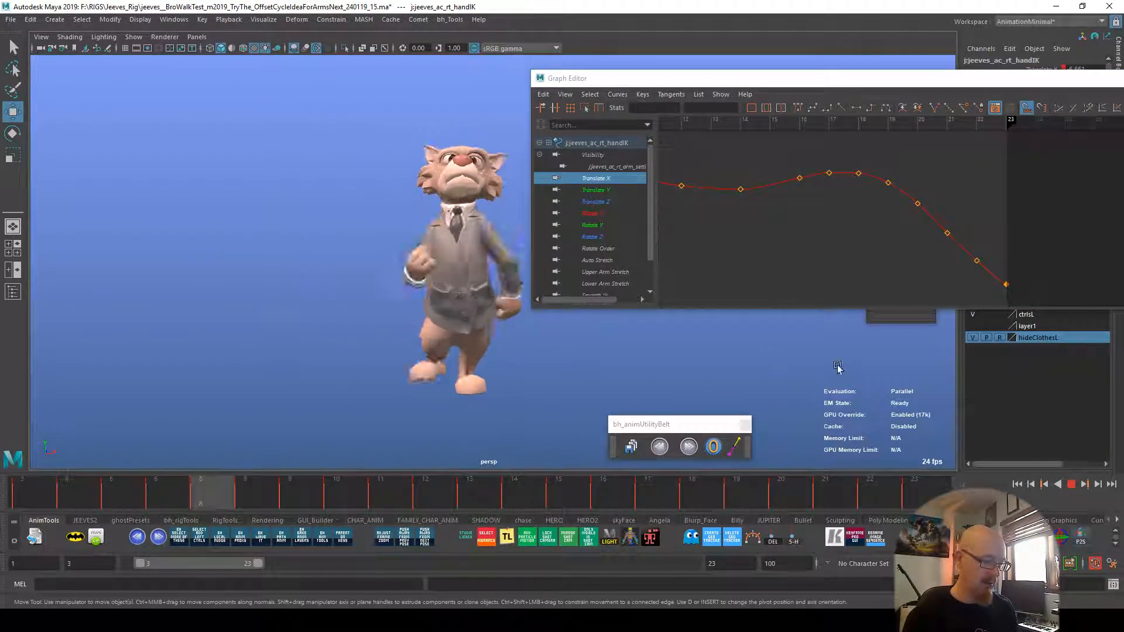
{"action": "key", "text": "alt+v"}
{"action": "left_click", "coordinate": [33, 496]}
{"action": "key", "text": "ctrl+alt+s"}
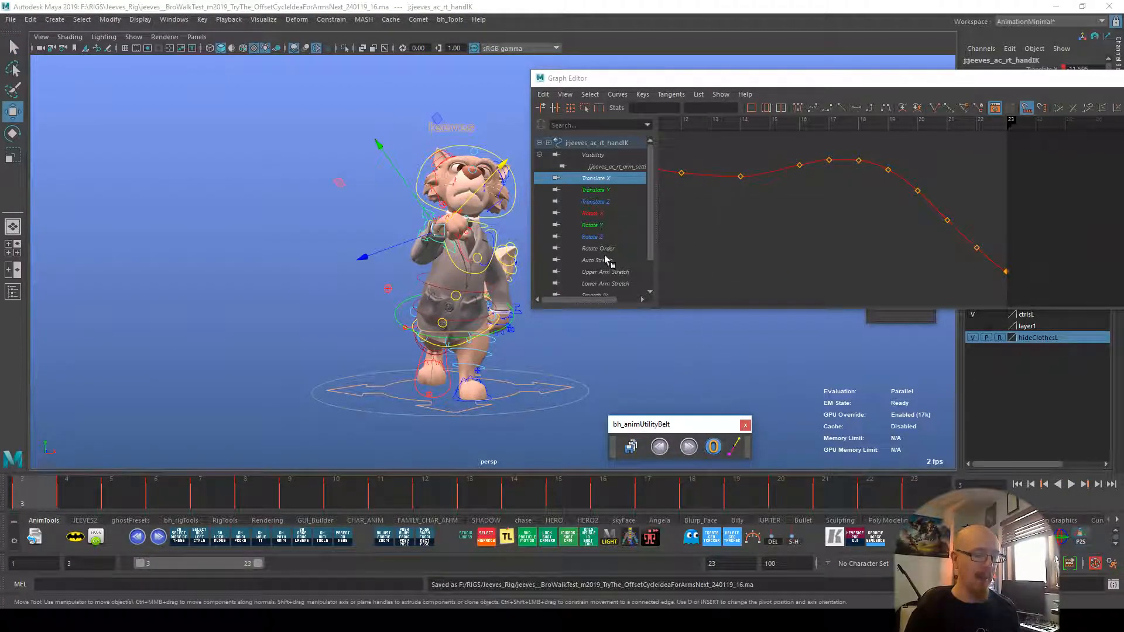
Step: Isolate the right hand IK control's Rotate X curve and examine its shape across the whole cycle
{"action": "left_click", "coordinate": [592, 213]}
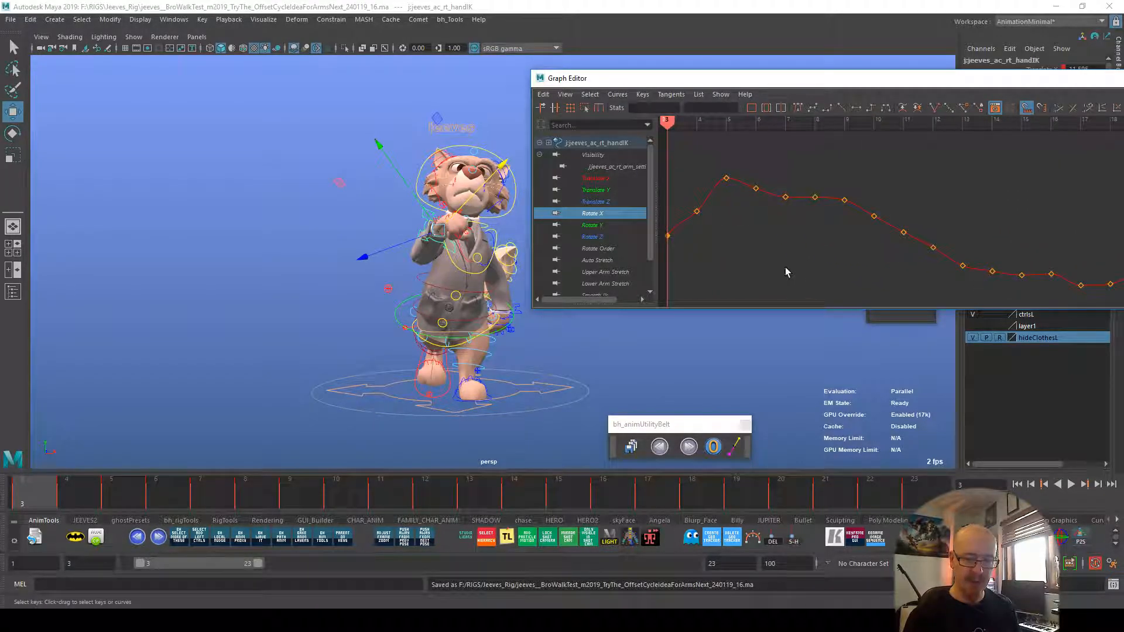
{"action": "middle_click_drag", "start_coordinate": [794, 269], "coordinate": [918, 255], "text": "alt"}
{"action": "left_click", "coordinate": [36, 498]}
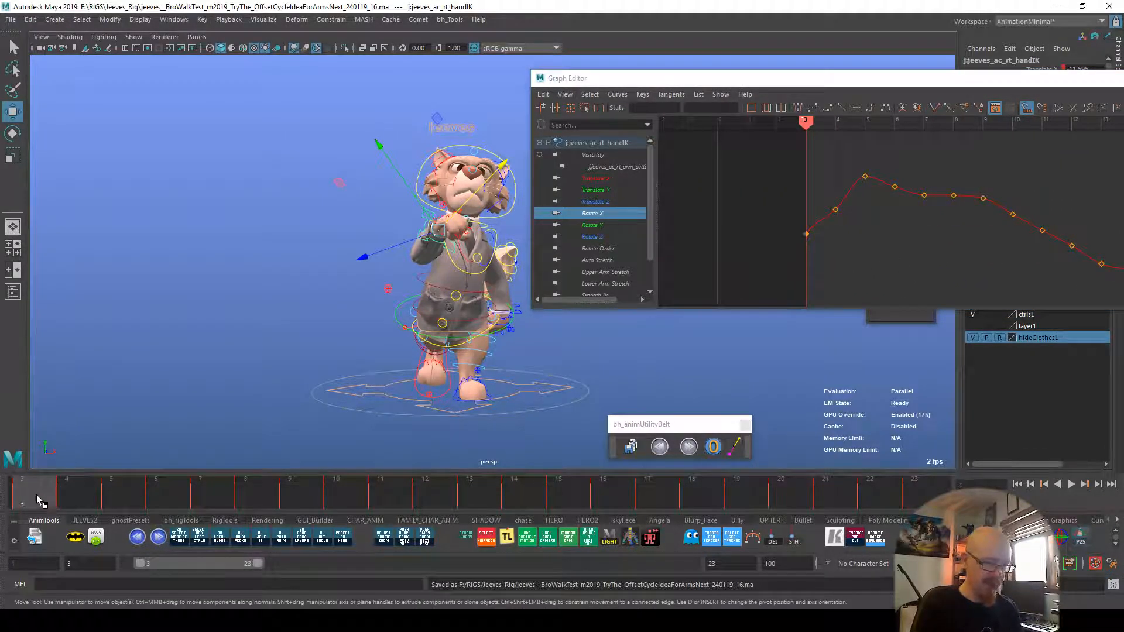
{"action": "key", "text": "e"}
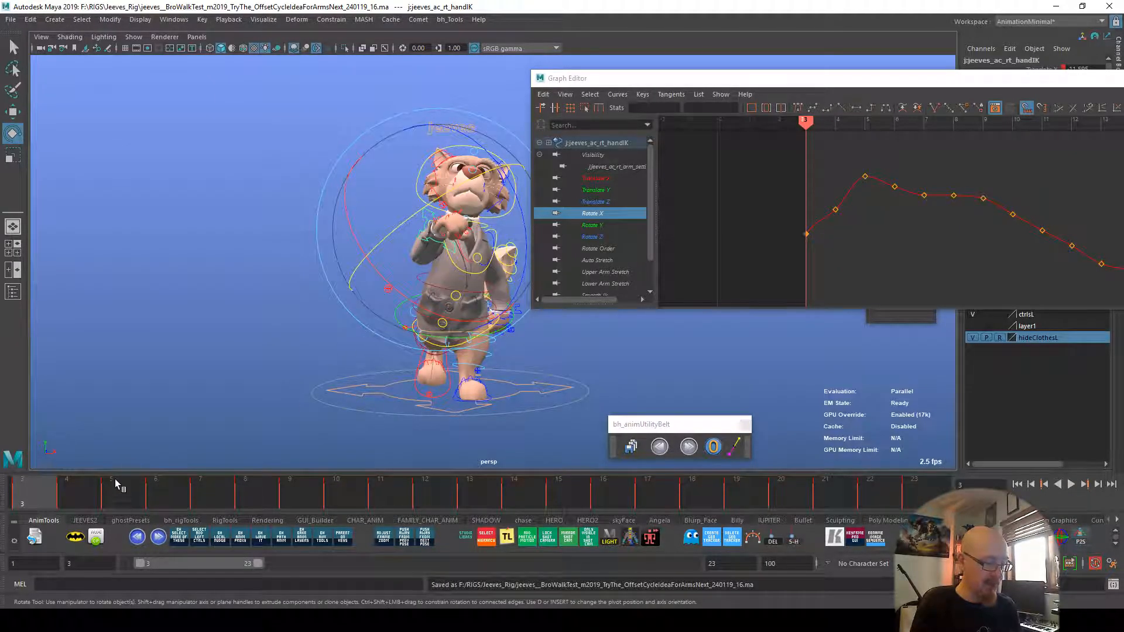
{"action": "mouse_move", "coordinate": [51, 492]}
{"action": "left_mouse_down"}
{"action": "mouse_move", "coordinate": [83, 501]}
{"action": "mouse_move", "coordinate": [34, 509]}
{"action": "mouse_move", "coordinate": [80, 500]}
{"action": "mouse_move", "coordinate": [45, 501]}
{"action": "left_mouse_up"}
{"action": "middle_click_drag", "start_coordinate": [1005, 242], "coordinate": [697, 236], "text": "alt"}
{"action": "middle_click_drag", "start_coordinate": [963, 277], "coordinate": [784, 265], "text": "alt"}
{"action": "middle_click_drag", "start_coordinate": [912, 229], "coordinate": [537, 247], "text": "alt"}
{"action": "middle_click_drag", "start_coordinate": [766, 214], "coordinate": [1123, 242], "text": "alt"}
{"action": "middle_click_drag", "start_coordinate": [712, 261], "coordinate": [1114, 217], "text": "alt"}
{"action": "middle_click_drag", "start_coordinate": [764, 238], "coordinate": [982, 244], "text": "alt"}
{"action": "middle_click_drag", "start_coordinate": [844, 247], "coordinate": [785, 258], "text": "alt"}
{"action": "right_click_drag", "start_coordinate": [798, 253], "coordinate": [892, 241], "text": "alt"}
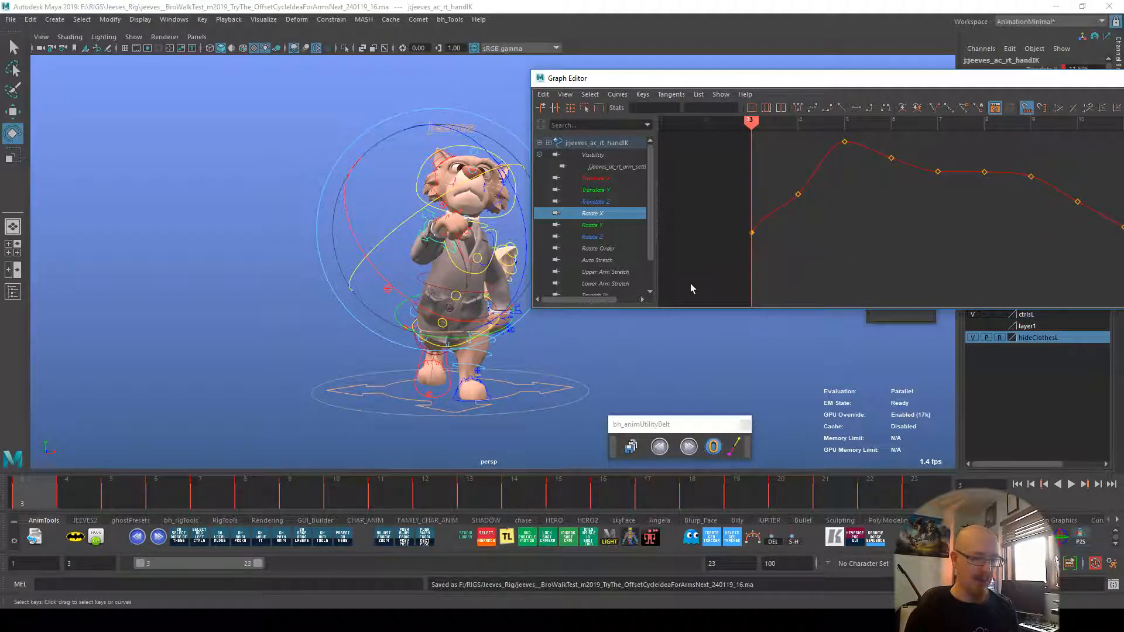
Step: Lower the first and last Rotate X keys, at frames 3 and 23, together by the same amount
{"action": "mouse_move", "coordinate": [44, 493]}
{"action": "left_mouse_down"}
{"action": "mouse_move", "coordinate": [62, 497]}
{"action": "mouse_move", "coordinate": [44, 495]}
{"action": "left_mouse_up"}
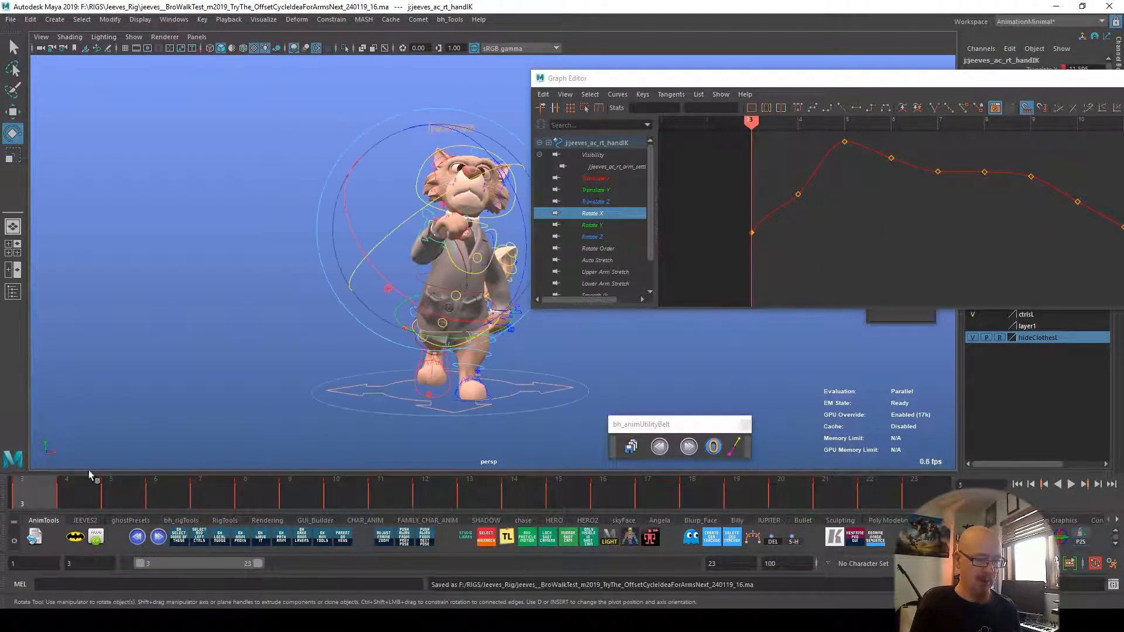
{"action": "middle_click_drag", "start_coordinate": [942, 253], "coordinate": [914, 257], "text": "alt"}
{"action": "left_click_drag", "start_coordinate": [717, 221], "coordinate": [739, 248]}
{"action": "middle_click_drag", "start_coordinate": [964, 275], "coordinate": [681, 230], "text": "alt"}
{"action": "middle_click_drag", "start_coordinate": [927, 255], "coordinate": [691, 234], "text": "alt"}
{"action": "left_click_drag", "start_coordinate": [869, 161], "coordinate": [870, 164]}
{"action": "key", "text": "w"}
{"action": "middle_click_drag", "start_coordinate": [887, 208], "coordinate": [888, 229]}
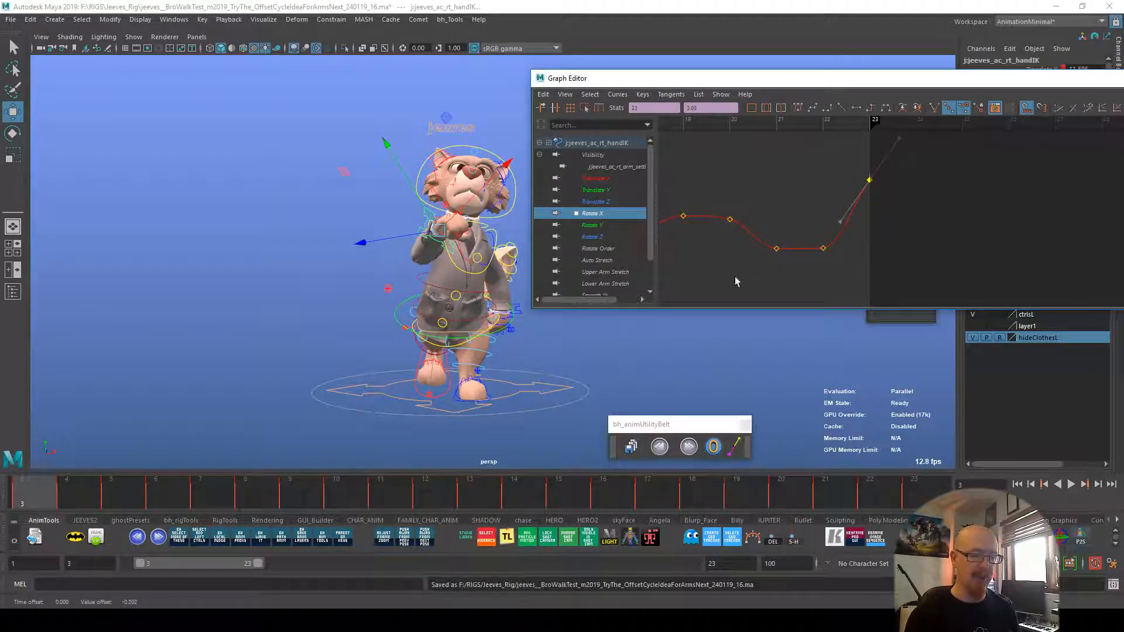
Step: Lower the frame 4 key slightly on the hand's Rotate X curve
{"action": "key", "text": "e"}
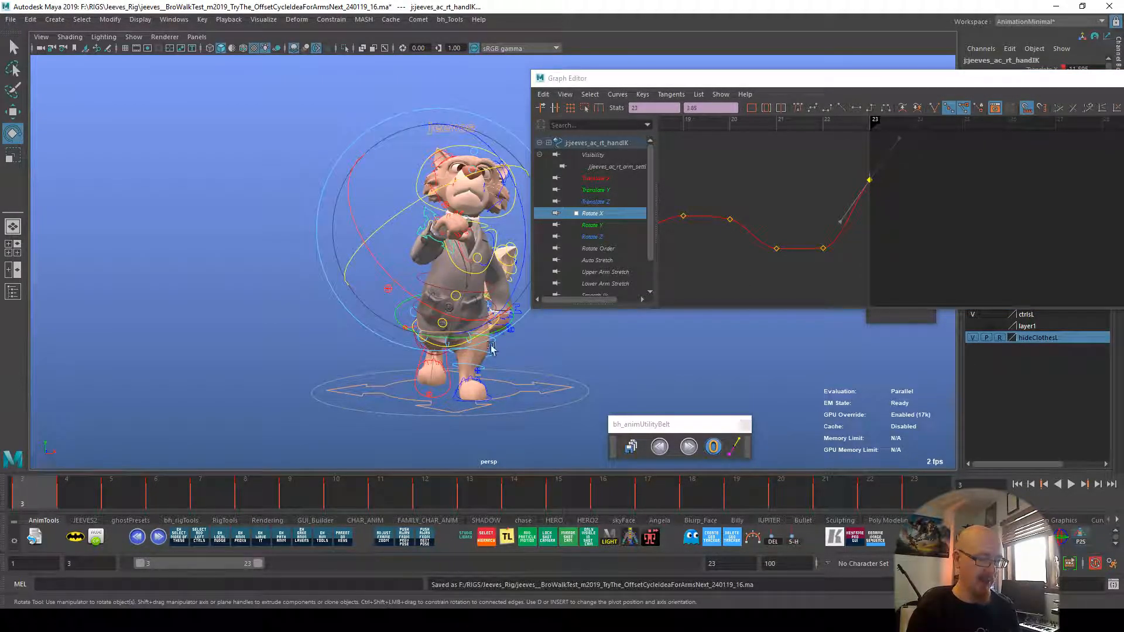
{"action": "mouse_move", "coordinate": [57, 496]}
{"action": "left_mouse_down"}
{"action": "mouse_move", "coordinate": [79, 499]}
{"action": "mouse_move", "coordinate": [40, 501]}
{"action": "mouse_move", "coordinate": [68, 498]}
{"action": "left_mouse_up"}
{"action": "middle_click_drag", "start_coordinate": [733, 222], "coordinate": [1121, 280], "text": "alt"}
{"action": "middle_click_drag", "start_coordinate": [737, 256], "coordinate": [1112, 290], "text": "alt"}
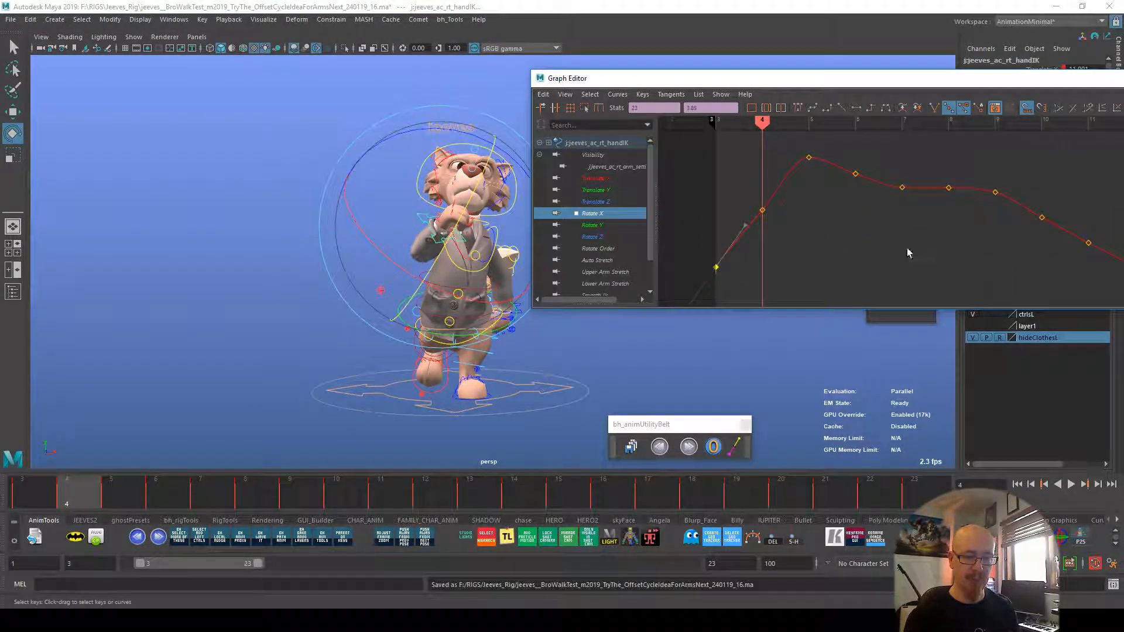
{"action": "middle_click_drag", "start_coordinate": [777, 210], "coordinate": [872, 195], "text": "alt"}
{"action": "left_click", "coordinate": [844, 179]}
{"action": "left_click_drag", "start_coordinate": [844, 179], "coordinate": [875, 212]}
{"action": "middle_click_drag", "start_coordinate": [875, 211], "coordinate": [874, 215], "text": "shift"}
Step: Try moving the frame 4 key on the Rotate Y and Rotate Z curves, undoing each change
{"action": "key", "text": "Down"}
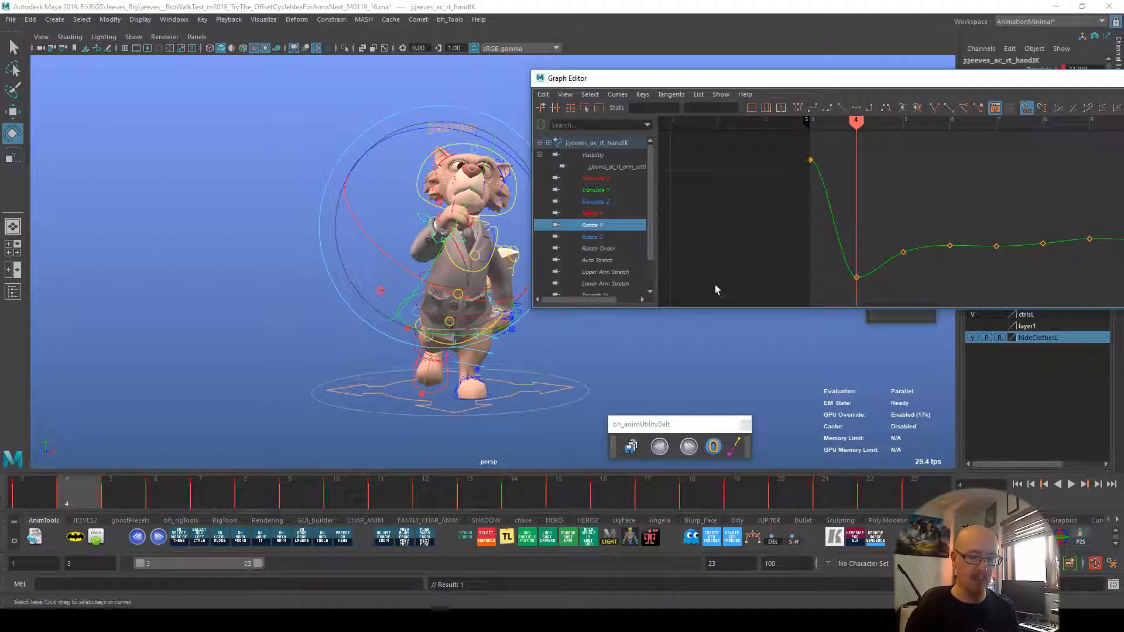
{"action": "left_click_drag", "start_coordinate": [849, 269], "coordinate": [868, 286]}
{"action": "mouse_move", "coordinate": [867, 272]}
{"action": "middle_mouse_down", "text": "shift"}
{"action": "mouse_move", "coordinate": [868, 259]}
{"action": "mouse_move", "coordinate": [863, 282]}
{"action": "middle_mouse_up", "text": "shift"}
{"action": "key", "text": "ctrl+z"}
{"action": "key", "text": "Down"}
{"action": "left_click_drag", "start_coordinate": [853, 274], "coordinate": [868, 284]}
{"action": "middle_click_drag", "start_coordinate": [881, 280], "coordinate": [878, 280], "text": "shift"}
{"action": "key", "text": "ctrl+z"}
Step: Rotate the right hand IK control in the viewport at frames 4 and 5 and replay the start of the cycle
{"action": "left_click", "coordinate": [917, 282]}
{"action": "mouse_move", "coordinate": [79, 497]}
{"action": "left_mouse_down"}
{"action": "mouse_move", "coordinate": [30, 504]}
{"action": "mouse_move", "coordinate": [69, 502]}
{"action": "left_mouse_up"}
{"action": "left_click_drag", "start_coordinate": [491, 309], "coordinate": [486, 307]}
{"action": "mouse_move", "coordinate": [44, 492]}
{"action": "left_mouse_down"}
{"action": "mouse_move", "coordinate": [108, 499]}
{"action": "mouse_move", "coordinate": [34, 495]}
{"action": "mouse_move", "coordinate": [110, 497]}
{"action": "left_mouse_up"}
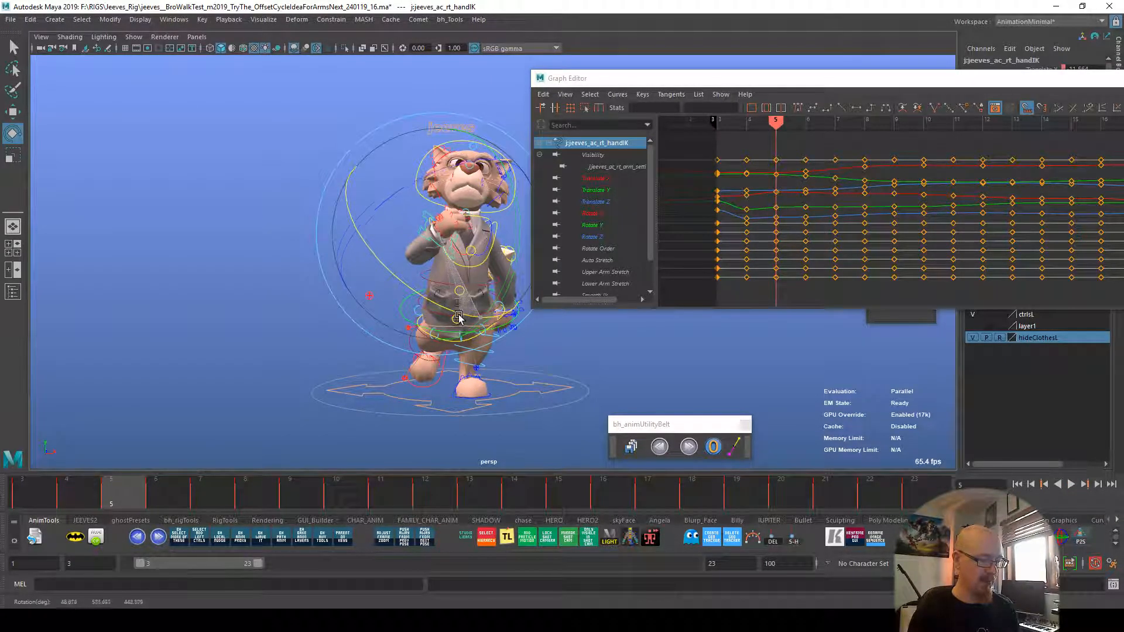
{"action": "left_click", "coordinate": [36, 493]}
{"action": "key", "text": "alt+v"}
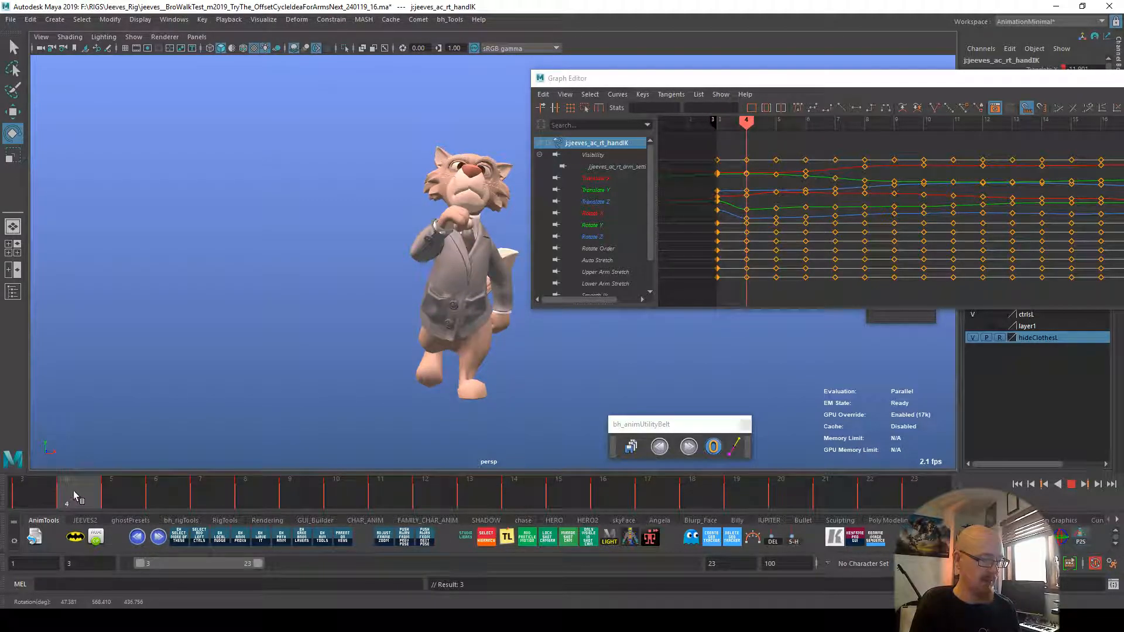
Step: Adjust the right hand IK control's rotation frame by frame from frame 6 to 8
{"action": "left_click", "coordinate": [153, 493]}
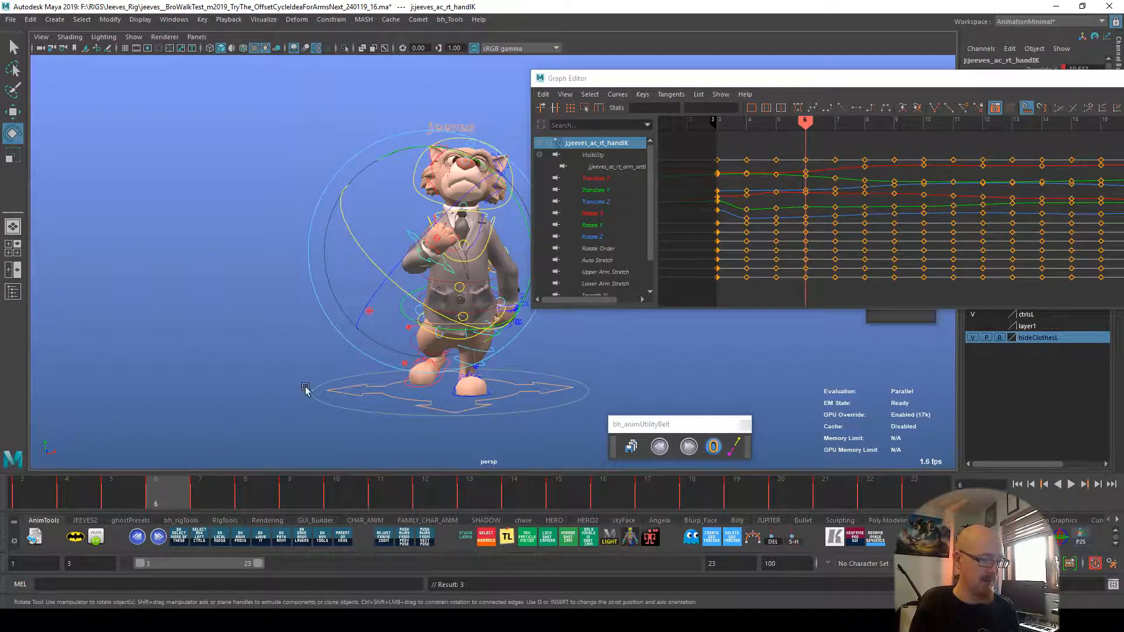
{"action": "left_click_drag", "start_coordinate": [496, 322], "coordinate": [493, 357]}
{"action": "left_click", "coordinate": [200, 495]}
{"action": "left_click", "coordinate": [245, 495]}
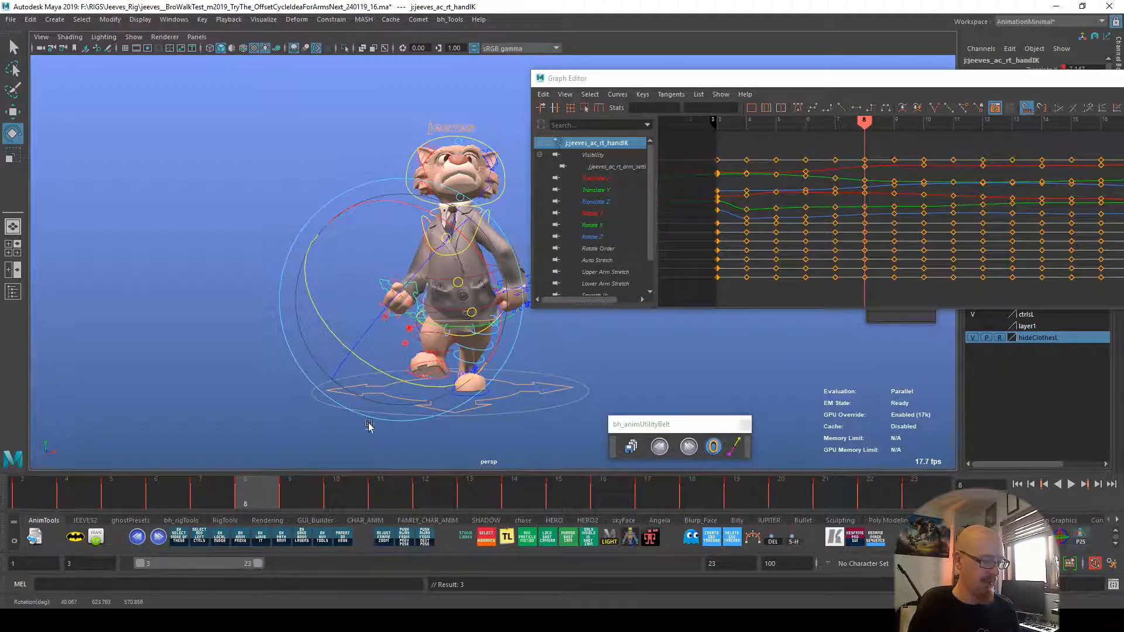
Step: Refine the right hand IK control's rotation at frames 9 and 10 so the wrist follows the swing
{"action": "left_click", "coordinate": [289, 495]}
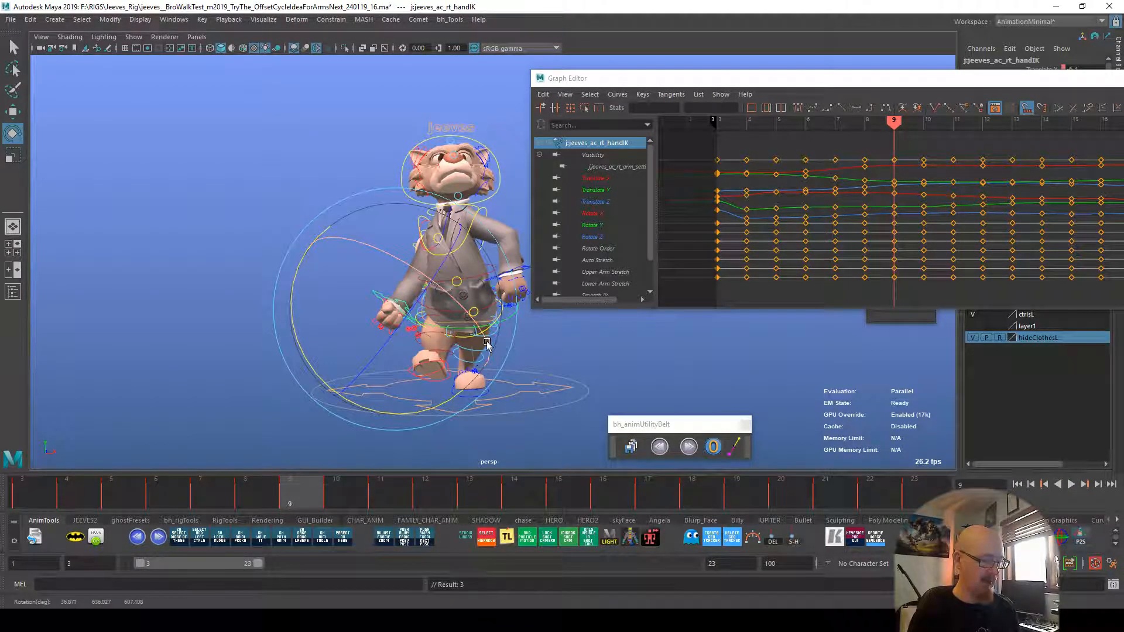
{"action": "left_click", "coordinate": [335, 494]}
{"action": "left_click_drag", "start_coordinate": [425, 413], "coordinate": [412, 417]}
{"action": "left_click_drag", "start_coordinate": [482, 355], "coordinate": [480, 353]}
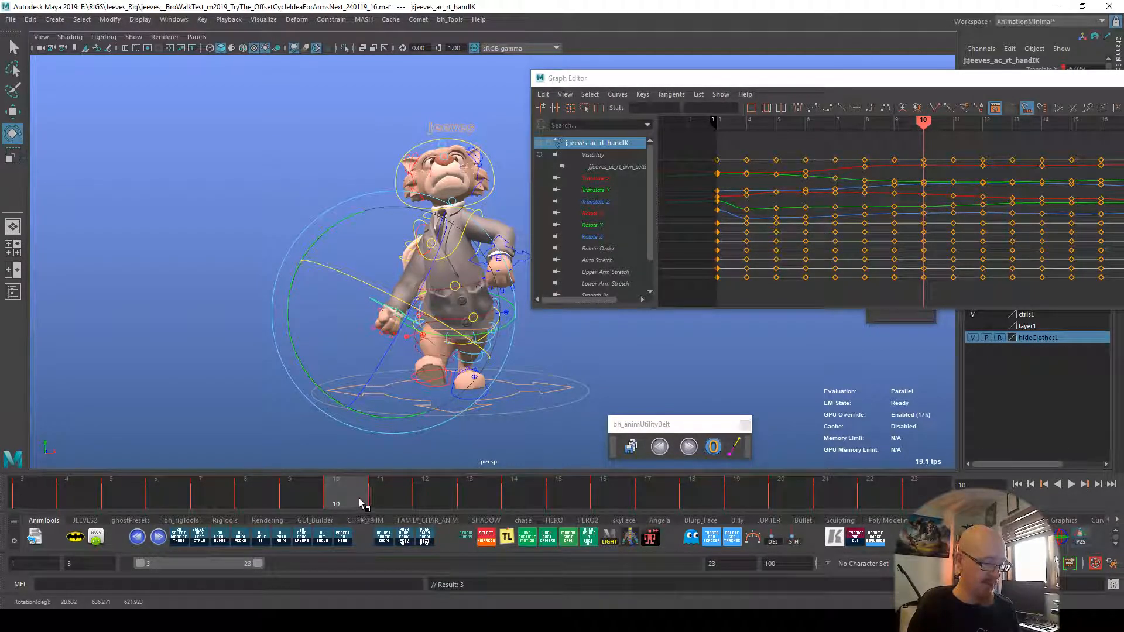
Step: Adjust the right hand IK control's rotation at frames 11 to 13, checking the wrist from a slightly different angle
{"action": "left_click", "coordinate": [378, 497]}
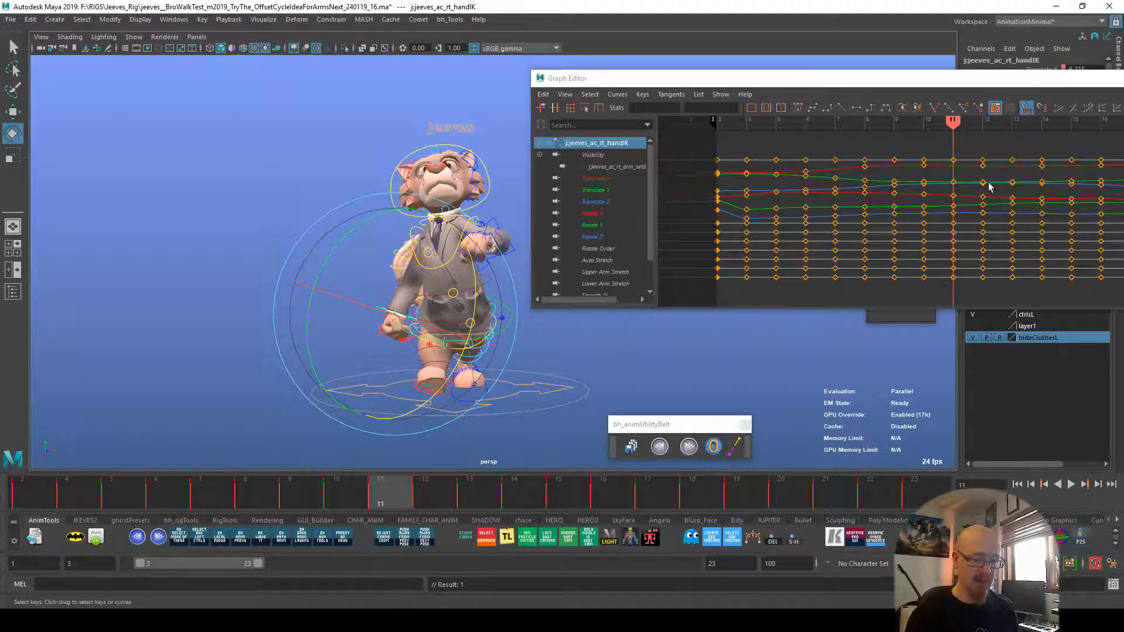
{"action": "left_click", "coordinate": [434, 501]}
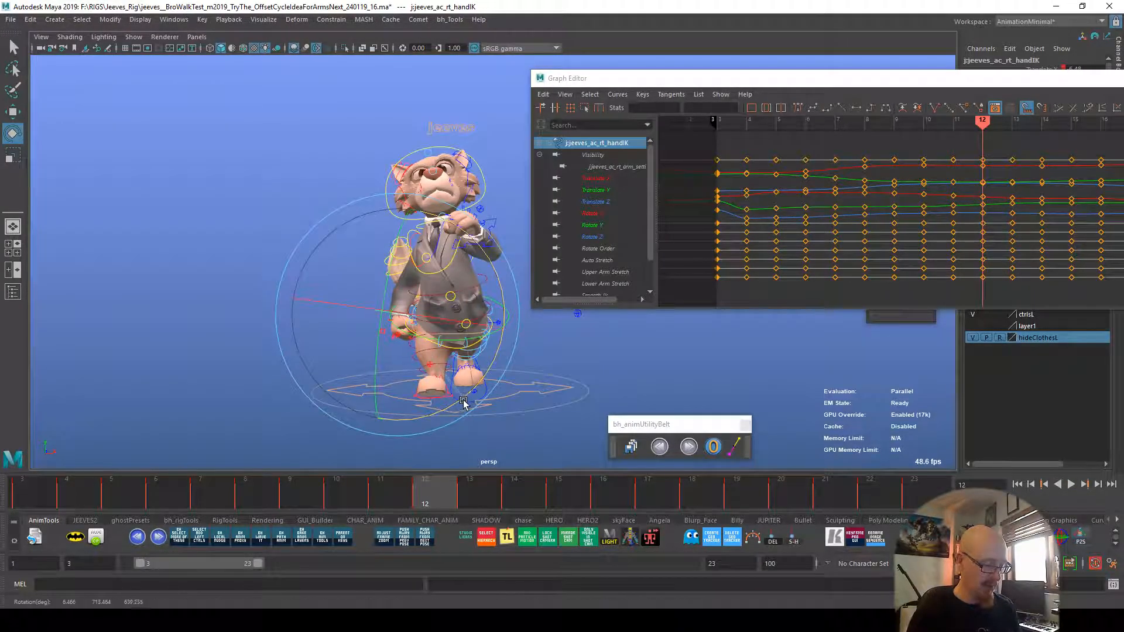
{"action": "left_click_drag", "start_coordinate": [460, 407], "coordinate": [503, 453], "text": "alt"}
{"action": "left_click", "coordinate": [481, 499]}
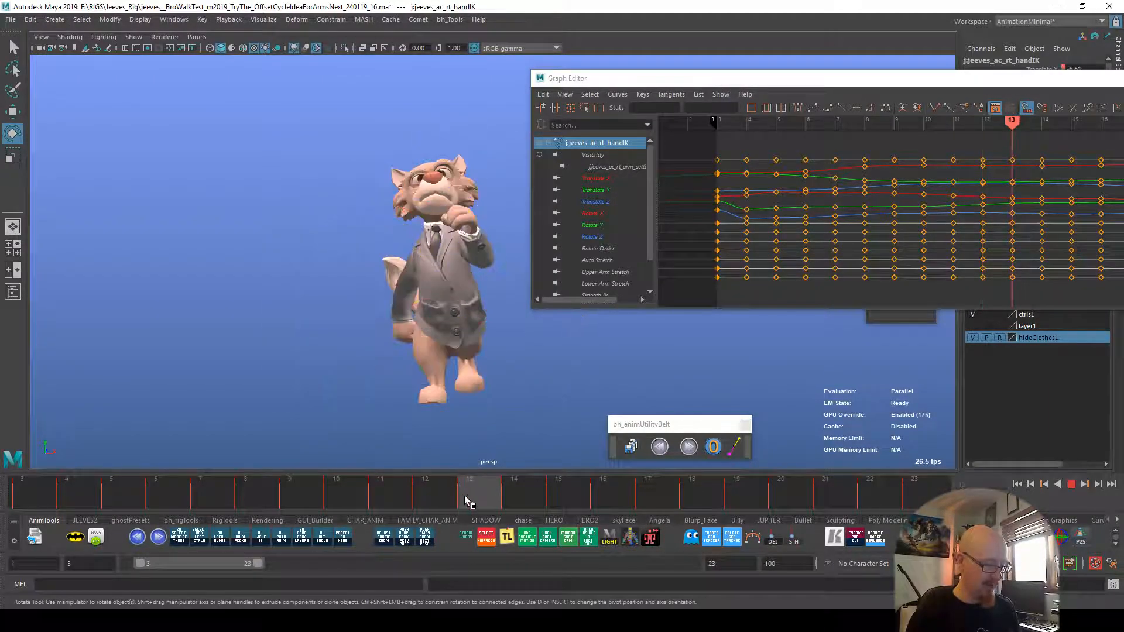
{"action": "left_click_drag", "start_coordinate": [452, 336], "coordinate": [471, 343]}
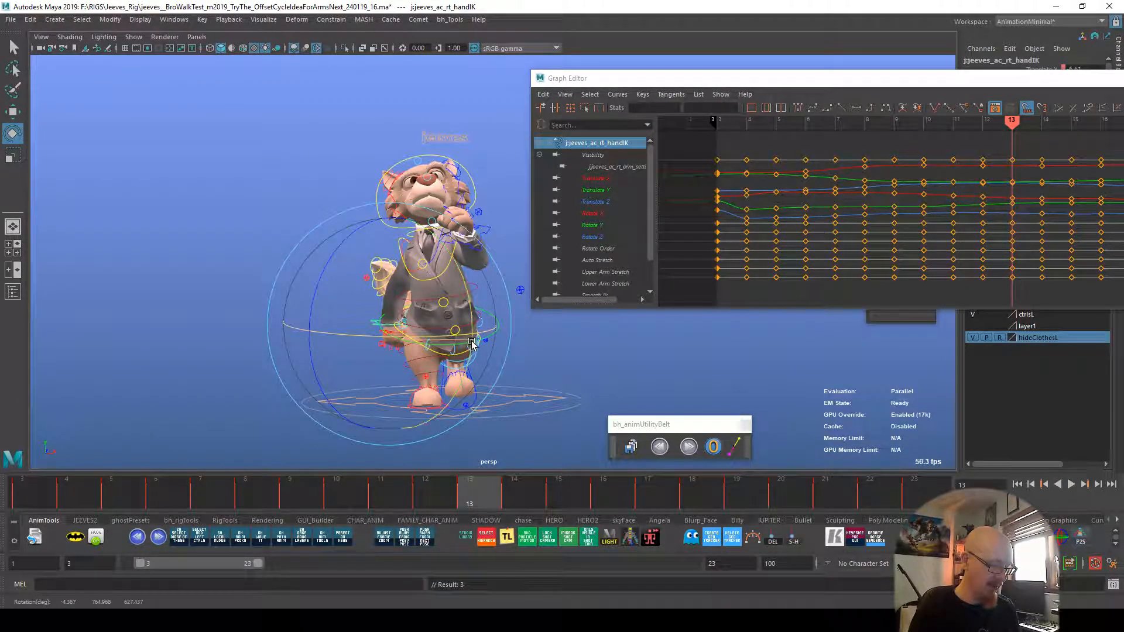
Step: Play back the walk cycle and scrub from frame 13 to 16 to check the hand's rotation
{"action": "key", "text": "alt+v"}
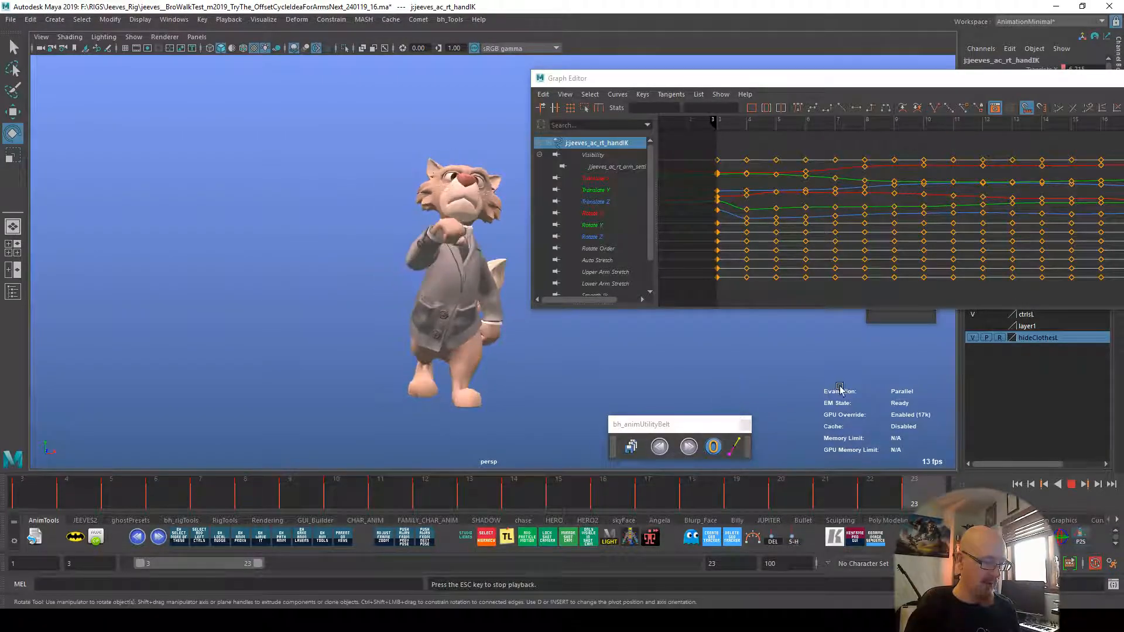
{"action": "left_click", "coordinate": [454, 492]}
{"action": "left_click_drag", "start_coordinate": [454, 491], "coordinate": [619, 496]}
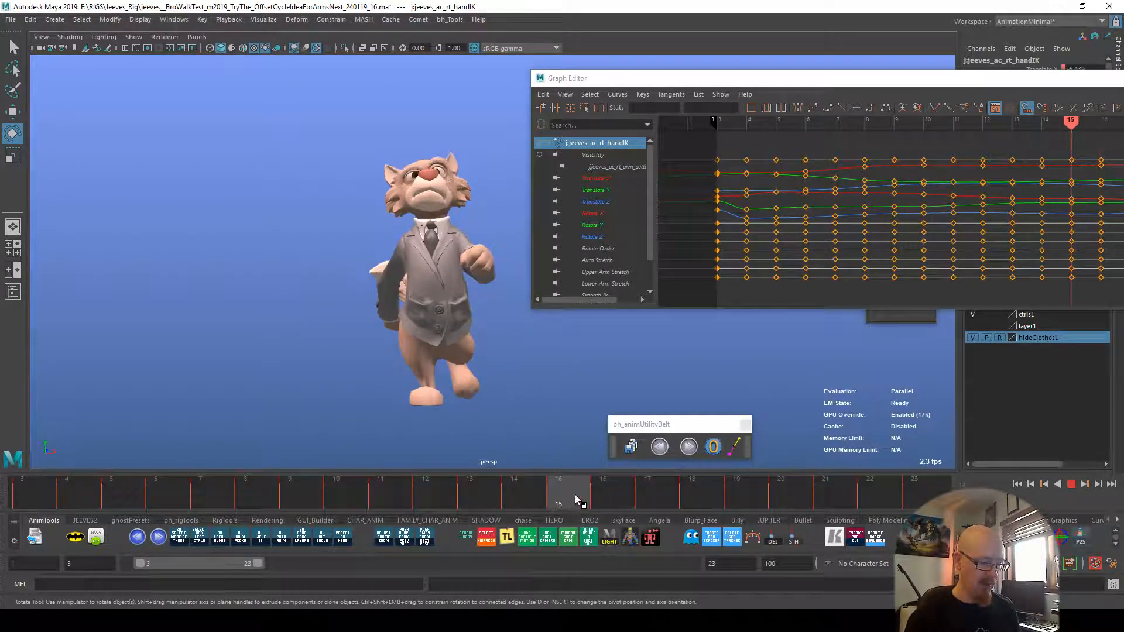
Step: Adjust the right hand IK control's rotation at frames 15 and 17, checking the wrist in side view
{"action": "left_click_drag", "start_coordinate": [635, 376], "coordinate": [833, 366], "text": "alt"}
{"action": "middle_click_drag", "start_coordinate": [738, 402], "coordinate": [780, 371], "text": "alt"}
{"action": "left_click", "coordinate": [526, 493]}
{"action": "left_click_drag", "start_coordinate": [527, 493], "coordinate": [559, 493]}
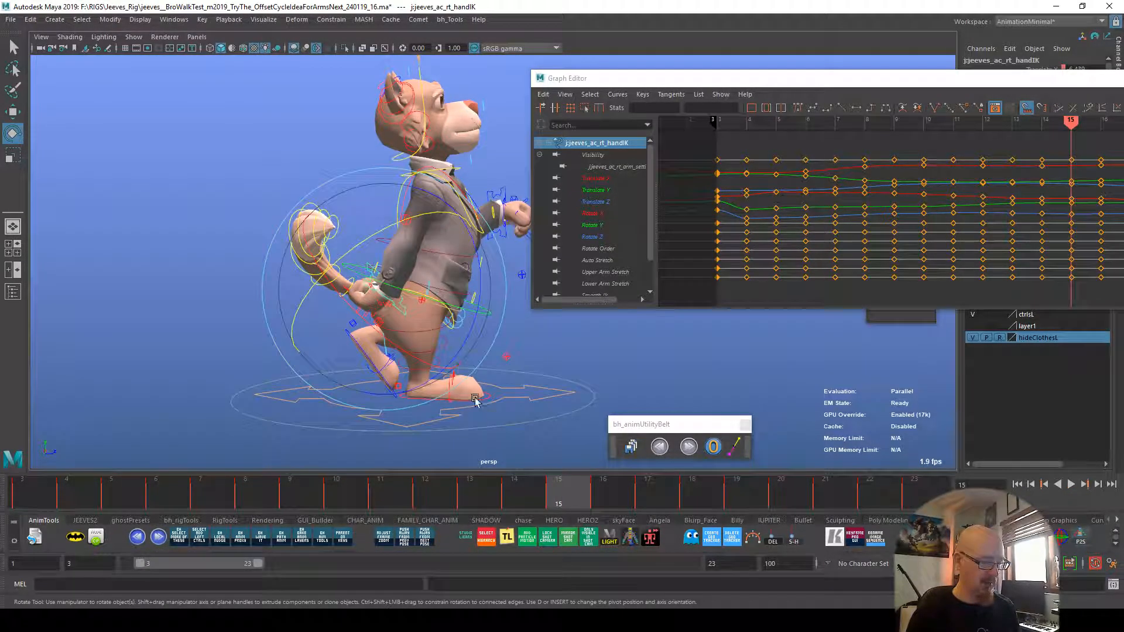
{"action": "left_click_drag", "start_coordinate": [459, 350], "coordinate": [506, 347]}
{"action": "left_click_drag", "start_coordinate": [581, 502], "coordinate": [644, 496]}
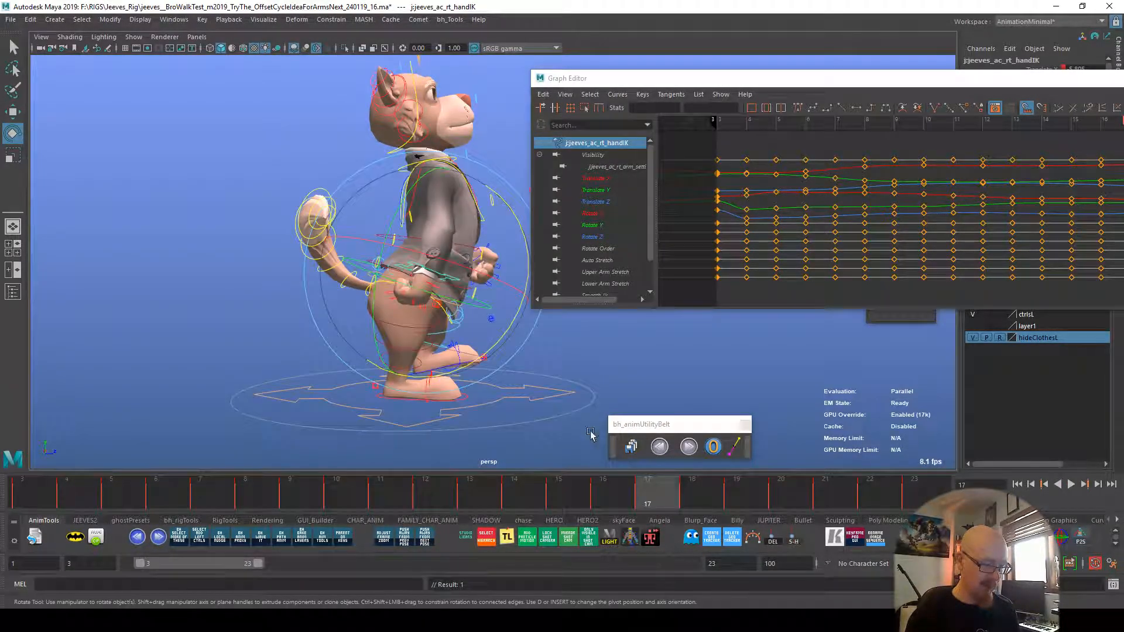
{"action": "left_click_drag", "start_coordinate": [498, 333], "coordinate": [489, 347]}
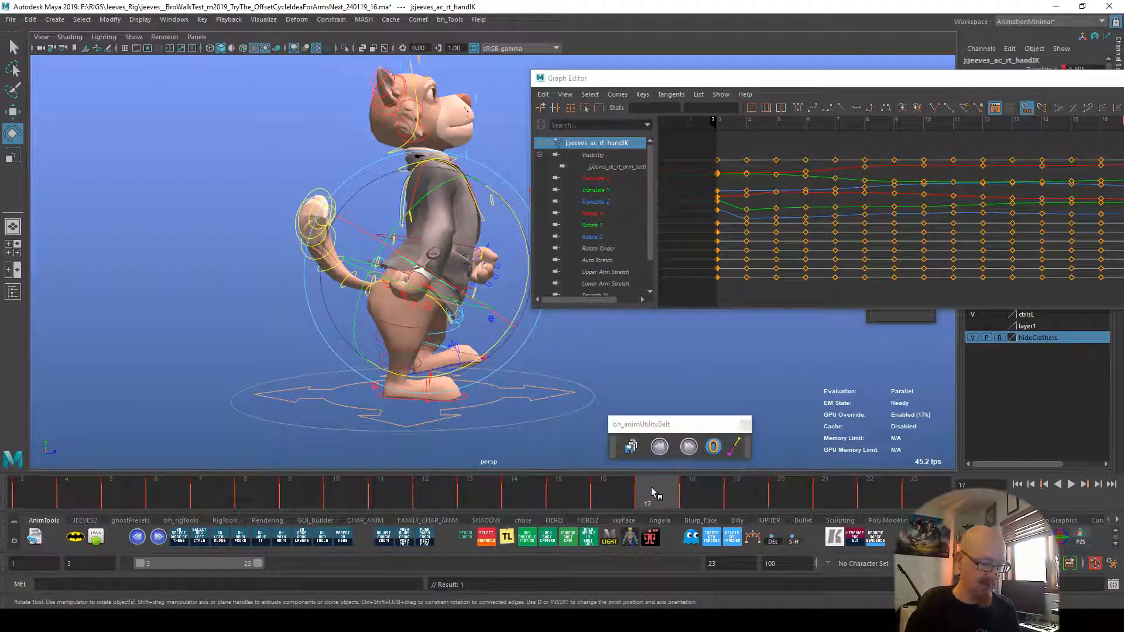
Step: Adjust the right hand IK control's rotation at frames 18 and 19, and advance to frame 20
{"action": "left_click_drag", "start_coordinate": [652, 492], "coordinate": [692, 494]}
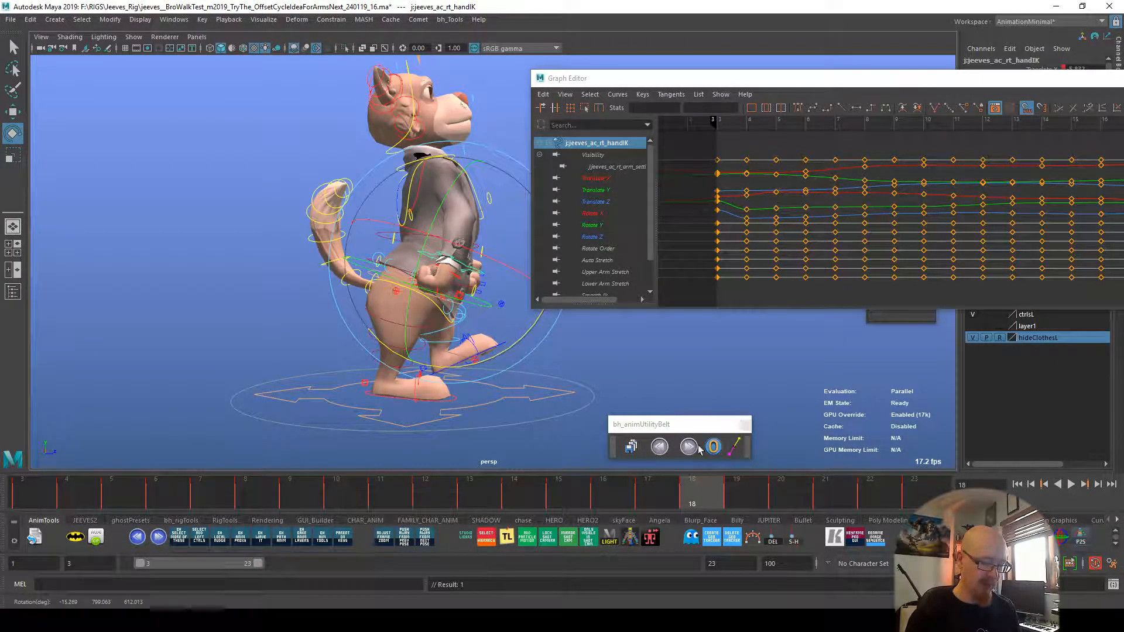
{"action": "left_click", "coordinate": [736, 492]}
{"action": "left_click_drag", "start_coordinate": [543, 333], "coordinate": [534, 339]}
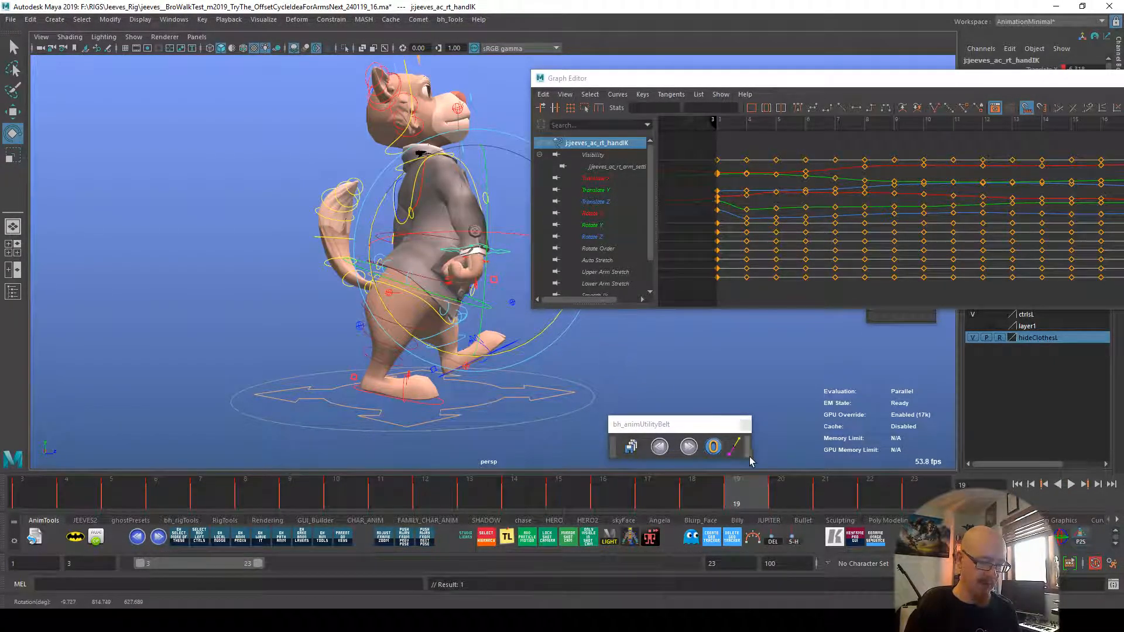
{"action": "left_click", "coordinate": [780, 494]}
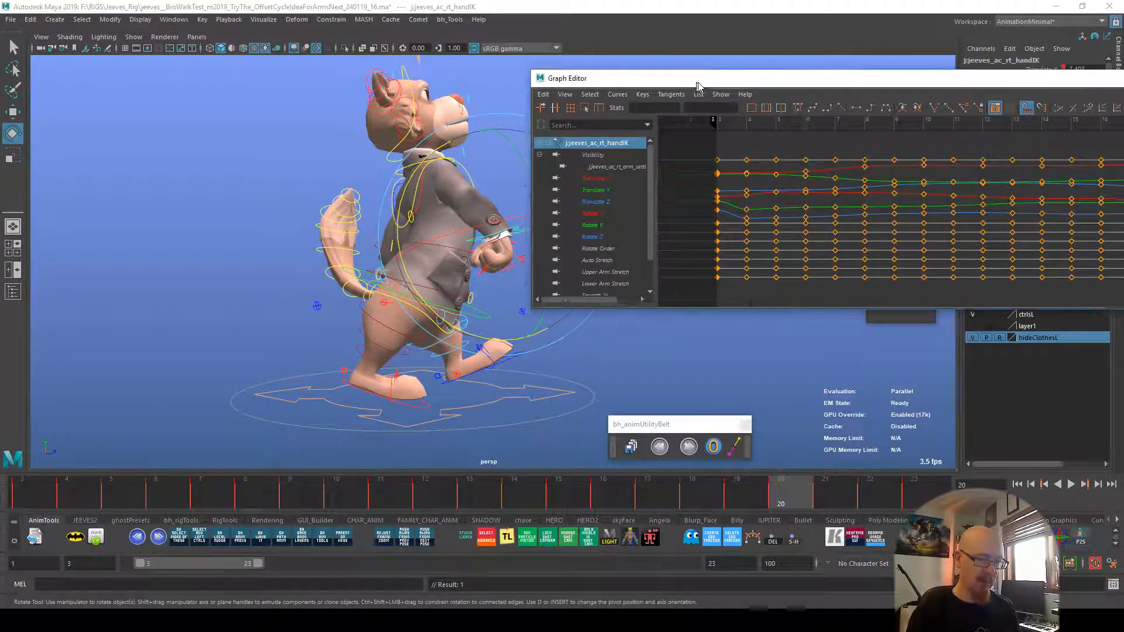
Step: Refine the right hand IK control's rotation at frames 19 and 20 from a three-quarter front view, checking it in playback
{"action": "left_click_drag", "start_coordinate": [696, 81], "coordinate": [802, 83]}
{"action": "left_click_drag", "start_coordinate": [755, 342], "coordinate": [594, 344], "text": "alt"}
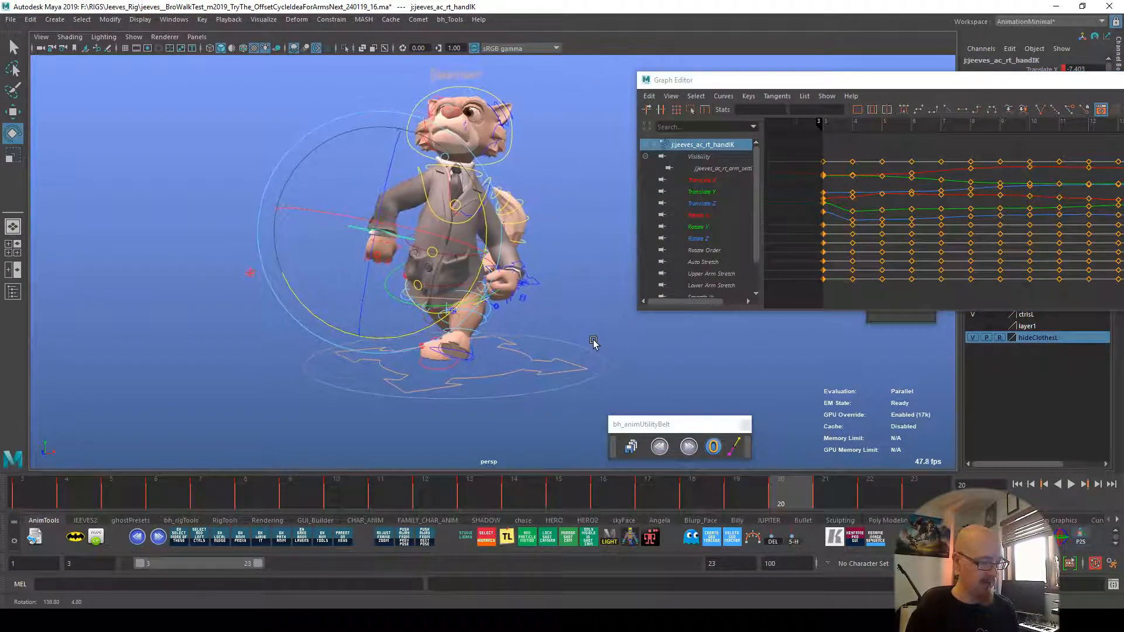
{"action": "key", "text": "alt+v"}
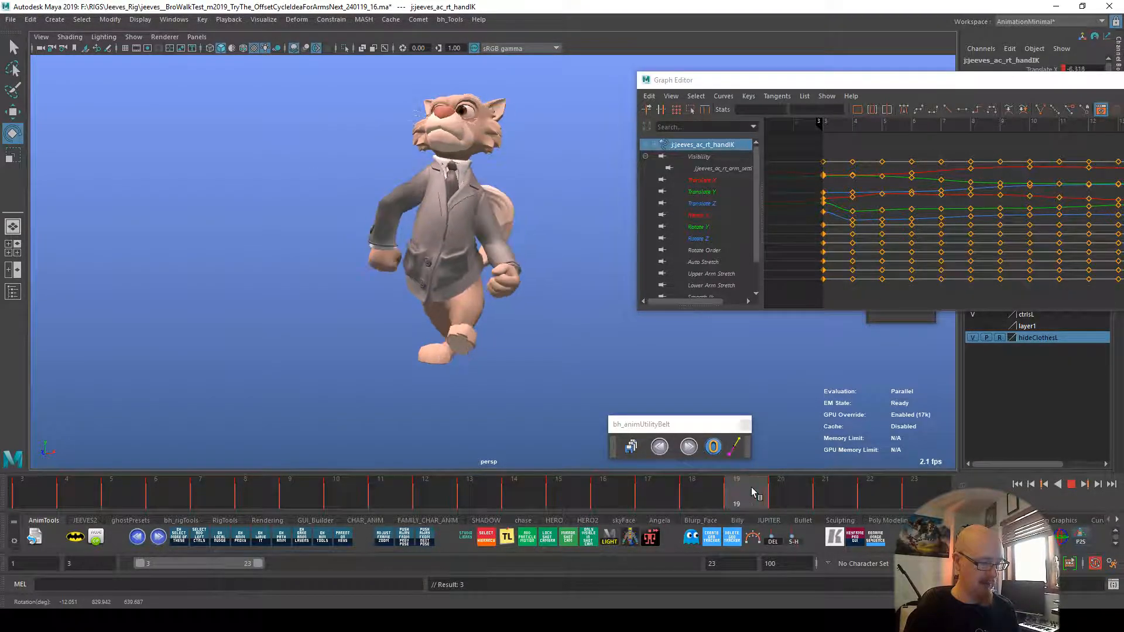
{"action": "left_click", "coordinate": [735, 489]}
{"action": "left_click_drag", "start_coordinate": [468, 268], "coordinate": [465, 280]}
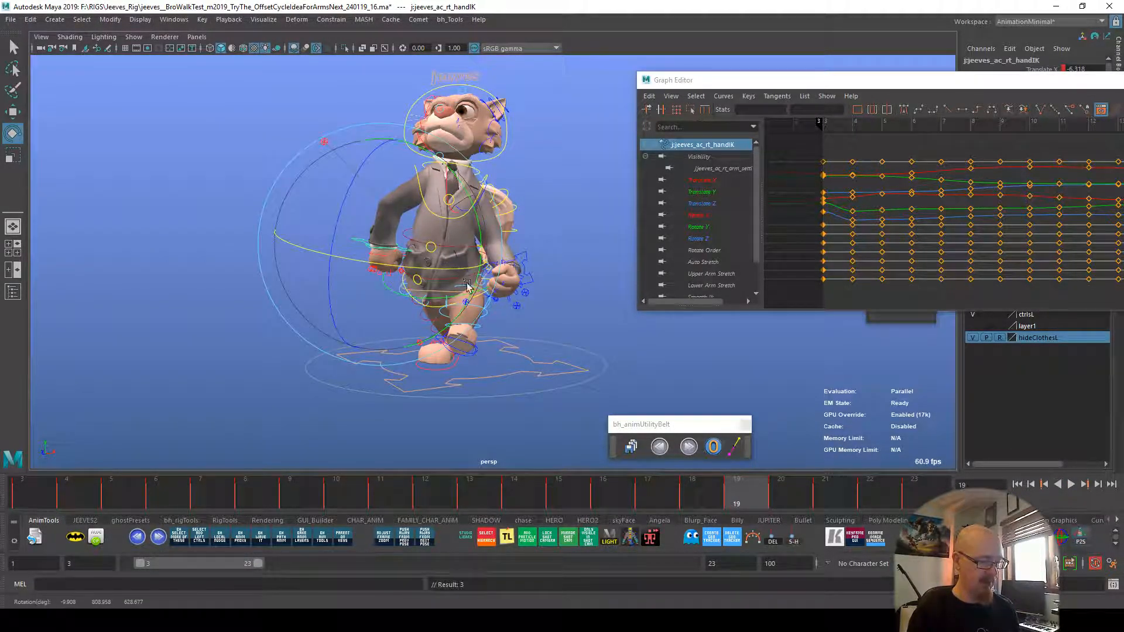
{"action": "left_click_drag", "start_coordinate": [744, 489], "coordinate": [771, 484]}
{"action": "key", "text": "alt+v"}
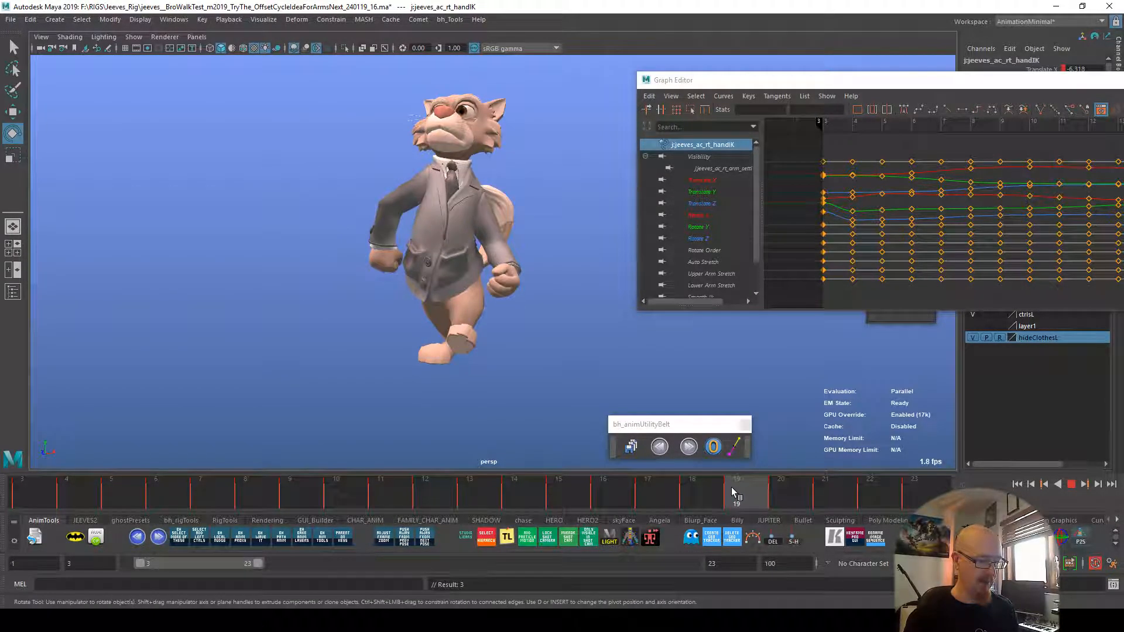
Step: Review the right hand in playback, deselect its control and save the scene as the next version, ending in 240119_17
{"action": "left_click", "coordinate": [776, 489]}
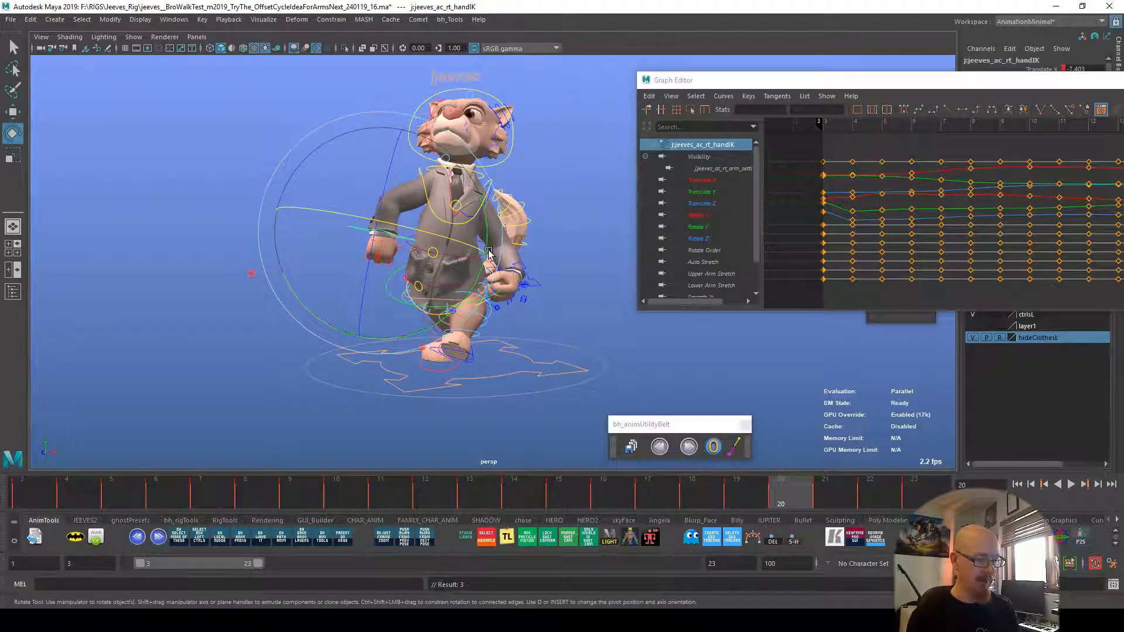
{"action": "key", "text": "alt+v"}
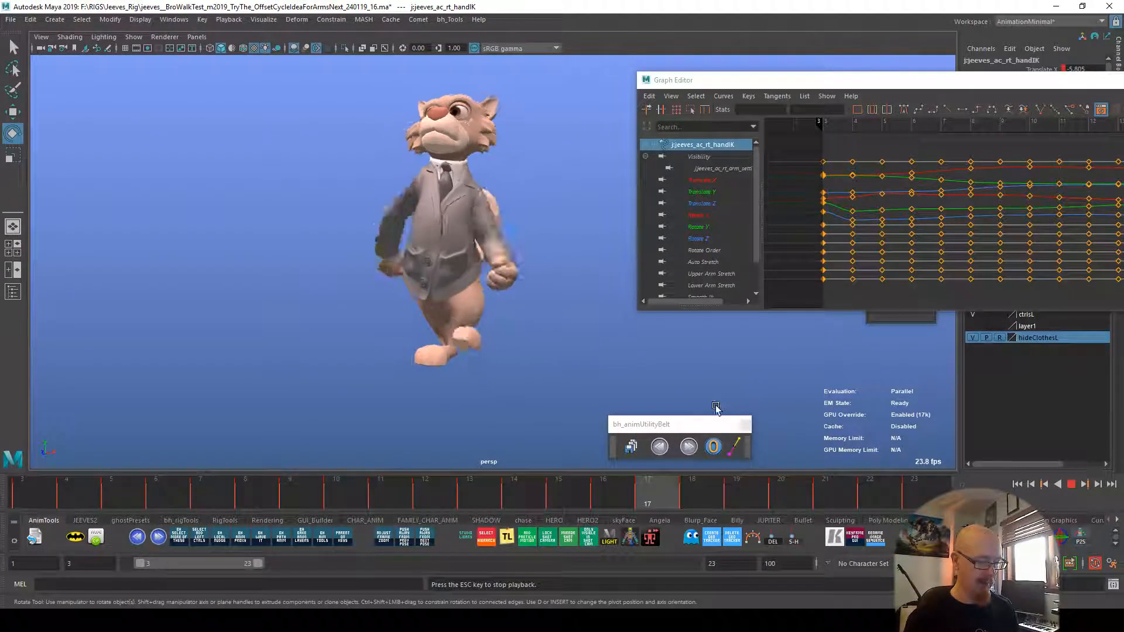
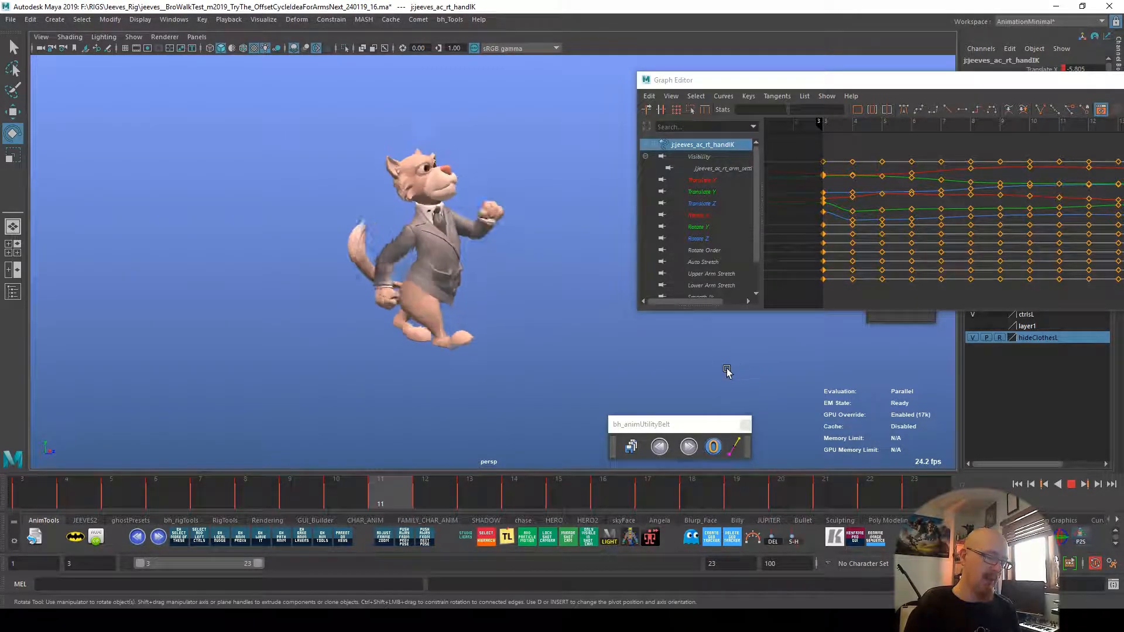
{"action": "left_click_drag", "start_coordinate": [808, 386], "coordinate": [855, 392], "text": "alt"}
{"action": "key", "text": "alt+v"}
{"action": "left_click", "coordinate": [747, 398]}
{"action": "left_click", "coordinate": [631, 446]}
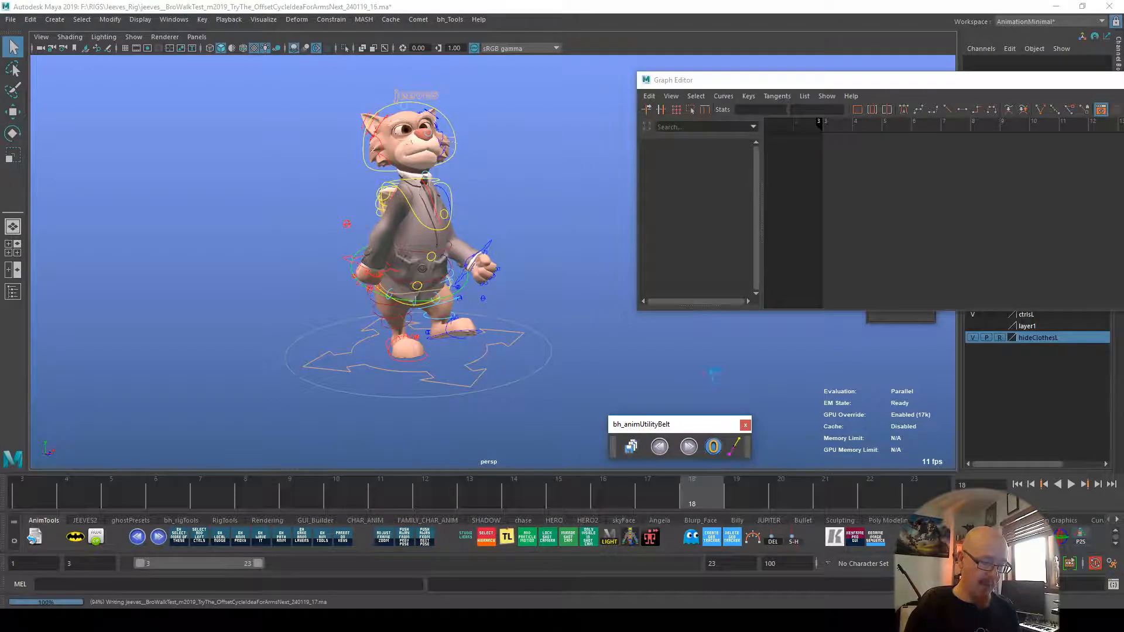
Step: Select the left hand IK control and play back the walk cycle to examine the left arm's swing from several angles
{"action": "left_click", "coordinate": [488, 239]}
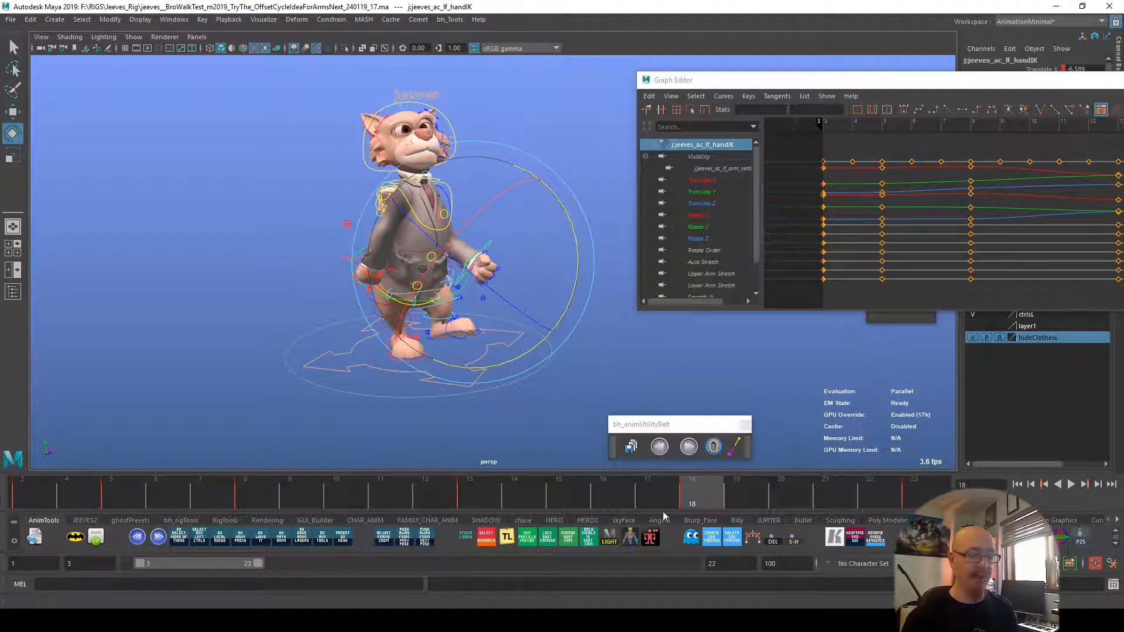
{"action": "left_click", "coordinate": [51, 486]}
{"action": "key", "text": "alt+v"}
{"action": "left_click_drag", "start_coordinate": [775, 391], "coordinate": [564, 366], "text": "alt"}
{"action": "right_click_drag", "start_coordinate": [565, 367], "coordinate": [856, 383], "text": "alt"}
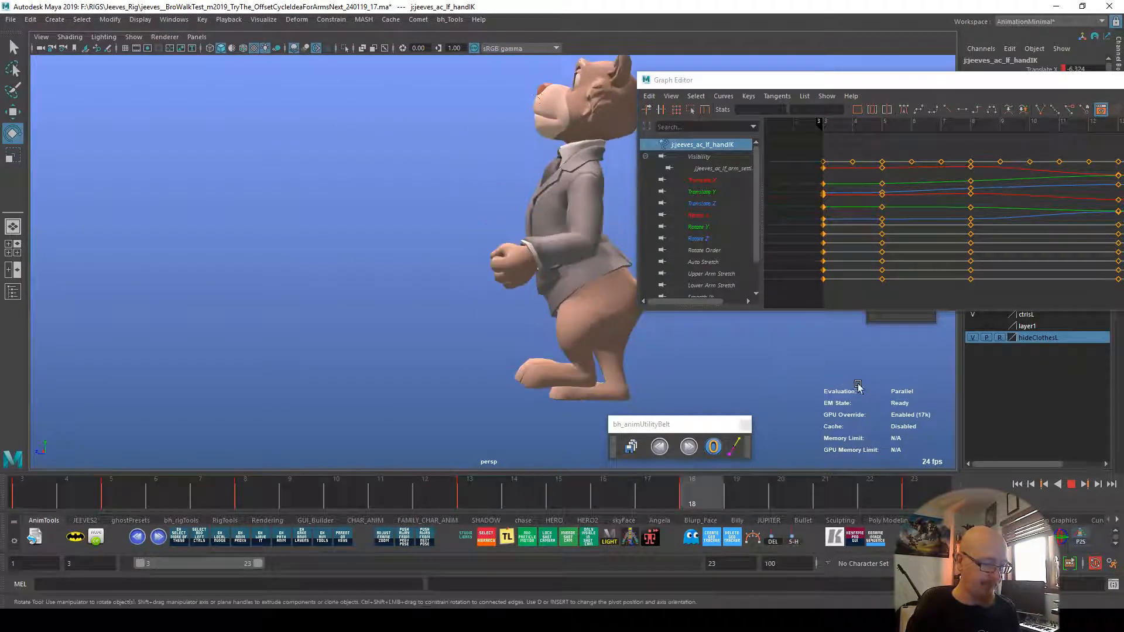
{"action": "key", "text": "alt+v"}
{"action": "left_click_drag", "start_coordinate": [715, 388], "coordinate": [878, 394], "text": "alt"}
{"action": "middle_click_drag", "start_coordinate": [818, 391], "coordinate": [823, 427], "text": "alt"}
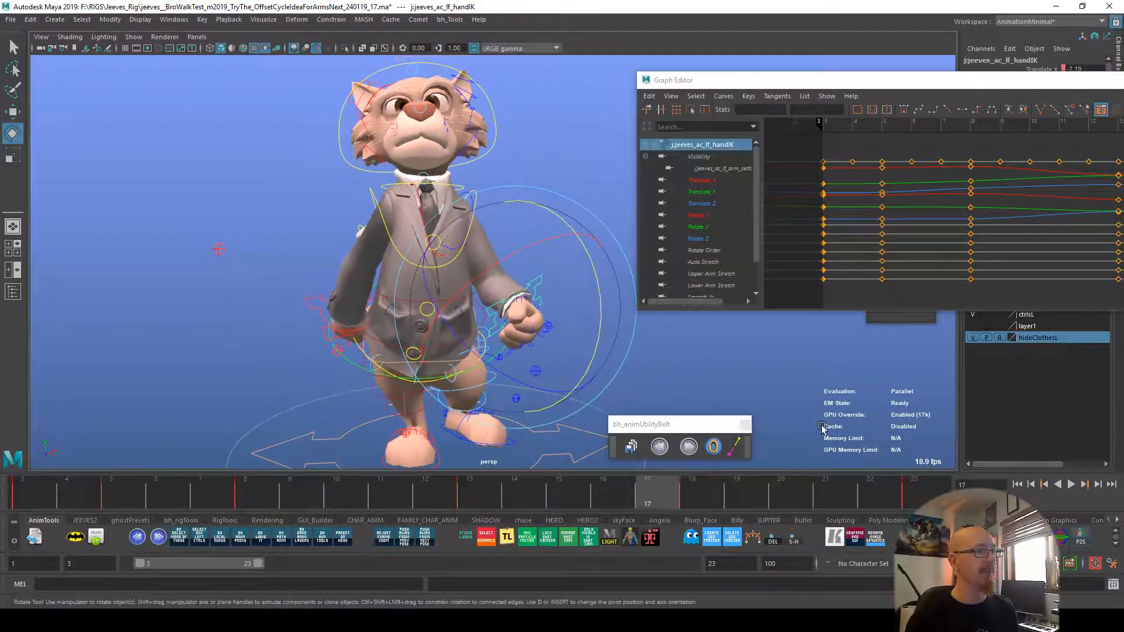
Step: Rotate the left hand IK control at frame 13, comparing the wrist with the opposite arm's pose at frame 3
{"action": "left_click", "coordinate": [26, 506]}
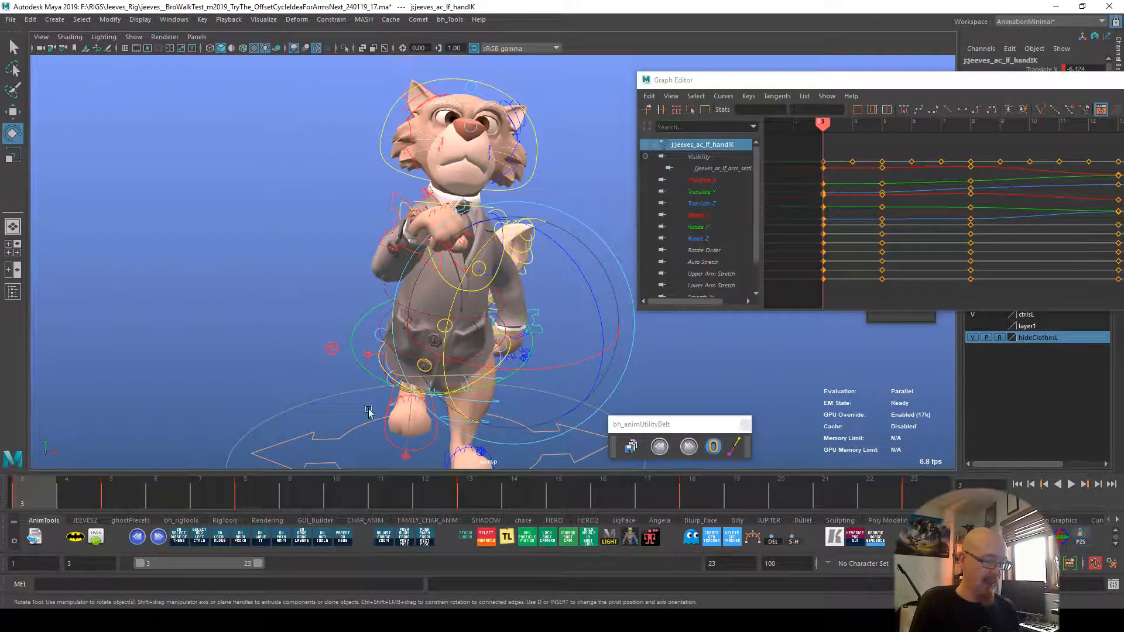
{"action": "left_click_drag", "start_coordinate": [735, 376], "coordinate": [702, 365], "text": "alt"}
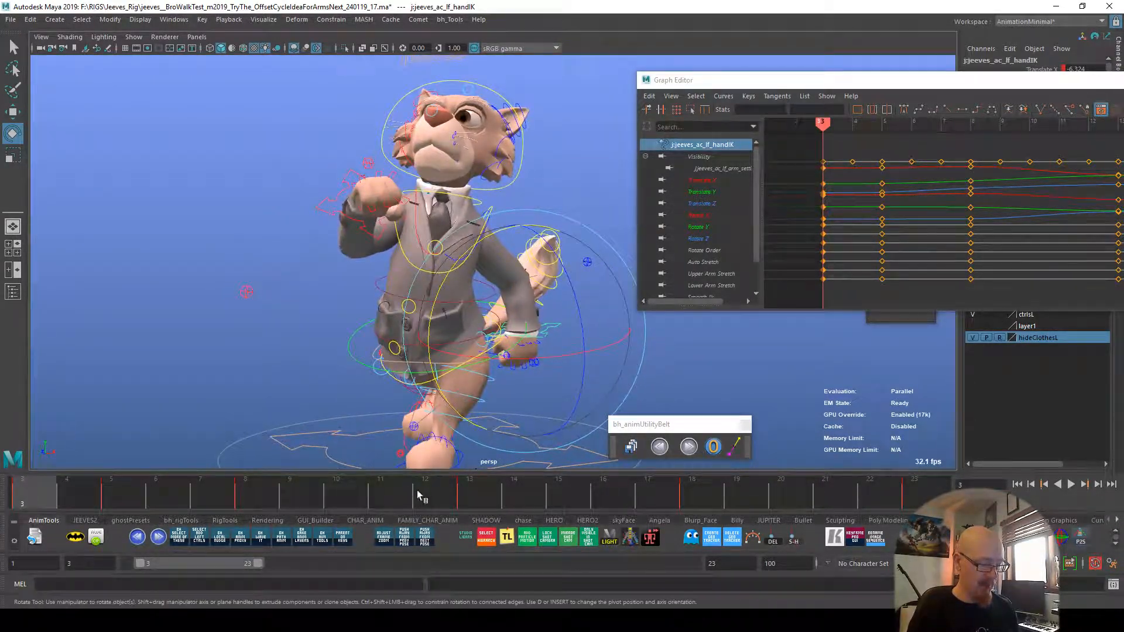
{"action": "left_click_drag", "start_coordinate": [416, 492], "coordinate": [489, 497]}
{"action": "mouse_move", "coordinate": [603, 381]}
{"action": "left_mouse_down", "text": "alt"}
{"action": "mouse_move", "coordinate": [635, 395]}
{"action": "mouse_move", "coordinate": [619, 390]}
{"action": "left_mouse_up", "text": "alt"}
{"action": "left_click_drag", "start_coordinate": [517, 289], "coordinate": [548, 257]}
{"action": "left_click", "coordinate": [32, 507]}
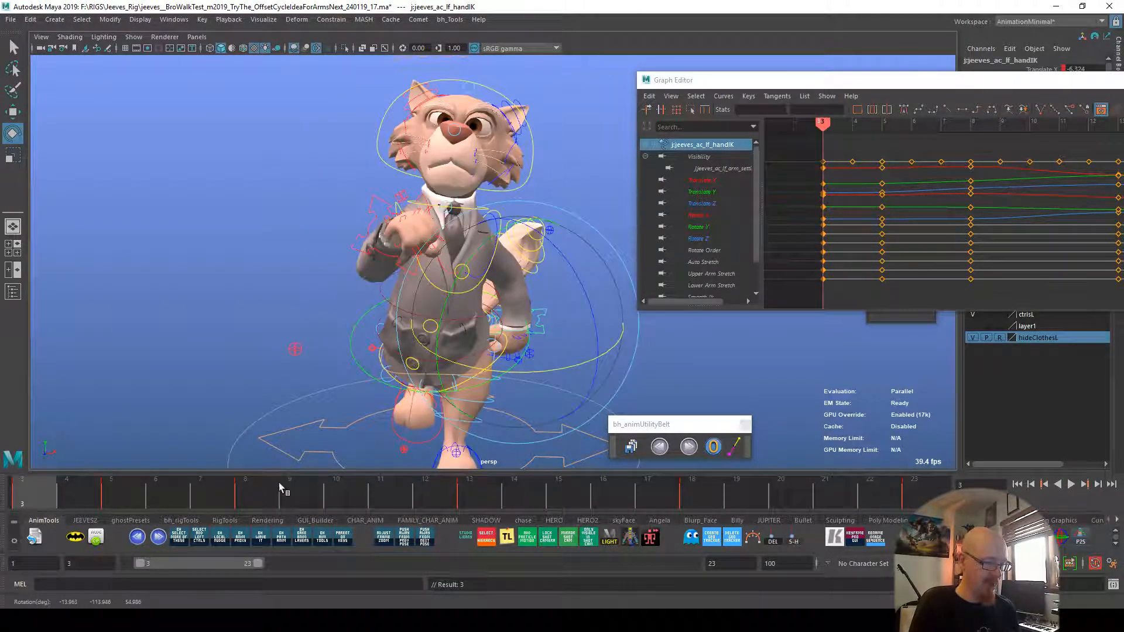
{"action": "left_click_drag", "start_coordinate": [533, 419], "coordinate": [525, 412], "text": "alt"}
{"action": "left_click", "coordinate": [493, 499]}
{"action": "left_click_drag", "start_coordinate": [501, 287], "coordinate": [510, 284]}
Step: Examine the left hand's pose from the side, scrubbing frames 13 to 15 and back to frame 3
{"action": "left_click_drag", "start_coordinate": [571, 256], "coordinate": [486, 255], "text": "alt"}
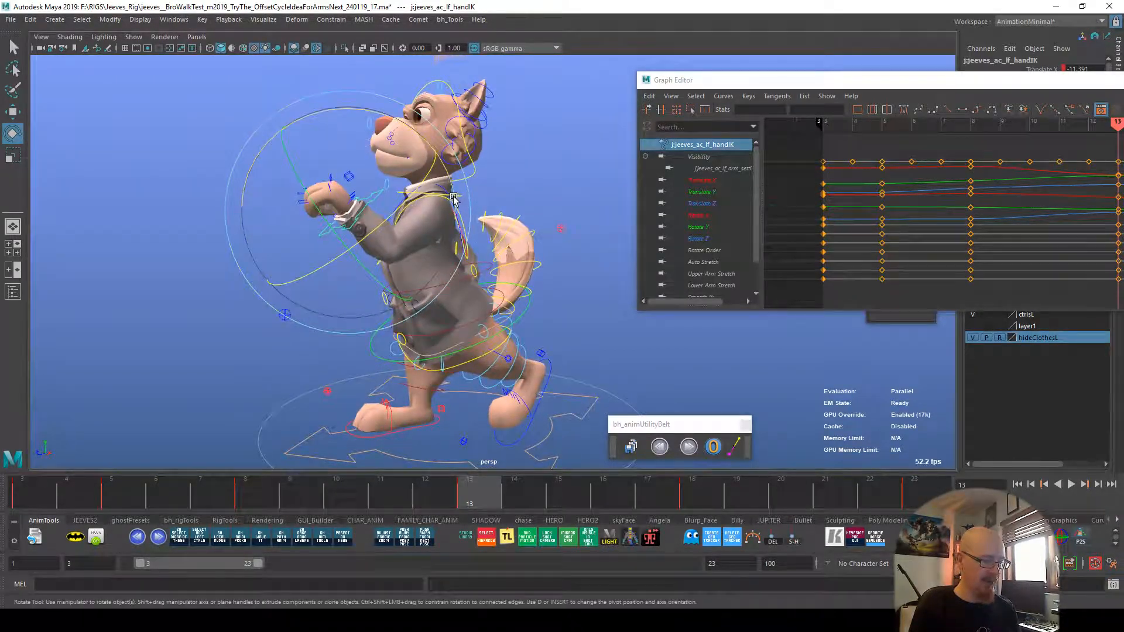
{"action": "left_click_drag", "start_coordinate": [454, 198], "coordinate": [577, 261], "text": "alt"}
{"action": "left_click", "coordinate": [577, 199]}
{"action": "left_click_drag", "start_coordinate": [498, 494], "coordinate": [560, 495]}
{"action": "left_click", "coordinate": [485, 486]}
{"action": "mouse_move", "coordinate": [484, 485]}
{"action": "left_mouse_down"}
{"action": "mouse_move", "coordinate": [37, 468]}
{"action": "mouse_move", "coordinate": [71, 462]}
{"action": "mouse_move", "coordinate": [186, 473]}
{"action": "mouse_move", "coordinate": [5, 494]}
{"action": "left_mouse_up"}
{"action": "left_click_drag", "start_coordinate": [519, 434], "coordinate": [560, 496], "text": "alt"}
Step: Try rotating the left hand IK control at frame 15 to turn the wrist for the backward swing
{"action": "left_click", "coordinate": [472, 492]}
{"action": "left_click_drag", "start_coordinate": [413, 320], "coordinate": [355, 234]}
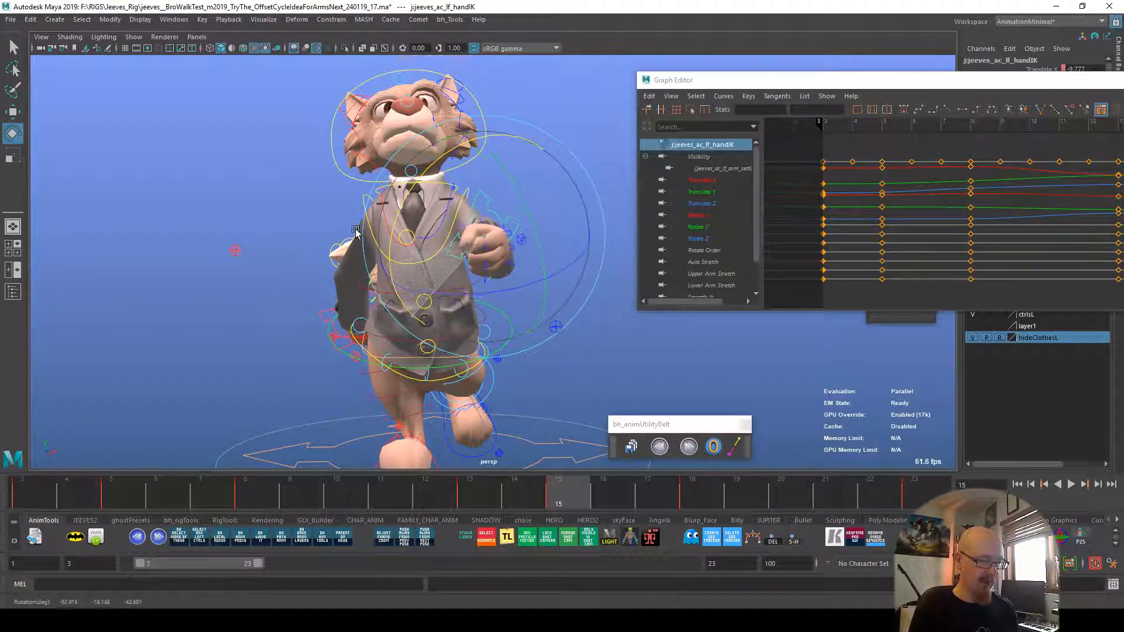
{"action": "left_click_drag", "start_coordinate": [531, 145], "coordinate": [562, 223]}
Step: Compare the opposing arm poses at frames 5 and 15, and the right hand's change between frames 4 and 5
{"action": "left_click", "coordinate": [123, 498]}
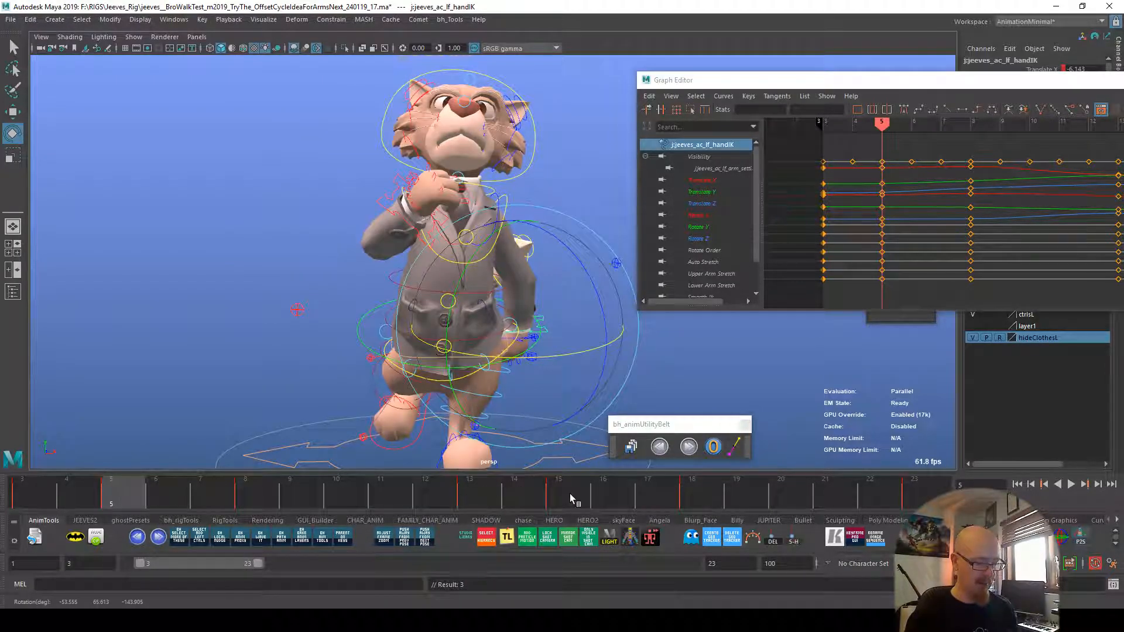
{"action": "left_click", "coordinate": [568, 495]}
{"action": "left_click", "coordinate": [135, 496]}
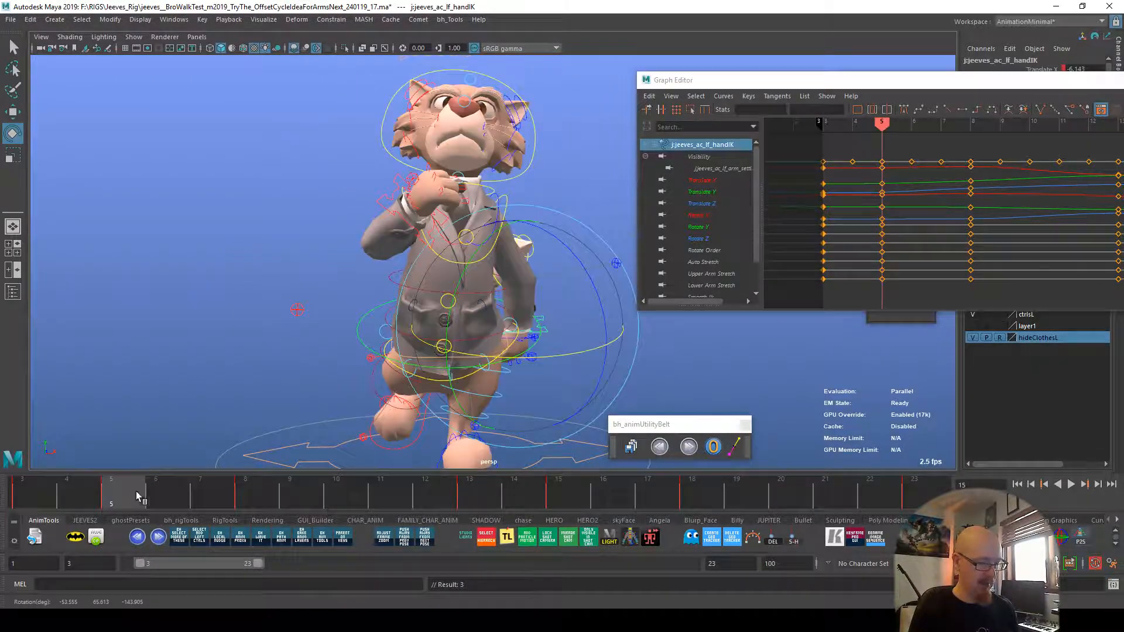
{"action": "left_click", "coordinate": [571, 496]}
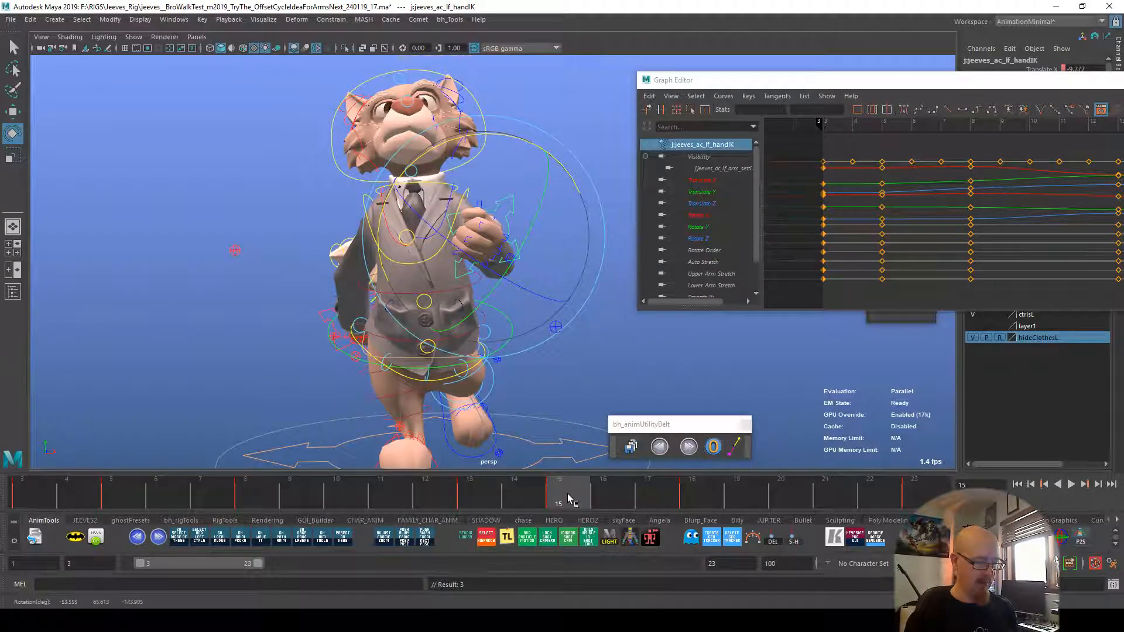
{"action": "left_click", "coordinate": [143, 497]}
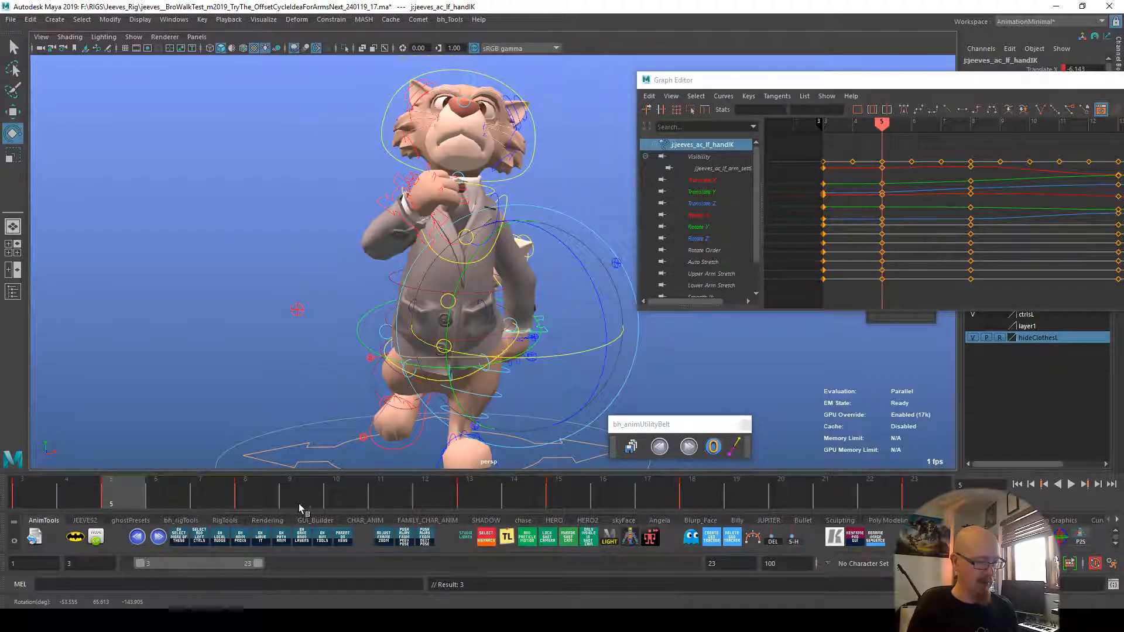
{"action": "left_click", "coordinate": [56, 495]}
{"action": "left_click", "coordinate": [122, 487]}
{"action": "left_click", "coordinate": [61, 496]}
{"action": "left_click", "coordinate": [136, 489]}
{"action": "left_click", "coordinate": [62, 495]}
{"action": "left_click", "coordinate": [131, 490]}
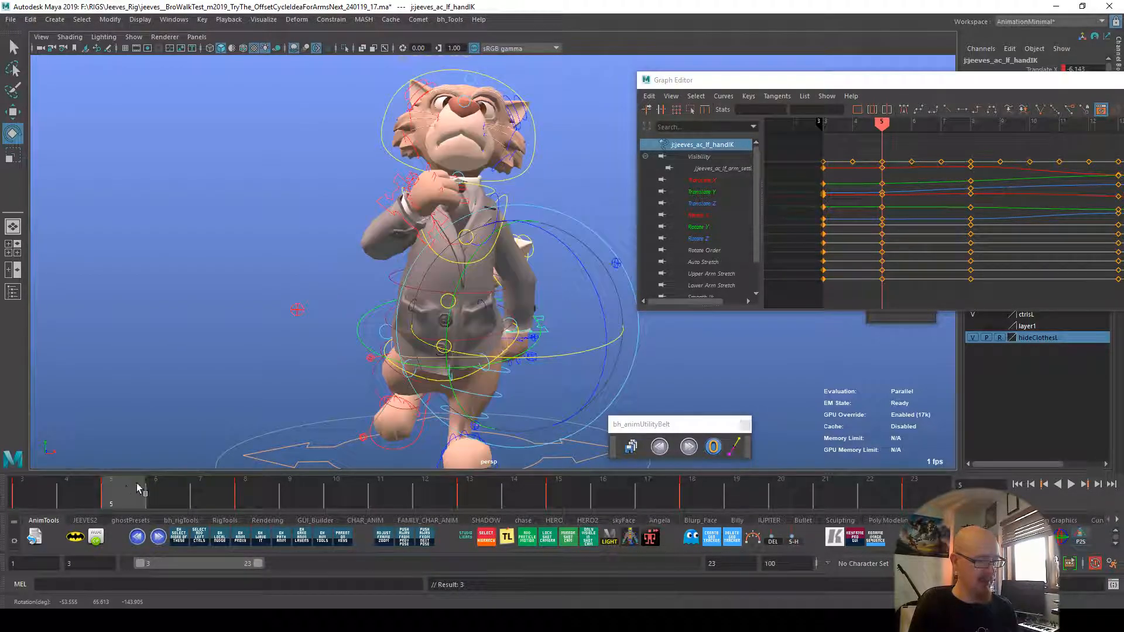
Step: Rotate the left hand IK control at frame 13 and copy its pose to frame 15
{"action": "left_click", "coordinate": [478, 493]}
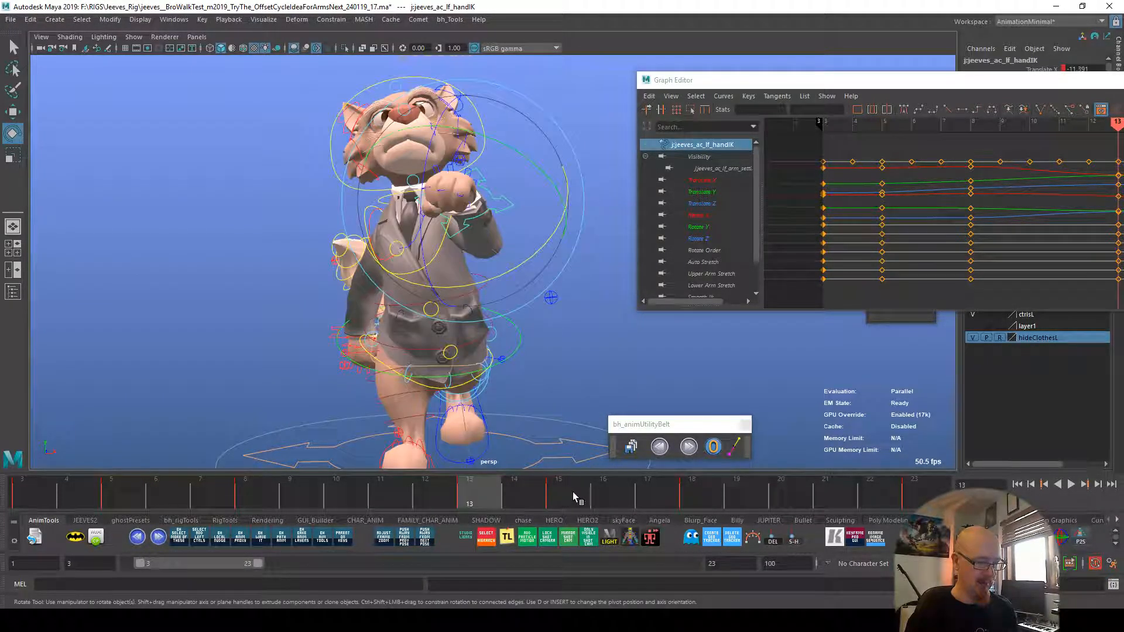
{"action": "left_click", "coordinate": [574, 492]}
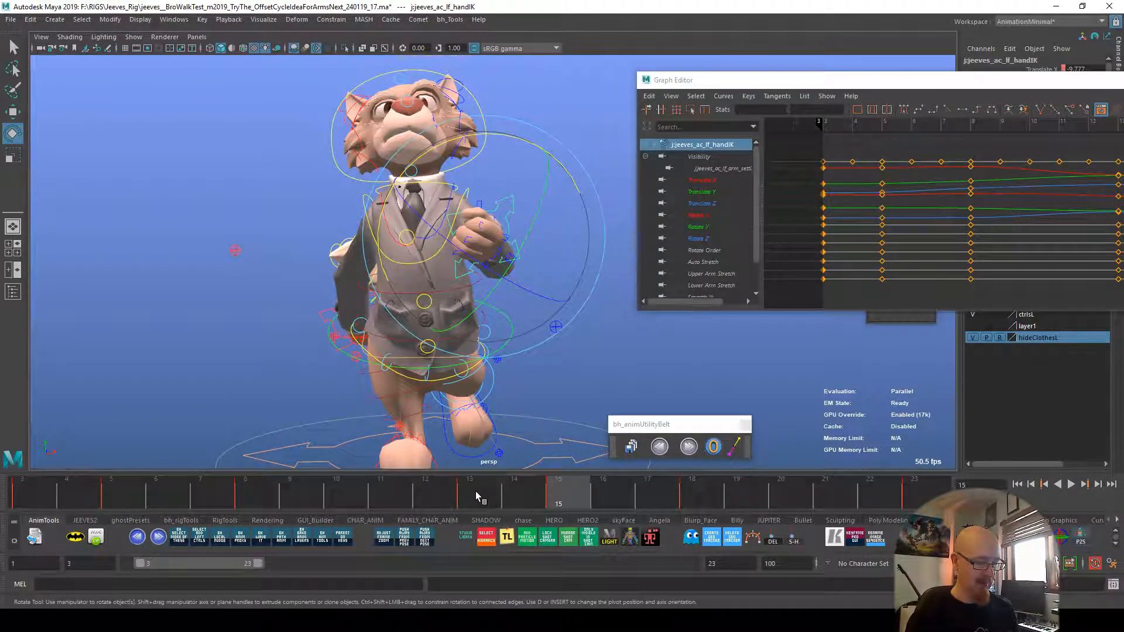
{"action": "left_click", "coordinate": [475, 491]}
{"action": "left_click", "coordinate": [564, 495]}
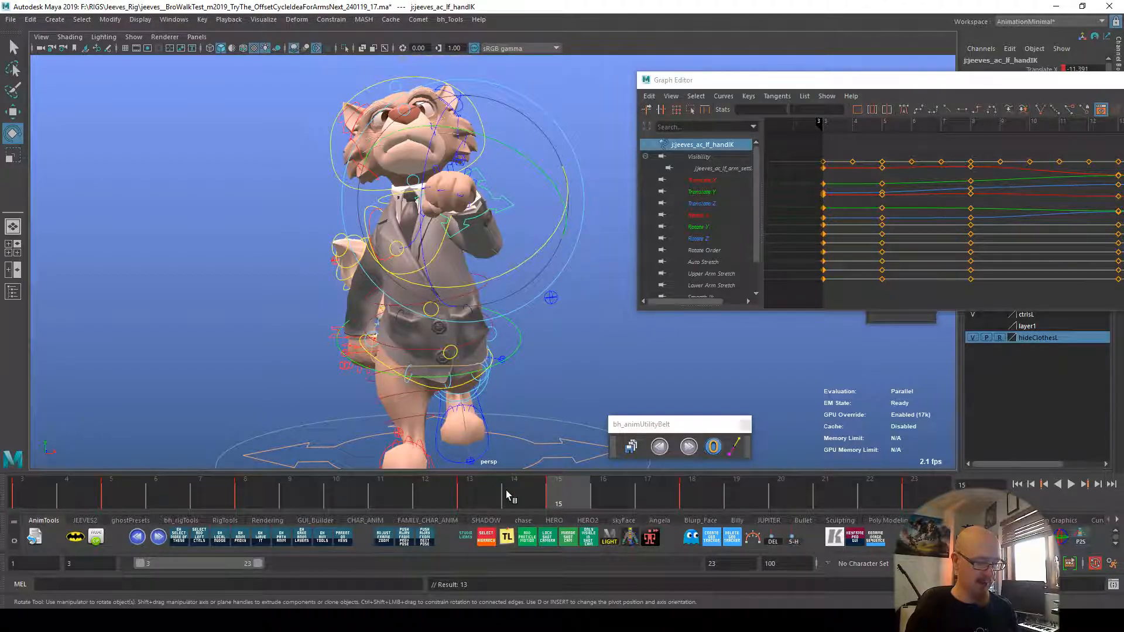
{"action": "left_click_drag", "start_coordinate": [512, 263], "coordinate": [469, 273]}
{"action": "left_click_drag", "start_coordinate": [479, 493], "coordinate": [558, 492]}
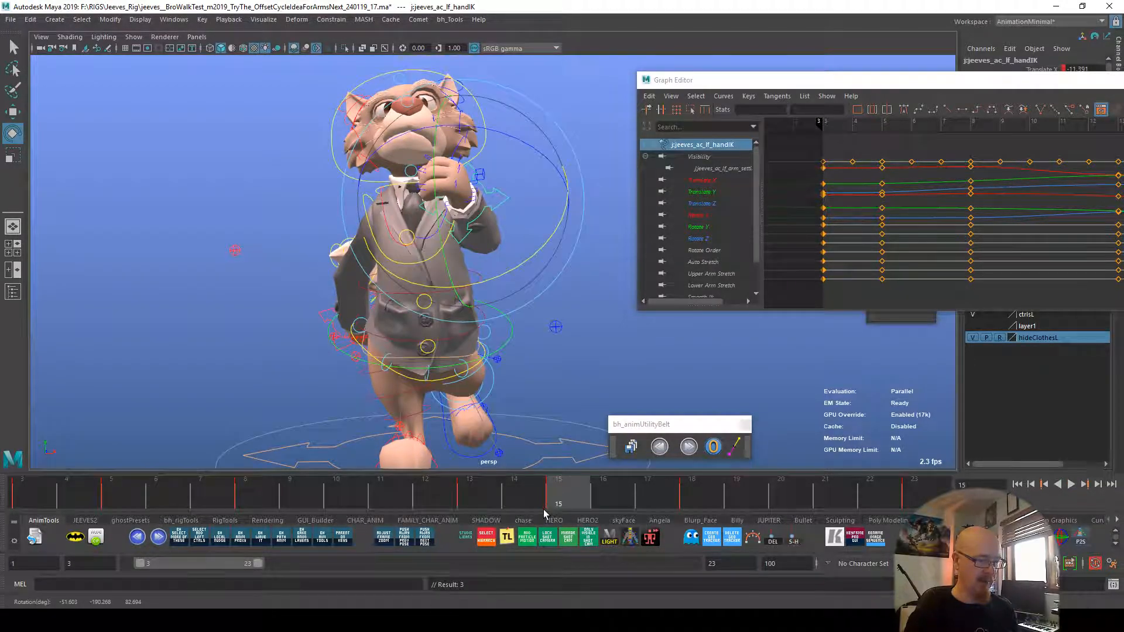
Step: Lower the left hand IK control's Translate Y and Translate Z keys slightly at frame 15
{"action": "left_click", "coordinate": [703, 193]}
{"action": "middle_click_drag", "start_coordinate": [973, 233], "coordinate": [765, 275], "text": "alt"}
{"action": "left_click_drag", "start_coordinate": [949, 186], "coordinate": [977, 226]}
{"action": "key", "text": "w"}
{"action": "middle_click_drag", "start_coordinate": [978, 225], "coordinate": [976, 235]}
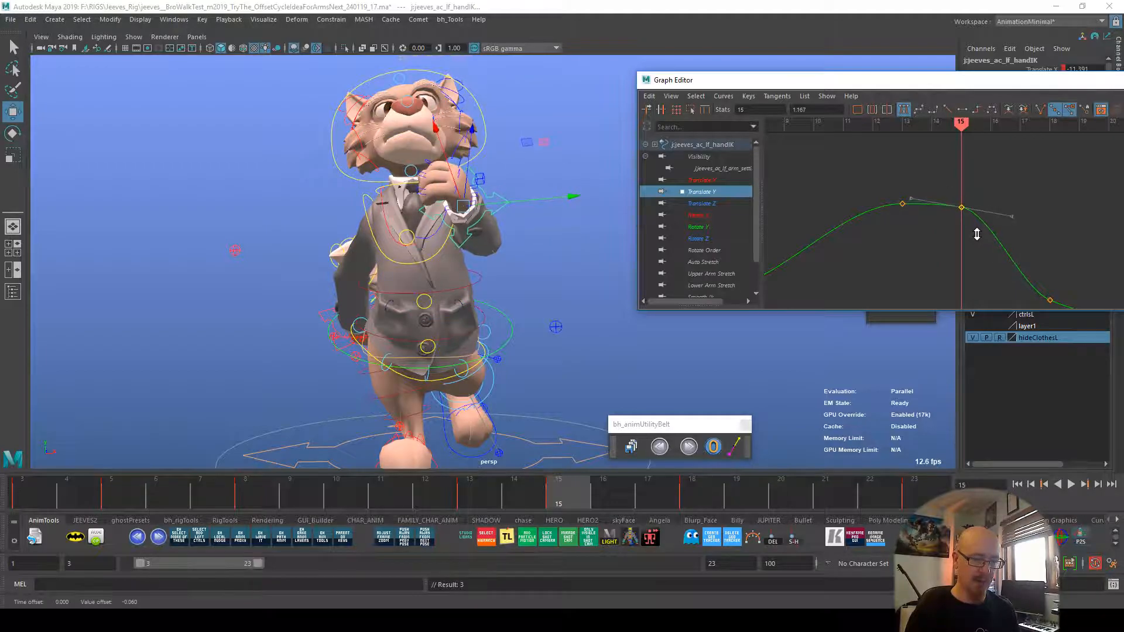
{"action": "left_click", "coordinate": [729, 203]}
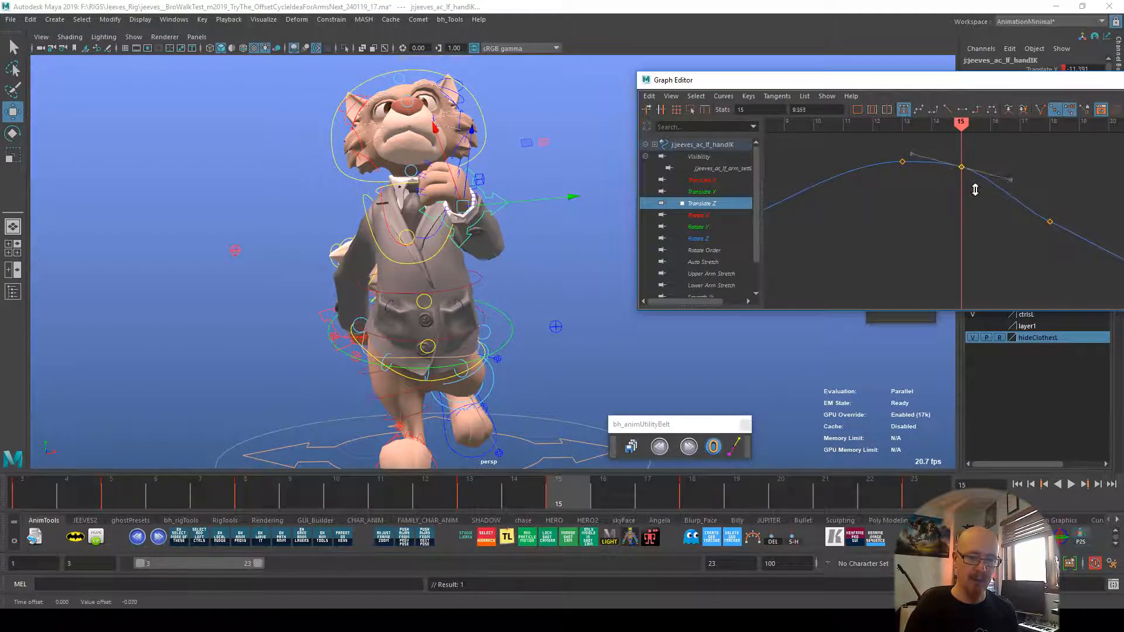
Step: Lower the left hand IK control's Translate X key at frame 15 to about -11.834 and play back the cycle
{"action": "left_click", "coordinate": [702, 181]}
{"action": "left_click_drag", "start_coordinate": [949, 267], "coordinate": [973, 283]}
{"action": "middle_click_drag", "start_coordinate": [973, 283], "coordinate": [954, 303]}
{"action": "key", "text": "alt+v"}
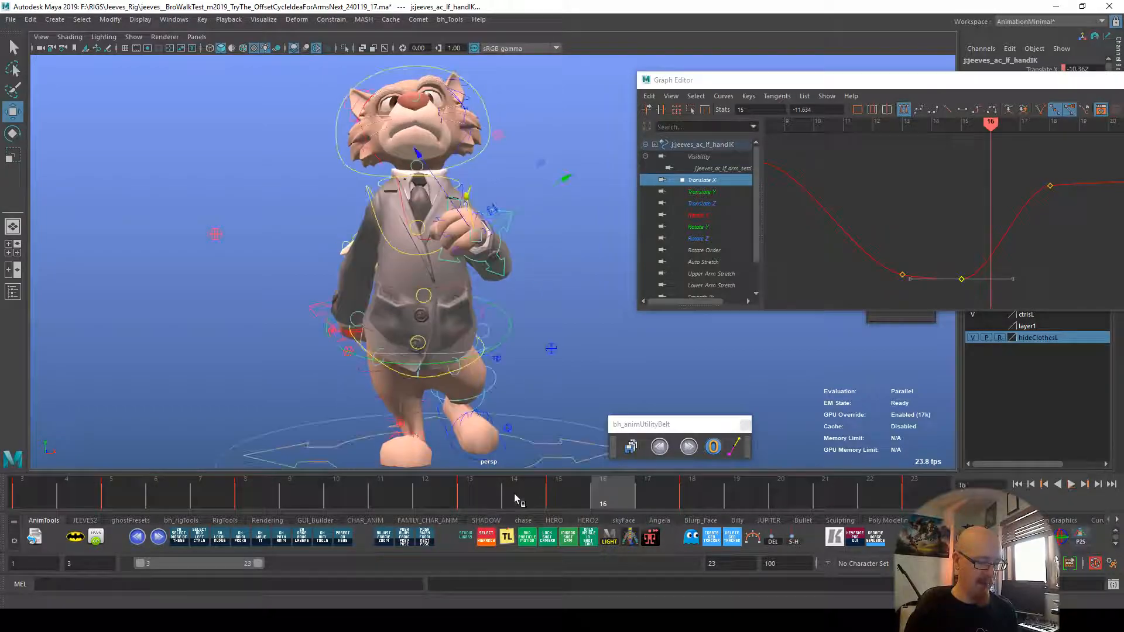
Step: Scrub between frames 13 and 15 from several angles to examine the left hand's motion
{"action": "left_click", "coordinate": [497, 500]}
{"action": "mouse_move", "coordinate": [497, 500]}
{"action": "left_mouse_down"}
{"action": "mouse_move", "coordinate": [550, 504]}
{"action": "mouse_move", "coordinate": [483, 495]}
{"action": "left_mouse_up"}
{"action": "left_click_drag", "start_coordinate": [597, 419], "coordinate": [508, 427], "text": "alt"}
{"action": "mouse_move", "coordinate": [509, 501]}
{"action": "left_mouse_down"}
{"action": "mouse_move", "coordinate": [562, 503]}
{"action": "mouse_move", "coordinate": [476, 498]}
{"action": "mouse_move", "coordinate": [521, 501]}
{"action": "left_mouse_up"}
{"action": "left_click_drag", "start_coordinate": [562, 413], "coordinate": [525, 447], "text": "alt"}
{"action": "left_click_drag", "start_coordinate": [531, 505], "coordinate": [563, 505]}
{"action": "left_click_drag", "start_coordinate": [600, 386], "coordinate": [690, 396], "text": "alt"}
Step: Adjust the left hand IK control's rotation and scrub from frame 13 to 14 to check the wrist
{"action": "key", "text": "e"}
{"action": "left_click_drag", "start_coordinate": [331, 315], "coordinate": [349, 262]}
{"action": "left_click_drag", "start_coordinate": [492, 490], "coordinate": [518, 486]}
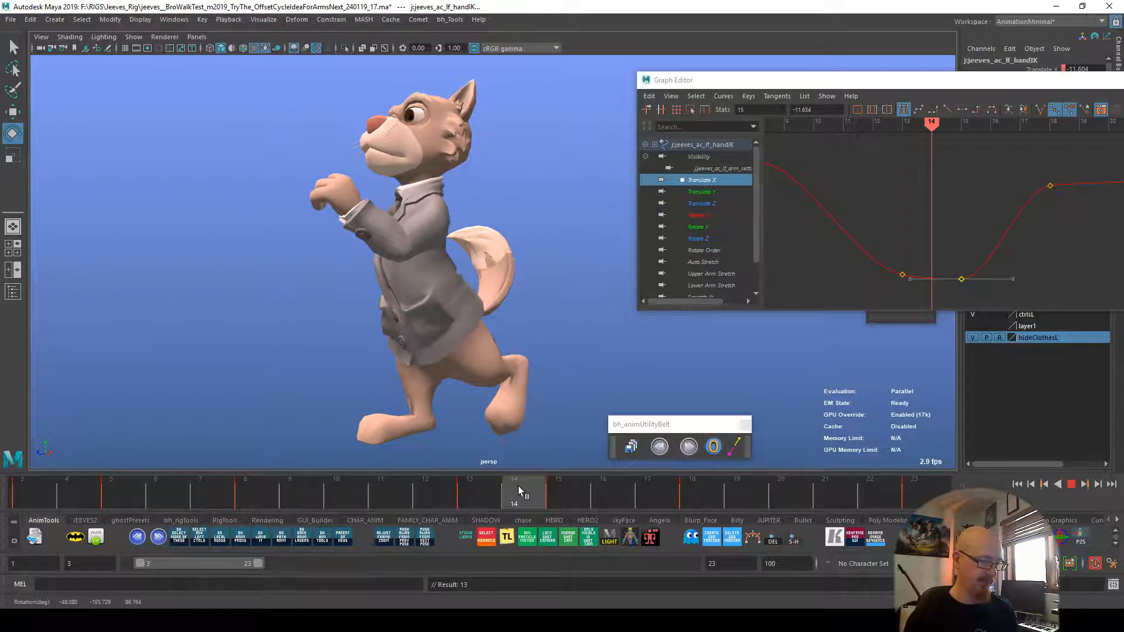
Step: Key the left hand IK control's adjusted pose at frames 13 and 14 and play back the cycle
{"action": "key", "text": "alt+v"}
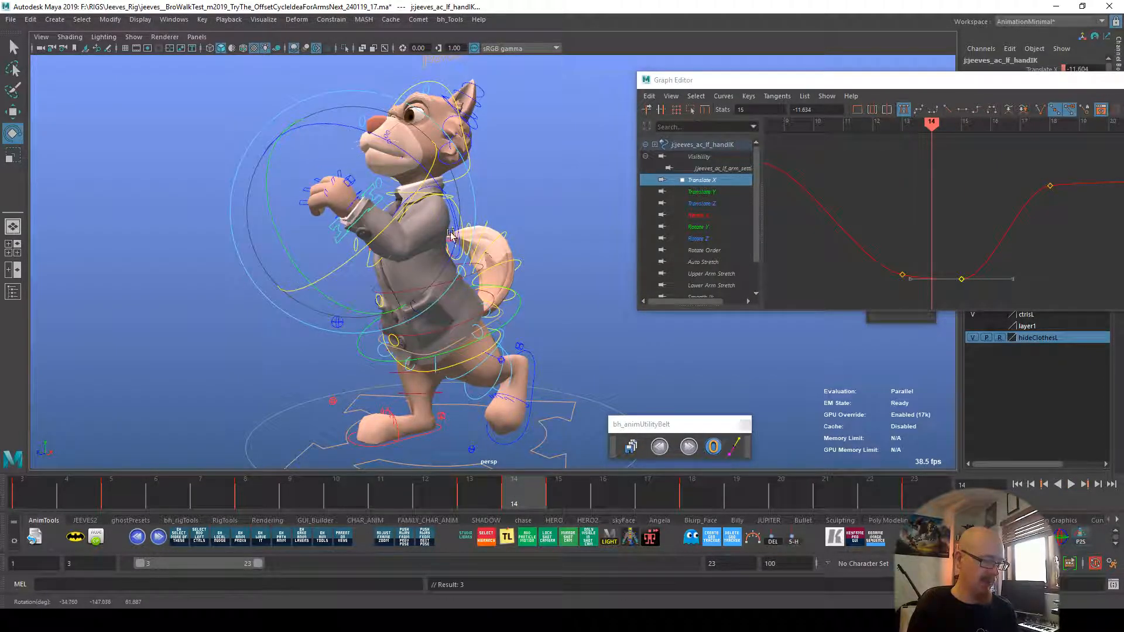
{"action": "mouse_move", "coordinate": [496, 499]}
{"action": "left_mouse_down"}
{"action": "mouse_move", "coordinate": [562, 493]}
{"action": "mouse_move", "coordinate": [493, 494]}
{"action": "left_mouse_up"}
{"action": "key", "text": "s"}
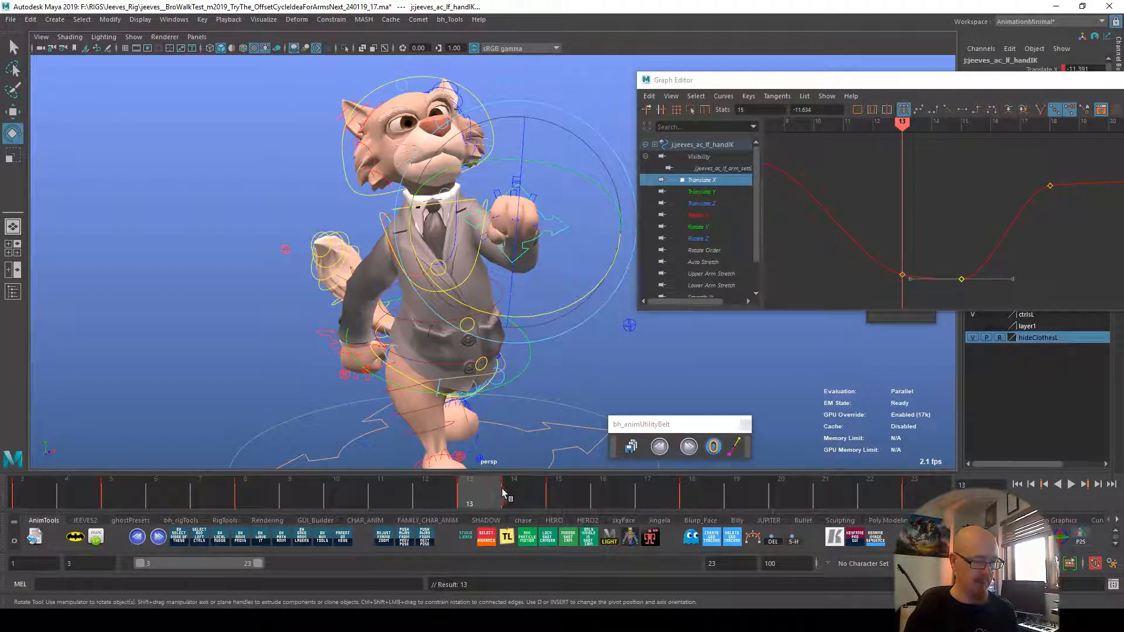
{"action": "left_click", "coordinate": [529, 493]}
{"action": "key", "text": "s"}
{"action": "left_click", "coordinate": [559, 499]}
{"action": "key", "text": "alt+v"}
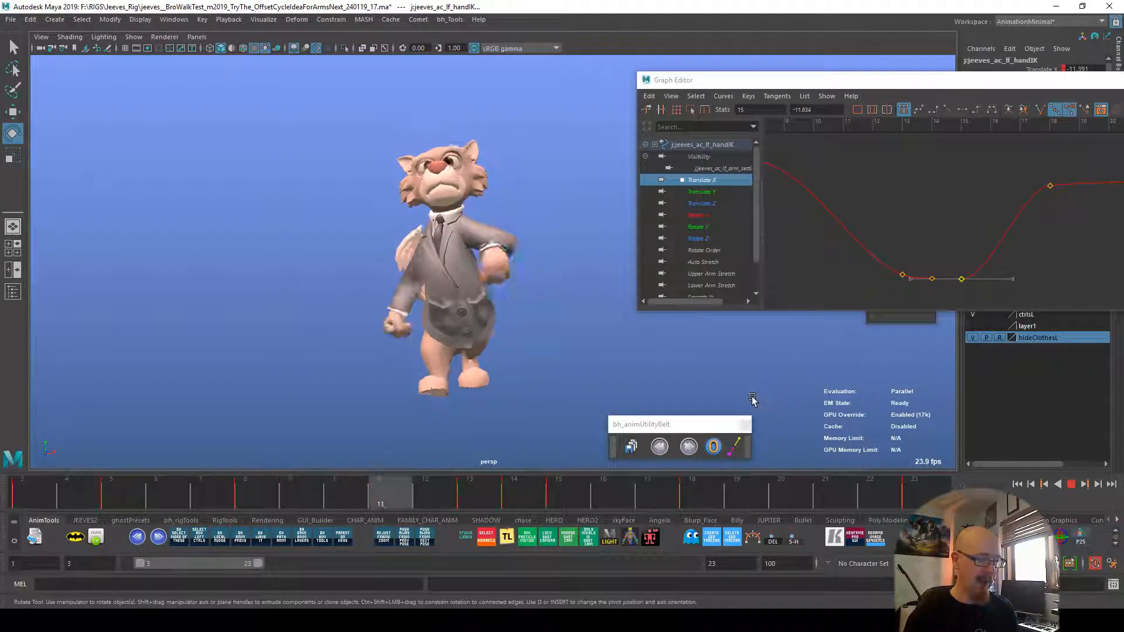
{"action": "key", "text": "alt+v"}
Step: Rotate and reposition the left hand IK control at frame 16, bringing Translate X to about -10.708
{"action": "left_click_drag", "start_coordinate": [470, 496], "coordinate": [627, 492]}
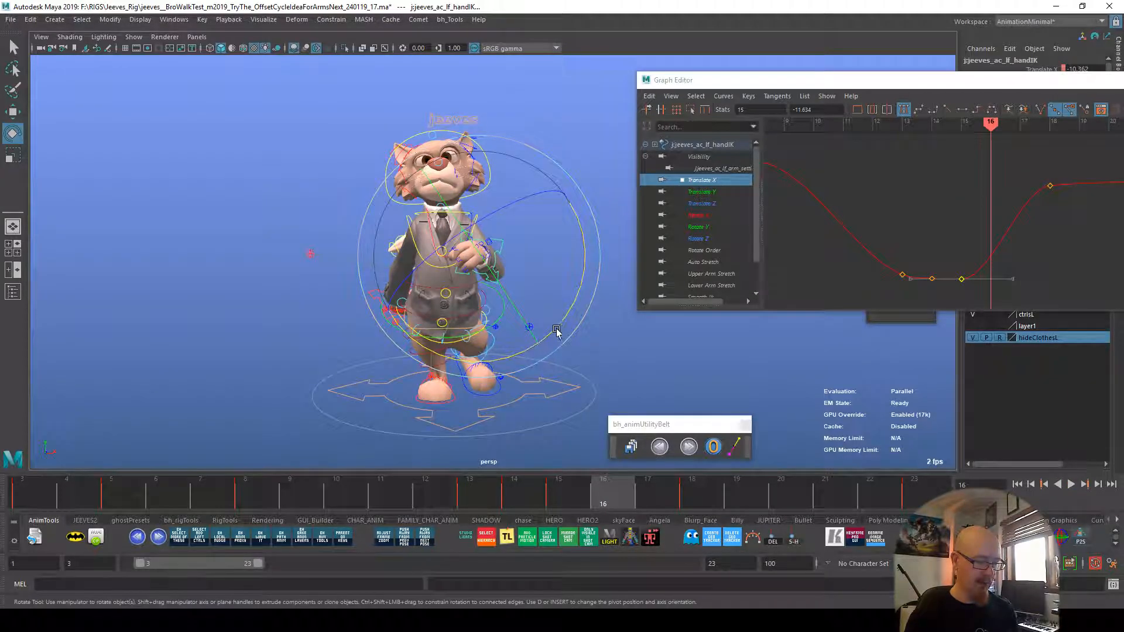
{"action": "left_click", "coordinate": [558, 495]}
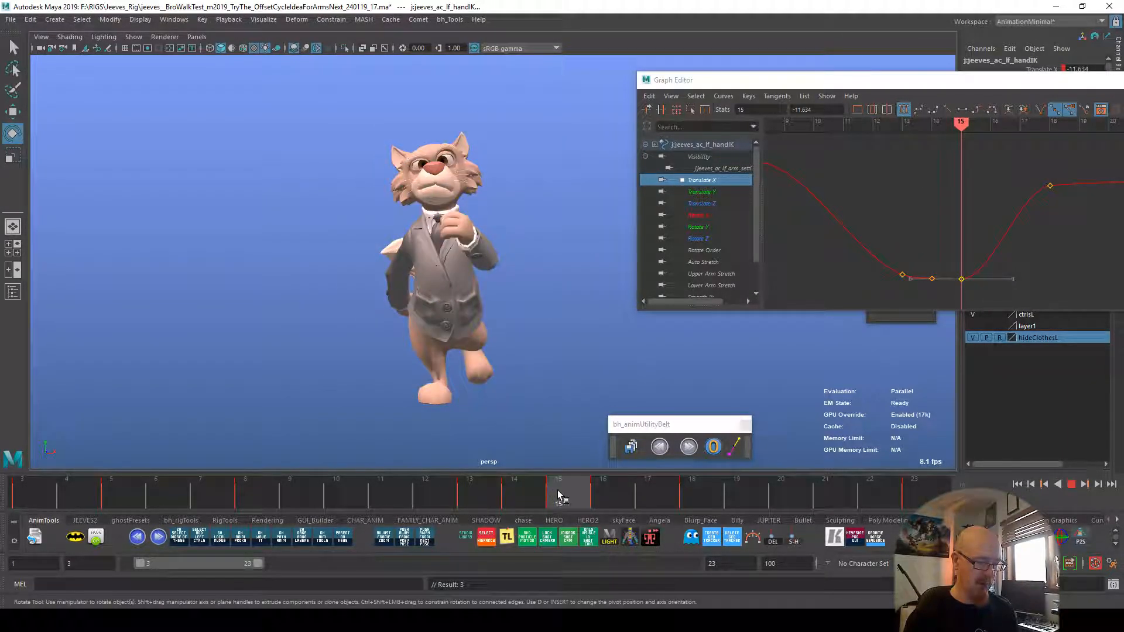
{"action": "mouse_move", "coordinate": [577, 495]}
{"action": "left_mouse_down"}
{"action": "mouse_move", "coordinate": [487, 492]}
{"action": "mouse_move", "coordinate": [599, 492]}
{"action": "left_mouse_up"}
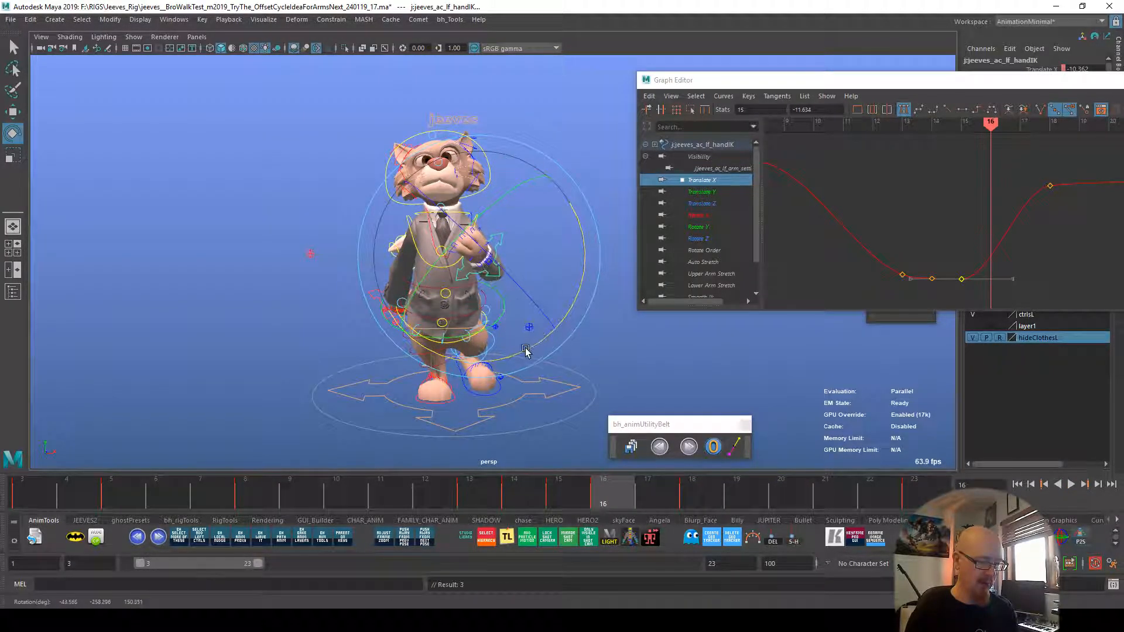
{"action": "key", "text": "w"}
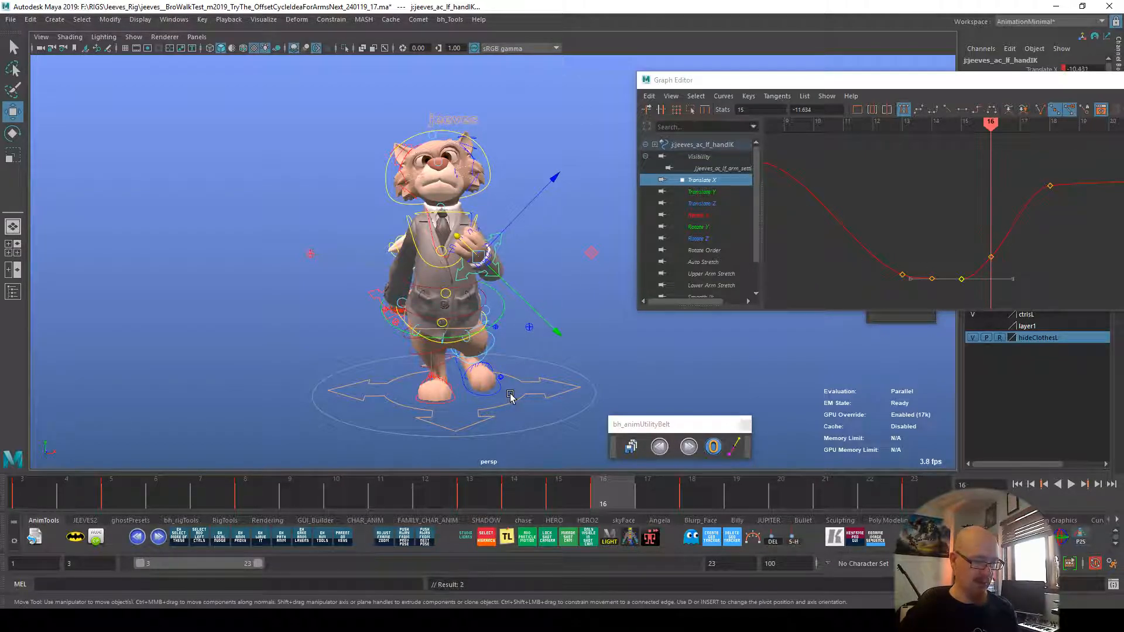
{"action": "left_click_drag", "start_coordinate": [619, 489], "coordinate": [658, 494]}
Step: Rotate the left hand IK control at frame 17, checking the wrist against the pose at frame 8
{"action": "key", "text": "e"}
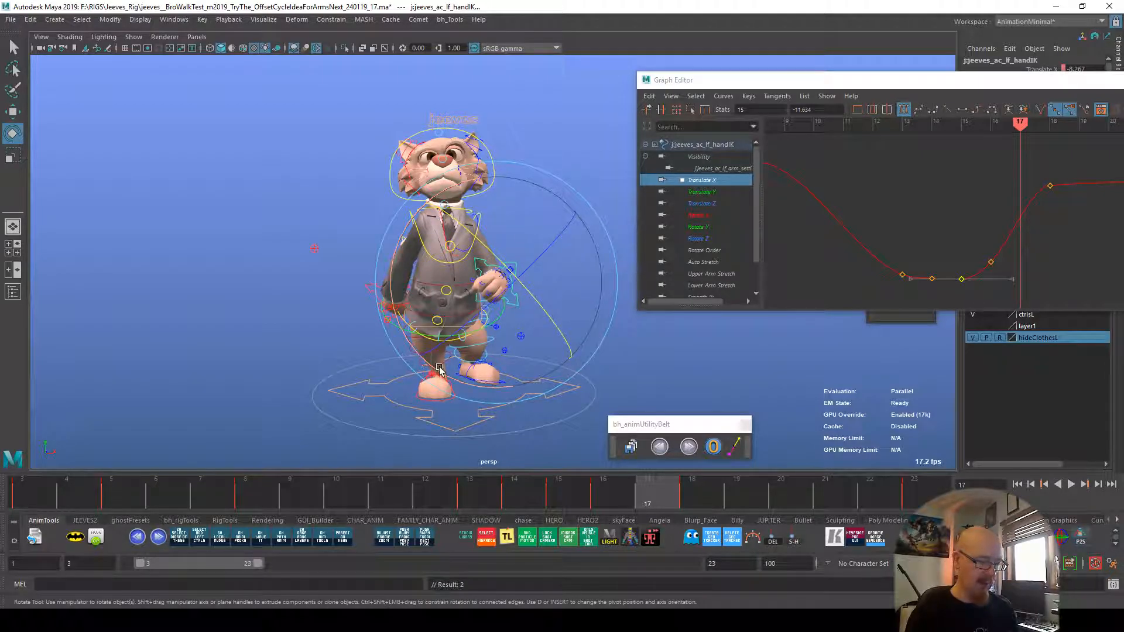
{"action": "key", "text": "alt+v"}
{"action": "left_click_drag", "start_coordinate": [210, 491], "coordinate": [240, 490]}
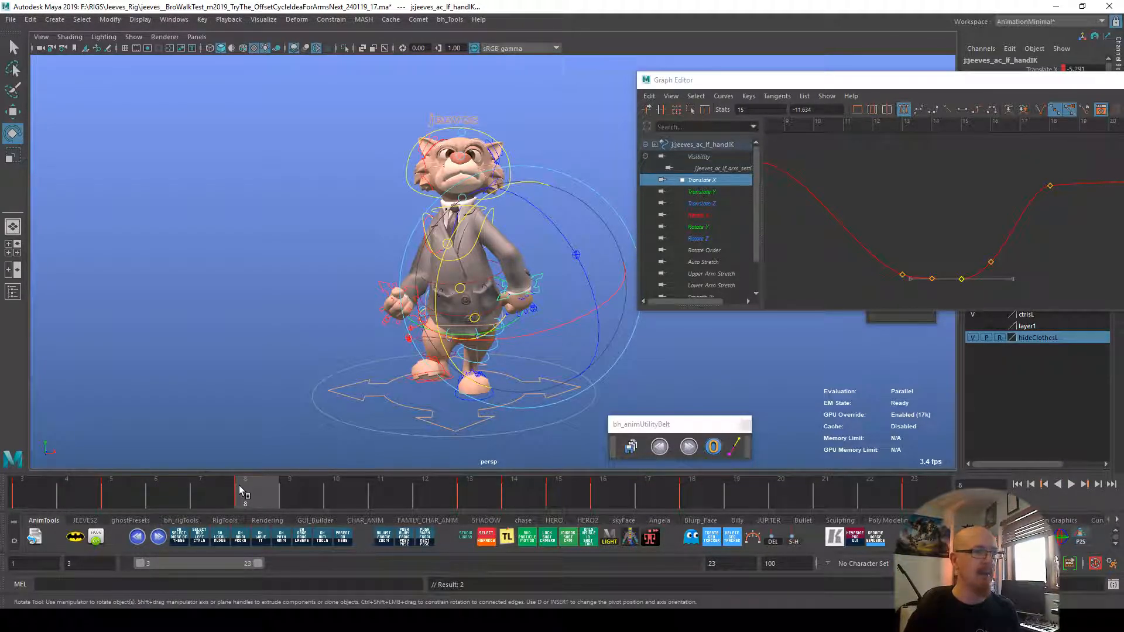
{"action": "left_click_drag", "start_coordinate": [560, 497], "coordinate": [656, 495]}
{"action": "left_click_drag", "start_coordinate": [437, 373], "coordinate": [368, 302]}
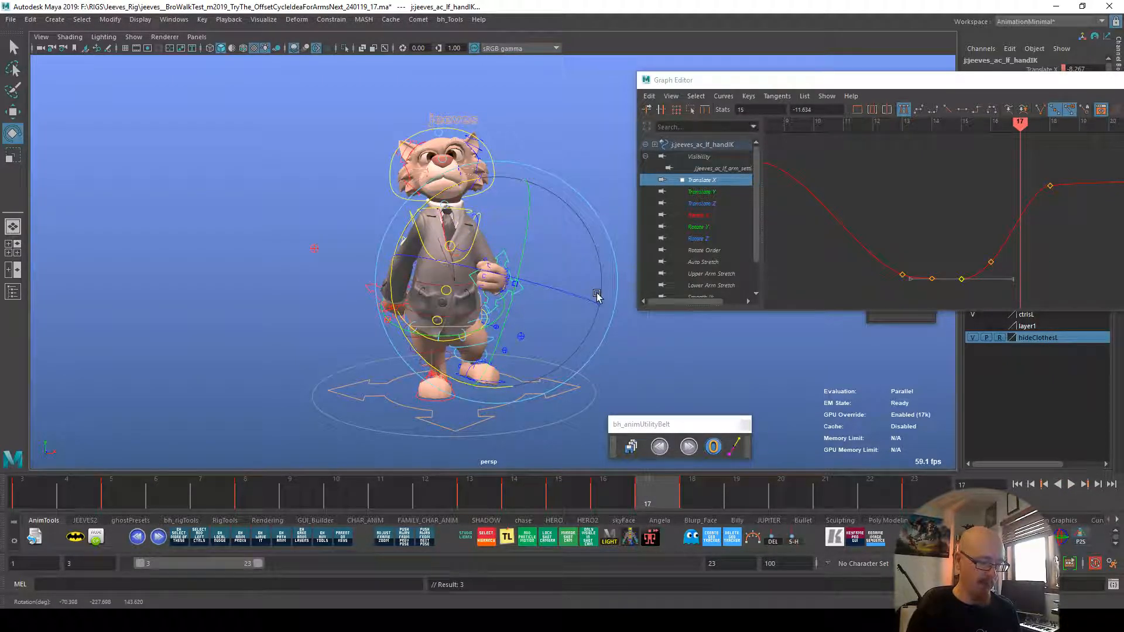
{"action": "left_click_drag", "start_coordinate": [578, 299], "coordinate": [569, 355]}
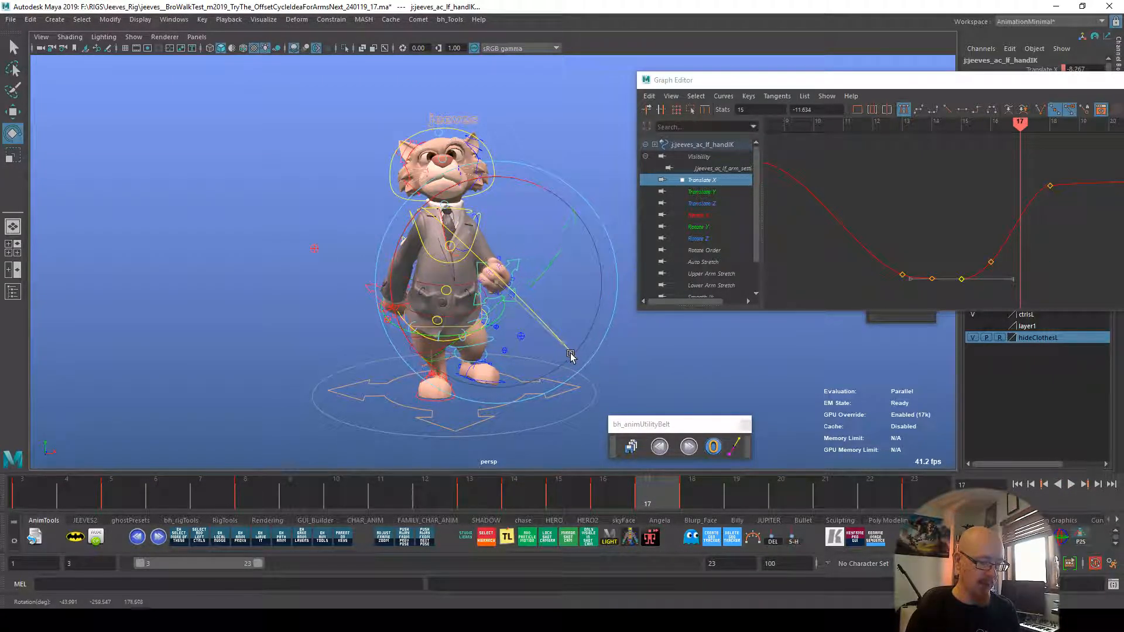
Step: Move the left hand IK control closer to the body at frame 17, bringing Translate X to about -9.1
{"action": "key", "text": "w"}
{"action": "left_click_drag", "start_coordinate": [492, 285], "coordinate": [450, 281]}
{"action": "left_click_drag", "start_coordinate": [602, 281], "coordinate": [594, 285]}
{"action": "left_click_drag", "start_coordinate": [623, 329], "coordinate": [632, 330], "text": "alt"}
{"action": "mouse_move", "coordinate": [643, 495]}
{"action": "left_mouse_down"}
{"action": "mouse_move", "coordinate": [556, 495]}
{"action": "mouse_move", "coordinate": [656, 489]}
{"action": "mouse_move", "coordinate": [609, 495]}
{"action": "mouse_move", "coordinate": [666, 508]}
{"action": "mouse_move", "coordinate": [610, 482]}
{"action": "mouse_move", "coordinate": [675, 508]}
{"action": "mouse_move", "coordinate": [579, 489]}
{"action": "mouse_move", "coordinate": [648, 507]}
{"action": "left_mouse_up"}
{"action": "right_click_drag", "start_coordinate": [644, 332], "coordinate": [759, 386], "text": "alt"}
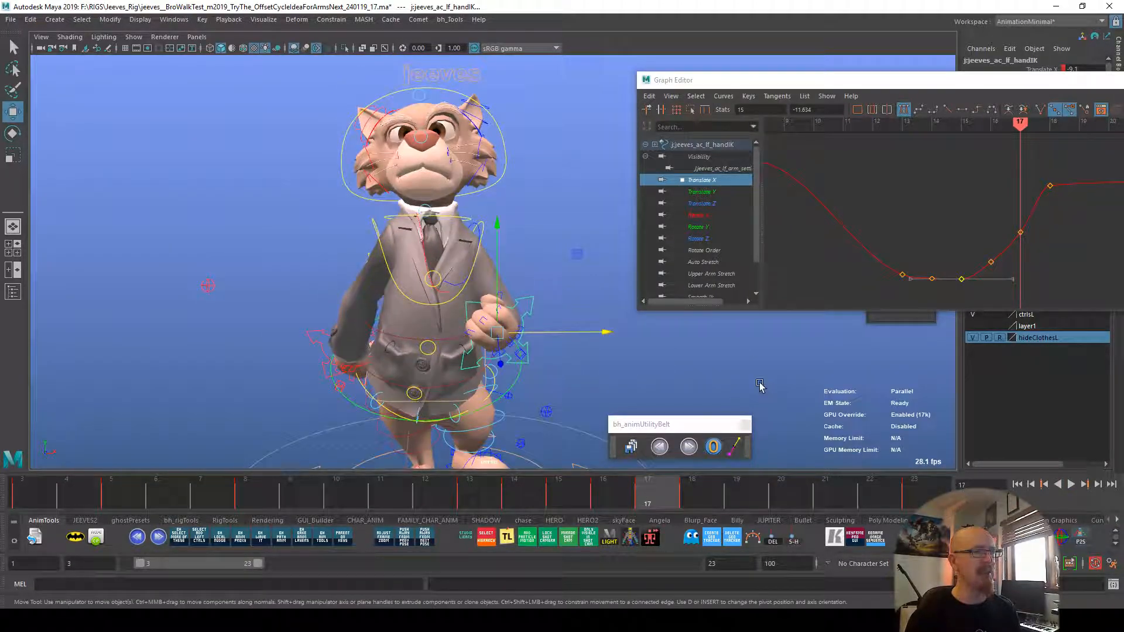
Step: Refine the left hand IK control's rotation at frame 16 and scrub through to frame 17
{"action": "mouse_move", "coordinate": [529, 487]}
{"action": "left_mouse_down"}
{"action": "mouse_move", "coordinate": [612, 508]}
{"action": "mouse_move", "coordinate": [506, 478]}
{"action": "mouse_move", "coordinate": [602, 494]}
{"action": "left_mouse_up"}
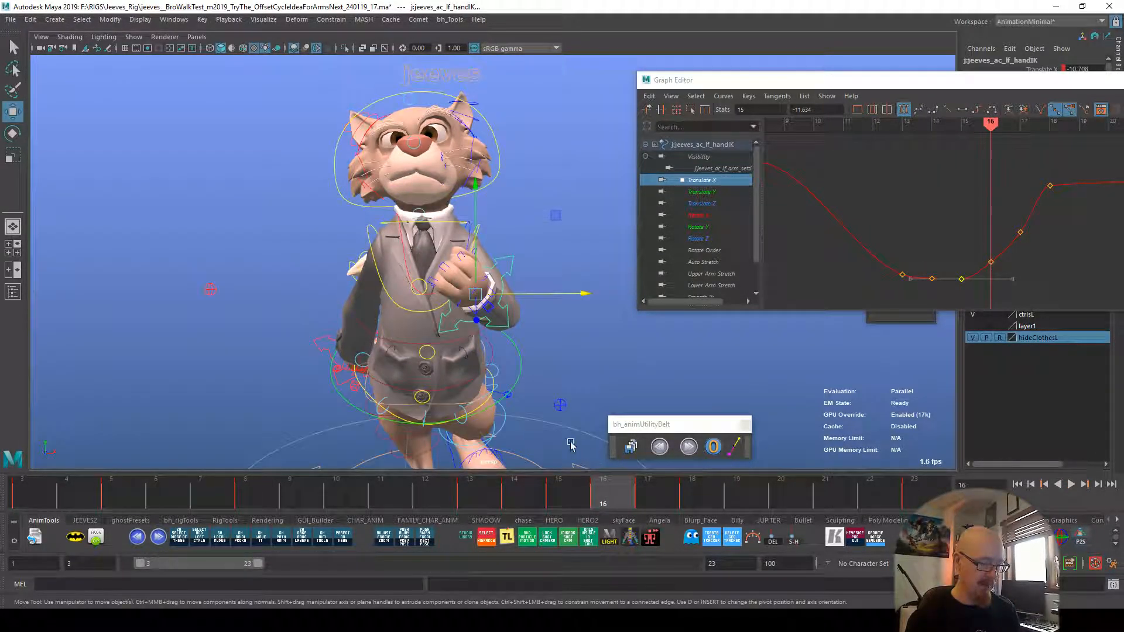
{"action": "key", "text": "e"}
{"action": "left_click_drag", "start_coordinate": [564, 350], "coordinate": [528, 373]}
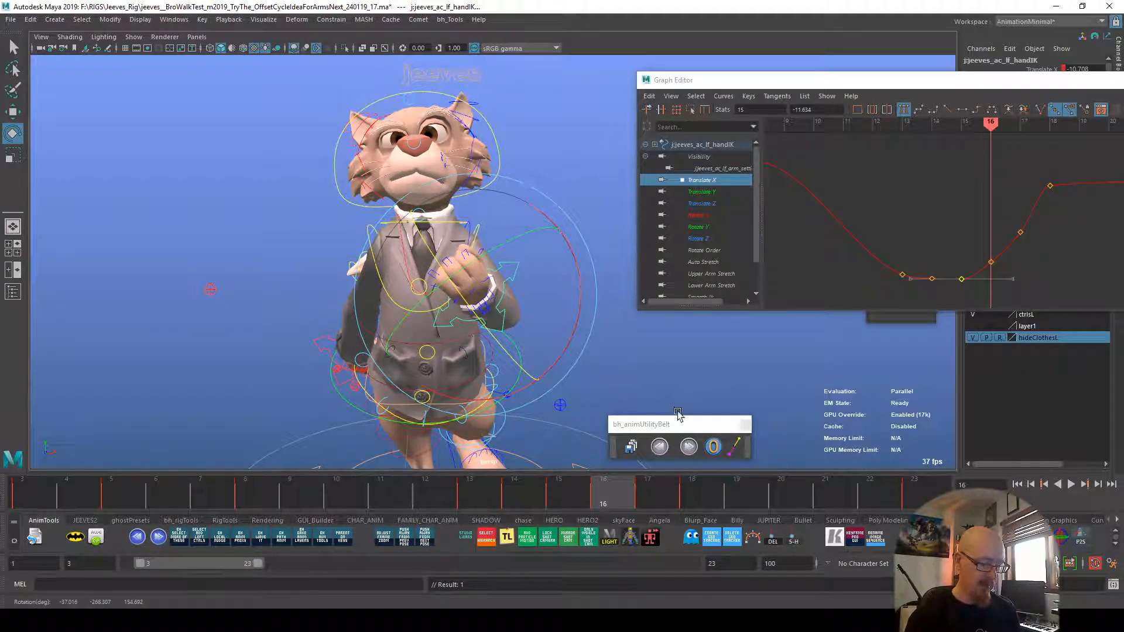
{"action": "mouse_move", "coordinate": [482, 487]}
{"action": "left_mouse_down"}
{"action": "mouse_move", "coordinate": [643, 494]}
{"action": "mouse_move", "coordinate": [627, 481]}
{"action": "left_mouse_up"}
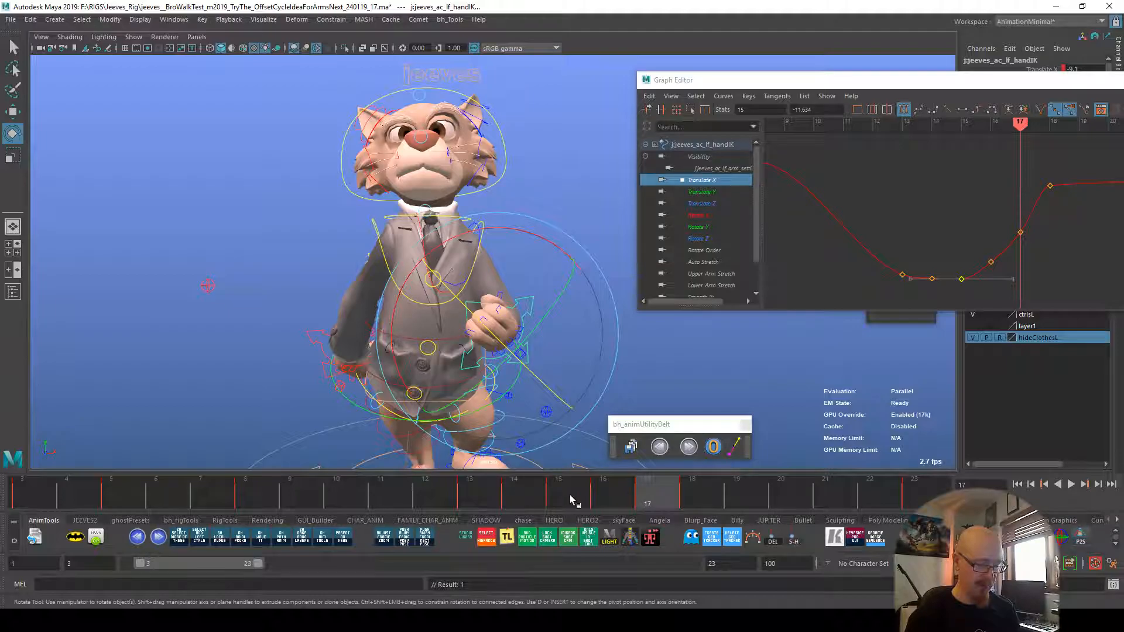
Step: Nudge the left hand IK control at frame 17 inward and up, bringing Translate X to about -9.362
{"action": "left_click", "coordinate": [209, 492]}
{"action": "left_click", "coordinate": [655, 486]}
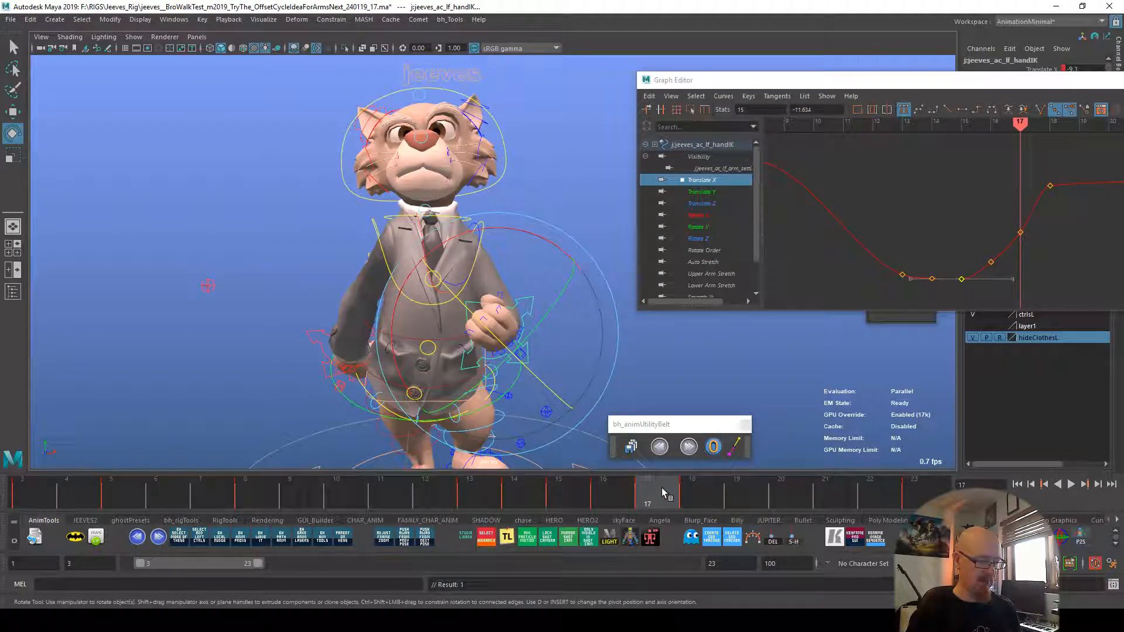
{"action": "key", "text": "w"}
{"action": "left_click_drag", "start_coordinate": [497, 332], "coordinate": [493, 326]}
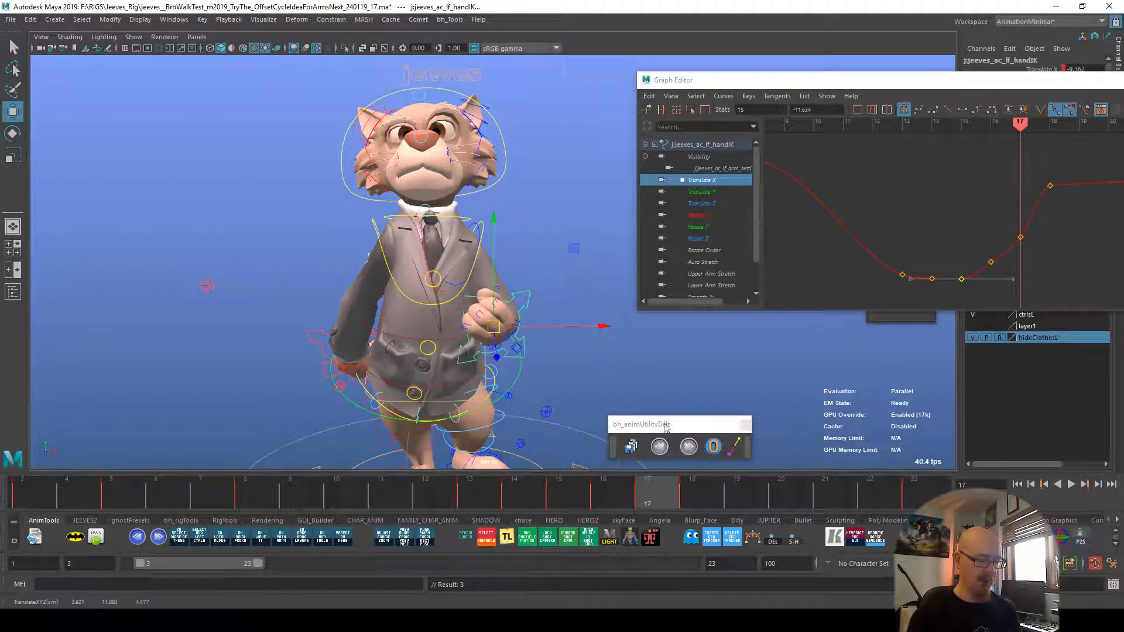
{"action": "left_click_drag", "start_coordinate": [699, 403], "coordinate": [767, 358], "text": "alt"}
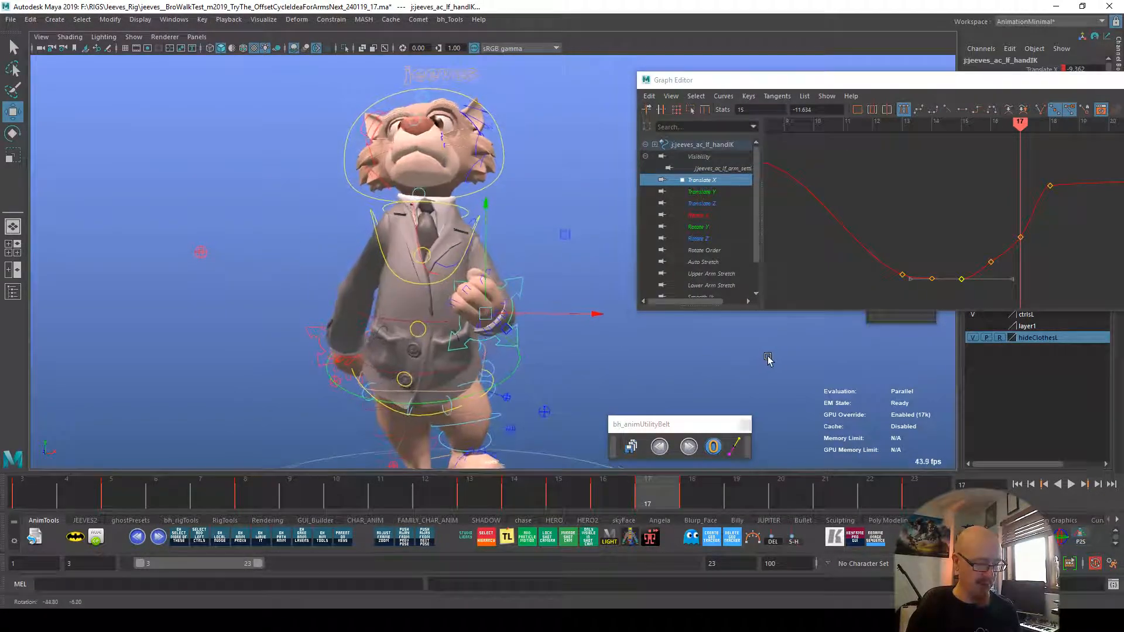
Step: Adjust the left hand IK control's wrist rotation at frame 18, comparing it with the pose at frame 8
{"action": "left_click", "coordinate": [712, 497]}
{"action": "key", "text": "e"}
{"action": "left_click_drag", "start_coordinate": [574, 279], "coordinate": [577, 380]}
{"action": "left_click_drag", "start_coordinate": [718, 375], "coordinate": [729, 390], "text": "alt"}
{"action": "right_click_drag", "start_coordinate": [730, 390], "coordinate": [460, 528], "text": "alt"}
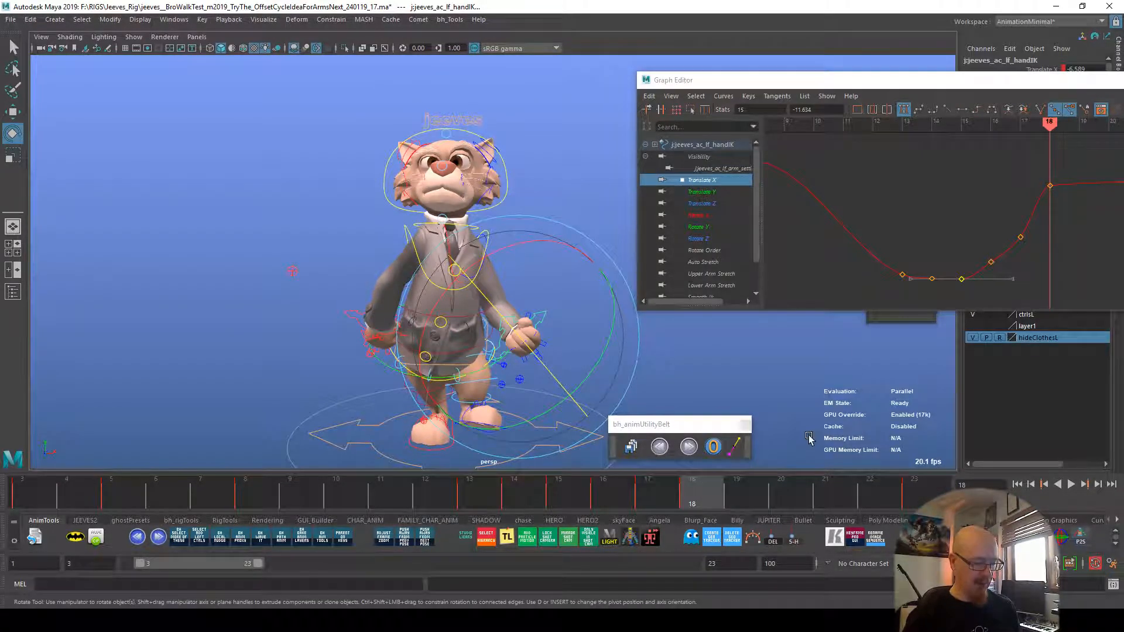
{"action": "key", "text": "alt+v"}
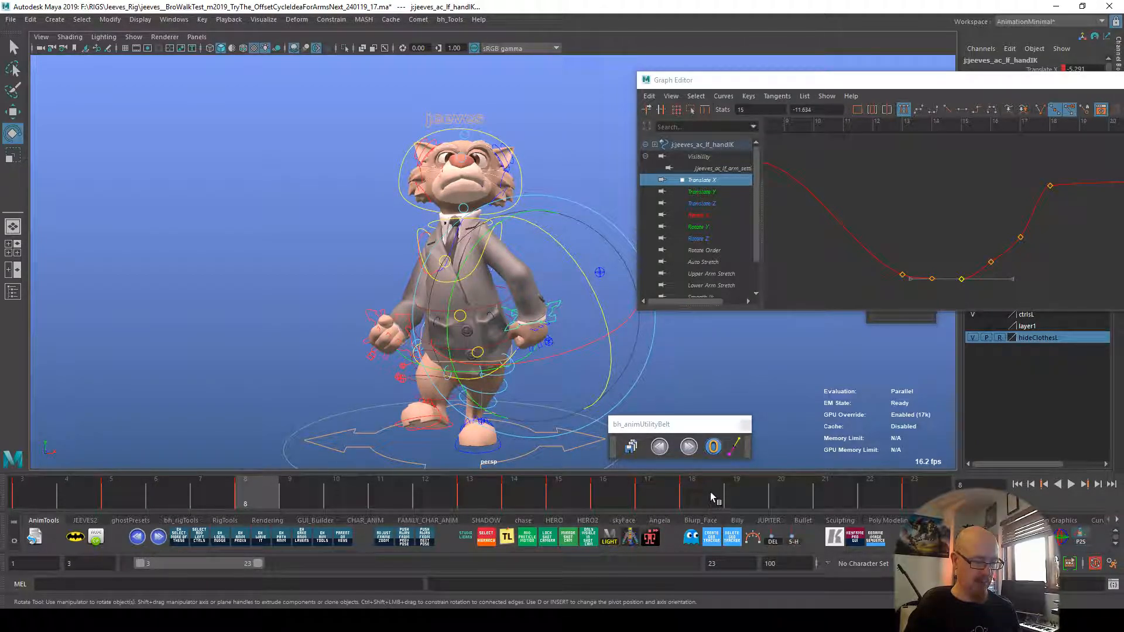
{"action": "left_click", "coordinate": [692, 491]}
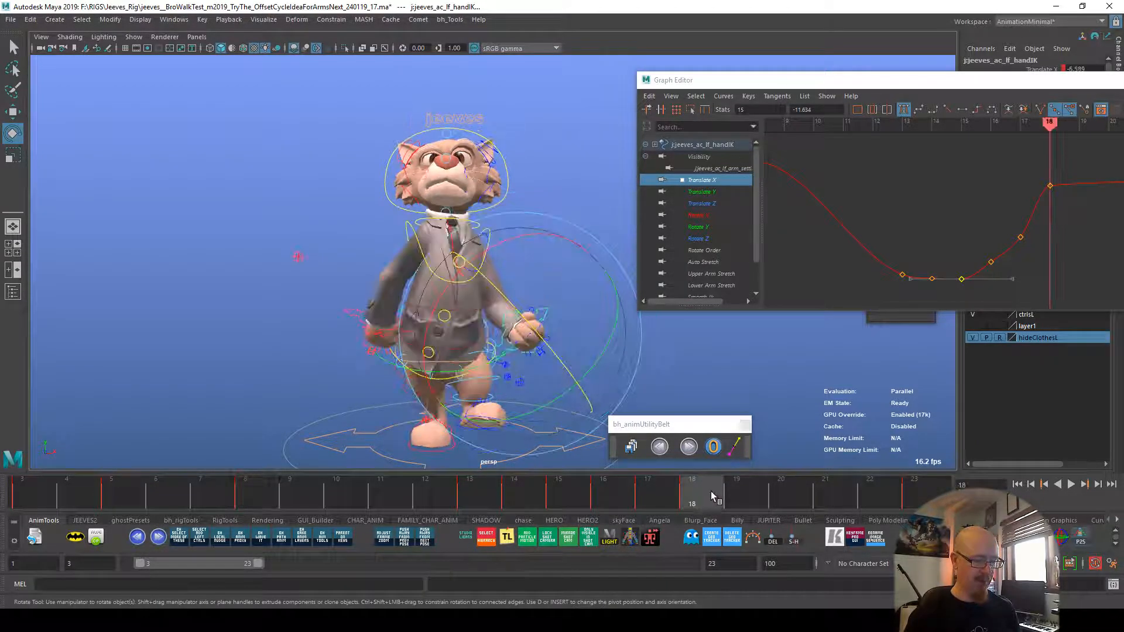
{"action": "left_click_drag", "start_coordinate": [577, 367], "coordinate": [574, 241]}
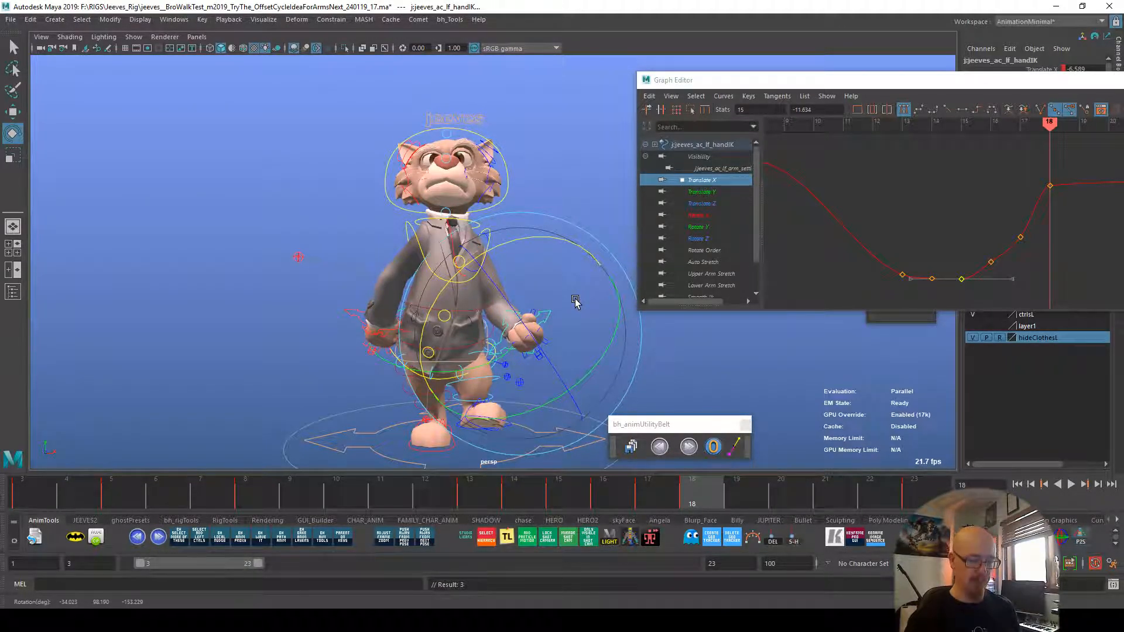
Step: Rotate the left hand IK control at frame 20 to bend the wrist for the backswing and play back the cycle
{"action": "left_click_drag", "start_coordinate": [713, 492], "coordinate": [780, 490]}
{"action": "left_click_drag", "start_coordinate": [603, 327], "coordinate": [613, 354]}
{"action": "left_click_drag", "start_coordinate": [525, 410], "coordinate": [554, 404]}
{"action": "left_click_drag", "start_coordinate": [583, 276], "coordinate": [590, 274]}
{"action": "left_click_drag", "start_coordinate": [618, 340], "coordinate": [622, 351]}
{"action": "key", "text": "w"}
{"action": "key", "text": "alt+v"}
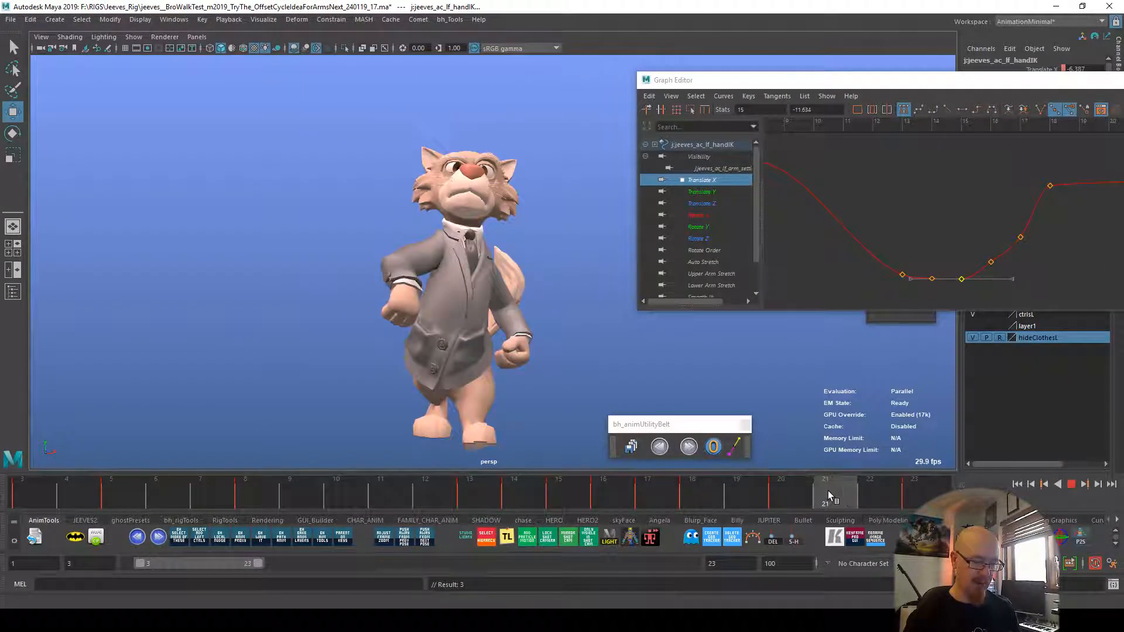
Step: Rotate the left hand IK control at frame 22 and restore its selection
{"action": "left_click", "coordinate": [871, 498]}
{"action": "key", "text": "e"}
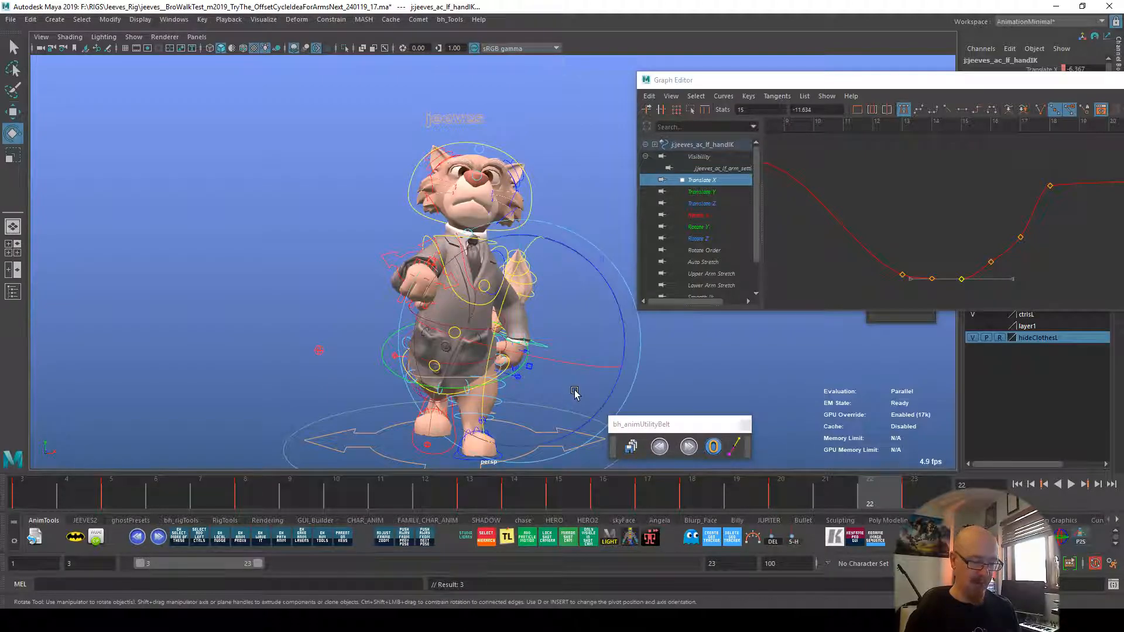
{"action": "left_click_drag", "start_coordinate": [597, 401], "coordinate": [625, 358]}
{"action": "key", "text": "ctrl+z"}
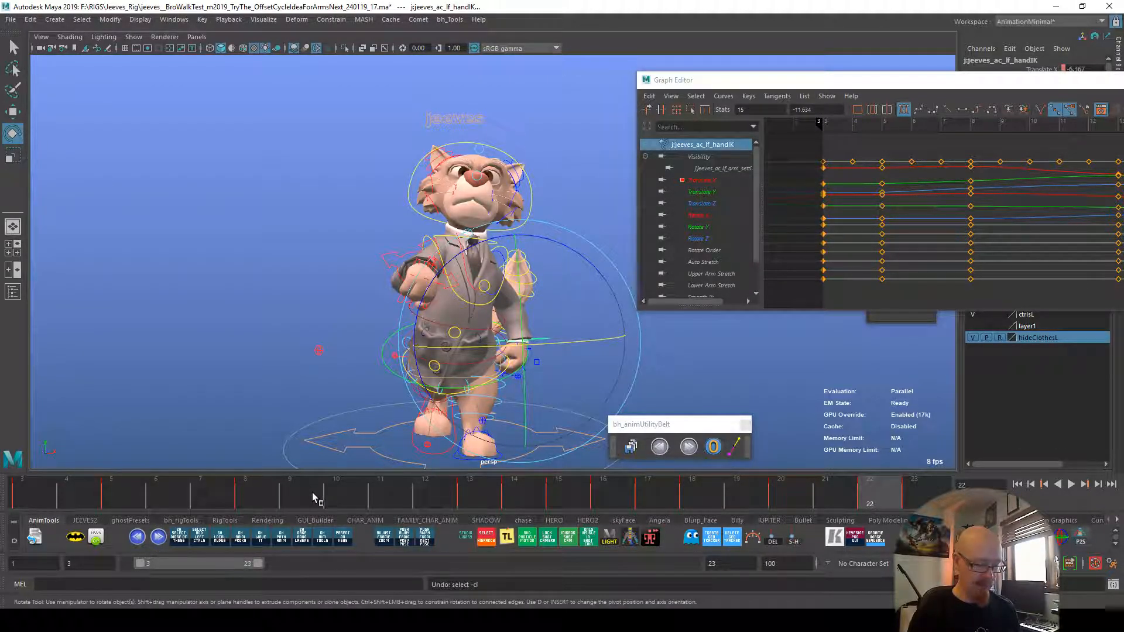
Step: Scrub and play back the cycle around frames 12 and 21 to 23 to examine the left hand's swing
{"action": "left_click_drag", "start_coordinate": [419, 495], "coordinate": [466, 496]}
{"action": "key", "text": "alt+v"}
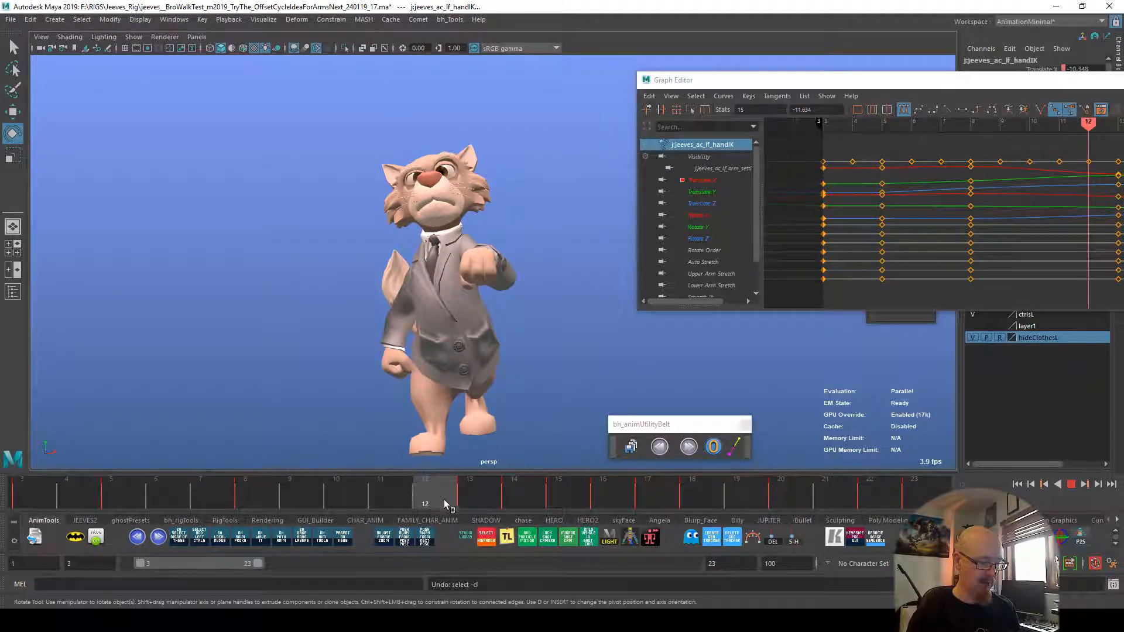
{"action": "key", "text": "alt+v"}
{"action": "left_click", "coordinate": [834, 493]}
{"action": "key", "text": "alt+v"}
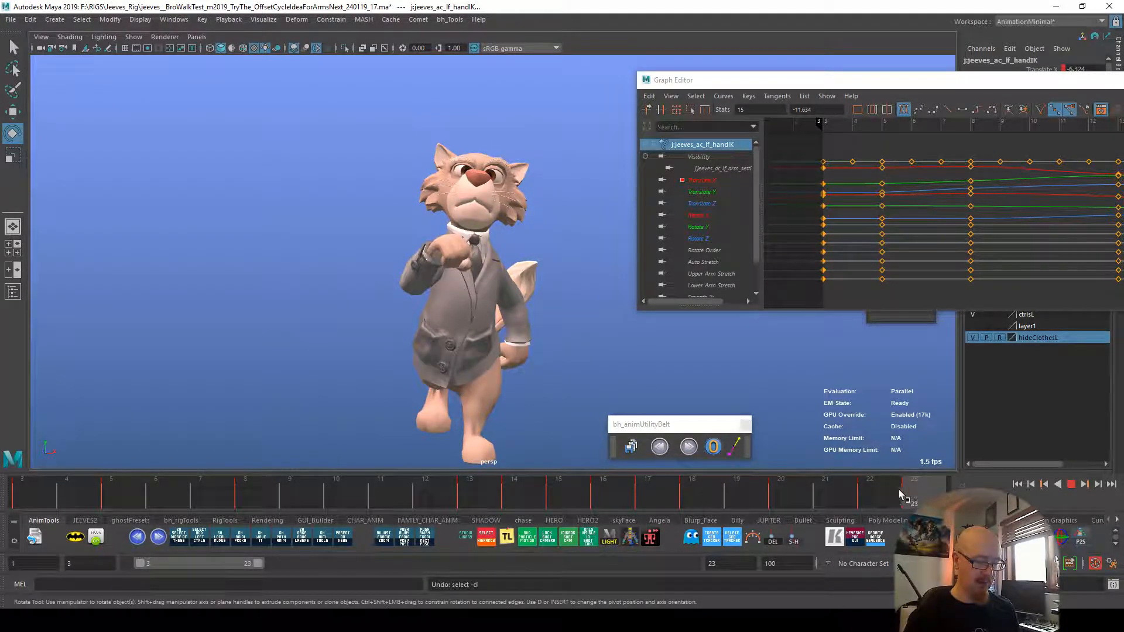
{"action": "key", "text": "alt+v"}
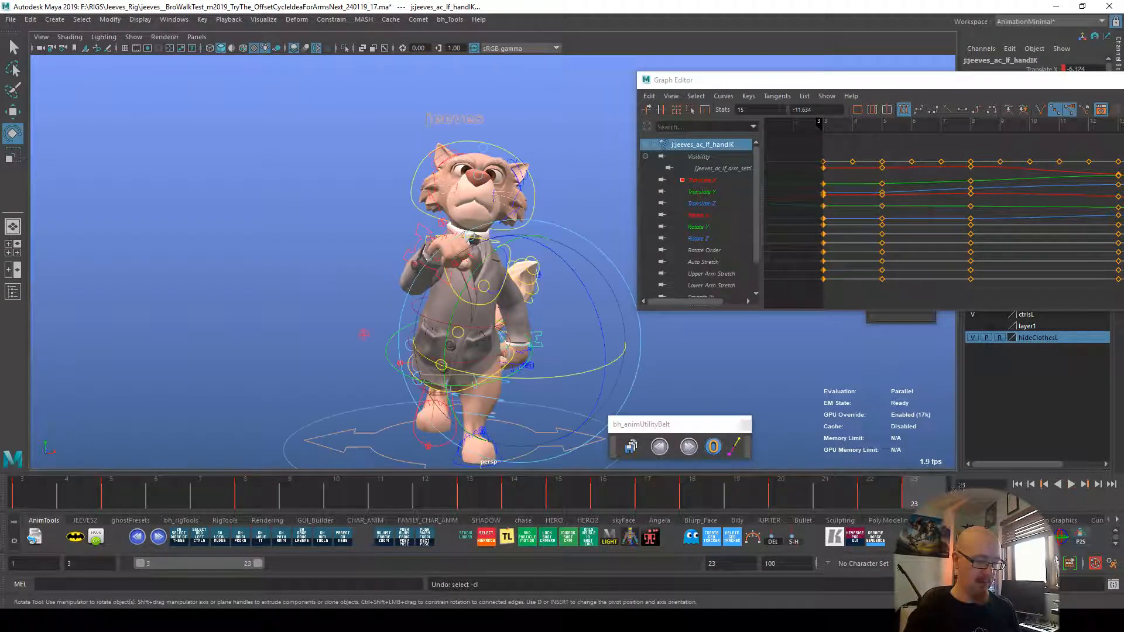
Step: Play back the whole cycle, return to frame 3 and save the scene as incremental version 18
{"action": "key", "text": "alt+v"}
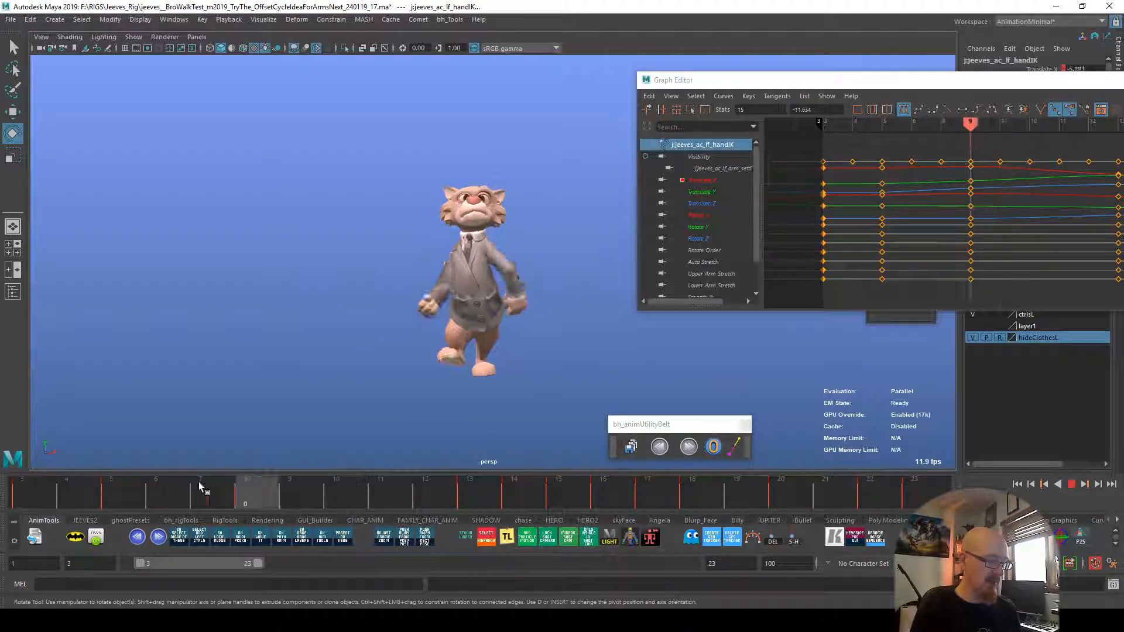
{"action": "left_click", "coordinate": [34, 491]}
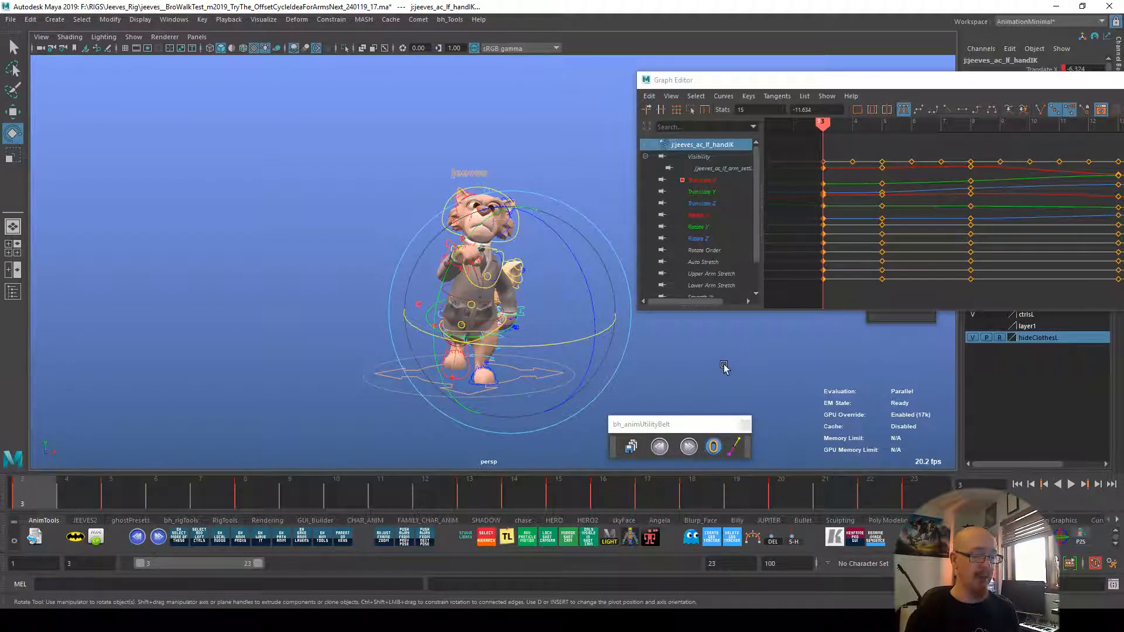
{"action": "key", "text": "ctrl+alt+s"}
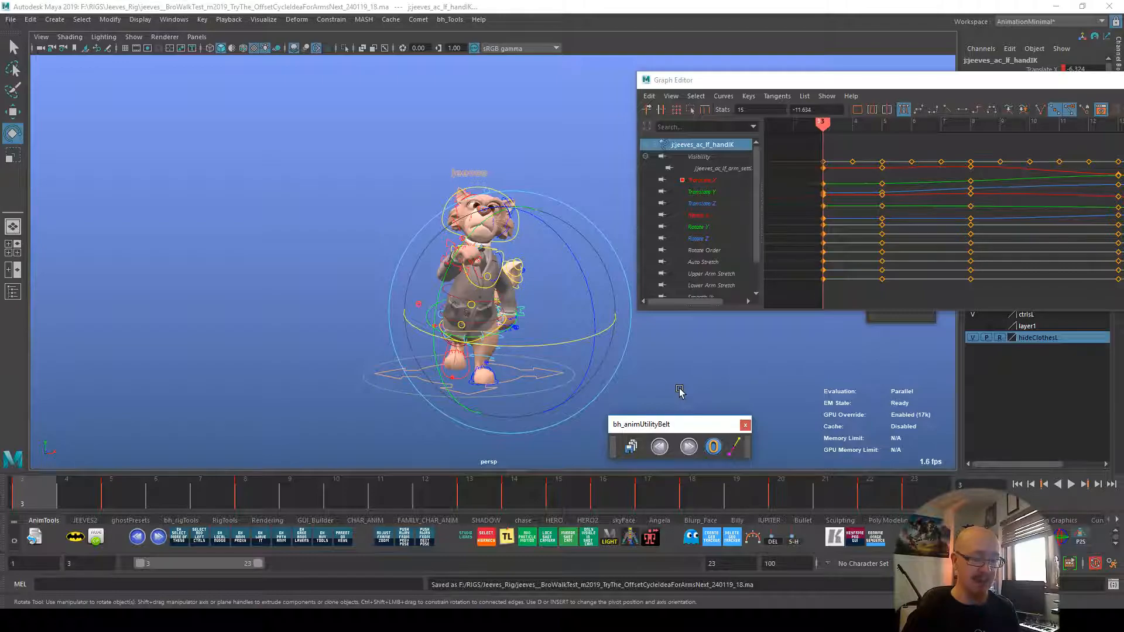
Step: Create a motion trail for the left hand IK control and inspect its arc from the side around frame 3
{"action": "right_click_drag", "start_coordinate": [717, 380], "coordinate": [807, 409], "text": "alt"}
{"action": "left_click", "coordinate": [763, 463]}
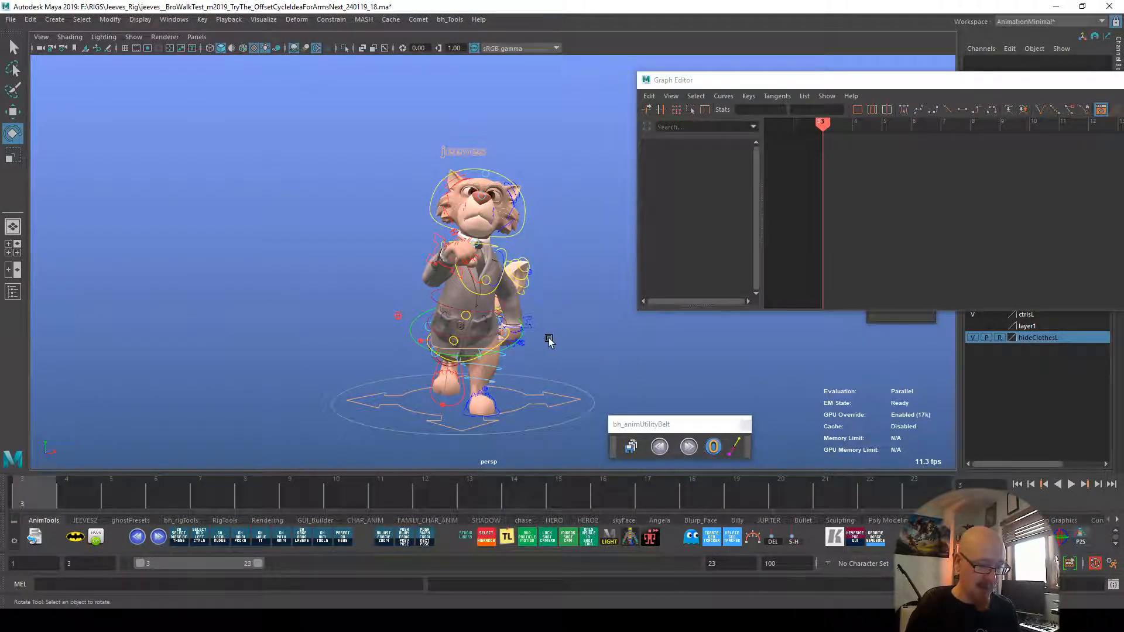
{"action": "left_click", "coordinate": [527, 327]}
{"action": "left_click", "coordinate": [752, 538]}
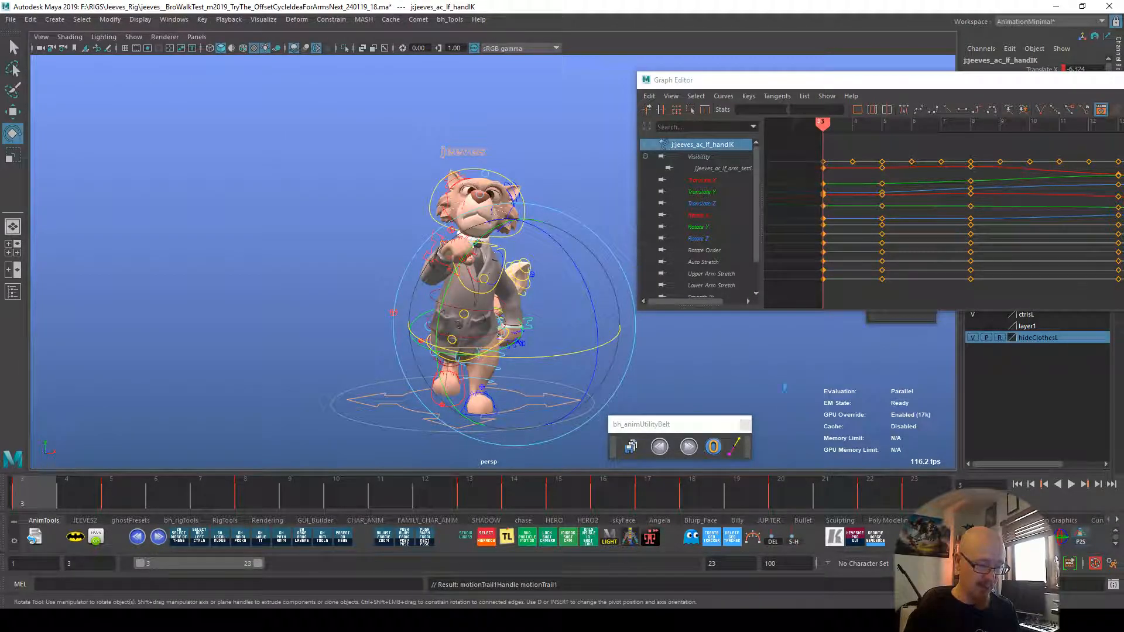
{"action": "mouse_move", "coordinate": [797, 393]}
{"action": "left_mouse_down", "text": "alt"}
{"action": "mouse_move", "coordinate": [647, 402]}
{"action": "mouse_move", "coordinate": [745, 381]}
{"action": "mouse_move", "coordinate": [796, 399]}
{"action": "left_mouse_up", "text": "alt"}
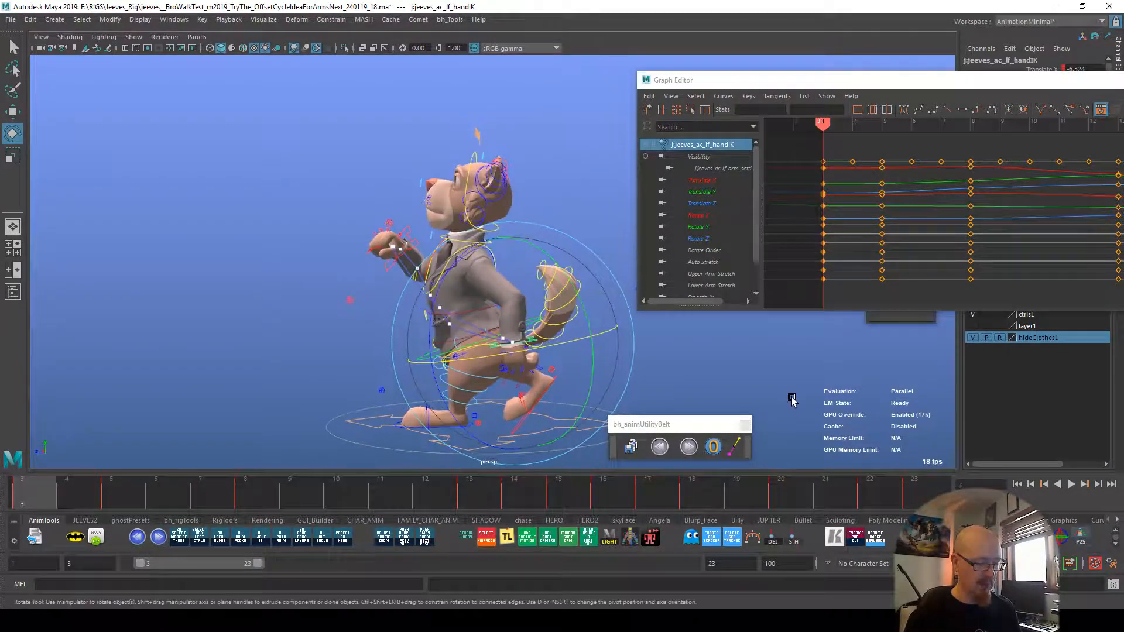
{"action": "left_click", "coordinate": [69, 506]}
{"action": "right_click_drag", "start_coordinate": [509, 398], "coordinate": [584, 398], "text": "alt"}
{"action": "middle_click_drag", "start_coordinate": [585, 398], "coordinate": [582, 347], "text": "alt"}
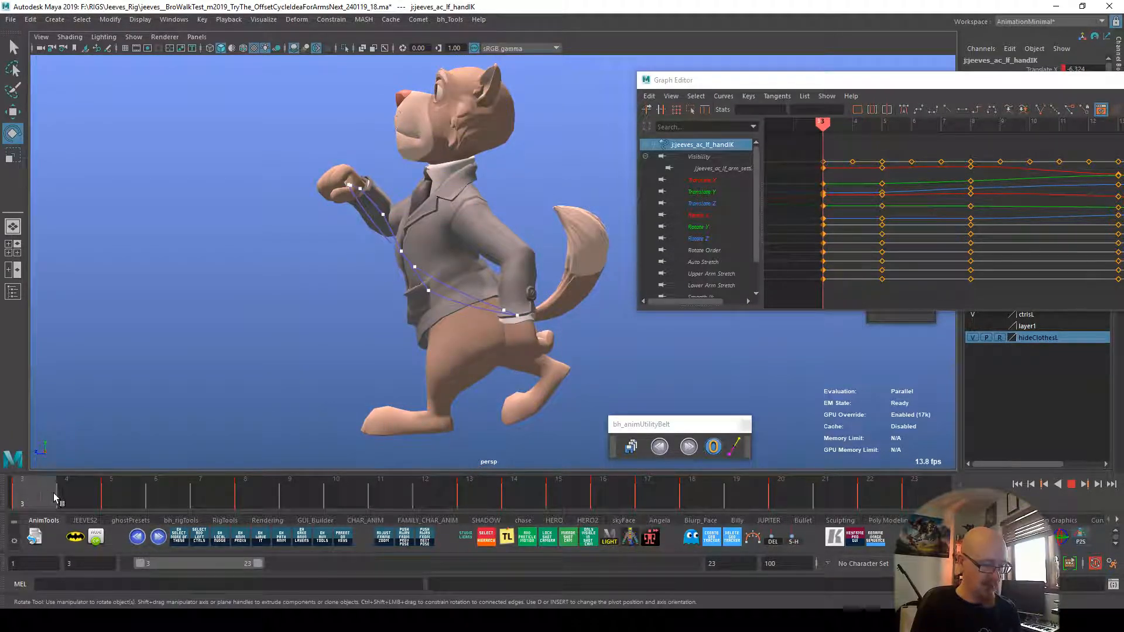
Step: Reposition the left hand IK control along its trail between frames 4 and 7 and key its translation
{"action": "key", "text": "w"}
{"action": "left_click_drag", "start_coordinate": [515, 314], "coordinate": [515, 310]}
{"action": "right_click_drag", "start_coordinate": [592, 321], "coordinate": [635, 321], "text": "alt"}
{"action": "left_click_drag", "start_coordinate": [86, 497], "coordinate": [164, 496]}
{"action": "key", "text": "shift+w"}
{"action": "left_click_drag", "start_coordinate": [466, 323], "coordinate": [436, 299]}
{"action": "key", "text": "alt+period"}
{"action": "key", "text": "shift+w"}
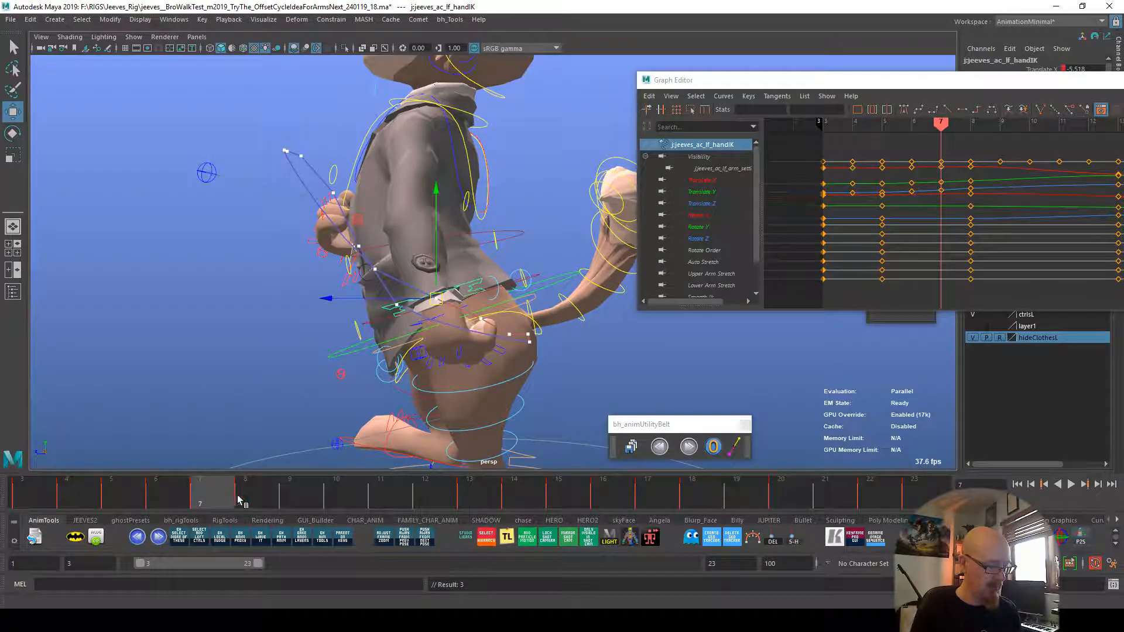
Step: Isolate the left hand IK control's translate channels, nudge its pose forward at frame 10 and move it onto the arc
{"action": "left_click", "coordinate": [235, 499]}
{"action": "left_click", "coordinate": [301, 496]}
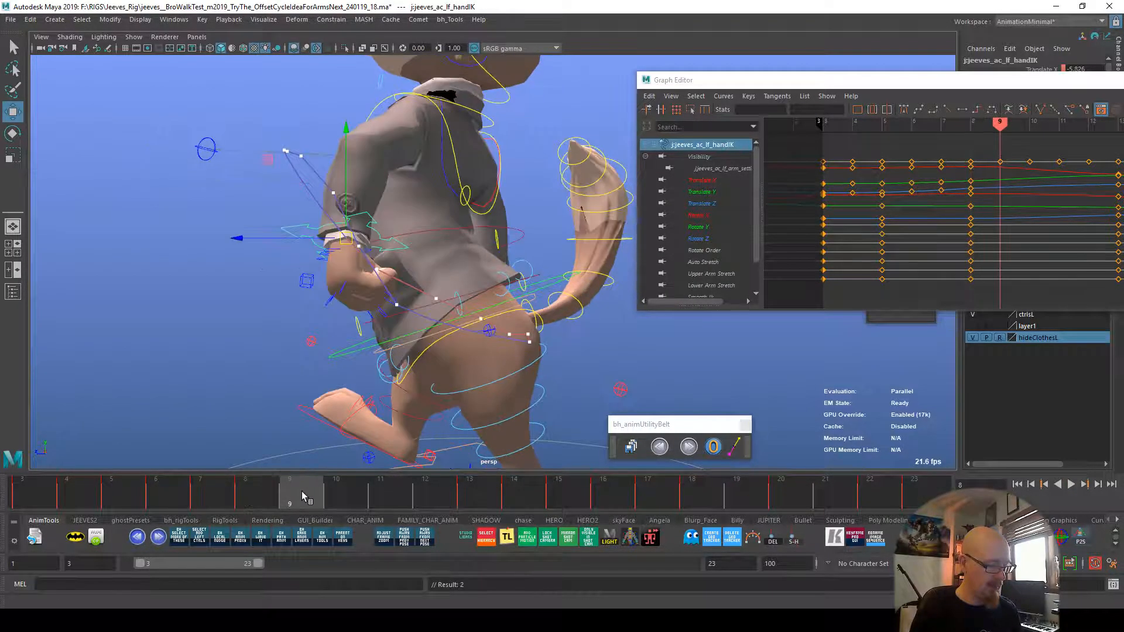
{"action": "left_click", "coordinate": [329, 498]}
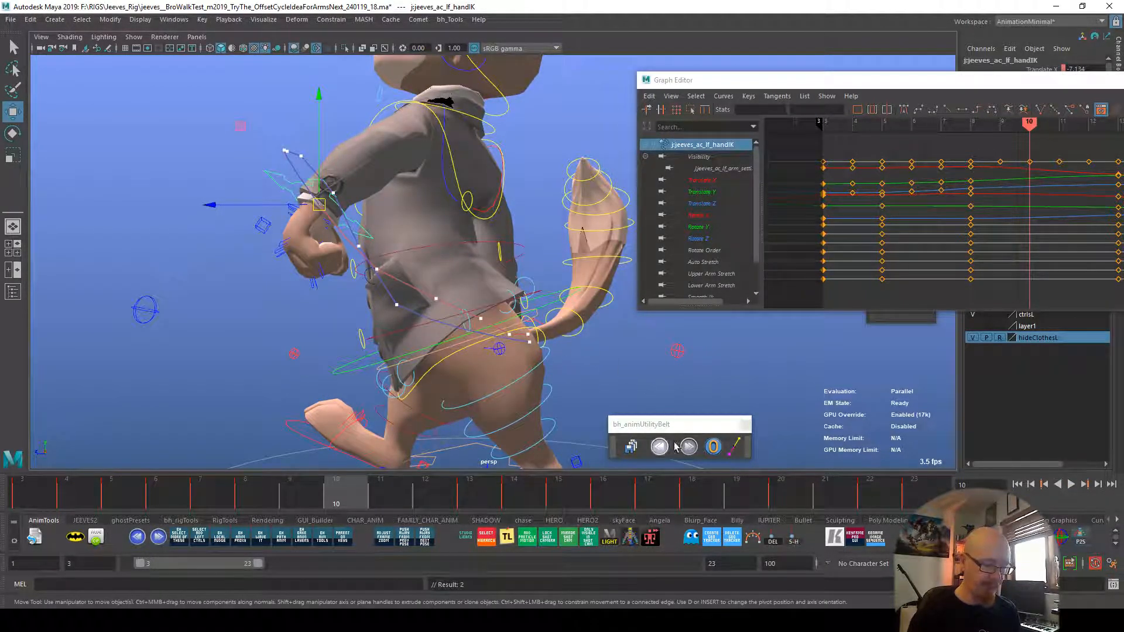
{"action": "left_click", "coordinate": [688, 446]}
{"action": "key", "text": "ctrl+z"}
{"action": "left_click_drag", "start_coordinate": [1048, 89], "coordinate": [1017, 152]}
{"action": "left_click_drag", "start_coordinate": [1042, 69], "coordinate": [1047, 88]}
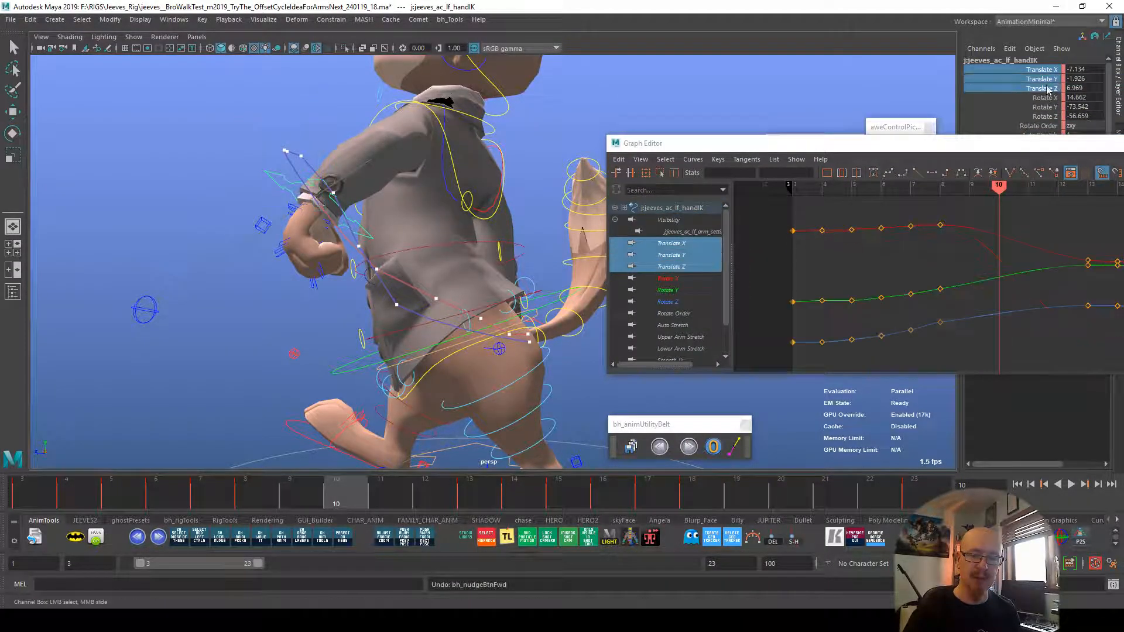
{"action": "left_click", "coordinate": [688, 446]}
{"action": "key", "text": "w"}
{"action": "left_click_drag", "start_coordinate": [300, 178], "coordinate": [297, 187]}
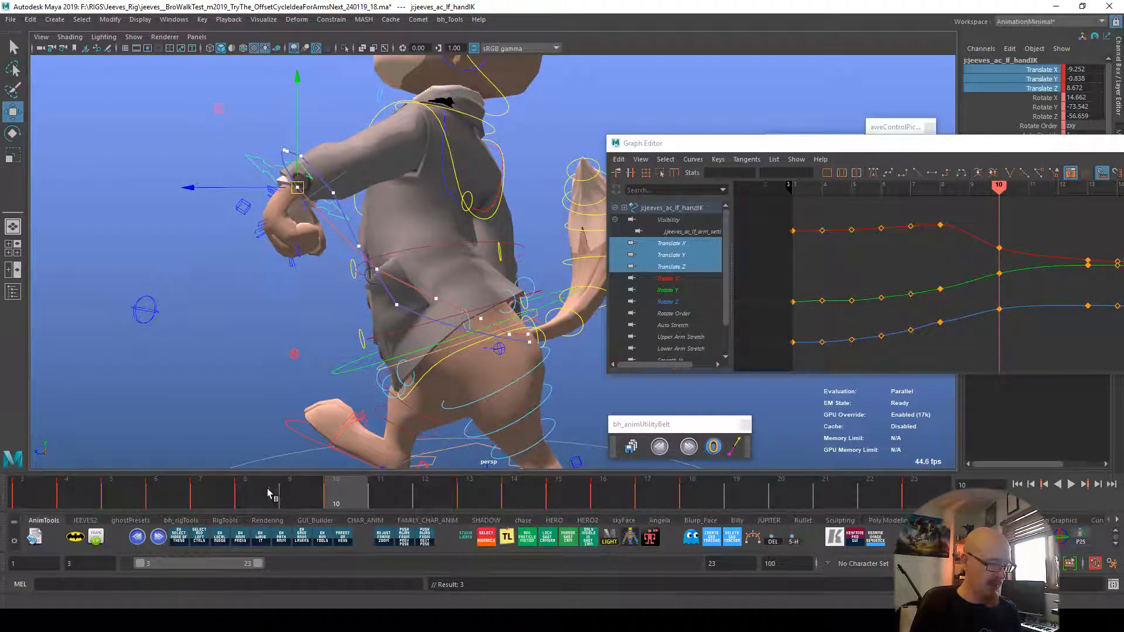
Step: Key the left hand IK control's translation at frame 9 and nudge its pose forward in 5% increments
{"action": "left_click_drag", "start_coordinate": [271, 493], "coordinate": [289, 494]}
{"action": "key", "text": "shift+w"}
{"action": "left_click", "coordinate": [689, 446]}
{"action": "left_click", "coordinate": [688, 446]}
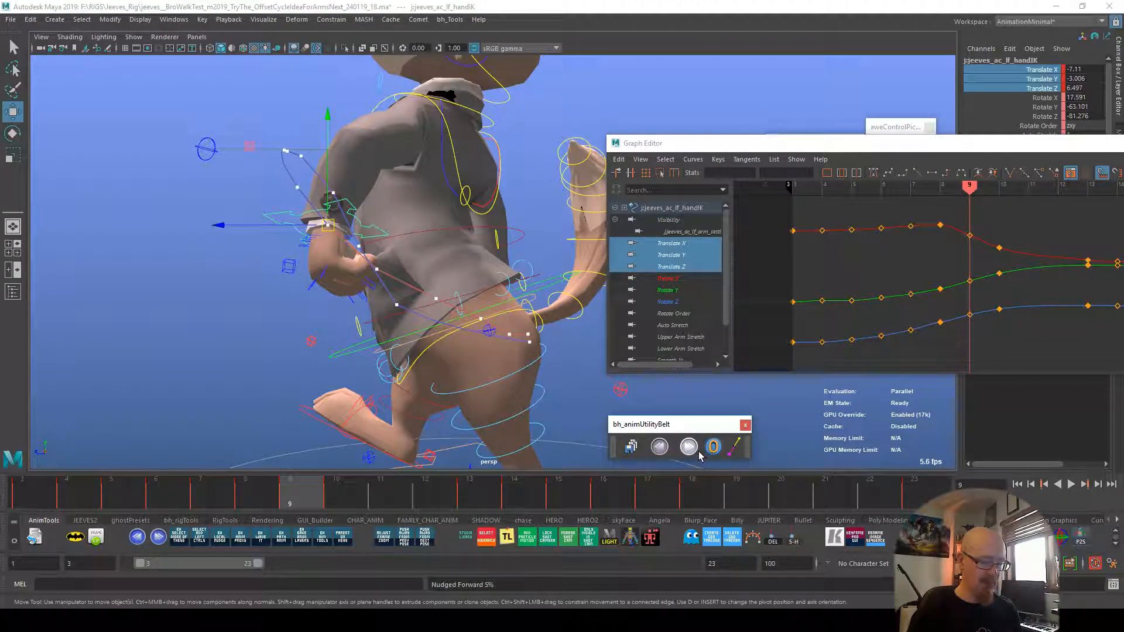
Step: Lower the left hand IK control slightly at frame 11 and key its translation
{"action": "left_click_drag", "start_coordinate": [339, 496], "coordinate": [410, 494]}
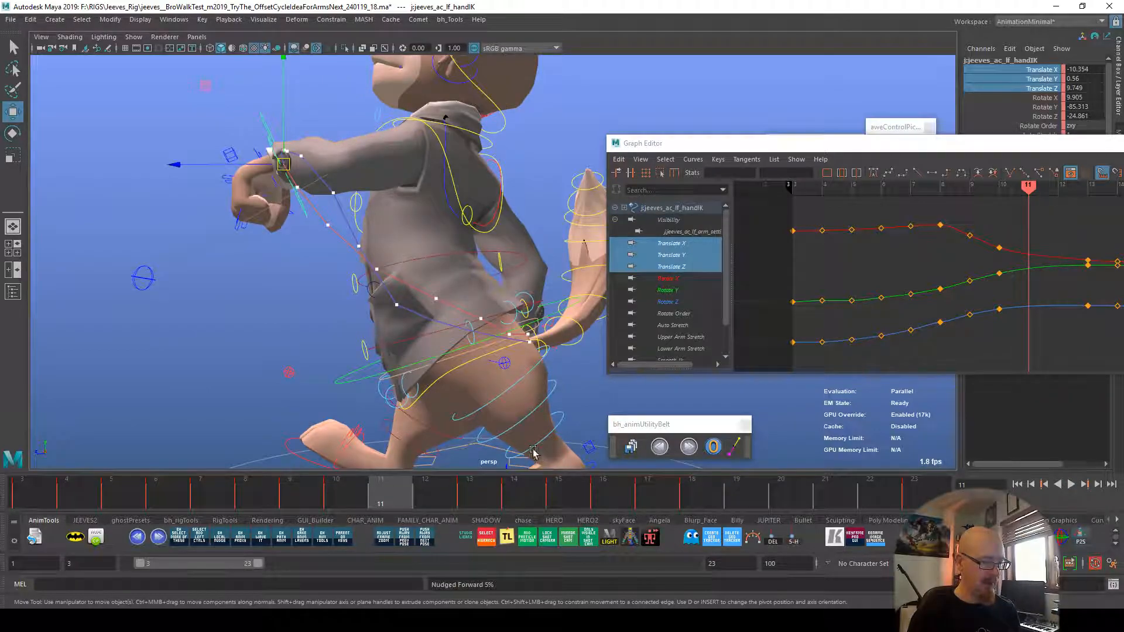
{"action": "left_click_drag", "start_coordinate": [288, 161], "coordinate": [287, 168]}
{"action": "key", "text": "shift+w"}
Step: Nudge the left hand IK control up and back in small increments at frame 14
{"action": "mouse_move", "coordinate": [404, 492]}
{"action": "left_mouse_down"}
{"action": "mouse_move", "coordinate": [340, 495]}
{"action": "mouse_move", "coordinate": [513, 502]}
{"action": "left_mouse_up"}
{"action": "key", "text": "alt+Up"}
{"action": "key", "text": "alt+Up"}
{"action": "key", "text": "alt+Right"}
{"action": "key", "text": "alt+Right"}
{"action": "key", "text": "alt+Right"}
{"action": "key", "text": "alt+Right"}
{"action": "key", "text": "alt+Right"}
Step: Nudge the left hand IK control up and forward in small increments at frame 16
{"action": "left_click_drag", "start_coordinate": [541, 494], "coordinate": [589, 501]}
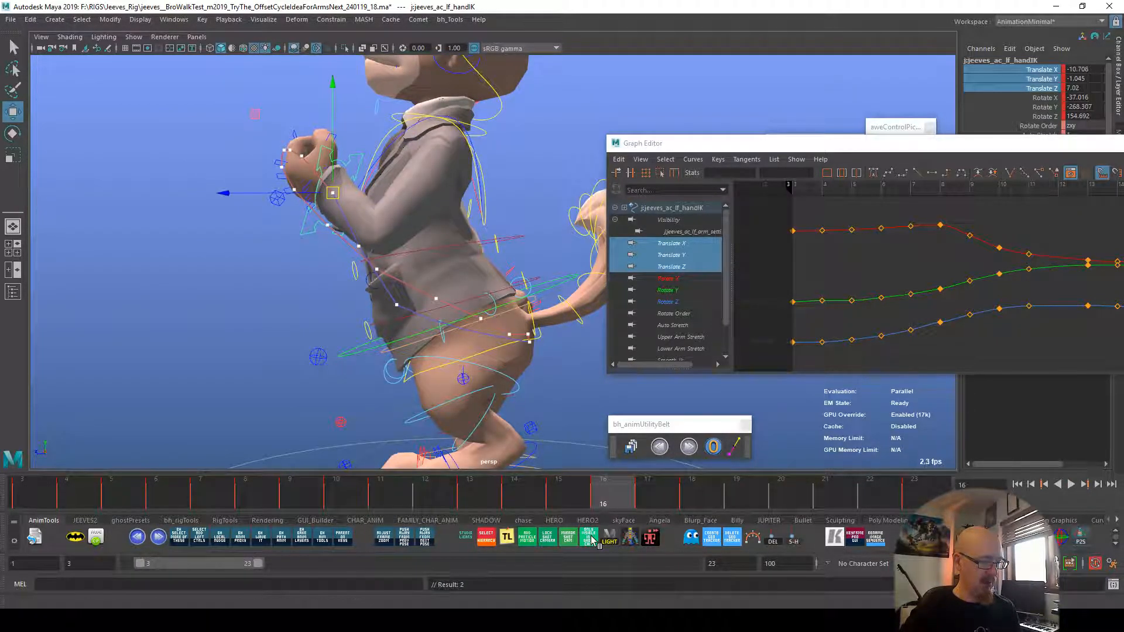
{"action": "key", "text": "alt+Up"}
{"action": "key", "text": "alt+Up"}
{"action": "key", "text": "alt+Up"}
{"action": "key", "text": "alt+Left"}
{"action": "key", "text": "alt+Left"}
{"action": "key", "text": "alt+Left"}
{"action": "key", "text": "alt+Left"}
{"action": "key", "text": "alt+Left"}
{"action": "key", "text": "alt+Left"}
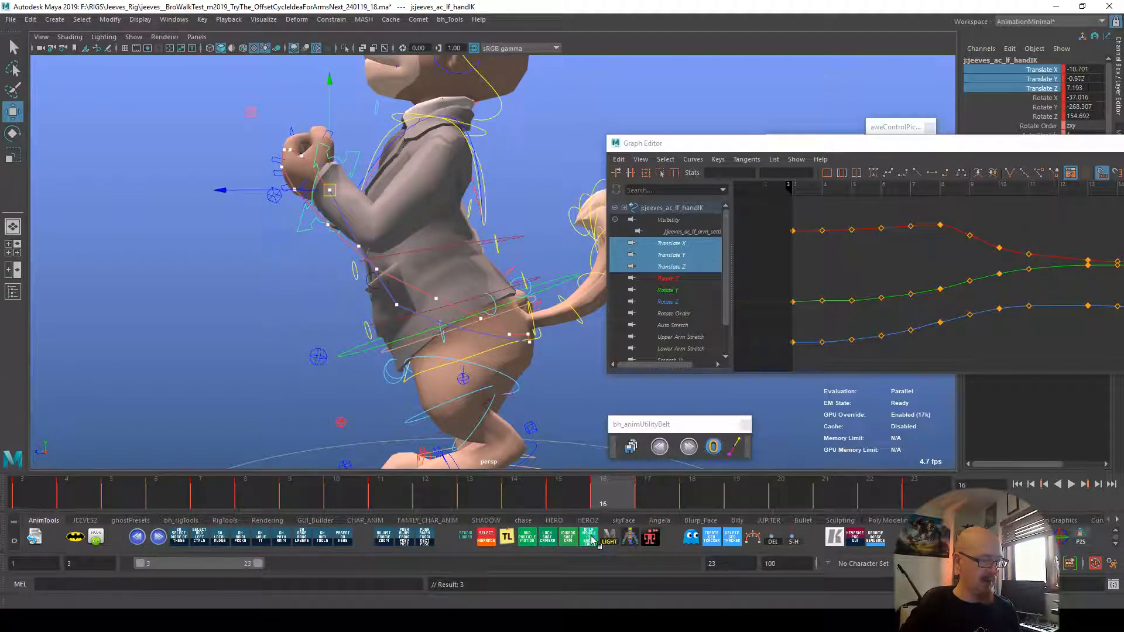
{"action": "key", "text": "alt+Up"}
{"action": "key", "text": "alt+Up"}
{"action": "key", "text": "alt+Up"}
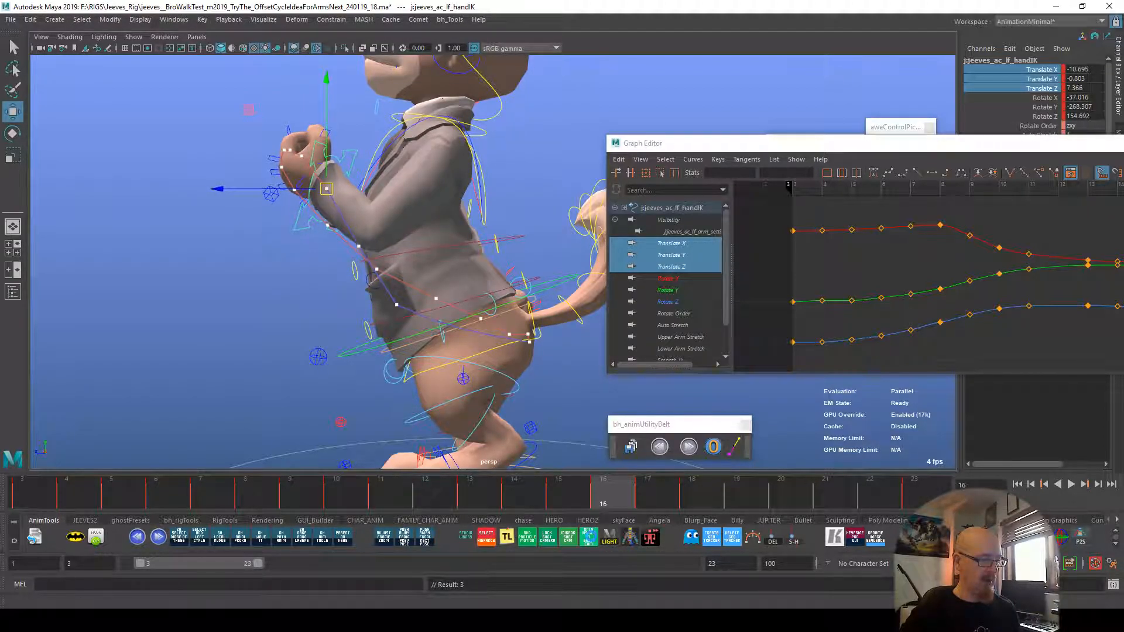
Step: Compare frames 17 and 18, then nudge the left hand IK control forward and up at frame 17
{"action": "left_click", "coordinate": [646, 498]}
{"action": "left_click", "coordinate": [710, 501]}
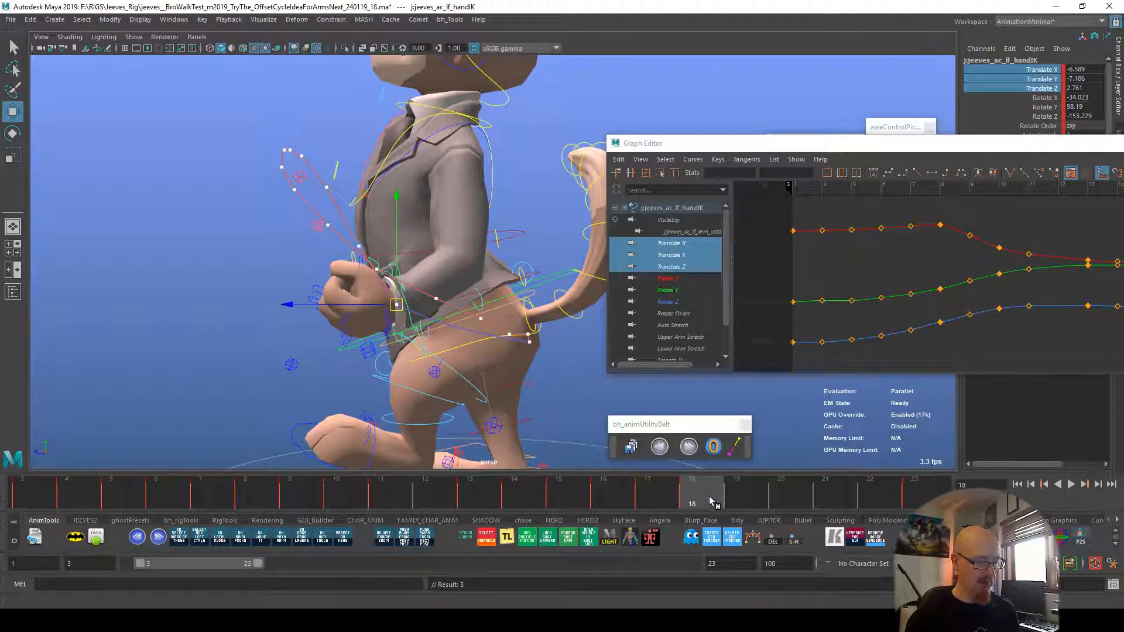
{"action": "left_click", "coordinate": [667, 499]}
{"action": "key", "text": "alt+Left"}
{"action": "key", "text": "alt+Left"}
{"action": "key", "text": "alt+Left"}
{"action": "key", "text": "alt+Left"}
{"action": "key", "text": "alt+Left"}
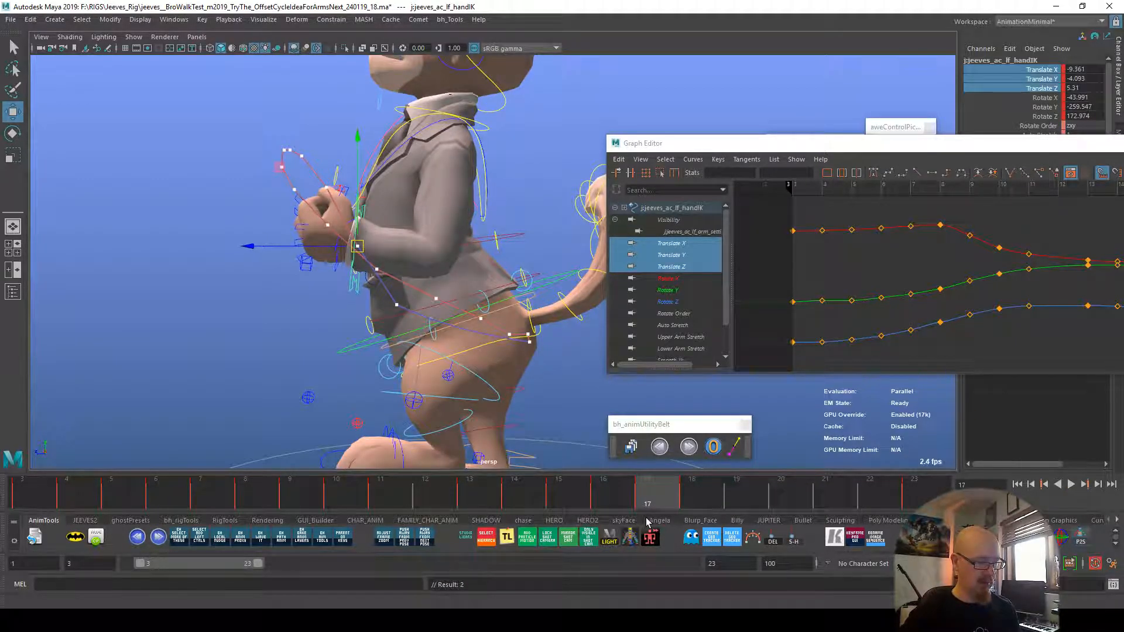
{"action": "key", "text": "alt+Up"}
{"action": "key", "text": "alt+Up"}
{"action": "key", "text": "alt+Up"}
{"action": "key", "text": "alt+Up"}
{"action": "key", "text": "alt+Left"}
{"action": "key", "text": "alt+Left"}
{"action": "key", "text": "alt+Left"}
{"action": "key", "text": "alt+Left"}
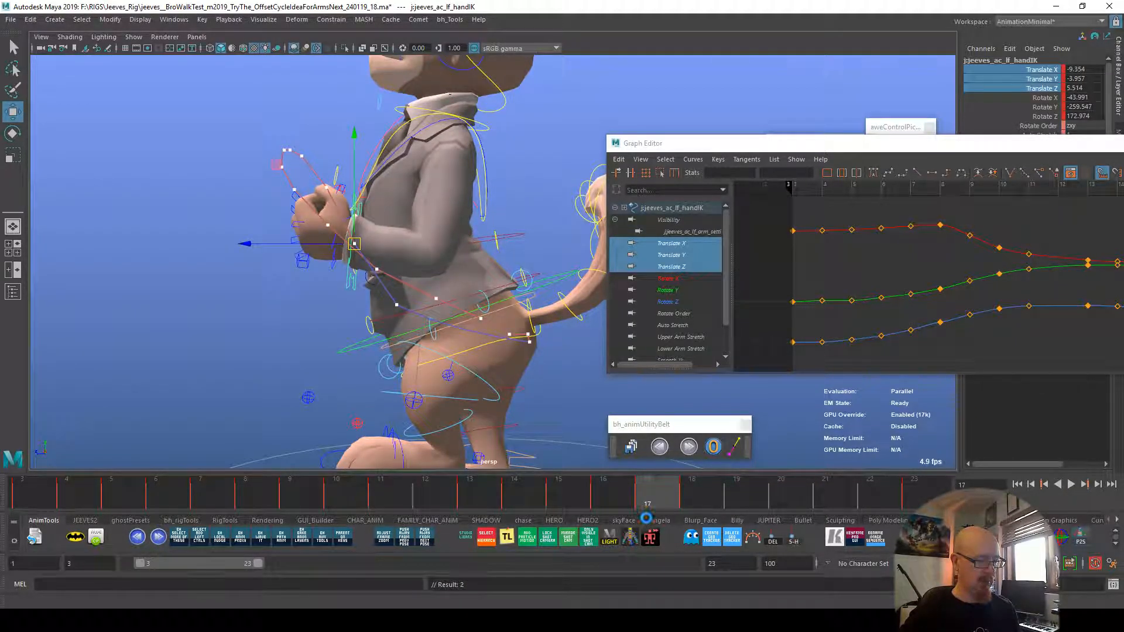
Step: Return to frame 16 and nudge the left hand IK control slightly further forward
{"action": "left_click", "coordinate": [621, 496]}
{"action": "key", "text": "alt+Left"}
{"action": "key", "text": "alt+Left"}
{"action": "key", "text": "alt+Left"}
{"action": "key", "text": "alt+Left"}
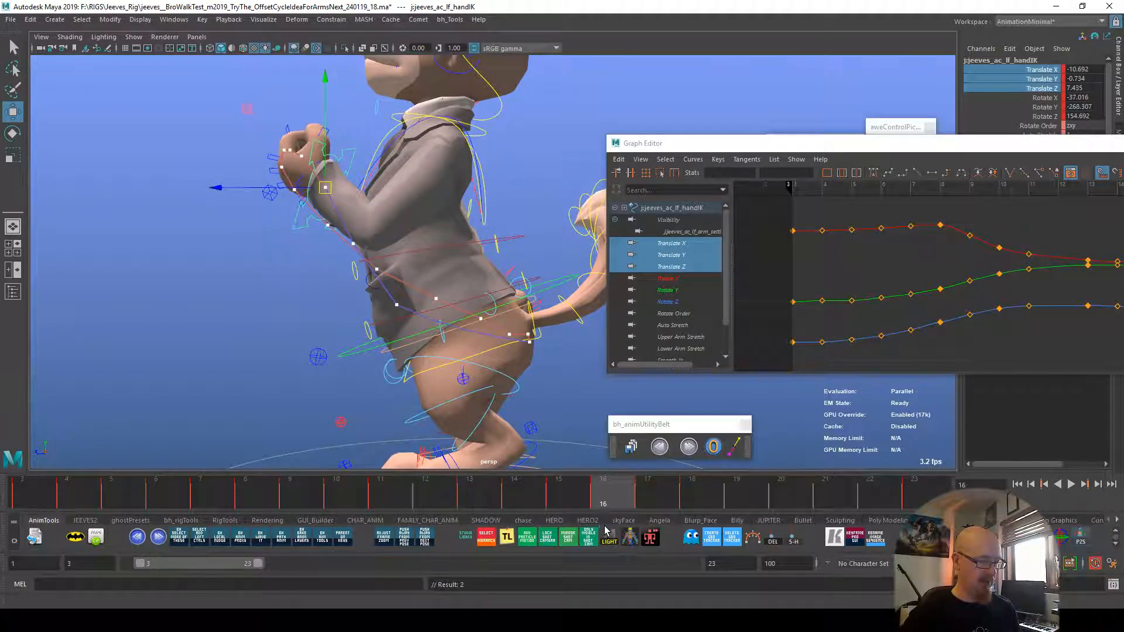
Step: Move the left hand IK control back and down at frame 20 and play back the swing
{"action": "left_click_drag", "start_coordinate": [644, 492], "coordinate": [748, 492]}
{"action": "left_click", "coordinate": [771, 491]}
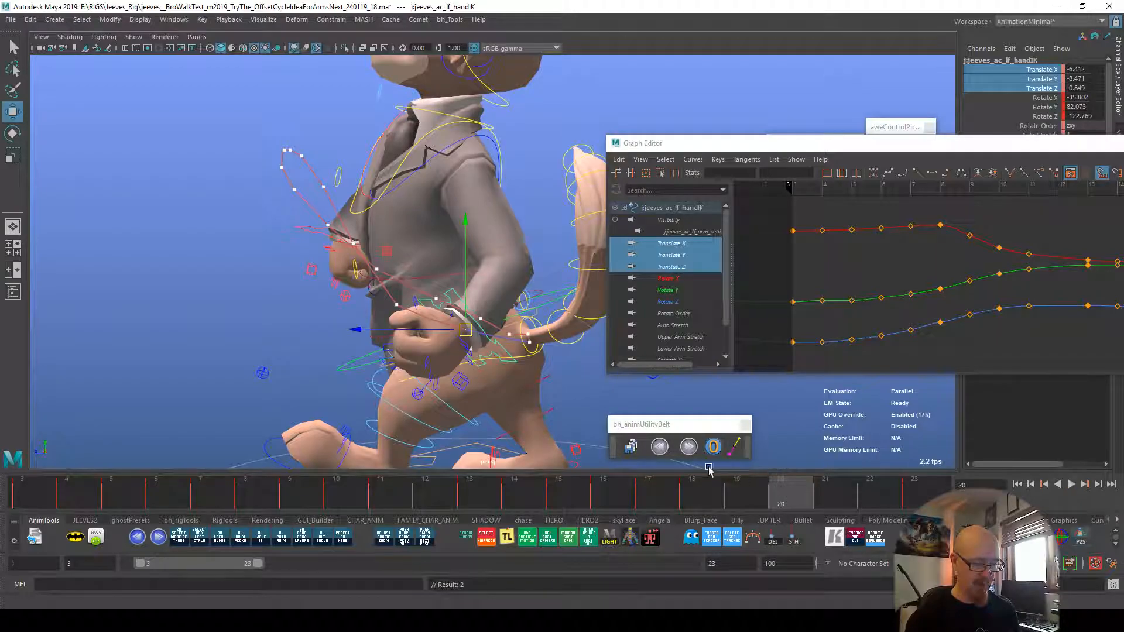
{"action": "left_click_drag", "start_coordinate": [466, 326], "coordinate": [478, 333]}
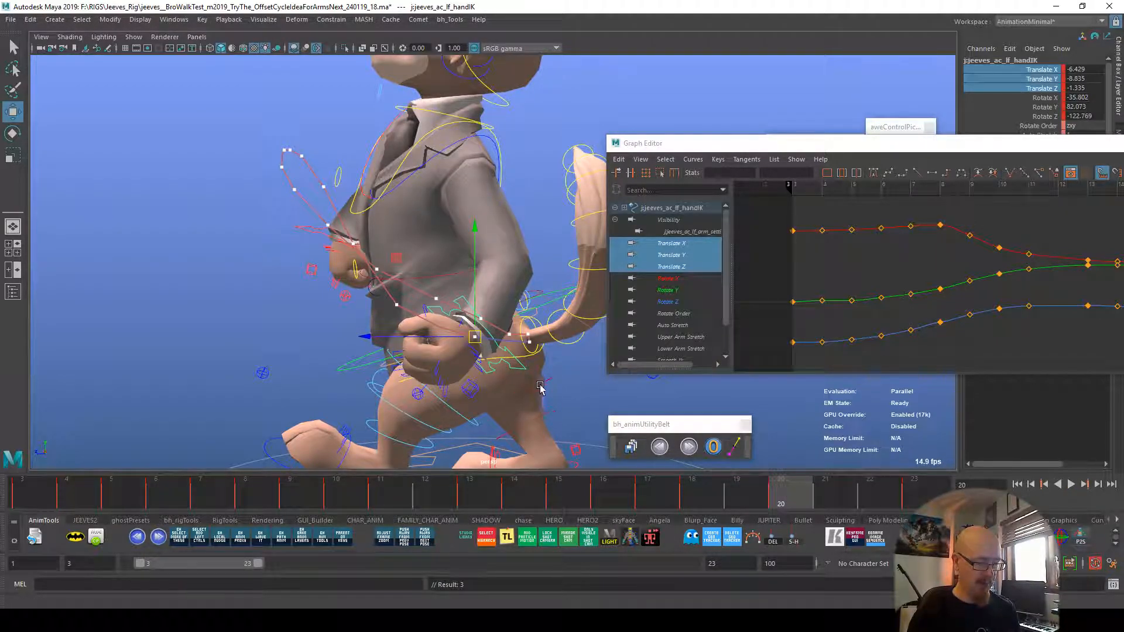
{"action": "left_click", "coordinate": [706, 487]}
{"action": "key", "text": "alt+v"}
{"action": "key", "text": "alt+v"}
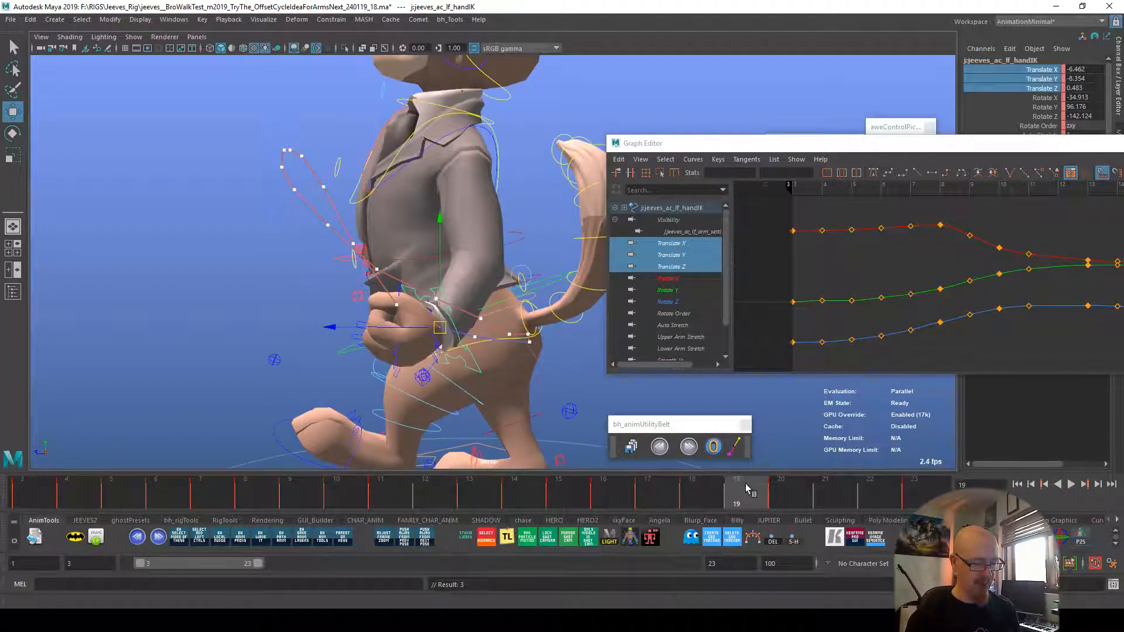
Step: Lower the left hand IK control slightly at frame 22 and check its spacing around frames 19 and 20
{"action": "left_click_drag", "start_coordinate": [760, 495], "coordinate": [876, 495]}
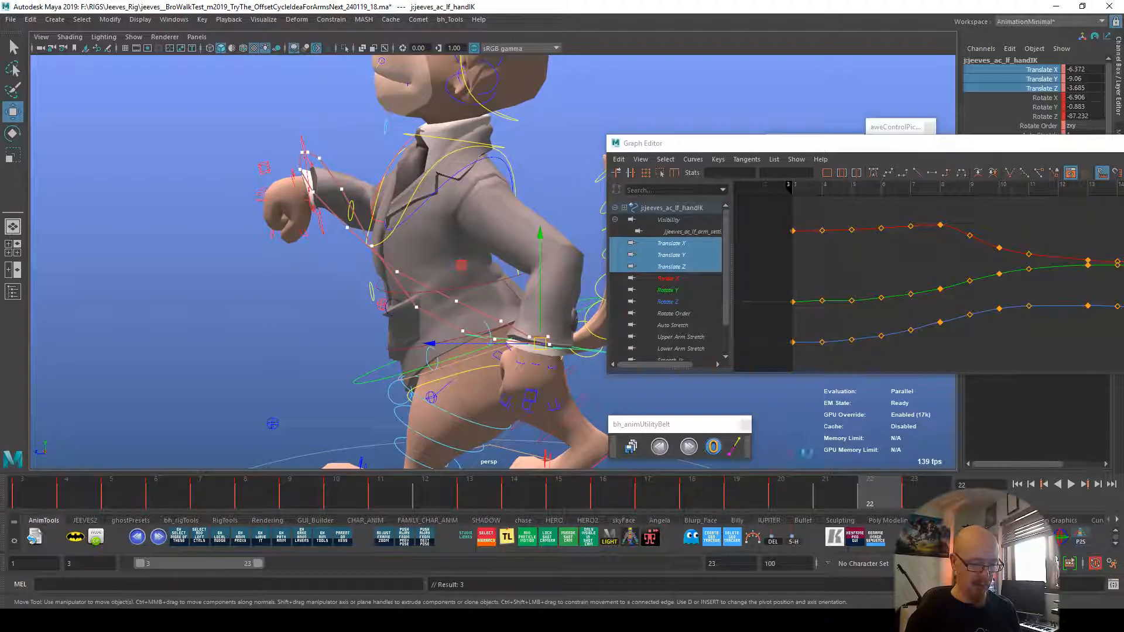
{"action": "key", "text": "alt+comma"}
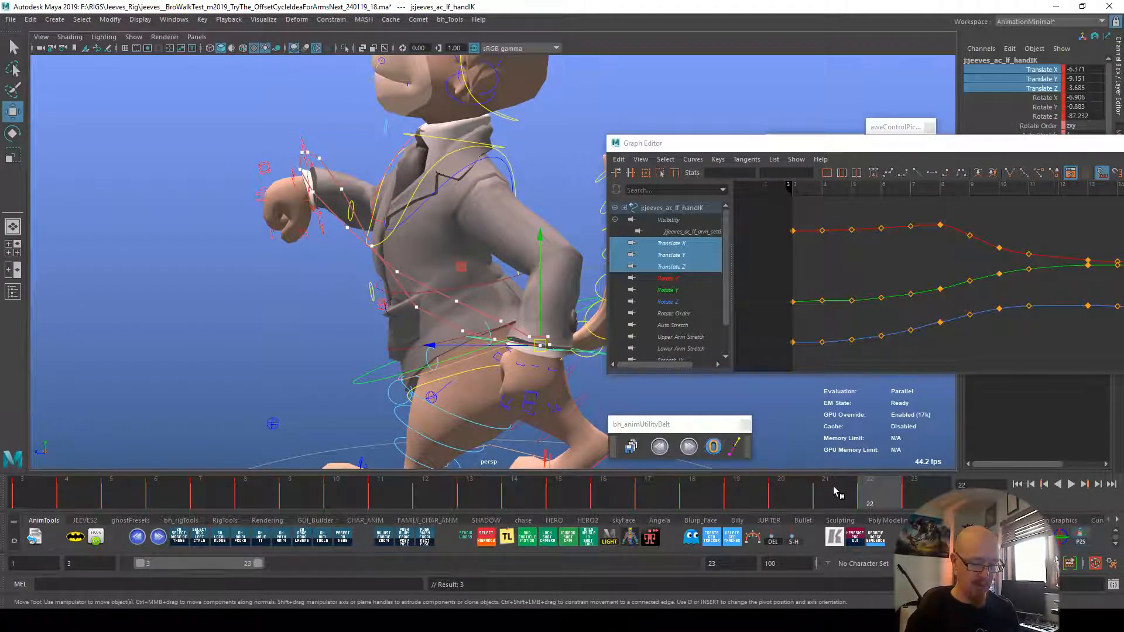
{"action": "left_click", "coordinate": [787, 499]}
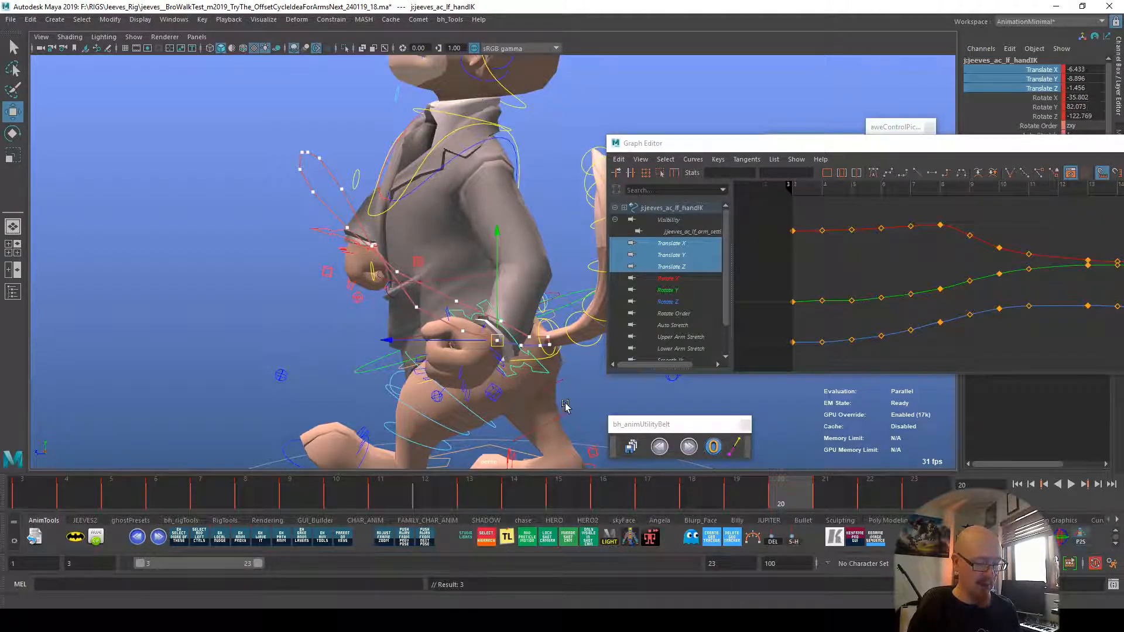
{"action": "left_click", "coordinate": [764, 498]}
{"action": "key", "text": "alt+v"}
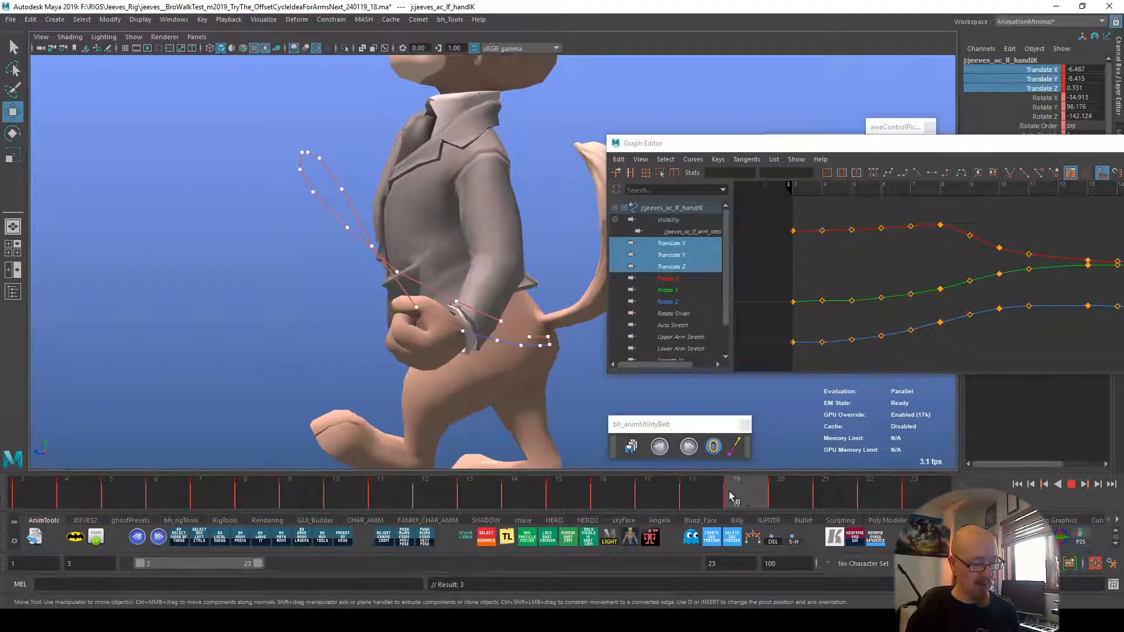
{"action": "left_click", "coordinate": [779, 498]}
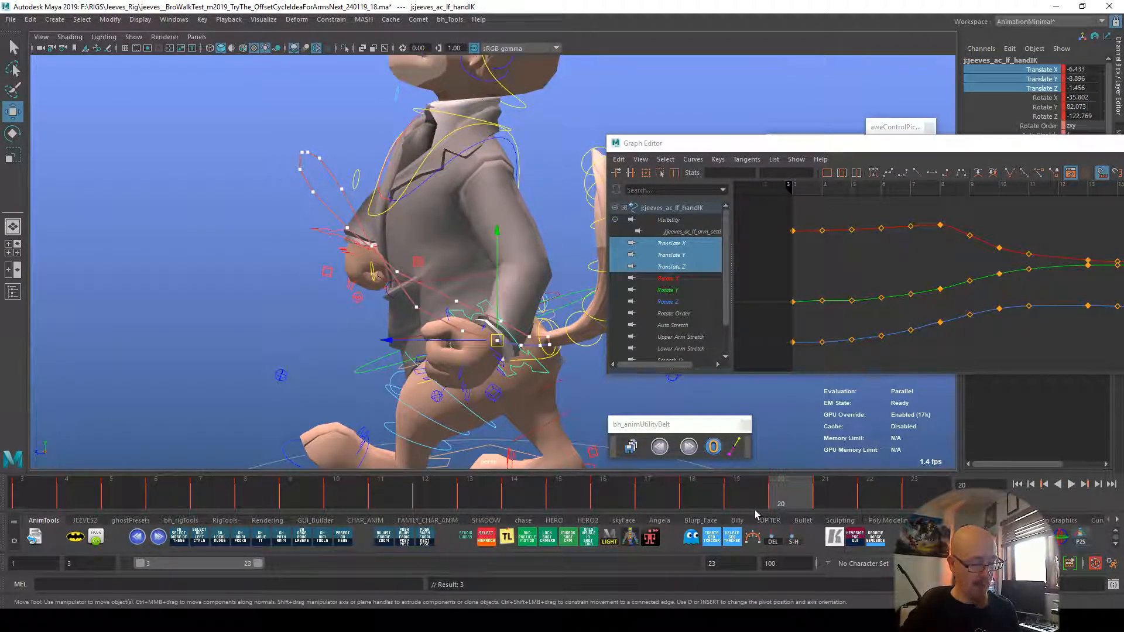
Step: Nudge the left hand IK control down and back at frame 20 and lower it at frame 22
{"action": "key", "text": "alt+Down"}
{"action": "key", "text": "alt+Right"}
{"action": "key", "text": "alt+period"}
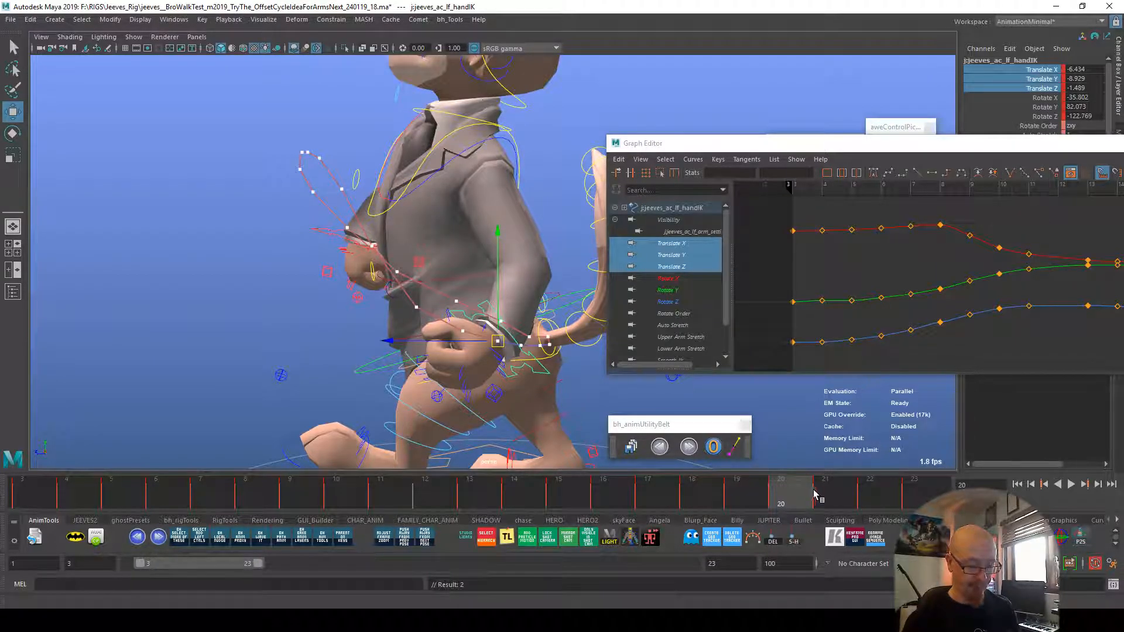
{"action": "left_click", "coordinate": [872, 496]}
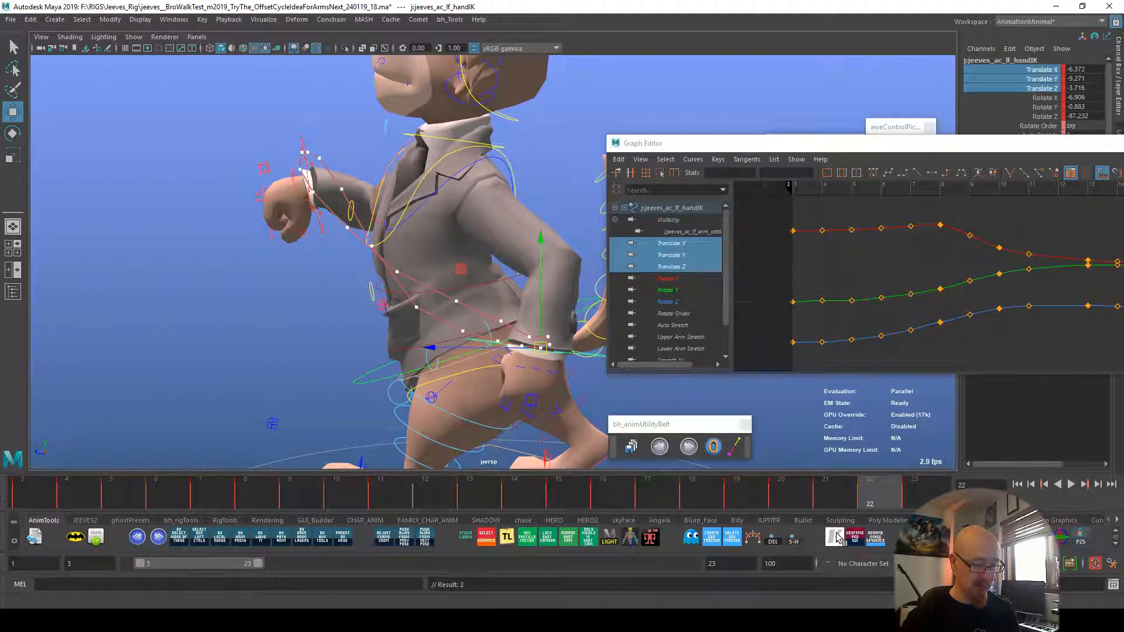
Step: Nudge the left hand IK control forward and down at frame 20, and back and down at frame 21
{"action": "left_click_drag", "start_coordinate": [611, 482], "coordinate": [781, 489]}
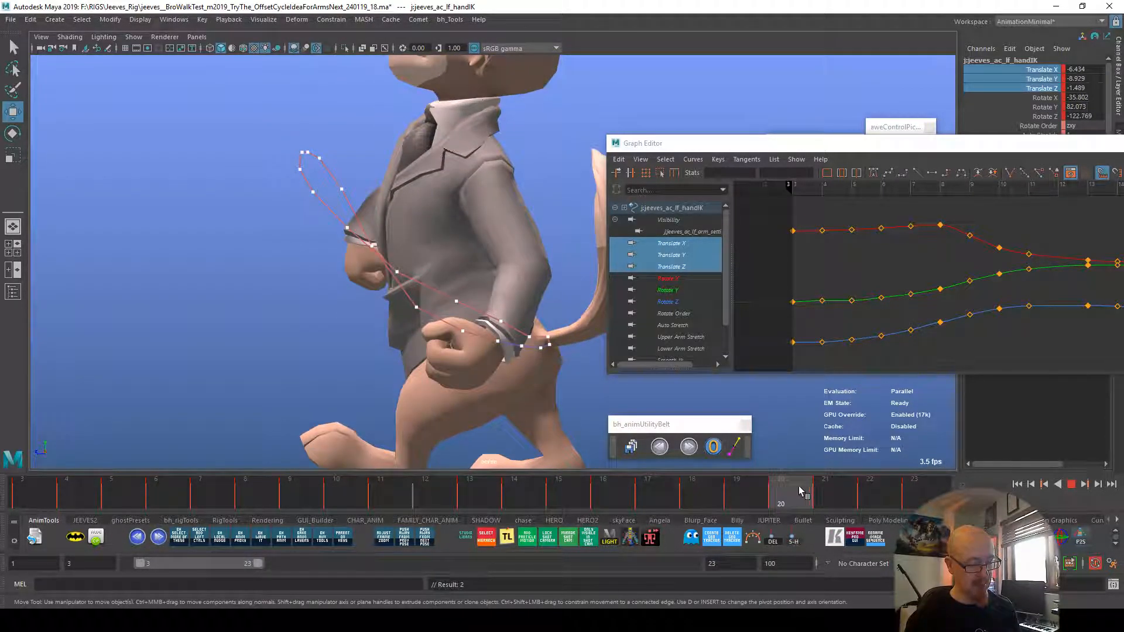
{"action": "key", "text": "alt+Left"}
{"action": "key", "text": "alt+Down"}
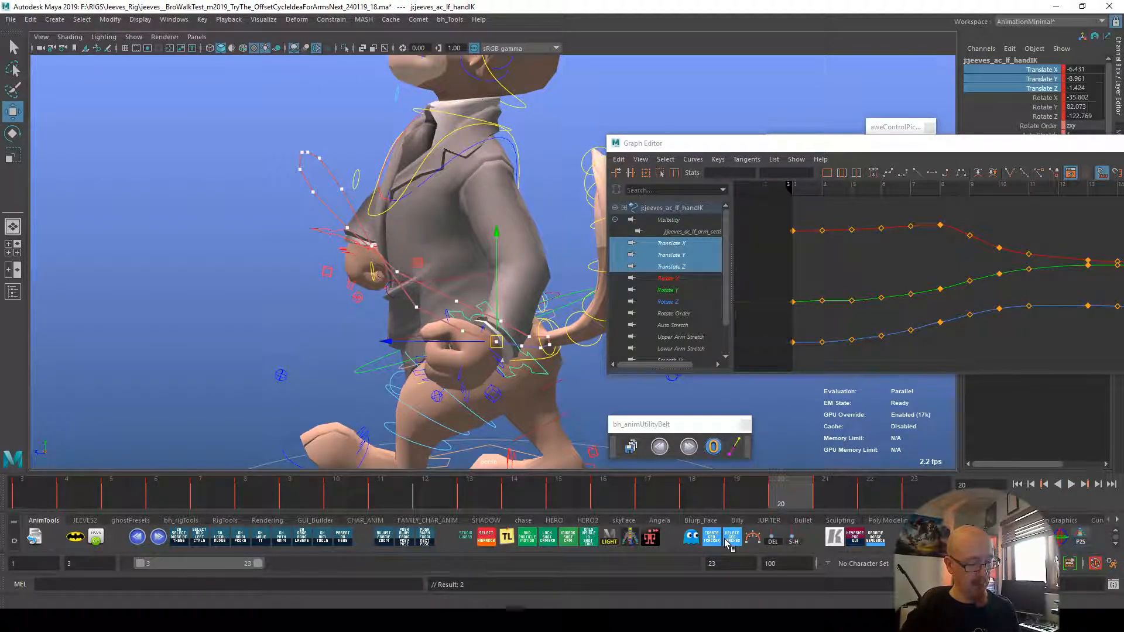
{"action": "key", "text": "period"}
{"action": "key", "text": "alt+Right"}
{"action": "key", "text": "alt+Down"}
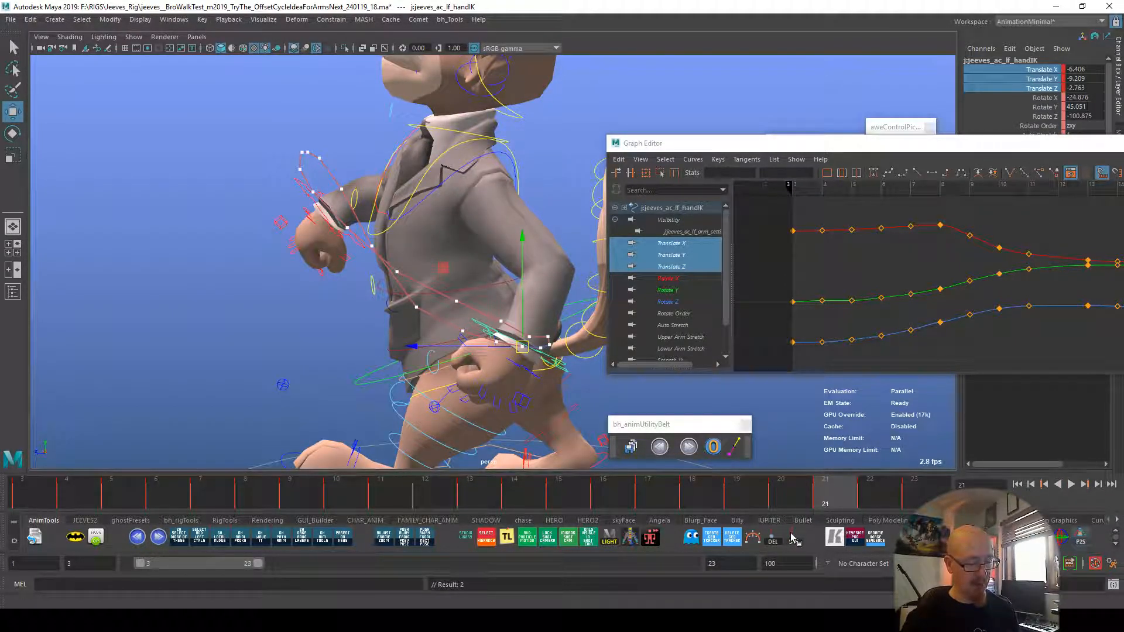
Step: Play back the cycle and scrub frames 3 to 5 to examine the left hand's arc
{"action": "left_click", "coordinate": [872, 496]}
{"action": "key", "text": "alt+v"}
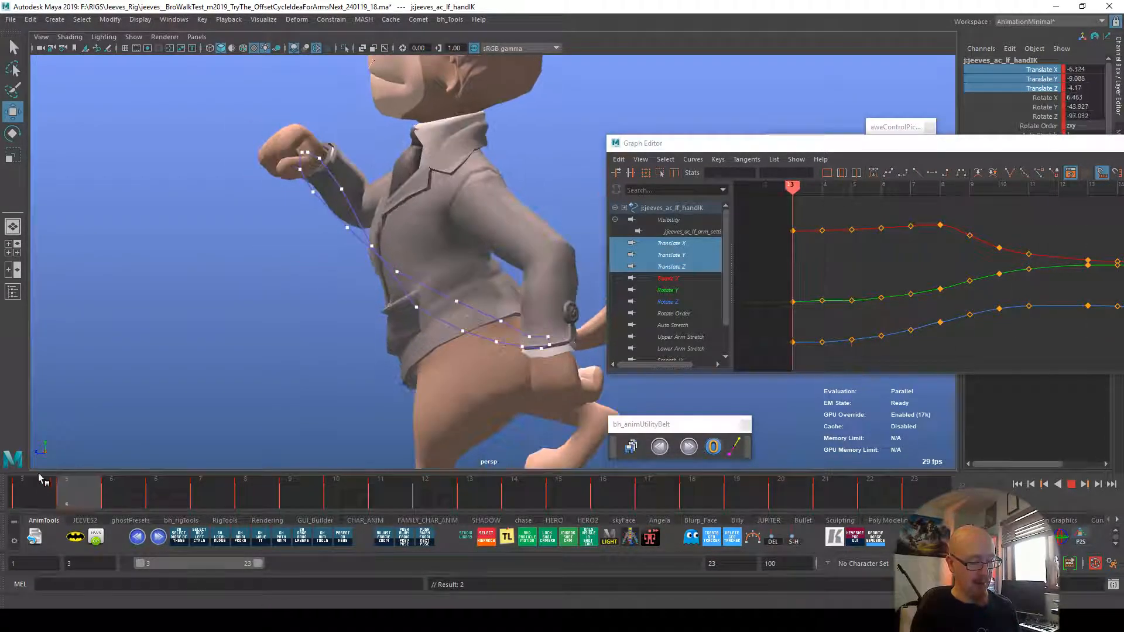
{"action": "key", "text": "alt+v"}
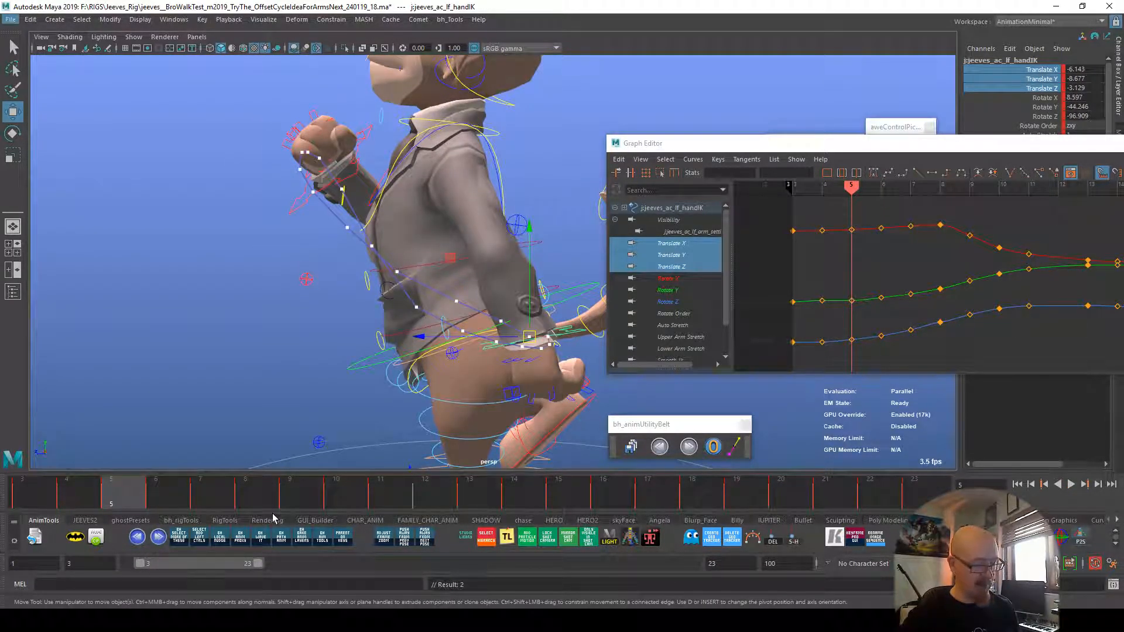
{"action": "left_click_drag", "start_coordinate": [53, 493], "coordinate": [69, 489]}
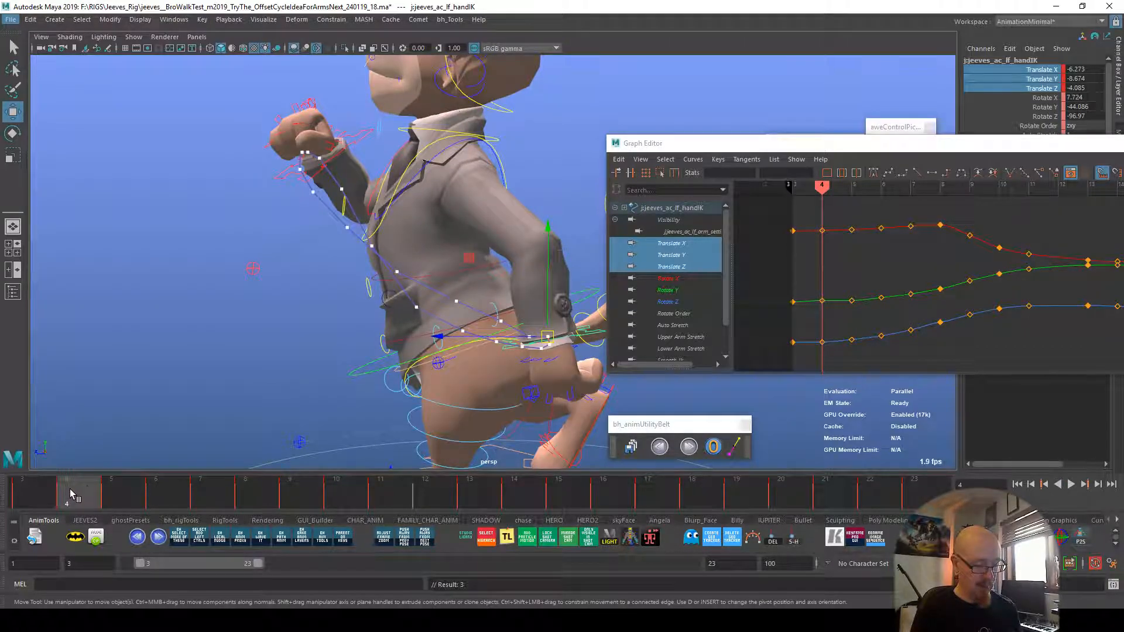
{"action": "key", "text": "Down"}
{"action": "key", "text": "Left"}
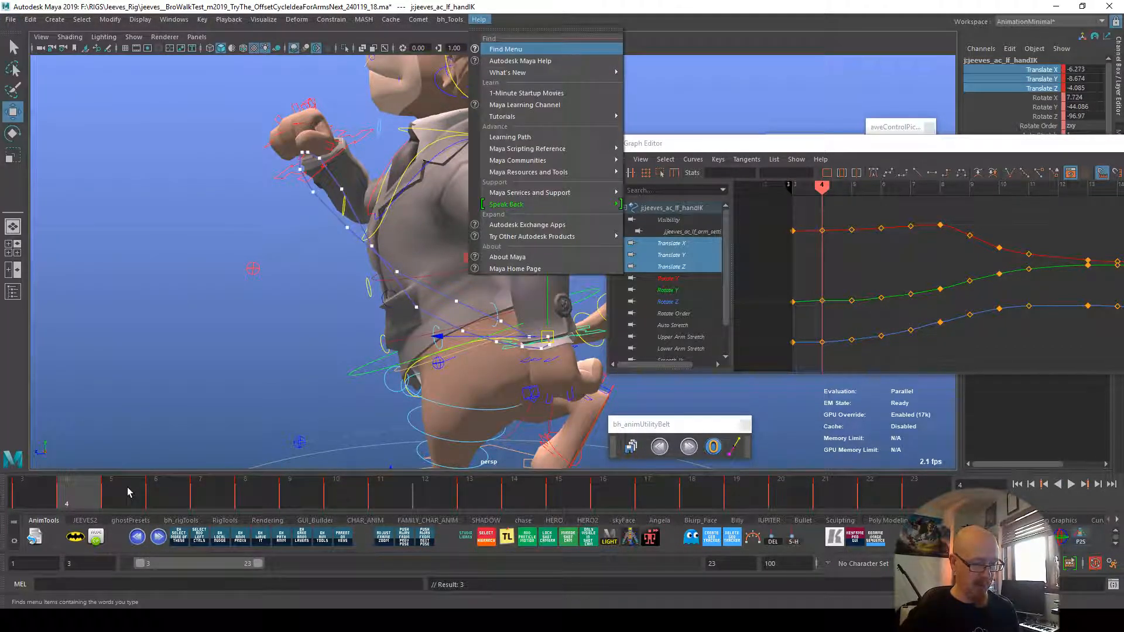
{"action": "left_click", "coordinate": [740, 98]}
{"action": "left_click", "coordinate": [593, 334]}
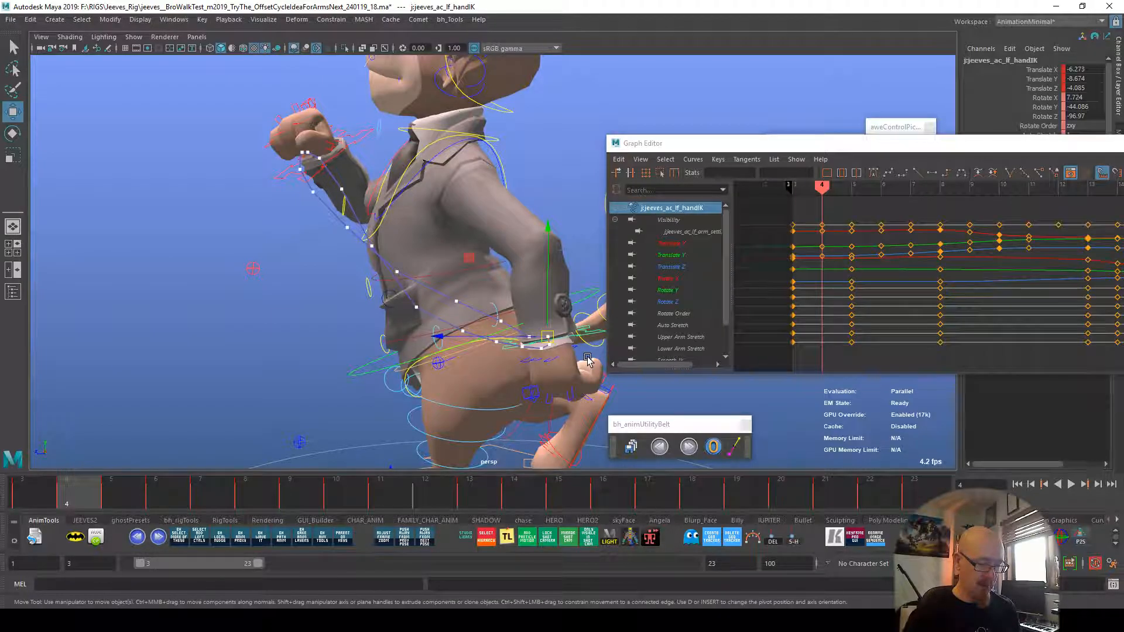
Step: Nudge the left hand IK control slightly at frames 4 and 5 to smooth its arc
{"action": "key", "text": "alt+Down"}
{"action": "key", "text": "alt+Left"}
{"action": "left_click", "coordinate": [112, 497]}
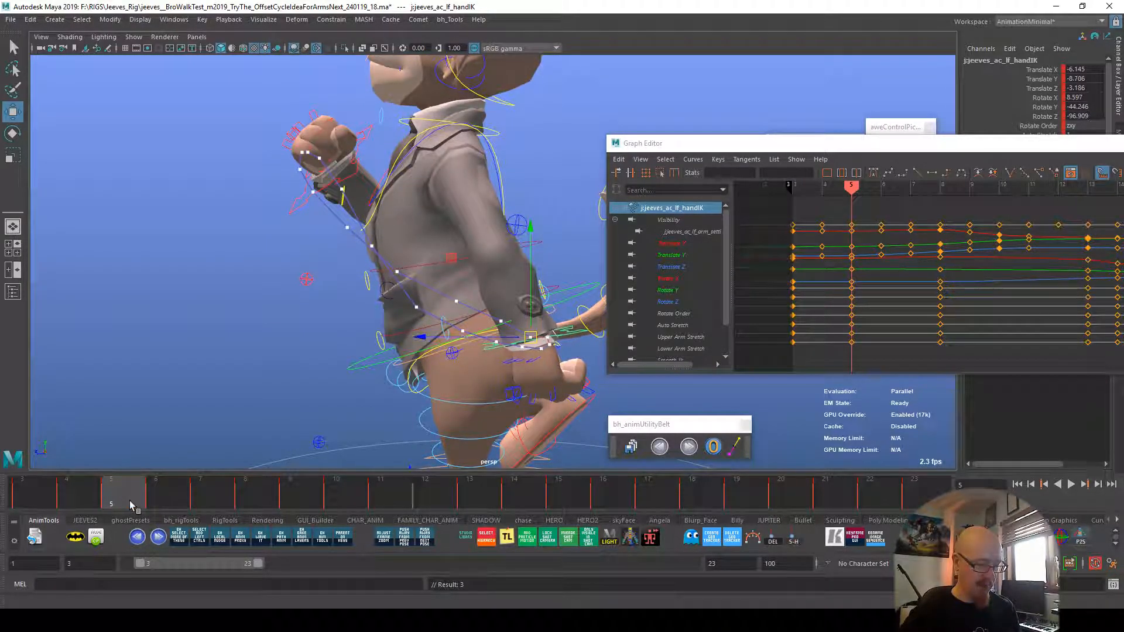
Step: Nudge the left hand IK control down and back at frame 6 and inspect its trail
{"action": "left_click", "coordinate": [176, 503]}
{"action": "key", "text": "alt+Down"}
{"action": "key", "text": "alt+Down"}
{"action": "key", "text": "alt+Right"}
{"action": "key", "text": "alt+Right"}
{"action": "key", "text": "alt+Right"}
{"action": "left_click_drag", "start_coordinate": [503, 278], "coordinate": [606, 360], "text": "alt"}
{"action": "left_click_drag", "start_coordinate": [552, 296], "coordinate": [466, 322]}
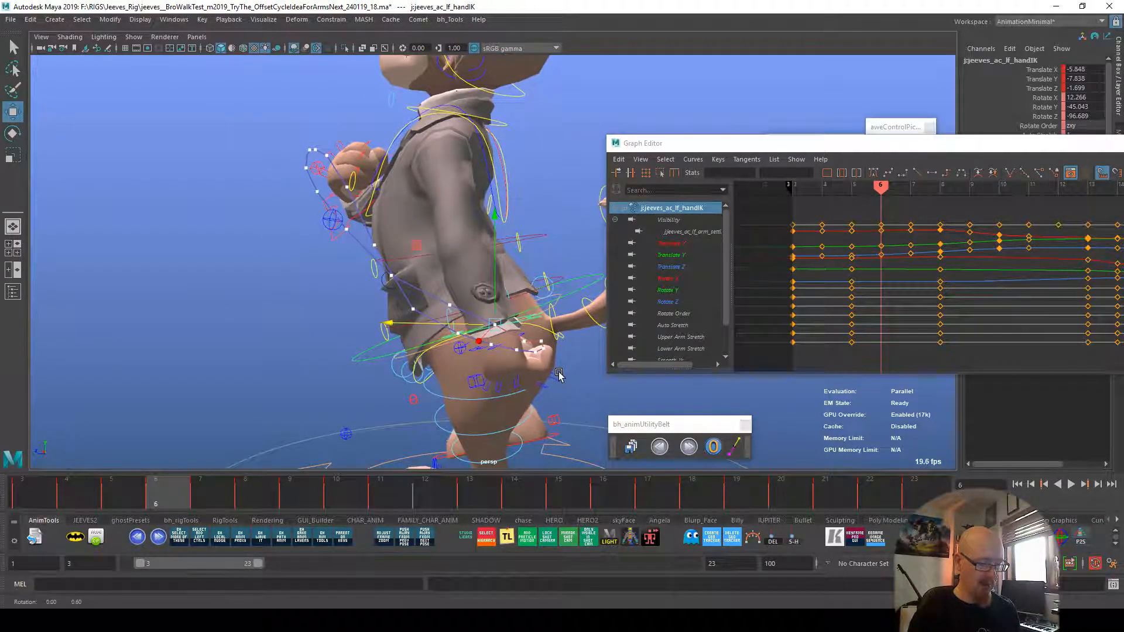
Step: Nudge the left hand IK control back and slightly down at frame 7
{"action": "left_click_drag", "start_coordinate": [162, 493], "coordinate": [201, 498]}
{"action": "key", "text": "alt+Right"}
{"action": "key", "text": "alt+Right"}
{"action": "key", "text": "alt+Right"}
{"action": "key", "text": "alt+Right"}
{"action": "key", "text": "alt+Down"}
{"action": "key", "text": "alt+Down"}
{"action": "key", "text": "alt+Right"}
{"action": "key", "text": "alt+Up"}
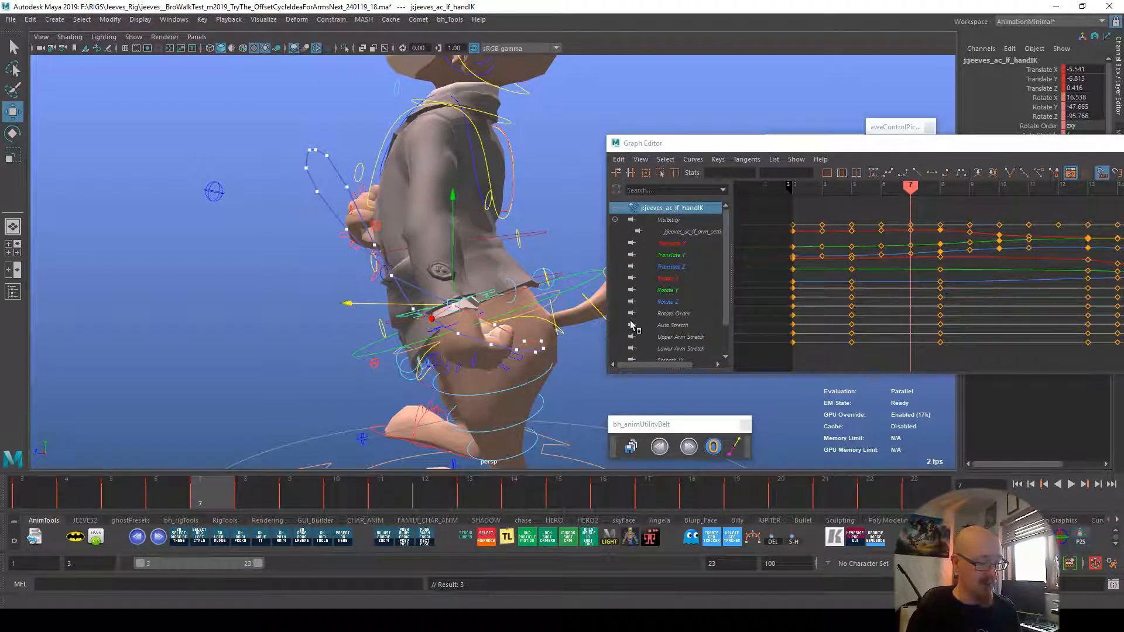
Step: Nudge the left hand IK control slightly at frames 8 and 10 to smooth the spacing of its arc
{"action": "left_click_drag", "start_coordinate": [198, 481], "coordinate": [249, 487]}
{"action": "left_click_drag", "start_coordinate": [391, 275], "coordinate": [396, 278]}
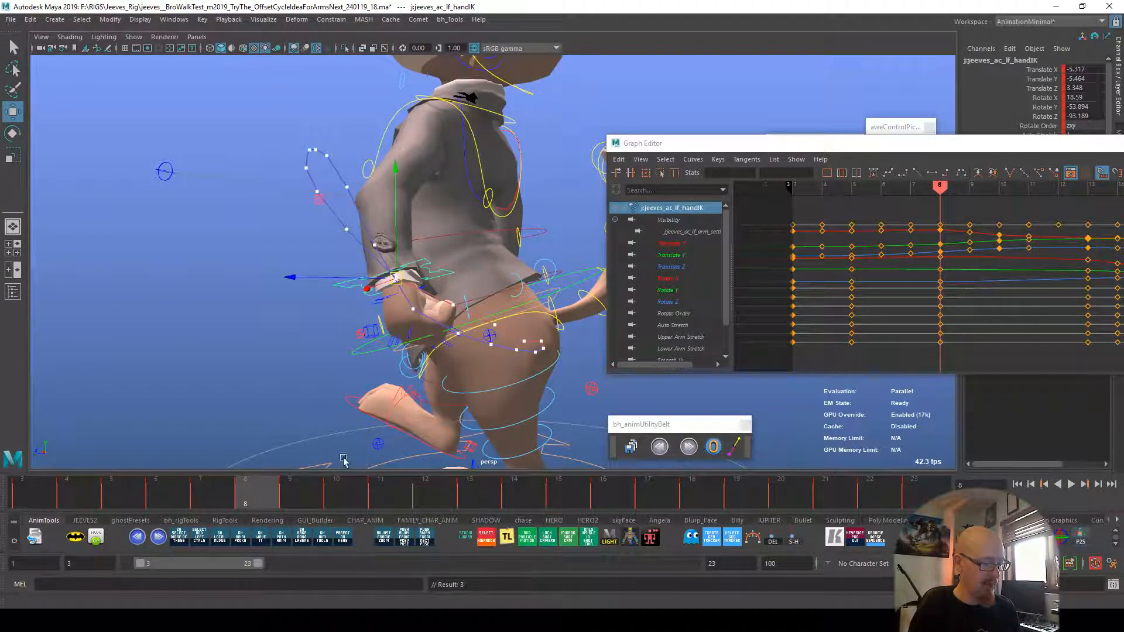
{"action": "left_click", "coordinate": [291, 492]}
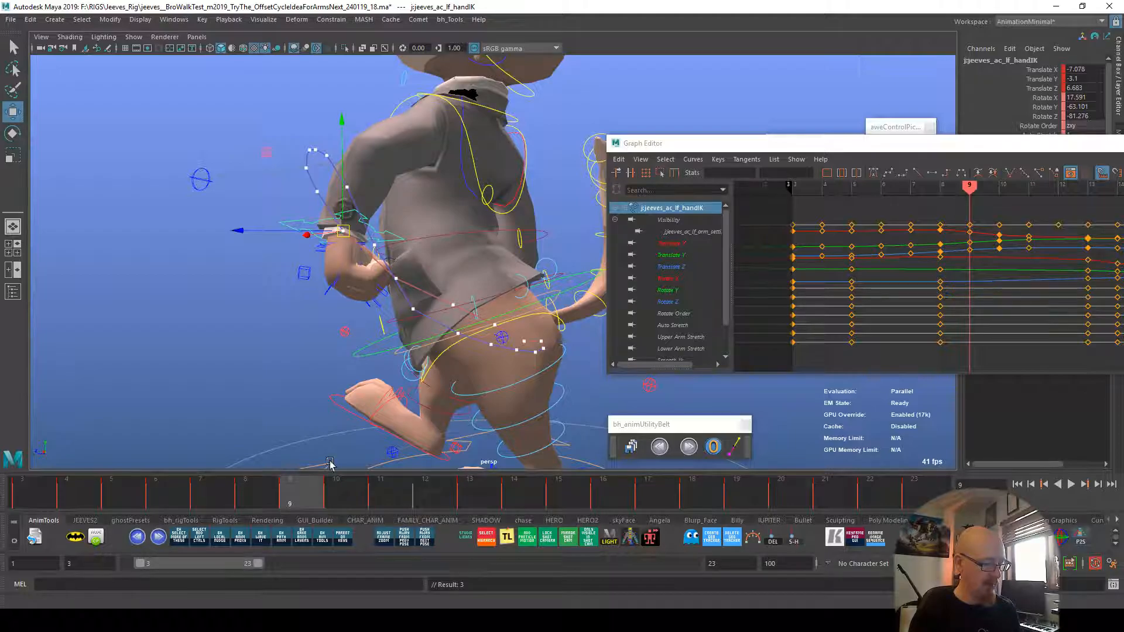
{"action": "key", "text": "period"}
{"action": "left_click_drag", "start_coordinate": [318, 191], "coordinate": [314, 189]}
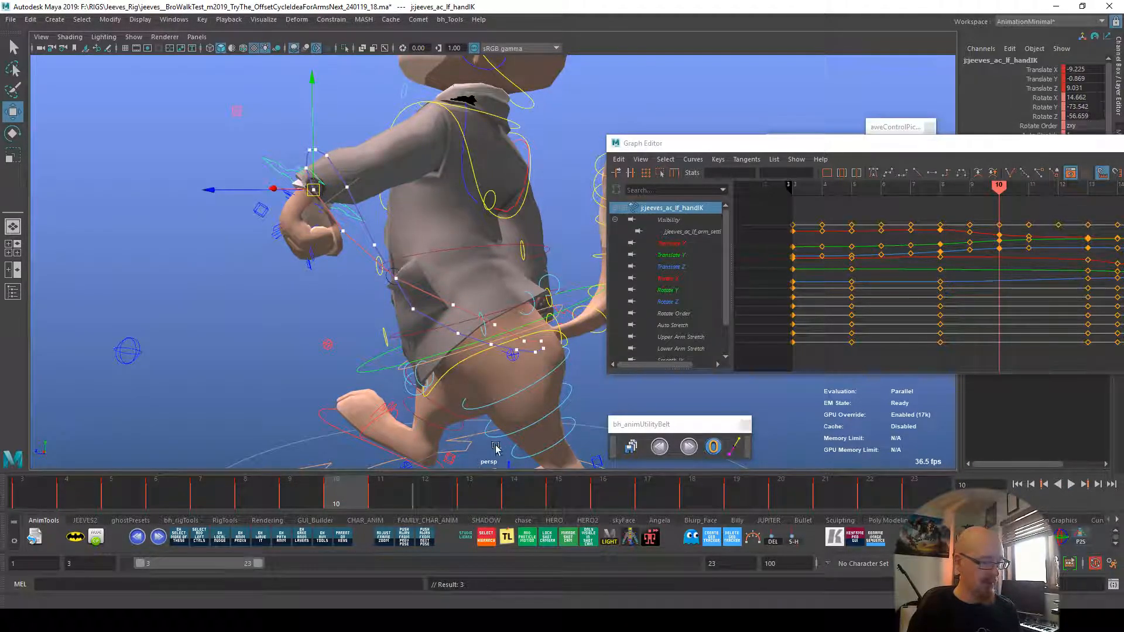
Step: Play the cycle from a front view and step through frames 13 to 16 to examine the left hand's arc
{"action": "left_click_drag", "start_coordinate": [490, 426], "coordinate": [589, 425], "text": "alt"}
{"action": "key", "text": "alt+v"}
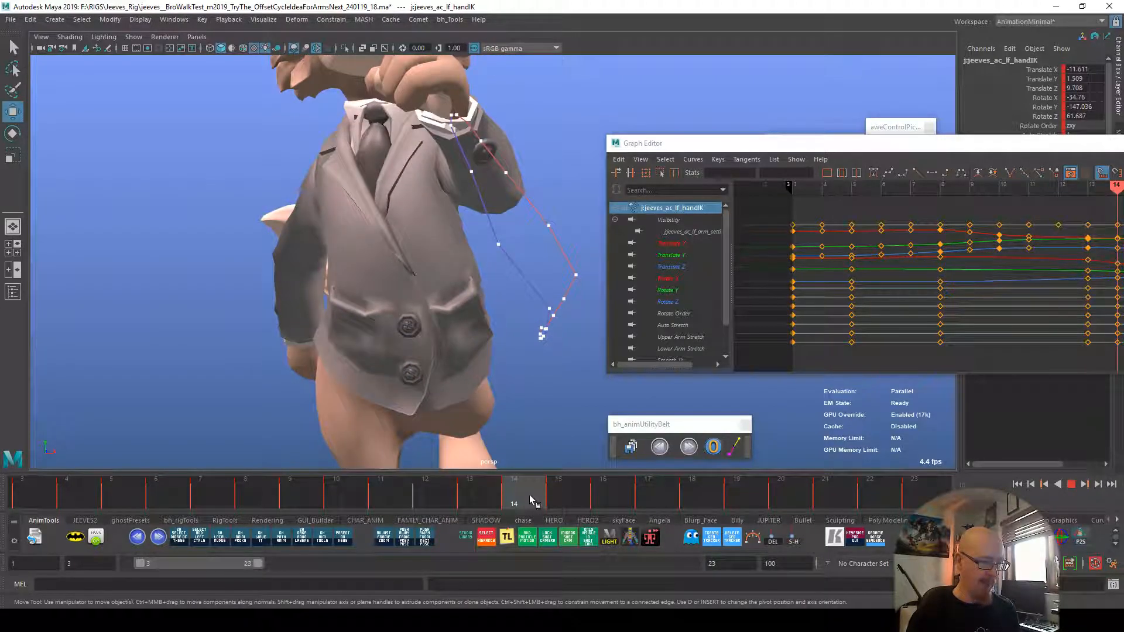
{"action": "key", "text": "alt+v"}
{"action": "left_click", "coordinate": [504, 483]}
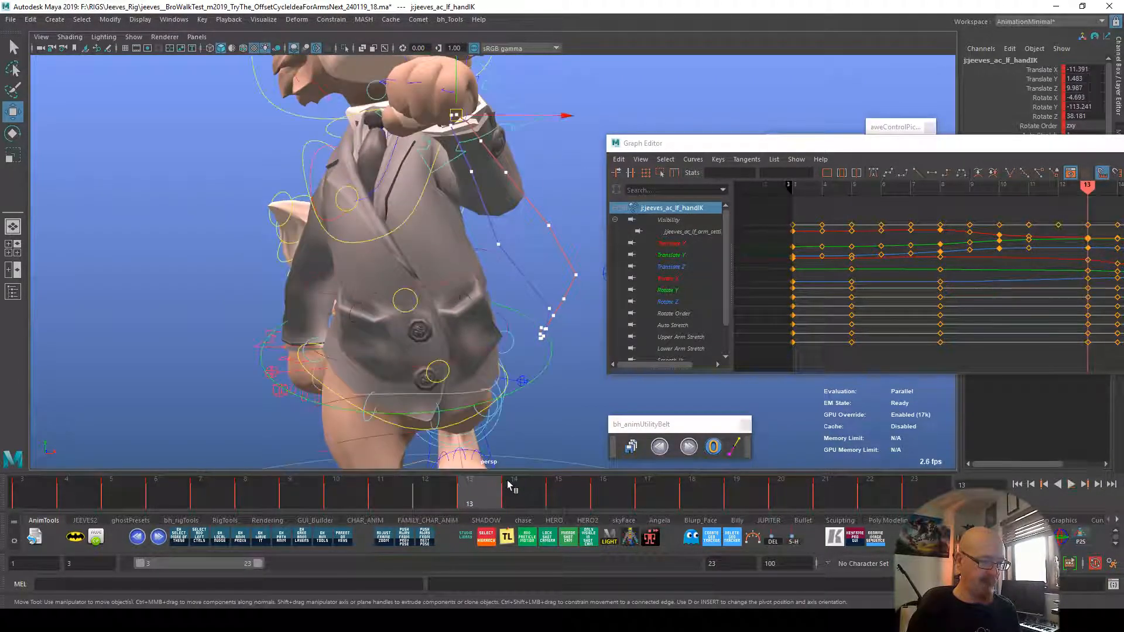
{"action": "key", "text": "alt+v"}
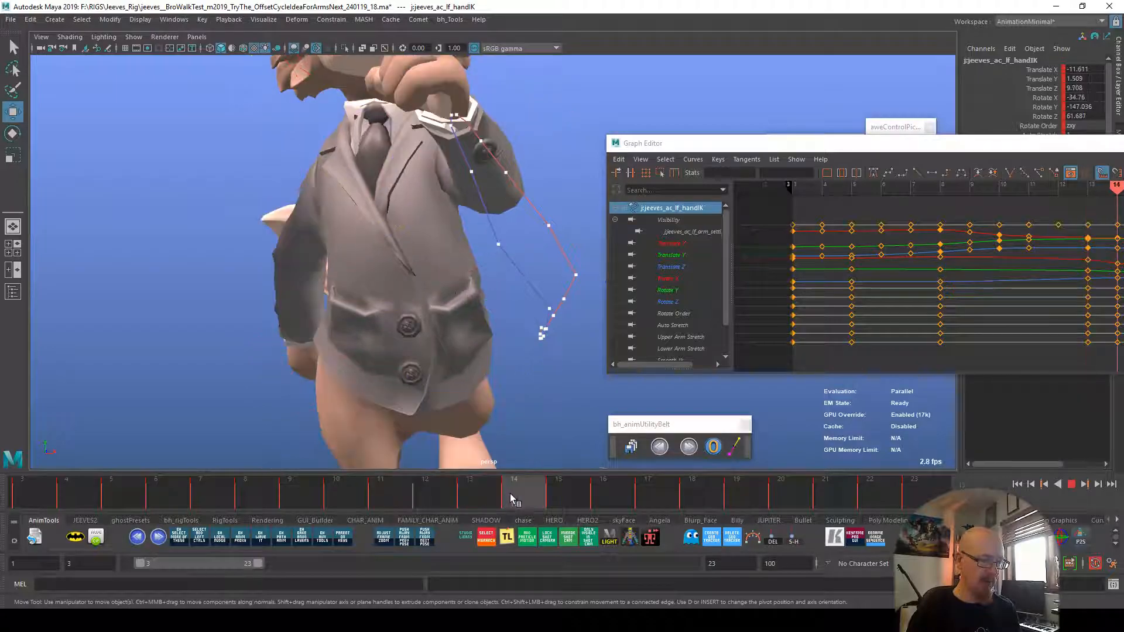
{"action": "left_click", "coordinate": [556, 499]}
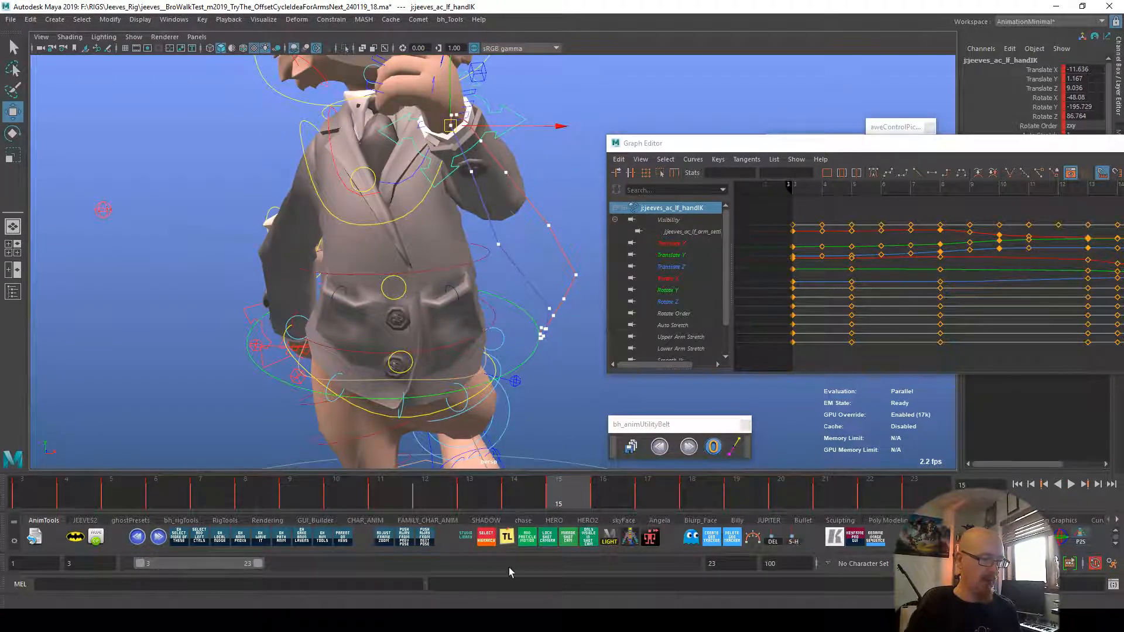
{"action": "left_click", "coordinate": [590, 502]}
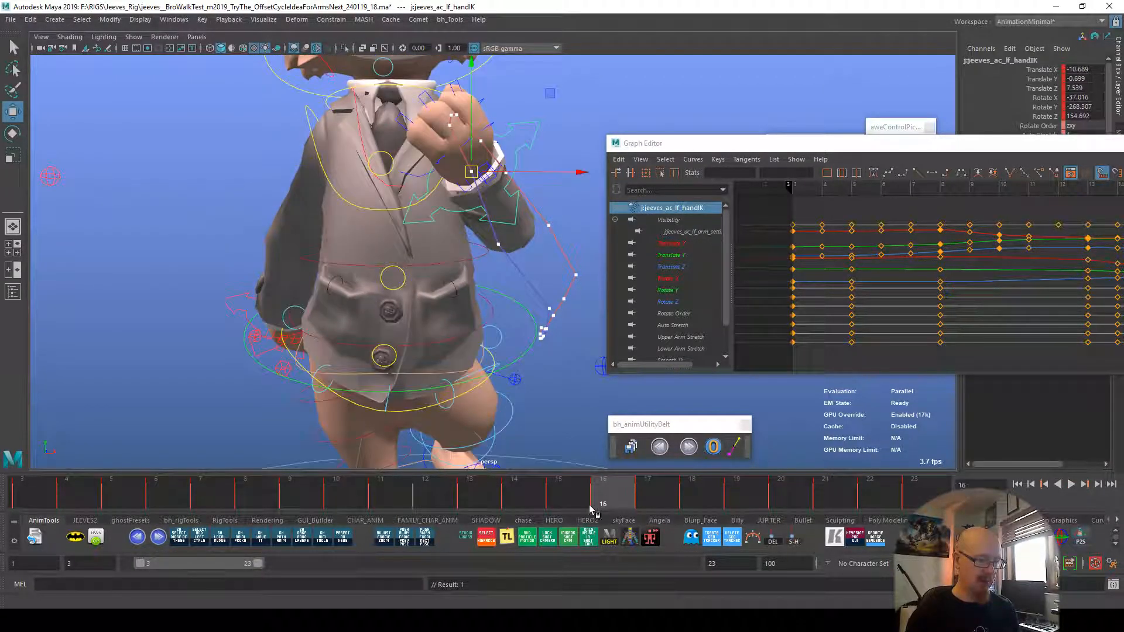
Step: Nudge the left hand IK control inward at frame 16 to a Translate X of about -10.9
{"action": "key", "text": "alt+Left"}
{"action": "key", "text": "alt+Left"}
{"action": "key", "text": "alt+Left"}
{"action": "key", "text": "alt+Left"}
{"action": "key", "text": "alt+Left"}
{"action": "key", "text": "alt+Left"}
{"action": "key", "text": "alt+Left"}
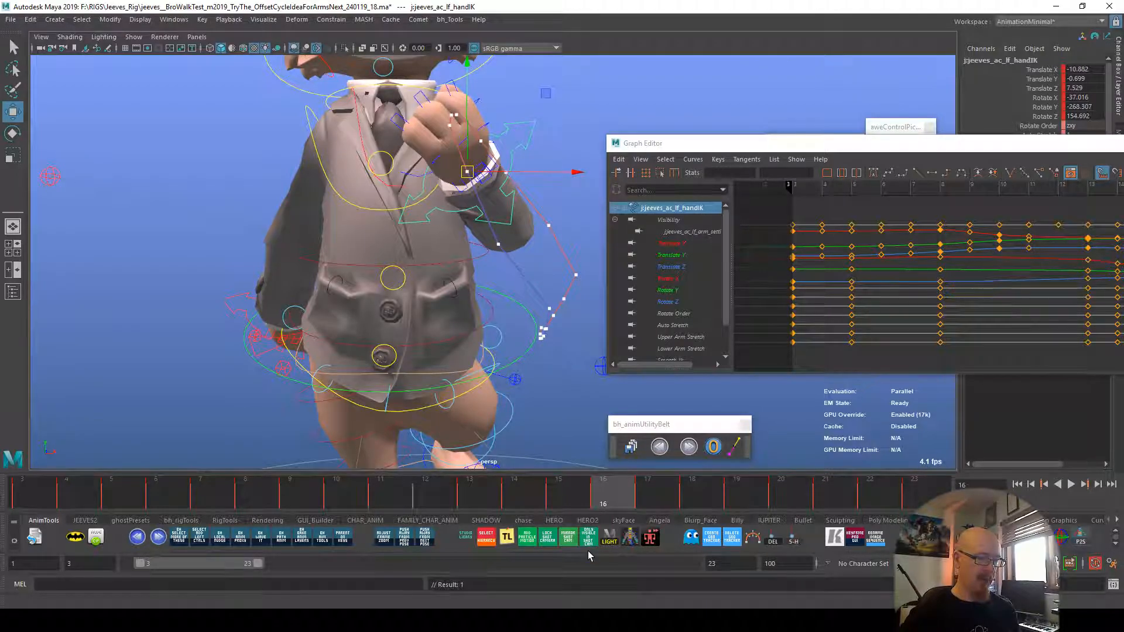
{"action": "key", "text": "alt+Left"}
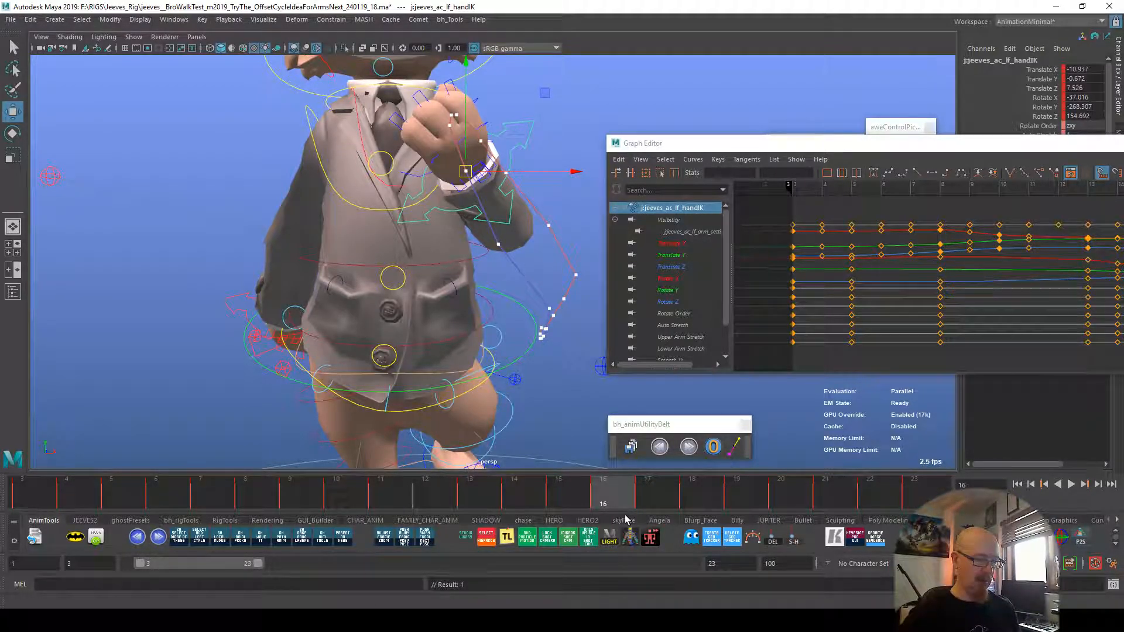
Step: Nudge the left hand IK control inward toward the body at frames 17 and 18
{"action": "left_click", "coordinate": [646, 502]}
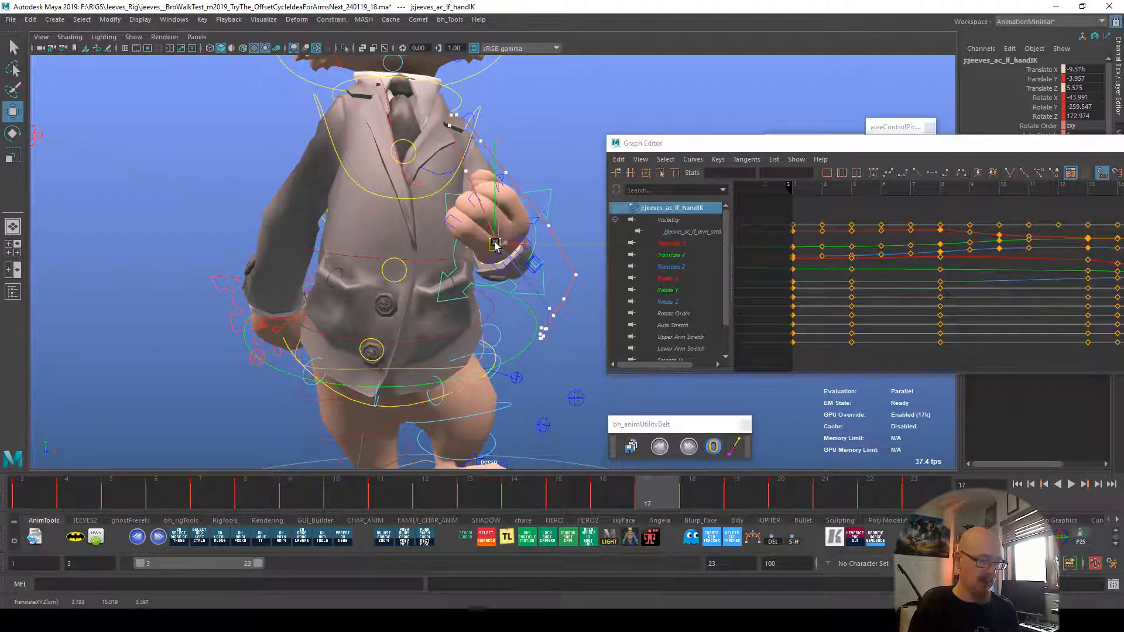
{"action": "key", "text": "alt+period"}
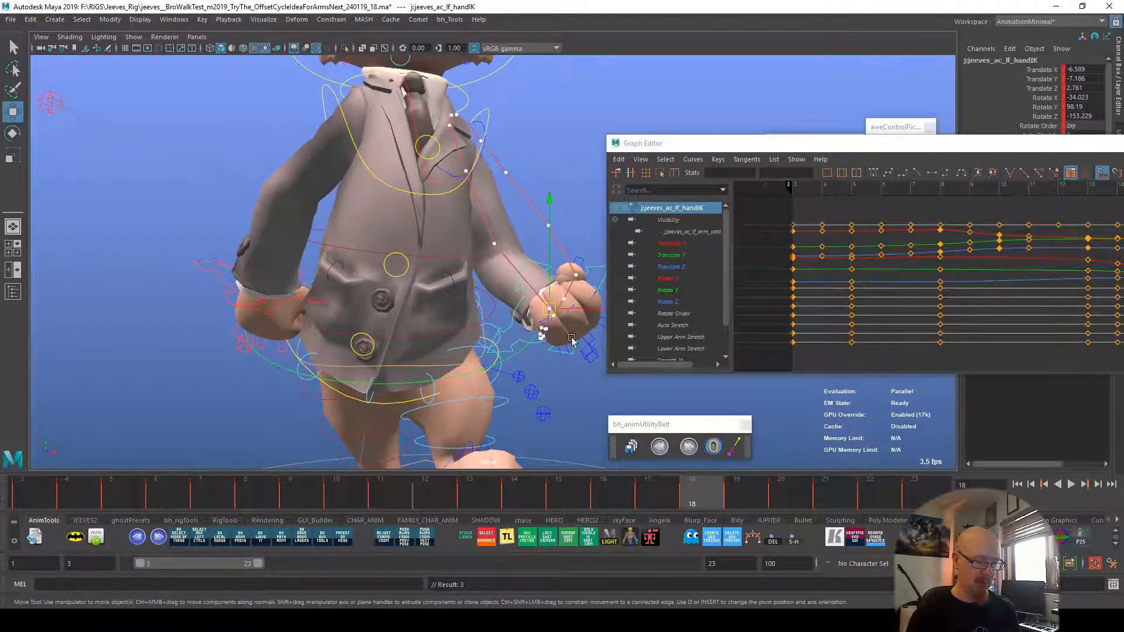
{"action": "left_click_drag", "start_coordinate": [548, 309], "coordinate": [536, 298]}
Step: Play back the whole character's cycle, inspect frames 4 and 5, and delete the left hand's motion trail
{"action": "right_click_drag", "start_coordinate": [707, 386], "coordinate": [603, 419], "text": "alt"}
{"action": "key", "text": "alt+v"}
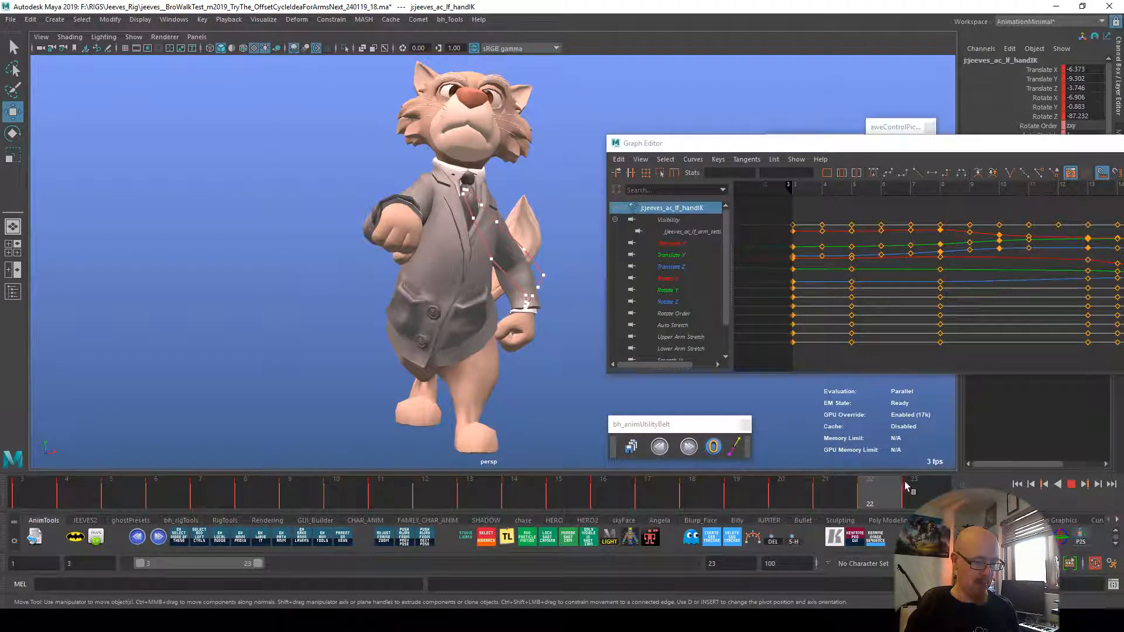
{"action": "key", "text": "alt+v"}
{"action": "left_click", "coordinate": [77, 493]}
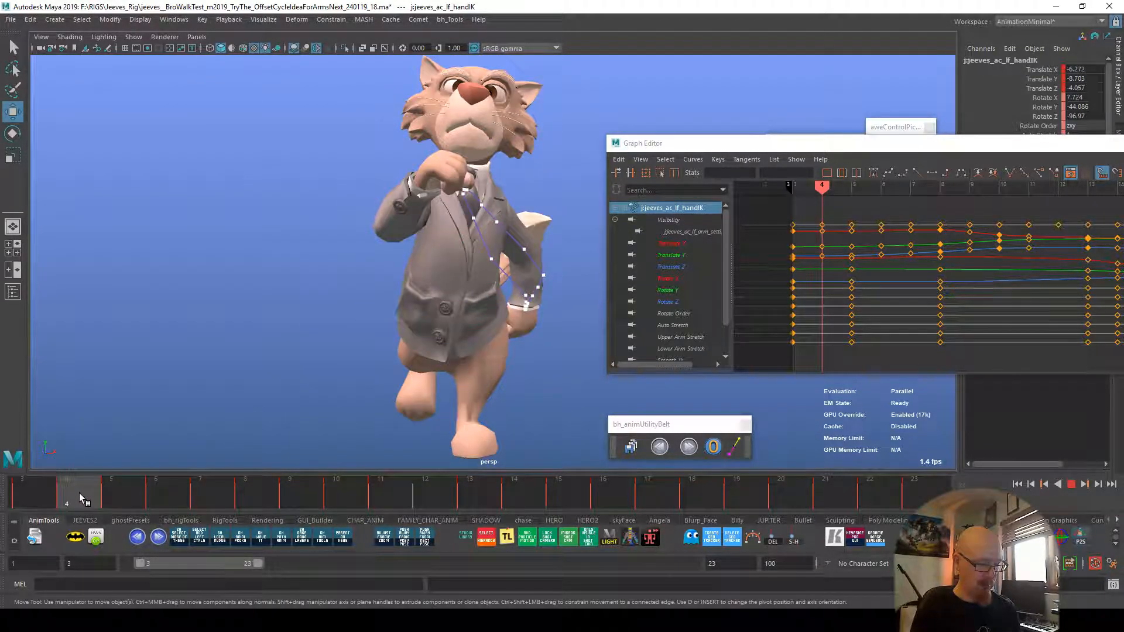
{"action": "left_click", "coordinate": [109, 494]}
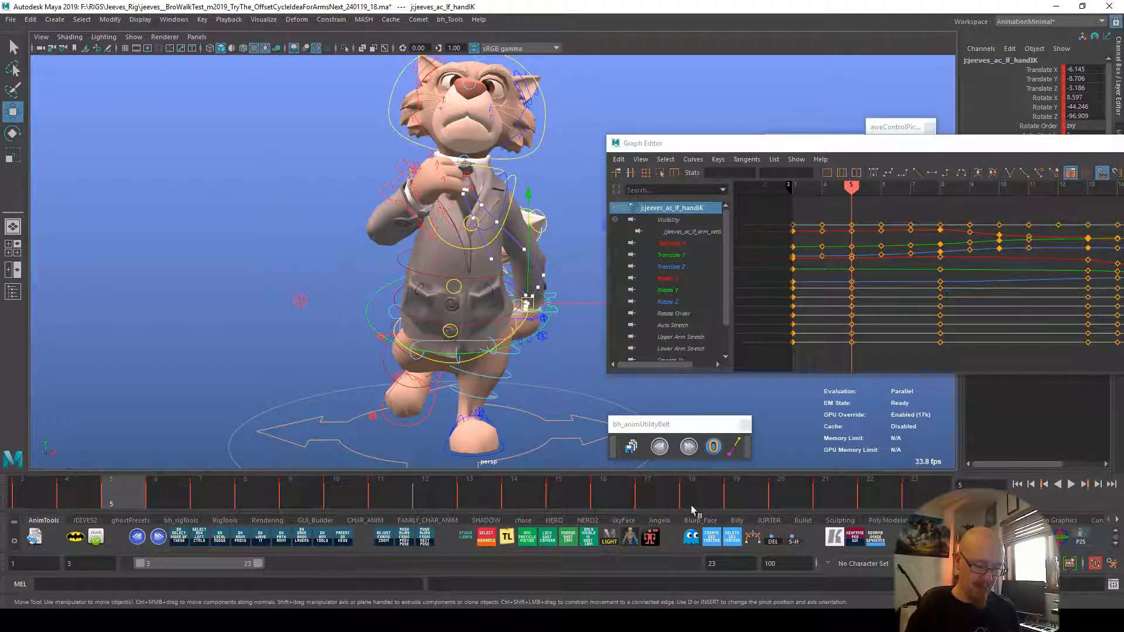
{"action": "left_click", "coordinate": [771, 539]}
{"action": "left_click", "coordinate": [557, 312]}
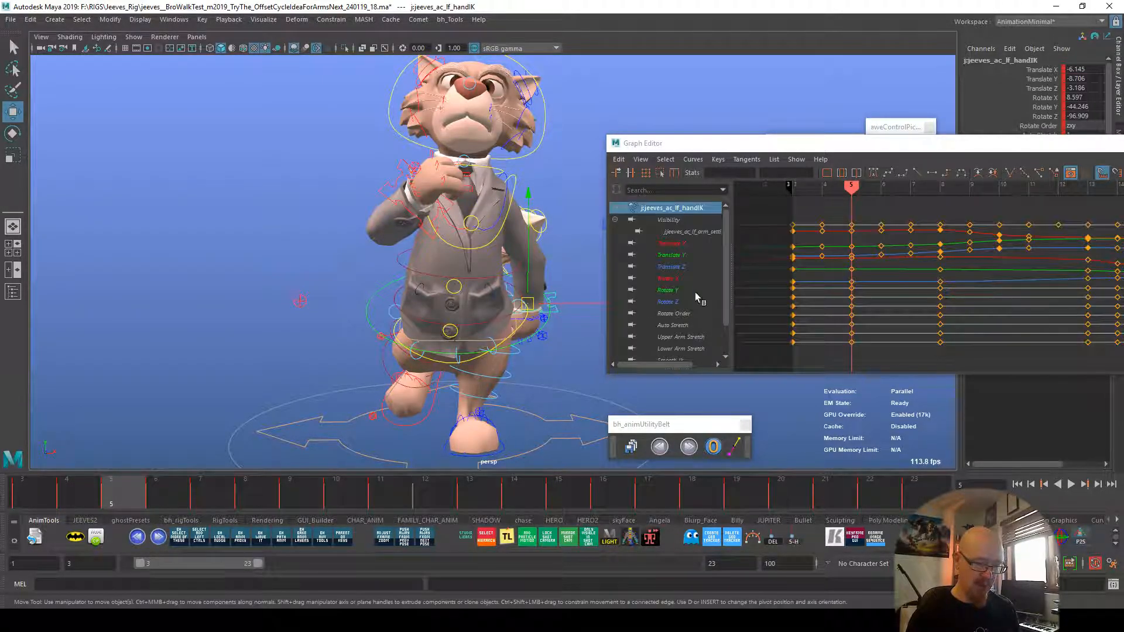
Step: Lower the left hand's Translate X key at frame 5 to -6.748 and delete its keys at frames 4 and 6
{"action": "left_click", "coordinate": [672, 243]}
{"action": "left_click_drag", "start_coordinate": [859, 250], "coordinate": [858, 250]}
{"action": "middle_click_drag", "start_coordinate": [859, 251], "coordinate": [860, 264], "text": "shift"}
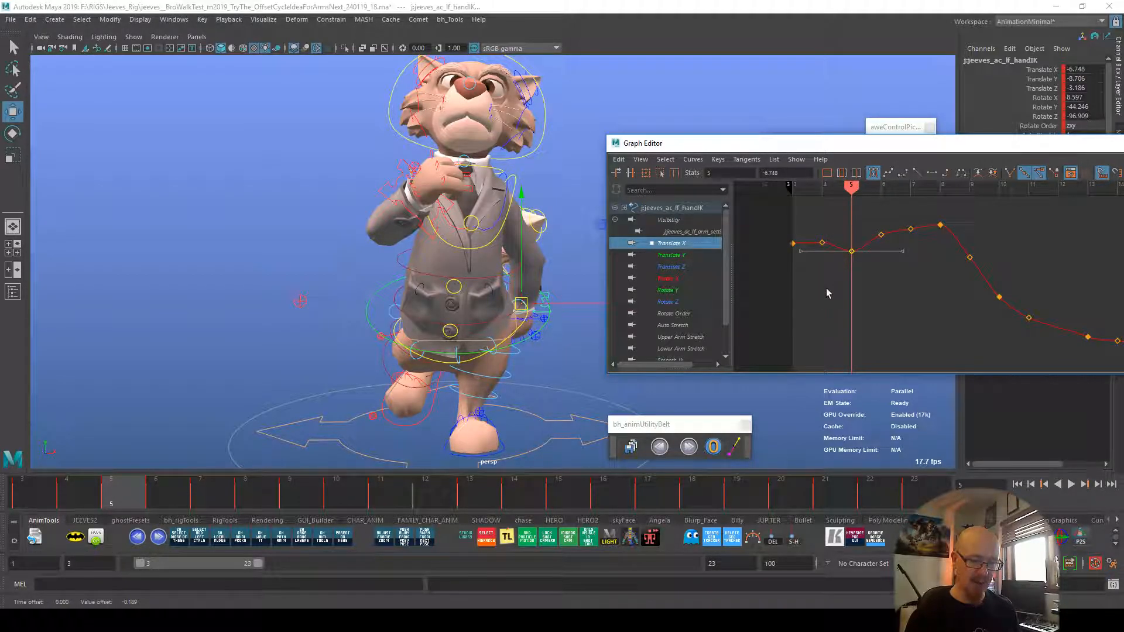
{"action": "left_click", "coordinate": [833, 287]}
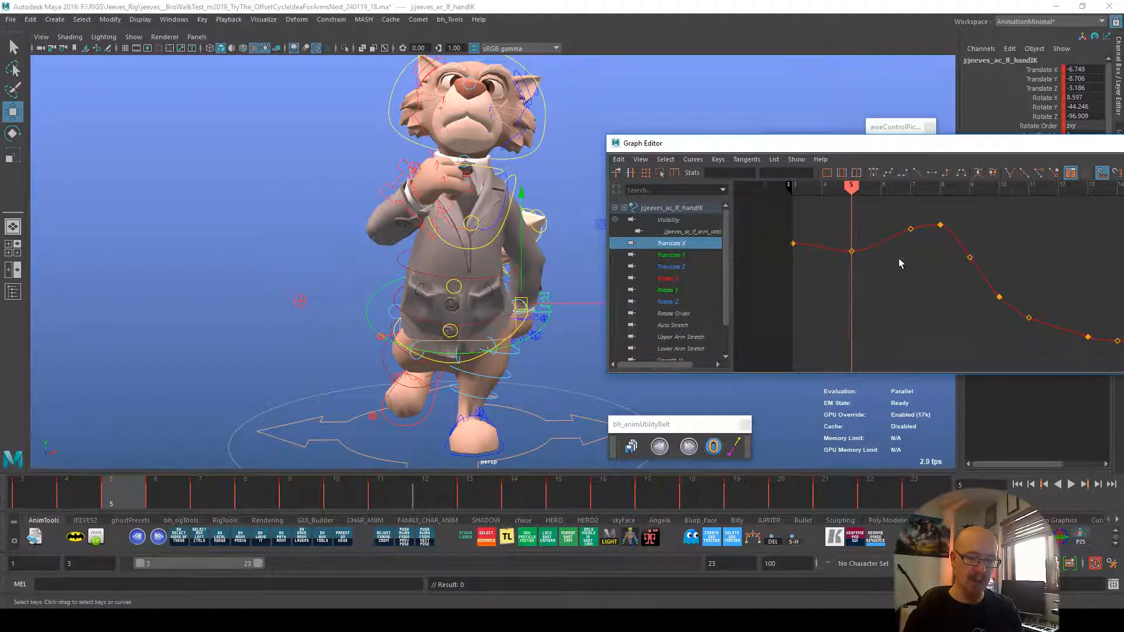
{"action": "left_click_drag", "start_coordinate": [28, 496], "coordinate": [121, 487]}
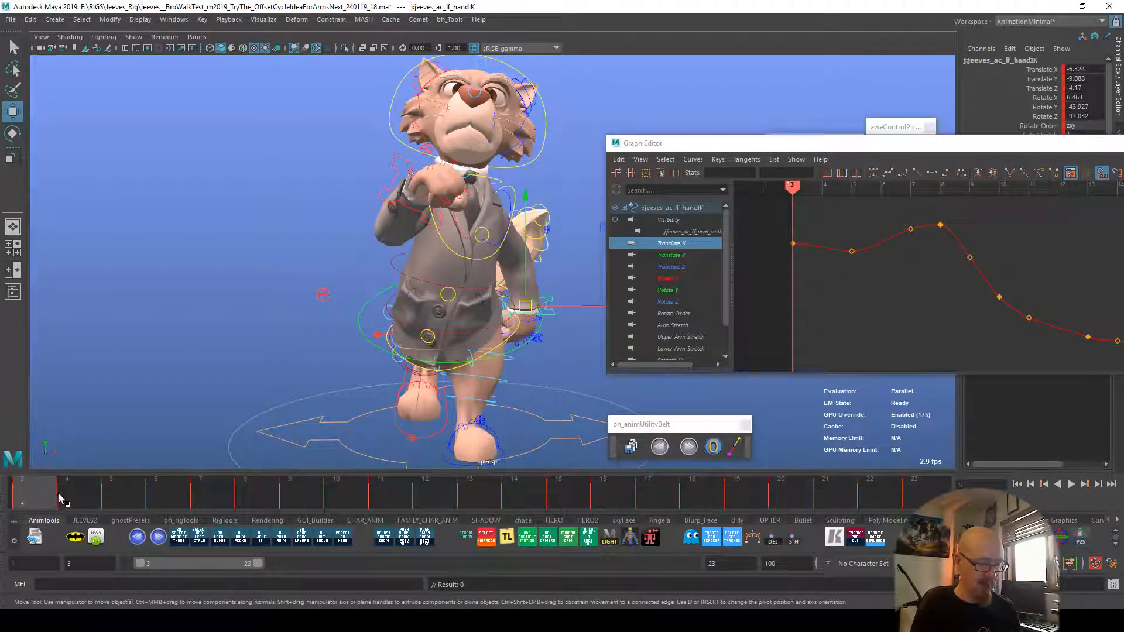
Step: Move the left hand to about -7.0 in Translate X at frame 5 and raise its Translate Y key to -8.335
{"action": "left_click_drag", "start_coordinate": [522, 309], "coordinate": [519, 305]}
{"action": "left_click", "coordinate": [671, 255]}
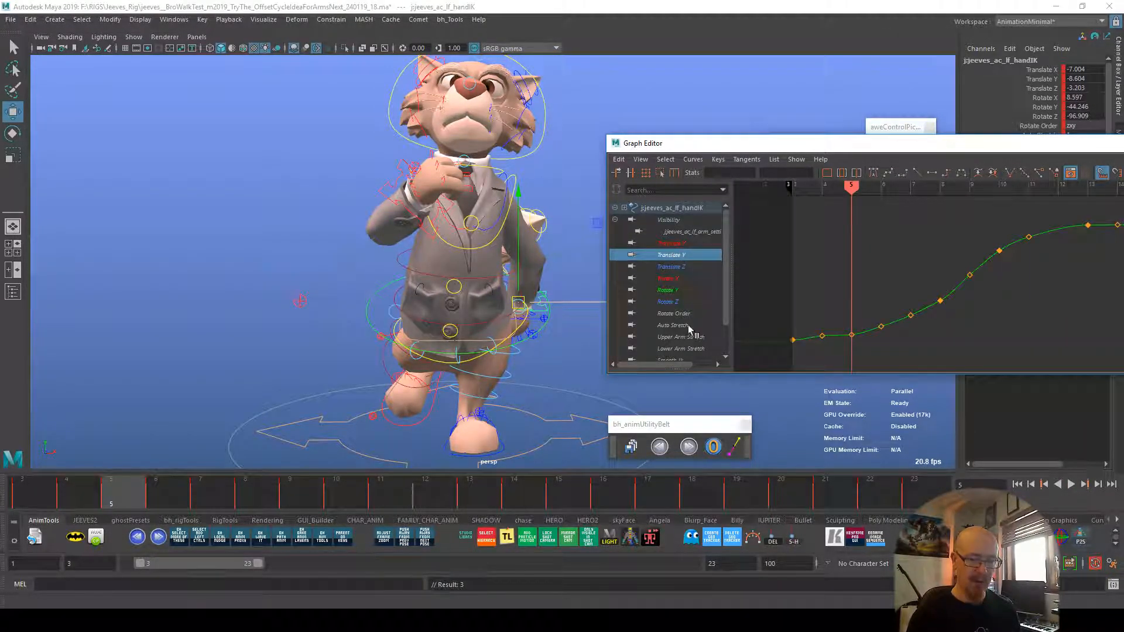
{"action": "left_click", "coordinate": [852, 337]}
{"action": "middle_click_drag", "start_coordinate": [861, 348], "coordinate": [860, 341], "text": "shift"}
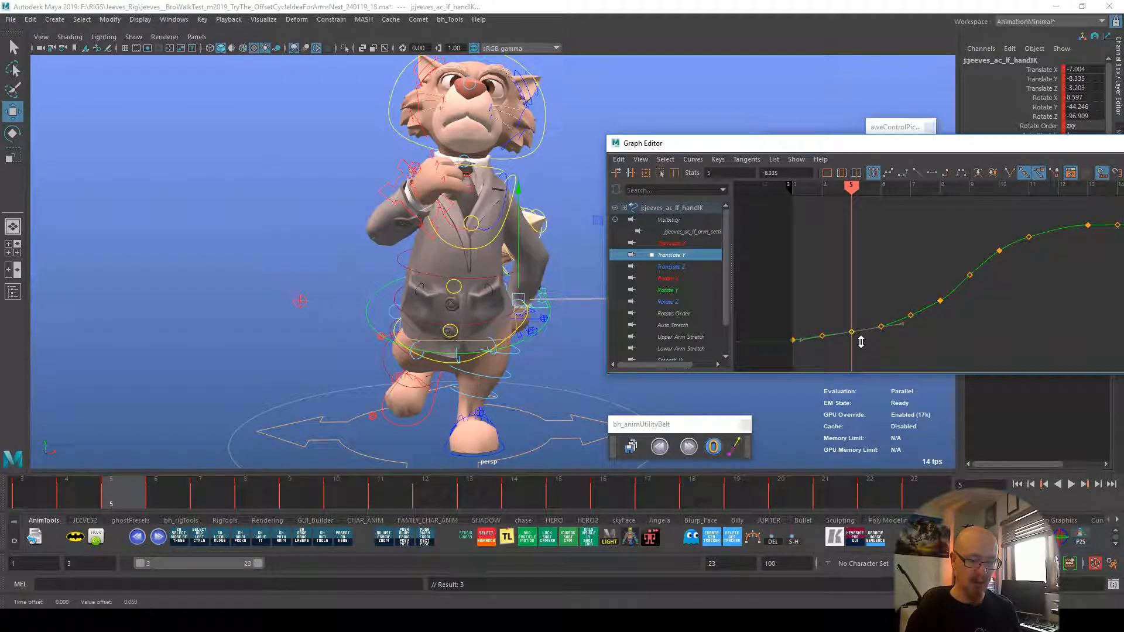
{"action": "left_click_drag", "start_coordinate": [811, 322], "coordinate": [836, 348]}
{"action": "left_click", "coordinate": [853, 325]}
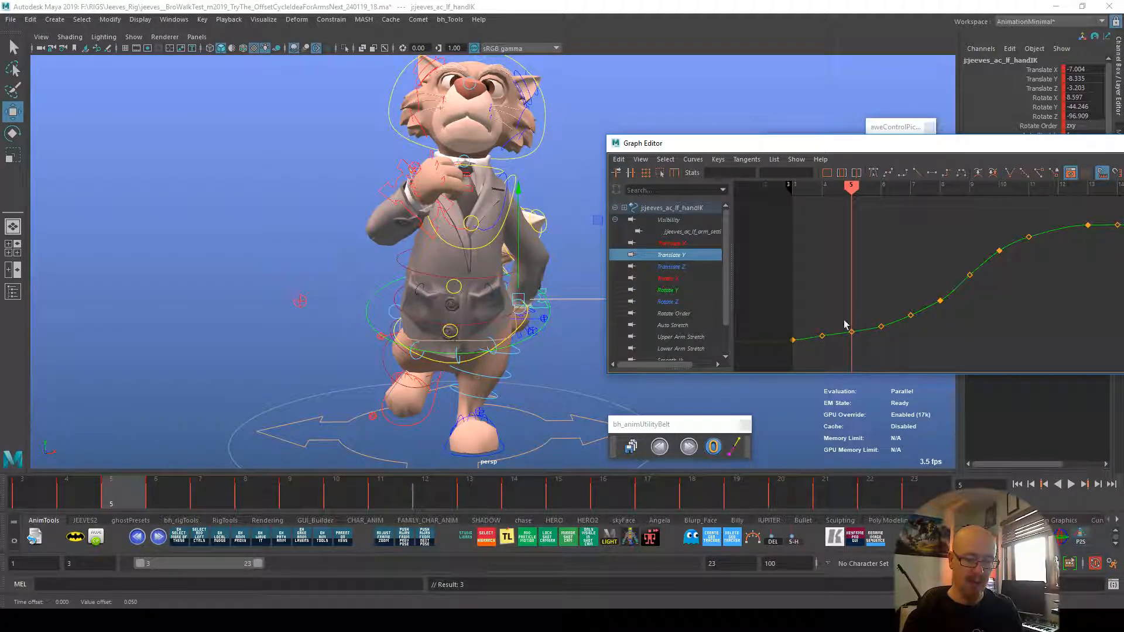
Step: Fix the loop tangents on the left hand's curves and inspect the Translate Z curve across the cycle
{"action": "left_click", "coordinate": [670, 267]}
{"action": "middle_click_drag", "start_coordinate": [890, 345], "coordinate": [696, 339], "text": "alt"}
{"action": "left_click", "coordinate": [734, 446]}
{"action": "middle_click_drag", "start_coordinate": [825, 318], "coordinate": [647, 284], "text": "alt"}
{"action": "middle_click_drag", "start_coordinate": [745, 318], "coordinate": [995, 328], "text": "alt"}
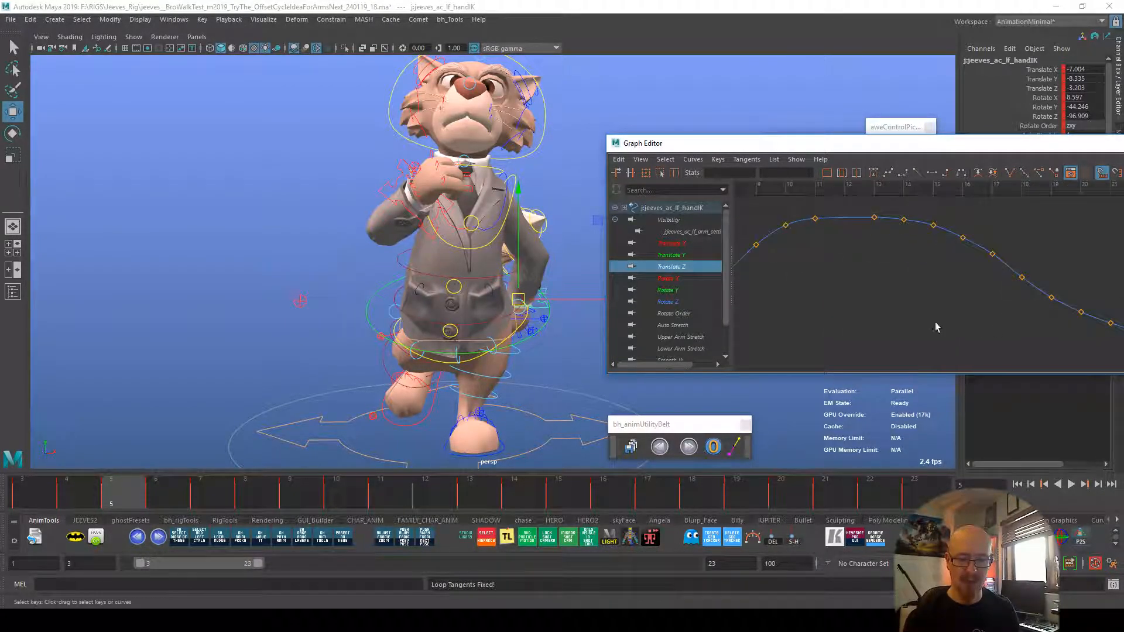
{"action": "middle_click_drag", "start_coordinate": [826, 304], "coordinate": [1046, 317], "text": "alt"}
{"action": "middle_click_drag", "start_coordinate": [814, 330], "coordinate": [769, 342], "text": "alt"}
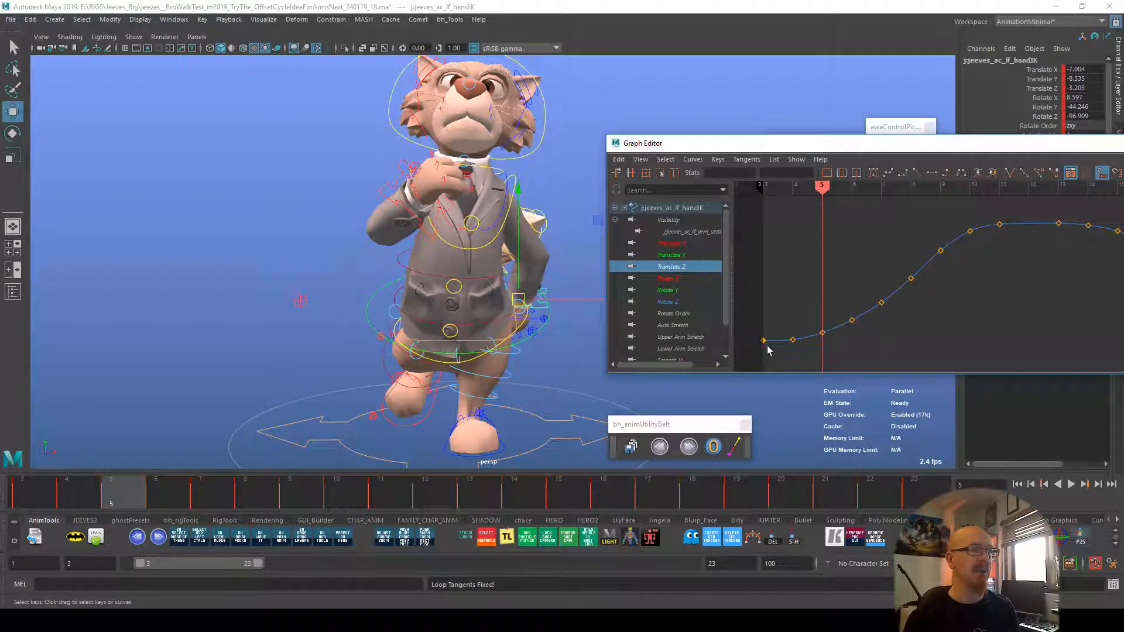
Step: Key the left hand IK control at frame 6 and lower its Translate X key to -6.73
{"action": "mouse_move", "coordinate": [75, 493]}
{"action": "left_mouse_down"}
{"action": "mouse_move", "coordinate": [163, 479]}
{"action": "mouse_move", "coordinate": [149, 487]}
{"action": "left_mouse_up"}
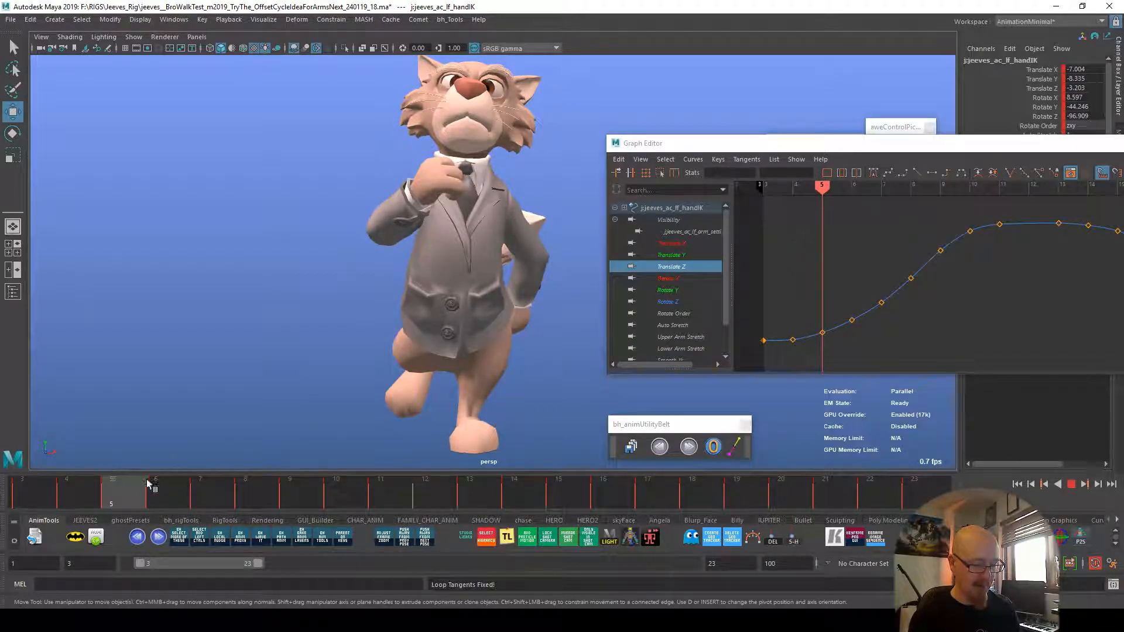
{"action": "left_click", "coordinate": [677, 245]}
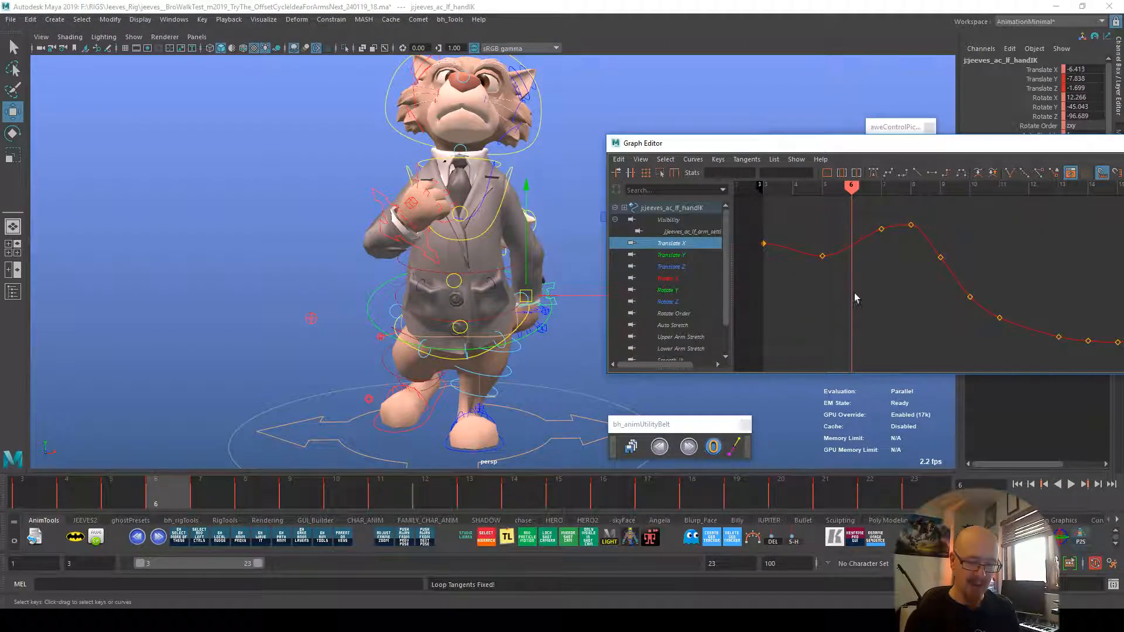
{"action": "key", "text": "s"}
{"action": "left_click_drag", "start_coordinate": [845, 233], "coordinate": [857, 253]}
{"action": "middle_click_drag", "start_coordinate": [861, 254], "coordinate": [862, 258], "text": "shift"}
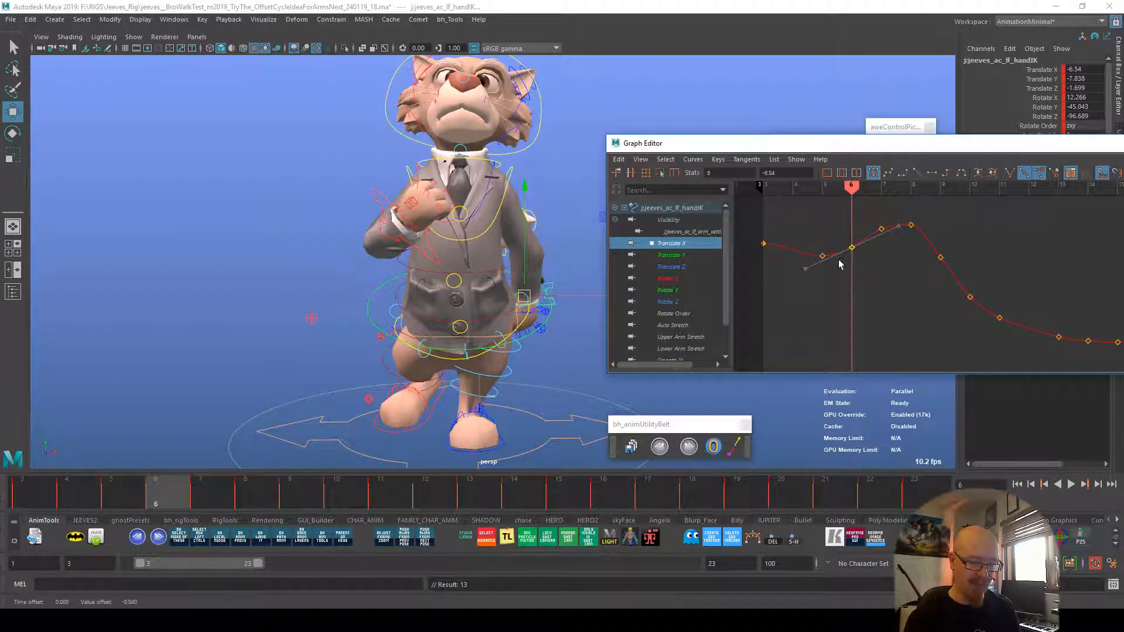
{"action": "left_click_drag", "start_coordinate": [106, 495], "coordinate": [154, 486]}
{"action": "middle_click_drag", "start_coordinate": [873, 258], "coordinate": [871, 263], "text": "shift"}
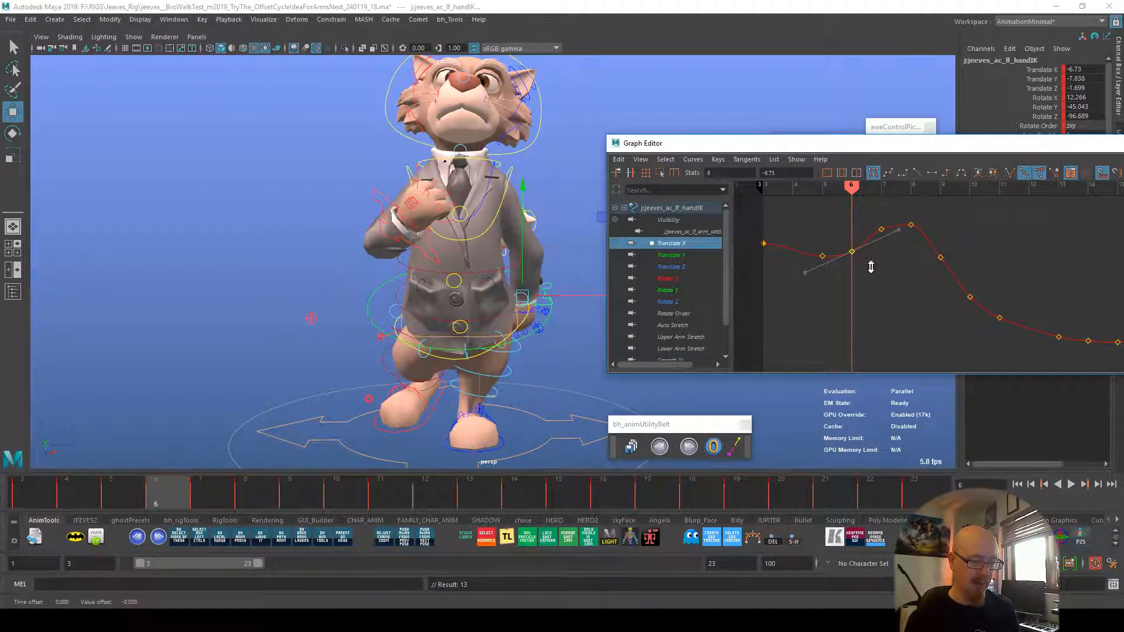
Step: Adjust the left hand's Translate X key at frame 7 to -5.509
{"action": "left_click_drag", "start_coordinate": [35, 494], "coordinate": [220, 470]}
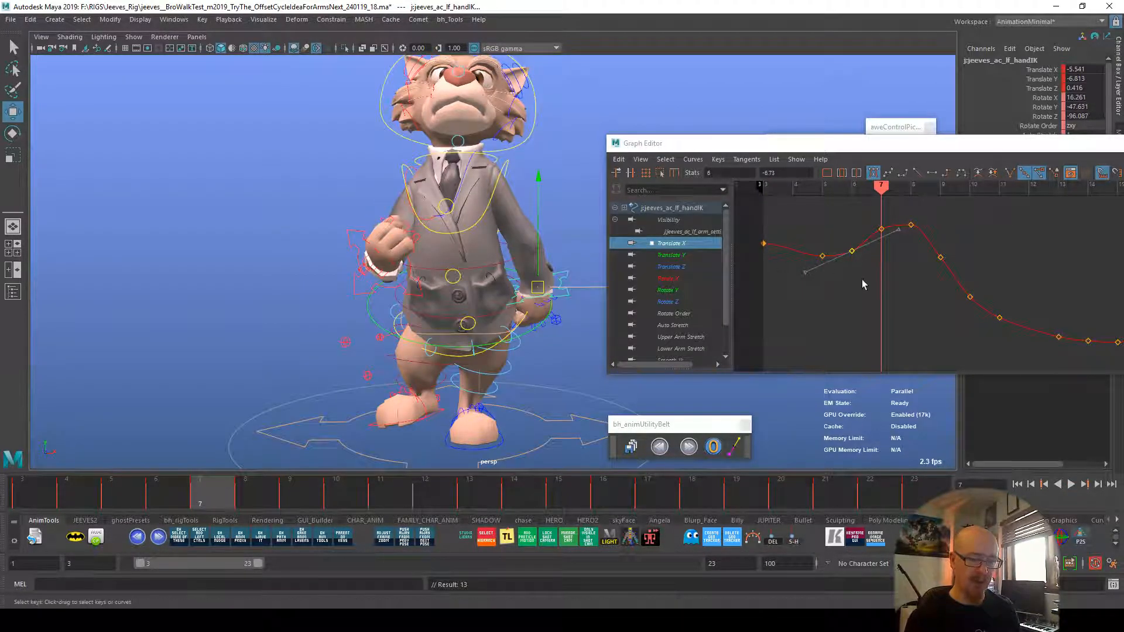
{"action": "left_click", "coordinate": [876, 248]}
{"action": "left_click", "coordinate": [888, 234]}
{"action": "middle_click_drag", "start_coordinate": [890, 233], "coordinate": [894, 234], "text": "shift"}
Step: Raise the left hand's Translate Y keys slightly at frames 6 to 8, with frame 7 at -6.705, and delete the frame 9 key
{"action": "key", "text": "Down"}
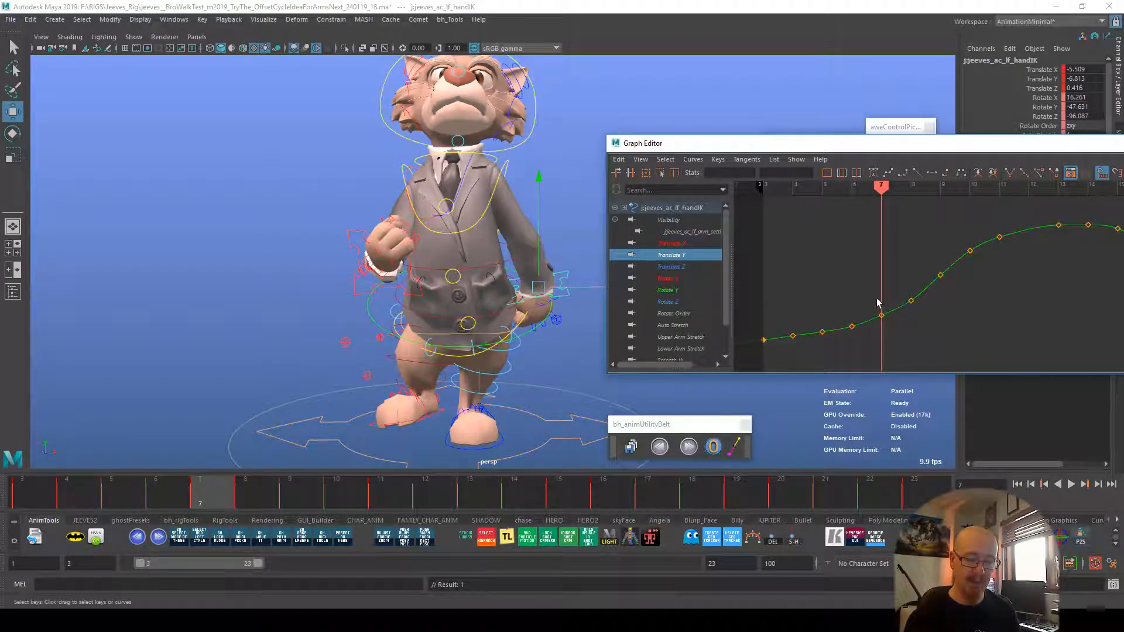
{"action": "left_click_drag", "start_coordinate": [876, 300], "coordinate": [889, 325]}
{"action": "middle_click_drag", "start_coordinate": [894, 321], "coordinate": [895, 320], "text": "shift"}
{"action": "left_click", "coordinate": [893, 335]}
{"action": "left_click_drag", "start_coordinate": [847, 322], "coordinate": [860, 331]}
{"action": "middle_click_drag", "start_coordinate": [862, 326], "coordinate": [862, 324], "text": "shift"}
{"action": "left_click", "coordinate": [906, 328]}
{"action": "left_click_drag", "start_coordinate": [902, 288], "coordinate": [918, 311]}
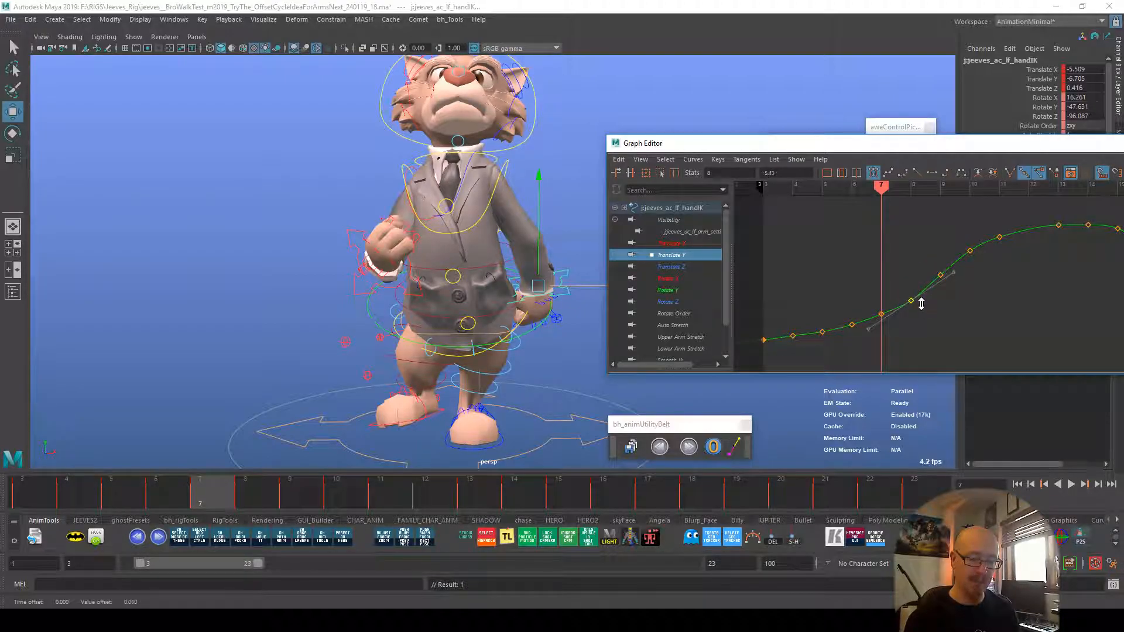
{"action": "mouse_move", "coordinate": [125, 489]}
{"action": "left_mouse_down"}
{"action": "mouse_move", "coordinate": [83, 503]}
{"action": "mouse_move", "coordinate": [229, 499]}
{"action": "mouse_move", "coordinate": [300, 480]}
{"action": "left_mouse_up"}
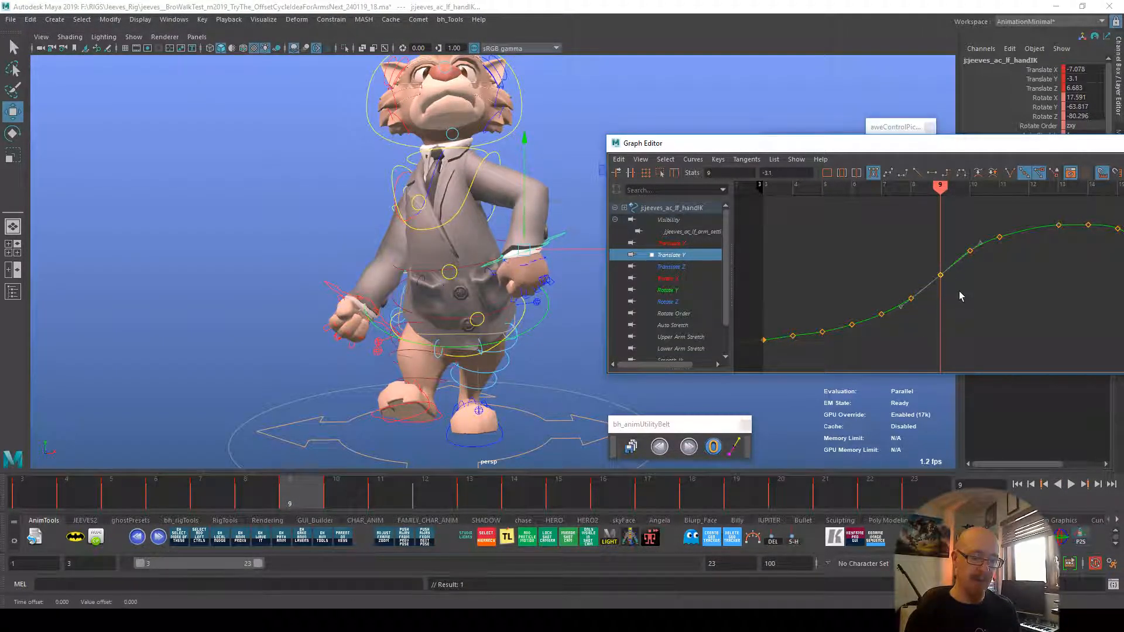
{"action": "key", "text": "Delete"}
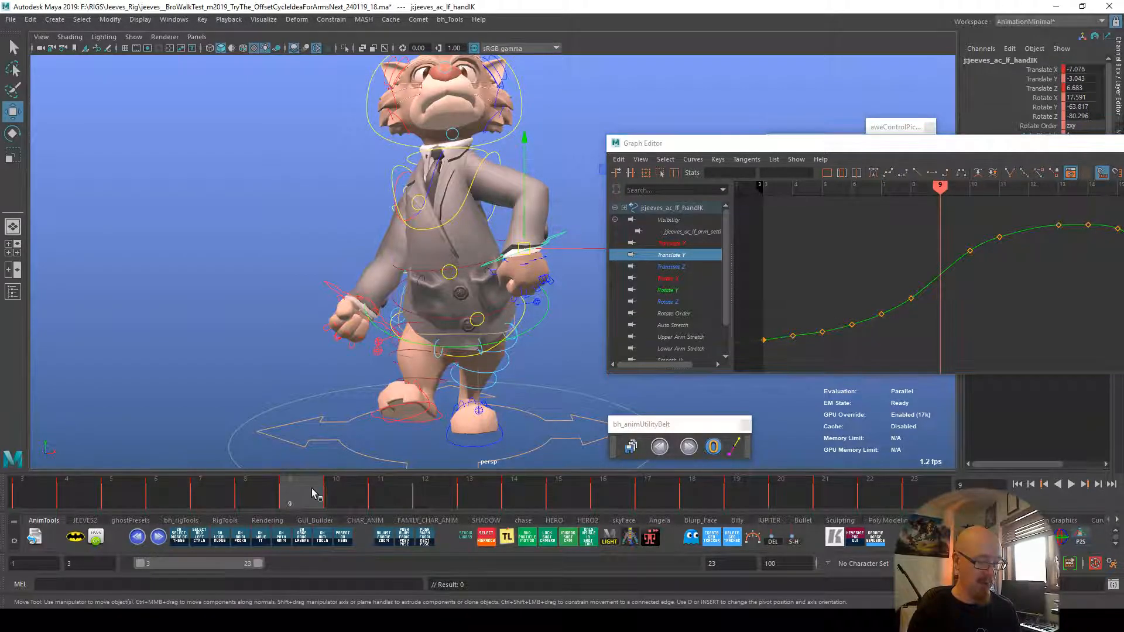
Step: Rotate the left hand IK control at frame 10 to refine the wrist pose and key it
{"action": "key", "text": "period"}
{"action": "key", "text": "e"}
{"action": "left_click_drag", "start_coordinate": [567, 266], "coordinate": [550, 308]}
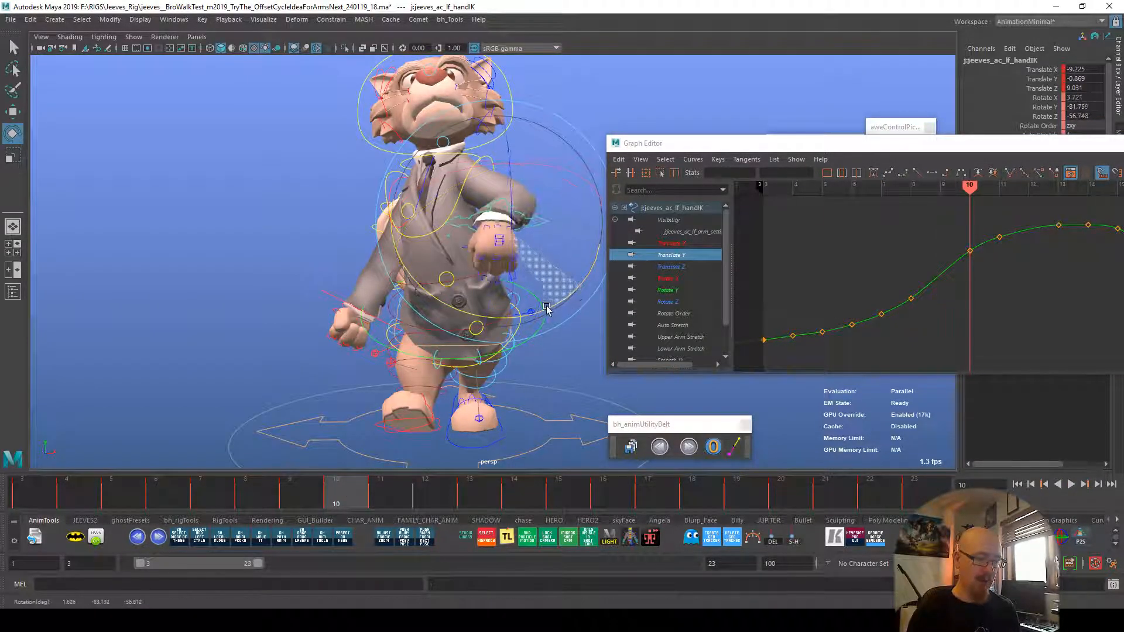
{"action": "left_click_drag", "start_coordinate": [589, 206], "coordinate": [551, 178]}
{"action": "left_click_drag", "start_coordinate": [567, 276], "coordinate": [591, 266]}
{"action": "key", "text": "s"}
Step: Rotate the left hand IK control at frame 9, key its rotation, and play back the cycle
{"action": "mouse_move", "coordinate": [290, 500]}
{"action": "left_mouse_down"}
{"action": "mouse_move", "coordinate": [342, 497]}
{"action": "mouse_move", "coordinate": [254, 491]}
{"action": "mouse_move", "coordinate": [292, 492]}
{"action": "left_mouse_up"}
{"action": "left_click_drag", "start_coordinate": [587, 332], "coordinate": [552, 355]}
{"action": "key", "text": "shift+e"}
{"action": "left_click_drag", "start_coordinate": [581, 241], "coordinate": [561, 233]}
{"action": "key", "text": "alt+v"}
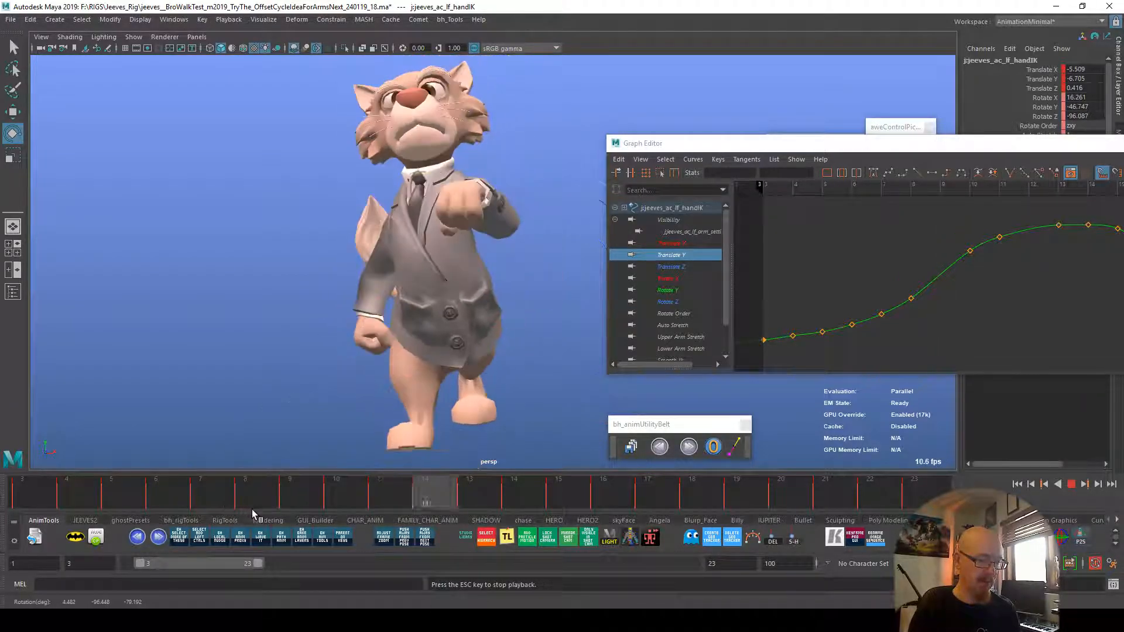
Step: Rotate the left hand IK control at frame 11 to 10.772, -121.151, -24.764 and key its pose at frame 12
{"action": "key", "text": "Escape"}
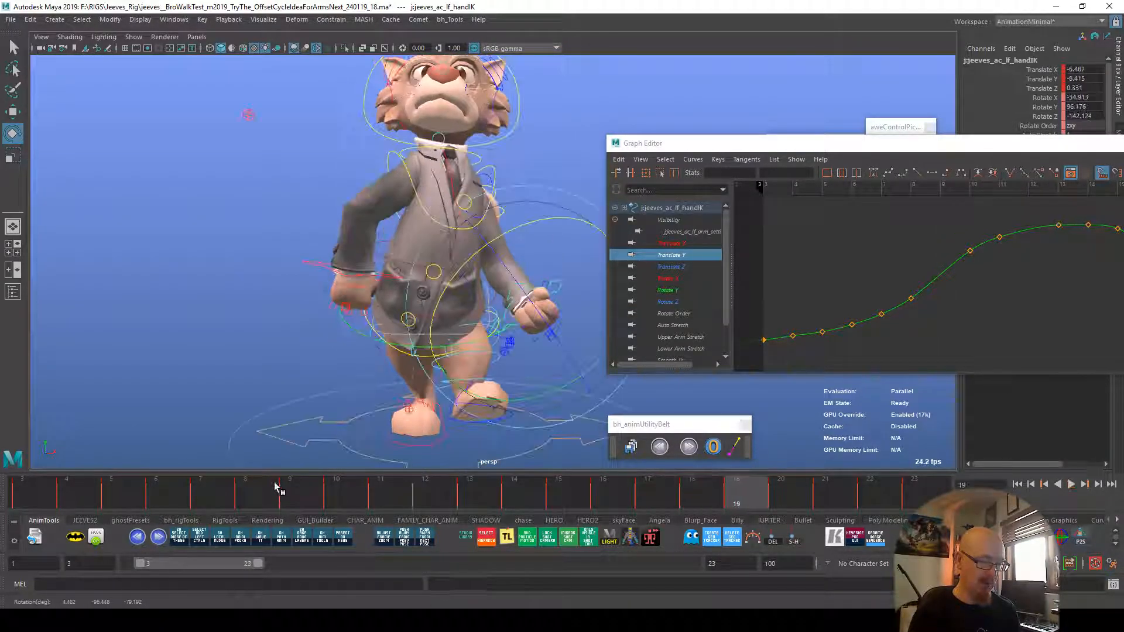
{"action": "left_click_drag", "start_coordinate": [304, 489], "coordinate": [345, 480]}
{"action": "left_click_drag", "start_coordinate": [586, 183], "coordinate": [518, 275]}
{"action": "left_click", "coordinate": [380, 495]}
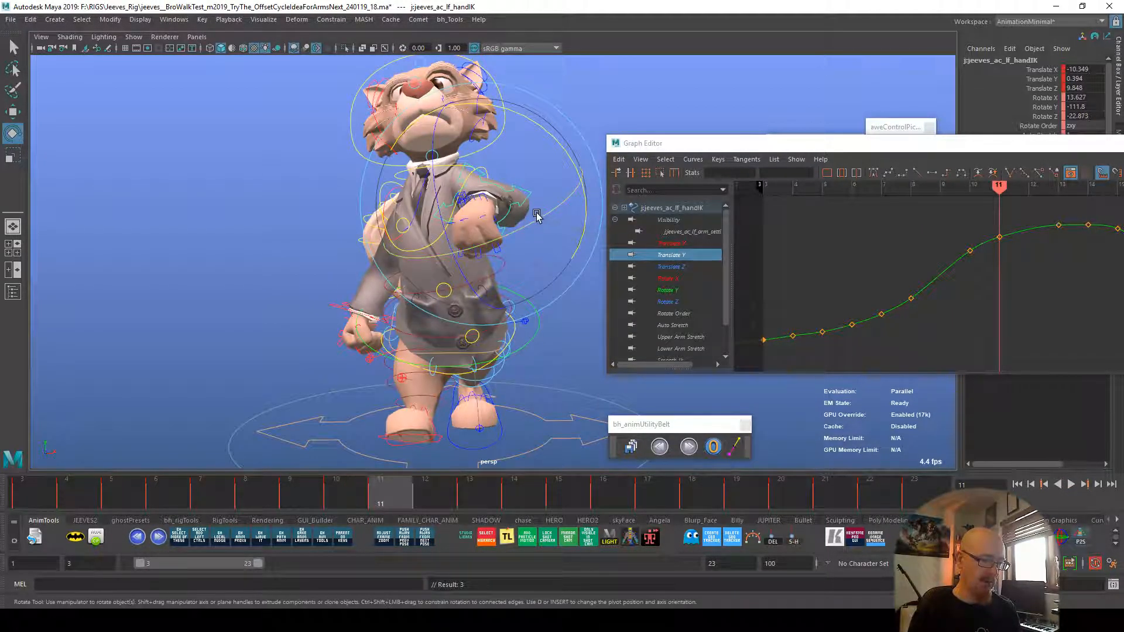
{"action": "left_click", "coordinate": [424, 495]}
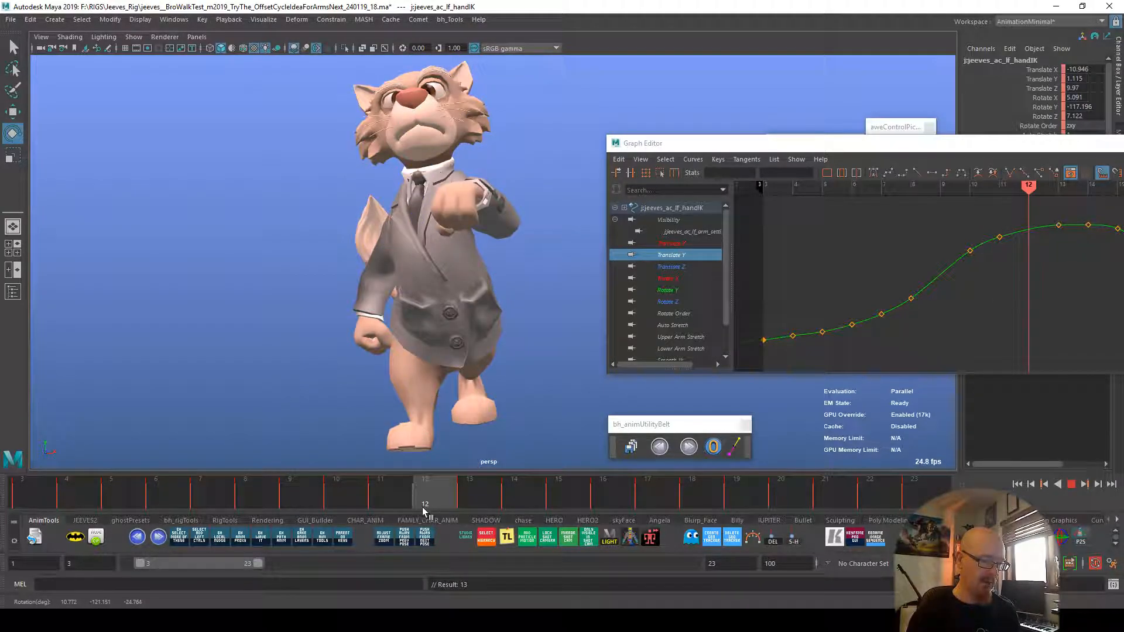
{"action": "key", "text": "s"}
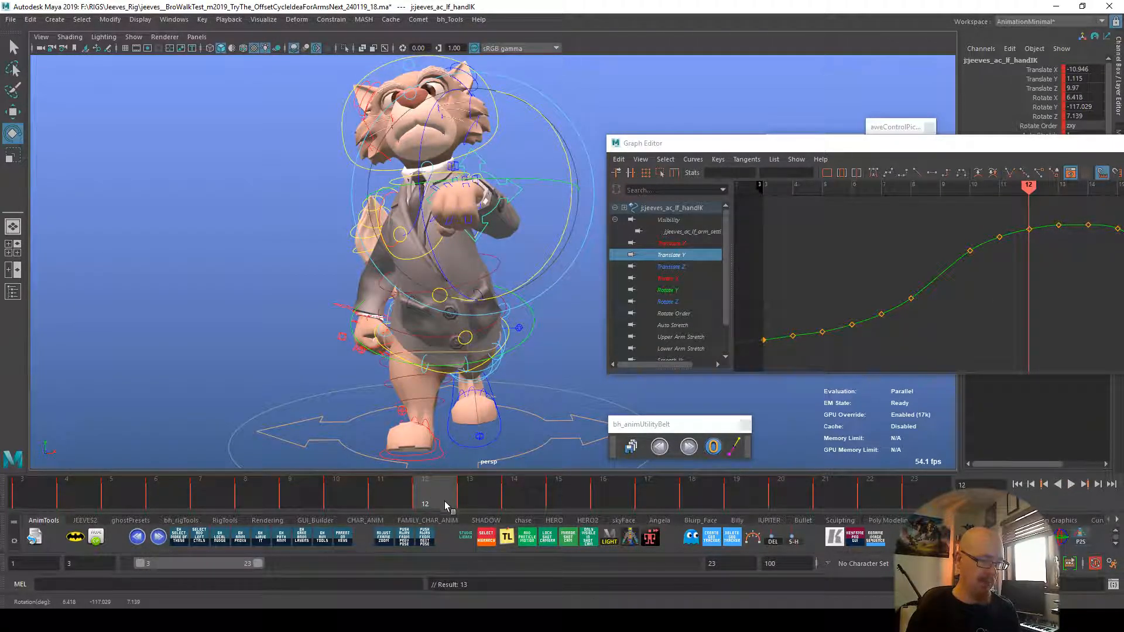
Step: Play back the cycle and examine the left hand's pose at frames 13 and 14 from the side of the character
{"action": "key", "text": "alt+v"}
{"action": "left_click", "coordinate": [470, 507]}
{"action": "middle_click_drag", "start_coordinate": [938, 298], "coordinate": [830, 308], "text": "alt"}
{"action": "middle_click_drag", "start_coordinate": [964, 304], "coordinate": [892, 310], "text": "alt"}
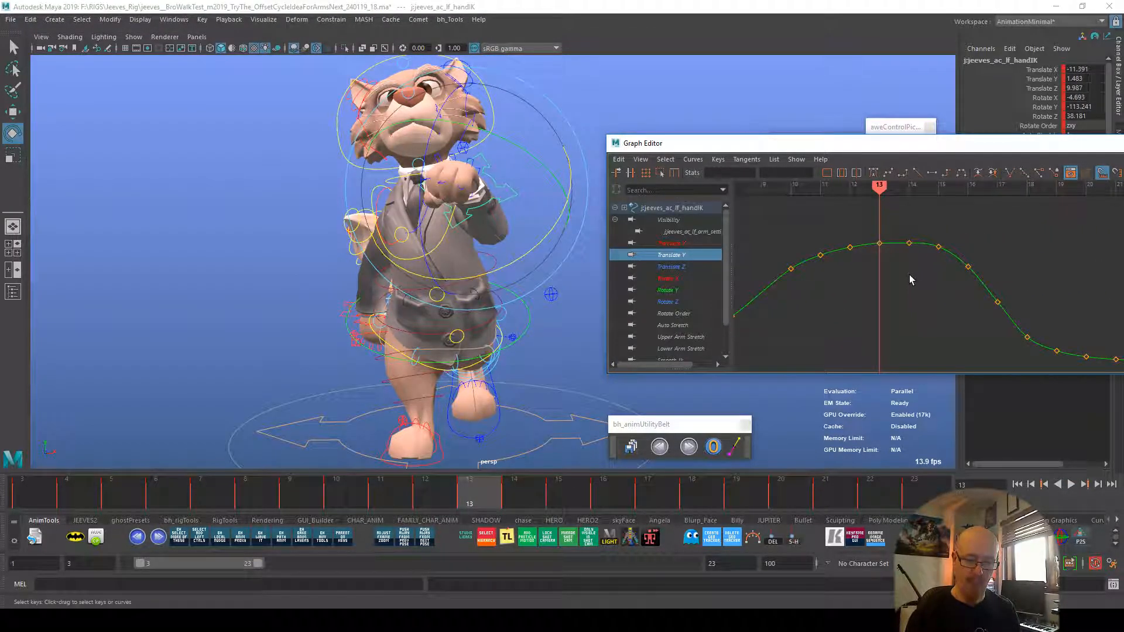
{"action": "left_click", "coordinate": [504, 510]}
{"action": "left_click_drag", "start_coordinate": [559, 422], "coordinate": [451, 409], "text": "alt"}
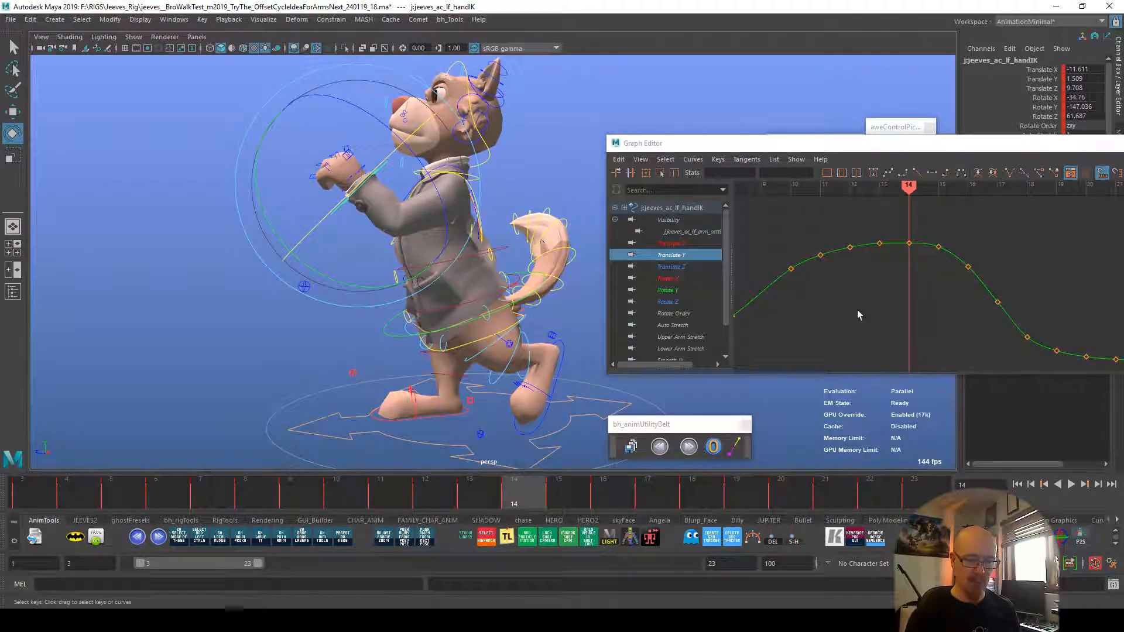
{"action": "left_click_drag", "start_coordinate": [444, 496], "coordinate": [516, 498]}
Step: Adjust the left hand's Translate Z curve around frame 16 and delete its key at frame 17
{"action": "left_click", "coordinate": [672, 267]}
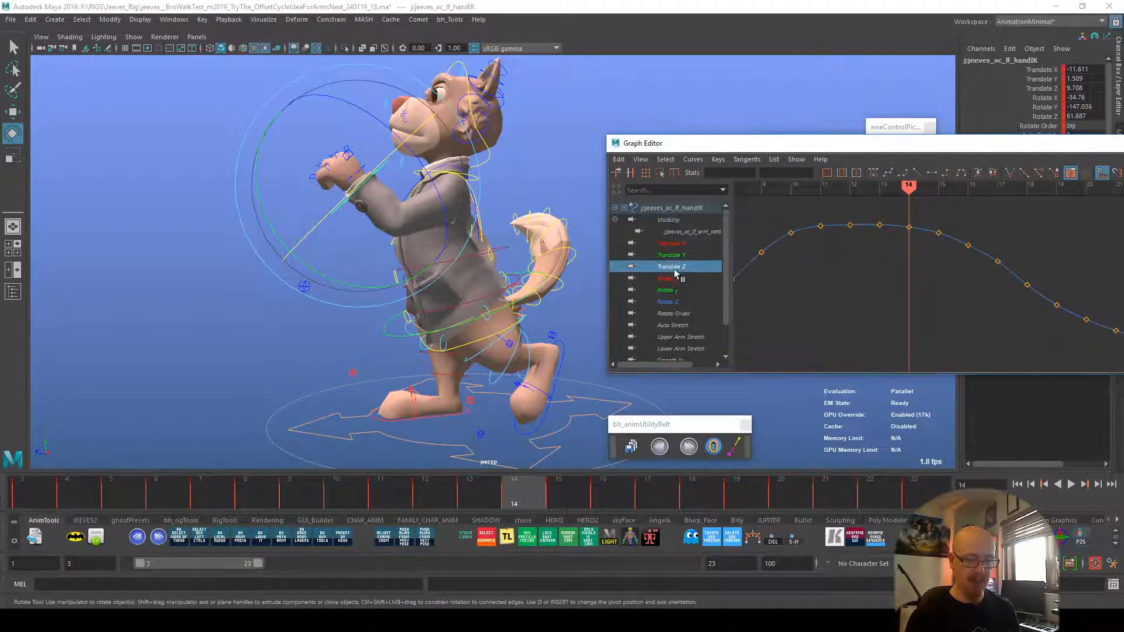
{"action": "left_click_drag", "start_coordinate": [895, 202], "coordinate": [783, 240]}
{"action": "key", "text": "f"}
{"action": "left_click", "coordinate": [854, 296]}
{"action": "middle_click_drag", "start_coordinate": [1084, 293], "coordinate": [946, 319], "text": "alt"}
{"action": "right_click_drag", "start_coordinate": [1077, 282], "coordinate": [891, 304], "text": "alt"}
{"action": "middle_click_drag", "start_coordinate": [891, 304], "coordinate": [692, 263], "text": "alt"}
{"action": "middle_click_drag", "start_coordinate": [920, 326], "coordinate": [886, 322], "text": "alt"}
{"action": "left_click", "coordinate": [565, 491]}
{"action": "left_click_drag", "start_coordinate": [583, 499], "coordinate": [603, 498]}
{"action": "left_click", "coordinate": [891, 260]}
{"action": "middle_click_drag", "start_coordinate": [913, 262], "coordinate": [929, 255]}
{"action": "left_click", "coordinate": [976, 346]}
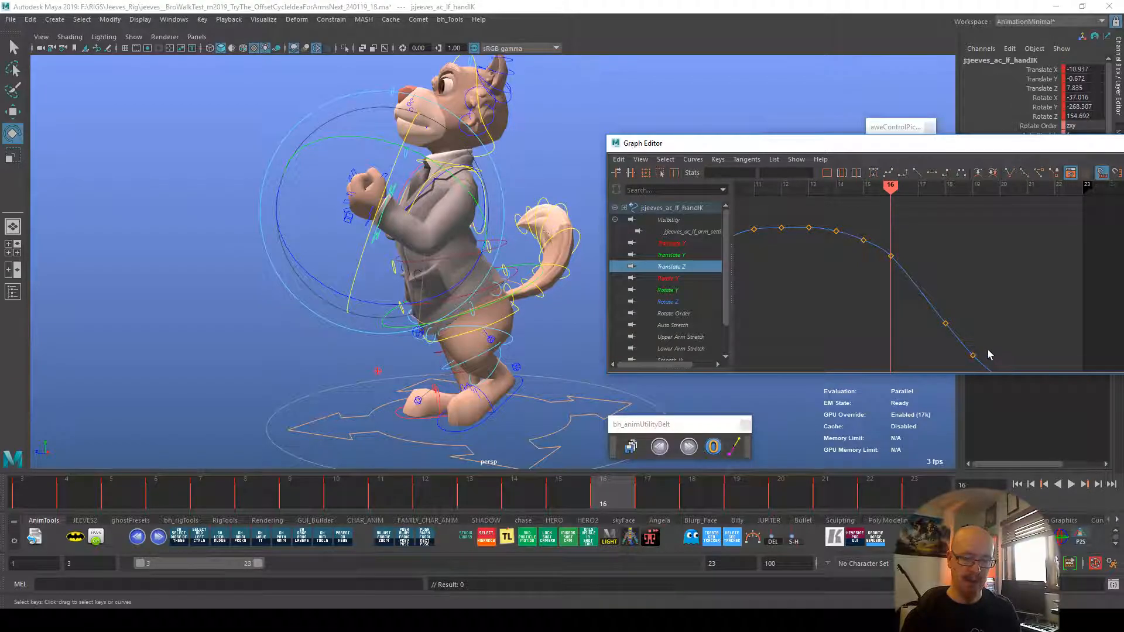
Step: Delete the left hand's Translate Z keys at frames 19 and 21 to smooth the backswing, and play back the cycle
{"action": "middle_click_drag", "start_coordinate": [1030, 304], "coordinate": [1005, 230], "text": "alt"}
{"action": "middle_click_drag", "start_coordinate": [1034, 275], "coordinate": [1022, 318], "text": "alt"}
{"action": "left_click_drag", "start_coordinate": [899, 284], "coordinate": [920, 304]}
{"action": "middle_click_drag", "start_coordinate": [921, 301], "coordinate": [923, 298], "text": "shift"}
{"action": "left_click", "coordinate": [1009, 302]}
{"action": "middle_click_drag", "start_coordinate": [1009, 330], "coordinate": [948, 272], "text": "alt"}
{"action": "left_click_drag", "start_coordinate": [869, 252], "coordinate": [937, 335]}
{"action": "key", "text": "Delete"}
{"action": "key", "text": "Delete"}
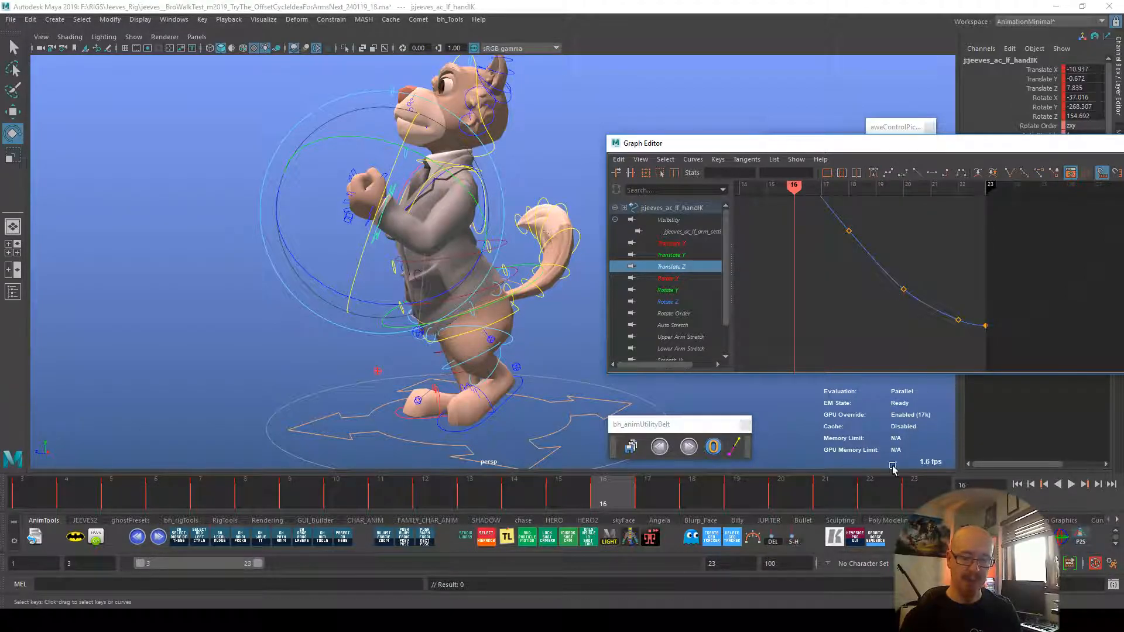
{"action": "key", "text": "alt+v"}
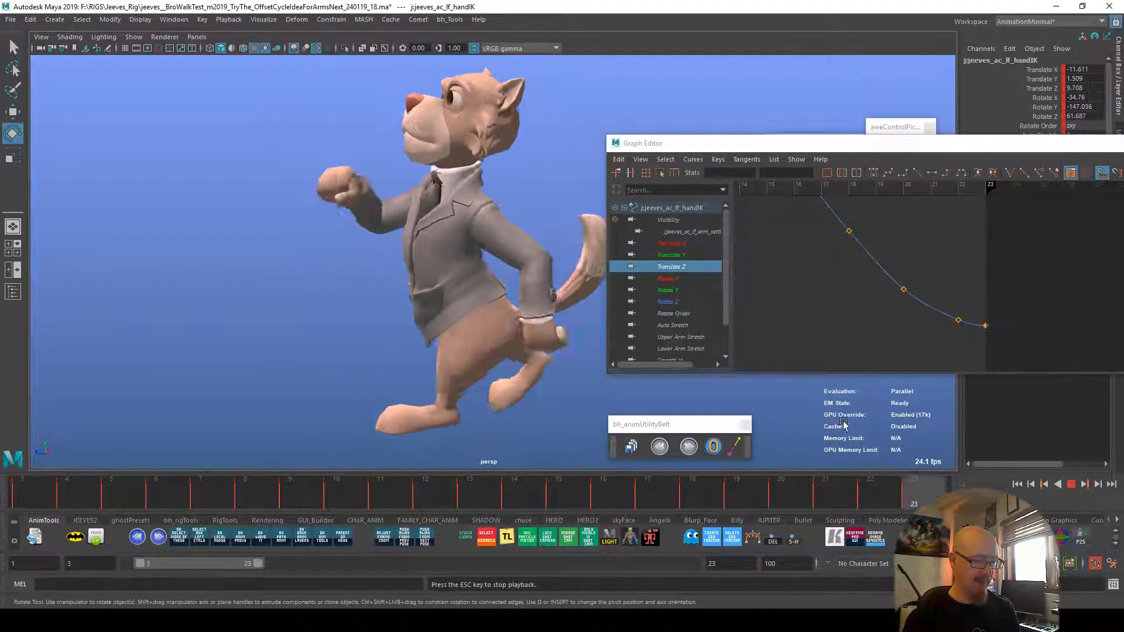
{"action": "key", "text": "Escape"}
Step: Check the Translate Y curve, go to frame 14, and try to ghost the pose with bhGhost
{"action": "left_click", "coordinate": [671, 254]}
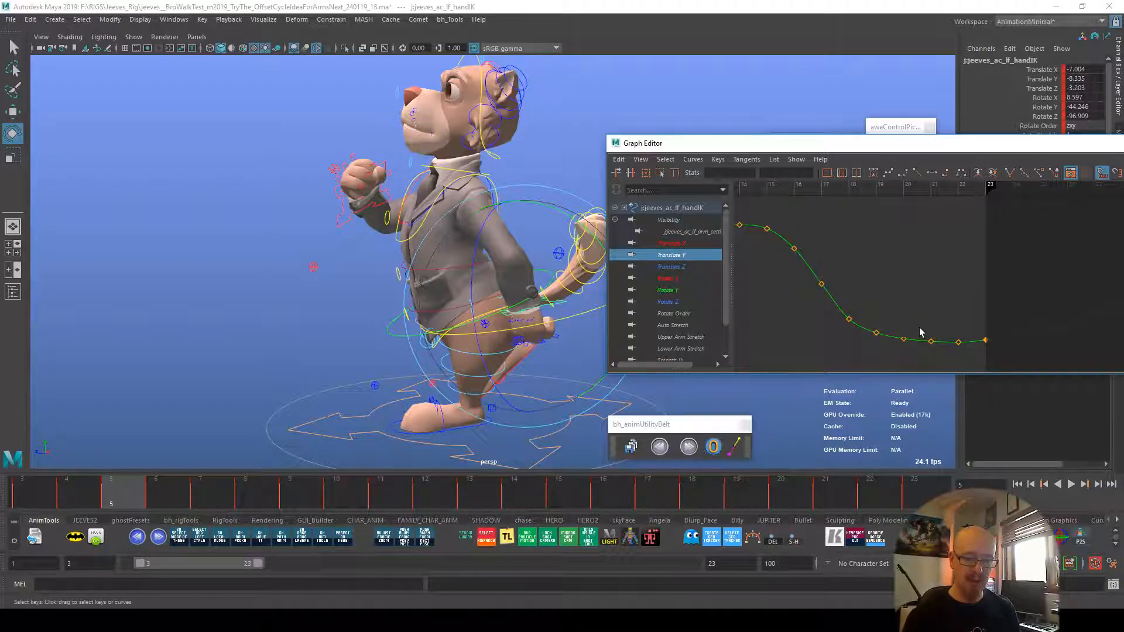
{"action": "key", "text": "f"}
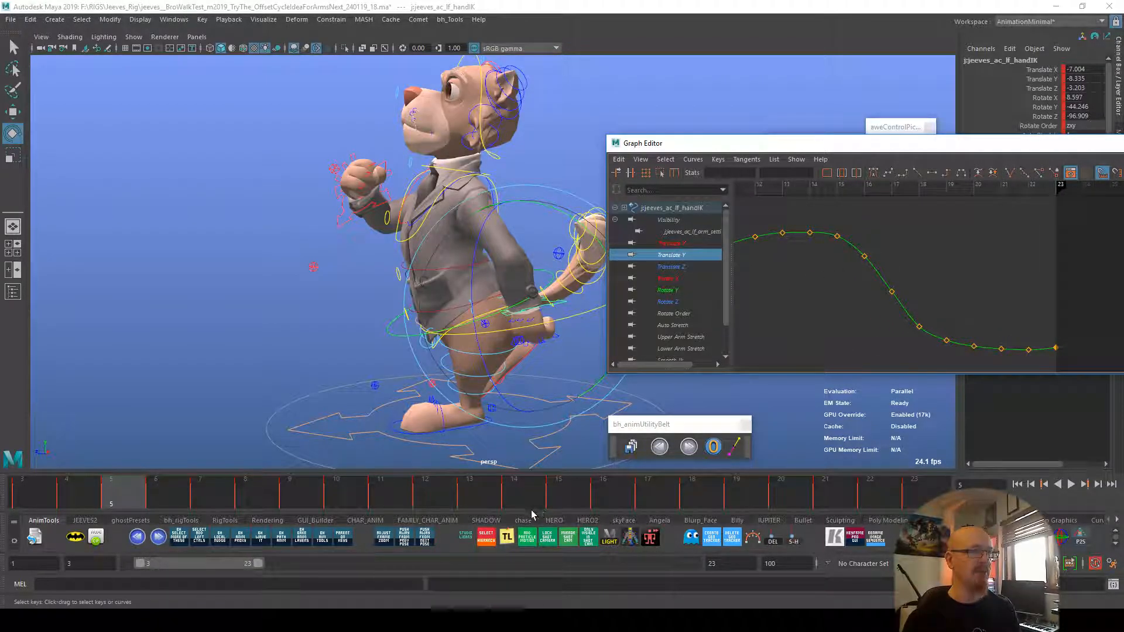
{"action": "mouse_move", "coordinate": [492, 486]}
{"action": "left_mouse_down"}
{"action": "mouse_move", "coordinate": [562, 503]}
{"action": "mouse_move", "coordinate": [481, 486]}
{"action": "mouse_move", "coordinate": [550, 492]}
{"action": "mouse_move", "coordinate": [441, 490]}
{"action": "mouse_move", "coordinate": [517, 494]}
{"action": "left_mouse_up"}
{"action": "left_click", "coordinate": [691, 537]}
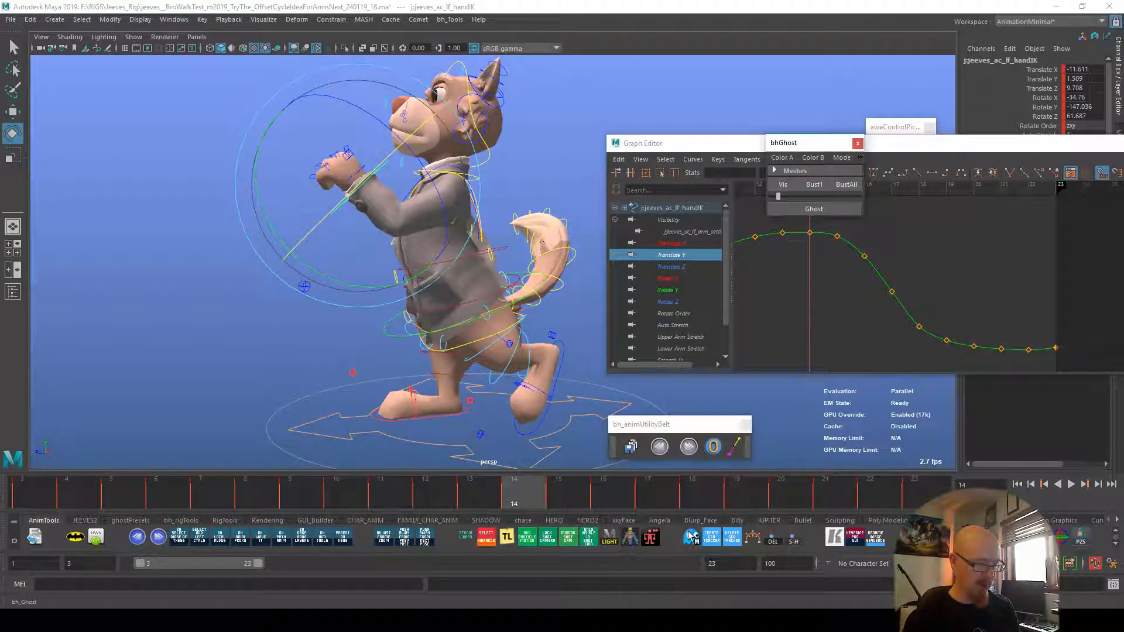
{"action": "left_click", "coordinate": [818, 211]}
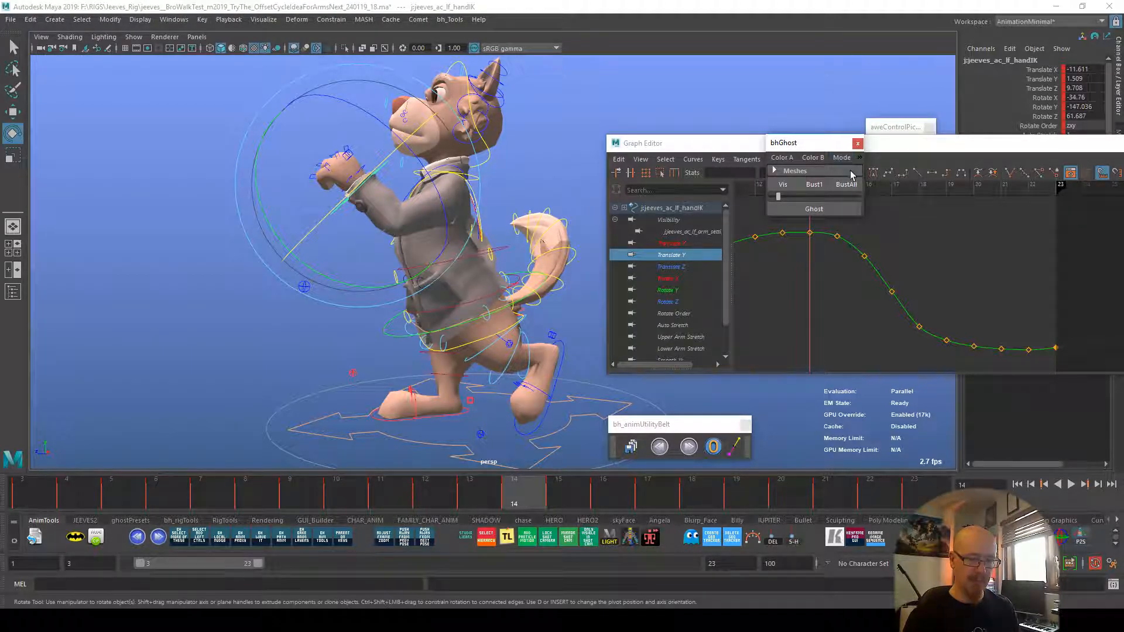
{"action": "left_click", "coordinate": [773, 406]}
Step: Move the Graph Editor off the character, make the bodyGeoL layer selectable, and select the body mesh
{"action": "left_click_drag", "start_coordinate": [1008, 149], "coordinate": [983, 200]}
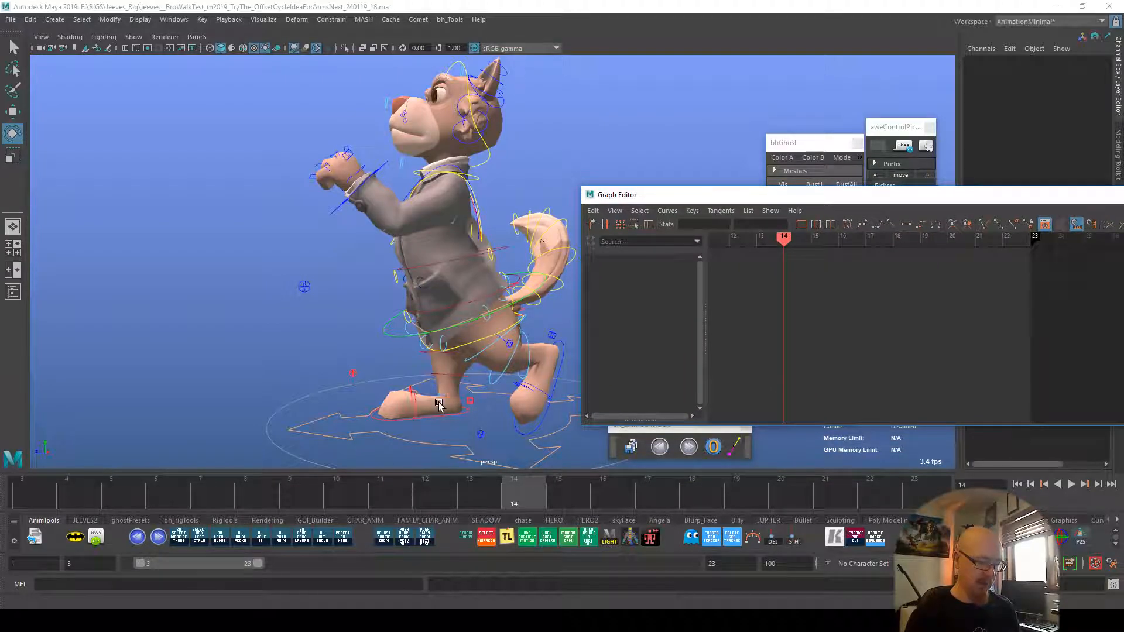
{"action": "left_click_drag", "start_coordinate": [869, 210], "coordinate": [614, 262]}
{"action": "left_click", "coordinate": [991, 302]}
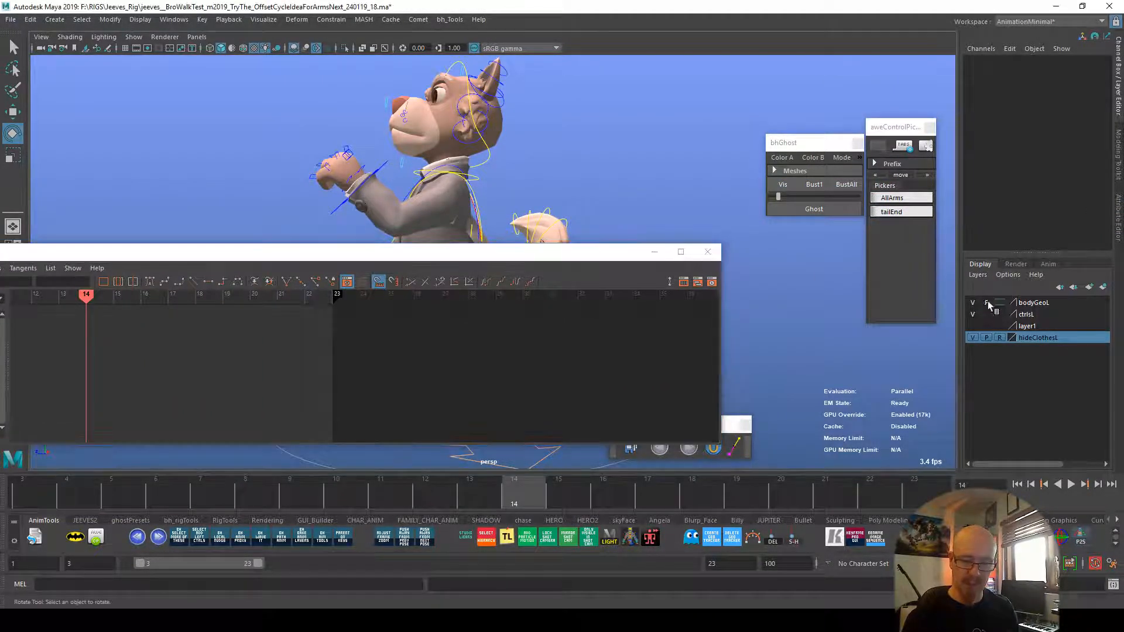
{"action": "left_click", "coordinate": [478, 168]}
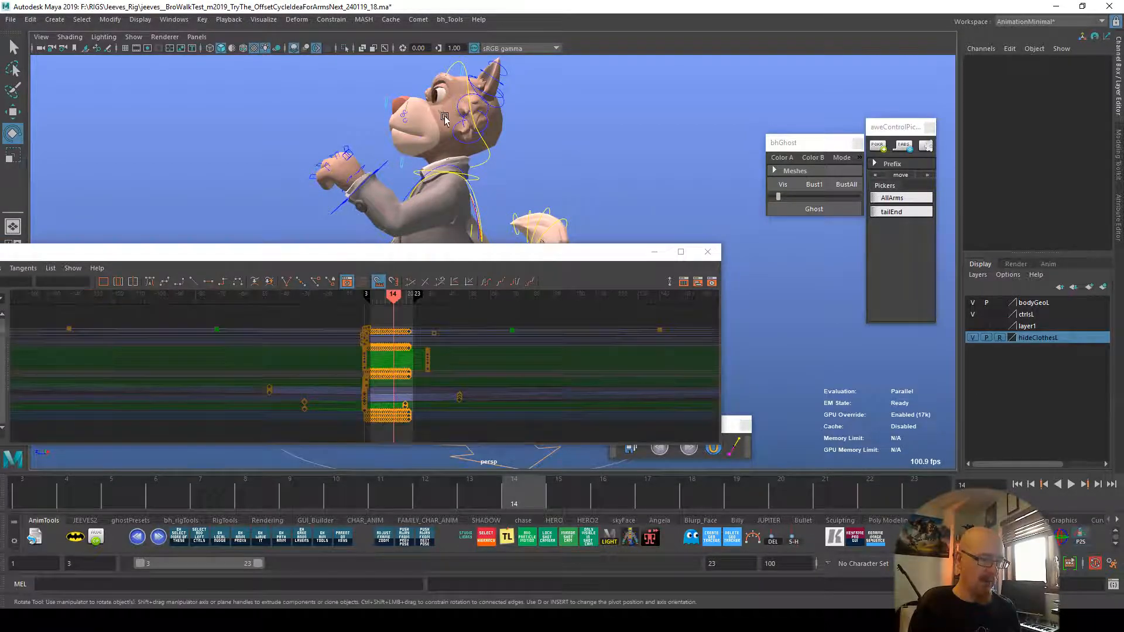
Step: Create a ghost of the body mesh at frame 14 with bhGhost and thicken the ghost's outline
{"action": "left_click", "coordinate": [843, 157]}
{"action": "left_click", "coordinate": [840, 157]}
{"action": "left_click", "coordinate": [689, 538]}
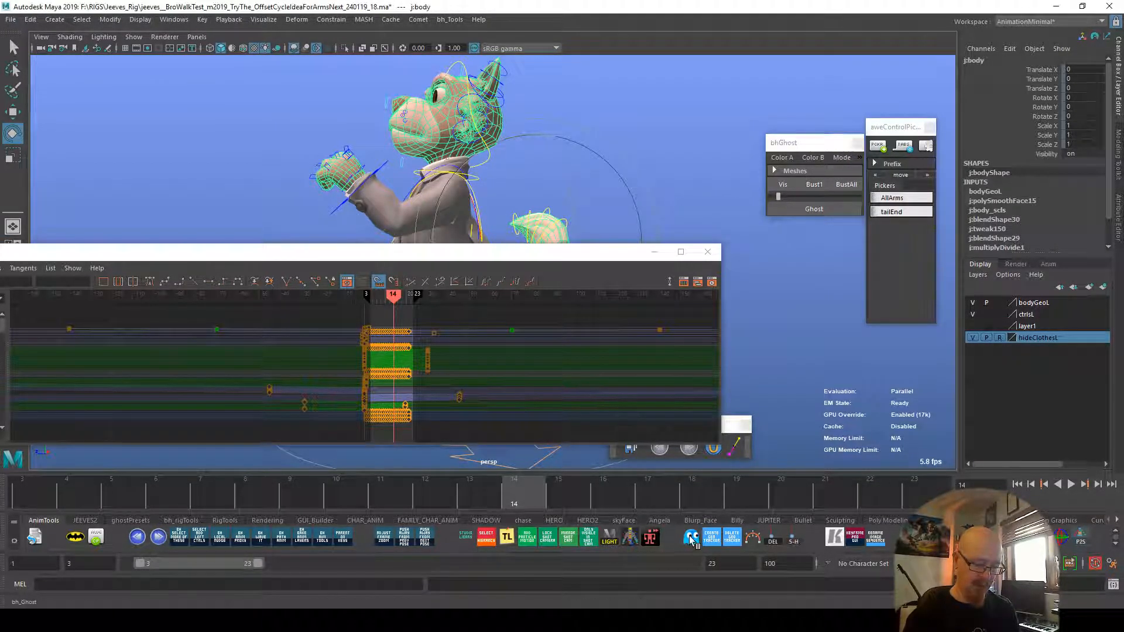
{"action": "left_click", "coordinate": [804, 209]}
{"action": "left_click", "coordinate": [802, 209]}
{"action": "left_click_drag", "start_coordinate": [778, 195], "coordinate": [781, 195]}
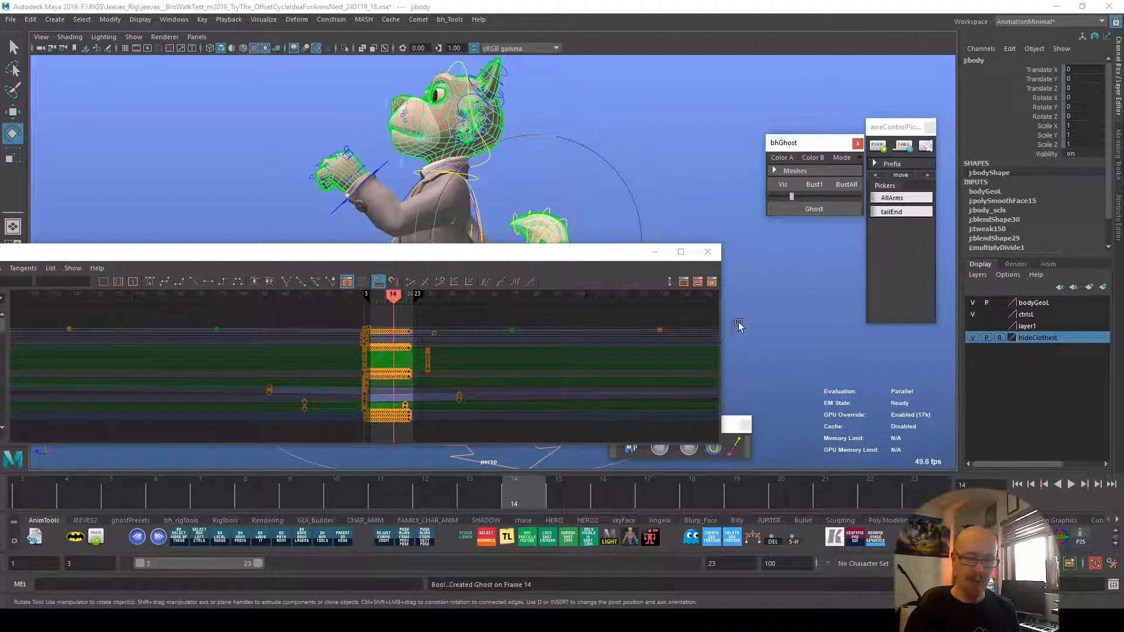
Step: Set the bodyGeoL layer back to reference, close the Graph Editor, and select the left hand IK control
{"action": "left_click", "coordinate": [1000, 302]}
{"action": "left_click", "coordinate": [999, 303]}
{"action": "left_click", "coordinate": [811, 309]}
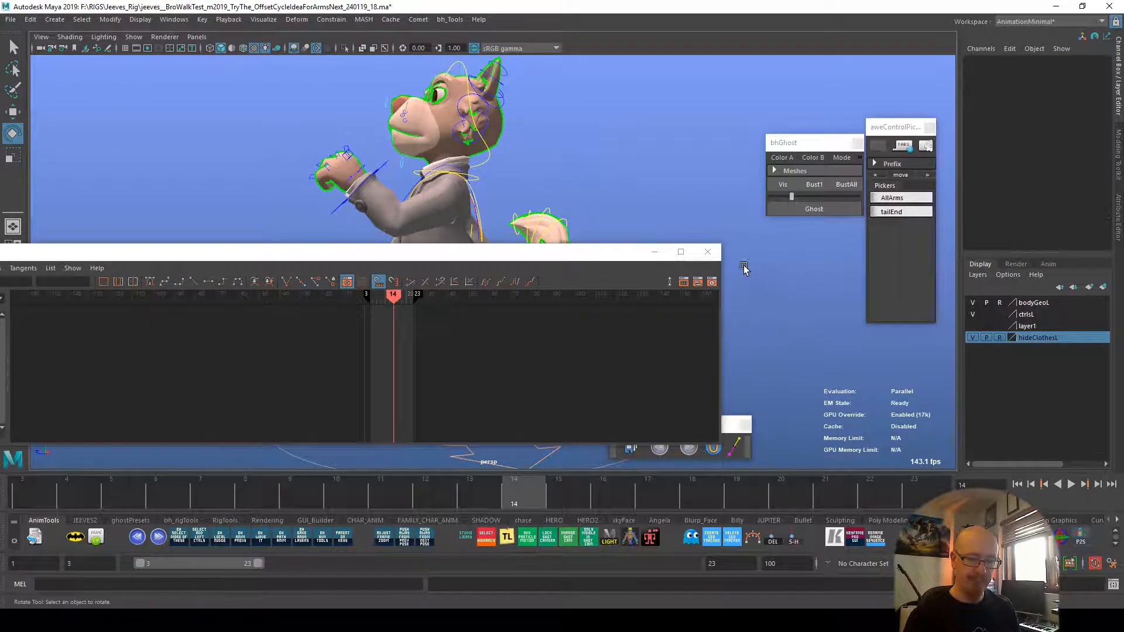
{"action": "left_click", "coordinate": [707, 252]}
{"action": "left_click", "coordinate": [338, 213]}
Step: Compare frames 14 and 15 against the ghost and nudge the left hand forward at frame 15 to translate -11.834, 1.264, 9.501
{"action": "key", "text": "alt+v"}
{"action": "left_click", "coordinate": [550, 496]}
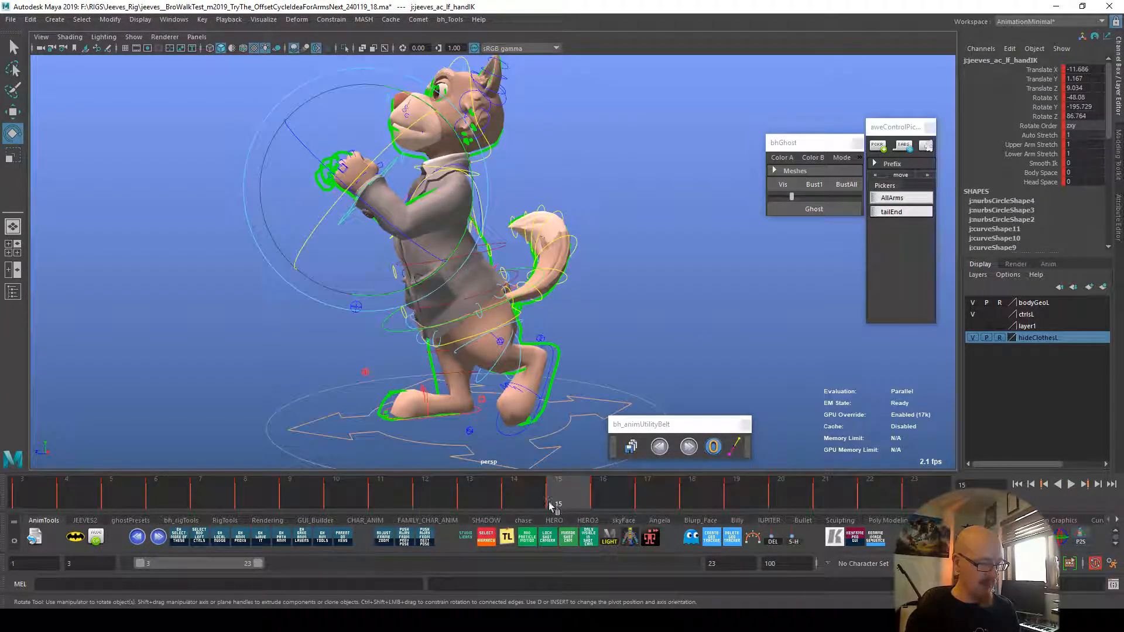
{"action": "left_click", "coordinate": [508, 492]}
{"action": "key", "text": "alt+v"}
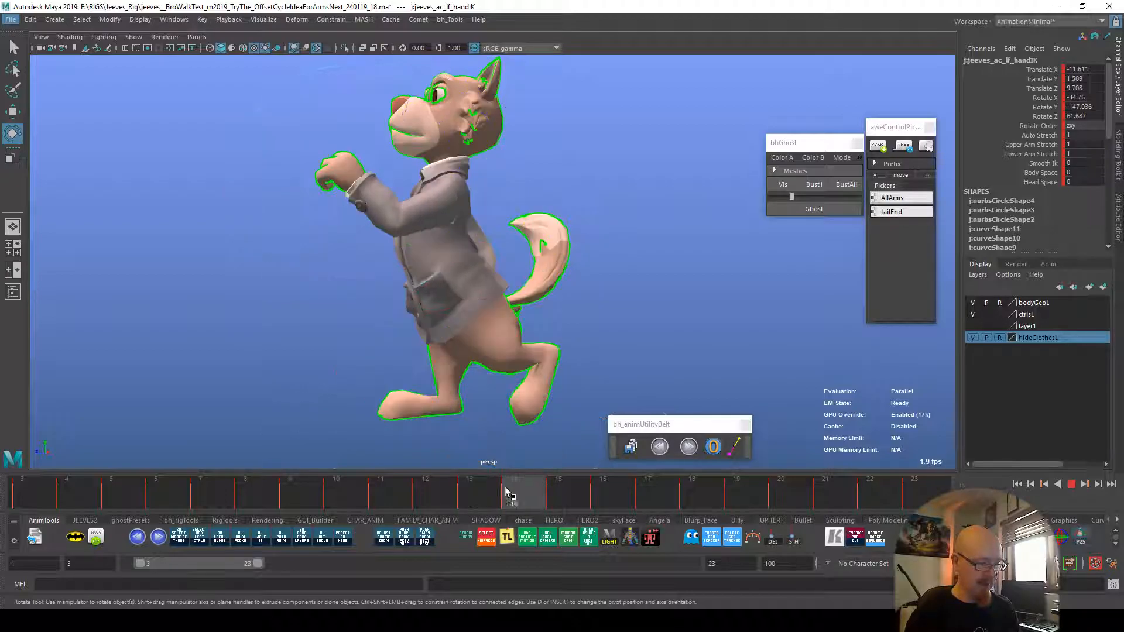
{"action": "left_click", "coordinate": [543, 499]}
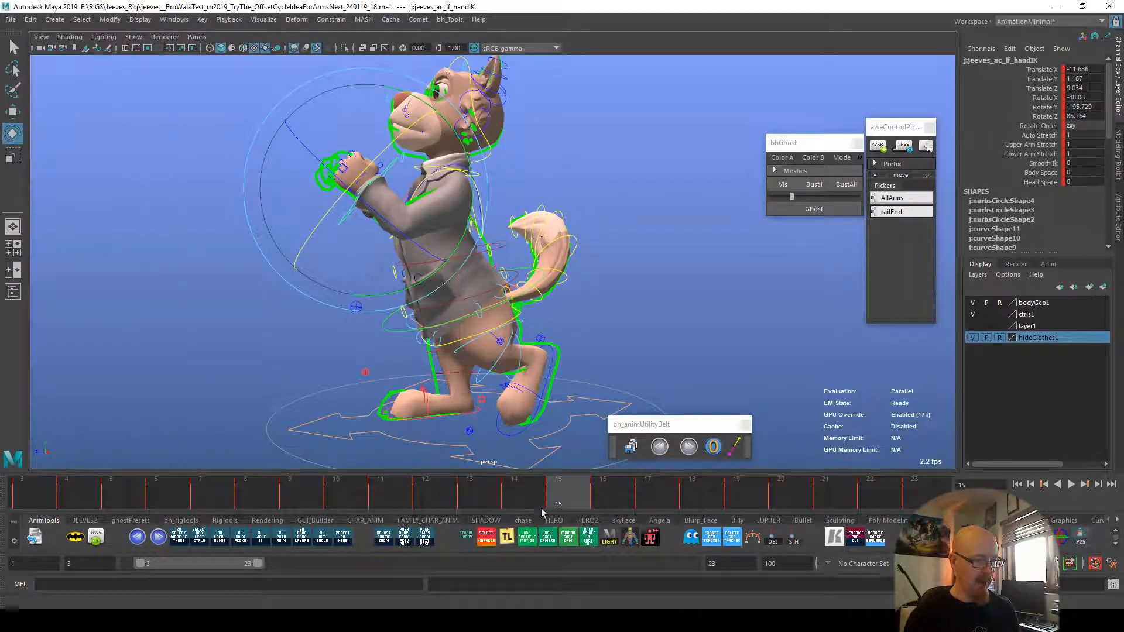
{"action": "key", "text": "alt+Left"}
{"action": "key", "text": "alt+Left"}
{"action": "key", "text": "alt+Left"}
{"action": "key", "text": "alt+Left"}
{"action": "key", "text": "alt+Left"}
{"action": "key", "text": "alt+Left"}
{"action": "key", "text": "alt+Left"}
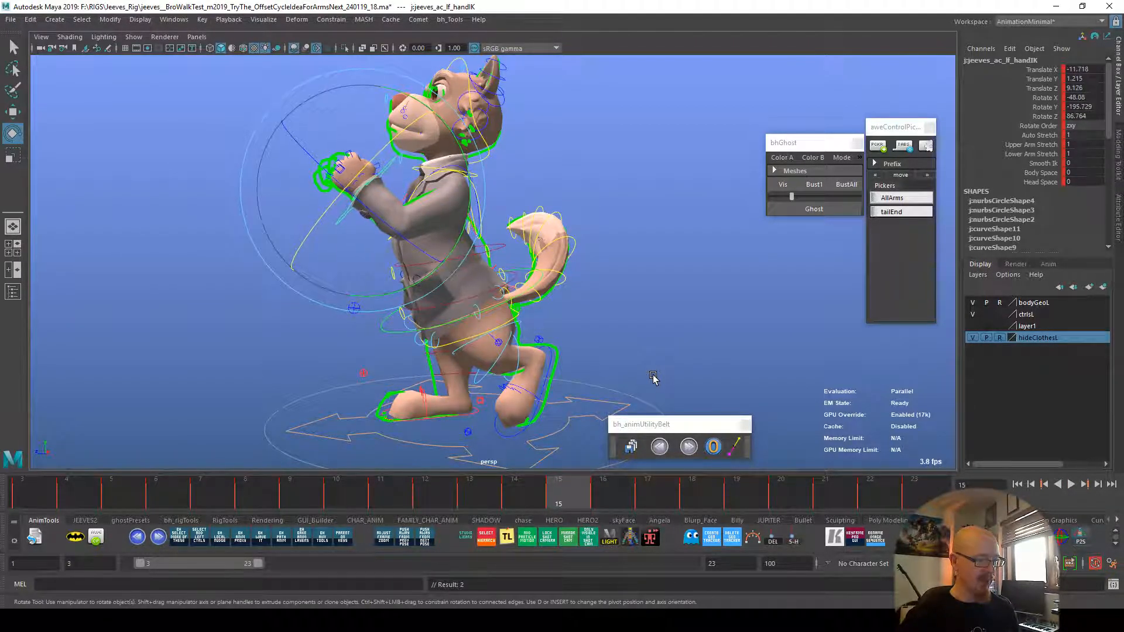
{"action": "key", "text": "alt+Left"}
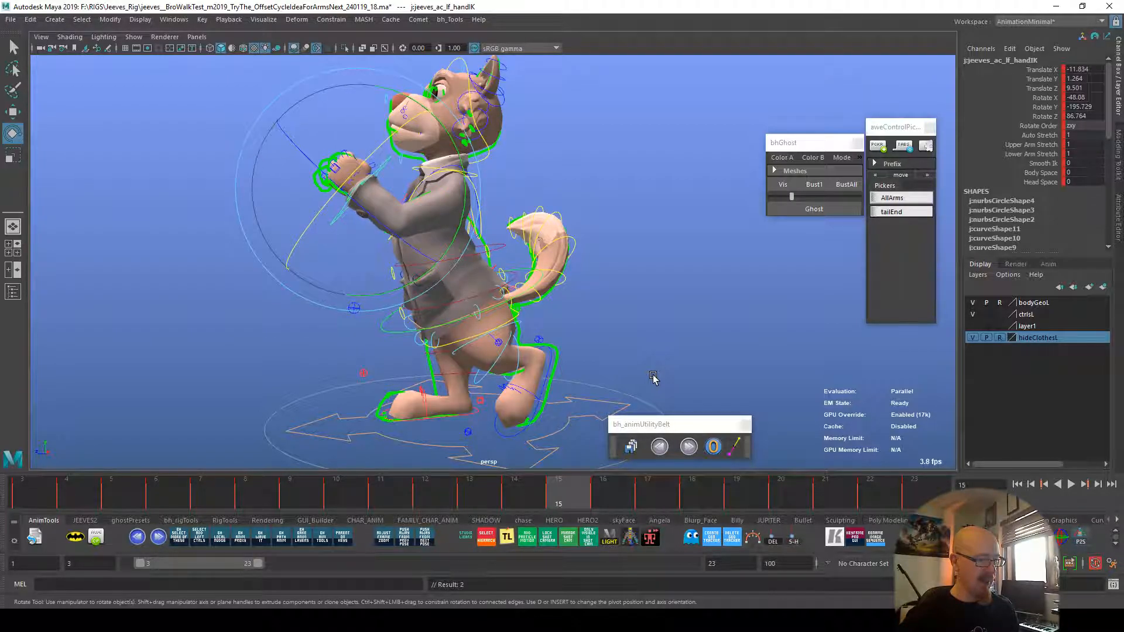
Step: Nudge the left hand forward at frame 16 to translate -11.135, -0.219, 8.356
{"action": "left_click", "coordinate": [597, 498]}
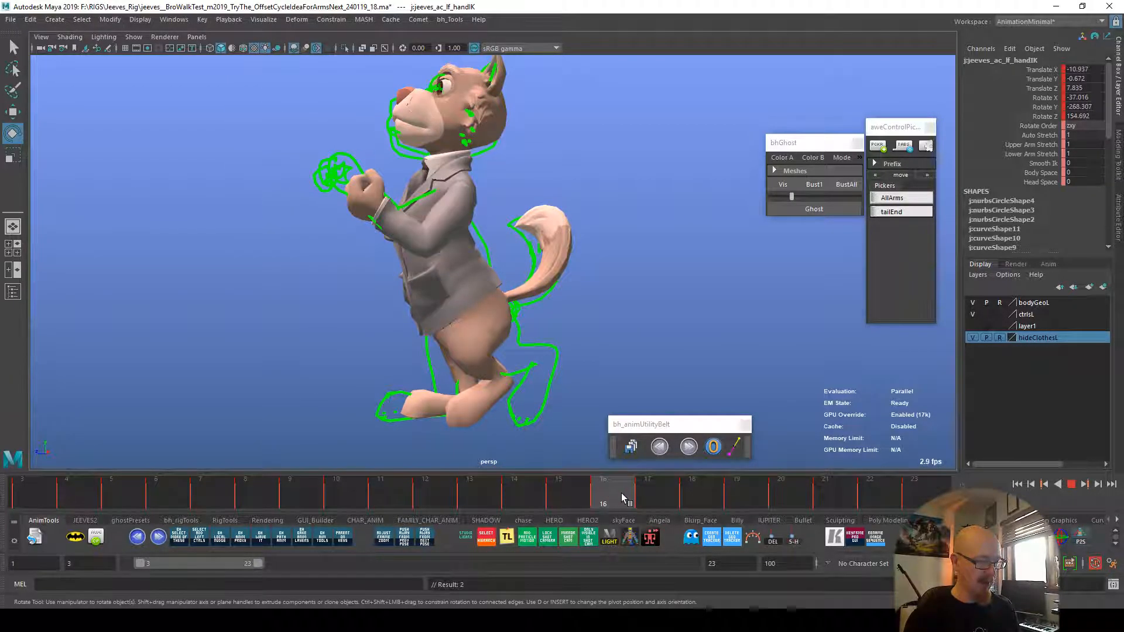
{"action": "key", "text": "alt+Left"}
{"action": "key", "text": "alt+Left"}
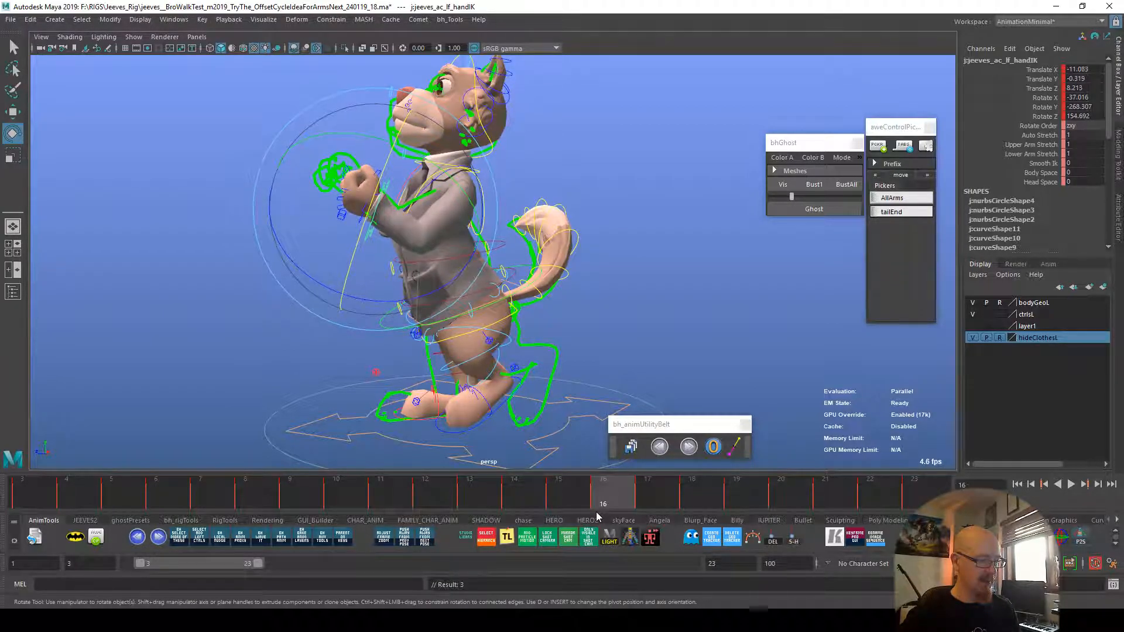
{"action": "key", "text": "alt+Left"}
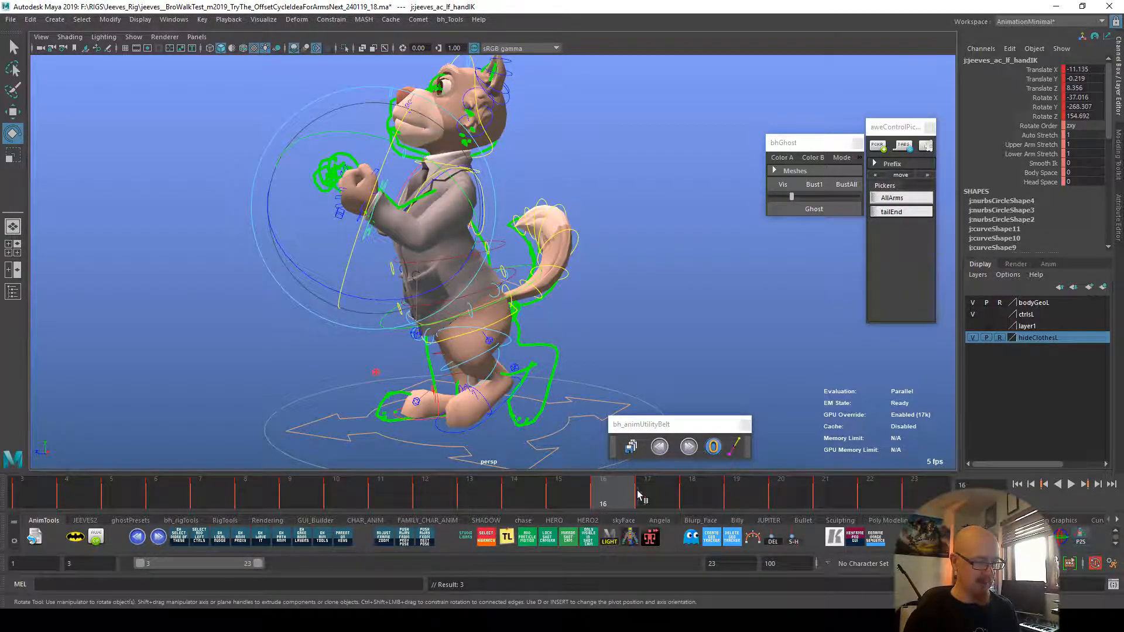
Step: Check frame 17, play back the cycle, and remove all ghosts from the scene
{"action": "left_click", "coordinate": [648, 495]}
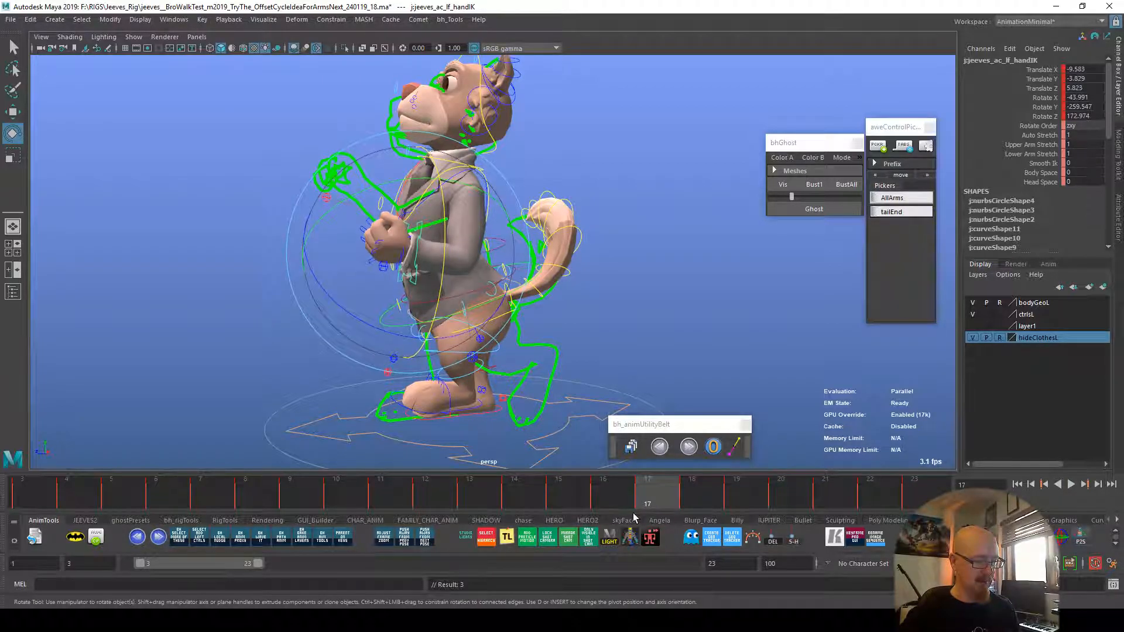
{"action": "key", "text": "alt+v"}
{"action": "left_click", "coordinate": [588, 537]}
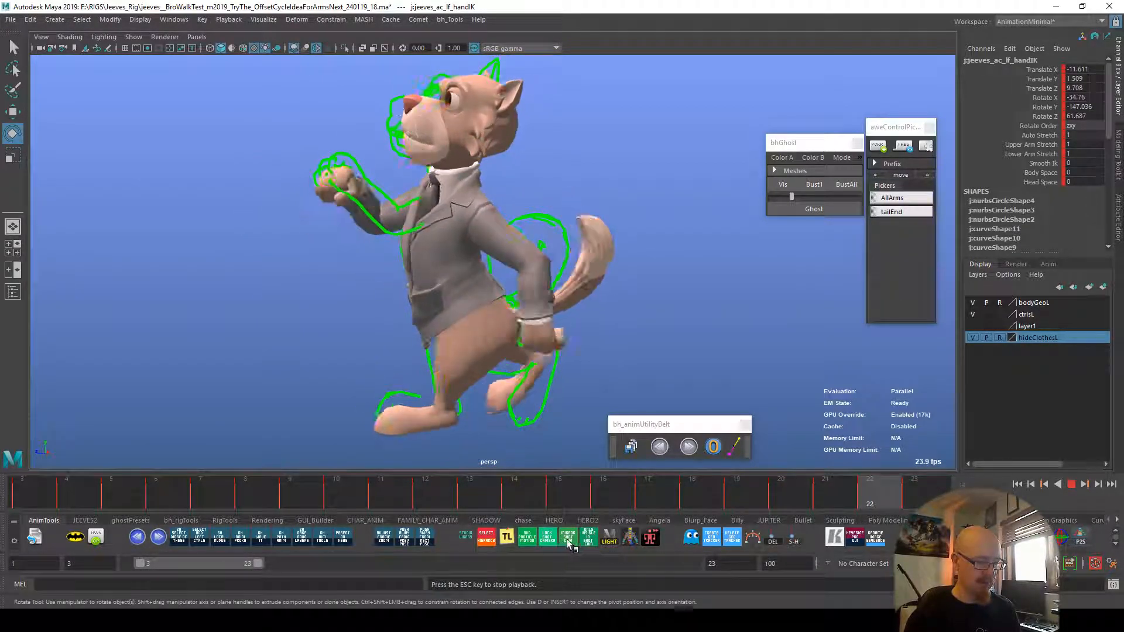
{"action": "left_click", "coordinate": [853, 186]}
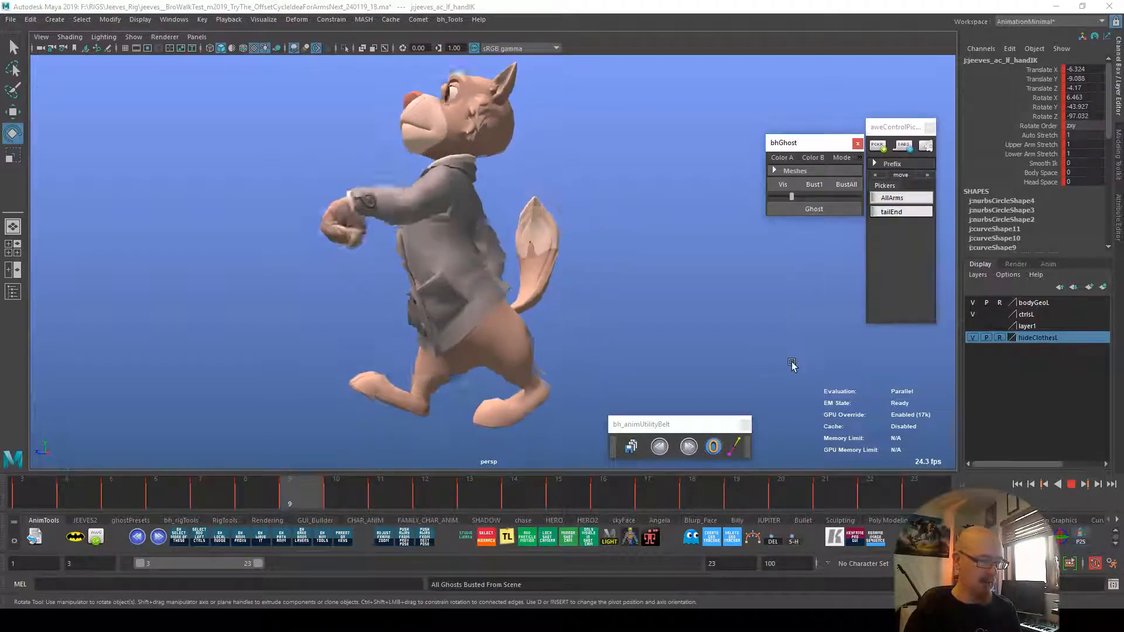
{"action": "left_click", "coordinate": [768, 359]}
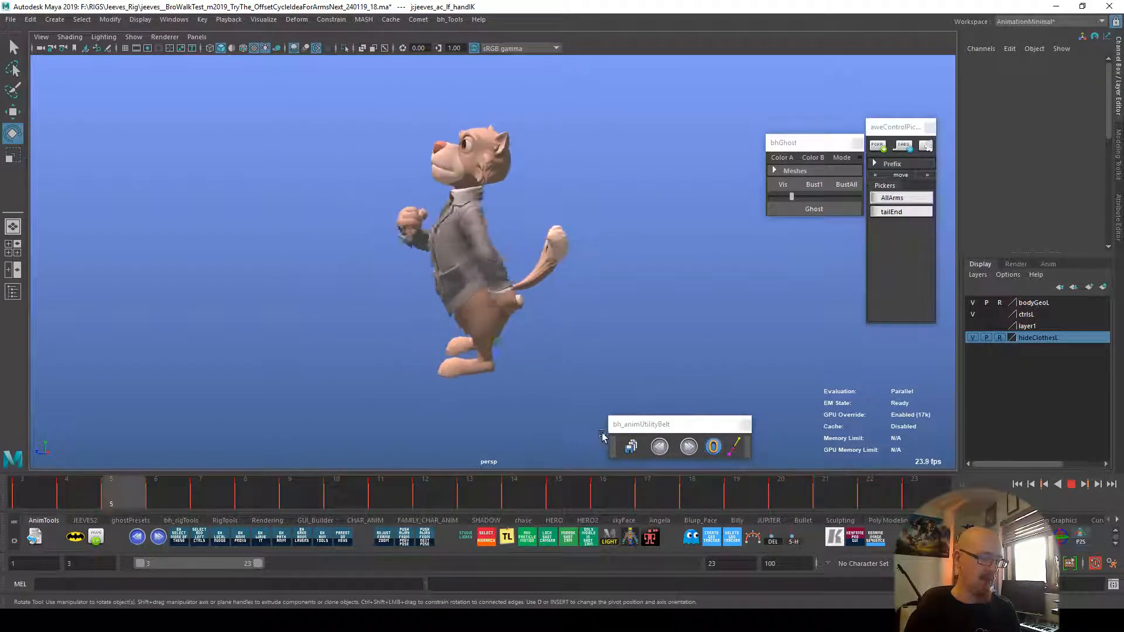
Step: Stop at frame 10 and display the motion arc of the left hand IK control
{"action": "left_click", "coordinate": [385, 489]}
{"action": "left_click_drag", "start_coordinate": [385, 489], "coordinate": [348, 510]}
{"action": "left_click", "coordinate": [752, 536]}
{"action": "key", "text": "w"}
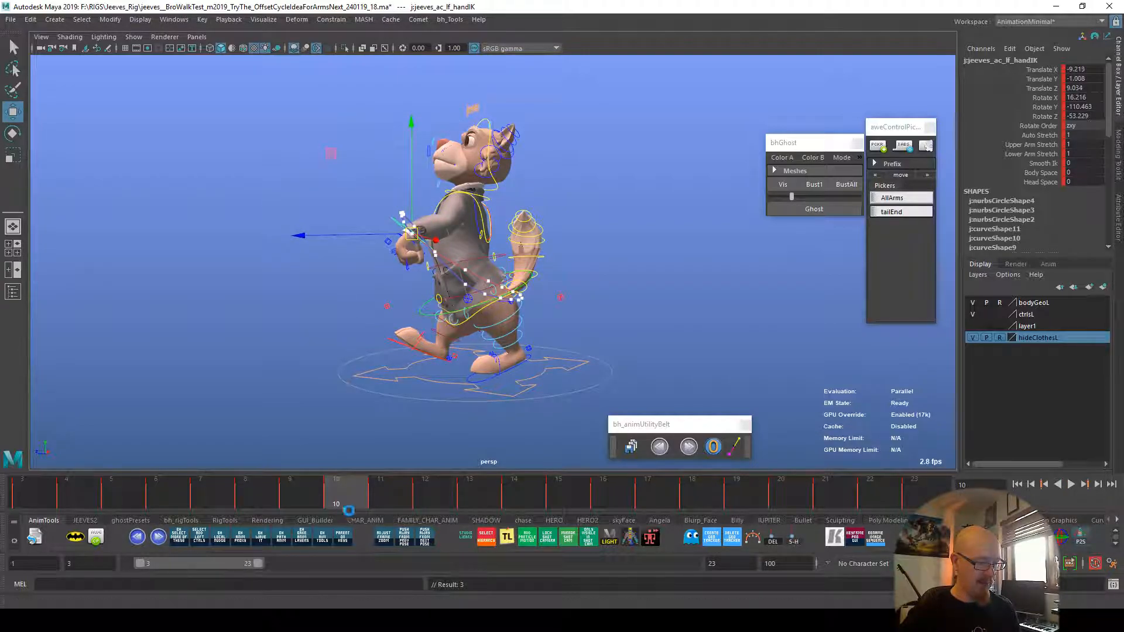
Step: Compare frame 11, go back to frame 10 and rotate the left hand IK control's wrist slightly
{"action": "left_click", "coordinate": [364, 497]}
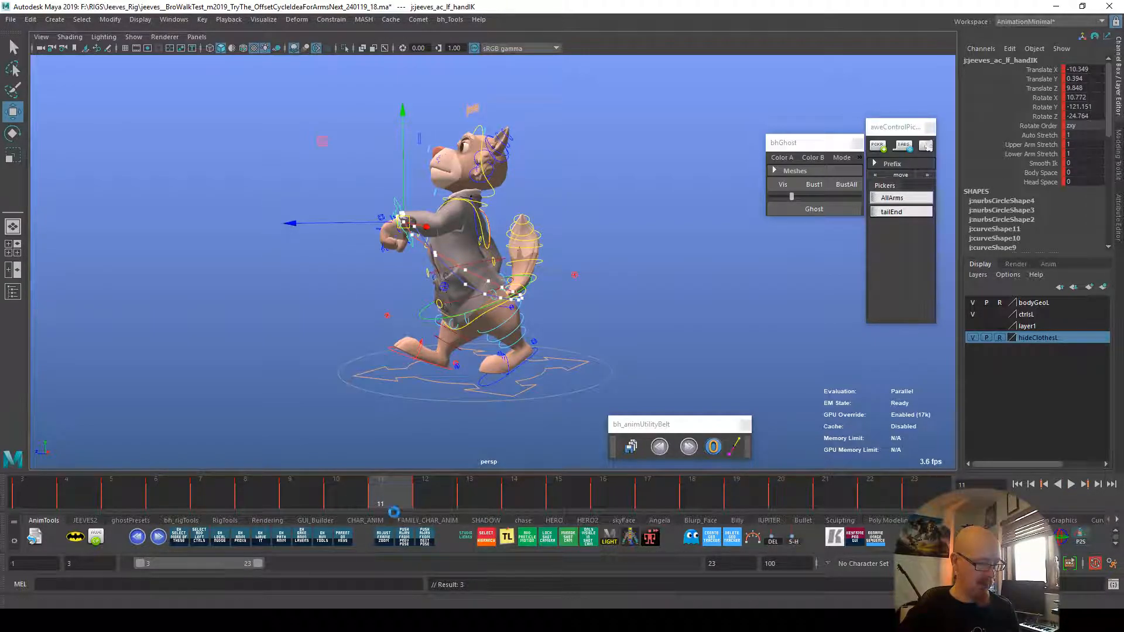
{"action": "key", "text": "e"}
{"action": "left_click_drag", "start_coordinate": [515, 267], "coordinate": [613, 255], "text": "alt"}
{"action": "mouse_move", "coordinate": [628, 258]}
{"action": "left_mouse_down", "text": "alt"}
{"action": "mouse_move", "coordinate": [604, 321]}
{"action": "mouse_move", "coordinate": [638, 291]}
{"action": "mouse_move", "coordinate": [612, 249]}
{"action": "left_mouse_up", "text": "alt"}
{"action": "mouse_move", "coordinate": [355, 490]}
{"action": "left_mouse_down"}
{"action": "mouse_move", "coordinate": [317, 490]}
{"action": "mouse_move", "coordinate": [333, 491]}
{"action": "left_mouse_up"}
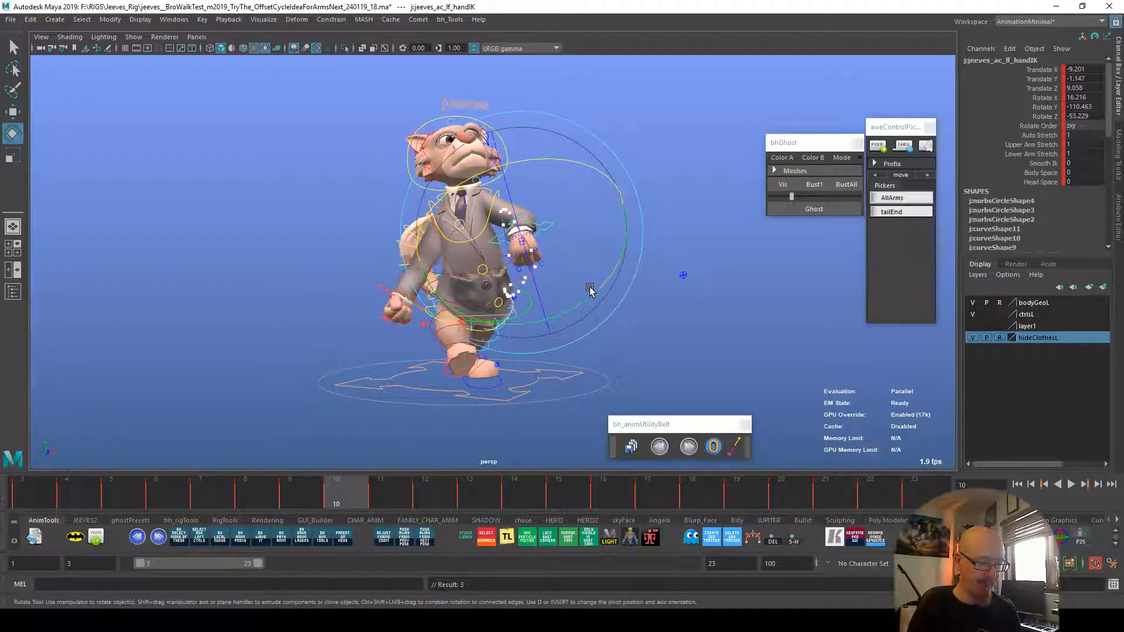
{"action": "left_click_drag", "start_coordinate": [610, 190], "coordinate": [620, 196]}
{"action": "left_click_drag", "start_coordinate": [619, 196], "coordinate": [638, 211], "text": "alt"}
{"action": "left_click_drag", "start_coordinate": [776, 246], "coordinate": [856, 319], "text": "alt"}
Step: Check frame 8 and rotate the left hand IK control at frame 9 to 13.506, -94.683, -78.915
{"action": "mouse_move", "coordinate": [256, 489]}
{"action": "left_mouse_down"}
{"action": "mouse_move", "coordinate": [322, 489]}
{"action": "mouse_move", "coordinate": [227, 501]}
{"action": "mouse_move", "coordinate": [261, 496]}
{"action": "left_mouse_up"}
{"action": "left_click_drag", "start_coordinate": [310, 464], "coordinate": [405, 390], "text": "alt"}
{"action": "left_click", "coordinate": [288, 488]}
{"action": "left_click_drag", "start_coordinate": [331, 464], "coordinate": [508, 391], "text": "alt"}
{"action": "left_click_drag", "start_coordinate": [585, 286], "coordinate": [597, 282]}
{"action": "left_click_drag", "start_coordinate": [596, 280], "coordinate": [568, 334], "text": "alt"}
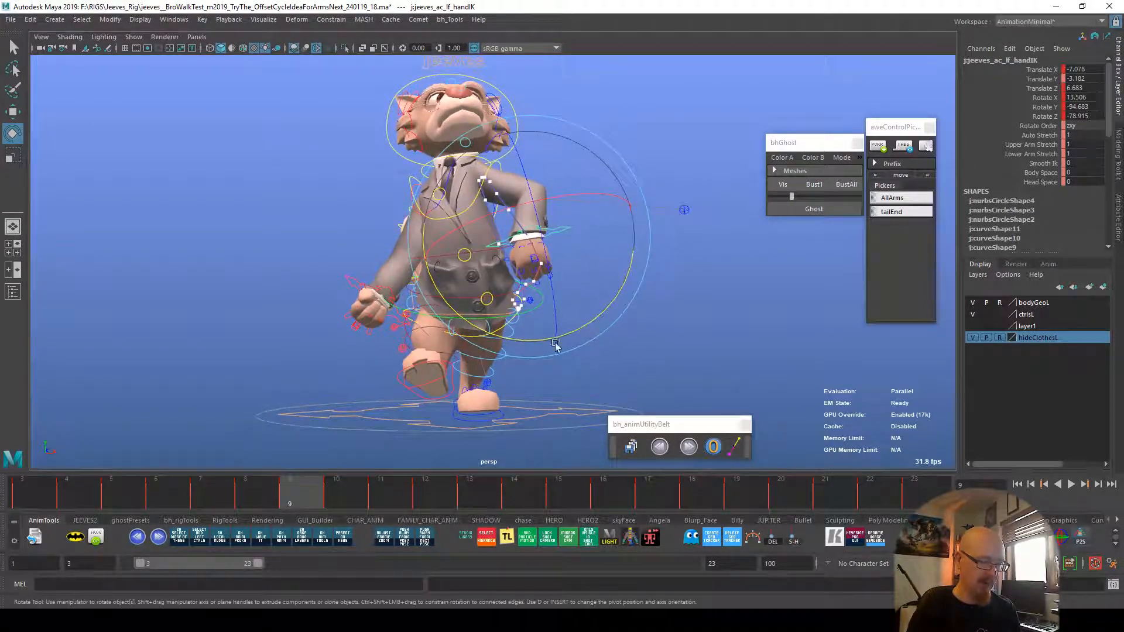
Step: Rotate the left hand at frame 10 to 11.899, -108.513, -53.366 and at frame 11 to about -4, -117.5, -25
{"action": "left_click", "coordinate": [335, 489]}
{"action": "left_click_drag", "start_coordinate": [556, 271], "coordinate": [569, 267]}
{"action": "left_click_drag", "start_coordinate": [569, 267], "coordinate": [582, 309], "text": "alt"}
{"action": "left_click", "coordinate": [377, 497]}
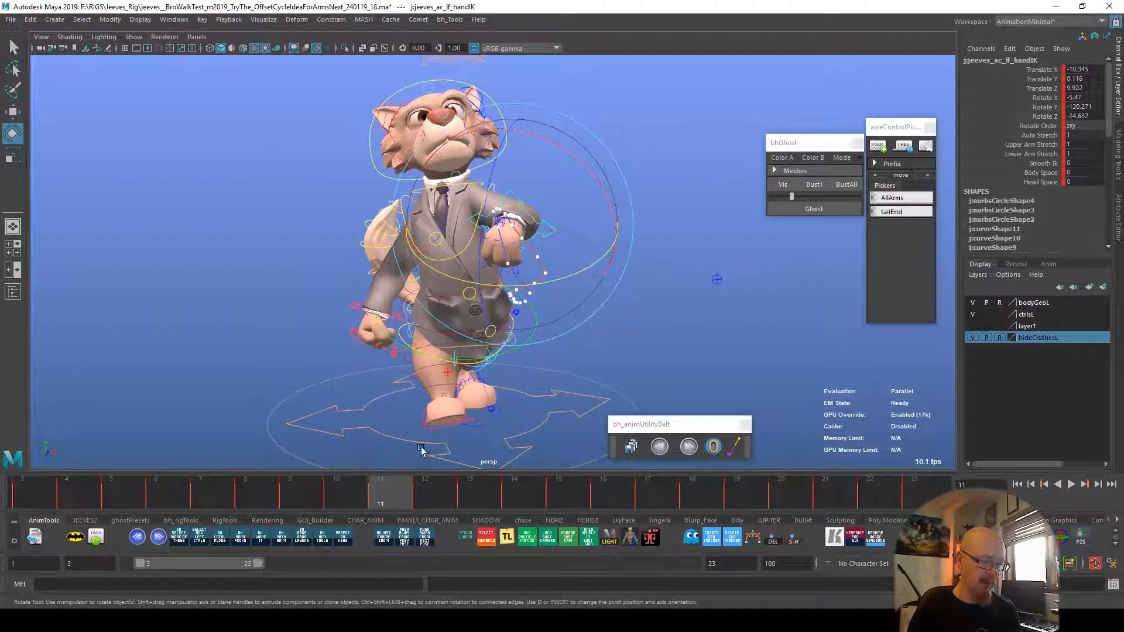
{"action": "key", "text": "alt+v"}
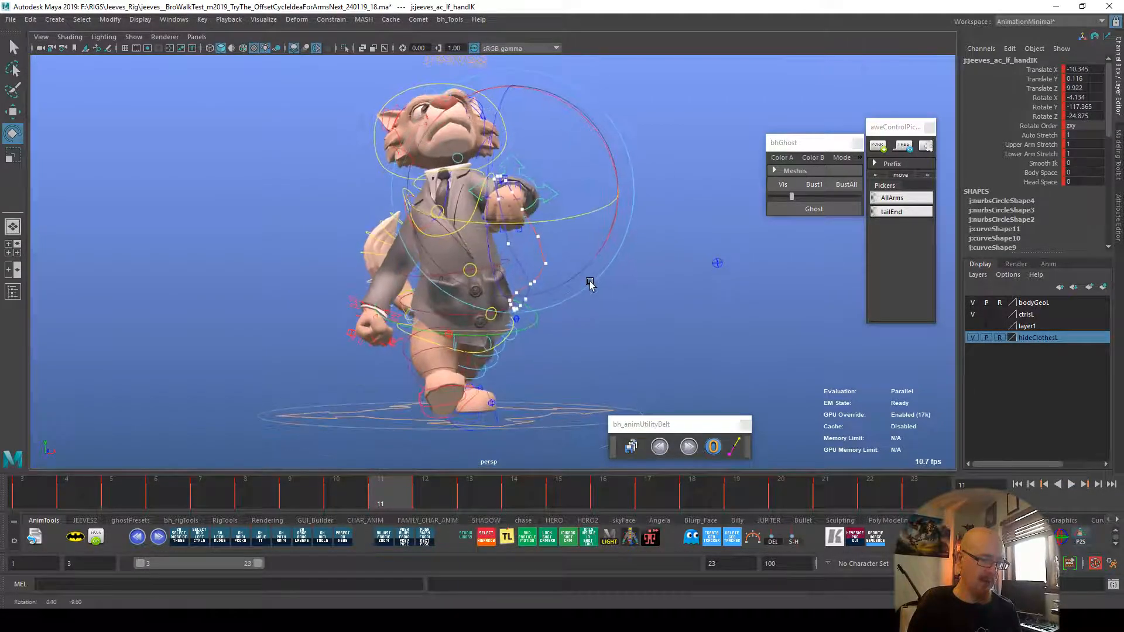
Step: Step through frames 12 to 14 and play back the cycle to examine the left wrist's rotation
{"action": "left_click", "coordinate": [421, 496]}
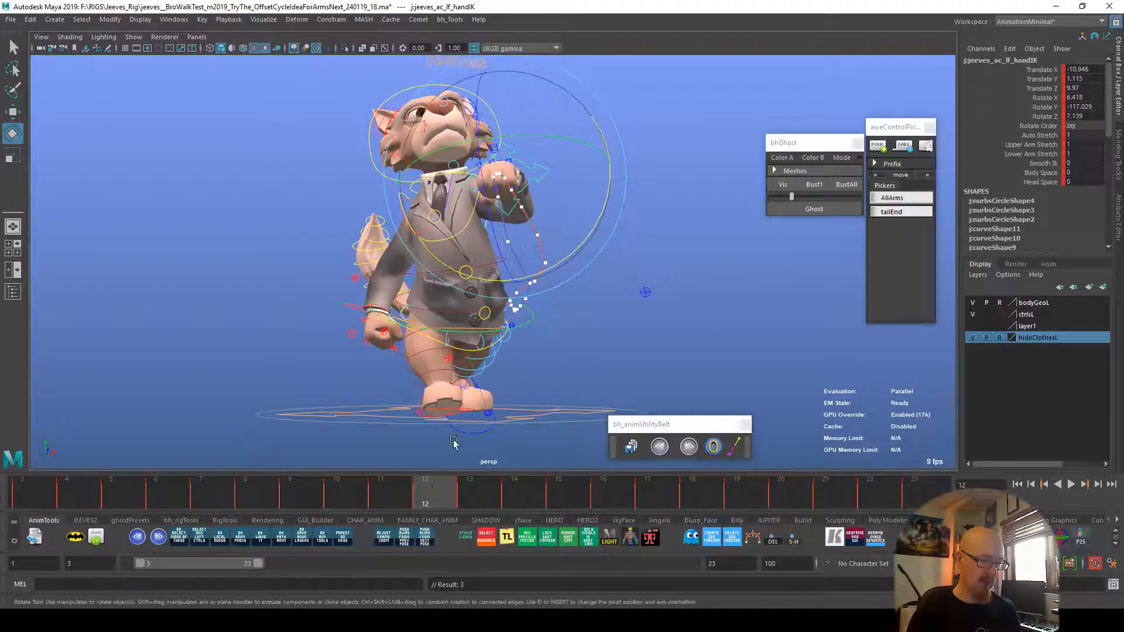
{"action": "left_click", "coordinate": [463, 504]}
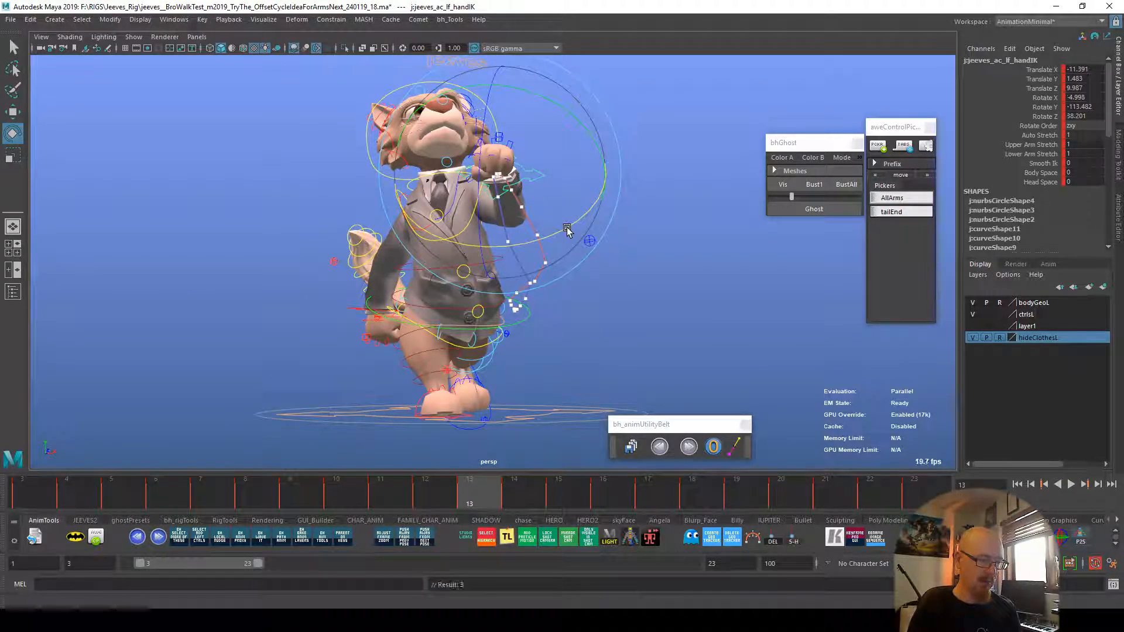
{"action": "left_click", "coordinate": [513, 502]}
{"action": "left_click", "coordinate": [488, 501]}
{"action": "key", "text": "alt+v"}
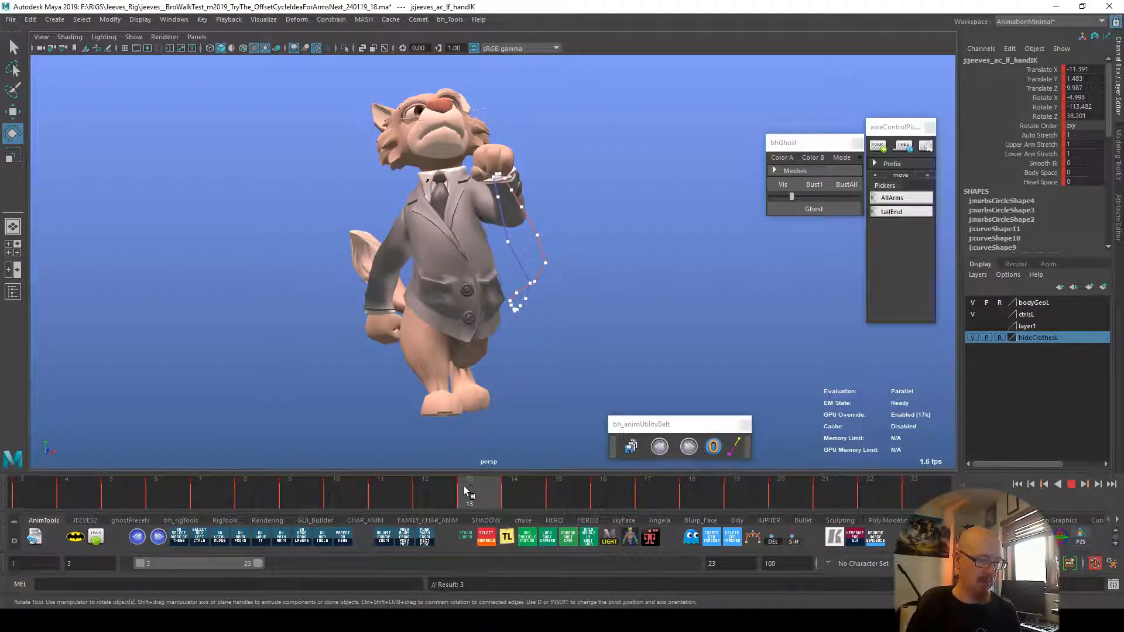
{"action": "key", "text": "alt+v"}
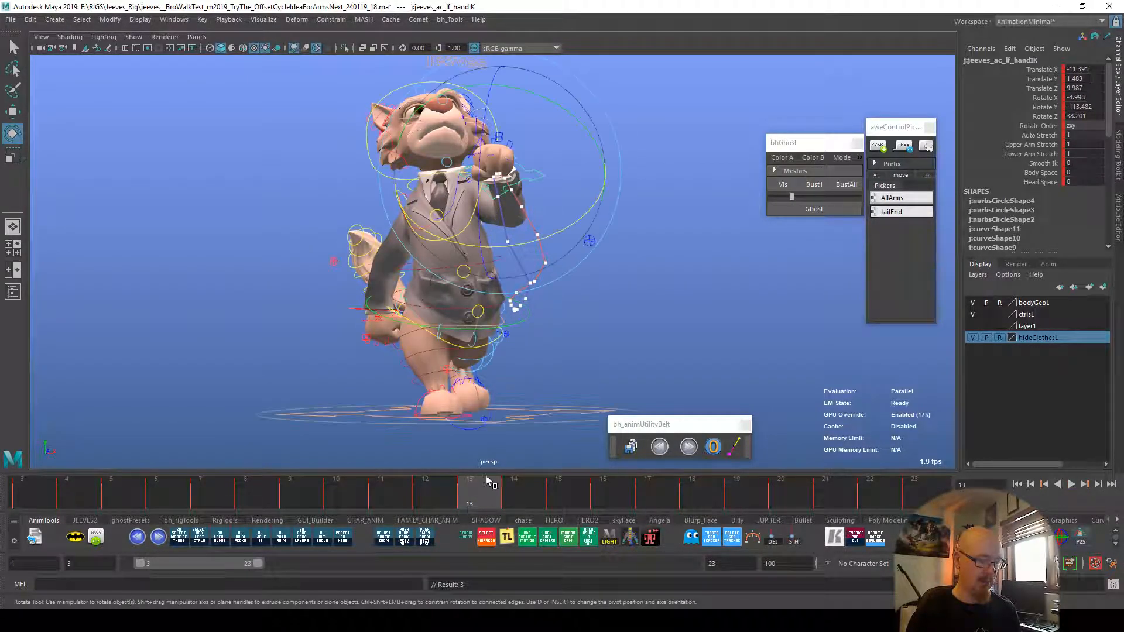
{"action": "key", "text": "alt+v"}
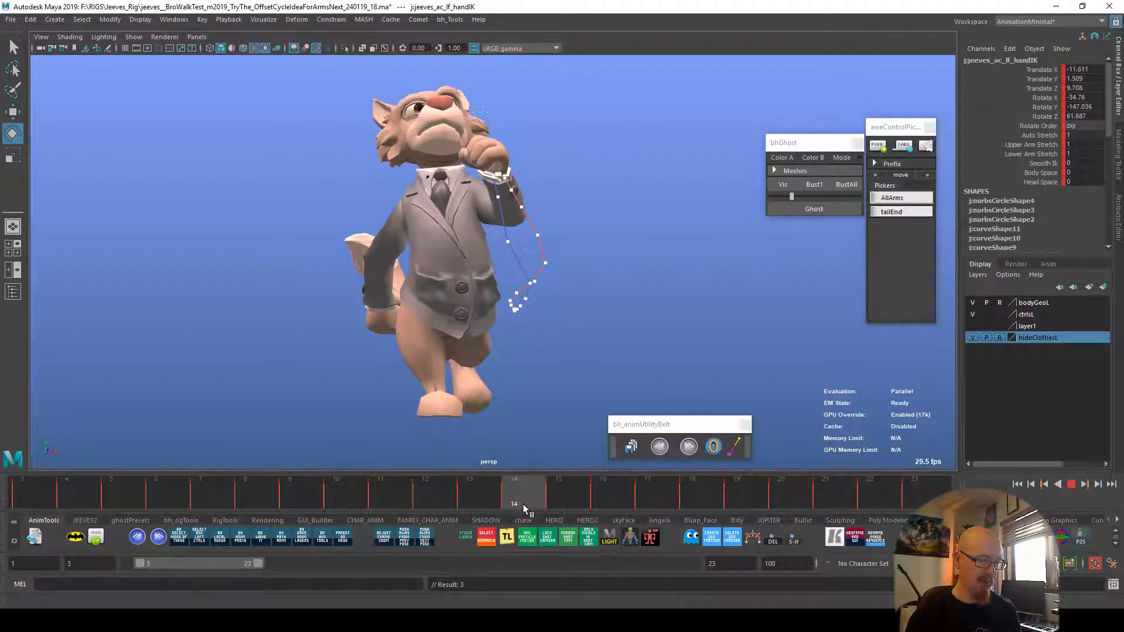
Step: Rotate the left hand IK control at frame 16 to -42.497, -264.763, 152.423 and play back the cycle
{"action": "mouse_move", "coordinate": [546, 507]}
{"action": "left_mouse_down"}
{"action": "mouse_move", "coordinate": [658, 505]}
{"action": "mouse_move", "coordinate": [608, 505]}
{"action": "left_mouse_up"}
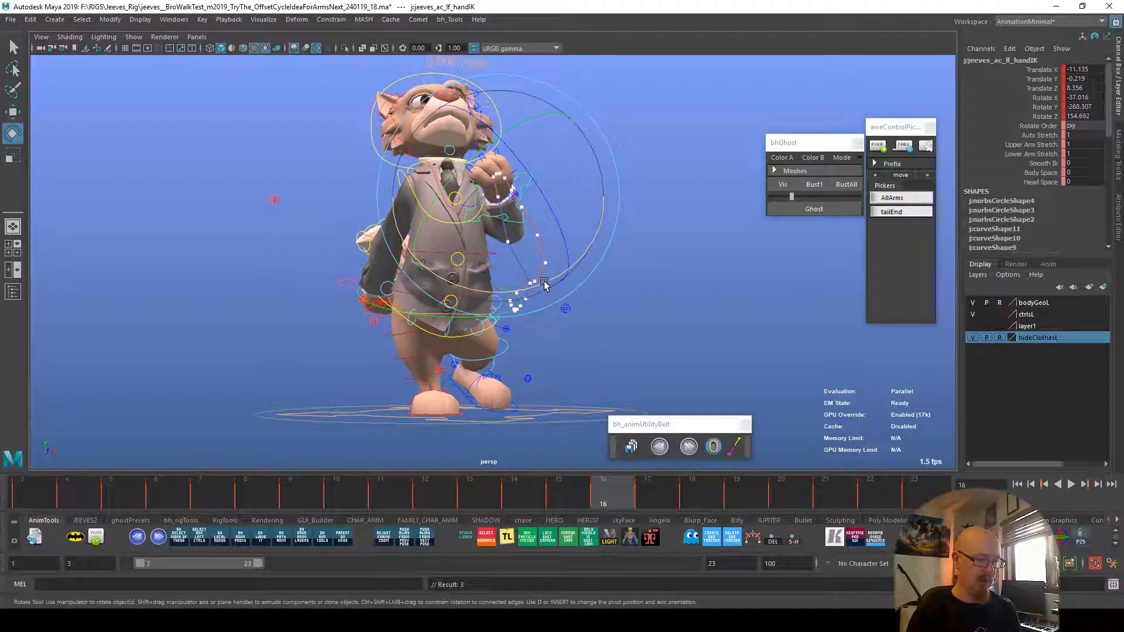
{"action": "left_click_drag", "start_coordinate": [552, 278], "coordinate": [557, 281]}
{"action": "left_click", "coordinate": [485, 520]}
{"action": "key", "text": "alt+v"}
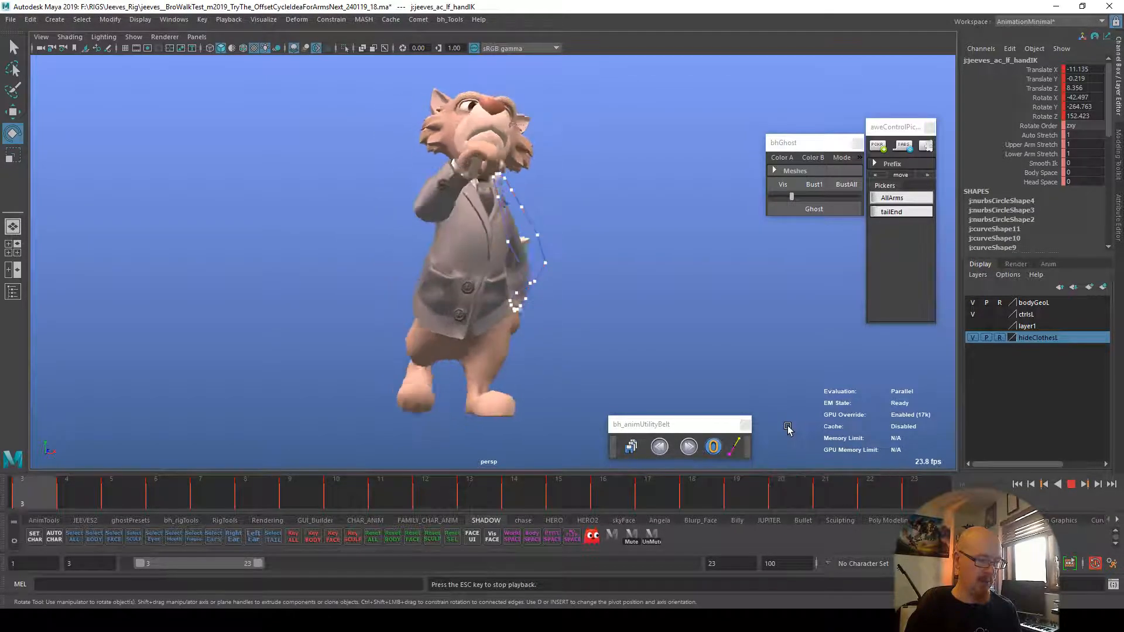
{"action": "key", "text": "Escape"}
Step: Select the left hand's rotate channels and delete their key at frame 12, undoing the same deletion tried at frame 13
{"action": "left_click_drag", "start_coordinate": [399, 497], "coordinate": [490, 490]}
{"action": "left_click_drag", "start_coordinate": [1050, 96], "coordinate": [1046, 117]}
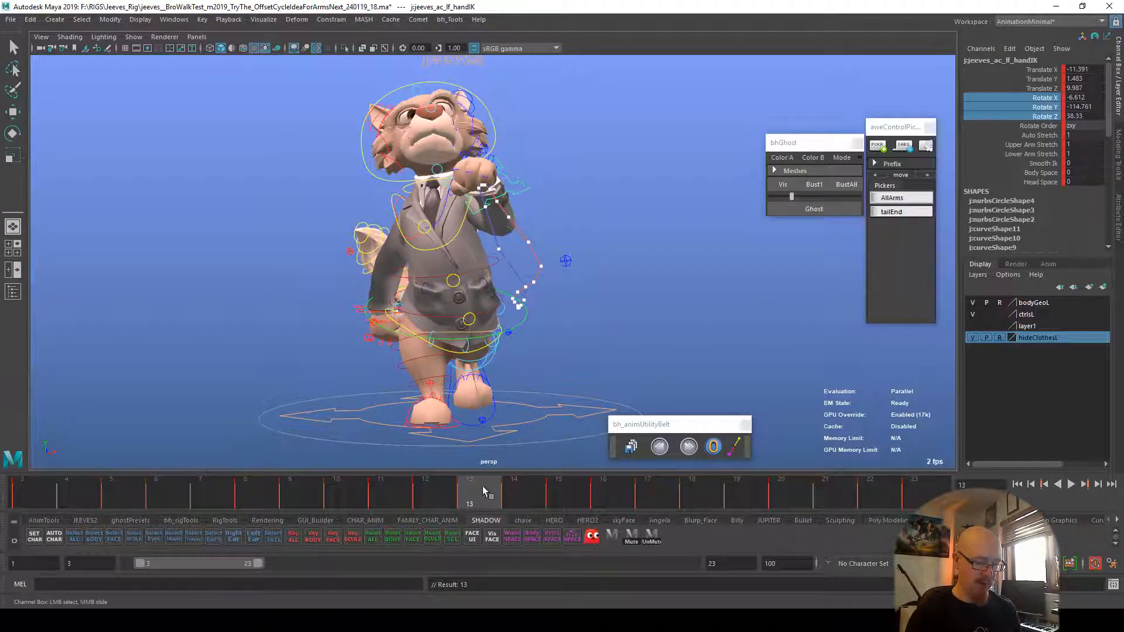
{"action": "key", "text": "alt+v"}
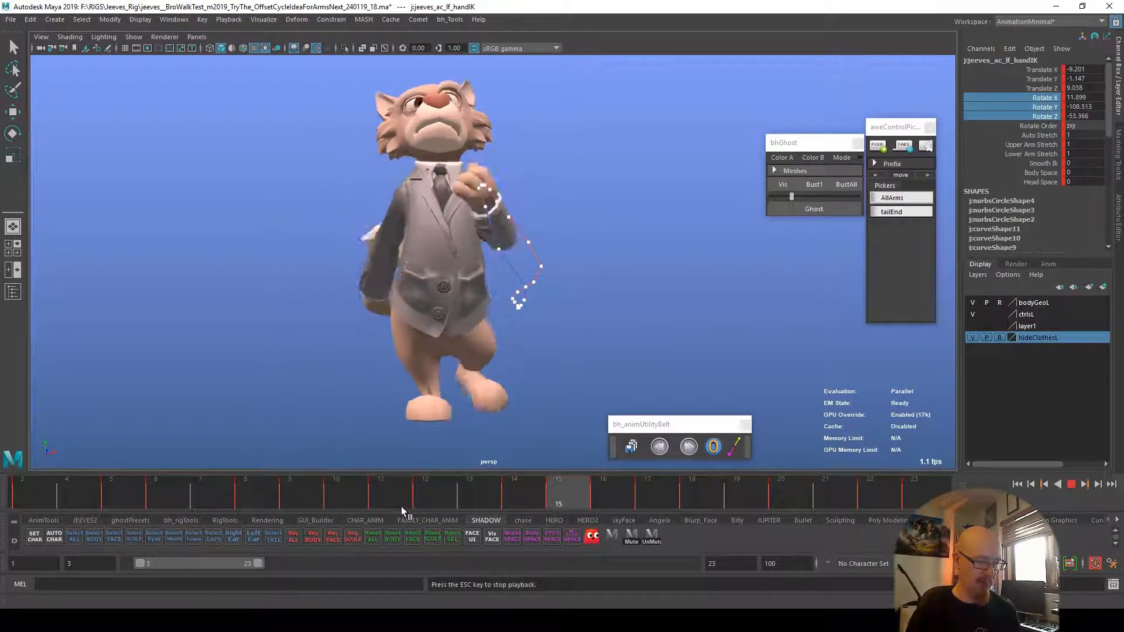
{"action": "left_click", "coordinate": [445, 491]}
{"action": "left_click_drag", "start_coordinate": [445, 490], "coordinate": [475, 493]}
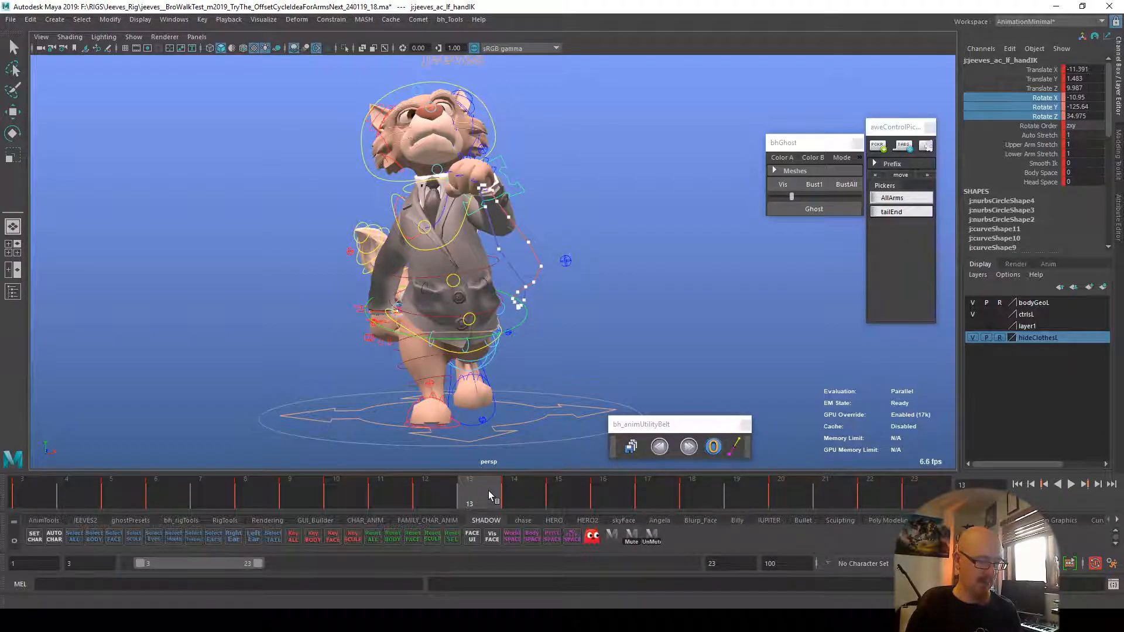
{"action": "key", "text": "ctrl+z"}
{"action": "left_click", "coordinate": [440, 495]}
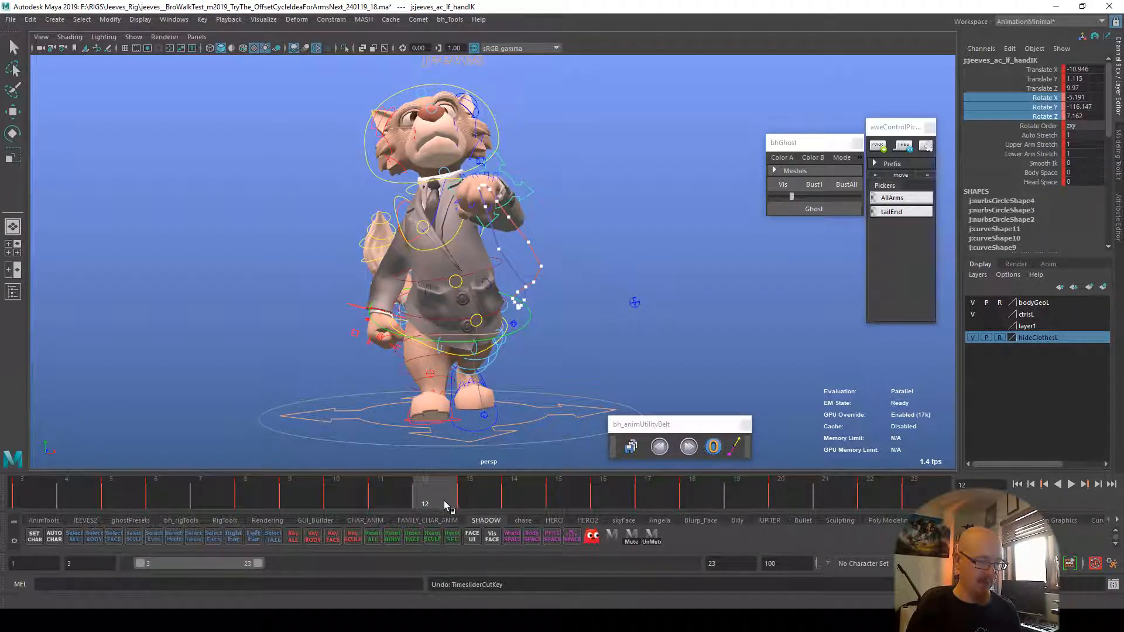
Step: Review the Sync Timeline Display option and select translate and rotate channels in turn to compare their timeline keys, ending with the three rotate channels
{"action": "left_click", "coordinate": [988, 53]}
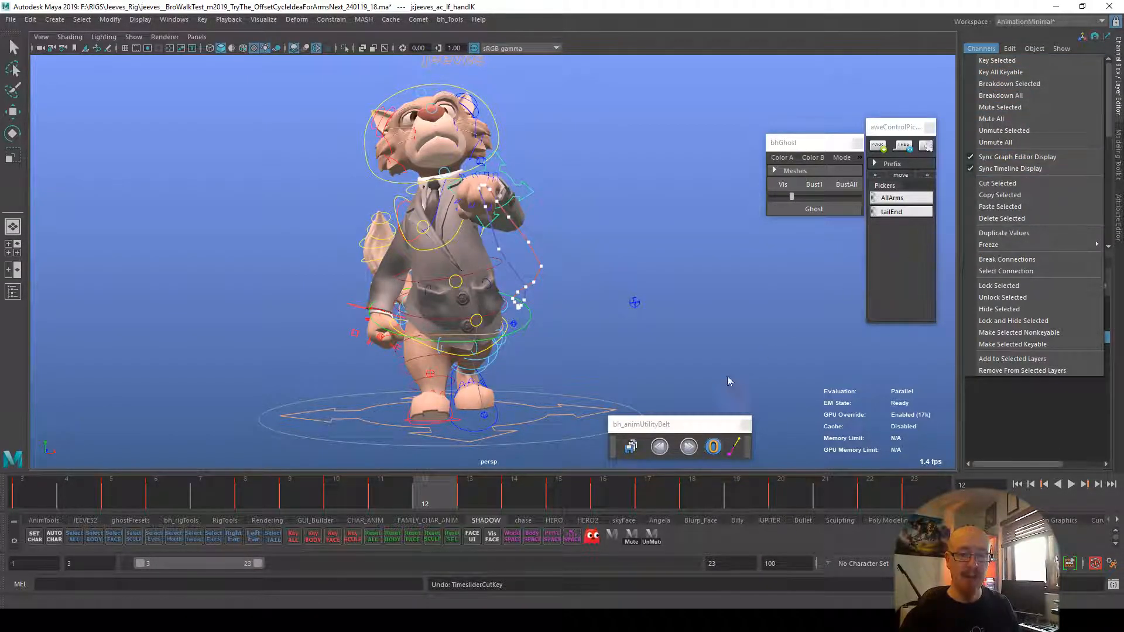
{"action": "left_click", "coordinate": [1033, 169]}
{"action": "left_click", "coordinate": [1049, 98]}
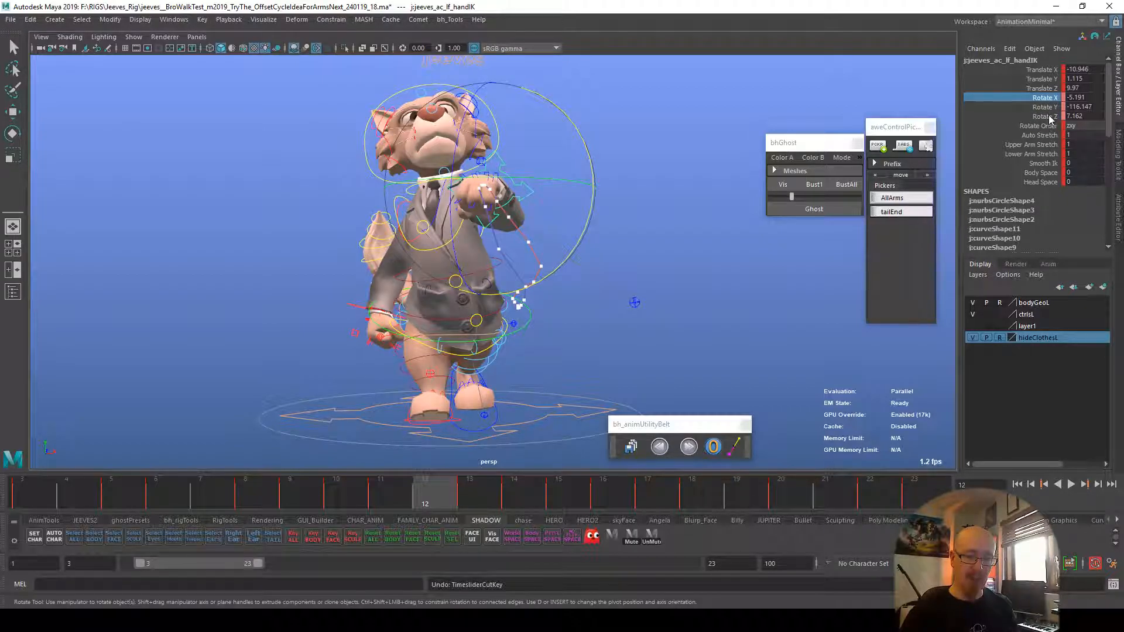
{"action": "left_click_drag", "start_coordinate": [1045, 98], "coordinate": [1045, 117]}
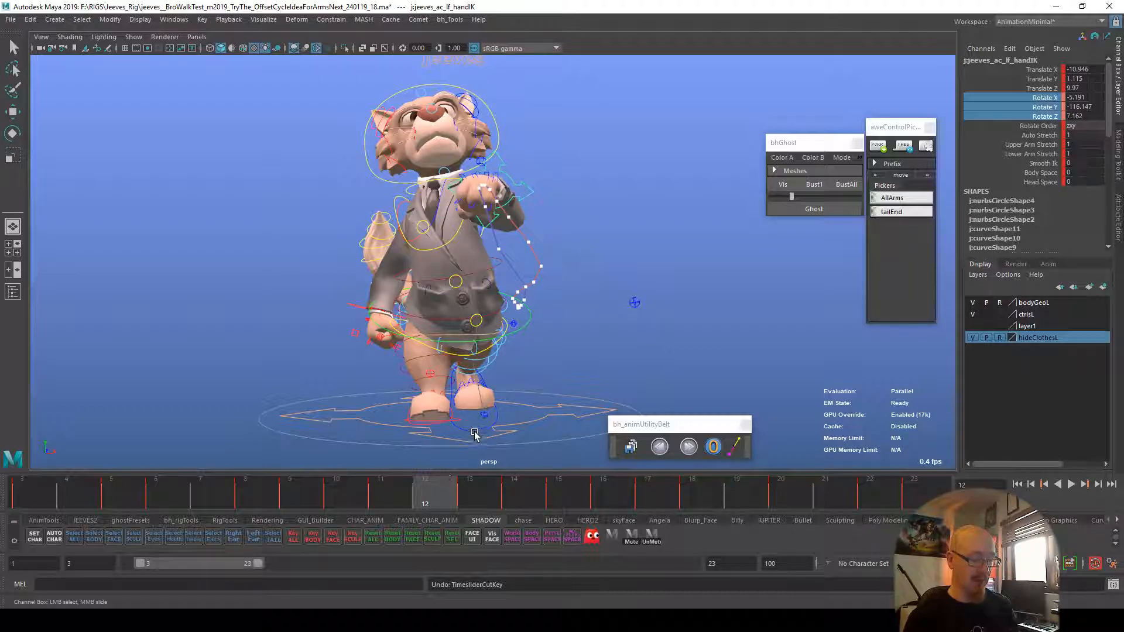
{"action": "left_click", "coordinate": [1047, 88]}
{"action": "left_click", "coordinate": [1047, 79]}
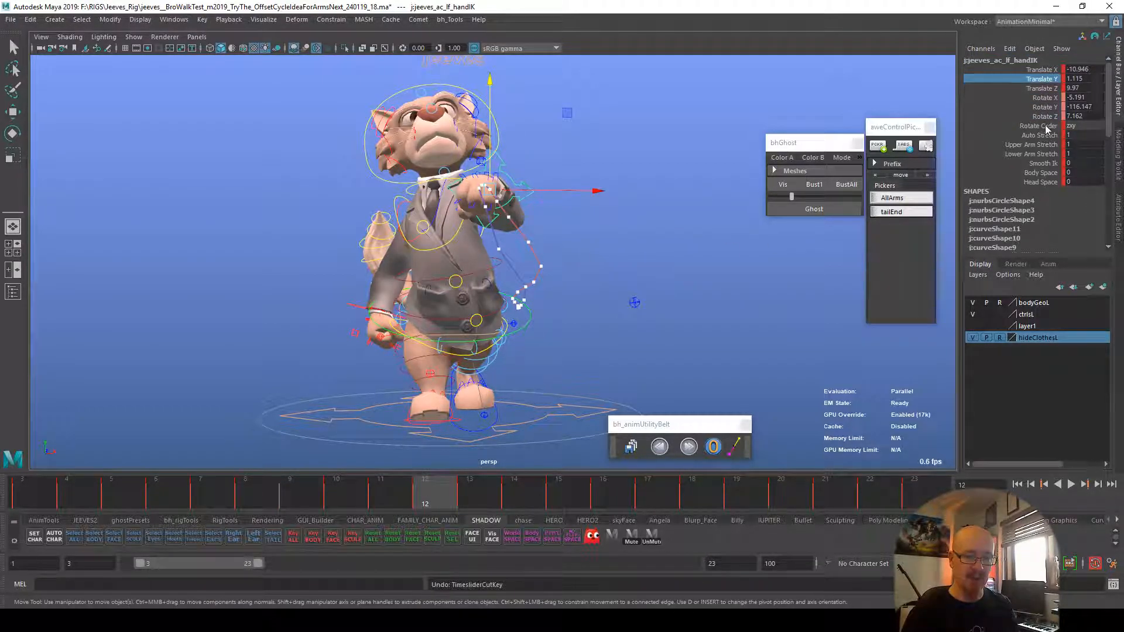
{"action": "left_click_drag", "start_coordinate": [1045, 98], "coordinate": [1045, 116]}
Step: Adjust the left wrist's rotation at frame 11 to -5.66, -121.655, -24.525 and rotate it slightly at frame 12
{"action": "key", "text": "alt+v"}
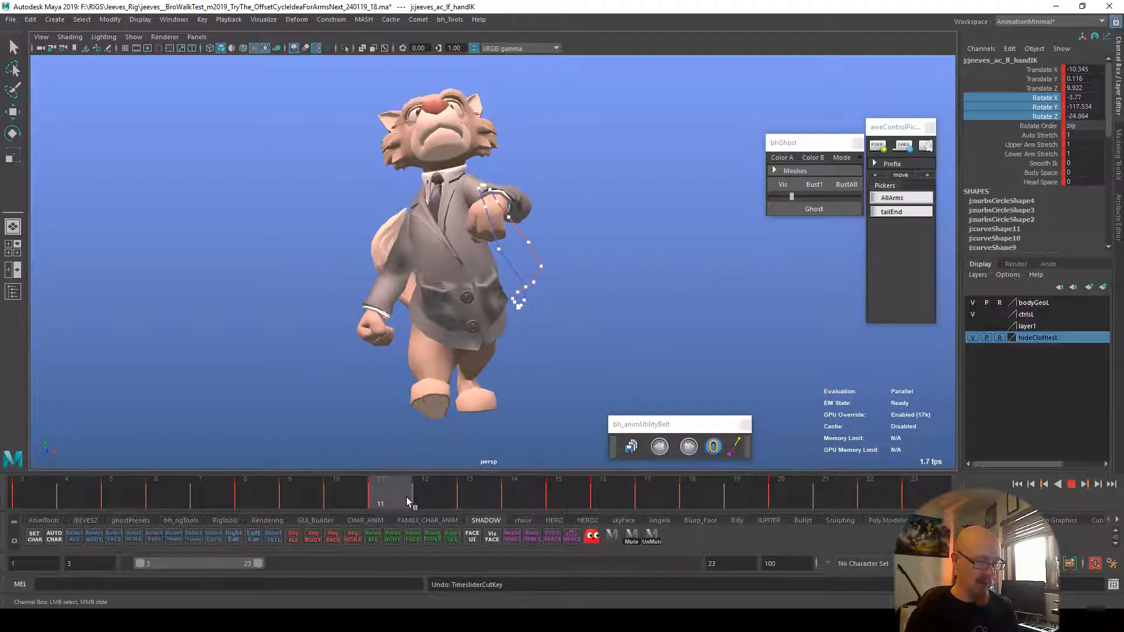
{"action": "left_click", "coordinate": [373, 493]}
{"action": "key", "text": "e"}
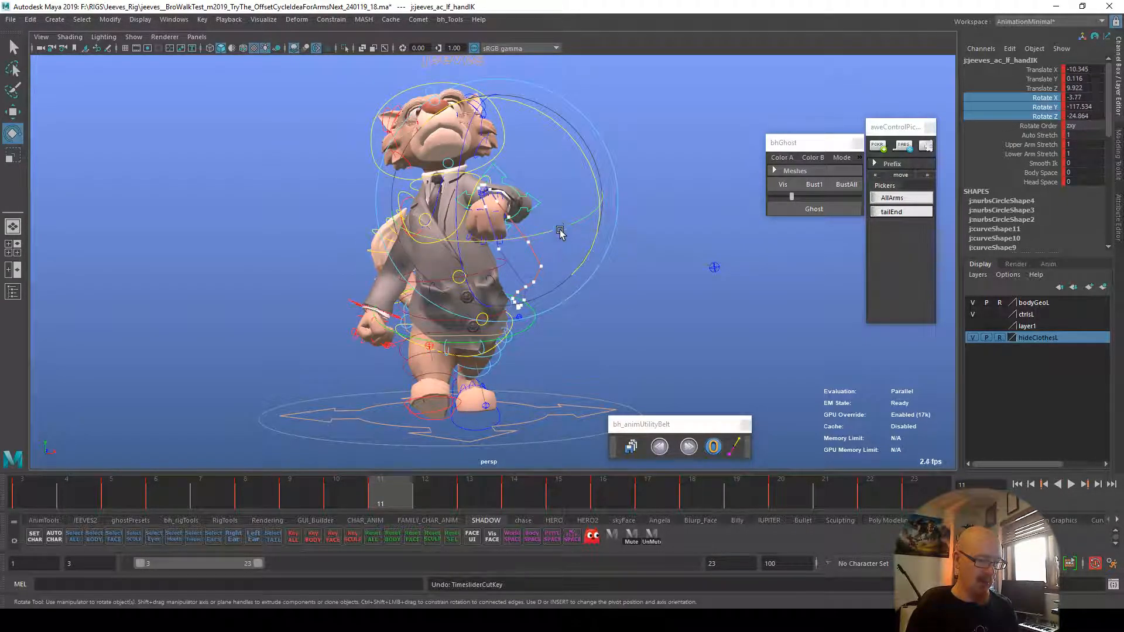
{"action": "left_click", "coordinate": [430, 502]}
{"action": "left_click_drag", "start_coordinate": [587, 190], "coordinate": [566, 239]}
Step: Adjust the left wrist's rotation at frame 13, nudge it forward 50% to -26.788, -139.913, 48.612, and play back the cycle
{"action": "left_click", "coordinate": [468, 500]}
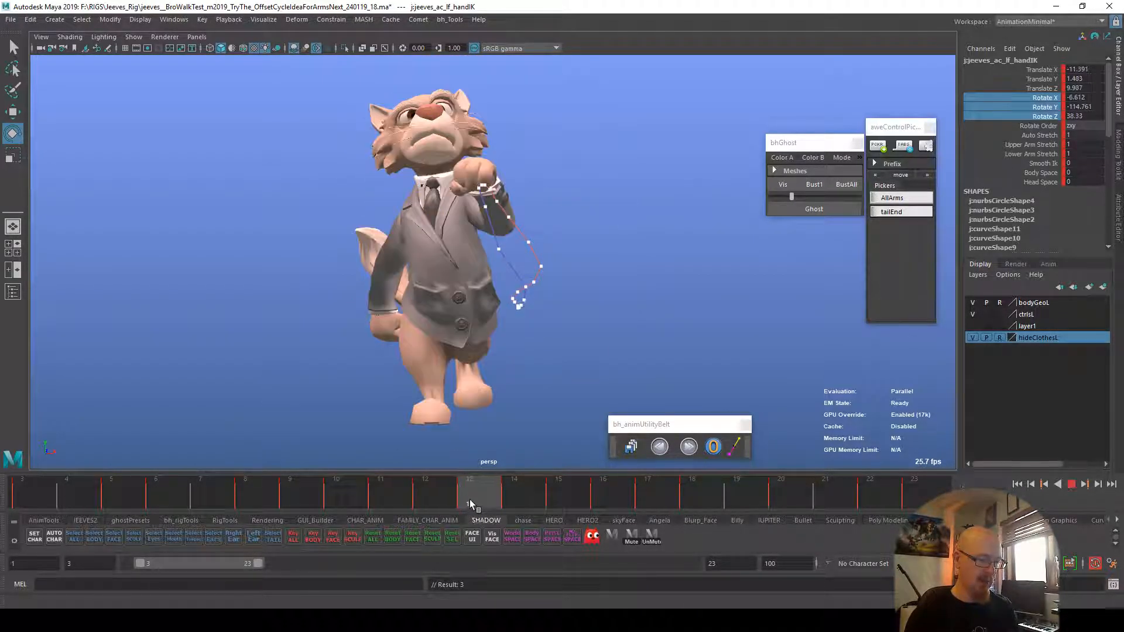
{"action": "mouse_move", "coordinate": [502, 503]}
{"action": "left_mouse_down"}
{"action": "mouse_move", "coordinate": [443, 495]}
{"action": "mouse_move", "coordinate": [513, 494]}
{"action": "left_mouse_up"}
{"action": "left_click", "coordinate": [479, 494]}
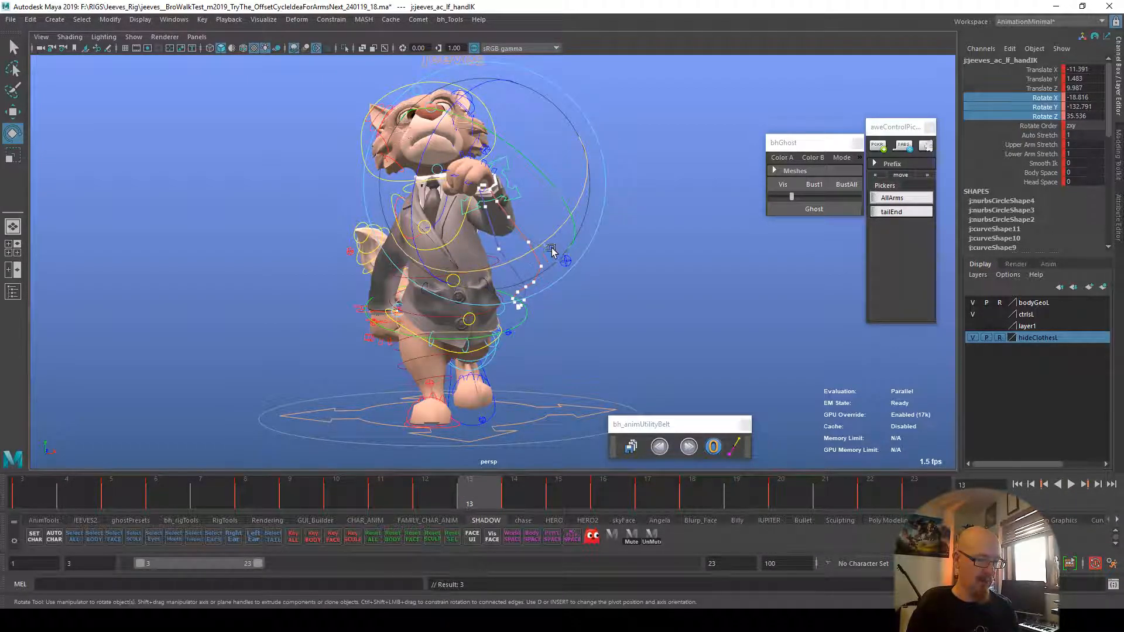
{"action": "left_click", "coordinate": [688, 445]}
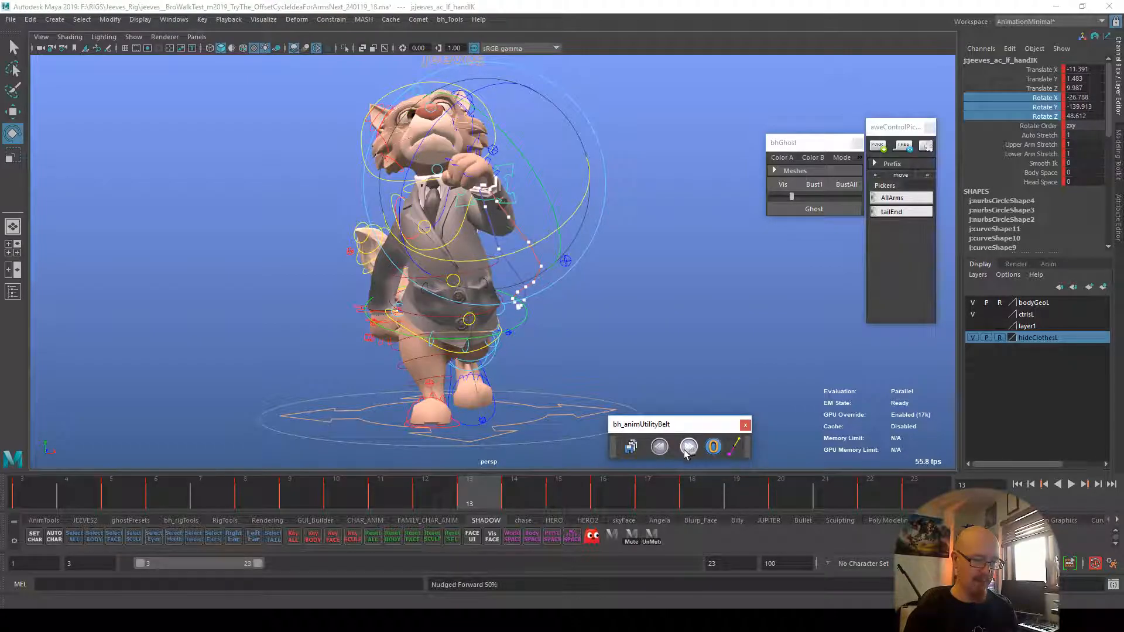
{"action": "key", "text": "alt+v"}
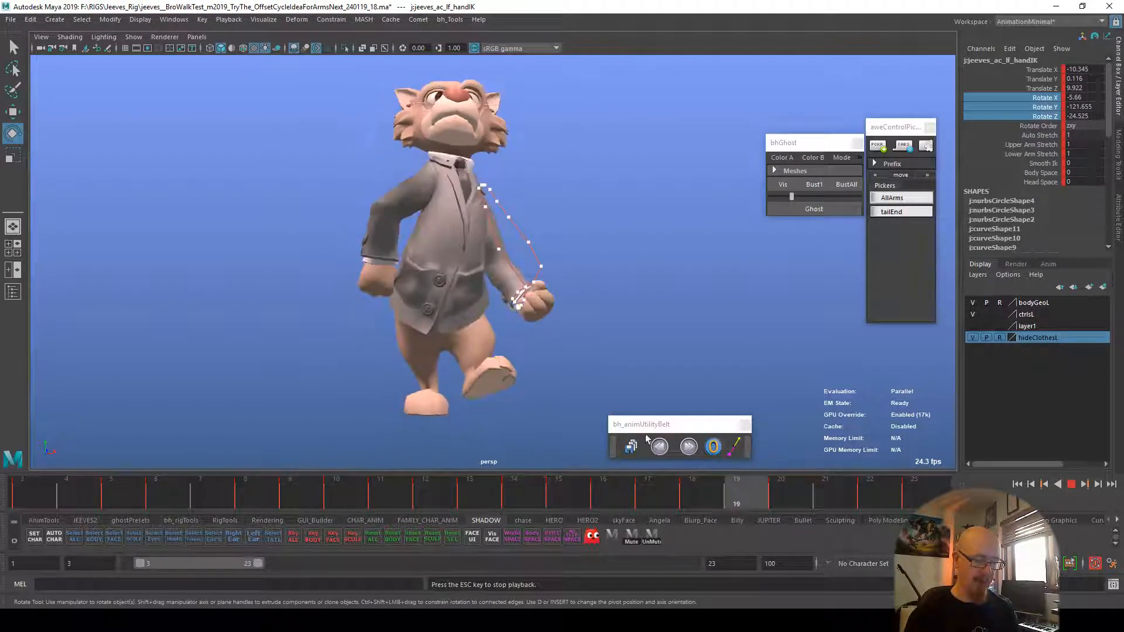
{"action": "key", "text": "Escape"}
Step: Delete the left hand's motion trail and play back the walk cycle while viewing it from several angles
{"action": "left_click", "coordinate": [43, 520]}
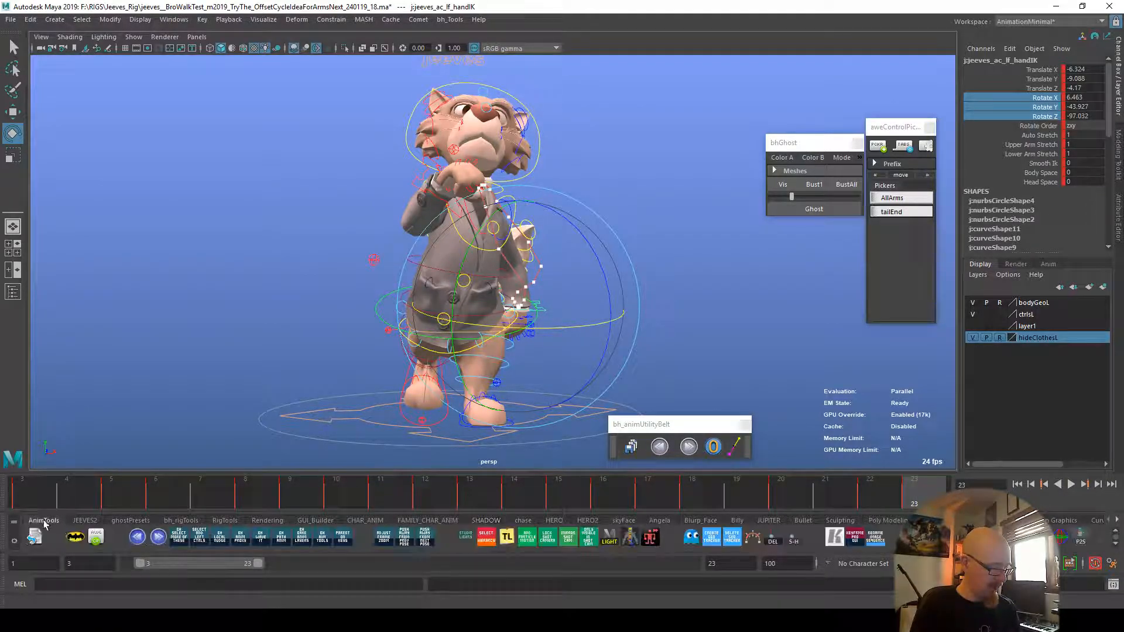
{"action": "left_click", "coordinate": [772, 542]}
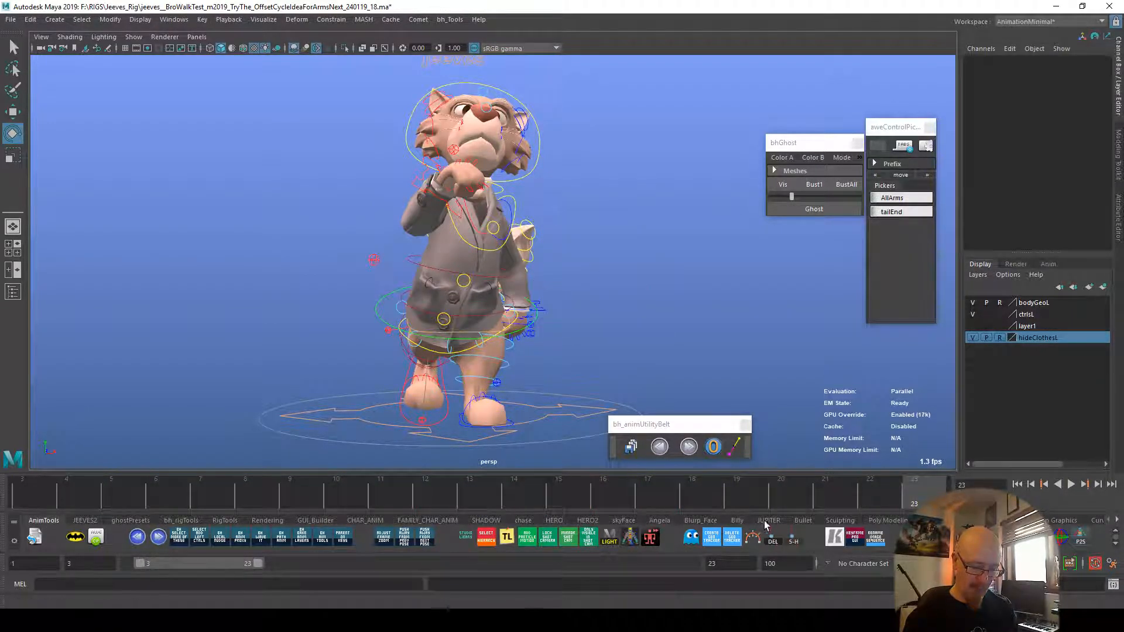
{"action": "key", "text": "alt+v"}
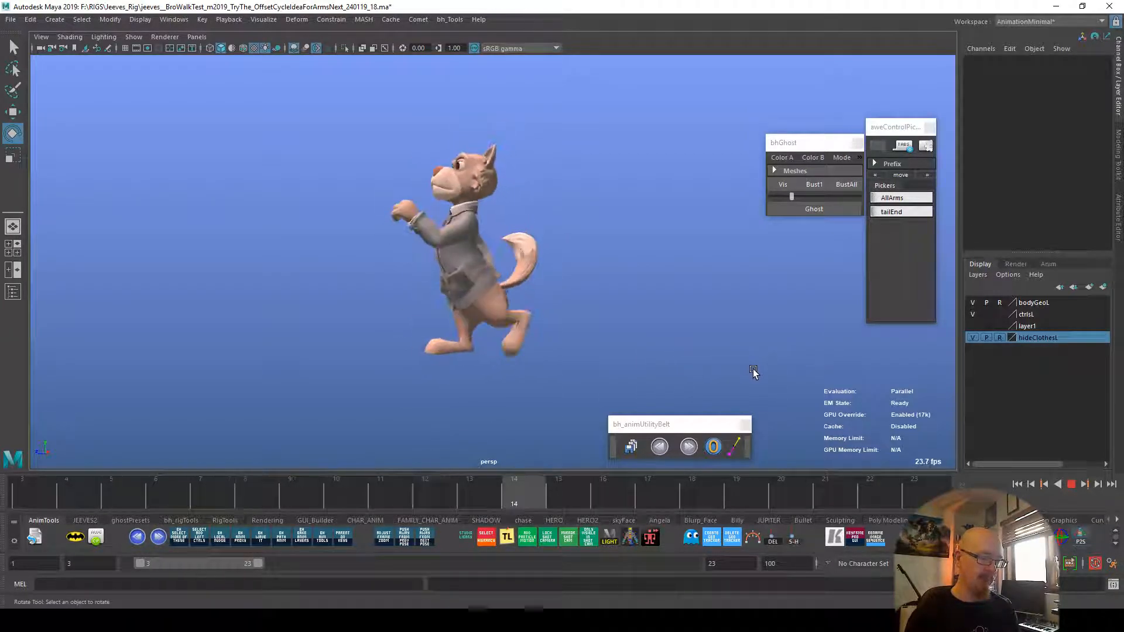
{"action": "right_click_drag", "start_coordinate": [629, 359], "coordinate": [866, 353], "text": "alt"}
{"action": "left_click_drag", "start_coordinate": [574, 371], "coordinate": [836, 368], "text": "alt"}
{"action": "left_click_drag", "start_coordinate": [665, 374], "coordinate": [782, 352], "text": "alt"}
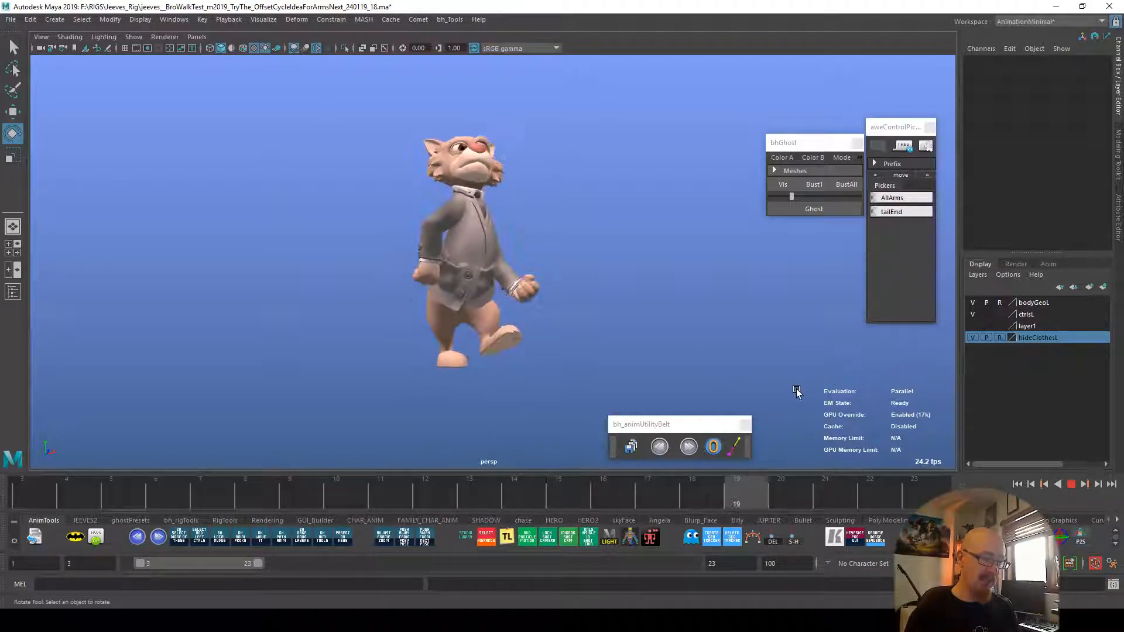
{"action": "key", "text": "Escape"}
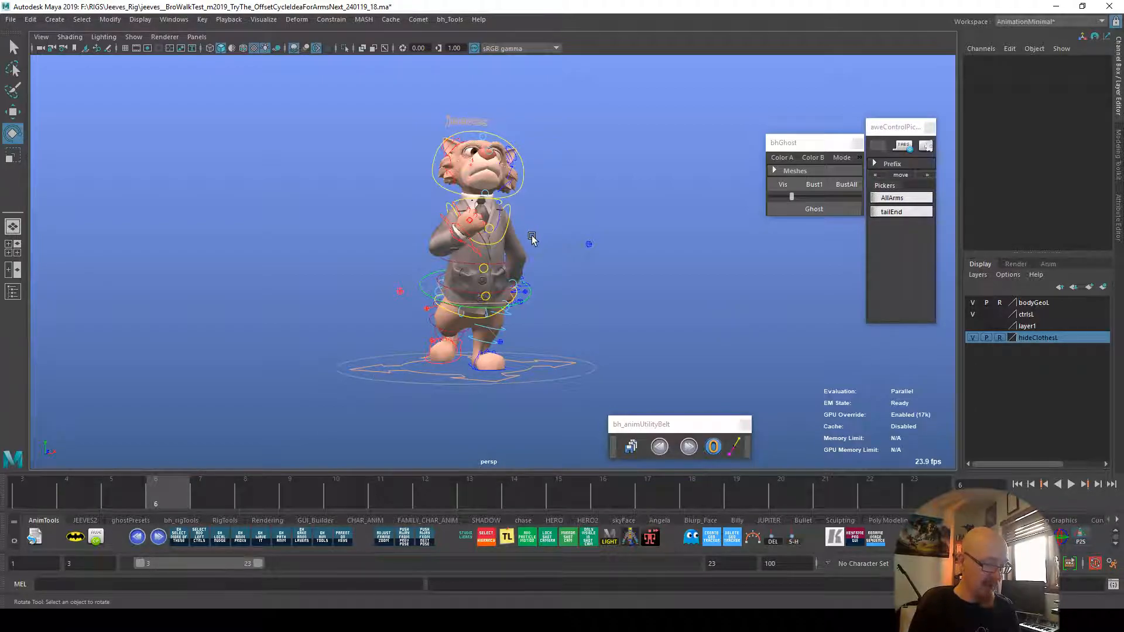
Step: Select all arm controls, copy their frame 3 pose to frame 23 as a key, and play back the loop
{"action": "left_click", "coordinate": [896, 198]}
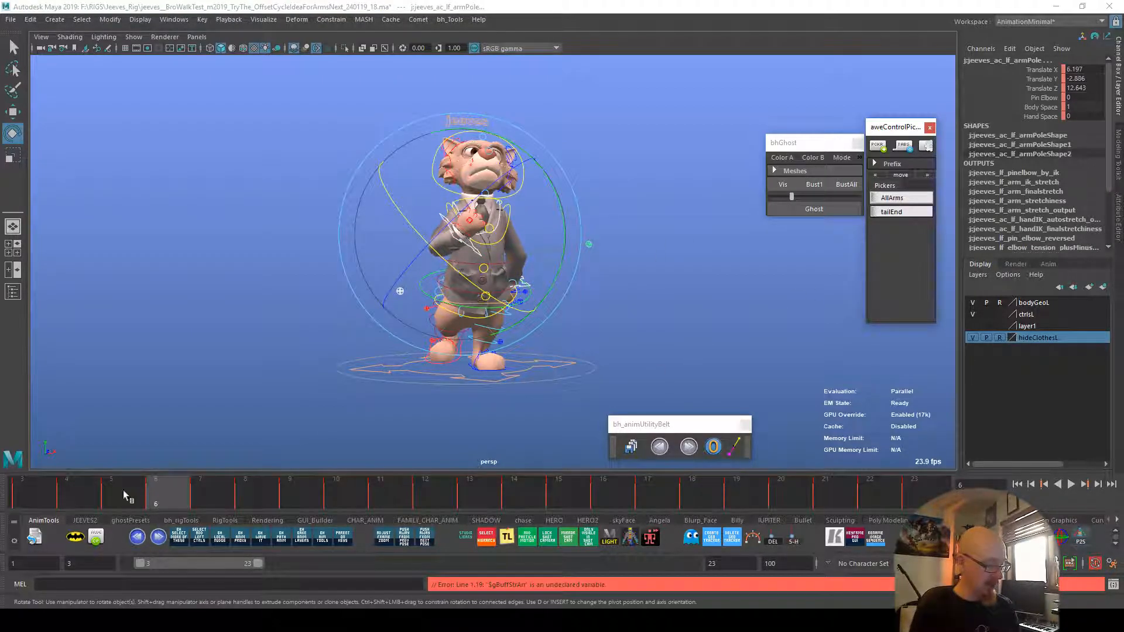
{"action": "left_click", "coordinate": [34, 496]}
{"action": "left_click", "coordinate": [923, 487]}
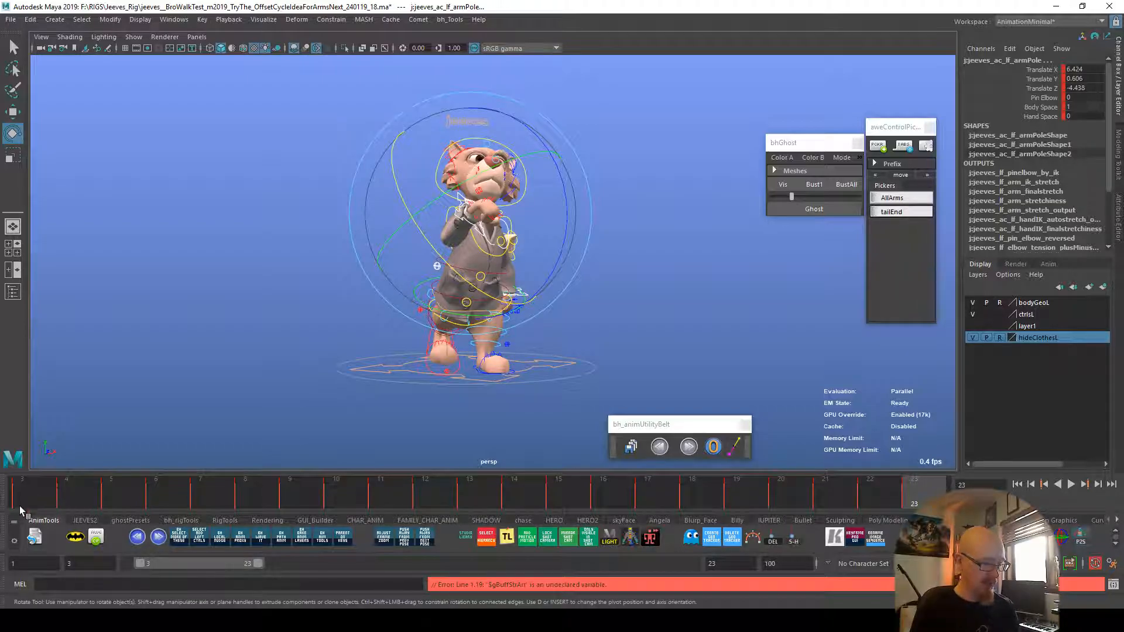
{"action": "left_click", "coordinate": [21, 507]}
{"action": "middle_click", "coordinate": [923, 495]}
{"action": "key", "text": "s"}
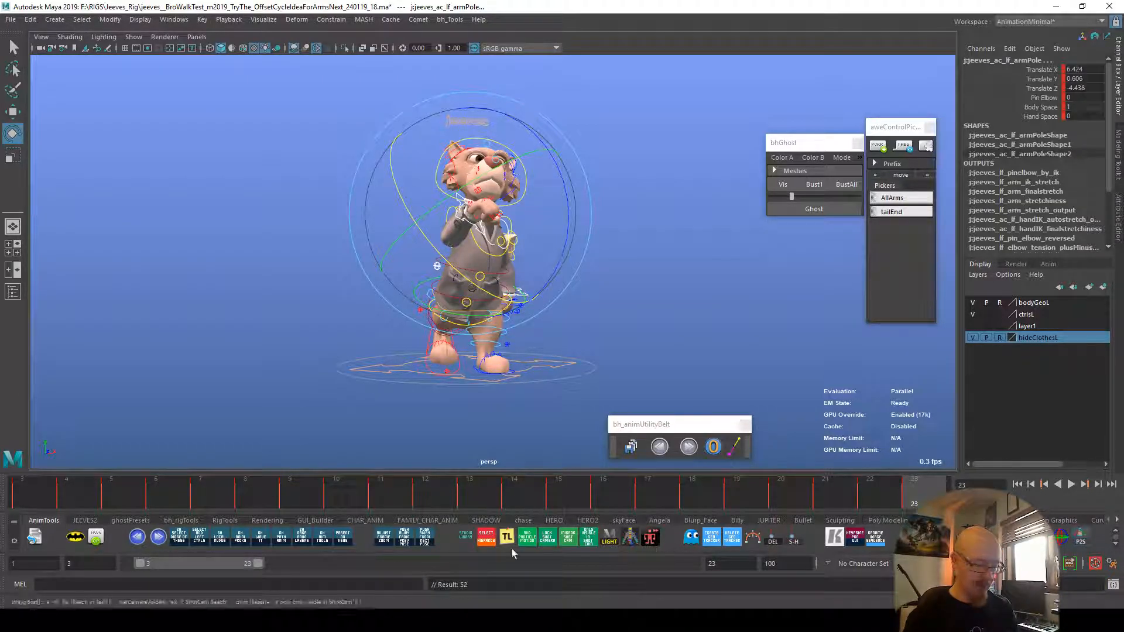
{"action": "key", "text": "alt+v"}
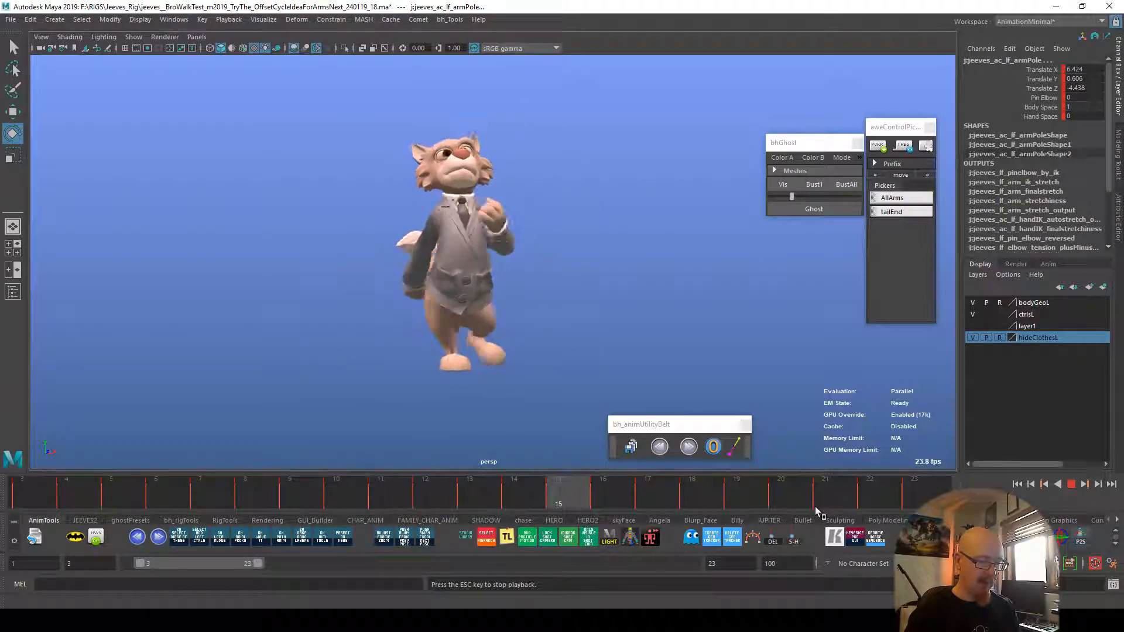
Step: Stop playback and extend the start of the playback range back to frame 1
{"action": "key", "text": "Escape"}
{"action": "key", "text": "alt+shift+v"}
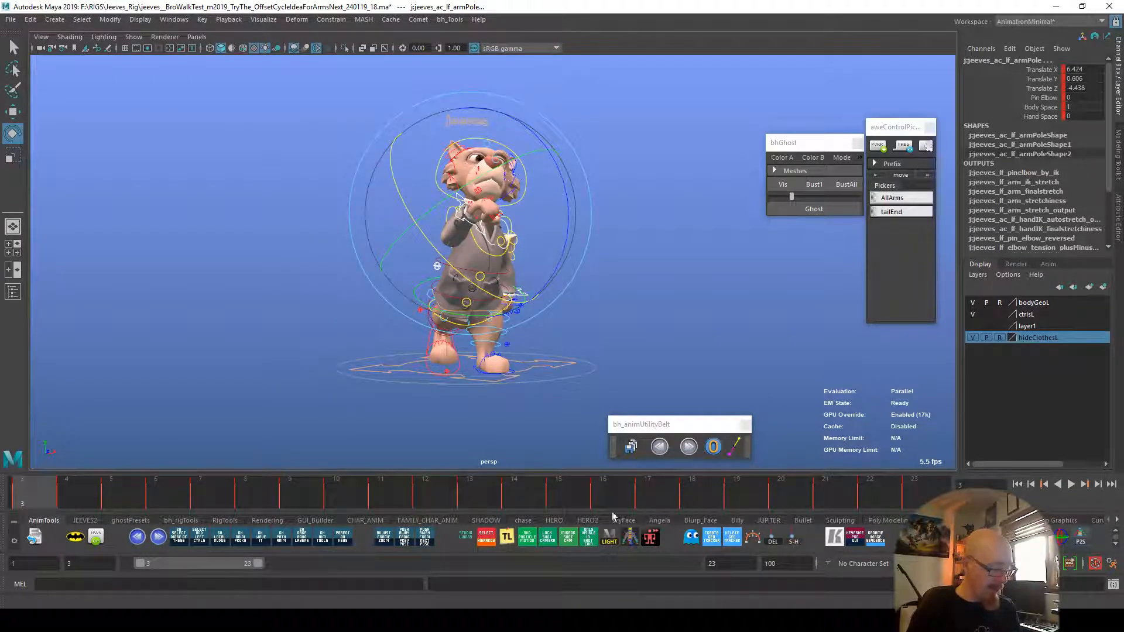
{"action": "left_click_drag", "start_coordinate": [137, 563], "coordinate": [82, 549]}
{"action": "key", "text": "alt+shift+v"}
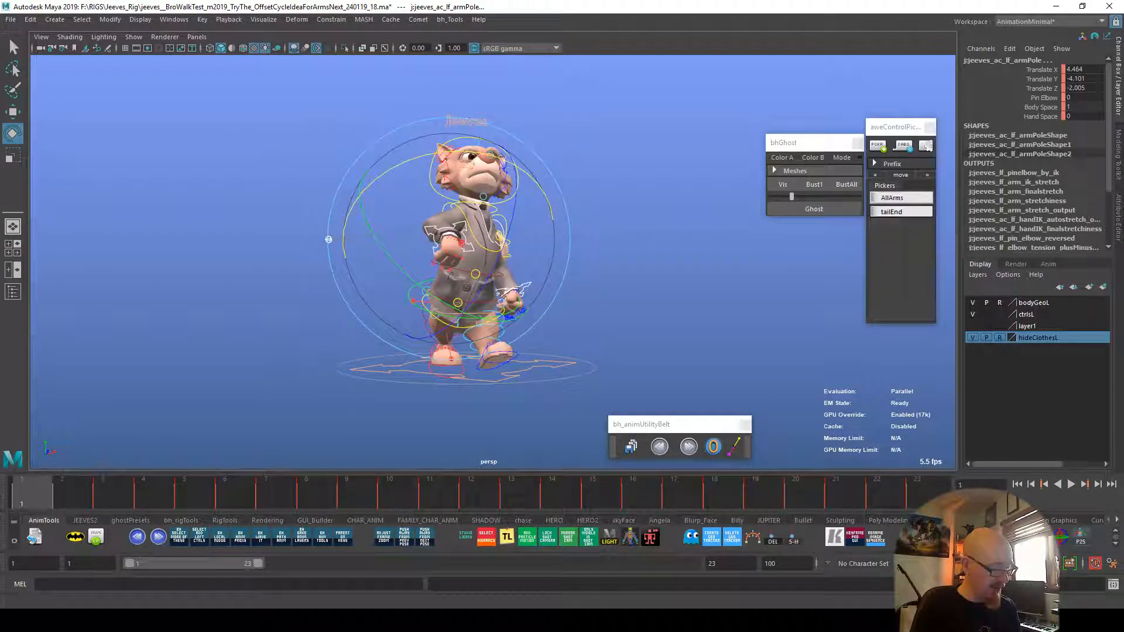
Step: Compare the arm poses at frame 1 and around frame 21, and play back the cycle
{"action": "left_click", "coordinate": [833, 499]}
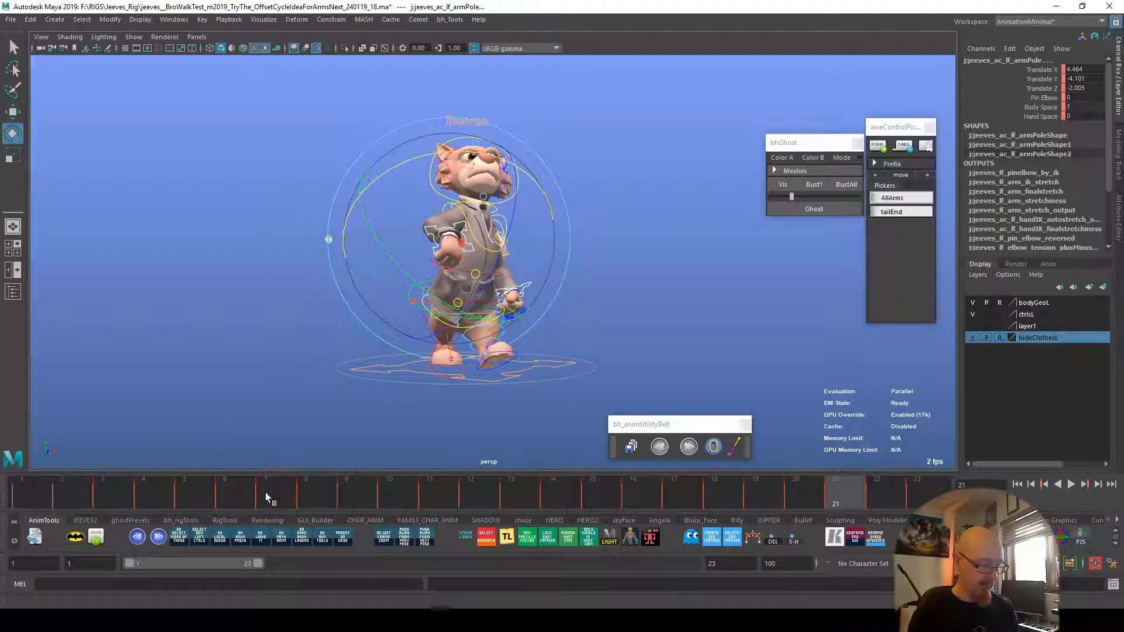
{"action": "left_click", "coordinate": [41, 494]}
{"action": "left_click", "coordinate": [884, 496]}
{"action": "key", "text": "alt+v"}
{"action": "key", "text": "alt+shift+v"}
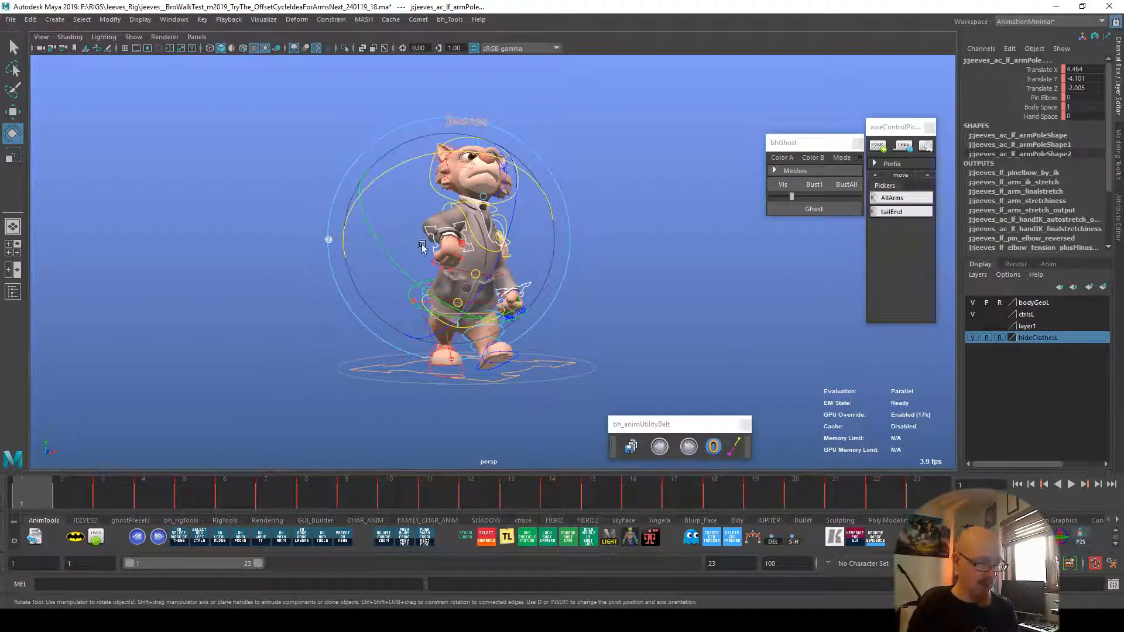
Step: Bake the selected arm controls' animation over frames 1 to 23 with bh Baker
{"action": "left_click", "coordinate": [203, 19]}
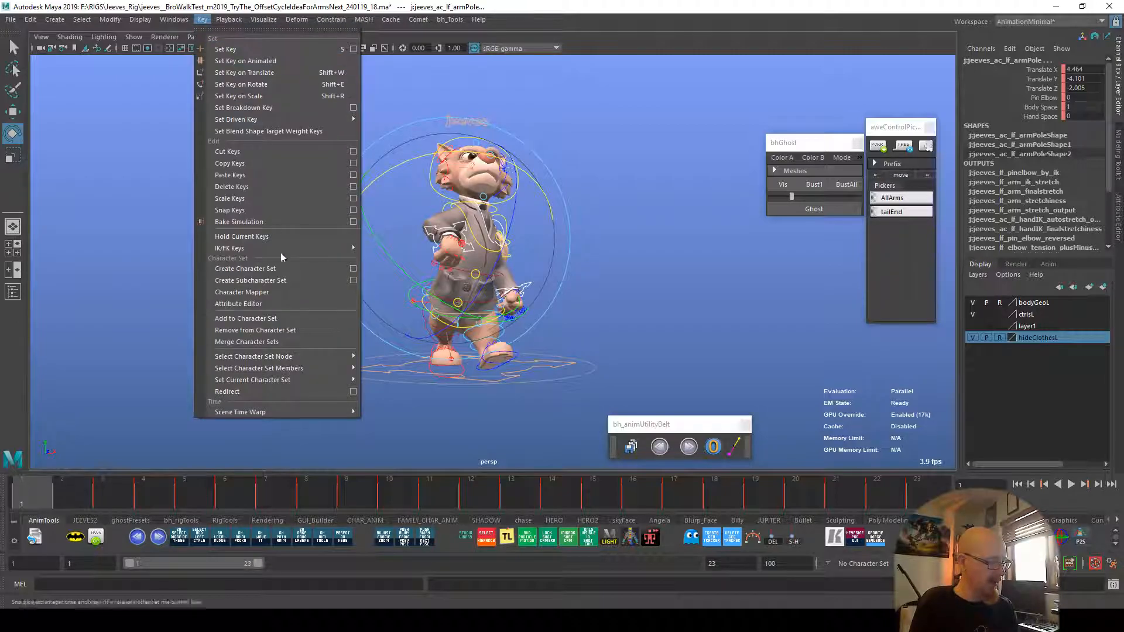
{"action": "left_click", "coordinate": [419, 440]}
{"action": "left_click", "coordinate": [618, 451]}
{"action": "left_click_drag", "start_coordinate": [679, 426], "coordinate": [820, 341]}
{"action": "left_click", "coordinate": [735, 360]}
{"action": "left_click", "coordinate": [688, 428]}
{"action": "left_click", "coordinate": [663, 269]}
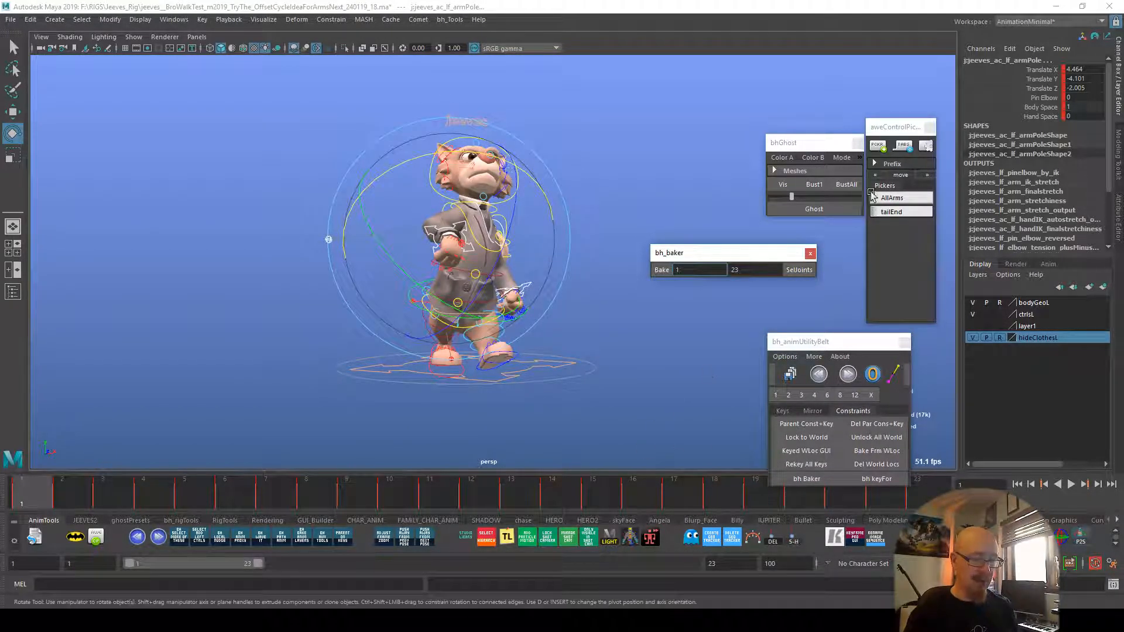
Step: Compare the baked arm poses at frames 1 and 23 and play back the range
{"action": "mouse_move", "coordinate": [37, 490]}
{"action": "left_mouse_down"}
{"action": "mouse_move", "coordinate": [140, 498]}
{"action": "mouse_move", "coordinate": [17, 496]}
{"action": "left_mouse_up"}
{"action": "left_click_drag", "start_coordinate": [876, 492], "coordinate": [917, 504]}
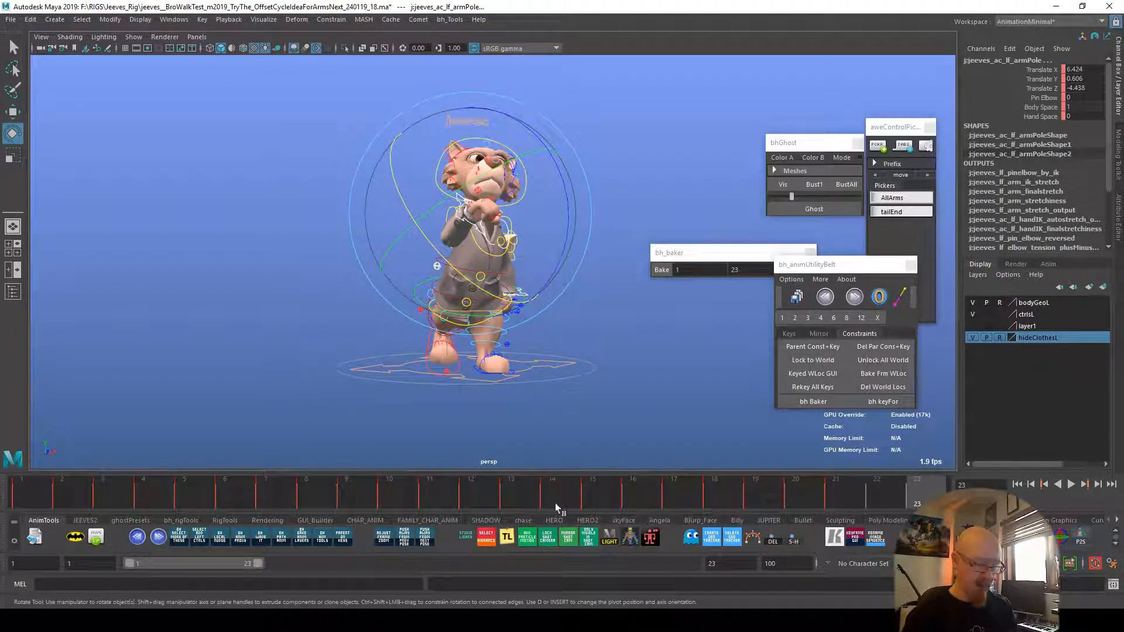
{"action": "key", "text": "alt+v"}
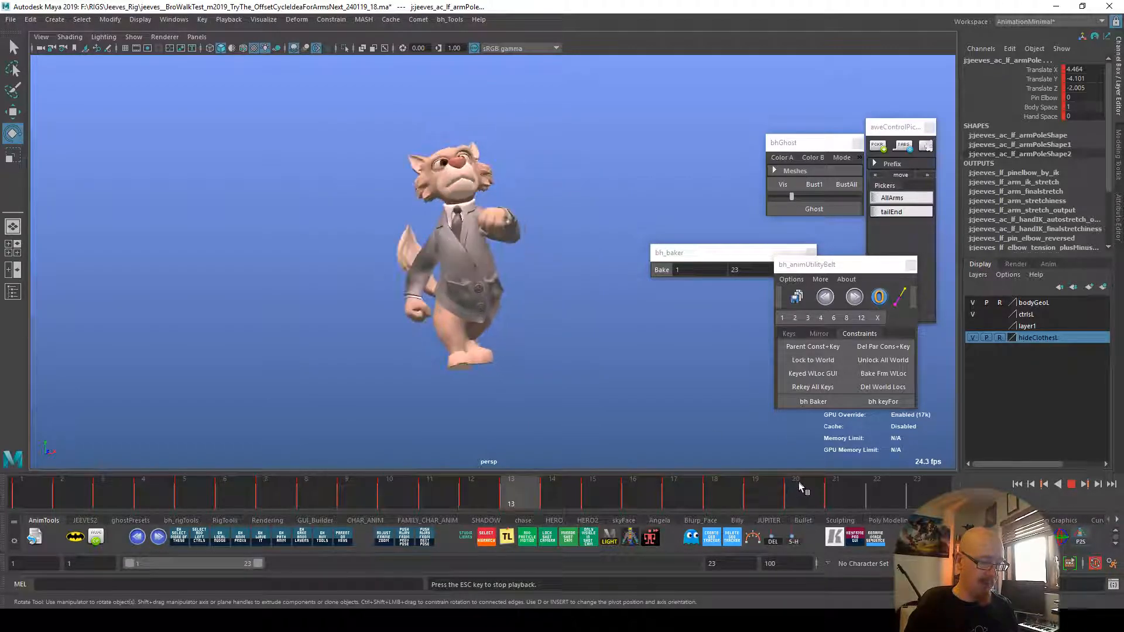
{"action": "key", "text": "alt+v"}
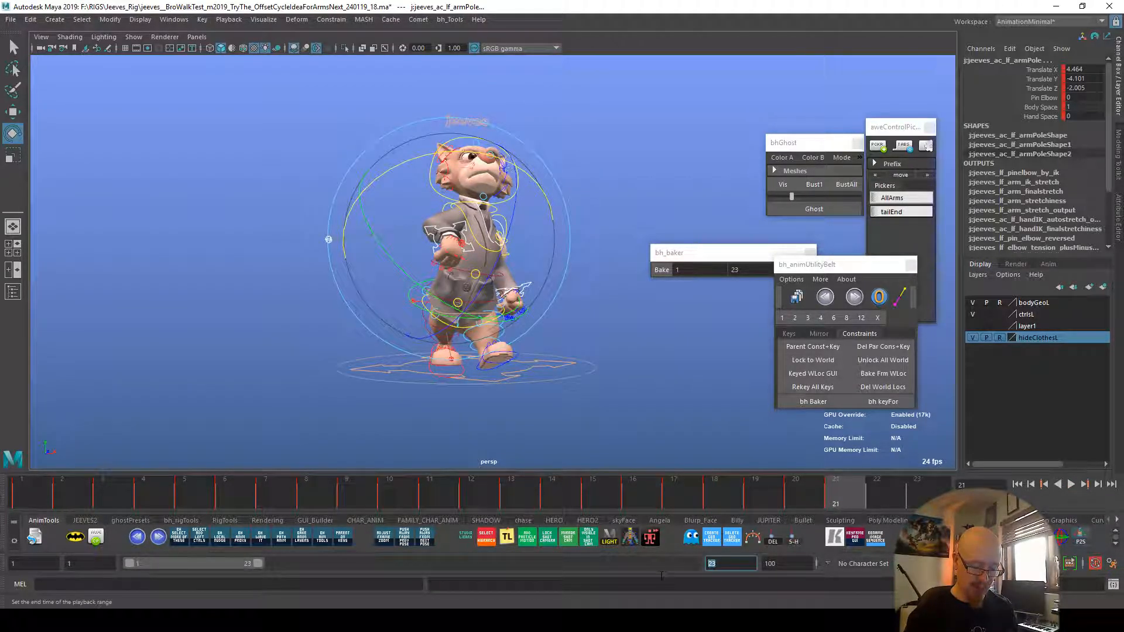
Step: Set the playback range to end at frame 21 and play back the loop
{"action": "key", "text": "Return"}
{"action": "left_click", "coordinate": [39, 494]}
{"action": "key", "text": "alt+v"}
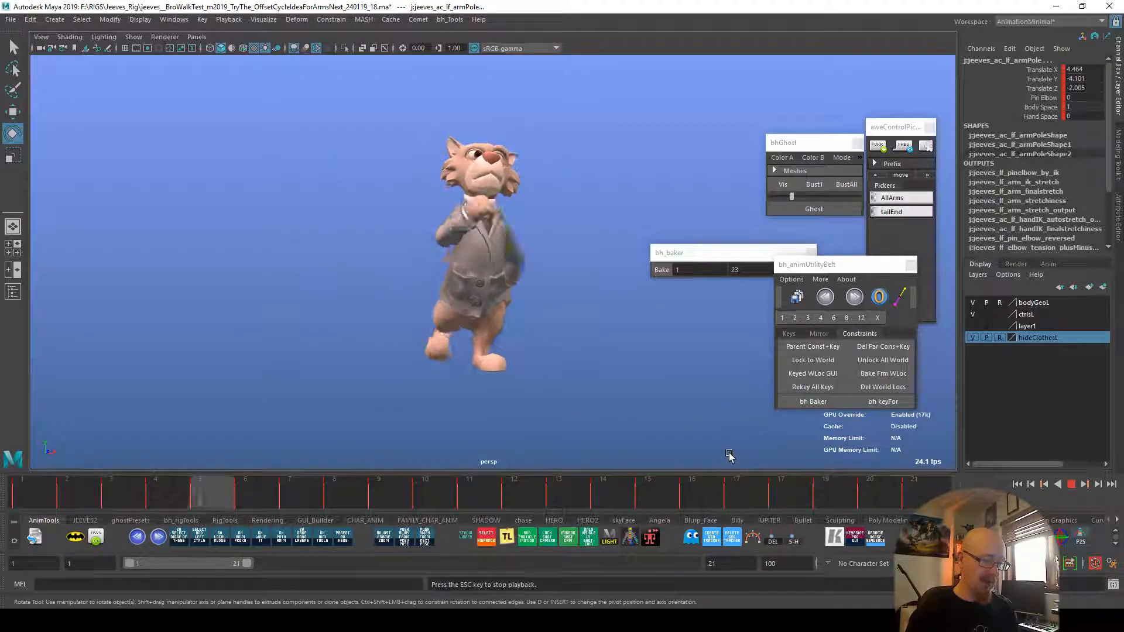
{"action": "key", "text": "alt+v"}
Step: Extend the playback range to frame 100 and play back the repeating walk while viewing it from another angle
{"action": "left_click_drag", "start_coordinate": [246, 565], "coordinate": [691, 564]}
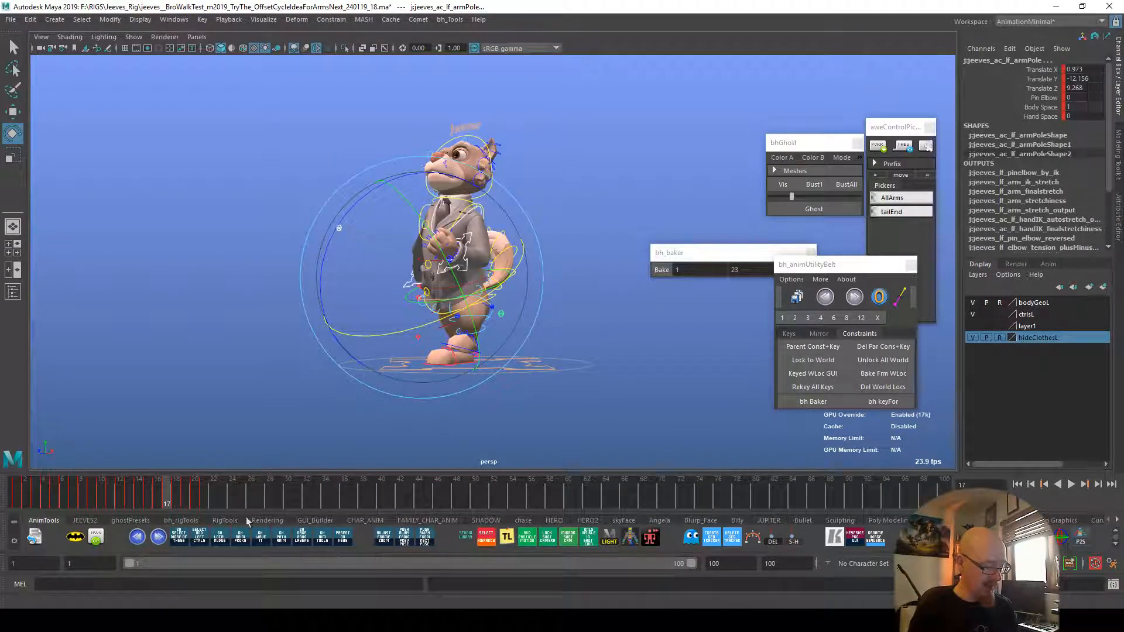
{"action": "key", "text": "alt+v"}
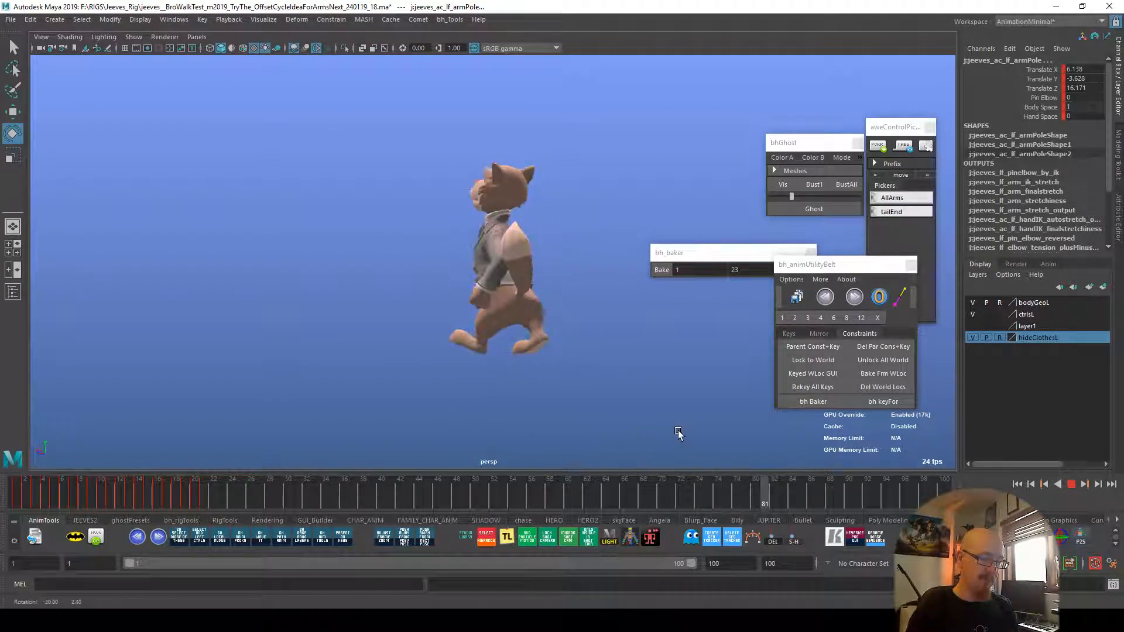
{"action": "key", "text": "alt+v"}
Step: Select all of the character's controls to check their keys, and review the 100-frame walk from several angles
{"action": "left_click", "coordinate": [537, 419]}
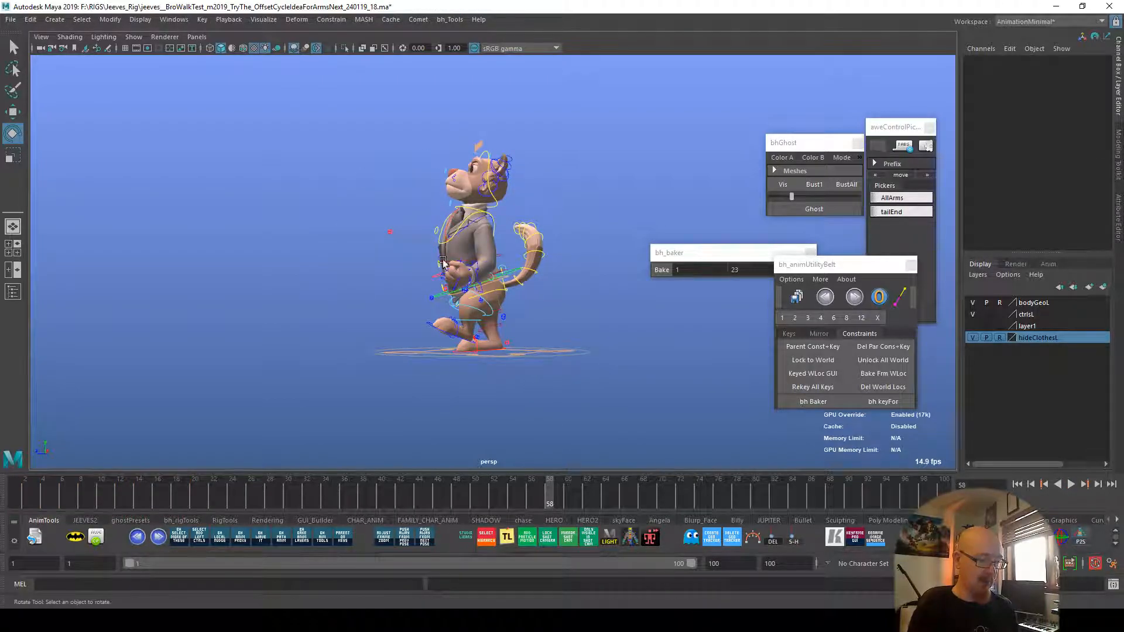
{"action": "left_click_drag", "start_coordinate": [337, 125], "coordinate": [571, 340]}
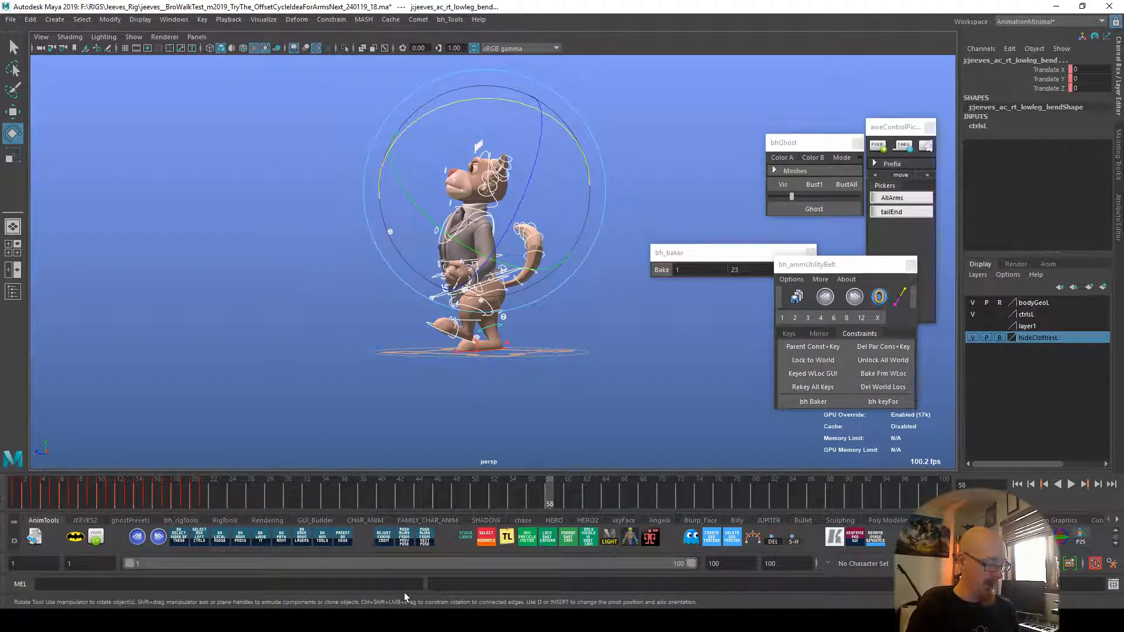
{"action": "left_click", "coordinate": [204, 494]}
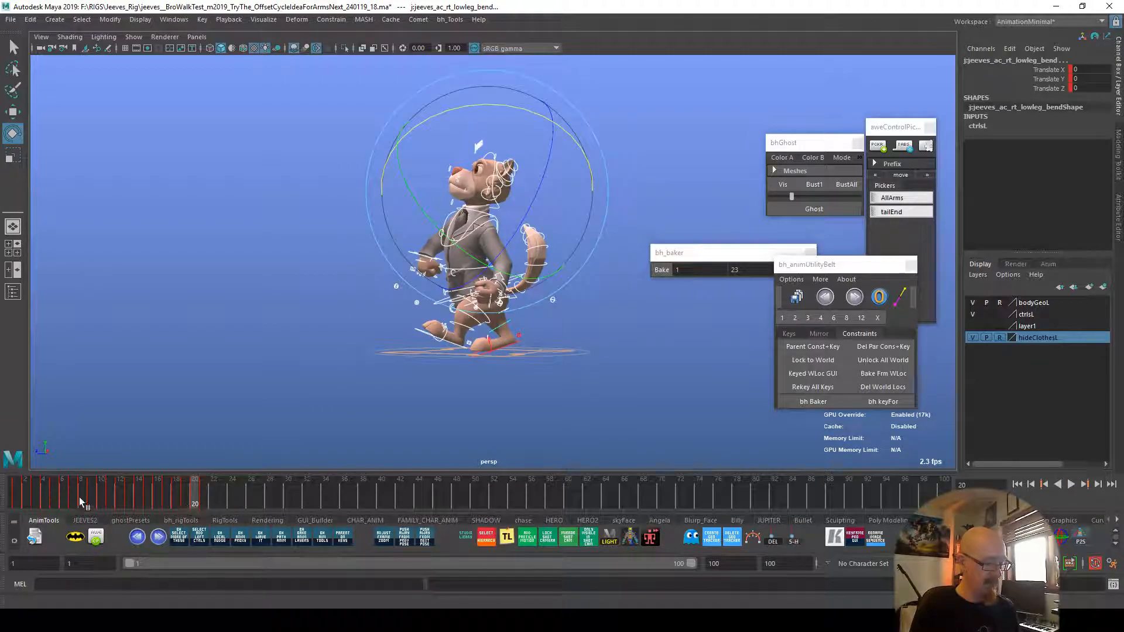
{"action": "key", "text": "alt+shift+v"}
{"action": "left_click", "coordinate": [522, 436]}
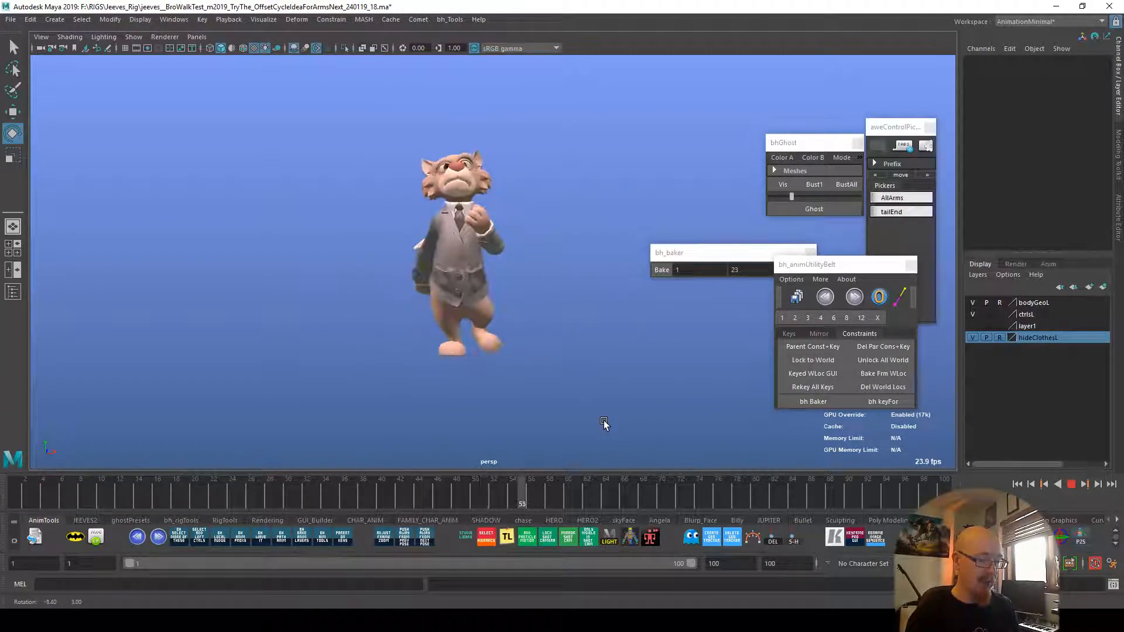
{"action": "left_click_drag", "start_coordinate": [728, 431], "coordinate": [635, 416], "text": "alt"}
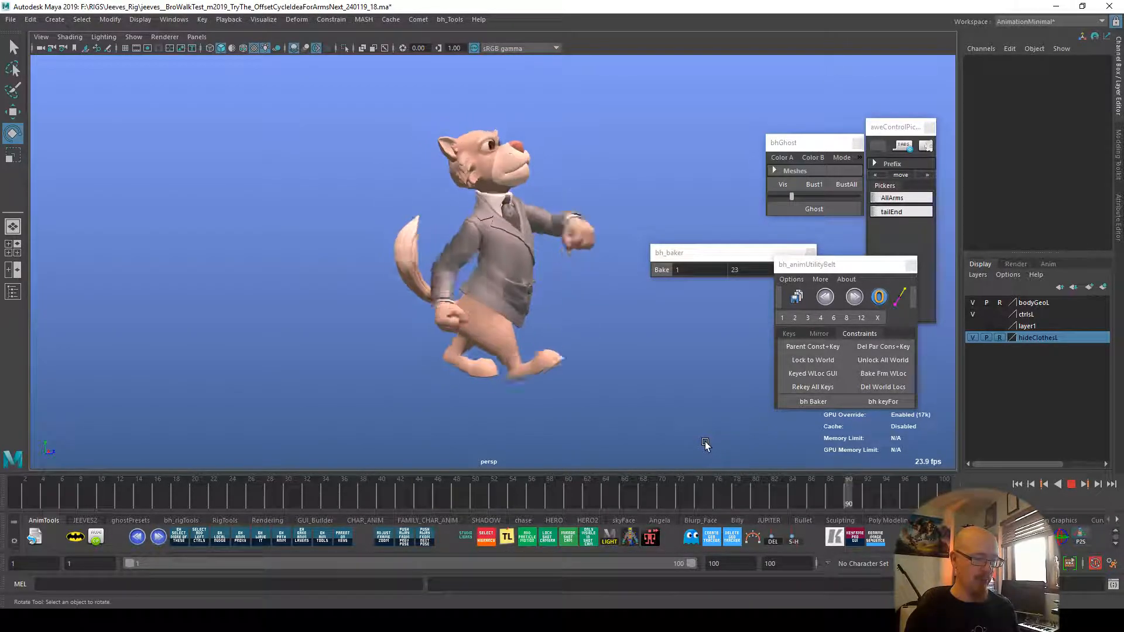
{"action": "key", "text": "Escape"}
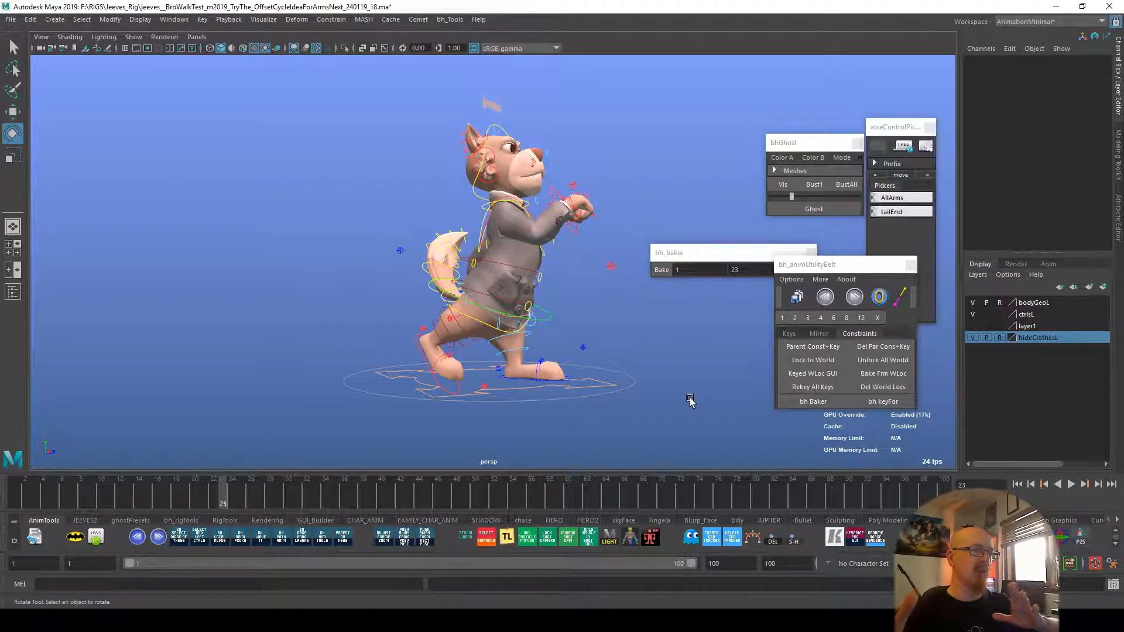
Step: Unmute the base control's Translate Z channel at frame 1 and play back the character walking forward
{"action": "mouse_move", "coordinate": [26, 502]}
{"action": "left_mouse_down"}
{"action": "mouse_move", "coordinate": [37, 500]}
{"action": "mouse_move", "coordinate": [16, 498]}
{"action": "left_mouse_up"}
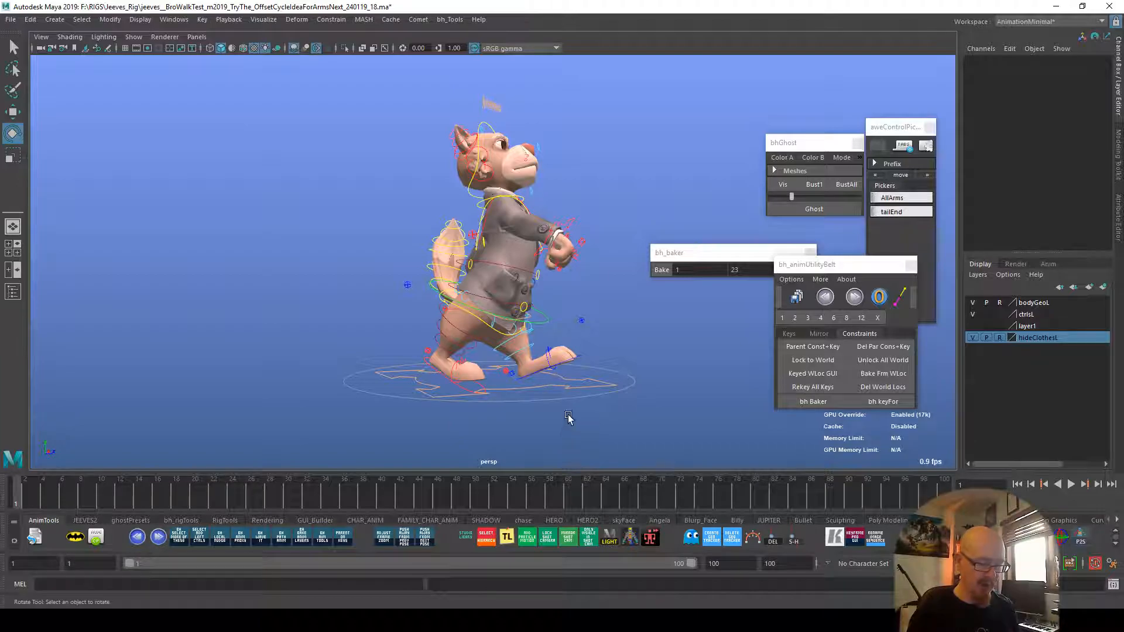
{"action": "left_click", "coordinate": [566, 382]}
{"action": "key", "text": "w"}
{"action": "left_click", "coordinate": [1048, 88]}
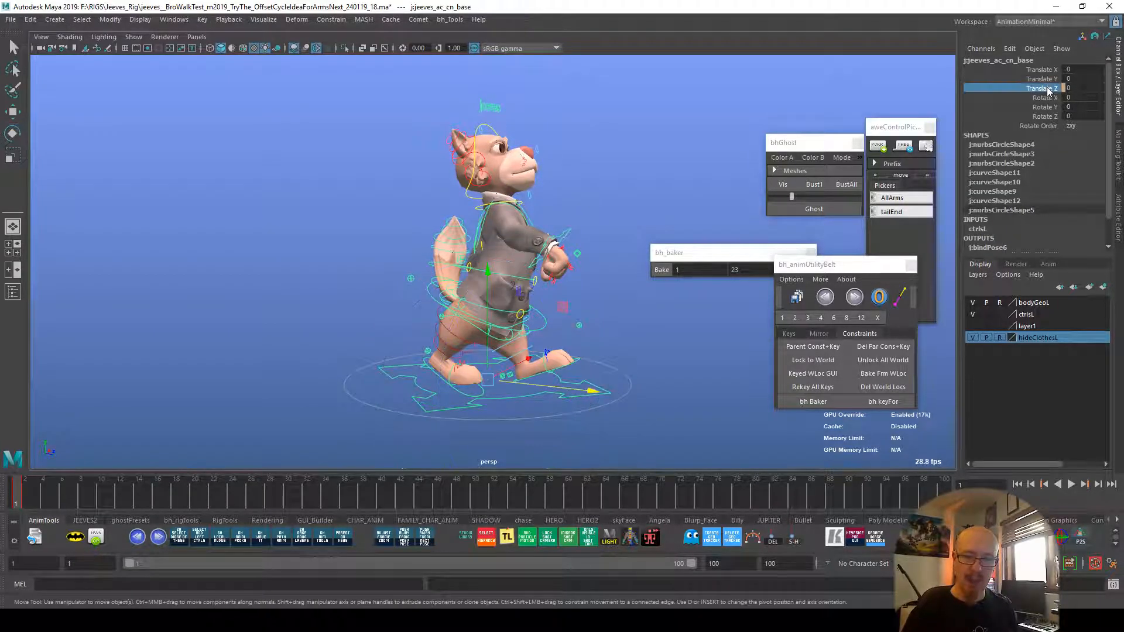
{"action": "right_click", "coordinate": [1047, 88]}
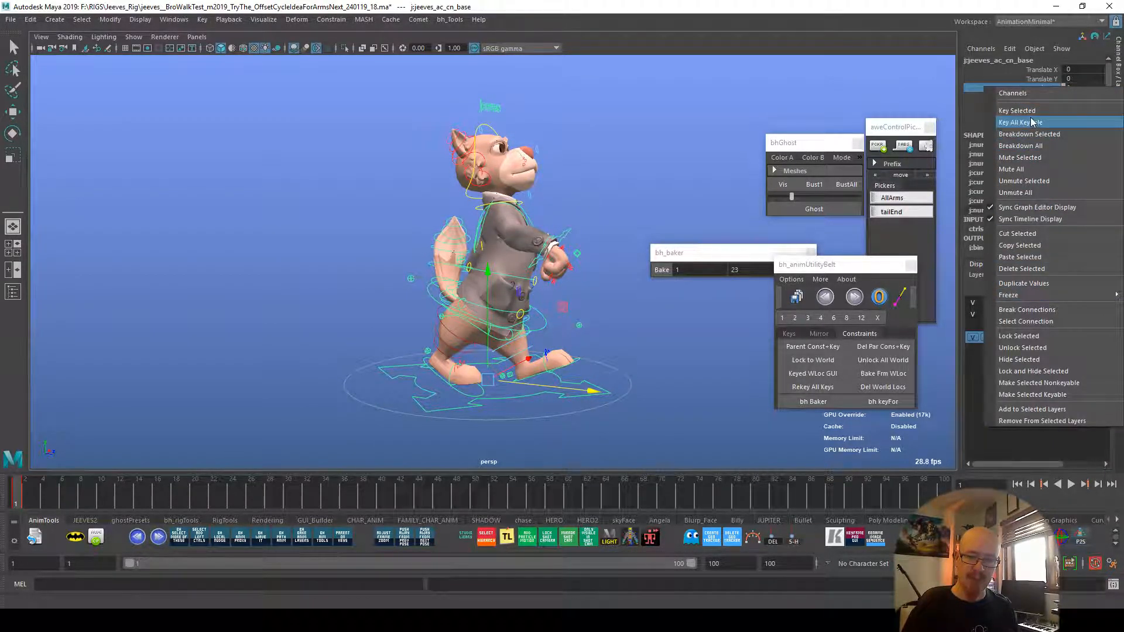
{"action": "left_click", "coordinate": [1034, 170]}
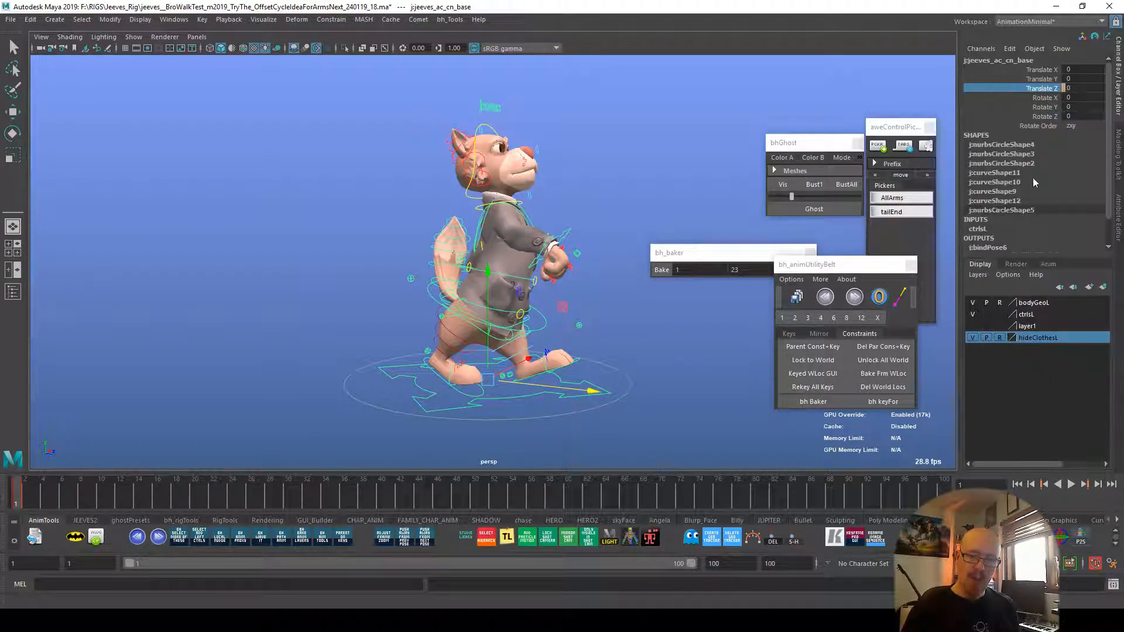
{"action": "key", "text": "alt+v"}
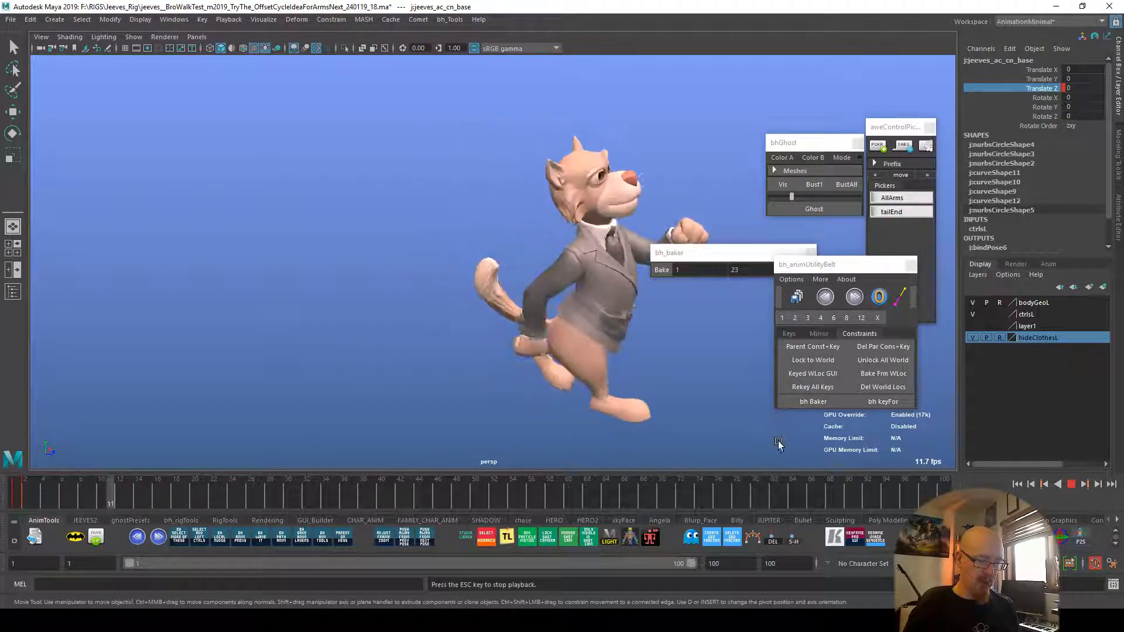
{"action": "key", "text": "alt+v"}
Step: Show the ground plane on layer1 and play back the walk from the front
{"action": "left_click", "coordinate": [972, 326]}
{"action": "left_click_drag", "start_coordinate": [622, 432], "coordinate": [768, 415], "text": "alt"}
{"action": "key", "text": "alt+v"}
{"action": "key", "text": "alt+v"}
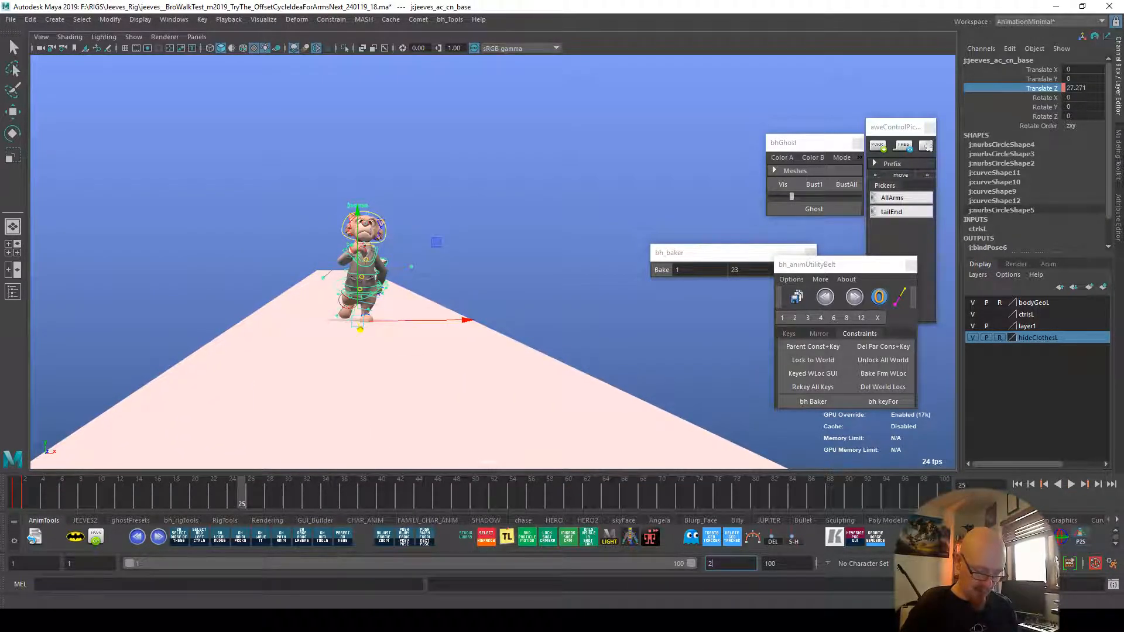
Step: Set the playback end to frame 500 and play back the forward walk along the ground
{"action": "key", "text": "Return"}
{"action": "key", "text": "alt+v"}
{"action": "left_click_drag", "start_coordinate": [641, 392], "coordinate": [638, 433], "text": "alt"}
{"action": "right_click_drag", "start_coordinate": [638, 433], "coordinate": [670, 434], "text": "alt"}
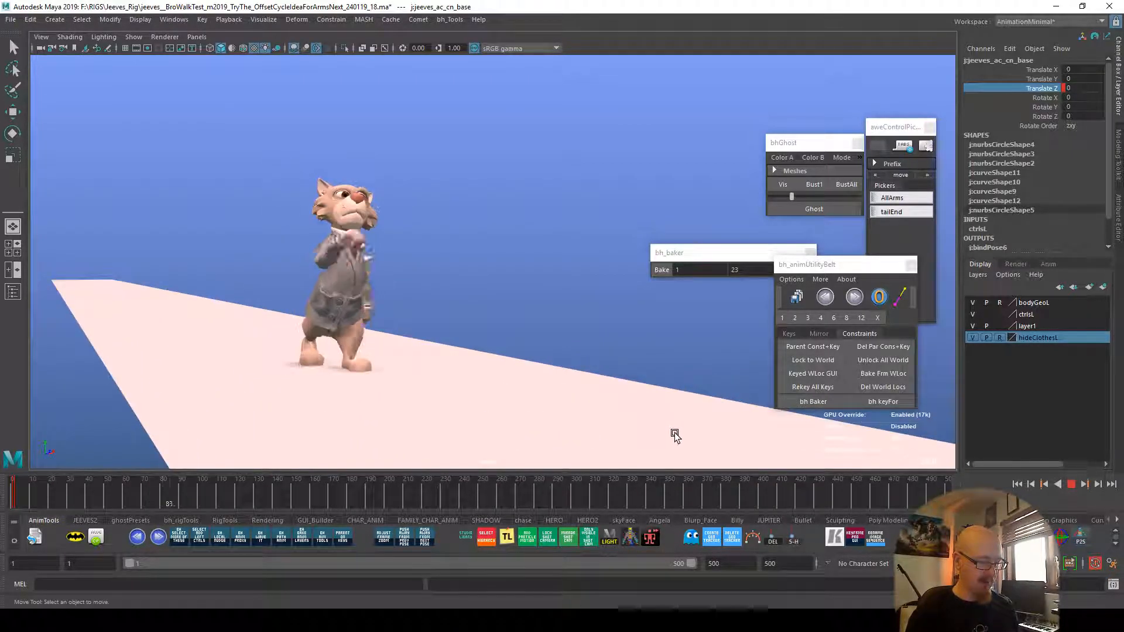
{"action": "right_click_drag", "start_coordinate": [755, 441], "coordinate": [724, 453], "text": "alt"}
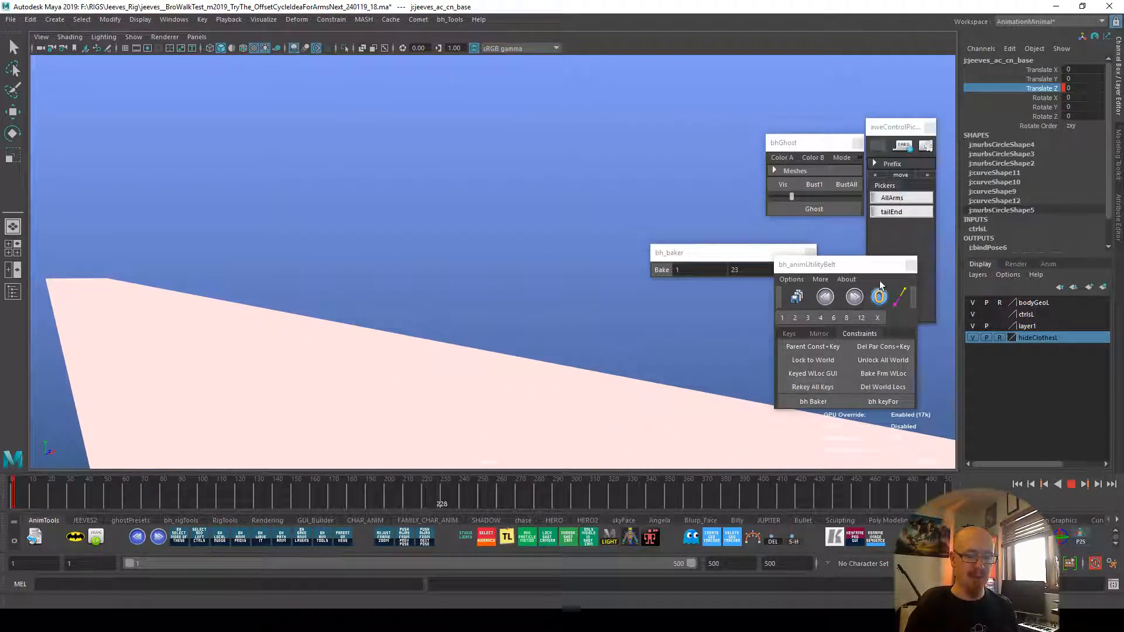
Step: Save the scene as incremented version 19, collapse the utility belt, and close the bh_baker and bhGhost windows
{"action": "left_click", "coordinate": [778, 295]}
{"action": "left_click", "coordinate": [795, 287]}
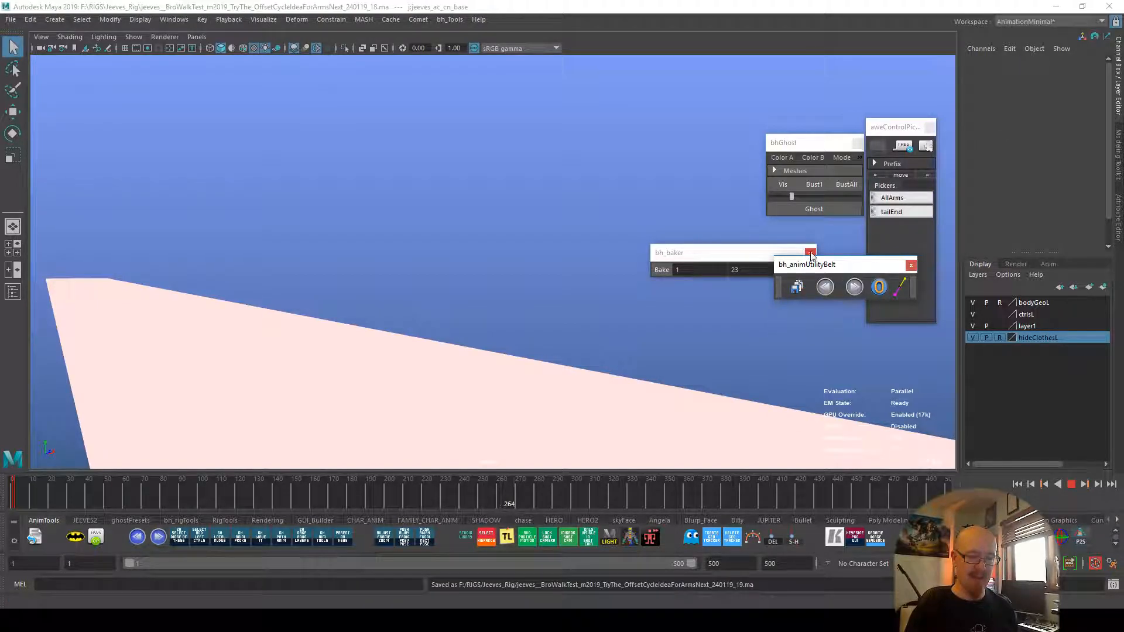
{"action": "left_click", "coordinate": [810, 252]}
{"action": "left_click_drag", "start_coordinate": [856, 258], "coordinate": [817, 332]}
{"action": "left_click", "coordinate": [857, 143]}
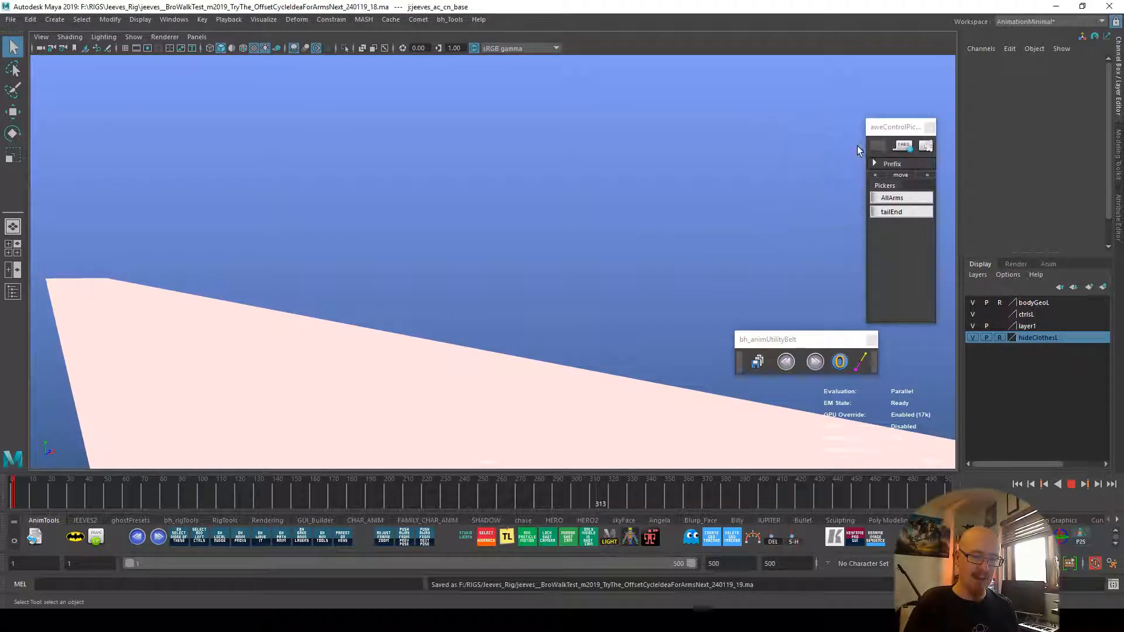
Step: Return to frame 1, select the right ear base control and examine the character's head up close
{"action": "left_click", "coordinate": [12, 501]}
{"action": "left_click_drag", "start_coordinate": [576, 381], "coordinate": [732, 411], "text": "alt"}
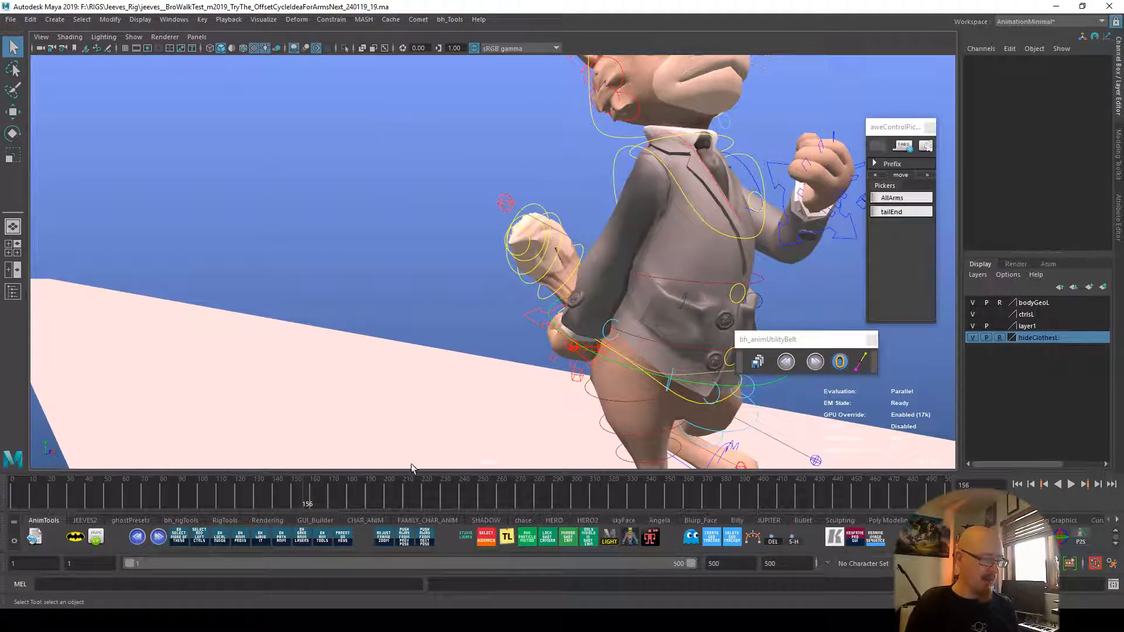
{"action": "left_click", "coordinate": [11, 501]}
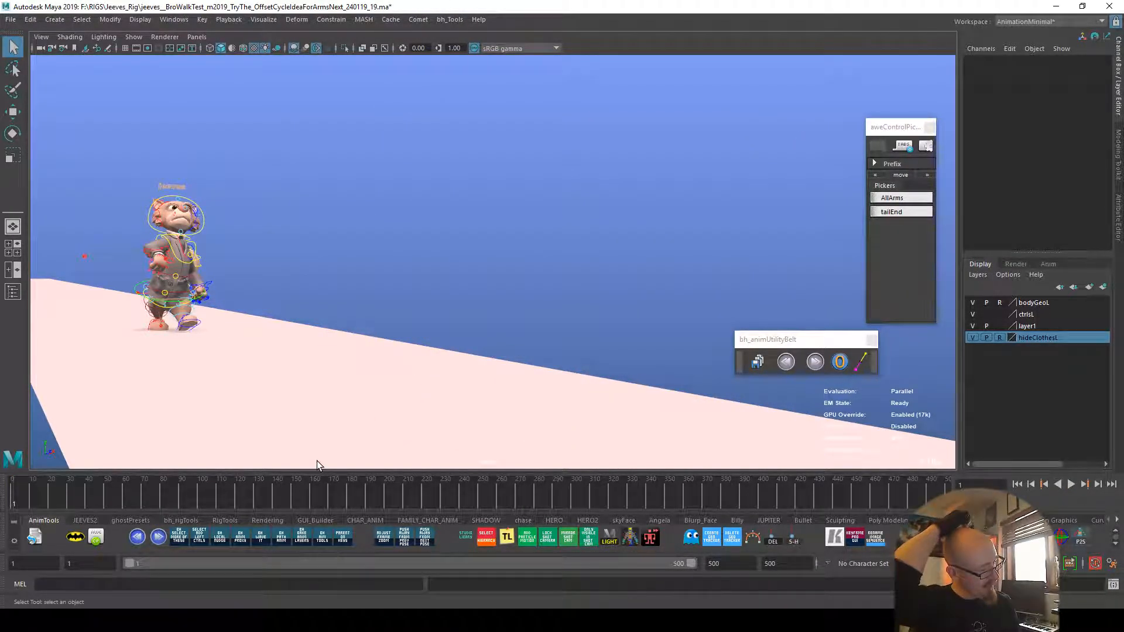
{"action": "left_click", "coordinate": [163, 203]}
{"action": "left_click_drag", "start_coordinate": [202, 218], "coordinate": [507, 346], "text": "alt"}
{"action": "right_click_drag", "start_coordinate": [507, 347], "coordinate": [936, 360], "text": "alt"}
{"action": "left_click_drag", "start_coordinate": [572, 381], "coordinate": [516, 336], "text": "alt"}
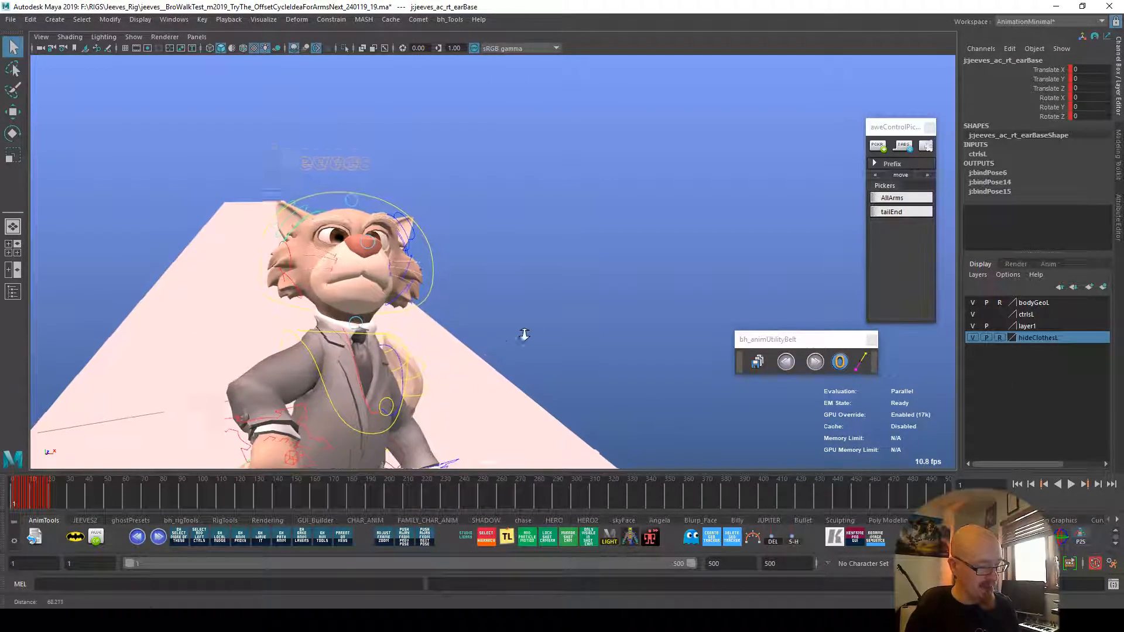
{"action": "right_click_drag", "start_coordinate": [517, 336], "coordinate": [737, 388], "text": "alt"}
{"action": "left_click_drag", "start_coordinate": [737, 387], "coordinate": [647, 417], "text": "alt"}
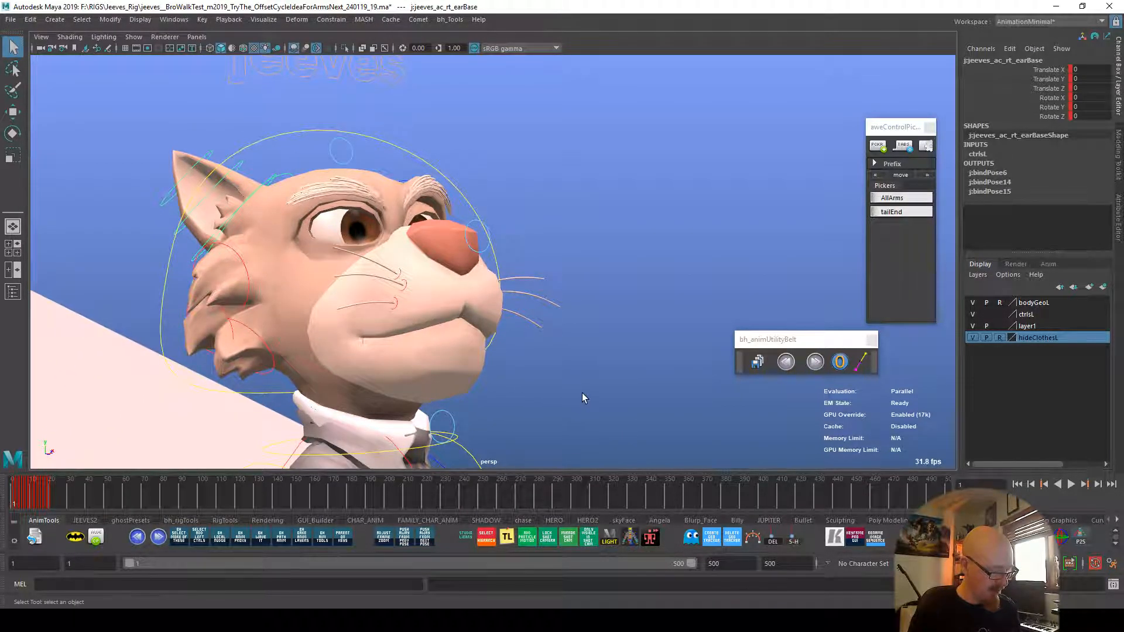
{"action": "left_click", "coordinate": [644, 334]}
{"action": "left_click_drag", "start_coordinate": [656, 334], "coordinate": [541, 301], "text": "alt"}
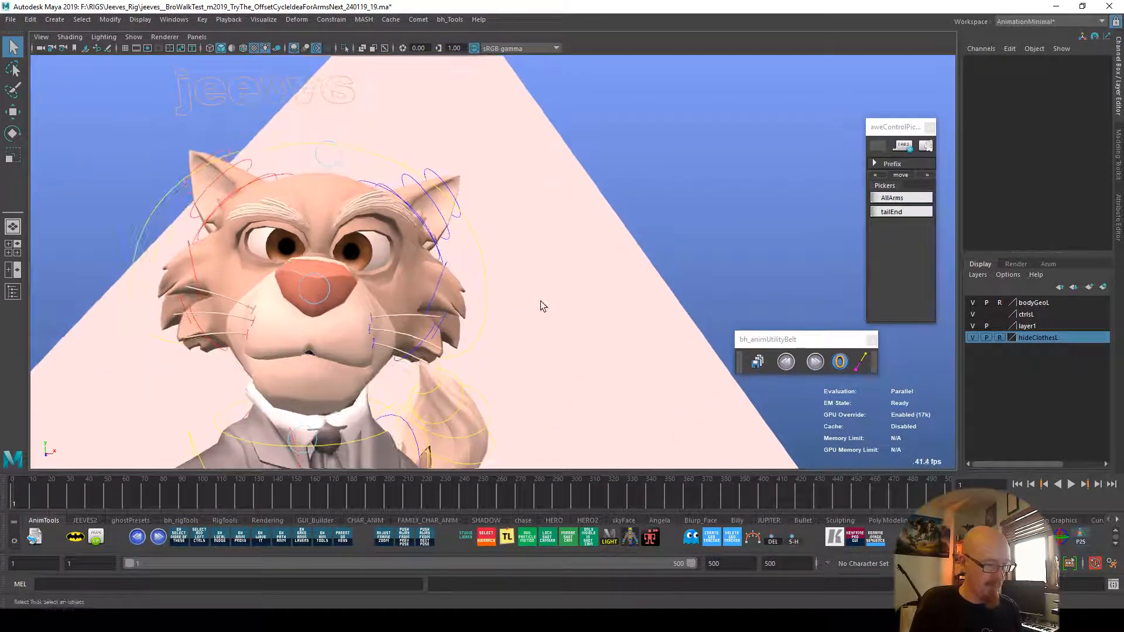
{"action": "left_click", "coordinate": [440, 261]}
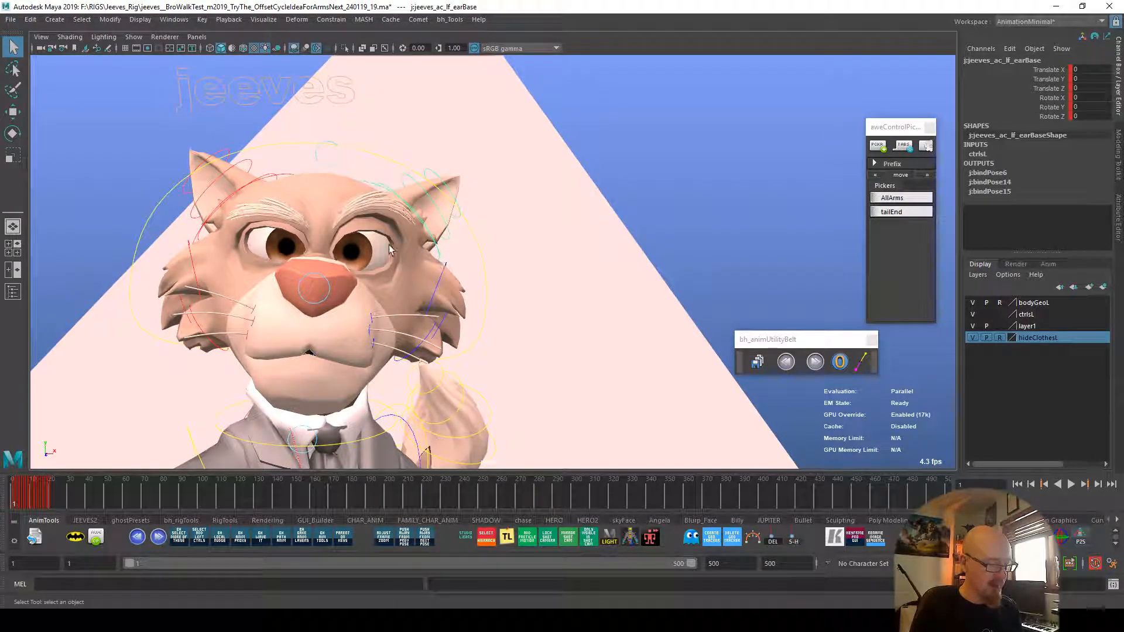
{"action": "left_click", "coordinate": [278, 178]}
{"action": "left_click", "coordinate": [272, 542]}
{"action": "left_click_drag", "start_coordinate": [405, 370], "coordinate": [568, 215]}
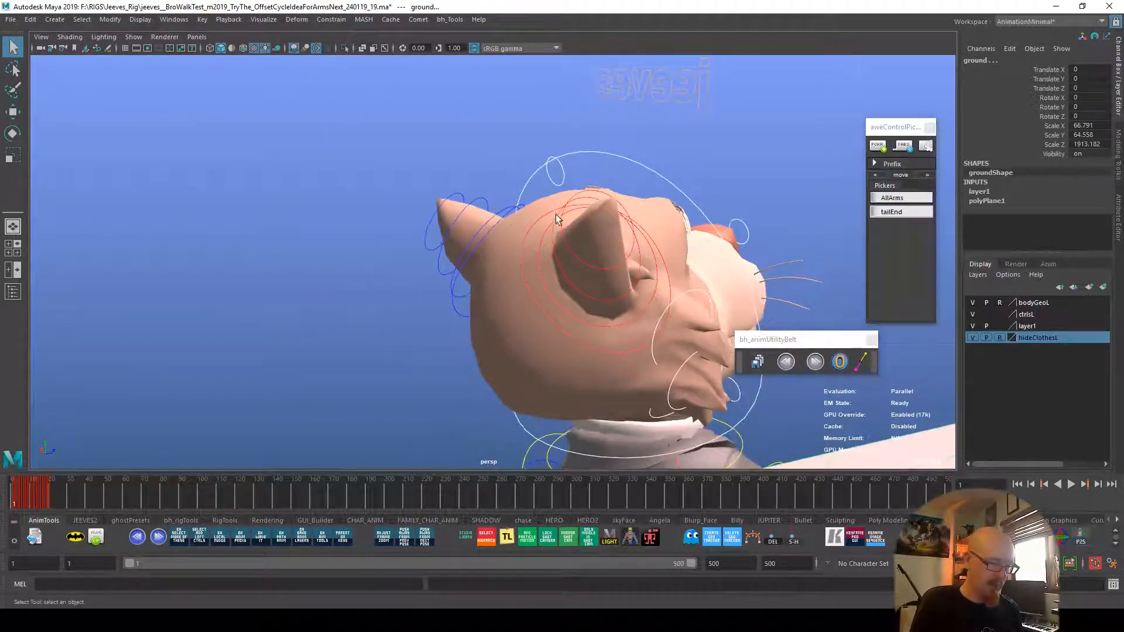
Step: Expand the utility belt and delete the animation curves on the character's ear controls
{"action": "left_click_drag", "start_coordinate": [473, 276], "coordinate": [473, 278]}
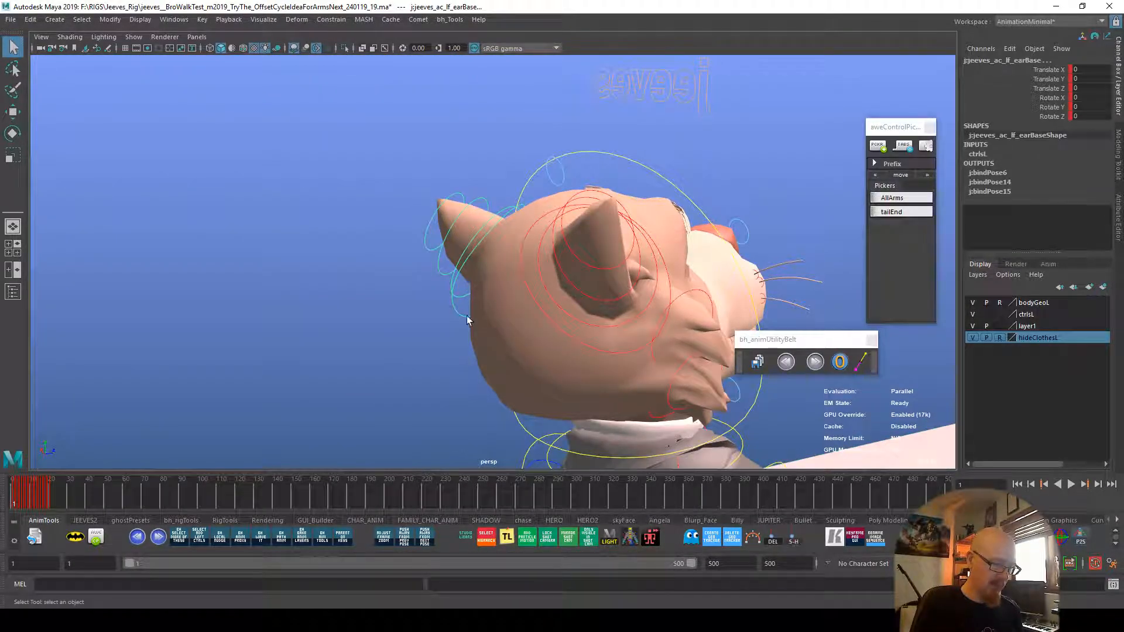
{"action": "left_click", "coordinate": [739, 363]}
{"action": "left_click", "coordinate": [749, 409]}
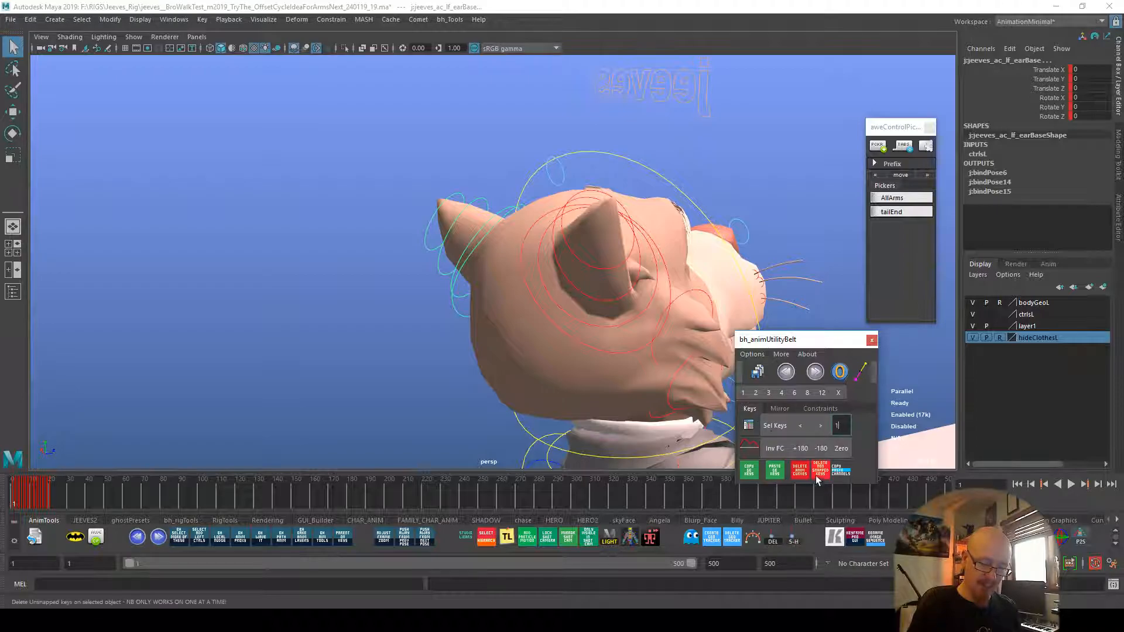
{"action": "left_click_drag", "start_coordinate": [623, 393], "coordinate": [783, 286], "text": "alt"}
{"action": "left_click_drag", "start_coordinate": [583, 138], "coordinate": [582, 136]}
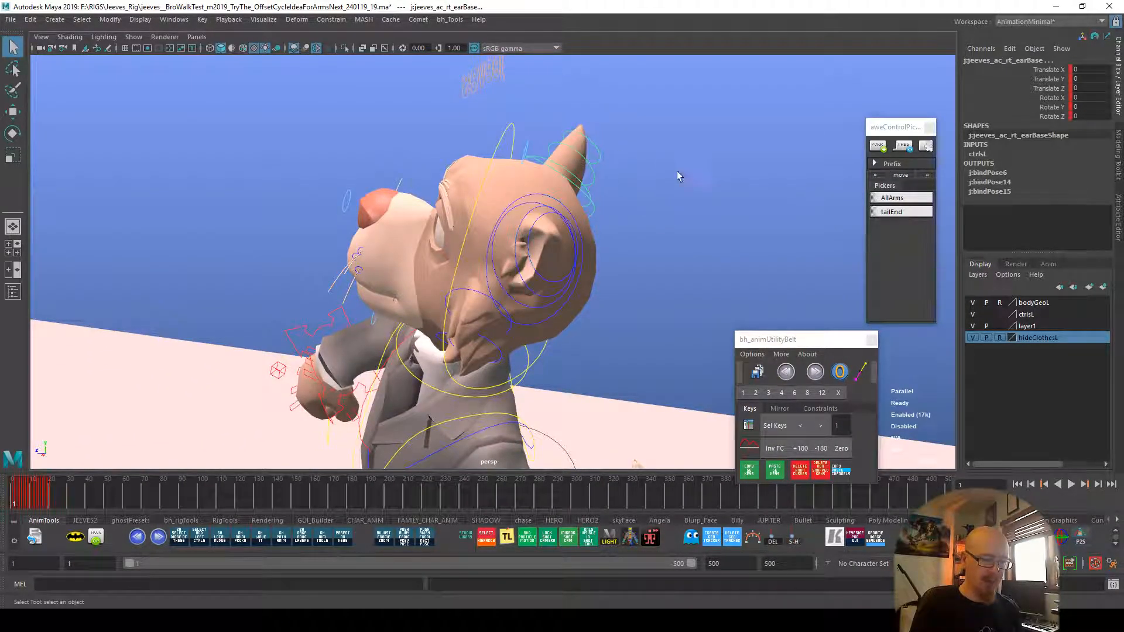
{"action": "left_click", "coordinate": [799, 471]}
Step: Delete the animation curves on the left ear and cheek fur controls, and select the matching controls on the right side
{"action": "left_click_drag", "start_coordinate": [627, 302], "coordinate": [558, 346], "text": "alt"}
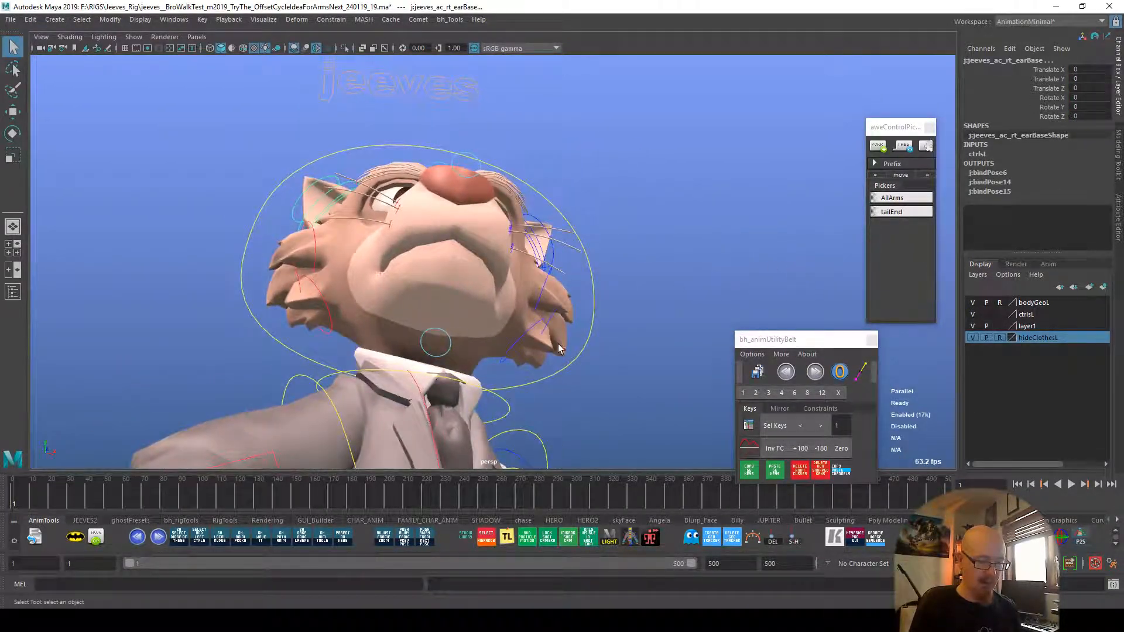
{"action": "left_click", "coordinate": [800, 472]}
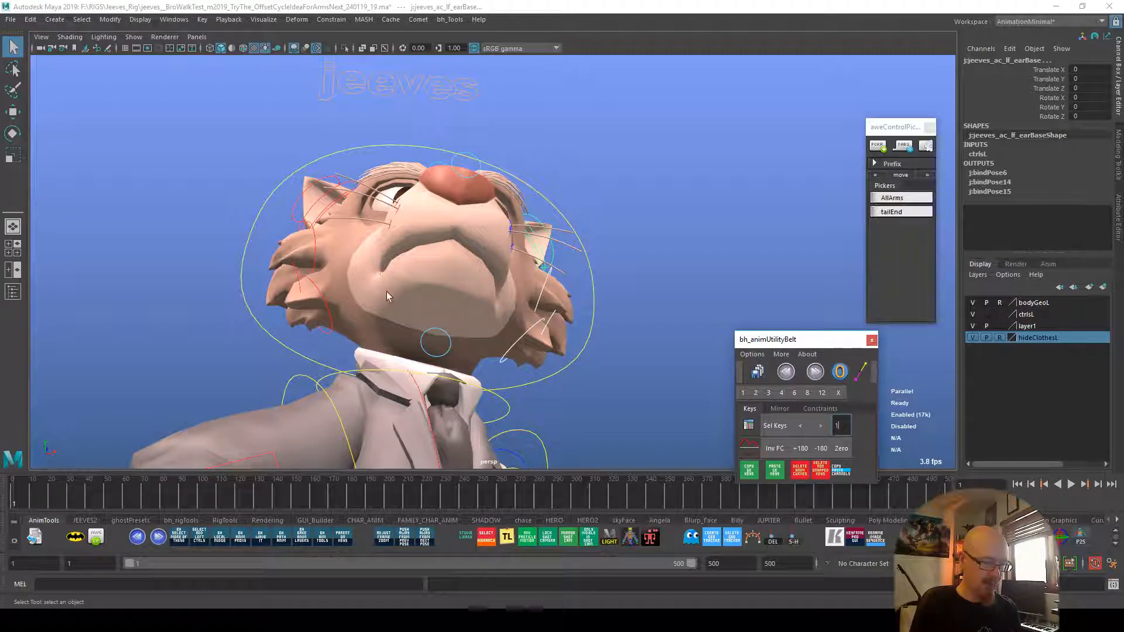
{"action": "left_click", "coordinate": [318, 294]}
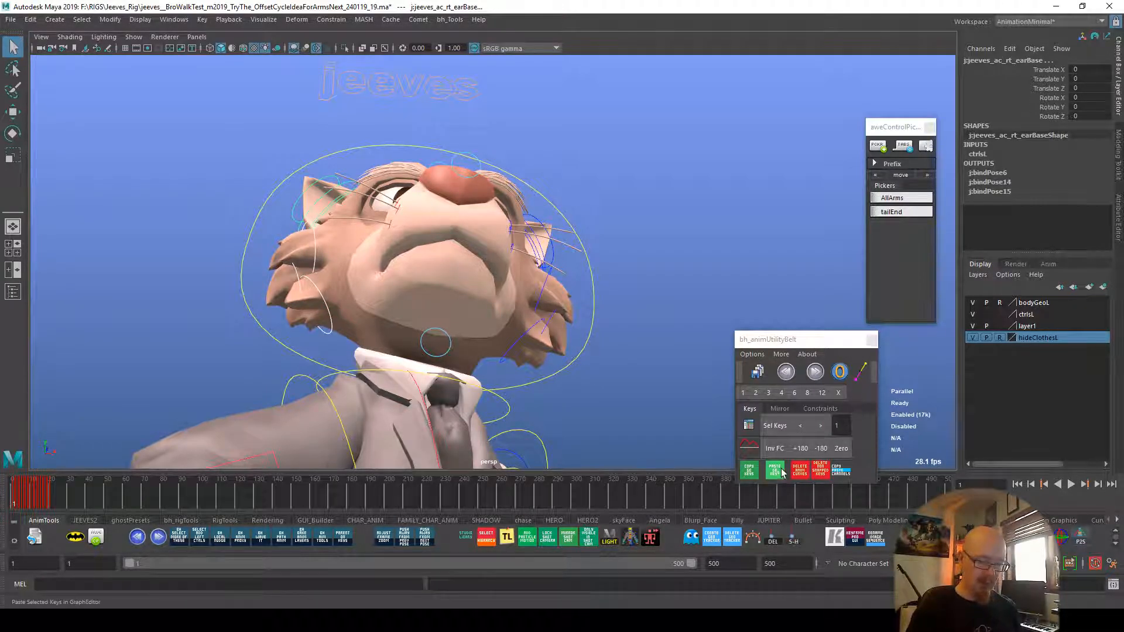
Step: Play back the walk from frame 1 and examine the head and ears from the front up close
{"action": "key", "text": "alt+v"}
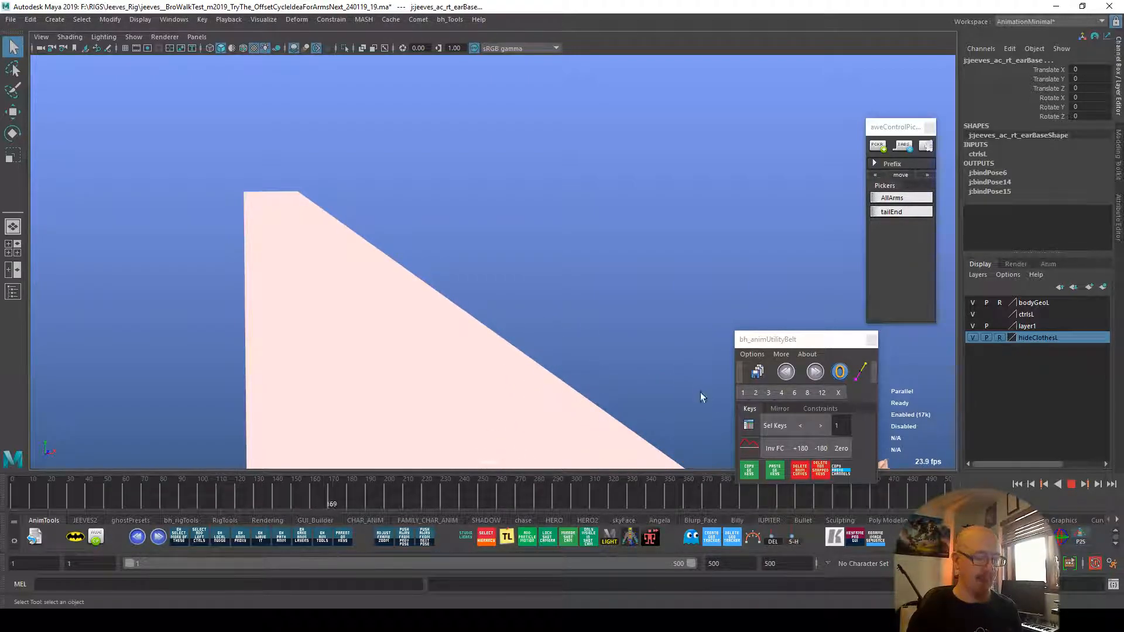
{"action": "left_click_drag", "start_coordinate": [628, 426], "coordinate": [434, 445], "text": "alt"}
{"action": "left_click", "coordinate": [10, 498]}
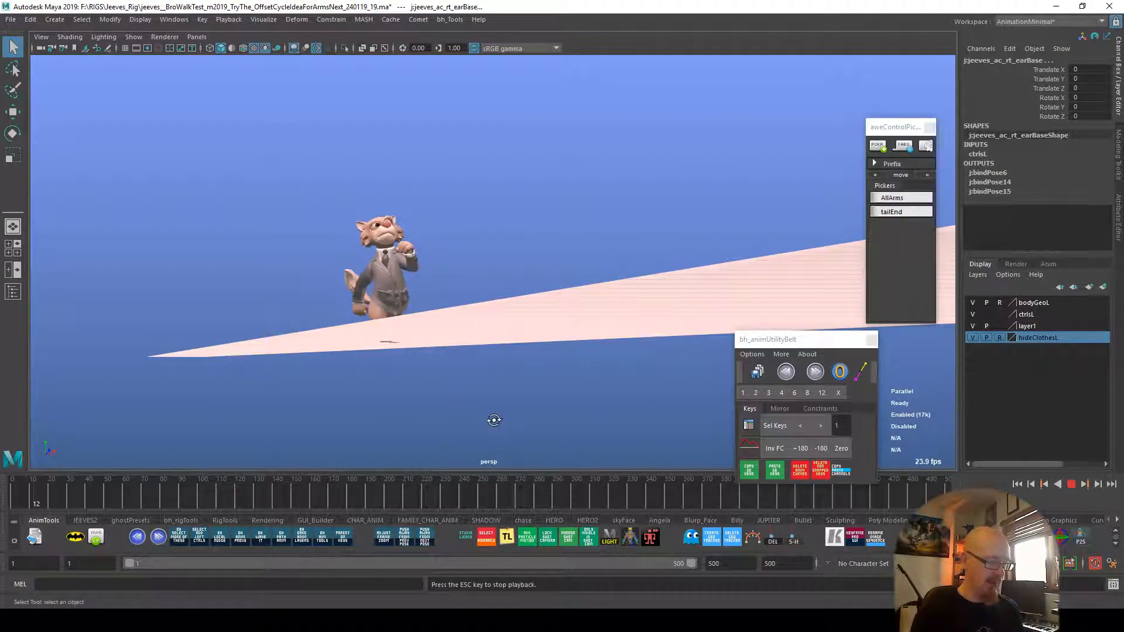
{"action": "left_click_drag", "start_coordinate": [497, 419], "coordinate": [480, 404], "text": "alt"}
{"action": "middle_click_drag", "start_coordinate": [480, 404], "coordinate": [464, 416], "text": "alt"}
{"action": "left_click_drag", "start_coordinate": [463, 416], "coordinate": [524, 399], "text": "alt"}
{"action": "right_click_drag", "start_coordinate": [524, 399], "coordinate": [625, 417], "text": "alt"}
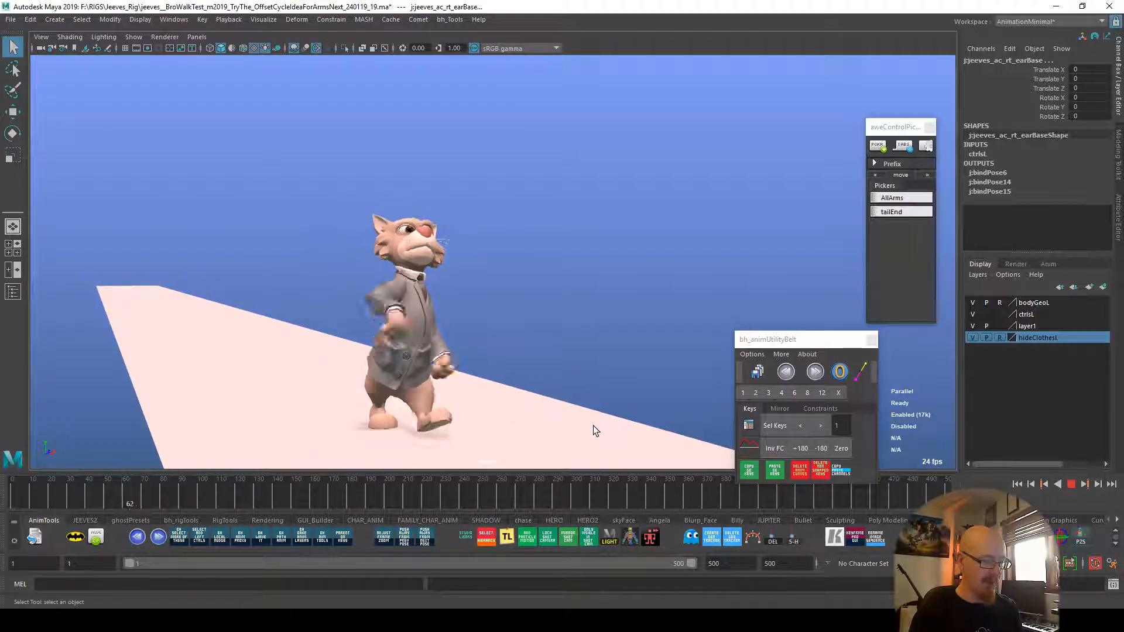
{"action": "left_click_drag", "start_coordinate": [674, 420], "coordinate": [608, 423], "text": "alt"}
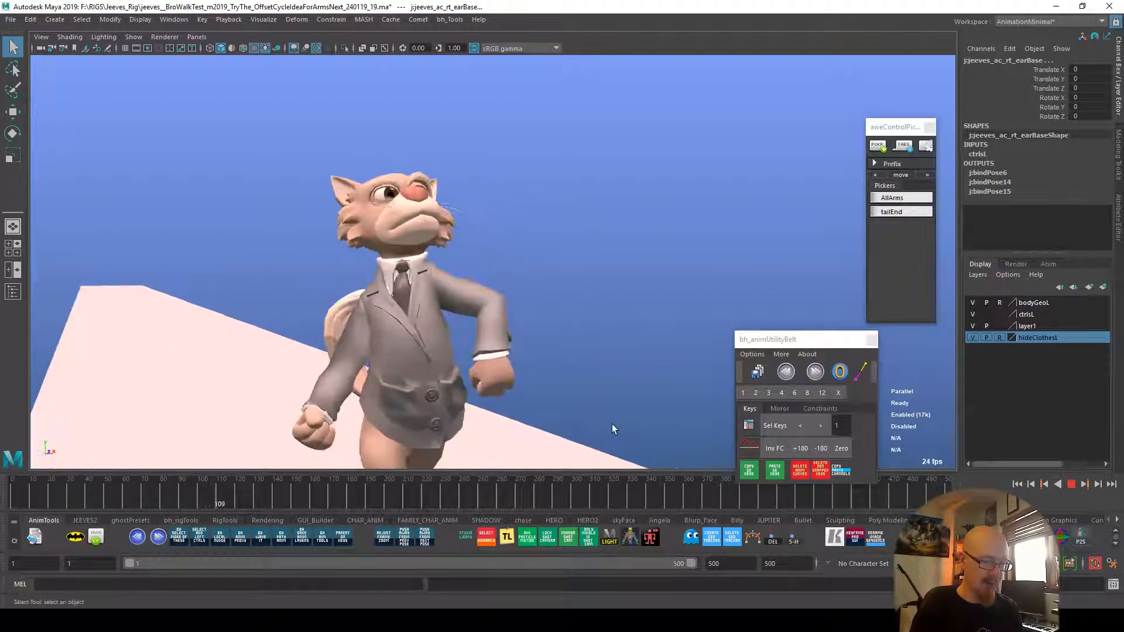
{"action": "key", "text": "alt+v"}
{"action": "key", "text": "alt+v"}
{"action": "key", "text": "alt+v"}
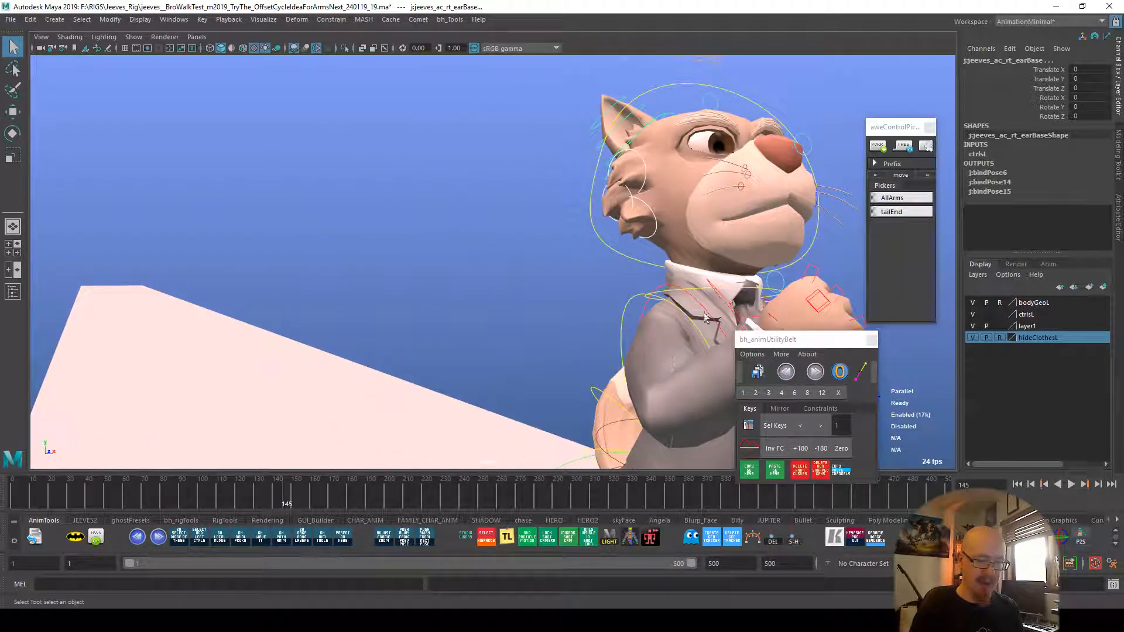
Step: Select the whisker controls on both sides of the muzzle and delete their animation curves
{"action": "left_click", "coordinate": [750, 176]}
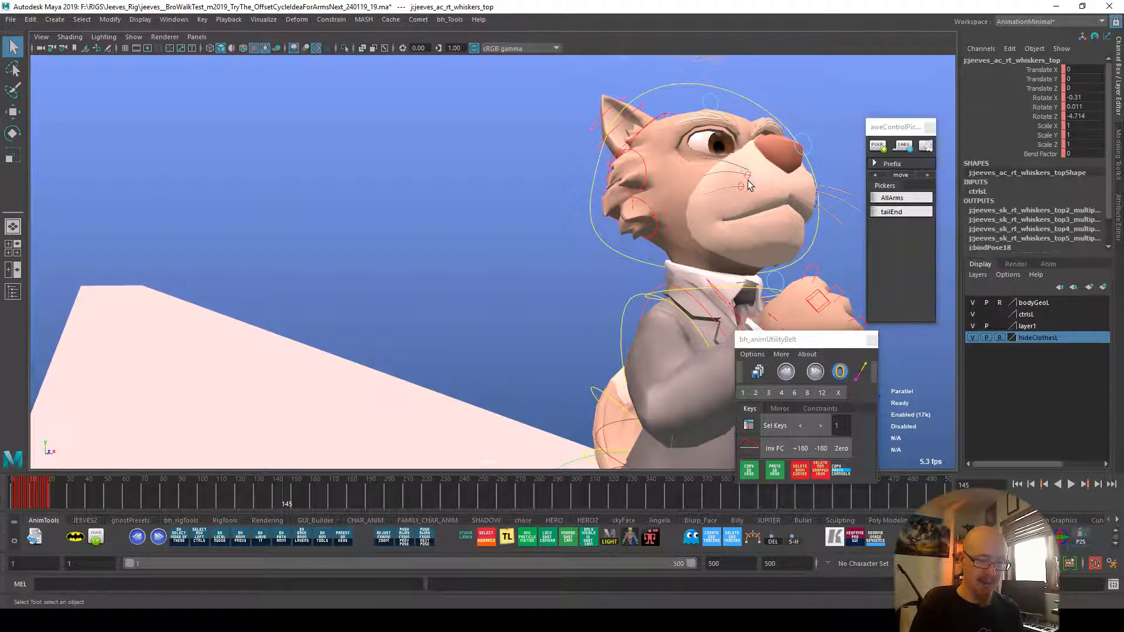
{"action": "left_click", "coordinate": [741, 187]}
{"action": "left_click_drag", "start_coordinate": [778, 216], "coordinate": [762, 253], "text": "alt"}
{"action": "key", "text": "f"}
{"action": "right_click_drag", "start_coordinate": [585, 281], "coordinate": [370, 294], "text": "alt"}
{"action": "left_click_drag", "start_coordinate": [370, 294], "coordinate": [539, 248], "text": "alt"}
{"action": "left_click", "coordinate": [495, 282], "text": "shift"}
{"action": "left_click", "coordinate": [496, 338], "text": "shift"}
{"action": "left_click", "coordinate": [801, 472]}
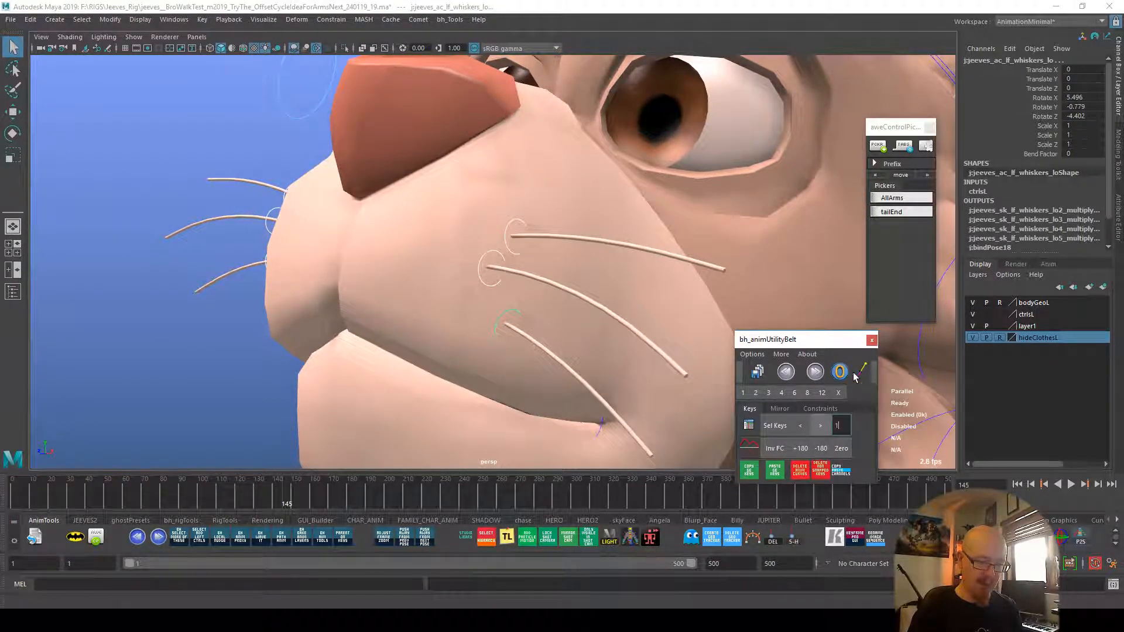
Step: Close the utility belt, clear the selection and play back the walk in a wider view
{"action": "left_click", "coordinate": [870, 339]}
{"action": "right_click_drag", "start_coordinate": [869, 335], "coordinate": [284, 415], "text": "alt"}
{"action": "left_click_drag", "start_coordinate": [408, 417], "coordinate": [592, 419], "text": "alt"}
{"action": "left_click", "coordinate": [743, 379]}
{"action": "key", "text": "alt+v"}
{"action": "right_click_drag", "start_coordinate": [814, 396], "coordinate": [148, 409], "text": "alt"}
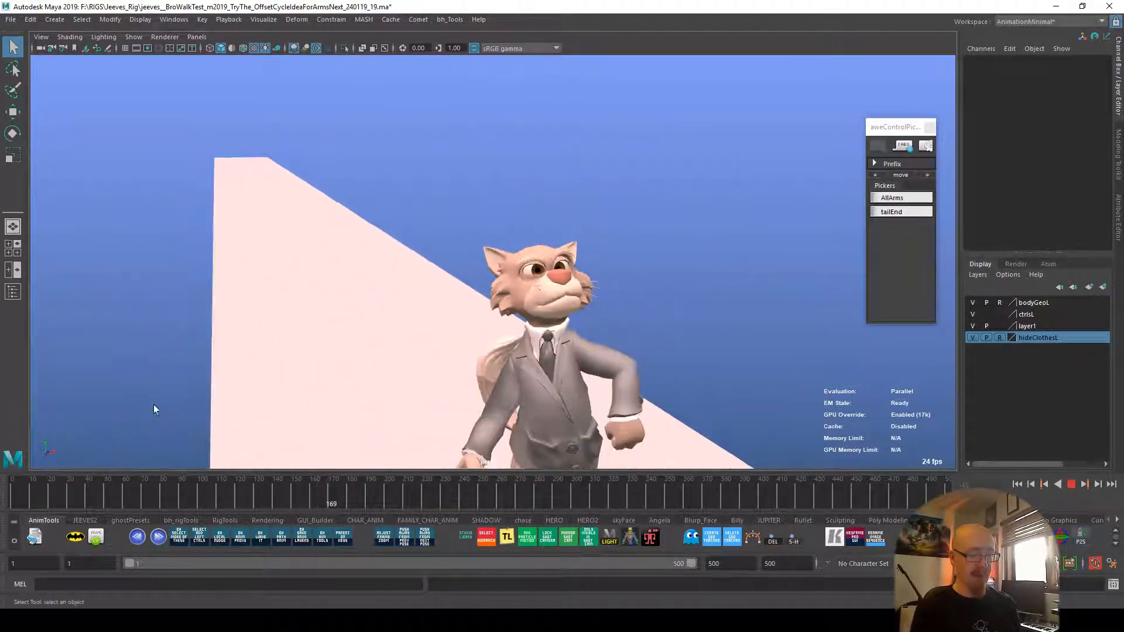
{"action": "left_click_drag", "start_coordinate": [831, 401], "coordinate": [563, 404], "text": "alt"}
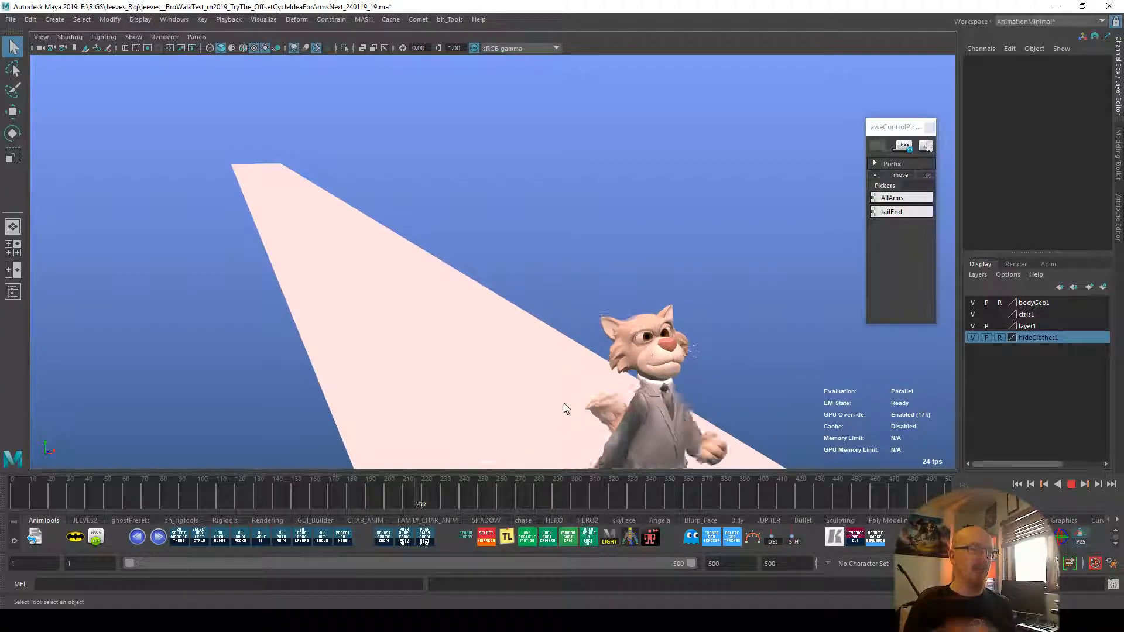
{"action": "middle_click_drag", "start_coordinate": [772, 395], "coordinate": [770, 374], "text": "alt"}
{"action": "left_click_drag", "start_coordinate": [752, 413], "coordinate": [775, 394], "text": "alt"}
Step: Replay the walk from the start while framing the perspective view so the character travels diagonally along the ground
{"action": "left_click", "coordinate": [9, 495]}
{"action": "key", "text": "alt+v"}
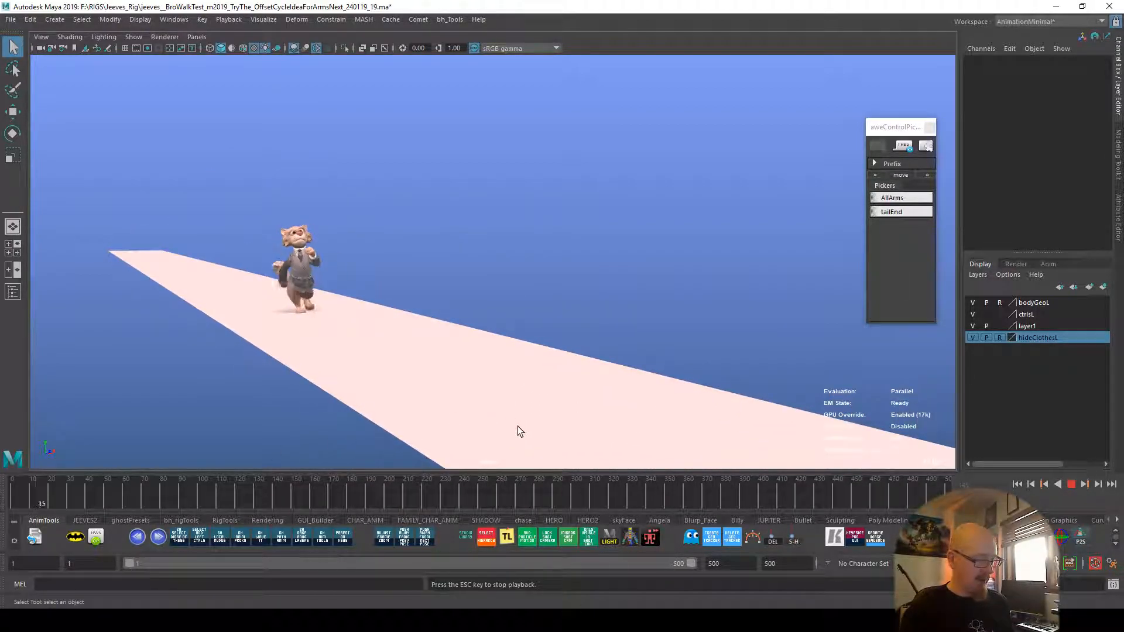
{"action": "left_click_drag", "start_coordinate": [635, 410], "coordinate": [617, 419], "text": "alt"}
{"action": "right_click_drag", "start_coordinate": [617, 419], "coordinate": [684, 419], "text": "alt"}
{"action": "left_click_drag", "start_coordinate": [685, 424], "coordinate": [708, 419], "text": "alt"}
{"action": "right_click_drag", "start_coordinate": [708, 419], "coordinate": [836, 430], "text": "alt"}
{"action": "middle_click_drag", "start_coordinate": [836, 430], "coordinate": [804, 425], "text": "alt"}
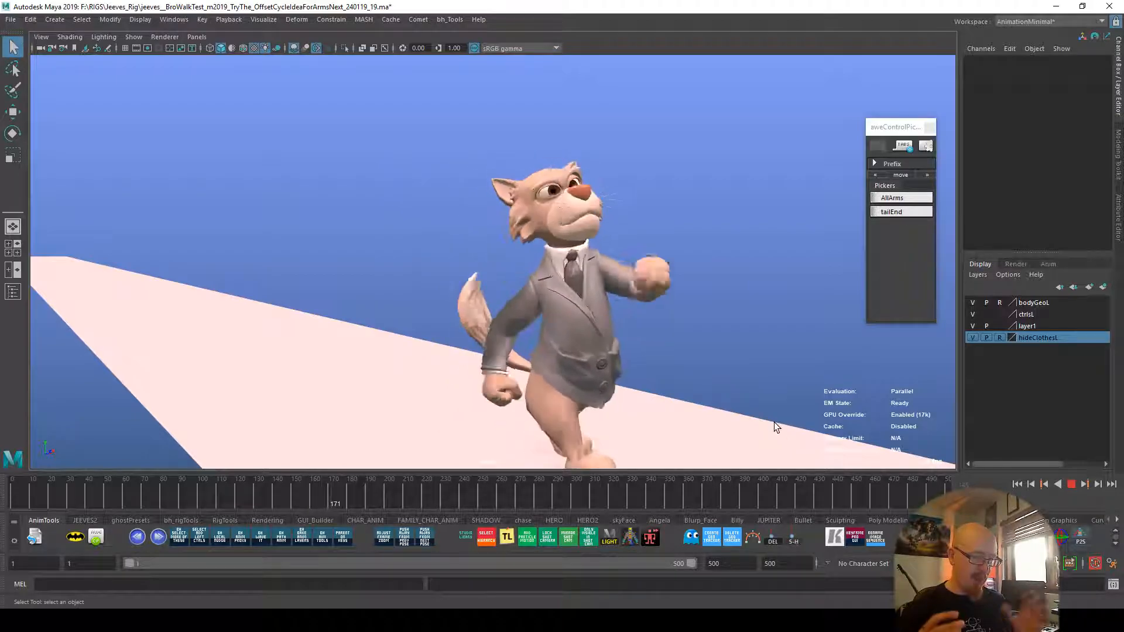
{"action": "left_click_drag", "start_coordinate": [373, 481], "coordinate": [0, 500]}
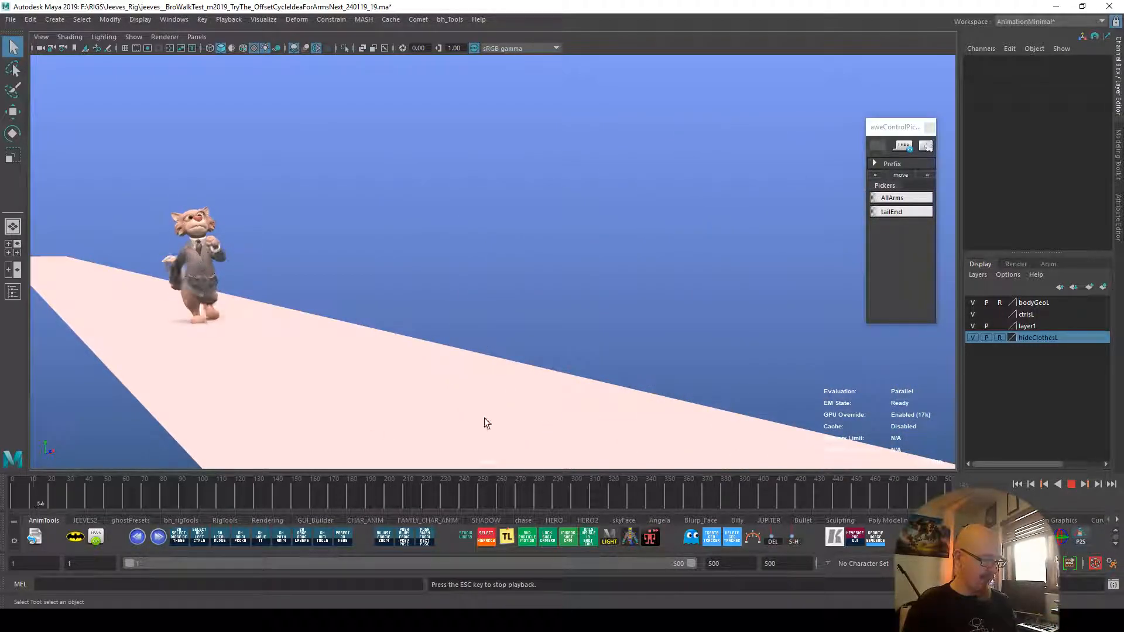
{"action": "left_click_drag", "start_coordinate": [695, 459], "coordinate": [707, 450], "text": "alt"}
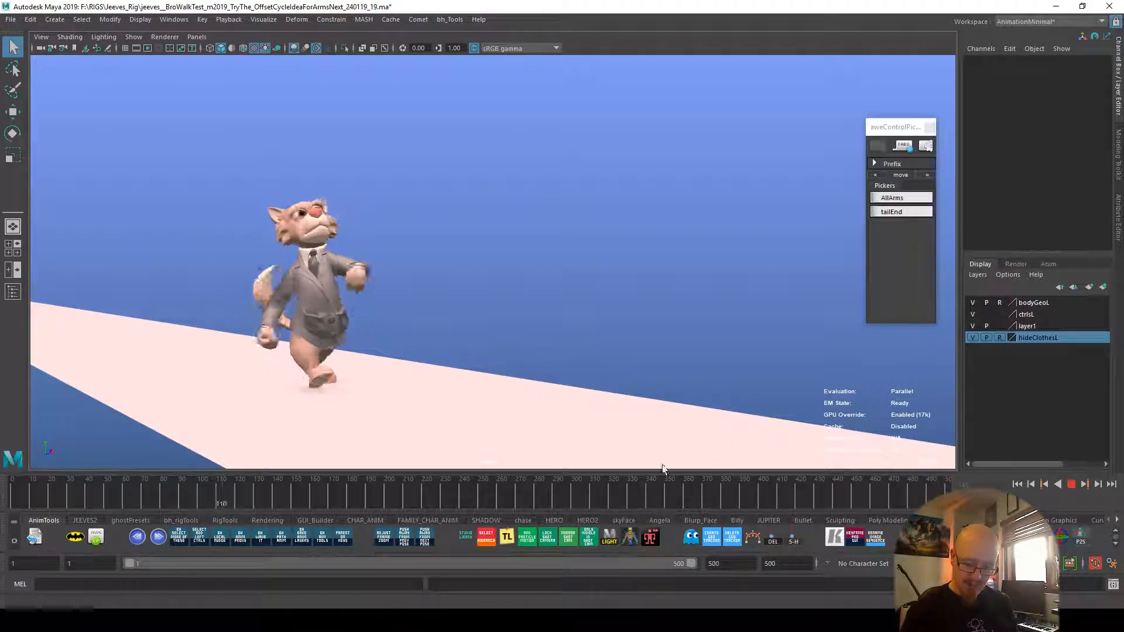
{"action": "left_click_drag", "start_coordinate": [325, 483], "coordinate": [1, 502]}
{"action": "left_click_drag", "start_coordinate": [495, 439], "coordinate": [538, 445], "text": "alt"}
Step: Find the frame where the character leaves the view, set the playback end to frame 220 and playblast the walk
{"action": "left_click_drag", "start_coordinate": [654, 501], "coordinate": [678, 504]}
{"action": "mouse_move", "coordinate": [409, 503]}
{"action": "left_mouse_down"}
{"action": "mouse_move", "coordinate": [244, 514]}
{"action": "mouse_move", "coordinate": [415, 513]}
{"action": "left_mouse_up"}
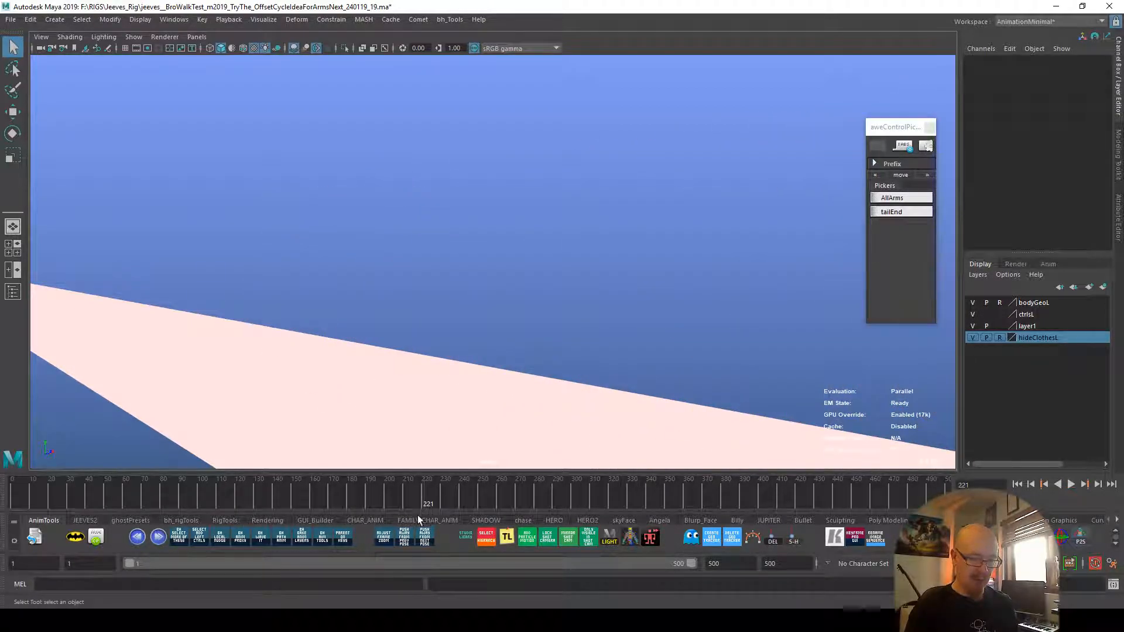
{"action": "type", "text": "22"}
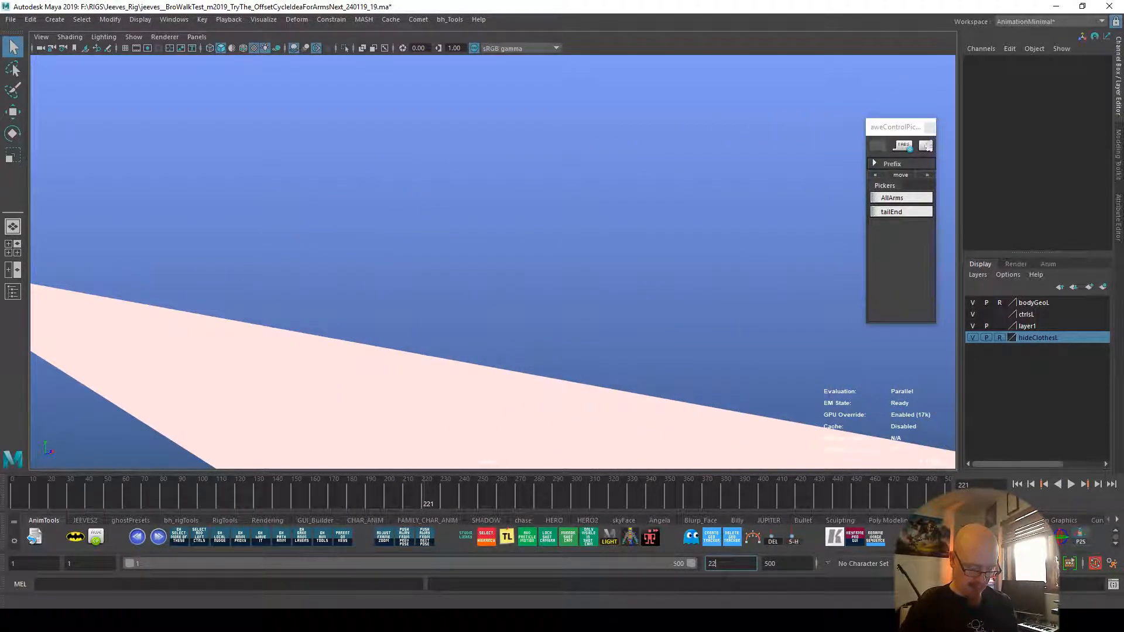
{"action": "type", "text": "0"}
{"action": "key", "text": "Return"}
{"action": "right_click", "coordinate": [585, 498]}
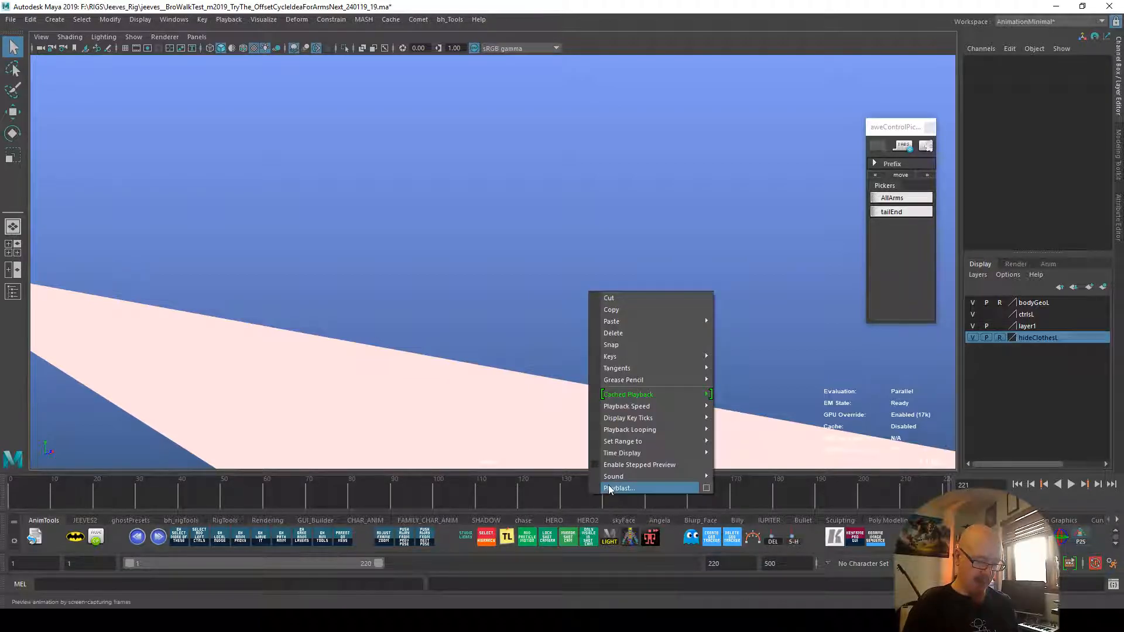
{"action": "left_click", "coordinate": [609, 489]}
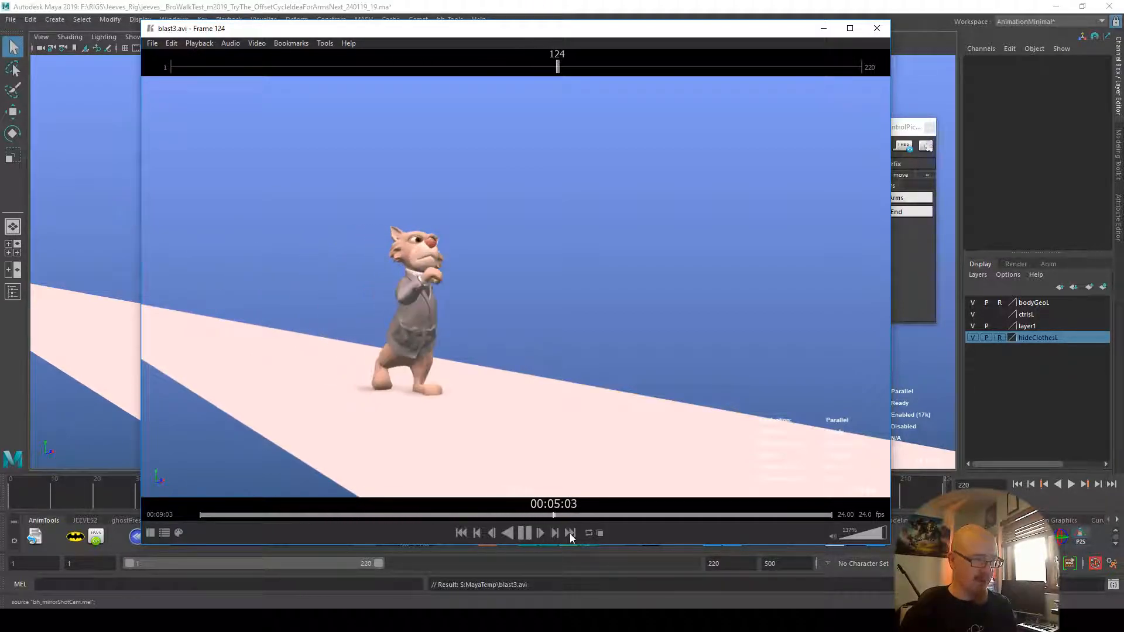
Step: Review the playblast in the player at increasing playback speeds of 1.5x, 2x and 4x
{"action": "left_click_drag", "start_coordinate": [718, 33], "coordinate": [699, 38]}
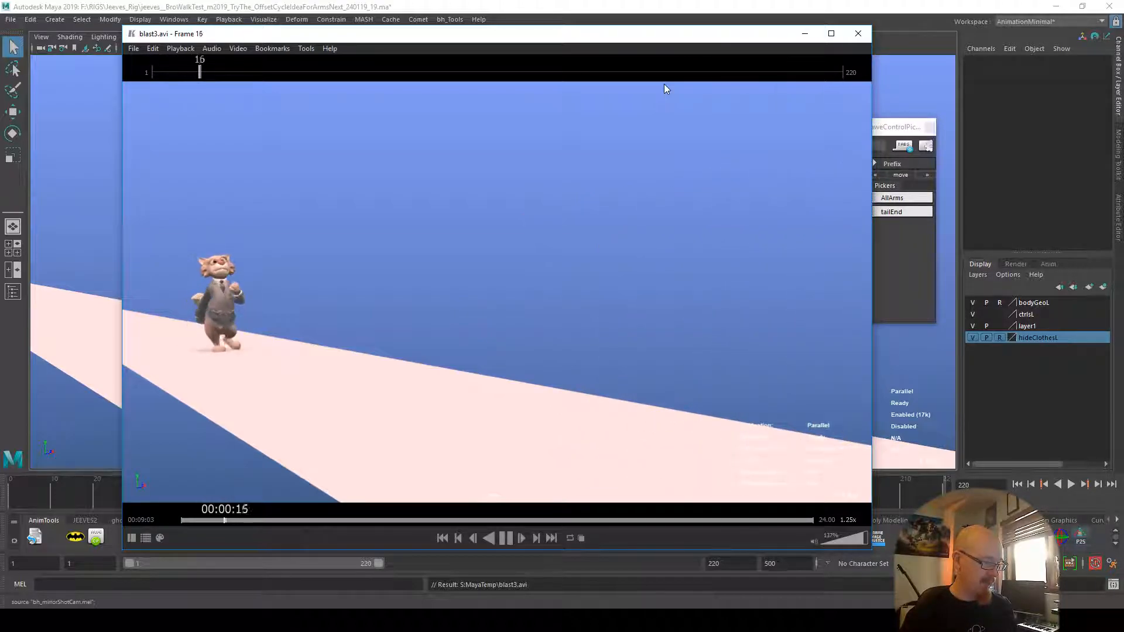
{"action": "key", "text": "plus"}
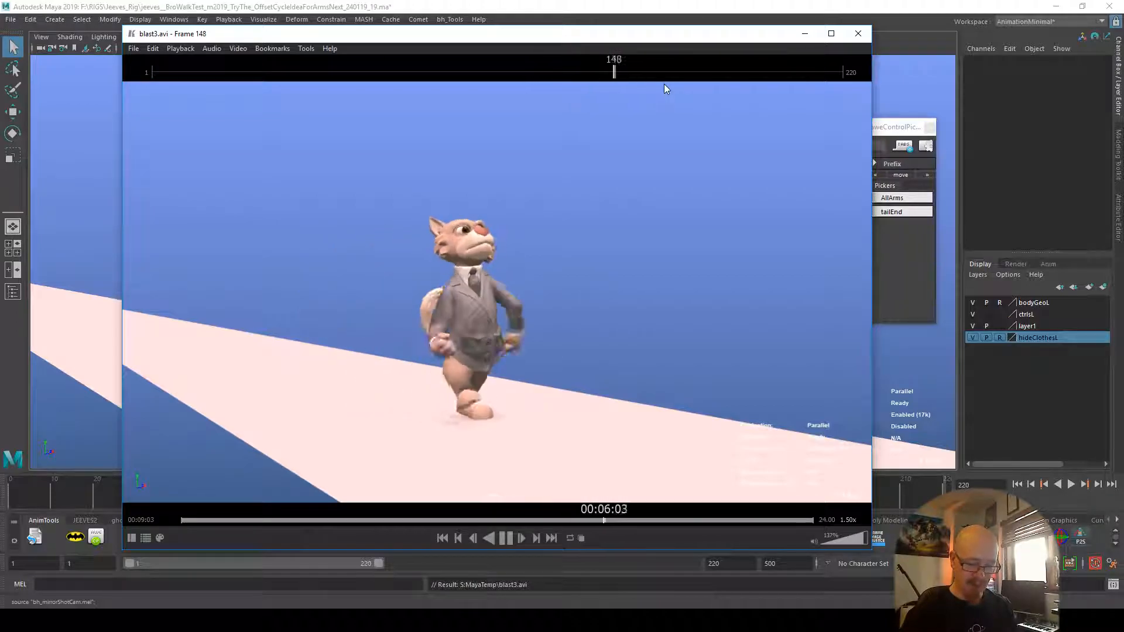
{"action": "key", "text": "plus"}
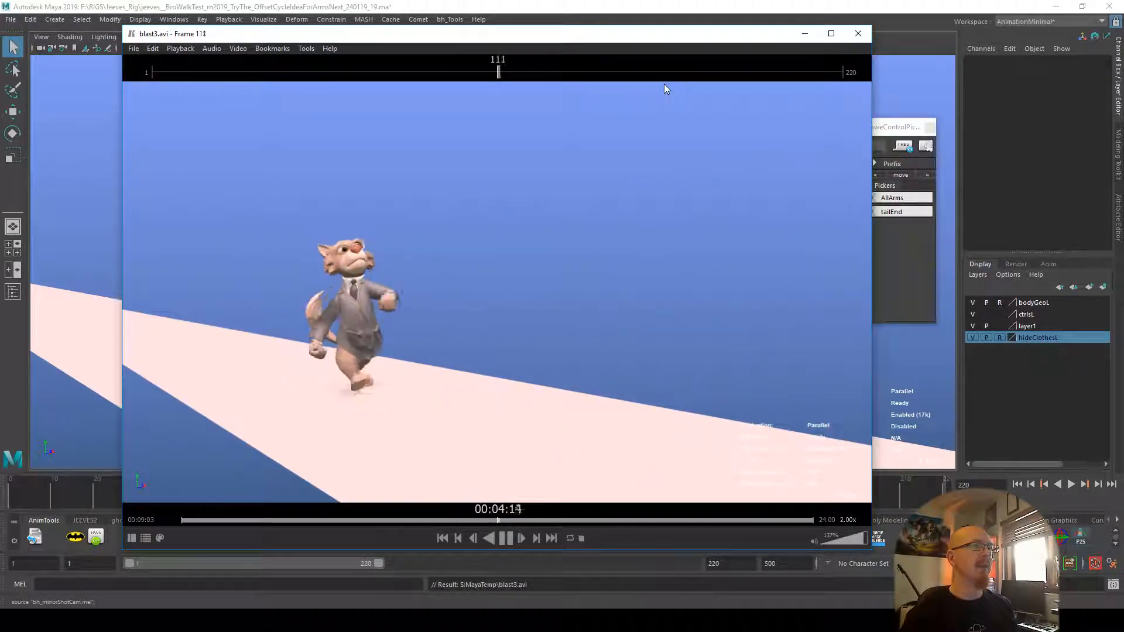
{"action": "key", "text": "plus"}
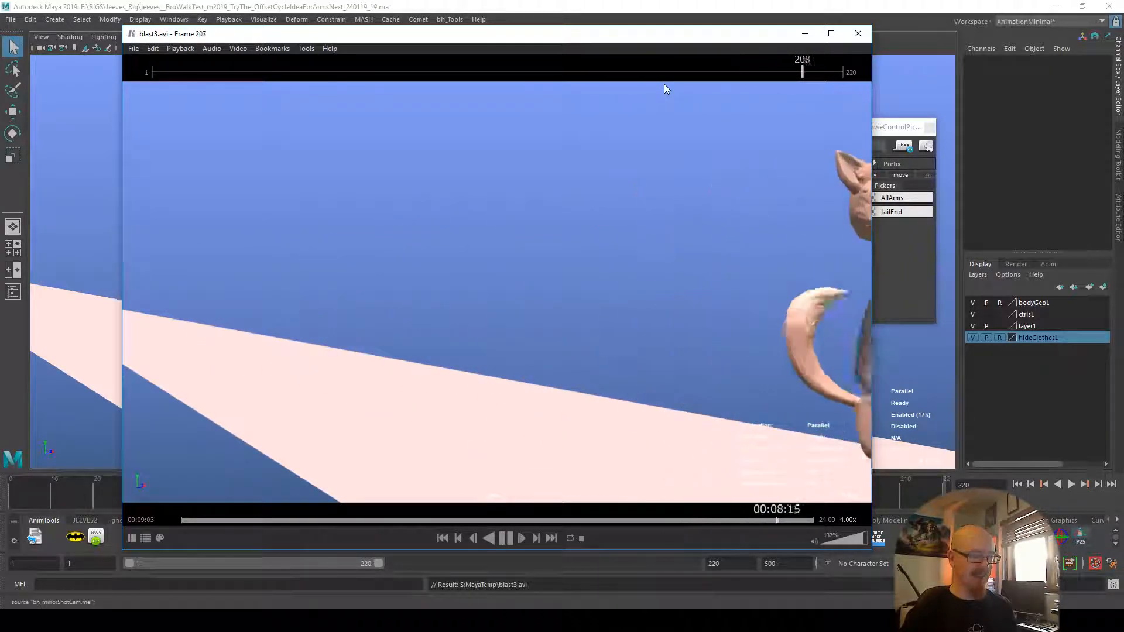
{"action": "key", "text": "space"}
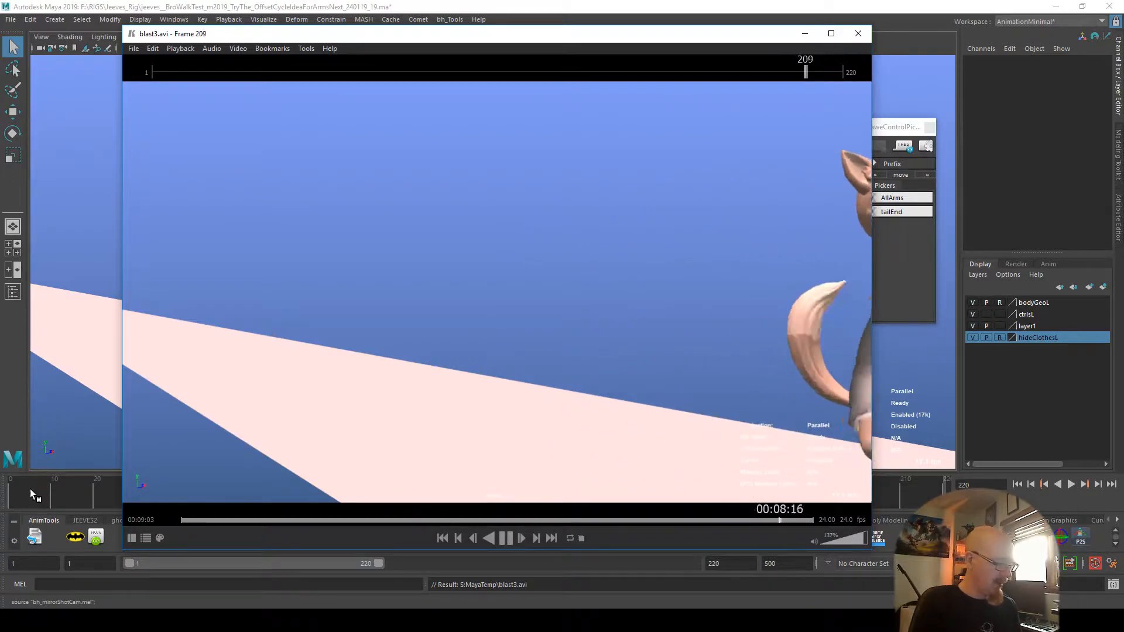
{"action": "key", "text": "space"}
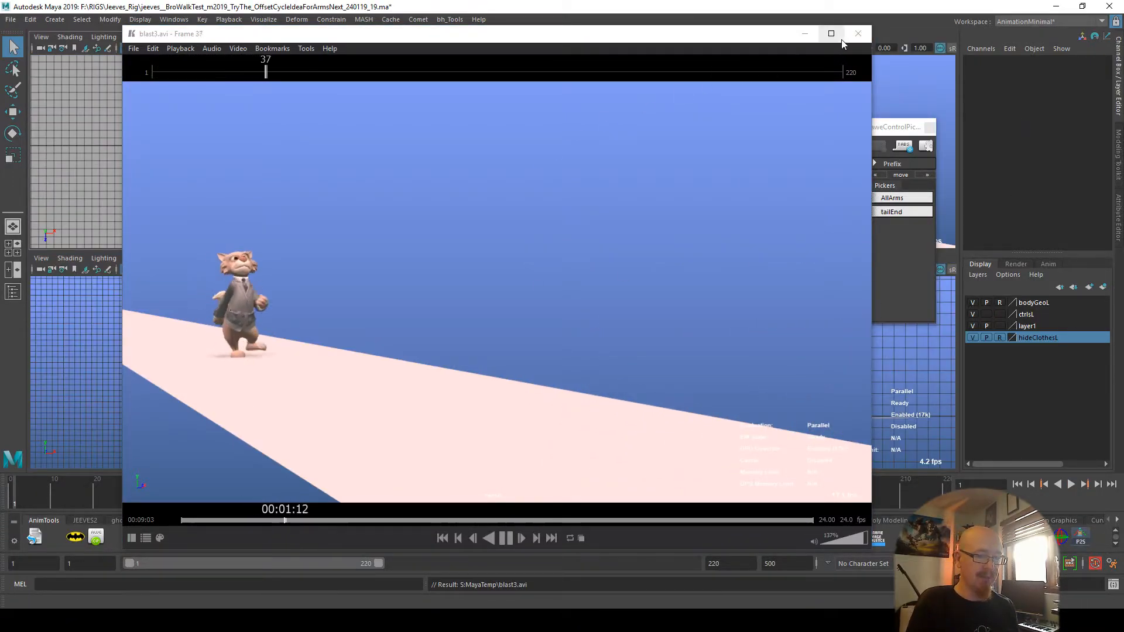